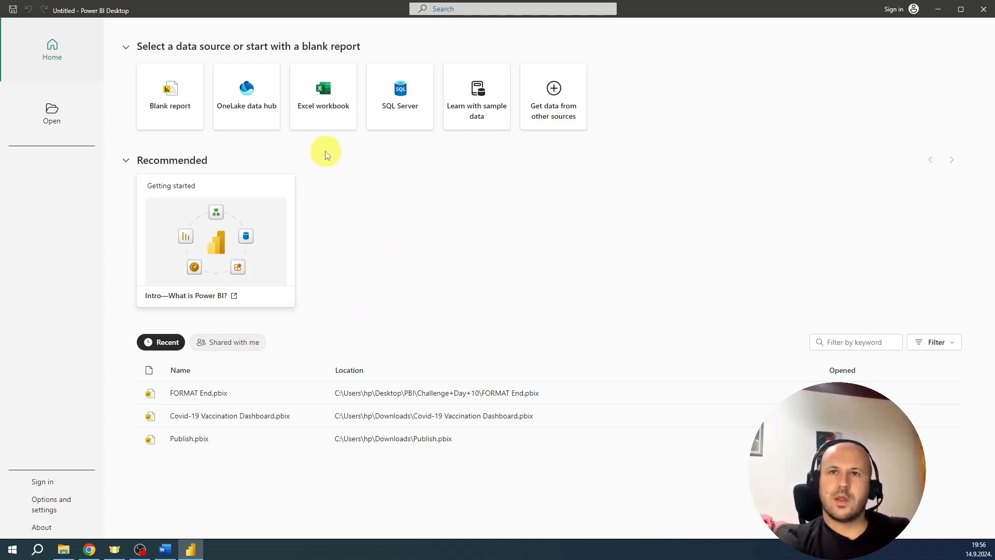
Create a blank report and load the producthierarchy CSV file into it with the default import settings
{"action": "left_click", "coordinate": [179, 83]}
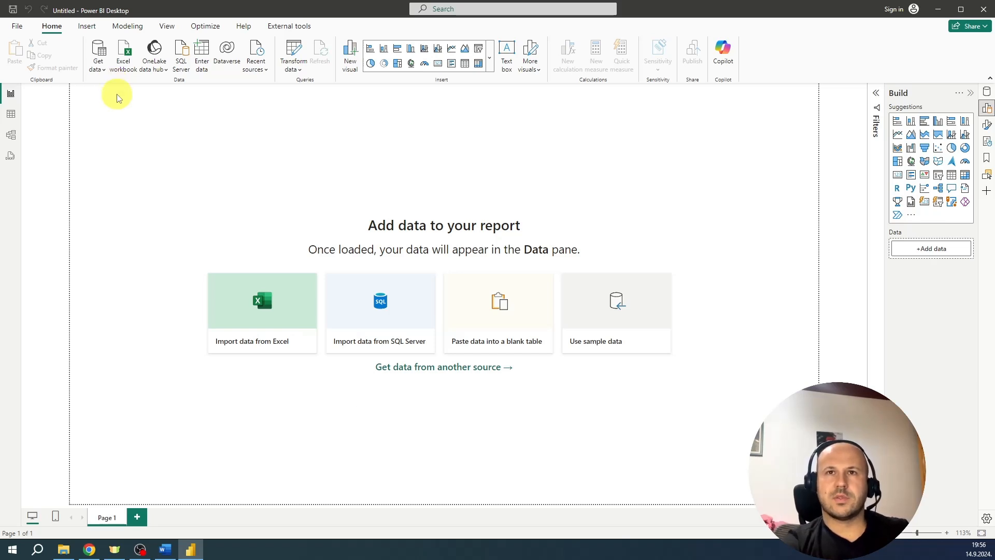
{"action": "left_click", "coordinate": [98, 69]}
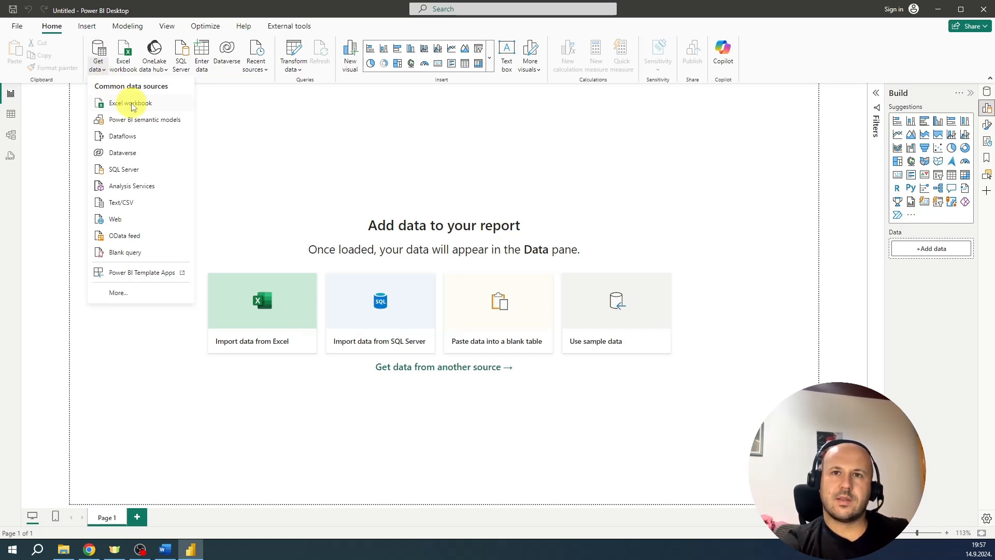
{"action": "left_click", "coordinate": [138, 205]}
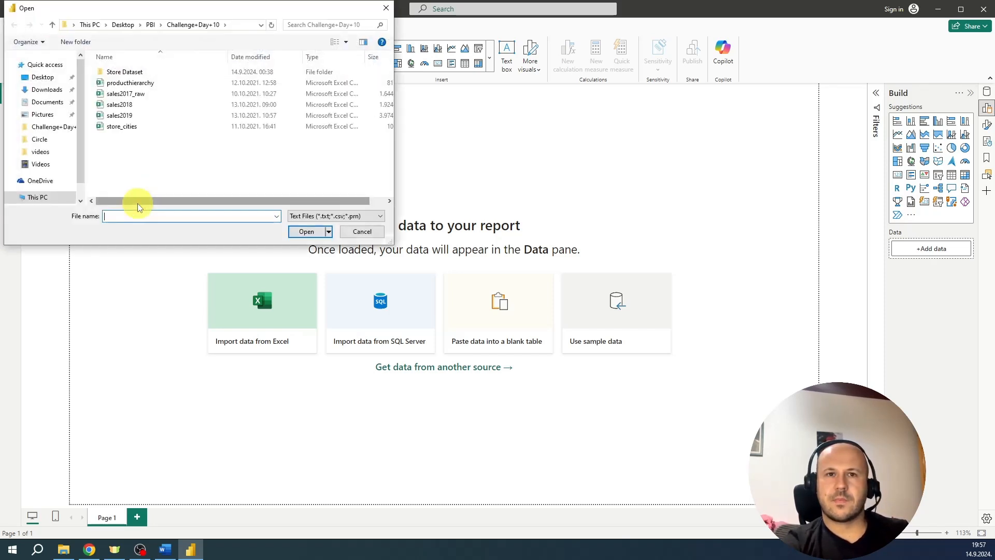
{"action": "left_click", "coordinate": [158, 82]}
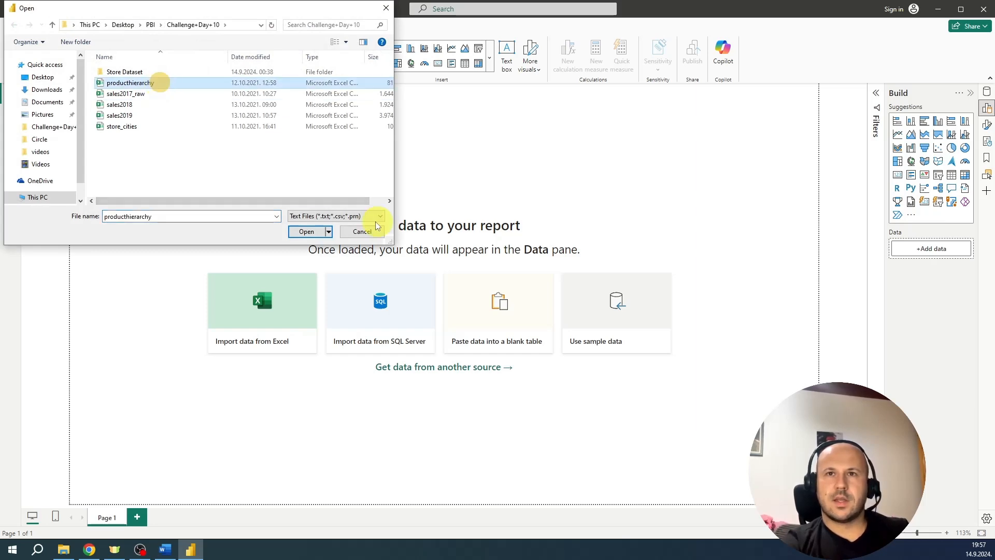
{"action": "left_click", "coordinate": [304, 231]}
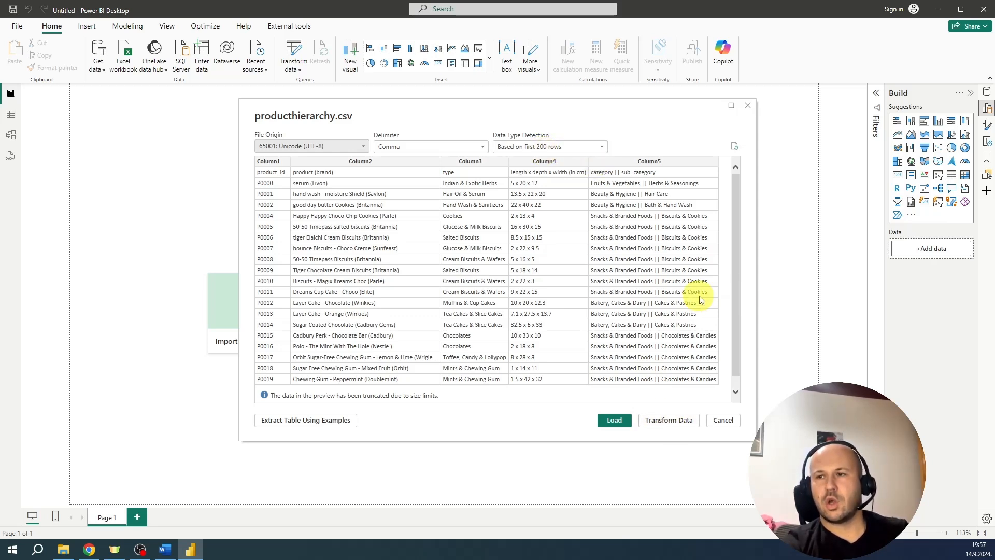
{"action": "left_click", "coordinate": [613, 420]}
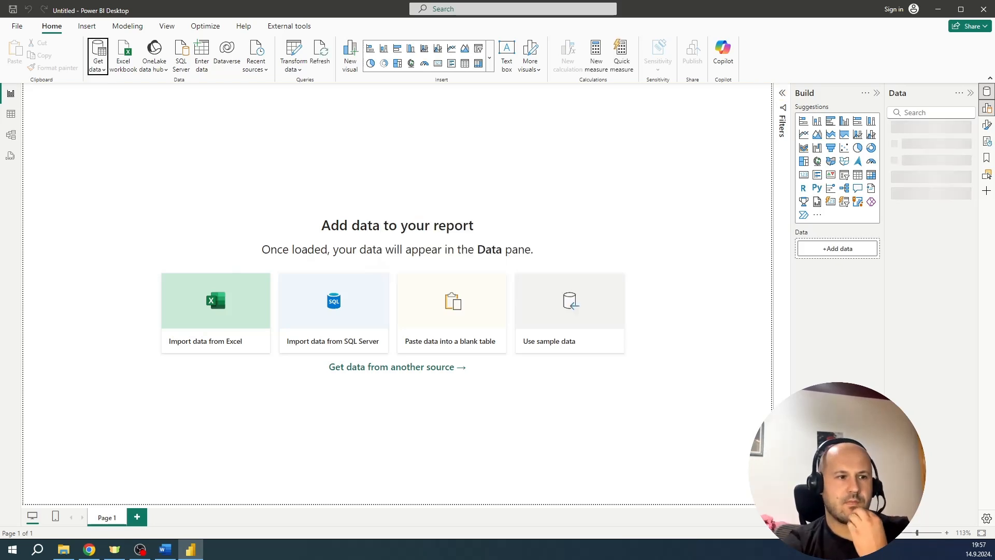
{"action": "left_click", "coordinate": [104, 68]}
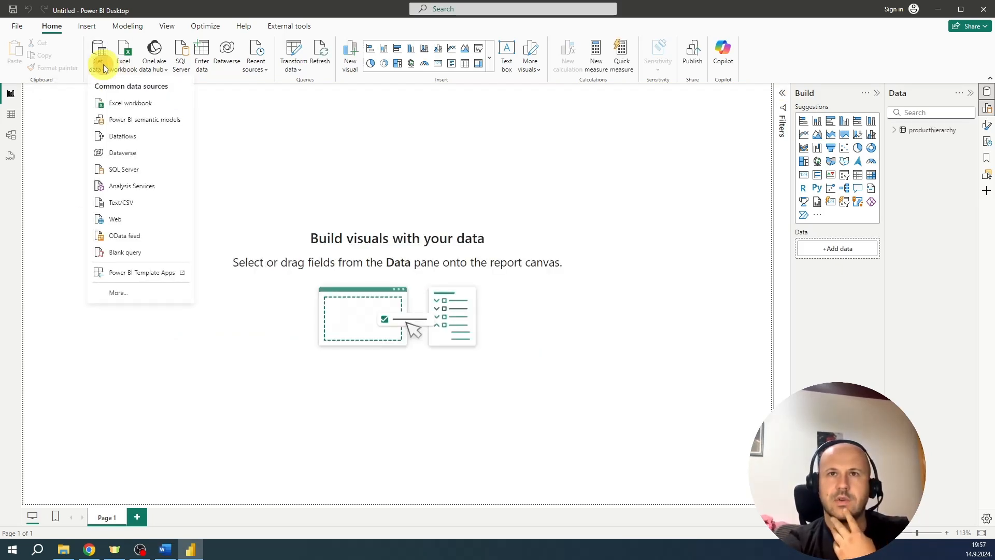
{"action": "left_click", "coordinate": [135, 205]}
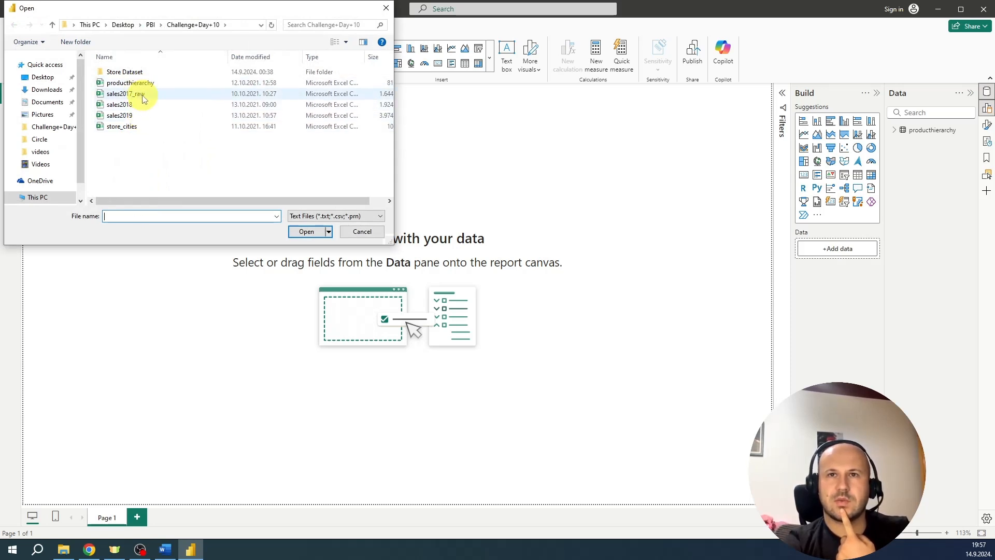
{"action": "key", "text": "Escape"}
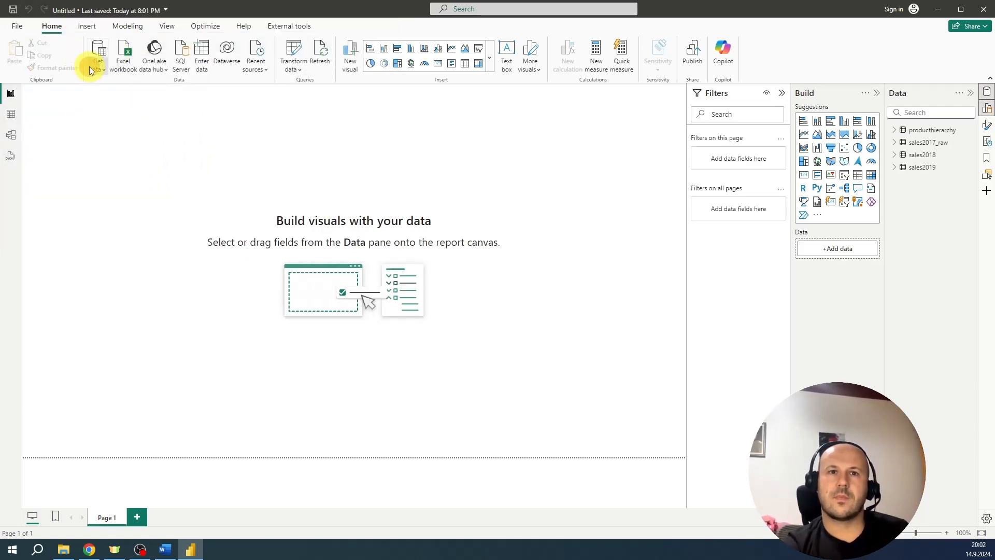
Load the sales2019 CSV file from the Challenge+Day+10 folder and dismiss the load report
{"action": "left_click", "coordinate": [91, 67]}
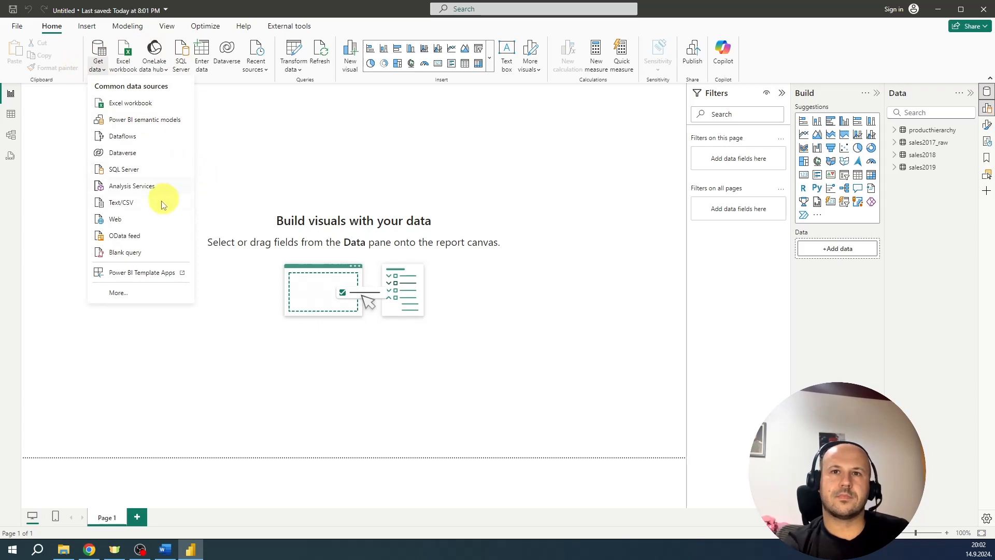
{"action": "left_click", "coordinate": [138, 204]}
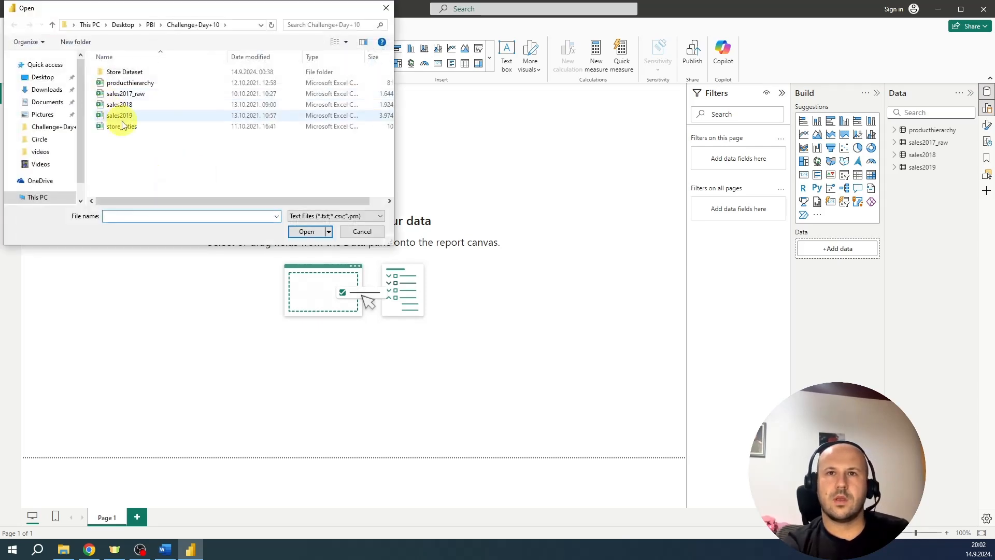
{"action": "double_click", "coordinate": [118, 119]}
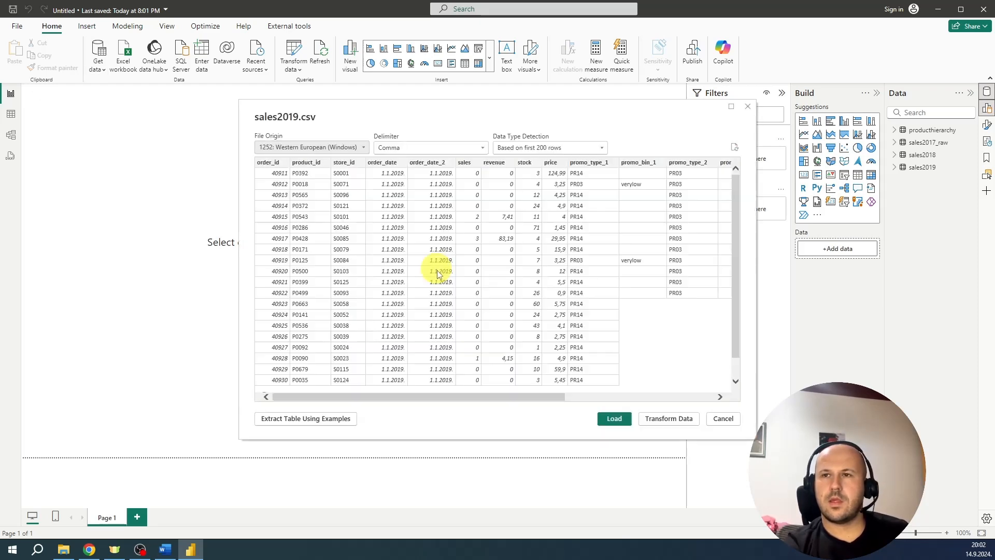
{"action": "left_click", "coordinate": [614, 418]}
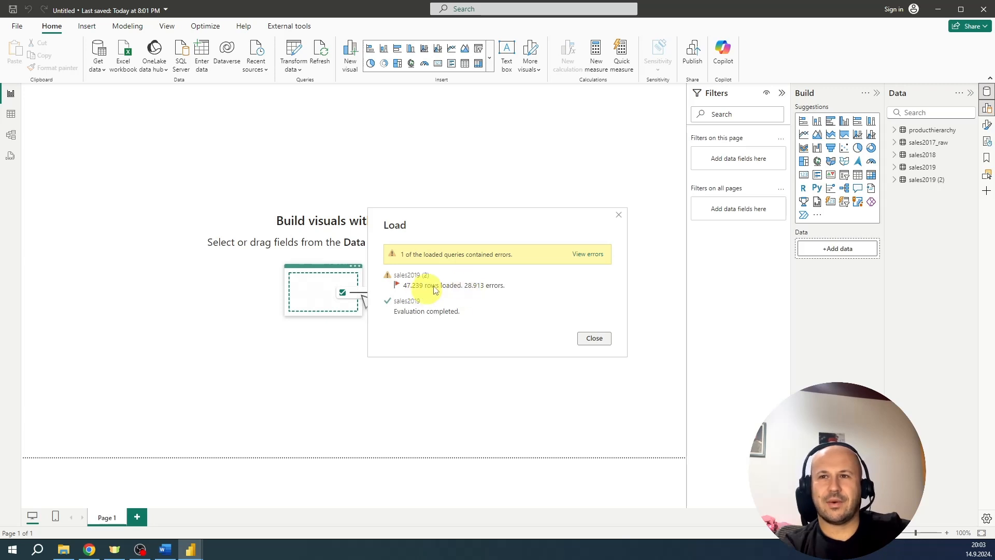
{"action": "left_click", "coordinate": [594, 340]}
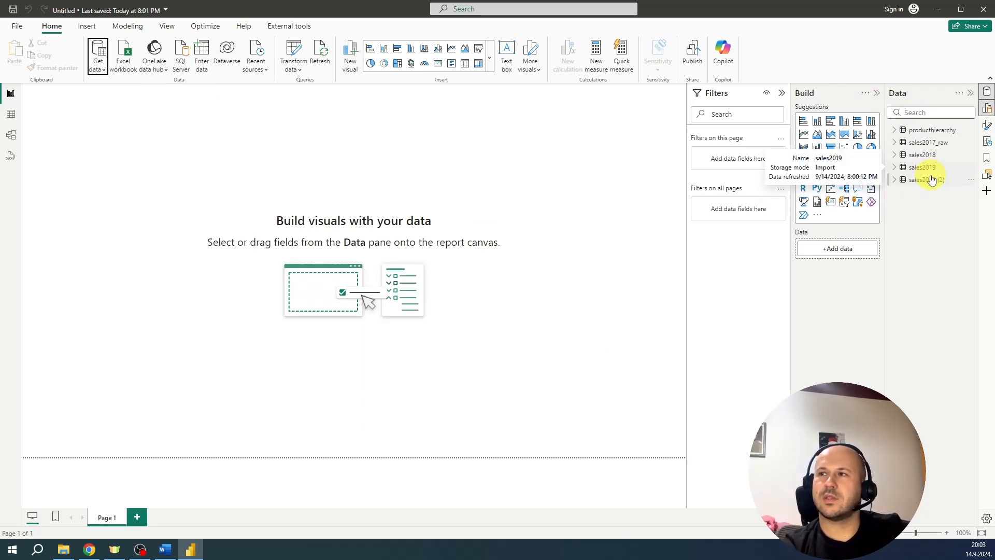
Delete the duplicate sales2019 (2) table from the model
{"action": "left_click", "coordinate": [973, 181]}
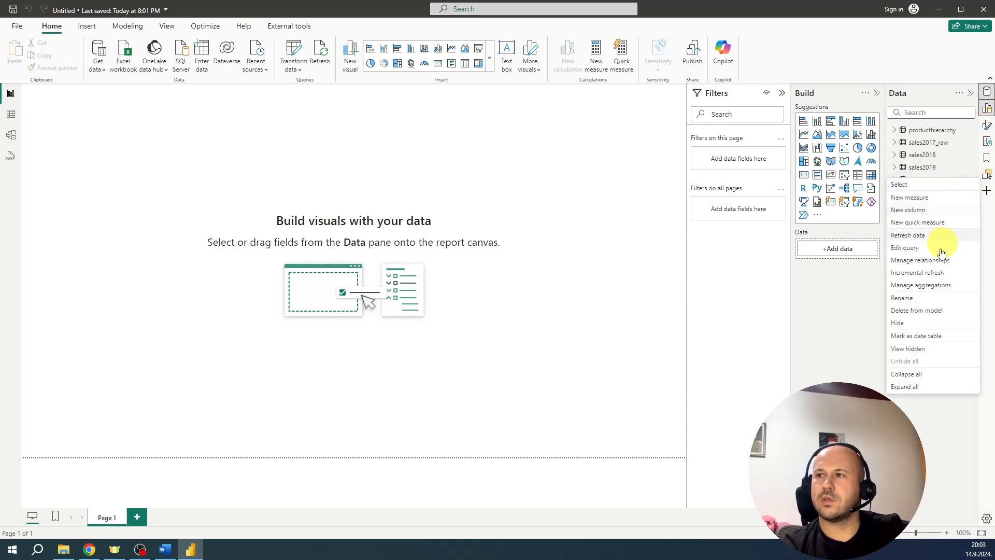
{"action": "left_click", "coordinate": [938, 310]}
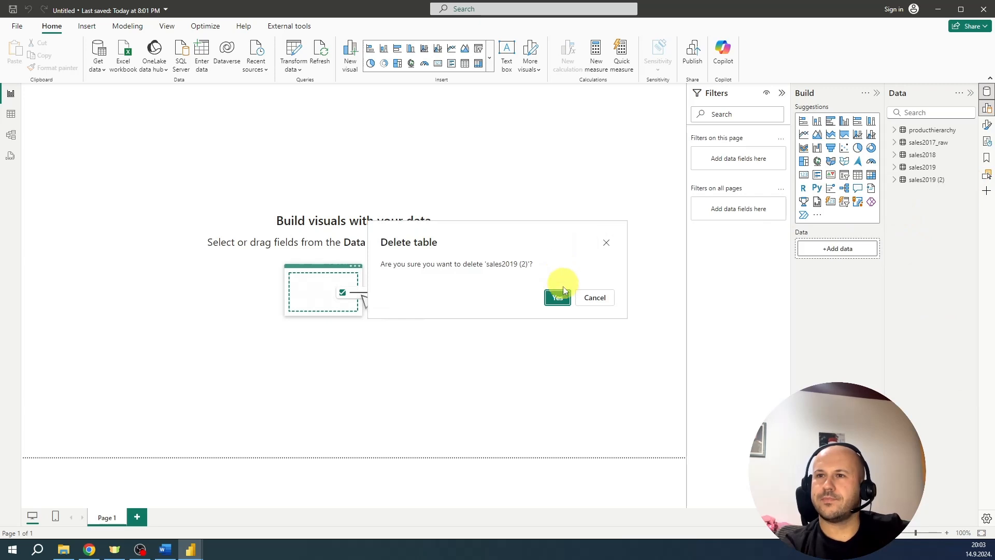
{"action": "left_click", "coordinate": [558, 293]}
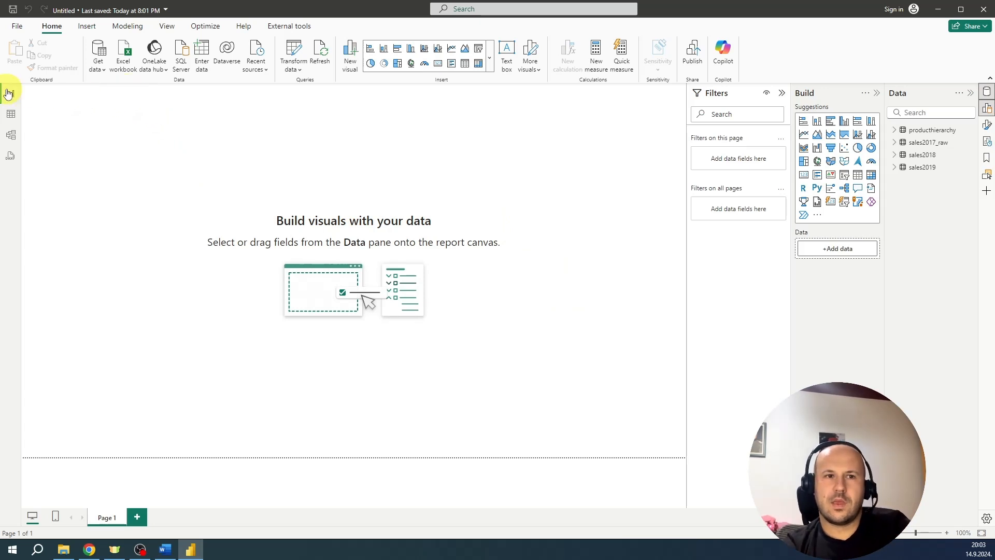
Load the store_cities CSV file into the report with the default import settings
{"action": "left_click", "coordinate": [105, 61]}
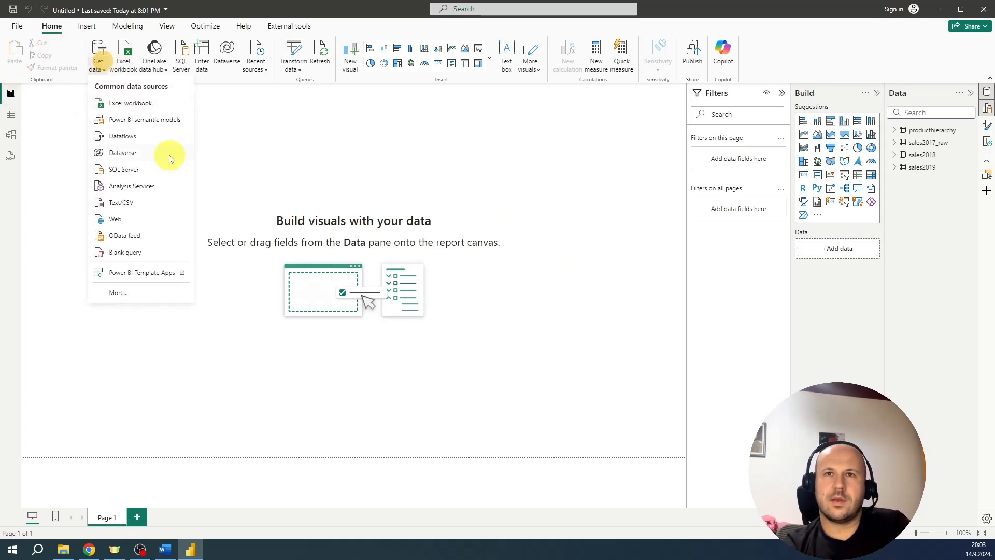
{"action": "left_click", "coordinate": [130, 202]}
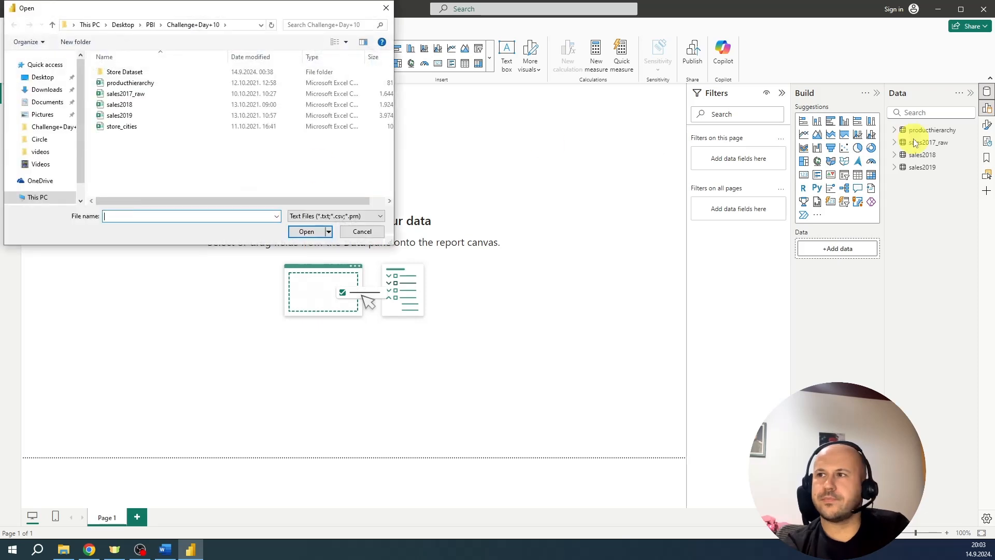
{"action": "double_click", "coordinate": [159, 129]}
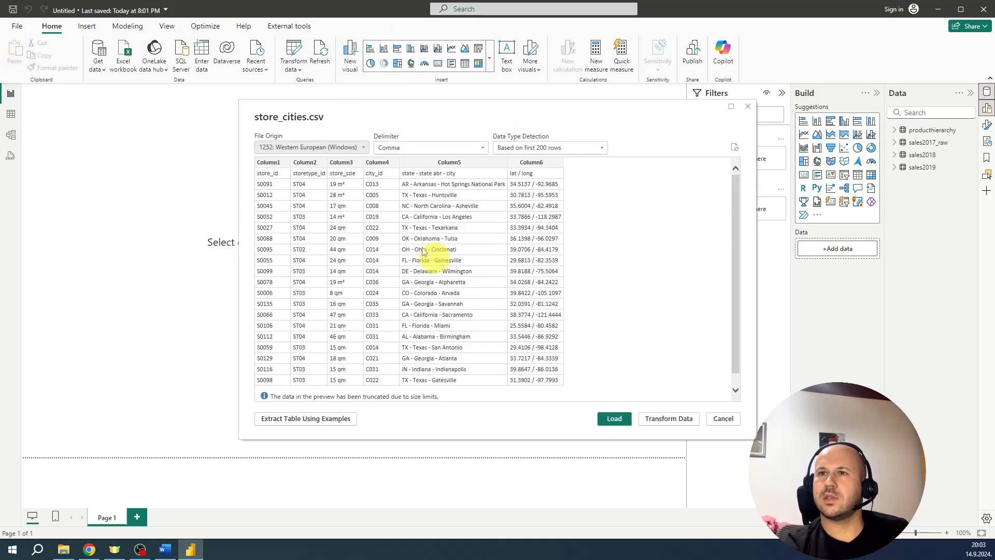
{"action": "left_click", "coordinate": [611, 418]}
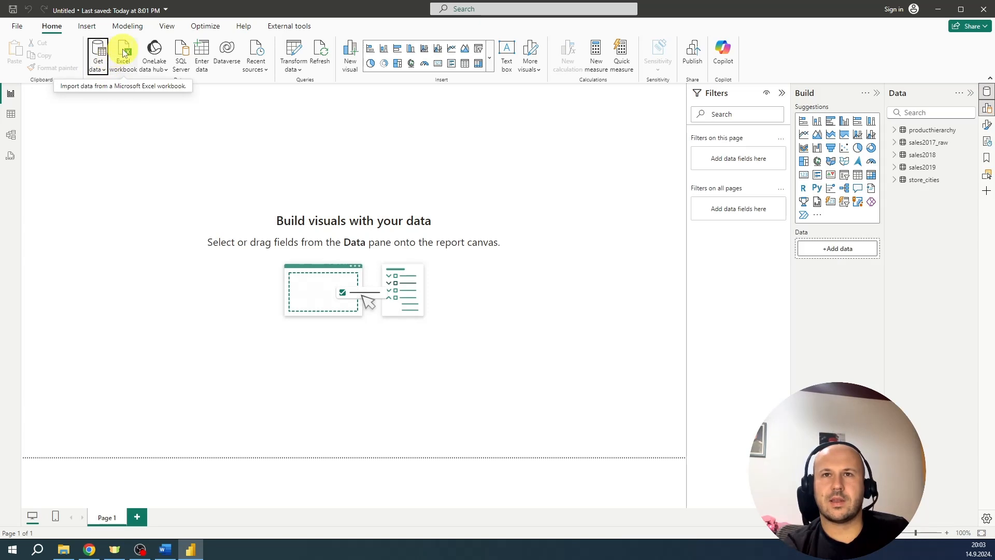
Load the Stores - construction costs sheet from the Store costs Excel workbook
{"action": "left_click", "coordinate": [96, 69]}
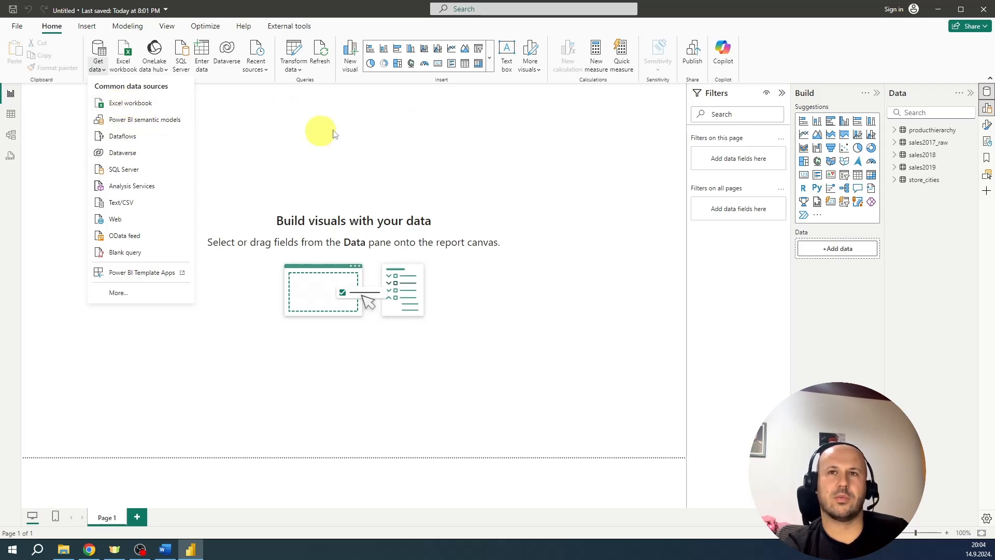
{"action": "left_click", "coordinate": [117, 52]}
{"action": "left_click", "coordinate": [125, 54]}
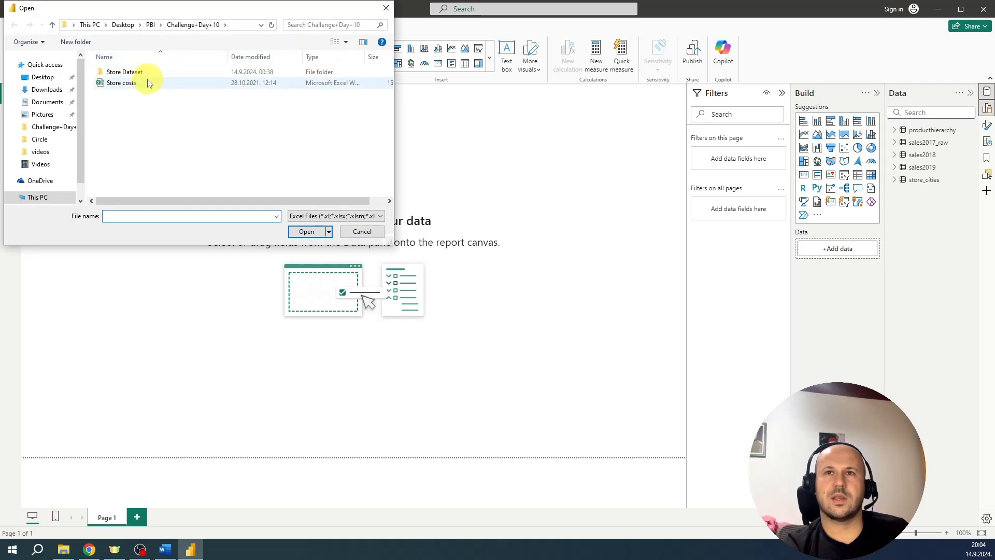
{"action": "double_click", "coordinate": [137, 83]}
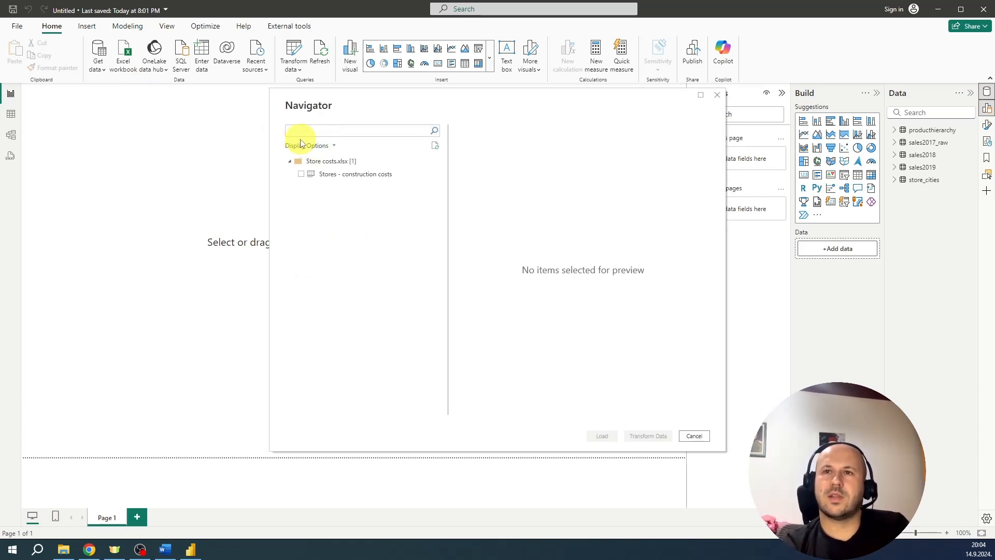
{"action": "left_click", "coordinate": [305, 175]}
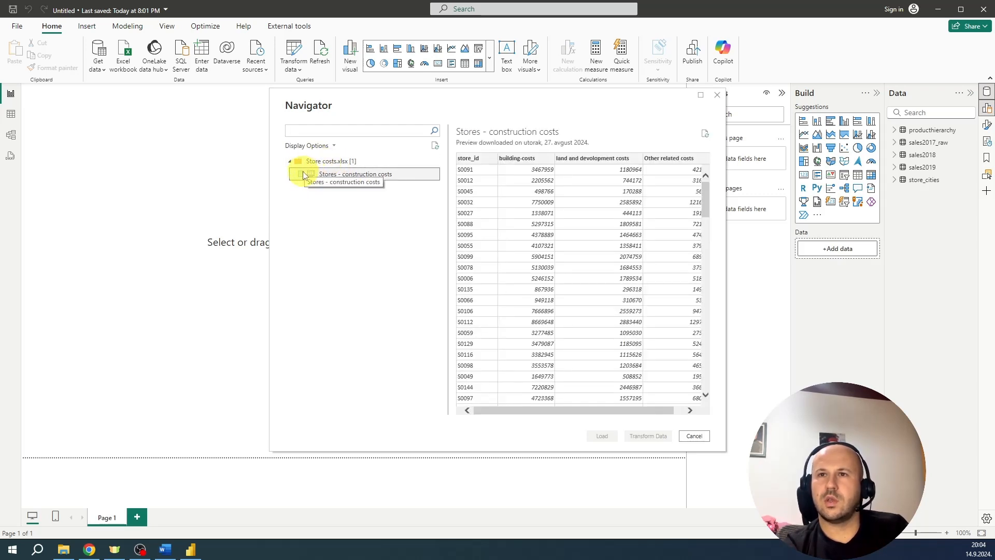
{"action": "left_click", "coordinate": [301, 173]}
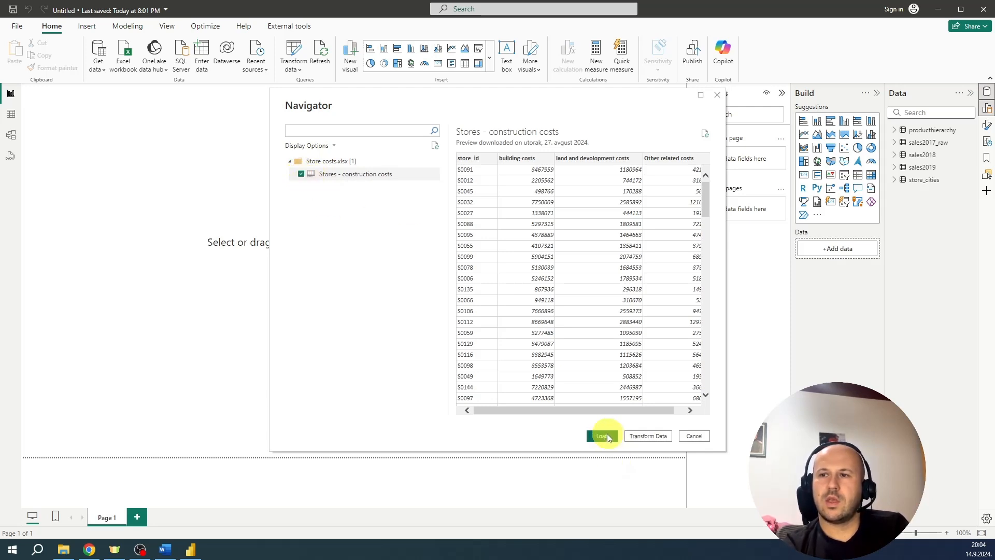
{"action": "left_click", "coordinate": [300, 174]}
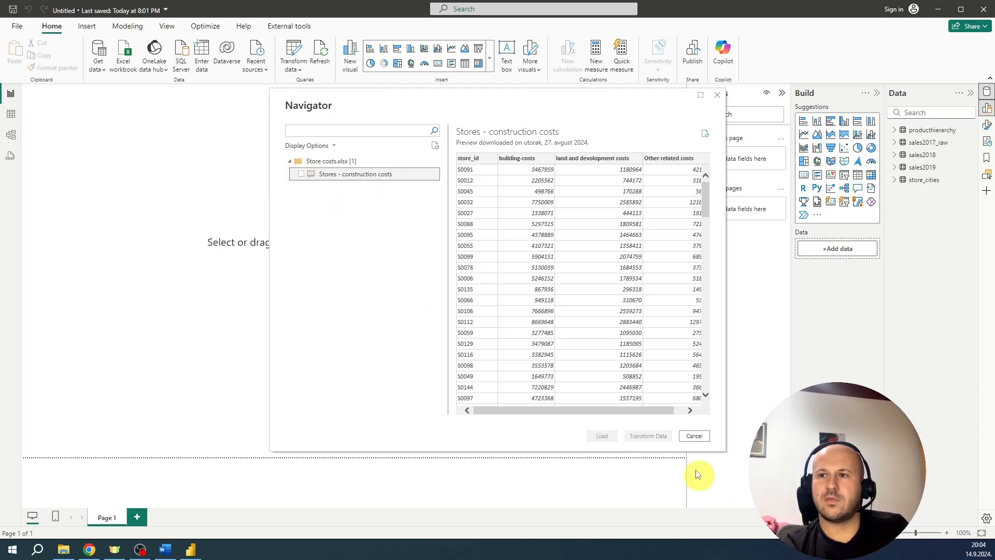
{"action": "left_click", "coordinate": [301, 174]}
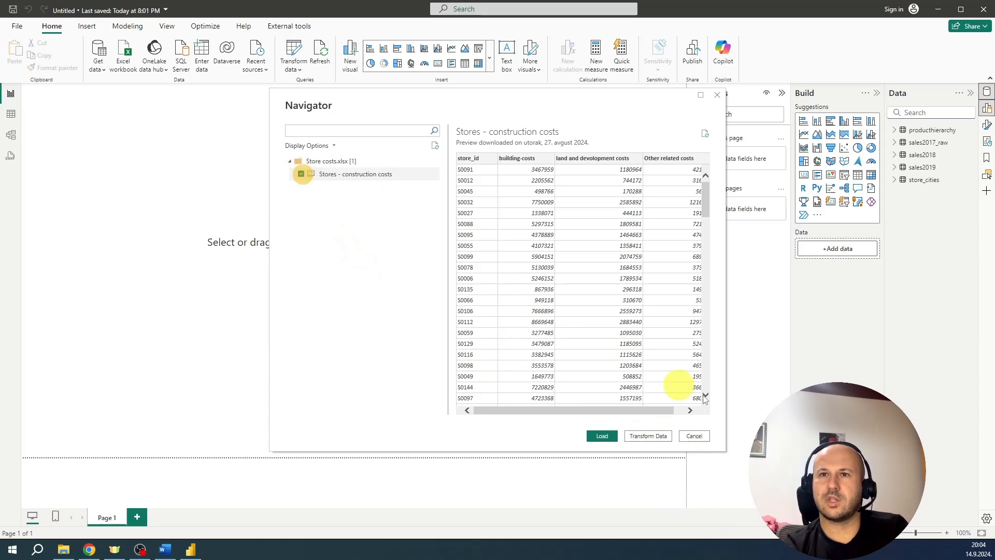
{"action": "left_click", "coordinate": [601, 436]}
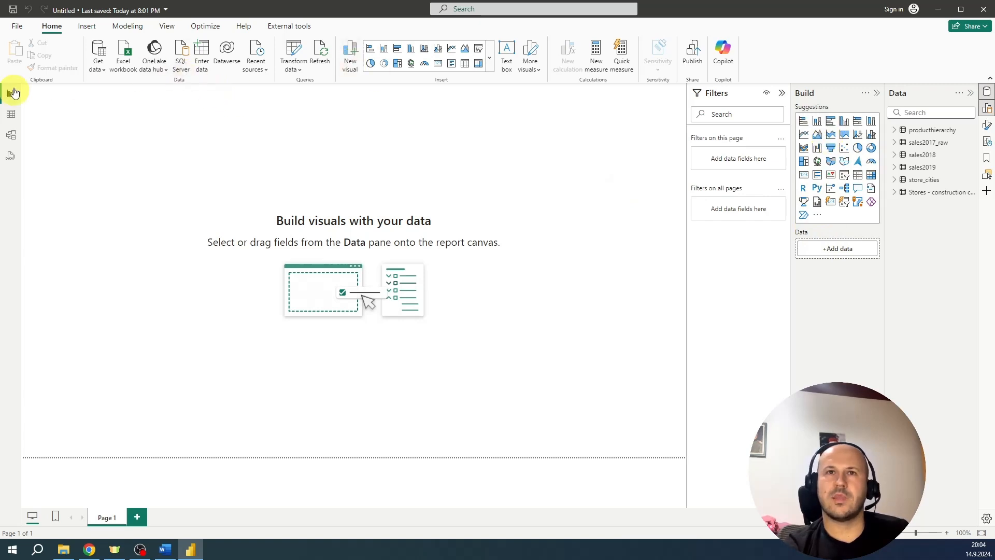
Start saving a copy of the report, creating and opening a new folder named Store Maximus inside the PBI folder
{"action": "left_click", "coordinate": [15, 31]}
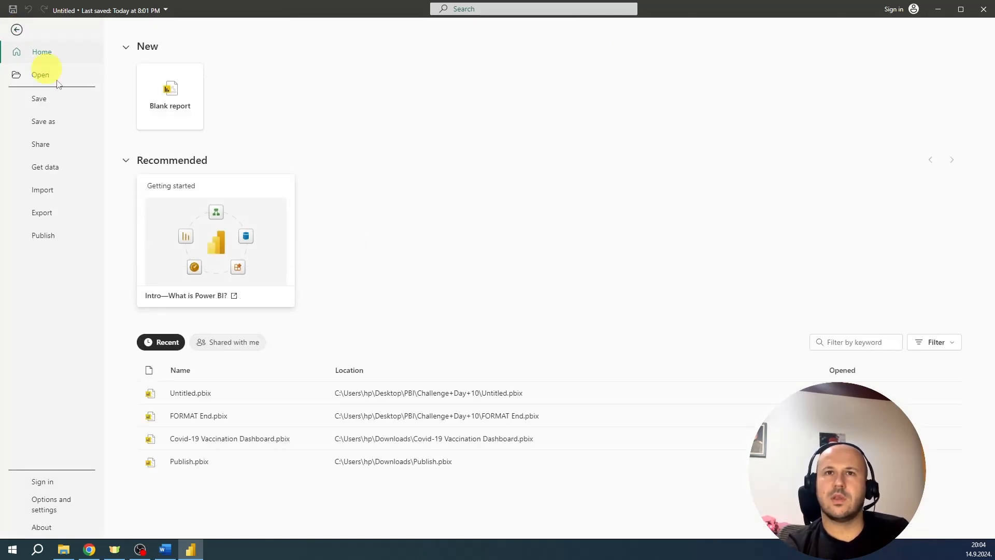
{"action": "left_click", "coordinate": [50, 123]}
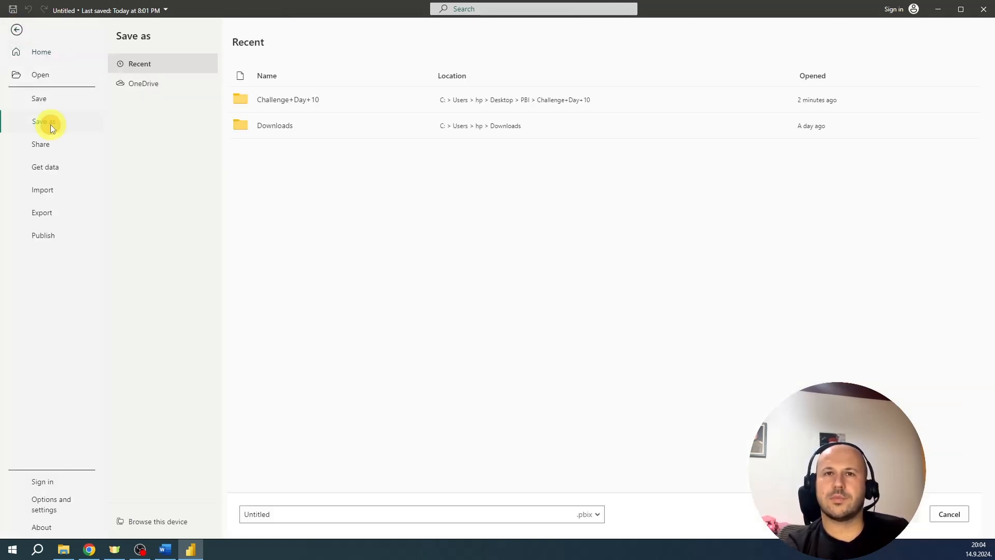
{"action": "left_click", "coordinate": [201, 520]}
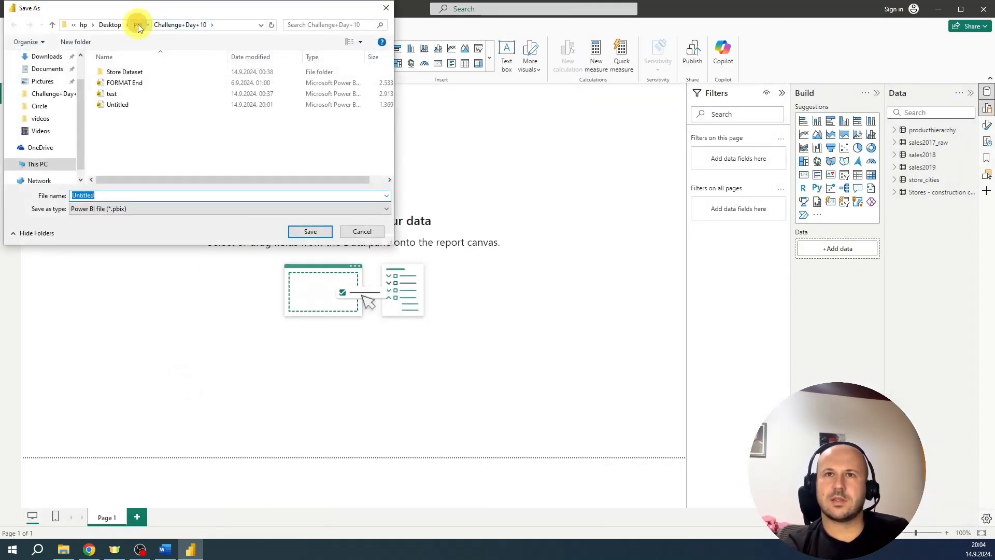
{"action": "left_click", "coordinate": [138, 24]}
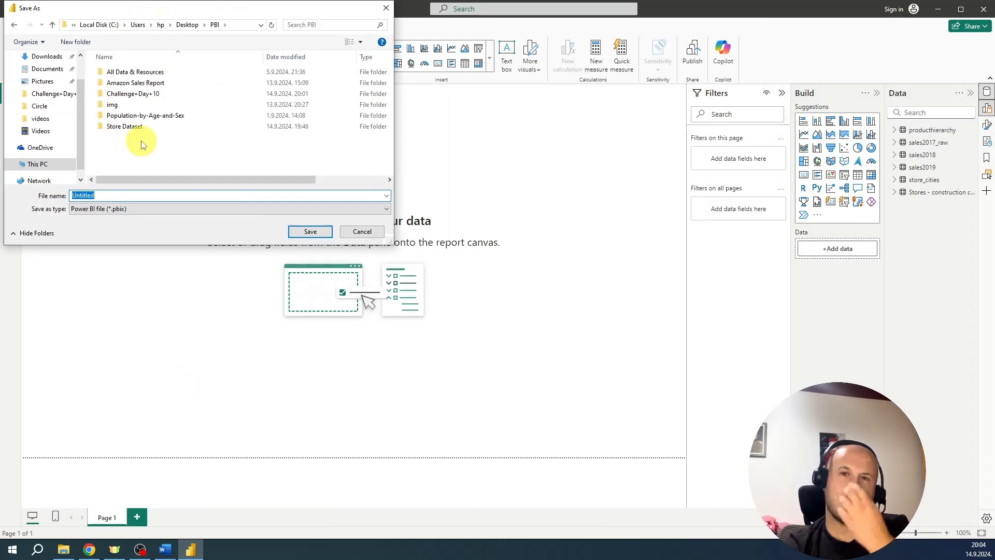
{"action": "left_click", "coordinate": [83, 42]}
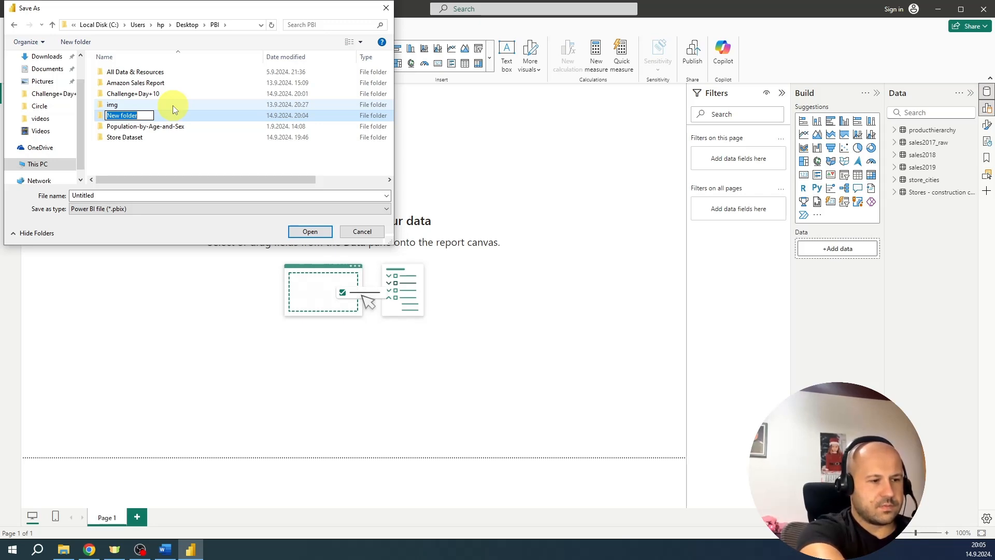
{"action": "type", "text": "Store"}
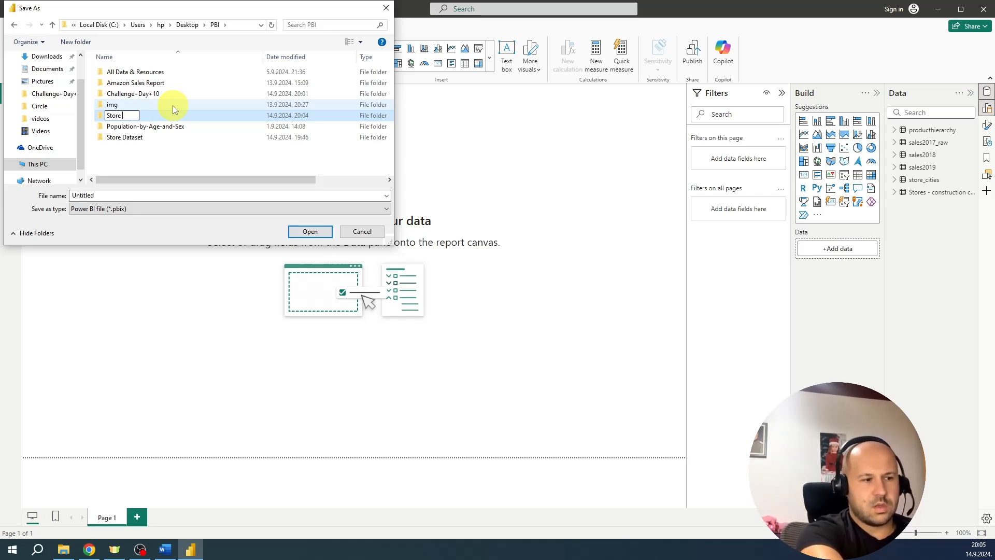
{"action": "type", "text": " Maximus"}
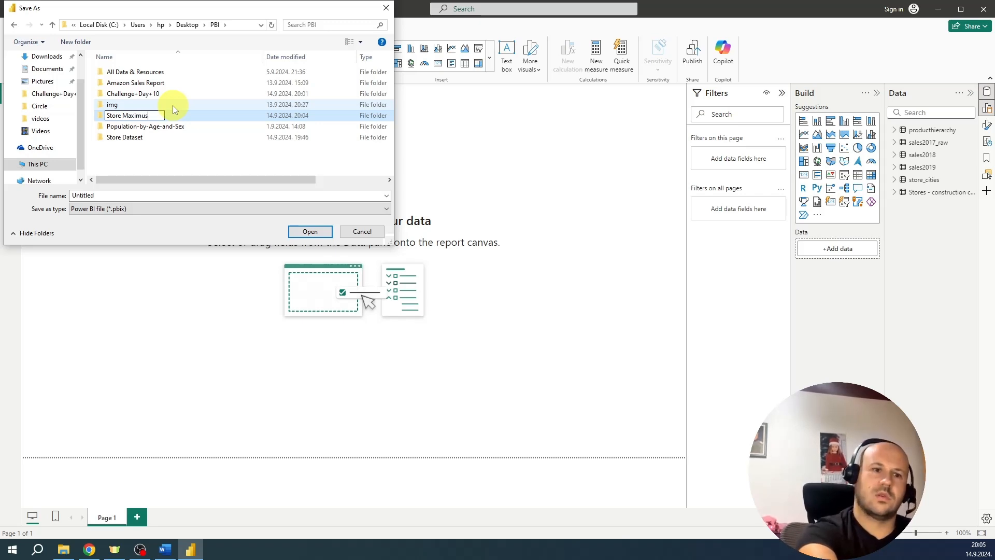
{"action": "key", "text": "Return"}
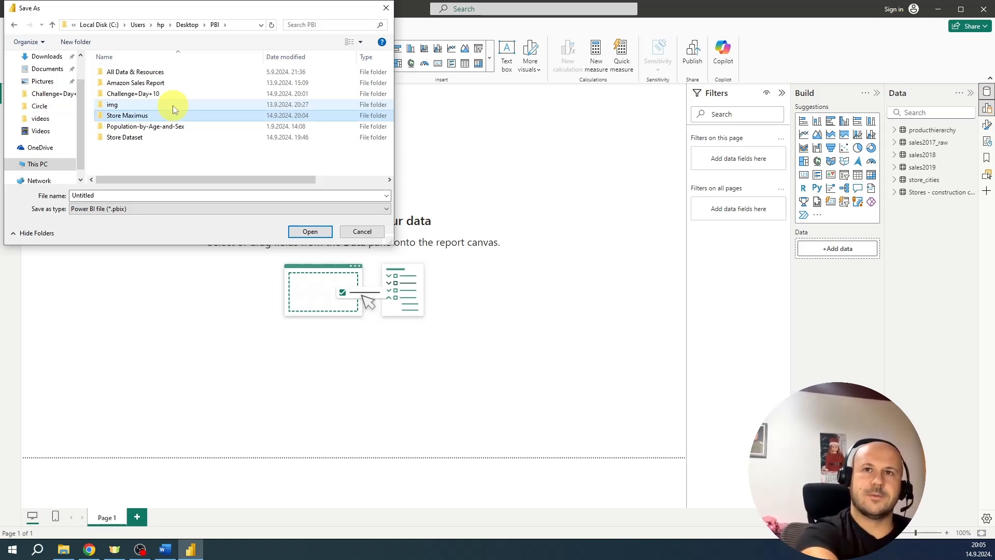
{"action": "key", "text": "Return"}
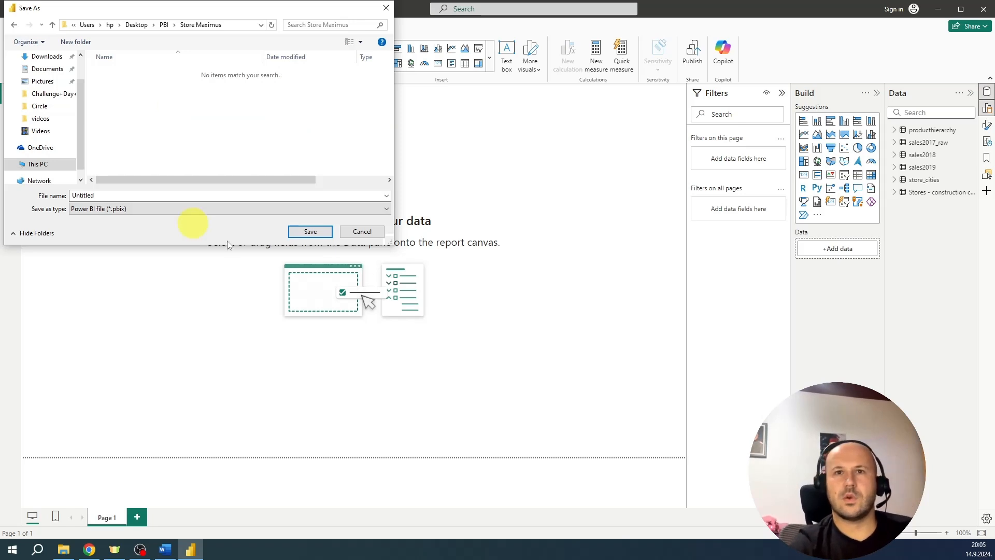
Save the report in the Store Maximus folder as a Power BI file named Maixmus Dashboard
{"action": "left_click_drag", "start_coordinate": [116, 195], "coordinate": [52, 201]}
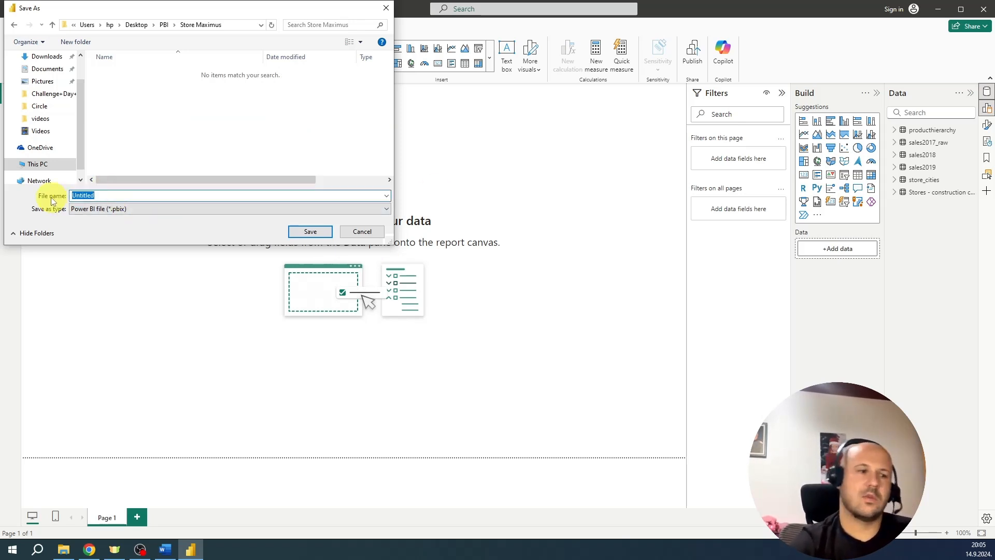
{"action": "type", "text": "Maixm"}
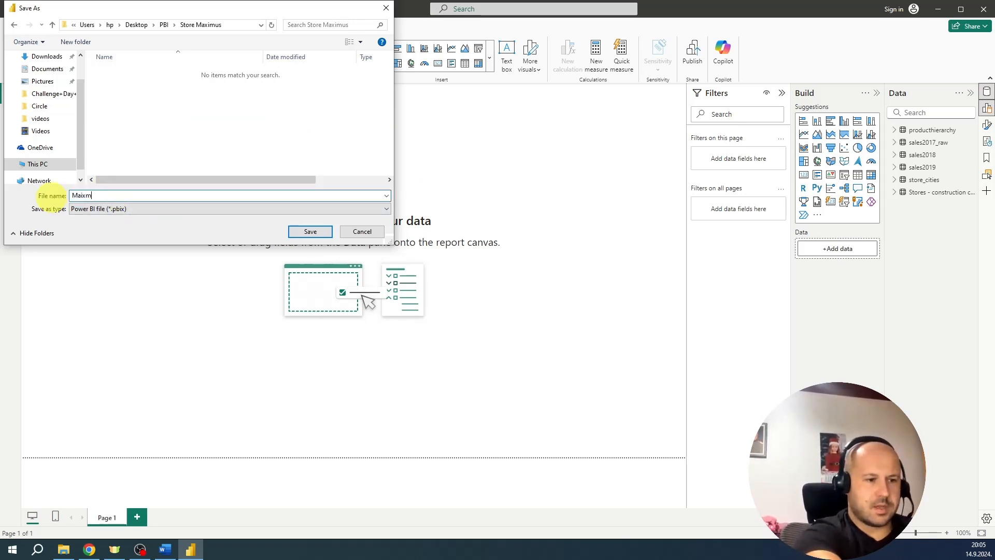
{"action": "type", "text": "us Das"}
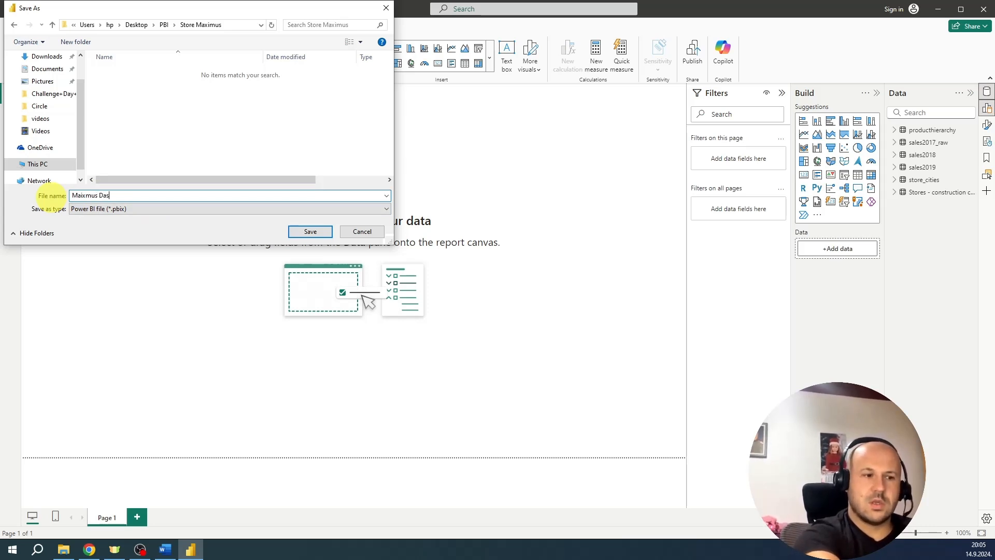
{"action": "type", "text": "hboard"}
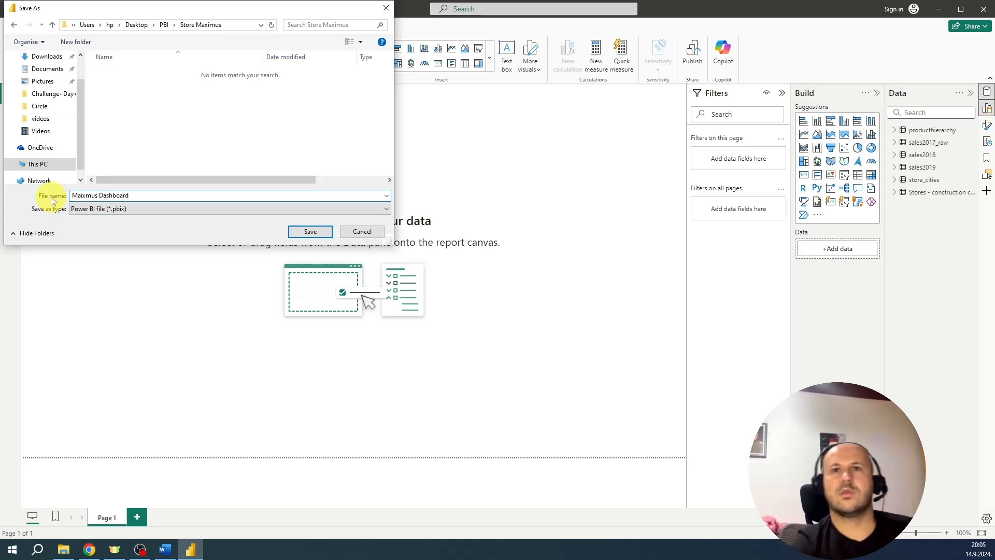
{"action": "left_click", "coordinate": [309, 234]}
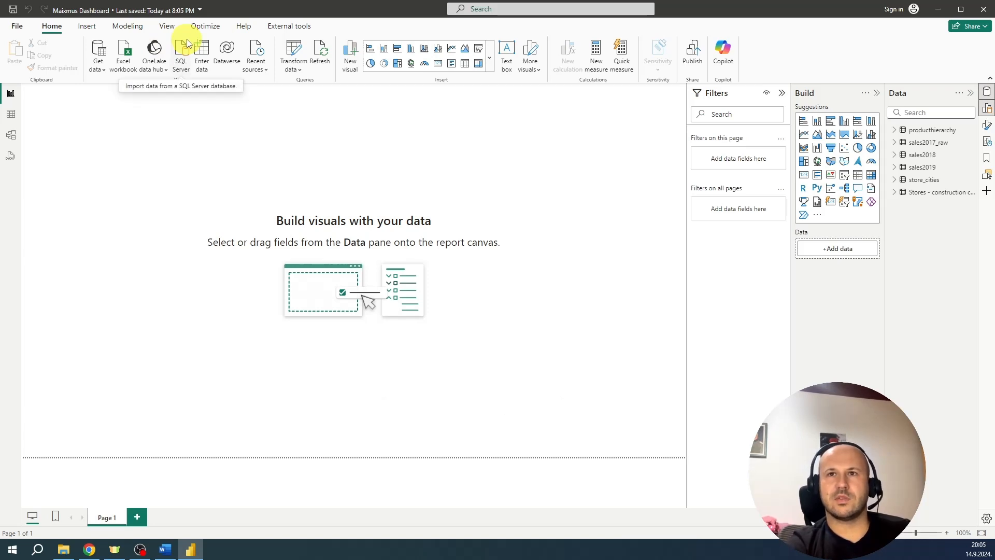
Open the data for transformation in Power Query and promote the first row of producthierarchy to headers
{"action": "left_click", "coordinate": [298, 50]}
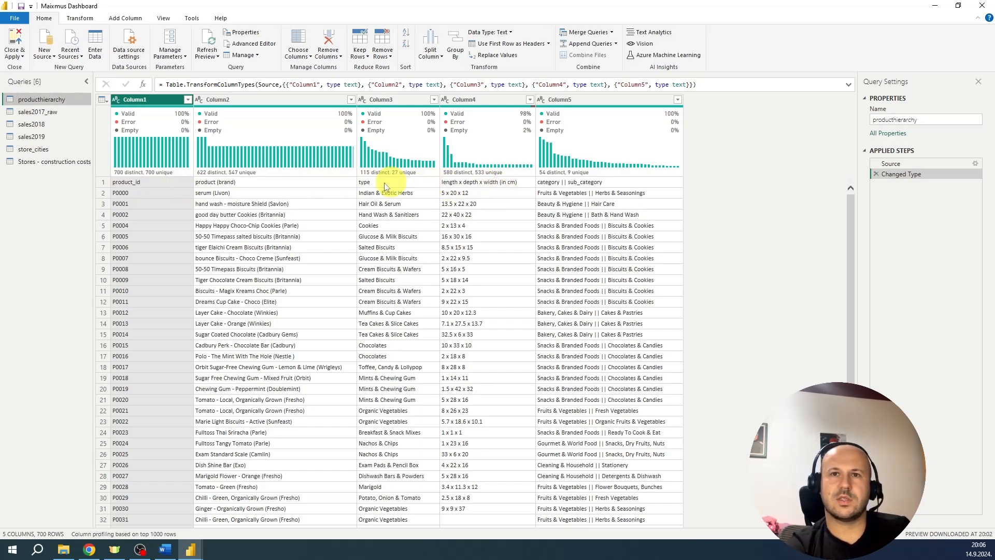
{"action": "left_click", "coordinate": [102, 100]}
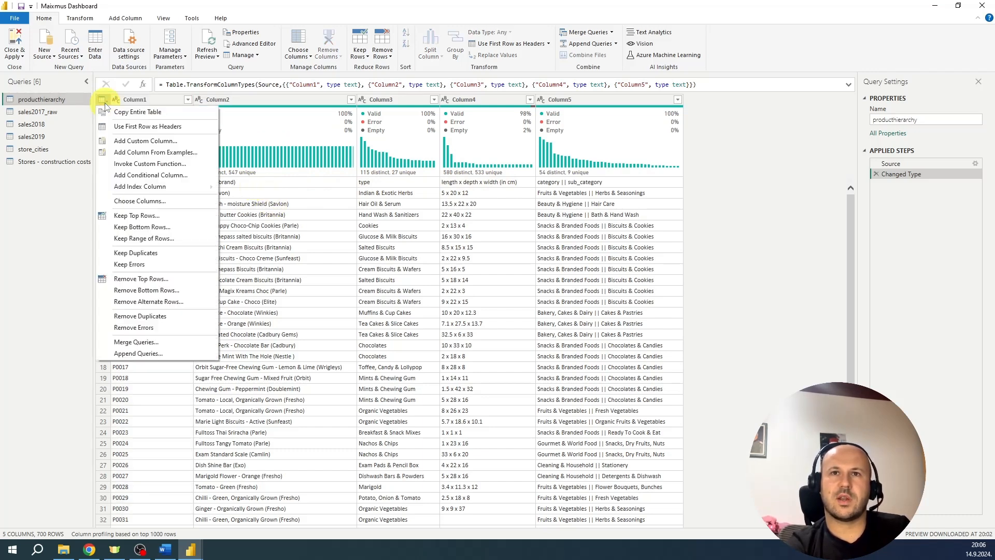
{"action": "left_click", "coordinate": [117, 129]}
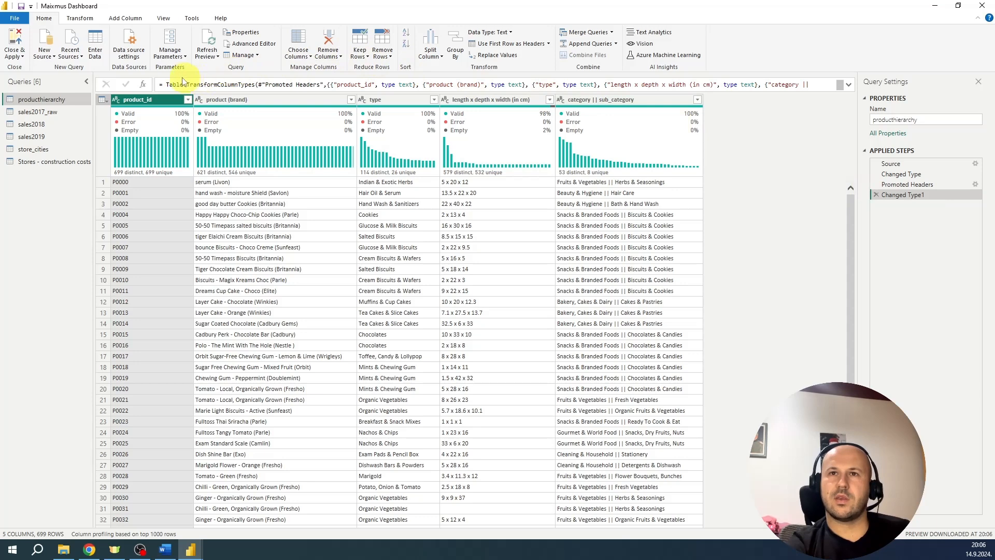
{"action": "left_click_drag", "start_coordinate": [182, 83], "coordinate": [852, 89]}
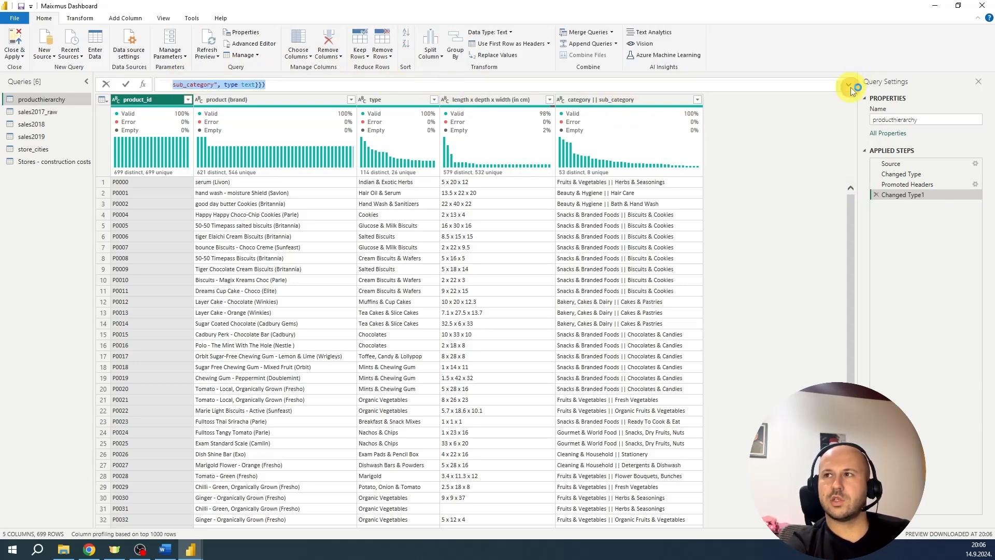
{"action": "left_click", "coordinate": [850, 87]}
{"action": "left_click", "coordinate": [849, 86]}
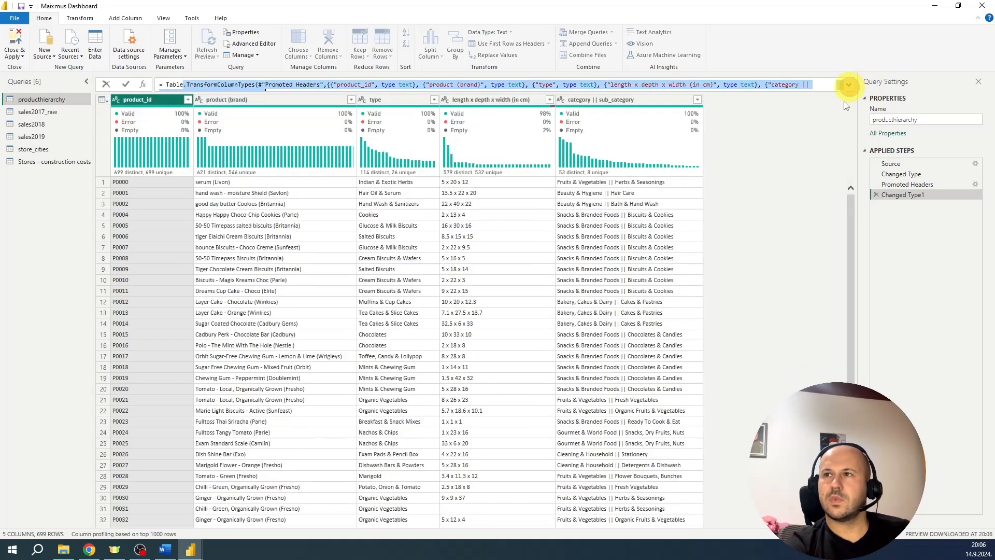
{"action": "left_click", "coordinate": [824, 161]}
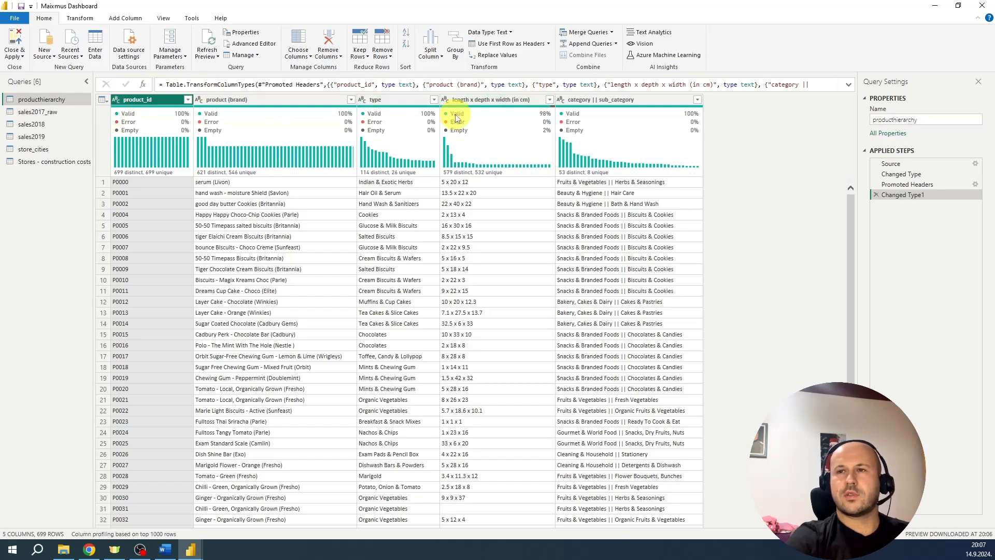
Split the length x depth x width (in cm) column at each occurrence of the custom delimiter x
{"action": "mouse_move", "coordinate": [491, 165]}
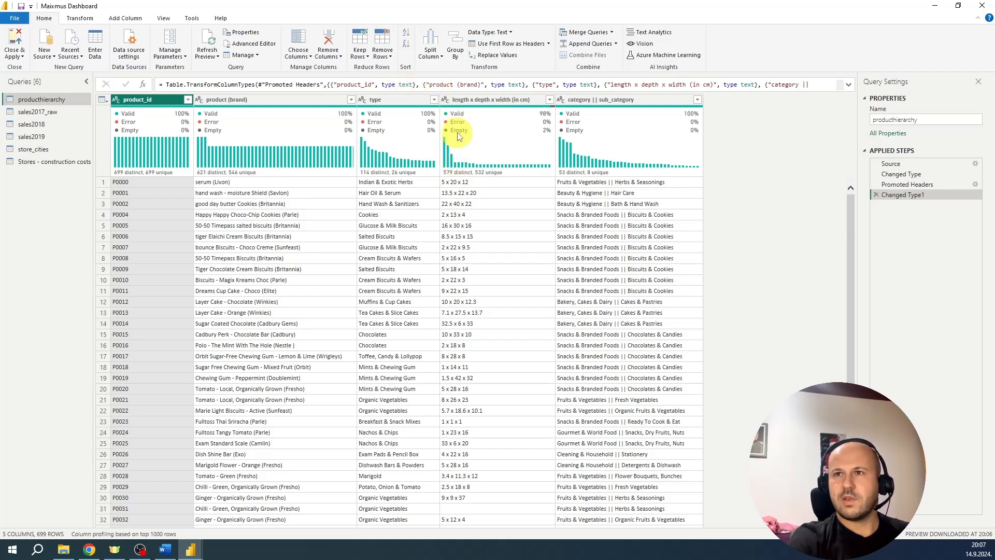
{"action": "left_click", "coordinate": [459, 98]}
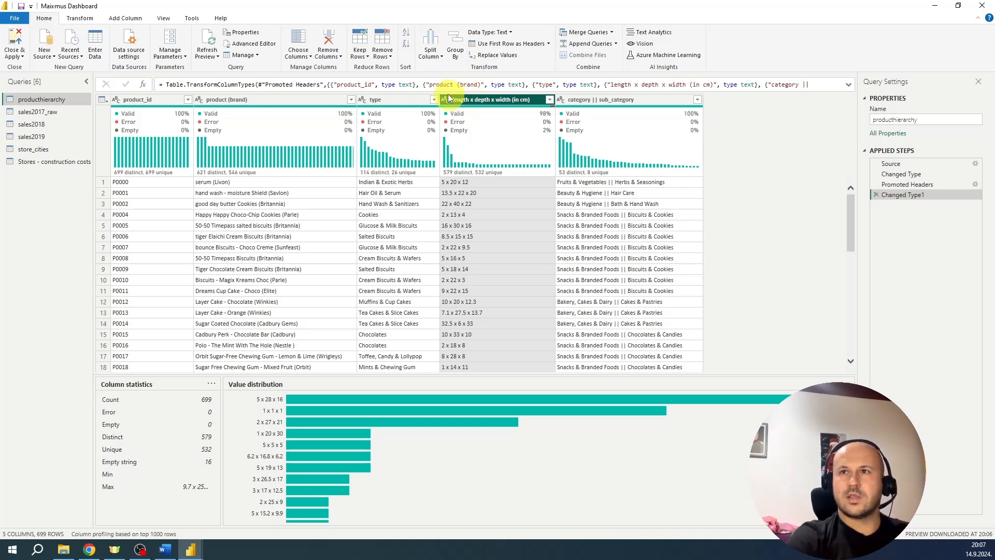
{"action": "left_click", "coordinate": [434, 45]}
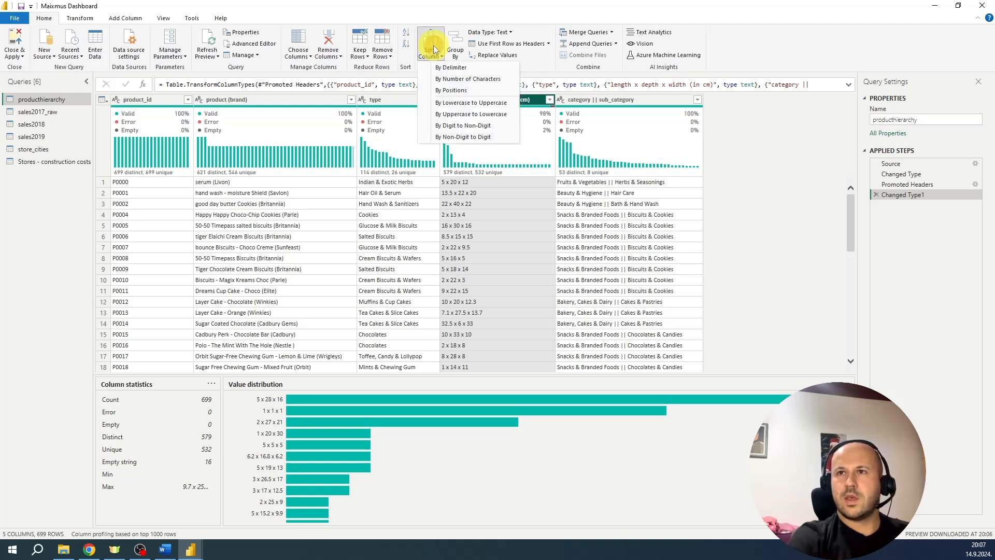
{"action": "left_click", "coordinate": [454, 68]}
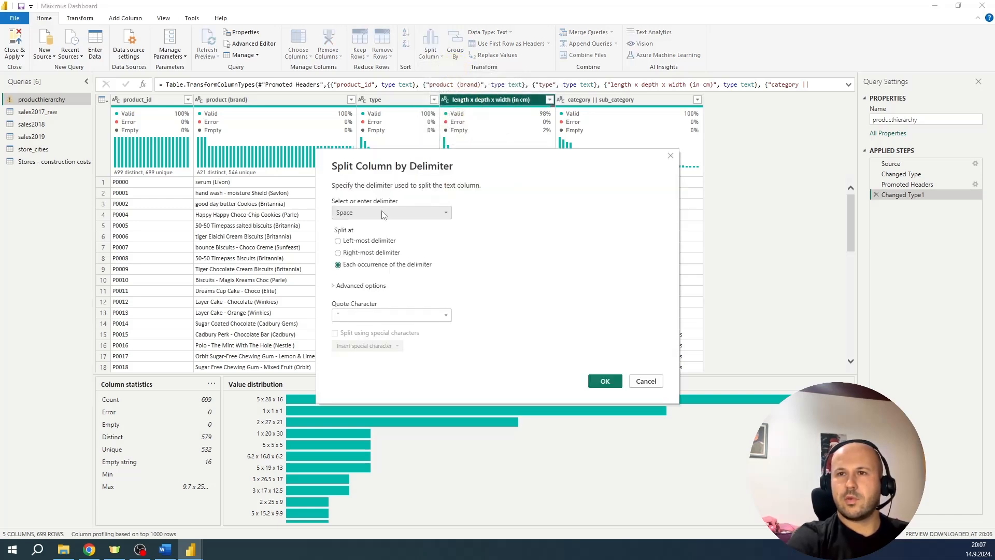
{"action": "left_click", "coordinate": [383, 214]}
{"action": "left_click", "coordinate": [362, 286]}
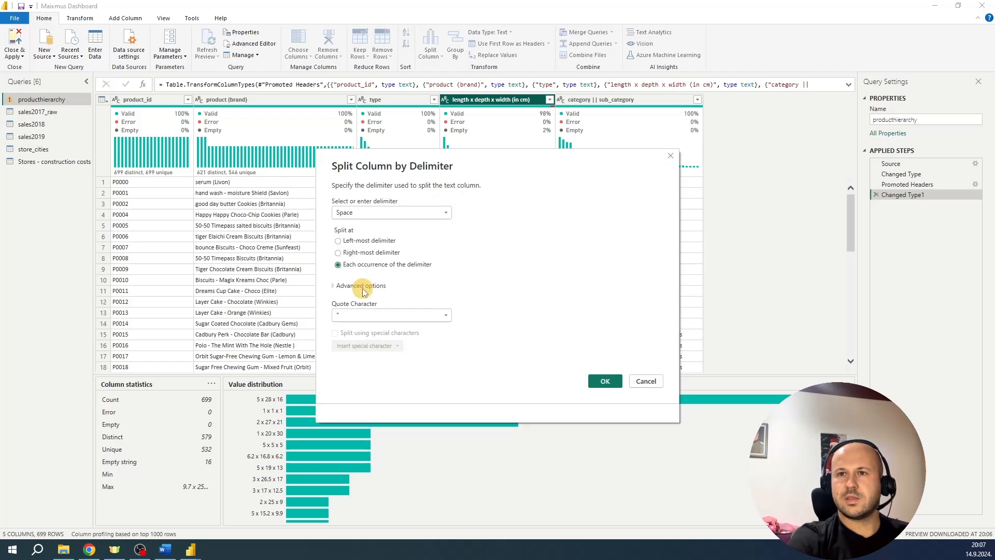
{"action": "left_click", "coordinate": [355, 230]}
{"action": "type", "text": "x"}
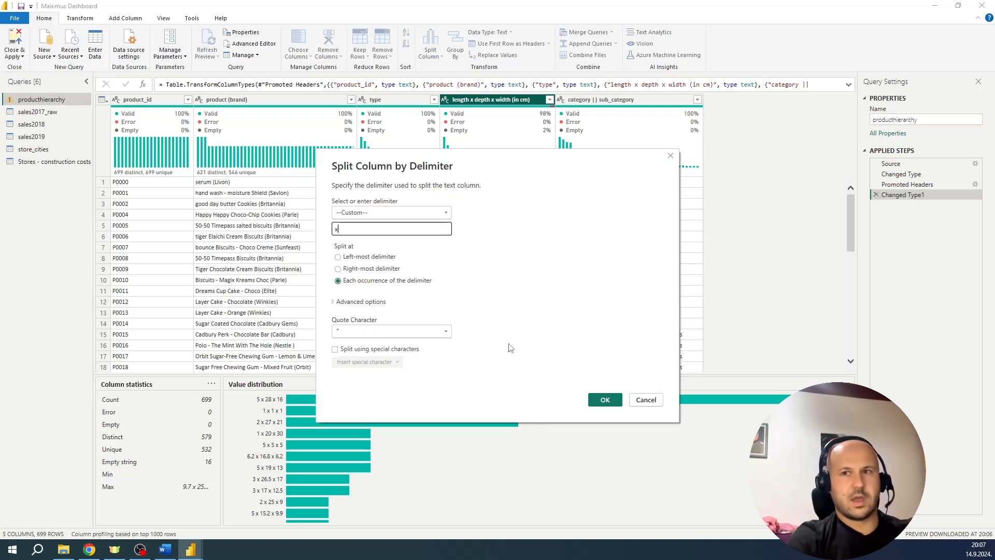
{"action": "left_click", "coordinate": [604, 400]}
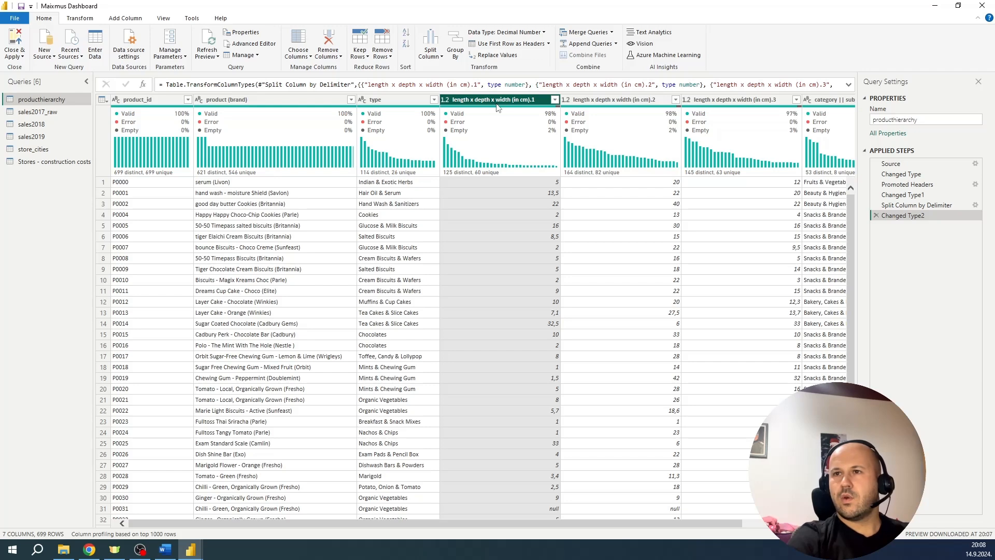
Rename the first split column, length x depth x width (in cm).1, as length
{"action": "left_click", "coordinate": [476, 100]}
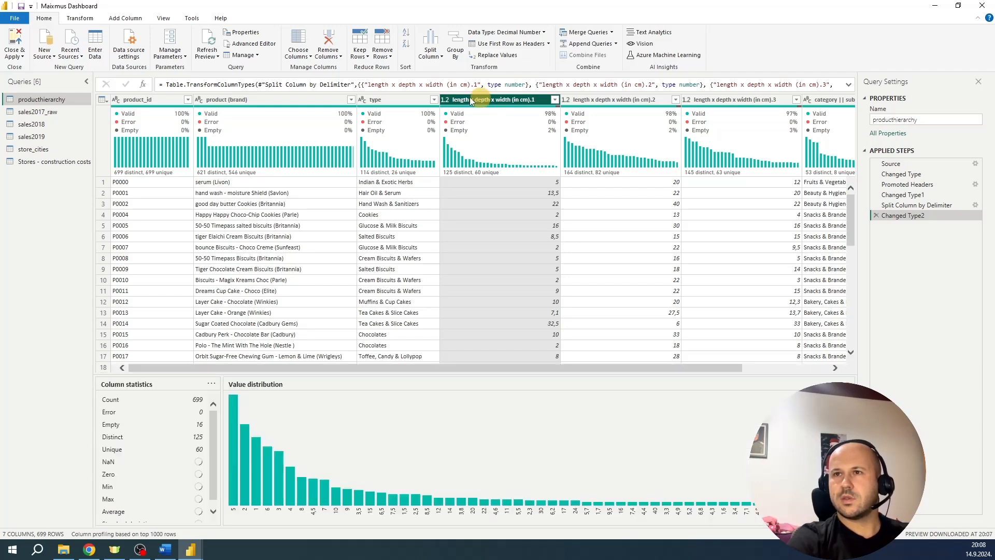
{"action": "double_click", "coordinate": [471, 100]}
{"action": "type", "text": "length"}
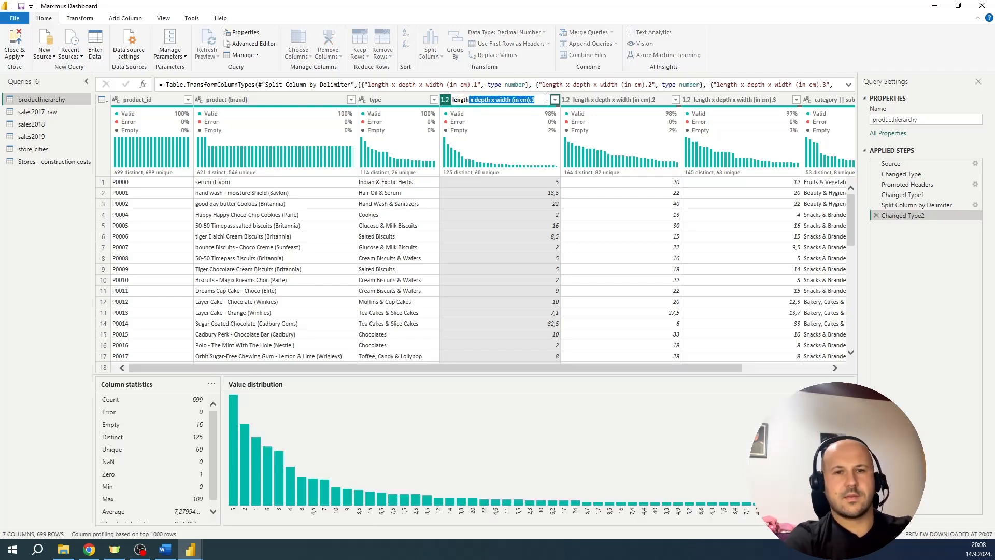
{"action": "key", "text": "Return"}
Rename the second split column, length x depth x width (in cm).2, as depth
{"action": "double_click", "coordinate": [582, 100]}
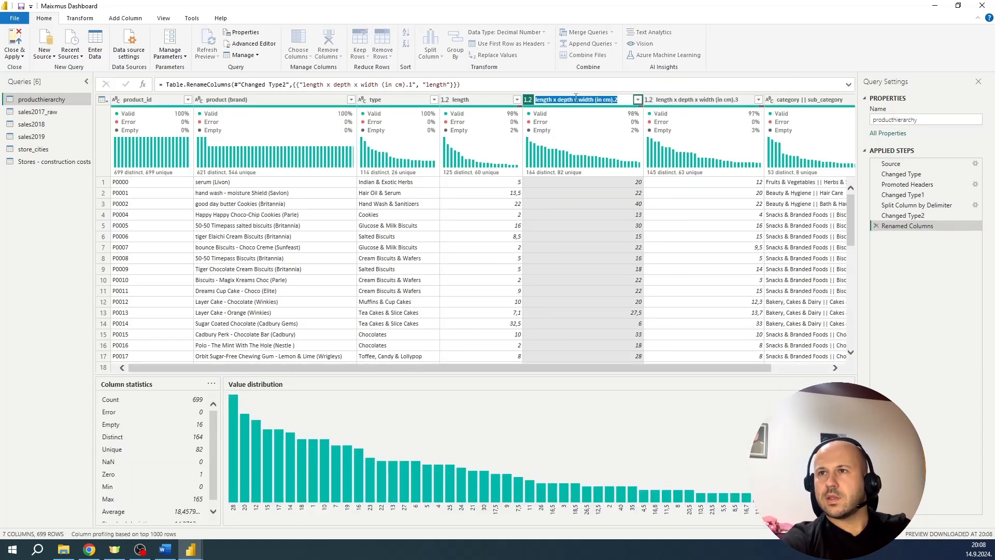
{"action": "type", "text": "length x depth"}
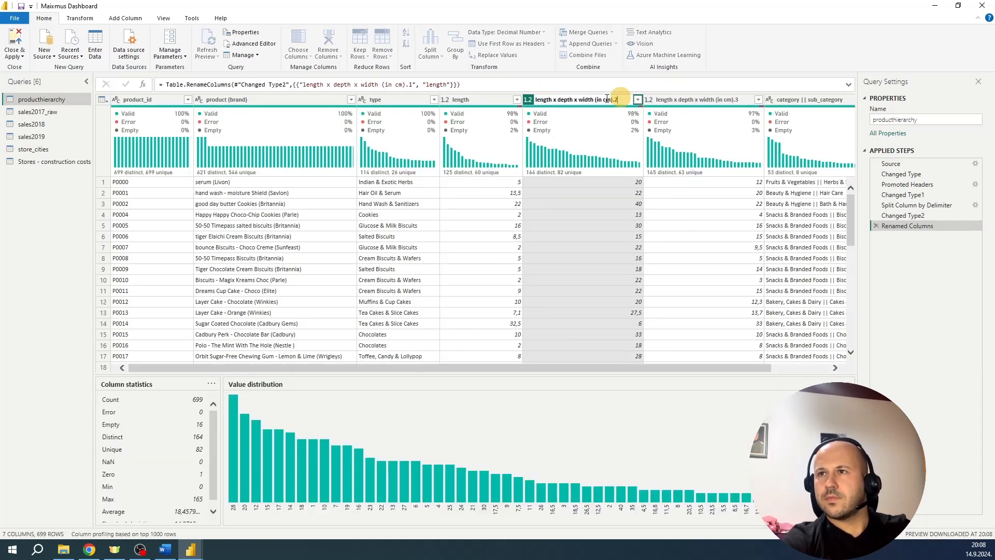
{"action": "key", "text": "BackSpace"}
{"action": "left_click_drag", "start_coordinate": [558, 98], "coordinate": [515, 97]}
{"action": "key", "text": "BackSpace"}
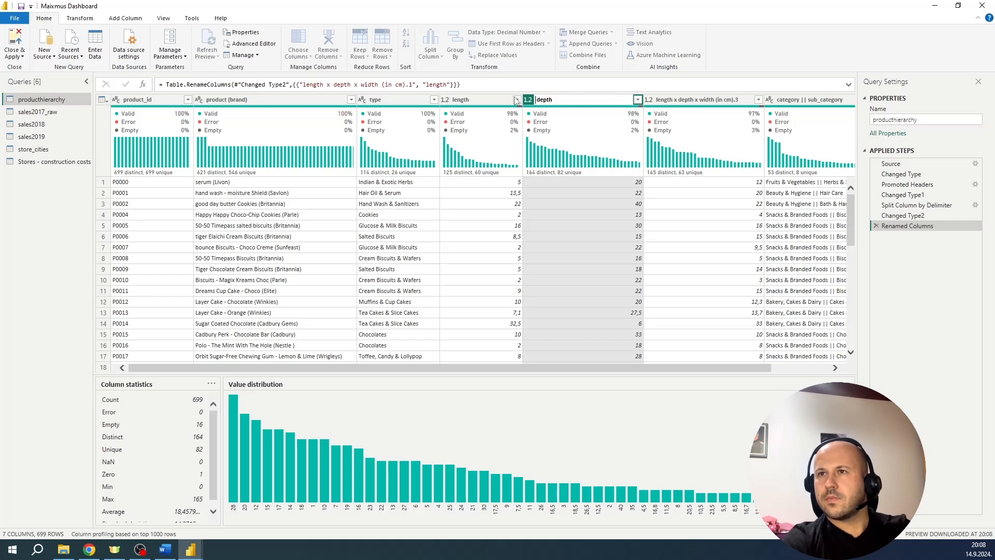
{"action": "key", "text": "Return"}
Rename the third split column, length x depth x width (in cm).3, as width
{"action": "double_click", "coordinate": [651, 101]}
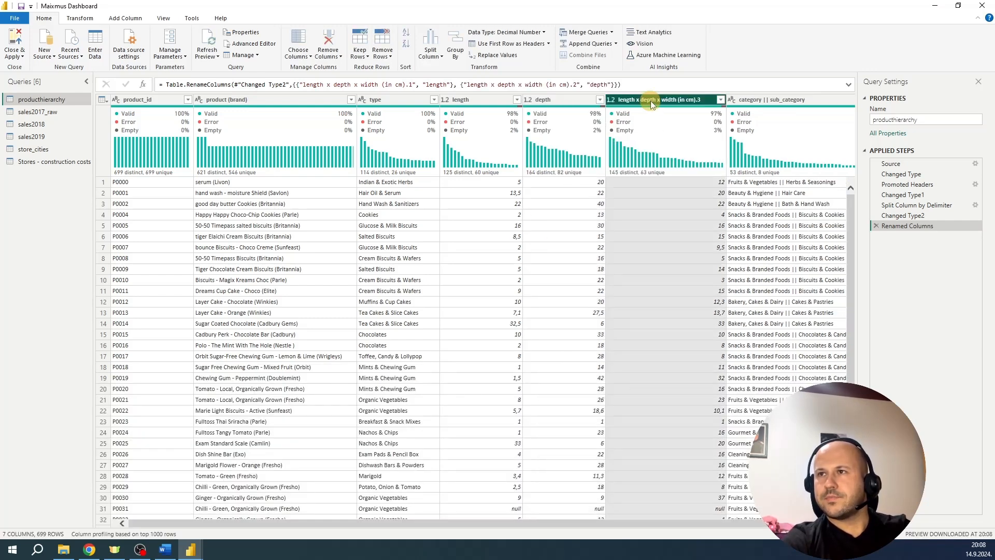
{"action": "left_click", "coordinate": [662, 101]}
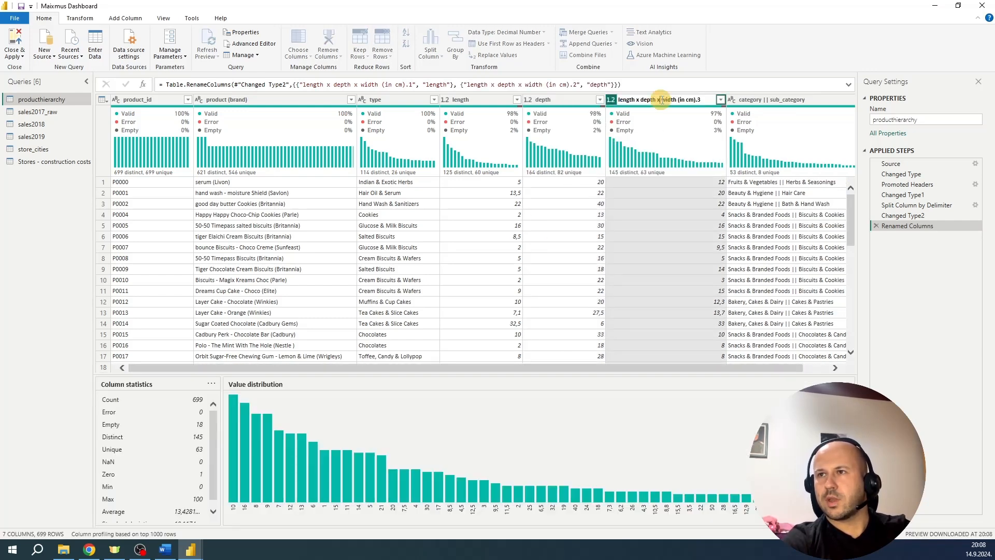
{"action": "key", "text": "shift+Home"}
{"action": "key", "text": "BackSpace"}
{"action": "key", "text": "End"}
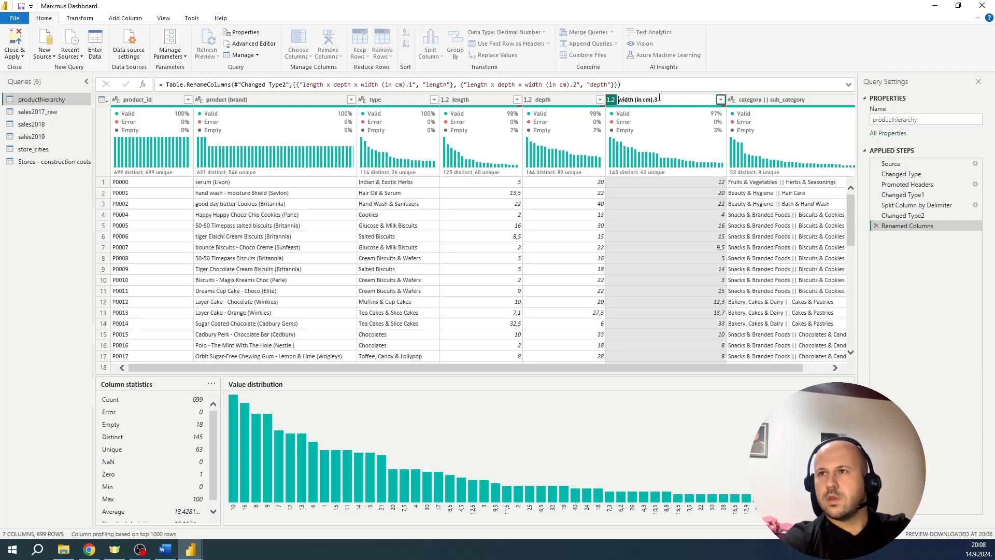
{"action": "key", "text": "BackSpace"}
{"action": "key", "text": "BackSpace"}
{"action": "key", "text": "BackSpace"}
{"action": "key", "text": "BackSpace"}
{"action": "key", "text": "BackSpace"}
{"action": "key", "text": "BackSpace"}
{"action": "key", "text": "BackSpace"}
{"action": "key", "text": "BackSpace"}
{"action": "key", "text": "BackSpace"}
{"action": "key", "text": "BackSpace"}
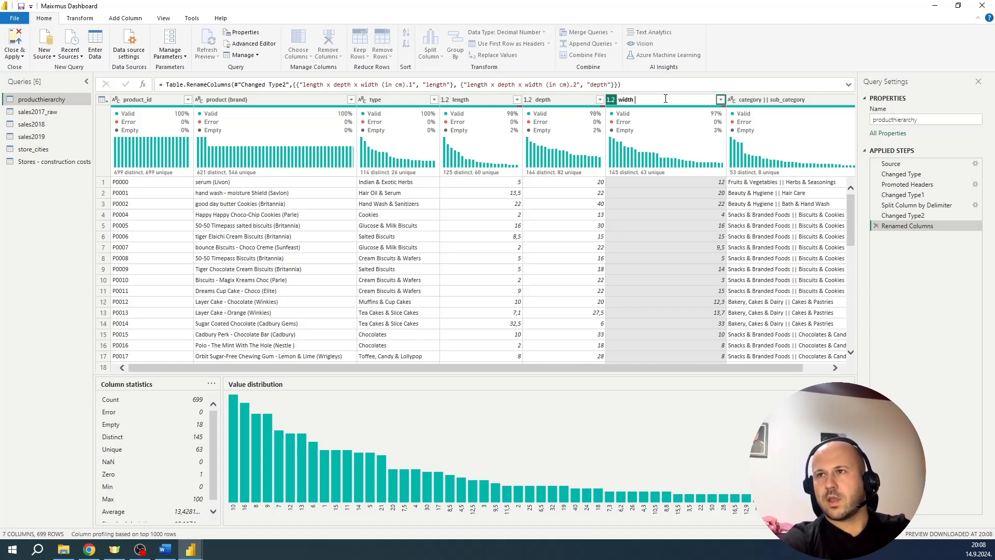
{"action": "key", "text": "Return"}
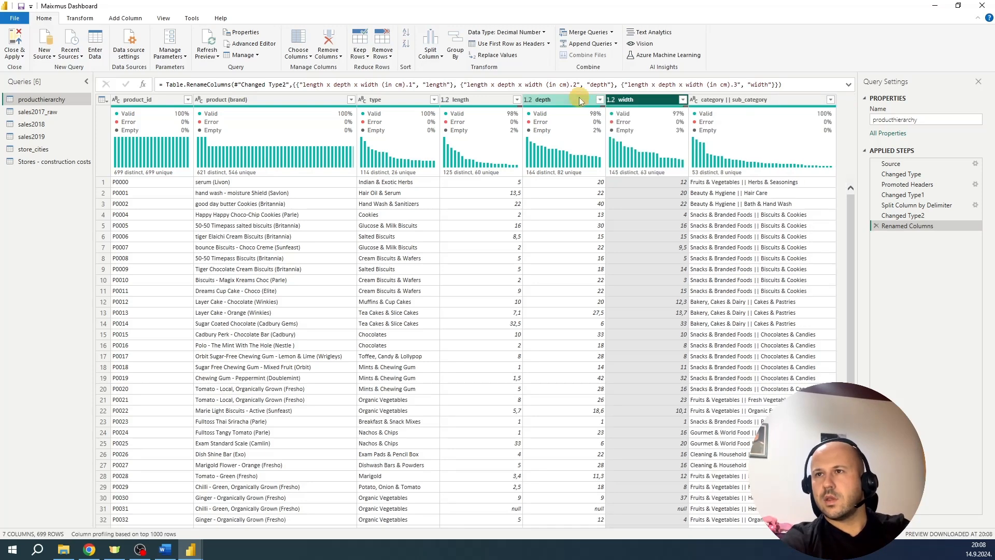
{"action": "right_click", "coordinate": [580, 99]}
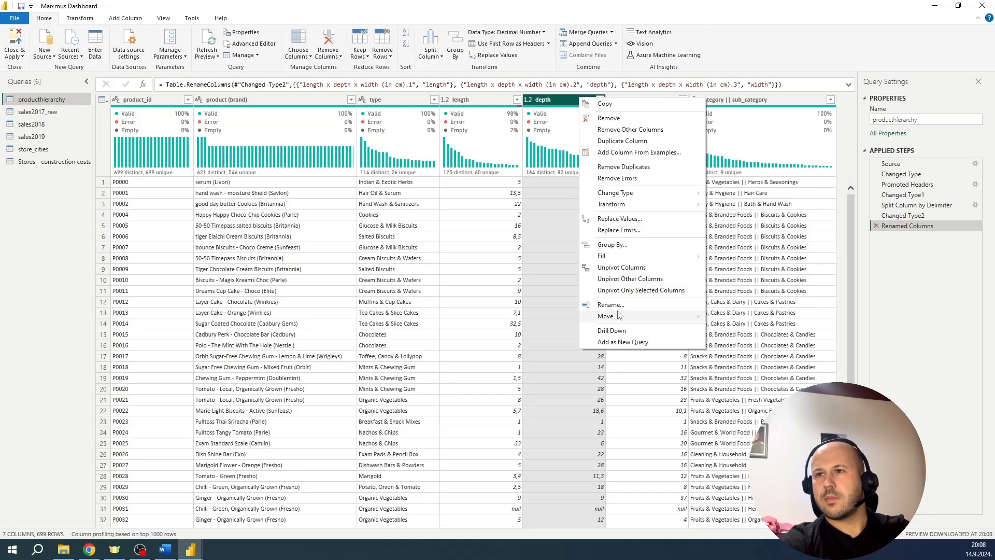
{"action": "left_click", "coordinate": [794, 50]}
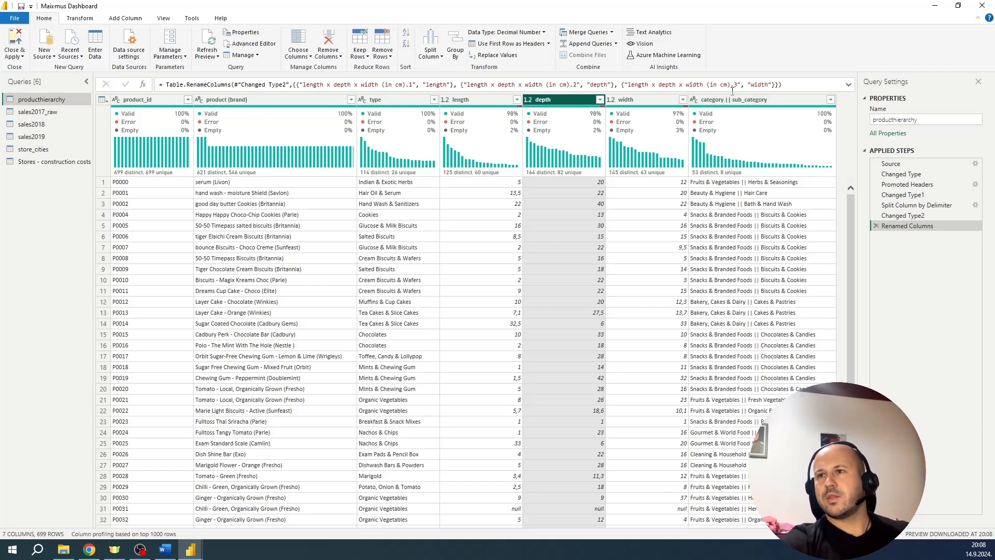
Split the category || sub_category column at each occurrence of the custom delimiter ||
{"action": "mouse_move", "coordinate": [711, 111]}
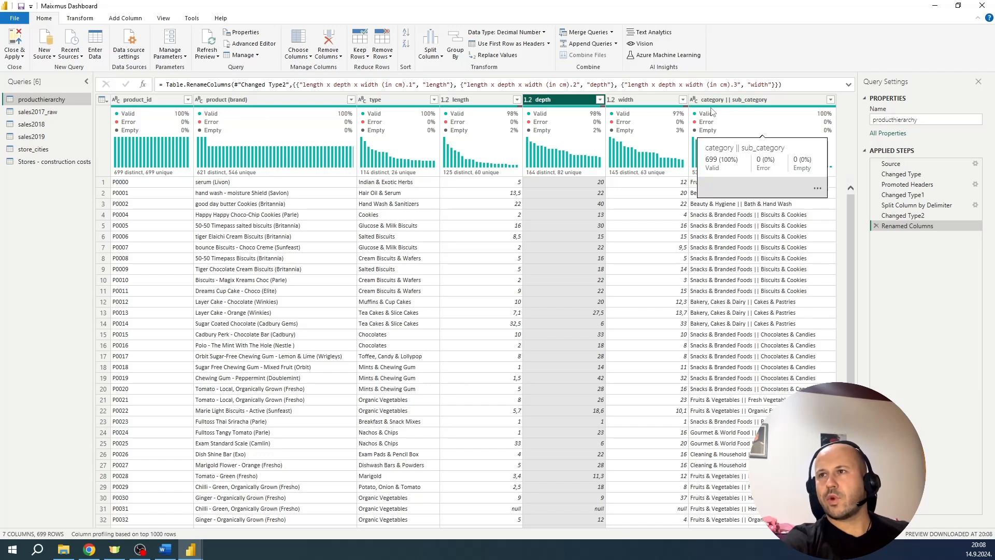
{"action": "left_click", "coordinate": [773, 97]}
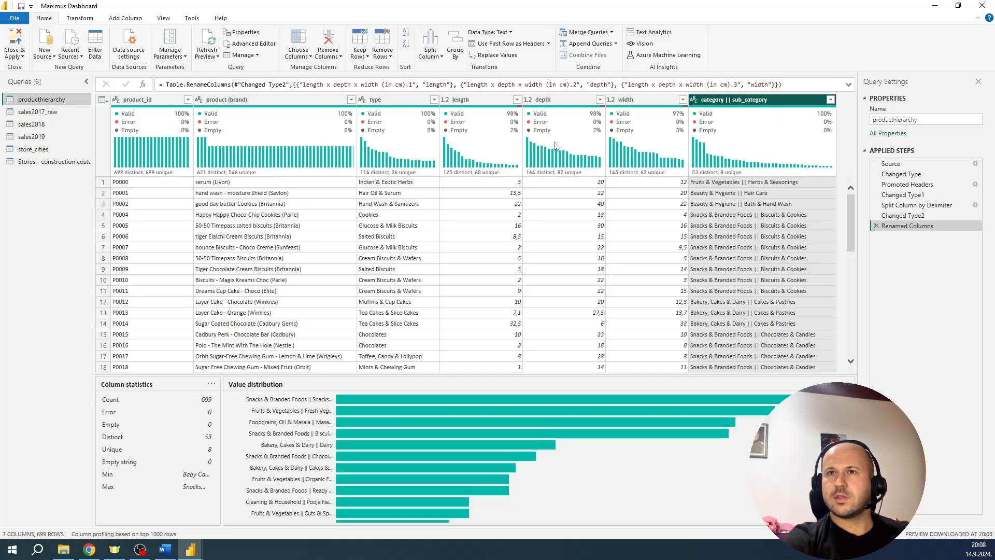
{"action": "left_click", "coordinate": [441, 56]}
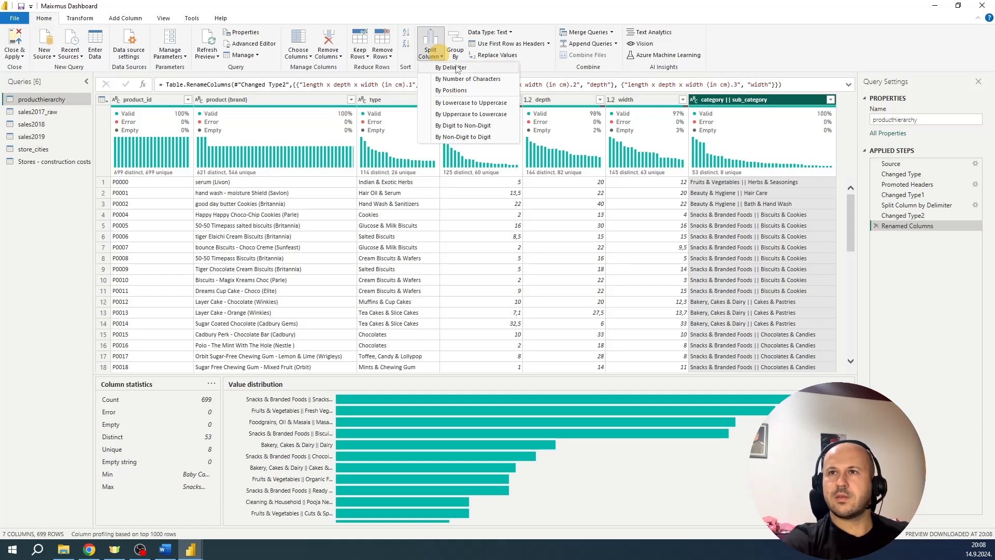
{"action": "left_click", "coordinate": [452, 67]}
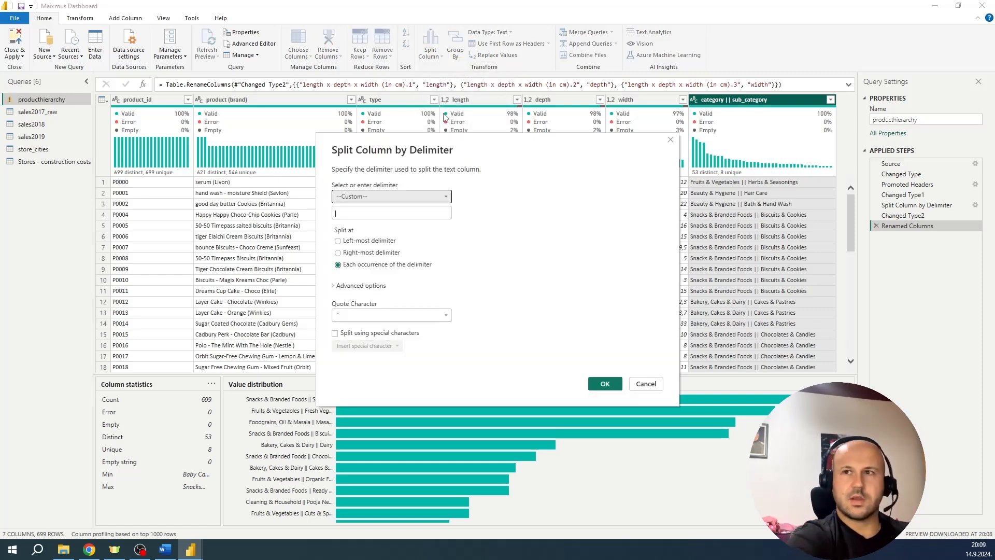
{"action": "left_click", "coordinate": [338, 214]}
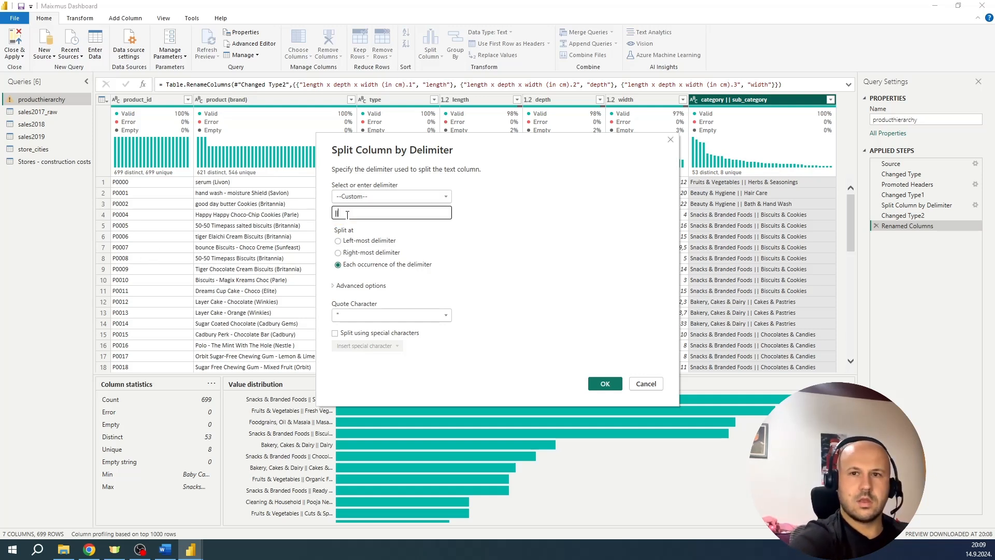
{"action": "left_click", "coordinate": [604, 384]}
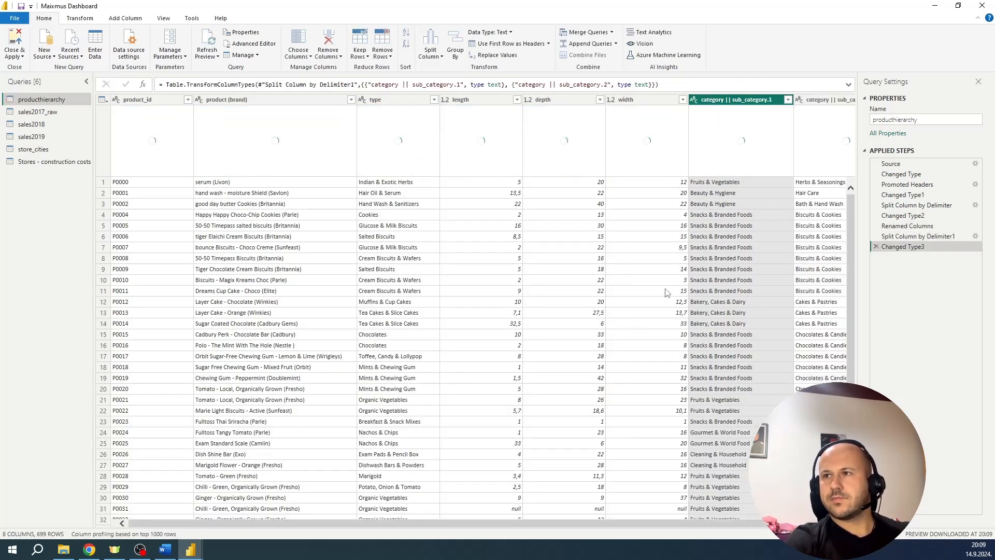
Rename the first split column, category || sub_category.1, as category
{"action": "left_click", "coordinate": [644, 524]}
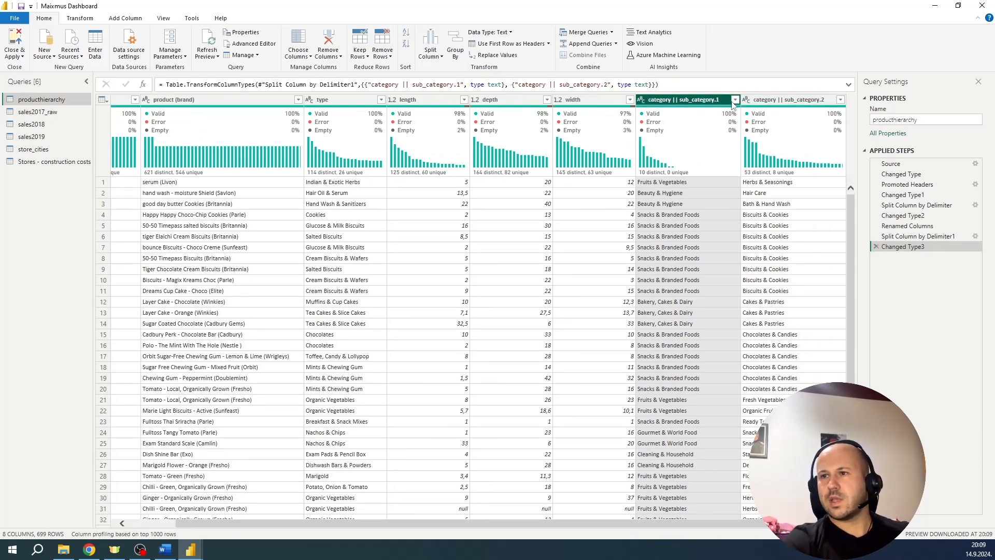
{"action": "left_click", "coordinate": [689, 103]}
{"action": "double_click", "coordinate": [690, 103]}
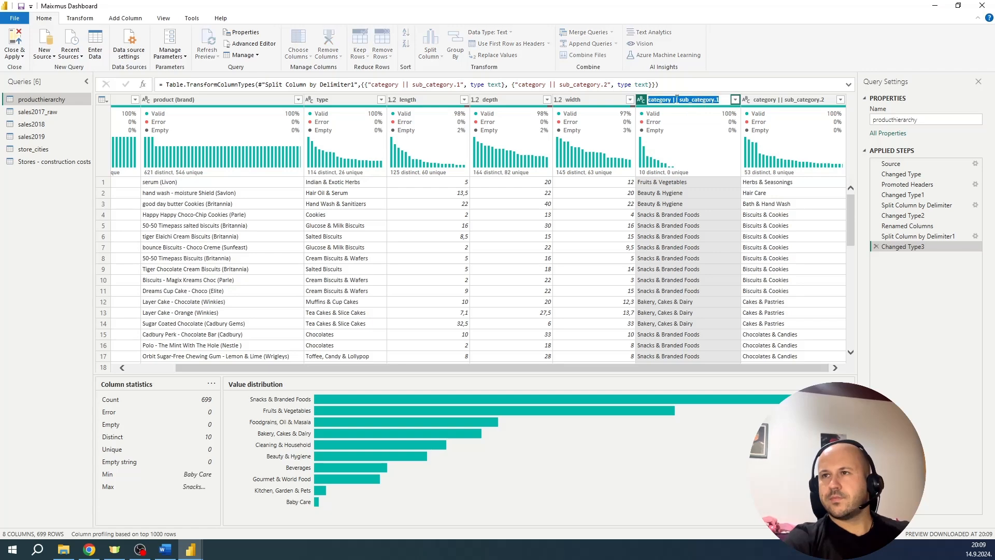
{"action": "left_click_drag", "start_coordinate": [673, 100], "coordinate": [728, 100]}
{"action": "key", "text": "BackSpace"}
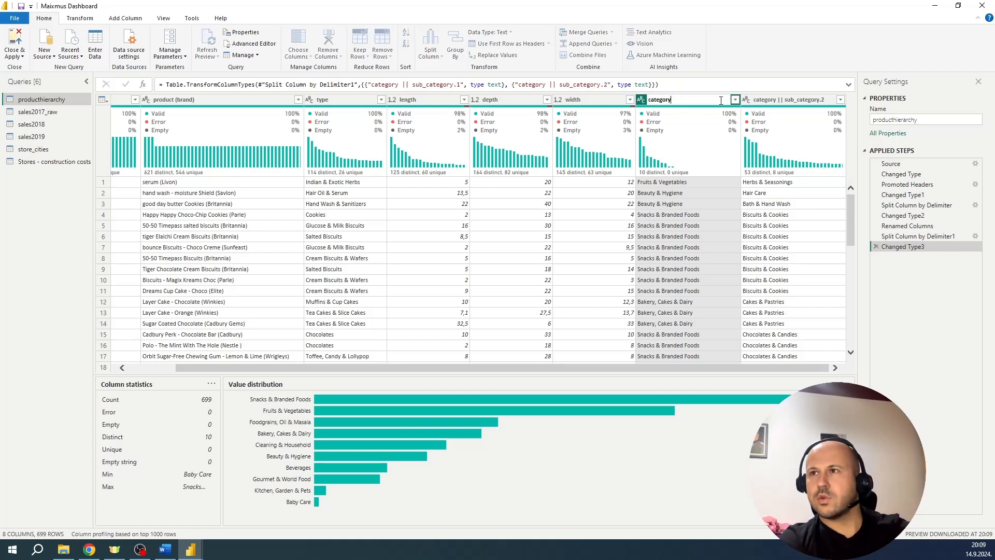
{"action": "key", "text": "Return"}
Rename the second split column, category || sub_category.2, as sub_category
{"action": "right_click", "coordinate": [790, 101]}
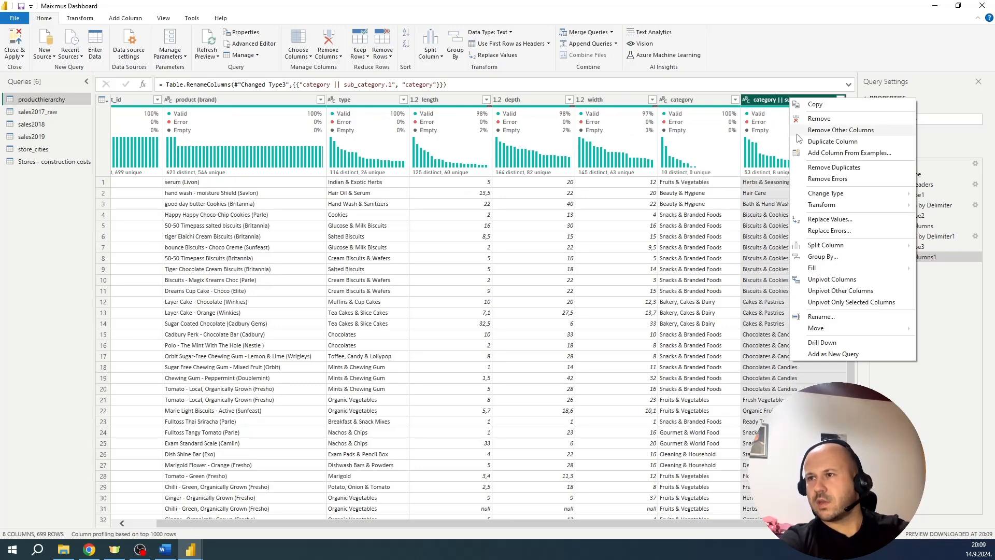
{"action": "left_click", "coordinate": [821, 317]}
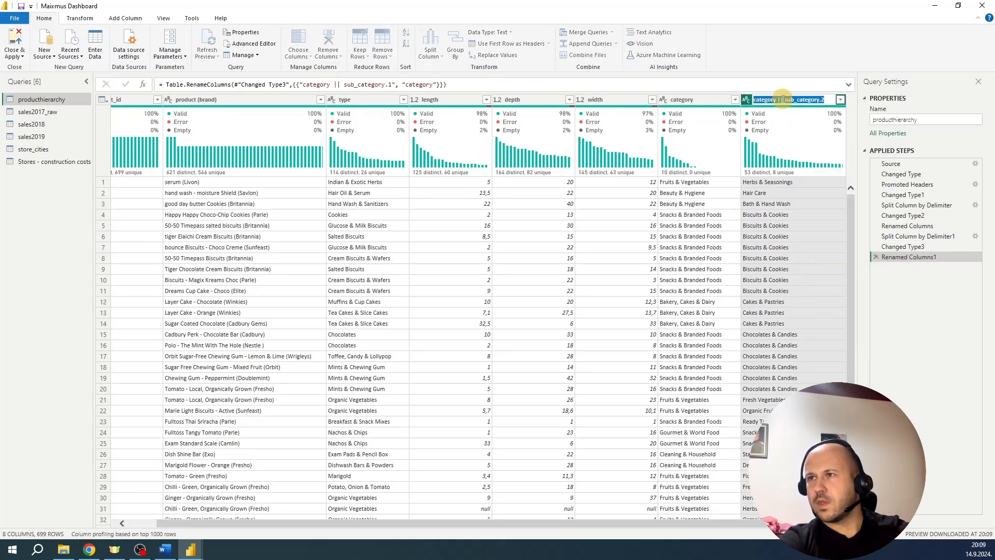
{"action": "left_click_drag", "start_coordinate": [784, 99], "coordinate": [738, 96]}
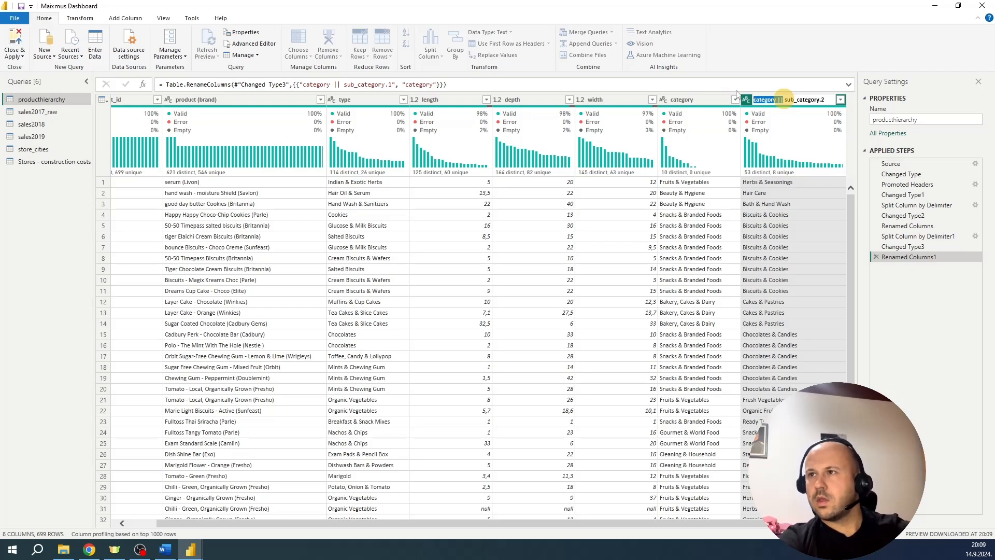
{"action": "key", "text": "BackSpace"}
{"action": "left_click", "coordinate": [808, 95]}
{"action": "key", "text": "BackSpace"}
{"action": "key", "text": "BackSpace"}
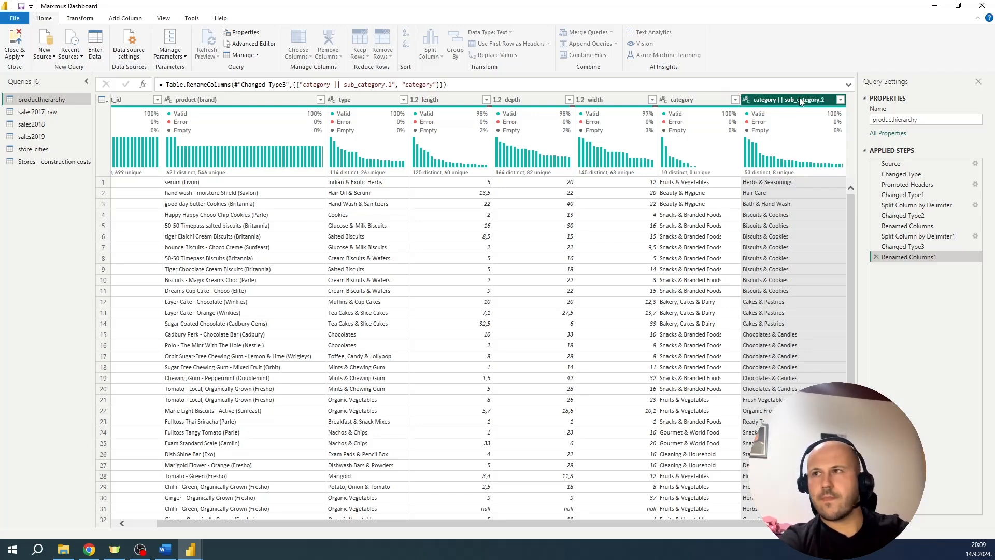
{"action": "key", "text": "Return"}
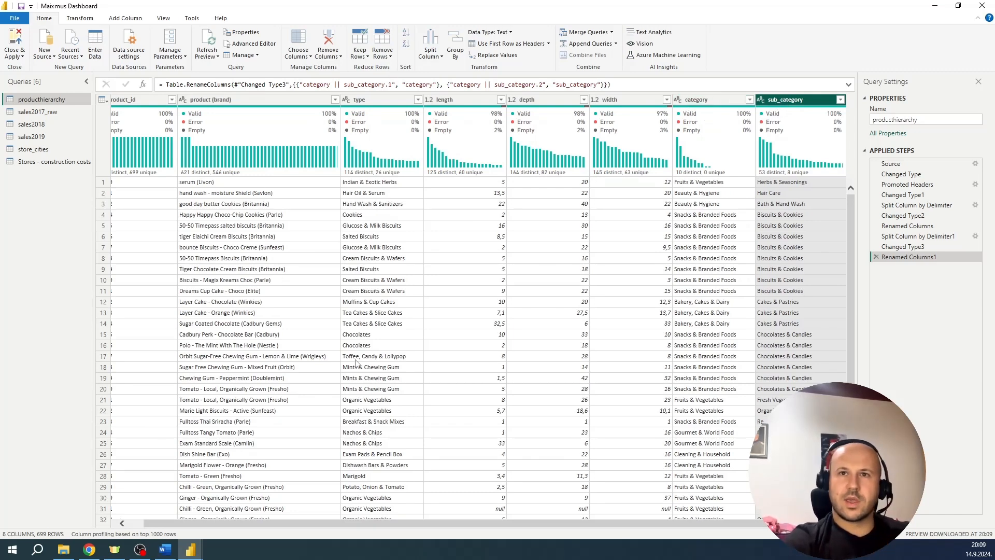
Review the producthierarchy columns, checking the data types and statistics of product_id, type and length
{"action": "scroll", "coordinate": [410, 524], "scroll_direction": "left", "scroll_amount": 2}
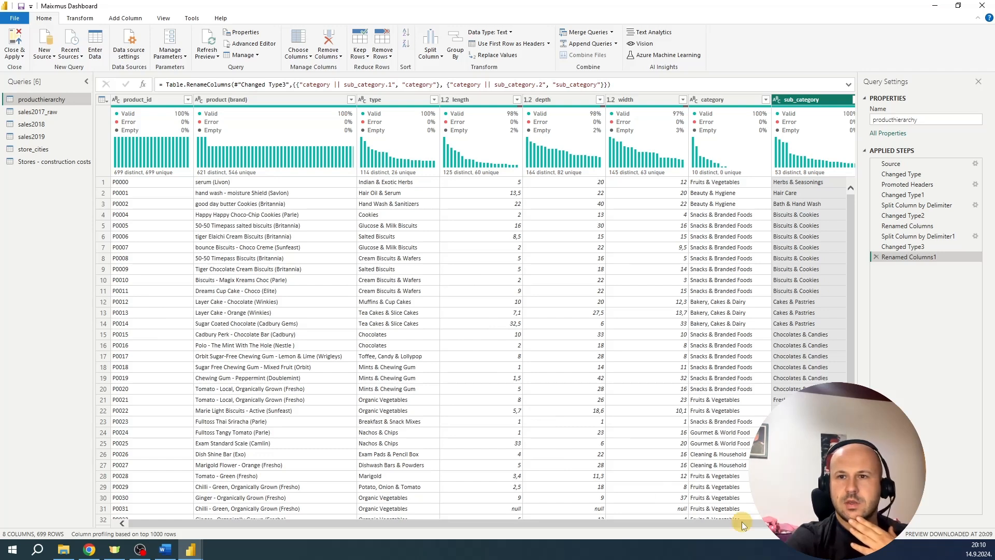
{"action": "scroll", "coordinate": [741, 521], "scroll_direction": "right", "scroll_amount": 1}
{"action": "left_click_drag", "start_coordinate": [765, 523], "coordinate": [544, 512]}
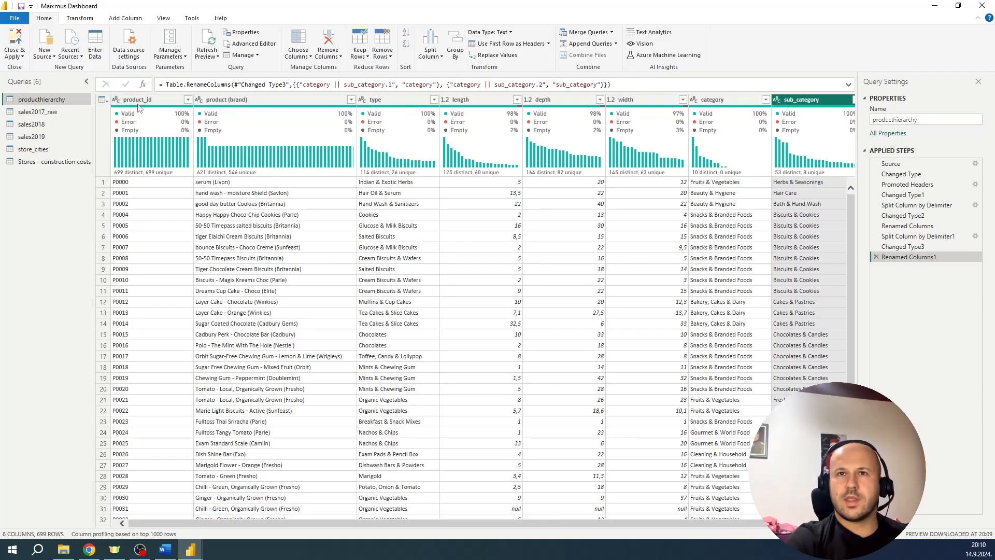
{"action": "left_click", "coordinate": [115, 102]}
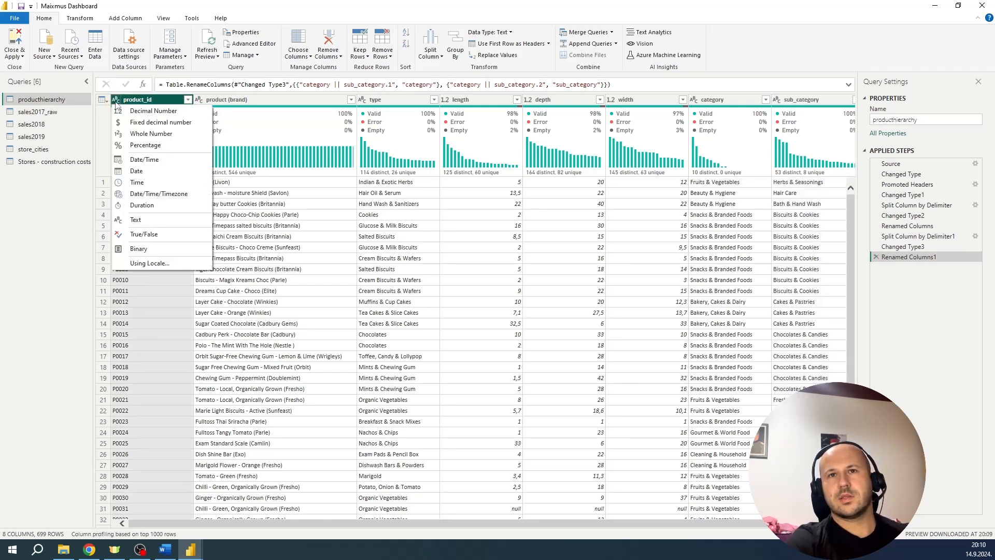
{"action": "left_click", "coordinate": [123, 100]}
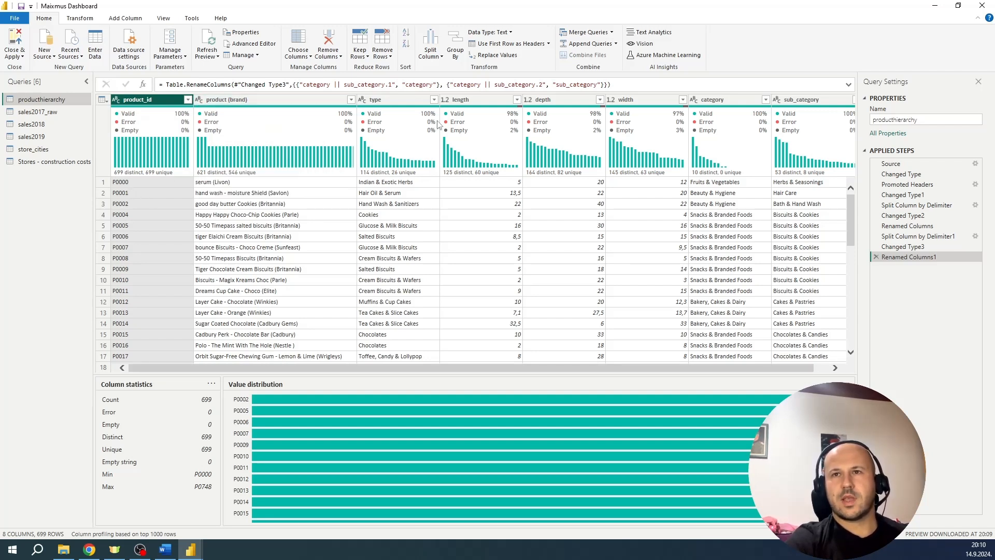
{"action": "left_click", "coordinate": [376, 100]}
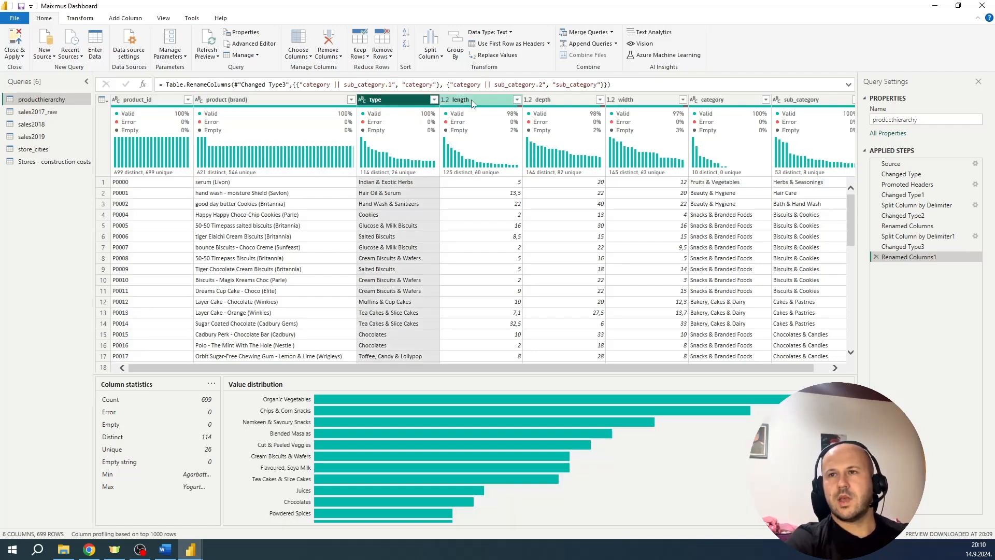
{"action": "left_click", "coordinate": [471, 101]}
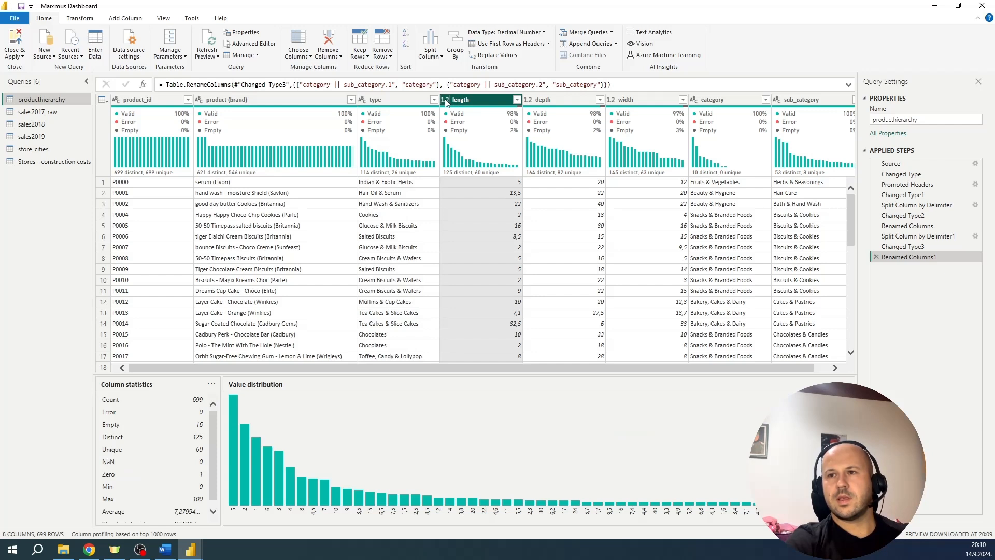
{"action": "left_click", "coordinate": [445, 100]}
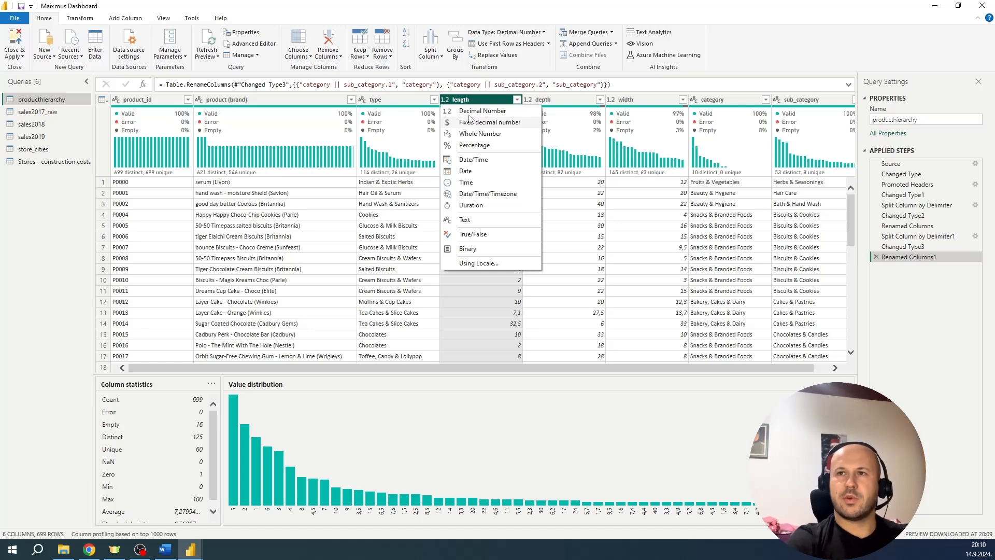
{"action": "left_click", "coordinate": [471, 100]}
{"action": "left_click", "coordinate": [445, 99]}
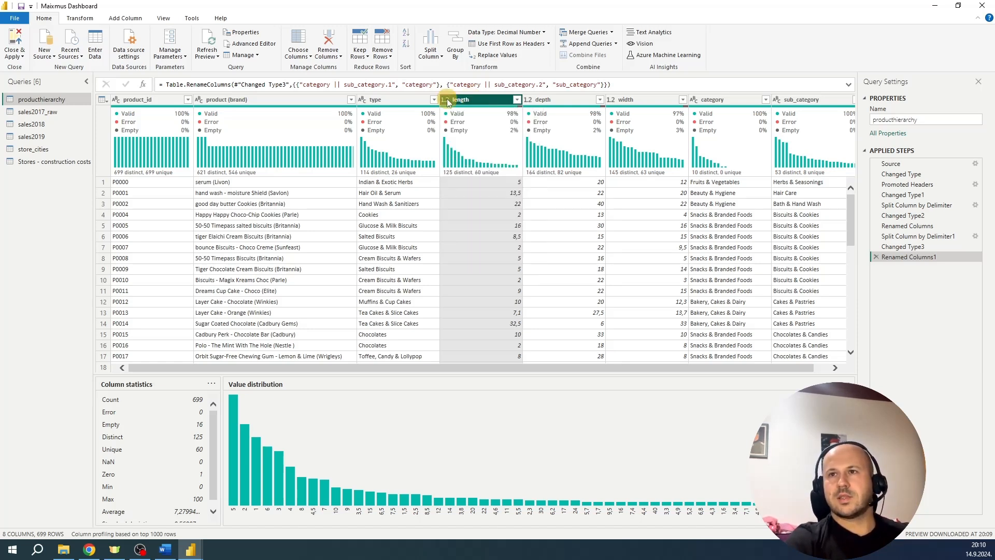
{"action": "left_click", "coordinate": [469, 101]}
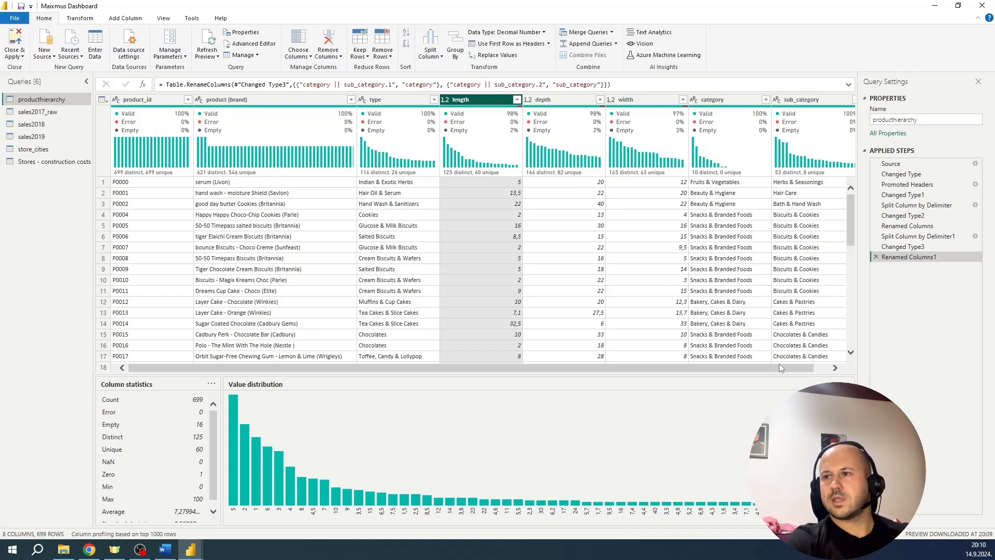
{"action": "left_click_drag", "start_coordinate": [785, 369], "coordinate": [753, 370]}
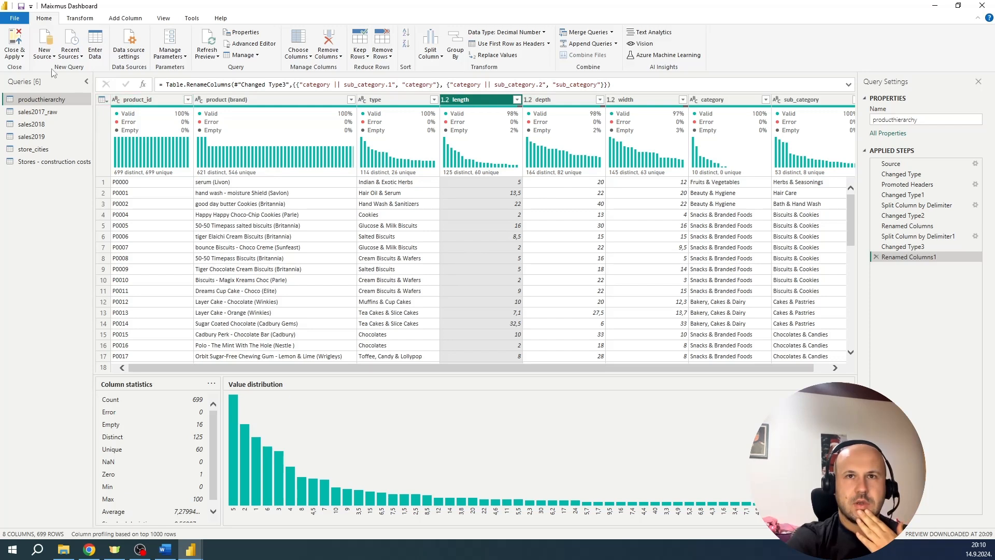
Apply the pending query changes while keeping the editor open, and display the sales2017_raw query
{"action": "left_click", "coordinate": [25, 60]}
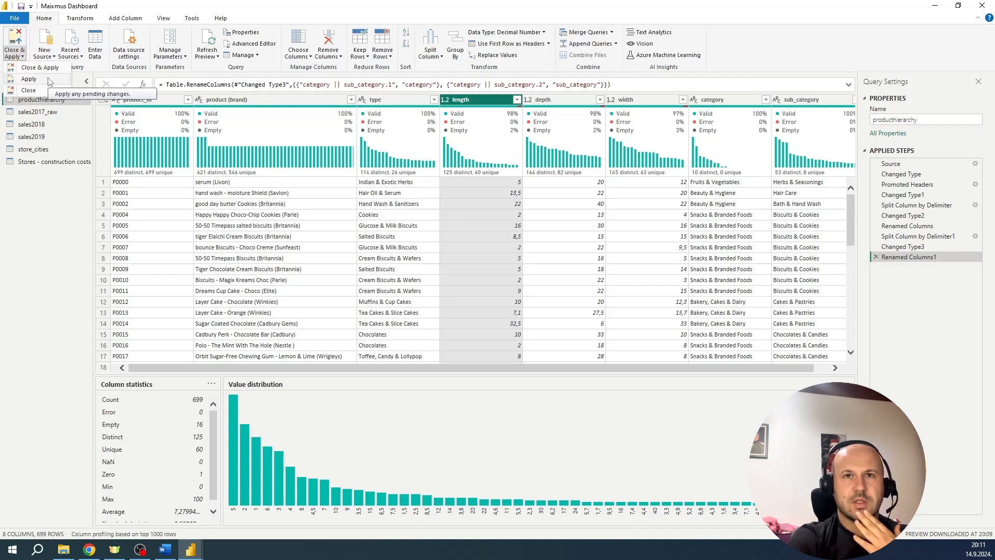
{"action": "left_click", "coordinate": [29, 79]}
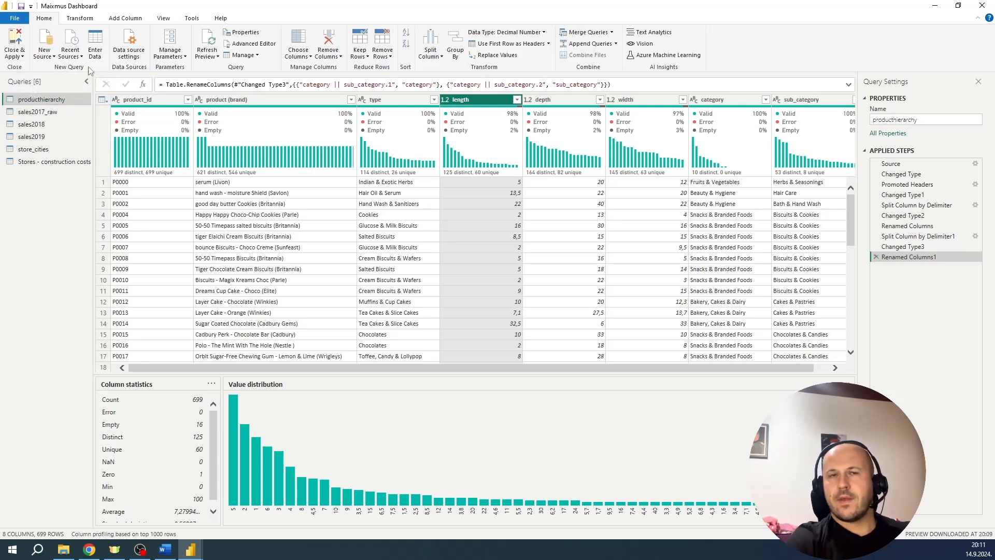
{"action": "left_click", "coordinate": [55, 112]}
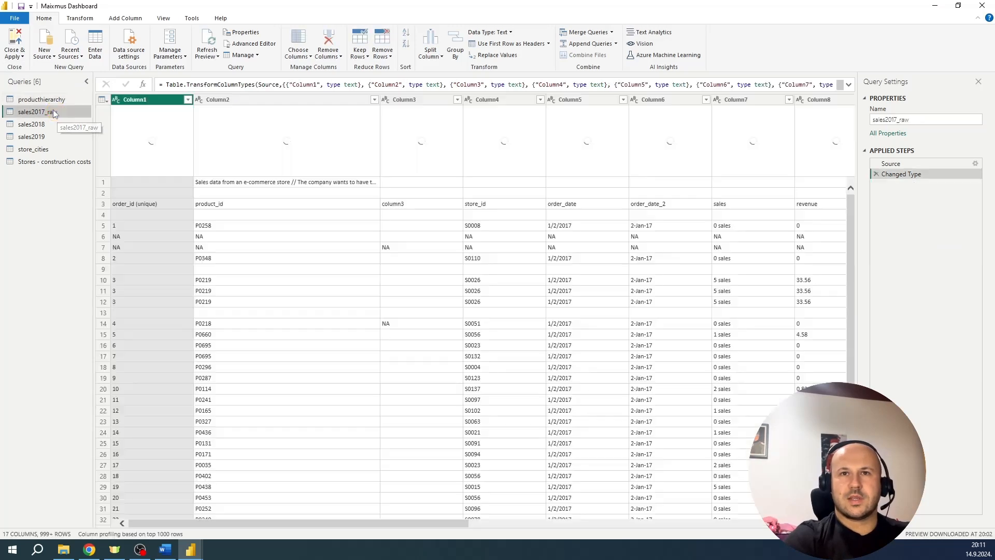
{"action": "mouse_move", "coordinate": [128, 145]}
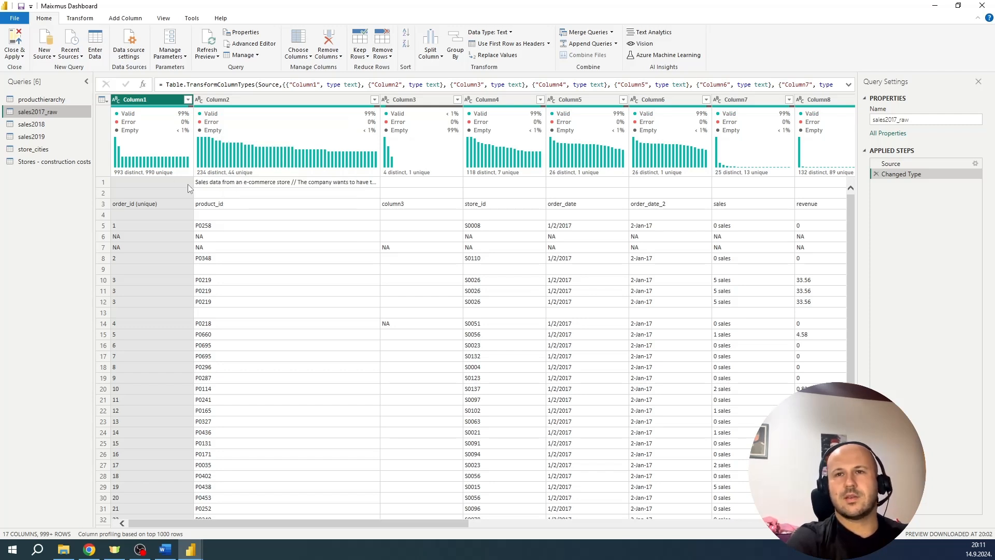
Remove the top 2 rows of sales2017_raw and use the first remaining row as column headers
{"action": "left_click", "coordinate": [103, 99]}
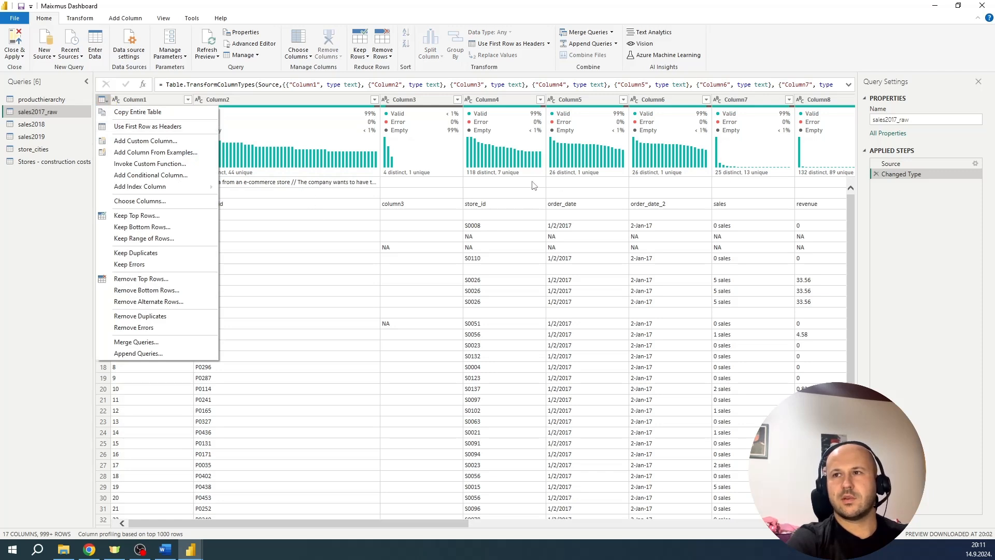
{"action": "left_click", "coordinate": [493, 182]}
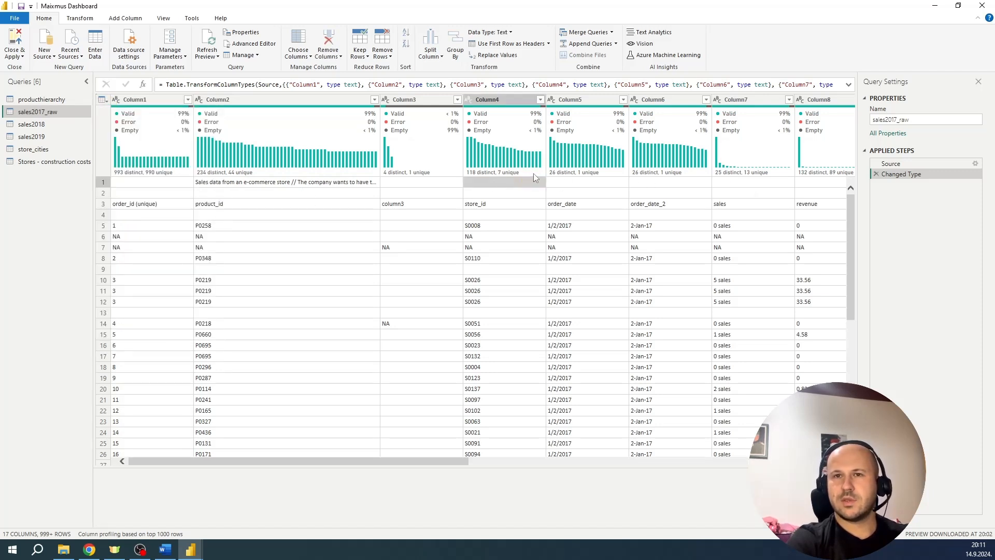
{"action": "mouse_move", "coordinate": [534, 175]}
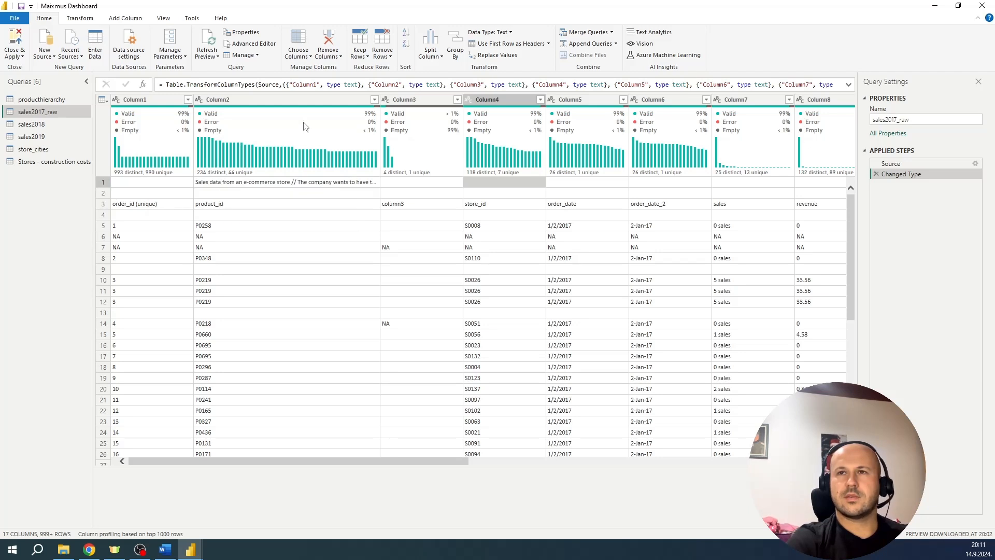
{"action": "left_click", "coordinate": [386, 59]}
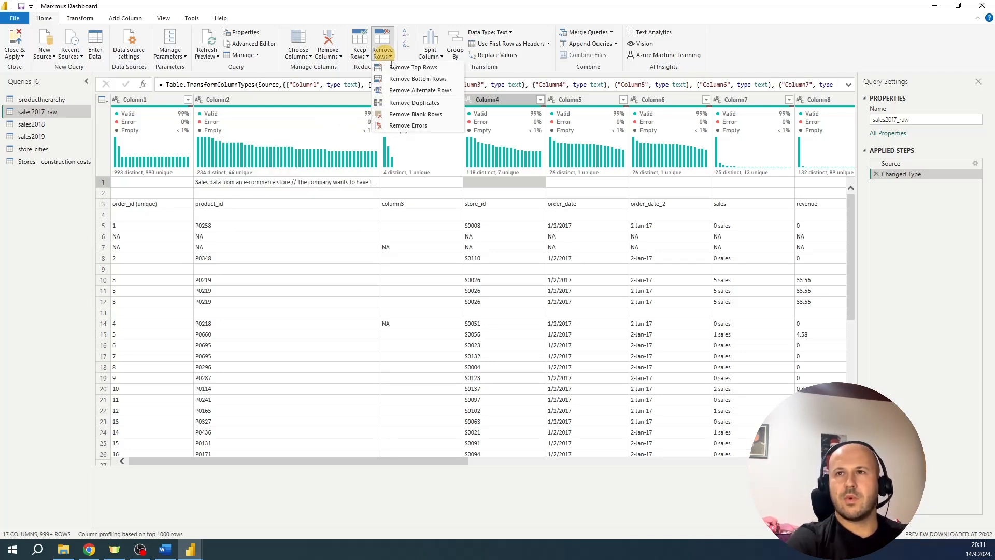
{"action": "left_click", "coordinate": [399, 69]}
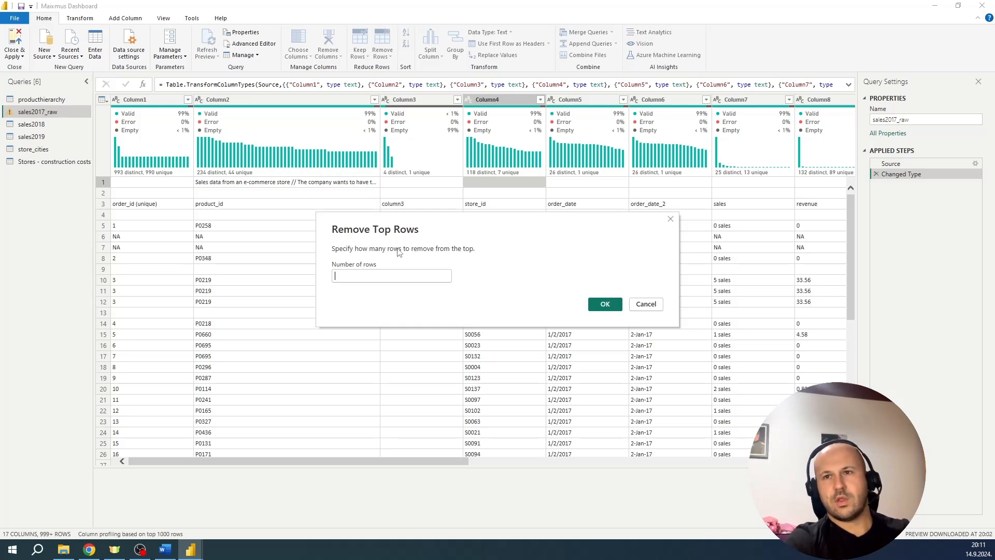
{"action": "type", "text": "2"}
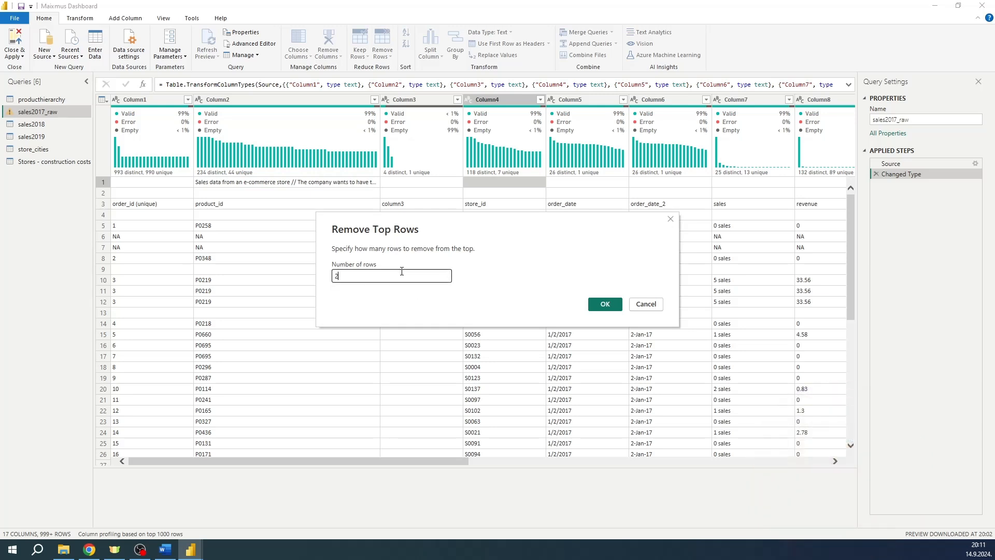
{"action": "left_click", "coordinate": [601, 304]}
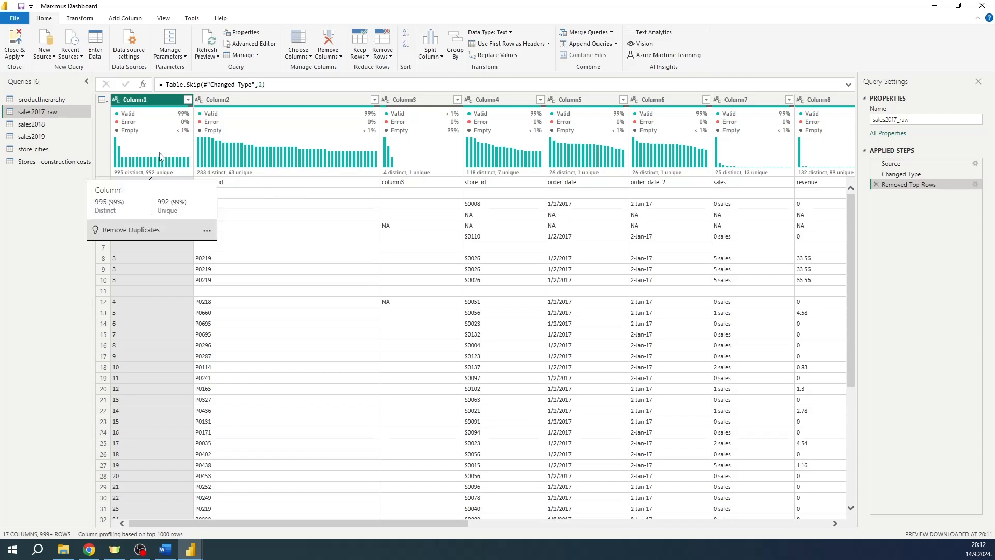
{"action": "left_click", "coordinate": [107, 98]}
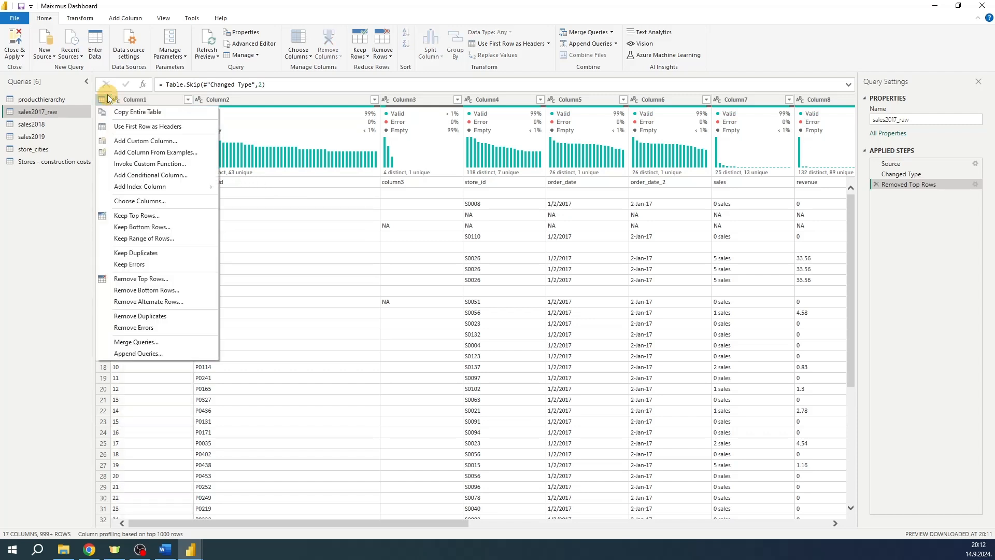
{"action": "left_click", "coordinate": [133, 126]}
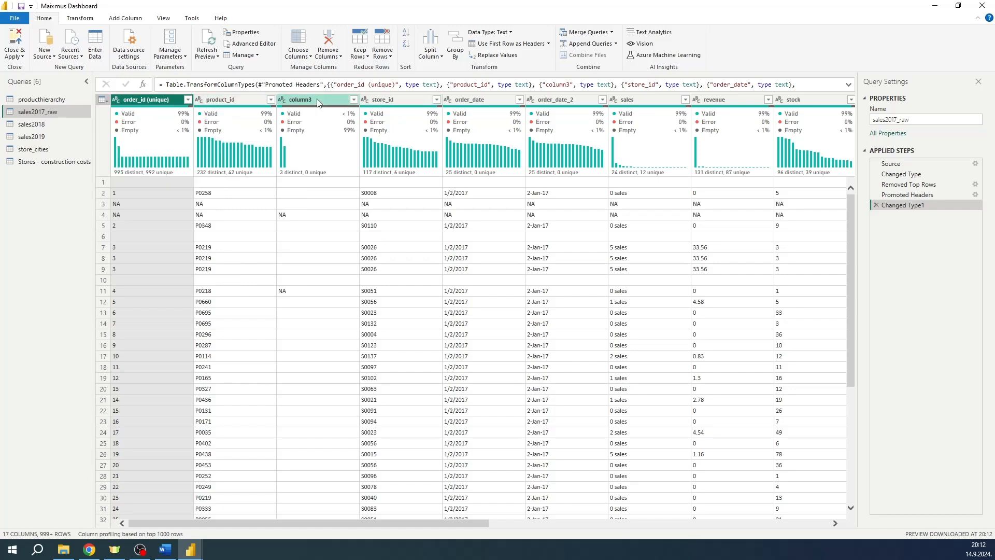
Check the distinct values in column3 and remove that column from sales2017_raw
{"action": "scroll", "coordinate": [322, 229], "scroll_direction": "down", "scroll_amount": 8}
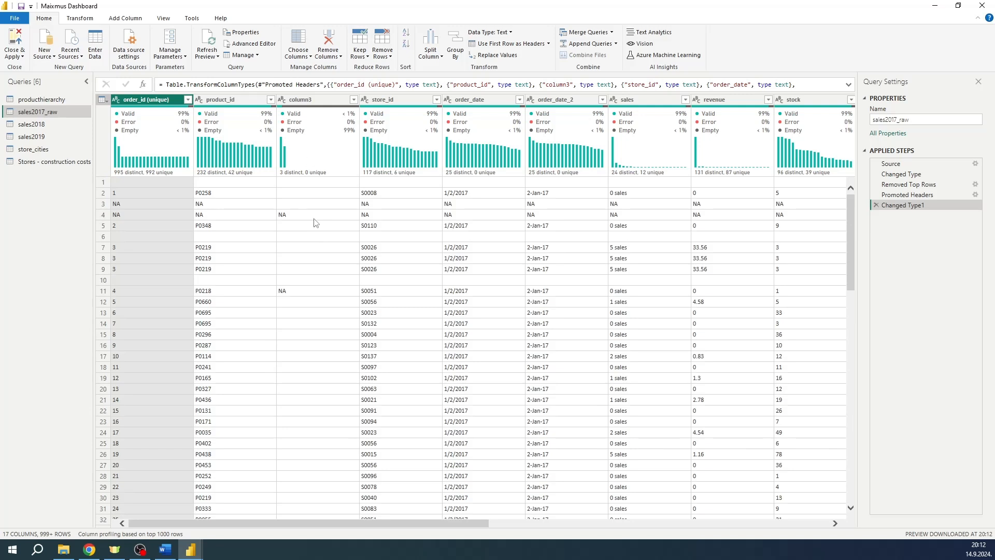
{"action": "left_click", "coordinate": [353, 100]}
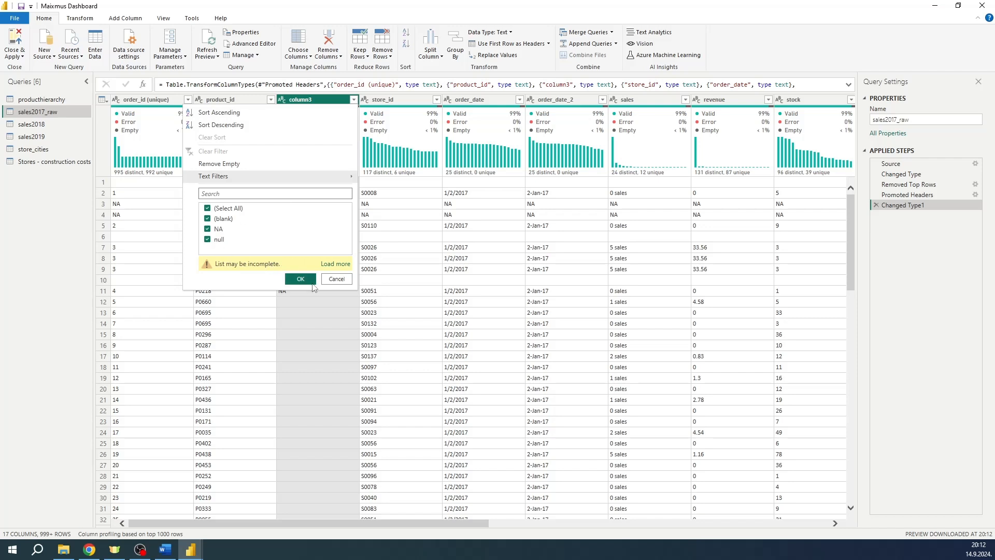
{"action": "left_click", "coordinate": [336, 280]}
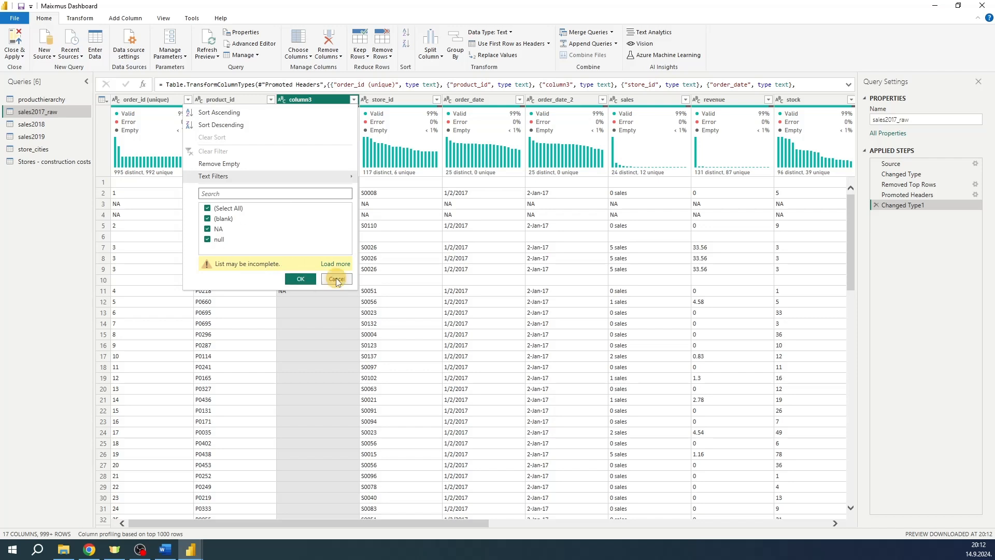
{"action": "left_click", "coordinate": [307, 100]}
{"action": "right_click", "coordinate": [307, 100]}
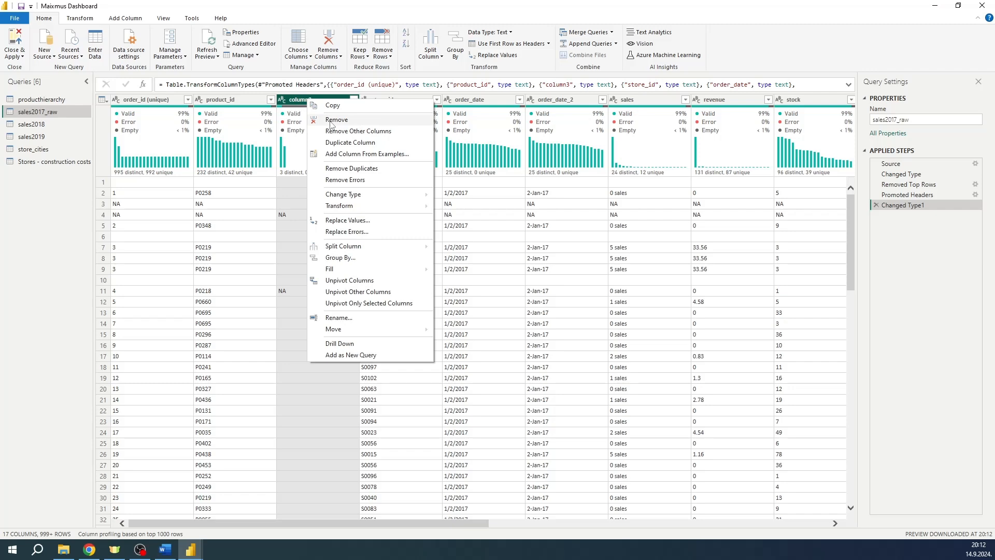
{"action": "left_click", "coordinate": [330, 122]}
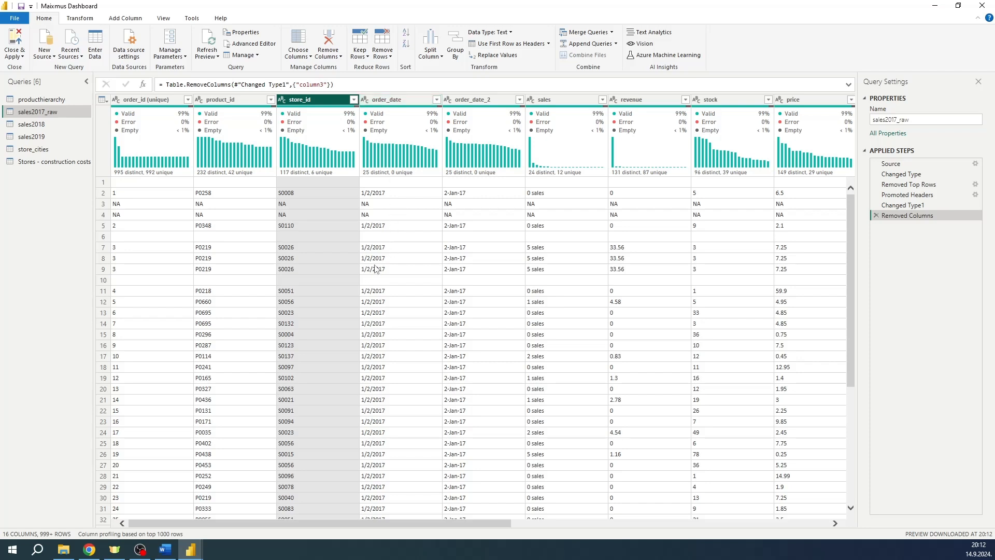
Change the order_date column's data type to Date and inspect the details of an error cell
{"action": "left_click", "coordinate": [364, 100]}
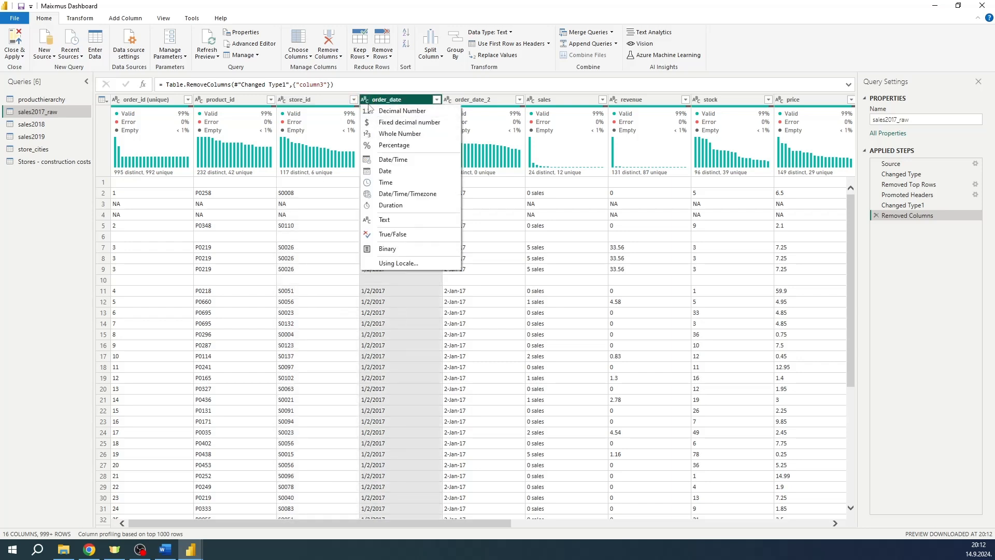
{"action": "left_click", "coordinate": [385, 171]}
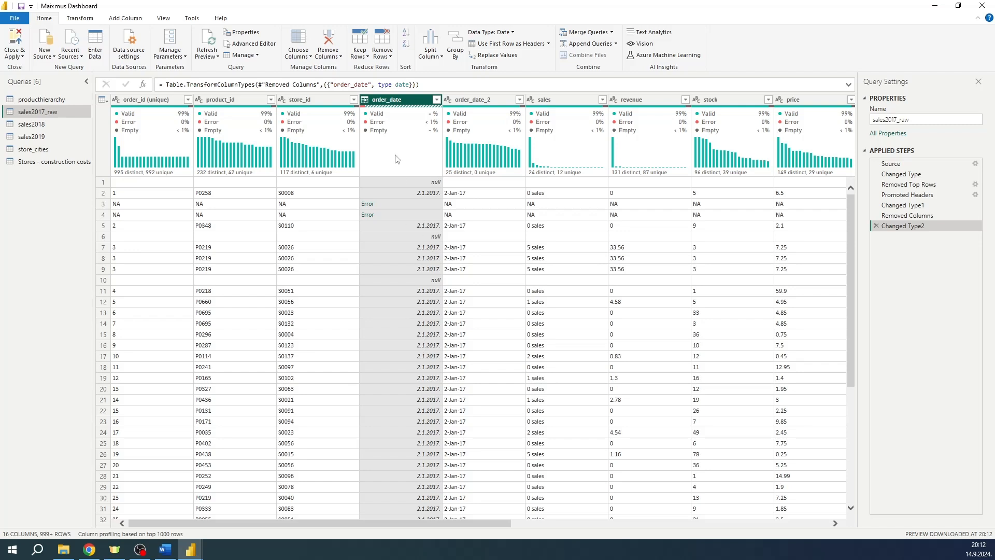
{"action": "mouse_move", "coordinate": [366, 122]}
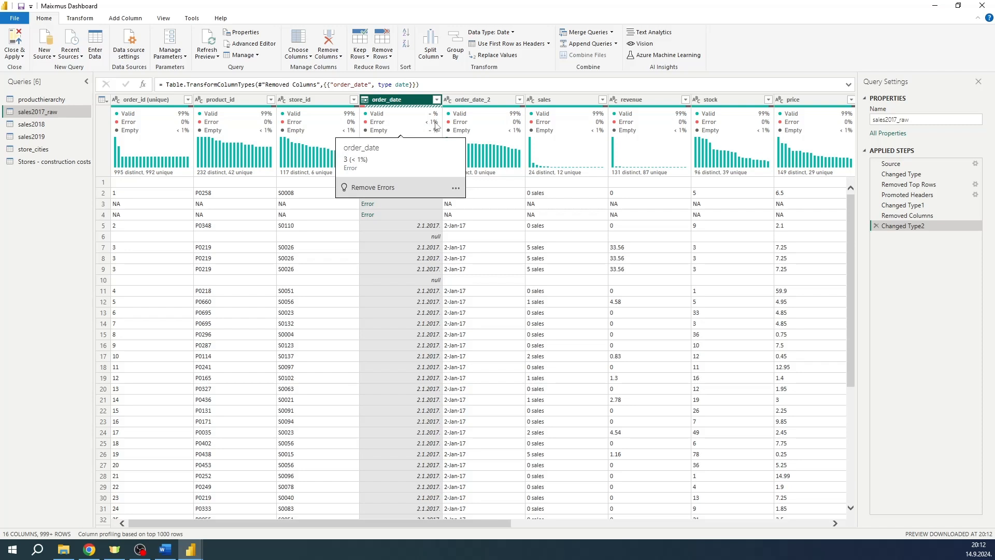
{"action": "left_click", "coordinate": [391, 216]}
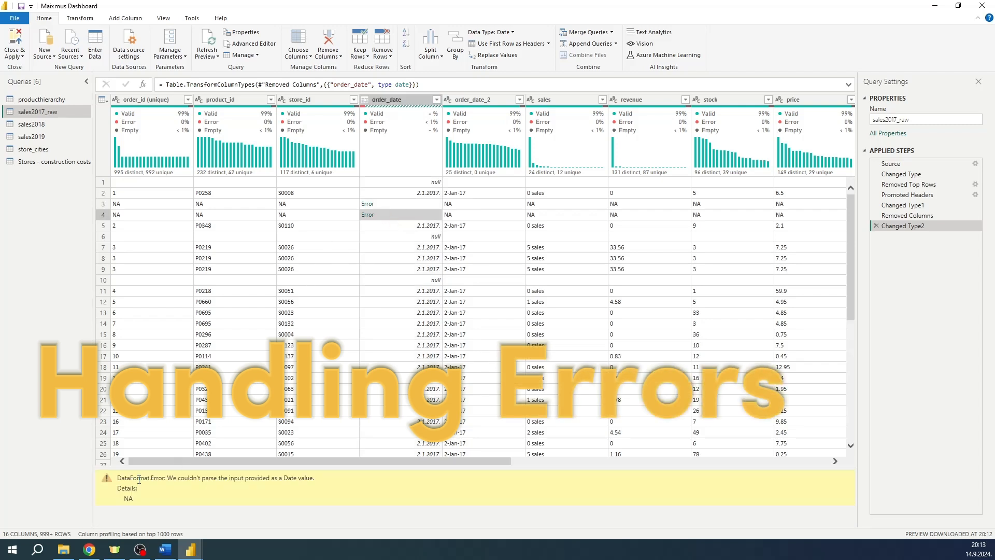
{"action": "left_click_drag", "start_coordinate": [139, 498], "coordinate": [117, 501]}
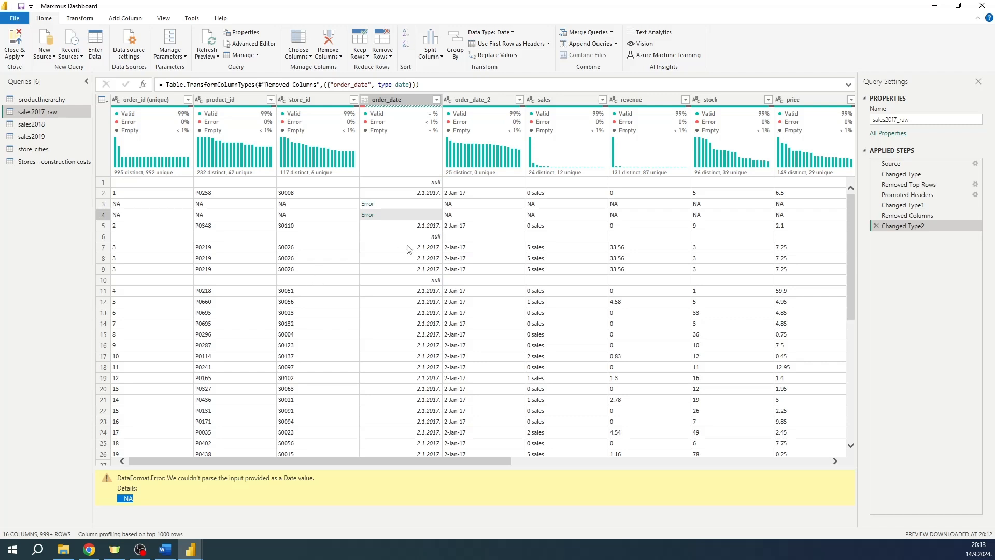
Replace the errors in the order_date column with null
{"action": "right_click", "coordinate": [409, 101]}
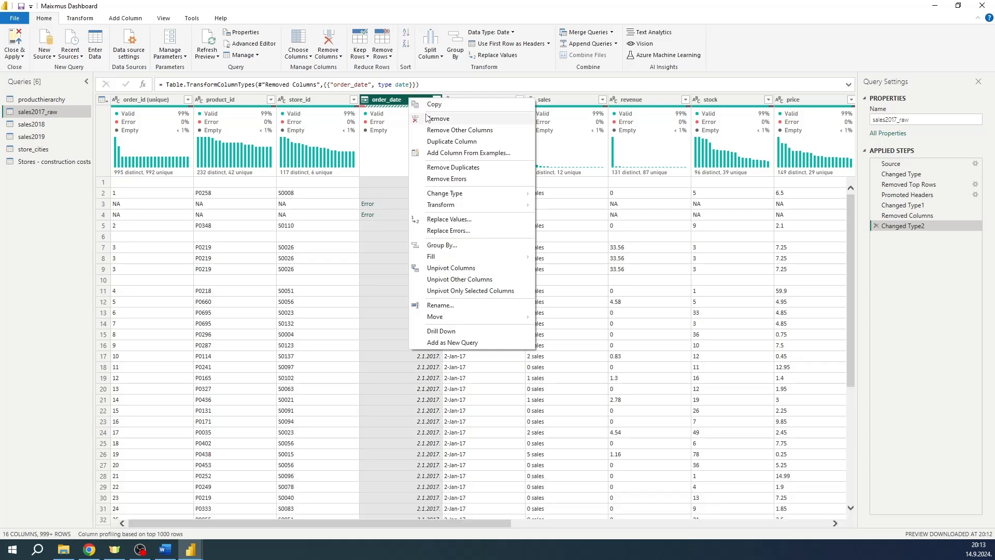
{"action": "left_click", "coordinate": [461, 234]}
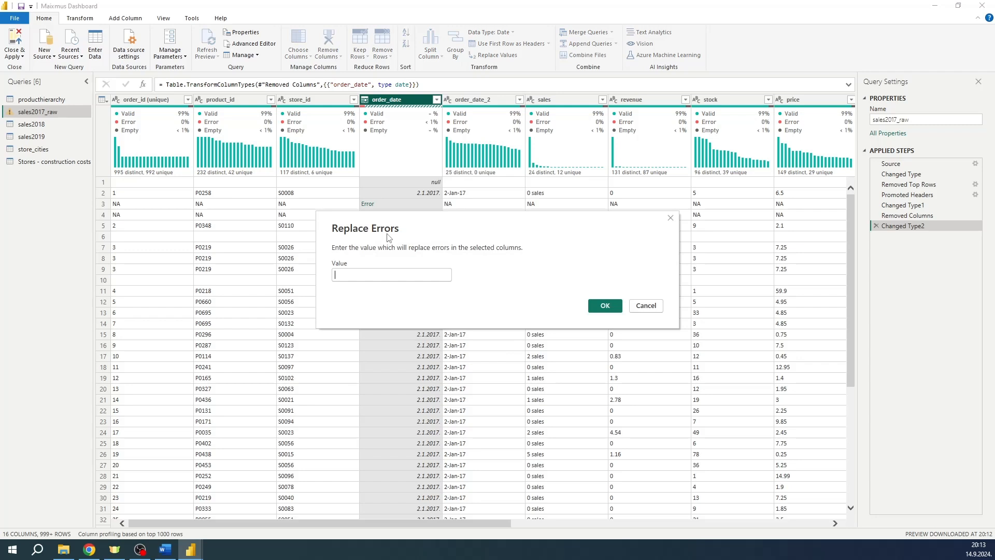
{"action": "type", "text": "null"}
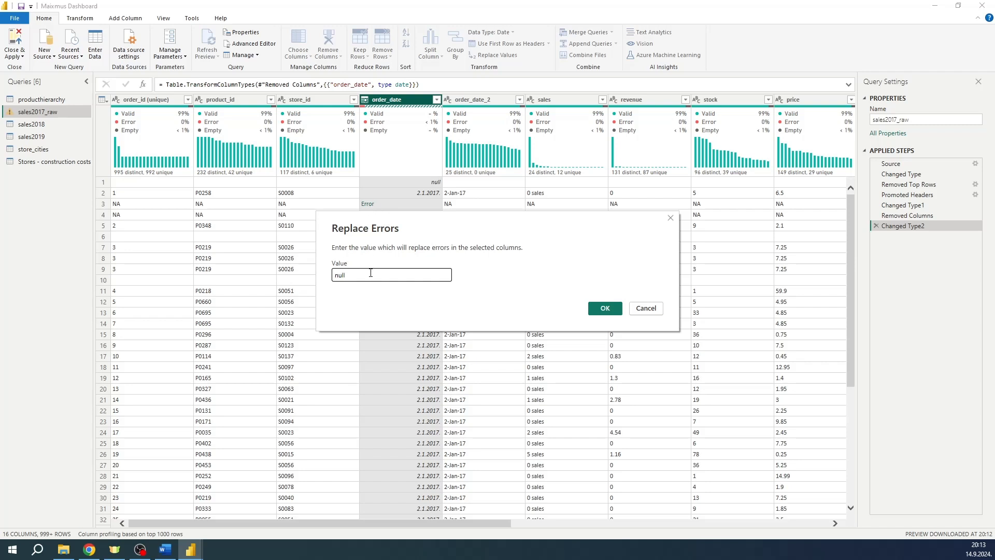
{"action": "left_click", "coordinate": [605, 309]}
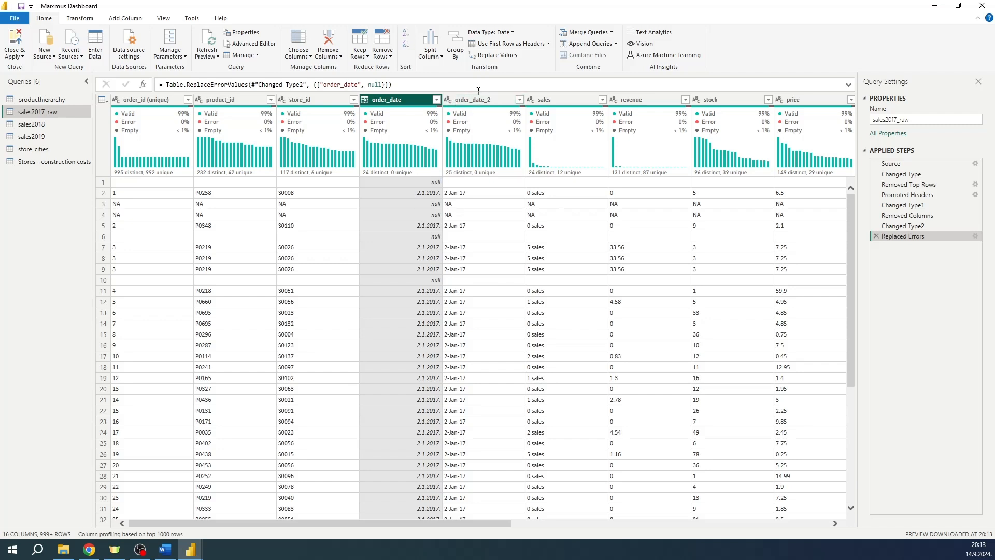
Change the order_date_2 column's data type to Date and replace its errors with null
{"action": "left_click", "coordinate": [449, 101]}
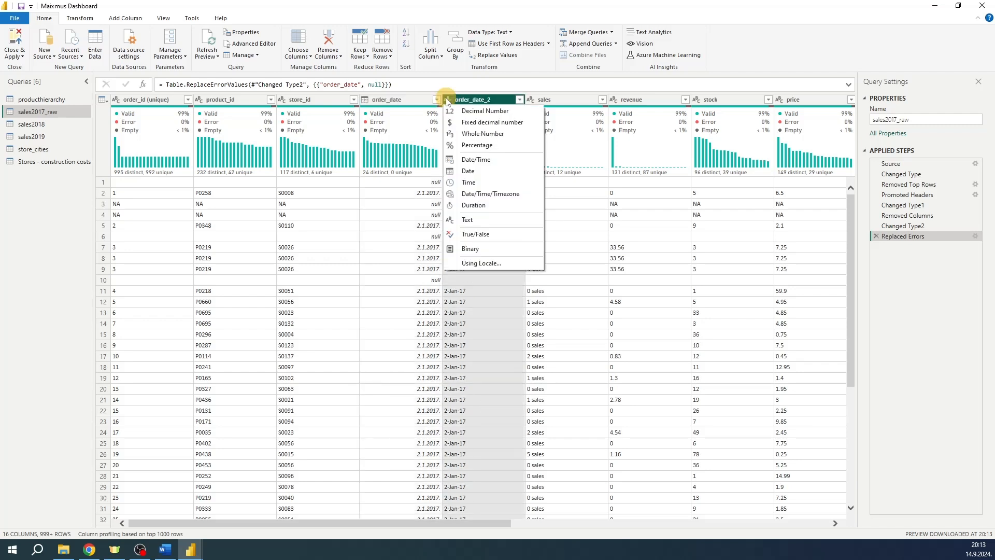
{"action": "left_click", "coordinate": [468, 172]}
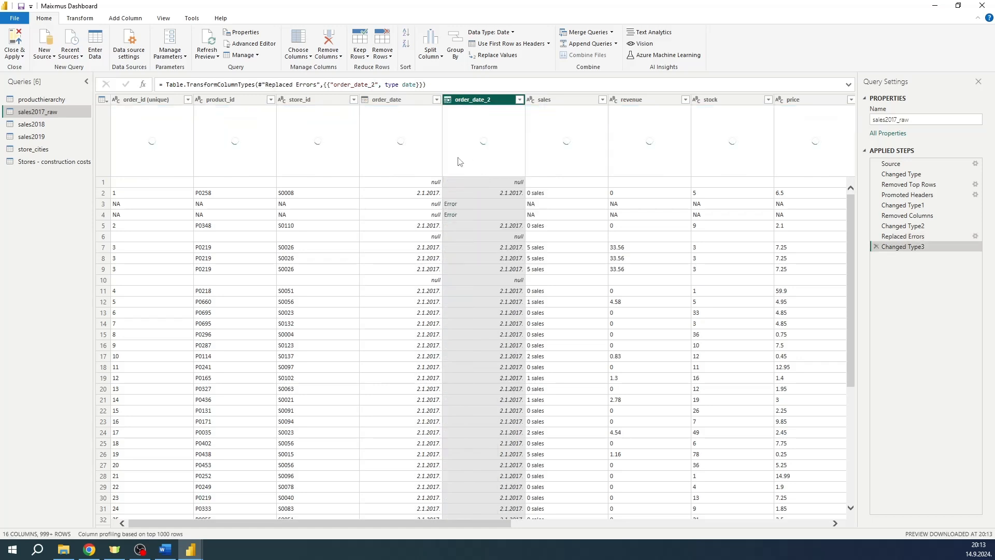
{"action": "left_click", "coordinate": [499, 203]}
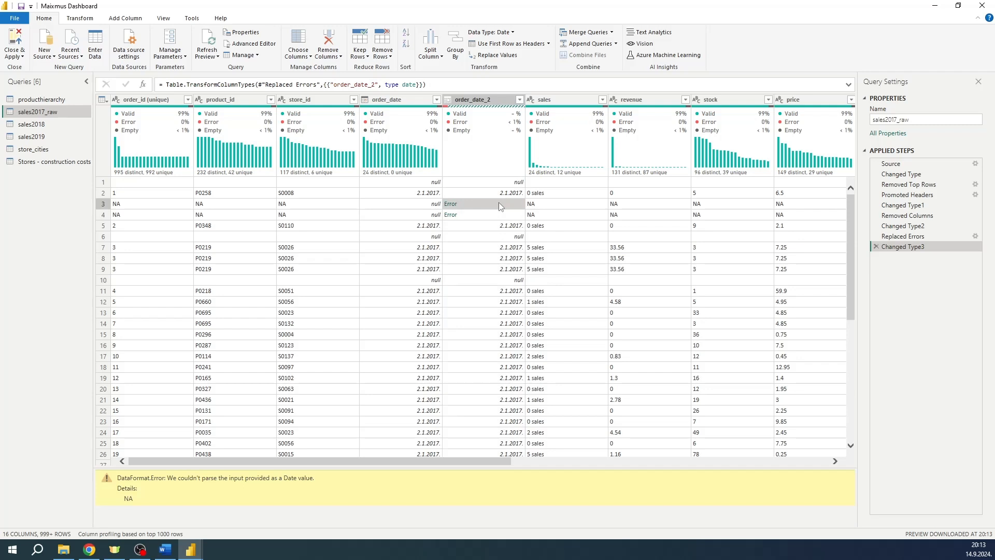
{"action": "right_click", "coordinate": [488, 104]}
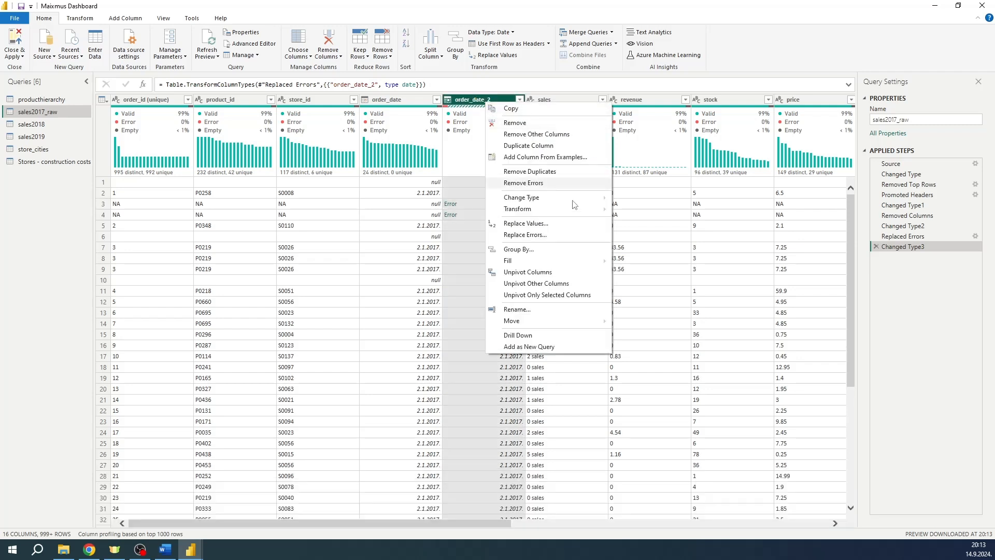
{"action": "left_click", "coordinate": [544, 235]}
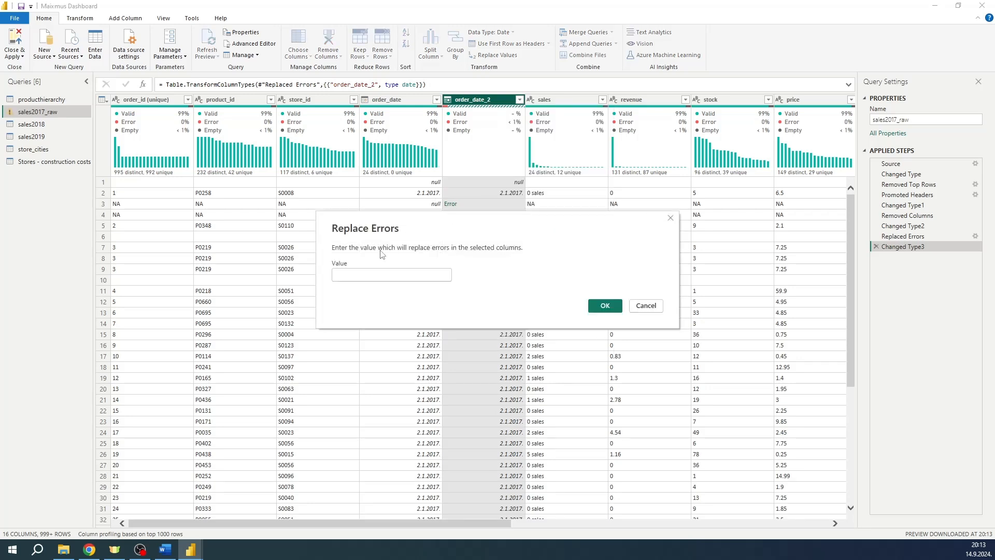
{"action": "type", "text": "null"}
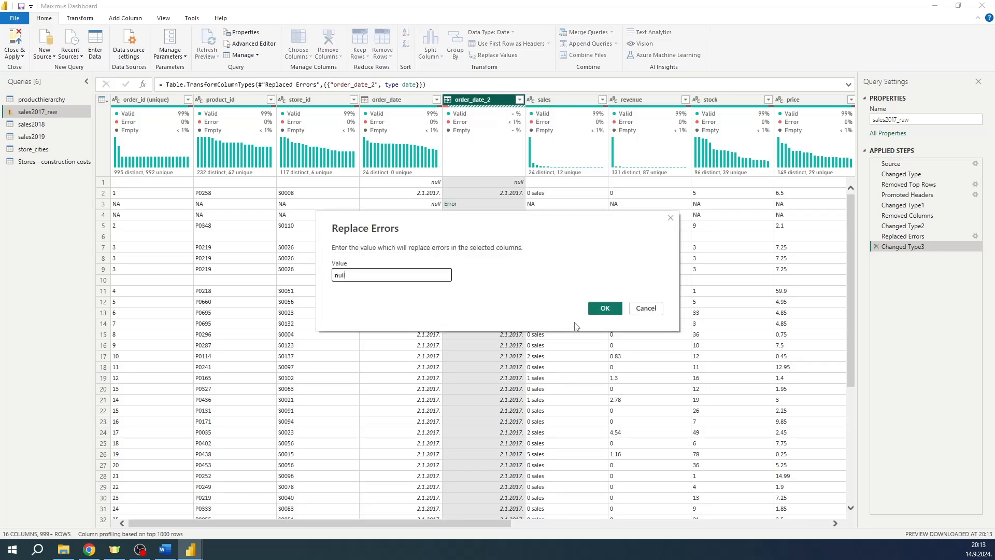
{"action": "left_click", "coordinate": [596, 313]}
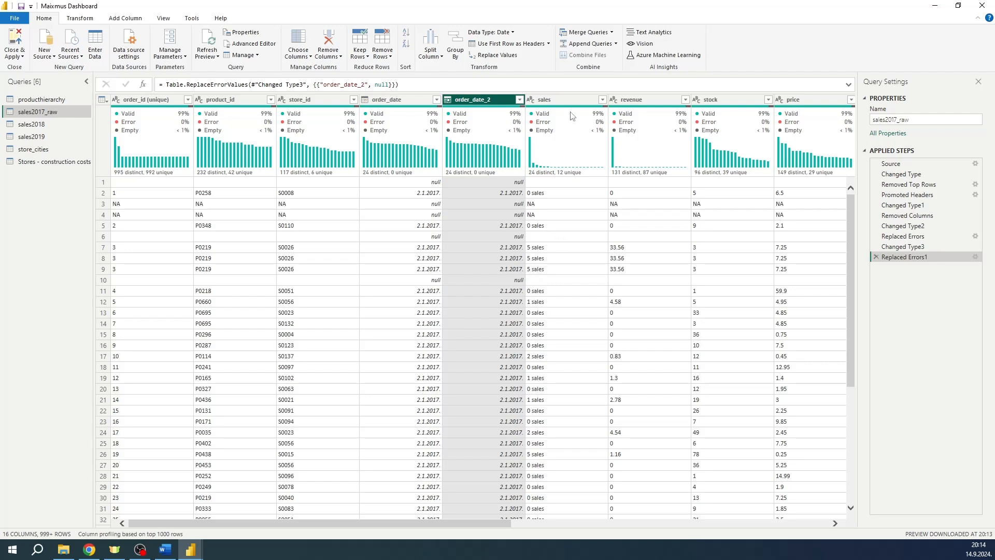
Split the sales column by the space delimiter at each occurrence
{"action": "mouse_move", "coordinate": [574, 121]}
{"action": "left_click", "coordinate": [534, 291]}
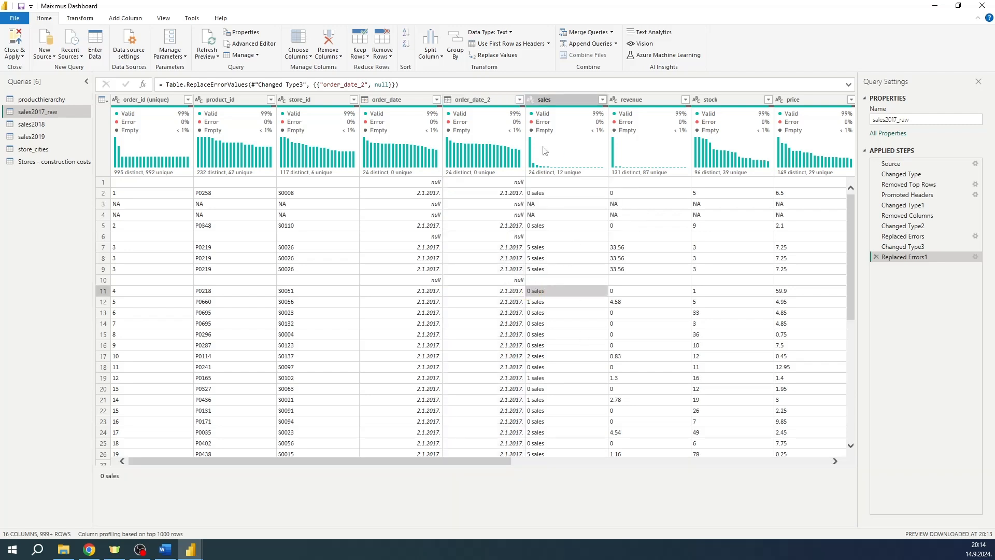
{"action": "left_click", "coordinate": [553, 99]}
{"action": "left_click", "coordinate": [430, 52]}
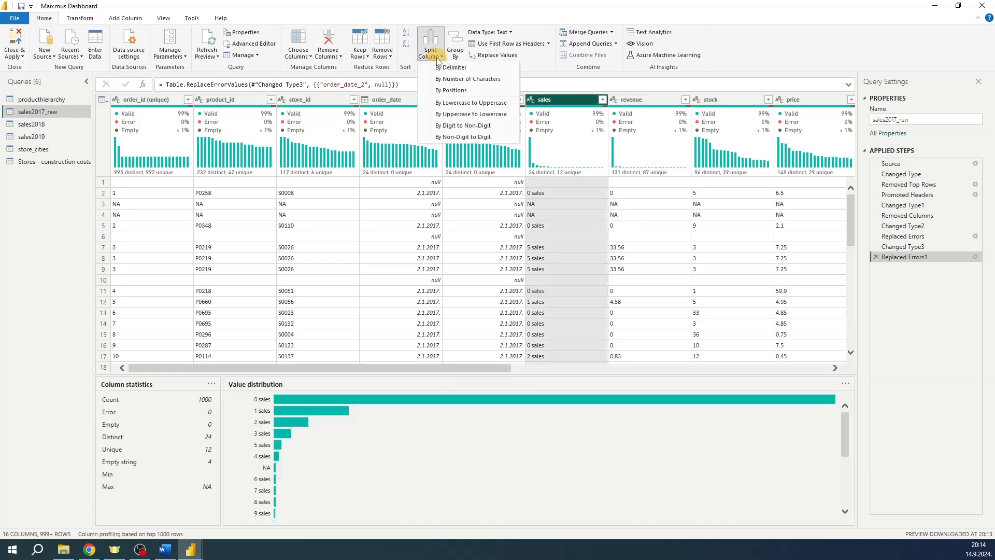
{"action": "left_click", "coordinate": [449, 68]}
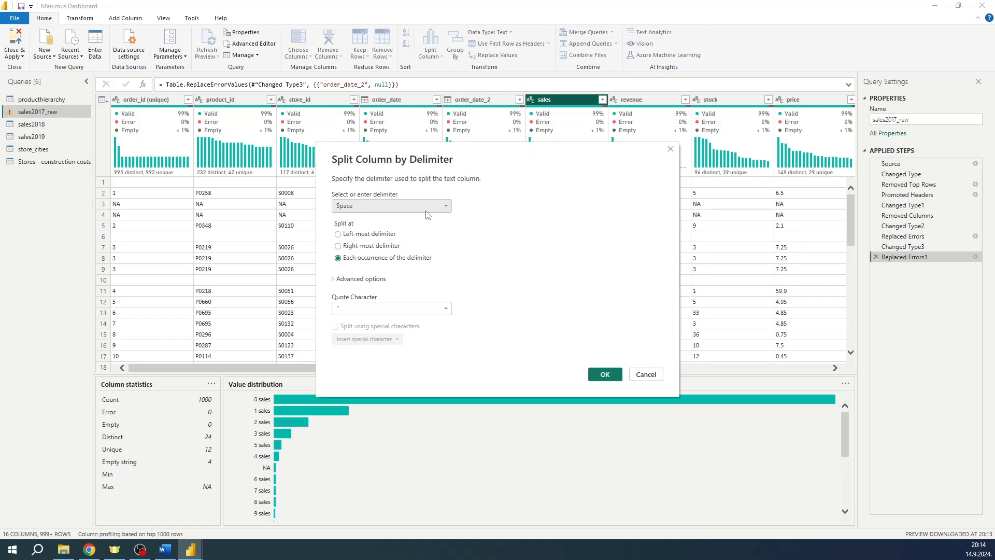
{"action": "left_click", "coordinate": [602, 375]}
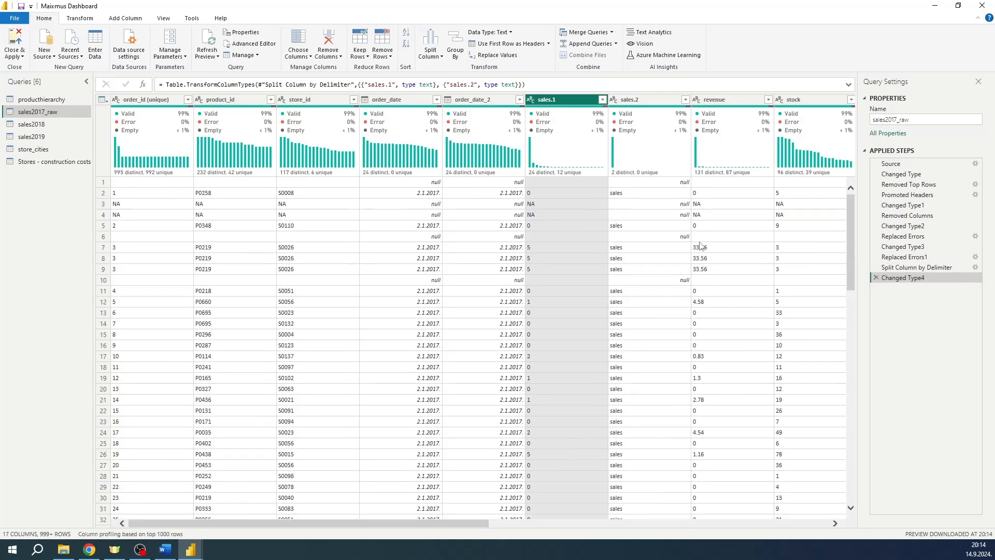
Check the distinct values in the sales.2 column and remove that column
{"action": "left_click", "coordinate": [685, 99]}
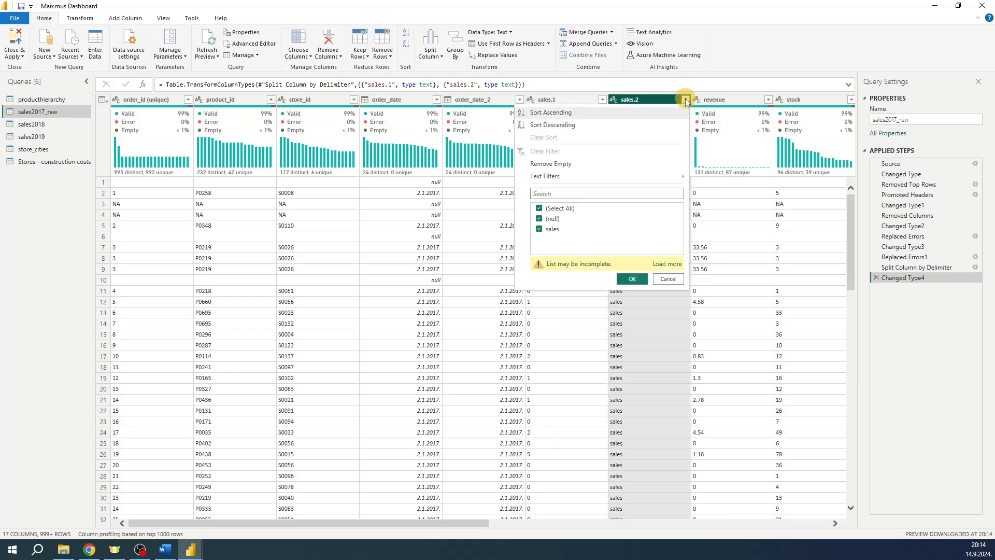
{"action": "left_click", "coordinate": [668, 279]}
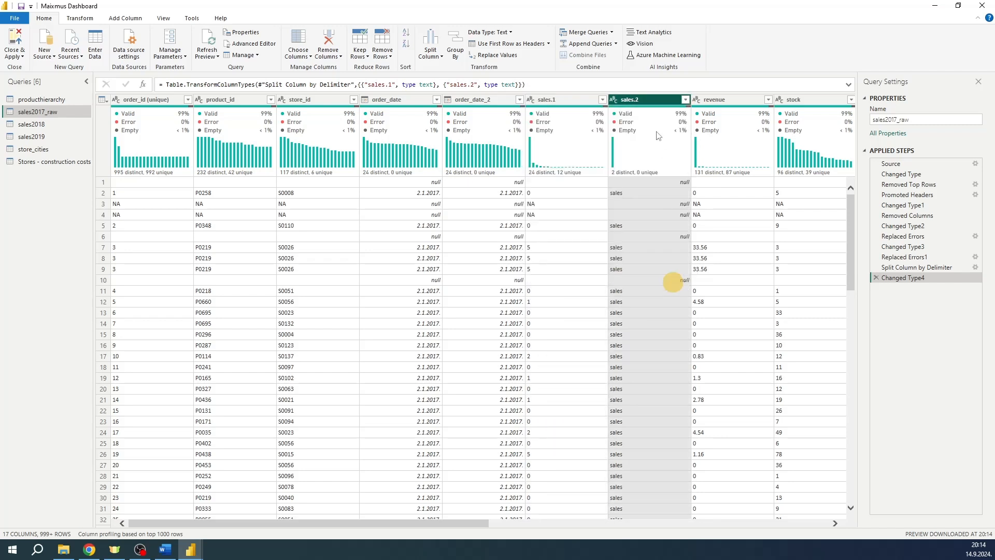
{"action": "right_click", "coordinate": [644, 101]}
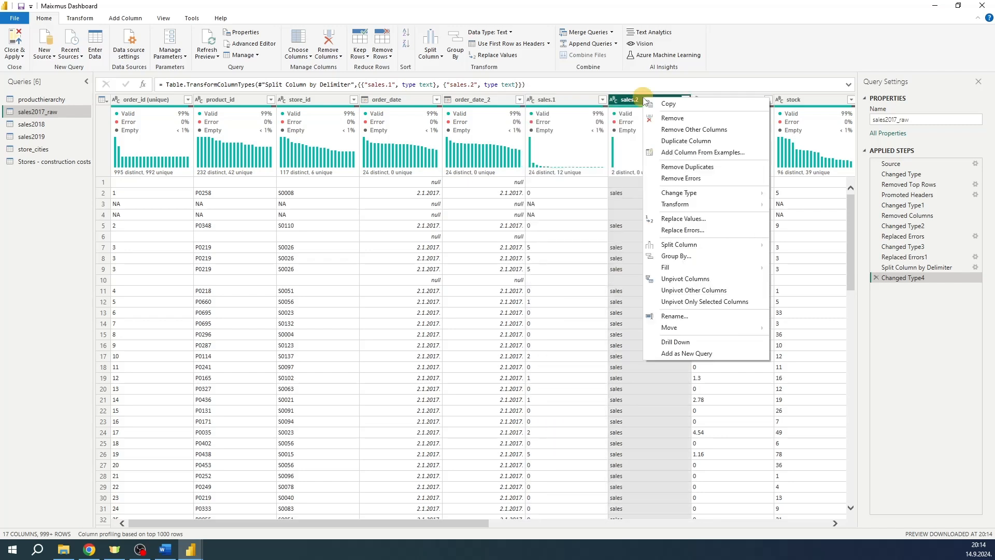
{"action": "left_click", "coordinate": [672, 118]}
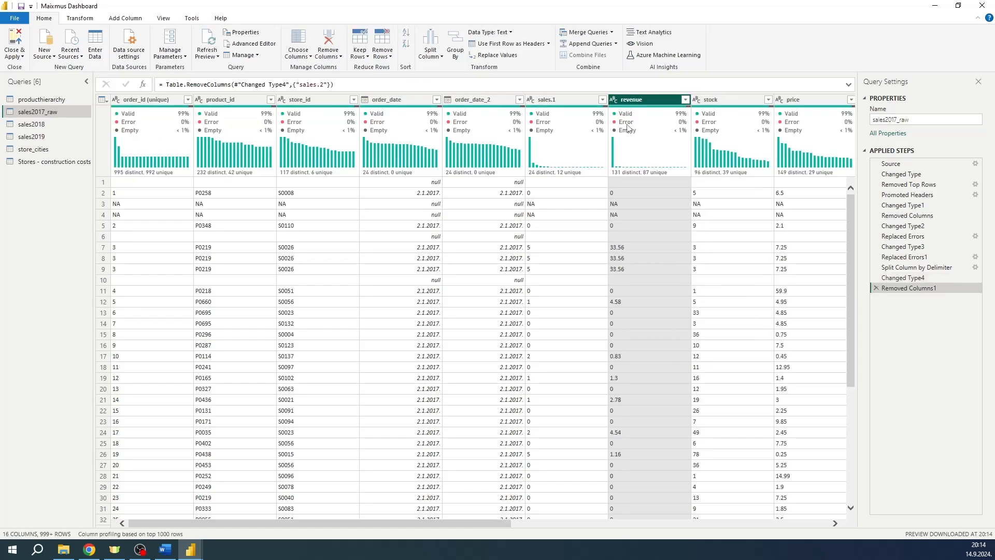
Rename the sales.1 column to sales and change its data type to Whole Number
{"action": "left_click", "coordinate": [550, 99]}
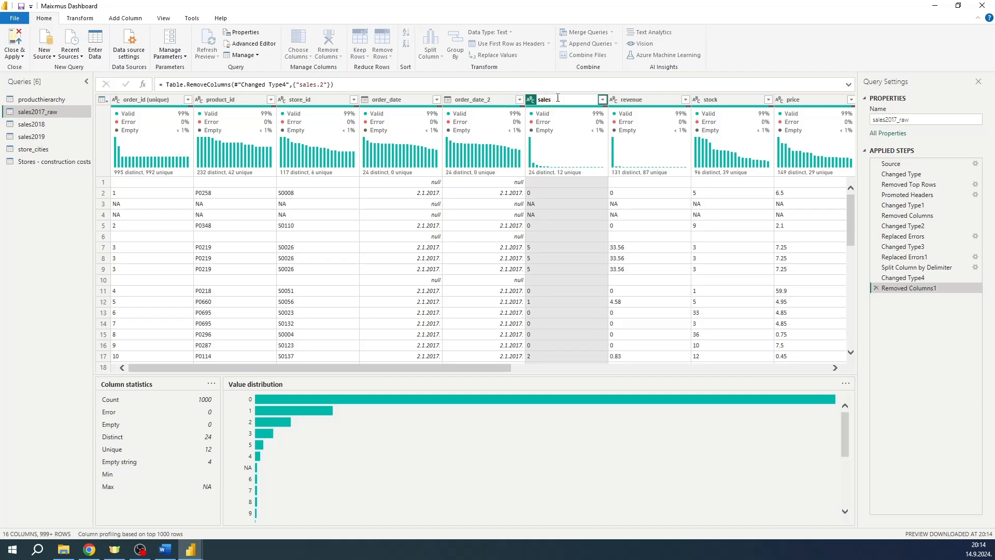
{"action": "key", "text": "Return"}
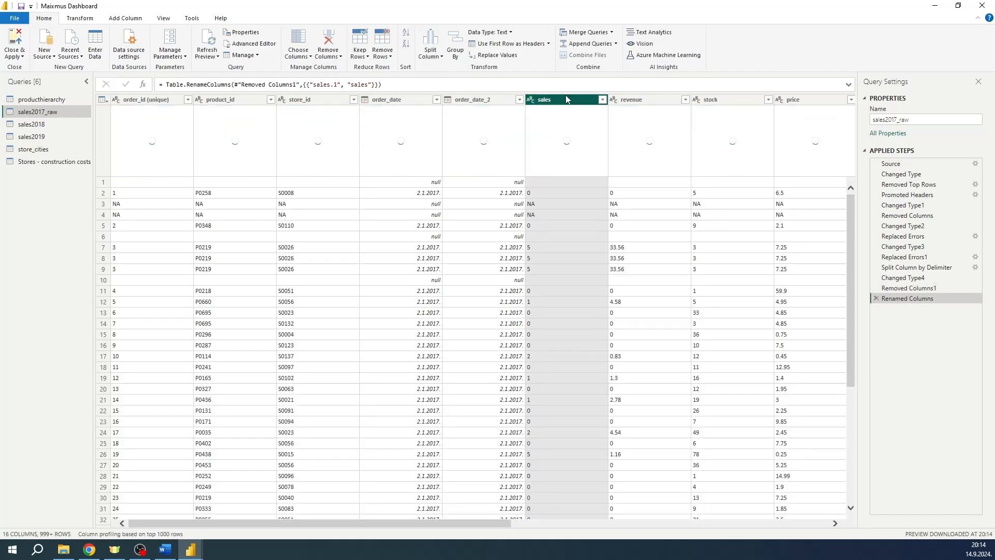
{"action": "left_click", "coordinate": [531, 99]}
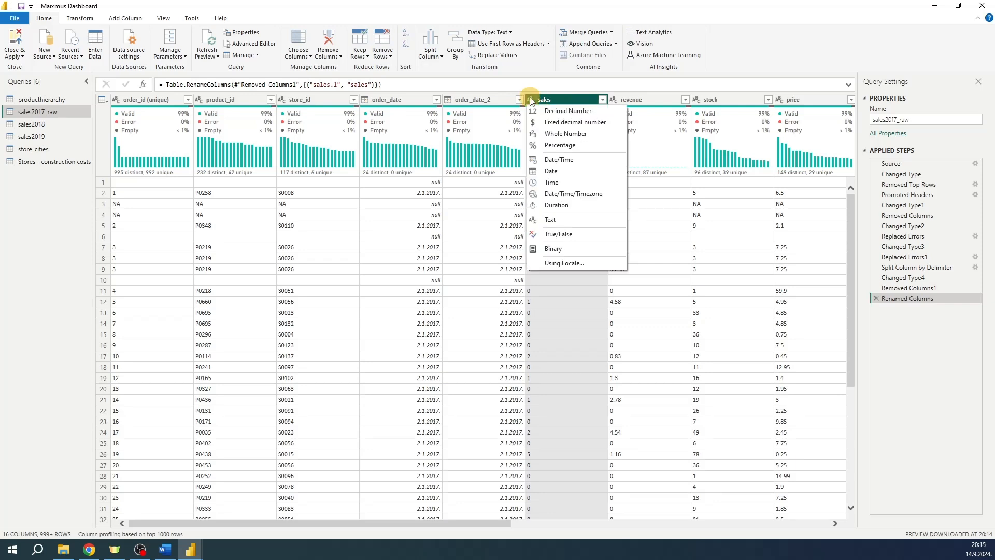
{"action": "left_click", "coordinate": [549, 134]}
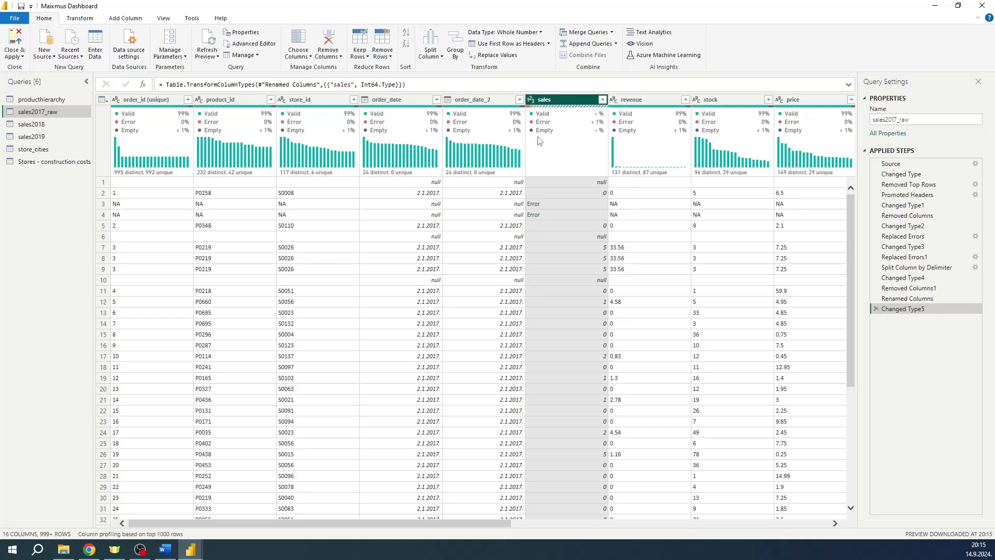
Inspect an error cell in the sales column and replace the column's errors with null
{"action": "left_click", "coordinate": [564, 202]}
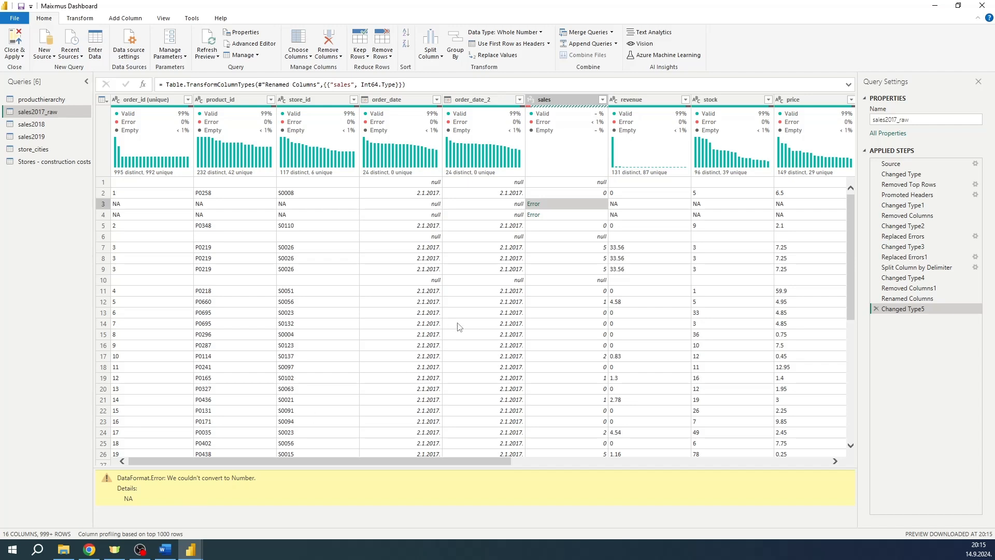
{"action": "right_click", "coordinate": [567, 104]}
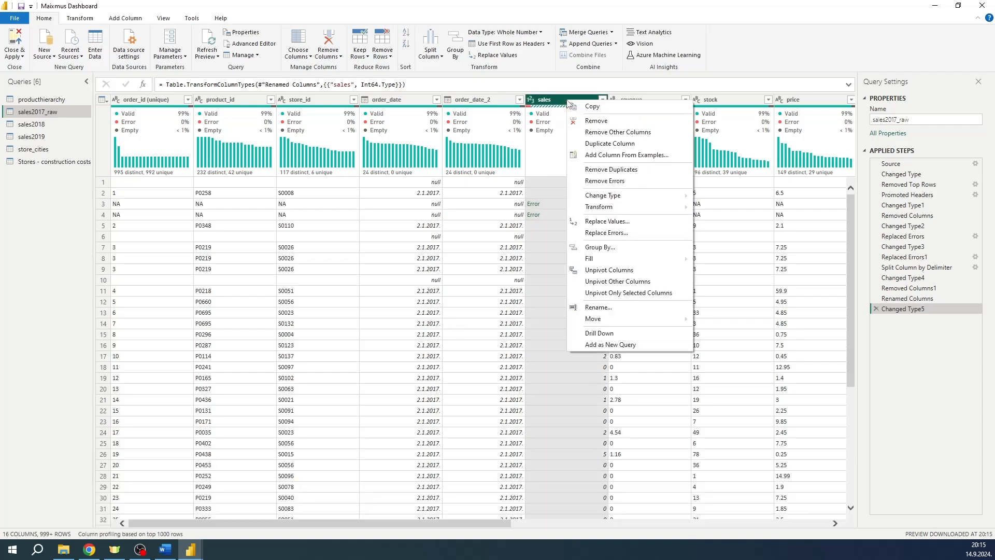
{"action": "left_click", "coordinate": [608, 233]}
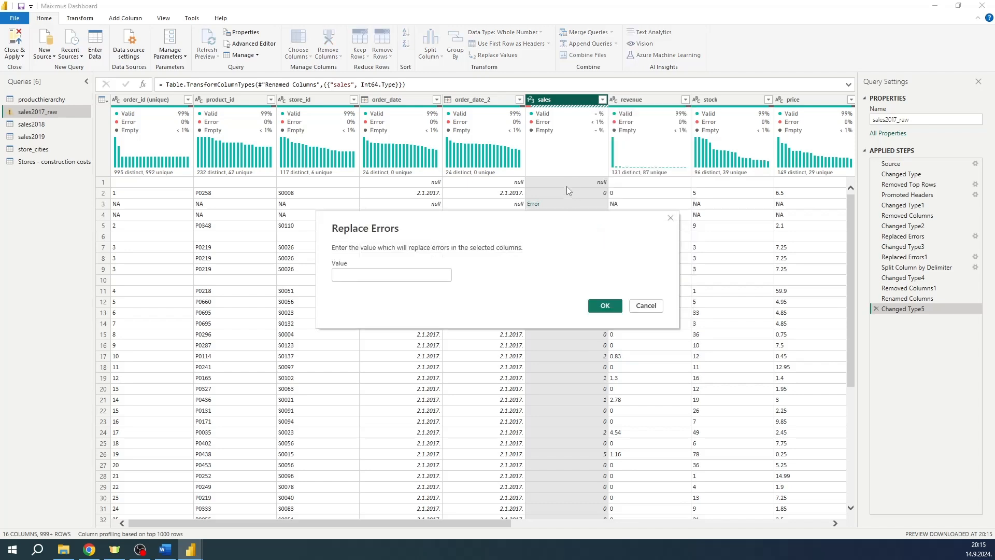
{"action": "type", "text": "null"}
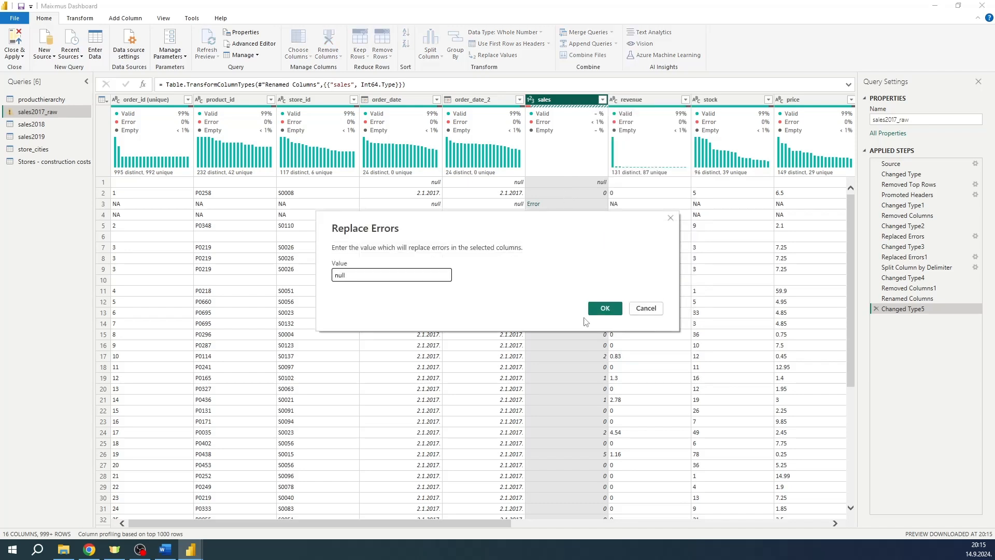
{"action": "left_click", "coordinate": [589, 309]}
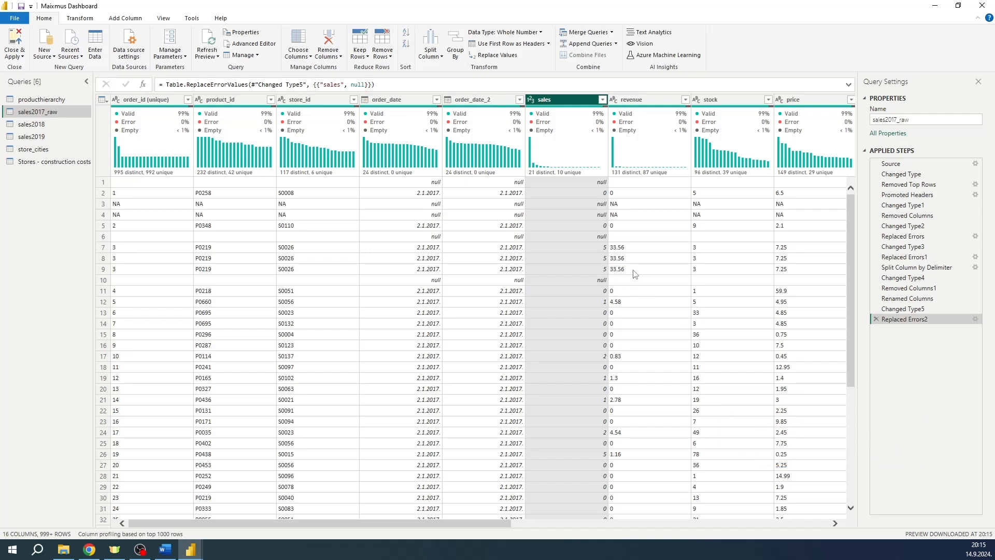
Change the revenue column's data type to Fixed decimal number and inspect the details of an error cell
{"action": "left_click", "coordinate": [631, 105]}
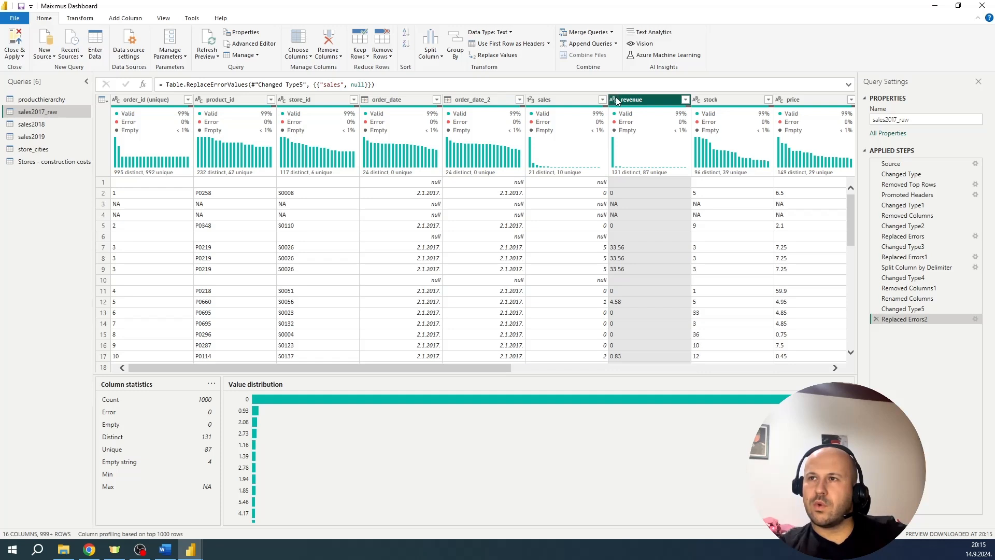
{"action": "left_click", "coordinate": [614, 100]}
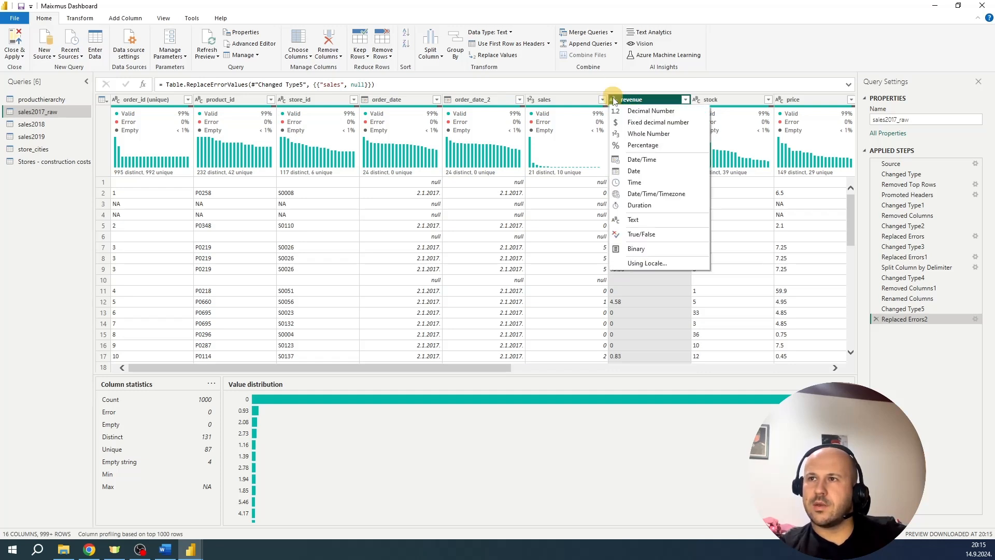
{"action": "left_click", "coordinate": [663, 304]}
{"action": "scroll", "coordinate": [657, 244], "scroll_direction": "down", "scroll_amount": 15}
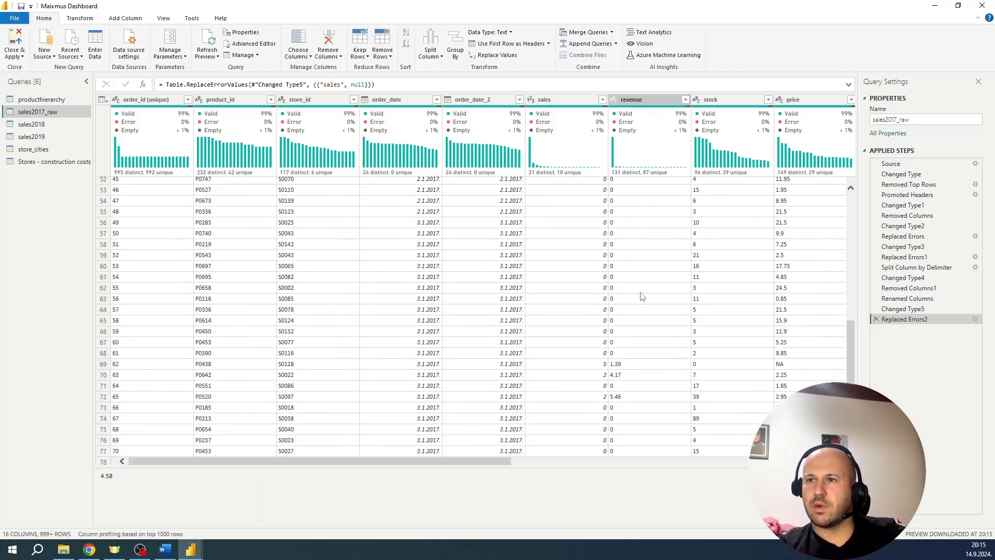
{"action": "scroll", "coordinate": [639, 295], "scroll_direction": "up", "scroll_amount": 15}
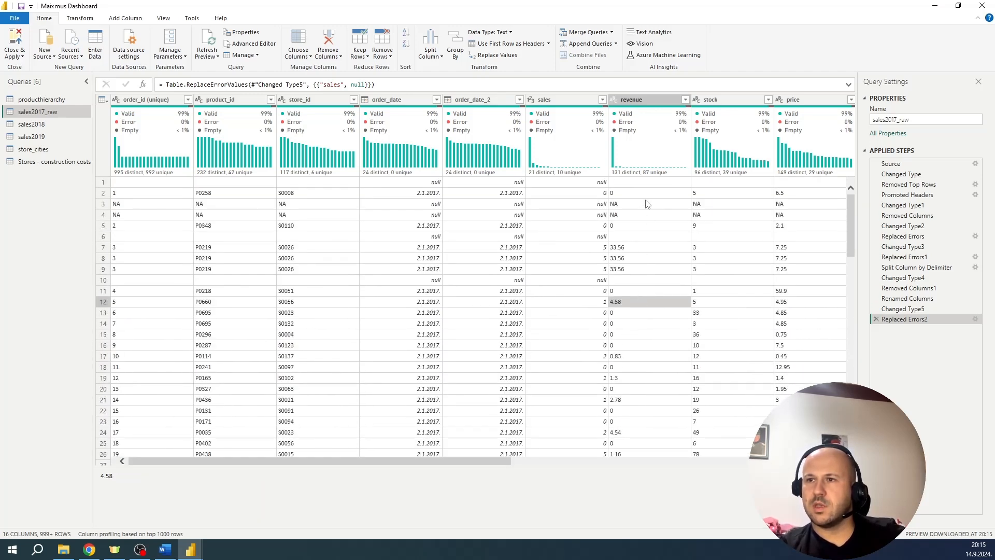
{"action": "left_click", "coordinate": [614, 100]}
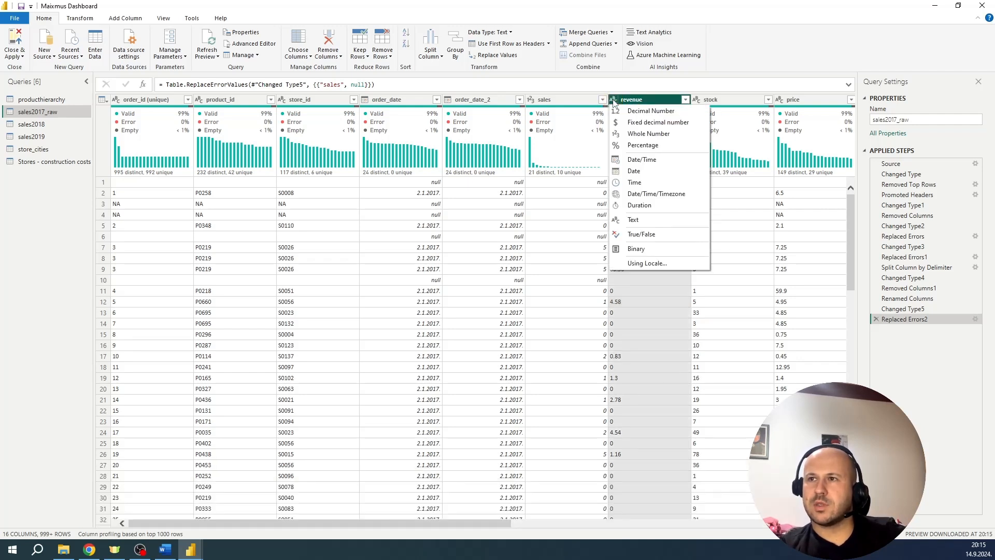
{"action": "left_click", "coordinate": [632, 123]}
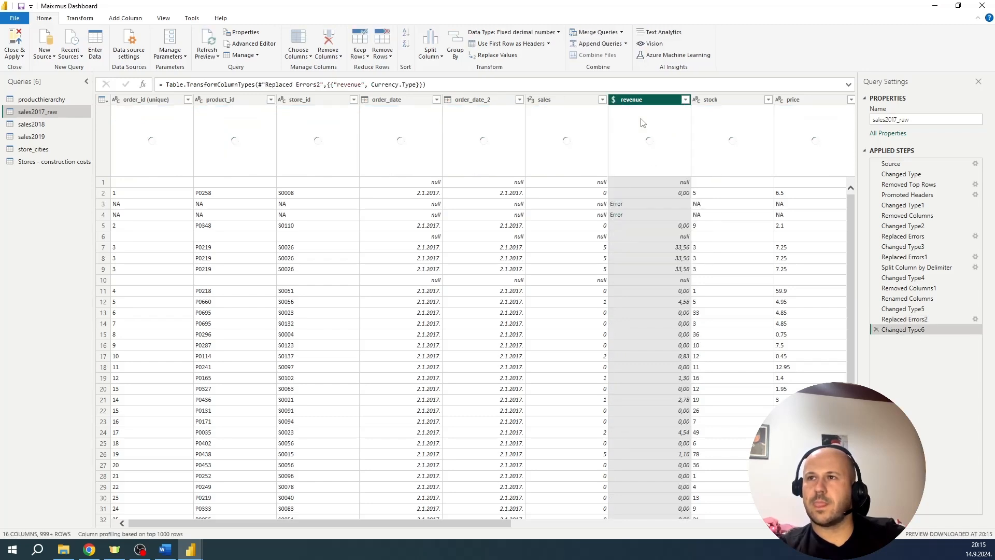
{"action": "left_click", "coordinate": [656, 204]}
{"action": "left_click_drag", "start_coordinate": [143, 498], "coordinate": [114, 500]}
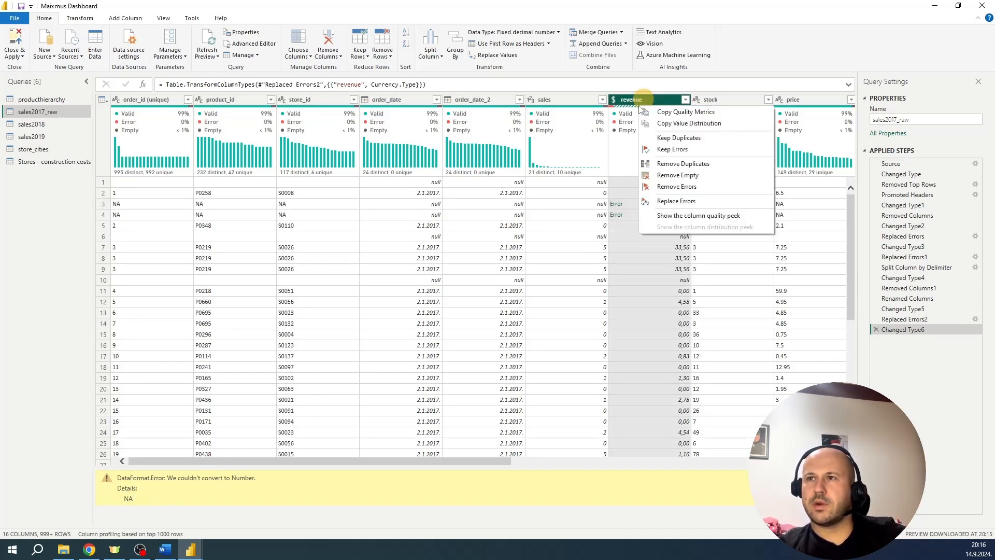
Try replacing the revenue column's errors with null and delete the resulting applied step
{"action": "right_click", "coordinate": [641, 105]}
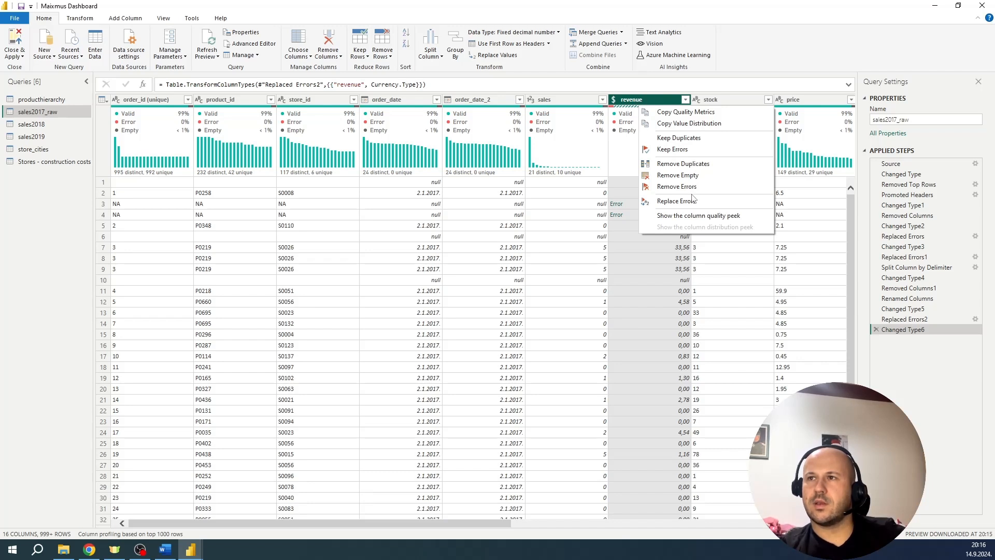
{"action": "right_click", "coordinate": [627, 101]}
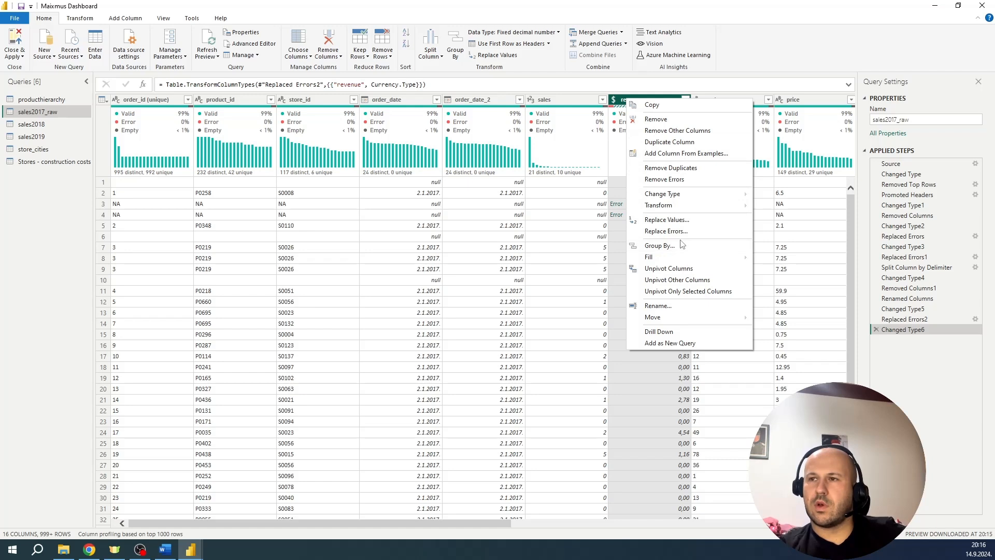
{"action": "left_click", "coordinate": [667, 231]}
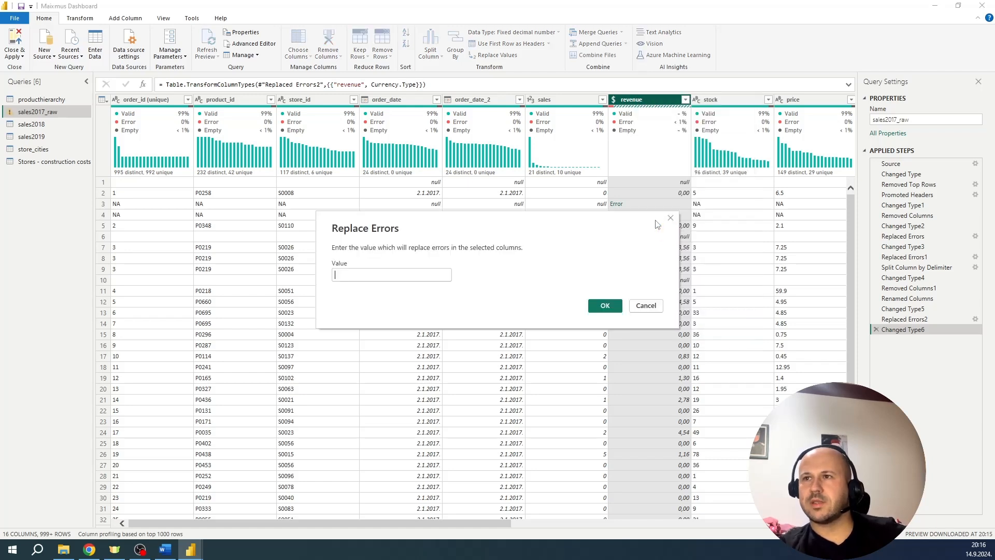
{"action": "type", "text": "null"}
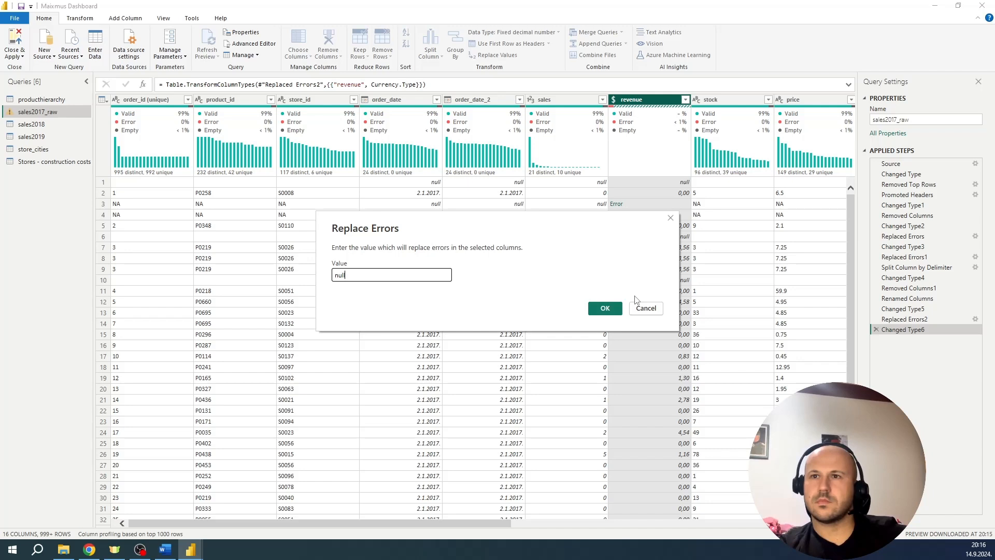
{"action": "left_click", "coordinate": [606, 308]}
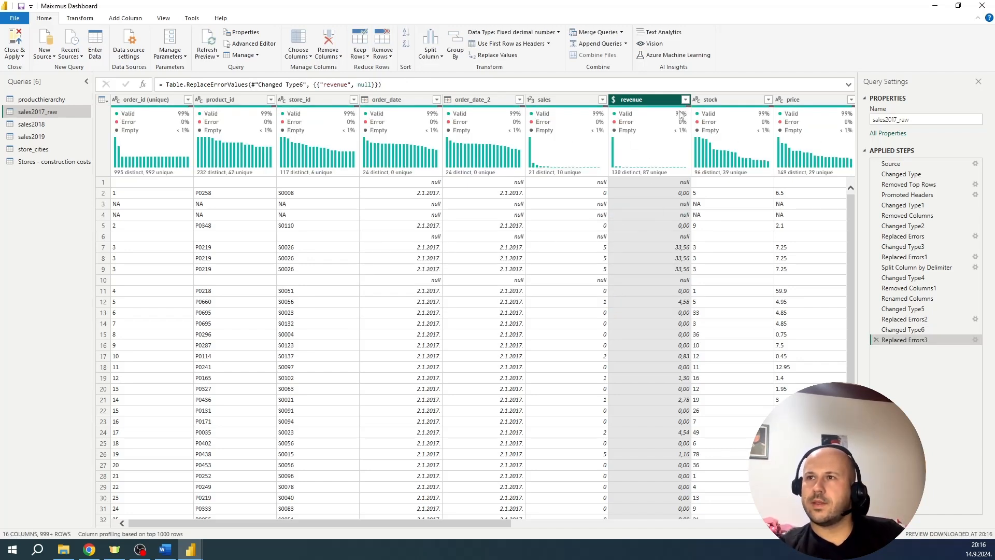
{"action": "mouse_move", "coordinate": [688, 110]}
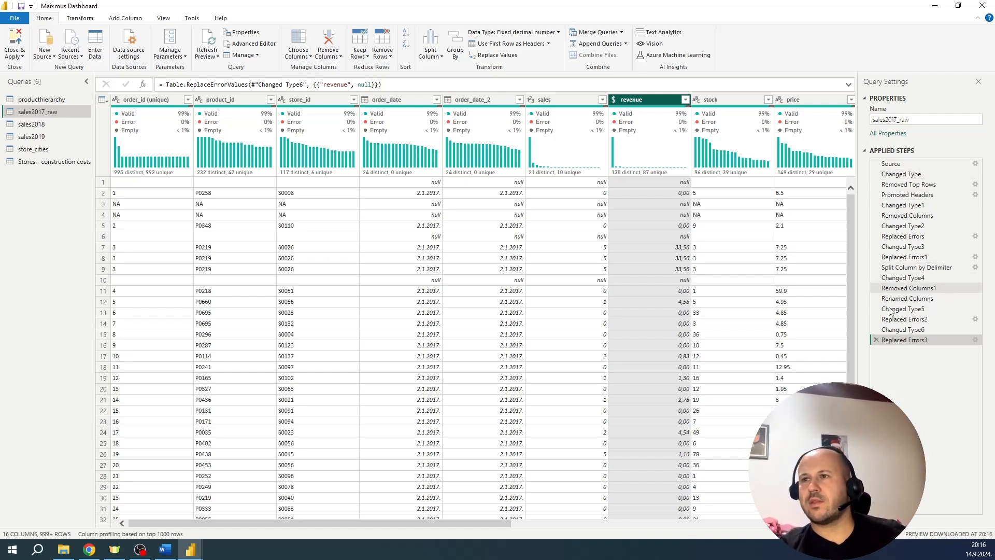
{"action": "left_click", "coordinate": [876, 340]}
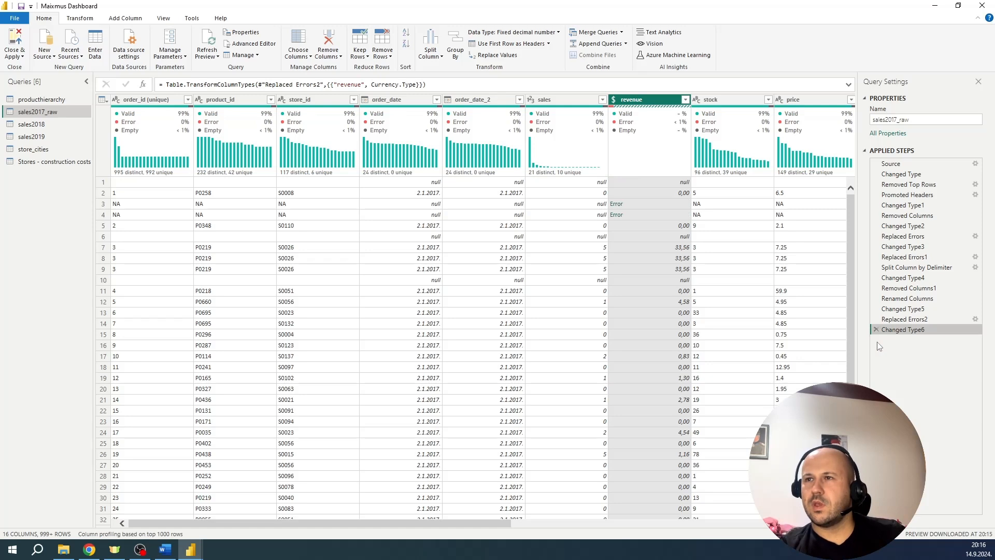
Replace the errors in the revenue column with null
{"action": "mouse_move", "coordinate": [625, 110]}
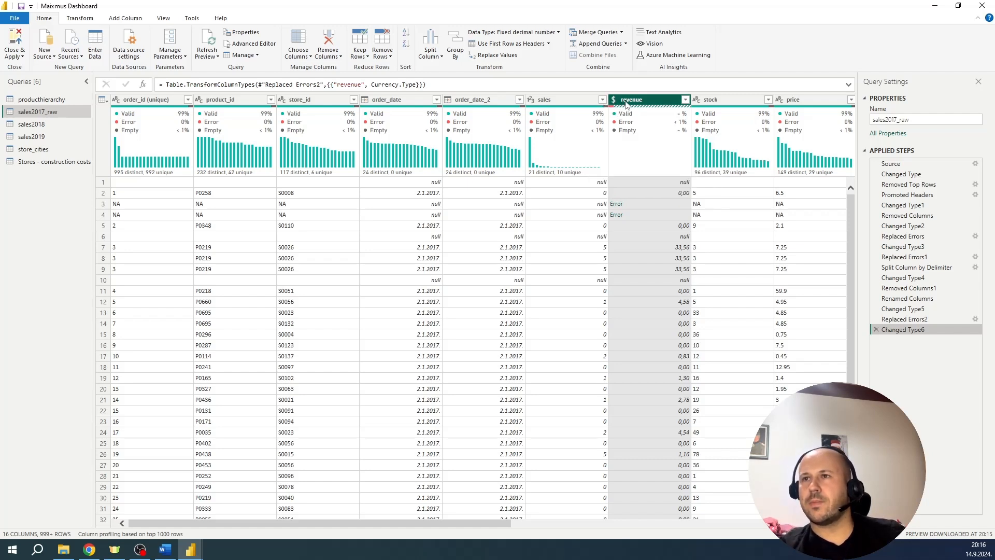
{"action": "right_click", "coordinate": [627, 99]}
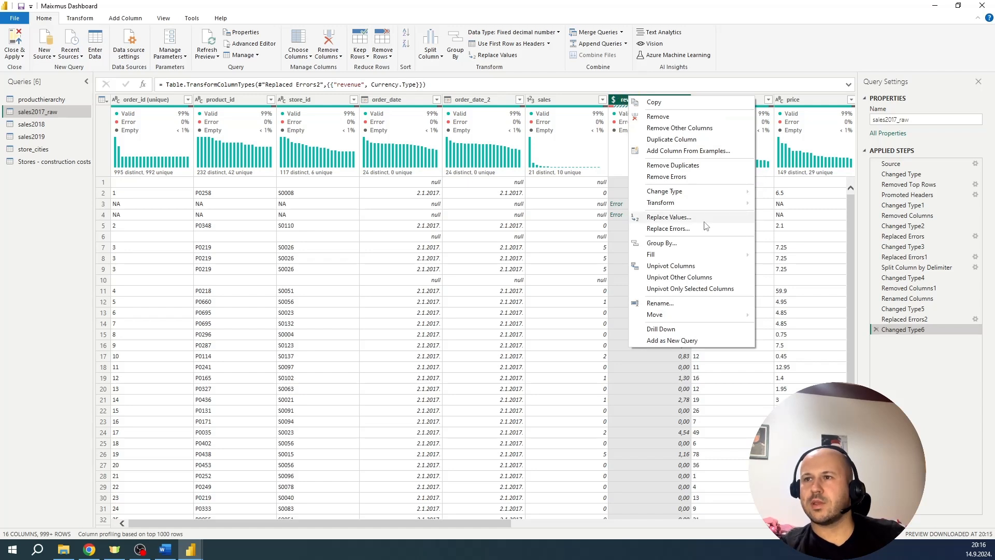
{"action": "left_click", "coordinate": [693, 232]}
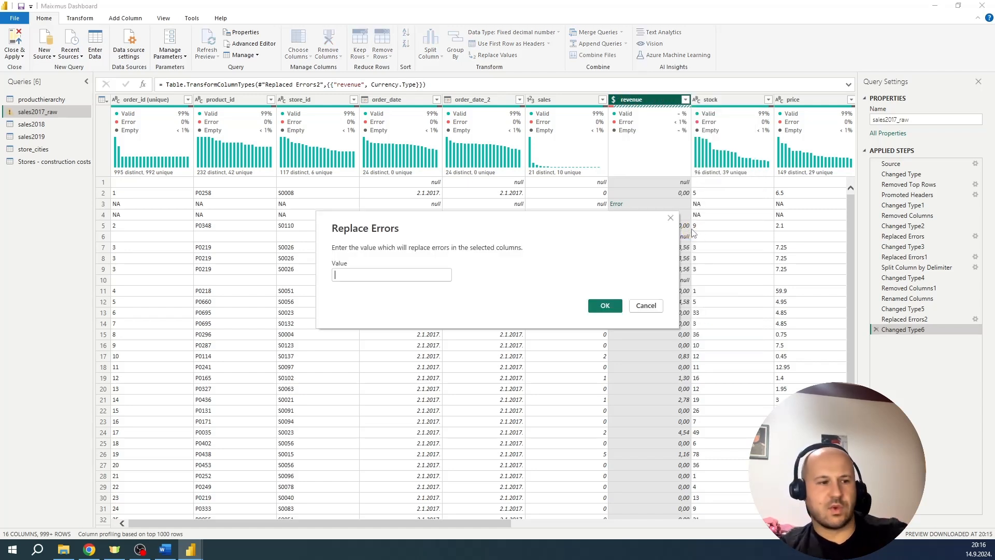
{"action": "type", "text": "null"}
{"action": "left_click", "coordinate": [605, 307]}
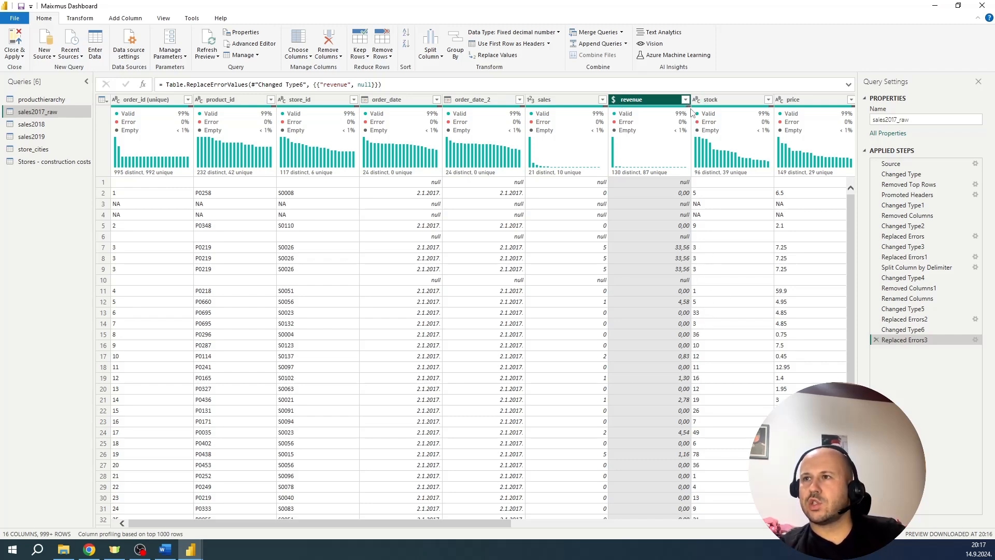
Change the stock column's data type to Whole Number
{"action": "scroll", "coordinate": [766, 251], "scroll_direction": "down", "scroll_amount": 5}
{"action": "scroll", "coordinate": [747, 283], "scroll_direction": "up", "scroll_amount": 5}
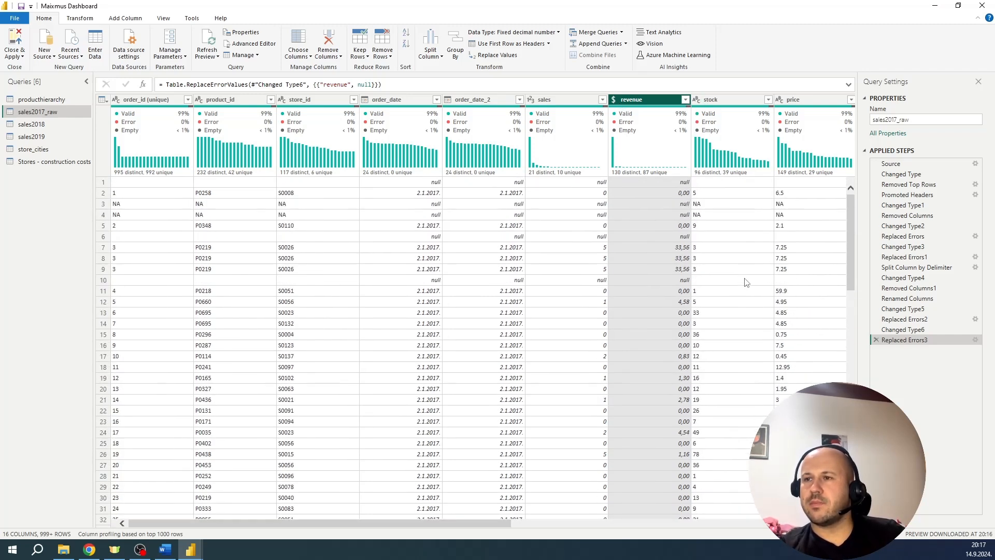
{"action": "left_click", "coordinate": [717, 99]}
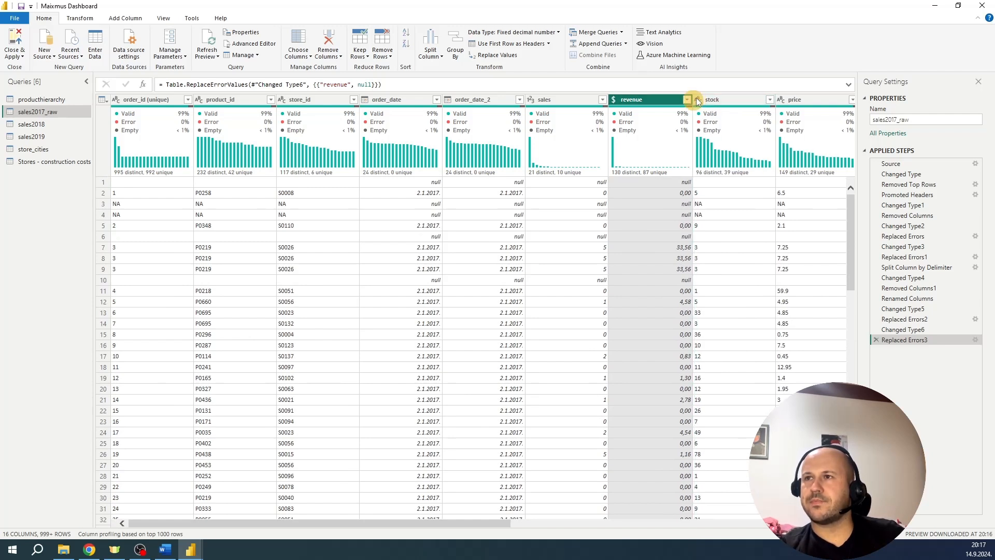
{"action": "left_click", "coordinate": [697, 100]}
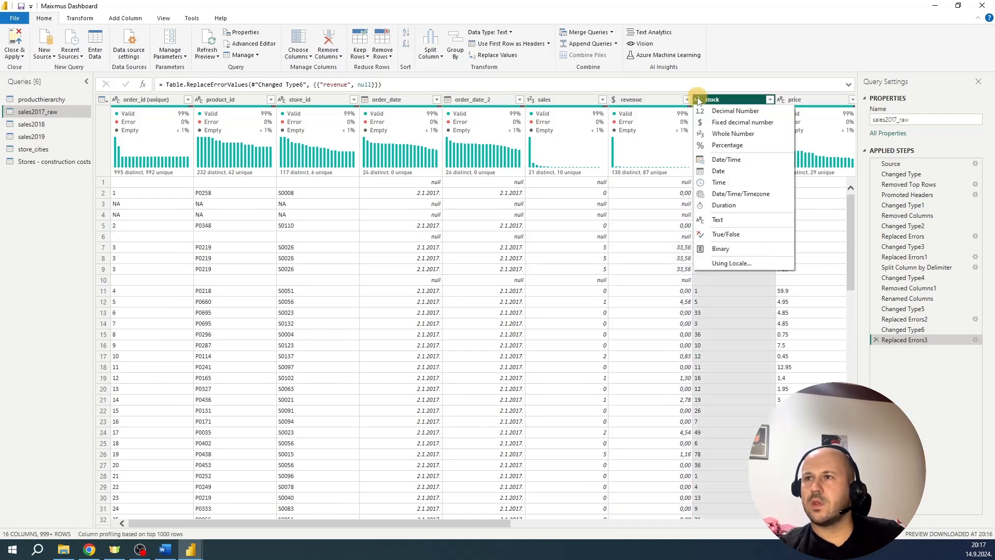
{"action": "left_click", "coordinate": [728, 136]}
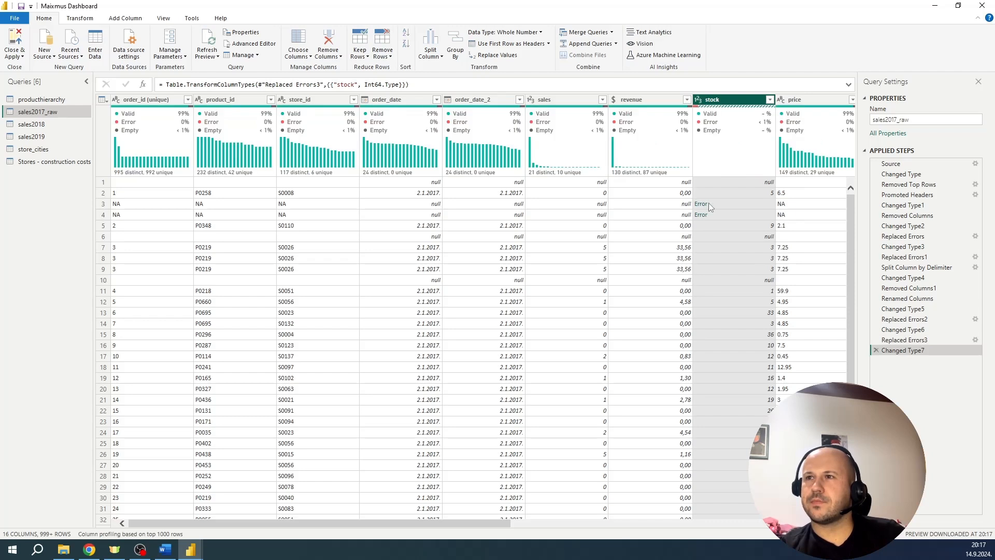
Replace the errors in the stock column with null
{"action": "right_click", "coordinate": [721, 100]}
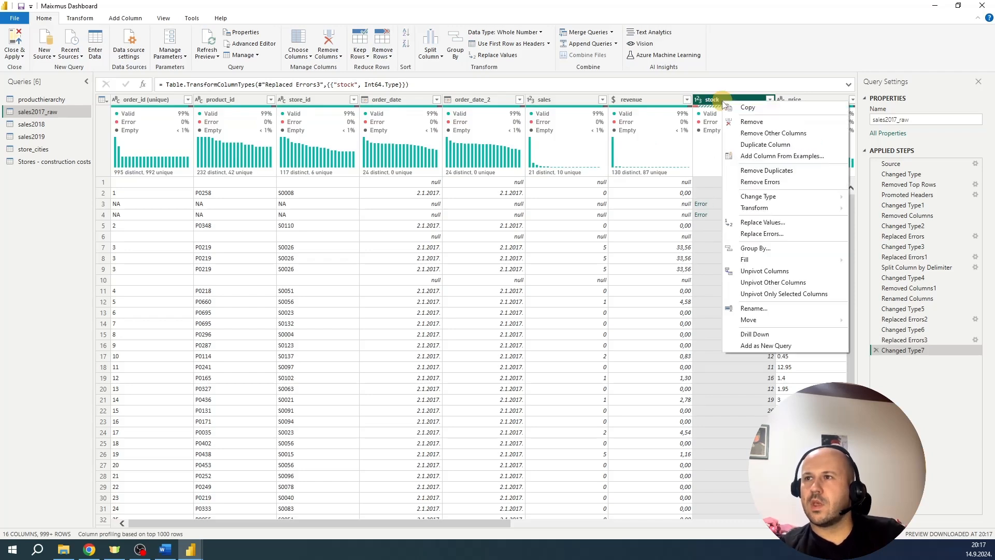
{"action": "left_click", "coordinate": [772, 234]}
{"action": "type", "text": "null"}
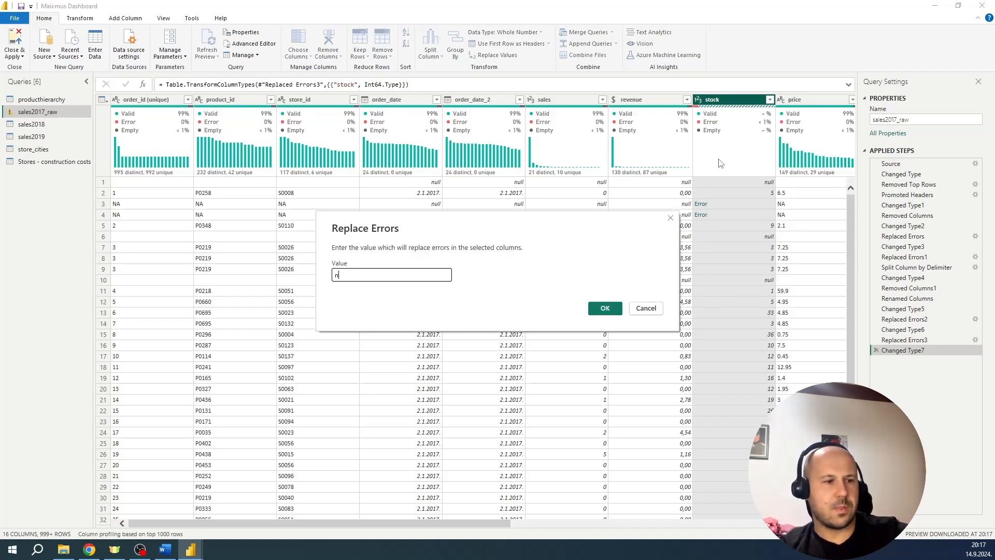
{"action": "left_click", "coordinate": [604, 305]}
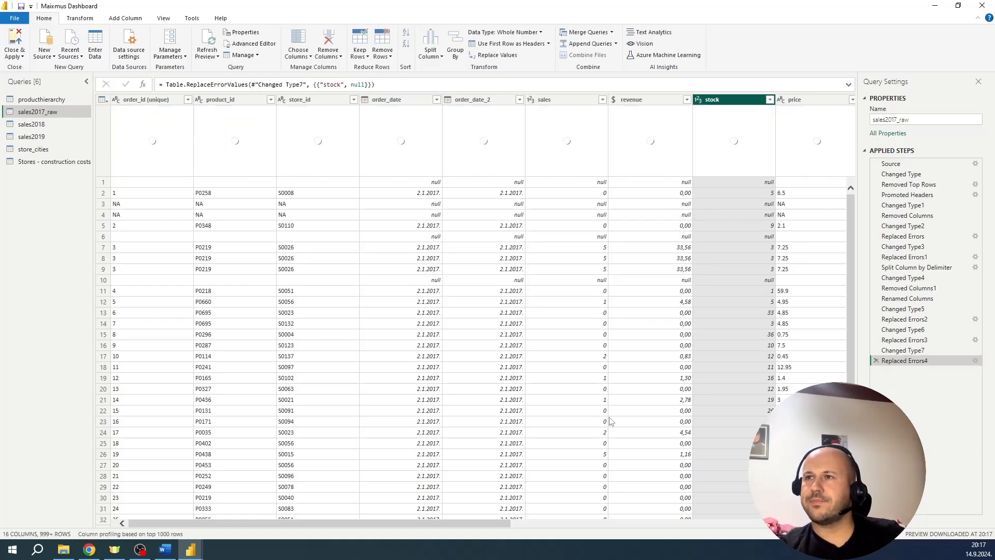
Change the price column's data type to Fixed decimal number
{"action": "left_click_drag", "start_coordinate": [487, 522], "coordinate": [703, 528]}
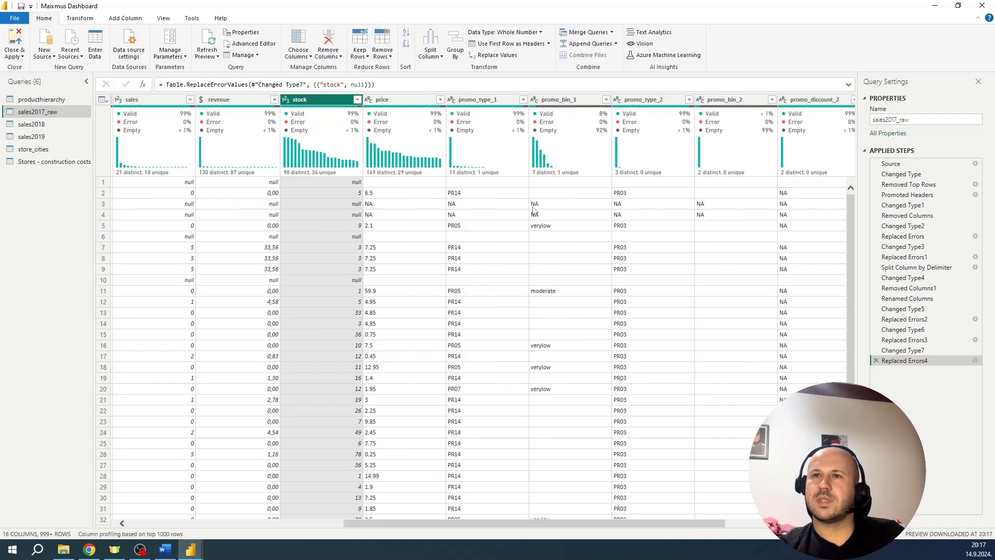
{"action": "left_click", "coordinate": [370, 101]}
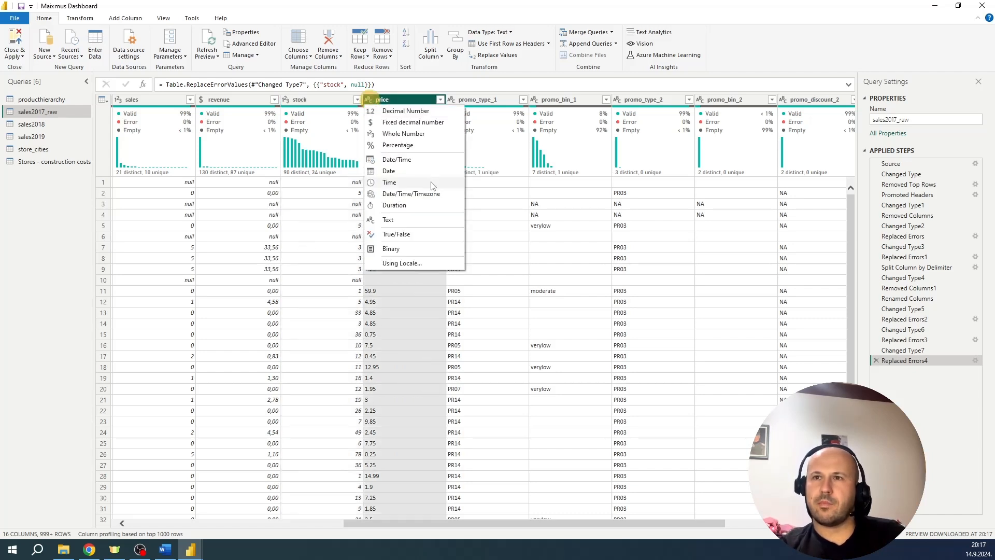
{"action": "left_click", "coordinate": [403, 123]}
{"action": "right_click", "coordinate": [415, 203]}
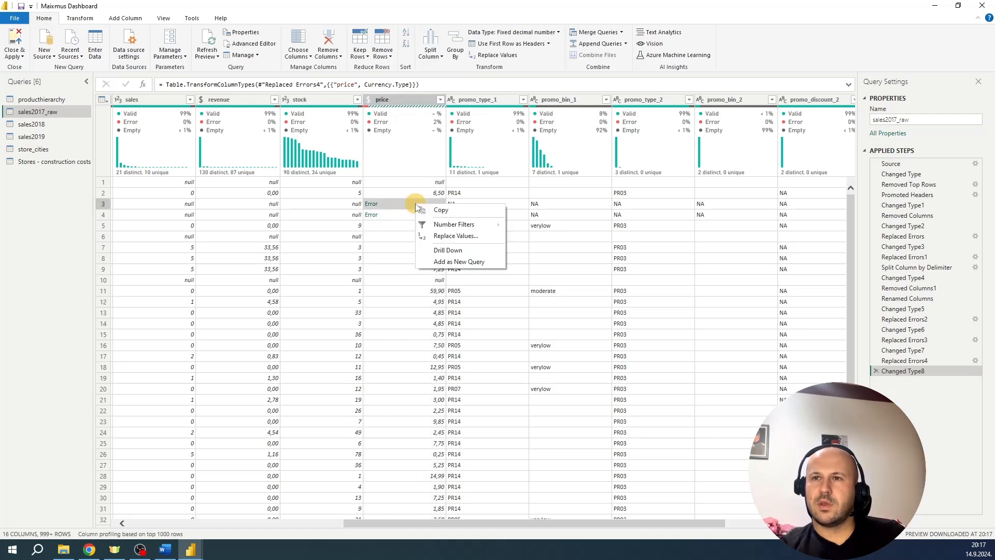
Replace the errors in the price column with null
{"action": "right_click", "coordinate": [383, 100]}
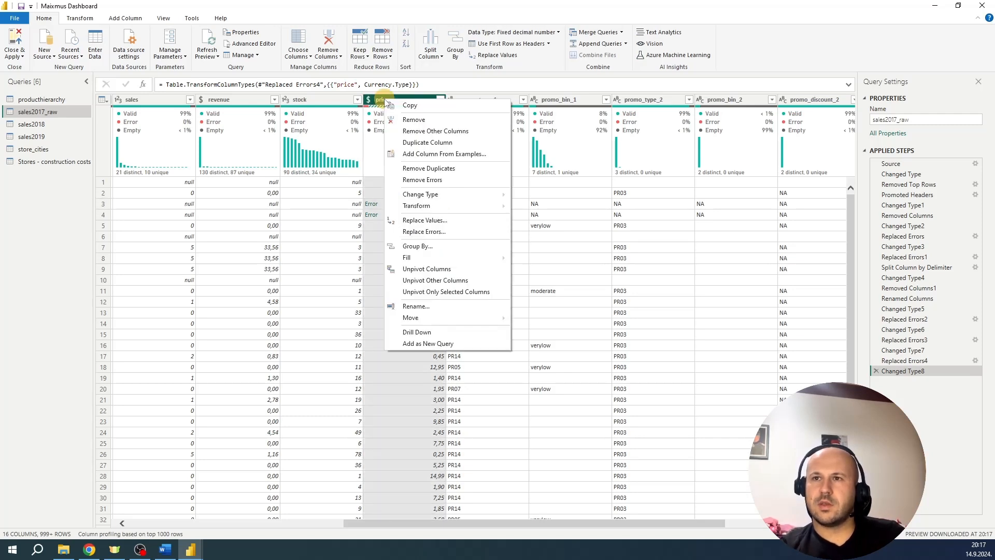
{"action": "left_click", "coordinate": [424, 232]}
{"action": "type", "text": "null"}
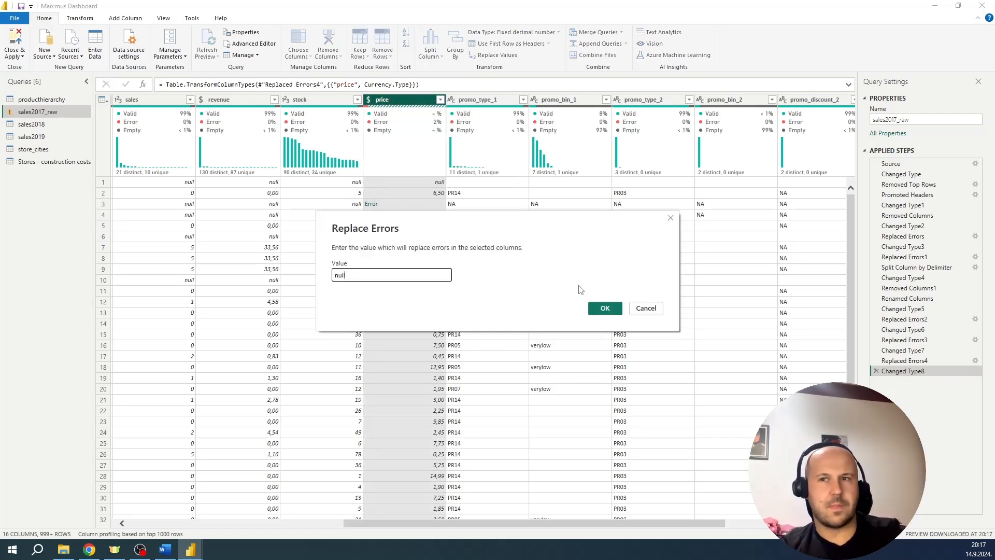
{"action": "left_click", "coordinate": [604, 307]}
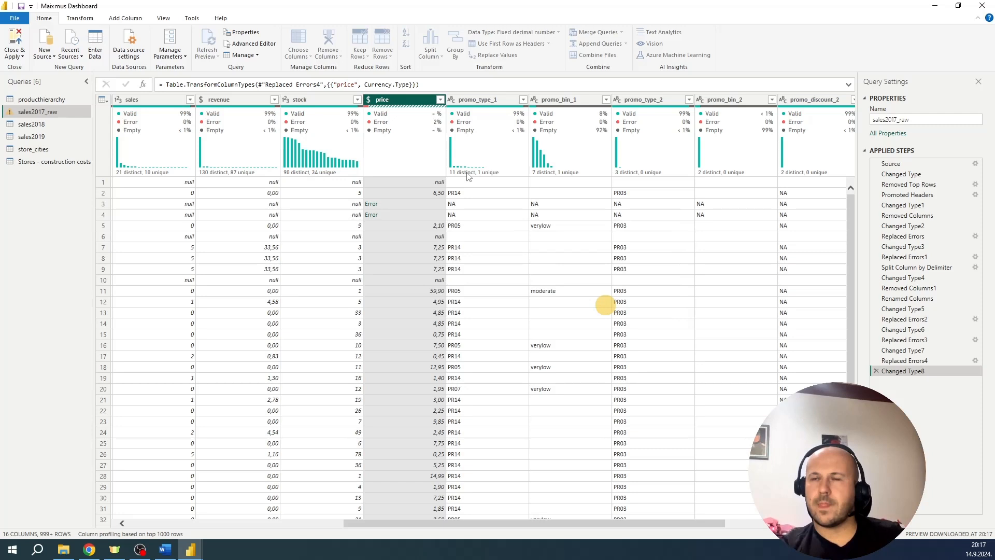
Review the column statistics and value distribution of promo_type_1, promo_bin_1, promo_type_2, promo_bin_2 and promo_discount_2
{"action": "left_click", "coordinate": [471, 101]}
{"action": "left_click", "coordinate": [557, 103]}
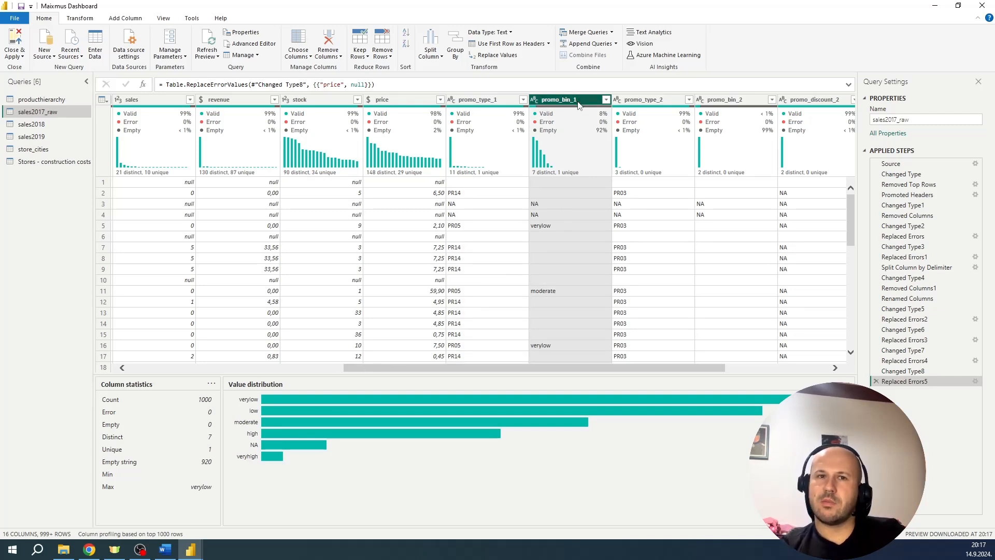
{"action": "left_click", "coordinate": [654, 100]}
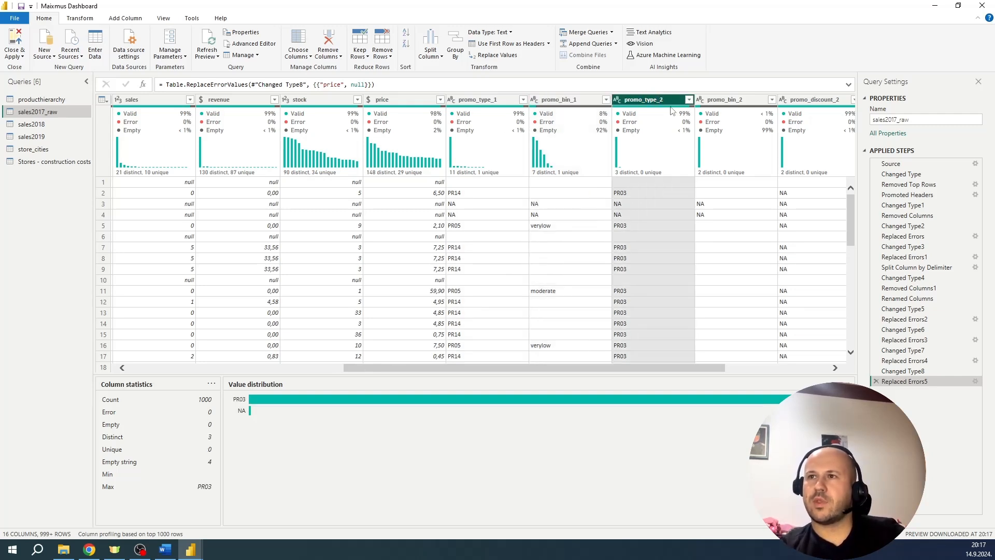
{"action": "scroll", "coordinate": [656, 234], "scroll_direction": "down", "scroll_amount": 6}
{"action": "scroll", "coordinate": [656, 233], "scroll_direction": "up", "scroll_amount": 6}
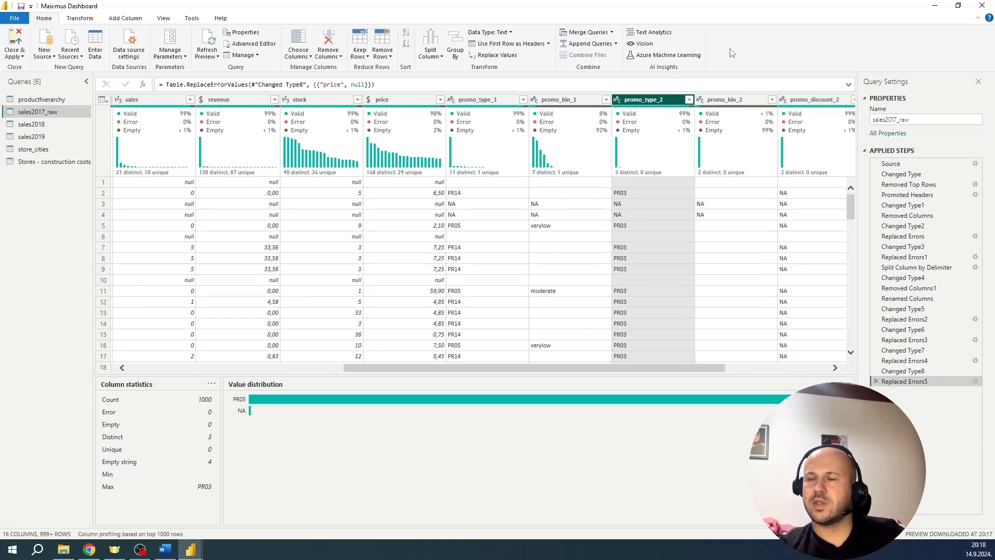
{"action": "left_click", "coordinate": [715, 103]}
{"action": "left_click", "coordinate": [809, 100]}
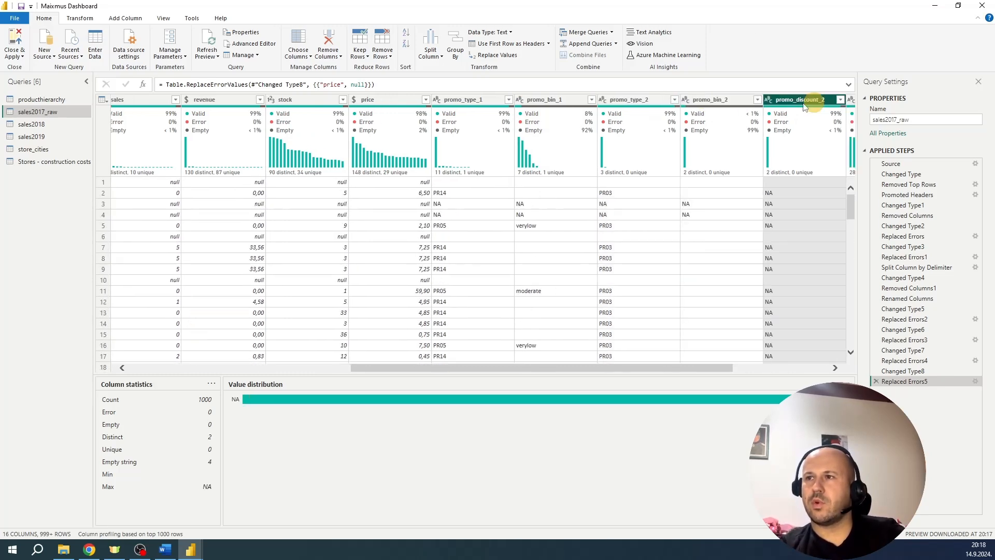
Remove the promo_discount_2 and promo_bin_2 columns from sales2017_raw
{"action": "scroll", "coordinate": [533, 368], "scroll_direction": "right", "scroll_amount": 3}
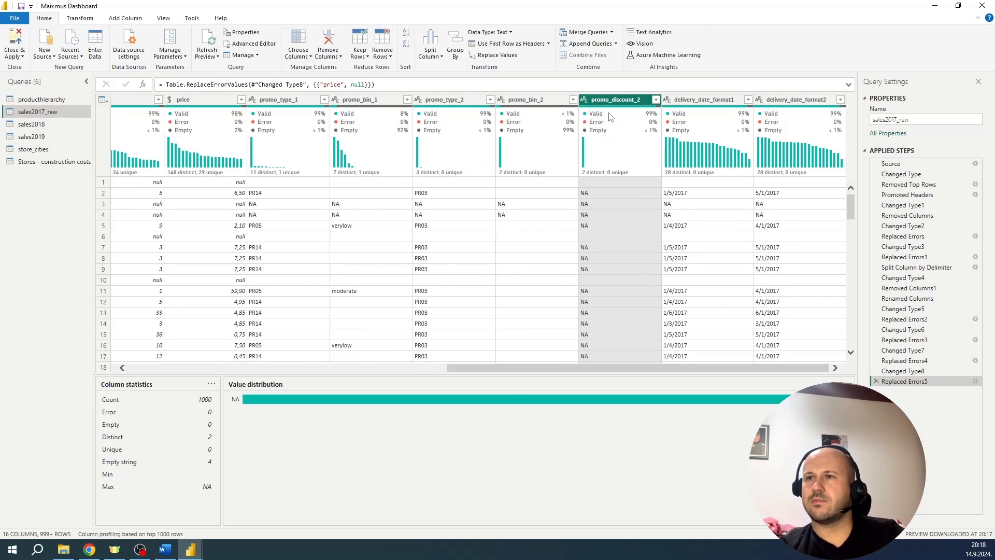
{"action": "left_click", "coordinate": [657, 100]}
{"action": "left_click", "coordinate": [657, 100]}
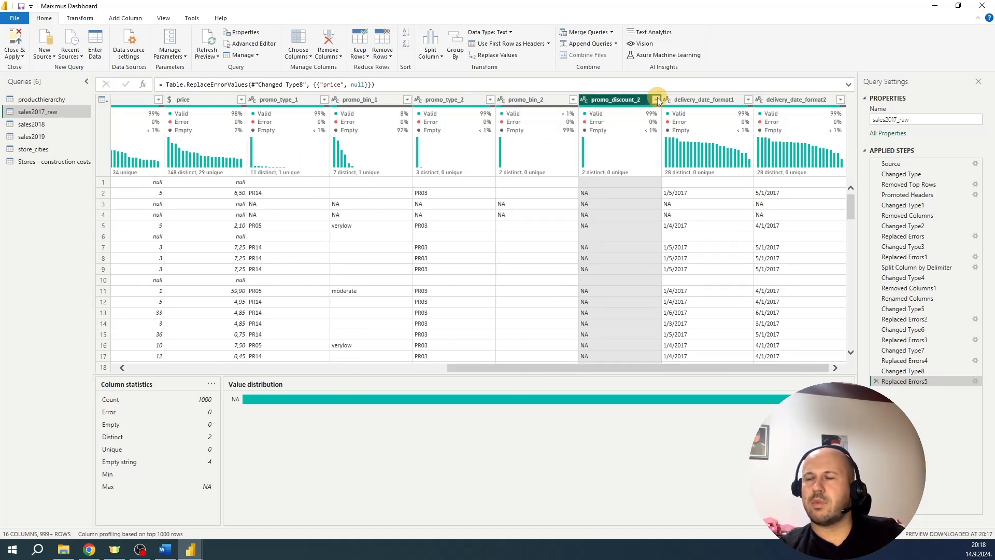
{"action": "right_click", "coordinate": [630, 100]}
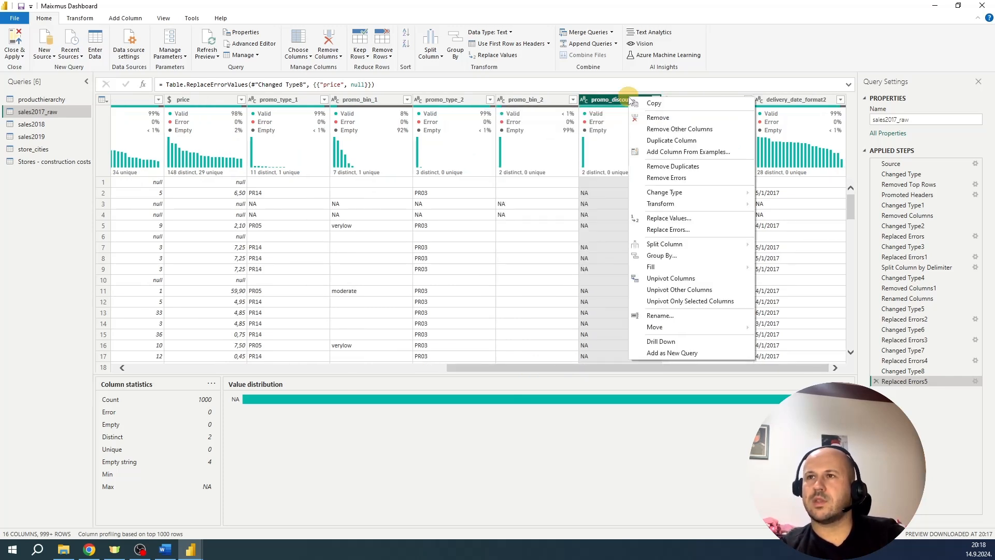
{"action": "left_click", "coordinate": [659, 119]}
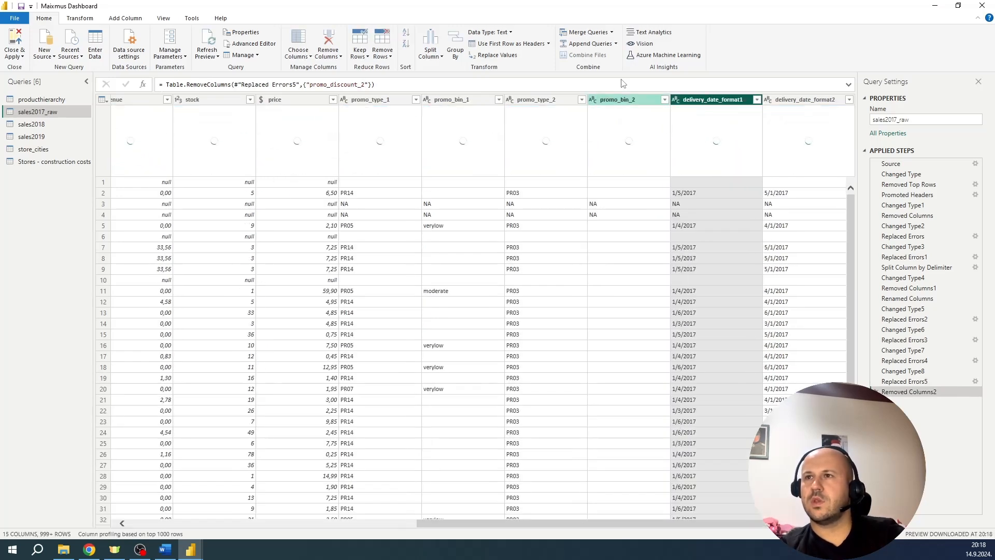
{"action": "right_click", "coordinate": [625, 101]}
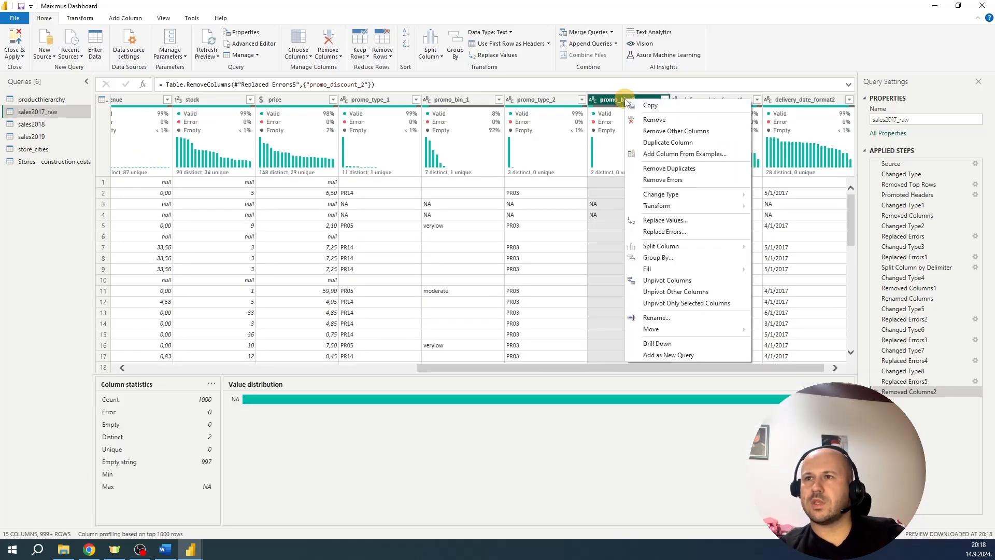
{"action": "left_click", "coordinate": [655, 120]}
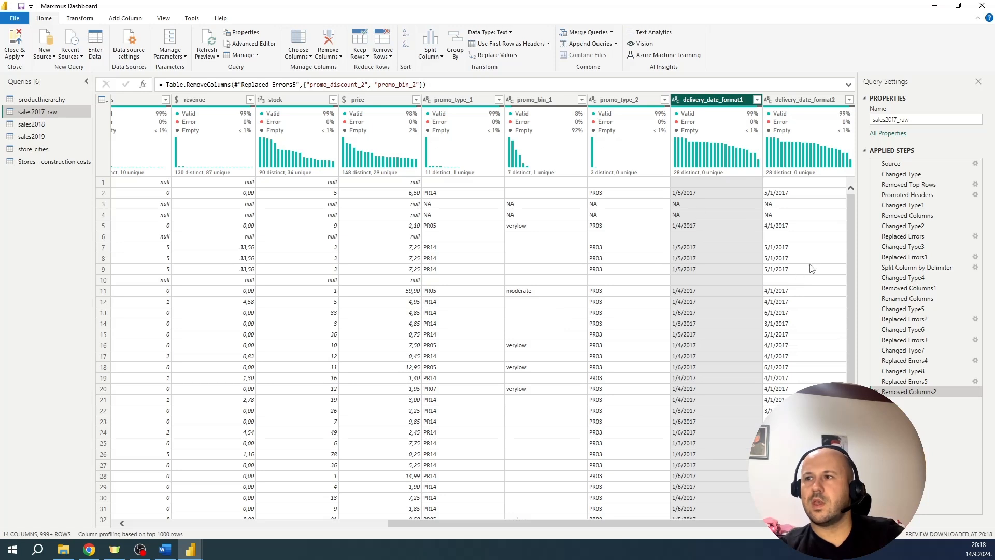
Change the delivery_date_format1 column's data type to Date and inspect the details of an error cell
{"action": "left_click_drag", "start_coordinate": [654, 523], "coordinate": [656, 524]}
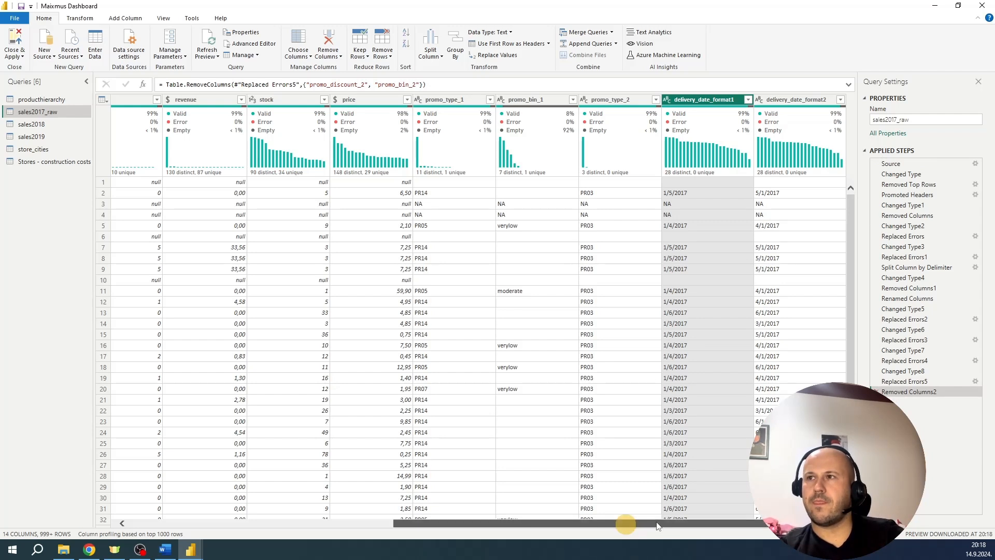
{"action": "mouse_move", "coordinate": [719, 118]}
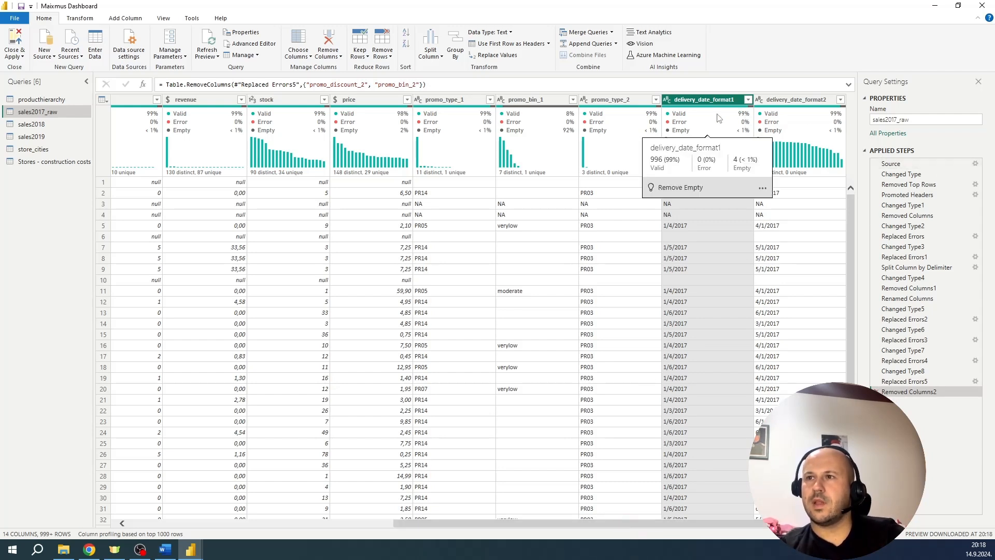
{"action": "left_click", "coordinate": [667, 99]}
{"action": "left_click", "coordinate": [688, 172]}
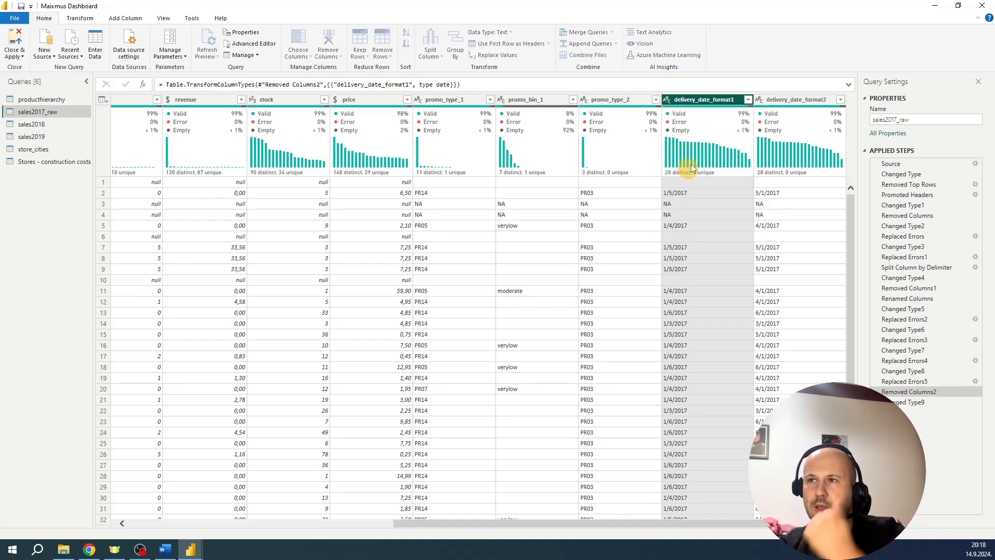
{"action": "left_click", "coordinate": [711, 205]}
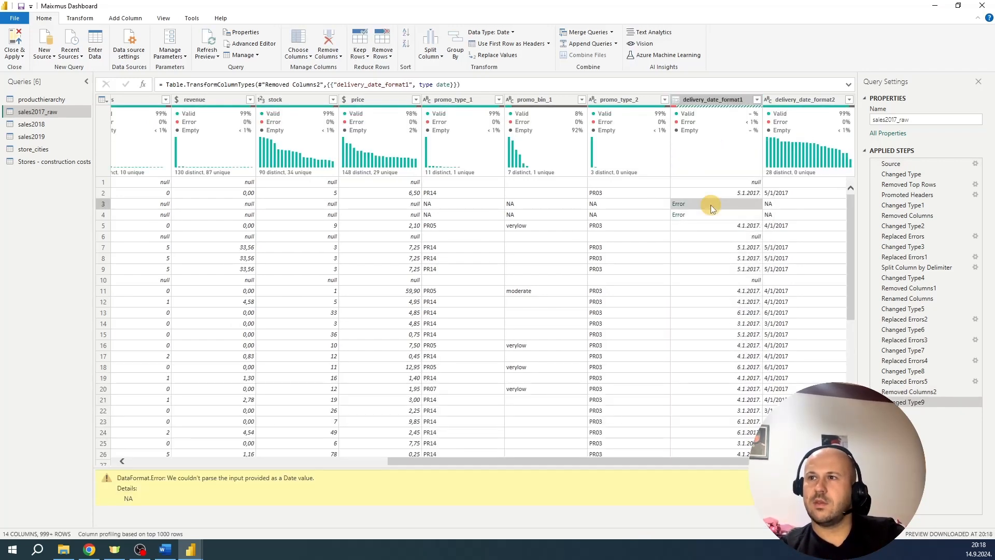
Replace the errors in the delivery_date_format1 column with null
{"action": "right_click", "coordinate": [704, 100]}
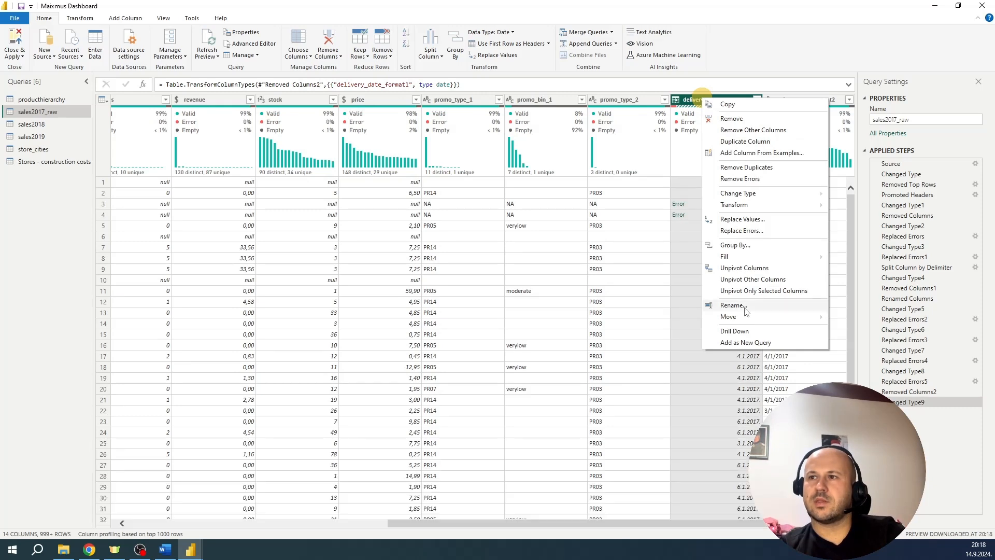
{"action": "left_click", "coordinate": [731, 231]}
{"action": "type", "text": "null"}
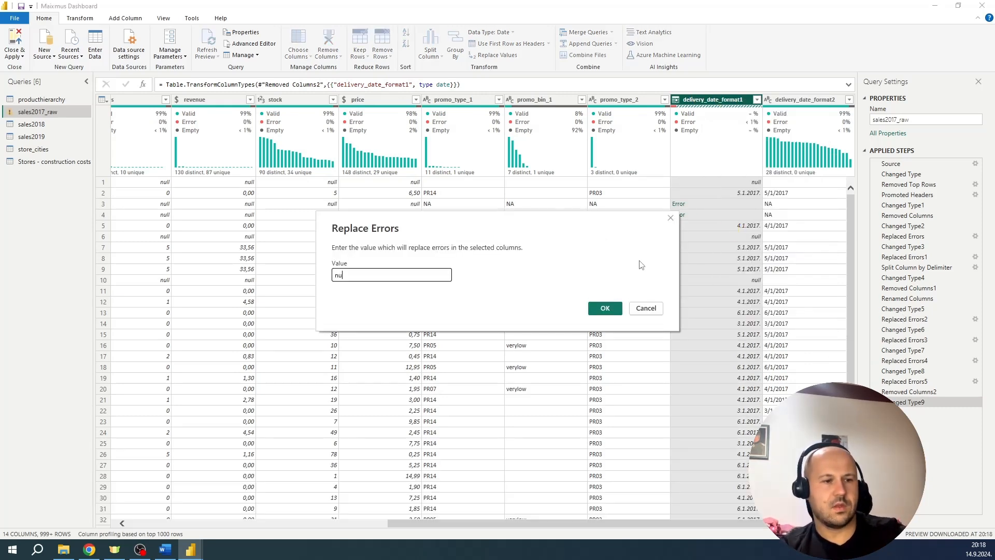
{"action": "left_click", "coordinate": [603, 306]}
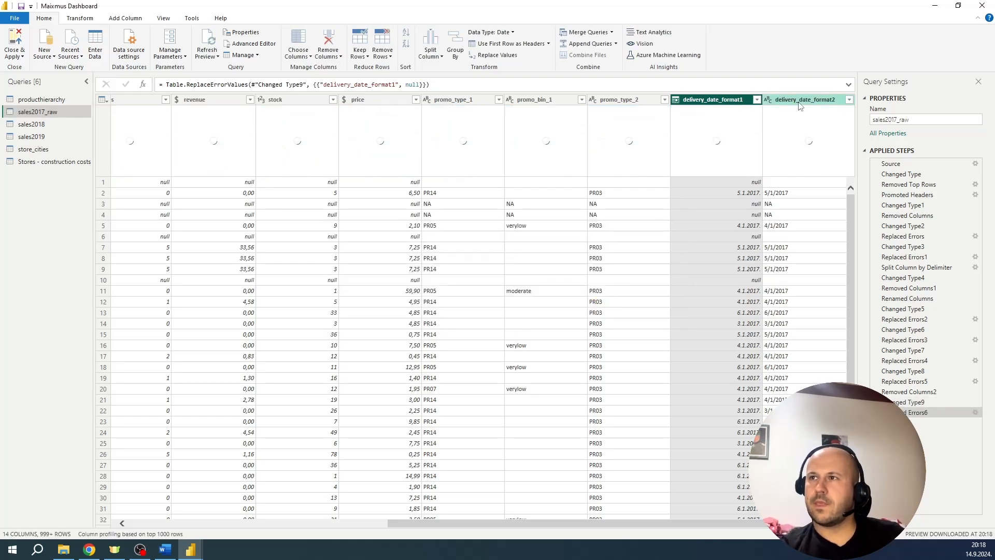
Change the delivery_date_format2 column's data type to Date and check its error share
{"action": "left_click", "coordinate": [772, 99]}
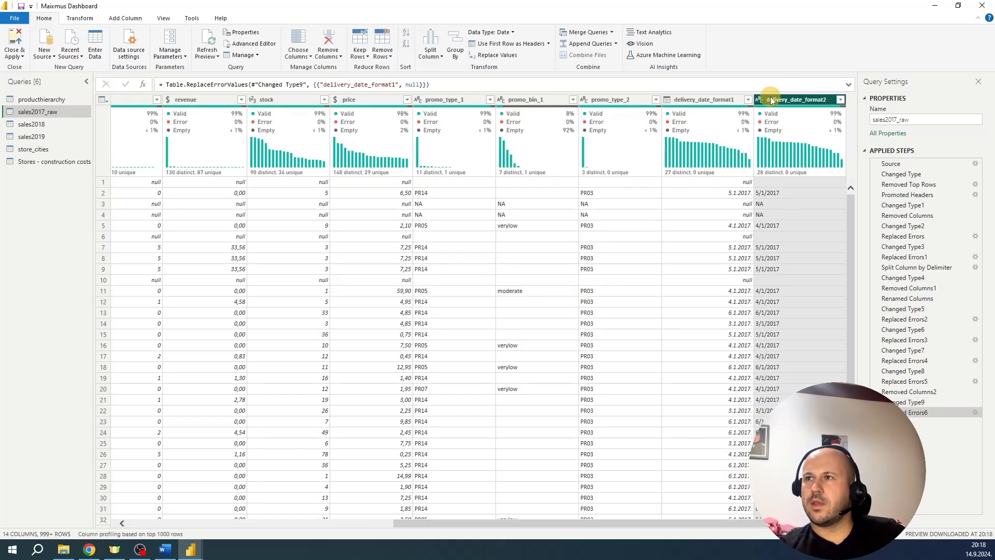
{"action": "left_click", "coordinate": [759, 99]}
{"action": "left_click", "coordinate": [797, 173]}
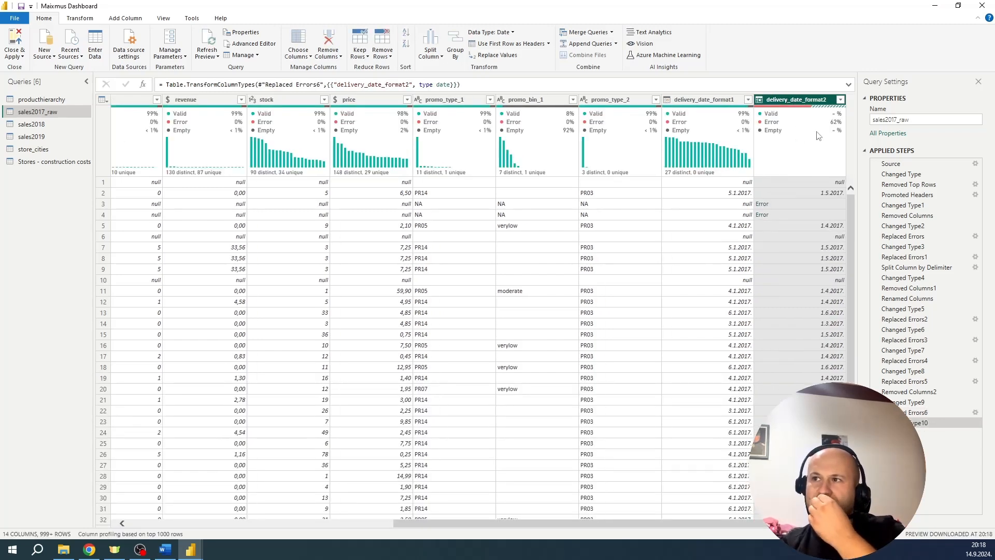
{"action": "mouse_move", "coordinate": [820, 136]}
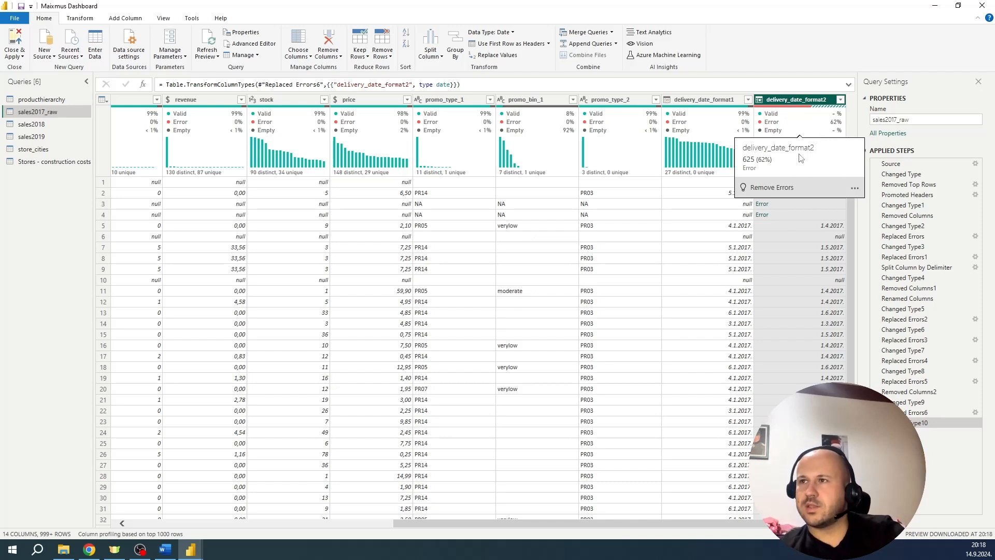
Examine the error details of several delivery_date_format2 cells, including row 347, to find which inputs cannot be parsed as dates
{"action": "left_click", "coordinate": [802, 204]}
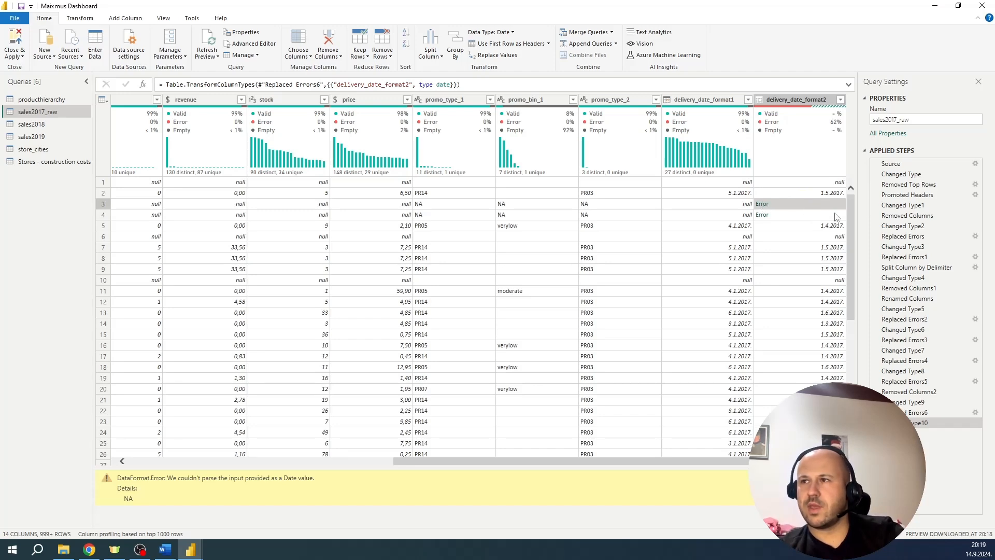
{"action": "scroll", "coordinate": [850, 210], "scroll_direction": "down", "scroll_amount": 8}
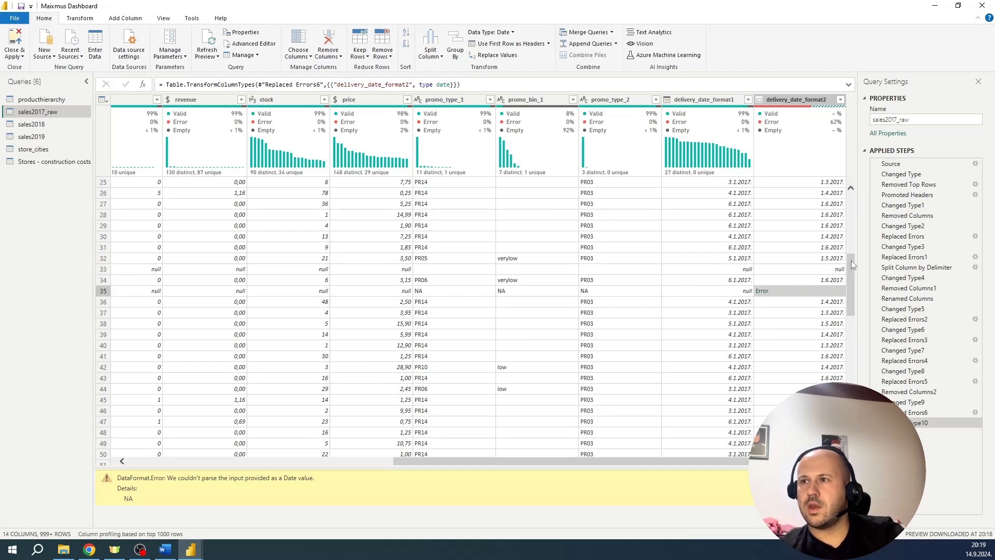
{"action": "scroll", "coordinate": [854, 311], "scroll_direction": "down", "scroll_amount": 4}
{"action": "left_click_drag", "start_coordinate": [853, 312], "coordinate": [854, 443]}
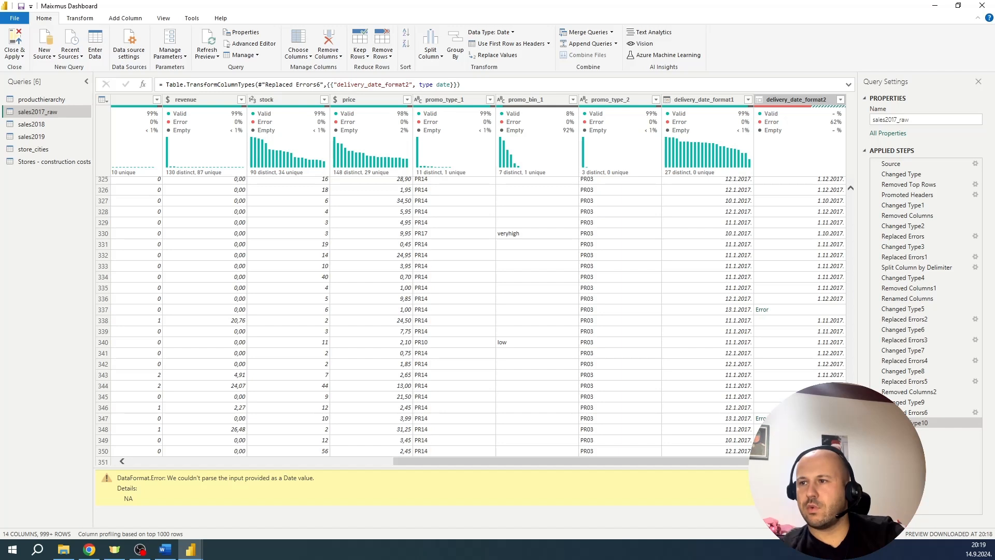
{"action": "left_click", "coordinate": [808, 407]}
{"action": "left_click", "coordinate": [808, 418]}
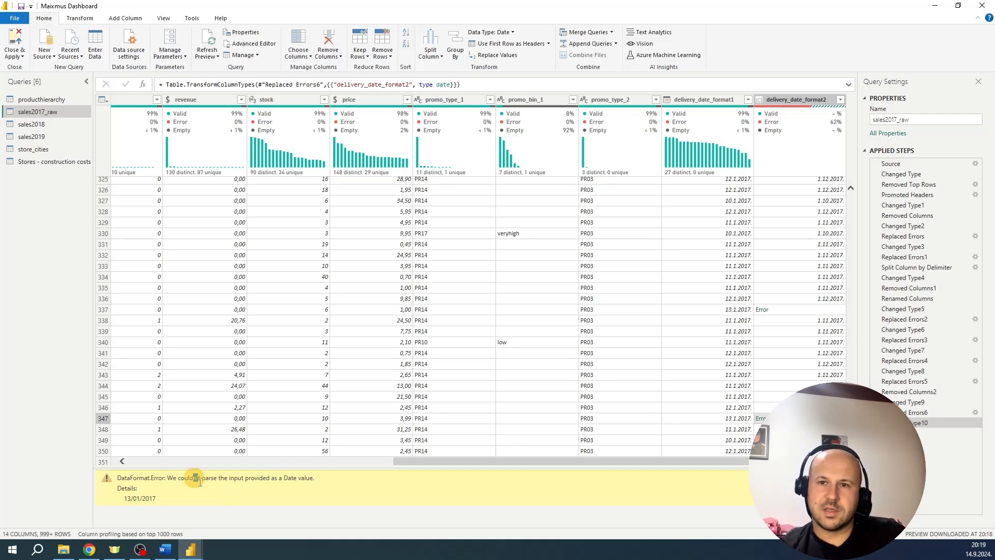
{"action": "left_click_drag", "start_coordinate": [192, 478], "coordinate": [309, 492]}
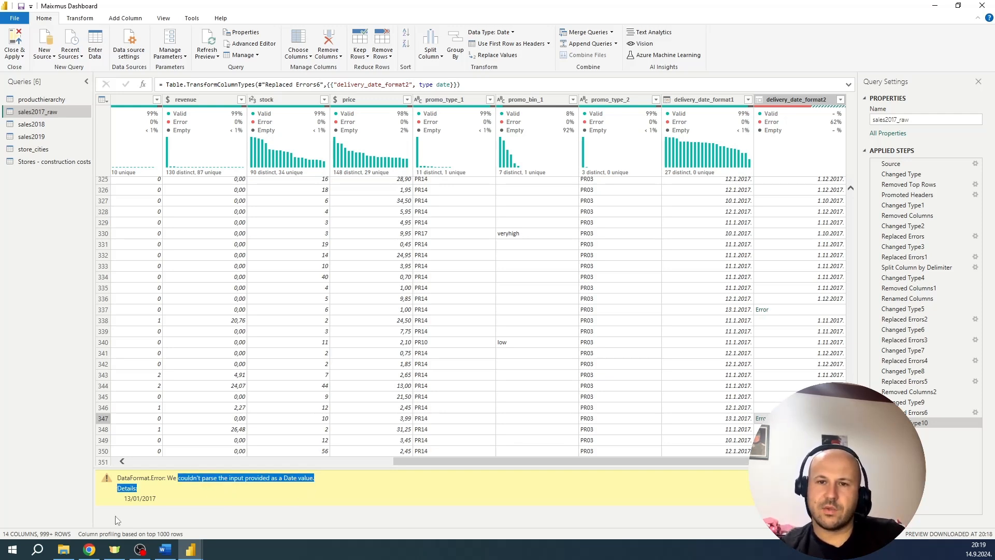
{"action": "left_click", "coordinate": [186, 502]}
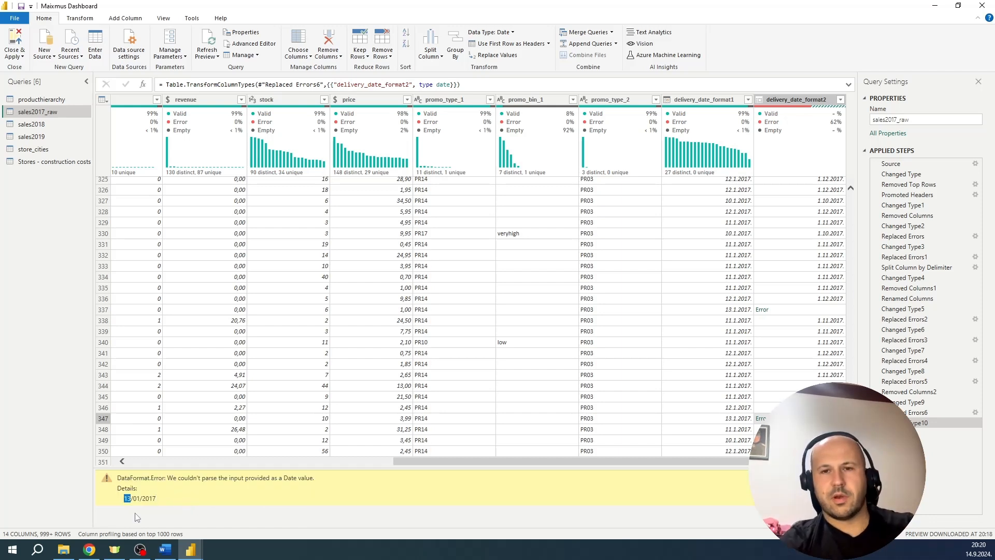
Examine the day part in row 347's error details and check the delivery_date_format2 error in row 361
{"action": "left_click", "coordinate": [125, 499]}
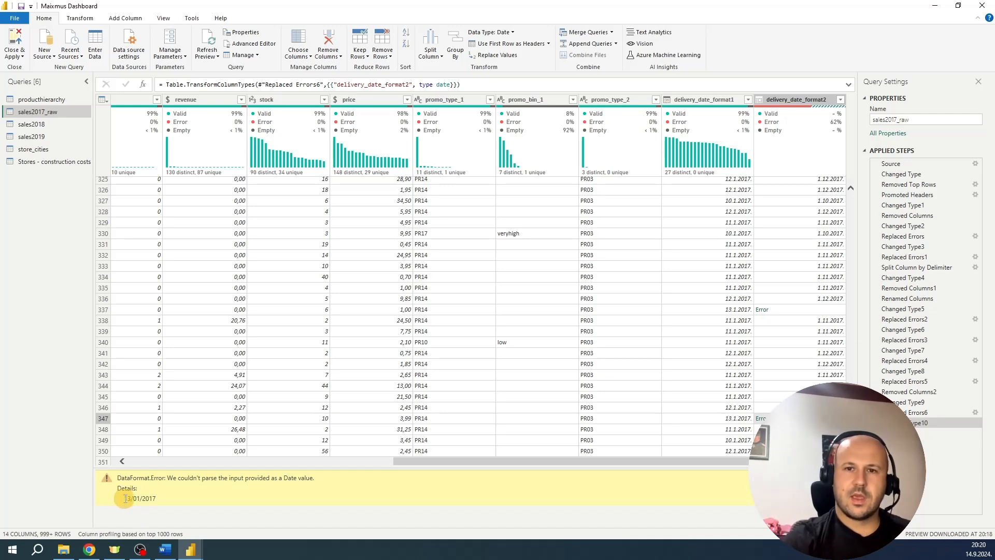
{"action": "left_click_drag", "start_coordinate": [125, 499], "coordinate": [134, 501]}
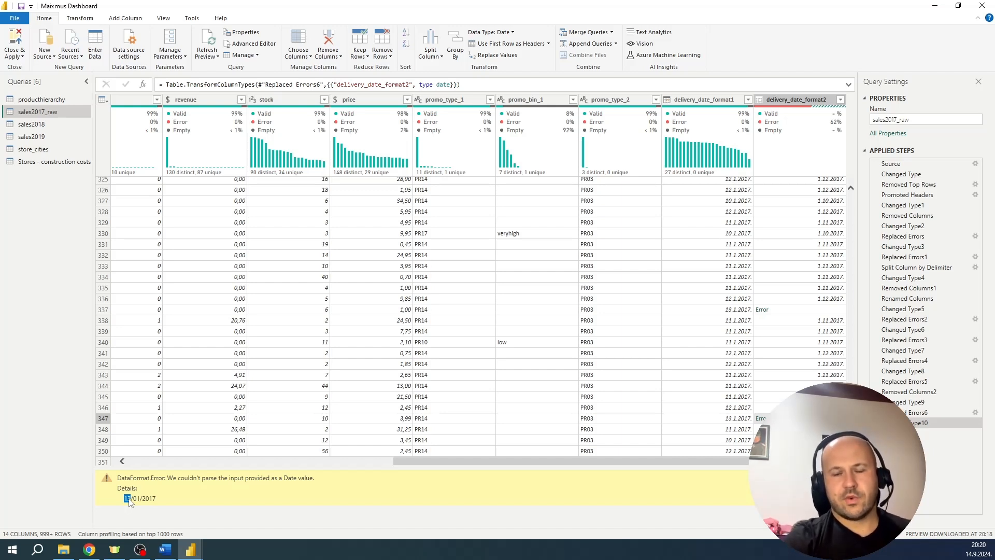
{"action": "left_click_drag", "start_coordinate": [129, 501], "coordinate": [125, 496]}
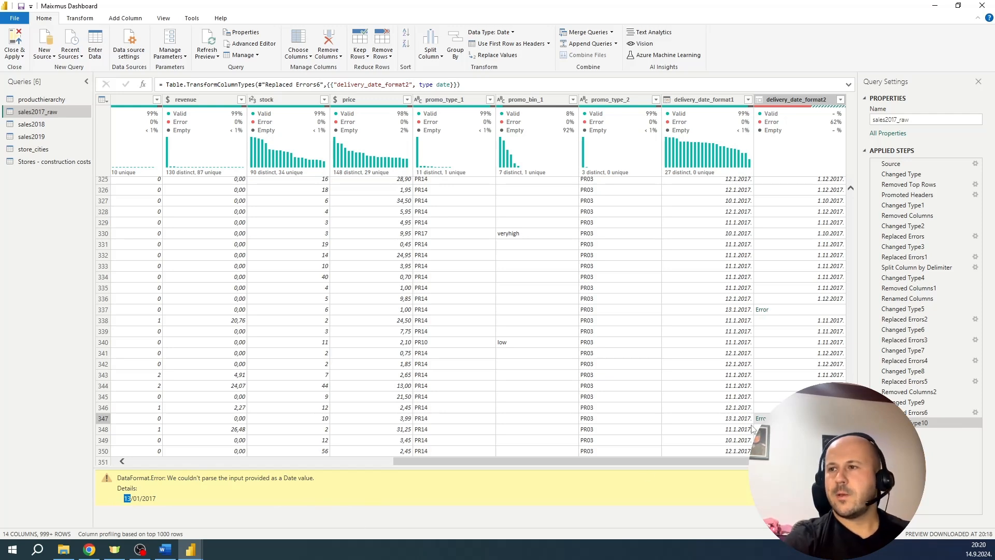
{"action": "scroll", "coordinate": [753, 428], "scroll_direction": "down", "scroll_amount": 6}
{"action": "left_click", "coordinate": [795, 362]}
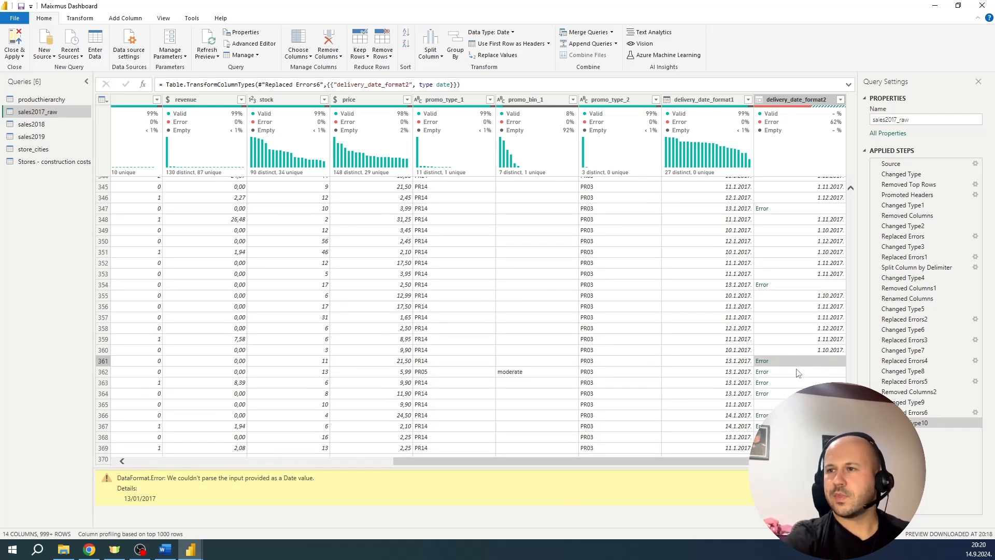
{"action": "scroll", "coordinate": [796, 373], "scroll_direction": "up", "scroll_amount": 1}
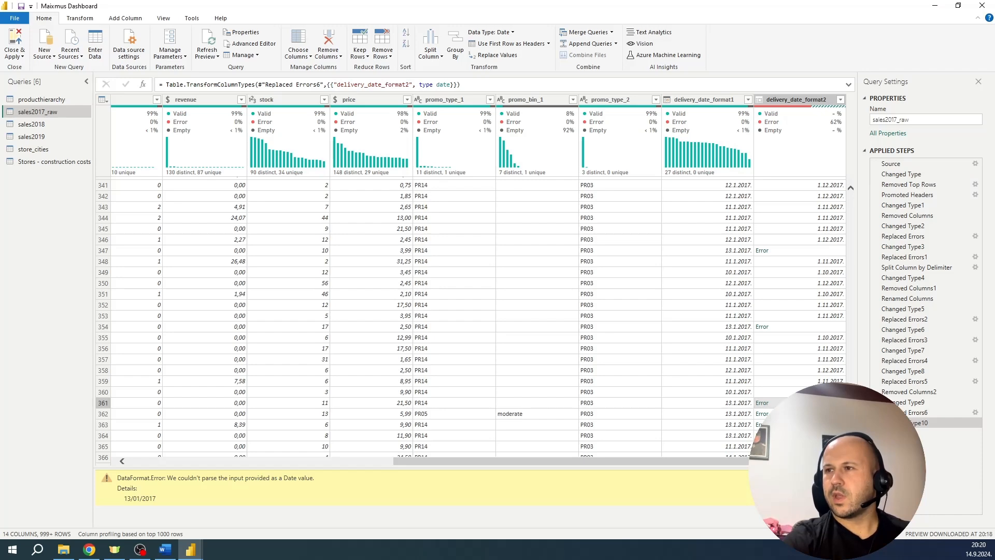
Delete the Changed Type10 step and convert delivery_date_format2 to Date using the Serbian (Latin, Serbia) locale
{"action": "key", "text": "Delete"}
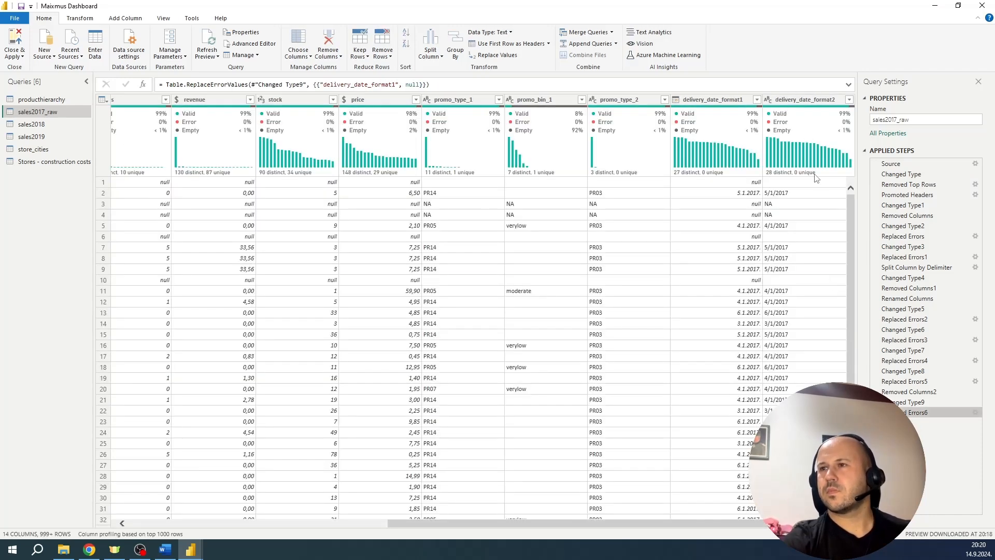
{"action": "mouse_move", "coordinate": [780, 113]}
{"action": "left_click", "coordinate": [801, 99]}
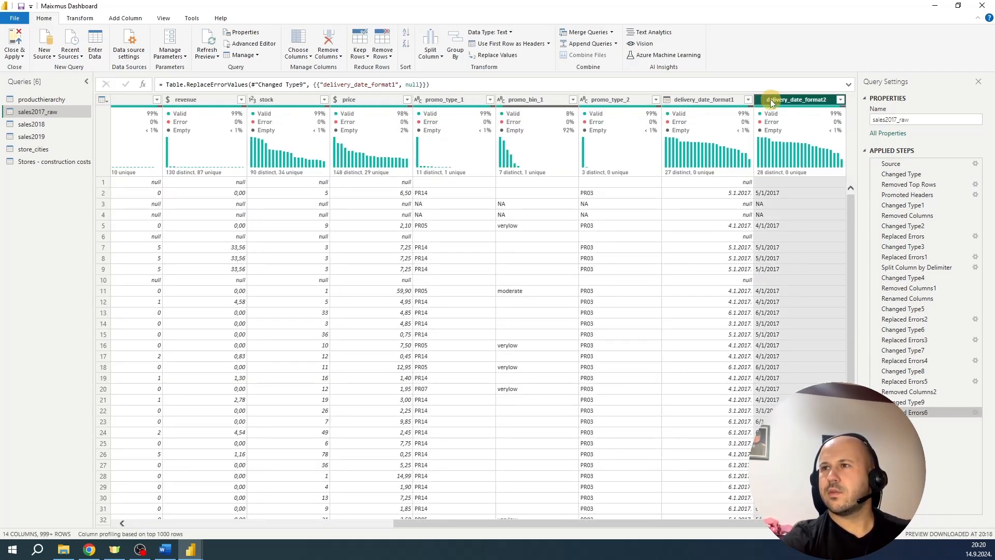
{"action": "left_click", "coordinate": [760, 99]}
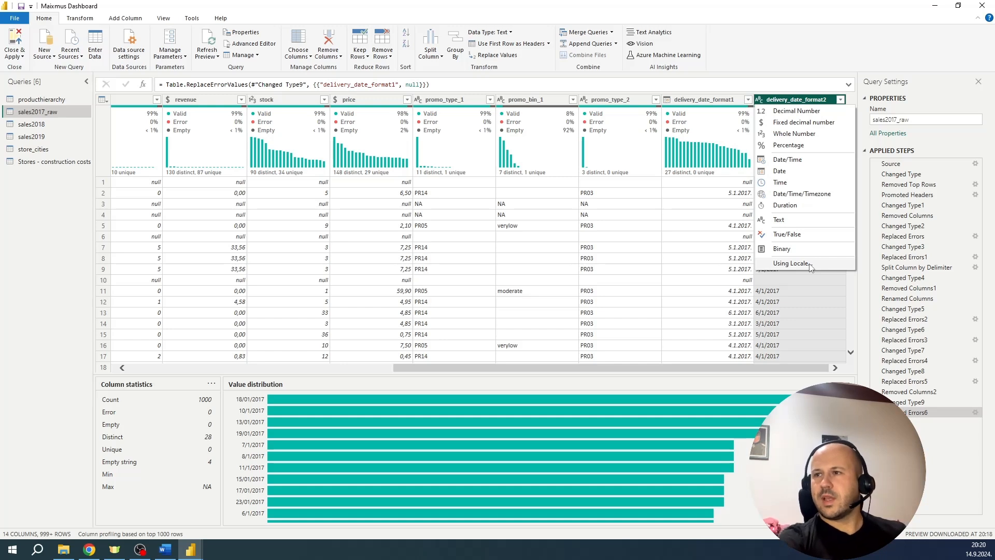
{"action": "left_click", "coordinate": [811, 264]}
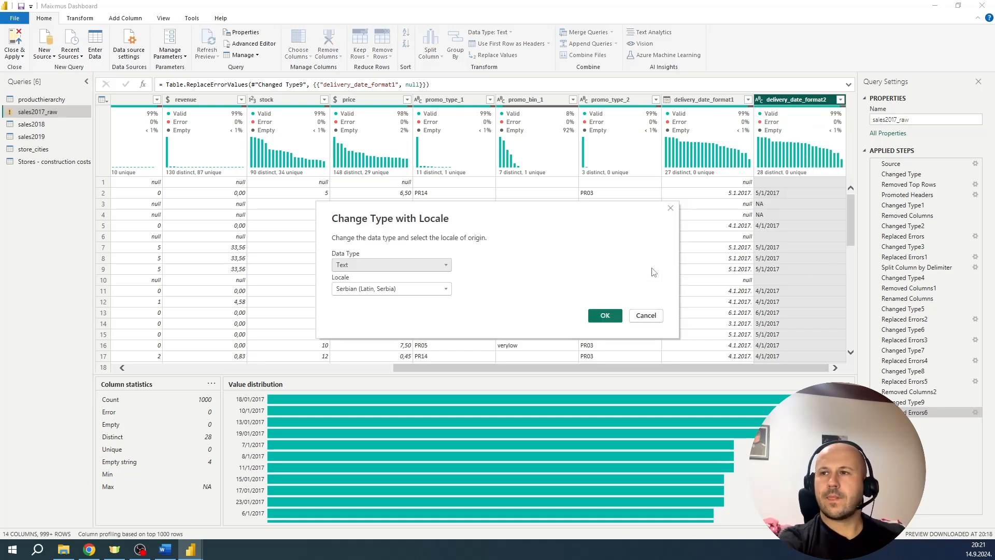
{"action": "left_click", "coordinate": [434, 266]}
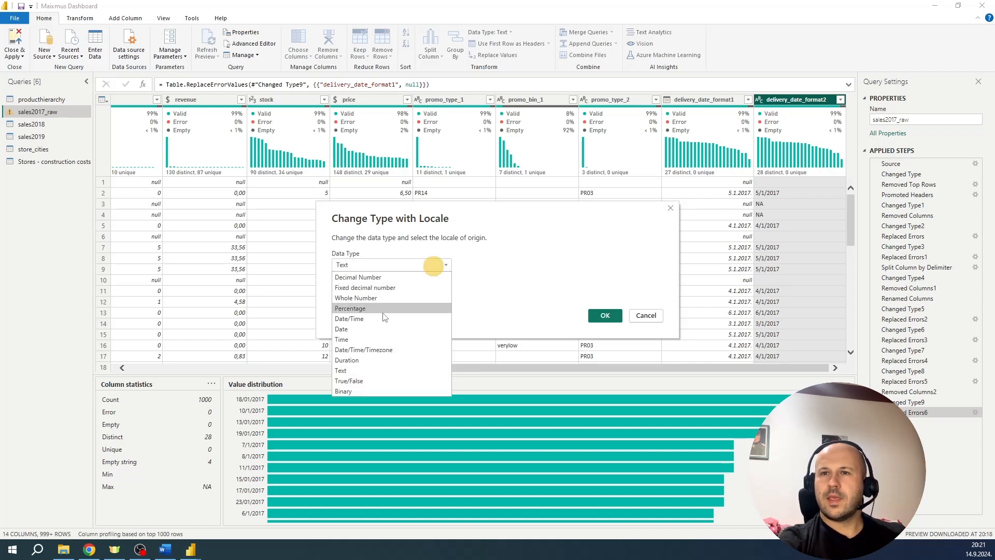
{"action": "left_click", "coordinate": [342, 329]}
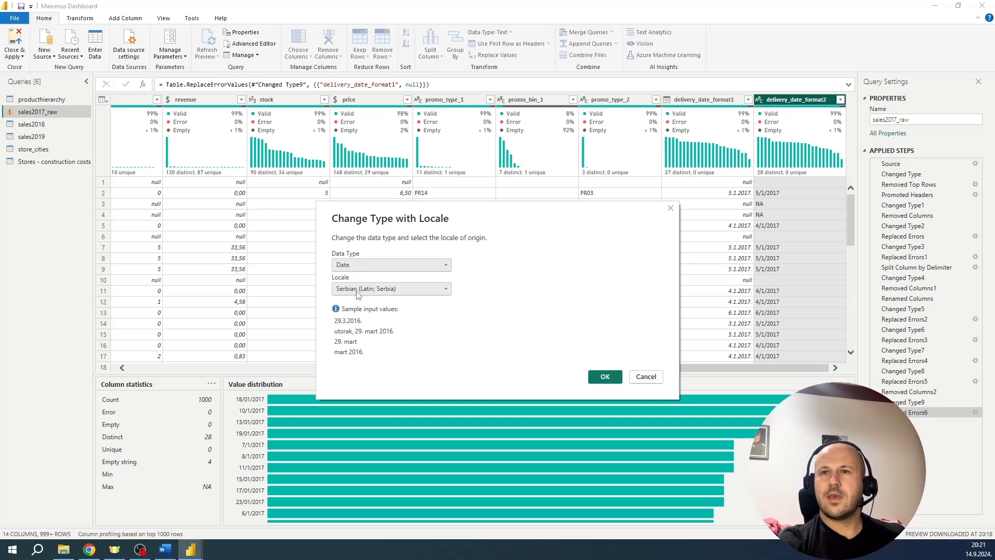
{"action": "left_click", "coordinate": [605, 377]}
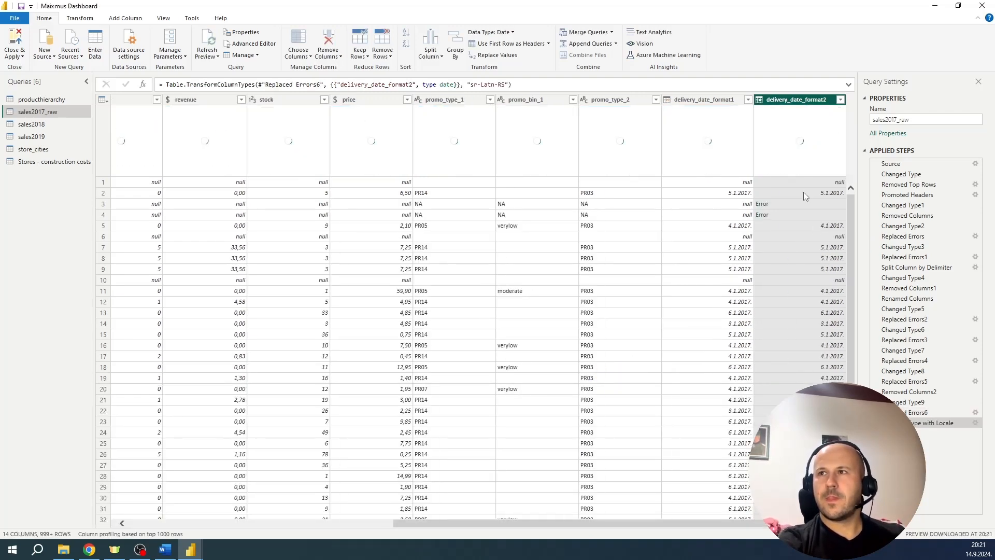
Check the remaining error share of delivery_date_format2 and inspect the error details in rows 3 and 4
{"action": "mouse_move", "coordinate": [783, 112]}
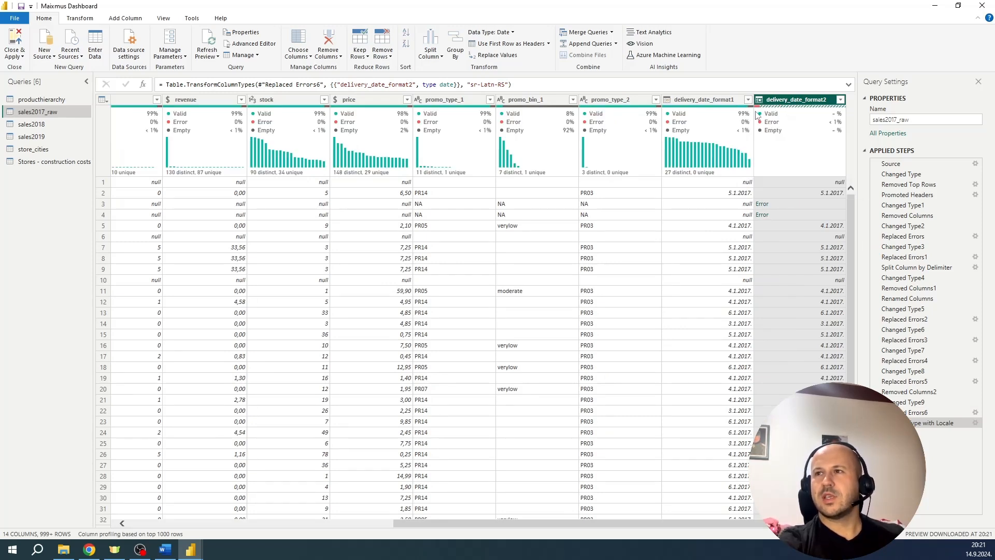
{"action": "mouse_move", "coordinate": [824, 123]}
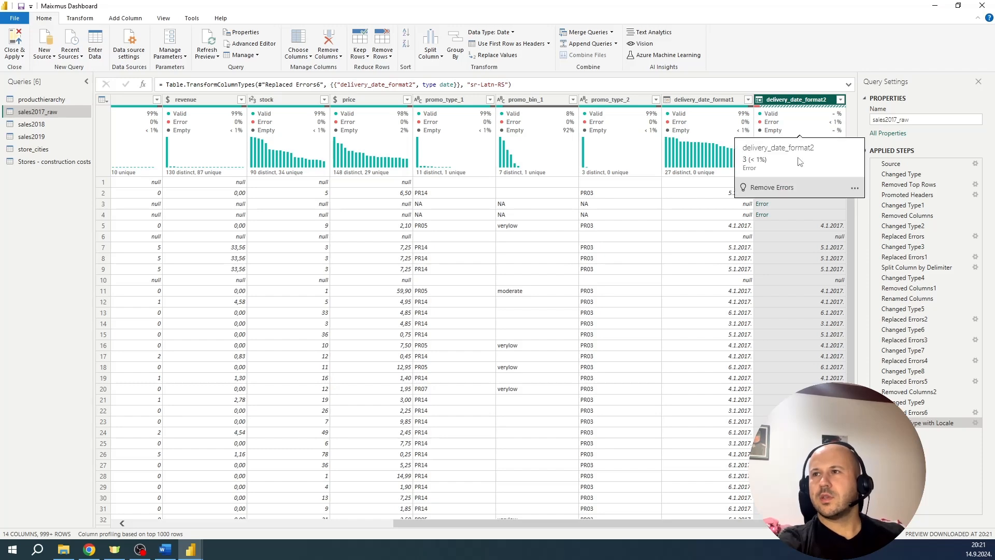
{"action": "left_click", "coordinate": [802, 204]}
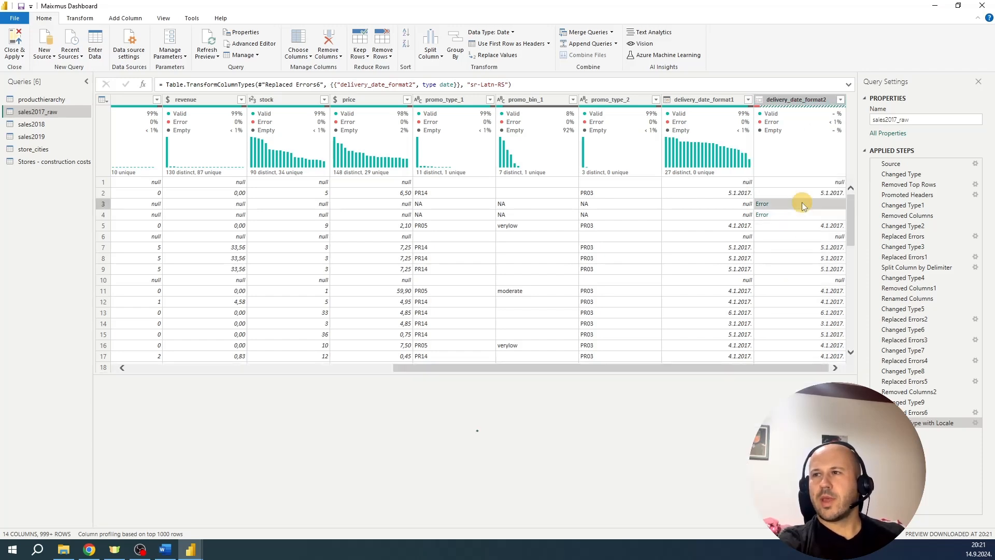
{"action": "left_click_drag", "start_coordinate": [847, 210], "coordinate": [850, 448]}
{"action": "left_click_drag", "start_coordinate": [848, 558], "coordinate": [842, 116]}
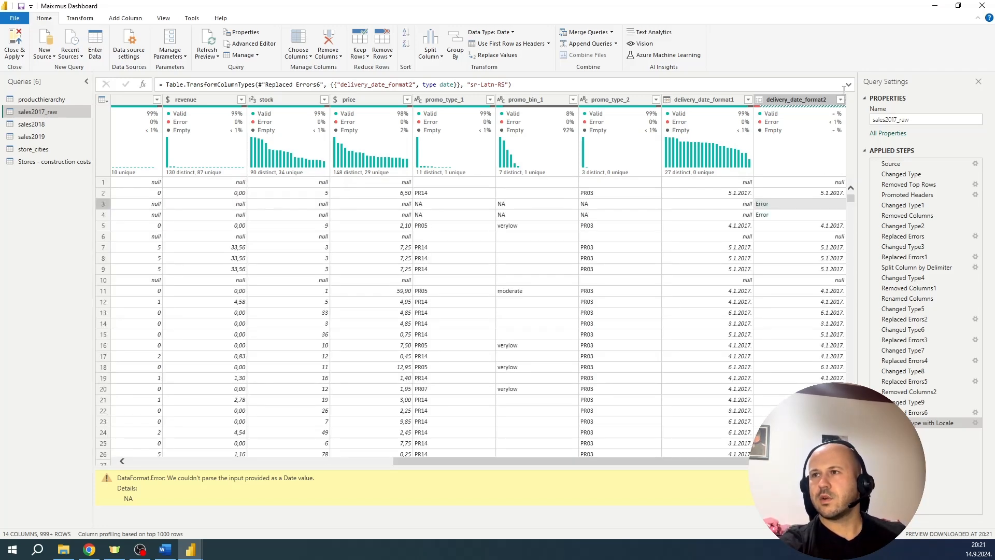
{"action": "left_click", "coordinate": [791, 214]}
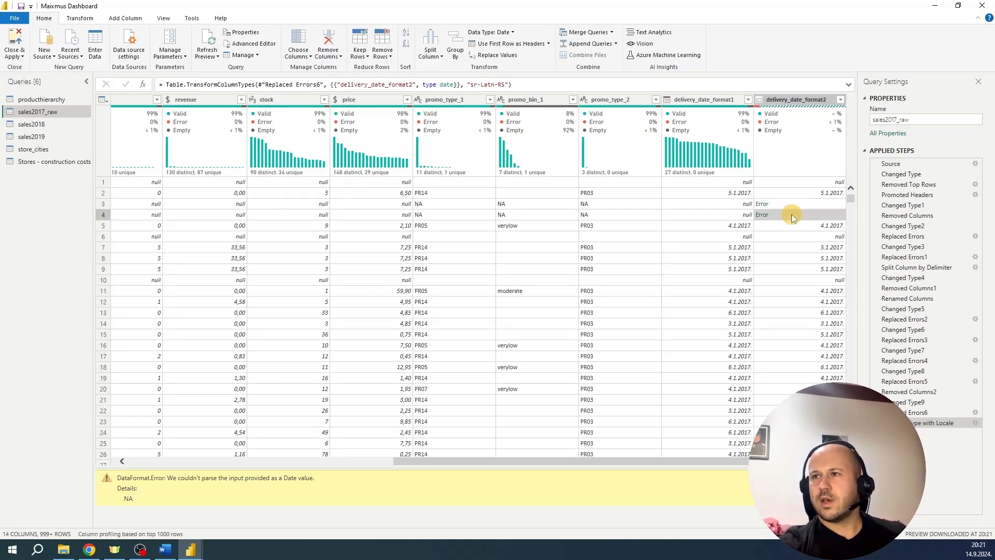
Replace the errors in the delivery_date_format2 column with null
{"action": "right_click", "coordinate": [770, 101]}
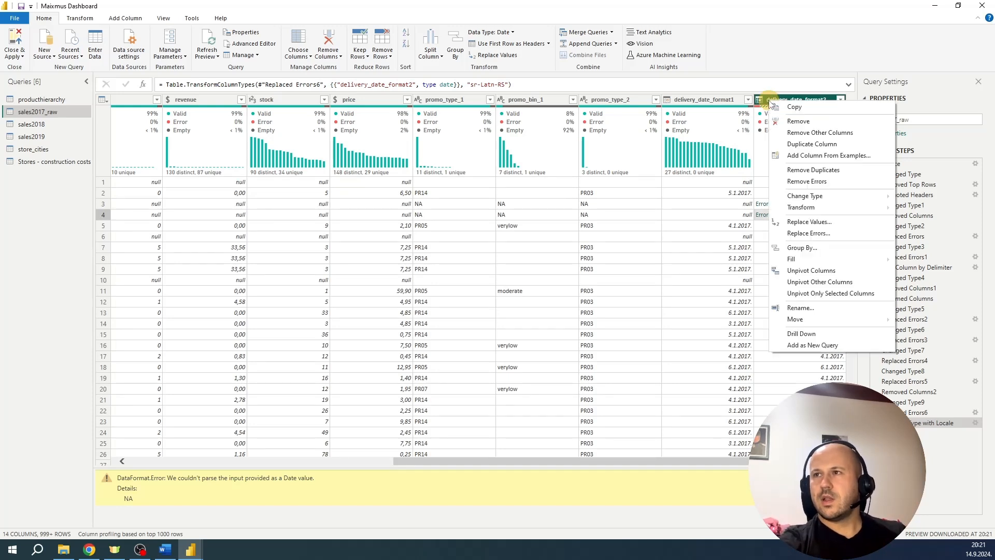
{"action": "left_click", "coordinate": [802, 234]}
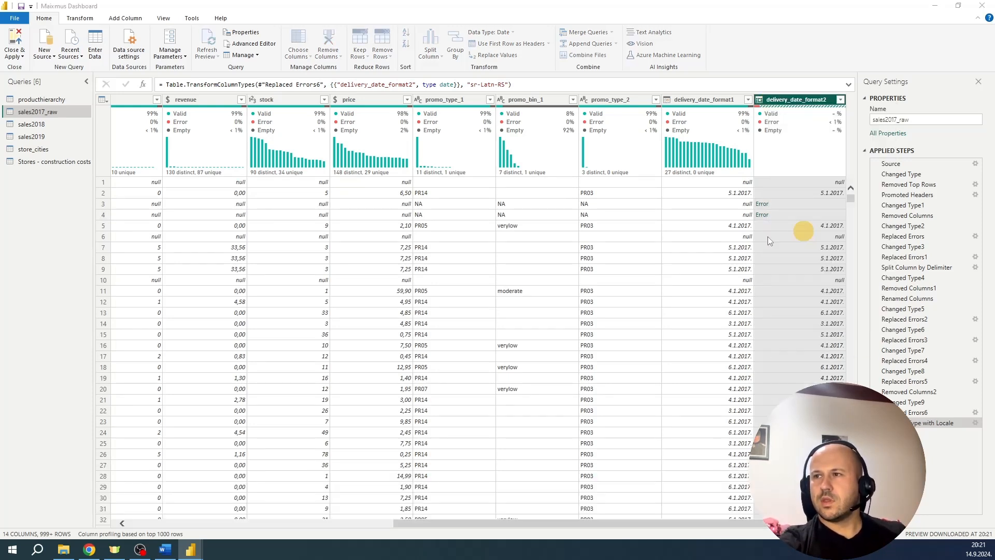
{"action": "type", "text": "null"}
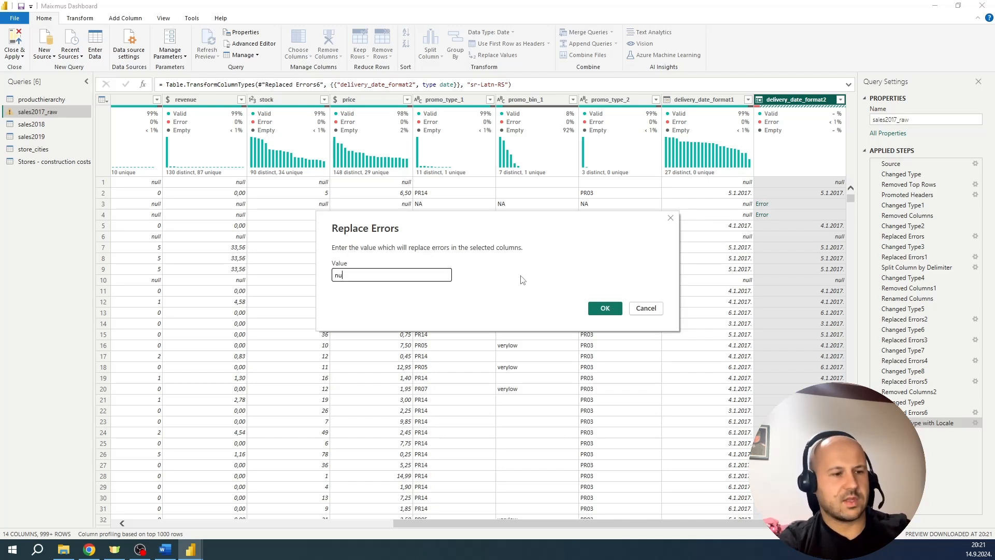
{"action": "left_click", "coordinate": [601, 308]}
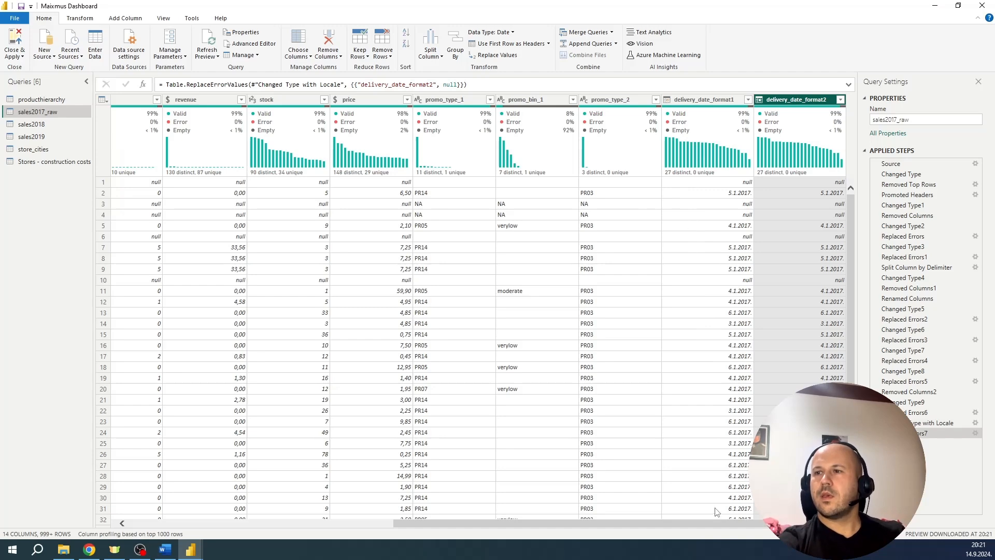
Inspect the row 3 value in the order_id (unique) column and apply the pending query changes while keeping the editor open
{"action": "left_click_drag", "start_coordinate": [717, 527], "coordinate": [414, 516]}
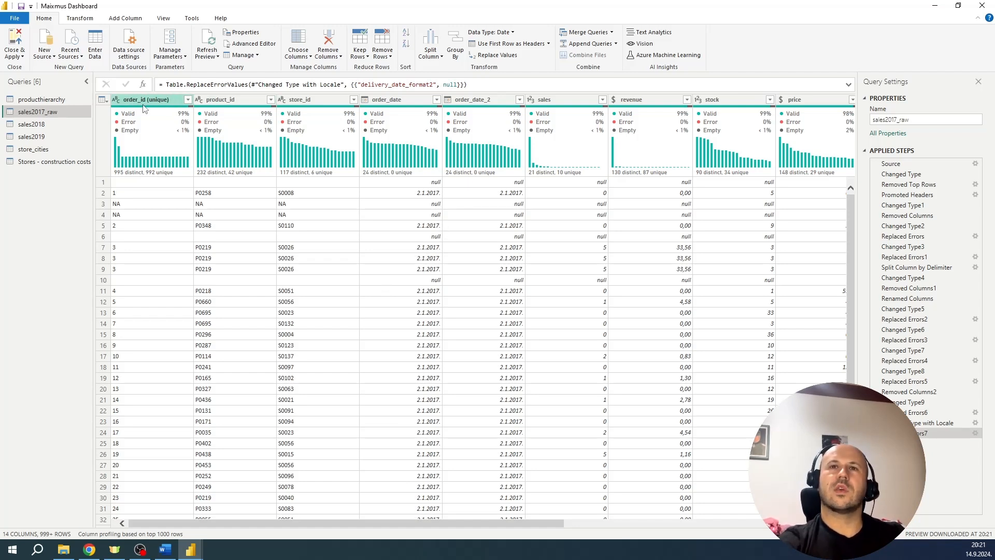
{"action": "mouse_move", "coordinate": [145, 109]}
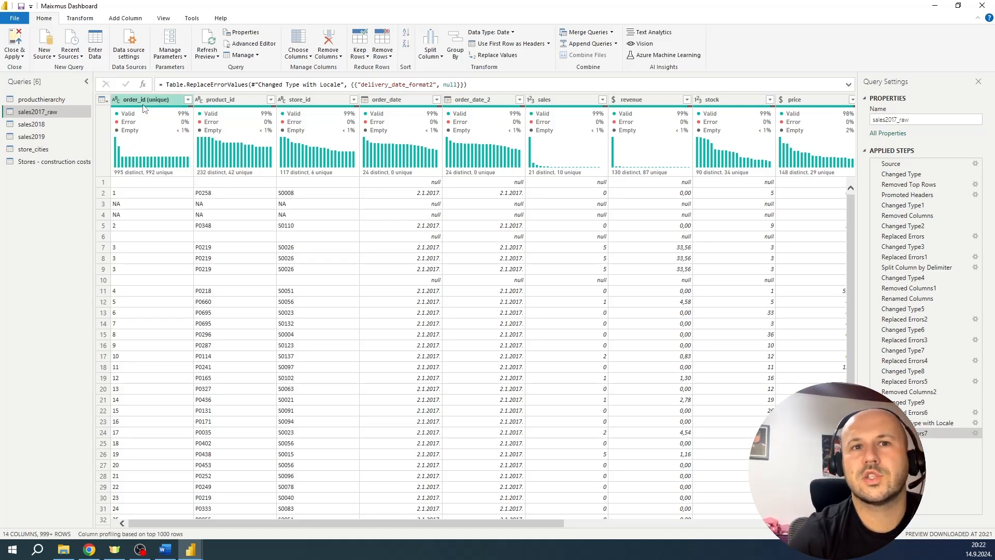
{"action": "left_click", "coordinate": [138, 205]}
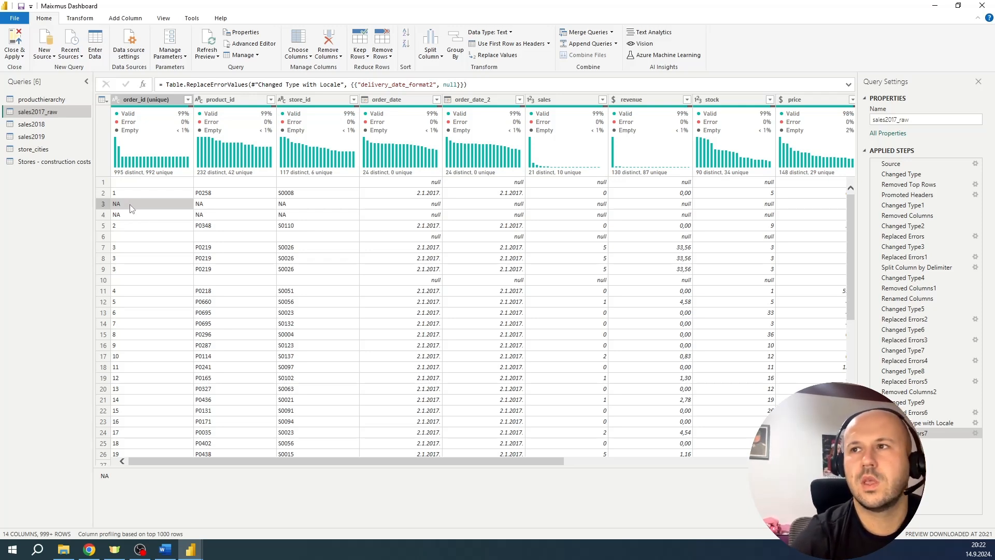
{"action": "left_click", "coordinate": [21, 55]}
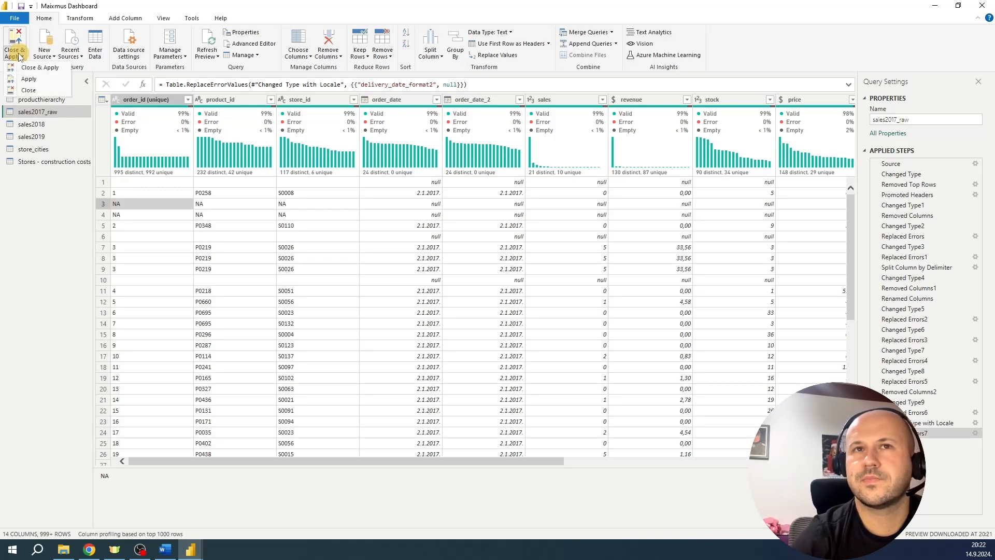
{"action": "left_click", "coordinate": [37, 79]}
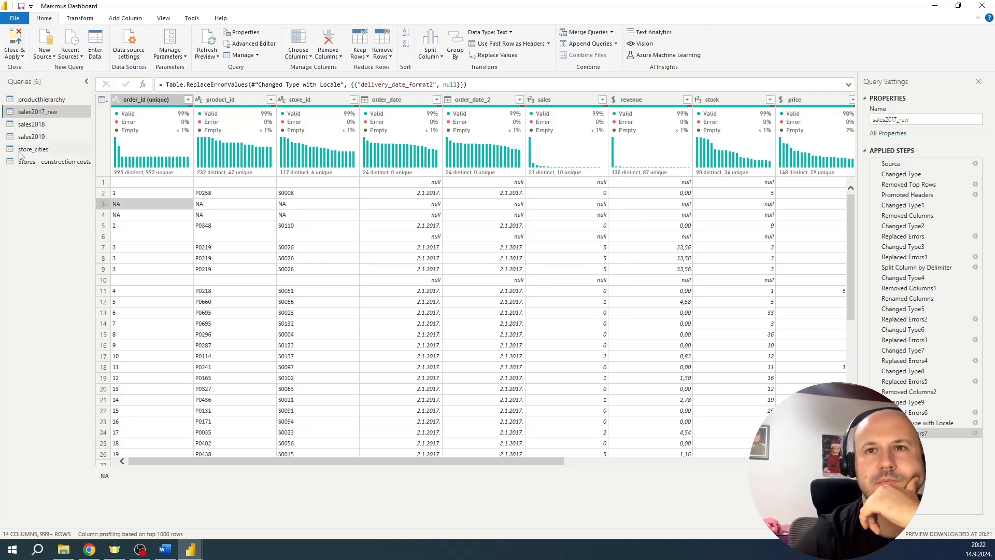
In the sales2018 query, change the price column's data type to Fixed decimal number as a new step
{"action": "left_click", "coordinate": [29, 124]}
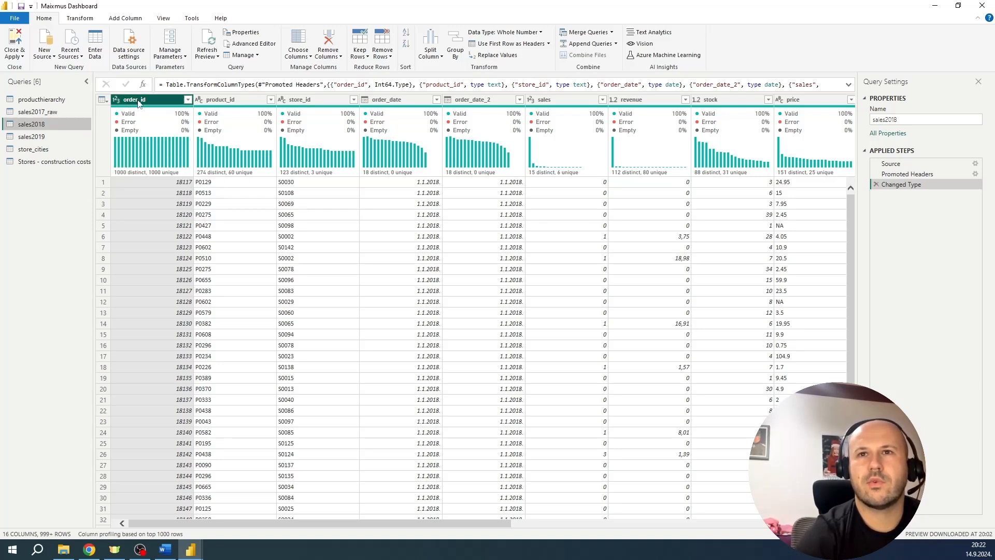
{"action": "left_click", "coordinate": [234, 100], "text": "ctrl"}
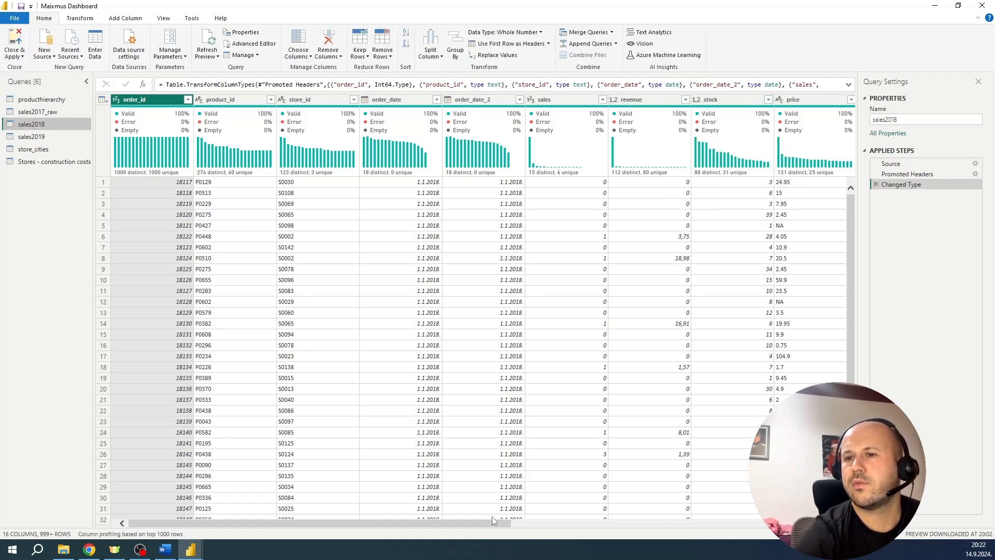
{"action": "left_click_drag", "start_coordinate": [493, 523], "coordinate": [573, 526]}
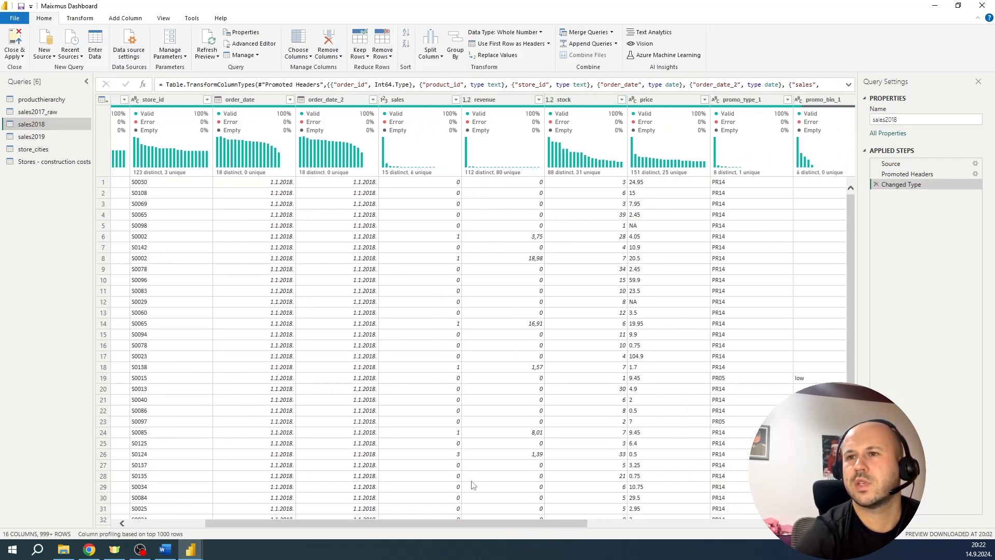
{"action": "left_click_drag", "start_coordinate": [496, 520], "coordinate": [558, 540]}
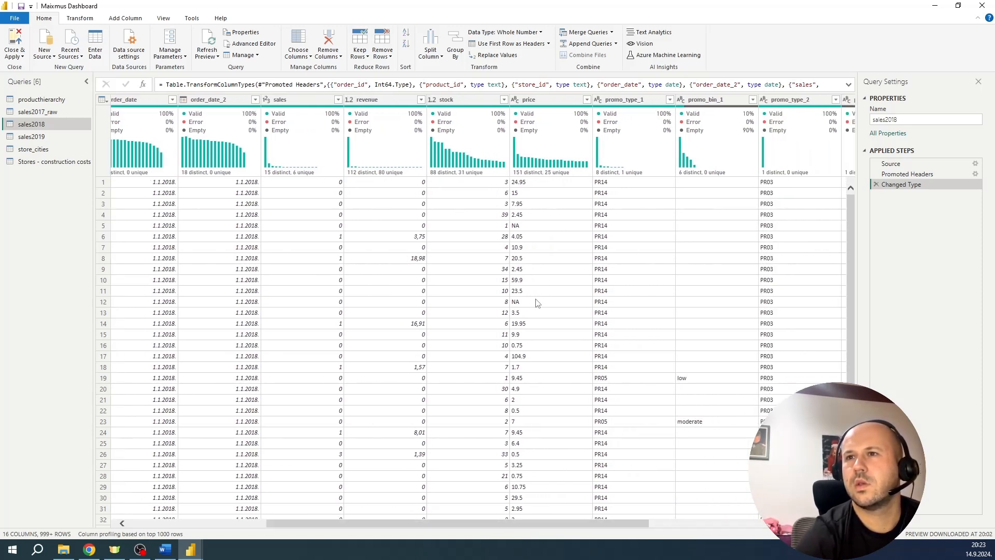
{"action": "left_click", "coordinate": [515, 100]}
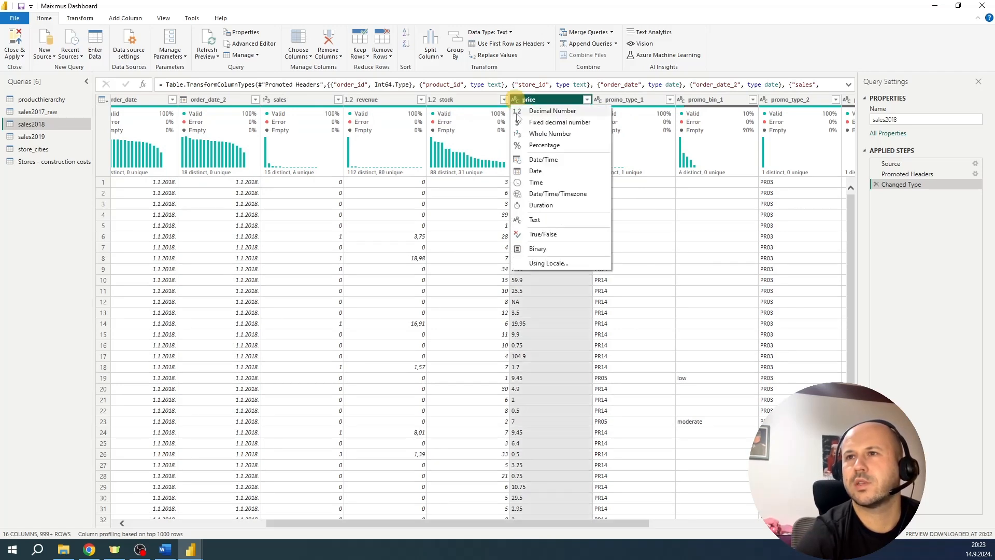
{"action": "left_click", "coordinate": [529, 124]}
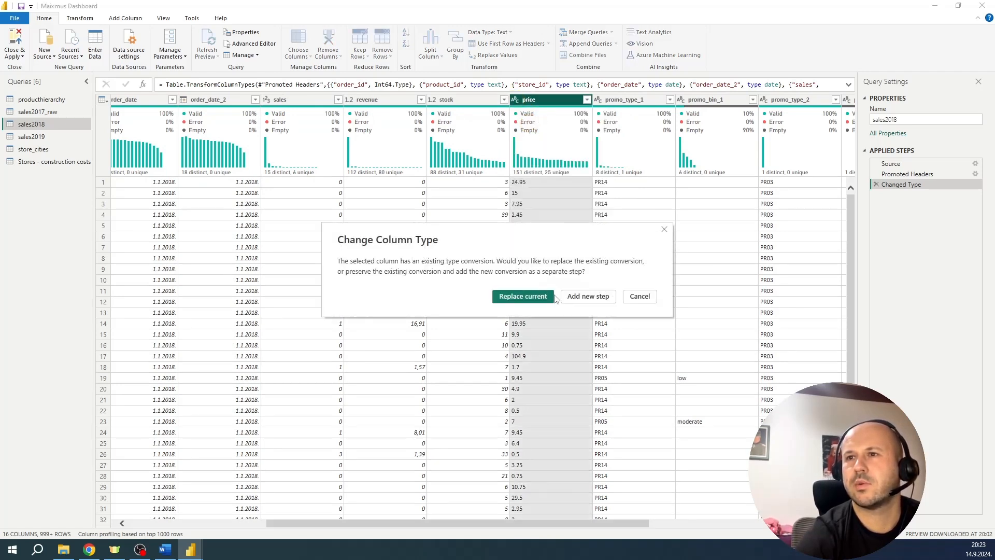
{"action": "left_click", "coordinate": [592, 296]}
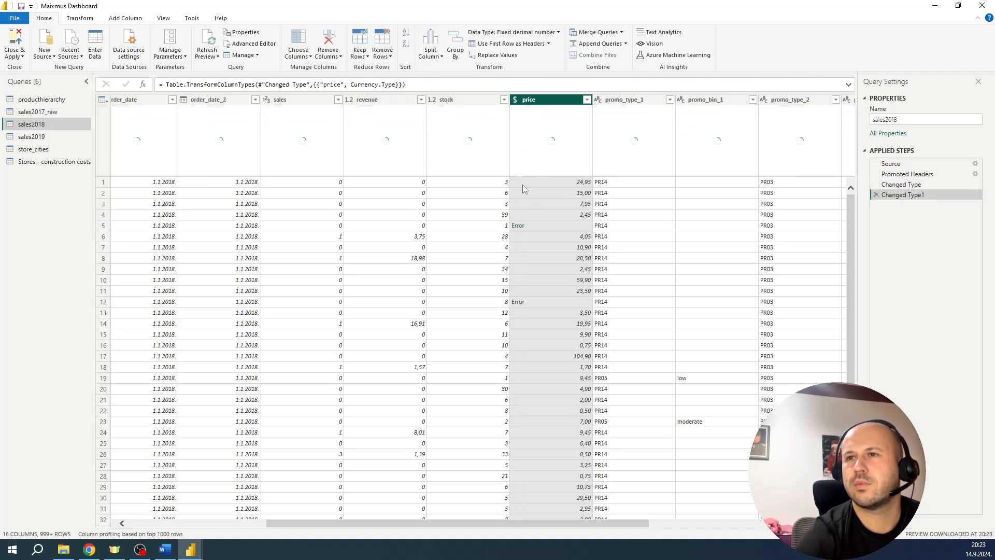
Inspect the row 5 error in the price column of sales2018, and replace the column's errors with null
{"action": "left_click", "coordinate": [549, 225]}
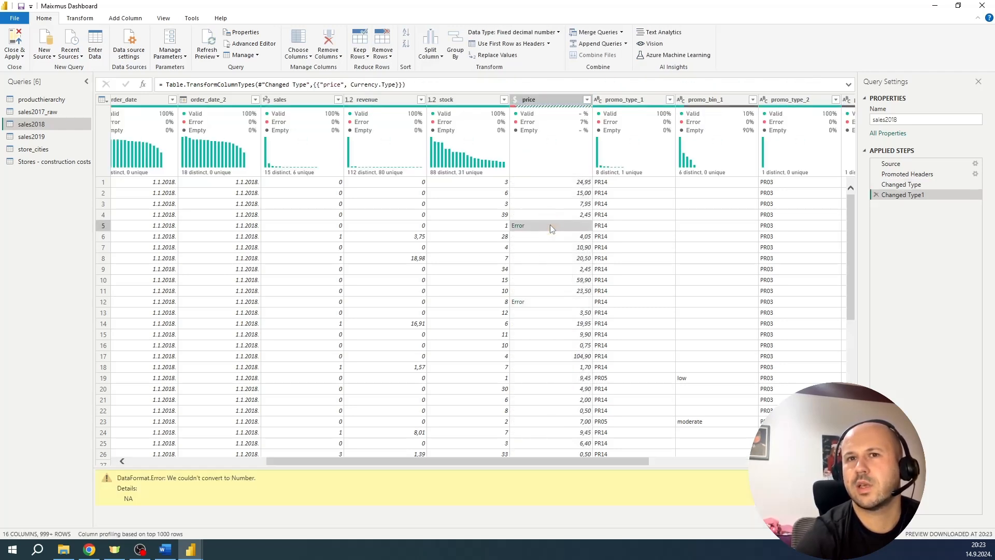
{"action": "right_click", "coordinate": [521, 100]}
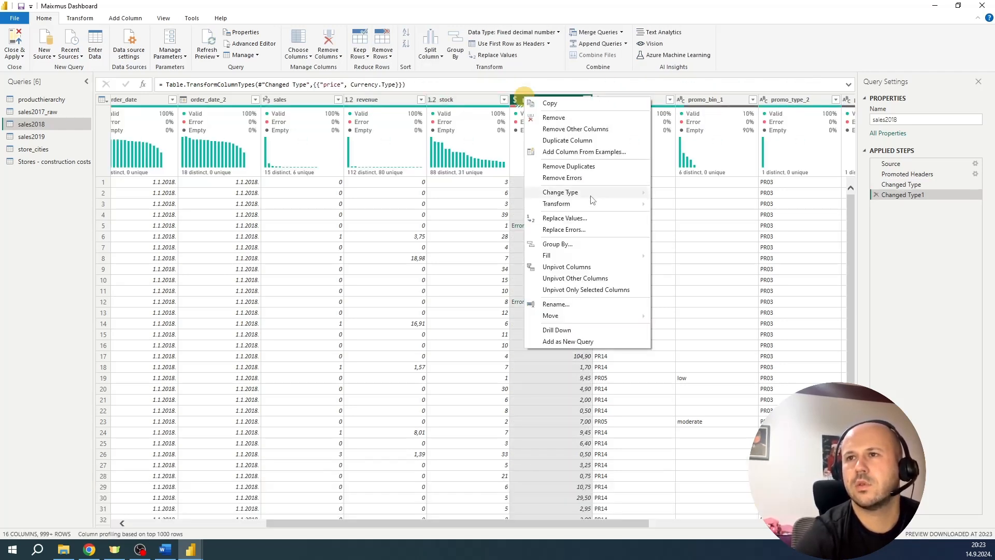
{"action": "left_click", "coordinate": [579, 233]}
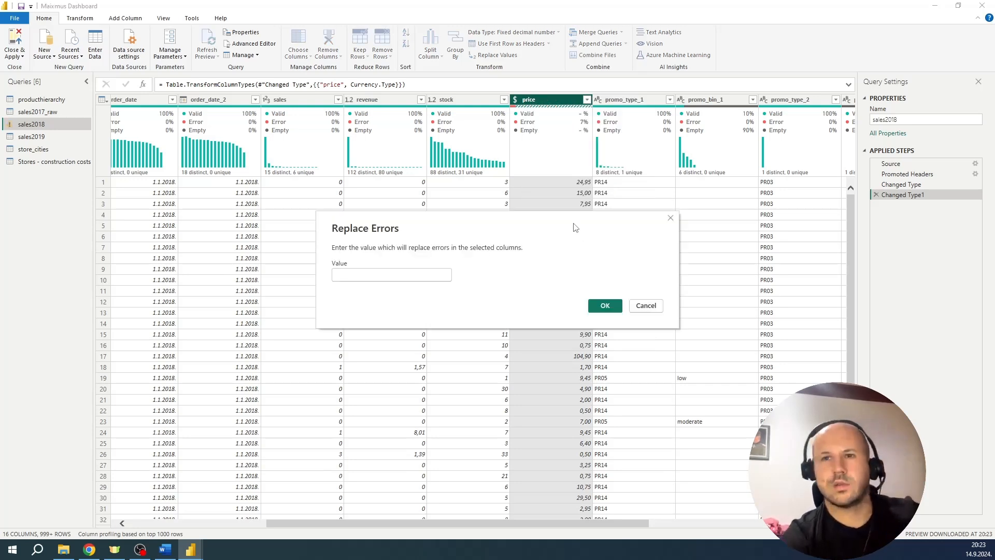
{"action": "type", "text": "null"}
{"action": "left_click", "coordinate": [603, 308]}
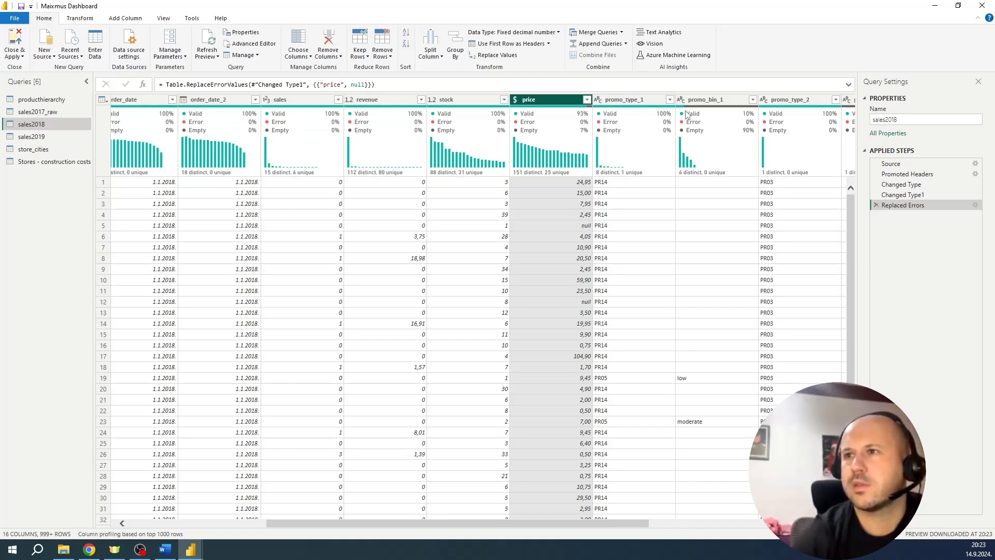
Check the column statistics of promo_bin_2 and remove that column from sales2018
{"action": "left_click_drag", "start_coordinate": [589, 526], "coordinate": [693, 522]}
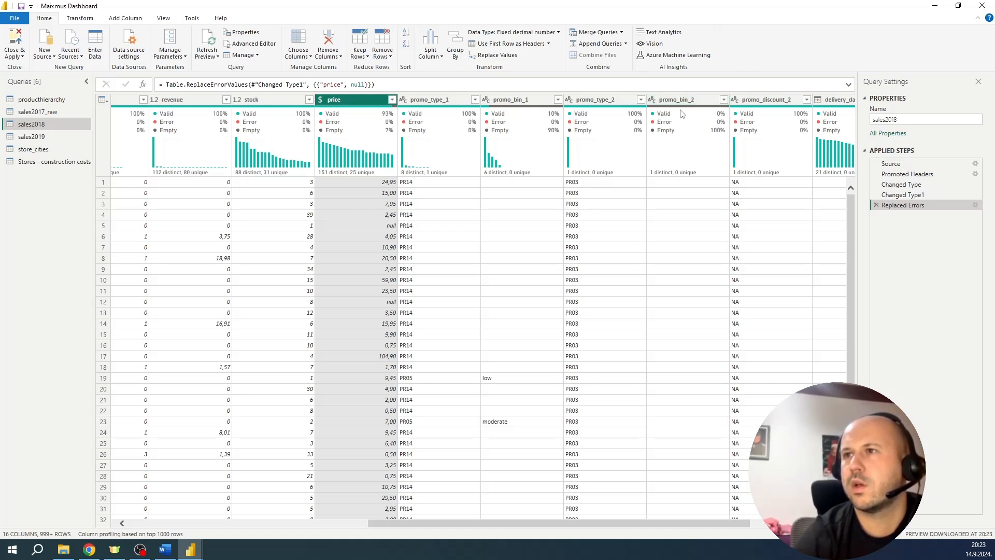
{"action": "left_click", "coordinate": [687, 98]}
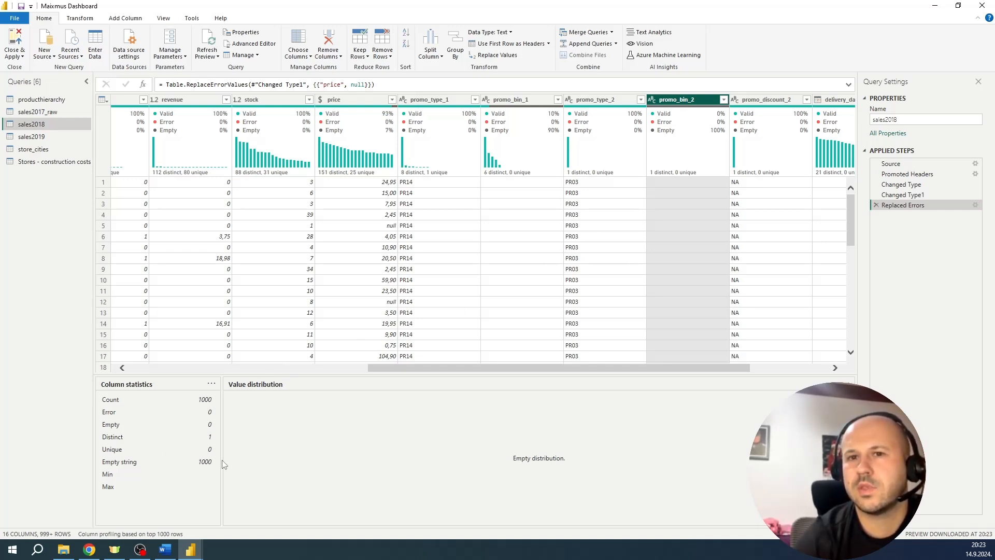
{"action": "right_click", "coordinate": [692, 99]}
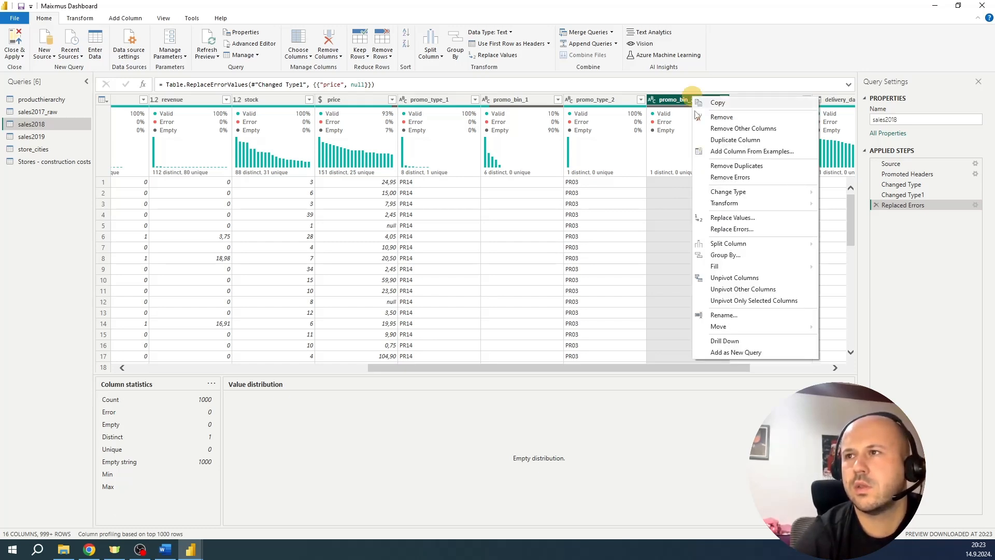
{"action": "left_click", "coordinate": [720, 117]}
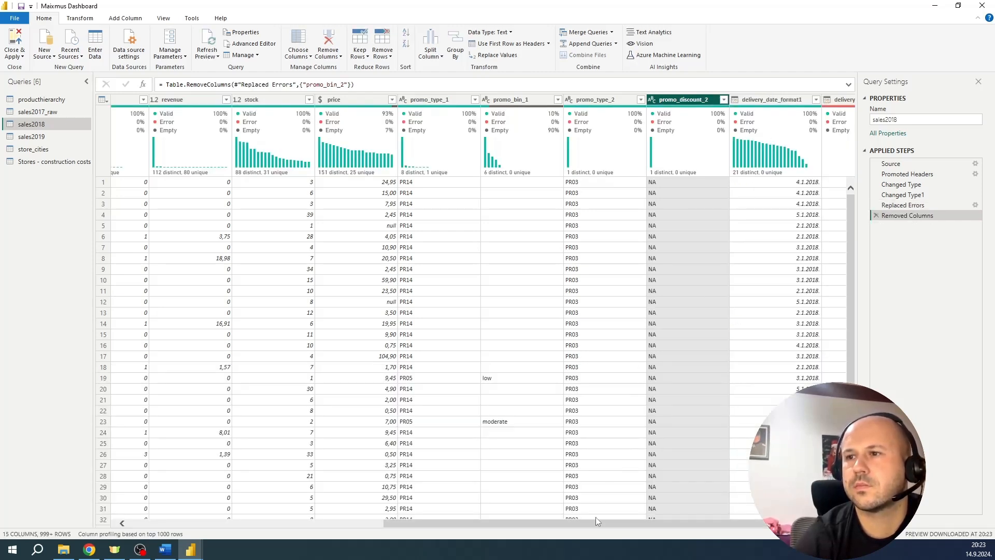
Try to convert delivery_date_format2 to the Date type using the Serbian (Latin, Serbia) locale
{"action": "left_click_drag", "start_coordinate": [601, 523], "coordinate": [666, 529]}
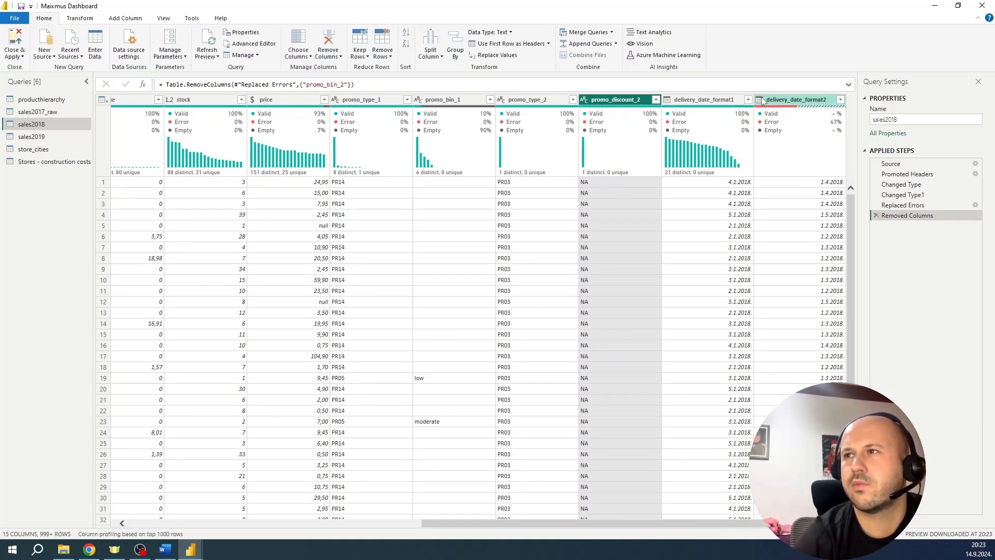
{"action": "left_click_drag", "start_coordinate": [850, 202], "coordinate": [850, 198]}
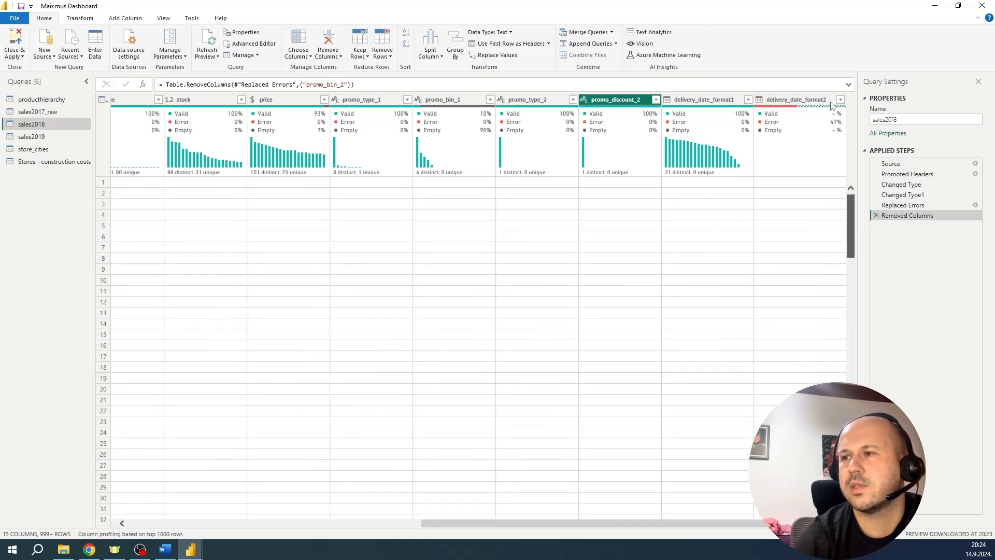
{"action": "left_click", "coordinate": [759, 100]}
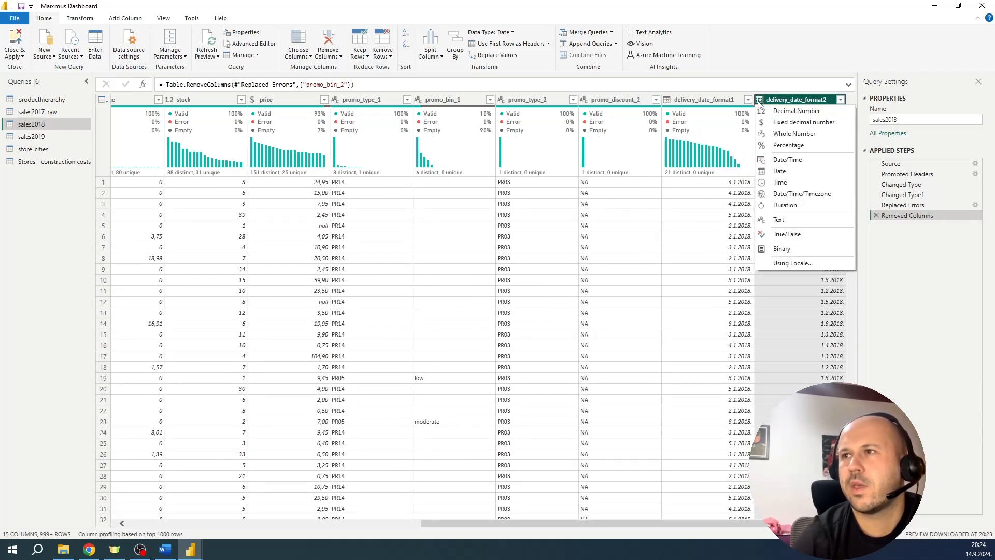
{"action": "left_click", "coordinate": [766, 262]}
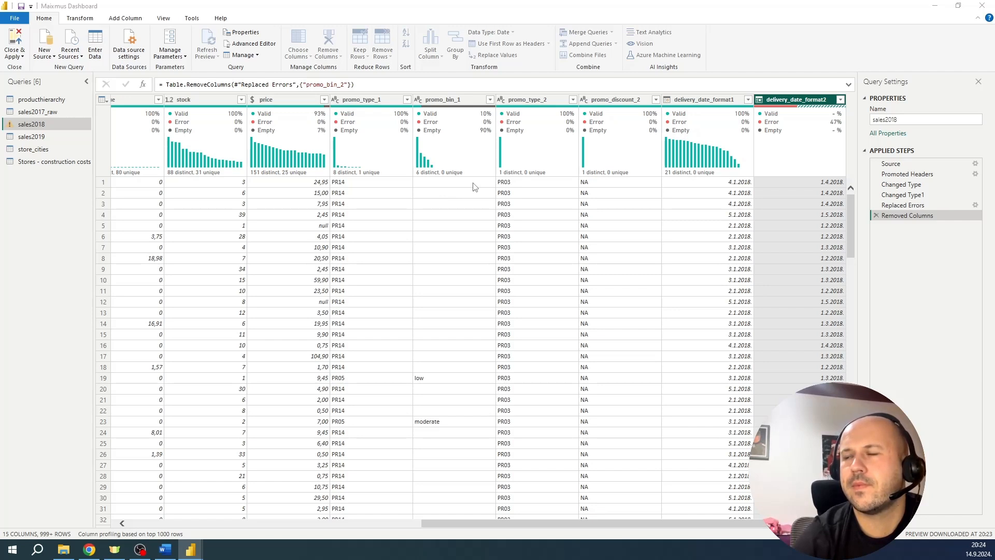
{"action": "left_click", "coordinate": [394, 264]}
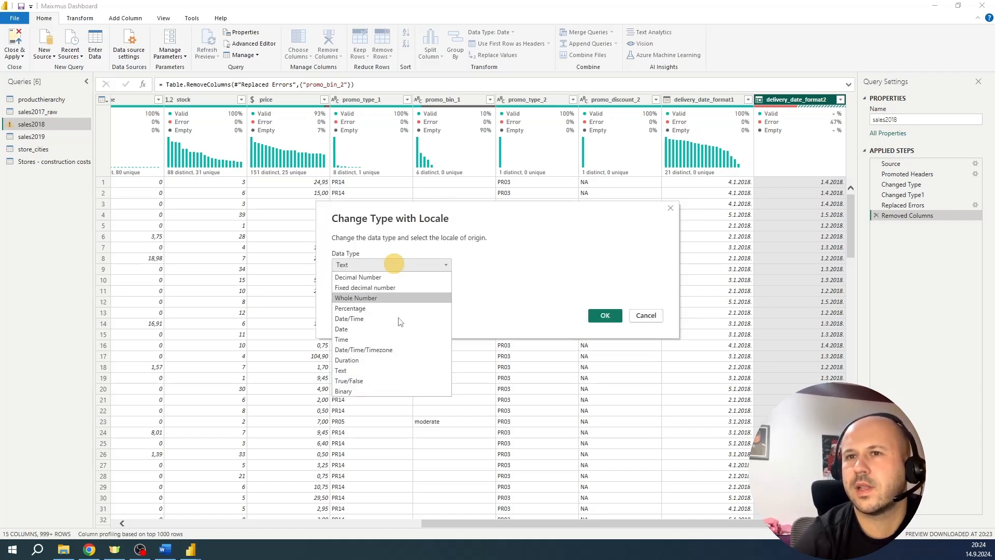
{"action": "left_click", "coordinate": [384, 329]}
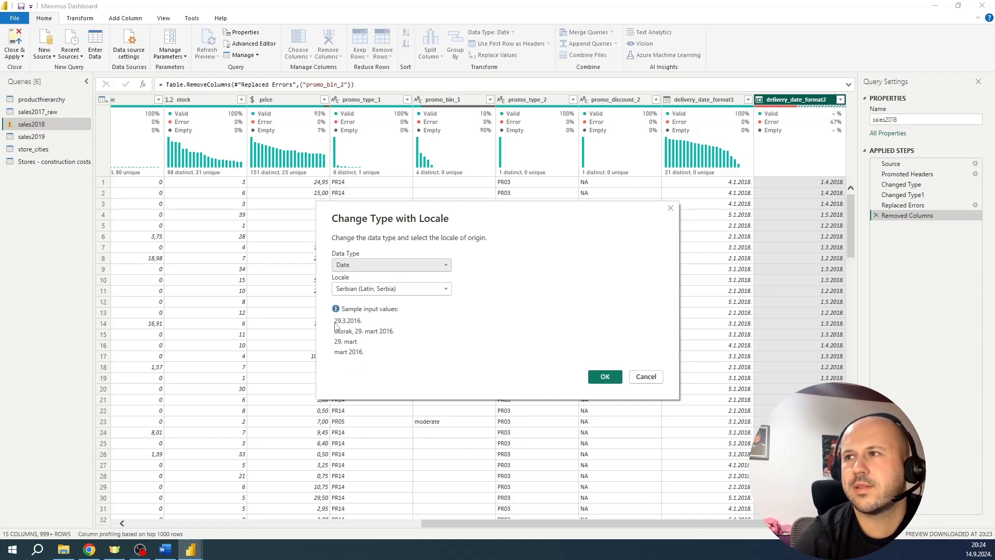
{"action": "left_click", "coordinate": [601, 380]}
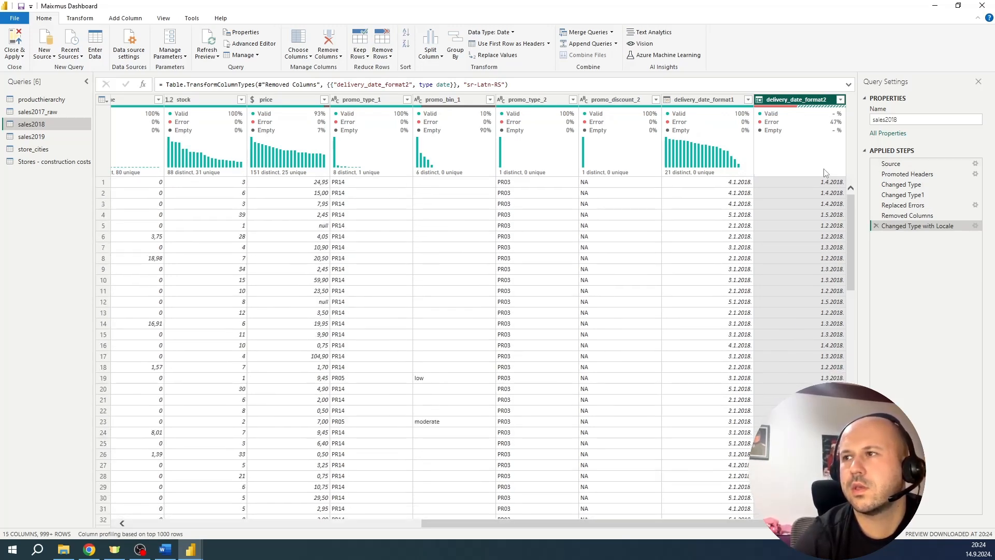
Look through the delivery_date_format2 values for remaining errors and inspect the error details in row 414
{"action": "scroll", "coordinate": [825, 275], "scroll_direction": "down", "scroll_amount": 20}
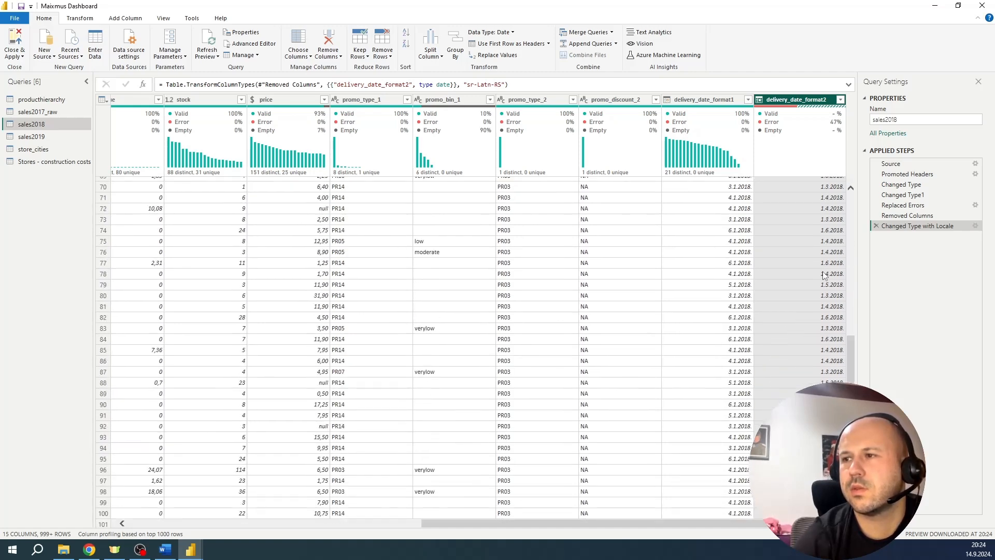
{"action": "scroll", "coordinate": [824, 275], "scroll_direction": "down", "scroll_amount": 20}
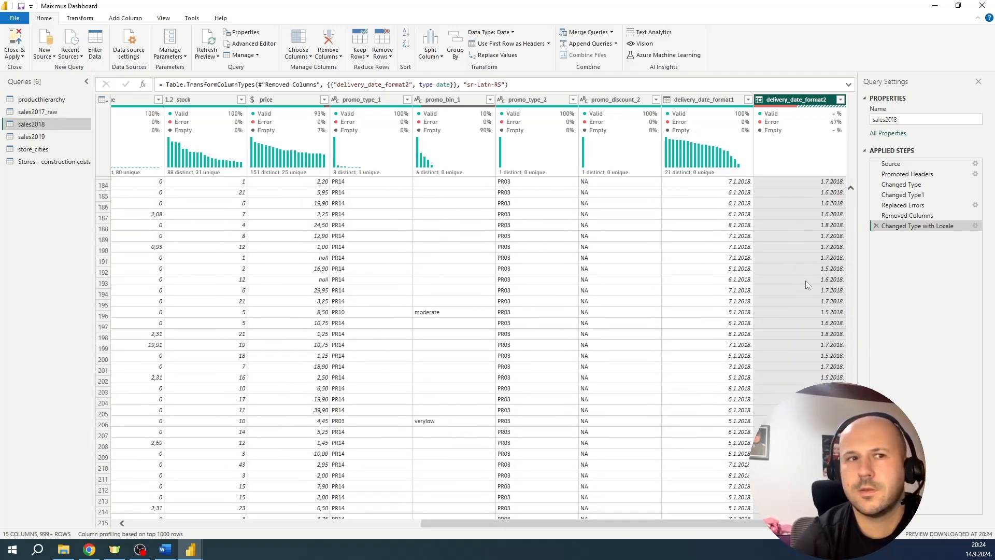
{"action": "scroll", "coordinate": [805, 282], "scroll_direction": "down", "scroll_amount": 9}
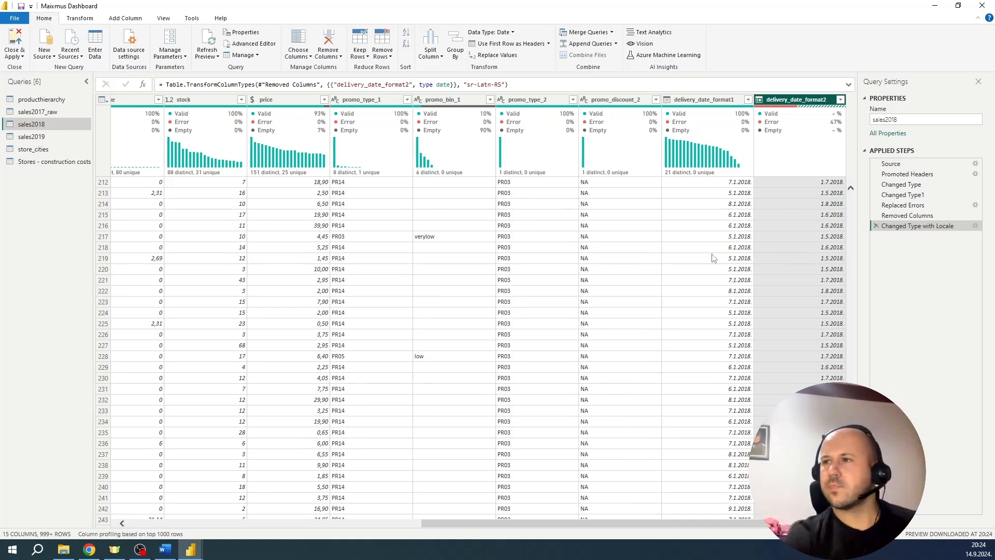
{"action": "scroll", "coordinate": [797, 273], "scroll_direction": "down", "scroll_amount": 20}
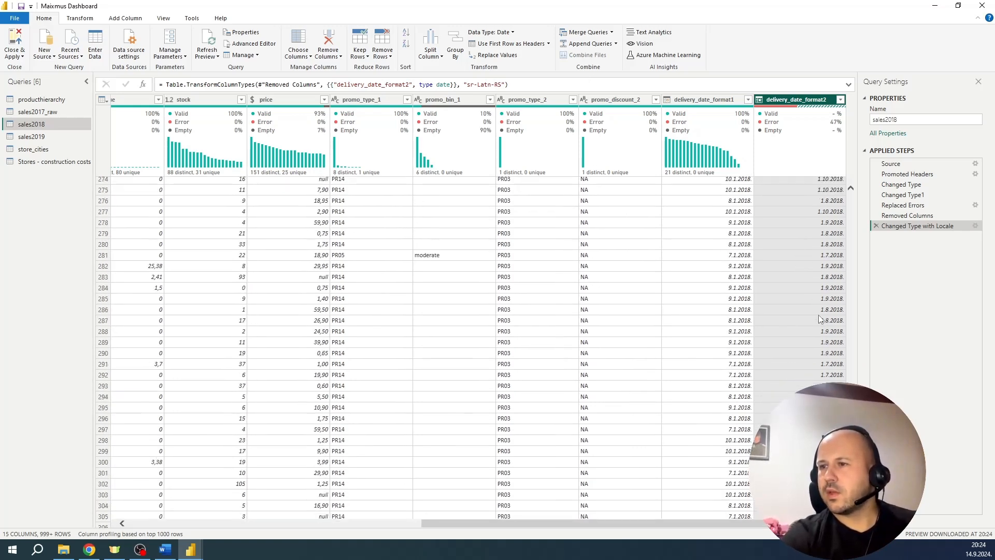
{"action": "scroll", "coordinate": [808, 321], "scroll_direction": "down", "scroll_amount": 20}
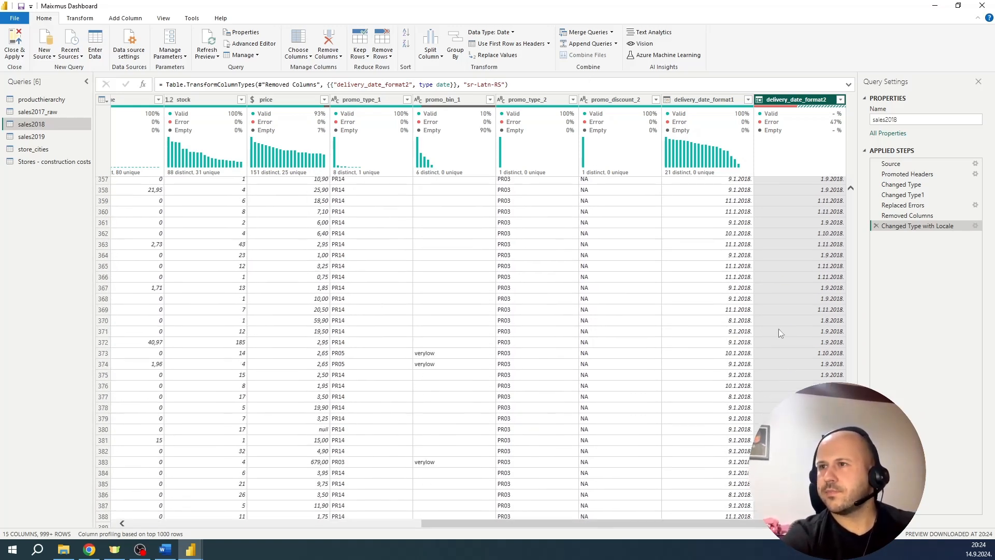
{"action": "scroll", "coordinate": [778, 331], "scroll_direction": "down", "scroll_amount": 17}
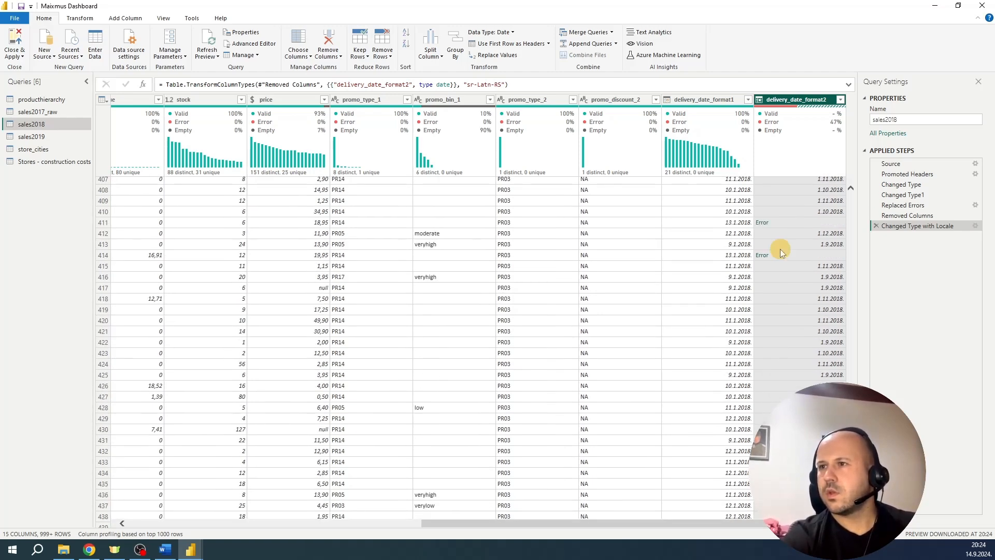
{"action": "left_click", "coordinate": [780, 250]}
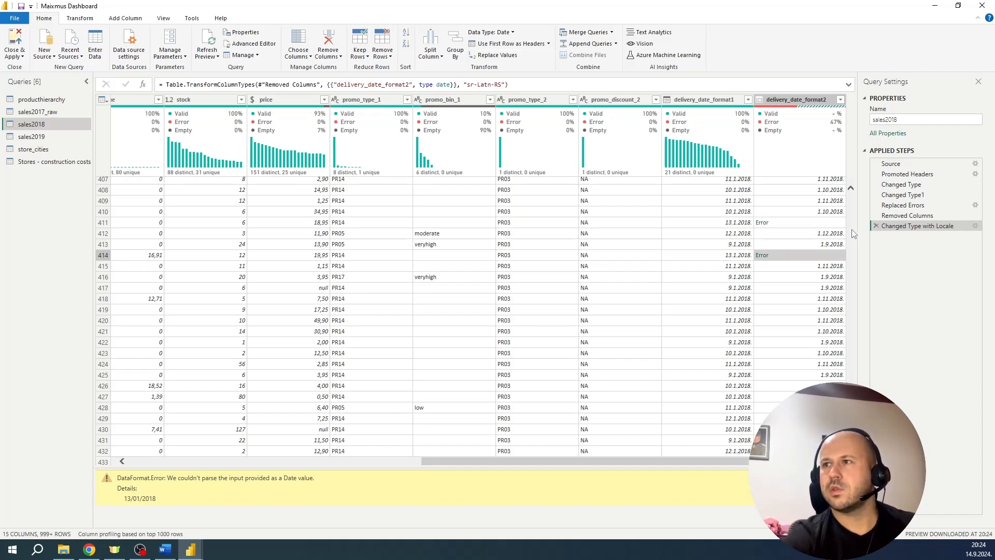
Delete the Changed Type with Locale step from the sales2018 query, leaving the locale conversion unapplied
{"action": "left_click", "coordinate": [876, 226]}
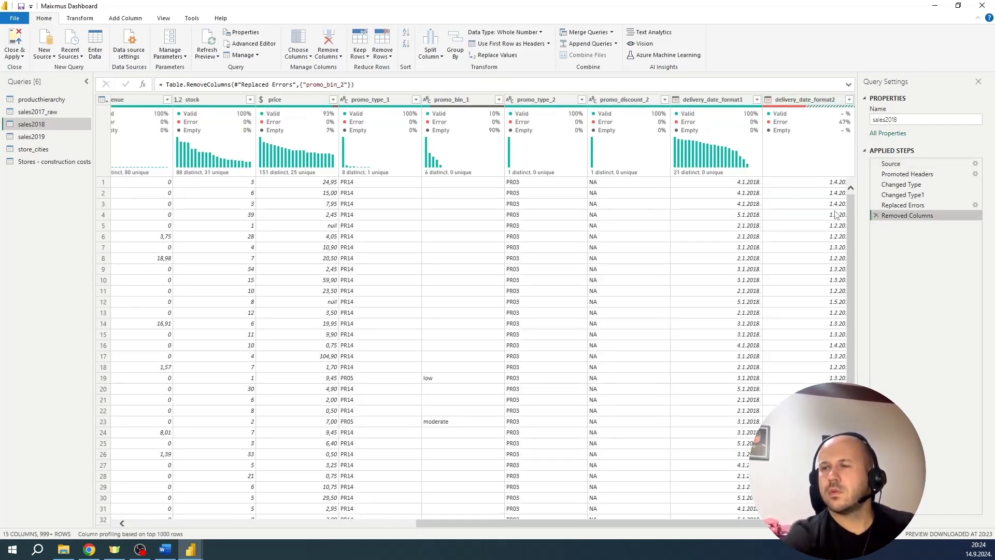
{"action": "left_click_drag", "start_coordinate": [853, 206], "coordinate": [837, 152]}
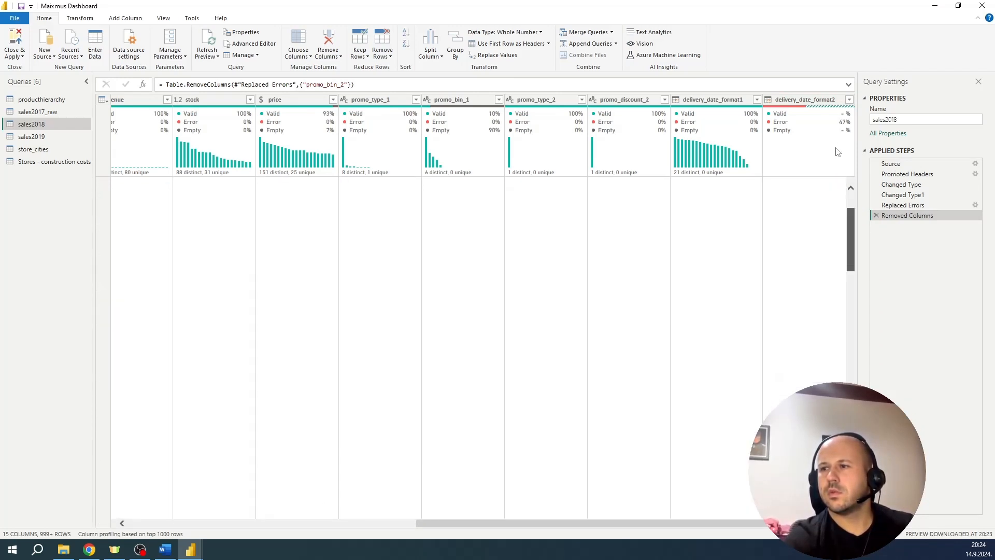
{"action": "left_click", "coordinate": [772, 100]}
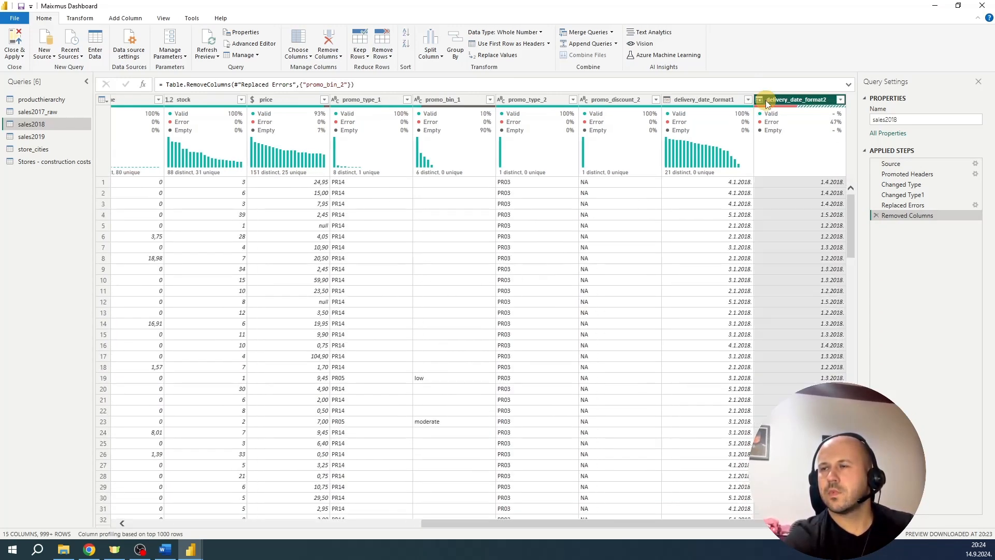
{"action": "left_click", "coordinate": [759, 99]}
{"action": "left_click", "coordinate": [783, 263]}
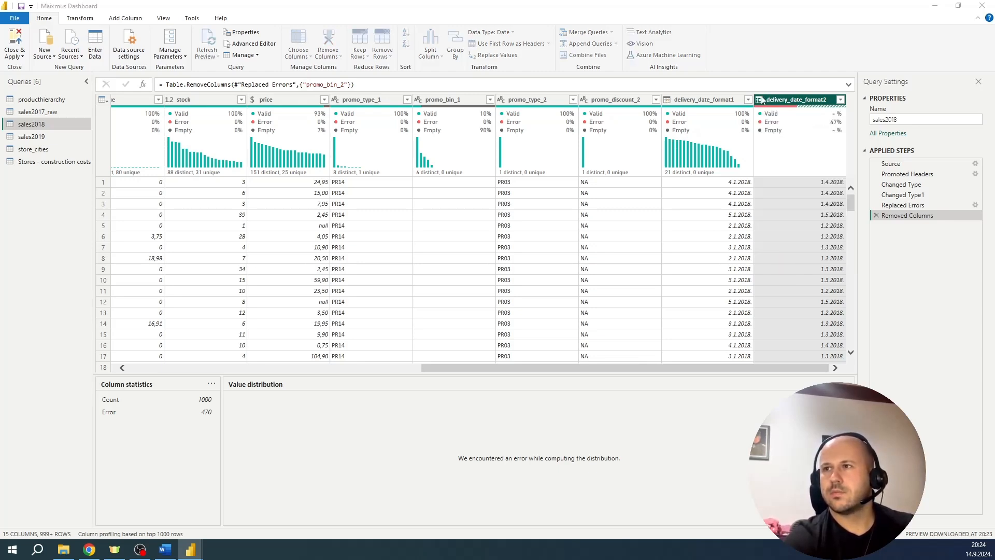
{"action": "left_click", "coordinate": [643, 316]}
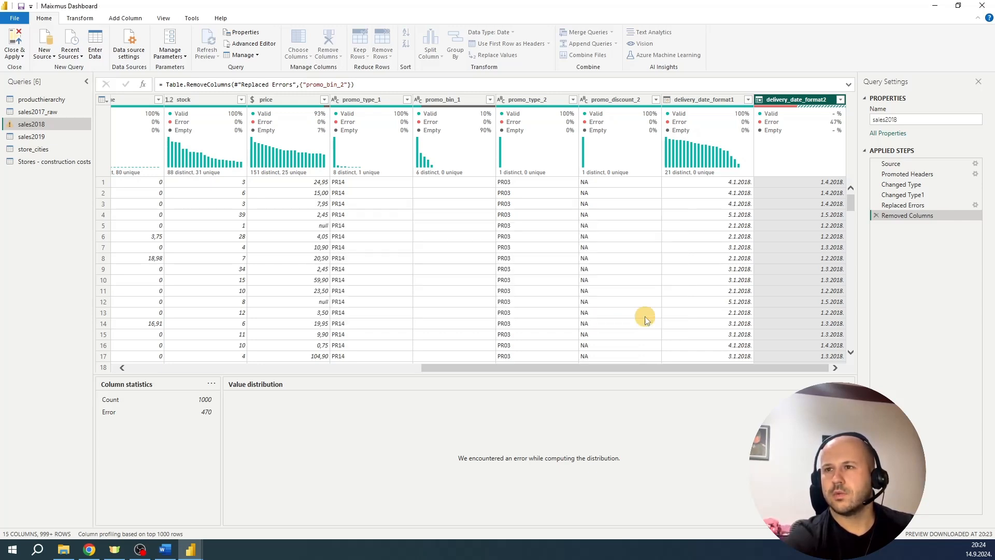
Change the data type of the delivery_date_format2 column to Text and check its error share
{"action": "left_click", "coordinate": [760, 101]}
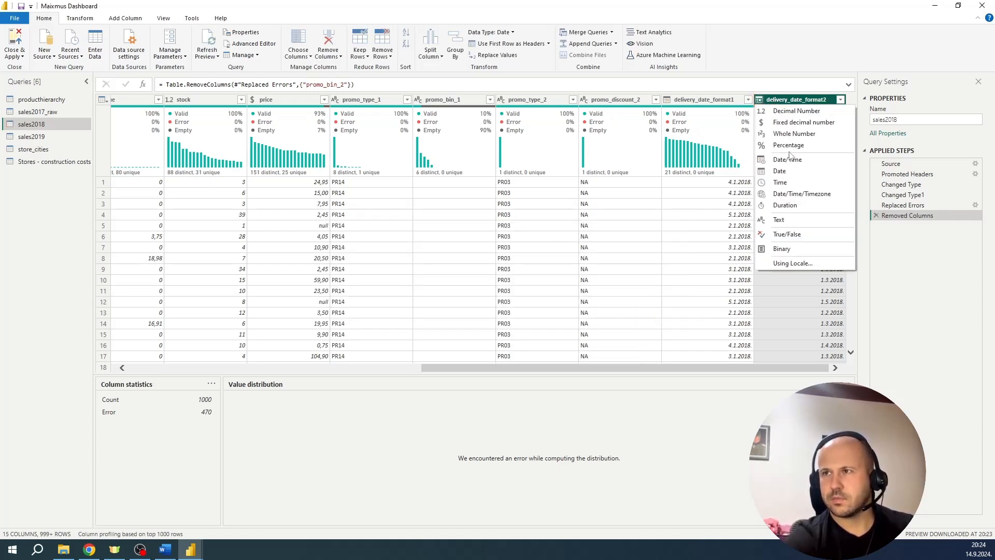
{"action": "left_click", "coordinate": [783, 219]}
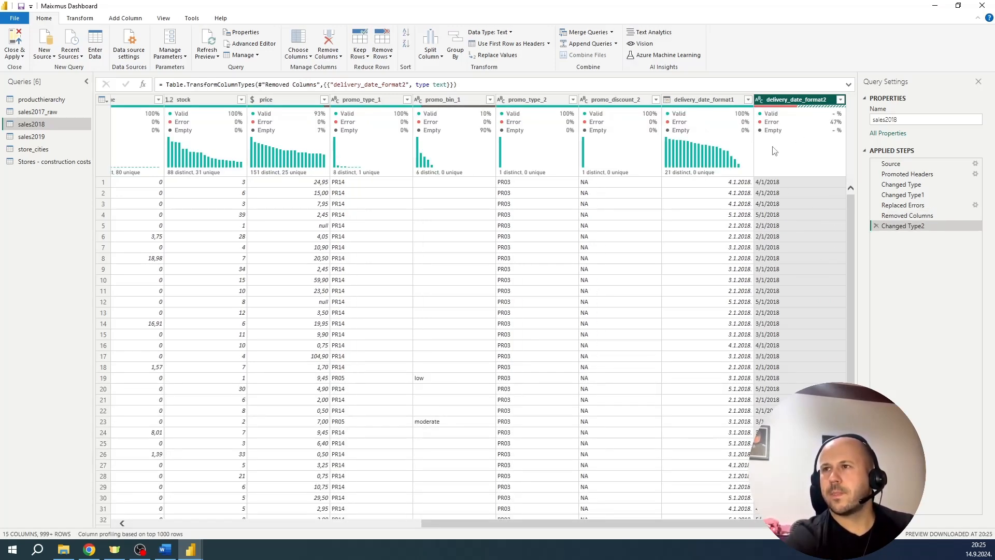
{"action": "mouse_move", "coordinate": [802, 128]}
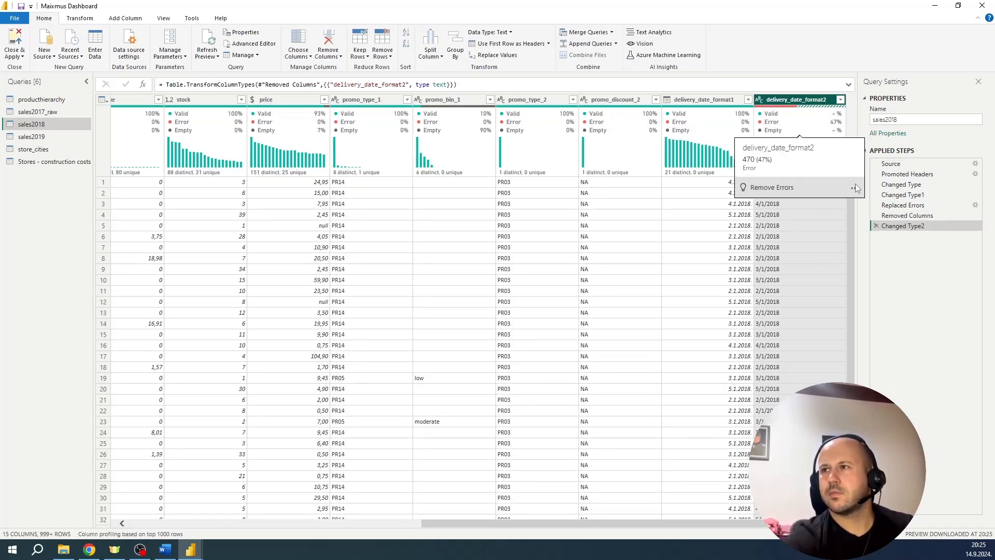
Try to convert delivery_date_format2 from Text to Date as a new step, and delete that added conversion step
{"action": "left_click", "coordinate": [759, 100]}
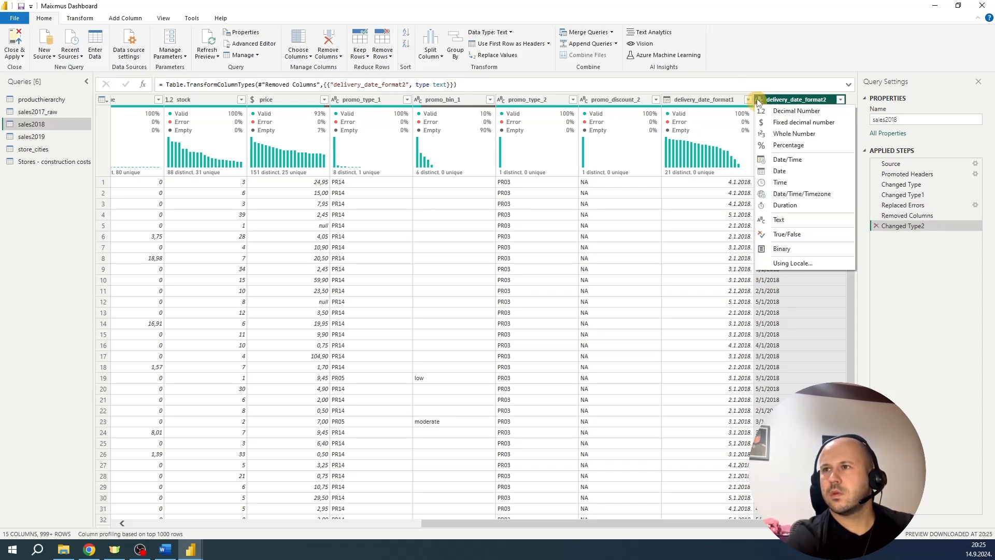
{"action": "left_click", "coordinate": [781, 172]}
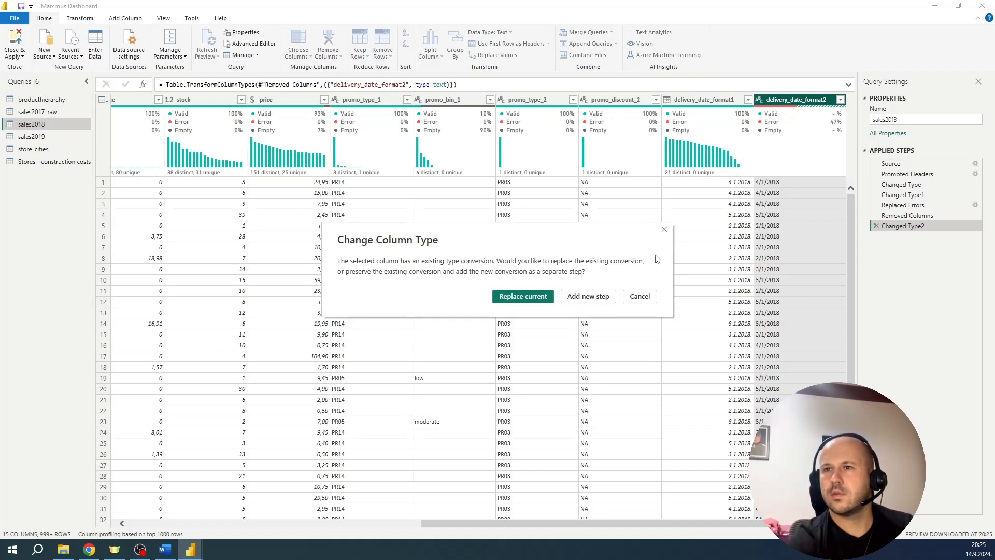
{"action": "left_click", "coordinate": [578, 296]}
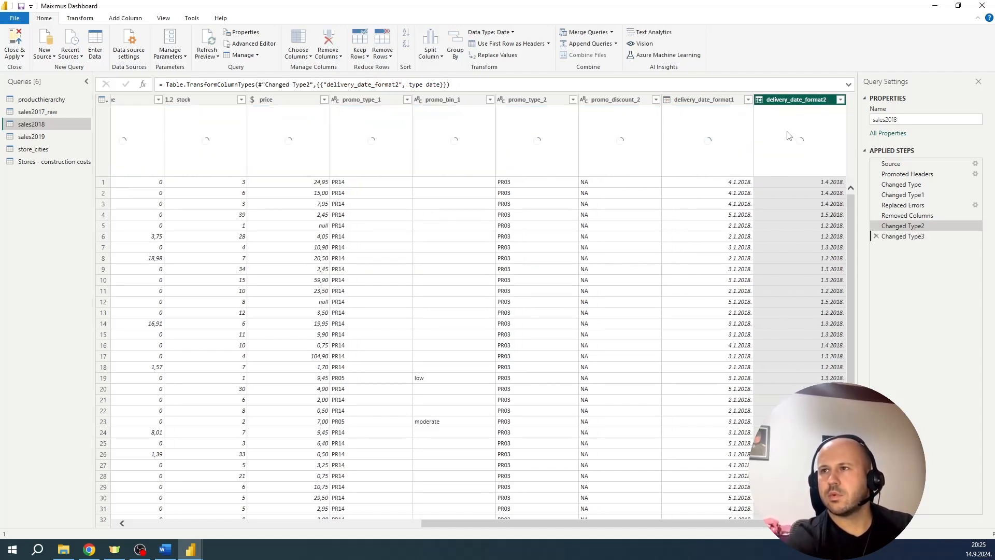
{"action": "left_click", "coordinate": [875, 236]}
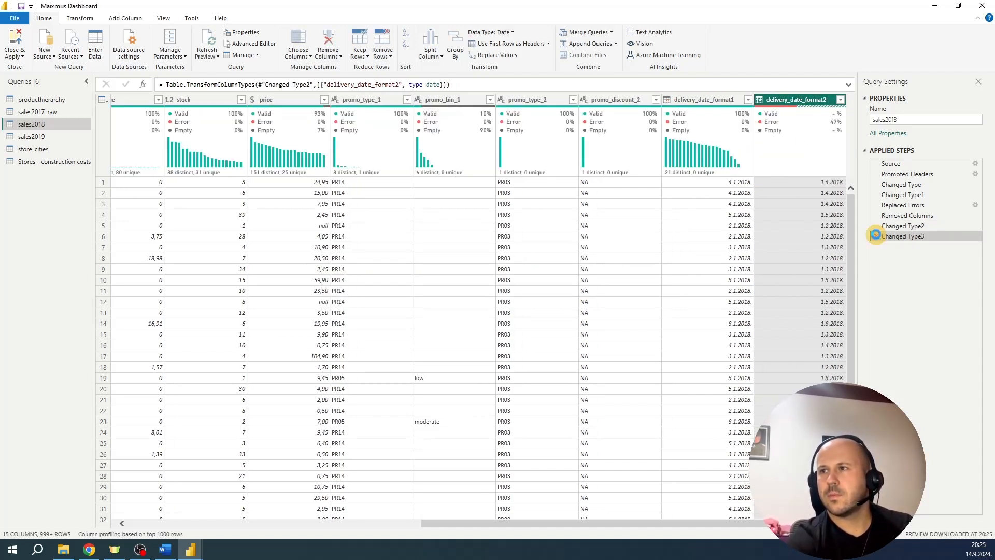
Try to convert delivery_date_format2 to the Date type using the Serbian (Latin, Serbia) locale
{"action": "left_click", "coordinate": [760, 100]}
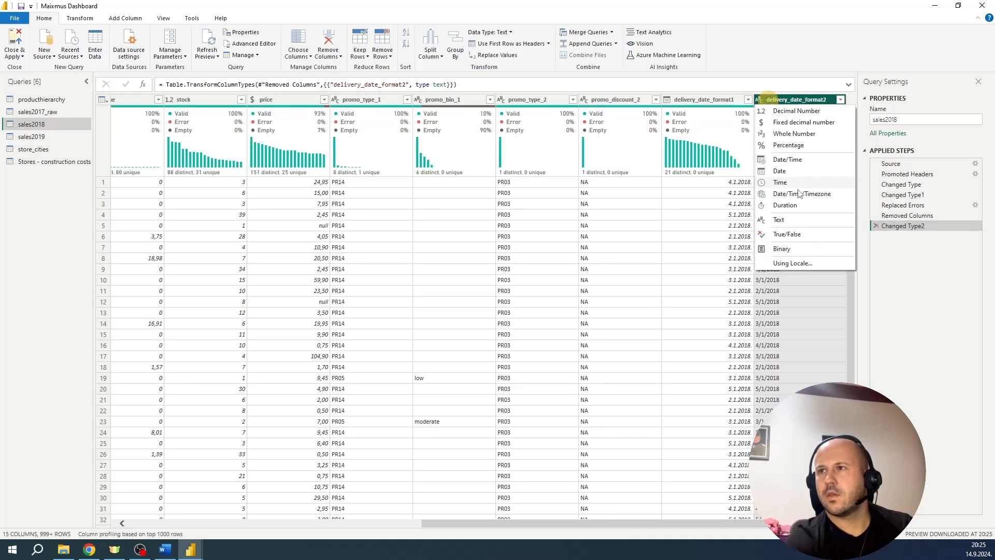
{"action": "left_click", "coordinate": [798, 266]}
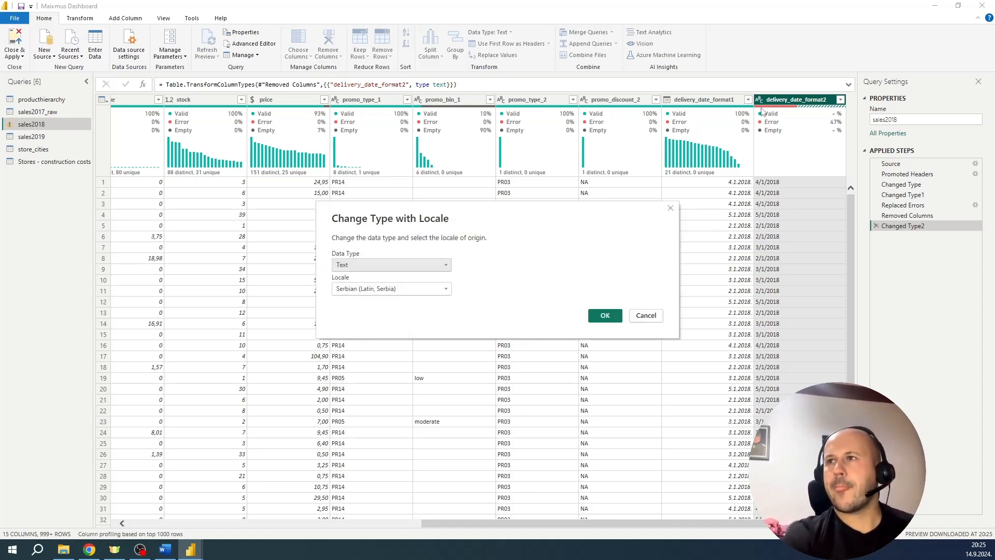
{"action": "left_click", "coordinate": [402, 265]}
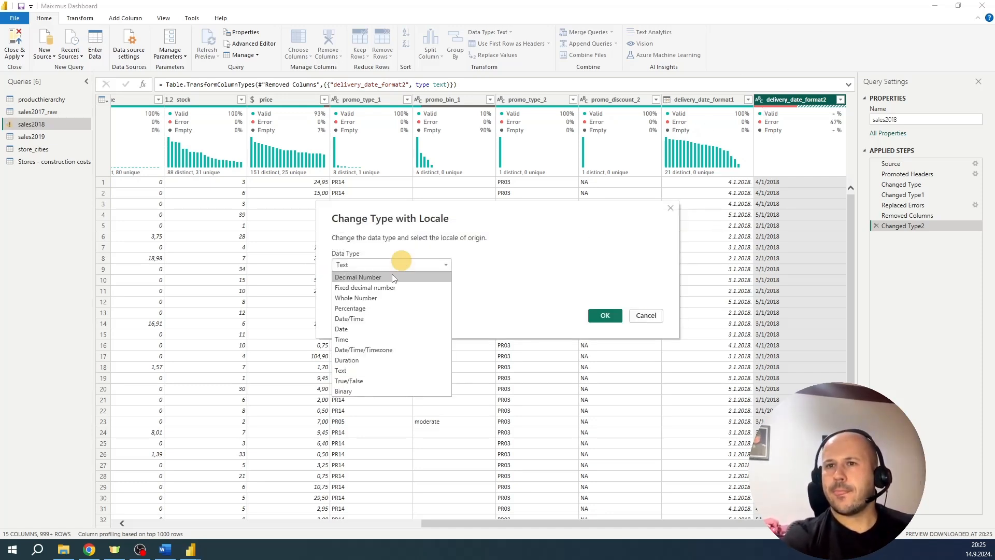
{"action": "left_click", "coordinate": [349, 327]}
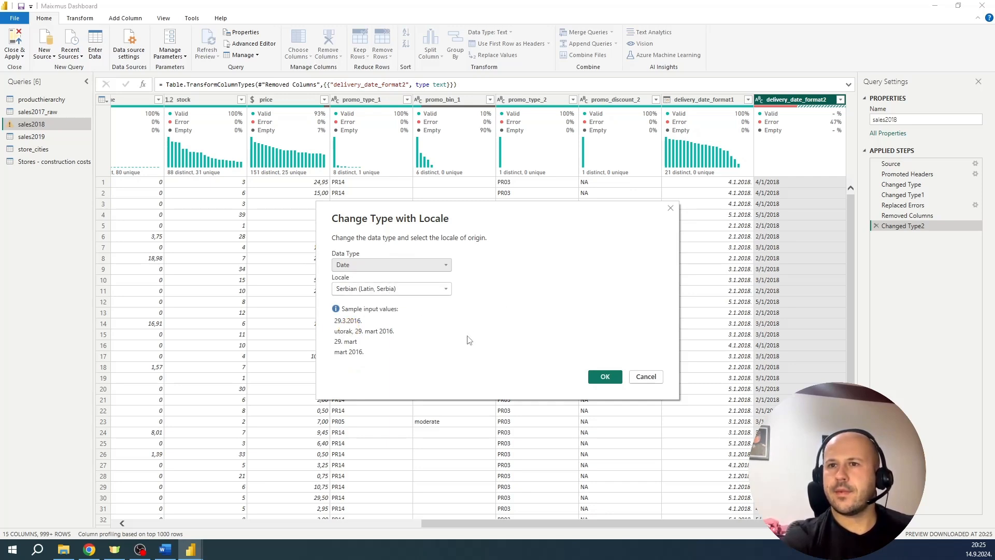
{"action": "left_click", "coordinate": [596, 378]}
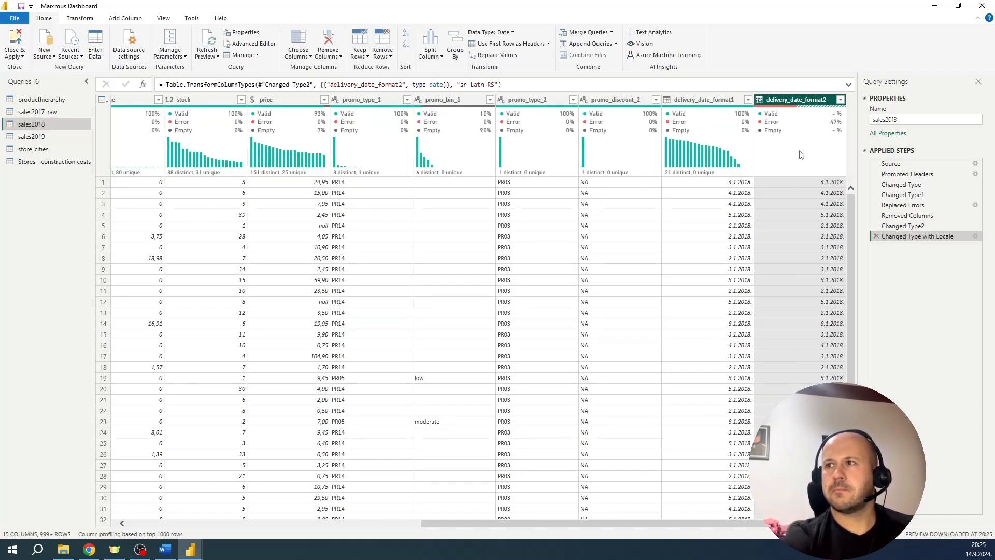
Look through delivery_date_format2 for errors, inspect the error details in row 571, and delete the Changed Type with Locale step
{"action": "scroll", "coordinate": [852, 235], "scroll_direction": "down", "scroll_amount": 20}
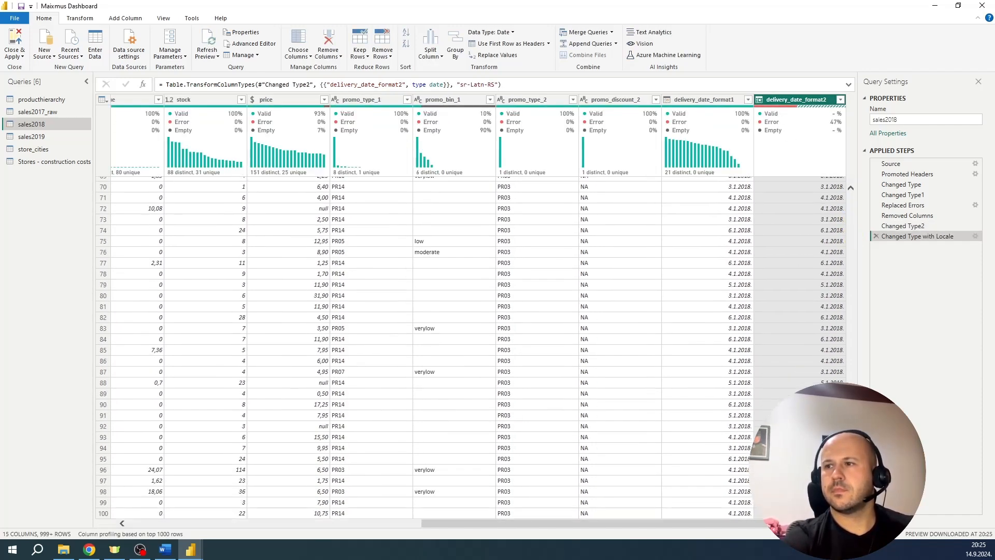
{"action": "scroll", "coordinate": [852, 235], "scroll_direction": "down", "scroll_amount": 20}
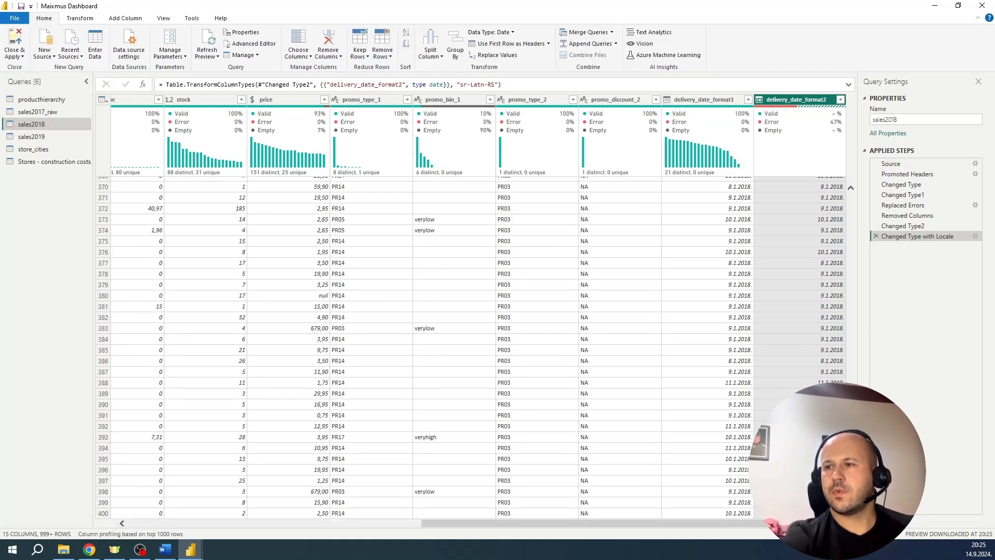
{"action": "scroll", "coordinate": [851, 414], "scroll_direction": "up", "scroll_amount": 2}
{"action": "left_click", "coordinate": [803, 434]}
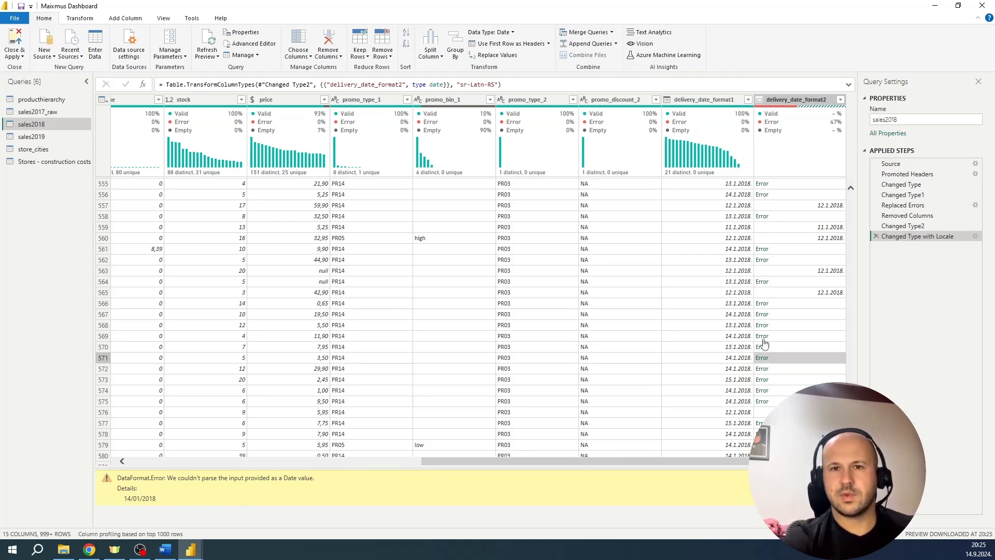
{"action": "left_click", "coordinate": [876, 237]}
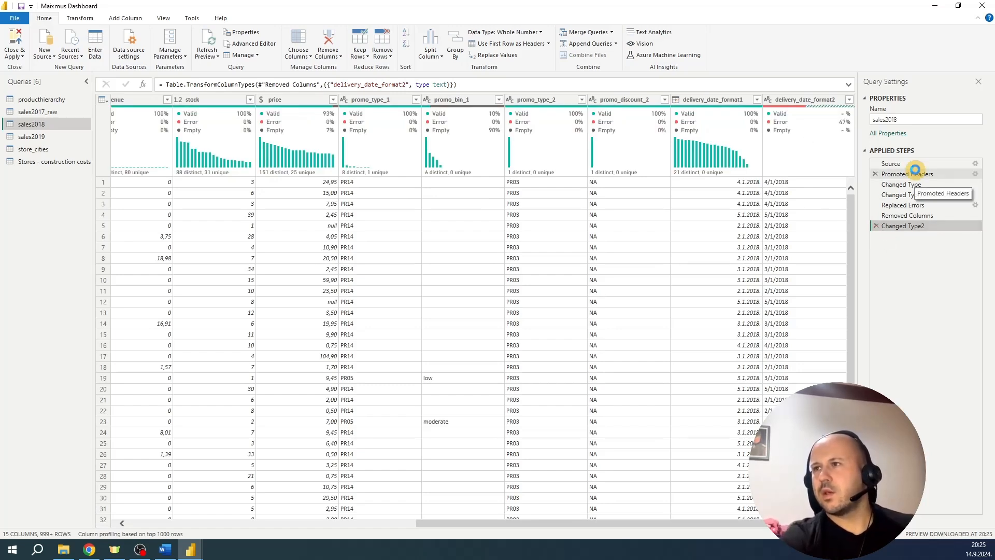
Review the sales2018 data at the Source, Promoted Headers and Changed Type steps, including the delivery date columns
{"action": "left_click", "coordinate": [911, 163]}
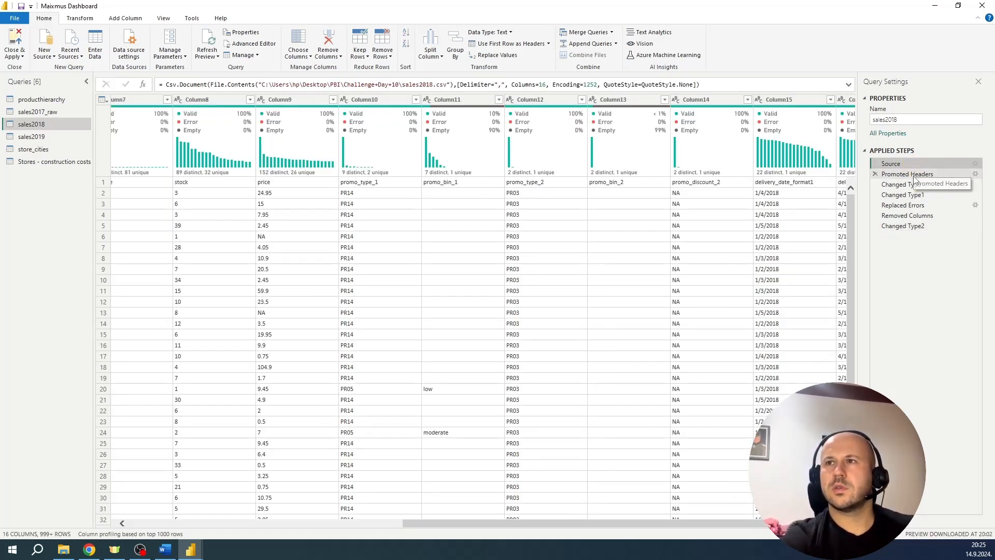
{"action": "left_click", "coordinate": [913, 177]}
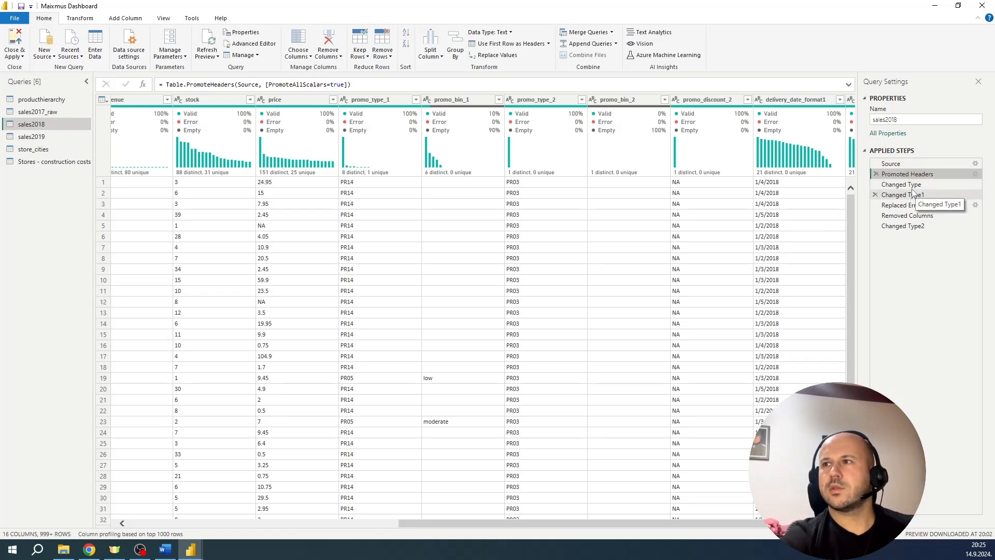
{"action": "left_click", "coordinate": [909, 186]}
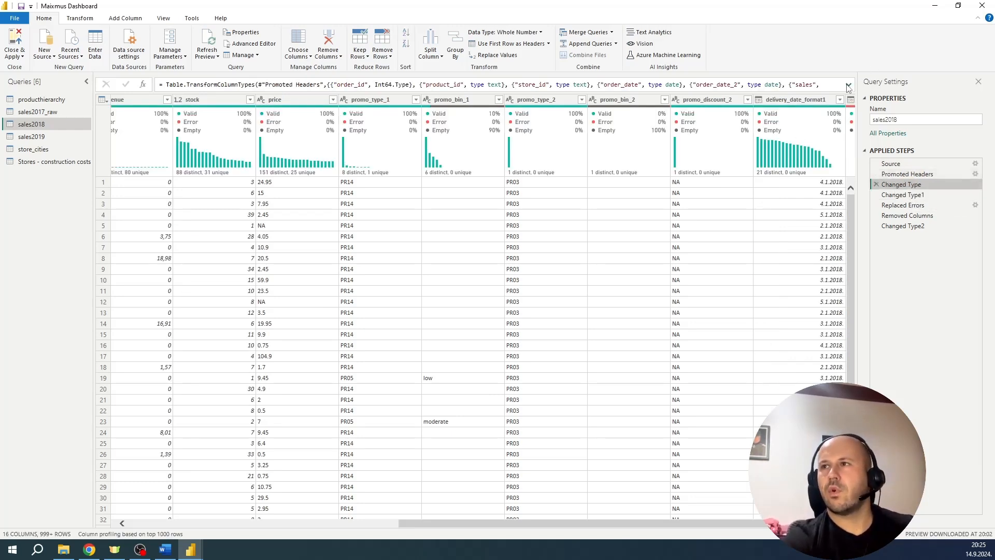
{"action": "scroll", "coordinate": [713, 519], "scroll_direction": "right", "scroll_amount": 3}
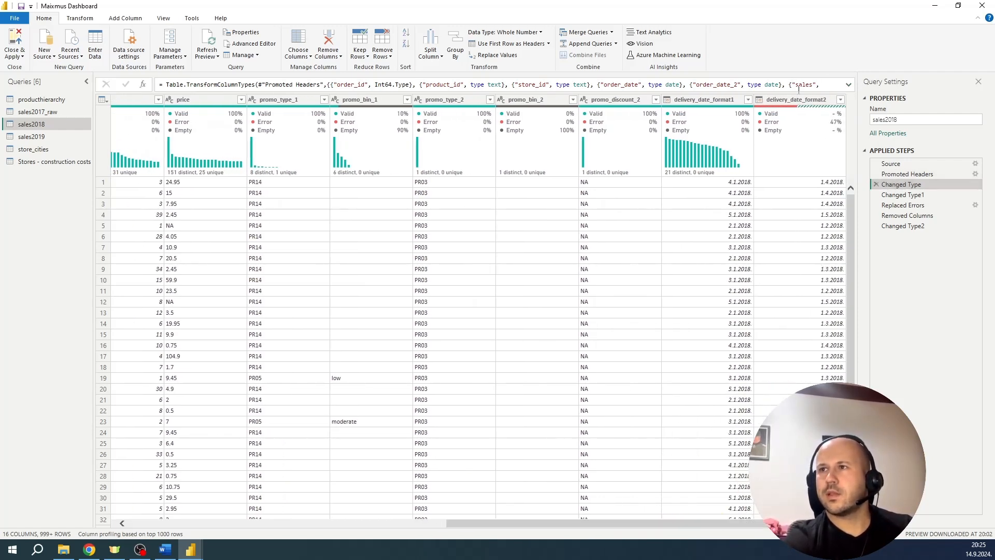
Edit the Changed Type step's formula so that delivery_date_format2 is set to type text
{"action": "left_click", "coordinate": [849, 85]}
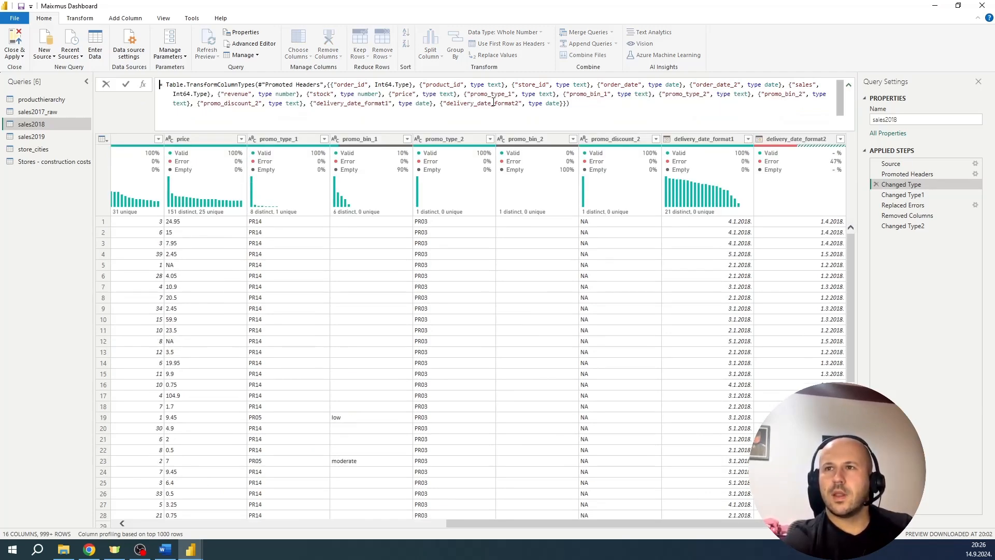
{"action": "double_click", "coordinate": [553, 104]}
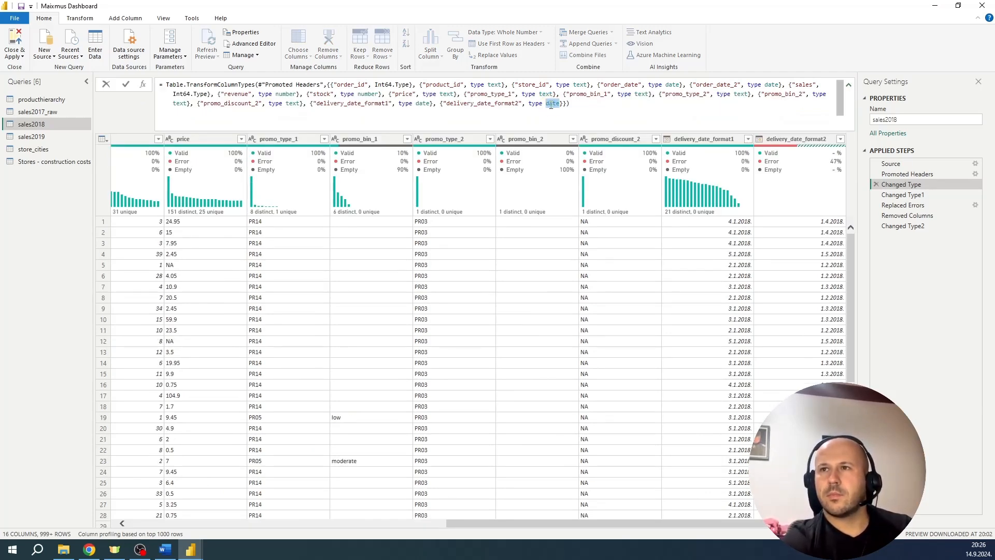
{"action": "type", "text": "text"}
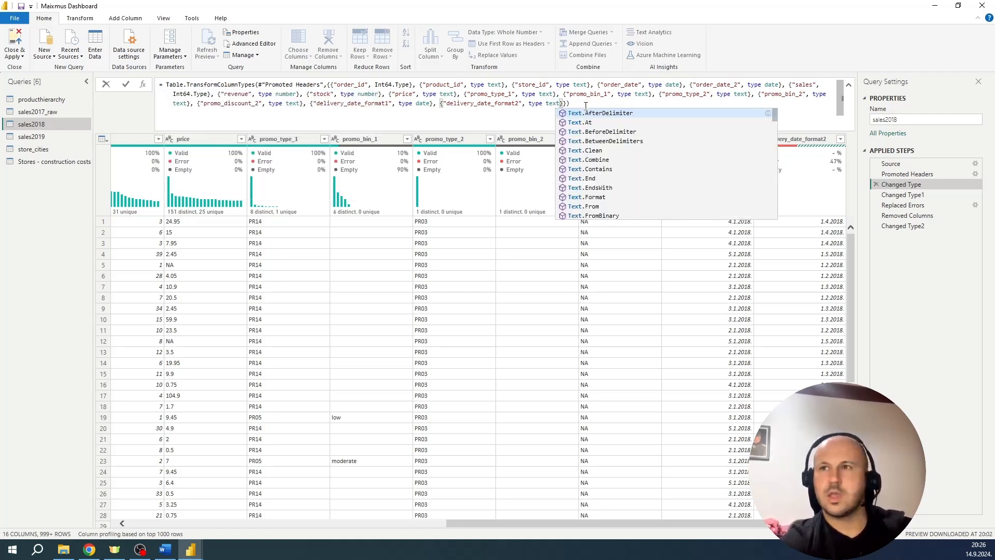
{"action": "key", "text": "Return"}
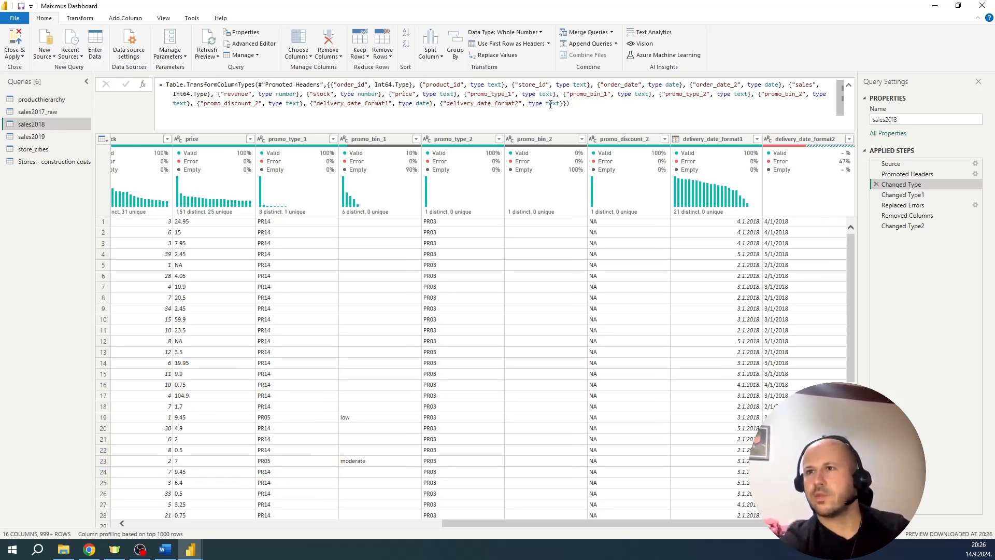
{"action": "left_click", "coordinate": [551, 104]}
{"action": "left_click", "coordinate": [581, 106]}
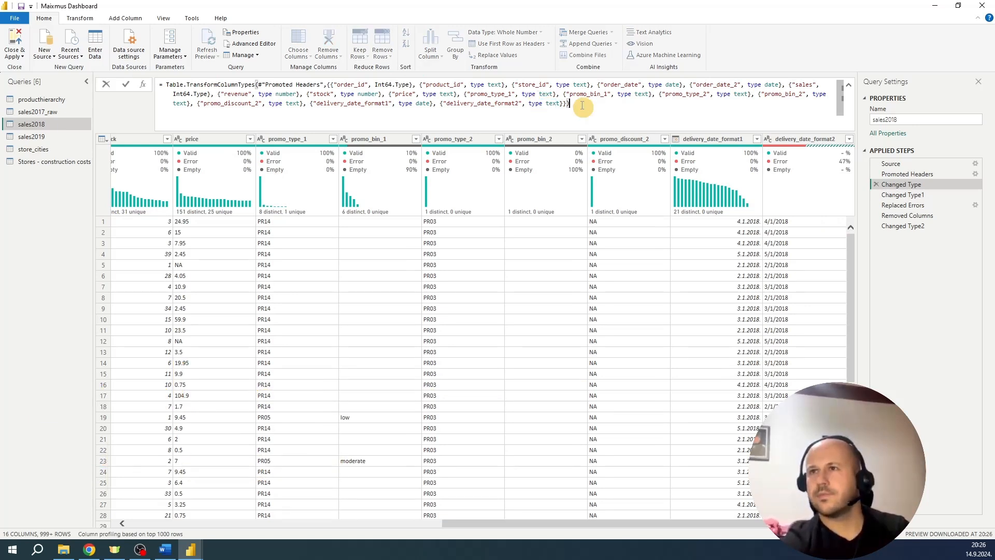
From the Changed Type2 step, convert delivery_date_format2 to Date using the Serbian (Latin, Serbia) locale
{"action": "left_click", "coordinate": [909, 227]}
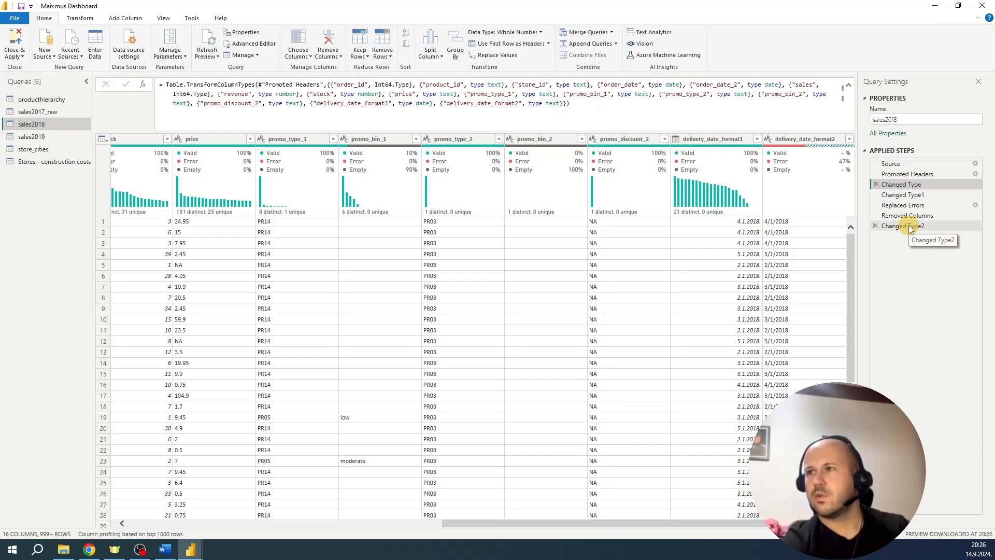
{"action": "left_click", "coordinate": [910, 228]}
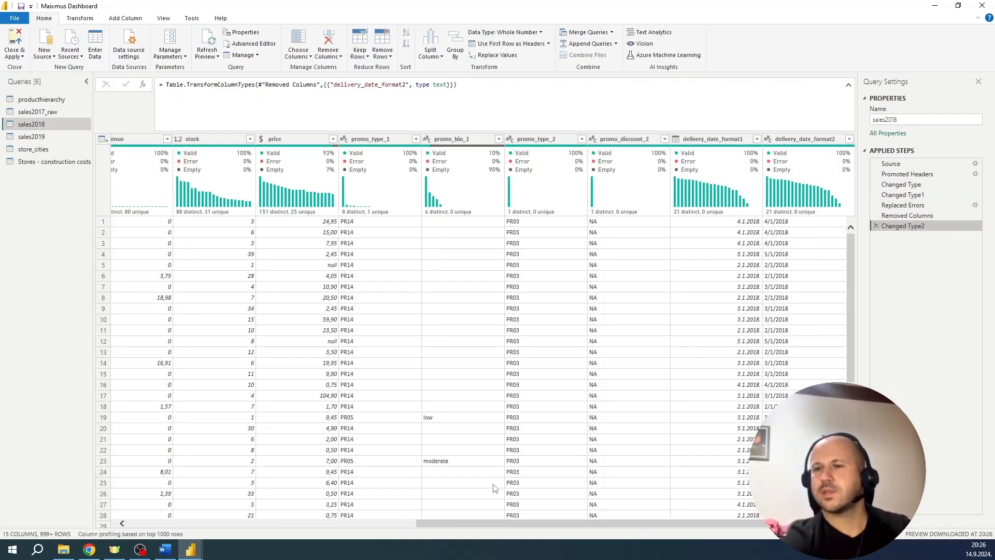
{"action": "left_click_drag", "start_coordinate": [522, 525], "coordinate": [697, 522]}
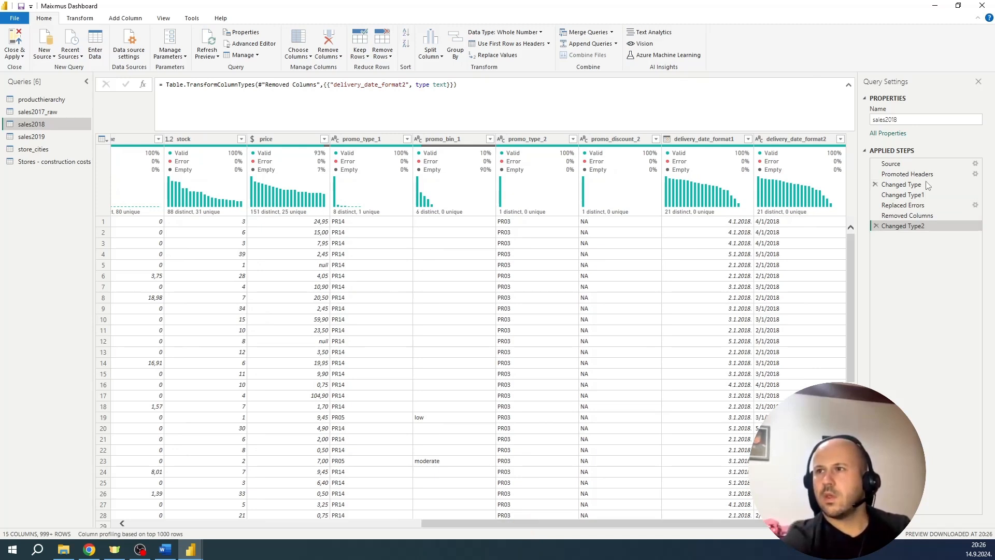
{"action": "left_click", "coordinate": [760, 141]}
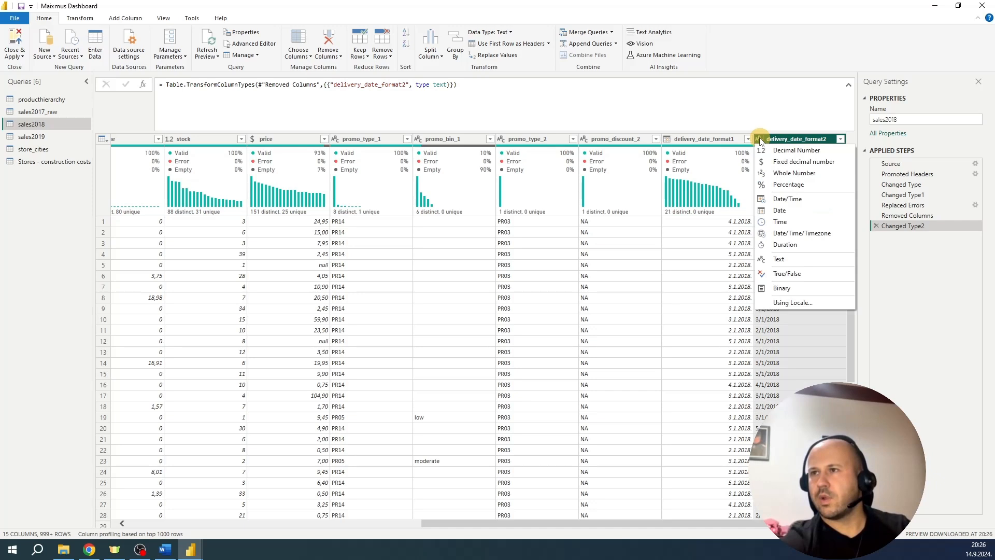
{"action": "left_click", "coordinate": [786, 303]}
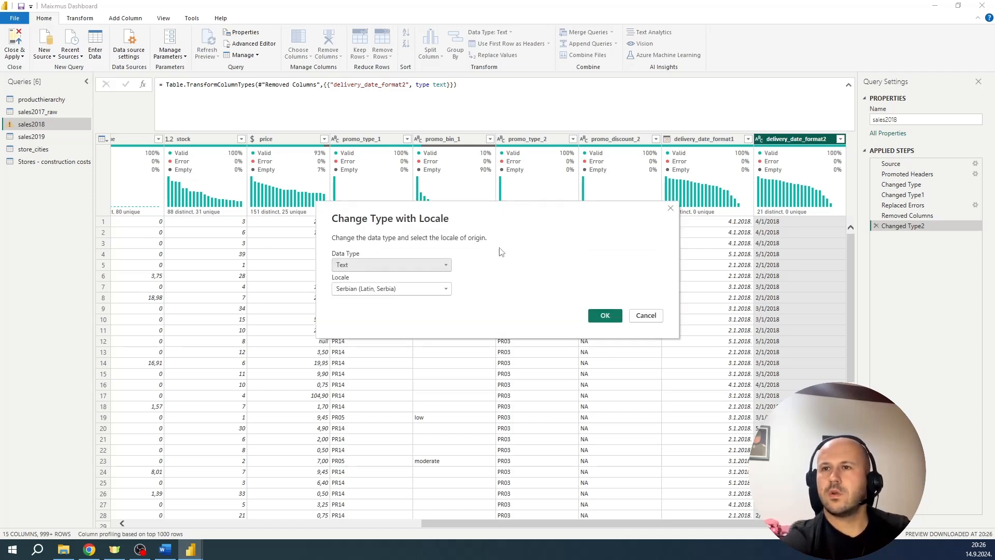
{"action": "left_click", "coordinate": [389, 265]}
{"action": "left_click", "coordinate": [350, 329]}
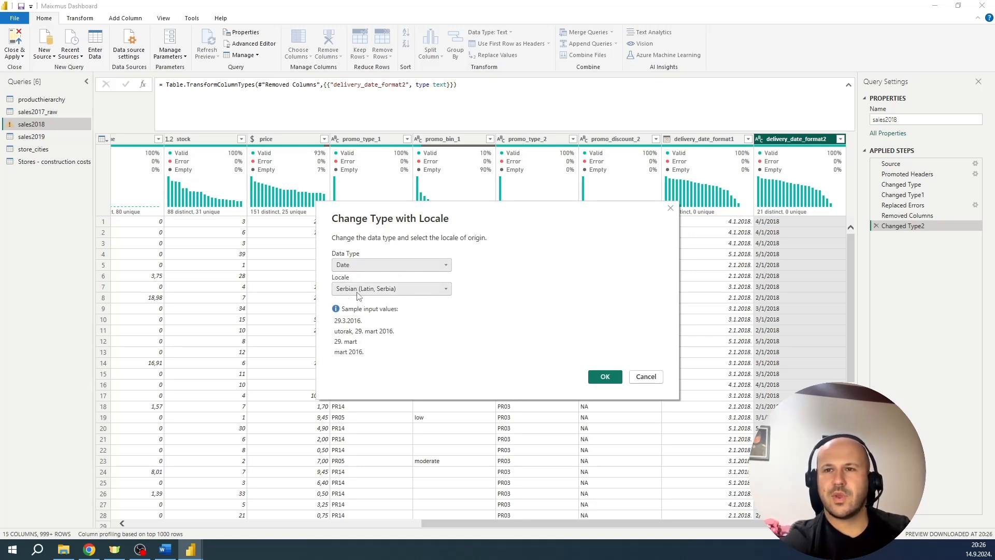
{"action": "left_click", "coordinate": [605, 376]}
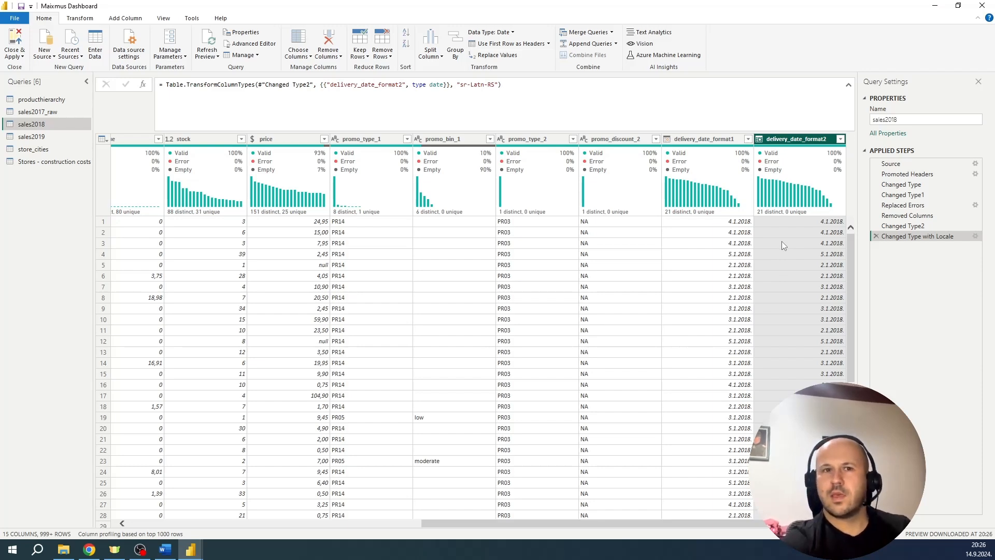
Check the converted delivery_date_format2 values, then examine the column statistics of order_id
{"action": "scroll", "coordinate": [810, 230], "scroll_direction": "down", "scroll_amount": 7}
{"action": "scroll", "coordinate": [811, 242], "scroll_direction": "up", "scroll_amount": 7}
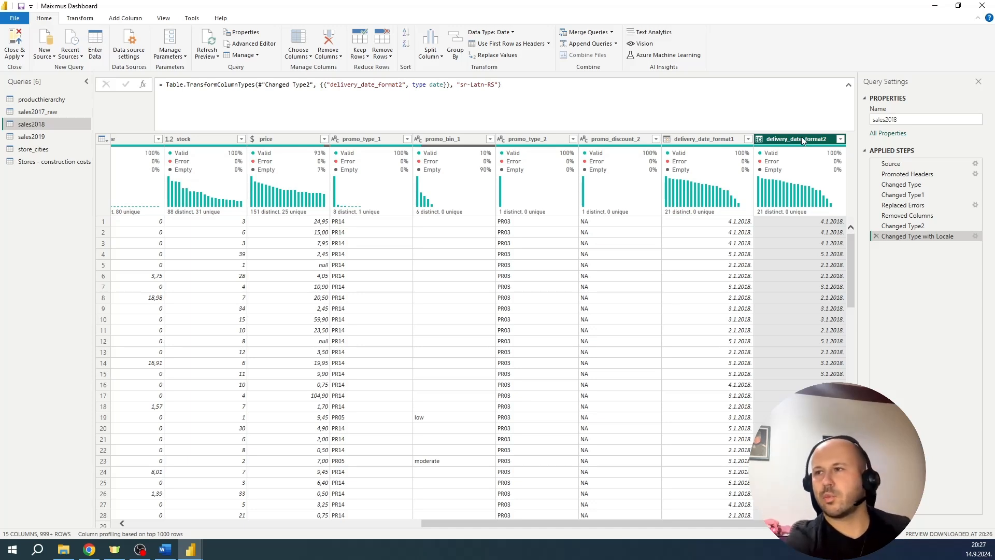
{"action": "left_click_drag", "start_coordinate": [694, 521], "coordinate": [290, 507]}
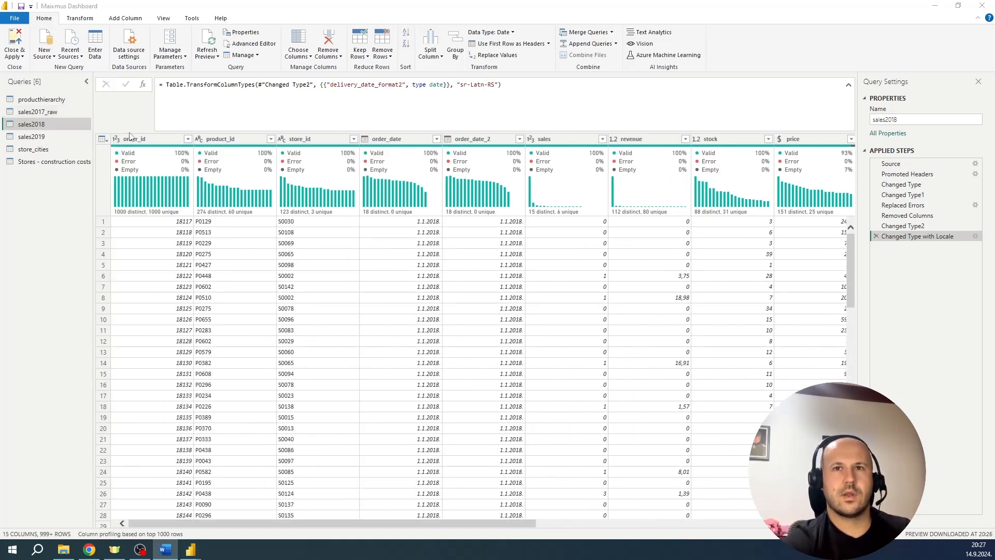
{"action": "left_click", "coordinate": [136, 141]}
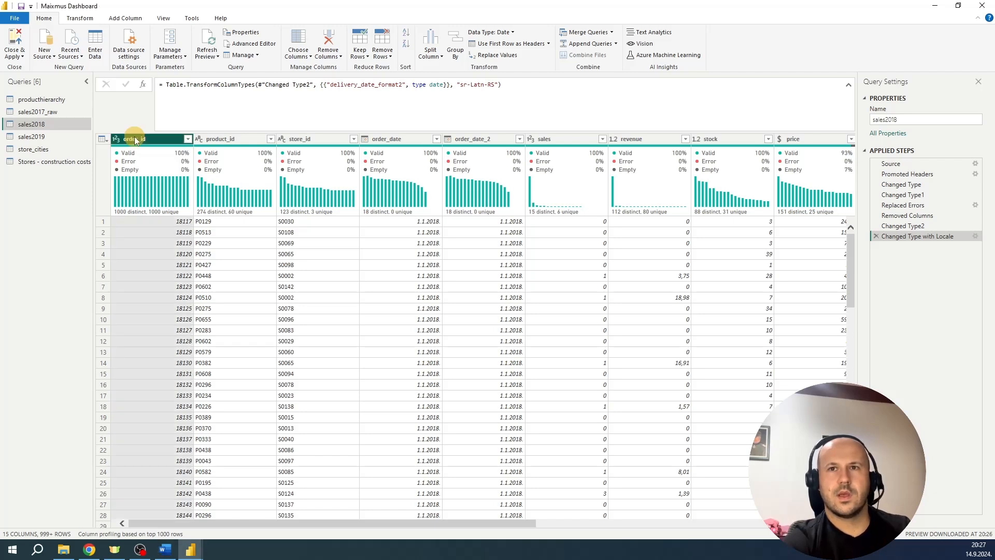
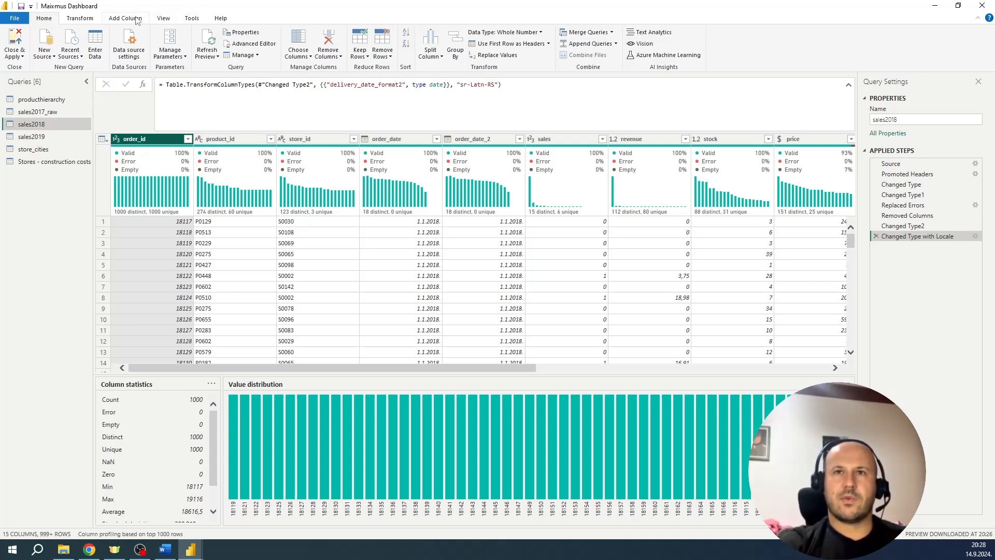
Turn off Column distribution, Column profile and Column quality in the data preview
{"action": "left_click", "coordinate": [164, 18]}
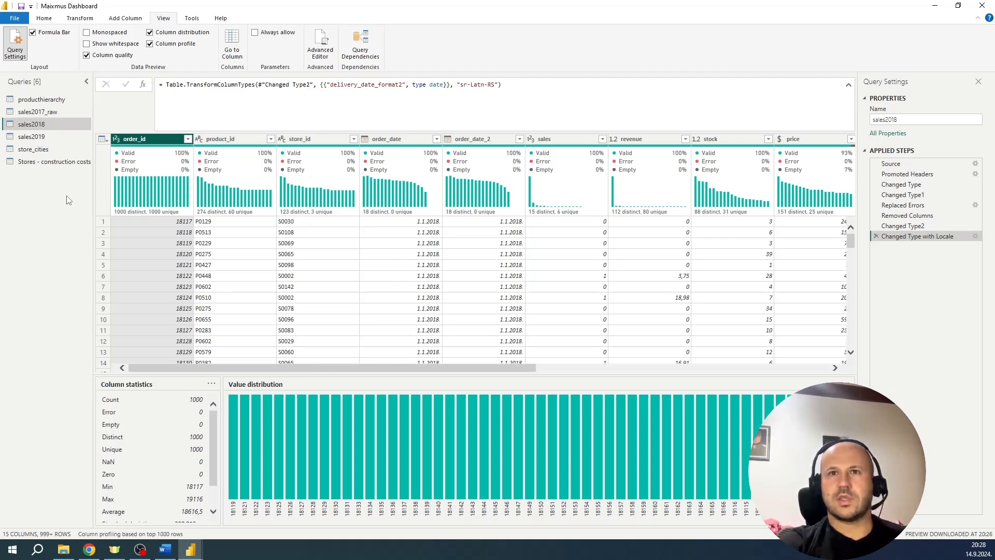
{"action": "left_click", "coordinate": [150, 32]}
{"action": "left_click", "coordinate": [150, 44]}
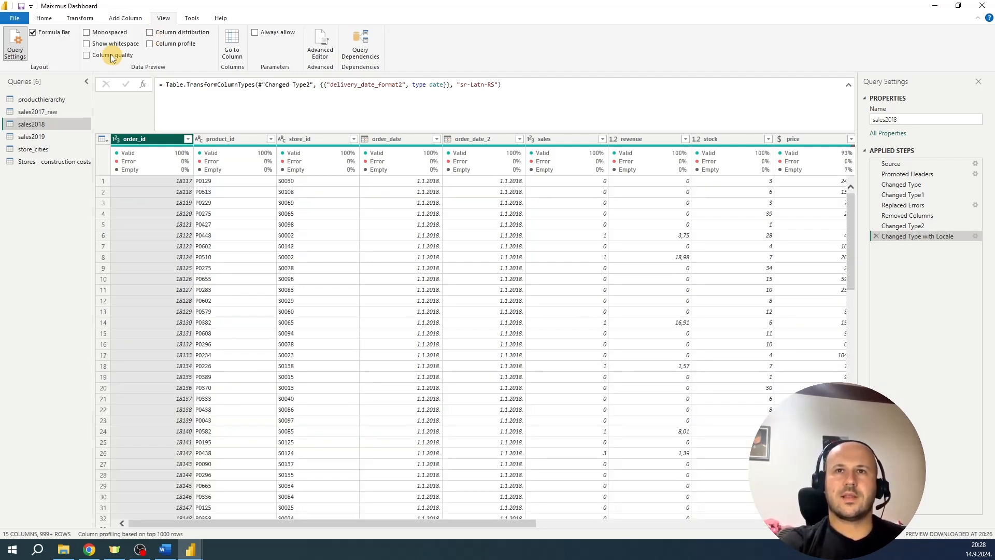
{"action": "left_click", "coordinate": [108, 55]}
Turn Column quality, Column distribution and Column profile back on one at a time, examining what each shows for order_id
{"action": "left_click", "coordinate": [106, 56]}
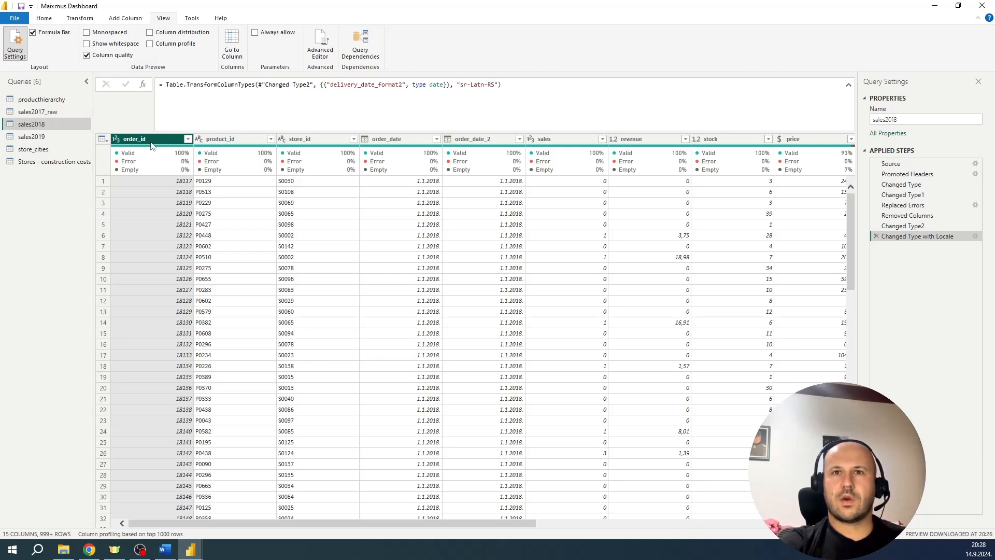
{"action": "mouse_move", "coordinate": [134, 155]}
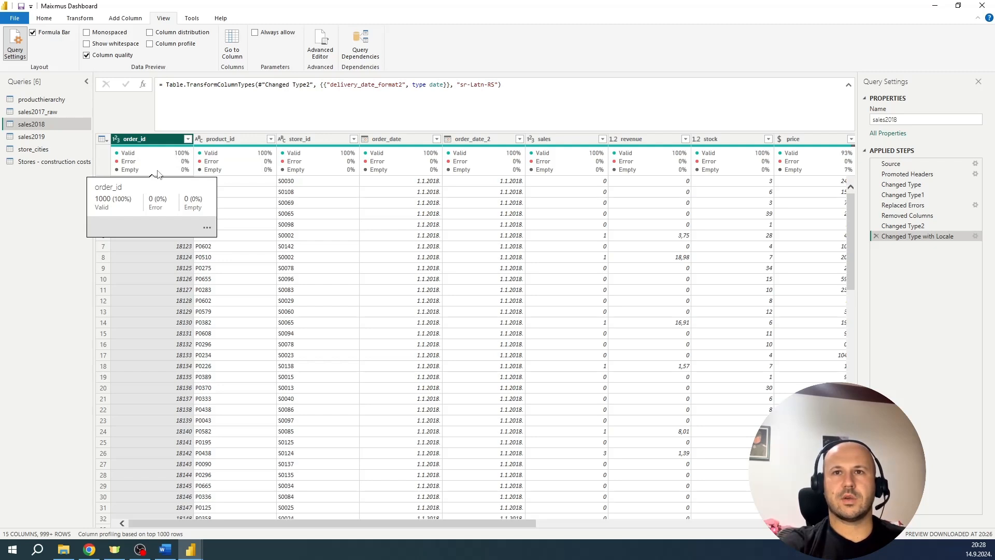
{"action": "left_click", "coordinate": [165, 34]}
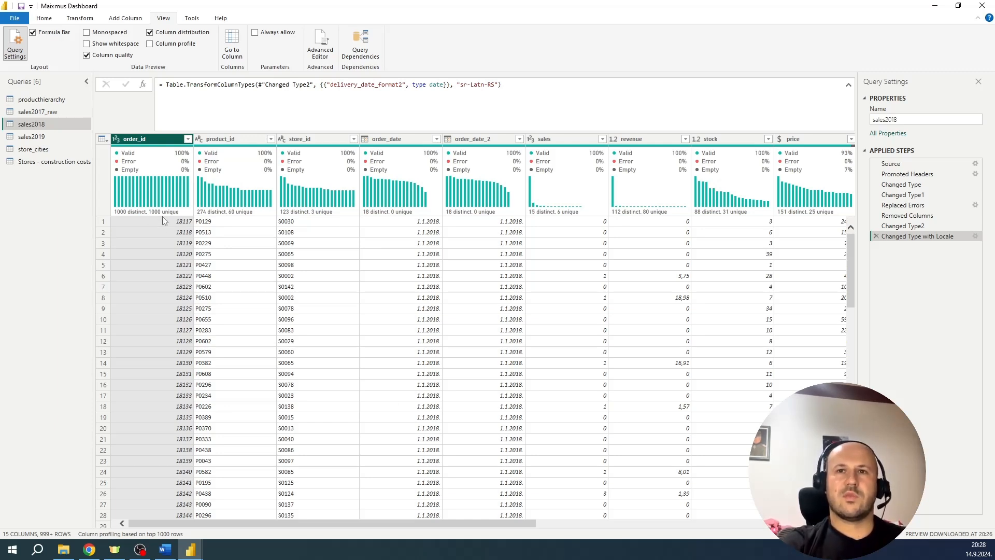
{"action": "left_click", "coordinate": [181, 46]}
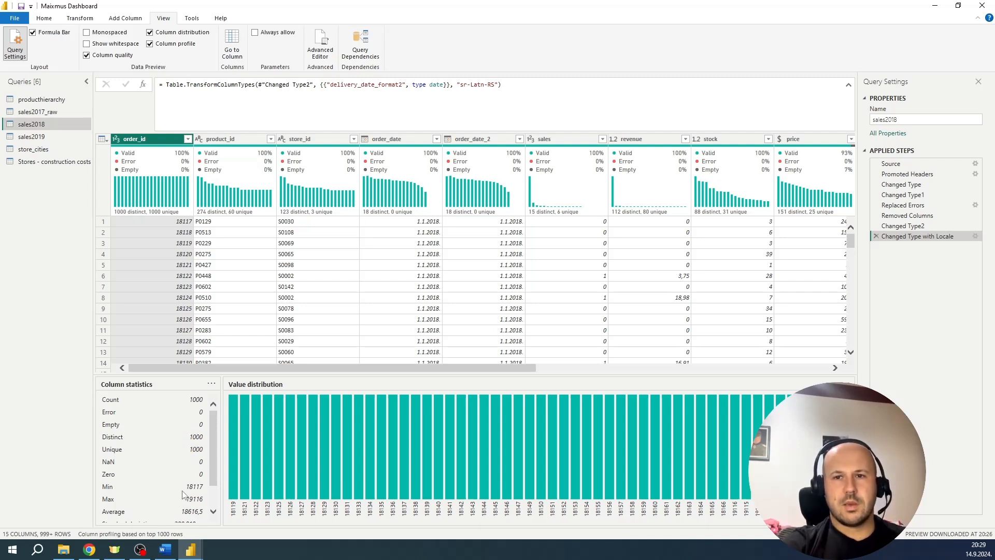
Examine the complete list of column statistics for order_id in sales2018, including average, standard deviation, even and odd
{"action": "scroll", "coordinate": [182, 493], "scroll_direction": "down", "scroll_amount": 1}
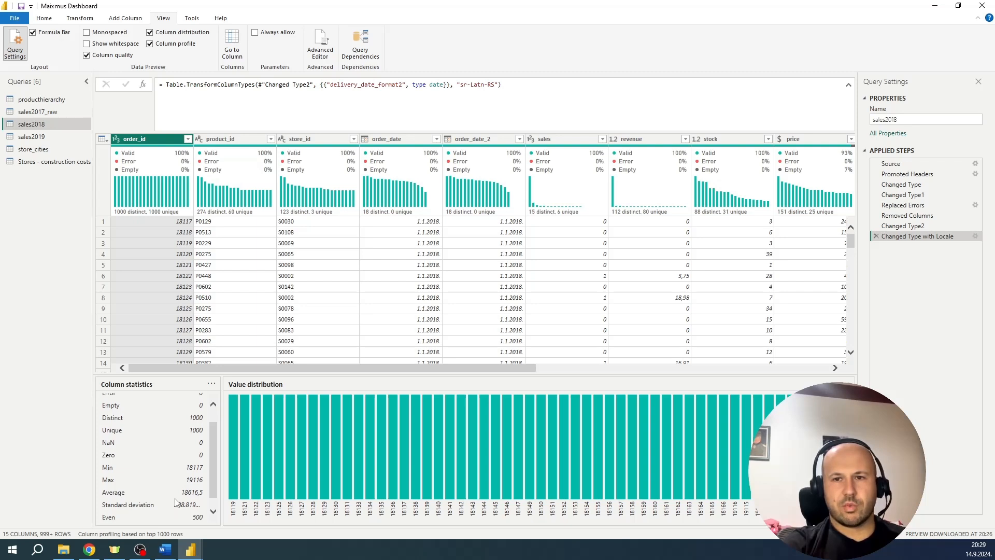
{"action": "scroll", "coordinate": [176, 499], "scroll_direction": "down", "scroll_amount": 1}
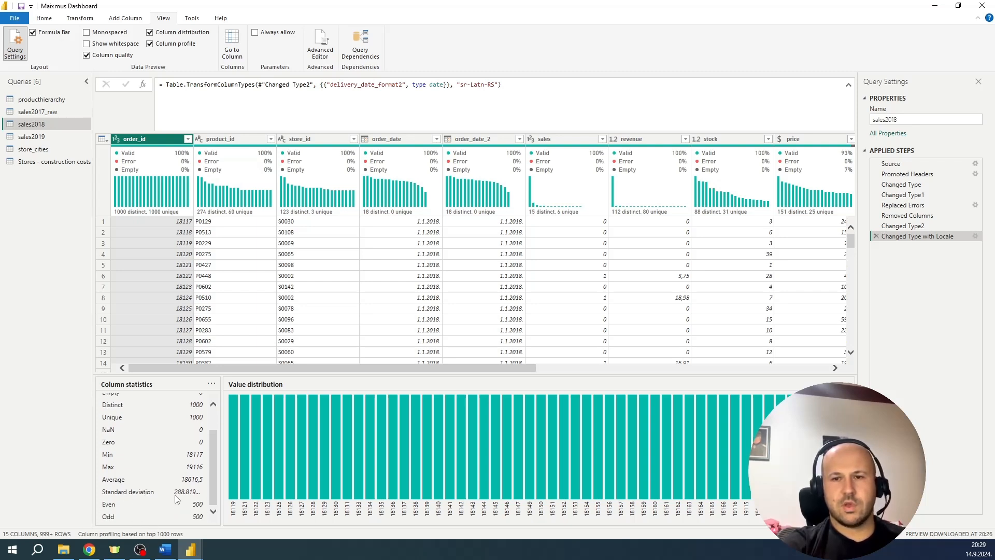
{"action": "scroll", "coordinate": [178, 493], "scroll_direction": "up", "scroll_amount": 3}
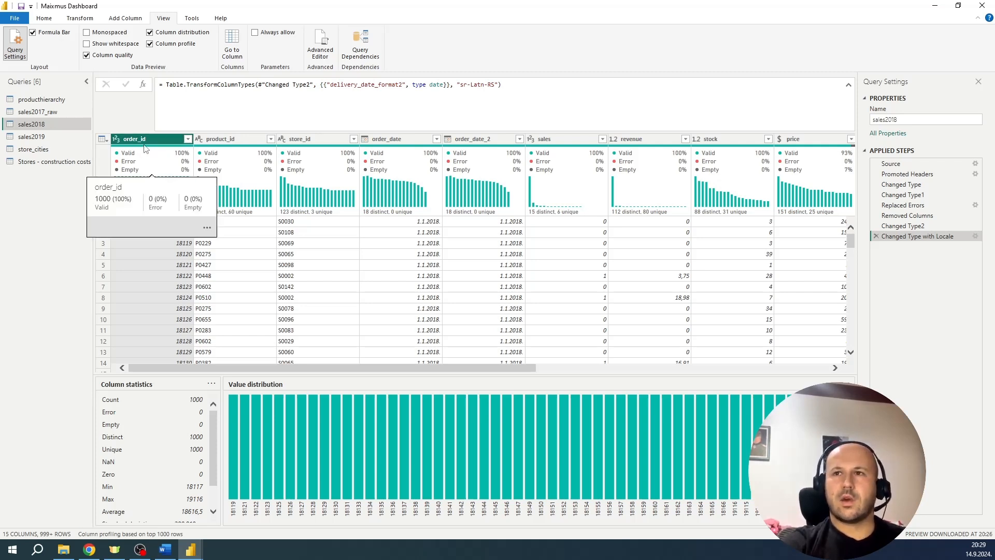
Remove the promo_bin_2 column from the sales2019 query
{"action": "left_click", "coordinate": [19, 138]}
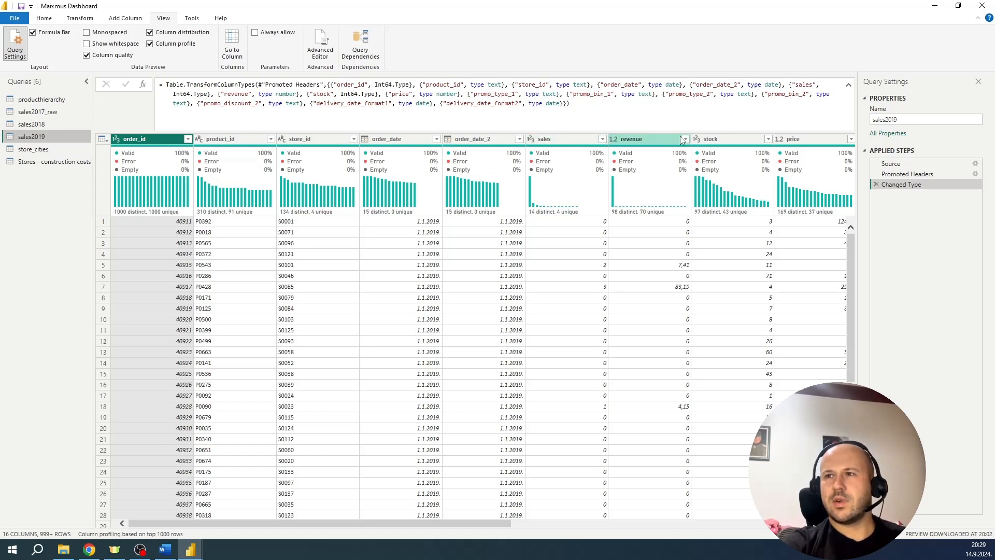
{"action": "left_click_drag", "start_coordinate": [495, 523], "coordinate": [713, 531]}
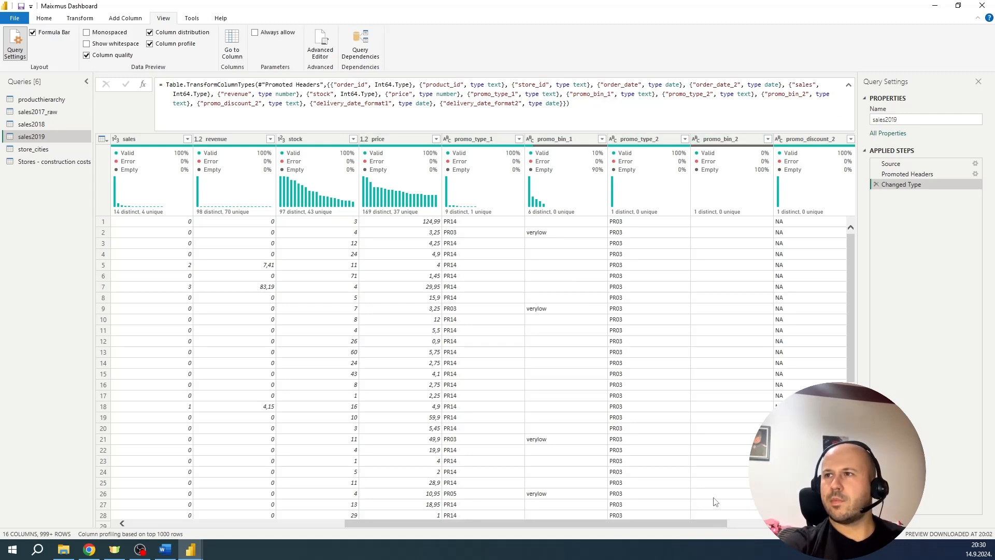
{"action": "scroll", "coordinate": [696, 523], "scroll_direction": "right", "scroll_amount": 3}
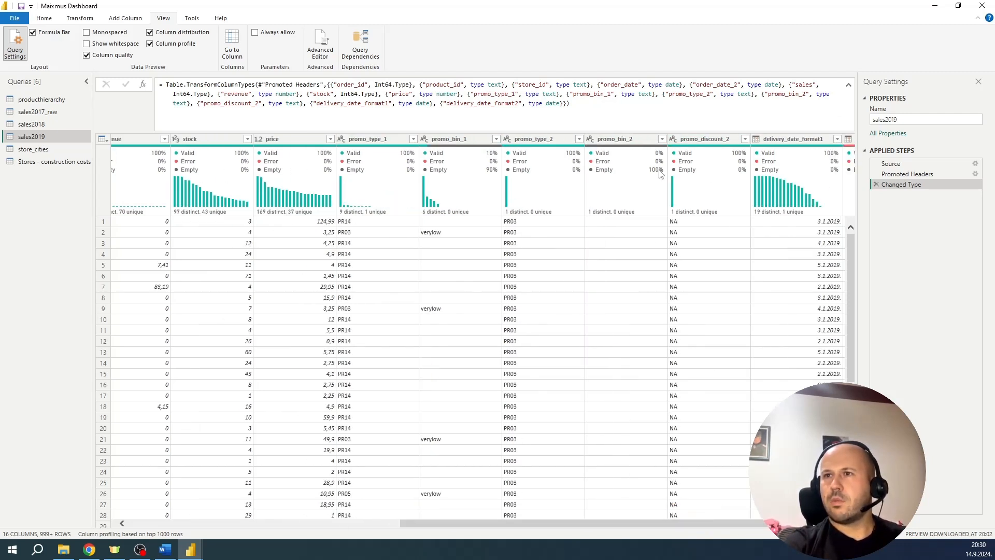
{"action": "right_click", "coordinate": [620, 140]}
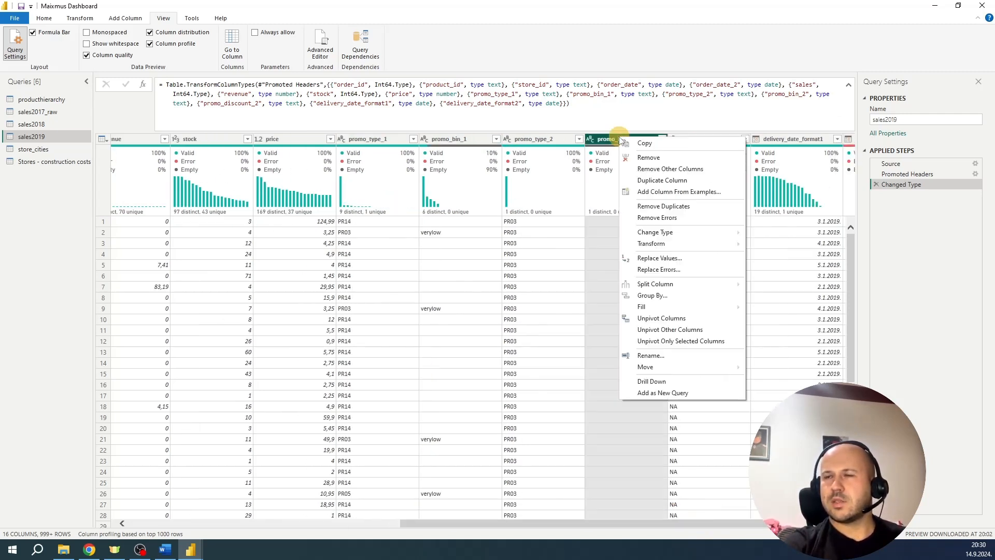
{"action": "left_click", "coordinate": [648, 157]}
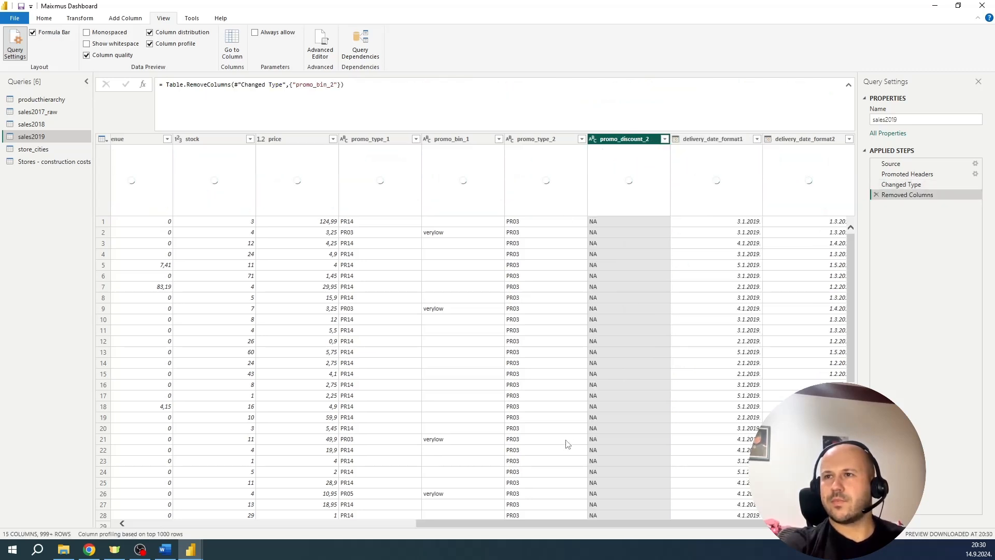
Examine the distribution and column statistics of delivery_date_format1 and delivery_date_format2 in sales2019
{"action": "scroll", "coordinate": [586, 522], "scroll_direction": "right", "scroll_amount": 1}
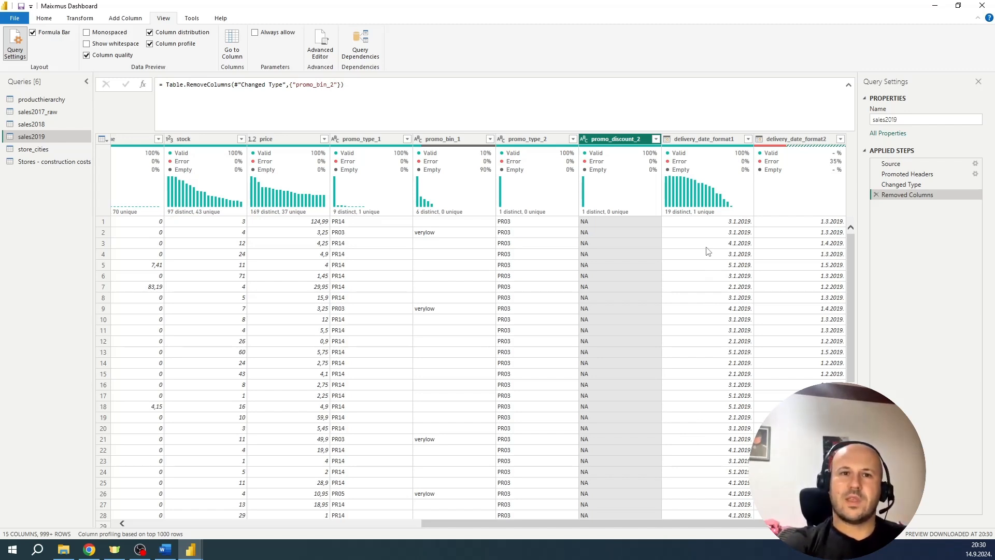
{"action": "mouse_move", "coordinate": [700, 210]}
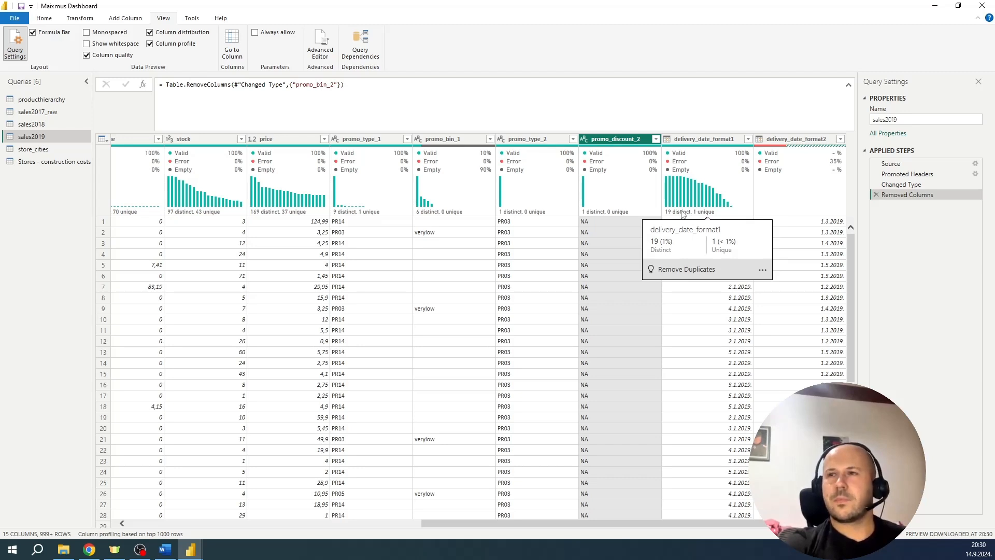
{"action": "left_click", "coordinate": [704, 139]}
{"action": "left_click", "coordinate": [796, 140]}
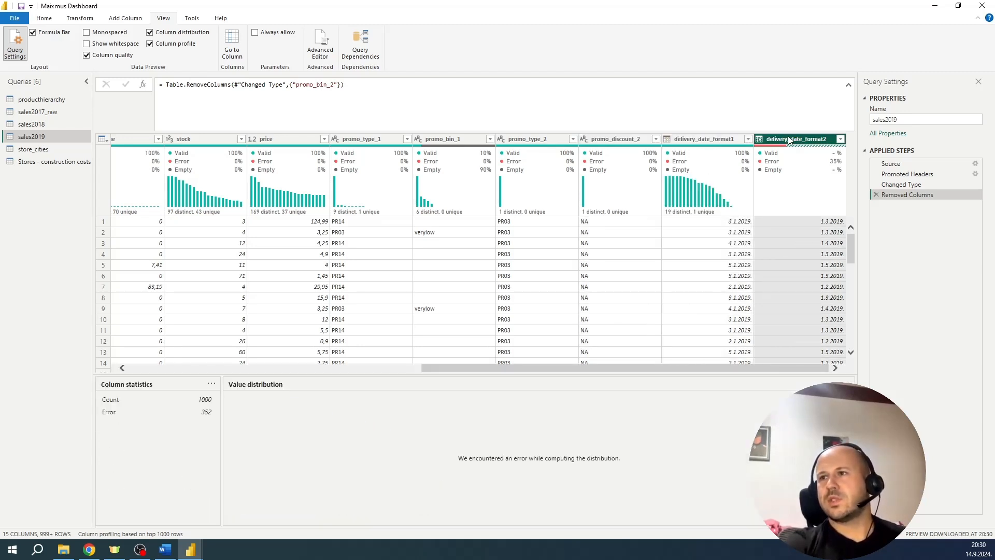
Try to convert delivery_date_format2 to Date using the Serbian (Latin, Serbia) locale, and delete the added Changed Type with Locale step
{"action": "left_click", "coordinate": [759, 139]}
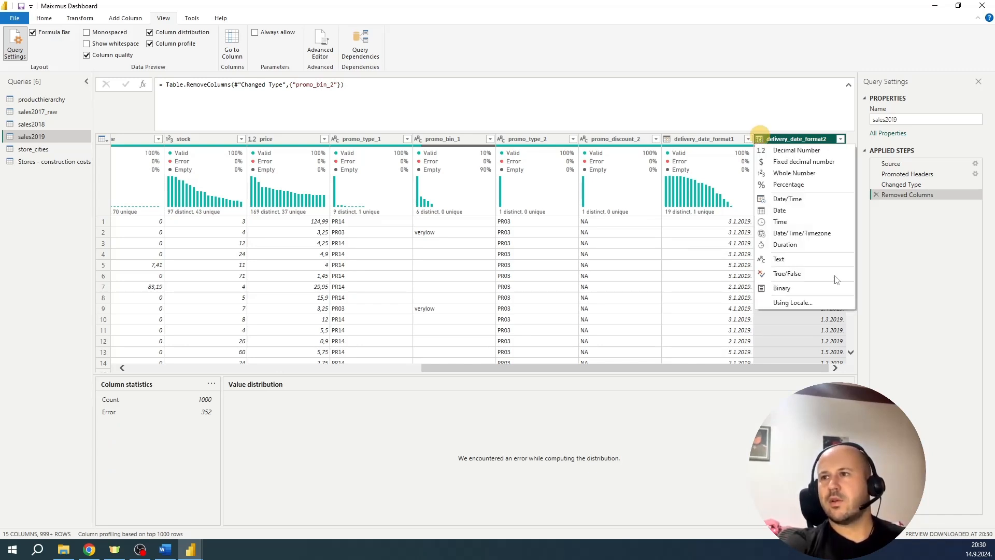
{"action": "left_click", "coordinate": [806, 300]}
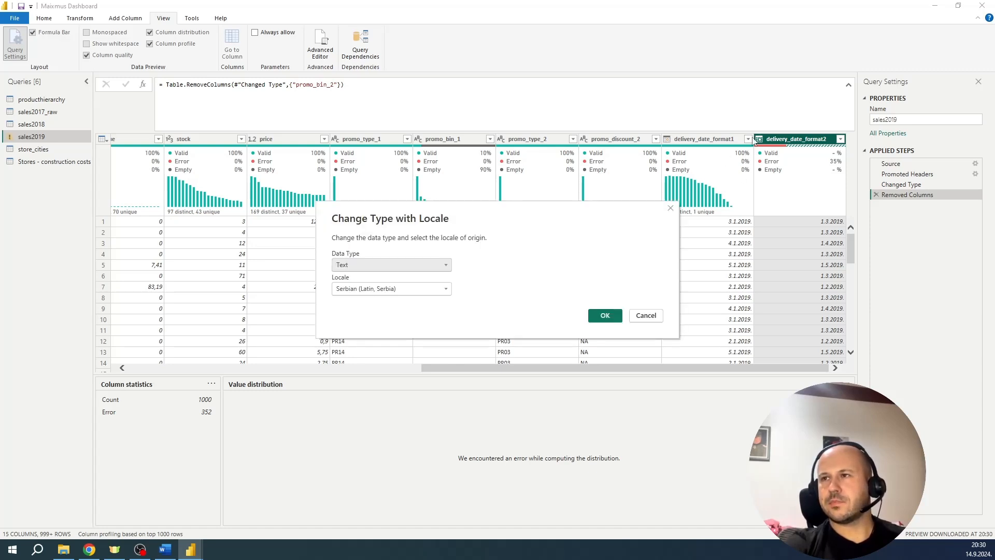
{"action": "left_click", "coordinate": [423, 266]}
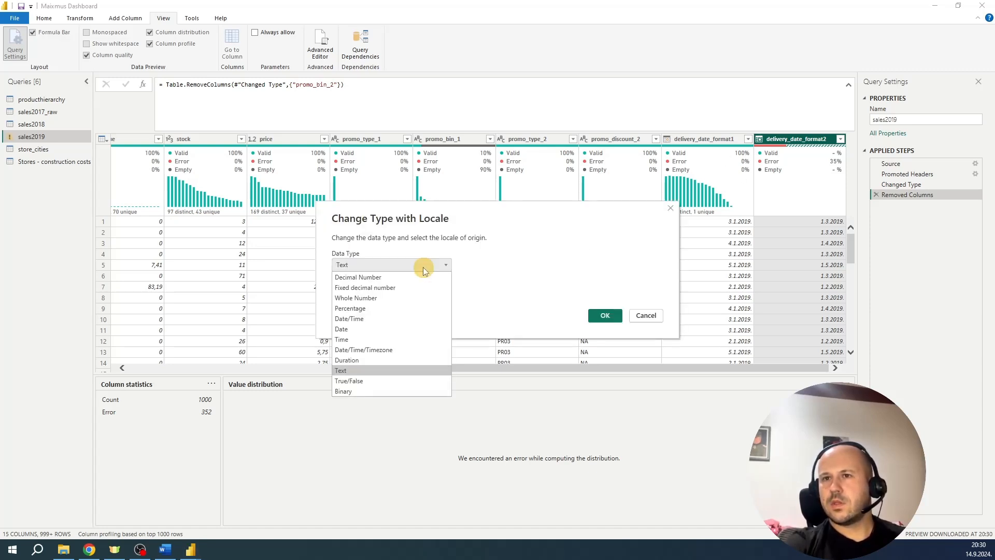
{"action": "left_click", "coordinate": [364, 328]}
{"action": "left_click", "coordinate": [600, 376]}
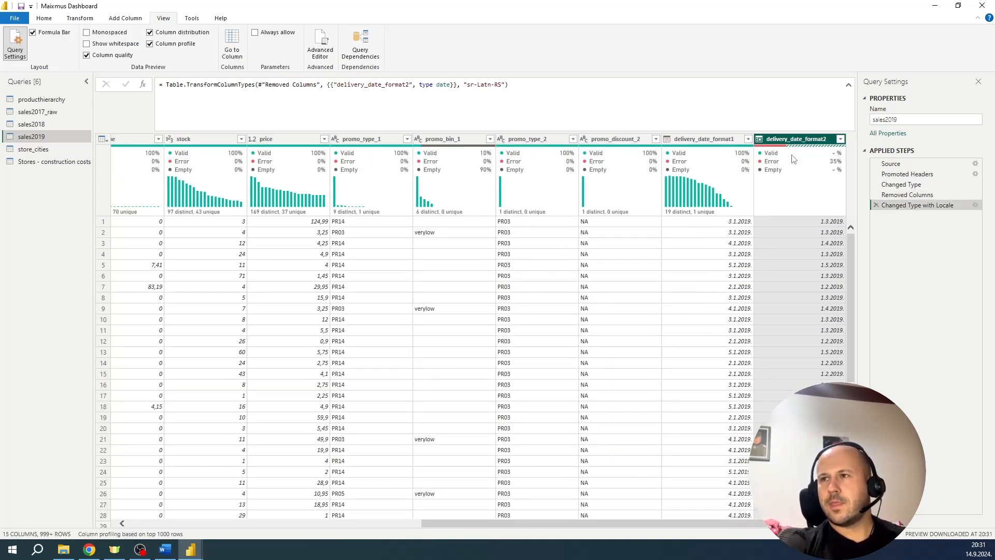
{"action": "left_click", "coordinate": [875, 205]}
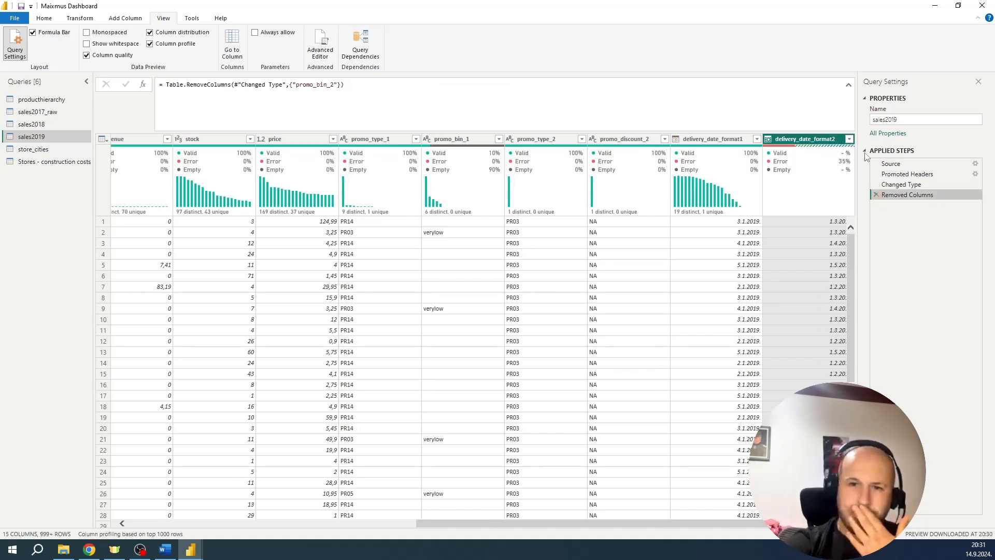
Base column profiling on the entire data set and check the row and error counts of delivery_date_format2
{"action": "left_click", "coordinate": [828, 141]}
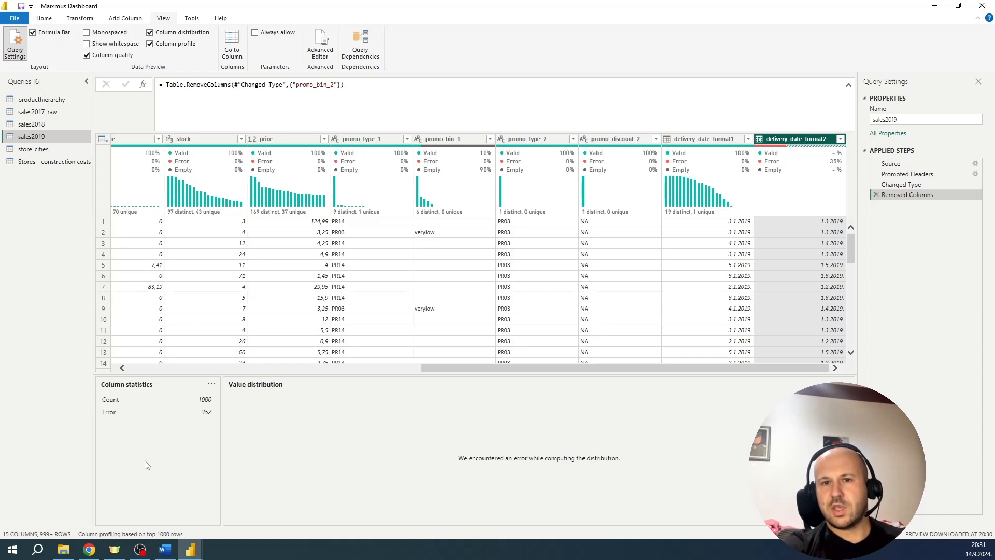
{"action": "left_click", "coordinate": [172, 534]}
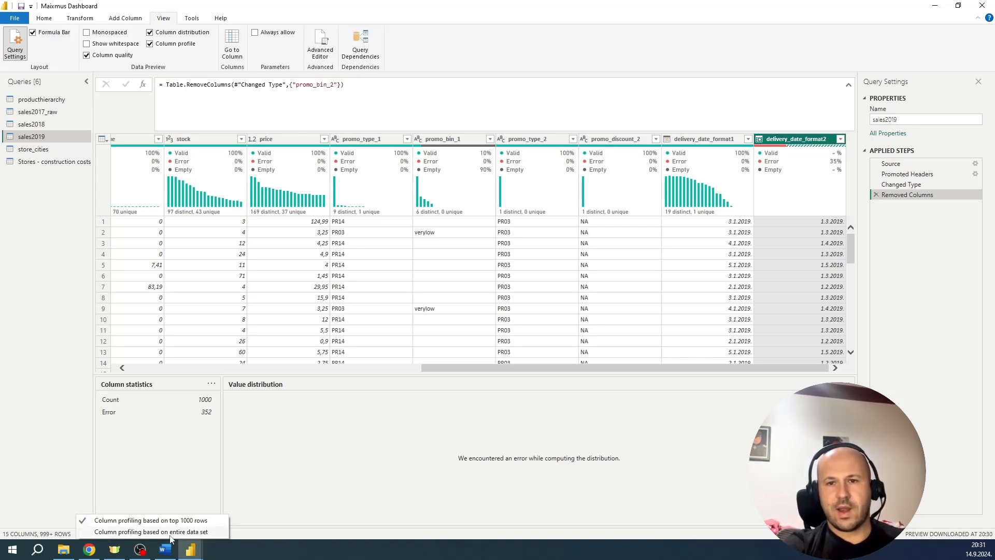
{"action": "left_click", "coordinate": [175, 532]}
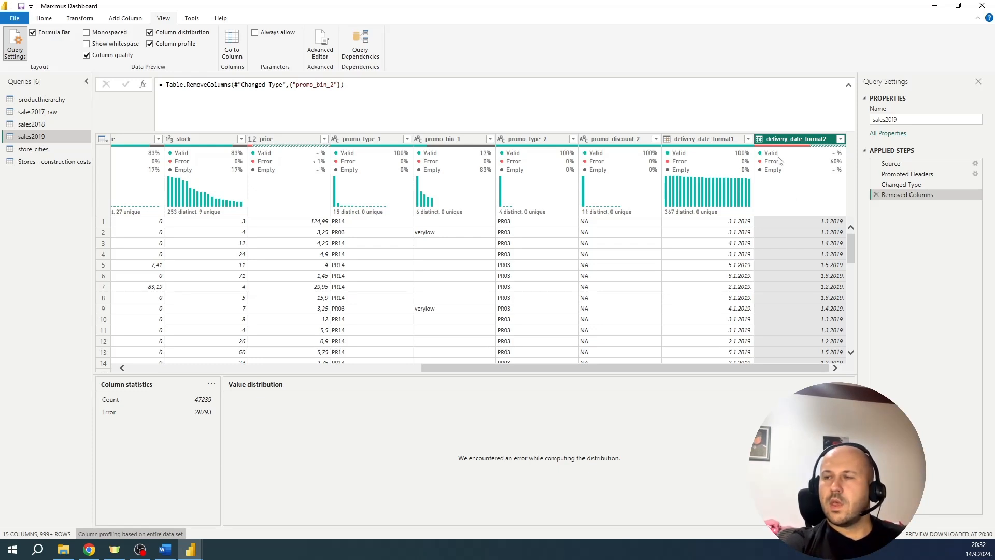
{"action": "mouse_move", "coordinate": [779, 157]}
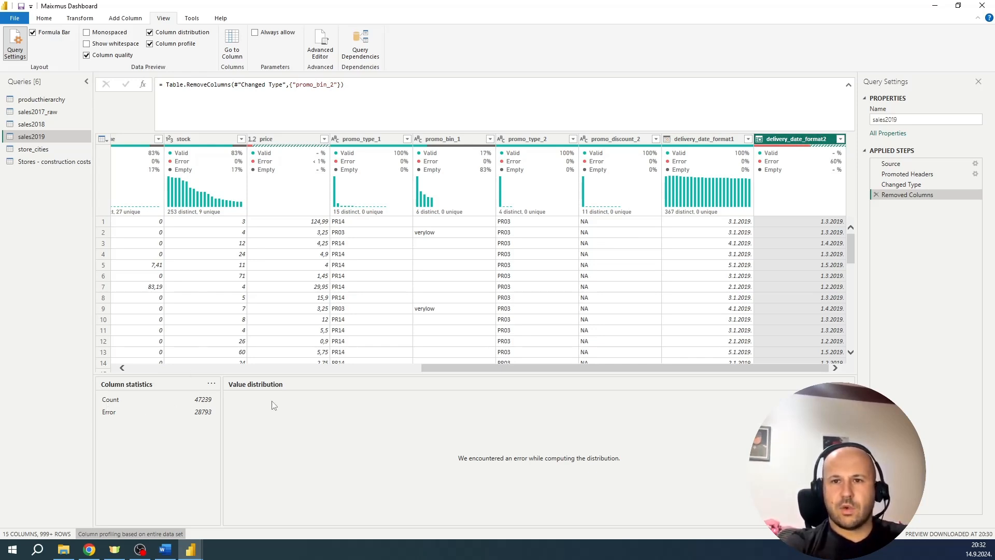
{"action": "left_click", "coordinate": [195, 399]}
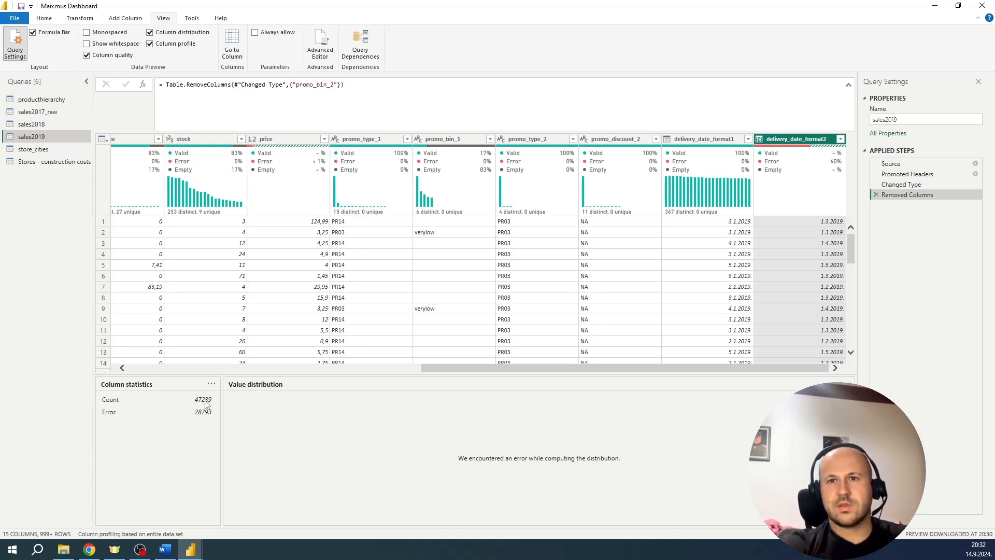
{"action": "left_click", "coordinate": [206, 404]}
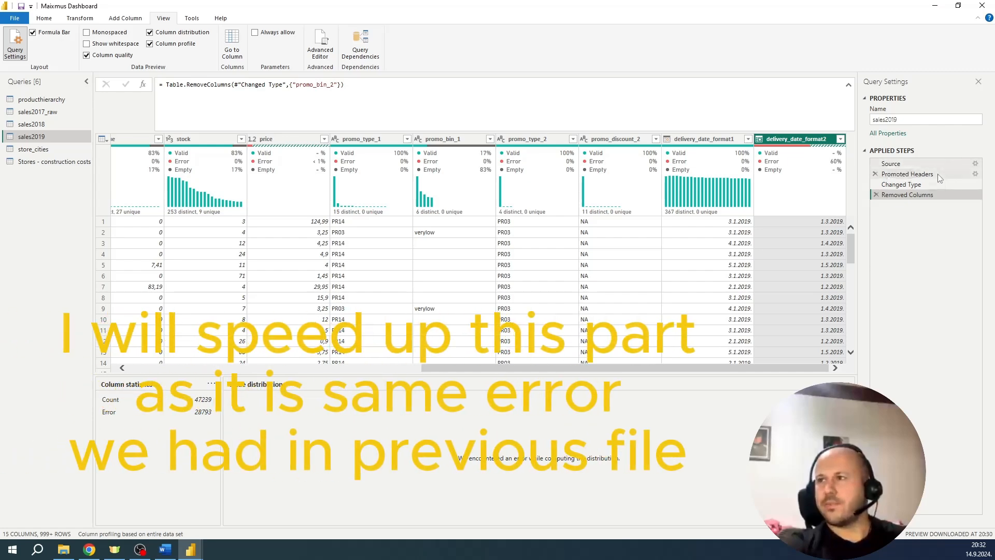
Set delivery_date_format1 to type text in the Changed Type formula and check the columns at the Removed Columns step
{"action": "left_click", "coordinate": [910, 186]}
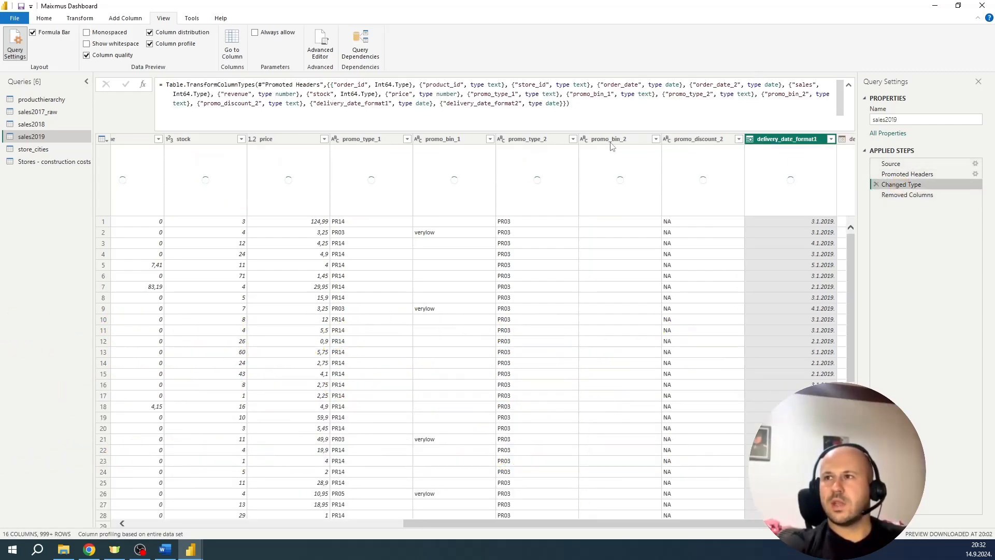
{"action": "left_click", "coordinate": [421, 103]}
{"action": "type", "text": "terxt"}
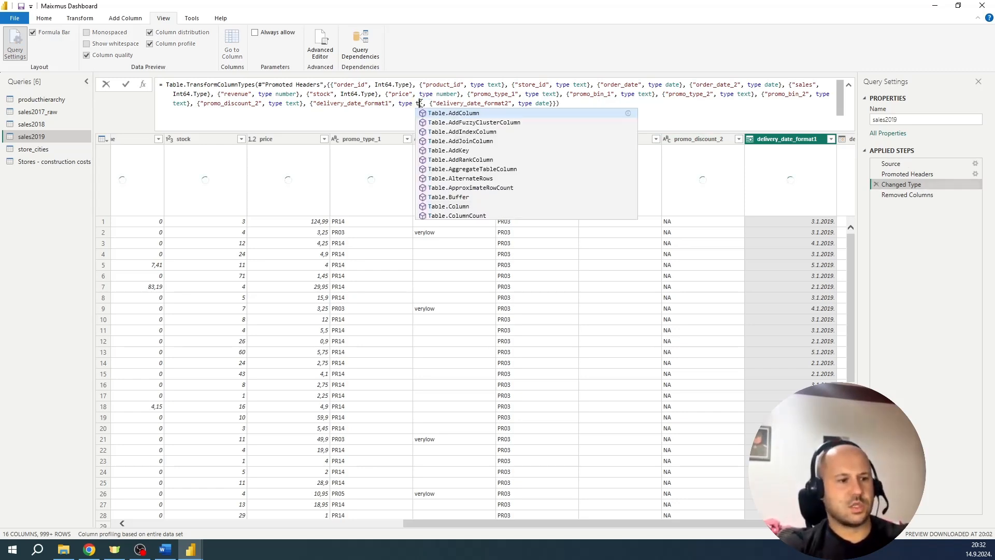
{"action": "key", "text": "BackSpace"}
{"action": "key", "text": "BackSpace"}
{"action": "key", "text": "BackSpace"}
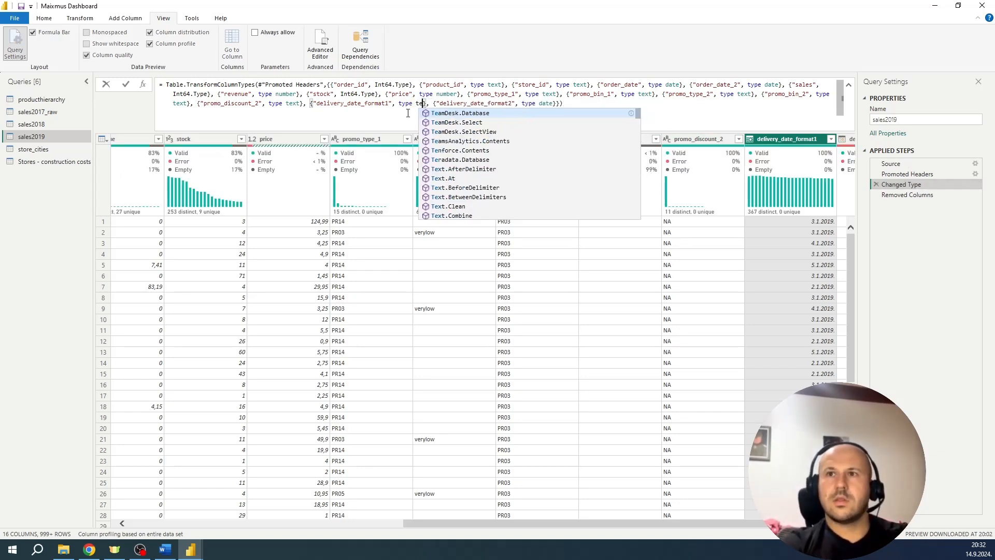
{"action": "type", "text": "xt"}
{"action": "left_click", "coordinate": [309, 117]}
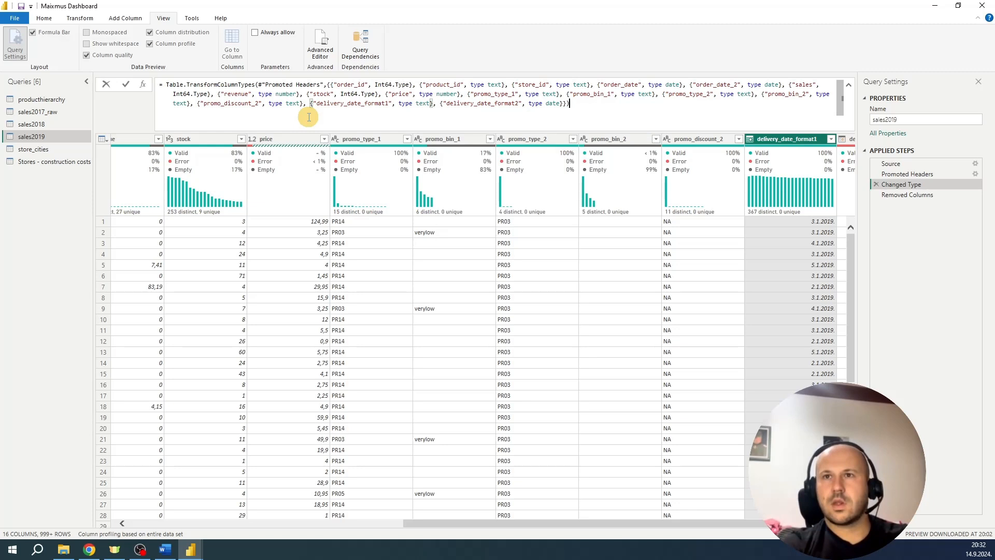
{"action": "left_click", "coordinate": [584, 105]}
{"action": "key", "text": "Return"}
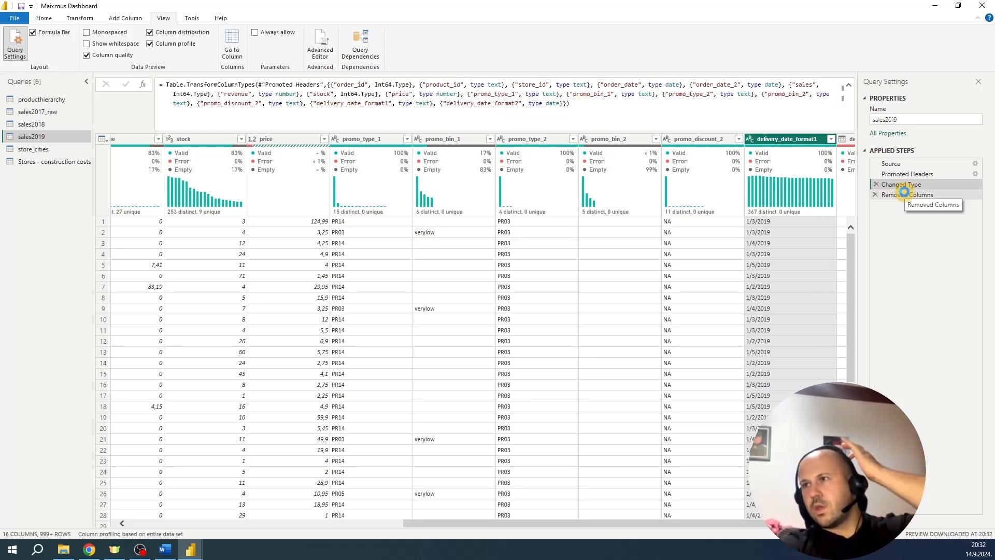
{"action": "left_click", "coordinate": [906, 195]}
{"action": "left_click_drag", "start_coordinate": [560, 521], "coordinate": [566, 521]}
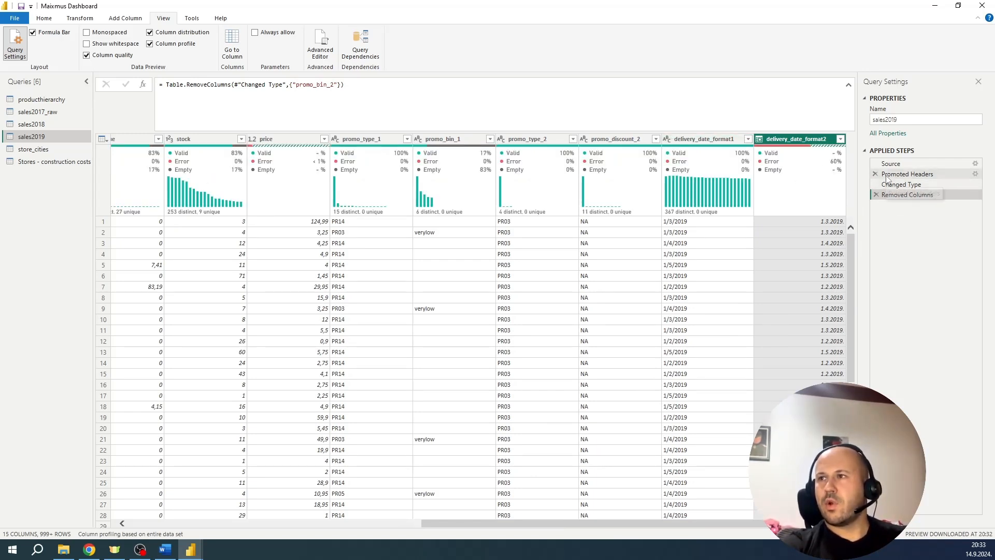
In the Changed Type formula of sales2019, set delivery_date_format1 to type date and delivery_date_format2 to type text
{"action": "left_click", "coordinate": [901, 184]}
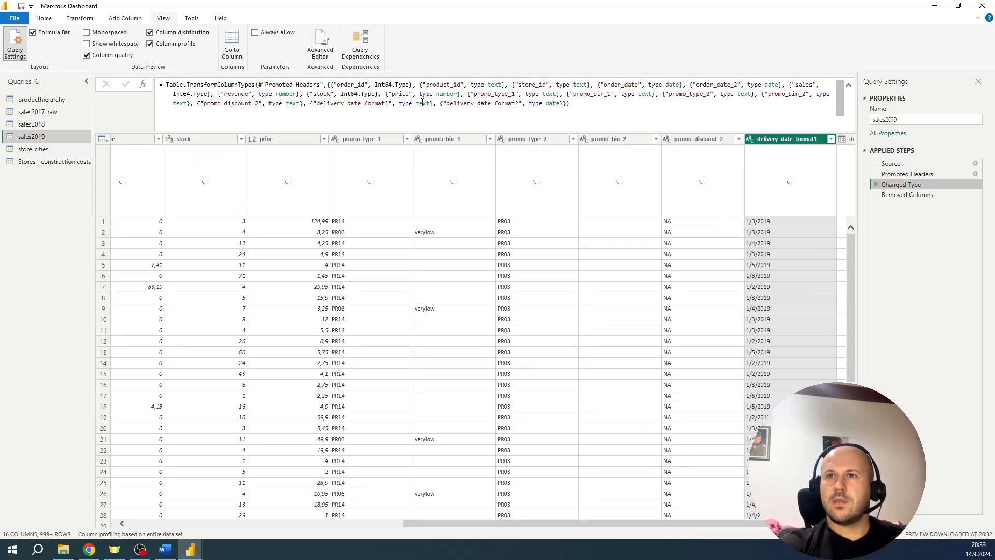
{"action": "double_click", "coordinate": [422, 102]}
{"action": "type", "text": "date"}
{"action": "key", "text": "Escape"}
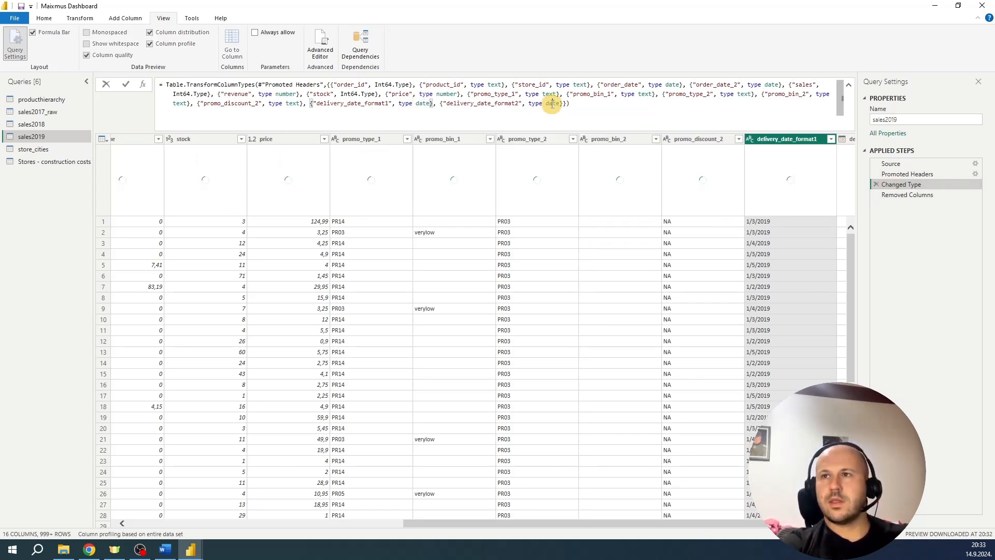
{"action": "double_click", "coordinate": [552, 104]}
{"action": "type", "text": "text"}
{"action": "left_click", "coordinate": [606, 102]}
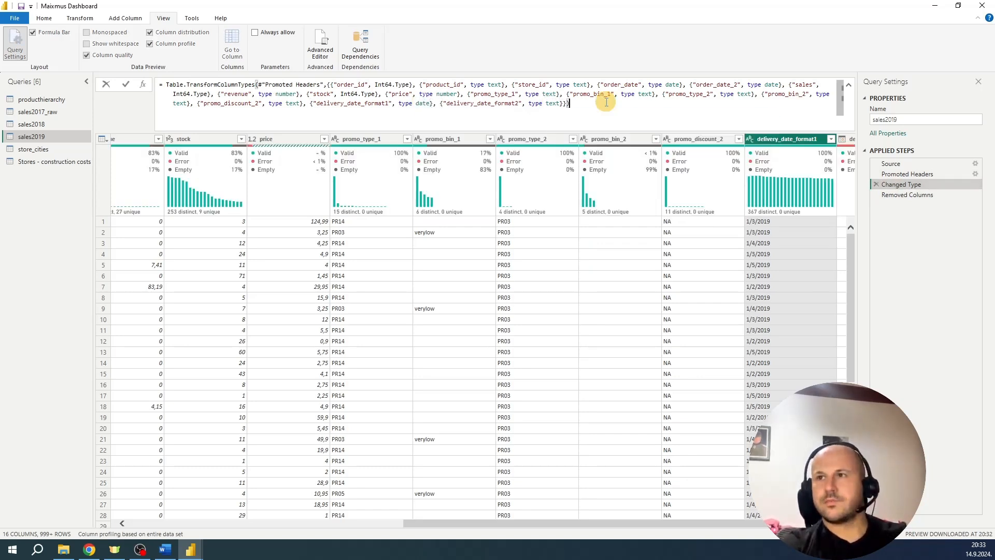
Convert delivery_date_format2 in sales2019 to Date using the Serbian (Latin, Serbia) locale, and base column profiling on the top 1000 rows
{"action": "left_click", "coordinate": [906, 195]}
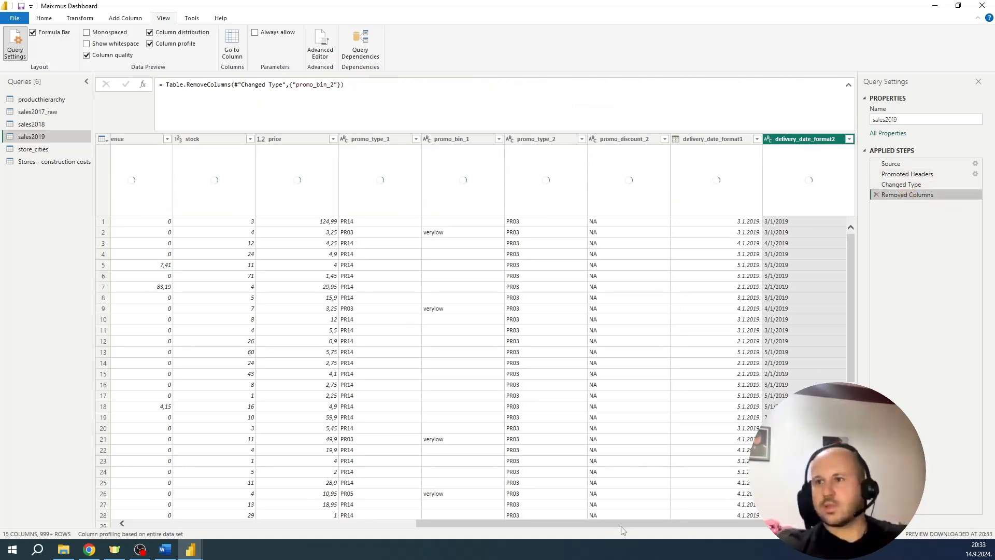
{"action": "scroll", "coordinate": [623, 529], "scroll_direction": "right", "scroll_amount": 1}
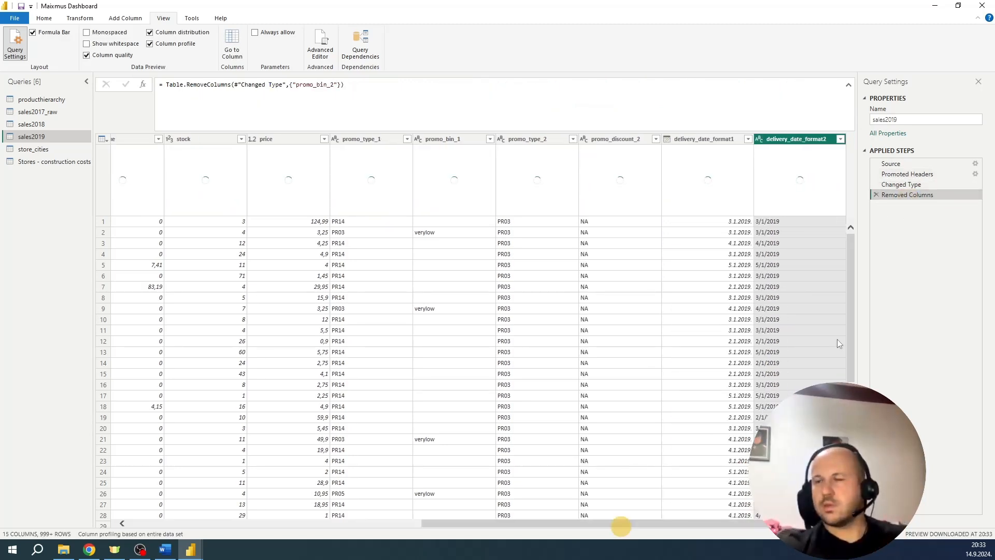
{"action": "left_click", "coordinate": [759, 139]}
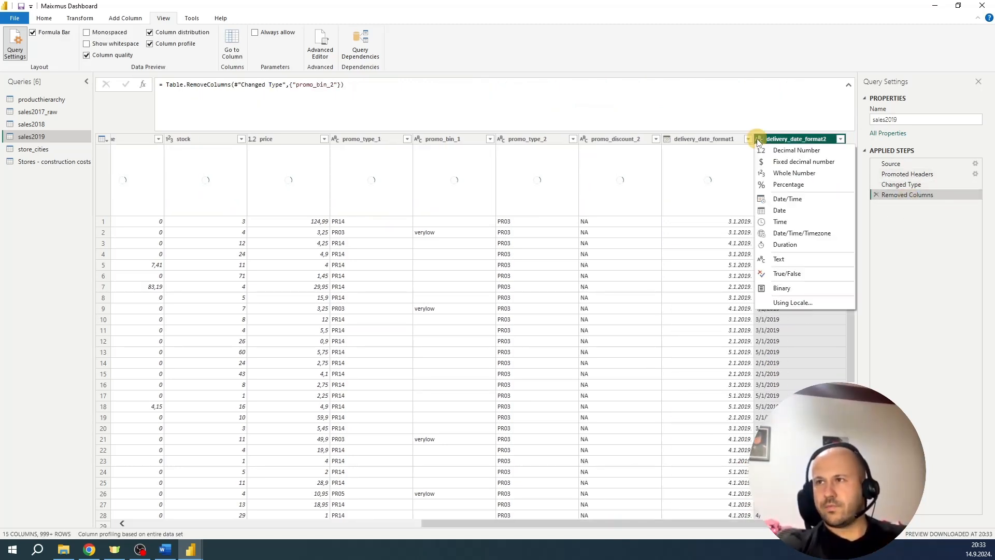
{"action": "left_click", "coordinate": [792, 302]}
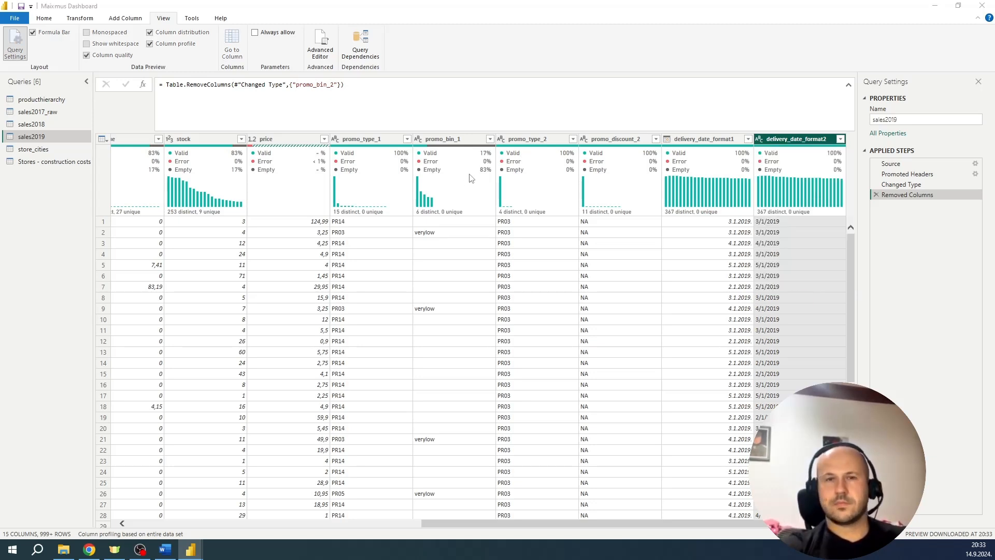
{"action": "left_click", "coordinate": [370, 266]}
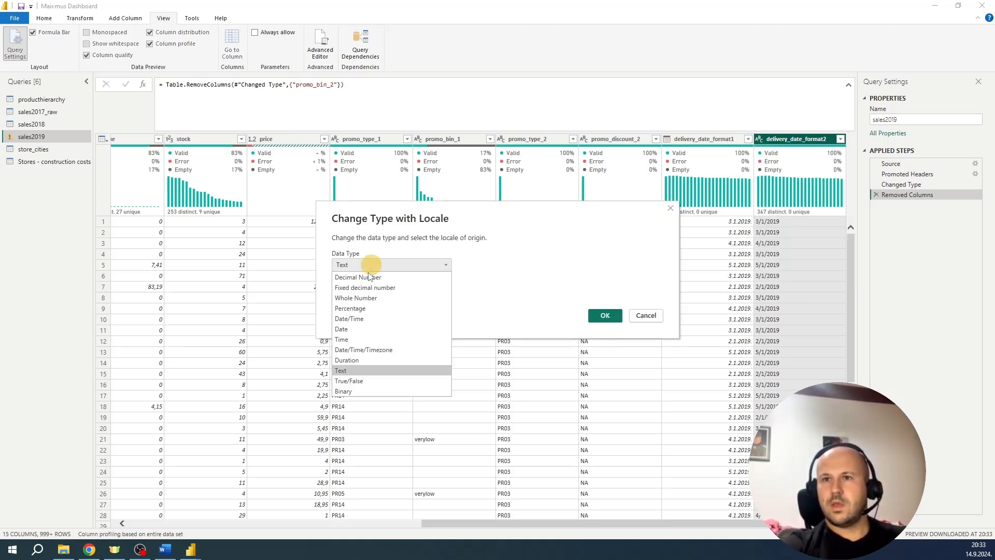
{"action": "left_click", "coordinate": [363, 369]}
{"action": "left_click", "coordinate": [605, 377]}
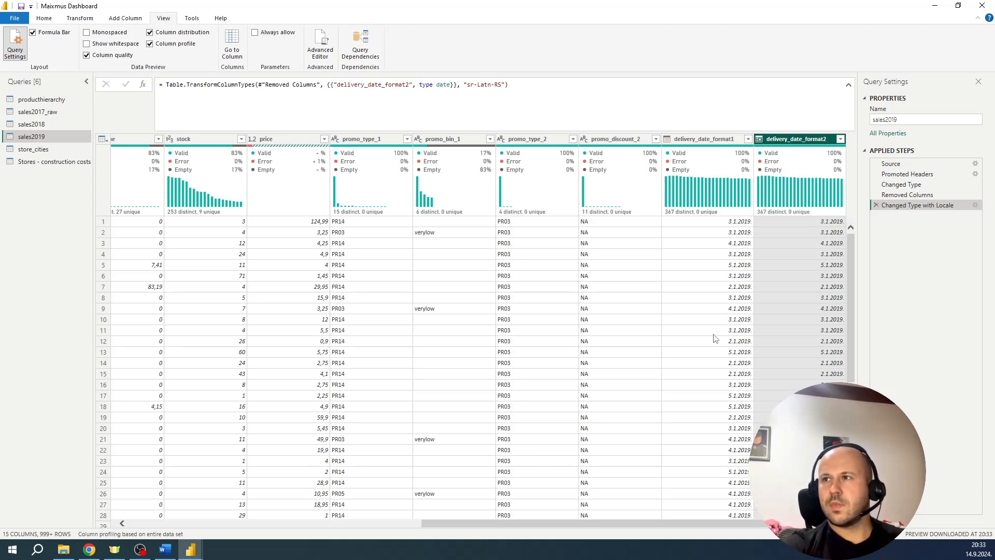
{"action": "left_click", "coordinate": [165, 533]}
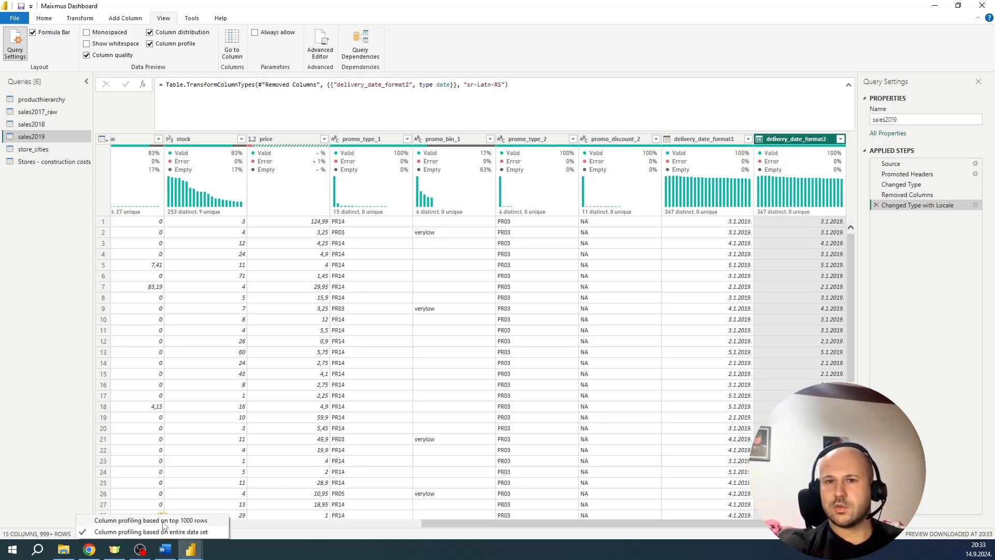
{"action": "left_click", "coordinate": [163, 521]}
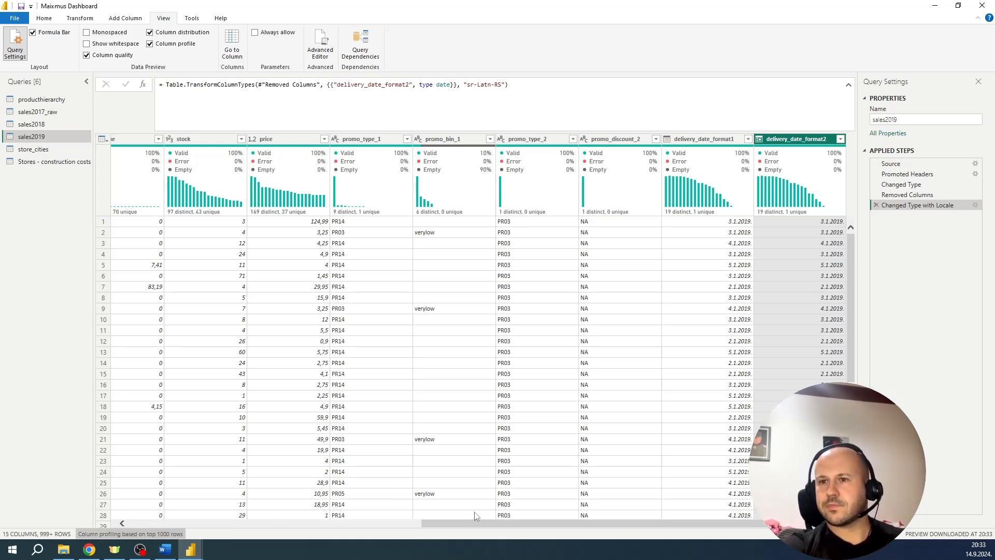
Use the first row of the store_cities query as column headers
{"action": "left_click", "coordinate": [26, 149]}
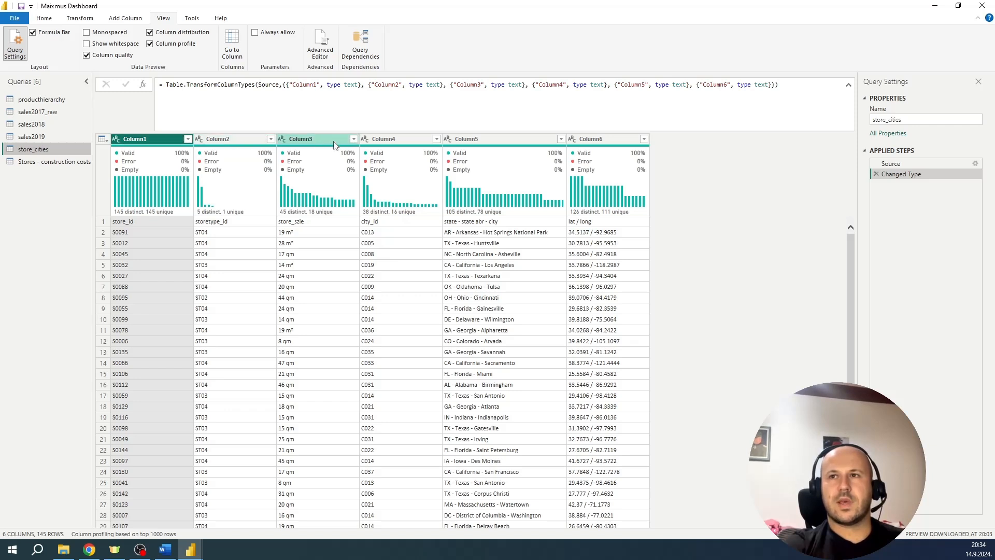
{"action": "left_click", "coordinate": [102, 139]}
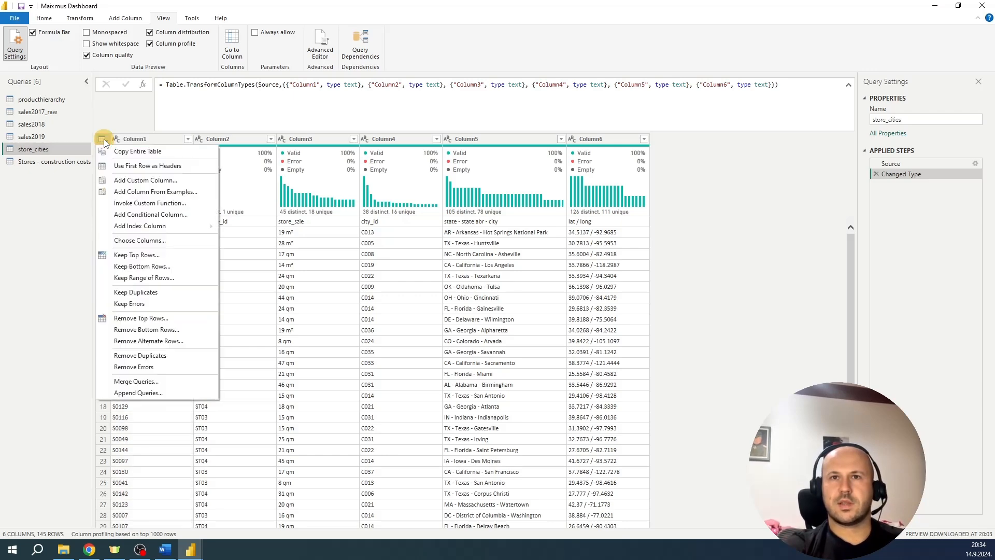
{"action": "left_click", "coordinate": [134, 167]}
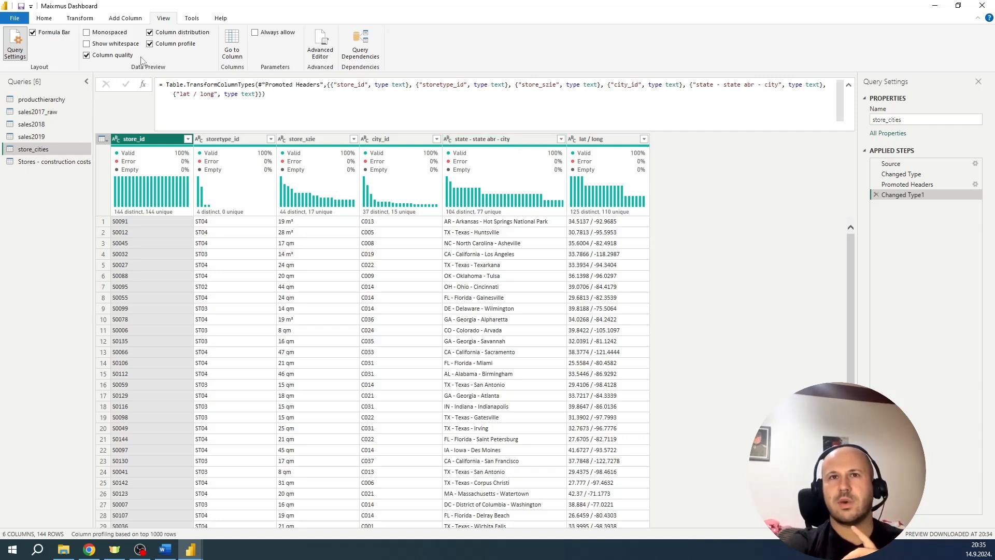
Split the store_id column of store_cities at each occurrence of the custom delimiter "-"
{"action": "left_click", "coordinate": [44, 18]}
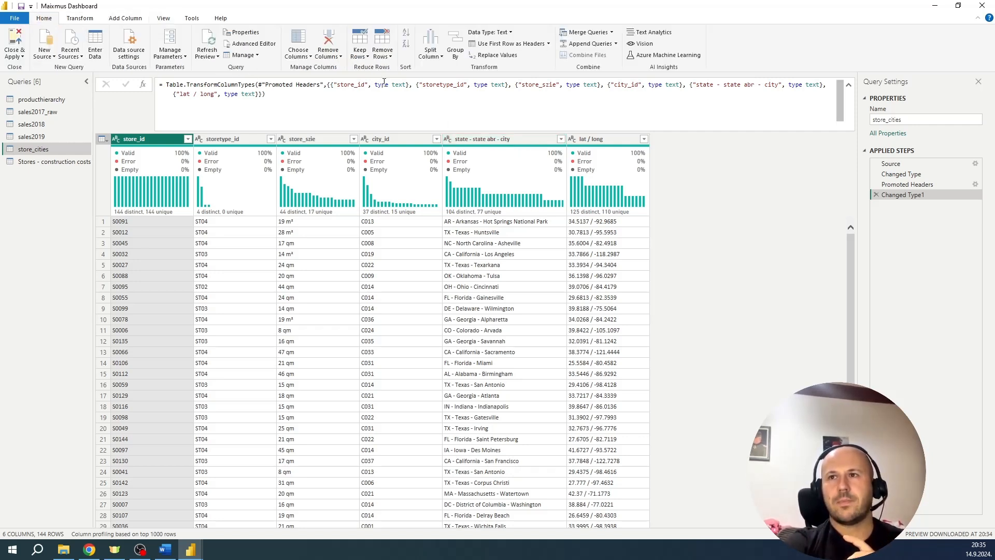
{"action": "left_click", "coordinate": [429, 52]}
{"action": "left_click", "coordinate": [456, 68]}
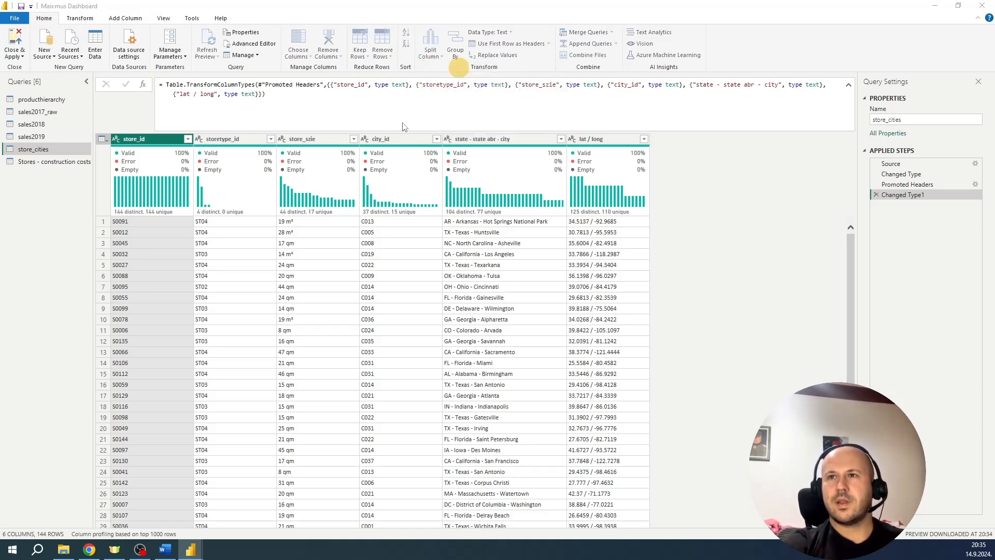
{"action": "left_click", "coordinate": [386, 204]}
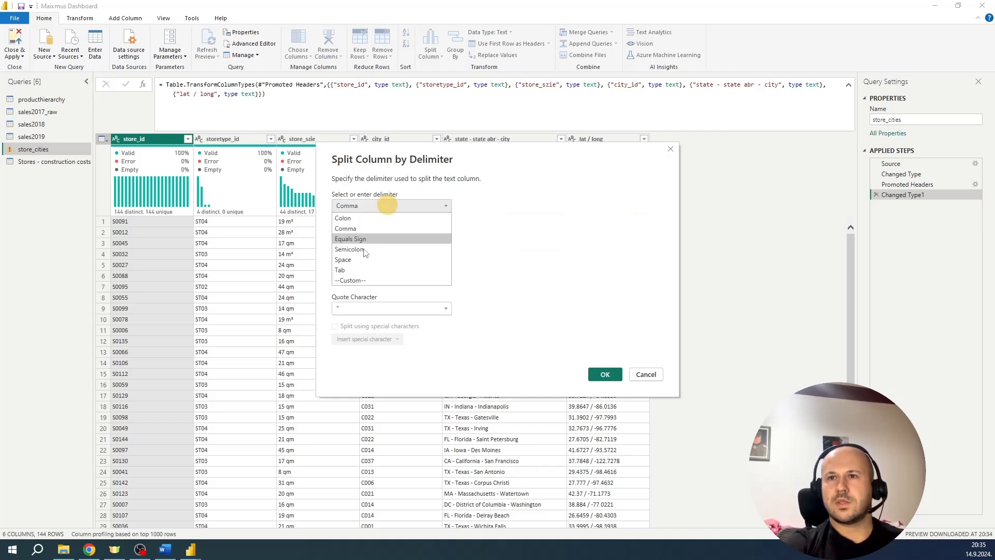
{"action": "left_click", "coordinate": [351, 280]}
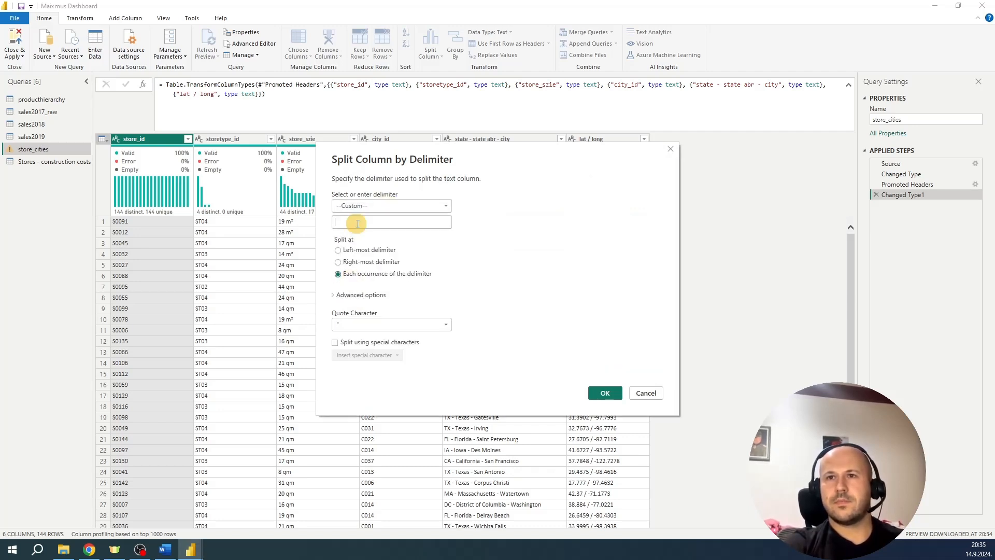
{"action": "left_click", "coordinate": [357, 221]}
{"action": "type", "text": "="}
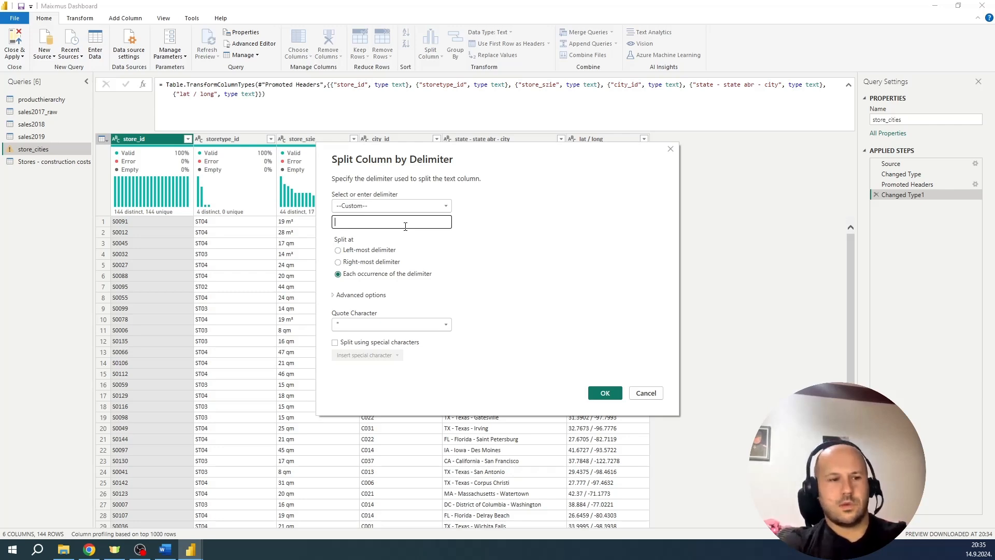
{"action": "left_click", "coordinate": [603, 393]}
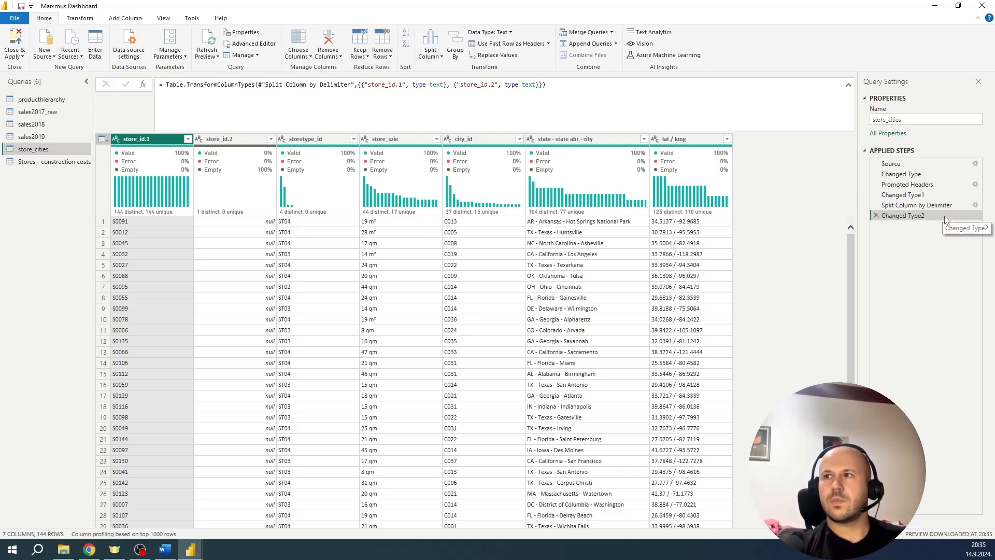
Inspect the formula of the Changed Type2 step in store_cities and delete that step
{"action": "left_click", "coordinate": [222, 83]}
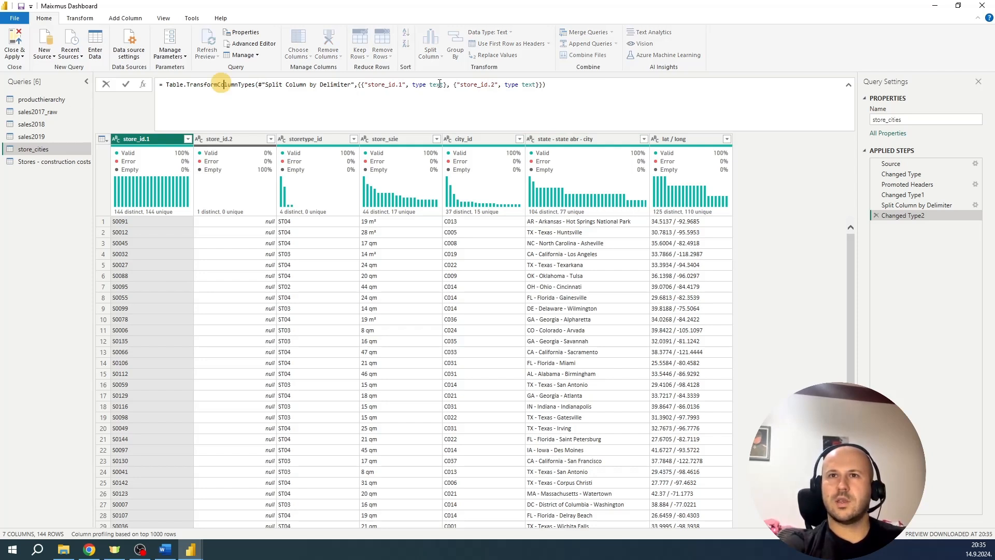
{"action": "key", "text": "shift+End"}
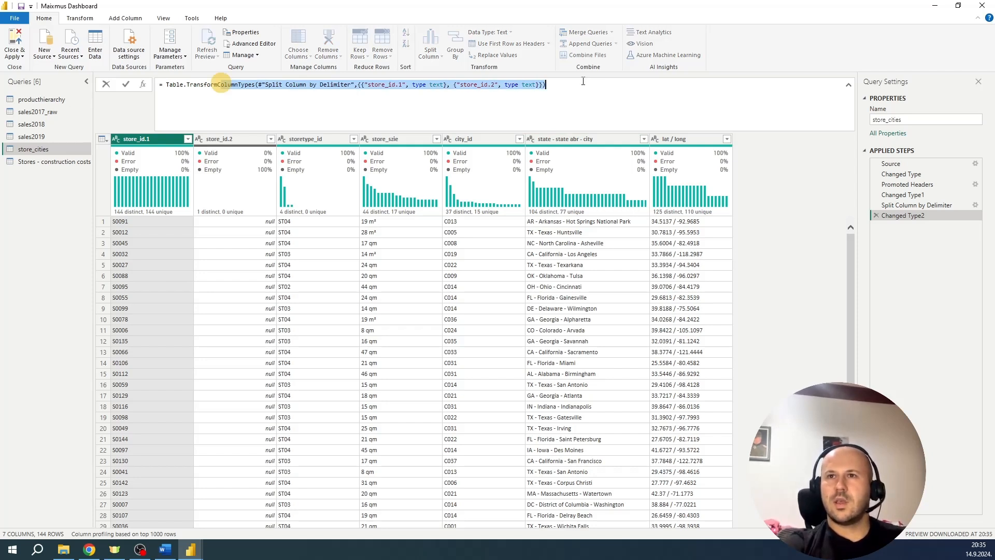
{"action": "left_click", "coordinate": [876, 217]}
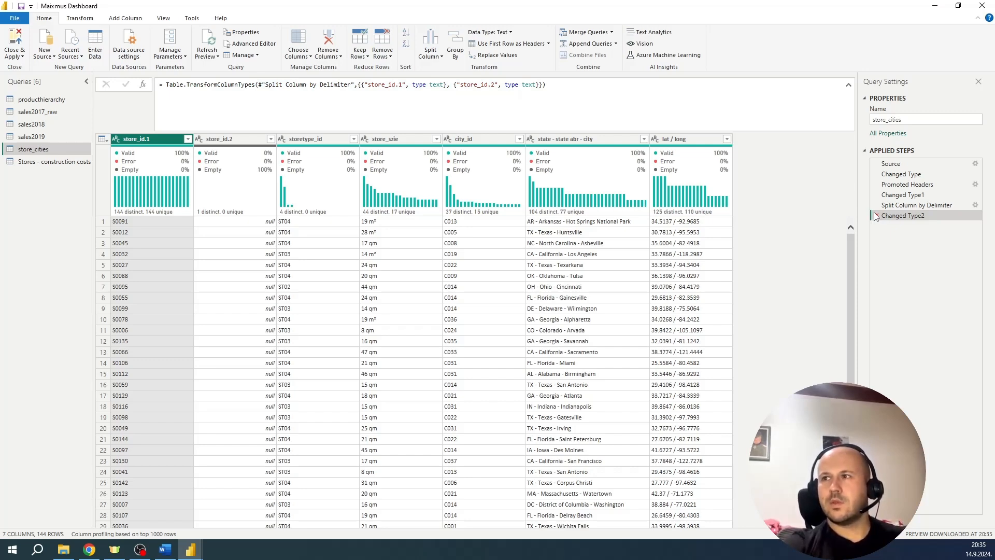
{"action": "left_click", "coordinate": [875, 217]}
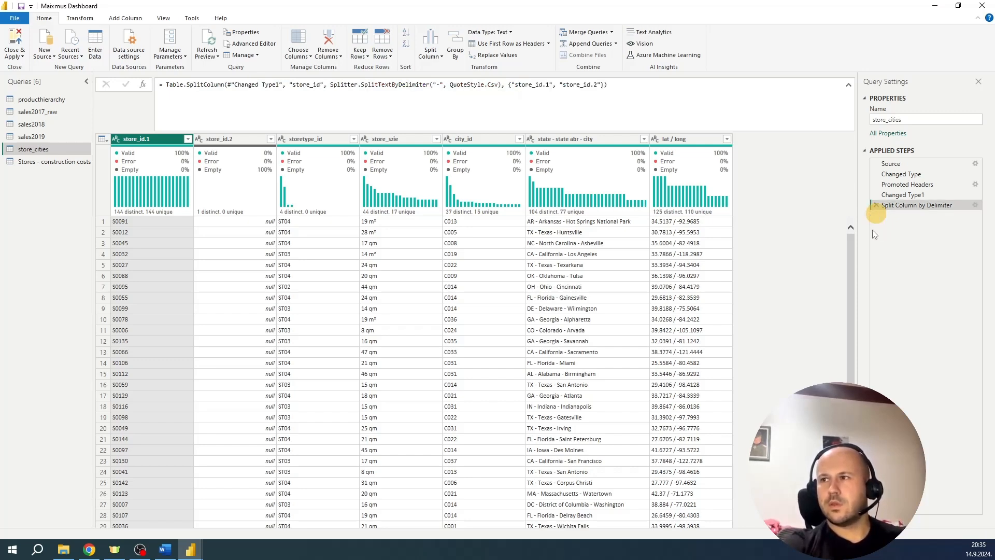
Split the "state - state abr - city" column at each occurrence of the custom delimiter "-"
{"action": "left_click", "coordinate": [568, 139]}
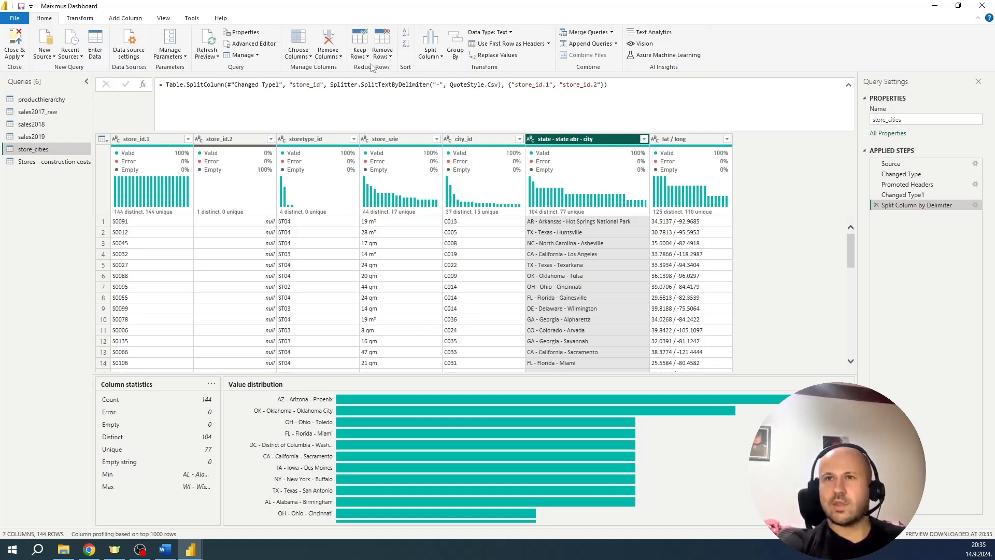
{"action": "left_click", "coordinate": [424, 58]}
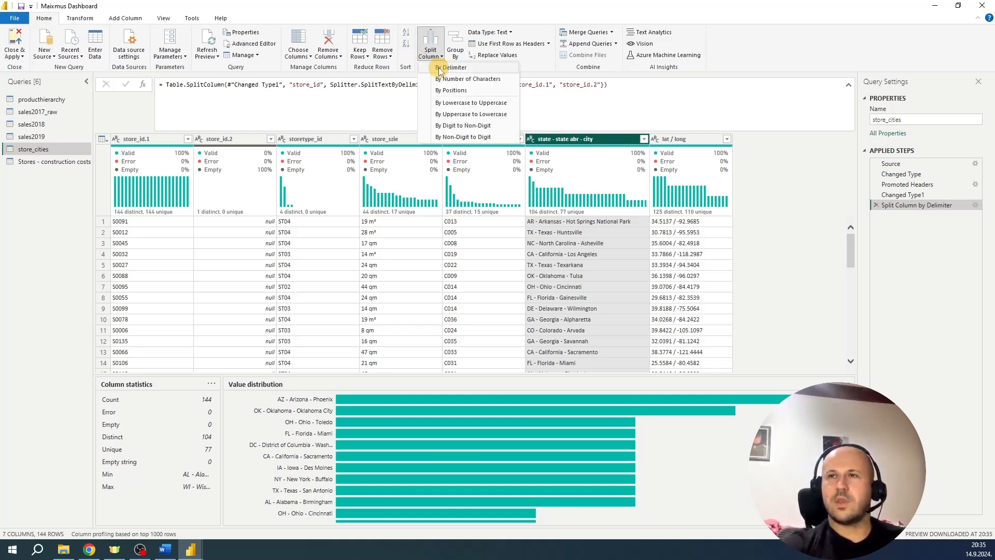
{"action": "left_click", "coordinate": [434, 74]}
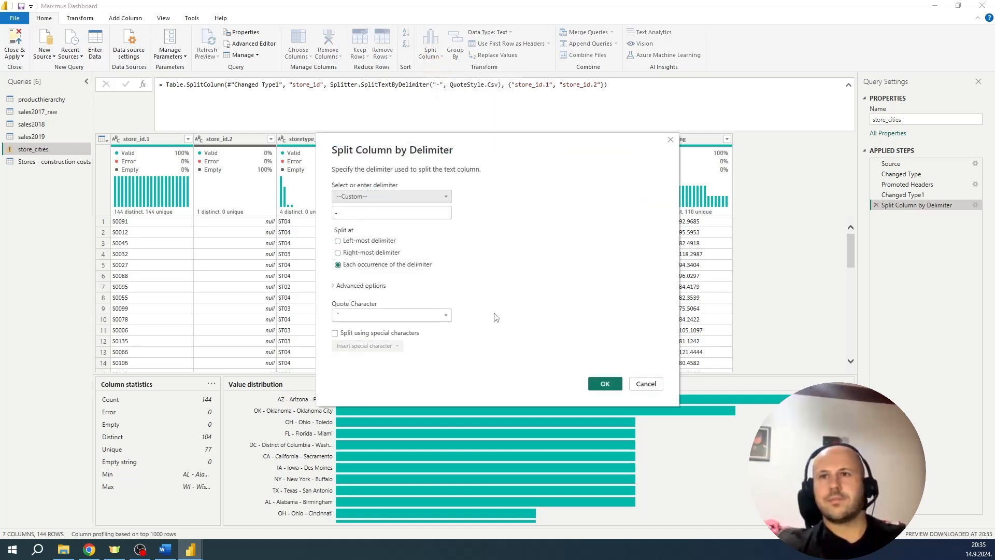
{"action": "left_click", "coordinate": [606, 385]}
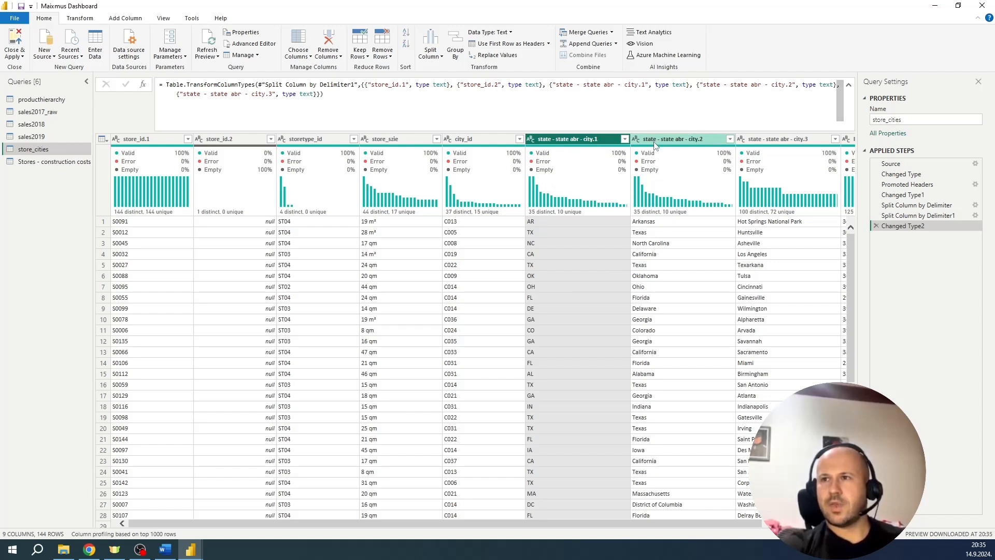
Rename the three columns split from "state - state abr - city" as state abr, state and city, in that order
{"action": "left_click", "coordinate": [549, 140]}
{"action": "double_click", "coordinate": [549, 140]}
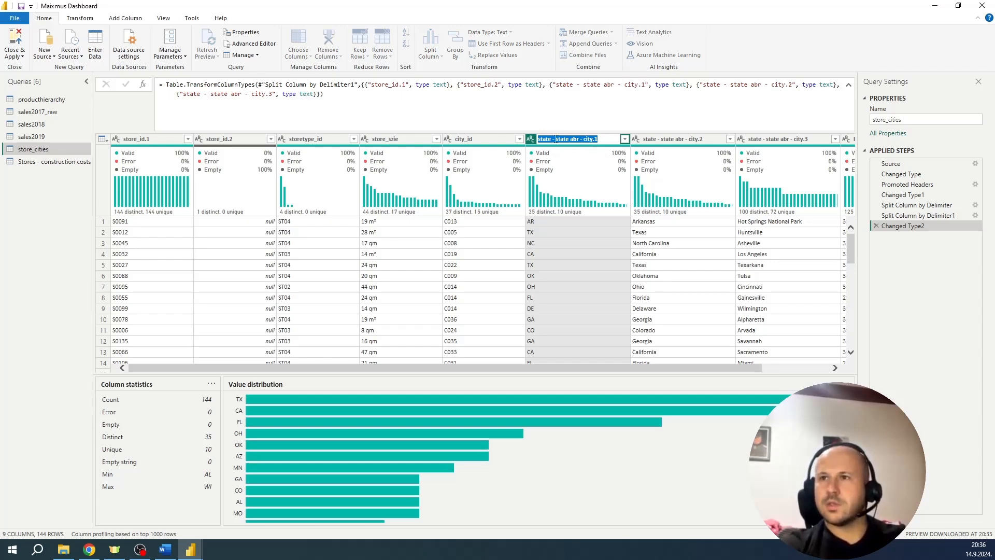
{"action": "type", "text": "state abr"}
{"action": "key", "text": "Return"}
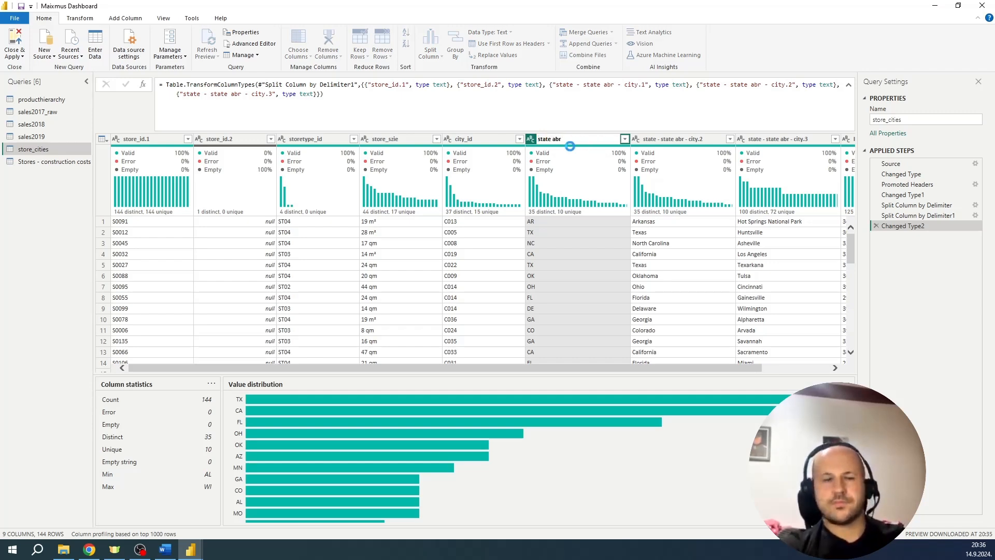
{"action": "double_click", "coordinate": [638, 139]}
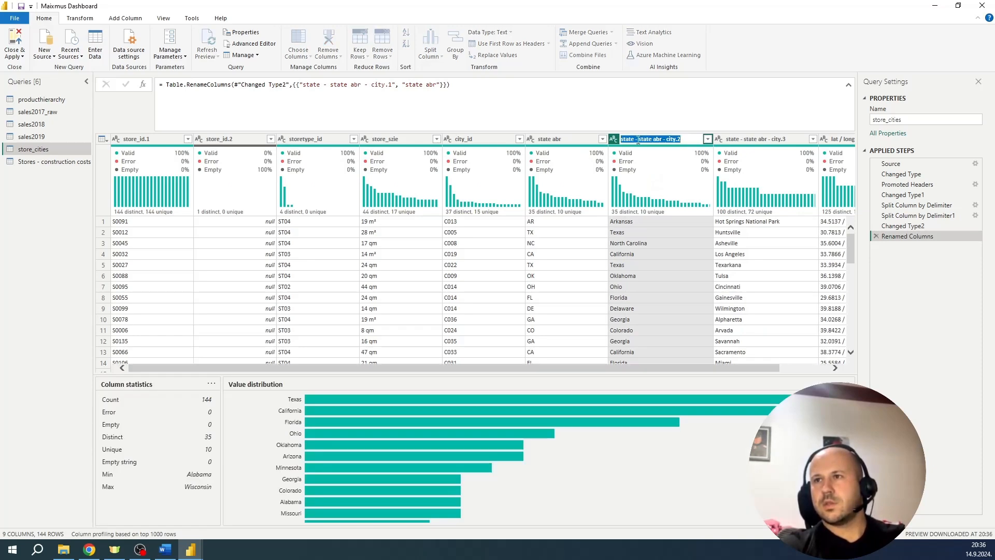
{"action": "left_click_drag", "start_coordinate": [635, 138], "coordinate": [692, 143]}
{"action": "key", "text": "BackSpace"}
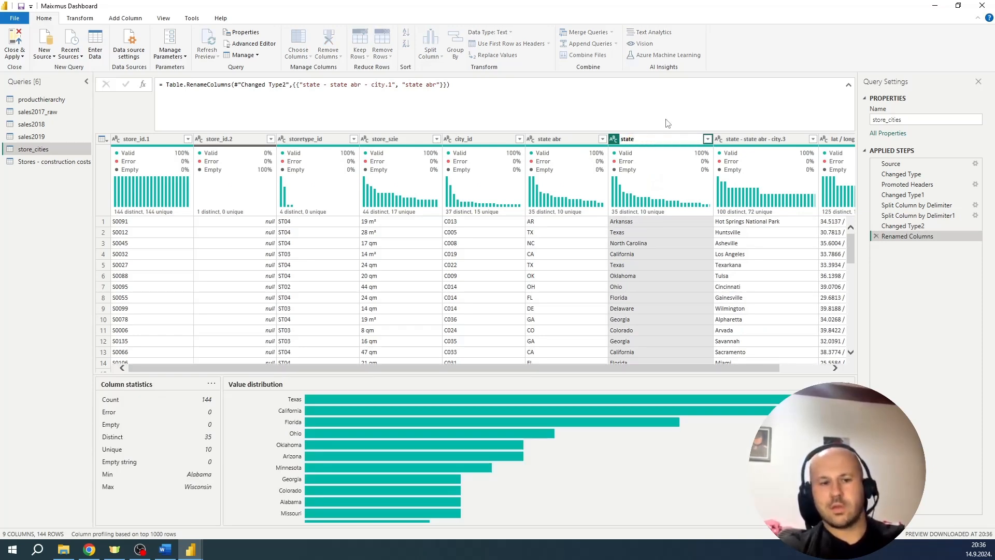
{"action": "key", "text": "Return"}
{"action": "double_click", "coordinate": [715, 142]}
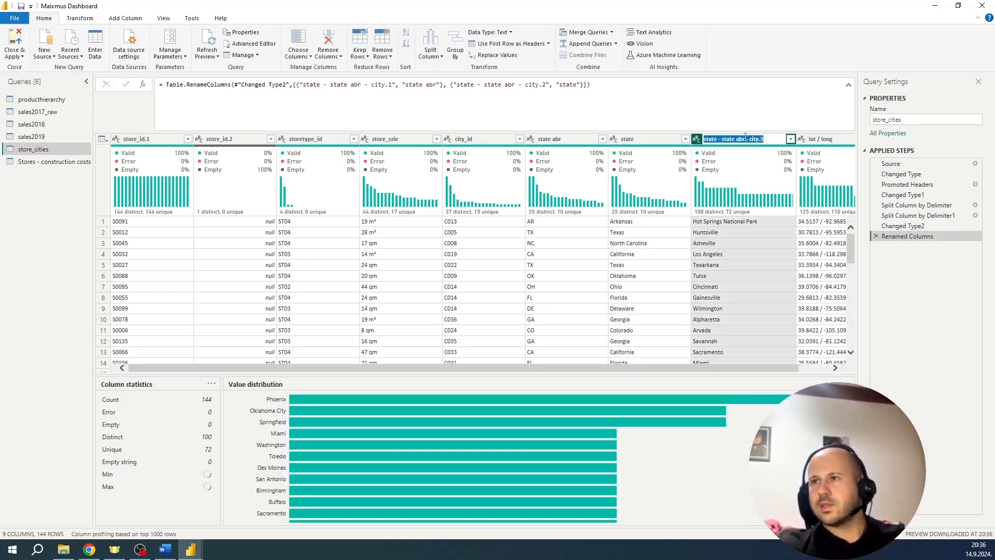
{"action": "type", "text": "city"}
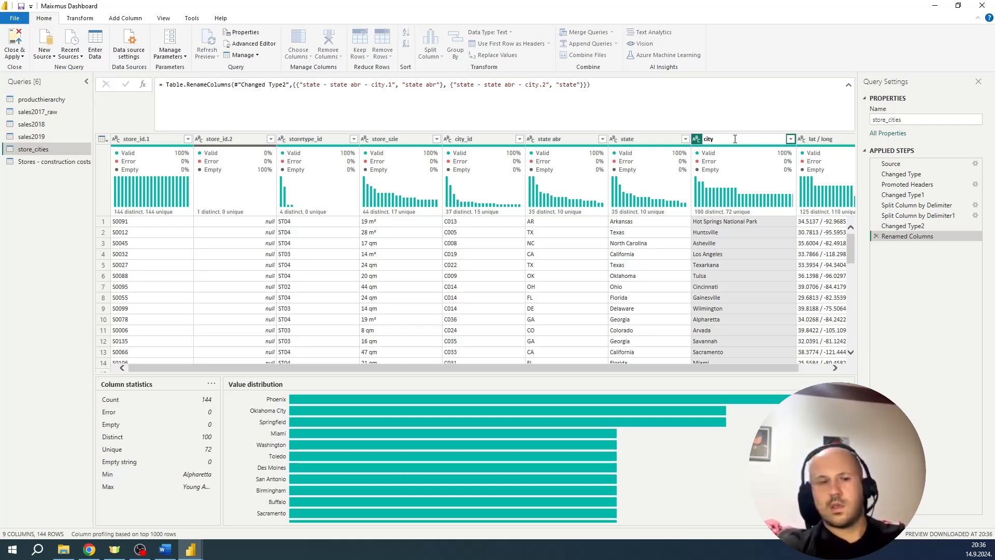
{"action": "key", "text": "Return"}
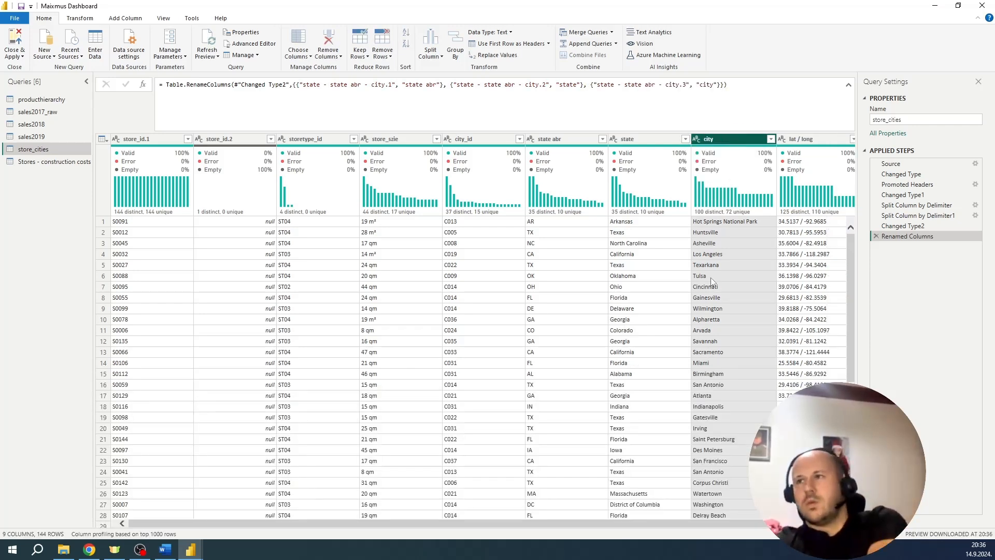
{"action": "scroll", "coordinate": [666, 520], "scroll_direction": "right", "scroll_amount": 1}
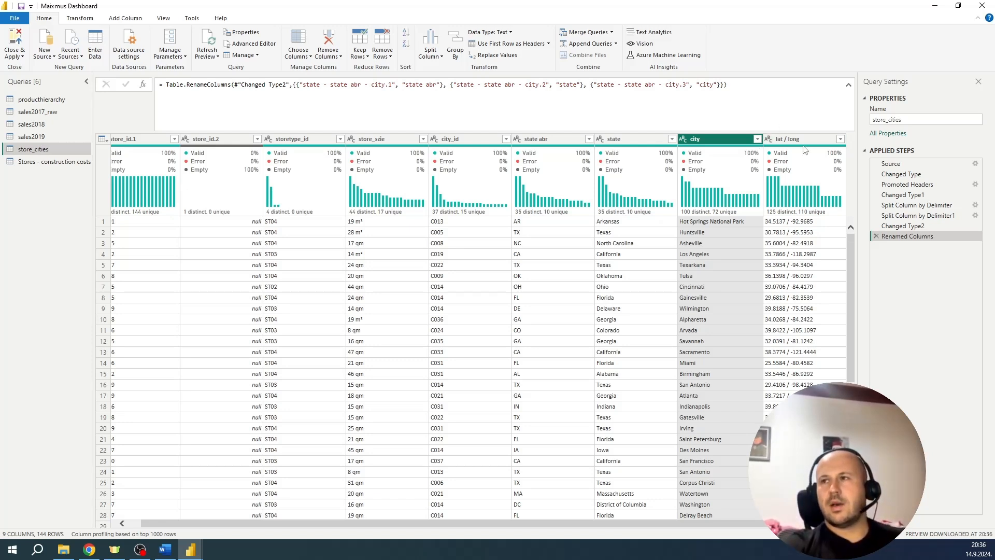
{"action": "mouse_move", "coordinate": [804, 149]}
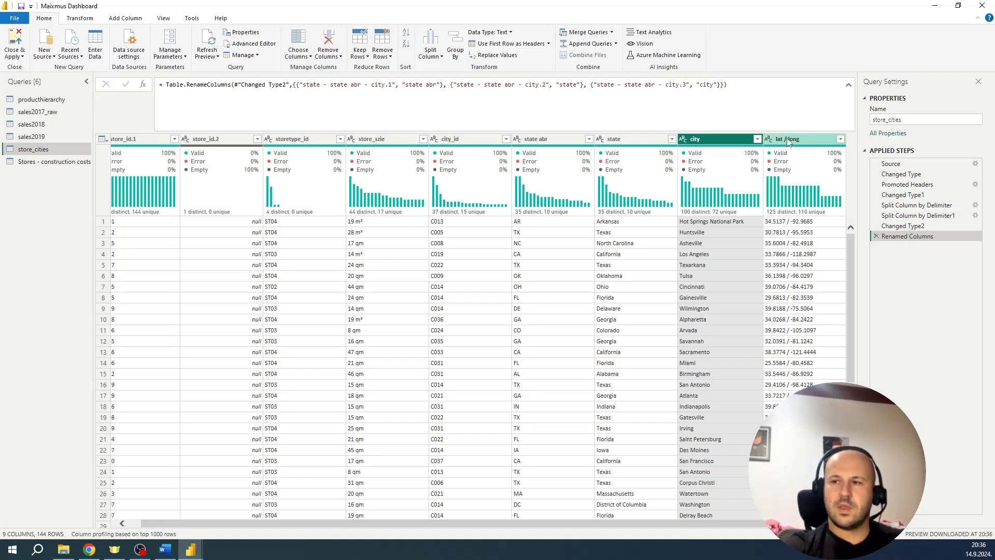
{"action": "mouse_move", "coordinate": [772, 150]}
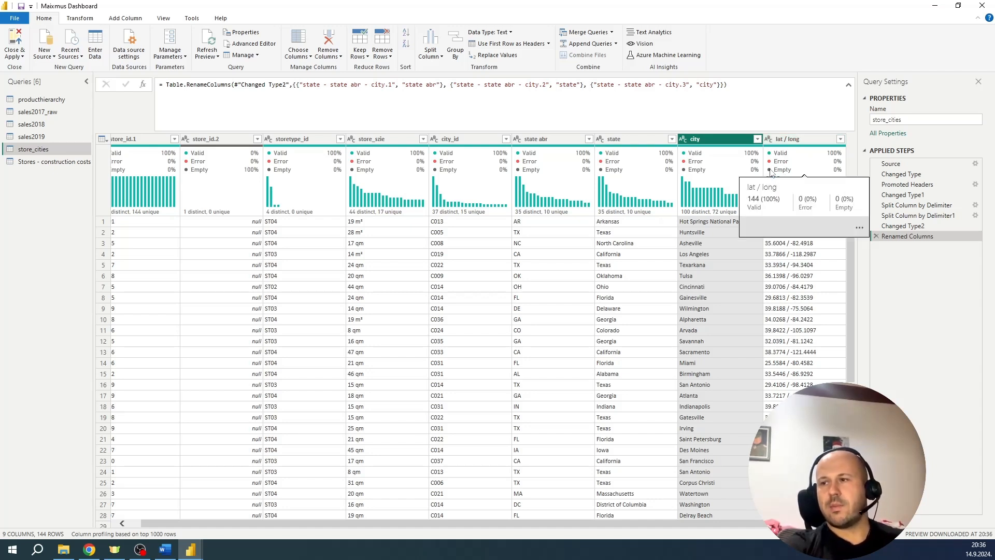
Remove the store_id.2 column from the store_cities query
{"action": "mouse_move", "coordinate": [779, 203]}
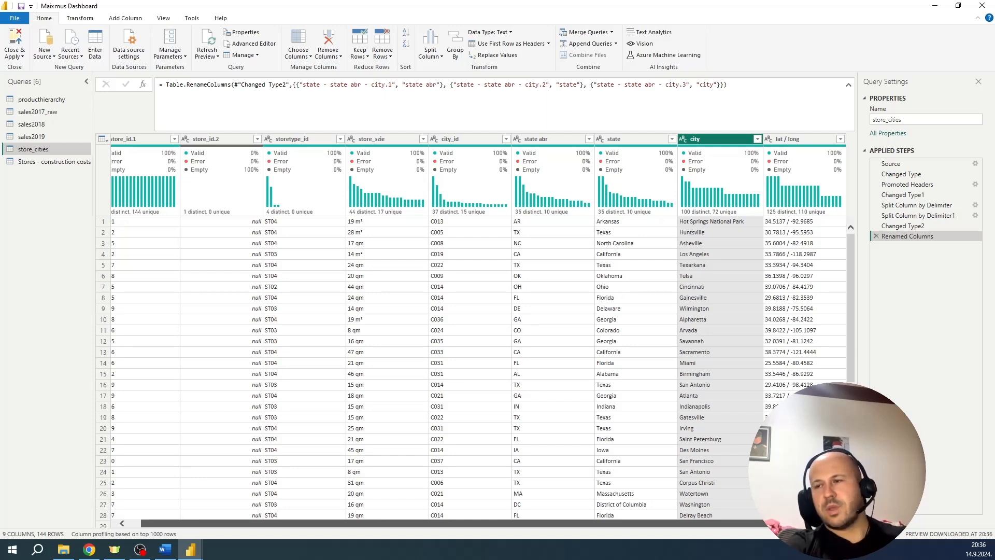
{"action": "left_click_drag", "start_coordinate": [772, 523], "coordinate": [536, 502]}
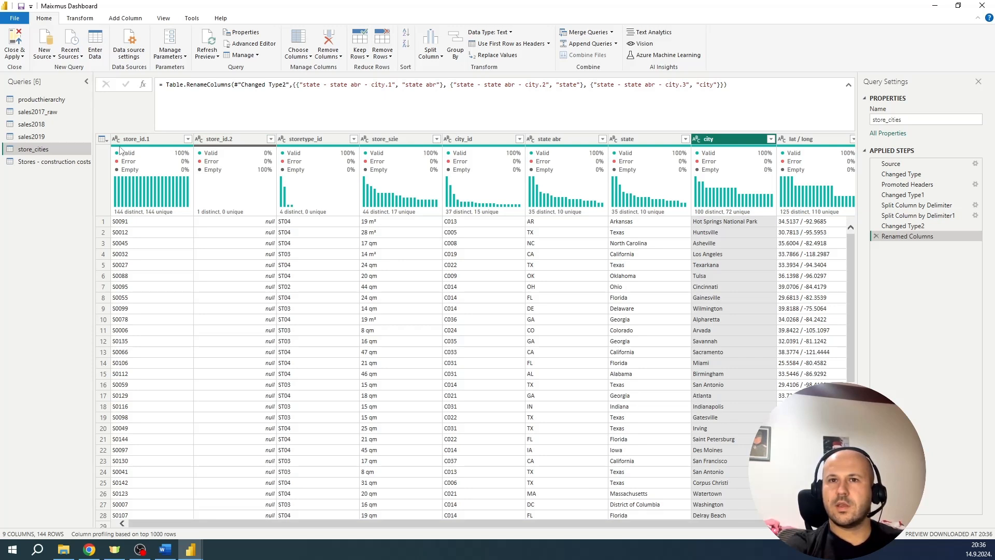
{"action": "right_click", "coordinate": [228, 140]}
{"action": "left_click", "coordinate": [272, 159]}
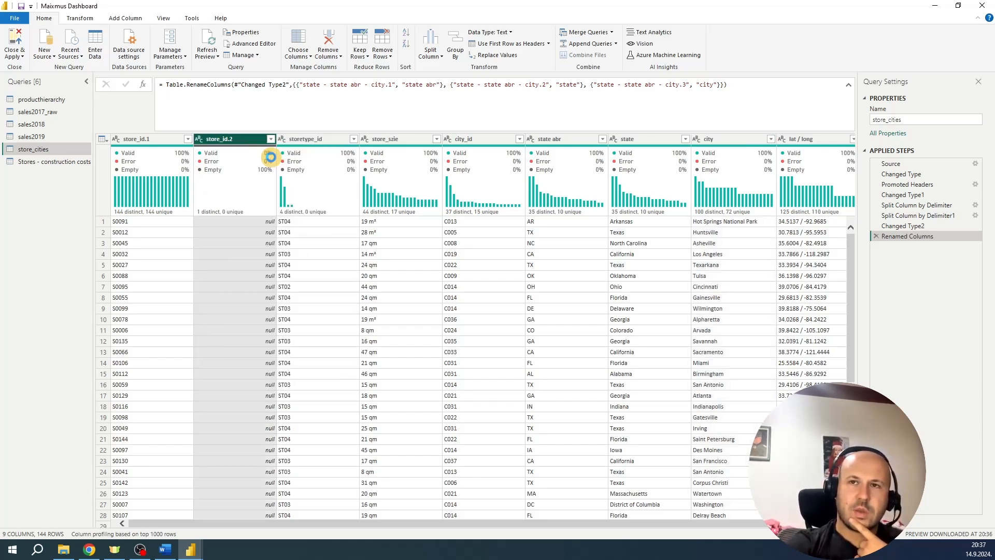
In Stores - construction costs, set building-costs, land and devolopment costs and Other related costs to Fixed decimal number as a new type-change step
{"action": "left_click", "coordinate": [52, 162]}
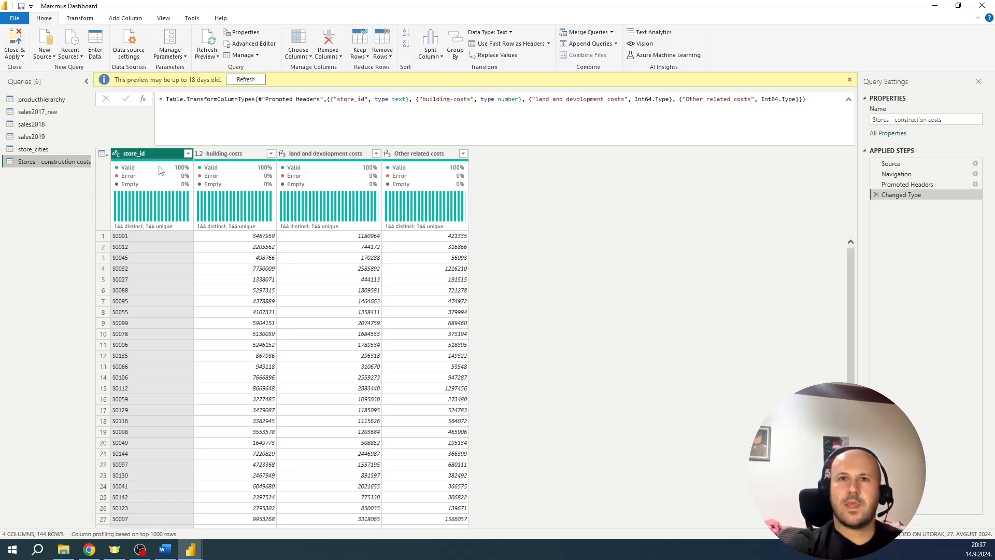
{"action": "mouse_move", "coordinate": [139, 162]}
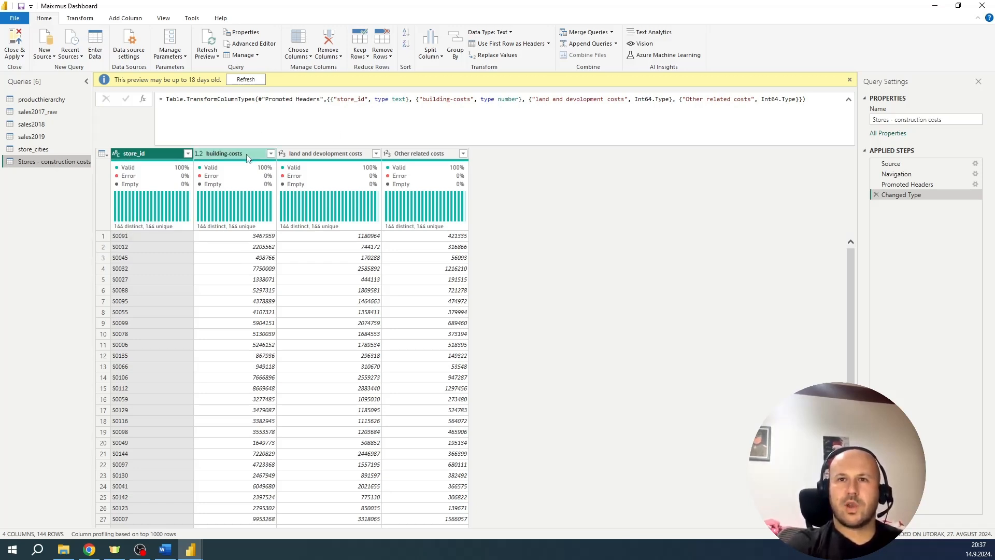
{"action": "left_click", "coordinate": [198, 154]}
{"action": "left_click", "coordinate": [223, 176]}
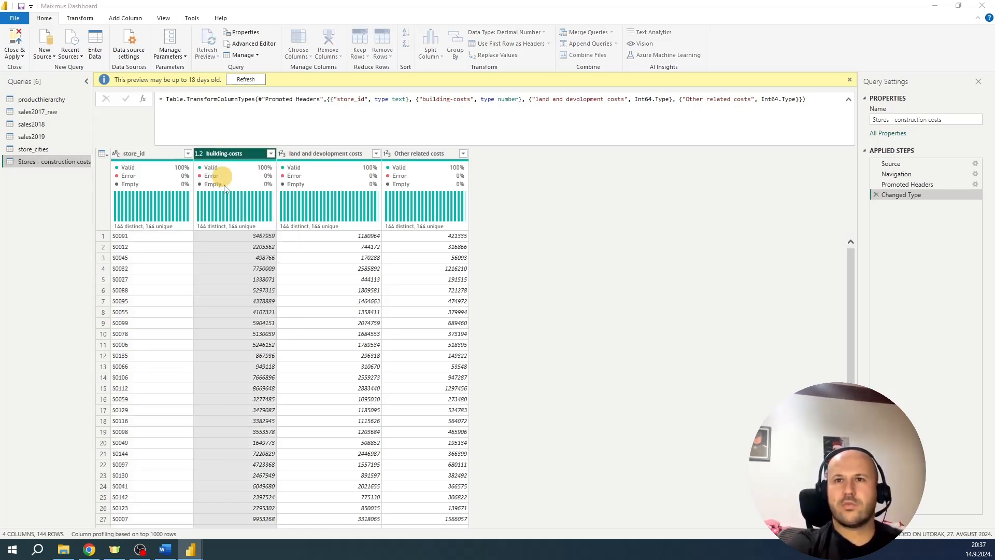
{"action": "left_click", "coordinate": [571, 304]}
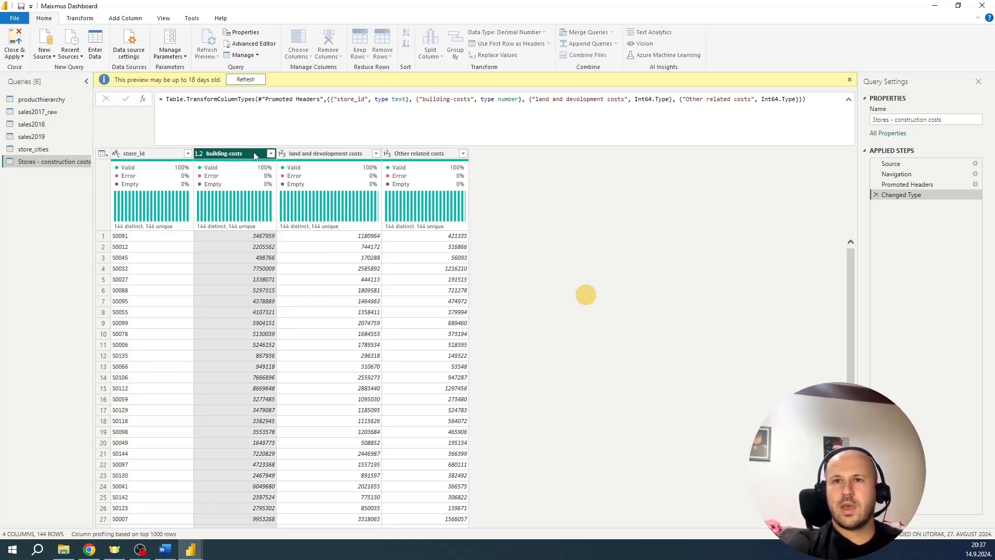
{"action": "left_click", "coordinate": [283, 139]}
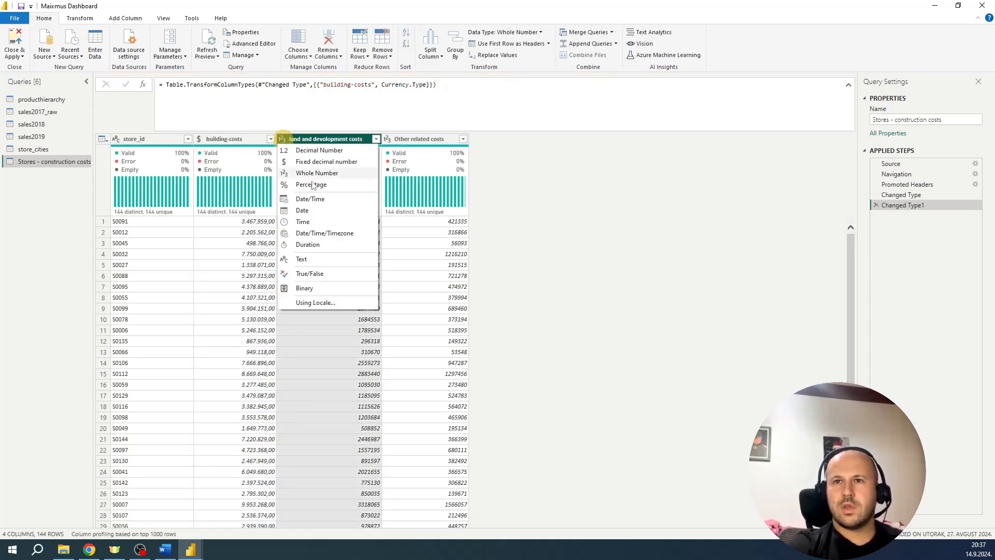
{"action": "left_click", "coordinate": [321, 170]}
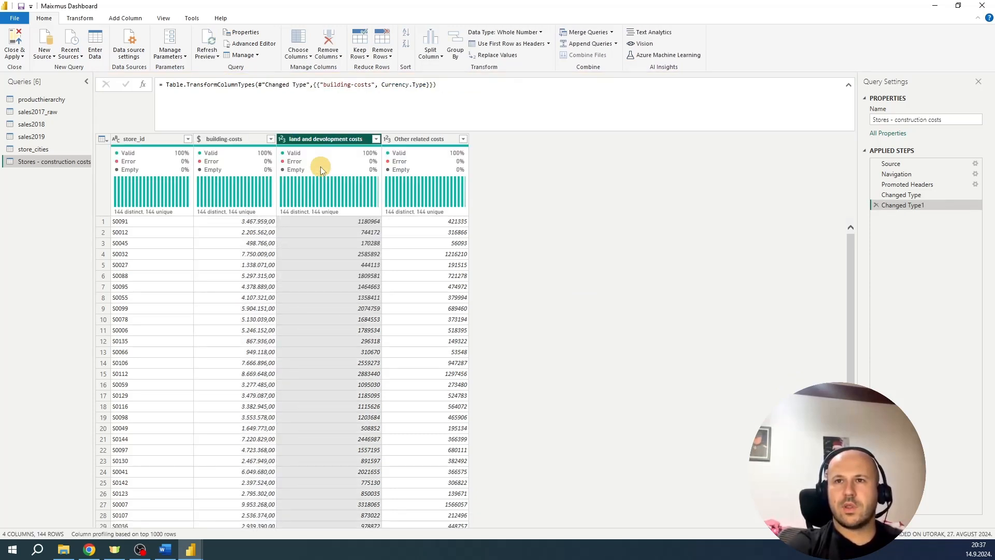
{"action": "left_click", "coordinate": [388, 139]}
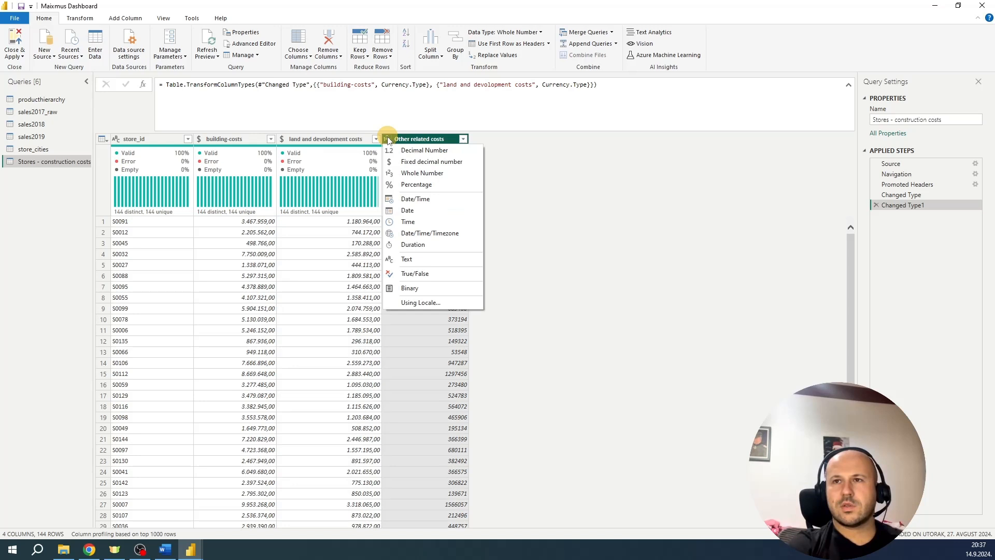
{"action": "left_click", "coordinate": [416, 162]}
{"action": "mouse_move", "coordinate": [416, 162]}
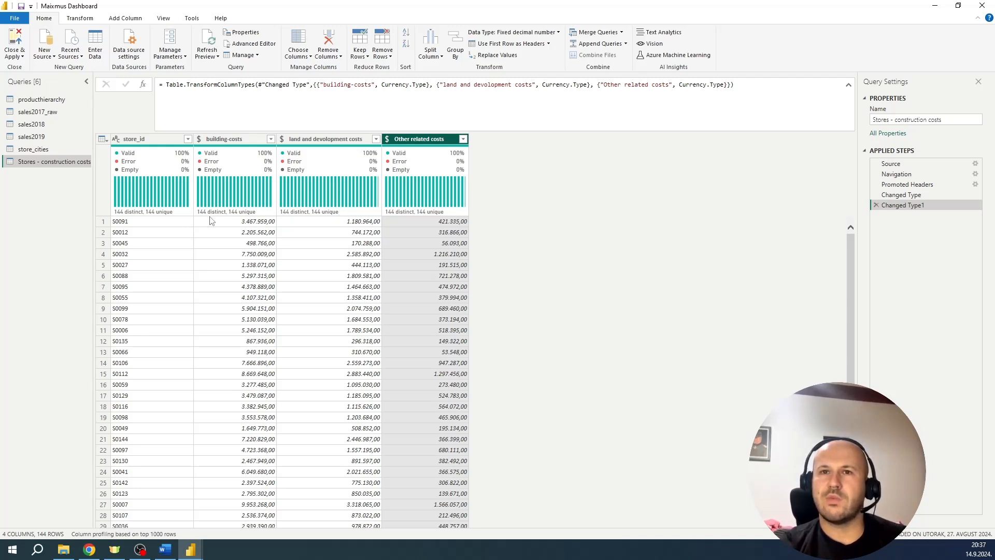
Start adding a custom column to the Stores - construction costs query
{"action": "mouse_move", "coordinate": [208, 215]}
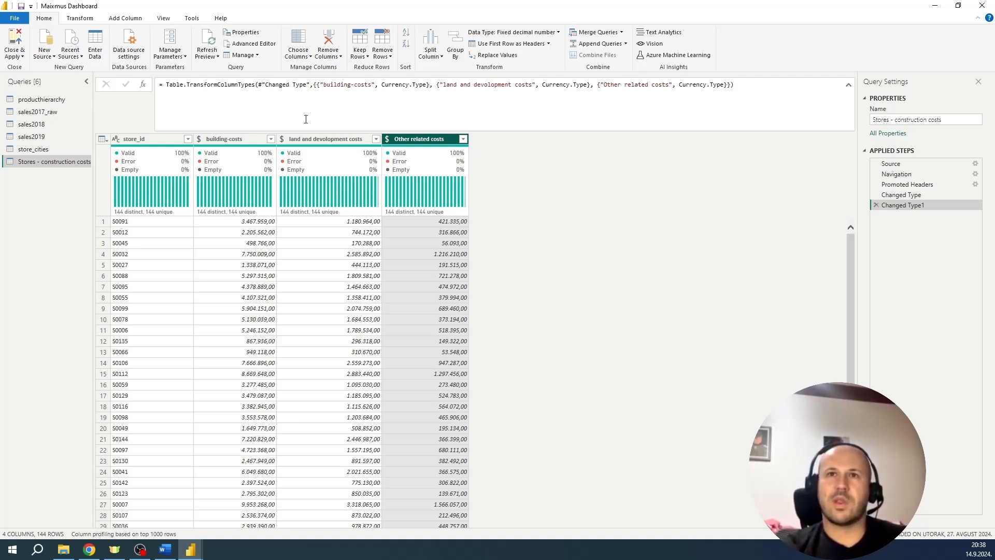
{"action": "left_click", "coordinate": [127, 17]}
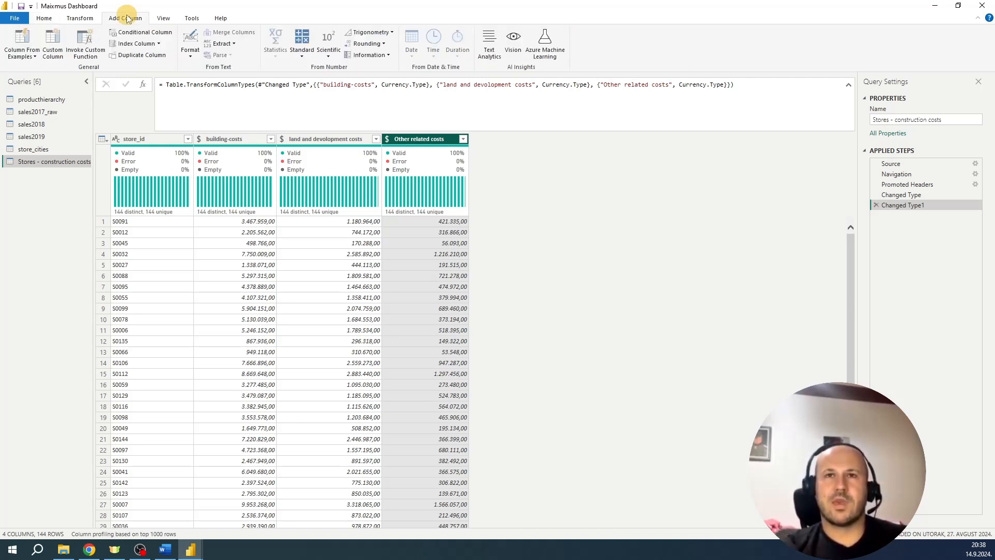
{"action": "left_click", "coordinate": [58, 53]}
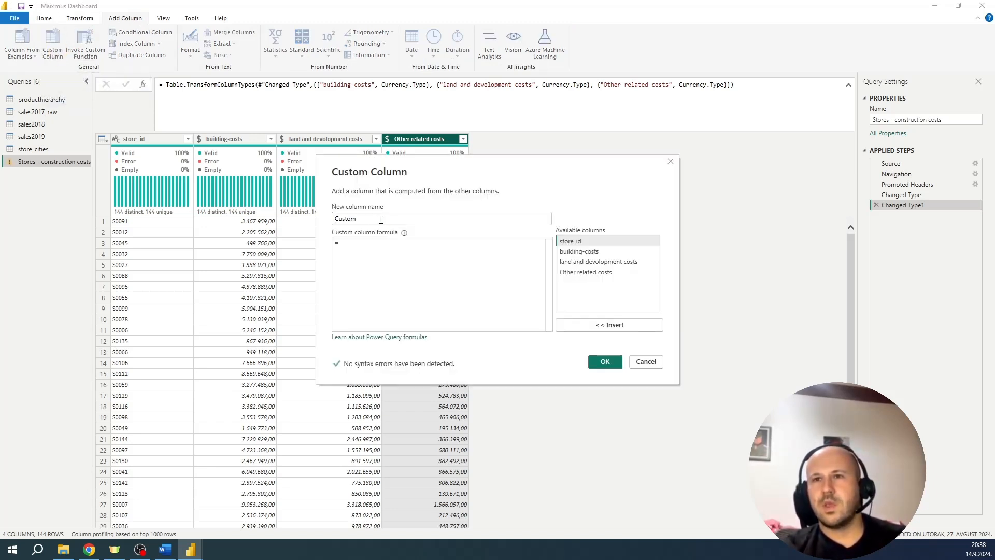
Name the new custom column Total Store Cost
{"action": "double_click", "coordinate": [380, 218]}
{"action": "type", "text": "T"}
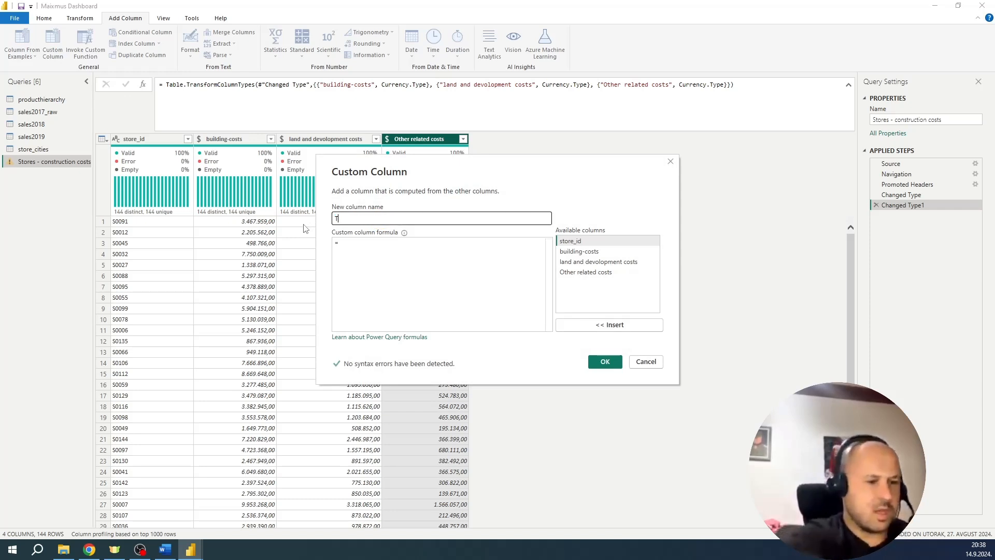
{"action": "type", "text": "otal Store "}
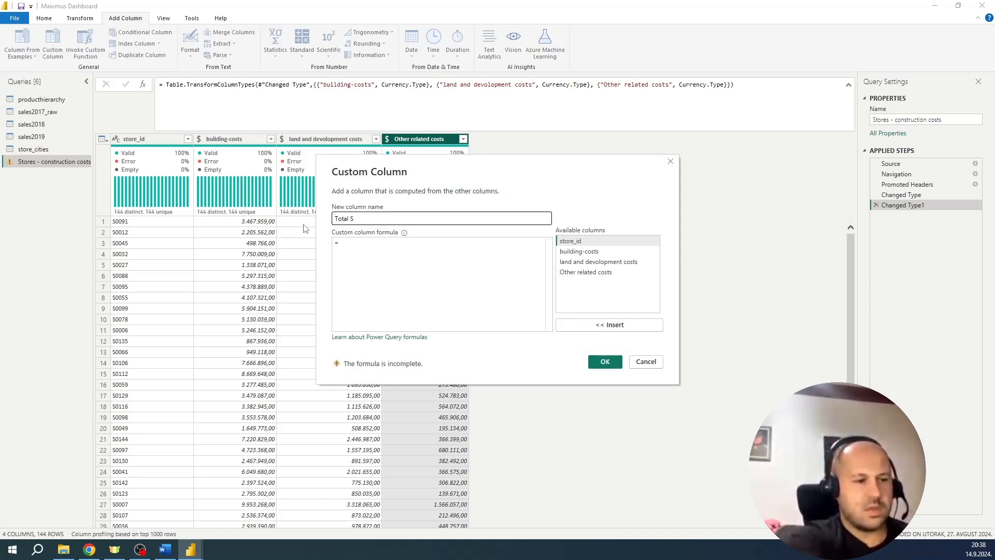
{"action": "type", "text": "Cost"}
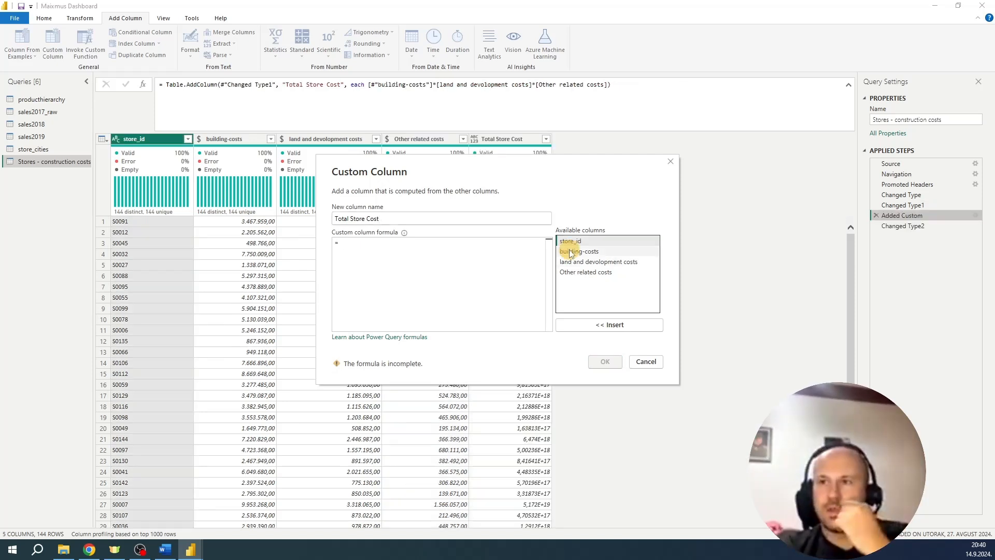
Define the custom column as the sum of building-costs, land and devolopment costs and Other related costs, and accept the formula
{"action": "double_click", "coordinate": [571, 251]}
{"action": "type", "text": "+"}
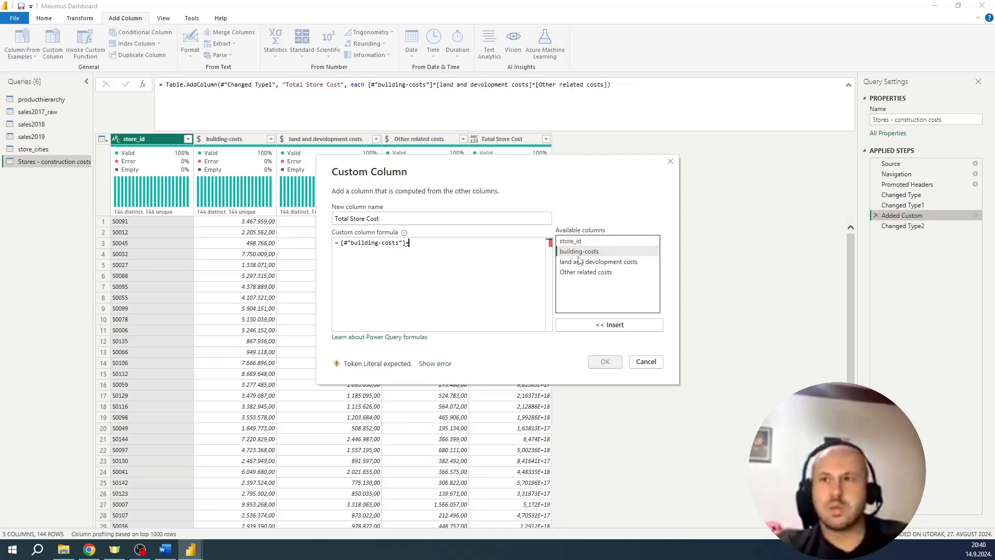
{"action": "double_click", "coordinate": [577, 261]}
{"action": "type", "text": "+"}
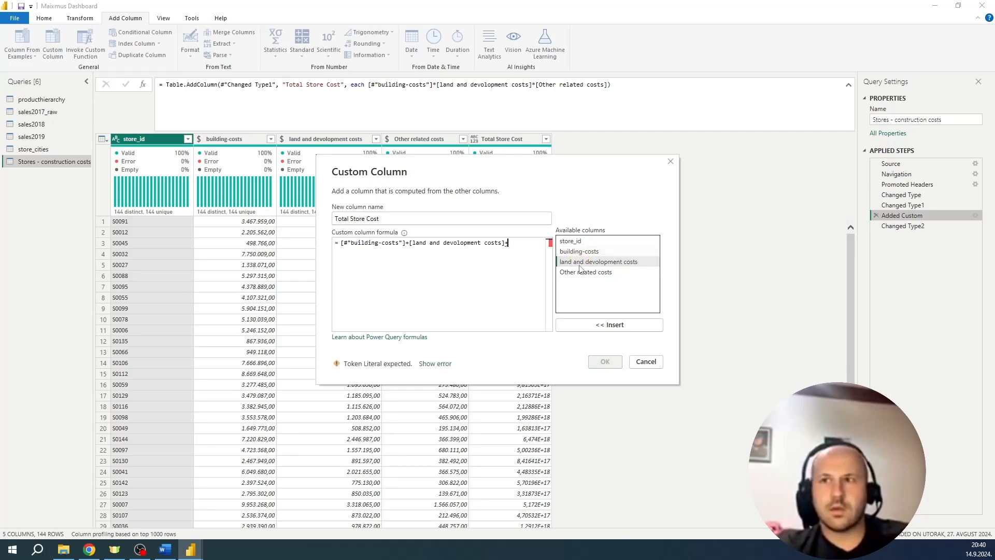
{"action": "double_click", "coordinate": [583, 272]}
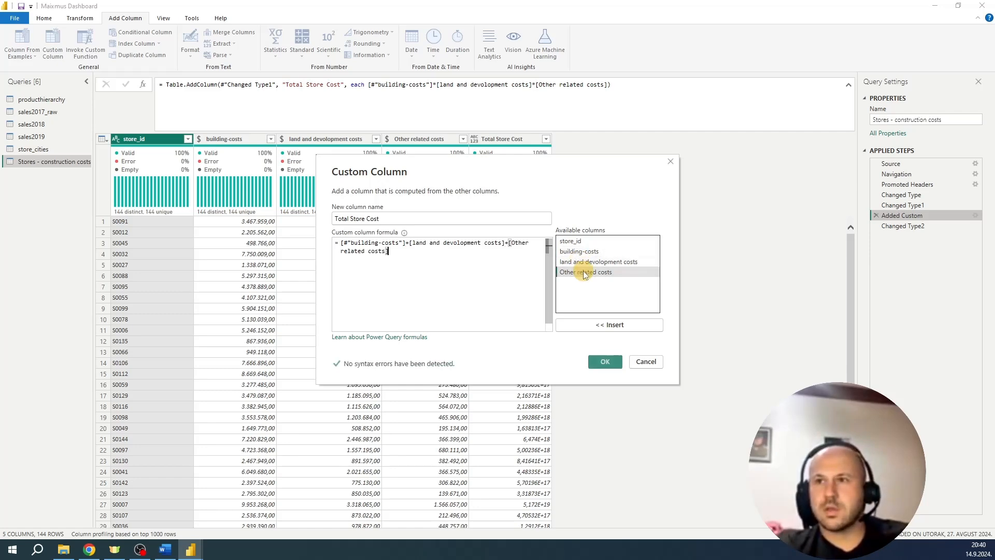
{"action": "left_click", "coordinate": [602, 363]}
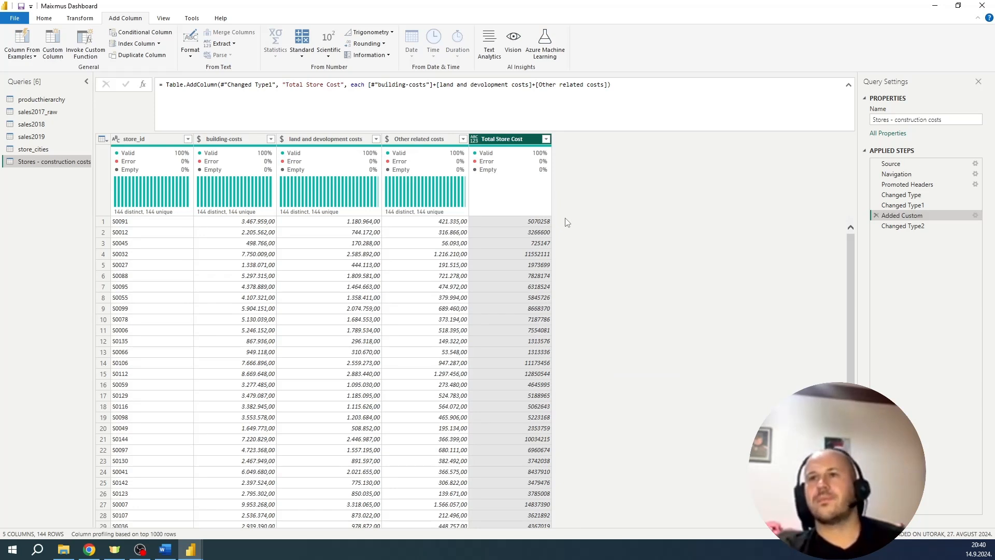
Select the last applied step, Changed Type2, to review the Total Store Cost column, and close and apply the queries
{"action": "left_click", "coordinate": [920, 229]}
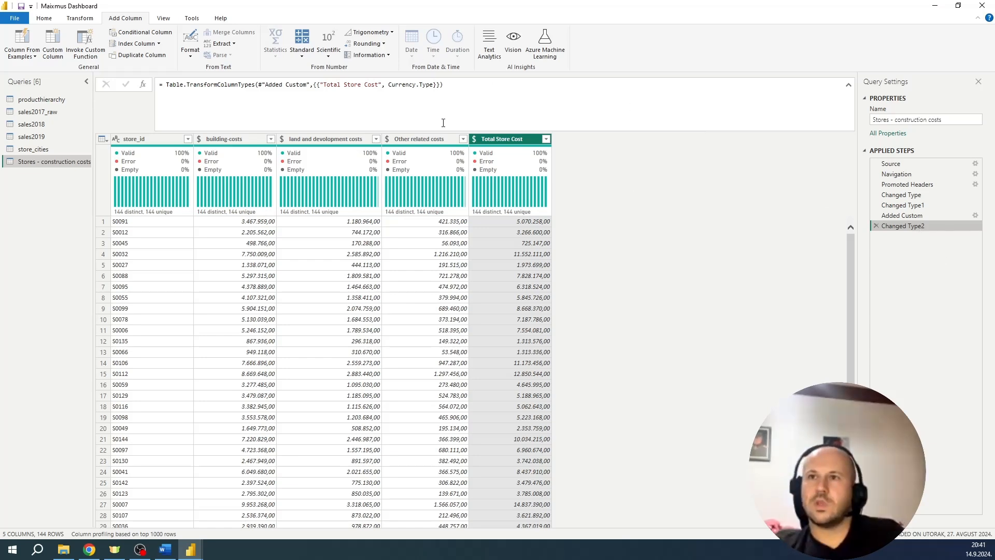
{"action": "scroll", "coordinate": [619, 315], "scroll_direction": "down", "scroll_amount": 7}
{"action": "scroll", "coordinate": [619, 315], "scroll_direction": "up", "scroll_amount": 7}
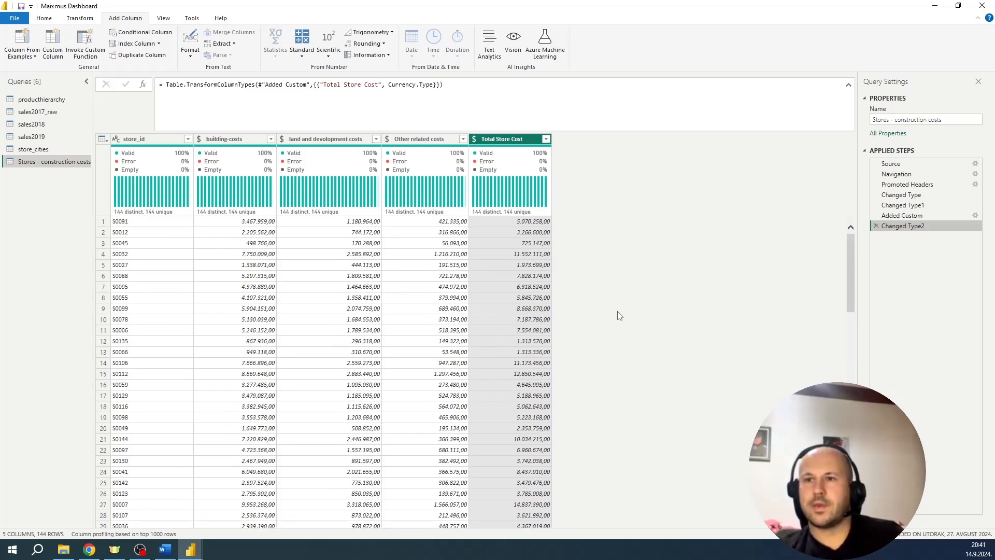
{"action": "left_click", "coordinate": [16, 18]}
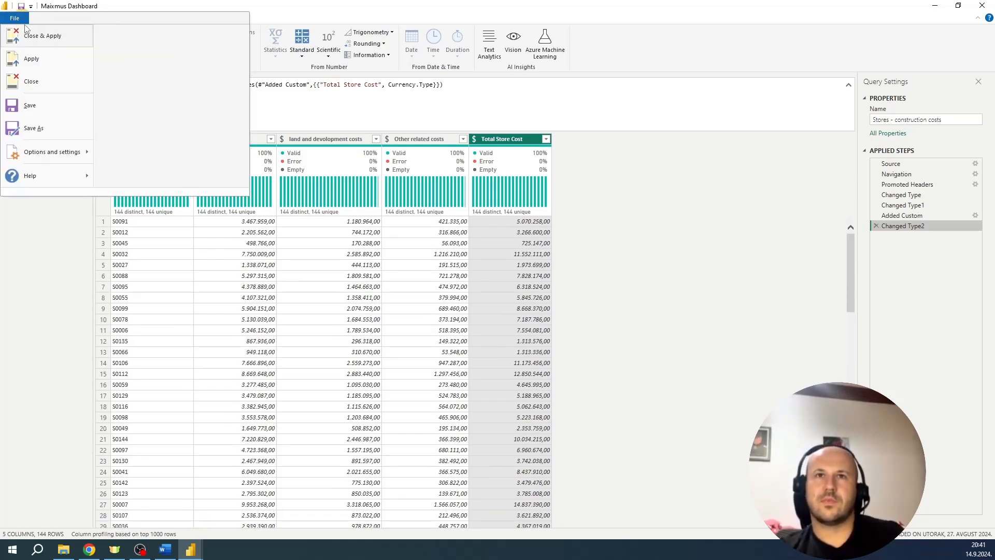
{"action": "left_click", "coordinate": [26, 36]}
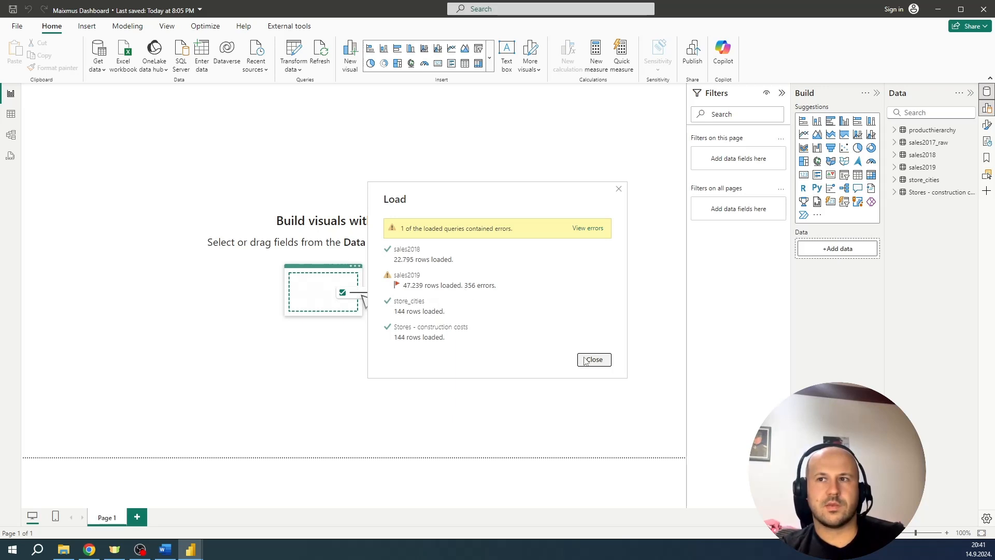
View the load errors of the sales2019 query and inspect the error details in the price column
{"action": "left_click", "coordinate": [599, 225]}
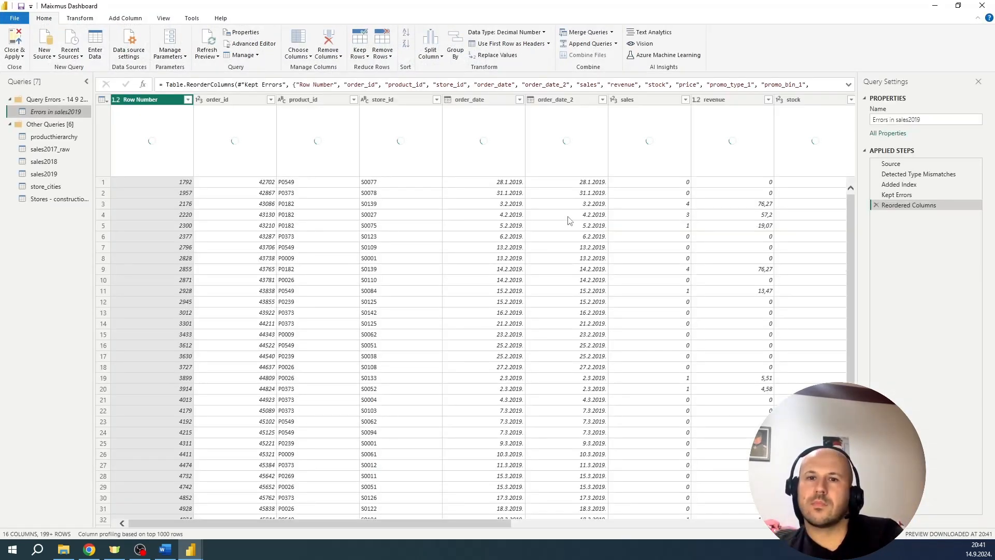
{"action": "left_click_drag", "start_coordinate": [408, 523], "coordinate": [612, 528]}
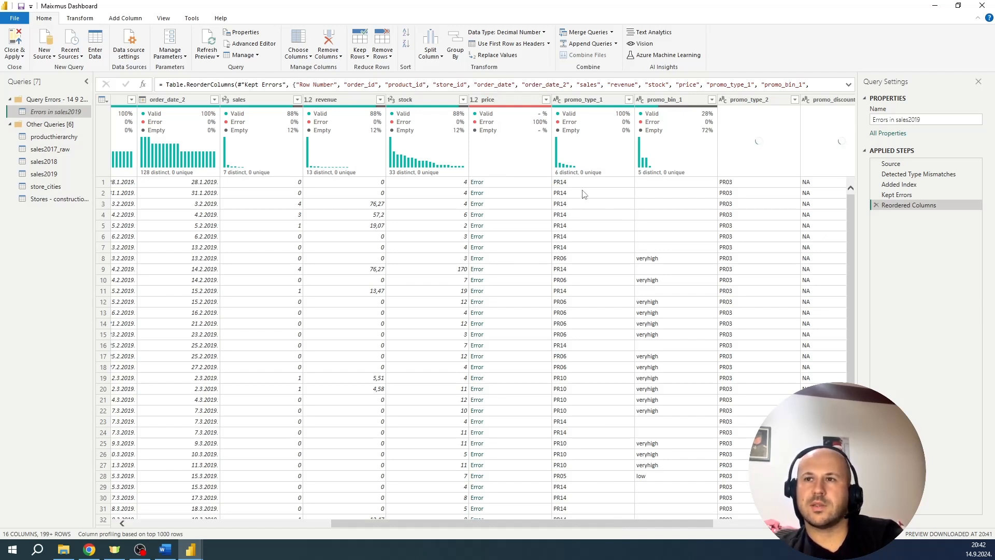
{"action": "left_click", "coordinate": [527, 182]}
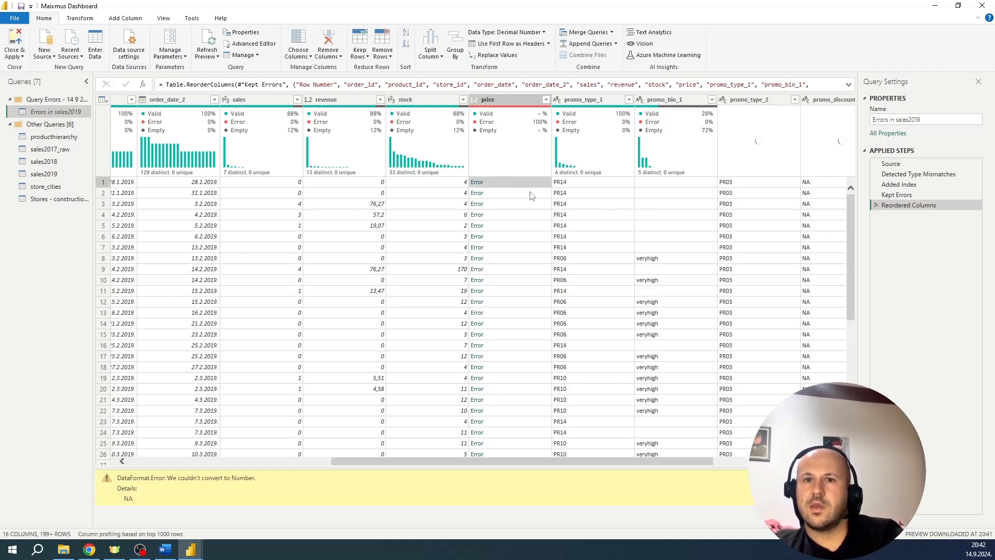
{"action": "left_click", "coordinate": [526, 207]}
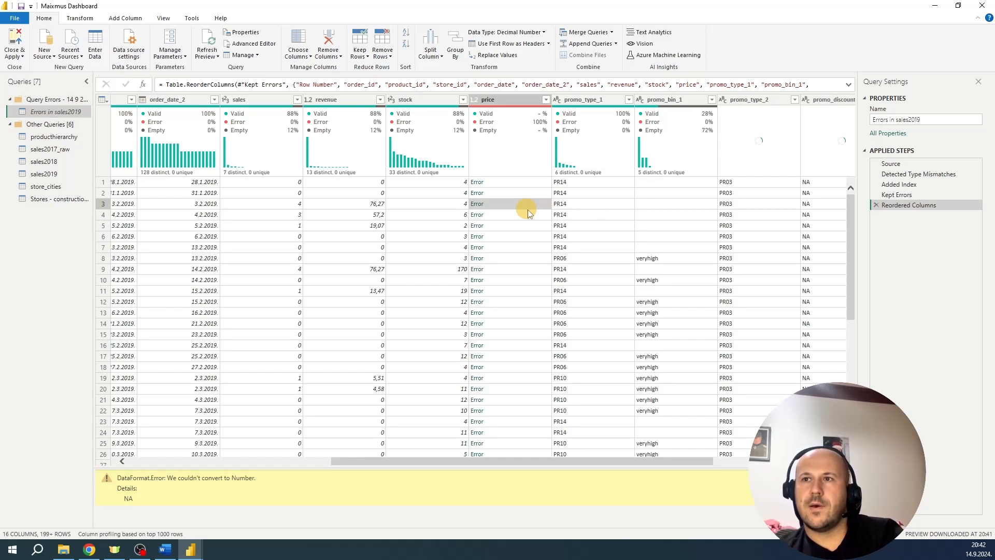
Replace the errors in the price column of the sales2019 query with null
{"action": "left_click", "coordinate": [43, 175]}
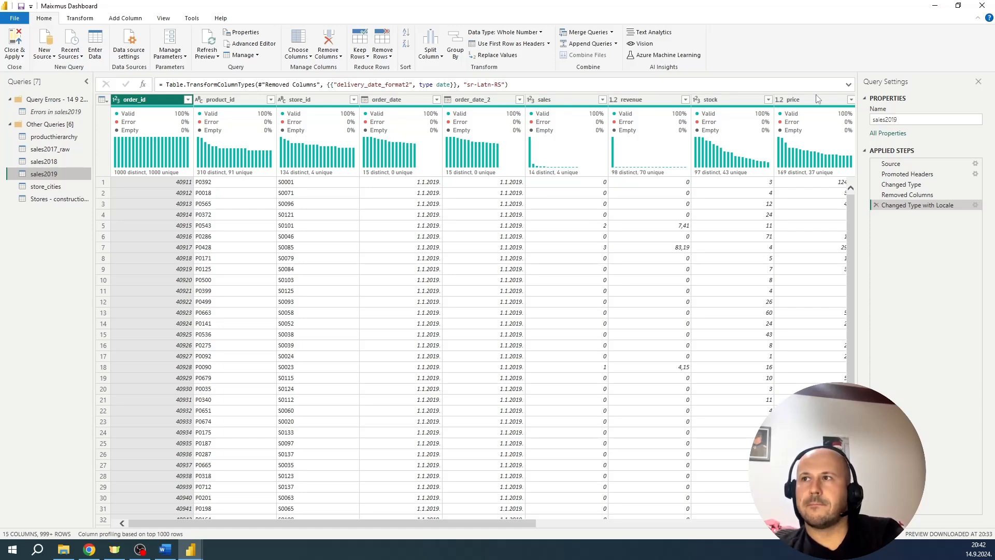
{"action": "right_click", "coordinate": [788, 99]}
{"action": "left_click", "coordinate": [838, 233]}
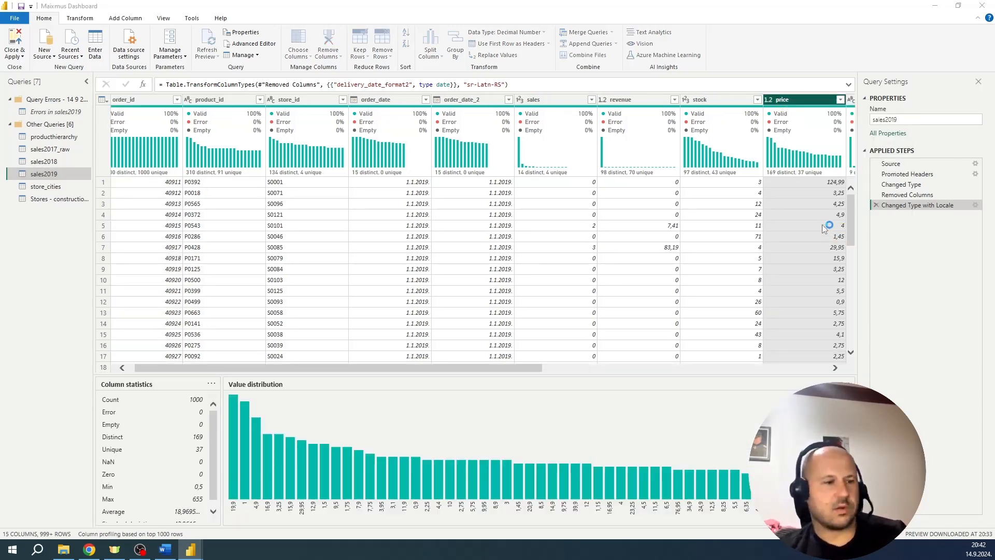
{"action": "type", "text": "null"}
{"action": "left_click", "coordinate": [606, 305]}
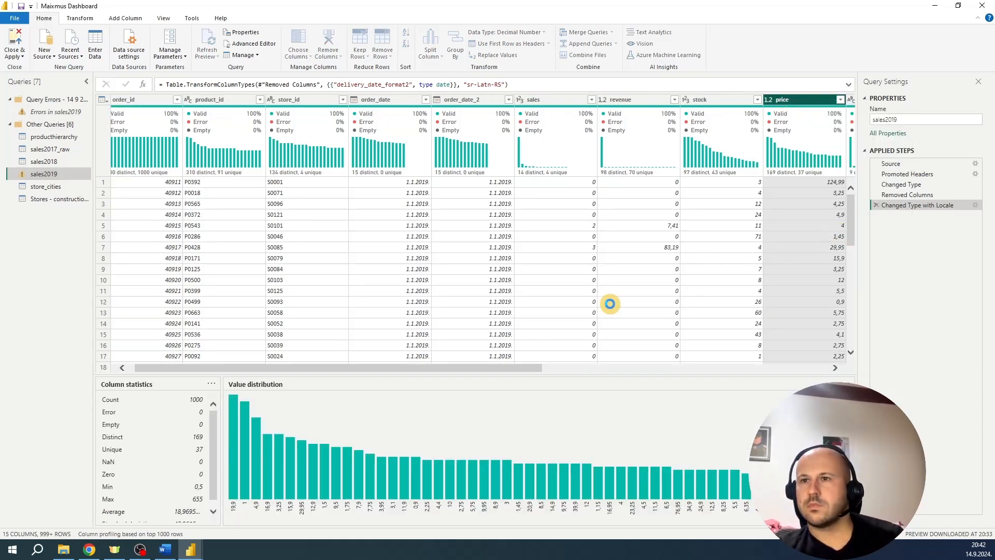
Close and apply the query changes, and save the report
{"action": "left_click", "coordinate": [22, 42]}
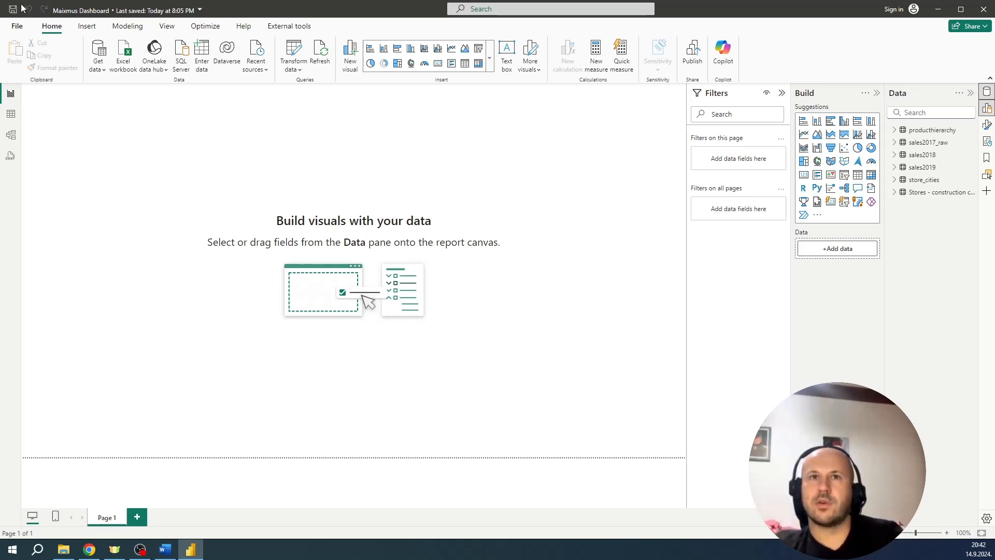
{"action": "key", "text": "ctrl+s"}
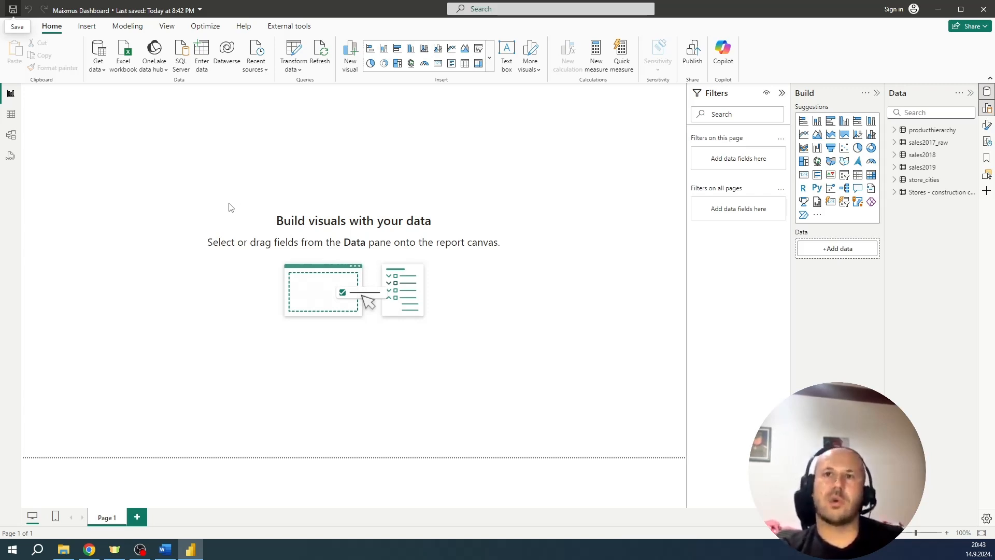
Launch DAX Studio from the external tools and maximize its window
{"action": "left_click", "coordinate": [273, 29]}
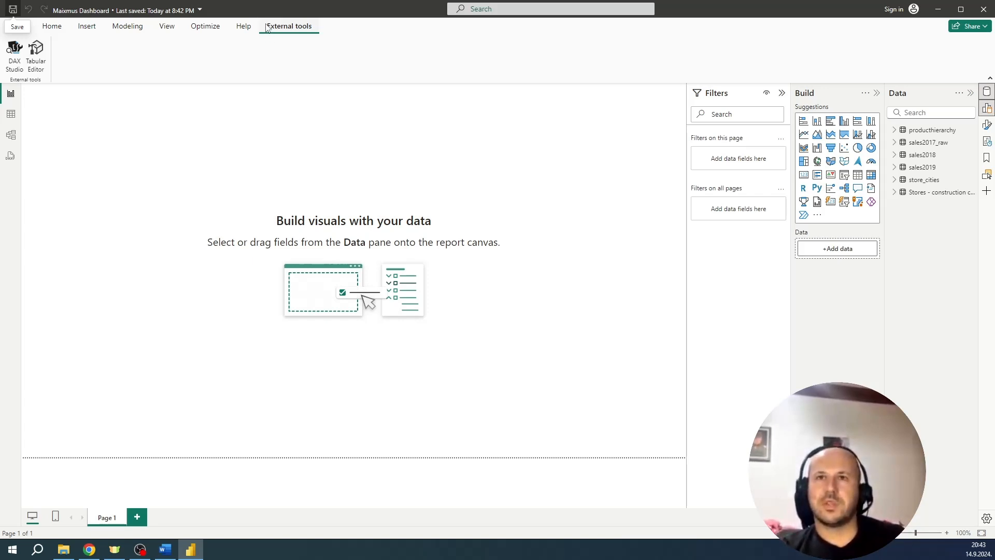
{"action": "left_click", "coordinate": [14, 52]}
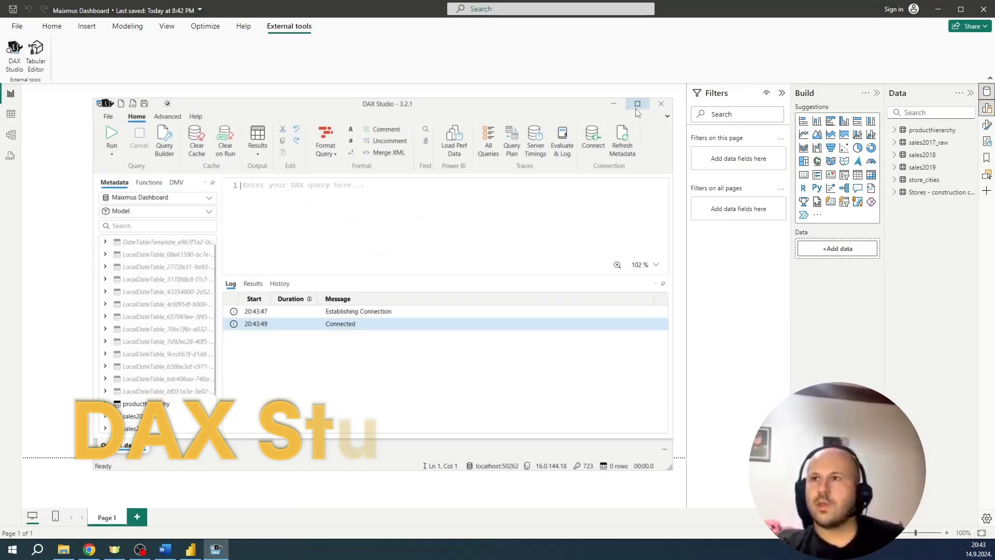
{"action": "left_click", "coordinate": [636, 107]}
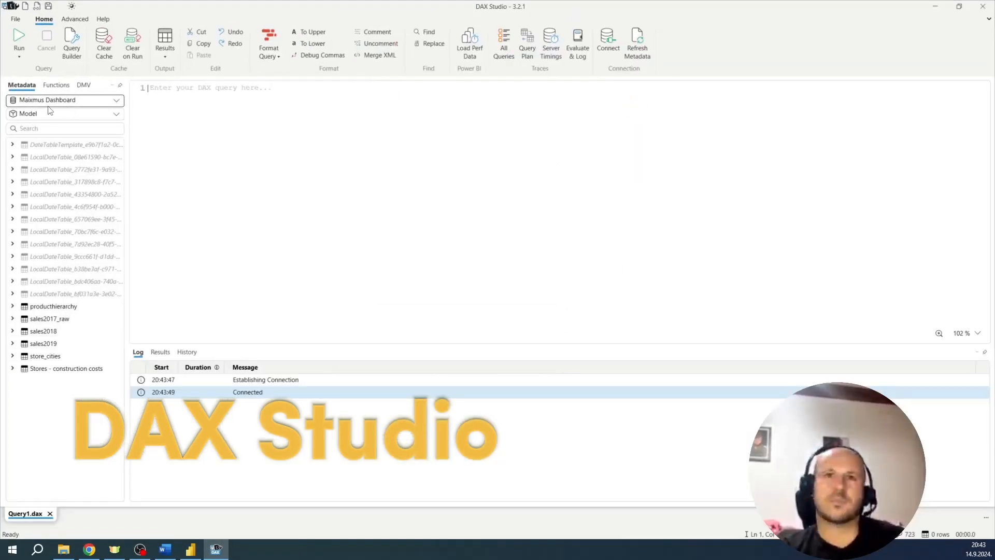
Check the database details and run the VertiPaq metrics, examining the model summary, table sizes and column sizes
{"action": "mouse_move", "coordinate": [24, 104]}
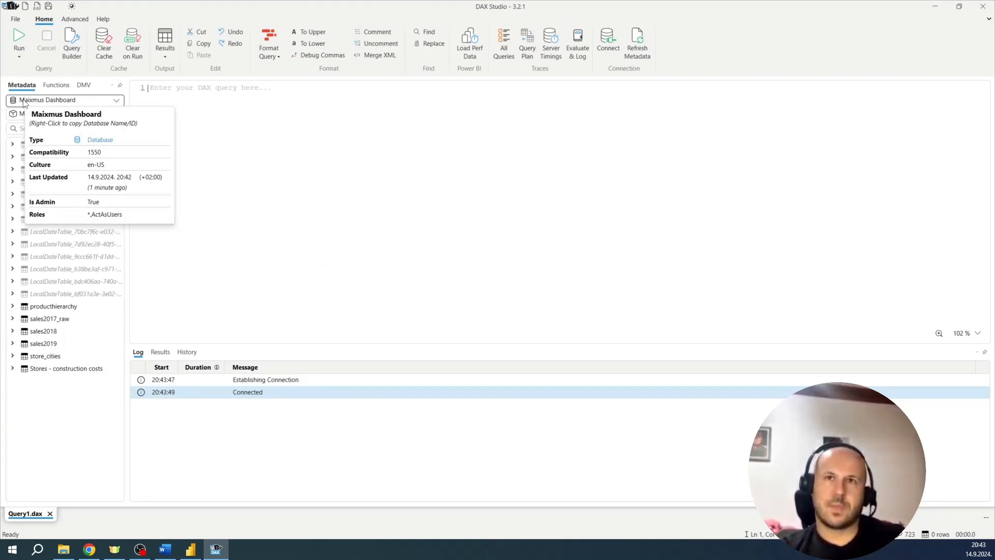
{"action": "left_click", "coordinate": [68, 20]}
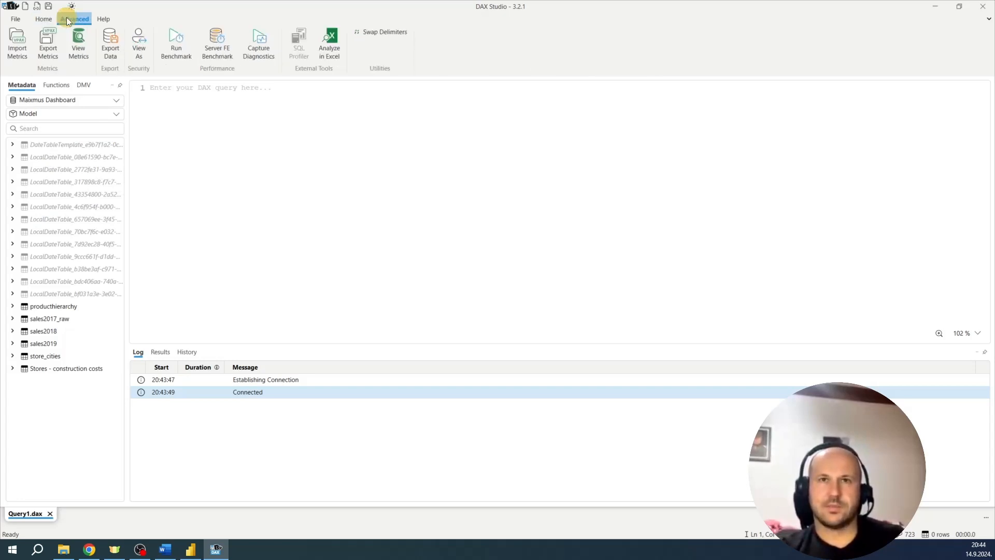
{"action": "left_click", "coordinate": [78, 44]}
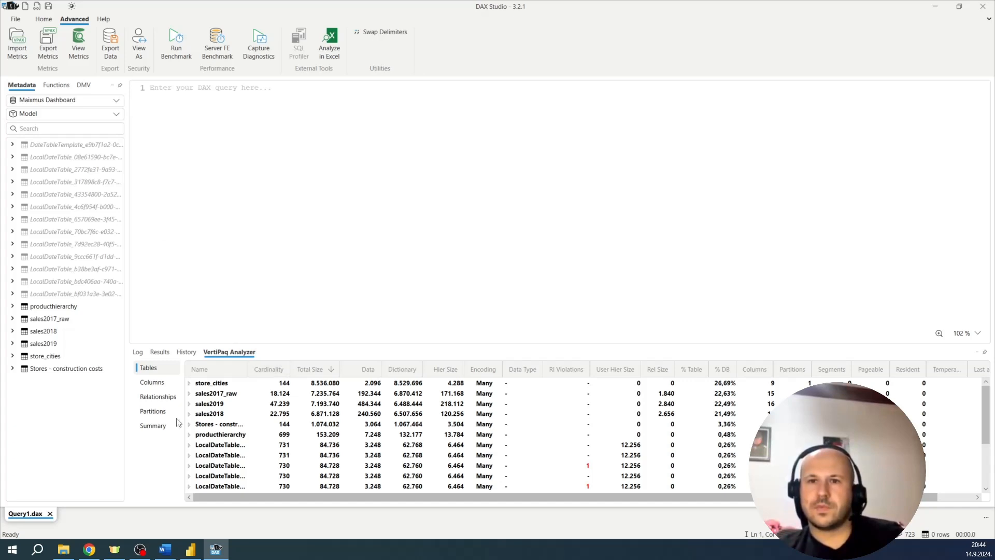
{"action": "left_click", "coordinate": [160, 425]}
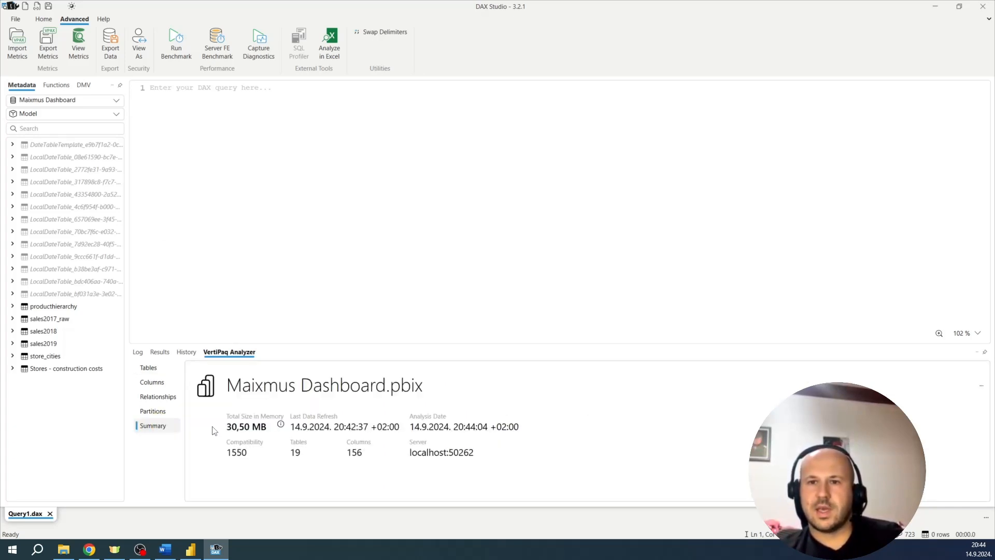
{"action": "left_click", "coordinate": [147, 368]}
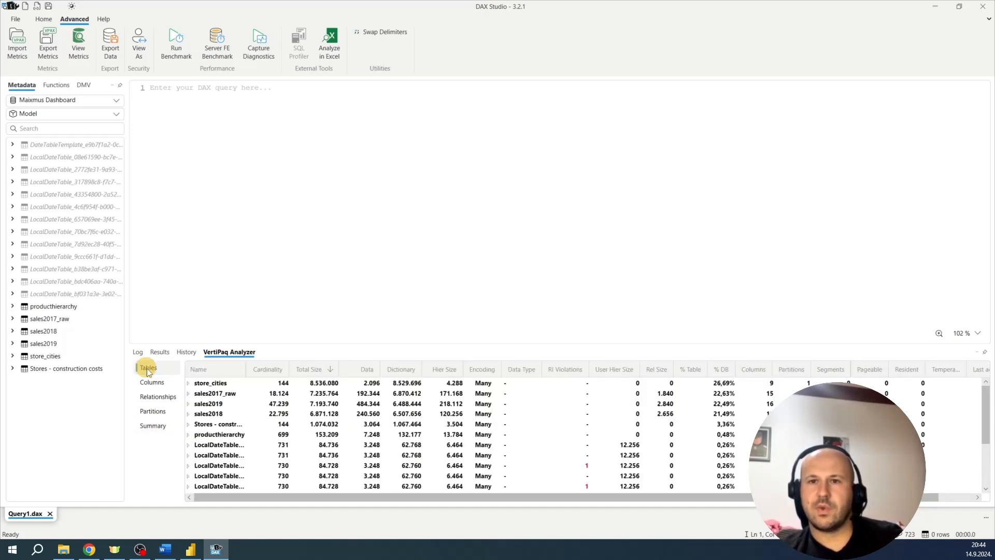
{"action": "left_click", "coordinate": [157, 383]}
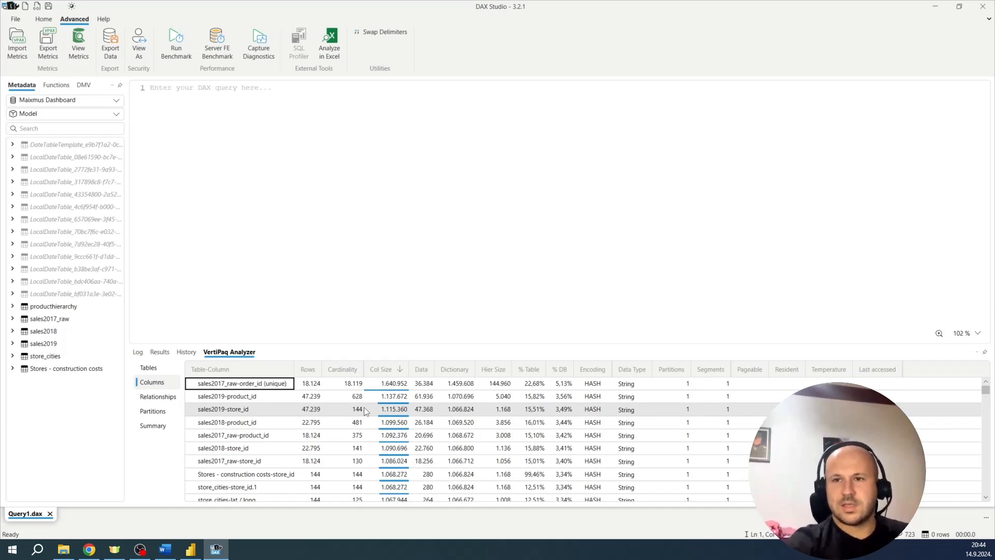
Switch back to Power BI Desktop and open the Power Query Editor to transform the data
{"action": "left_click", "coordinate": [191, 550]}
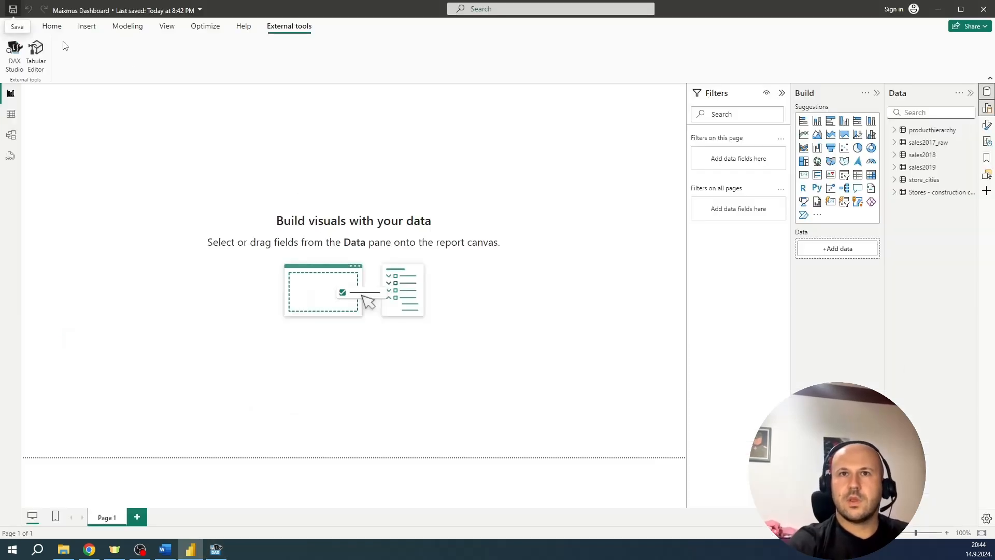
{"action": "left_click", "coordinate": [53, 28]}
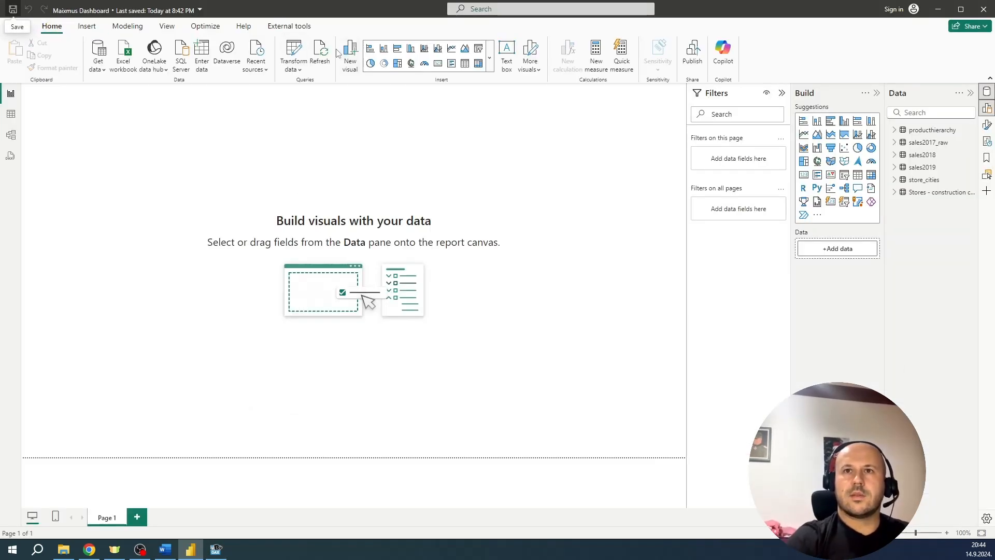
{"action": "left_click", "coordinate": [294, 47]}
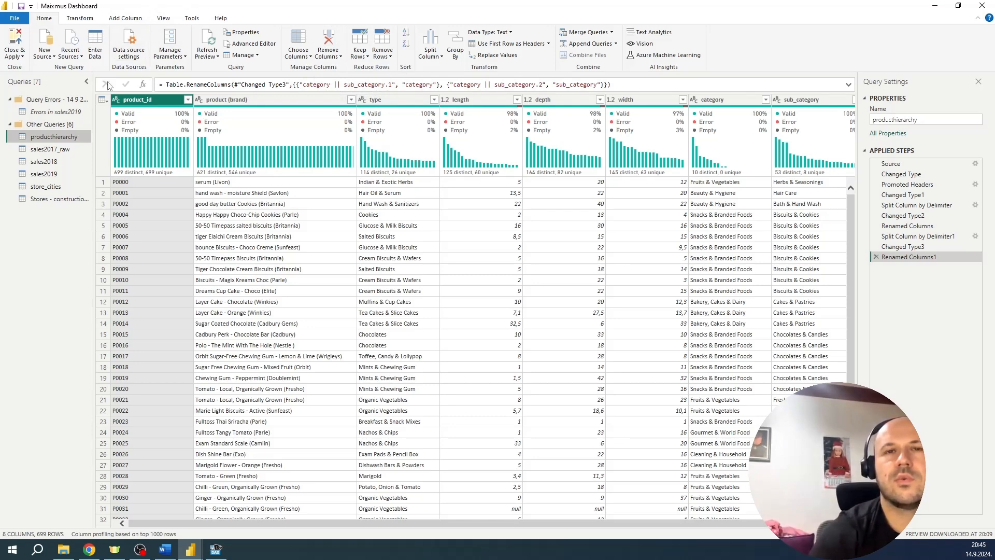
Change the data type of the order_id (unique) column in the sales2017_raw query to Whole Number
{"action": "left_click", "coordinate": [46, 149]}
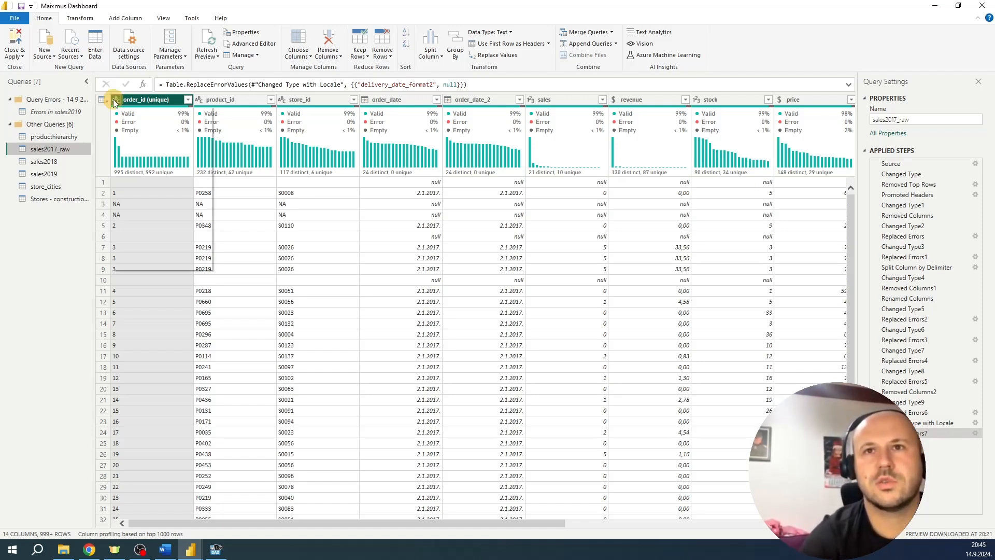
{"action": "left_click", "coordinate": [115, 102]}
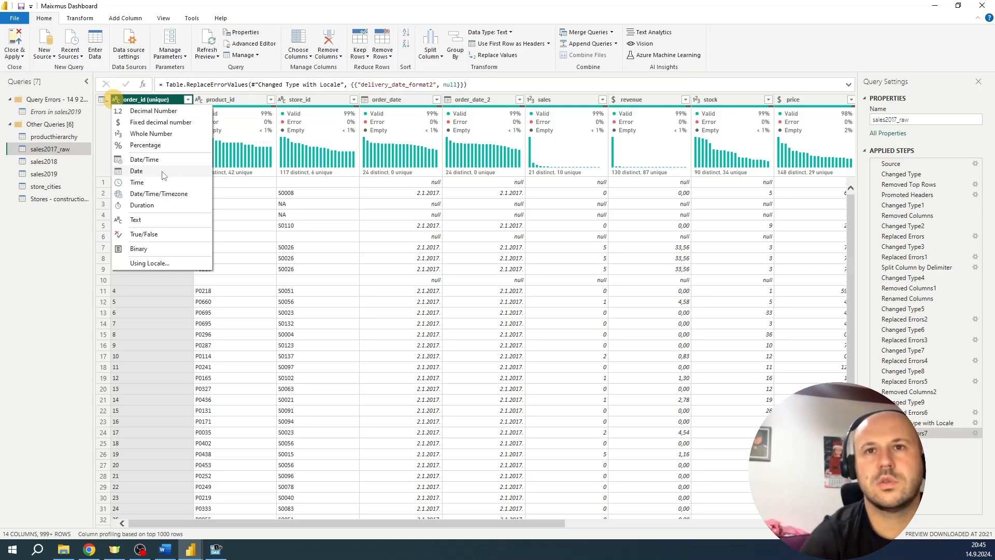
{"action": "left_click", "coordinate": [144, 133]}
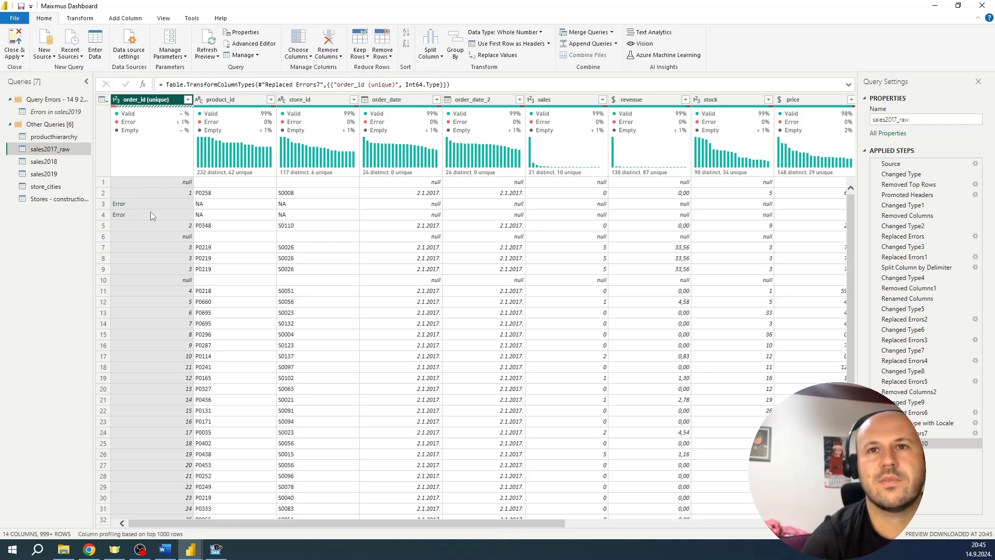
Inspect the error in row 3 of the order_id (unique) column and replace the column's errors with null
{"action": "left_click", "coordinate": [143, 203]}
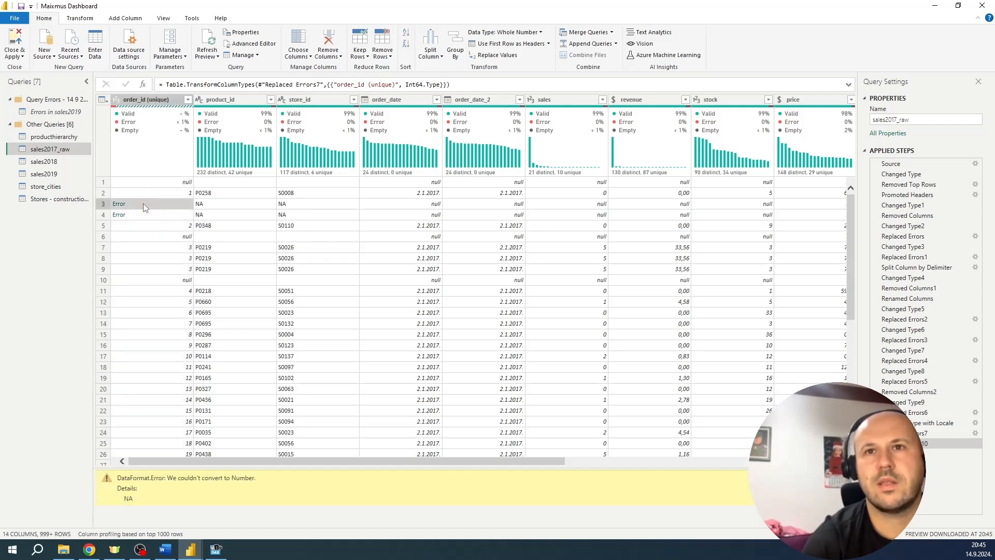
{"action": "right_click", "coordinate": [138, 103]}
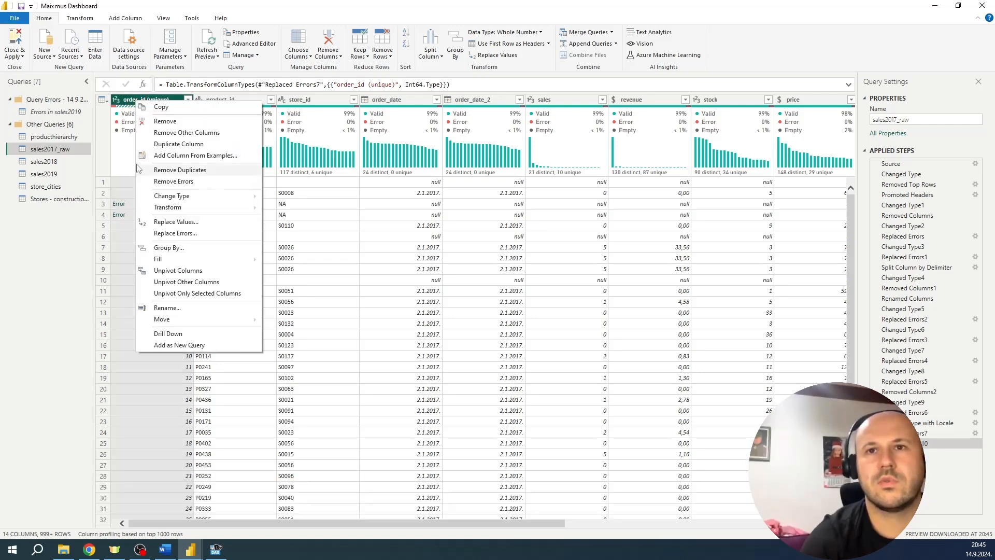
{"action": "left_click", "coordinate": [189, 232]}
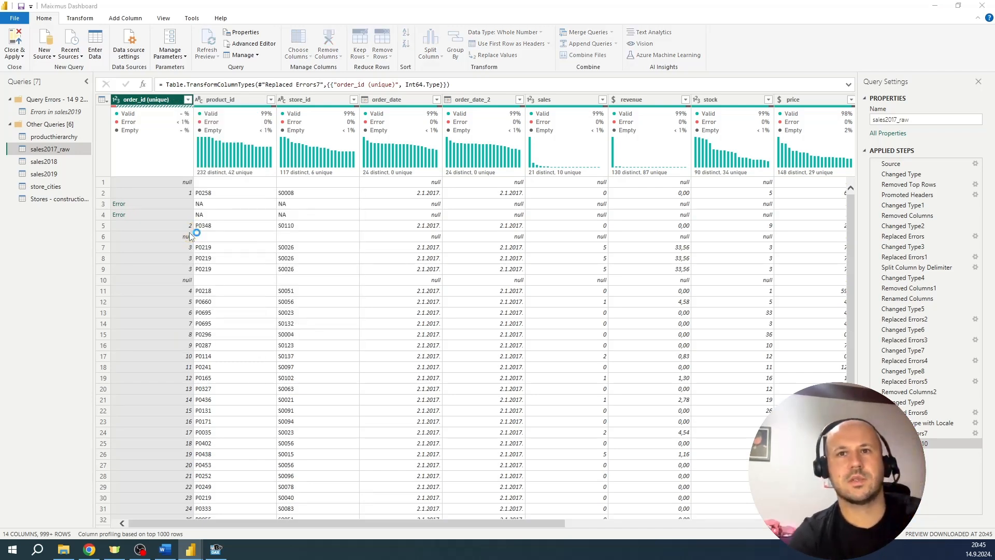
{"action": "type", "text": "null"}
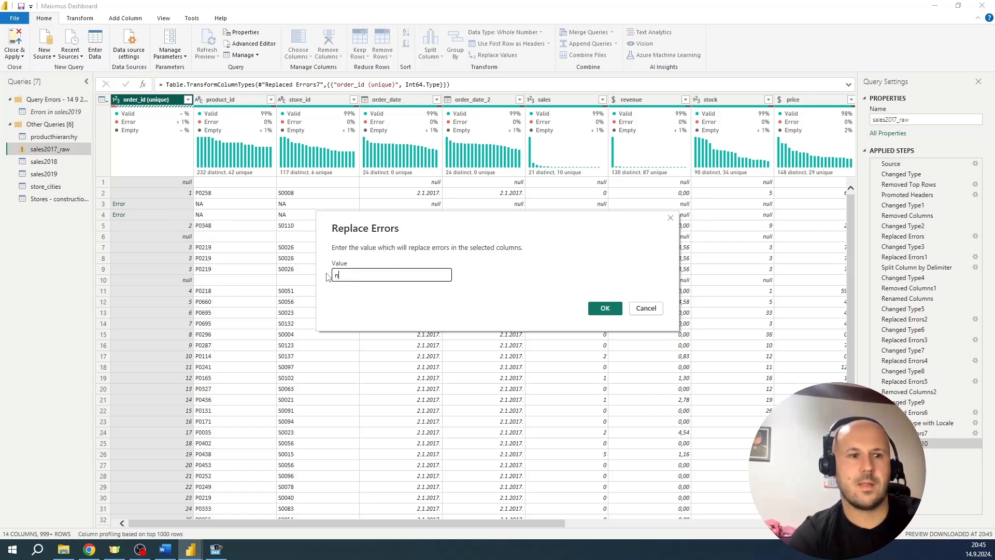
{"action": "left_click", "coordinate": [595, 308]}
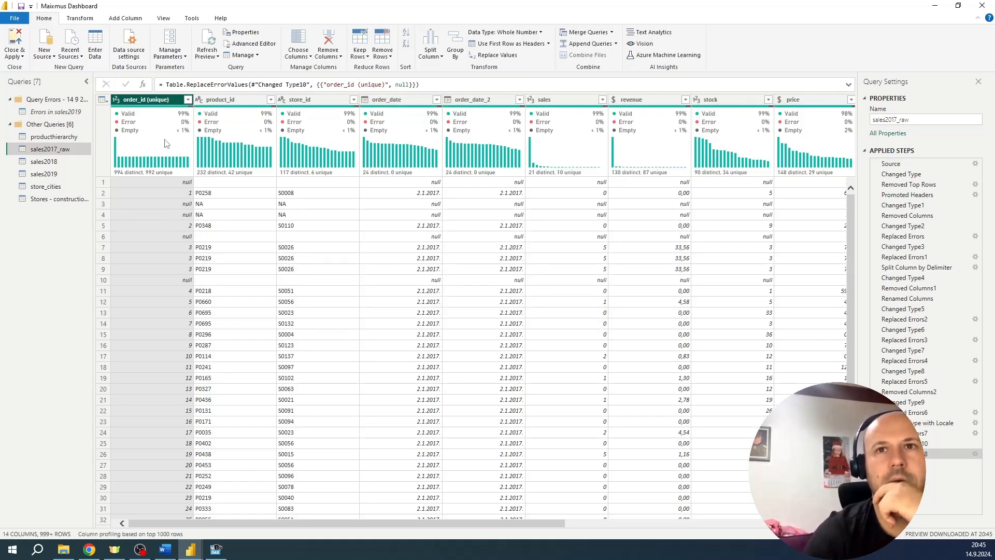
Filter the order_id (unique) column of sales2017_raw to exclude the null rows
{"action": "left_click", "coordinate": [187, 100]}
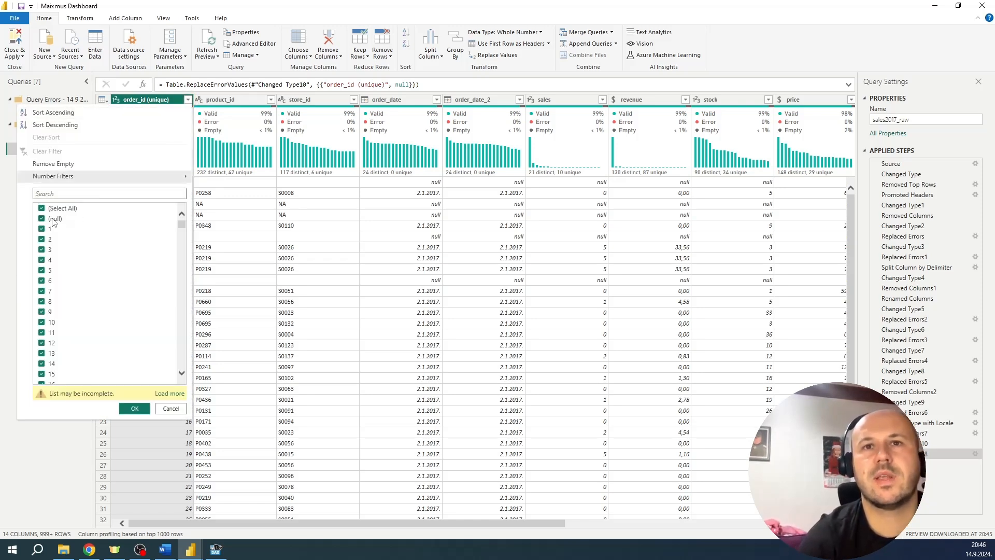
{"action": "left_click", "coordinate": [55, 220]}
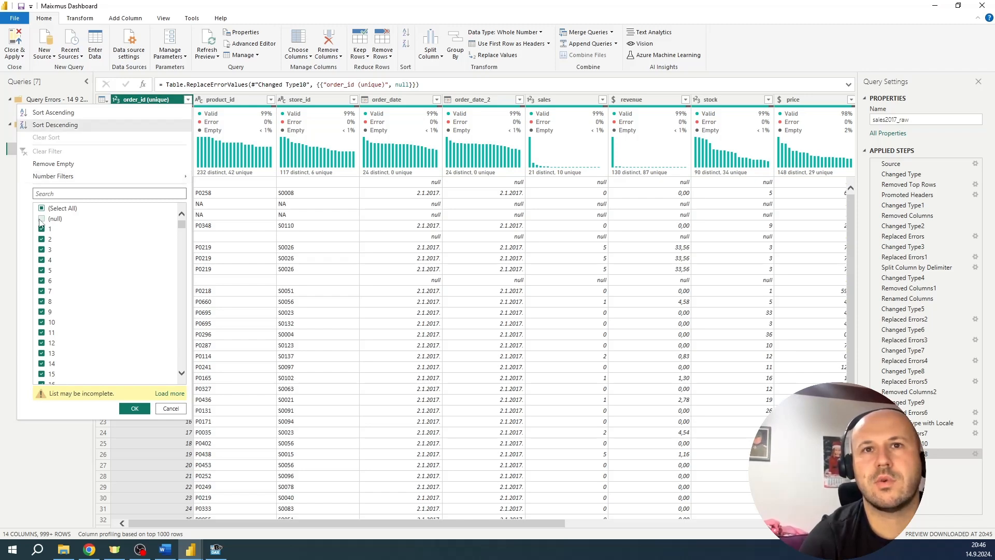
{"action": "left_click", "coordinate": [135, 408]}
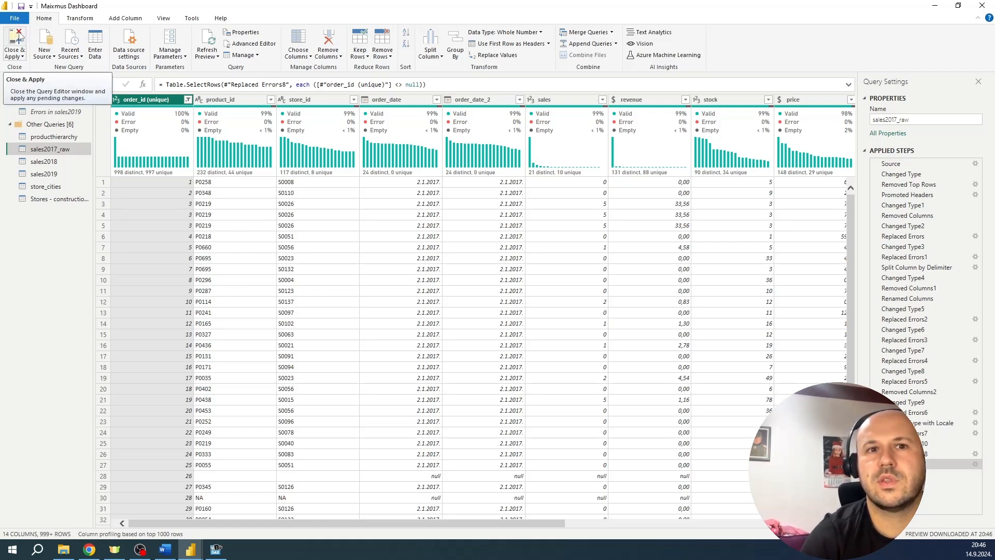
Check the order_id (unique) column's size in DAX Studio, return to the Power Query Editor, and close it while applying the pending changes
{"action": "left_click", "coordinate": [217, 548]}
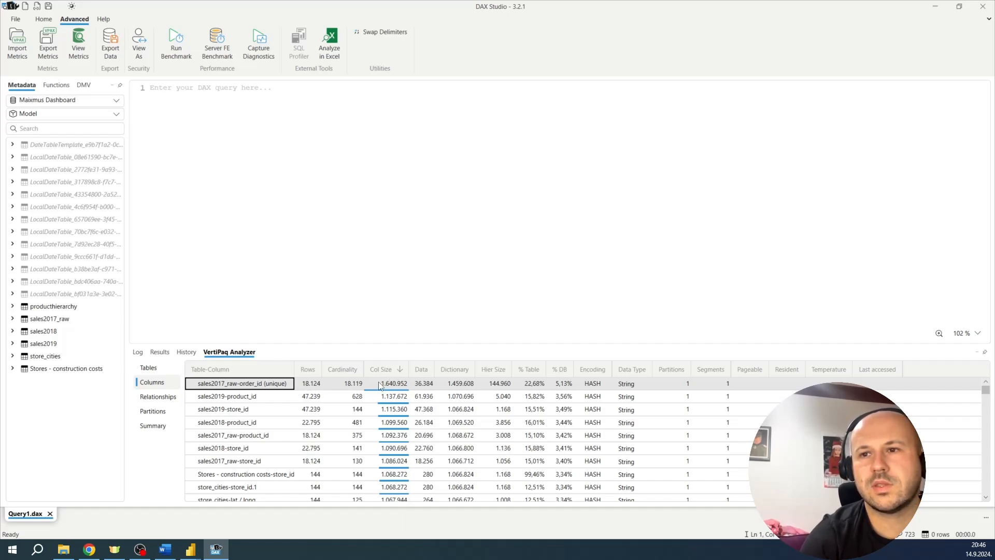
{"action": "left_click", "coordinate": [935, 6]}
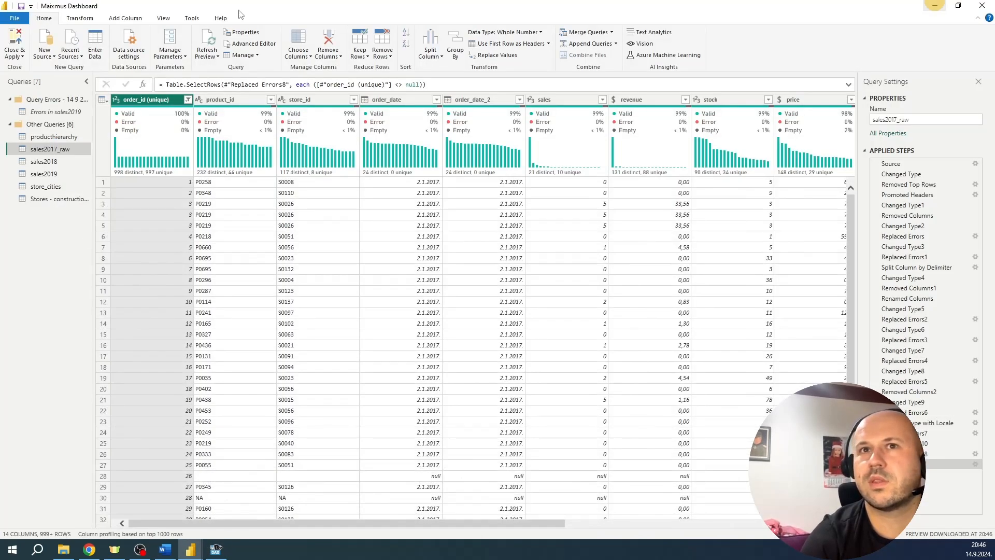
{"action": "left_click", "coordinate": [12, 35]}
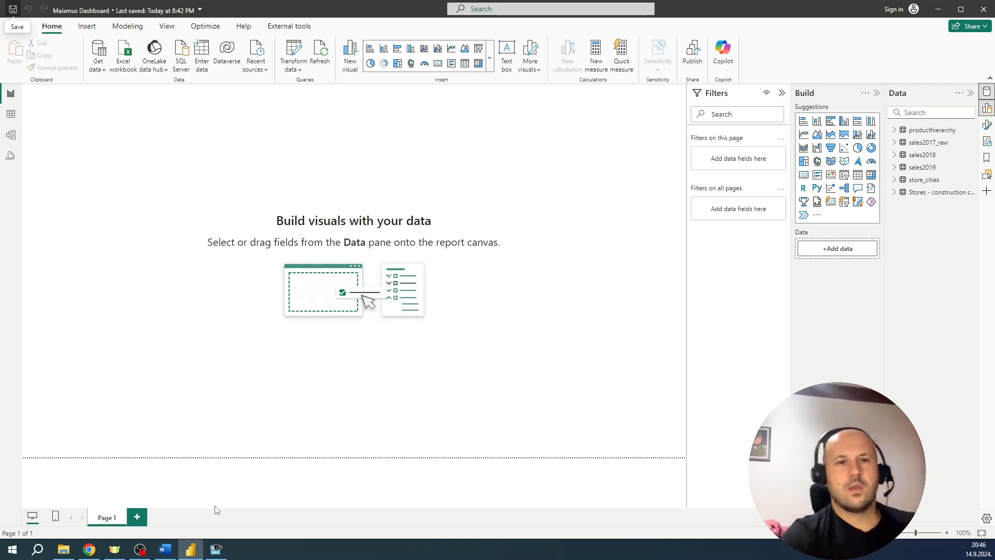
Switch to DAX Studio, rerun the VertiPaq metrics, and examine the column sizes of the refreshed model
{"action": "left_click", "coordinate": [218, 551]}
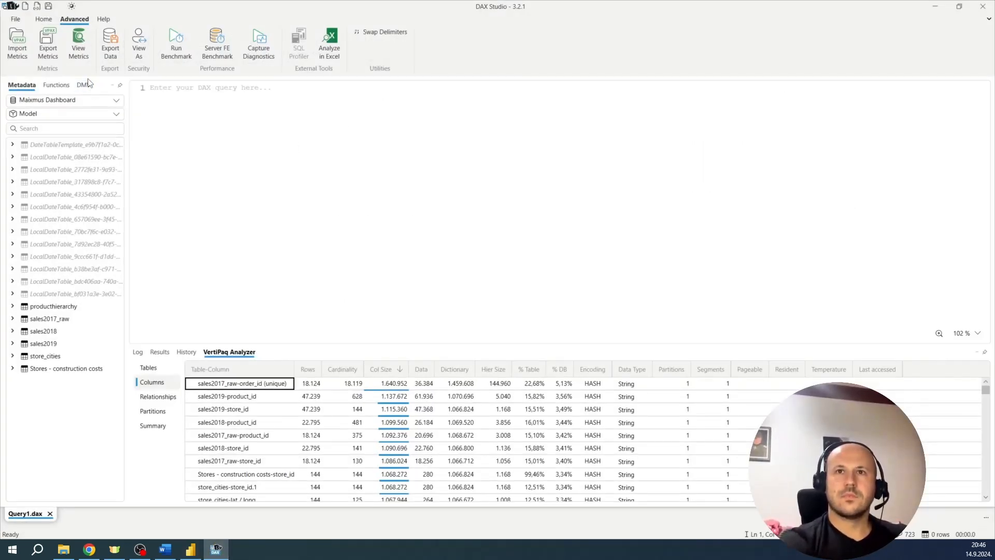
{"action": "left_click", "coordinate": [83, 52]}
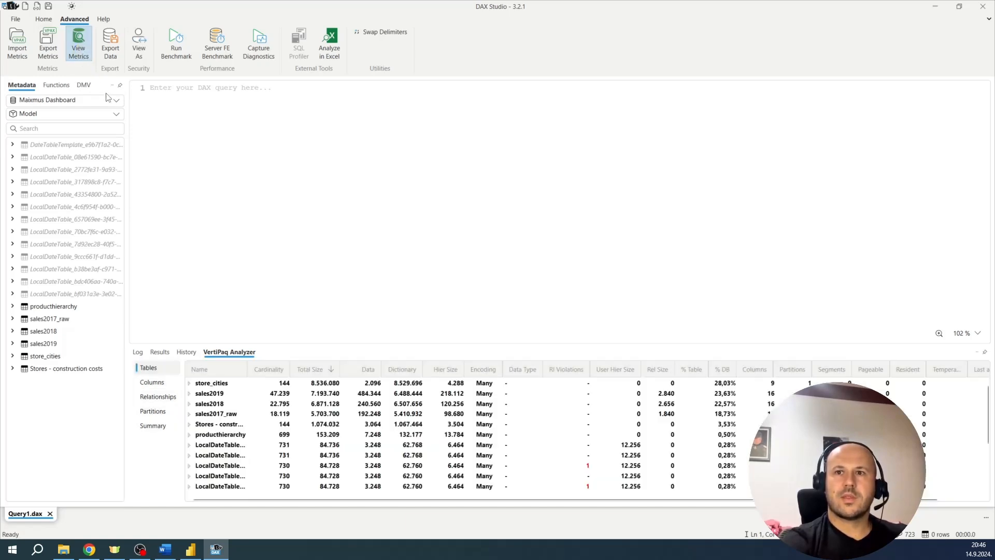
{"action": "left_click", "coordinate": [150, 382]}
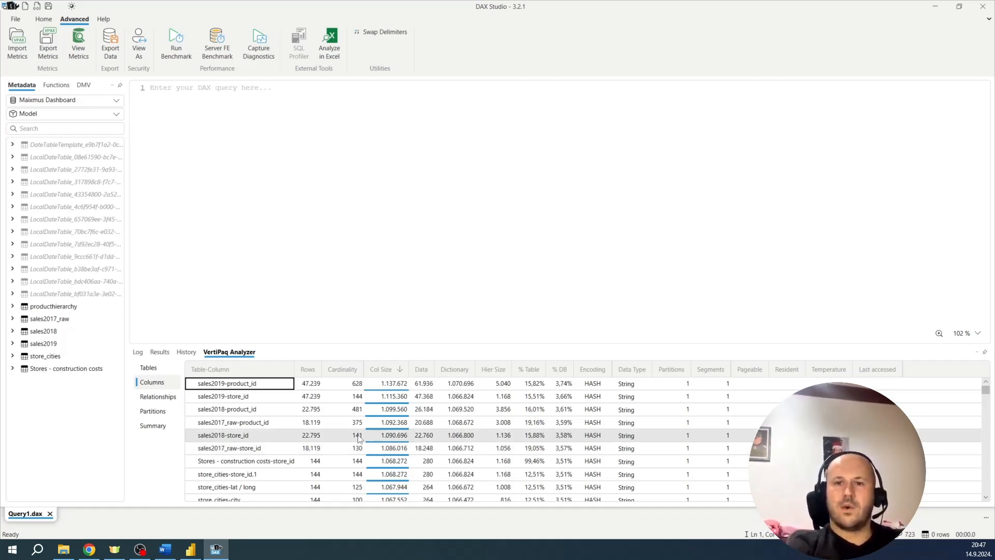
Switch back to Power BI Desktop, reopen the Power Query Editor, and look over the sales2017_raw and sales2018 queries
{"action": "left_click", "coordinate": [191, 549]}
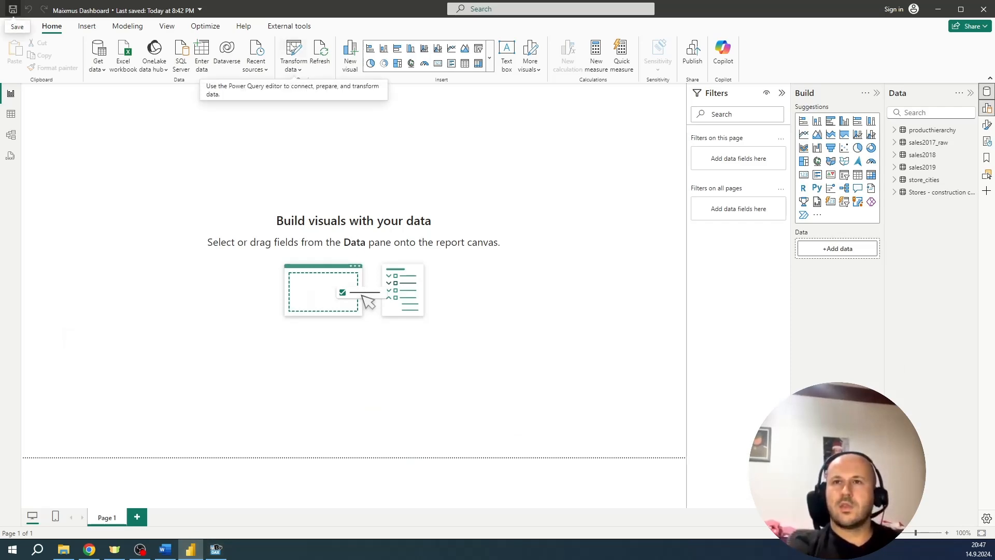
{"action": "left_click", "coordinate": [293, 52]}
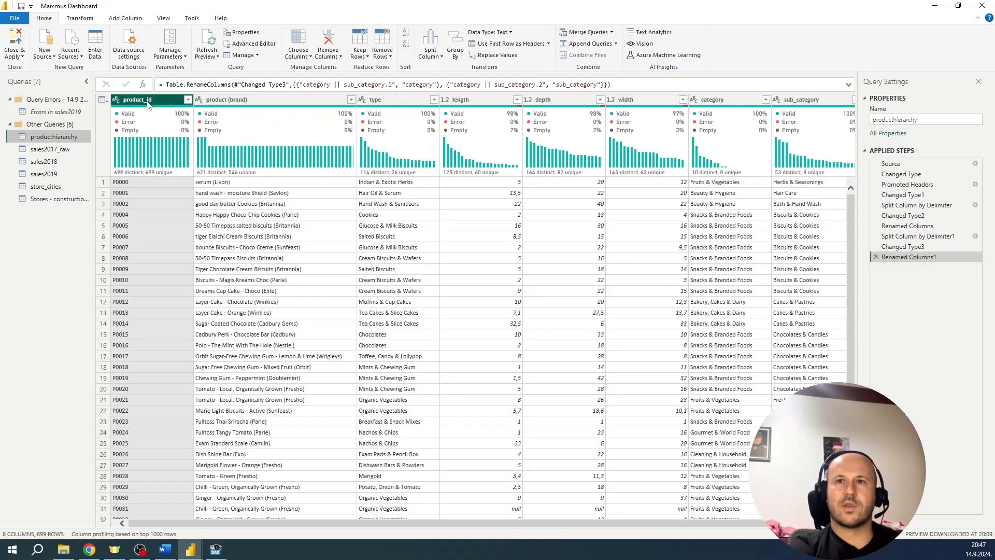
{"action": "left_click", "coordinate": [41, 149]}
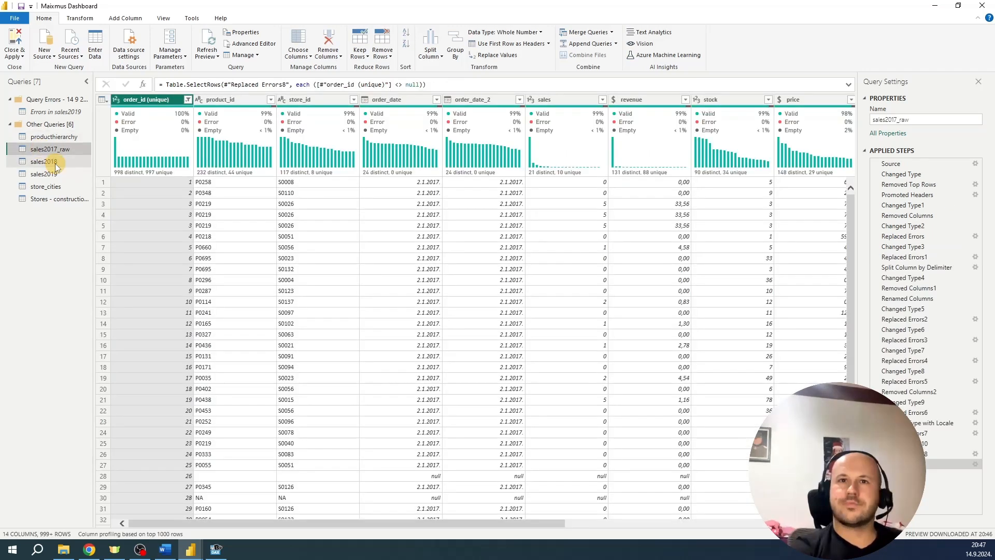
{"action": "left_click", "coordinate": [48, 161]}
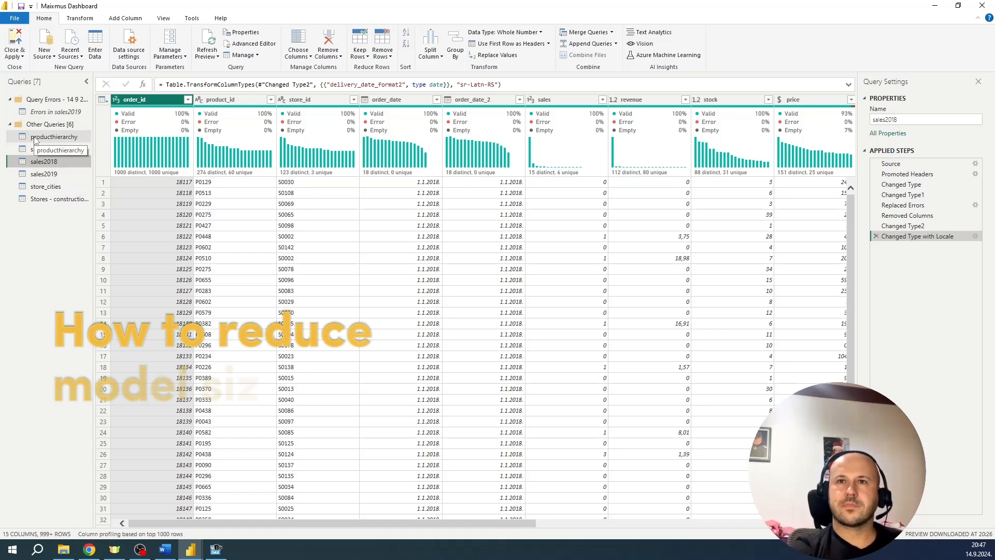
{"action": "mouse_move", "coordinate": [202, 162]}
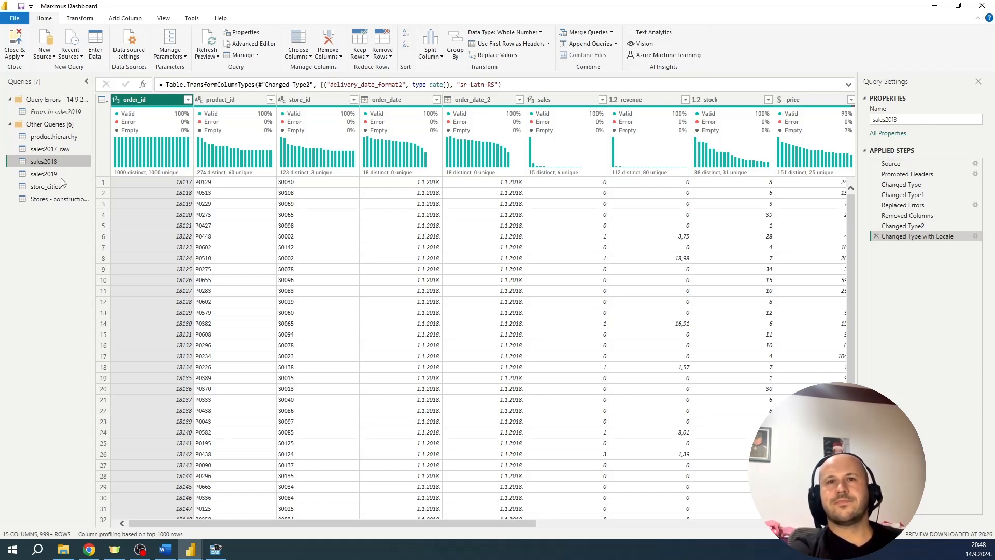
Review the Split Column options in the sales2017_raw and producthierarchy queries
{"action": "left_click", "coordinate": [46, 149]}
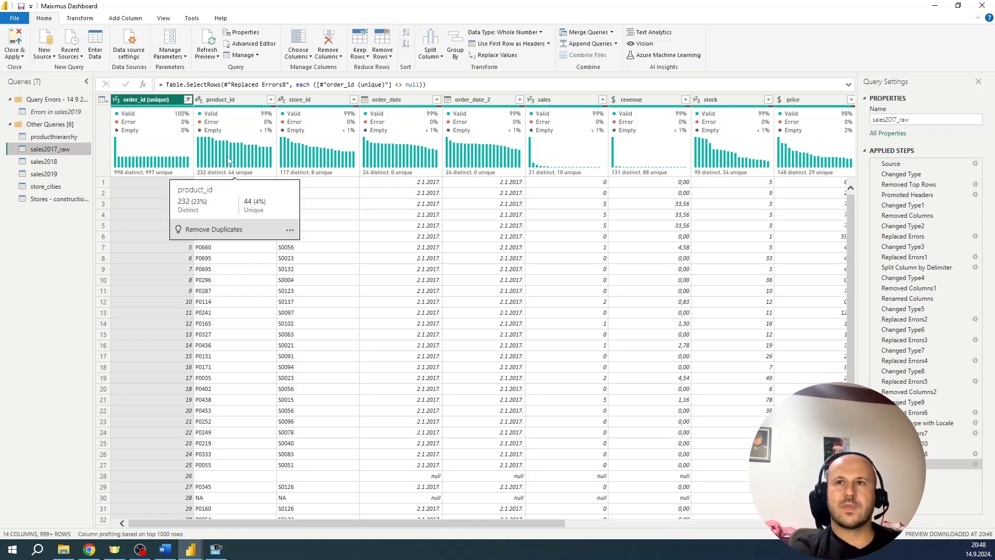
{"action": "left_click", "coordinate": [428, 56]}
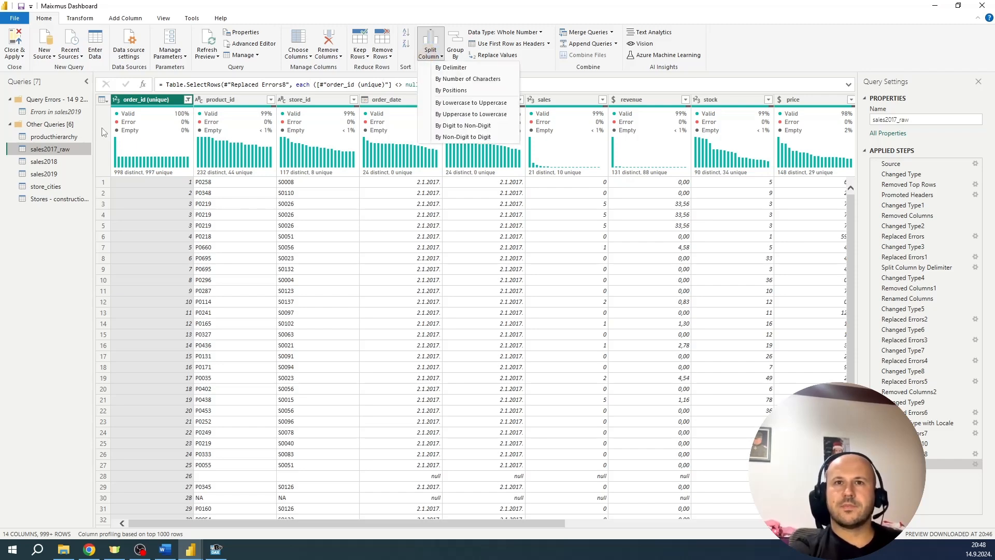
{"action": "left_click", "coordinate": [58, 139]}
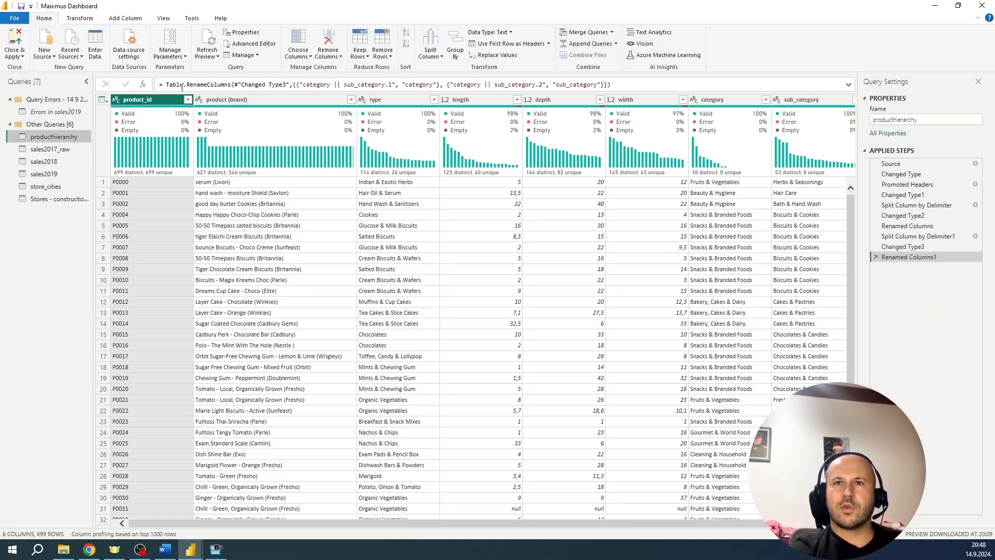
{"action": "left_click", "coordinate": [430, 54]}
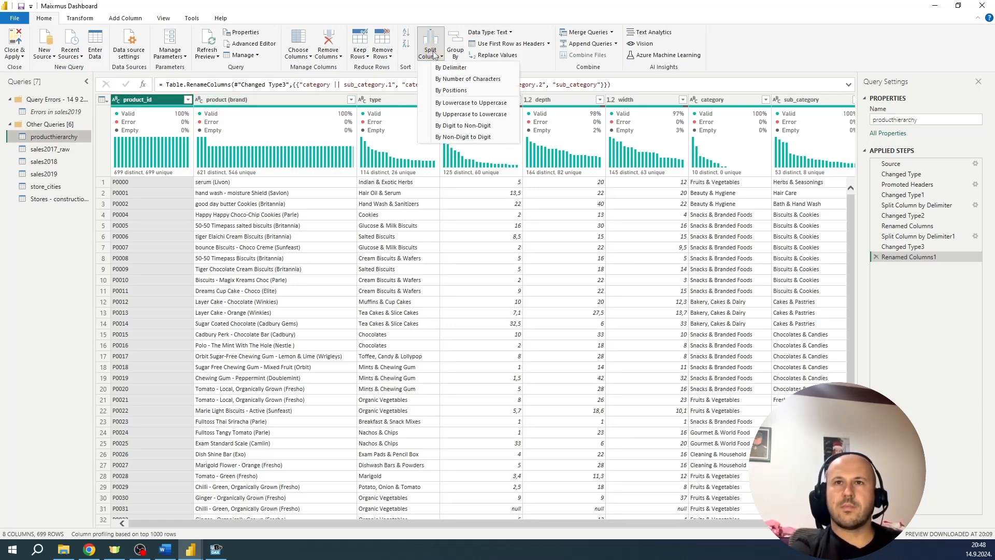
{"action": "left_click", "coordinate": [433, 53]}
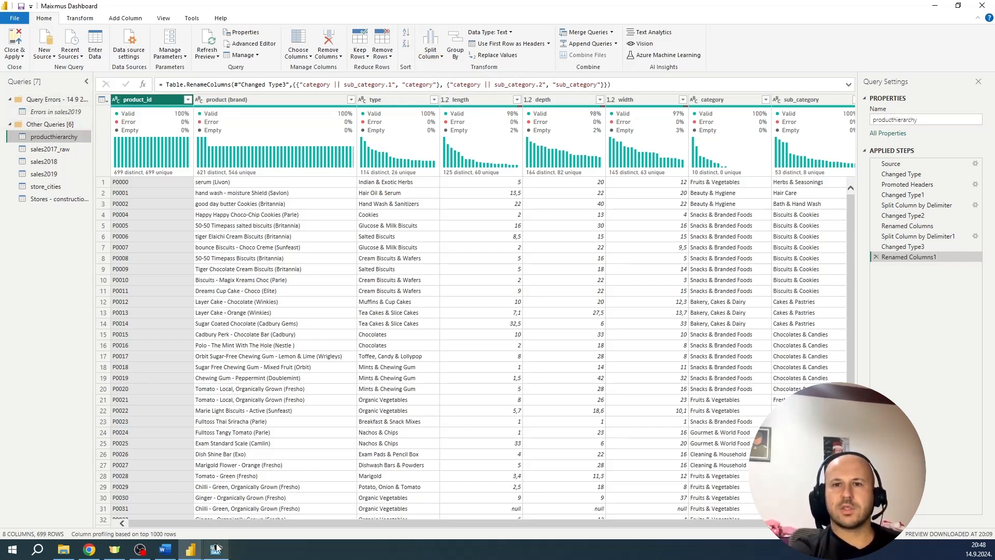
Check the model's total size in the DAX Studio summary and return to the Power Query Editor
{"action": "left_click", "coordinate": [216, 548]}
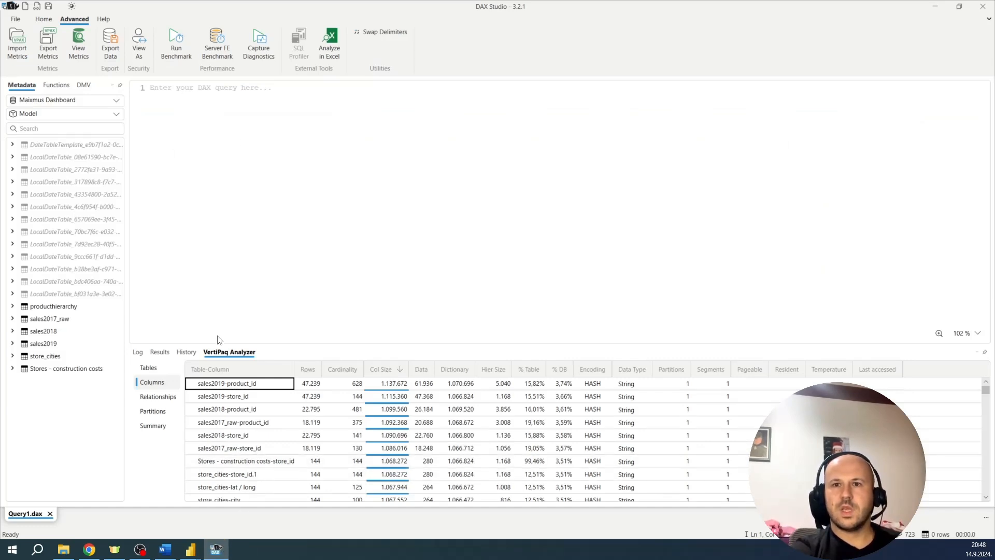
{"action": "left_click", "coordinate": [151, 427]}
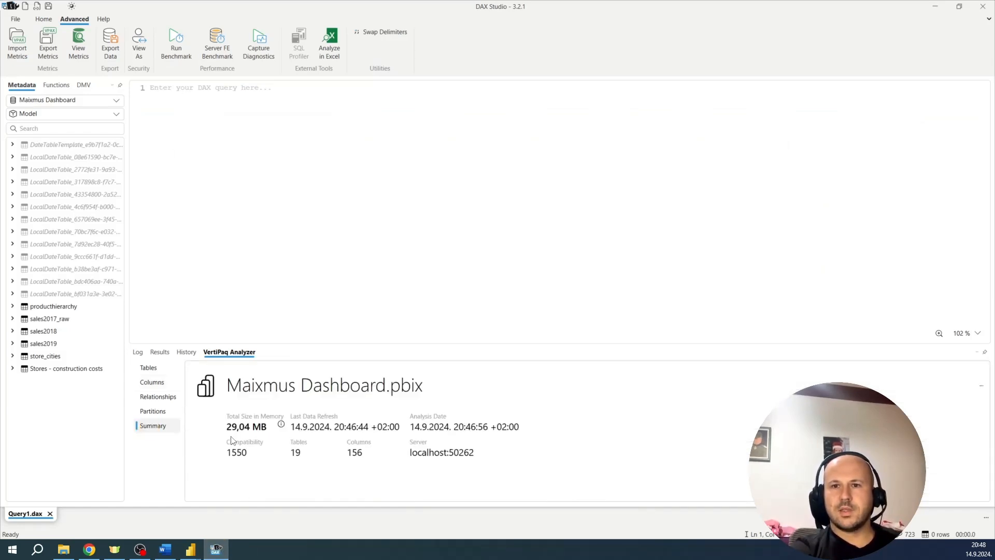
{"action": "left_click", "coordinate": [936, 6]}
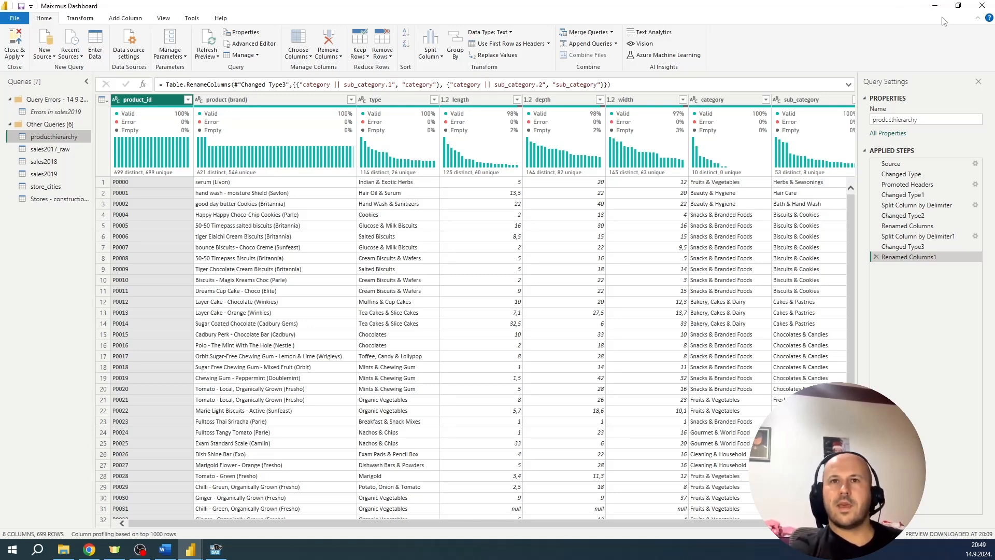
Split the product_id column of the producthierarchy query by non-digit to digit and remove the product_id.1 column
{"action": "left_click", "coordinate": [429, 56]}
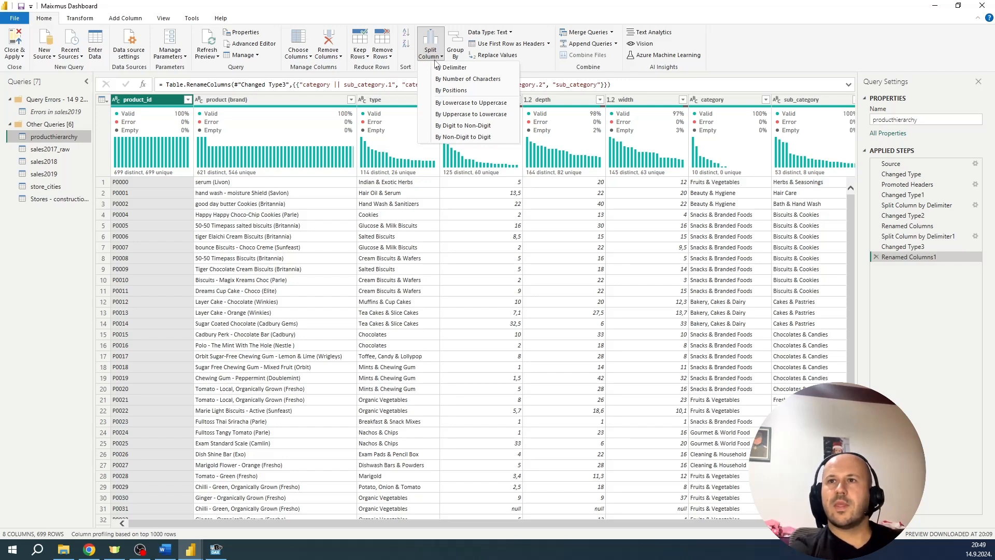
{"action": "left_click", "coordinate": [457, 137]}
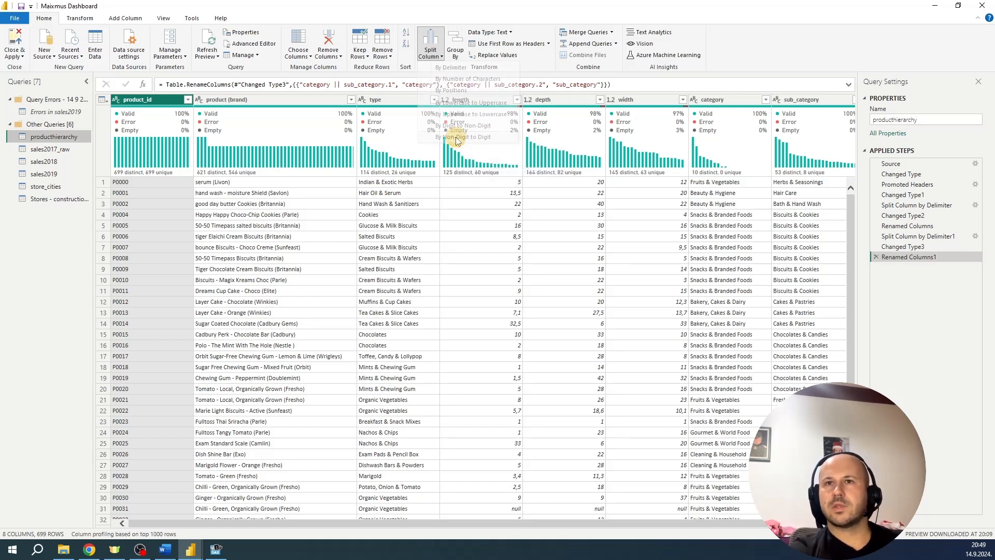
{"action": "mouse_move", "coordinate": [202, 126]}
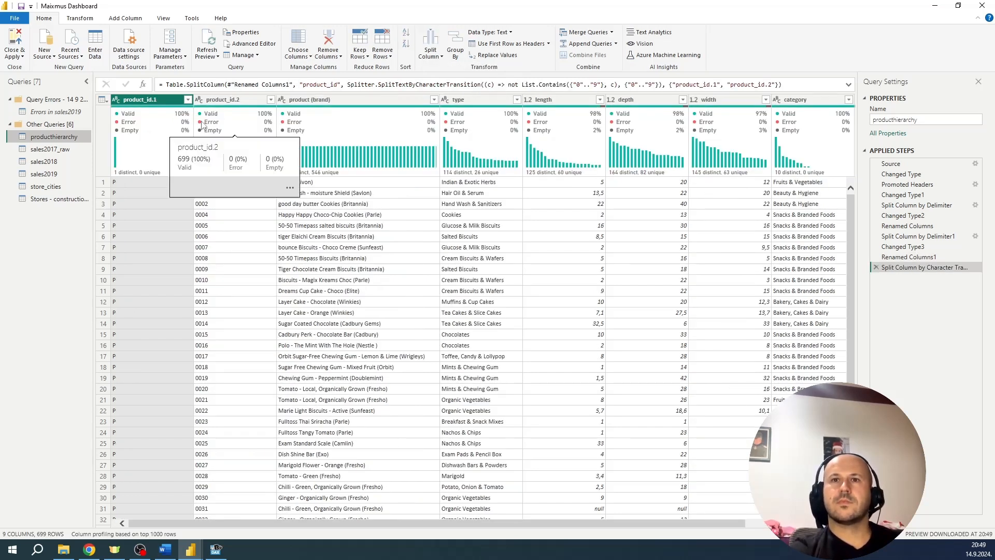
{"action": "right_click", "coordinate": [147, 101]}
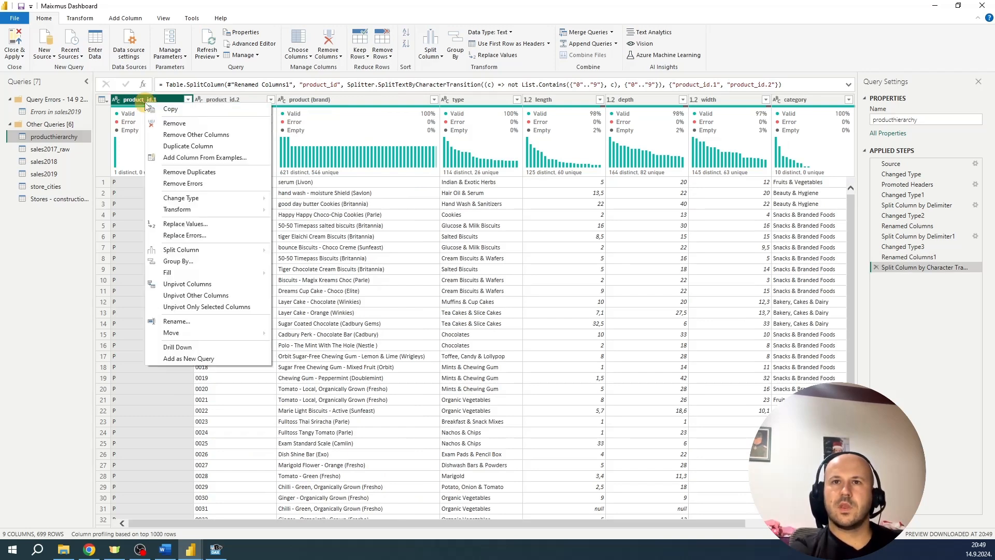
{"action": "left_click", "coordinate": [171, 124]}
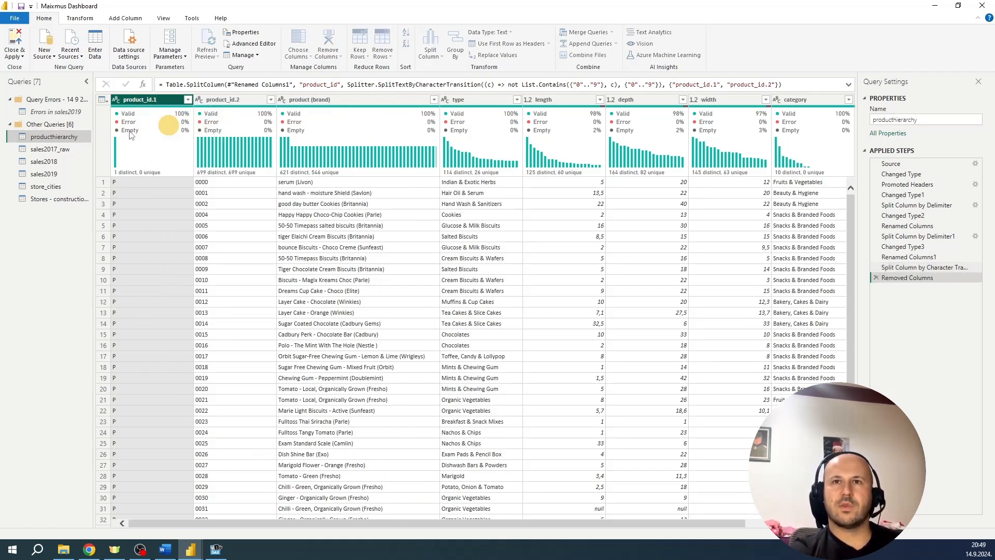
Rename the product_id.2 column in the producthierarchy query as product_id
{"action": "double_click", "coordinate": [147, 101]}
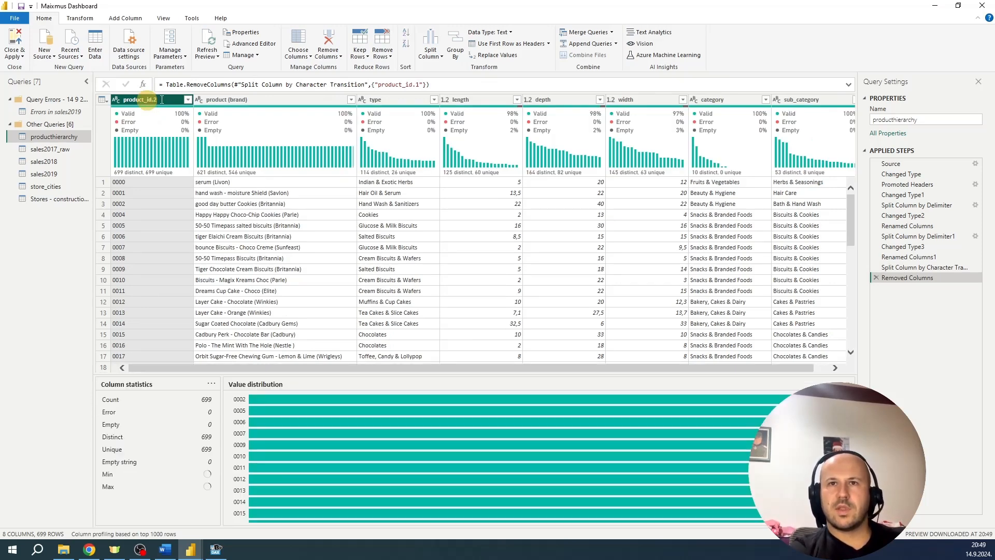
{"action": "left_click", "coordinate": [162, 99]}
{"action": "key", "text": "BackSpace"}
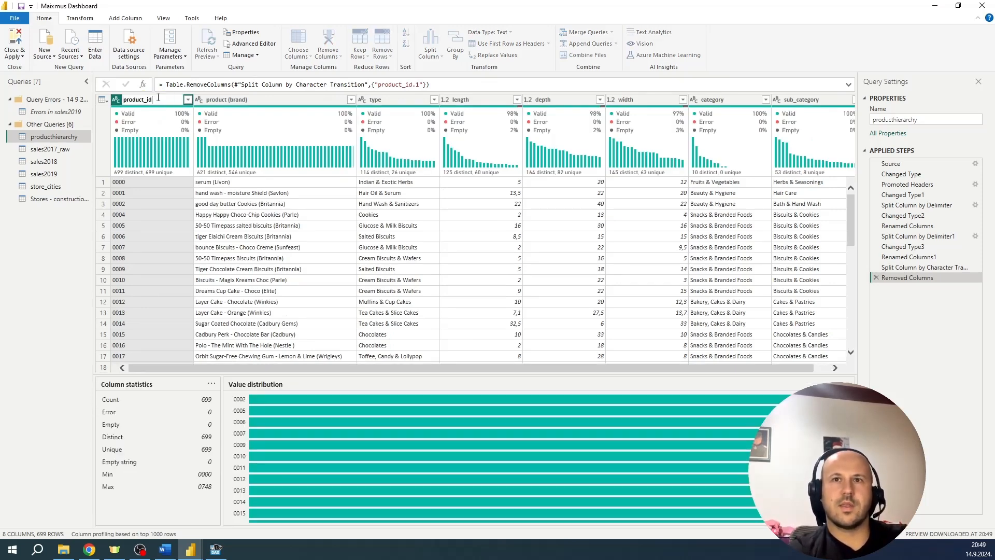
{"action": "key", "text": "Return"}
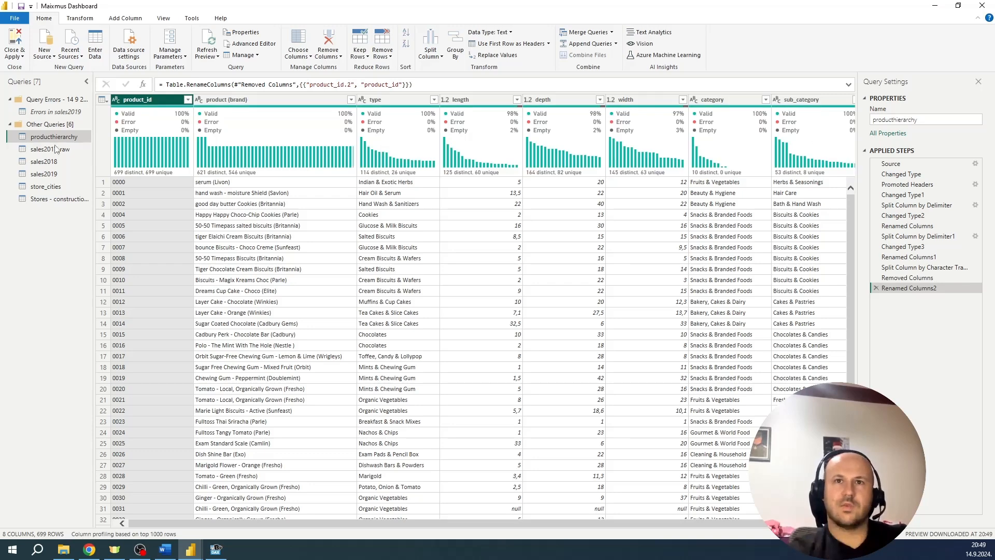
Split the product_id column of the sales2017_raw query by non-digit to digit
{"action": "left_click", "coordinate": [49, 149]}
{"action": "left_click", "coordinate": [213, 101]}
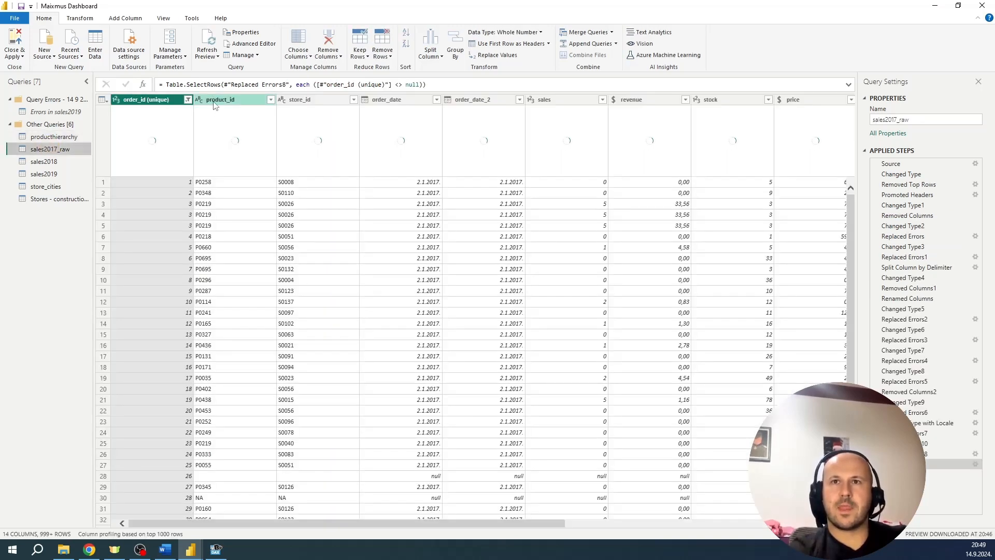
{"action": "left_click", "coordinate": [431, 51]}
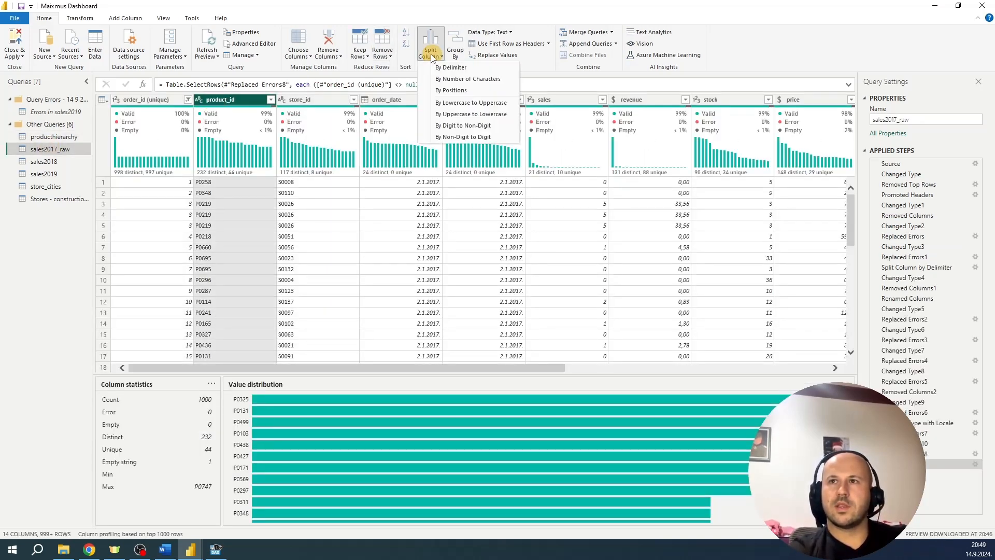
{"action": "left_click", "coordinate": [466, 137]}
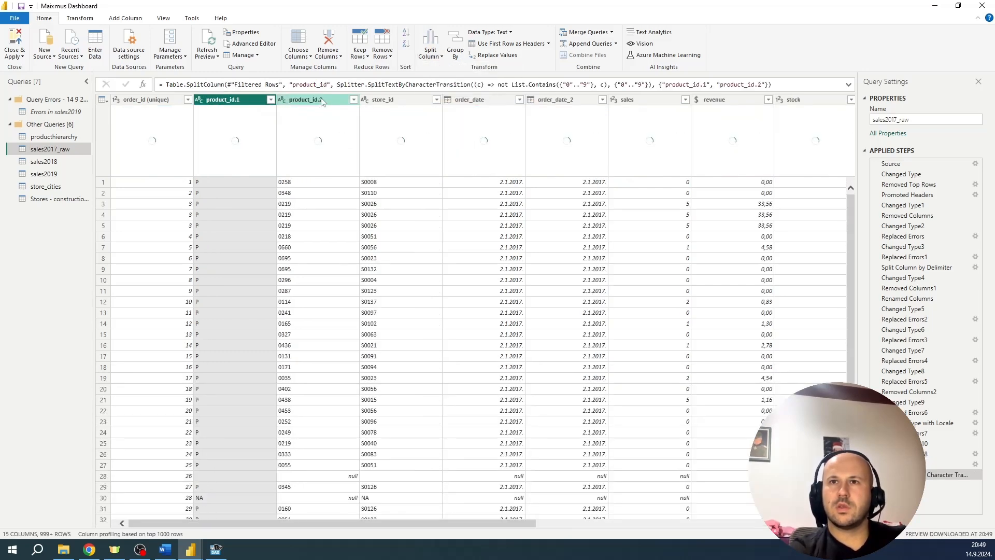
Rename the product_id.2 column in the sales2017_raw query as product_id and remove the product_id.1 column
{"action": "double_click", "coordinate": [329, 102]}
{"action": "left_click", "coordinate": [328, 101]}
{"action": "key", "text": "BackSpace"}
{"action": "key", "text": "BackSpace"}
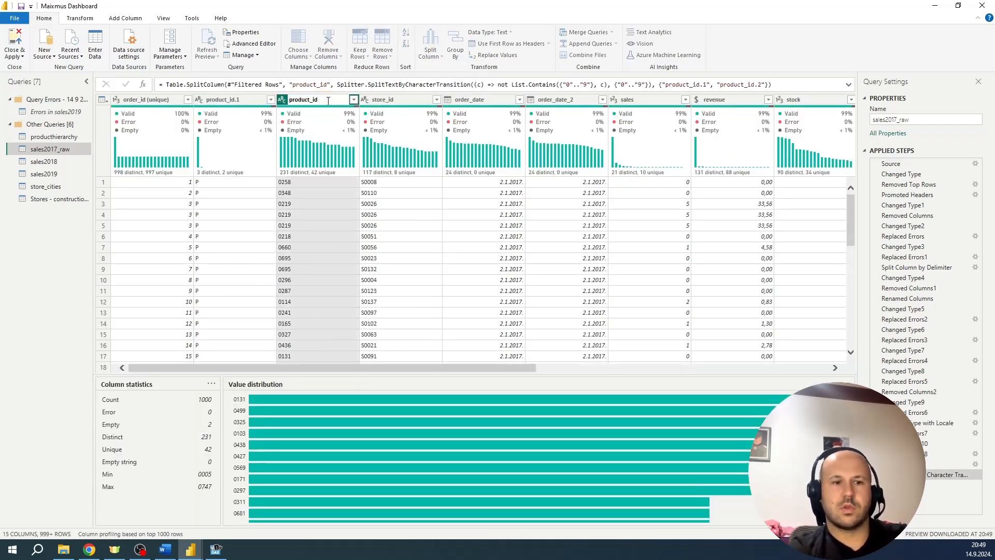
{"action": "key", "text": "Return"}
{"action": "right_click", "coordinate": [252, 99]}
{"action": "left_click", "coordinate": [270, 116]}
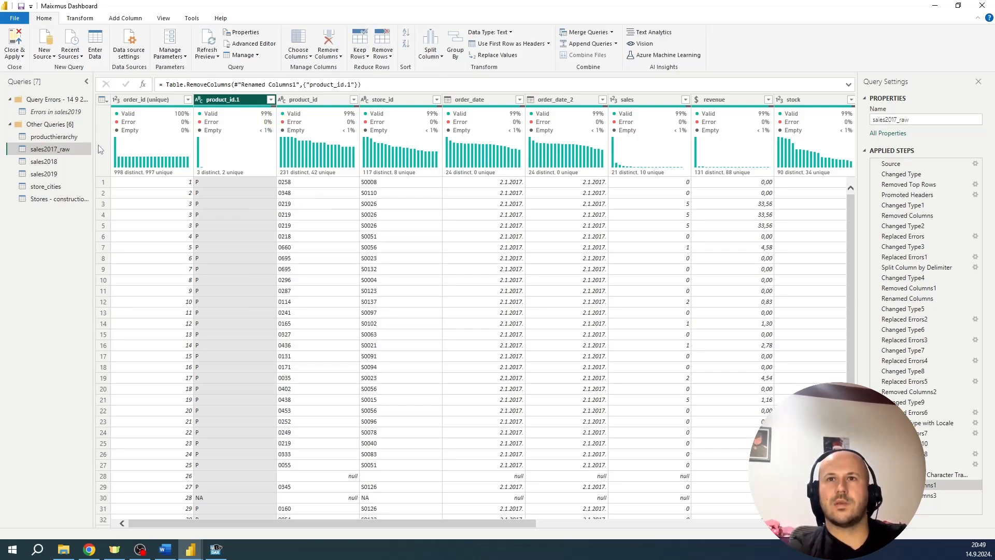
Split the product_id column of the sales2018 query by non-digit to digit and remove the product_id.1 column
{"action": "left_click", "coordinate": [46, 162]}
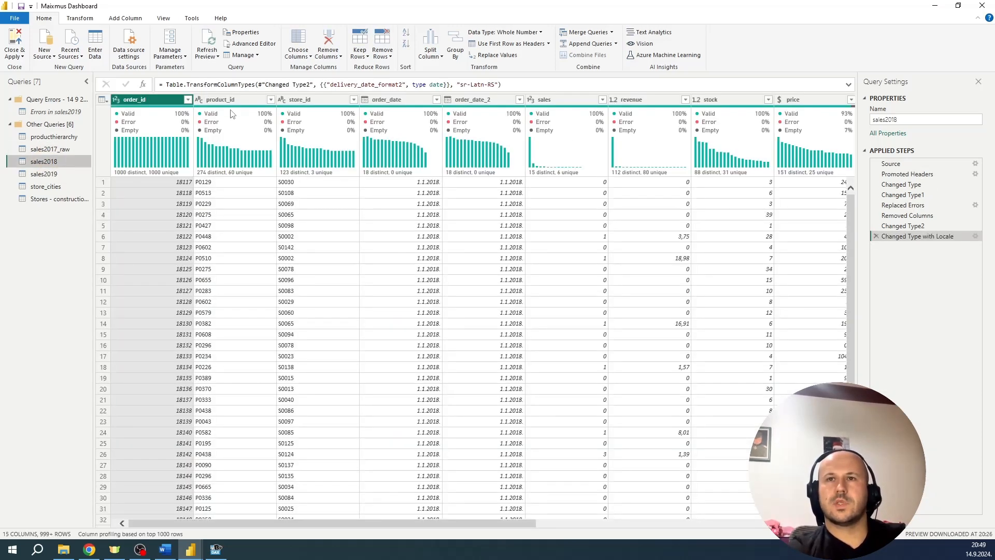
{"action": "left_click", "coordinate": [234, 101]}
{"action": "left_click", "coordinate": [430, 49]}
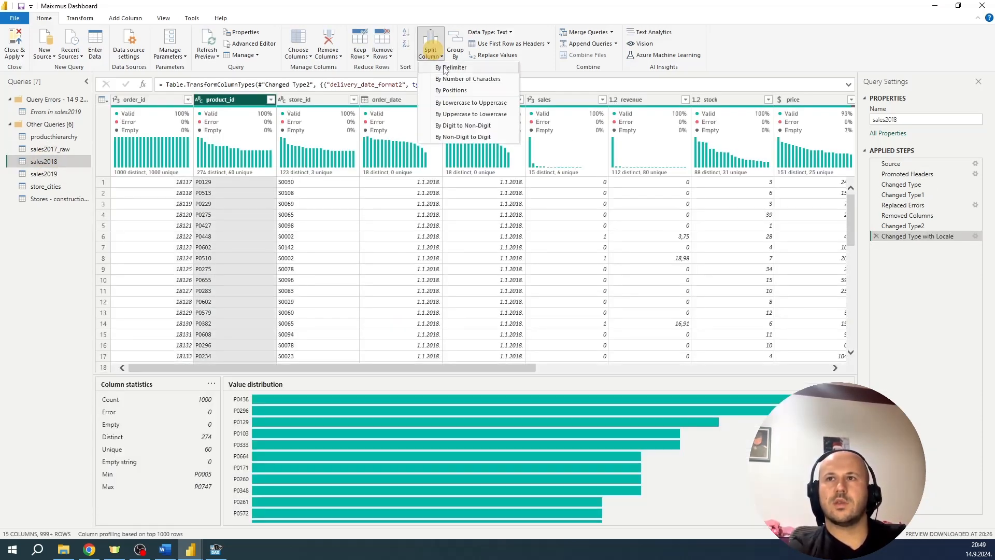
{"action": "left_click", "coordinate": [458, 137]}
{"action": "right_click", "coordinate": [218, 100]}
{"action": "left_click", "coordinate": [259, 115]}
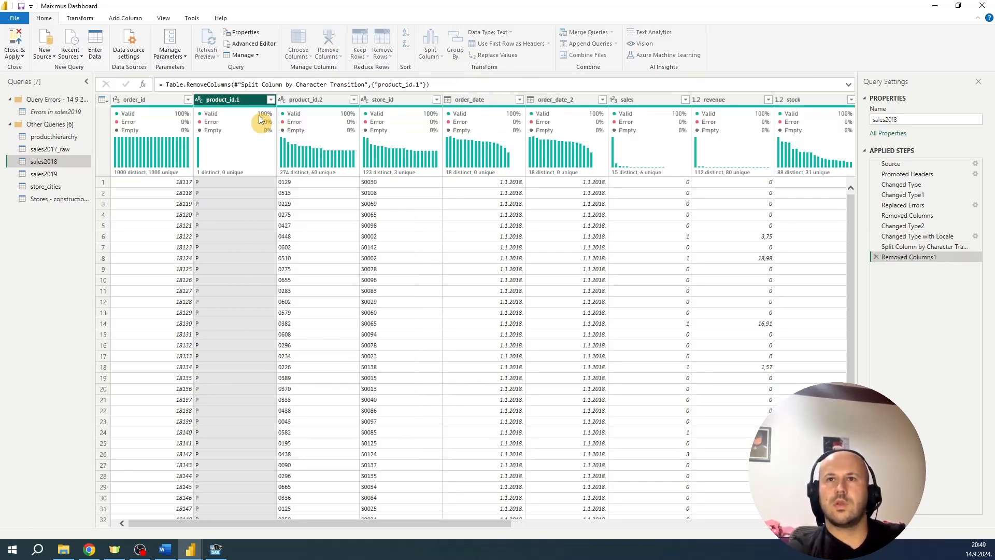
Rename the product_id.2 column in the sales2018 query as product_id
{"action": "left_click", "coordinate": [249, 99]}
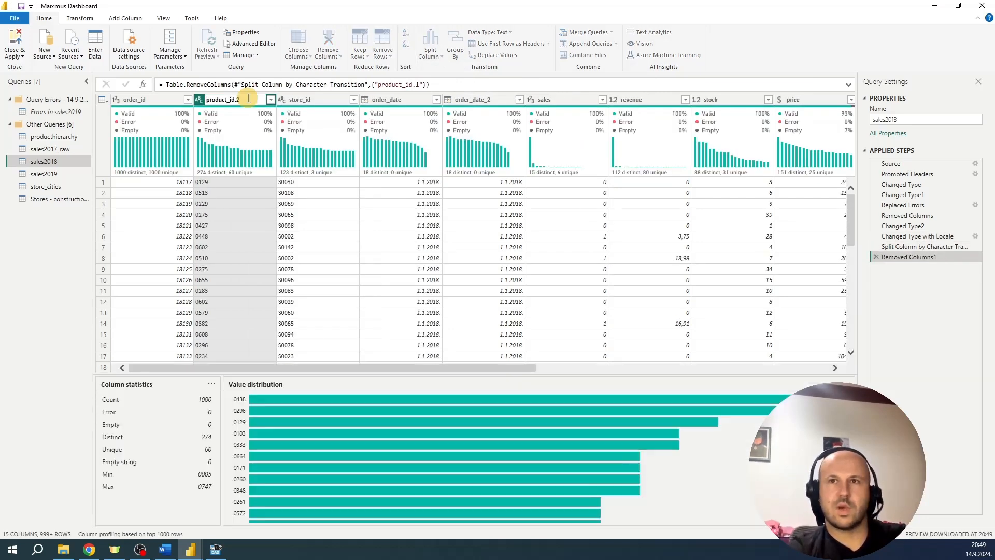
{"action": "key", "text": "BackSpace"}
{"action": "key", "text": "BackSpace"}
{"action": "key", "text": "Return"}
Split the product_id column of the sales2019 query by non-digit to digit and remove the product_id.1 column
{"action": "left_click", "coordinate": [48, 174]}
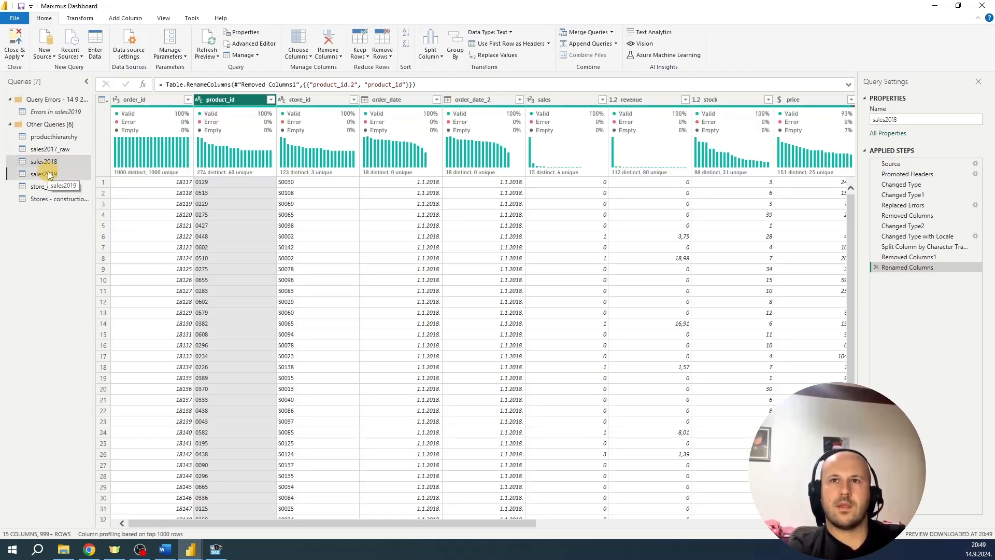
{"action": "left_click", "coordinate": [221, 99]}
{"action": "left_click", "coordinate": [430, 52]}
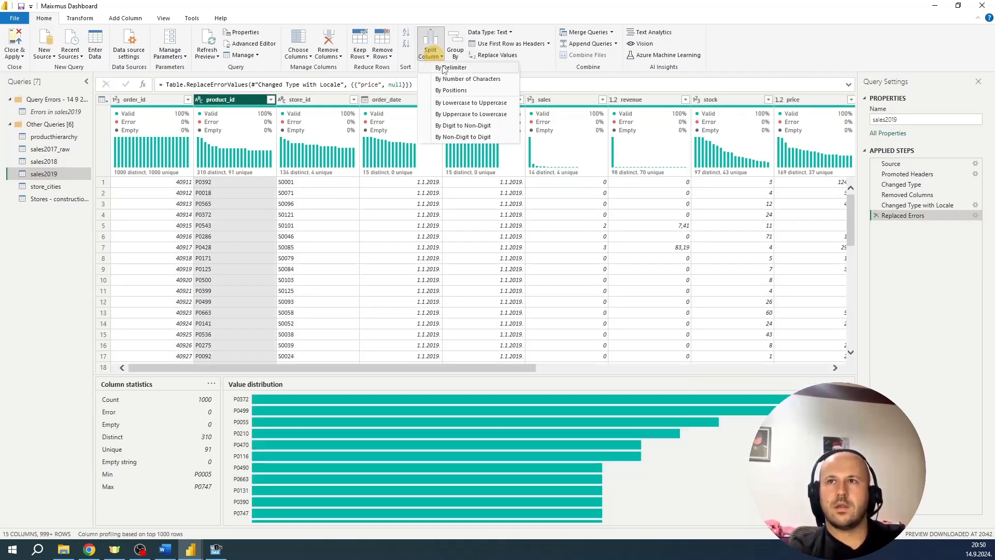
{"action": "left_click", "coordinate": [450, 67]}
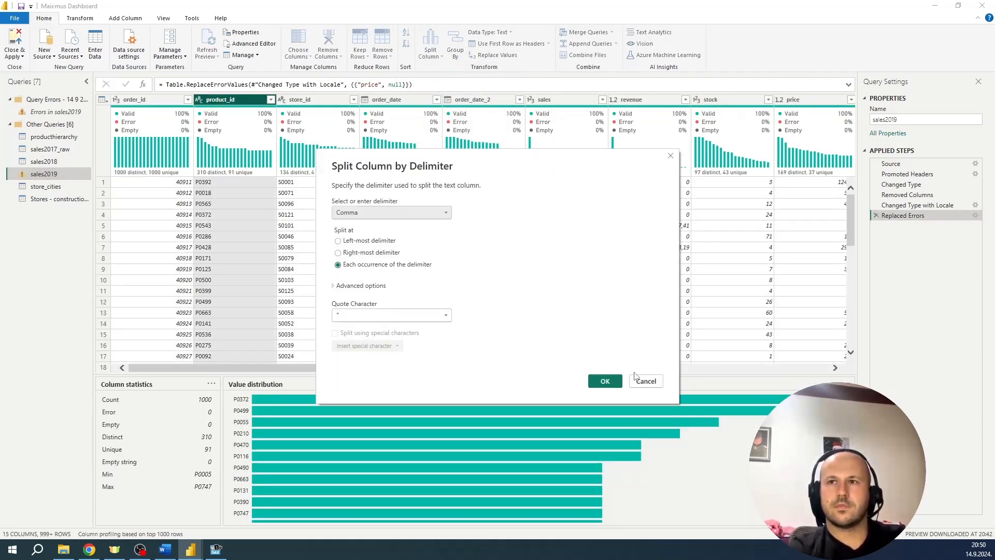
{"action": "left_click", "coordinate": [645, 381]}
{"action": "left_click", "coordinate": [430, 52]}
{"action": "left_click", "coordinate": [456, 139]}
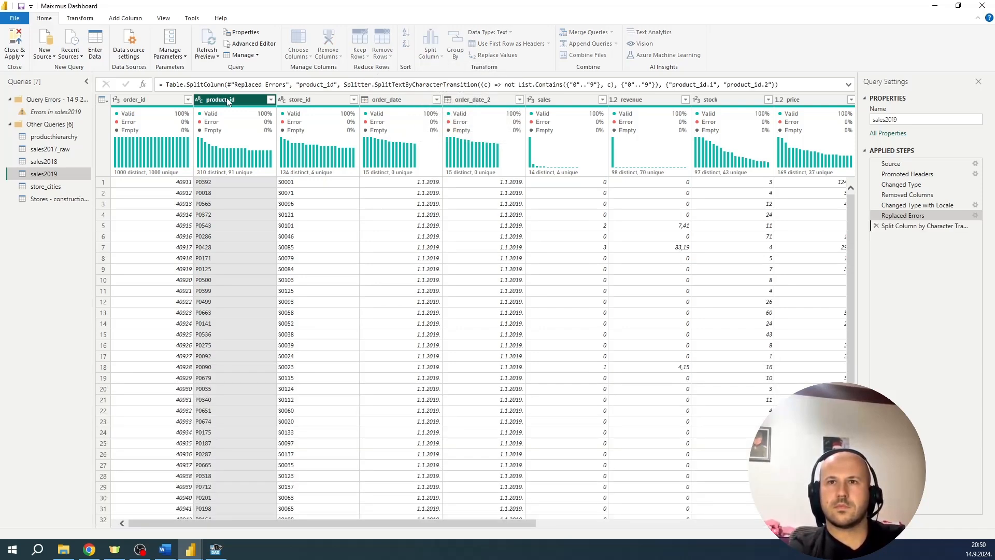
{"action": "right_click", "coordinate": [223, 100]}
{"action": "left_click", "coordinate": [249, 118]}
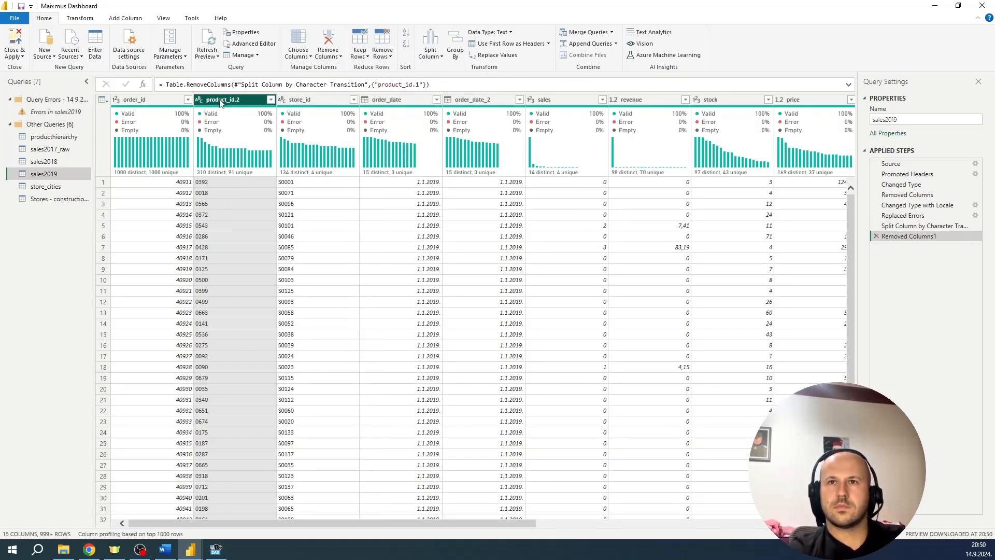
Rename the product_id.2 column in the sales2019 query as product_id
{"action": "double_click", "coordinate": [220, 100]}
{"action": "left_click", "coordinate": [244, 99]}
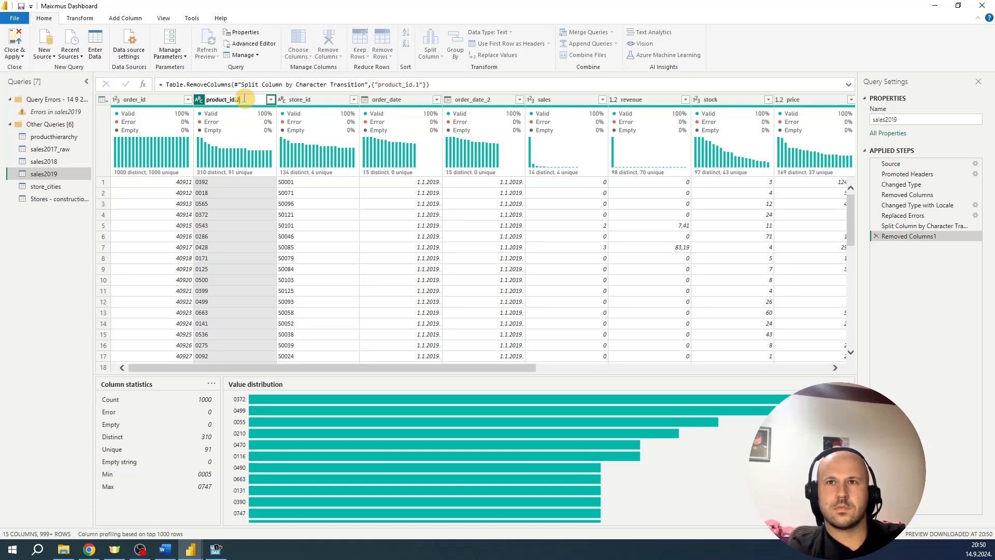
{"action": "key", "text": "BackSpace"}
{"action": "key", "text": "BackSpace"}
{"action": "key", "text": "Return"}
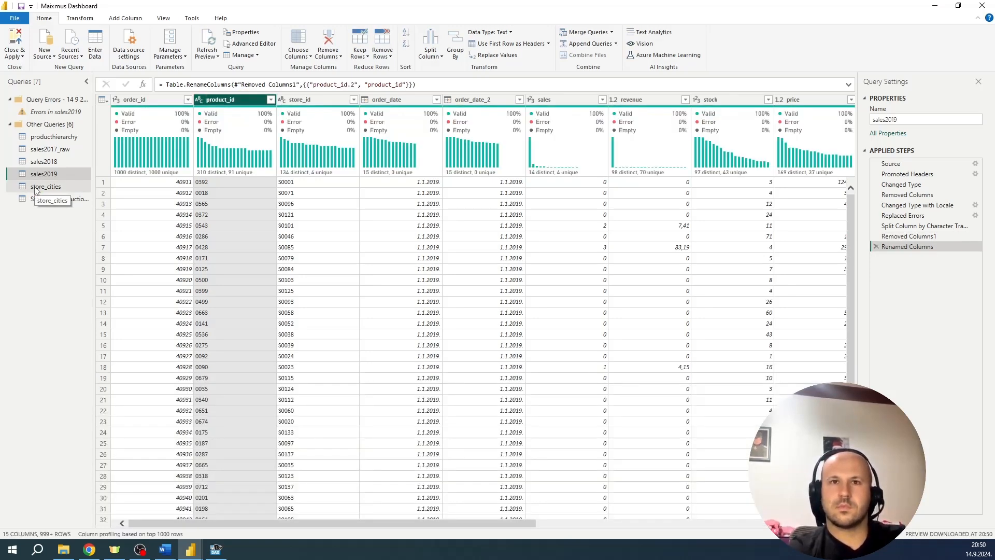
{"action": "left_click", "coordinate": [44, 187]}
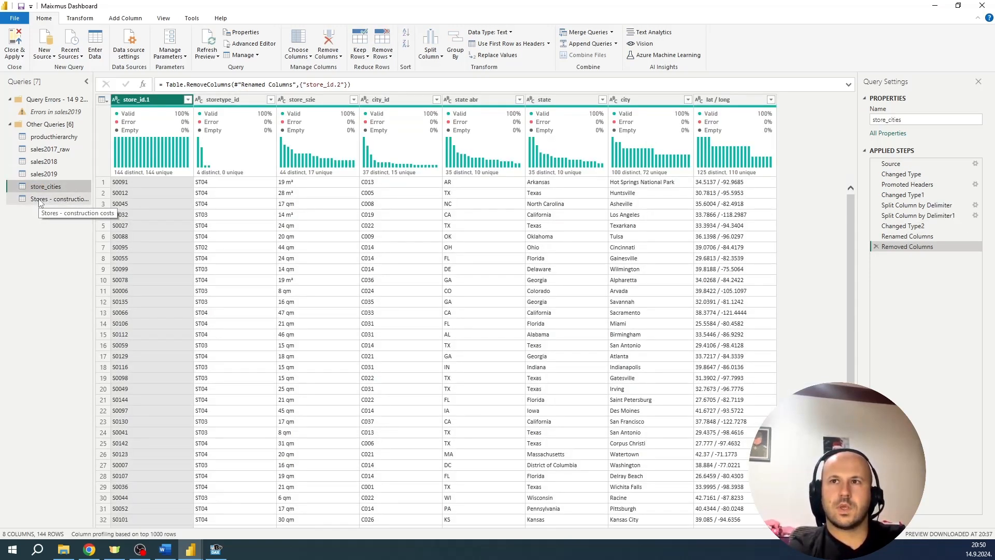
{"action": "left_click", "coordinate": [39, 200]}
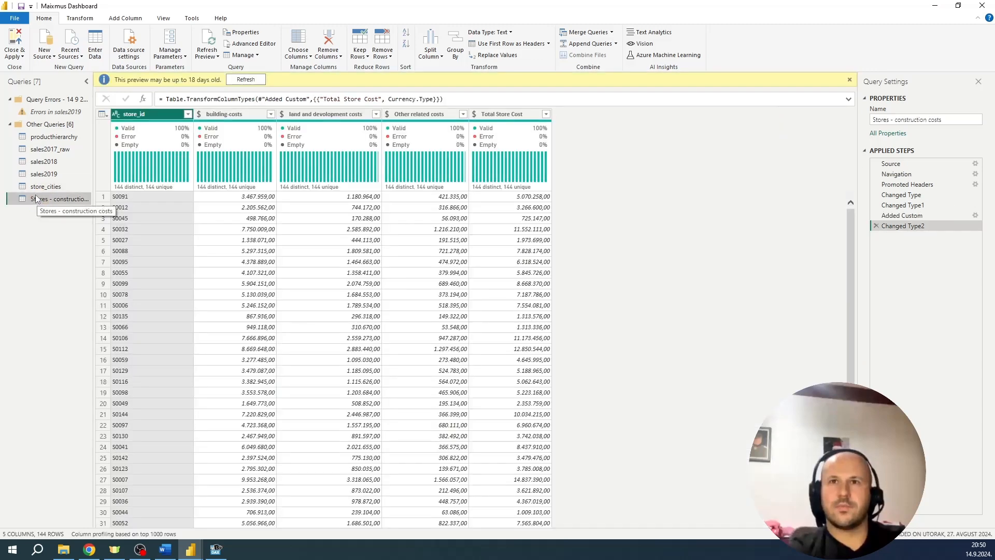
{"action": "left_click", "coordinate": [34, 187]}
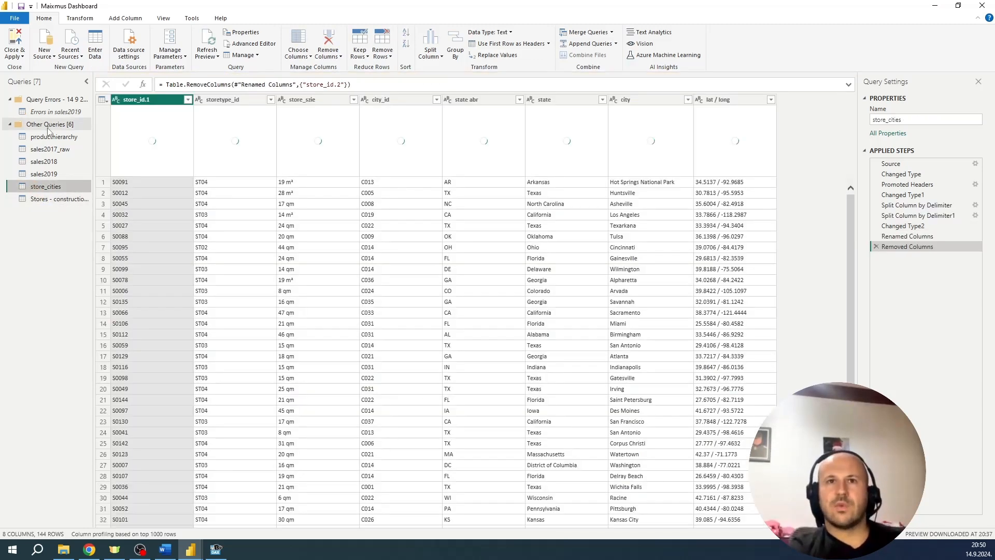
Change the data type of the product_id column to Whole Number in the producthierarchy and sales2017_raw queries
{"action": "left_click", "coordinate": [50, 136]}
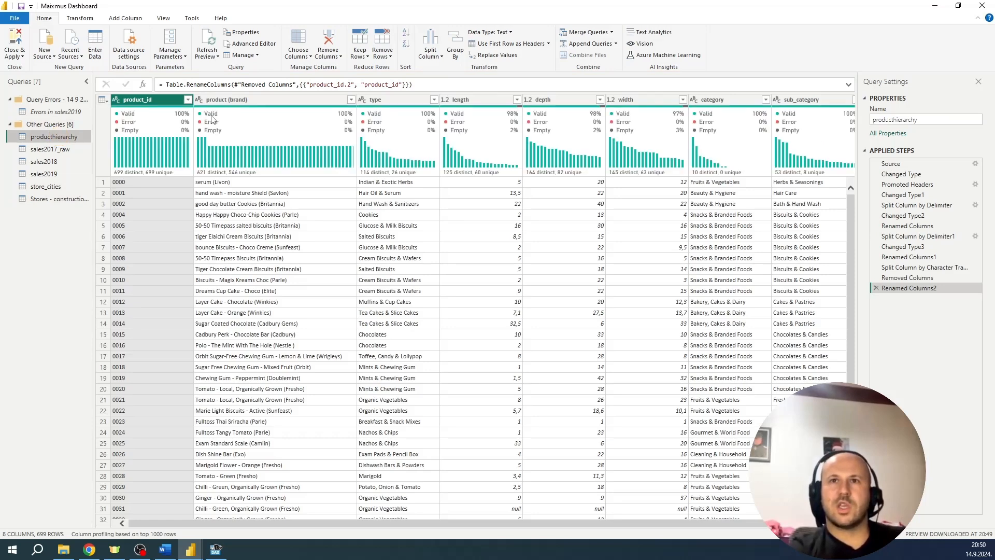
{"action": "left_click", "coordinate": [116, 100]}
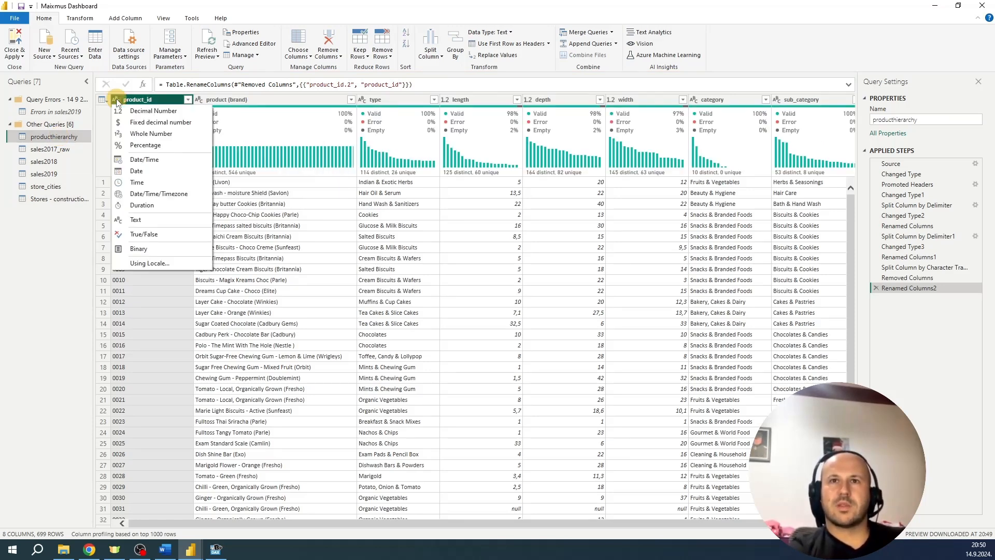
{"action": "left_click", "coordinate": [152, 134]}
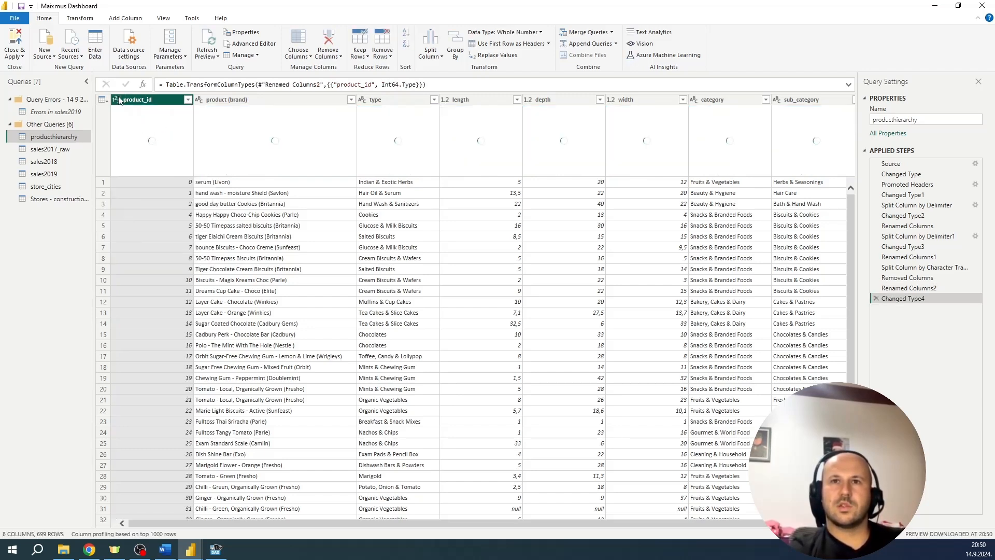
{"action": "left_click", "coordinate": [50, 149]}
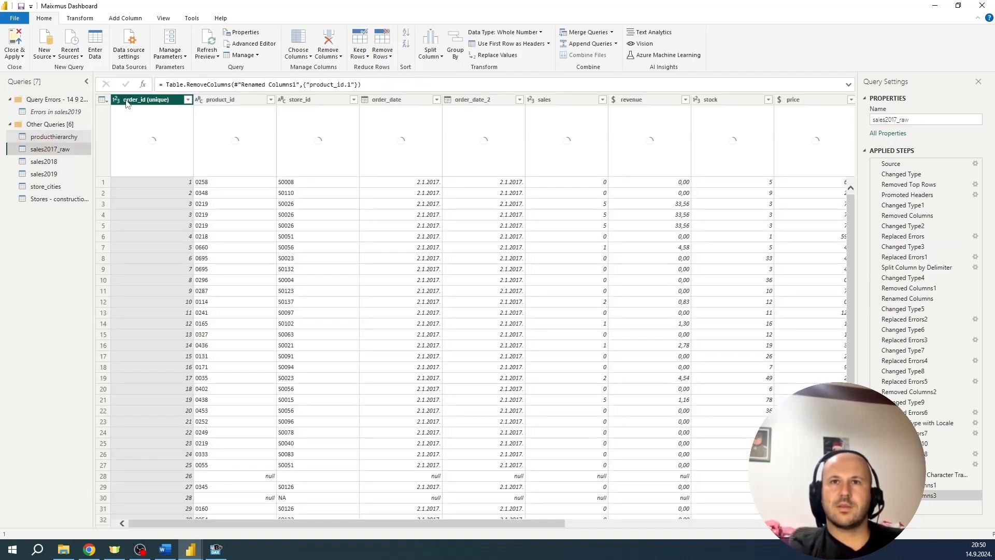
{"action": "left_click", "coordinate": [199, 99]}
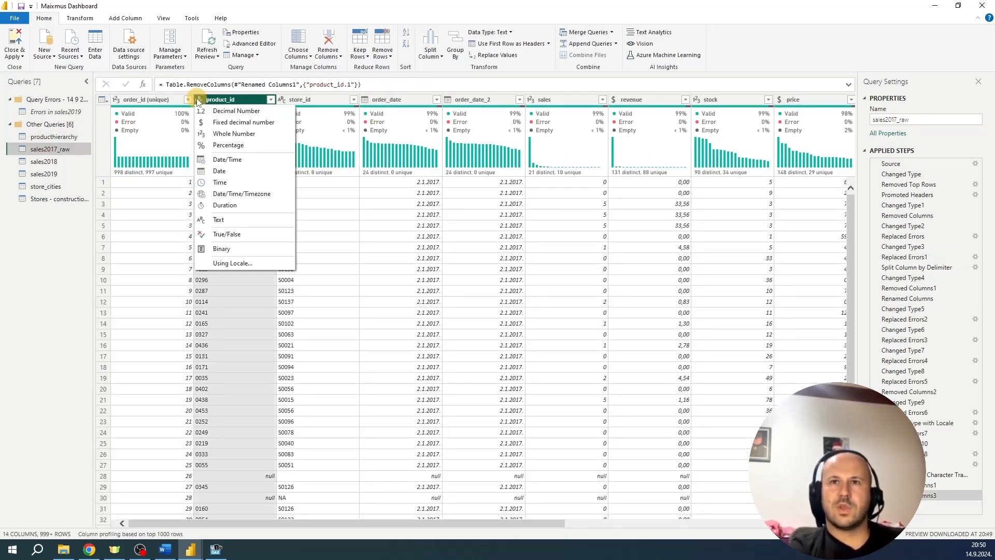
{"action": "left_click", "coordinate": [218, 134]}
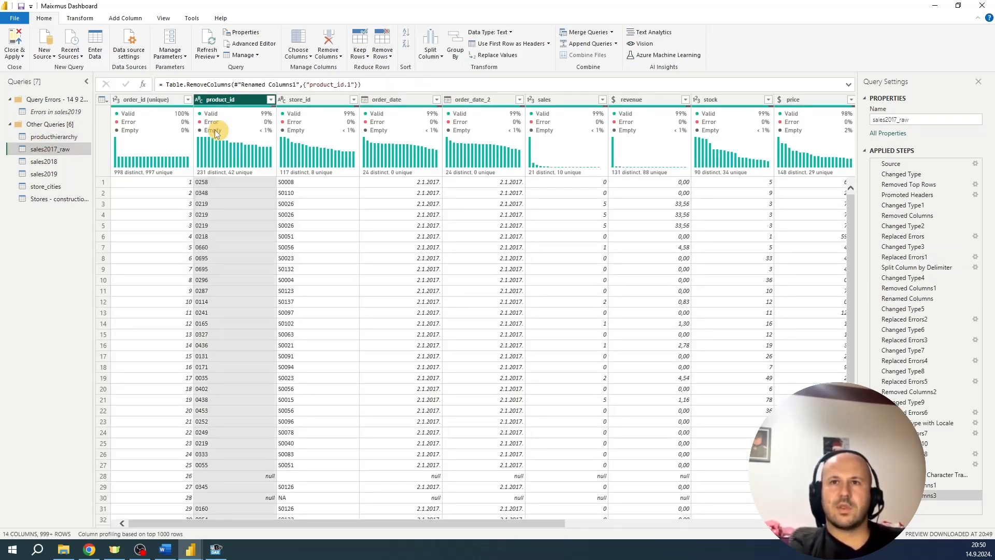
Change the product_id column to Whole Number in the sales2018 and sales2019 queries and apply the pending query changes to the model
{"action": "left_click", "coordinate": [41, 164]}
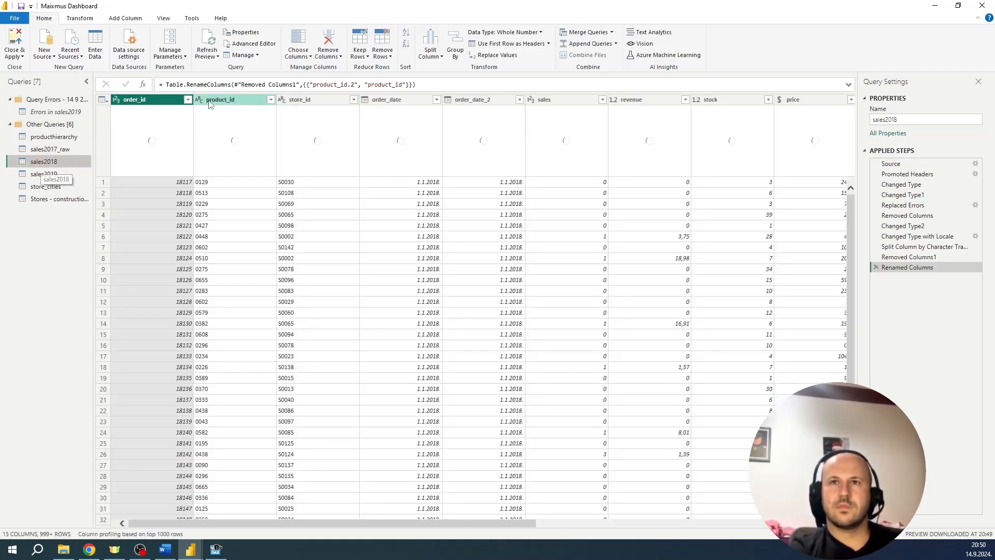
{"action": "left_click", "coordinate": [199, 98]}
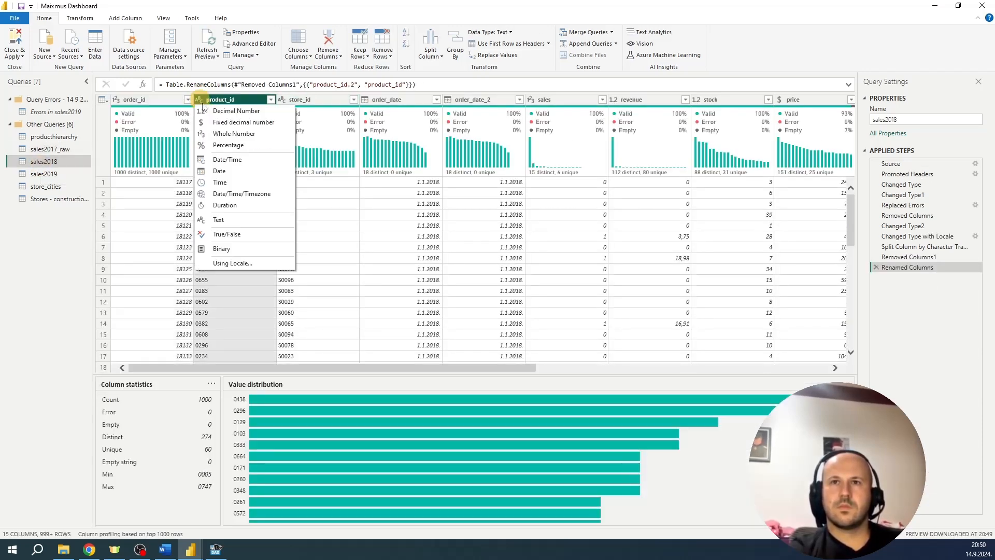
{"action": "left_click", "coordinate": [222, 132]}
{"action": "left_click", "coordinate": [43, 173]}
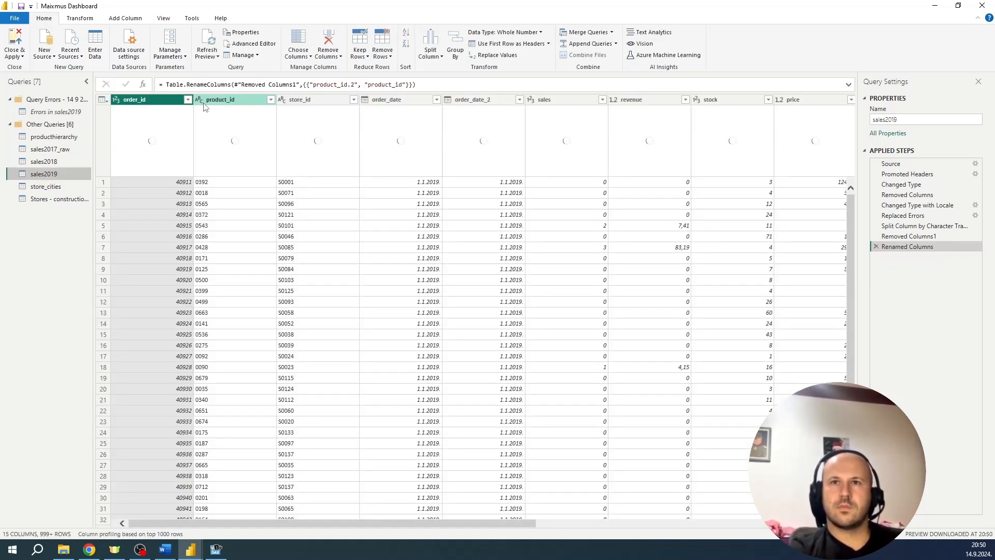
{"action": "left_click", "coordinate": [199, 99]}
{"action": "left_click", "coordinate": [230, 134]}
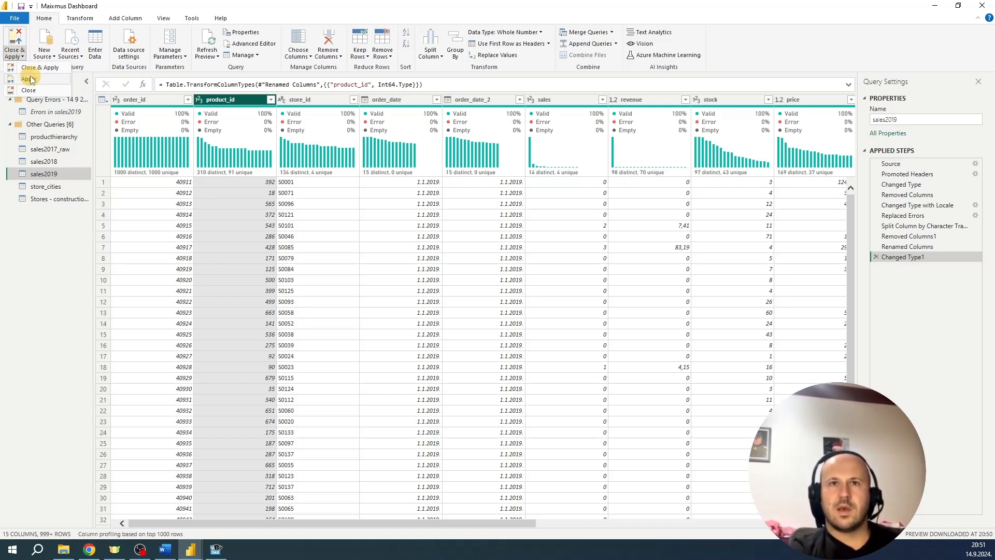
{"action": "left_click", "coordinate": [14, 47]}
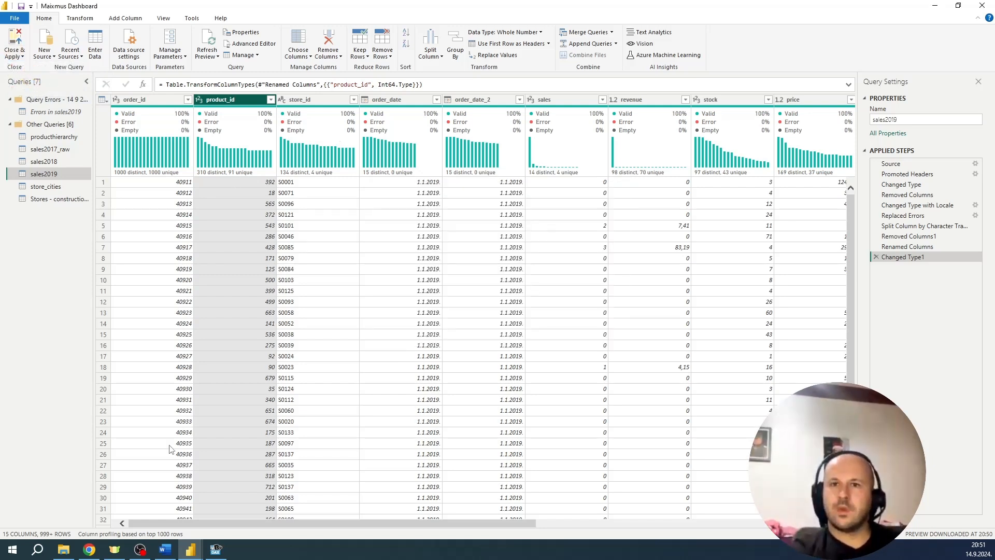
Switch to DAX Studio, refresh the VertiPaq metrics and check the model's total size in memory in the summary
{"action": "left_click", "coordinate": [216, 549]}
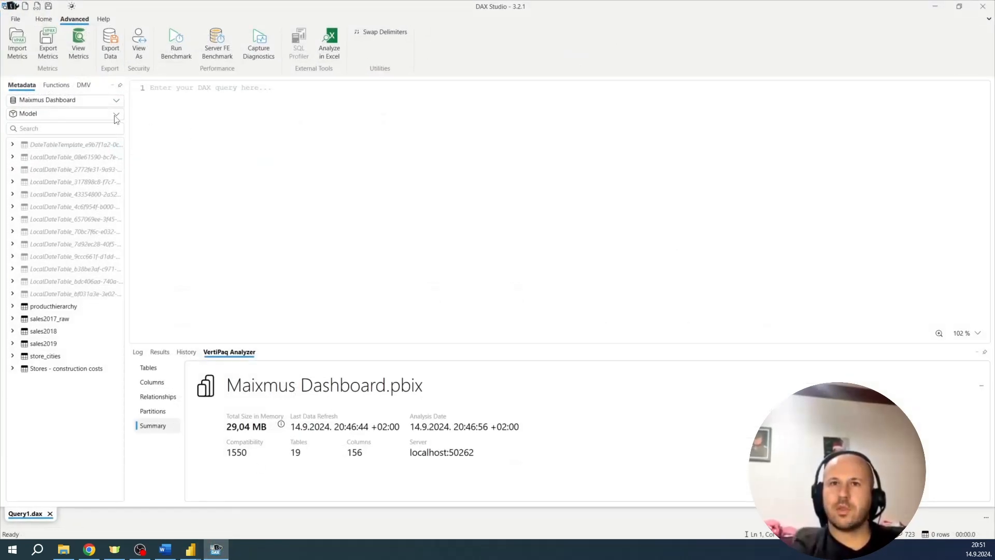
{"action": "left_click", "coordinate": [76, 46]}
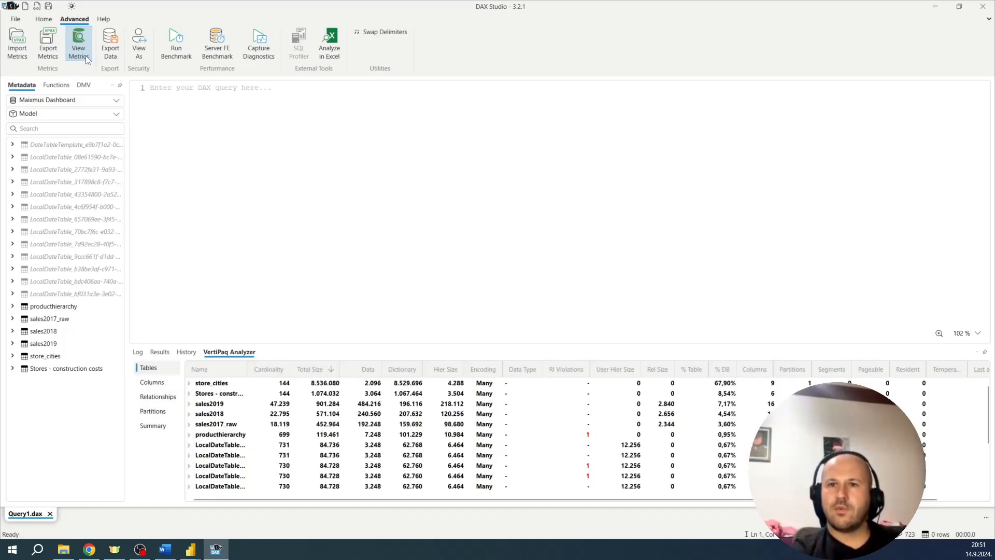
{"action": "left_click", "coordinate": [164, 426]}
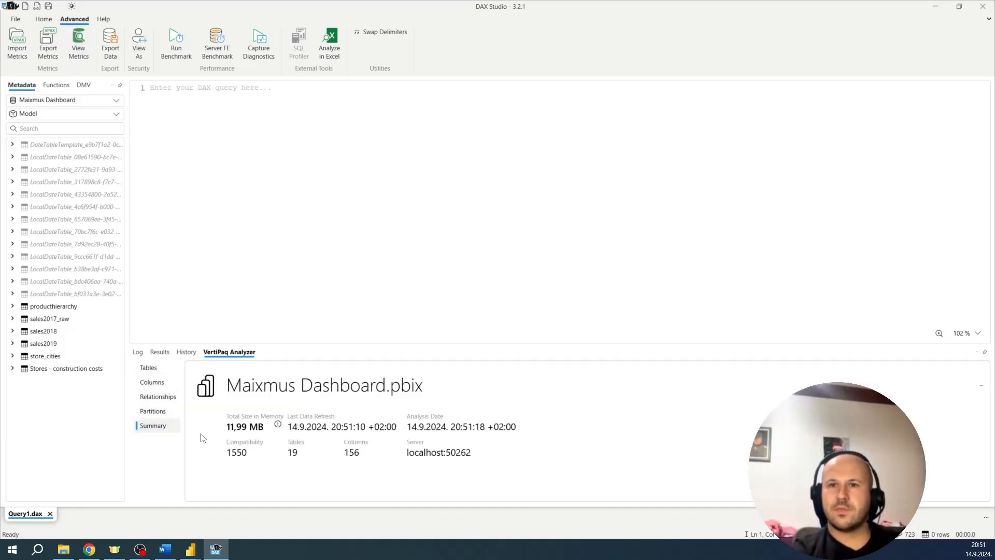
{"action": "mouse_move", "coordinate": [231, 430]}
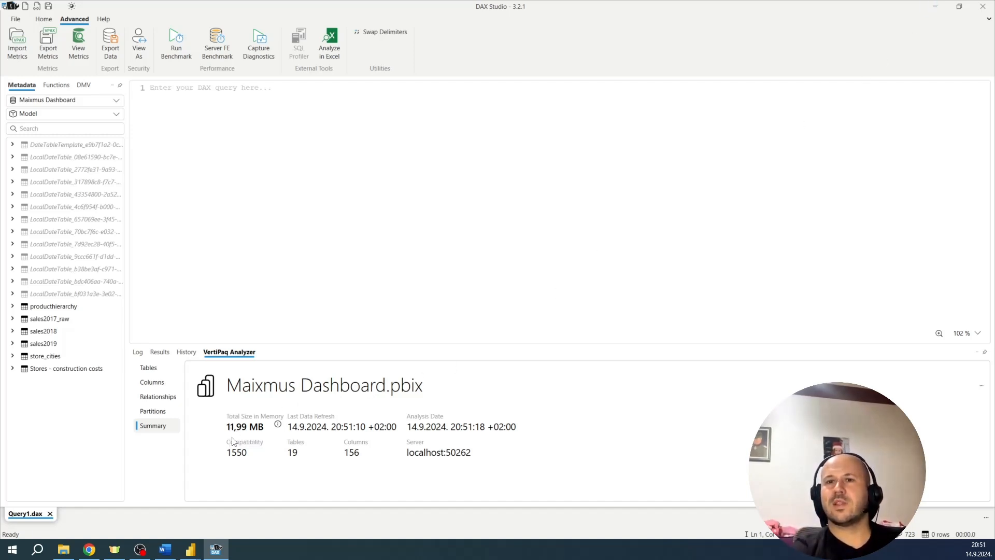
{"action": "mouse_move", "coordinate": [233, 431]}
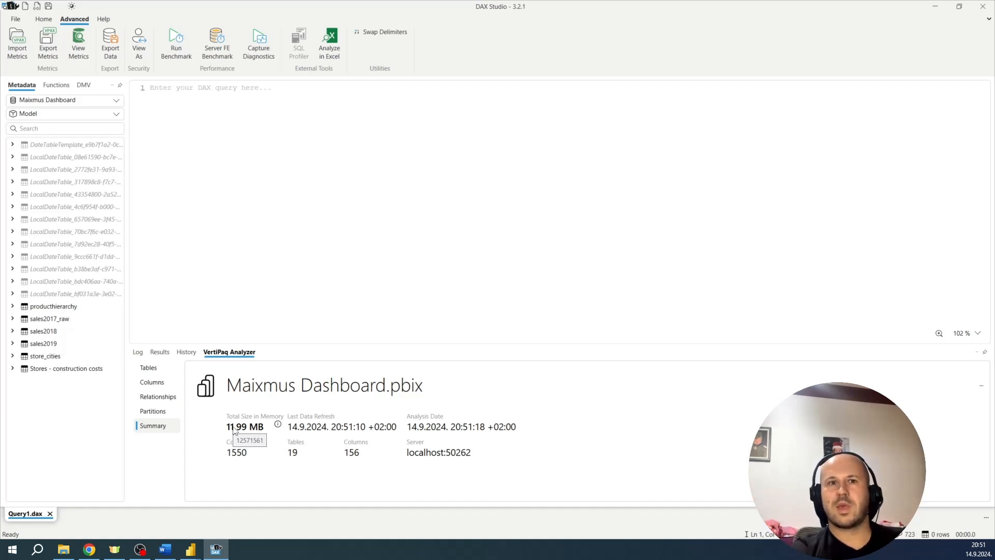
Switch back to Power BI, apply and close the query editor, and open the model view to examine the tables' relationships
{"action": "left_click", "coordinate": [935, 7]}
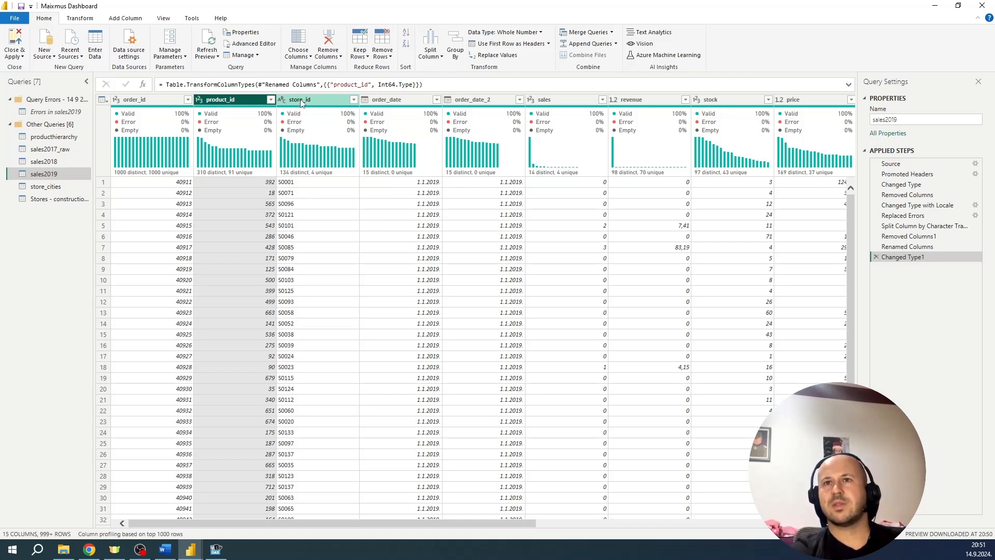
{"action": "mouse_move", "coordinate": [244, 111]}
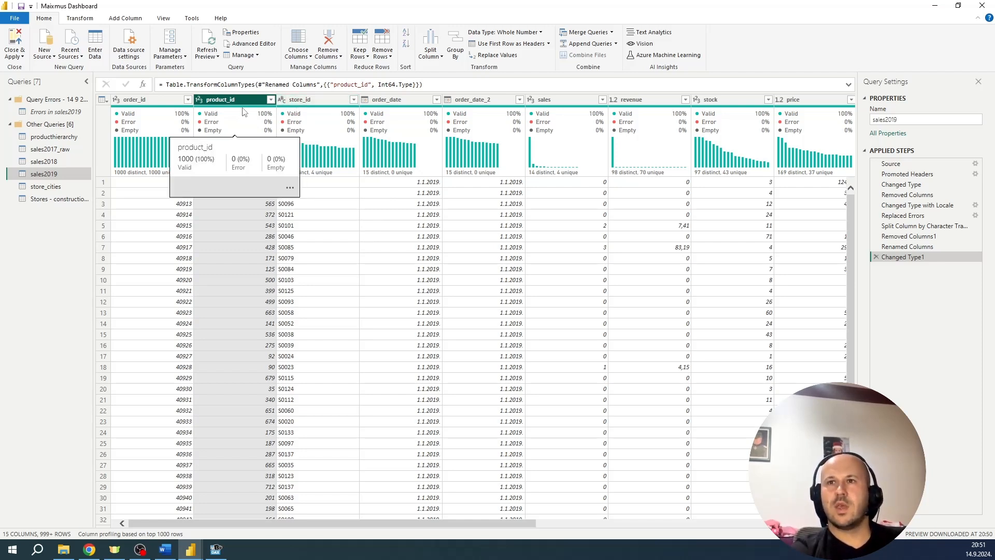
{"action": "left_click", "coordinate": [21, 37]}
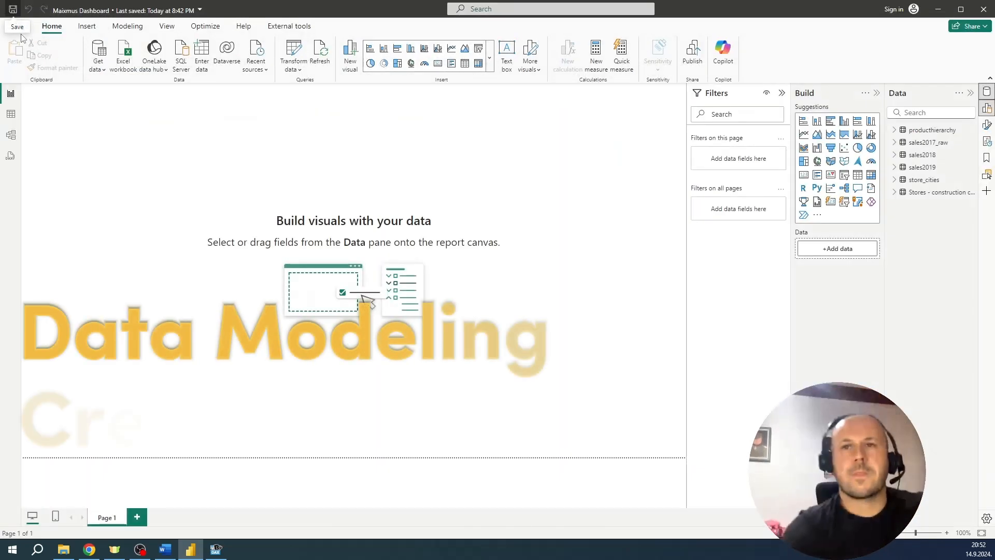
{"action": "left_click", "coordinate": [12, 135]}
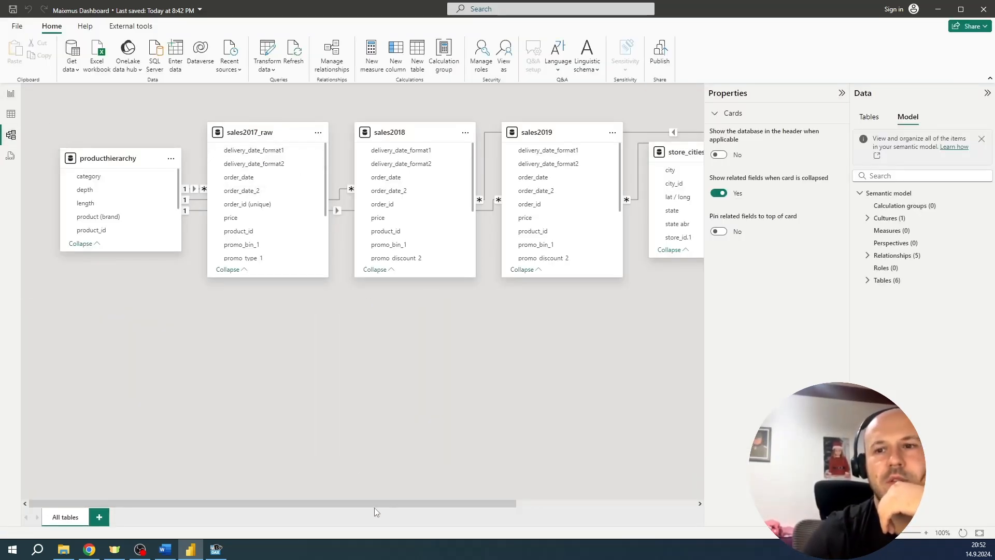
{"action": "left_click_drag", "start_coordinate": [374, 505], "coordinate": [622, 486]}
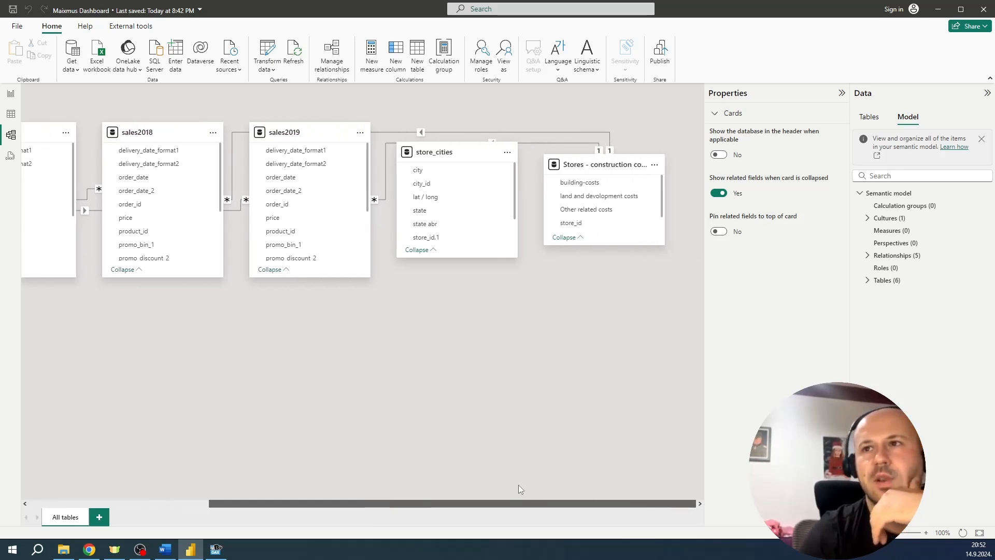
{"action": "left_click_drag", "start_coordinate": [518, 489], "coordinate": [293, 474]}
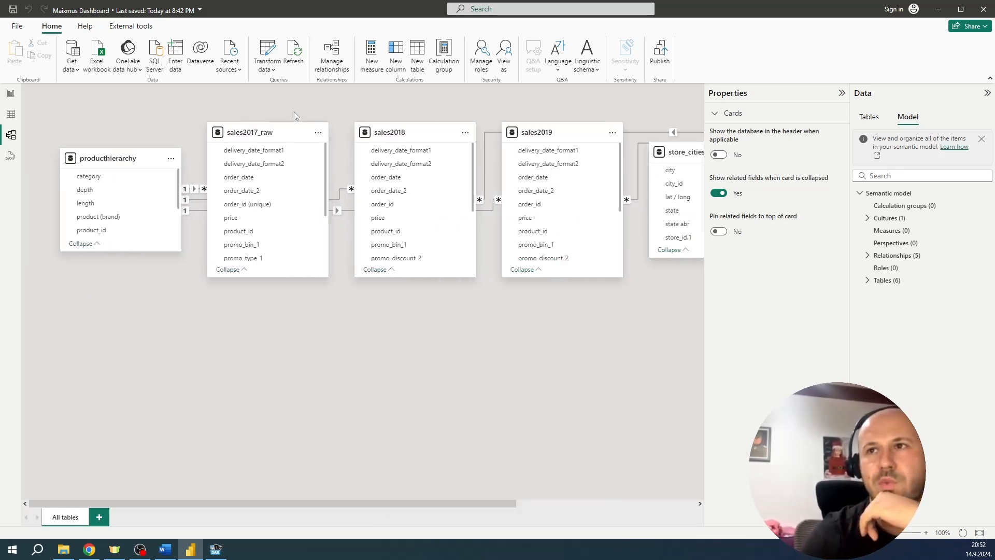
Try to delete all the listed table relationships from the model at once
{"action": "left_click", "coordinate": [335, 50]}
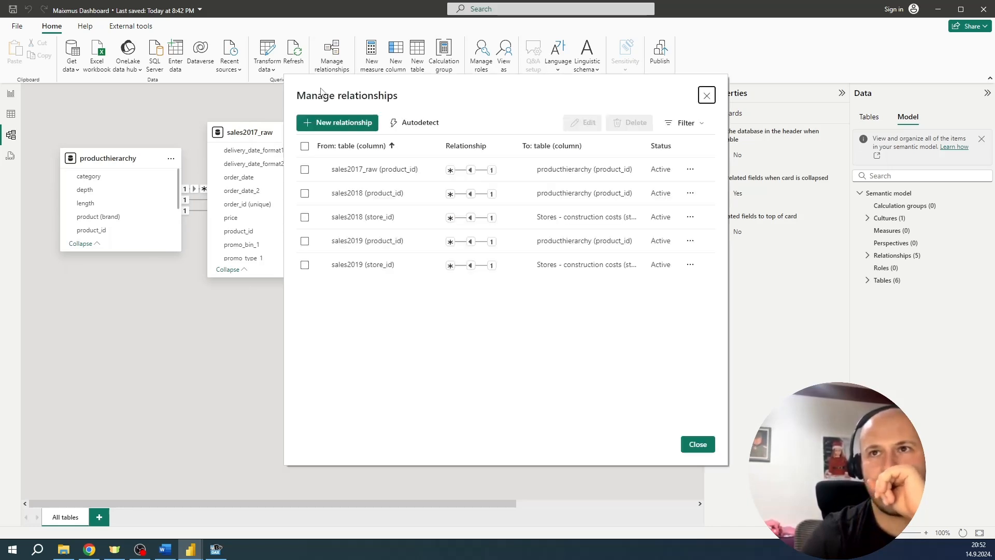
{"action": "left_click", "coordinate": [305, 147]}
{"action": "left_click", "coordinate": [304, 147]}
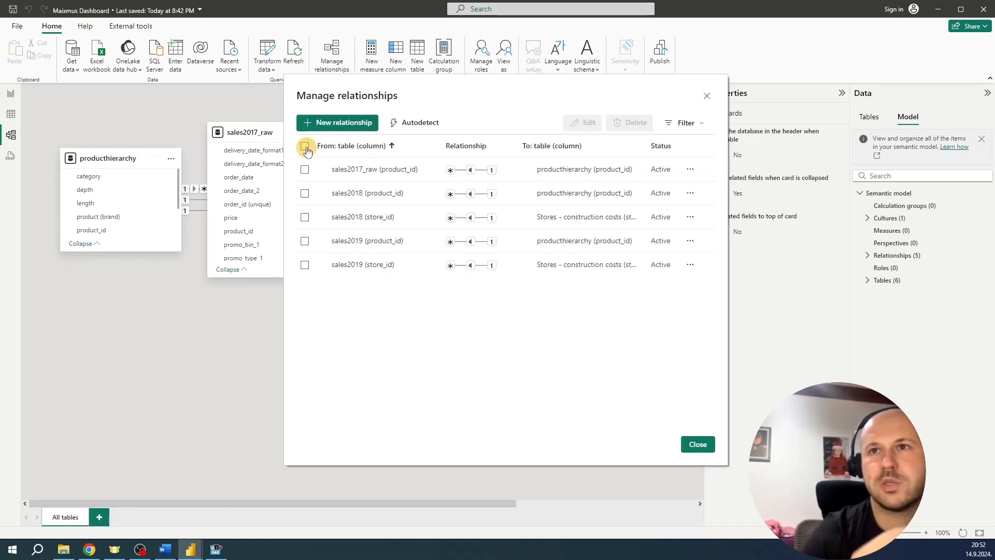
{"action": "left_click", "coordinate": [304, 146]}
{"action": "left_click", "coordinate": [633, 125]}
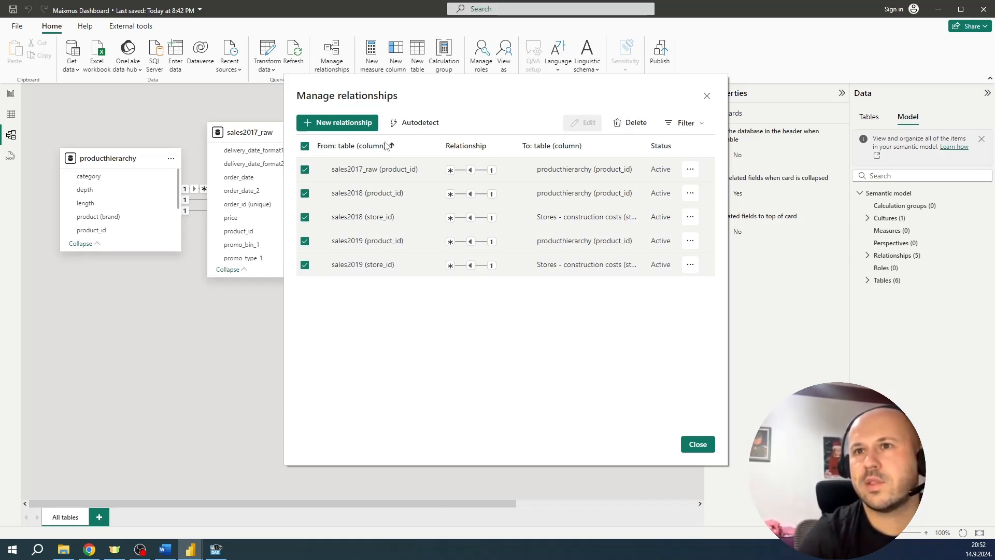
{"action": "left_click", "coordinate": [601, 298]}
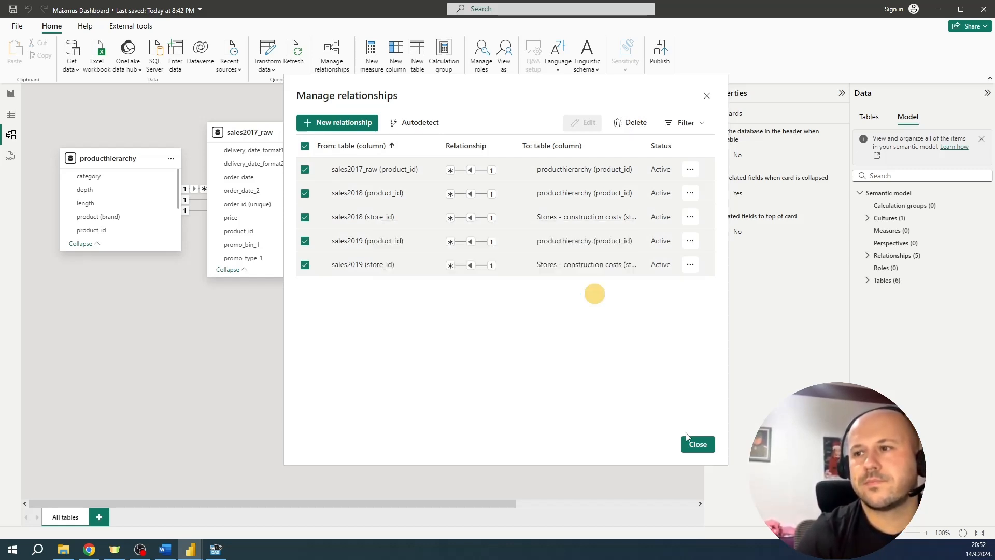
{"action": "left_click", "coordinate": [698, 444]}
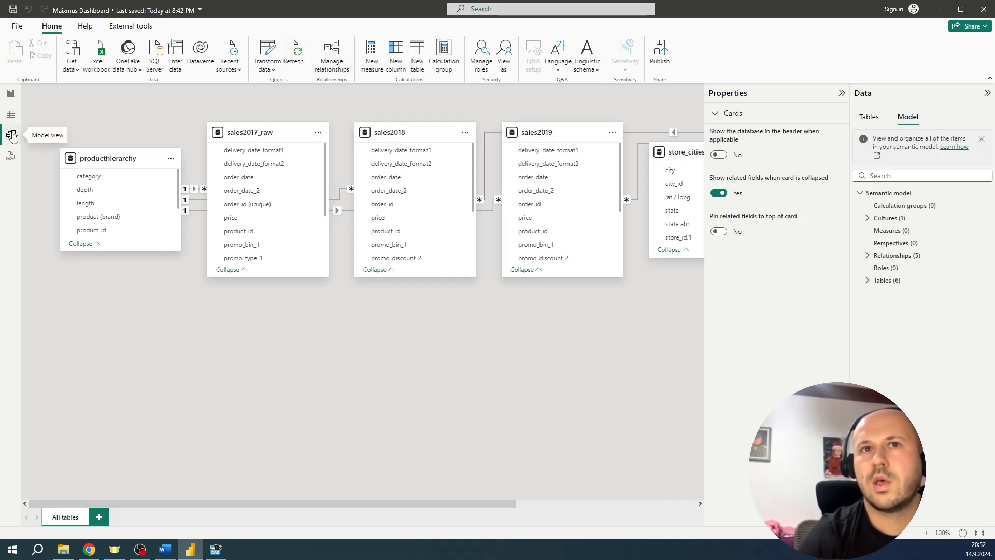
Delete every relationship between the product, sales and store tables from the model
{"action": "left_click", "coordinate": [330, 56]}
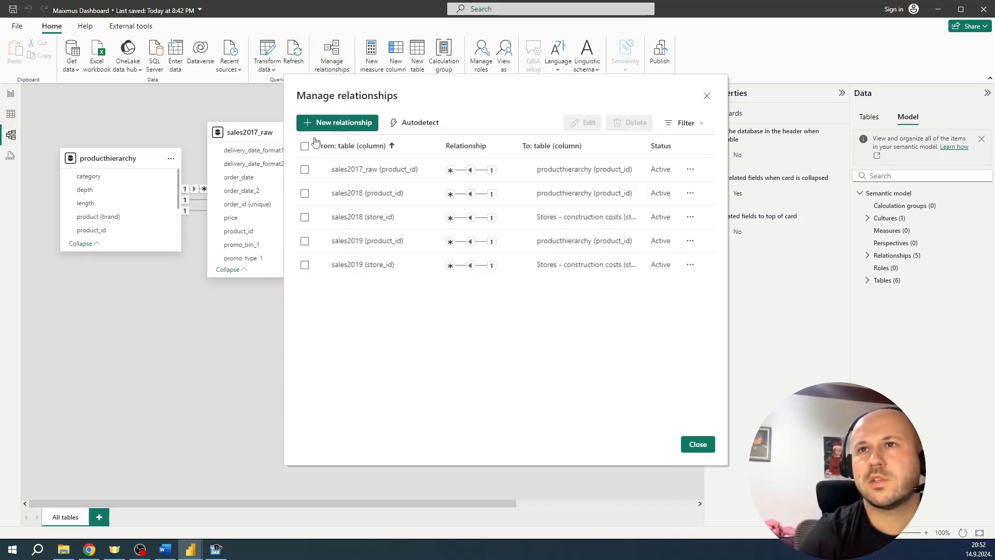
{"action": "left_click", "coordinate": [305, 146]}
{"action": "left_click", "coordinate": [627, 122]}
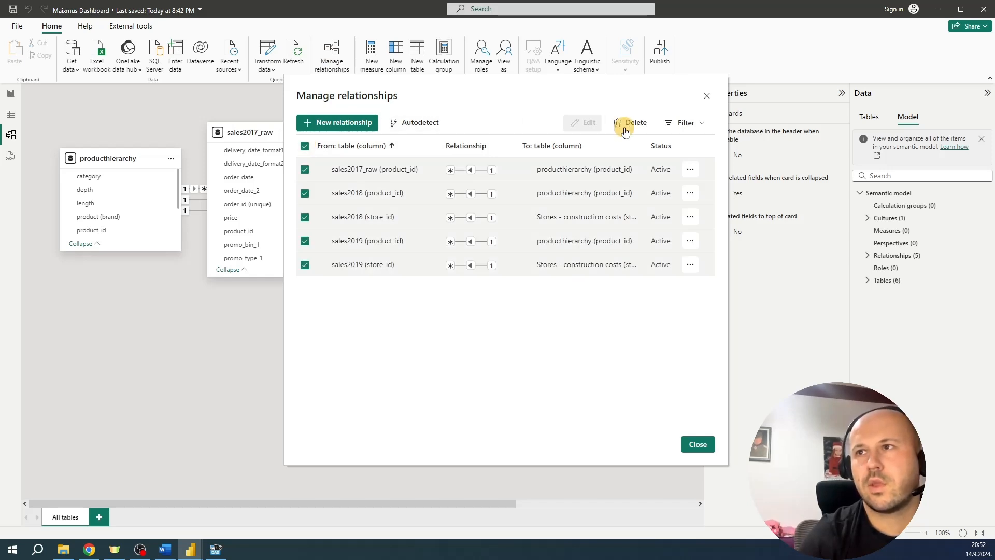
{"action": "left_click", "coordinate": [557, 296]}
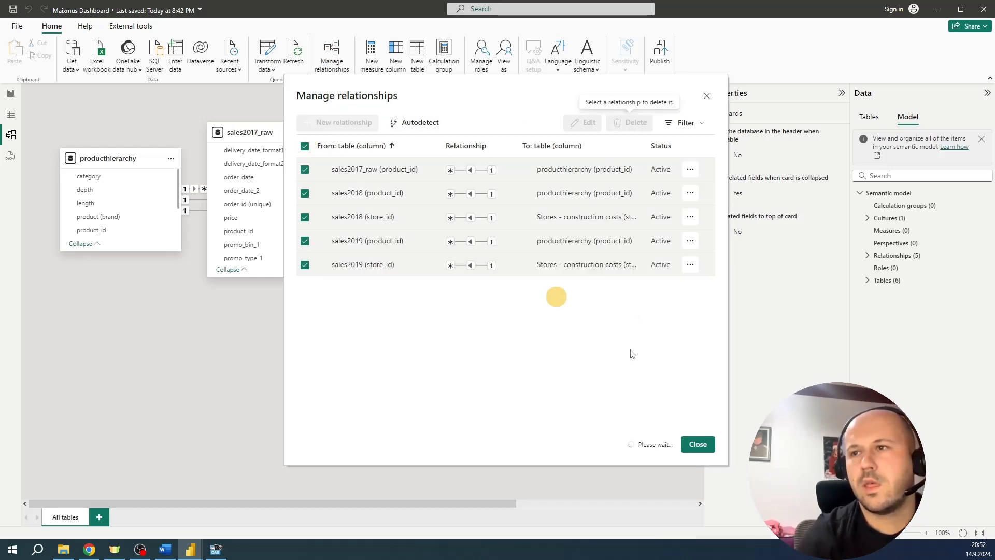
{"action": "left_click", "coordinate": [698, 444]}
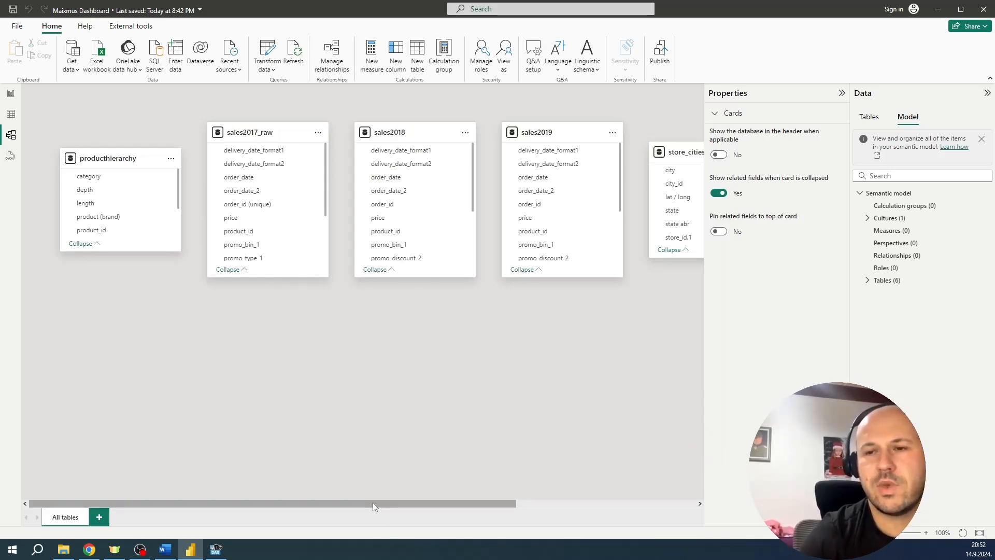
Arrange the model diagram with sales2017_raw, sales2018 and sales2019 side by side and producthierarchy and store_cities below them
{"action": "left_click_drag", "start_coordinate": [399, 135], "coordinate": [374, 321]}
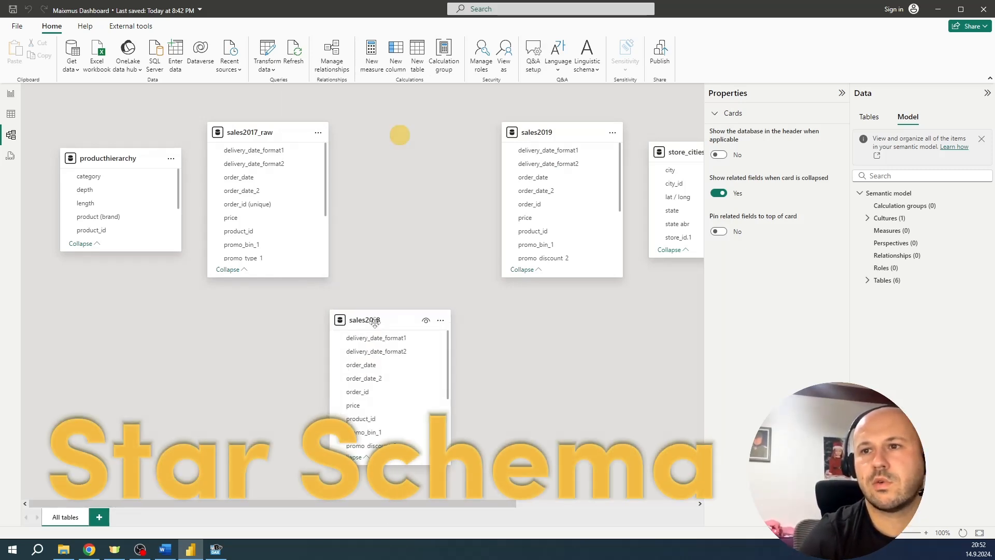
{"action": "left_click_drag", "start_coordinate": [672, 150], "coordinate": [550, 403]}
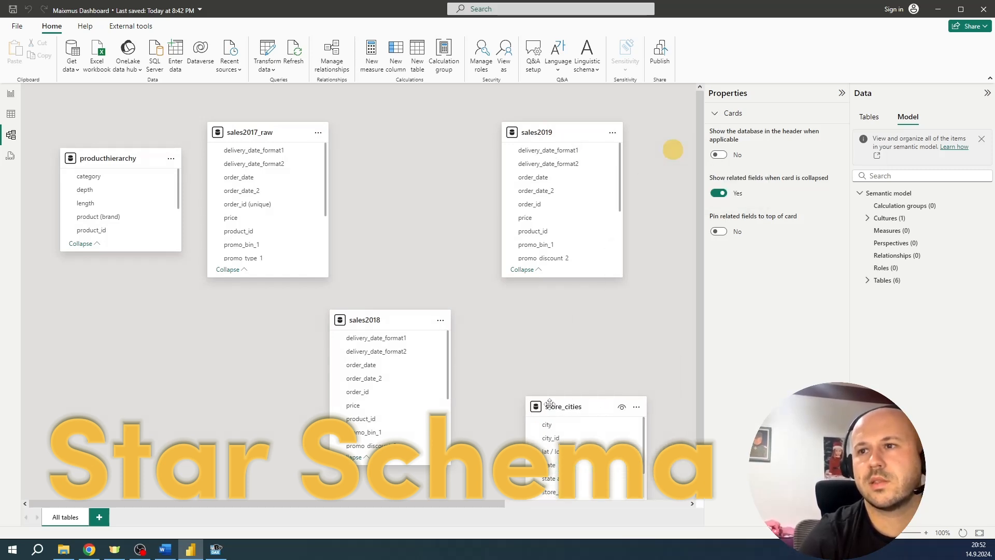
{"action": "left_click_drag", "start_coordinate": [143, 144], "coordinate": [210, 451]}
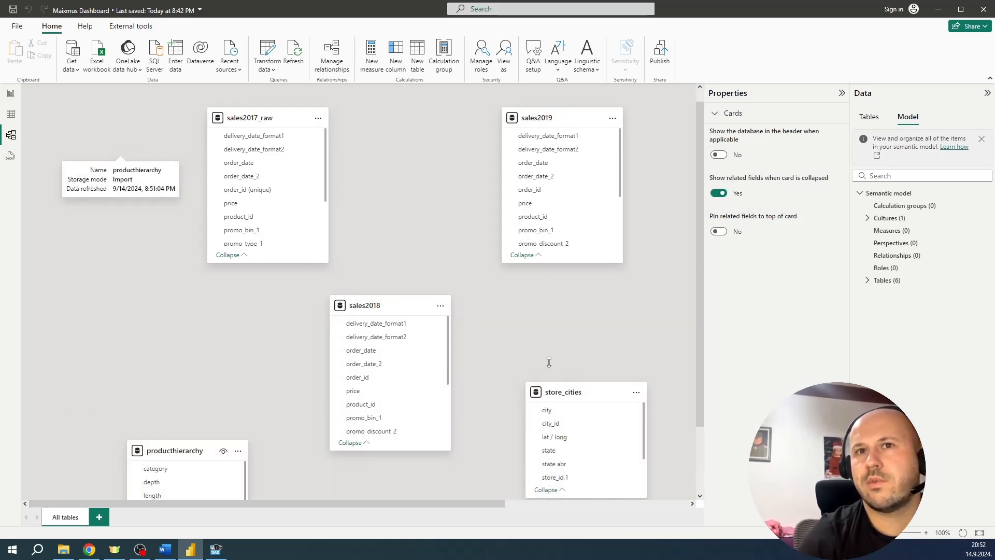
{"action": "left_click_drag", "start_coordinate": [445, 502], "coordinate": [455, 502]}
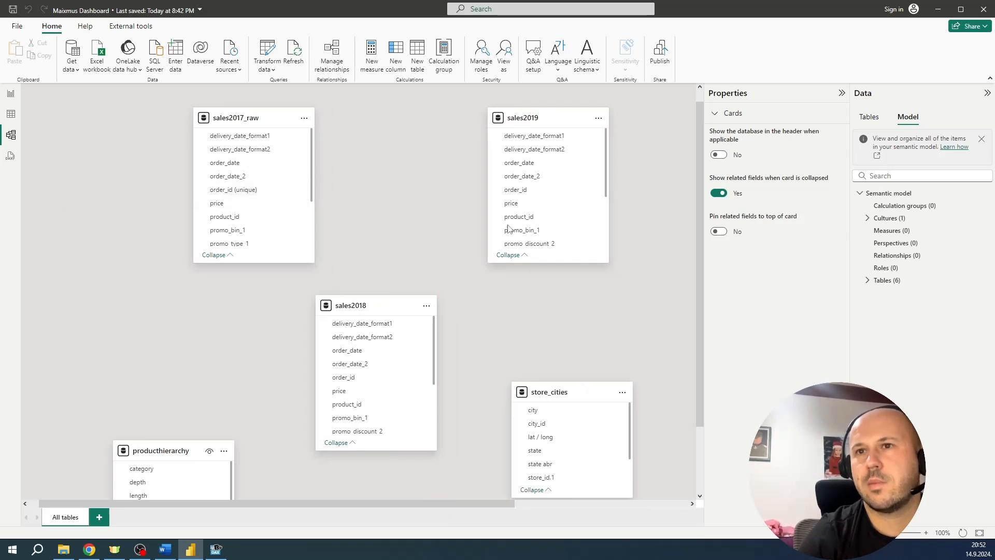
{"action": "scroll", "coordinate": [509, 231], "scroll_direction": "down", "scroll_amount": 2}
{"action": "scroll", "coordinate": [548, 344], "scroll_direction": "up", "scroll_amount": 1}
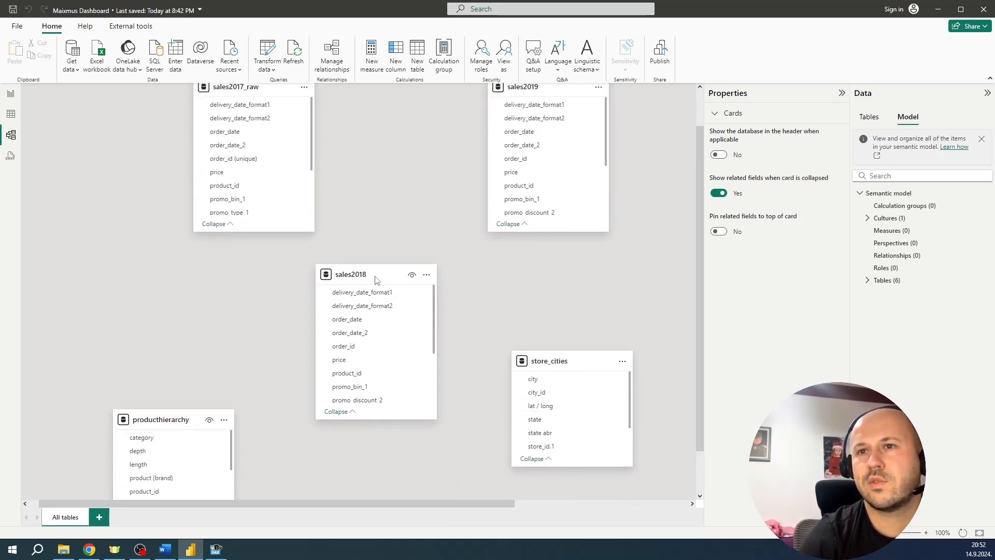
{"action": "mouse_move", "coordinate": [376, 280]}
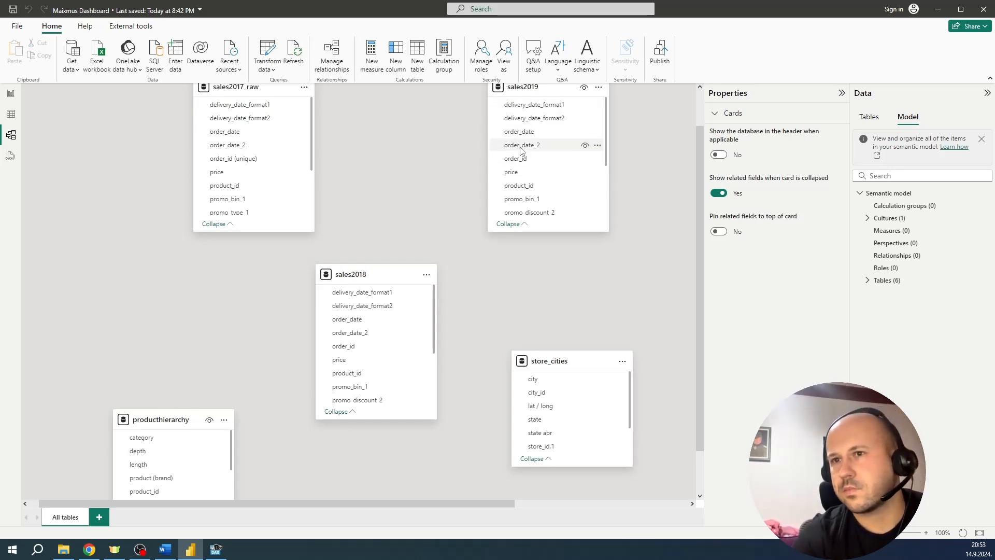
{"action": "scroll", "coordinate": [462, 176], "scroll_direction": "up", "scroll_amount": 1}
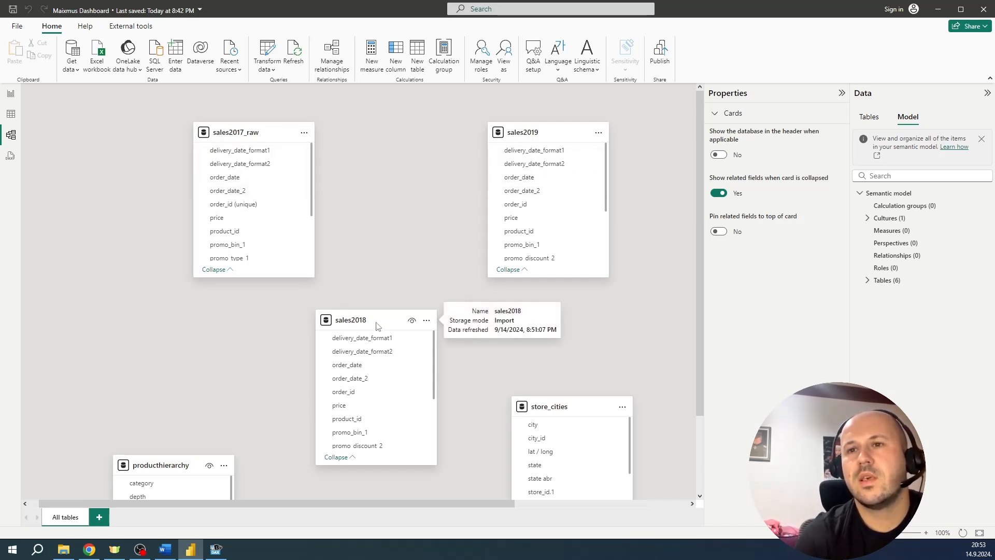
{"action": "left_click_drag", "start_coordinate": [377, 323], "coordinate": [408, 136]}
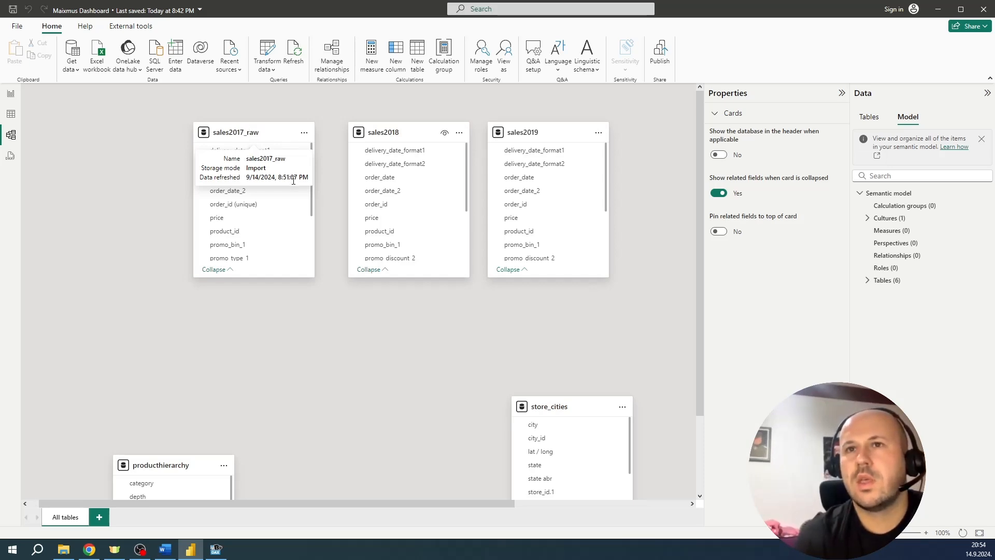
Open the query editor and compare the columns of the producthierarchy, sales2017_raw, sales2018 and sales2019 queries
{"action": "left_click", "coordinate": [272, 49]}
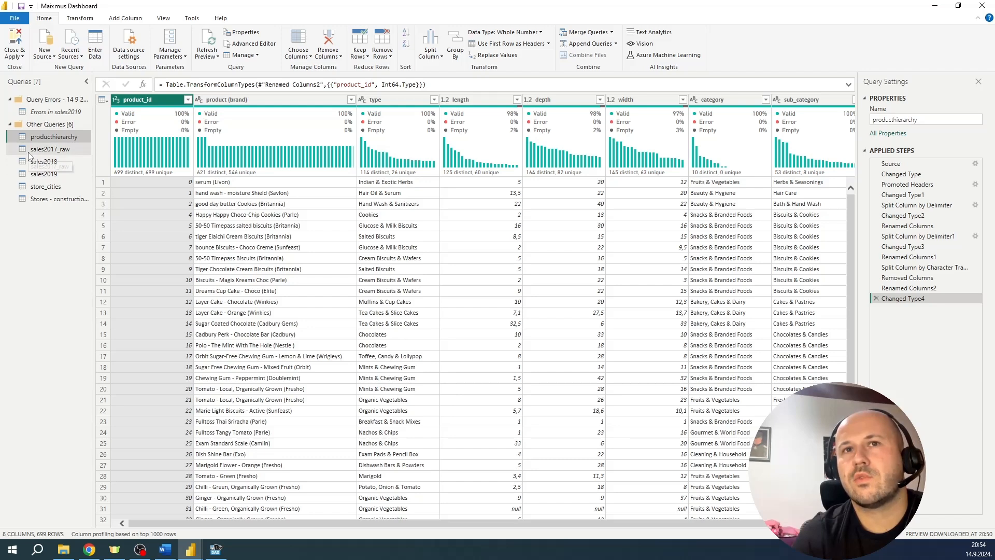
{"action": "mouse_move", "coordinate": [132, 110]}
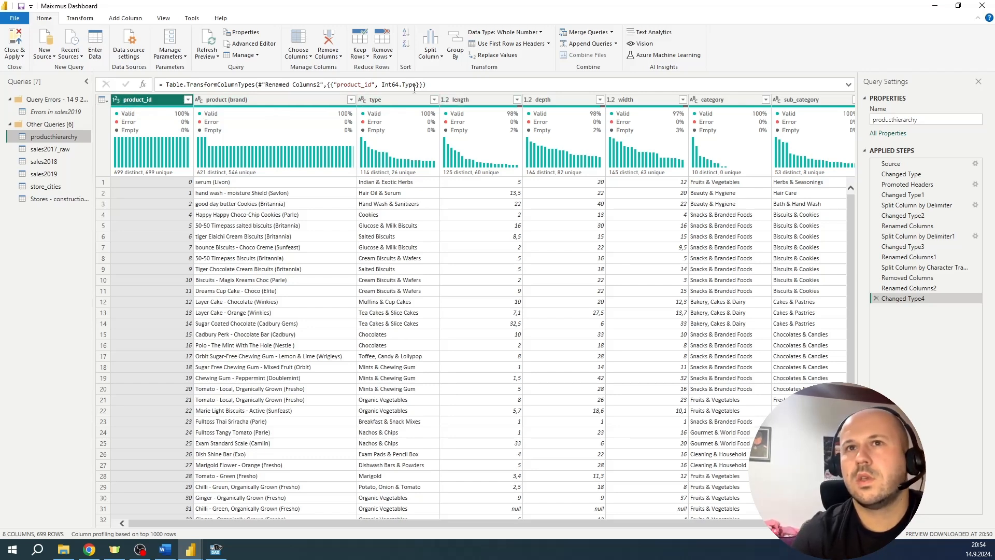
{"action": "left_click", "coordinate": [57, 149]}
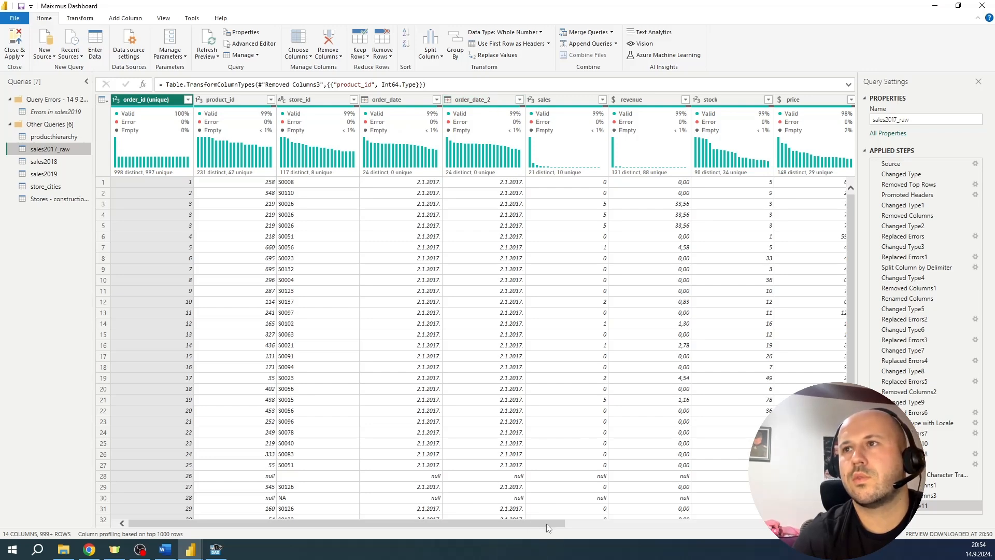
{"action": "left_click_drag", "start_coordinate": [547, 523], "coordinate": [819, 529]}
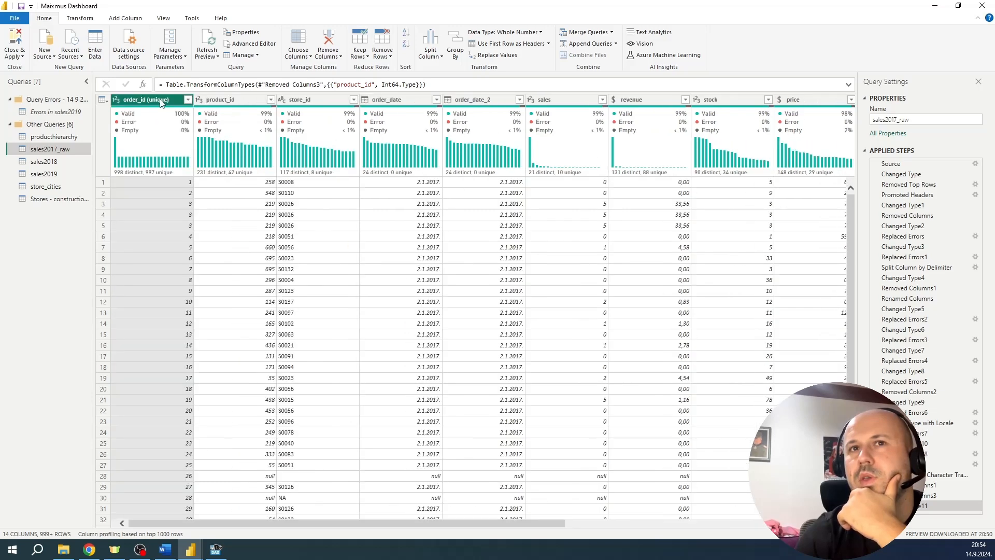
{"action": "left_click", "coordinate": [45, 161]}
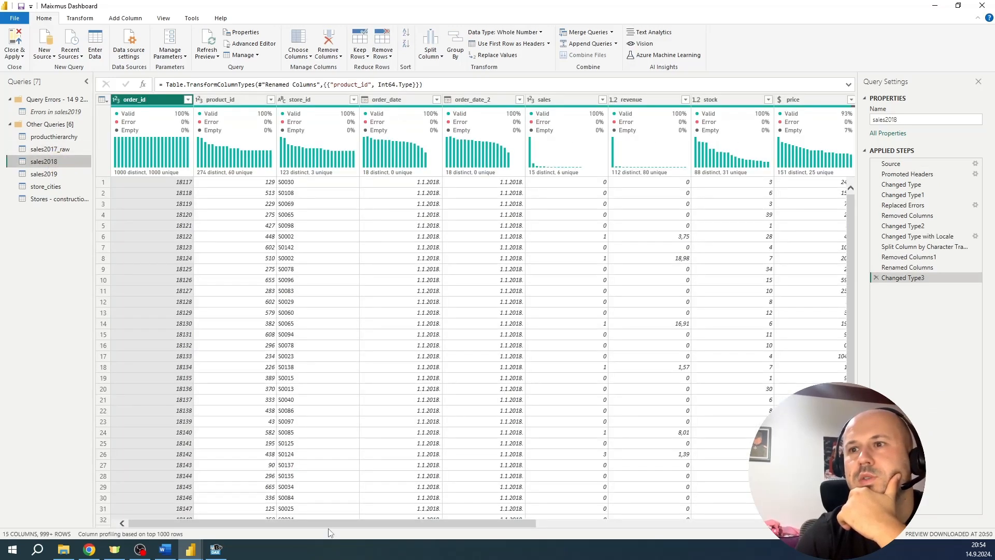
{"action": "left_click_drag", "start_coordinate": [327, 523], "coordinate": [113, 524]}
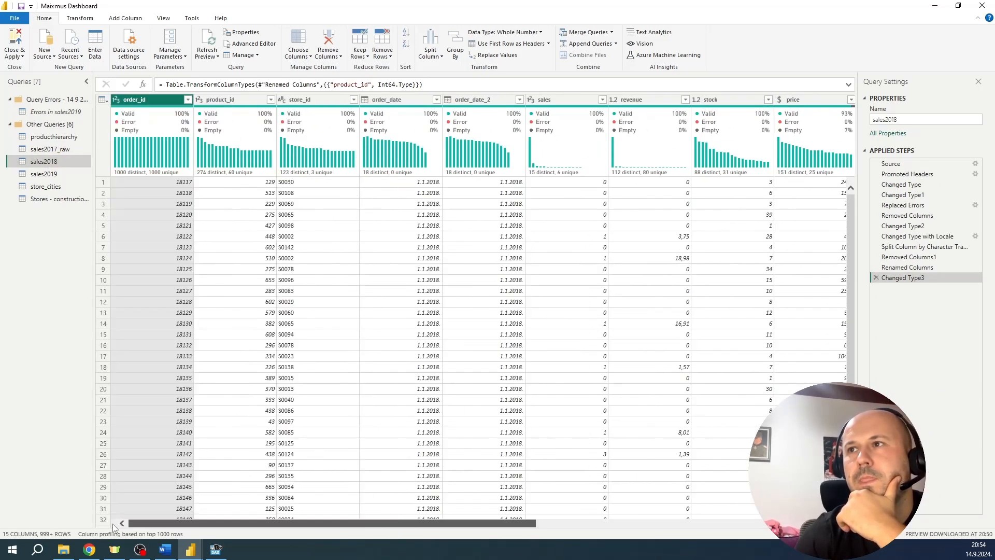
{"action": "left_click", "coordinate": [46, 173]}
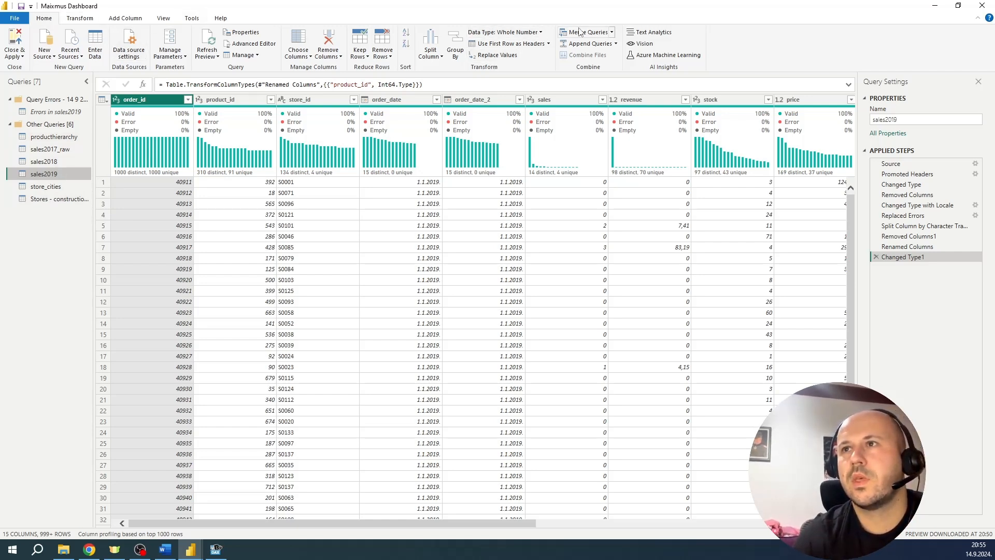
{"action": "left_click", "coordinate": [612, 33]}
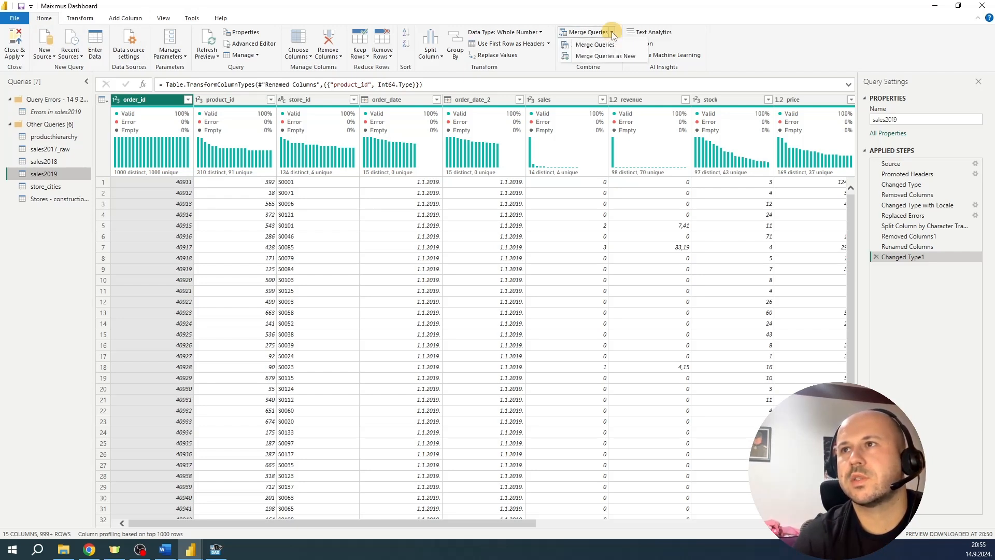
{"action": "left_click", "coordinate": [597, 56]}
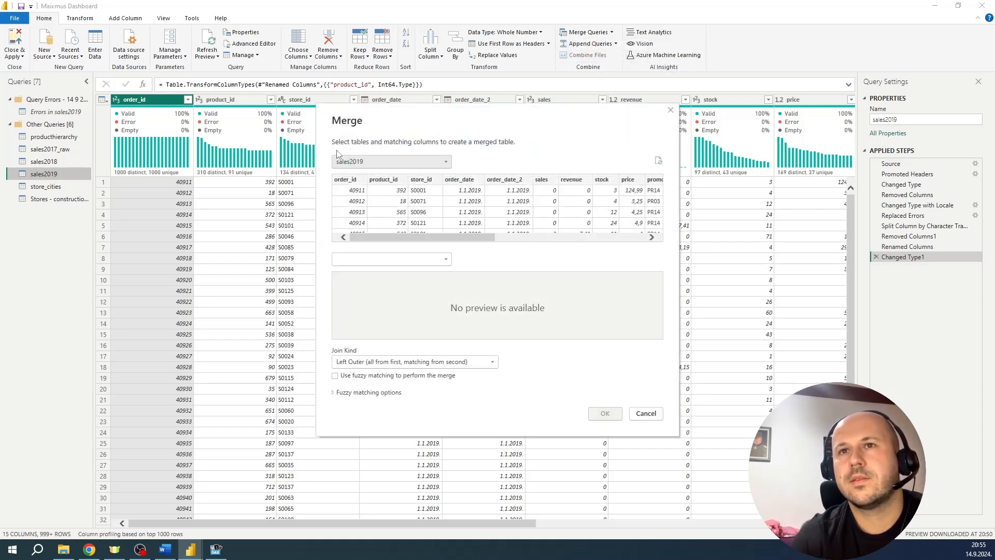
{"action": "left_click", "coordinate": [645, 413]}
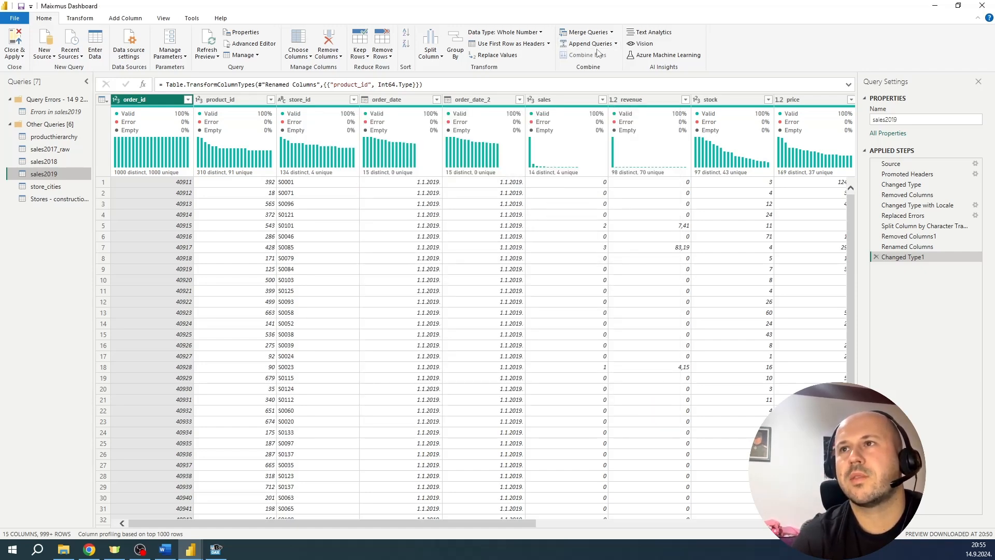
Append sales2019, sales2018 and sales2017_raw into a new query, using the option for three or more tables
{"action": "left_click", "coordinate": [616, 45]}
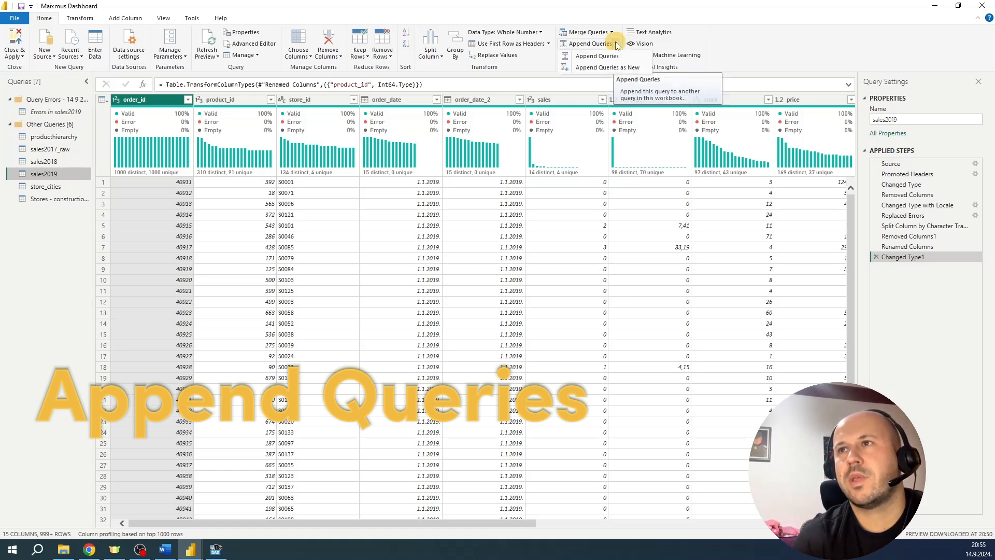
{"action": "left_click", "coordinate": [603, 69]}
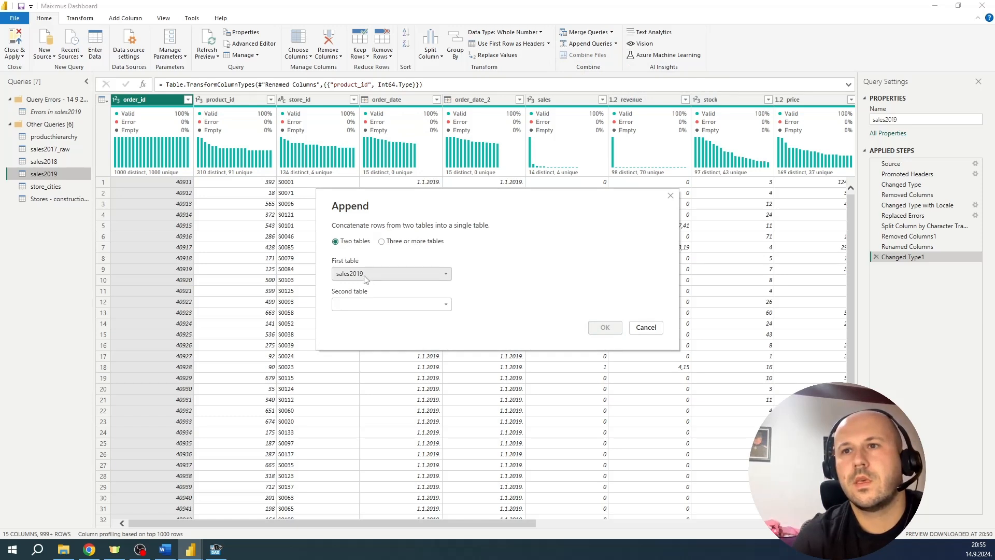
{"action": "left_click", "coordinate": [383, 242]}
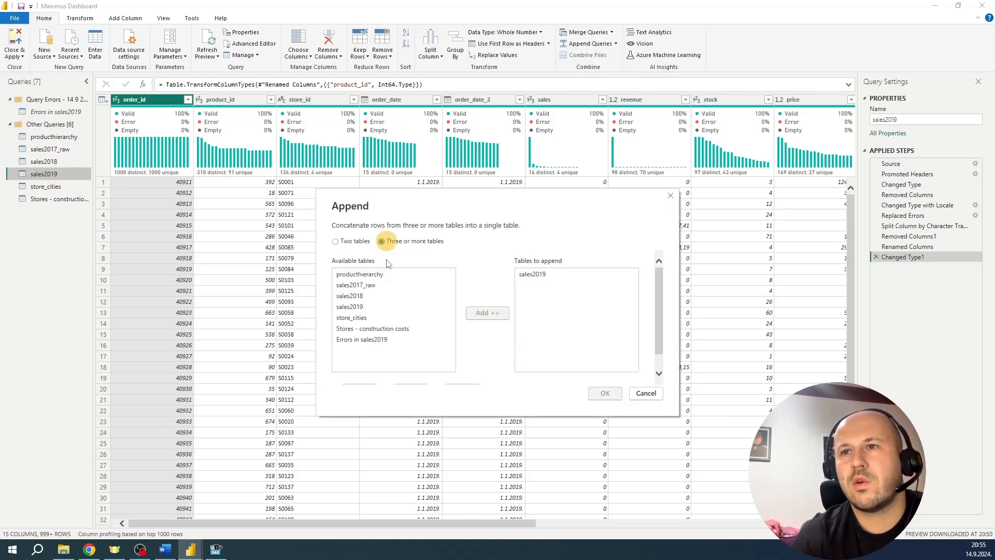
{"action": "double_click", "coordinate": [344, 296]}
{"action": "double_click", "coordinate": [351, 285]}
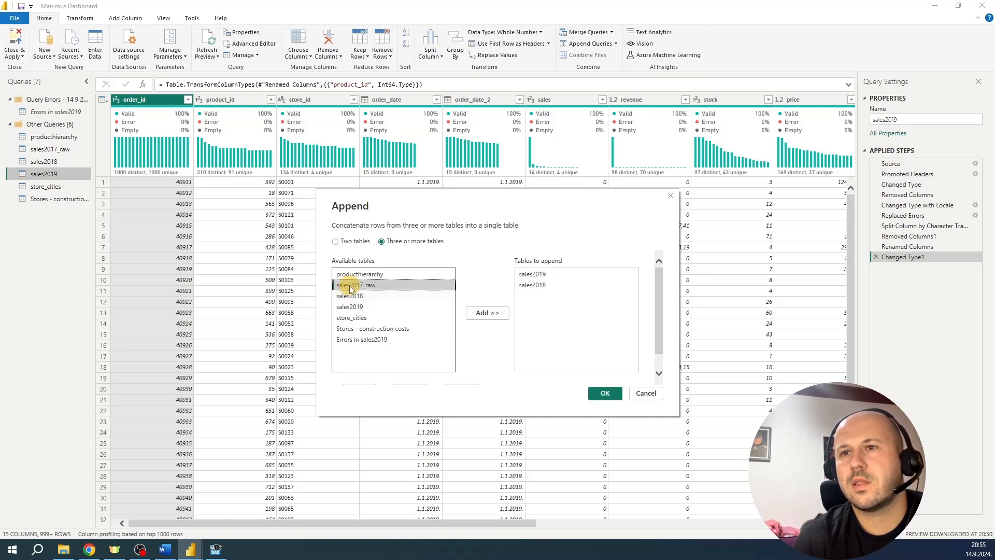
{"action": "left_click", "coordinate": [605, 393]}
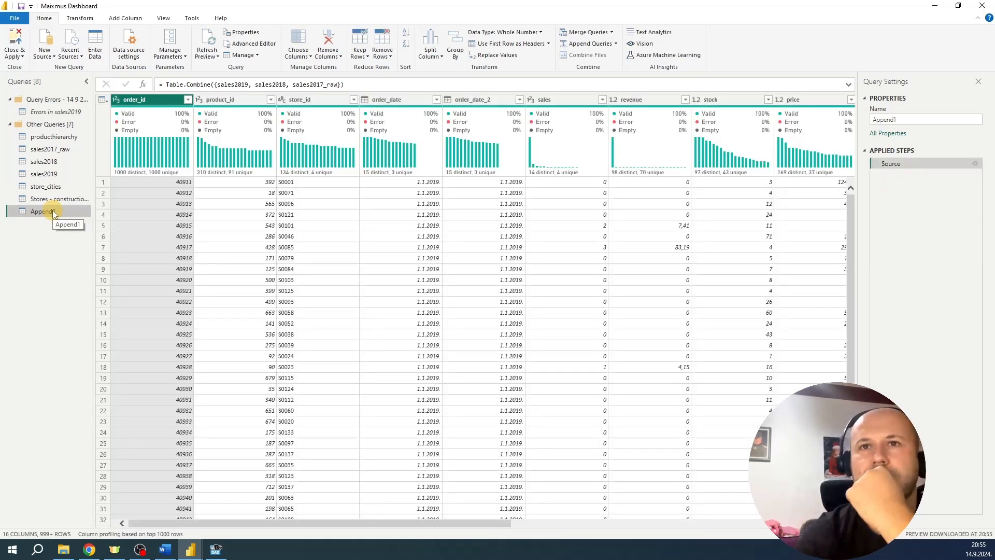
Rename the newly appended query as SalesFactTable
{"action": "double_click", "coordinate": [51, 210]}
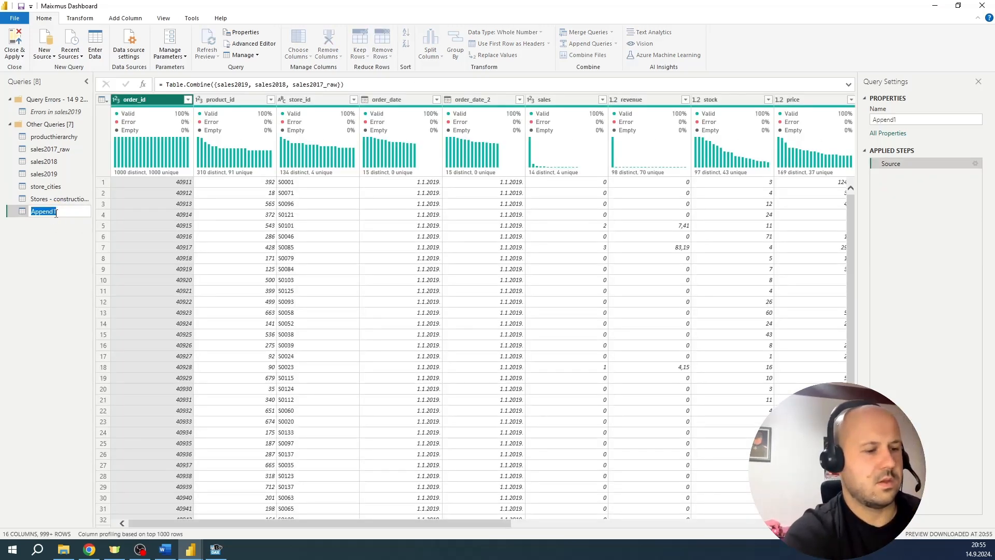
{"action": "type", "text": "SalesFa"}
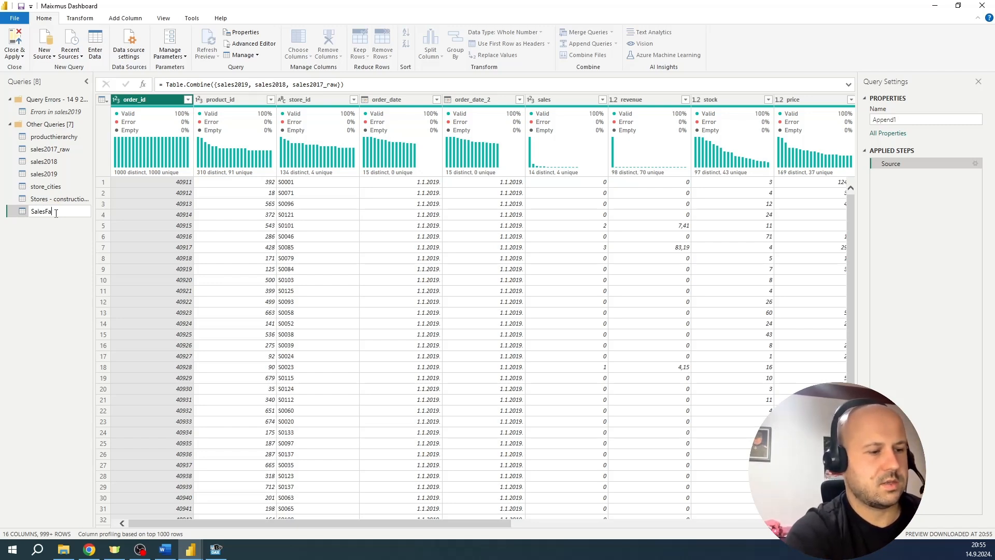
{"action": "type", "text": "ctTable"}
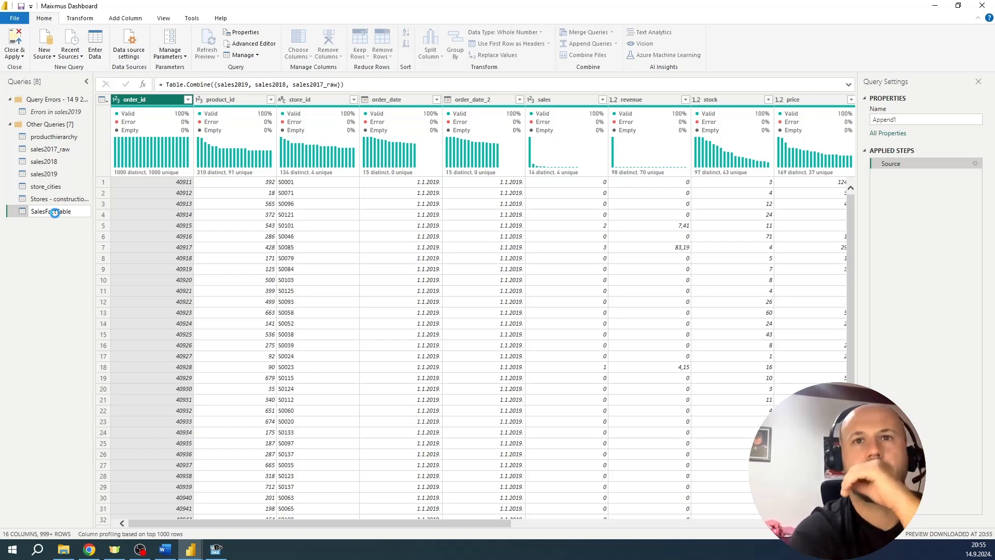
{"action": "key", "text": "Return"}
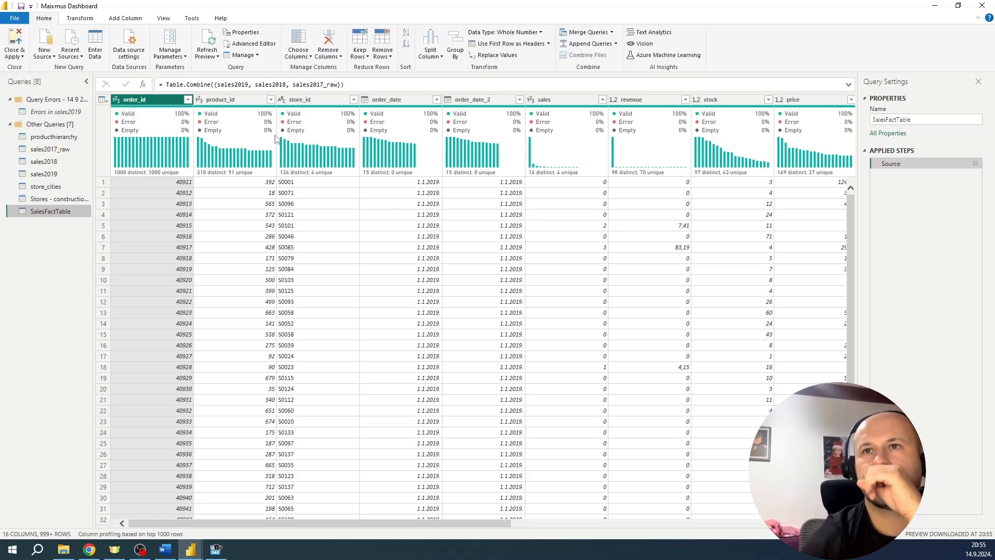
Check the SalesFactTable columns for mismatches and rename the order_id (unique) column in the sales2017_raw query to order_id
{"action": "left_click_drag", "start_coordinate": [417, 521], "coordinate": [762, 540]}
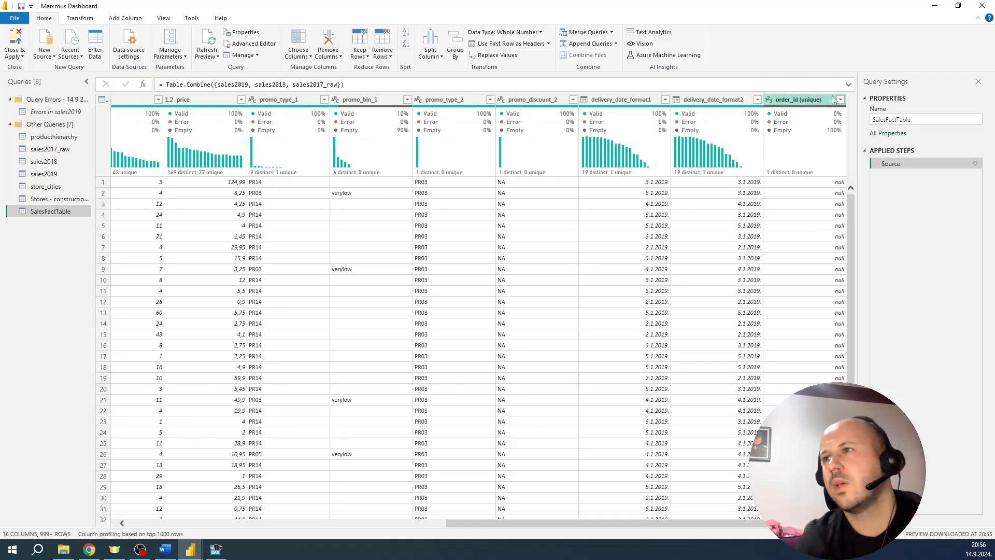
{"action": "left_click_drag", "start_coordinate": [716, 523], "coordinate": [399, 522]}
{"action": "left_click", "coordinate": [138, 99]}
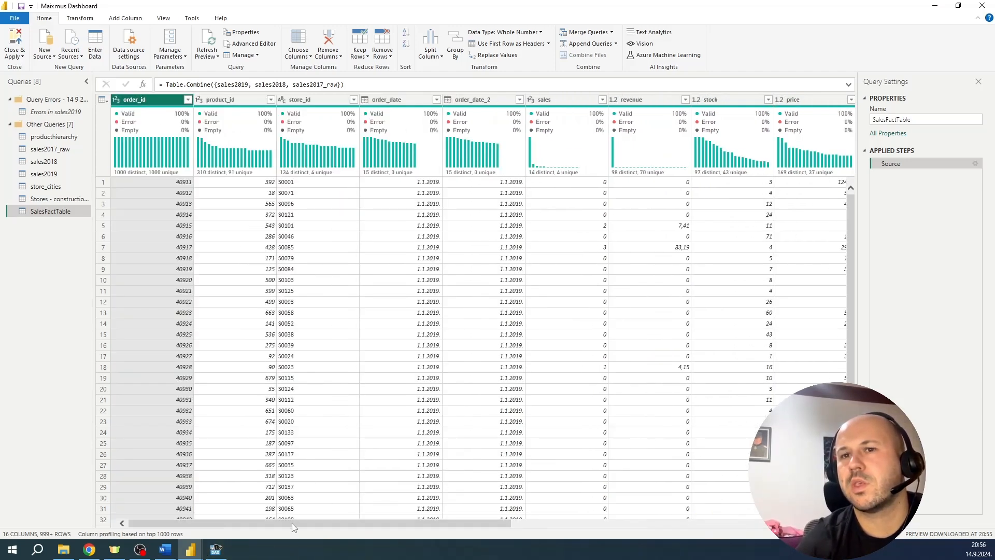
{"action": "left_click_drag", "start_coordinate": [285, 521], "coordinate": [602, 521]}
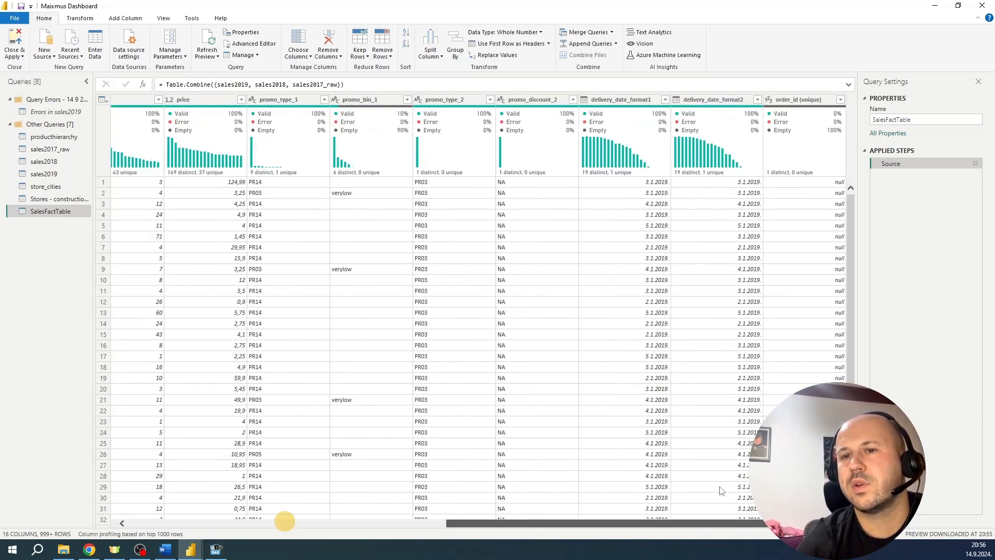
{"action": "left_click", "coordinate": [56, 149]}
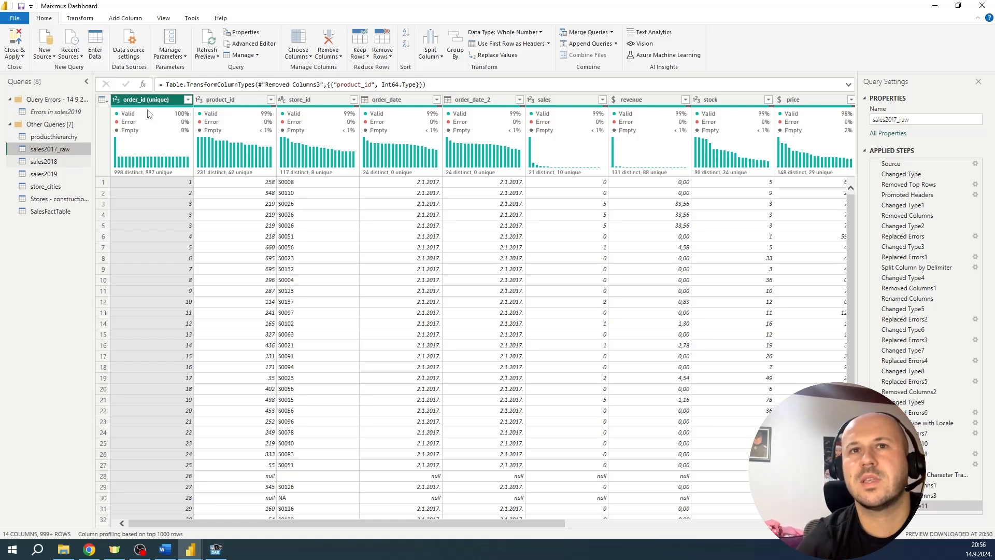
{"action": "left_click", "coordinate": [166, 97]}
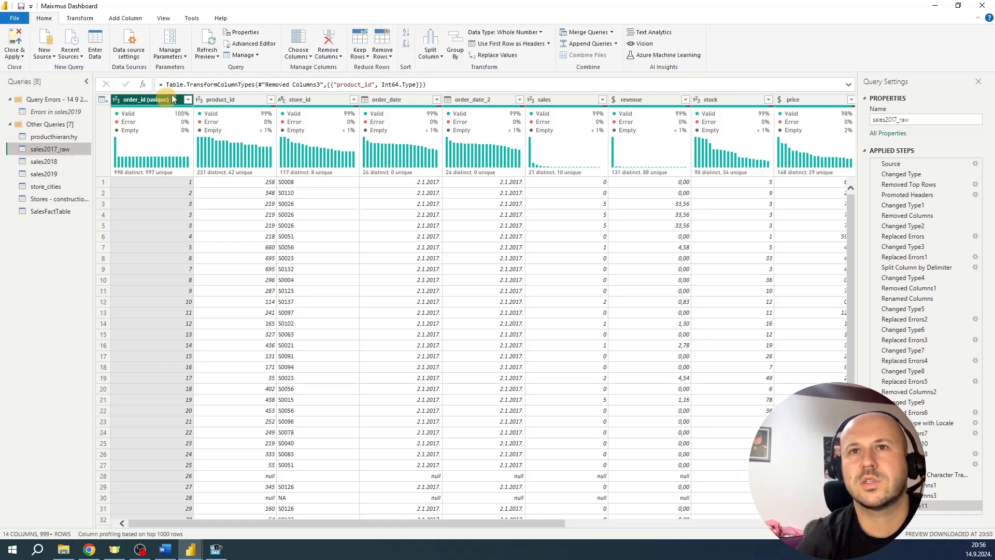
{"action": "double_click", "coordinate": [174, 97]}
{"action": "left_click", "coordinate": [174, 98]}
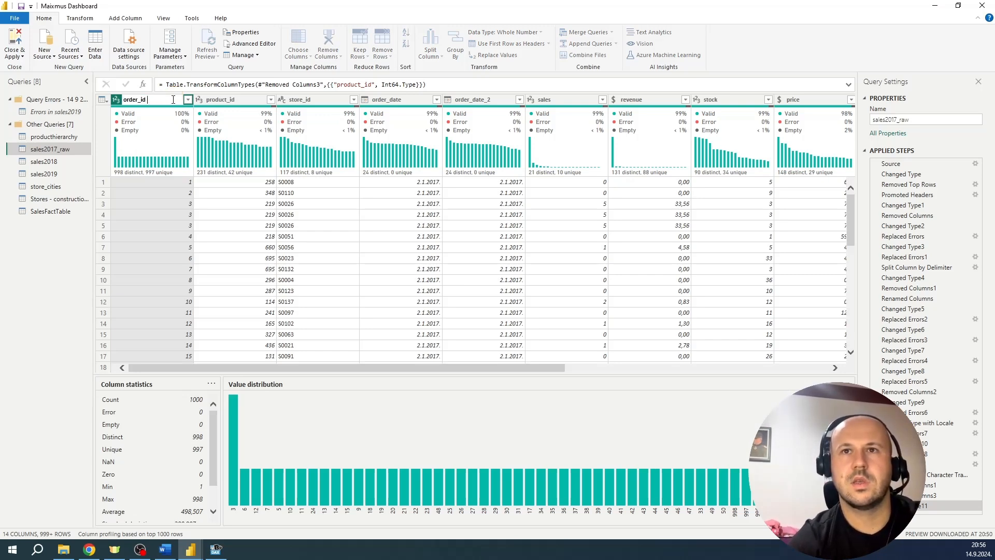
{"action": "key", "text": "Return"}
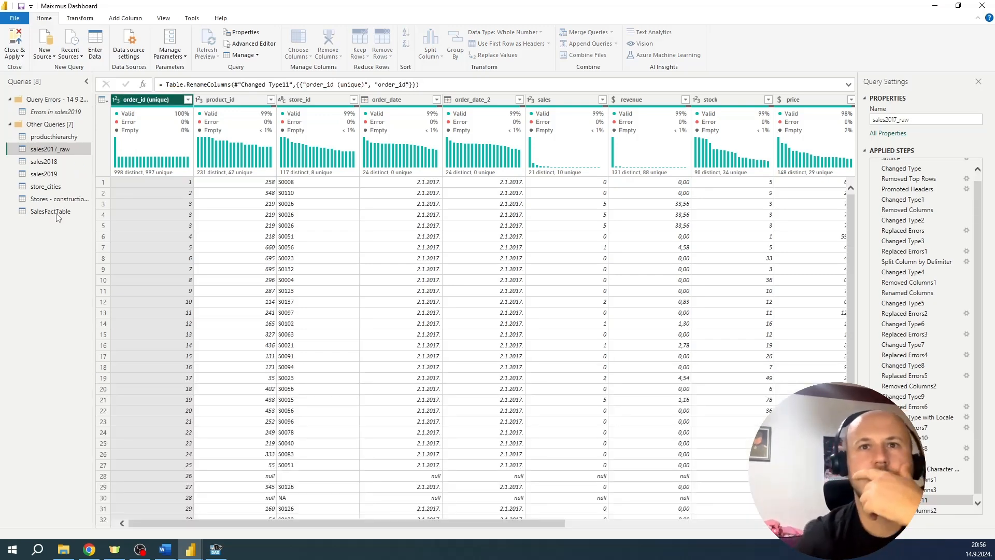
Review all columns of SalesFactTable and show the column statistics of delivery_date_format1
{"action": "left_click", "coordinate": [50, 211]}
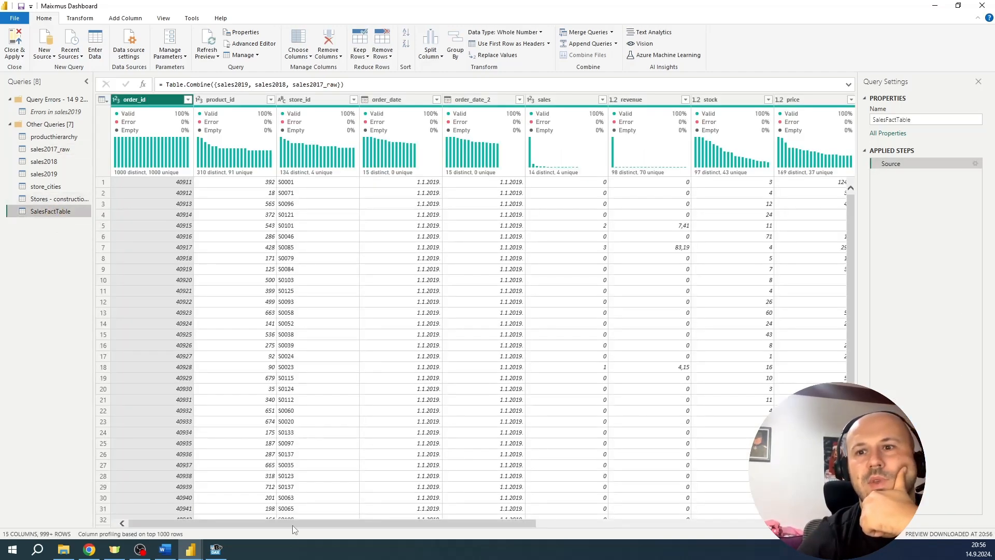
{"action": "scroll", "coordinate": [296, 523], "scroll_direction": "right", "scroll_amount": 5}
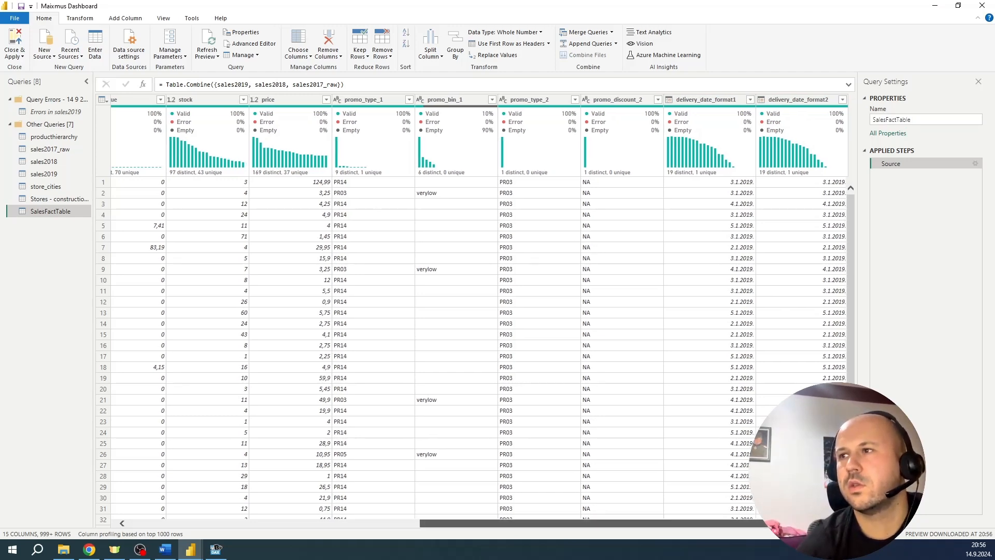
{"action": "scroll", "coordinate": [273, 509], "scroll_direction": "left", "scroll_amount": 10}
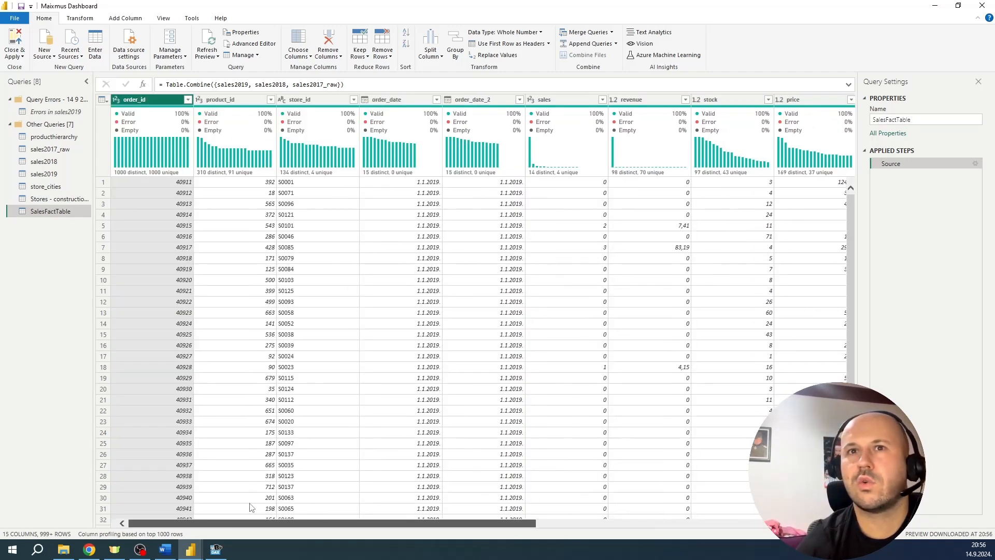
{"action": "scroll", "coordinate": [717, 475], "scroll_direction": "right", "scroll_amount": 10}
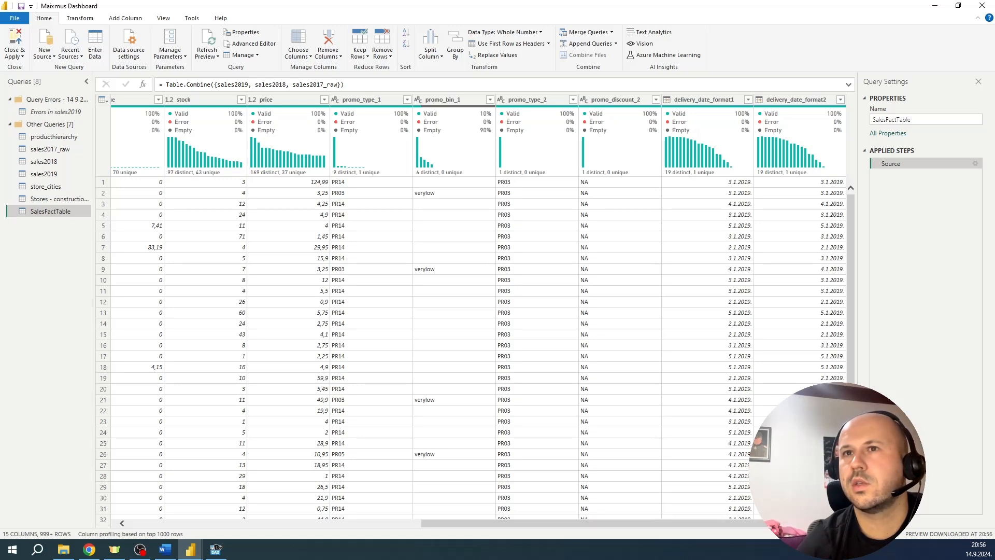
{"action": "left_click", "coordinate": [710, 98]}
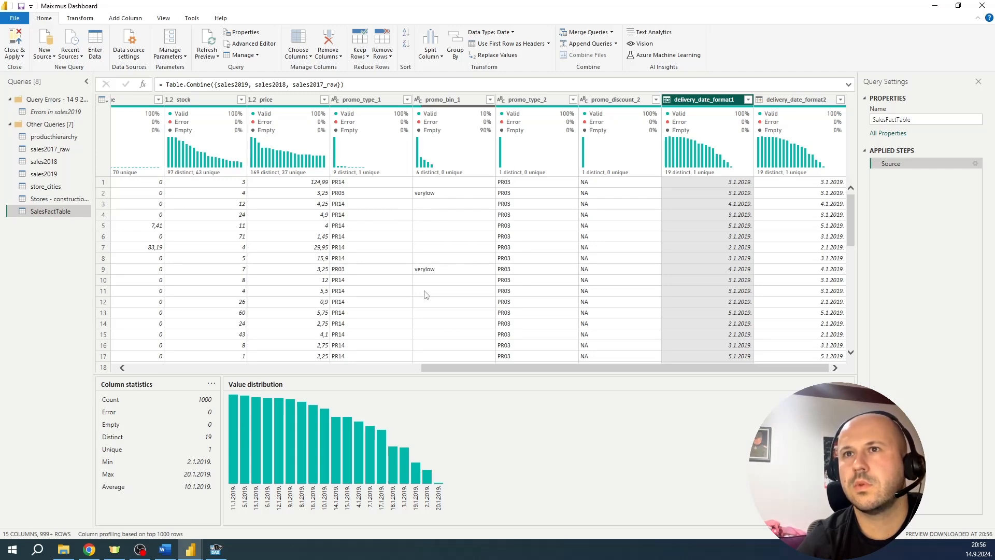
Profile the order_date column of SalesFactTable based on the entire data set and check its minimum and maximum dates
{"action": "scroll", "coordinate": [491, 371], "scroll_direction": "left", "scroll_amount": 5}
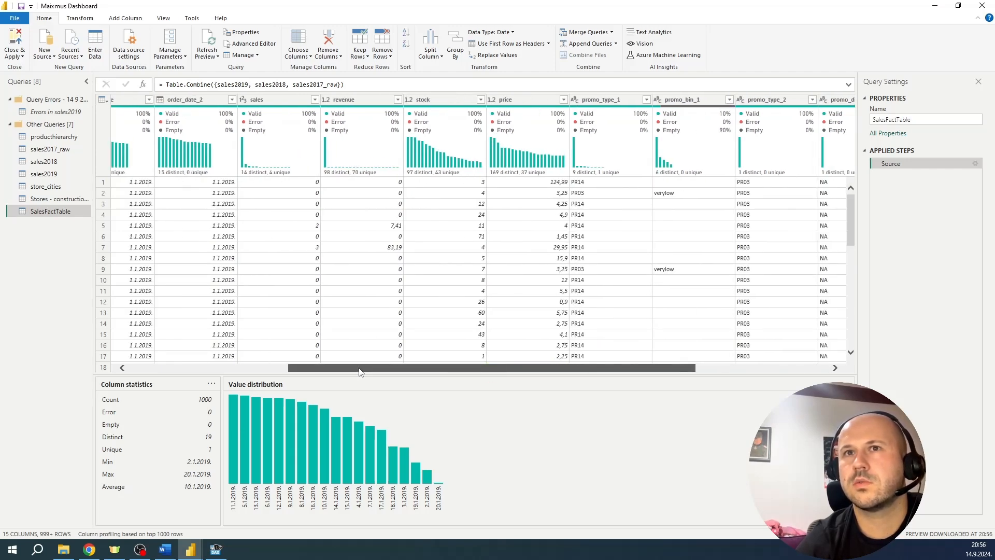
{"action": "scroll", "coordinate": [307, 362], "scroll_direction": "left", "scroll_amount": 2}
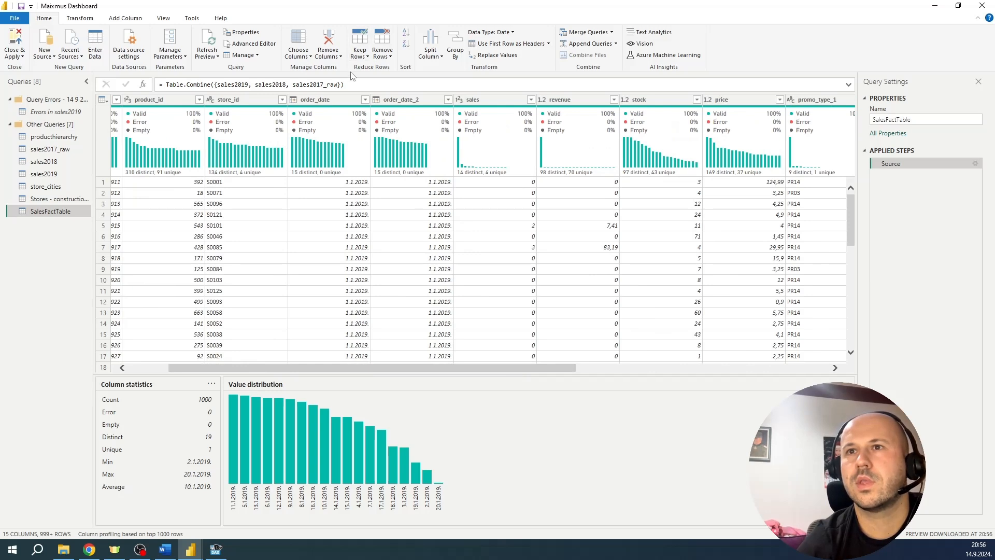
{"action": "left_click", "coordinate": [327, 101]}
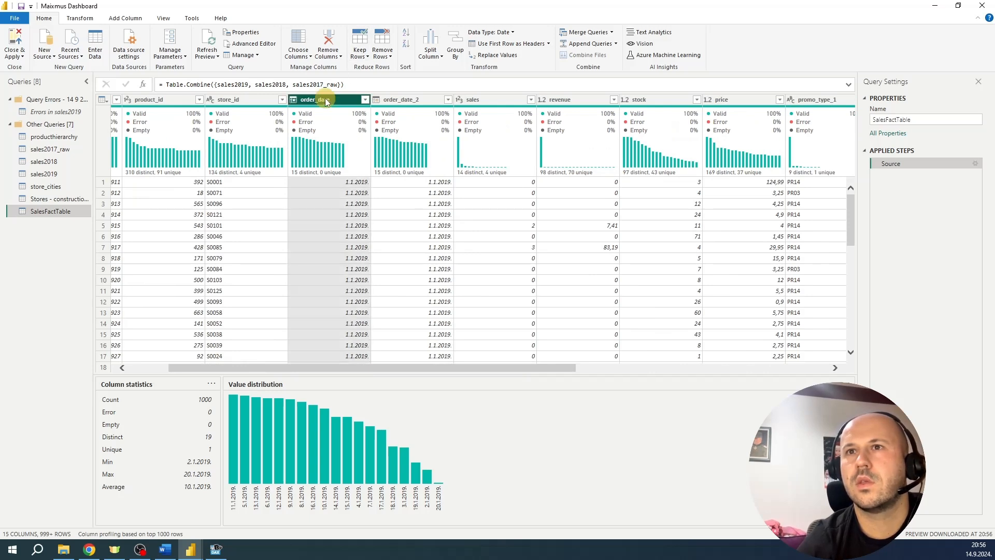
{"action": "left_click", "coordinate": [147, 536]}
{"action": "left_click", "coordinate": [148, 532]}
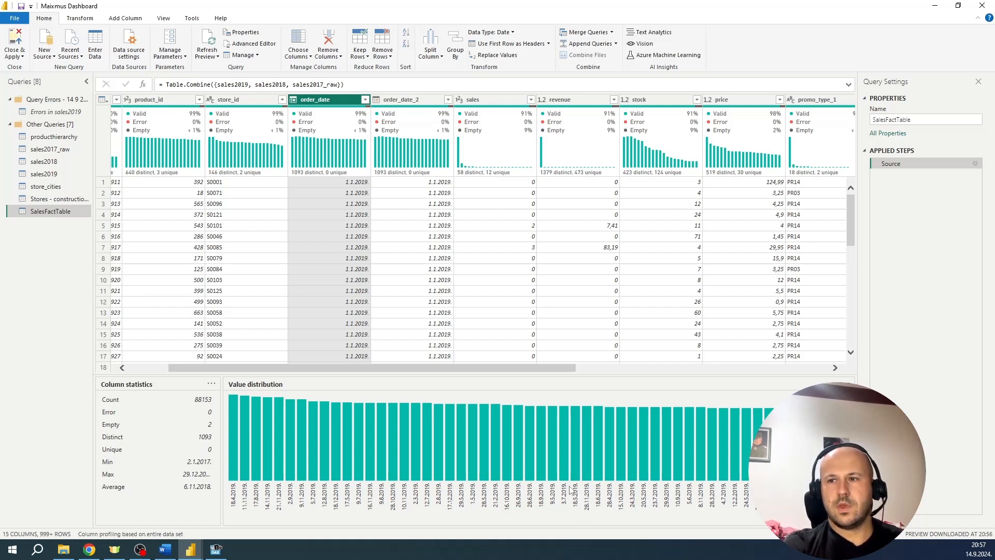
{"action": "left_click", "coordinate": [201, 472]}
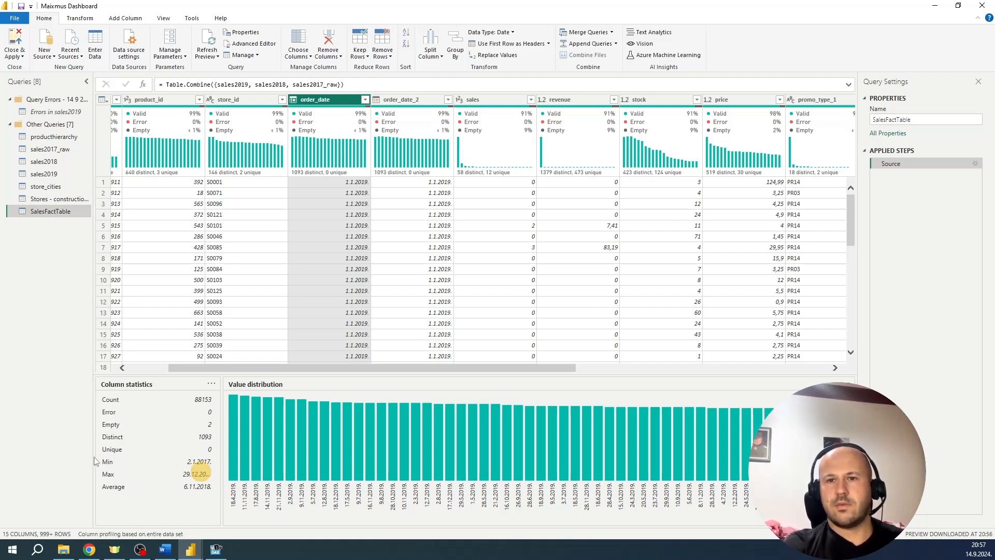
{"action": "left_click_drag", "start_coordinate": [93, 451], "coordinate": [80, 451]}
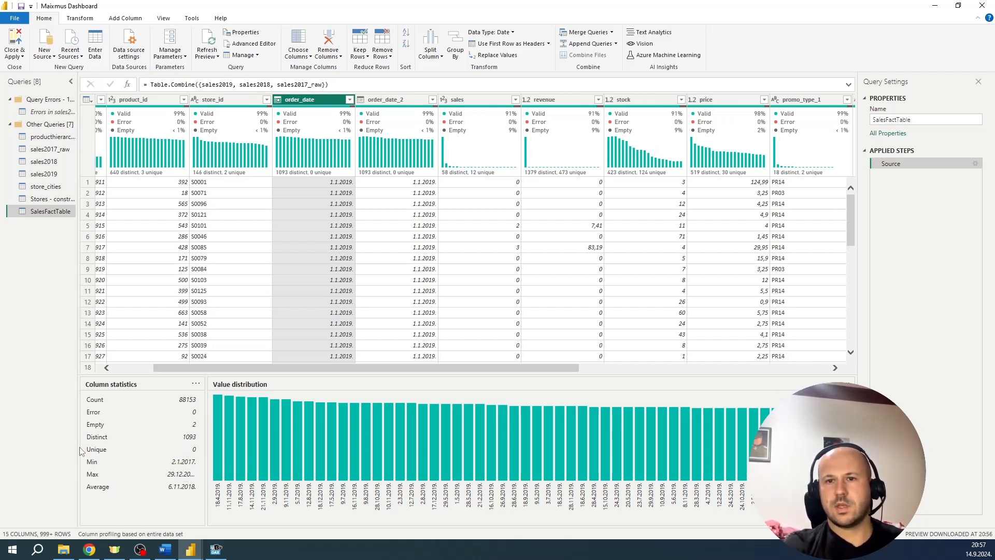
{"action": "left_click", "coordinate": [191, 475]}
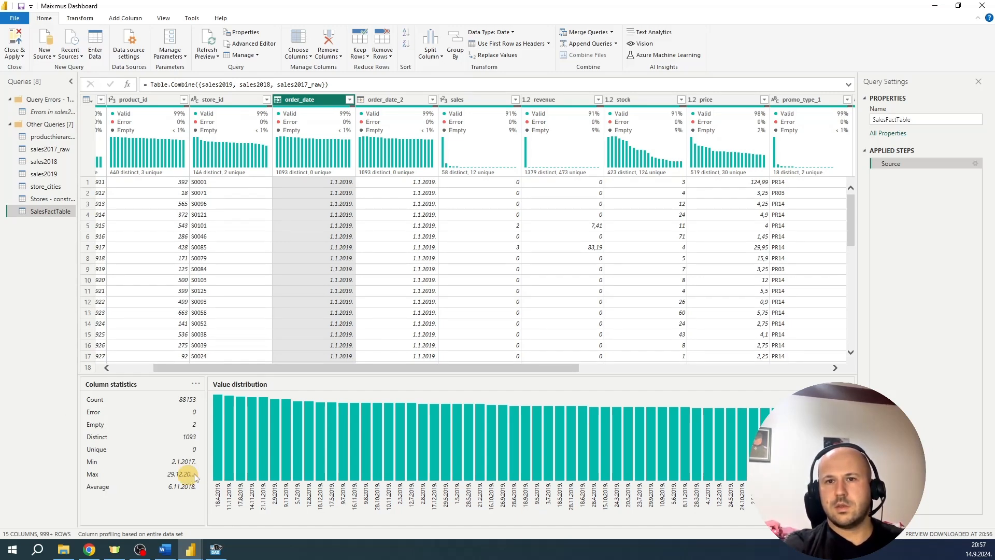
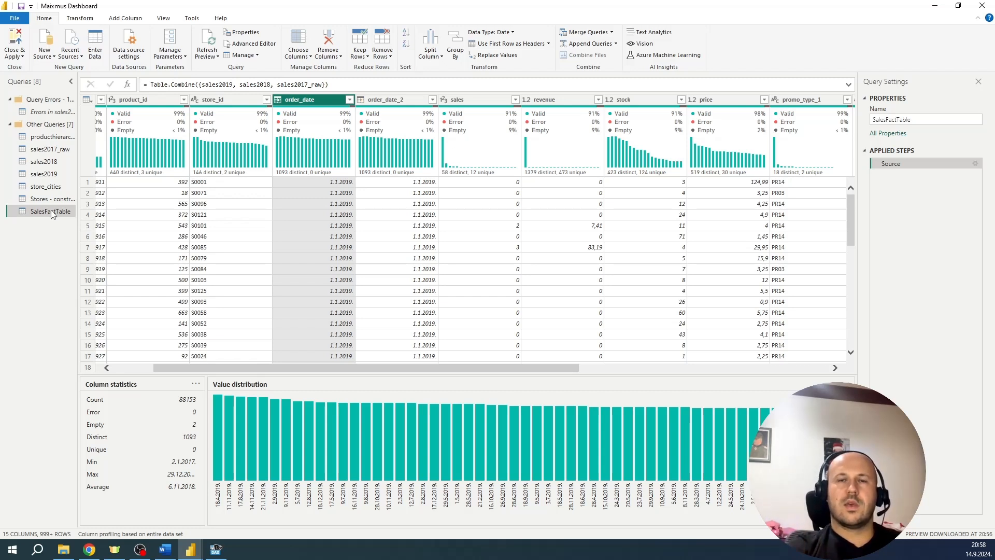
Disable loading of the sales2017_raw query into the report and accept the possible data loss
{"action": "left_click", "coordinate": [45, 153]}
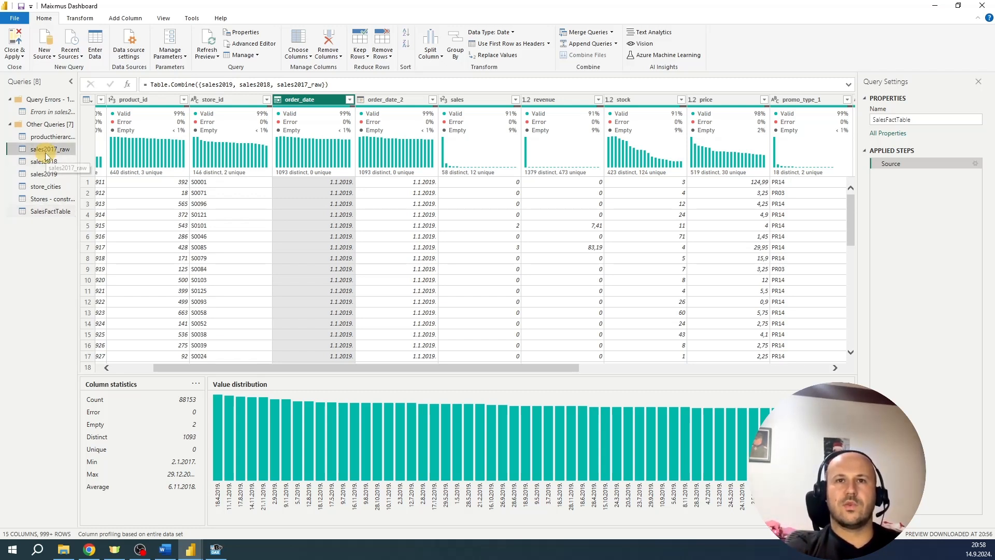
{"action": "right_click", "coordinate": [47, 155]}
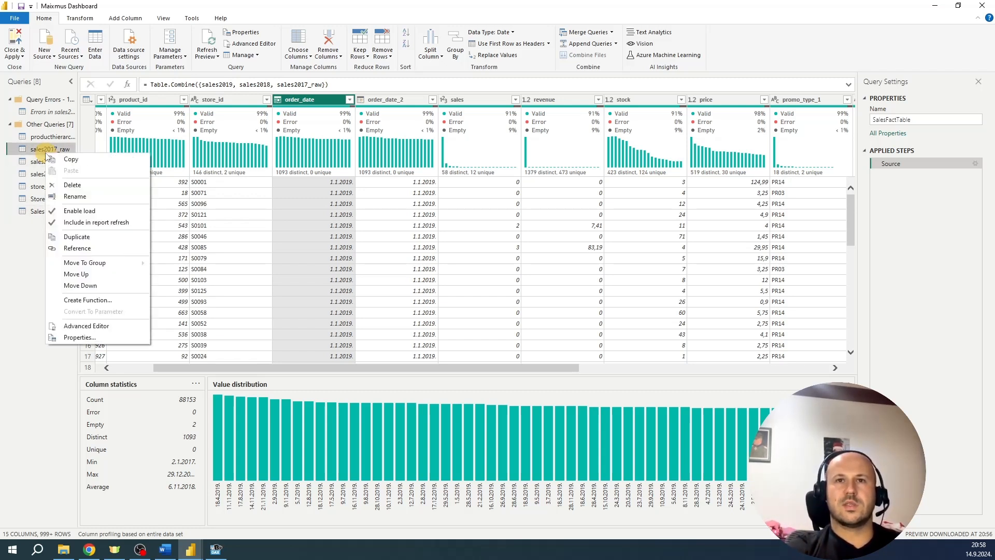
{"action": "left_click", "coordinate": [100, 215]}
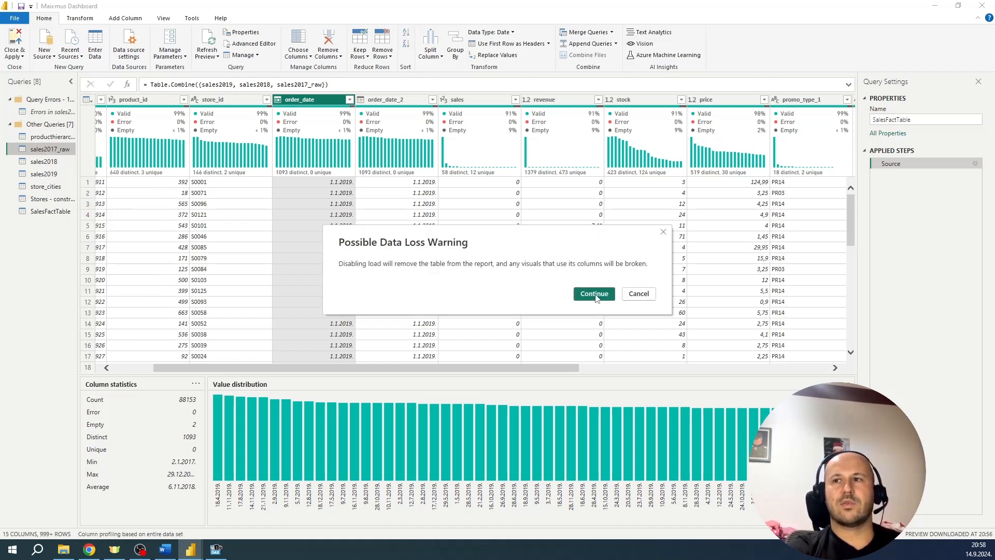
{"action": "left_click", "coordinate": [594, 293]}
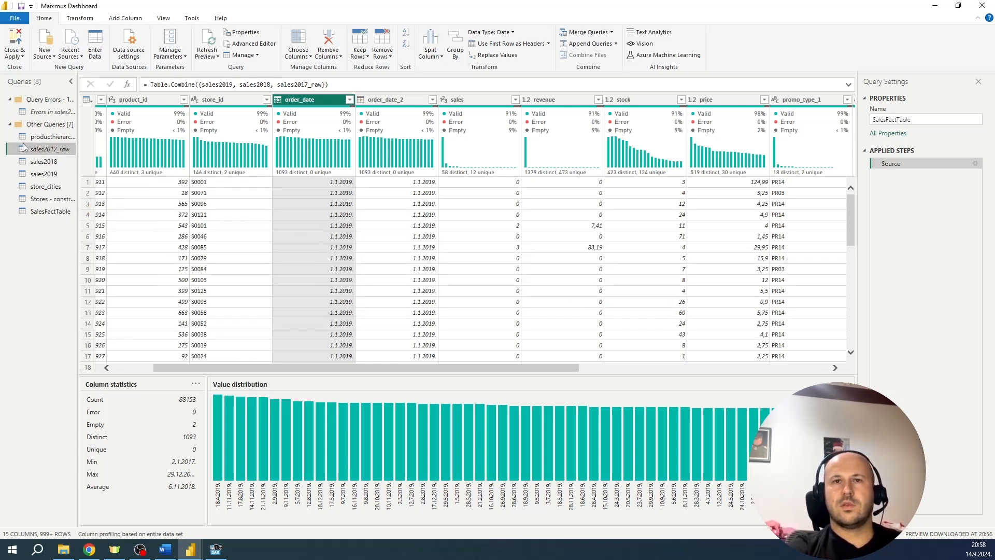
Disable loading of the sales2018 and sales2019 queries into the report, accepting the possible data loss for each
{"action": "left_click", "coordinate": [42, 164]}
{"action": "right_click", "coordinate": [43, 163]}
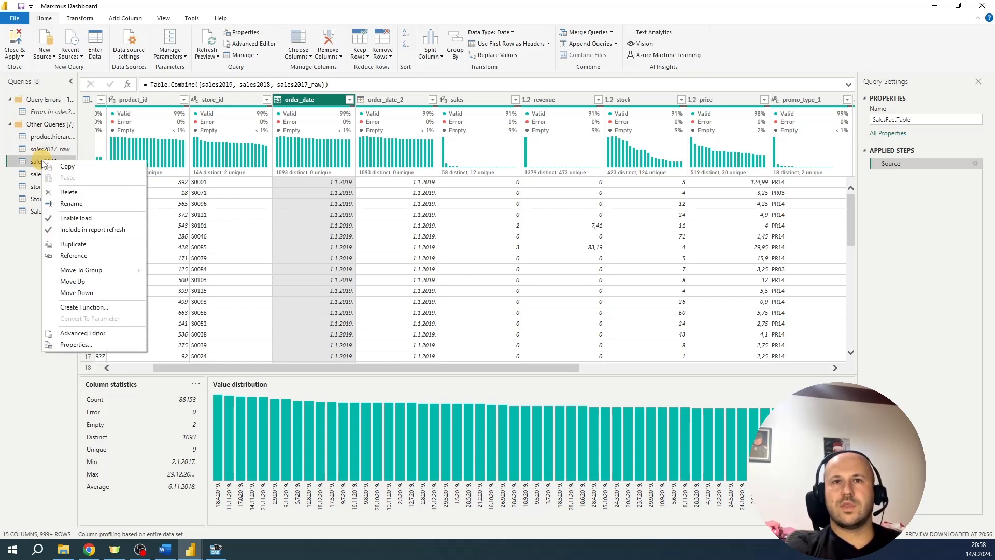
{"action": "left_click", "coordinate": [84, 220]}
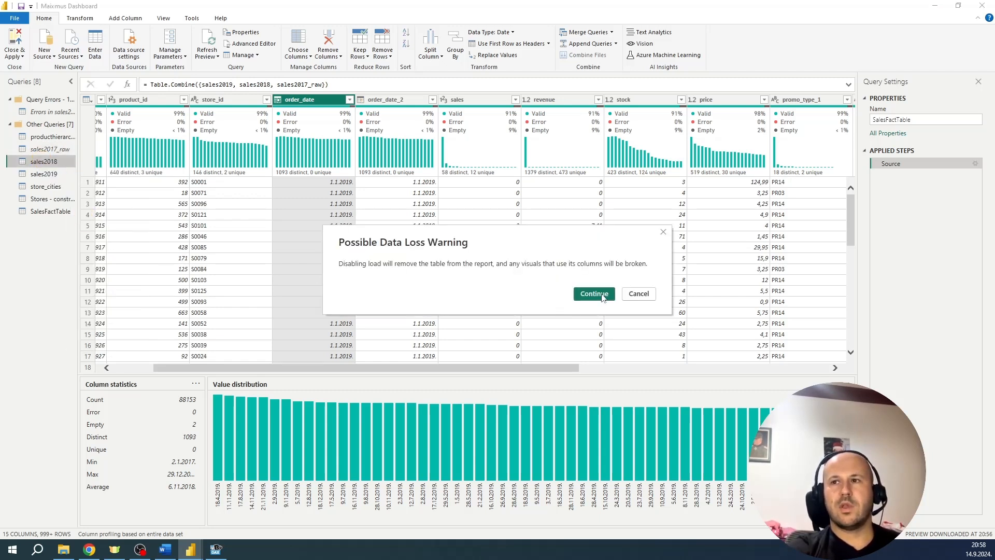
{"action": "left_click", "coordinate": [602, 296]}
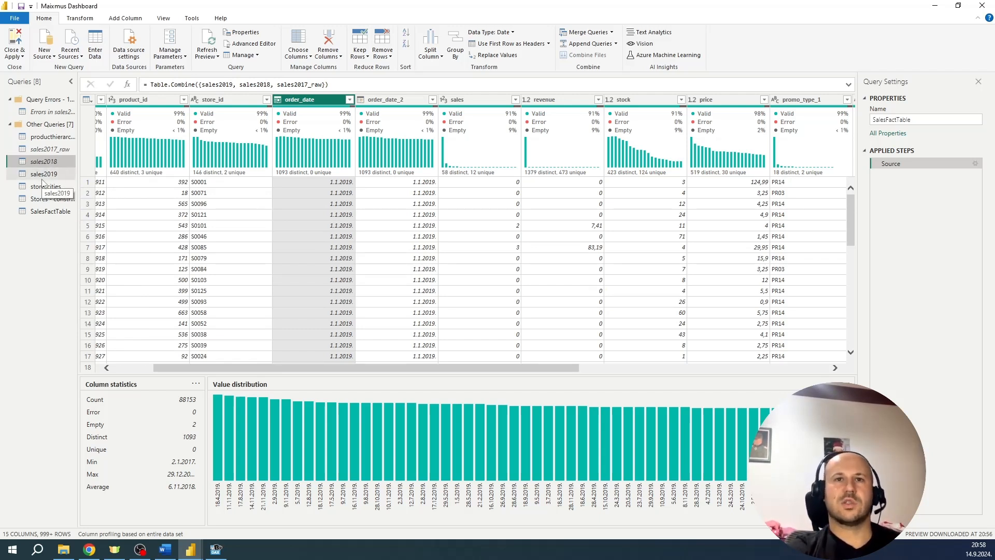
{"action": "right_click", "coordinate": [40, 176]}
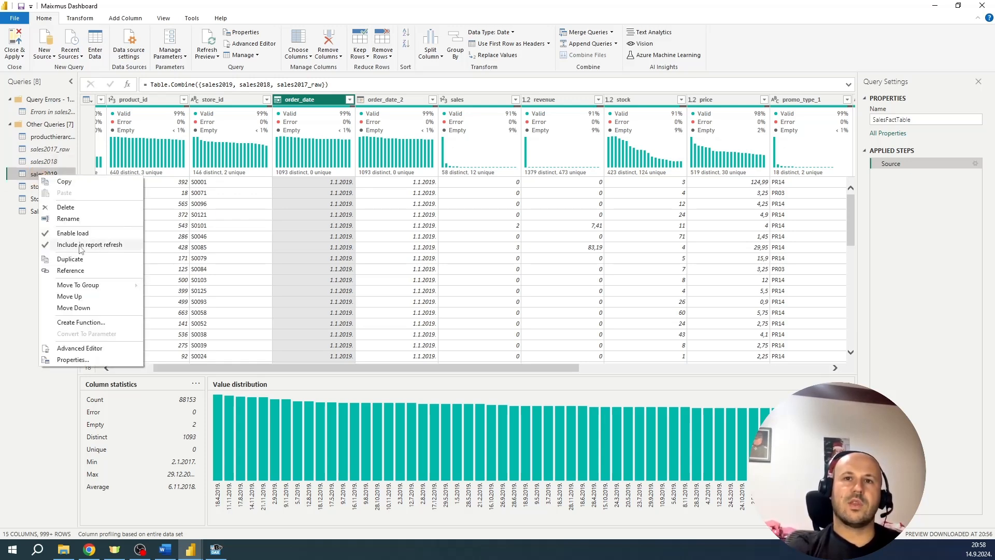
{"action": "left_click", "coordinate": [69, 232]}
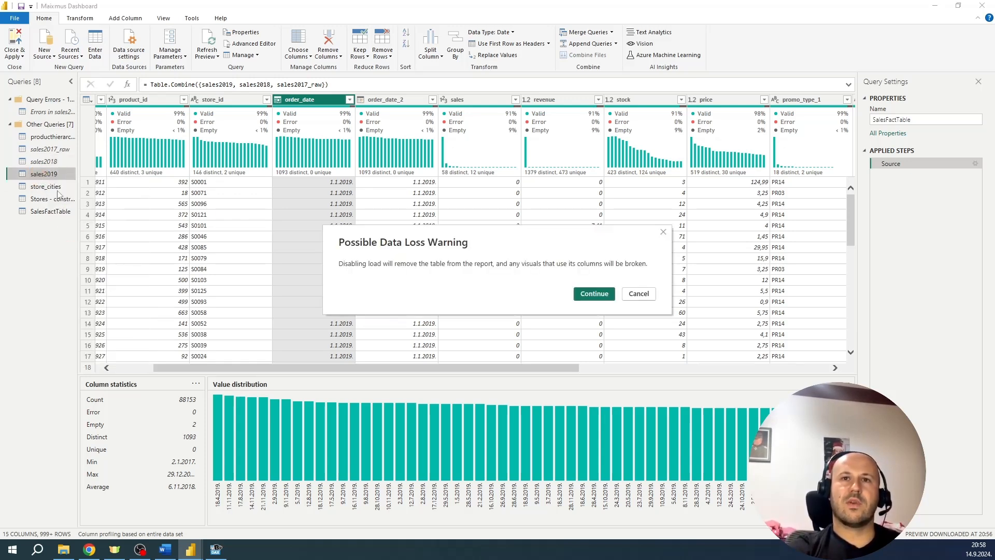
{"action": "left_click", "coordinate": [596, 293]}
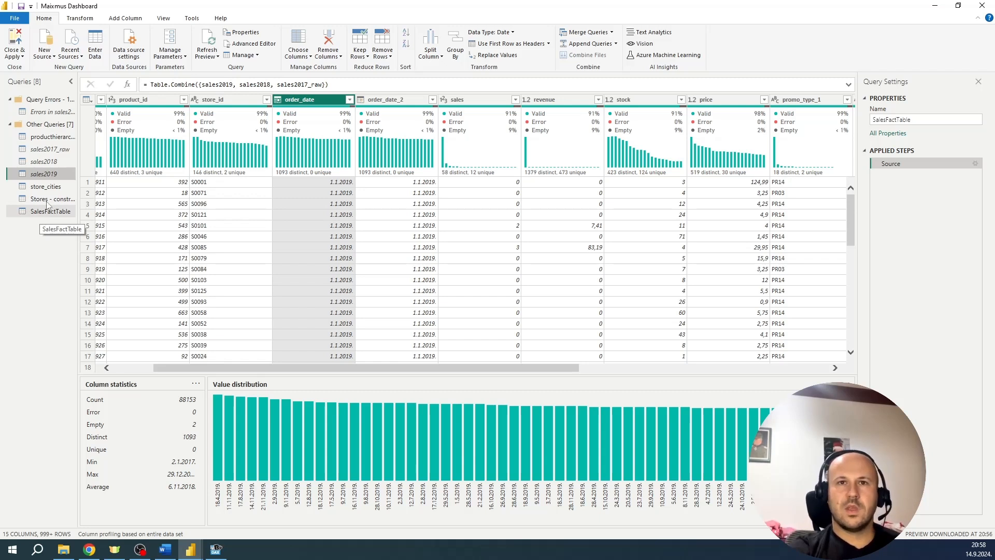
Create a new query group named SalesTables
{"action": "right_click", "coordinate": [46, 149]}
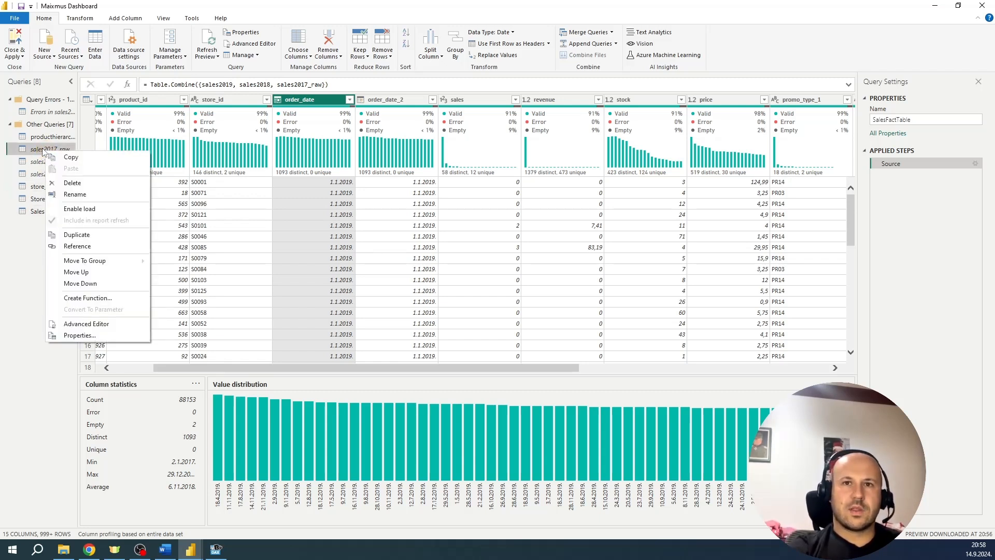
{"action": "left_click", "coordinate": [15, 235]}
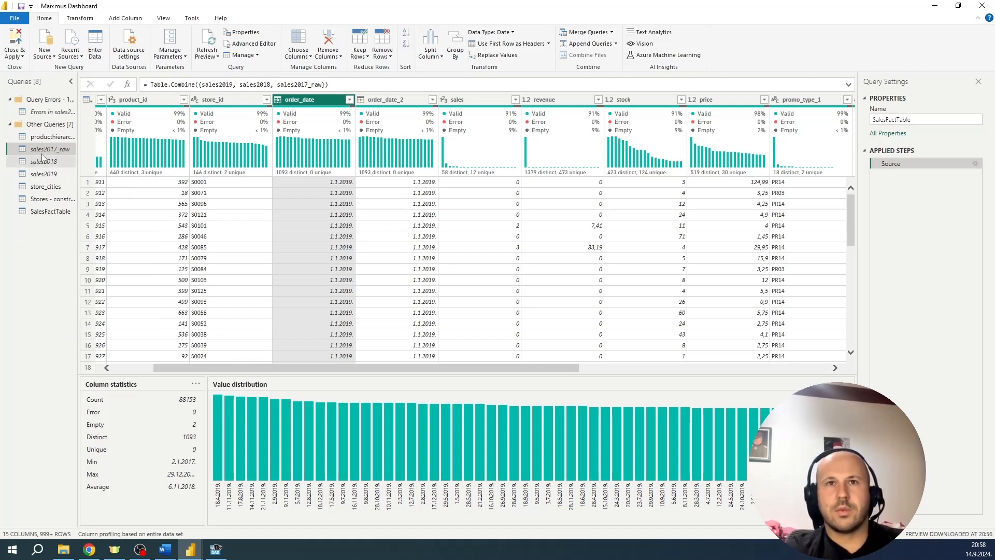
{"action": "right_click", "coordinate": [40, 237]}
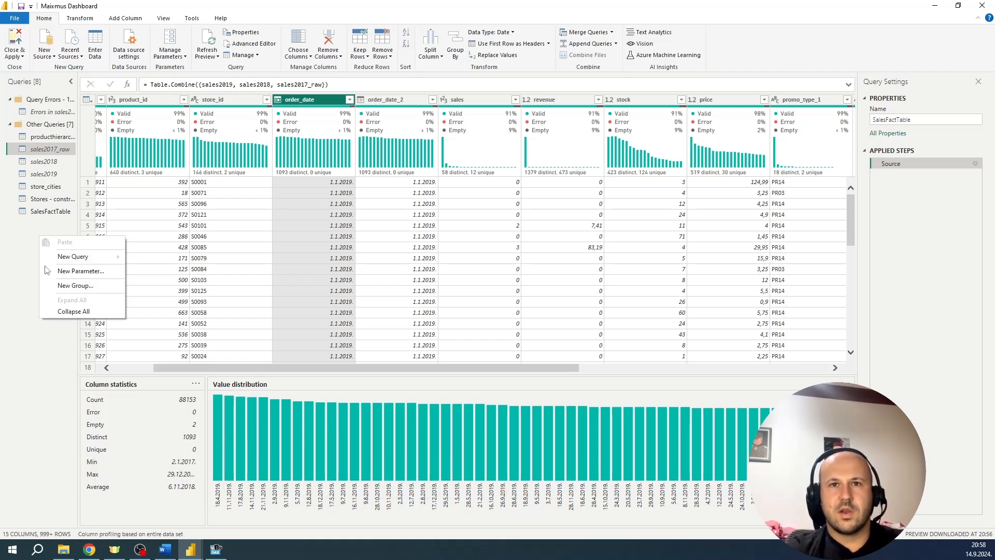
{"action": "left_click", "coordinate": [67, 285]}
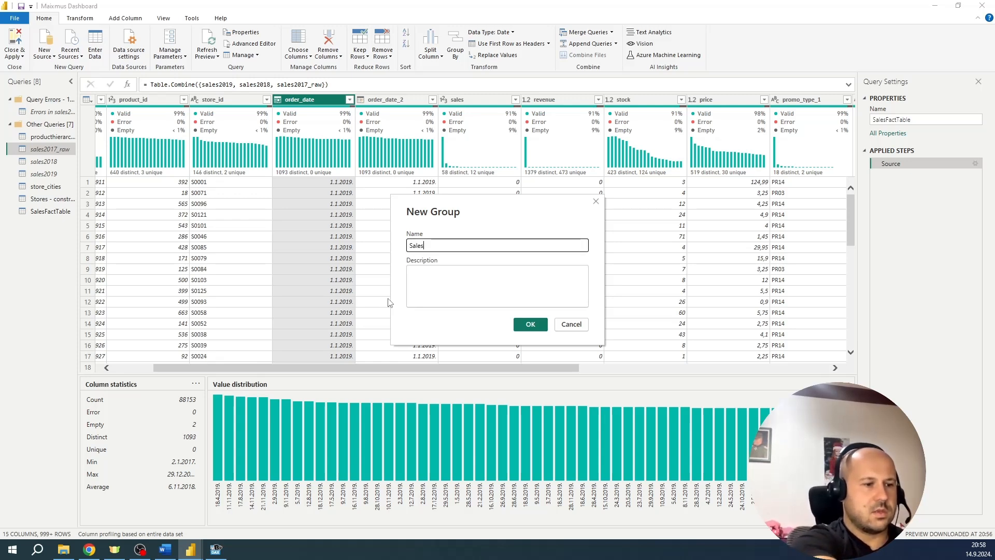
{"action": "key", "text": "Return"}
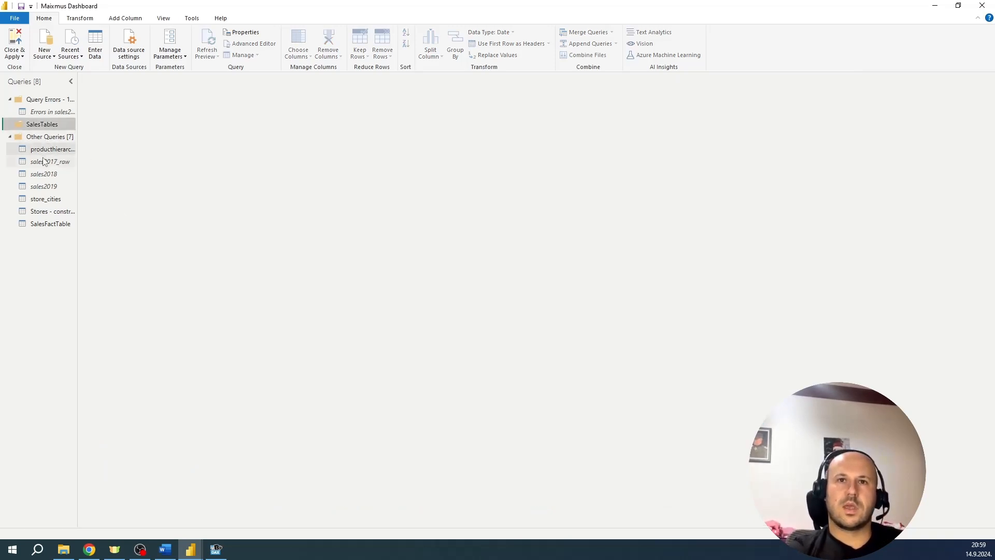
Move the sales2017_raw, sales2018 and sales2019 queries into the SalesTables group and apply the query changes to the model
{"action": "left_click_drag", "start_coordinate": [43, 161], "coordinate": [44, 126]}
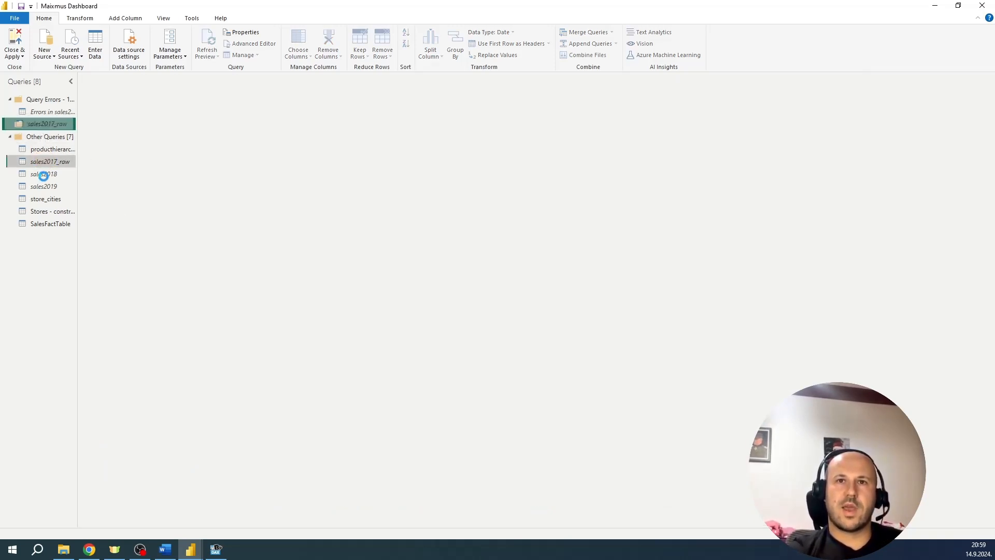
{"action": "left_click_drag", "start_coordinate": [43, 175], "coordinate": [40, 127]}
{"action": "left_click_drag", "start_coordinate": [43, 186], "coordinate": [38, 129]}
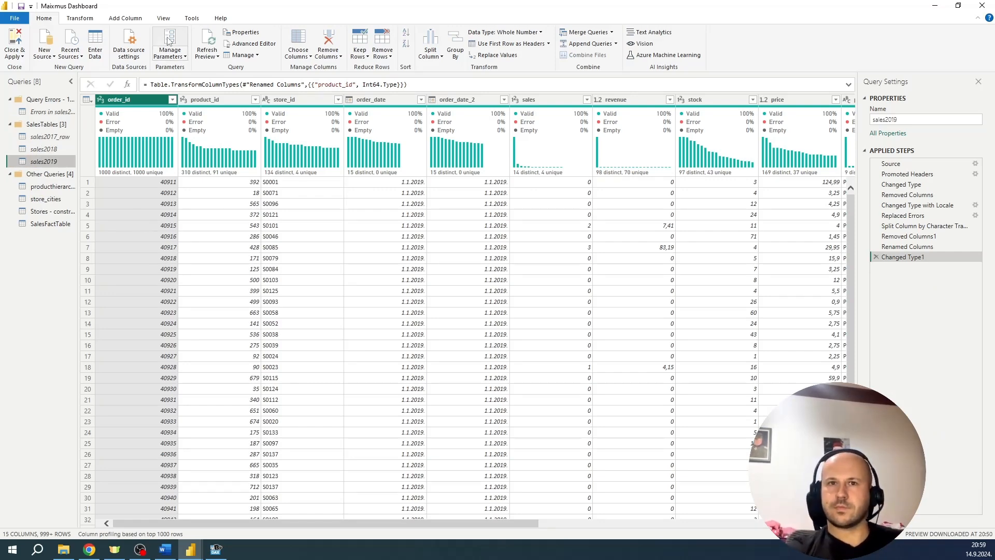
{"action": "left_click", "coordinate": [18, 35]}
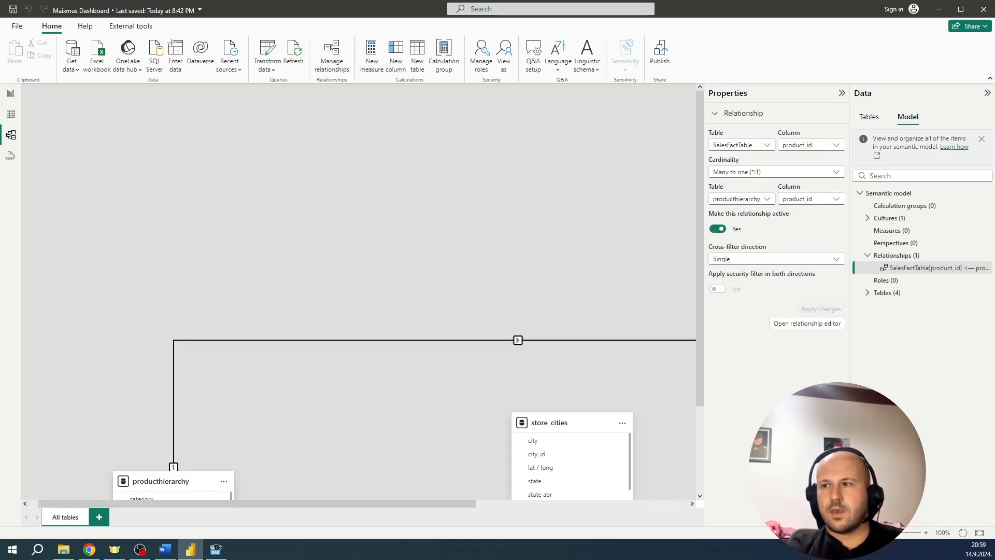
Delete the product_id relationship between SalesFactTable and producthierarchy in the model
{"action": "scroll", "coordinate": [361, 292], "scroll_direction": "down", "scroll_amount": 5}
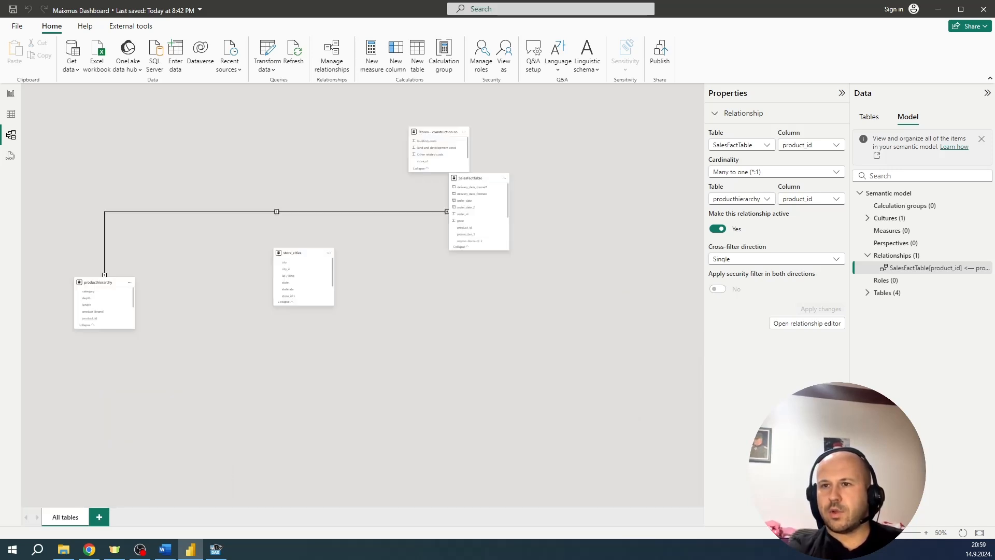
{"action": "left_click", "coordinate": [310, 212]}
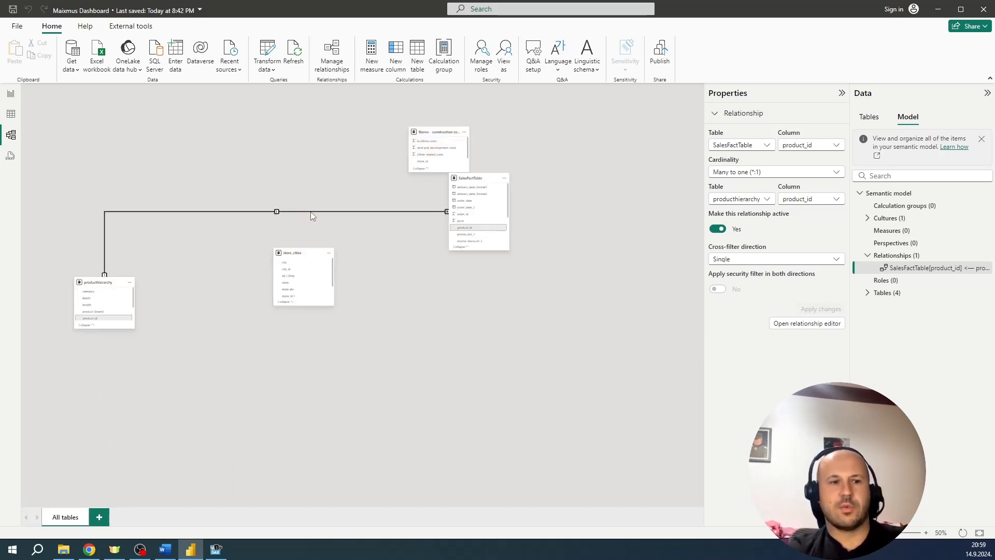
{"action": "key", "text": "Delete"}
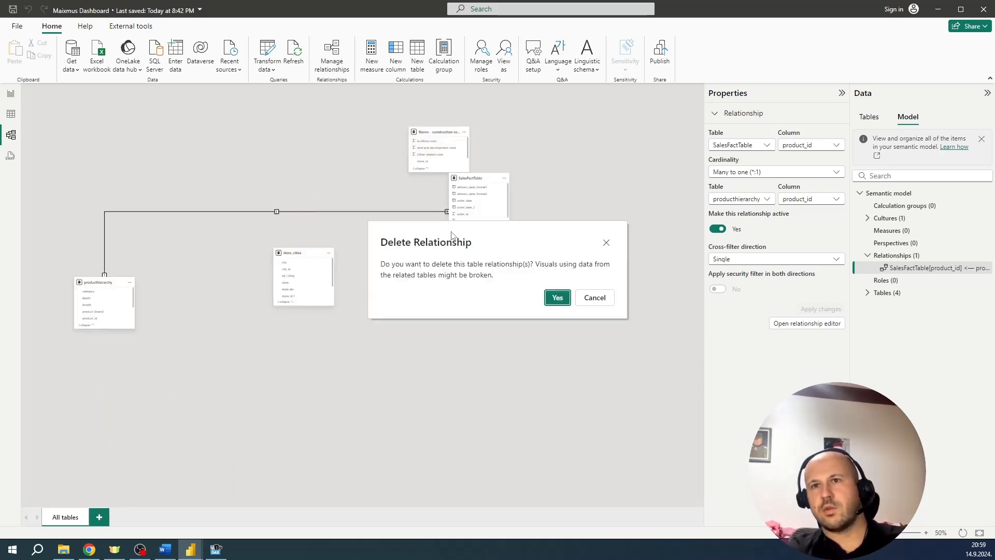
{"action": "left_click", "coordinate": [555, 295]}
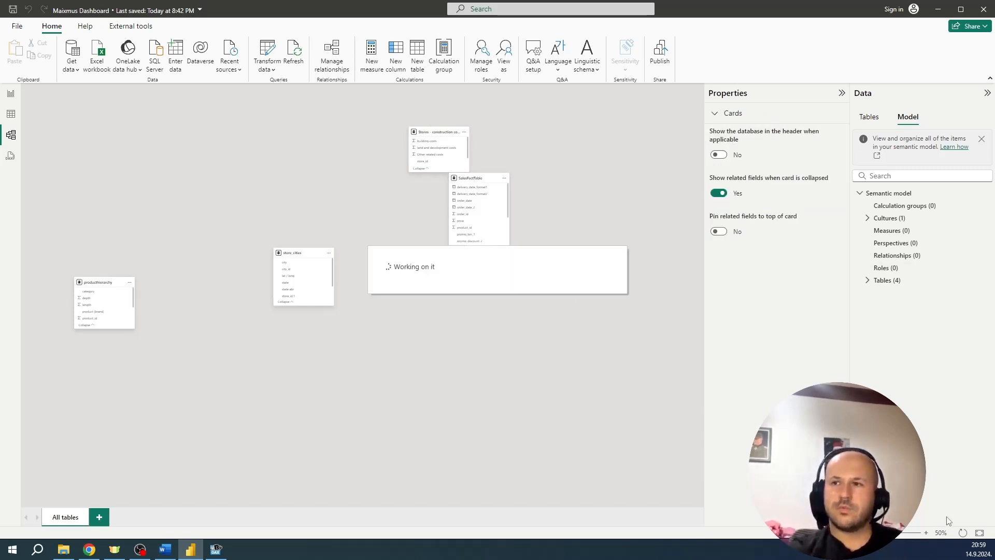
Arrange the model diagram with Stores - construction costs, store_cities and producthierarchy in a row above SalesFactTable
{"action": "left_click", "coordinate": [926, 533]}
{"action": "left_click", "coordinate": [926, 532]}
{"action": "left_click", "coordinate": [926, 533]}
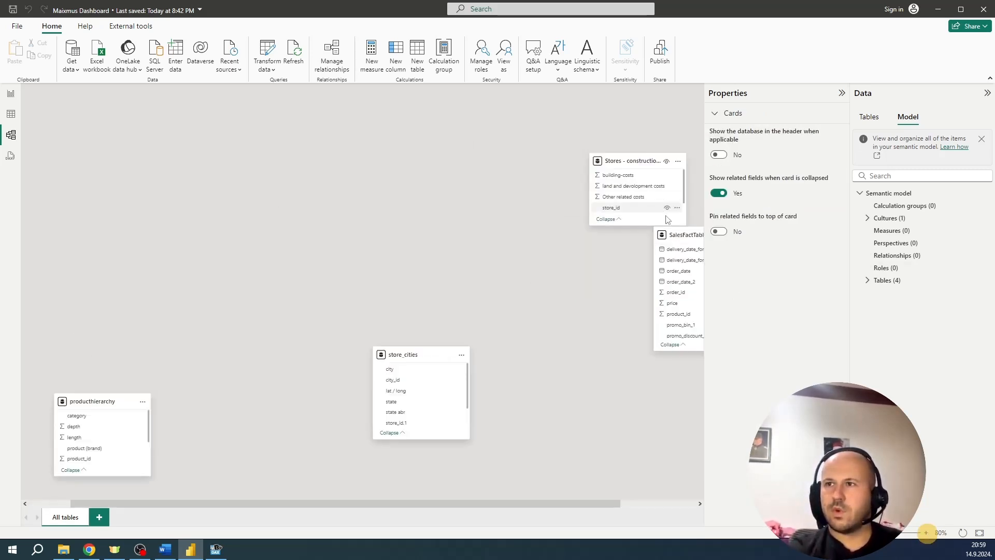
{"action": "left_click_drag", "start_coordinate": [682, 232], "coordinate": [268, 263]}
{"action": "left_click_drag", "start_coordinate": [426, 353], "coordinate": [403, 136]}
{"action": "left_click_drag", "start_coordinate": [633, 164], "coordinate": [266, 126]}
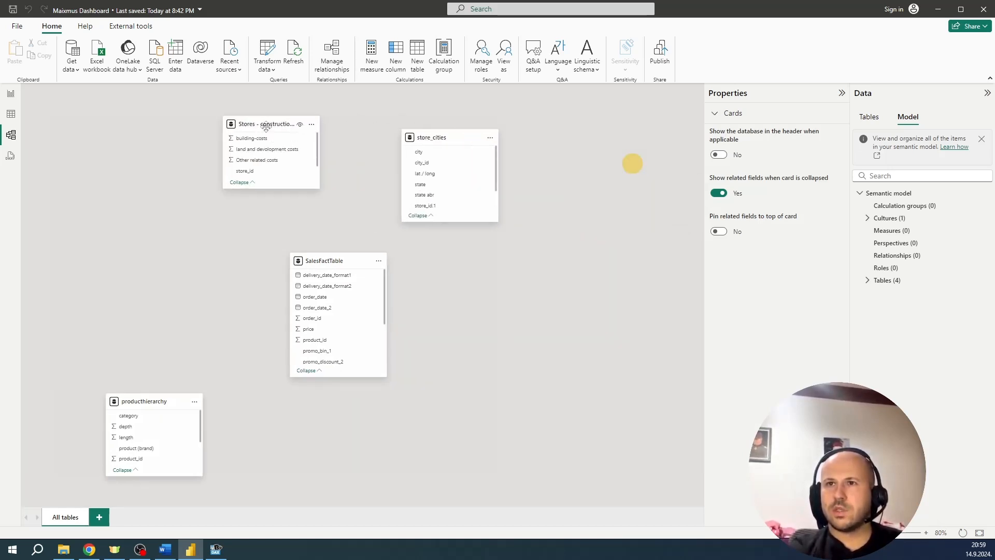
{"action": "left_click_drag", "start_coordinate": [158, 404], "coordinate": [569, 148]}
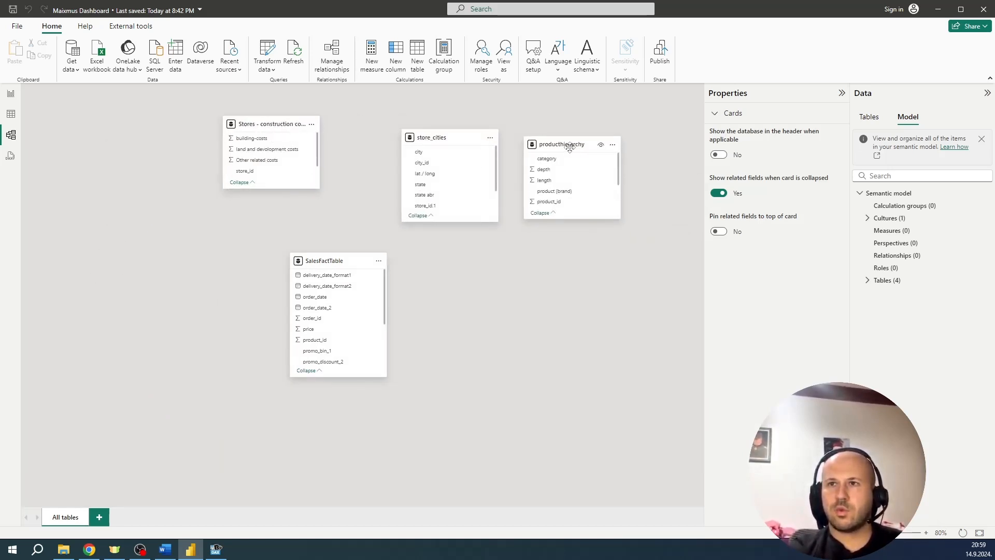
{"action": "left_click_drag", "start_coordinate": [440, 133], "coordinate": [395, 134]}
{"action": "left_click_drag", "start_coordinate": [285, 127], "coordinate": [180, 126]}
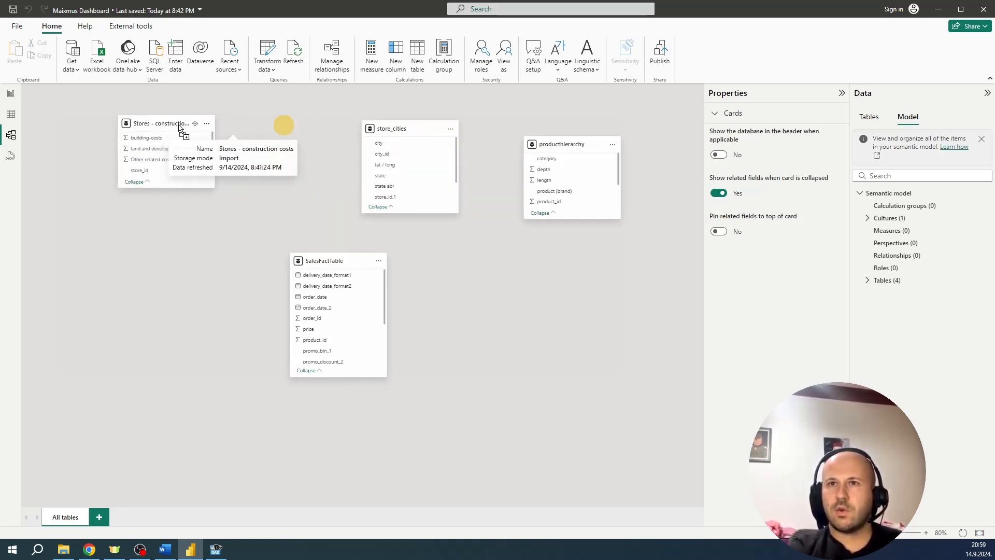
{"action": "left_click_drag", "start_coordinate": [395, 129], "coordinate": [274, 127]}
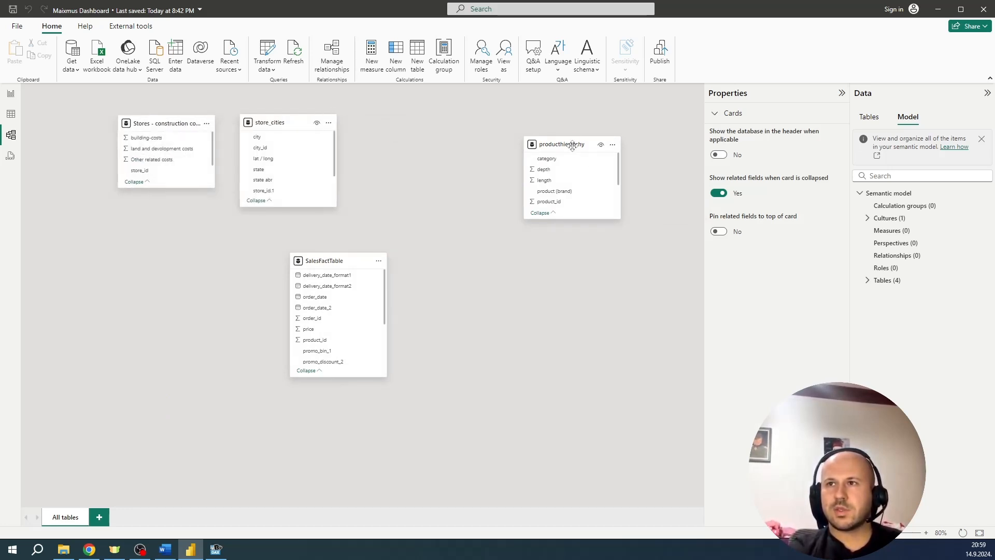
{"action": "left_click_drag", "start_coordinate": [570, 146], "coordinate": [452, 124]}
{"action": "left_click_drag", "start_coordinate": [317, 260], "coordinate": [294, 272]}
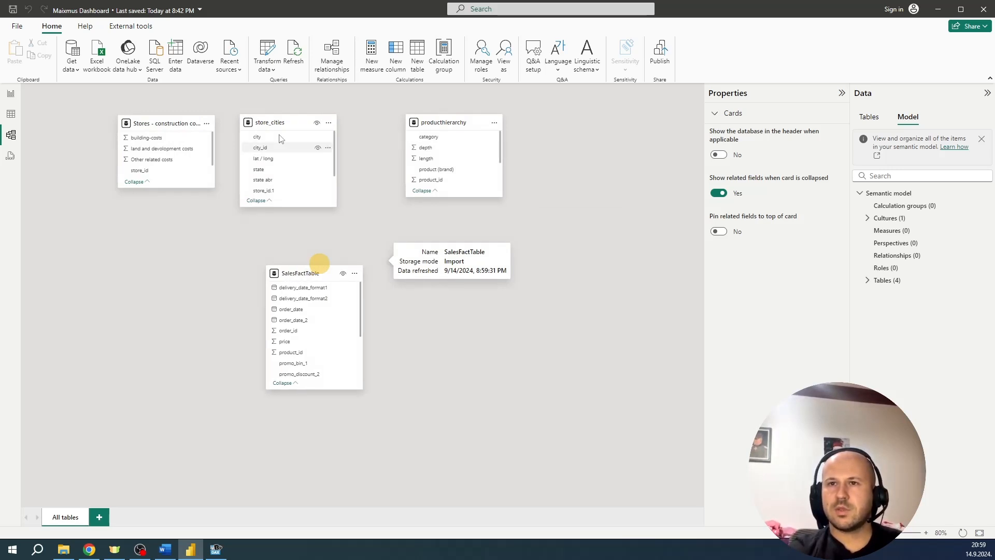
{"action": "left_click_drag", "start_coordinate": [280, 124], "coordinate": [305, 127]}
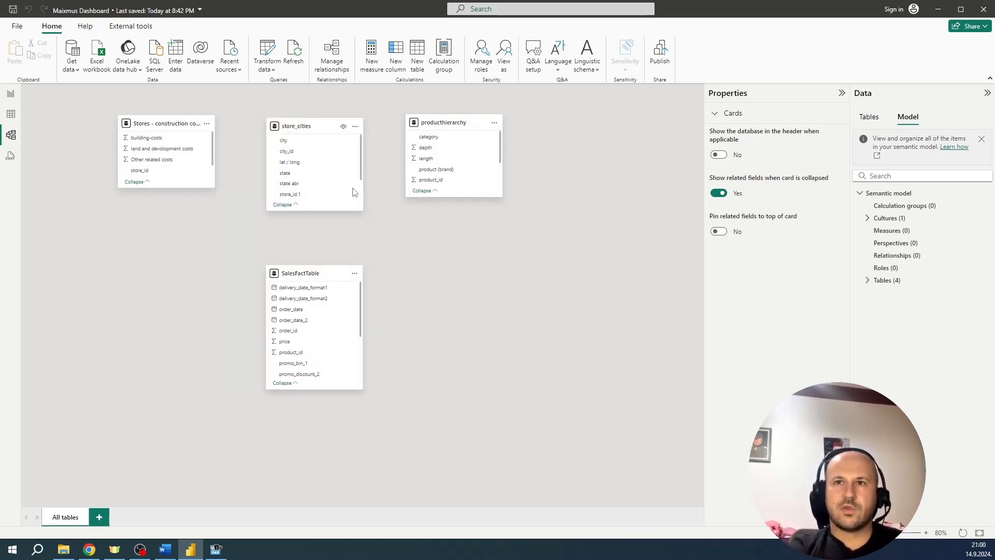
Create an active one-to-one relationship from store_id in Stores - construction costs to store_id.1 in store_cities, cross-filtering in both directions
{"action": "scroll", "coordinate": [332, 197], "scroll_direction": "down", "scroll_amount": 1}
{"action": "scroll", "coordinate": [330, 194], "scroll_direction": "down", "scroll_amount": 2}
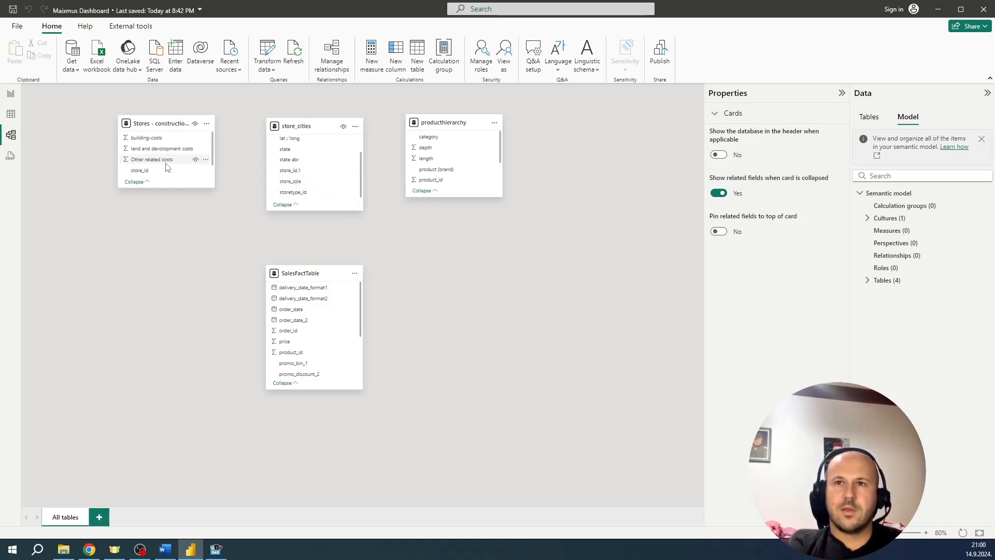
{"action": "left_click_drag", "start_coordinate": [152, 172], "coordinate": [324, 172]}
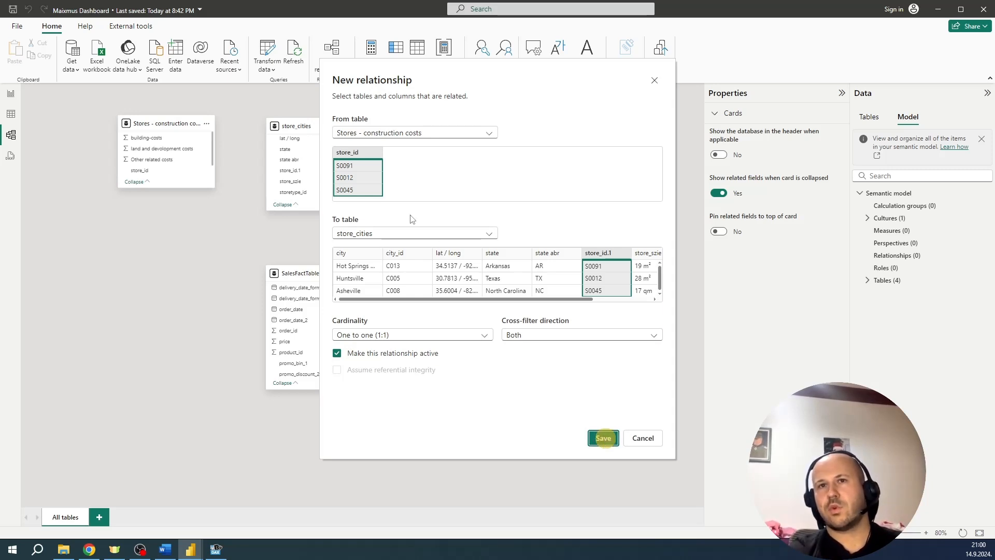
{"action": "left_click", "coordinate": [603, 438]}
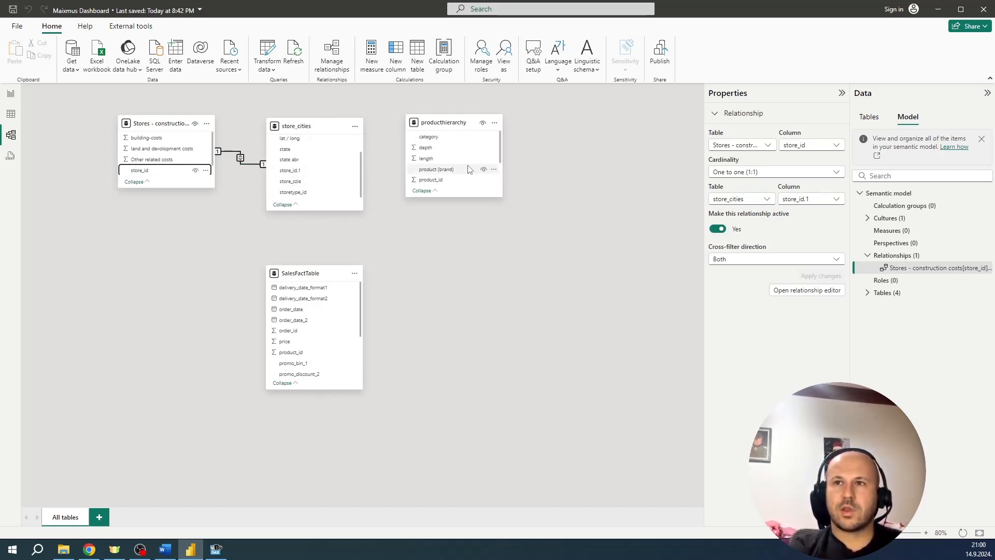
Create an active many-to-one relationship from product_id in SalesFactTable to product_id in producthierarchy with single cross-filter direction
{"action": "scroll", "coordinate": [469, 166], "scroll_direction": "down", "scroll_amount": 2}
{"action": "scroll", "coordinate": [469, 164], "scroll_direction": "up", "scroll_amount": 2}
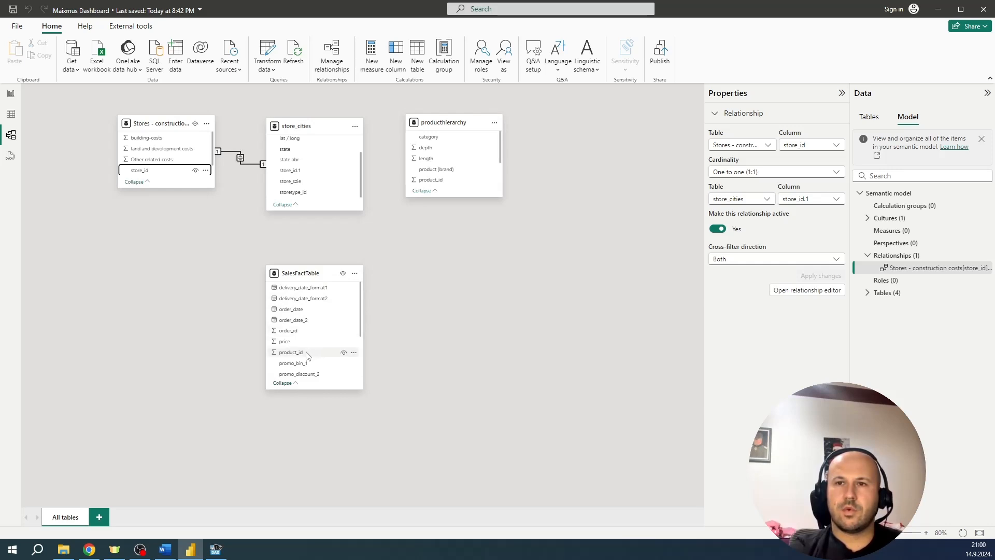
{"action": "left_click_drag", "start_coordinate": [307, 355], "coordinate": [450, 146]}
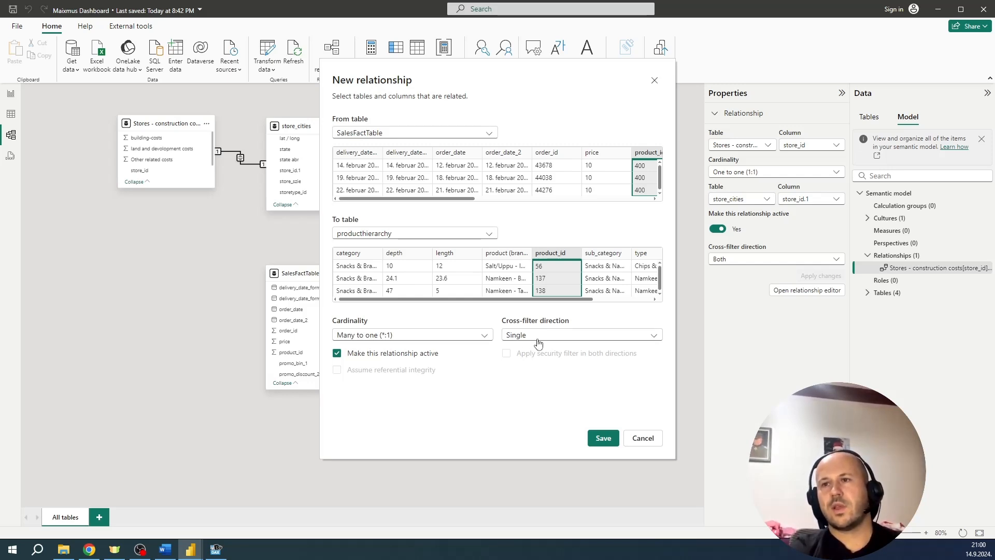
{"action": "left_click", "coordinate": [603, 437]}
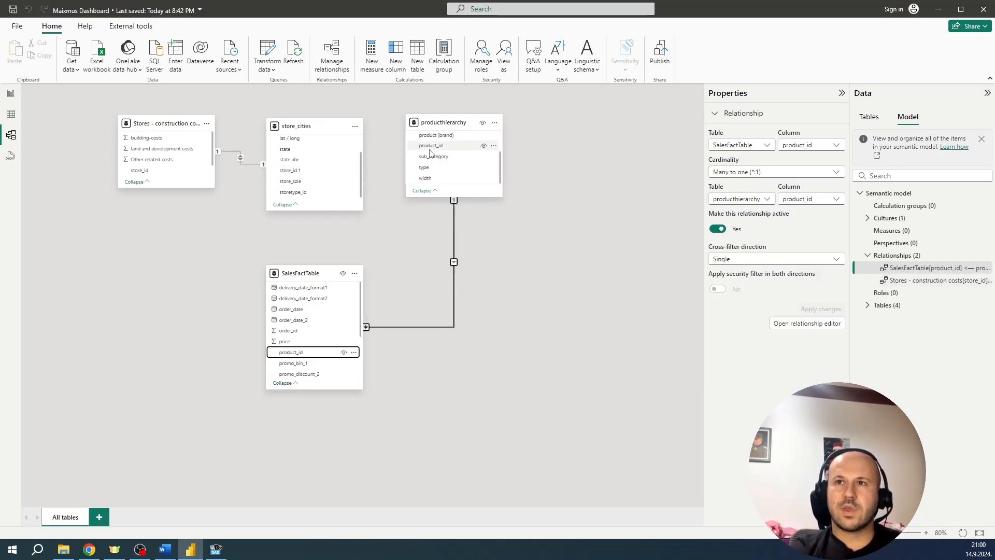
Create an active one-to-many relationship from store_id.1 in store_cities to store_id in SalesFactTable with single cross-filter direction
{"action": "scroll", "coordinate": [318, 178], "scroll_direction": "up", "scroll_amount": 2}
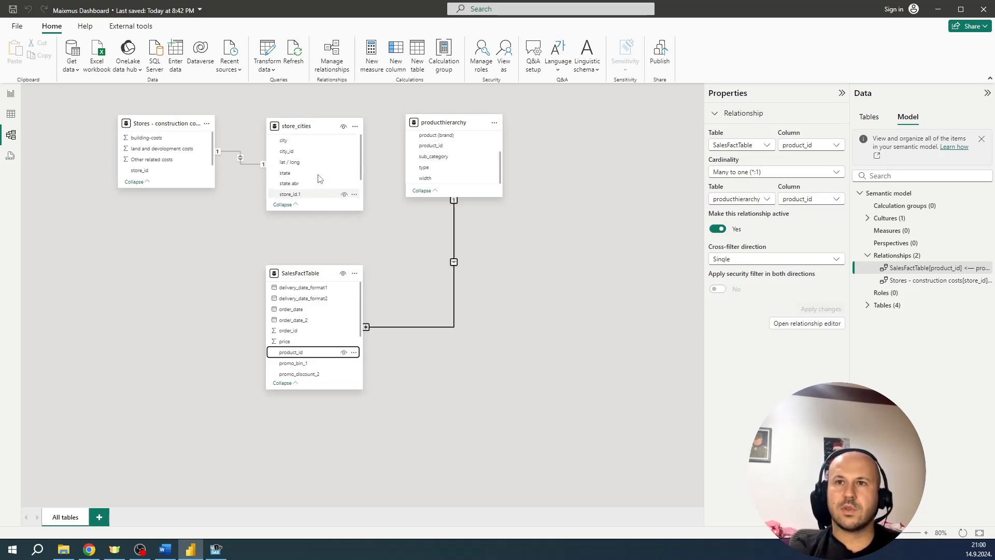
{"action": "scroll", "coordinate": [319, 178], "scroll_direction": "down", "scroll_amount": 2}
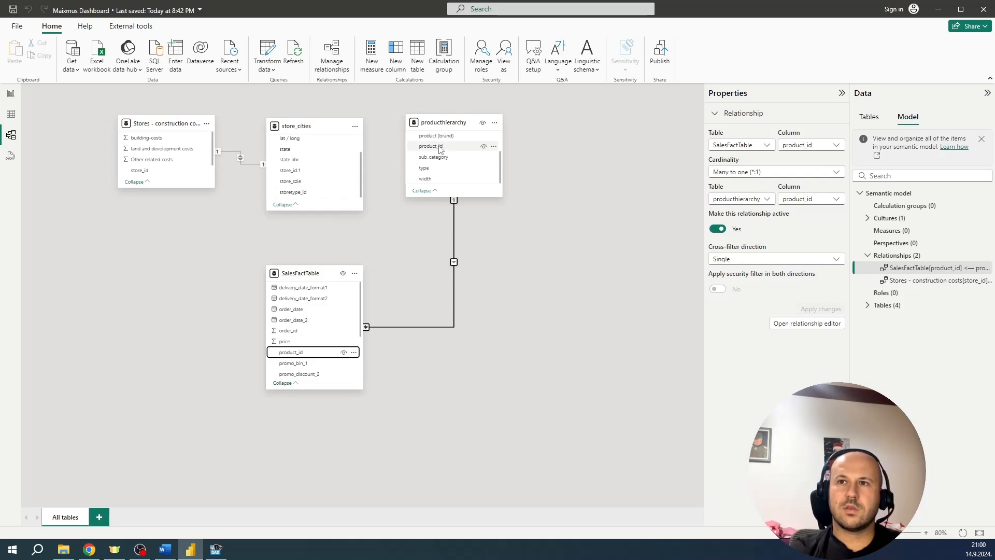
{"action": "scroll", "coordinate": [438, 150], "scroll_direction": "up", "scroll_amount": 2}
{"action": "scroll", "coordinate": [438, 149], "scroll_direction": "down", "scroll_amount": 2}
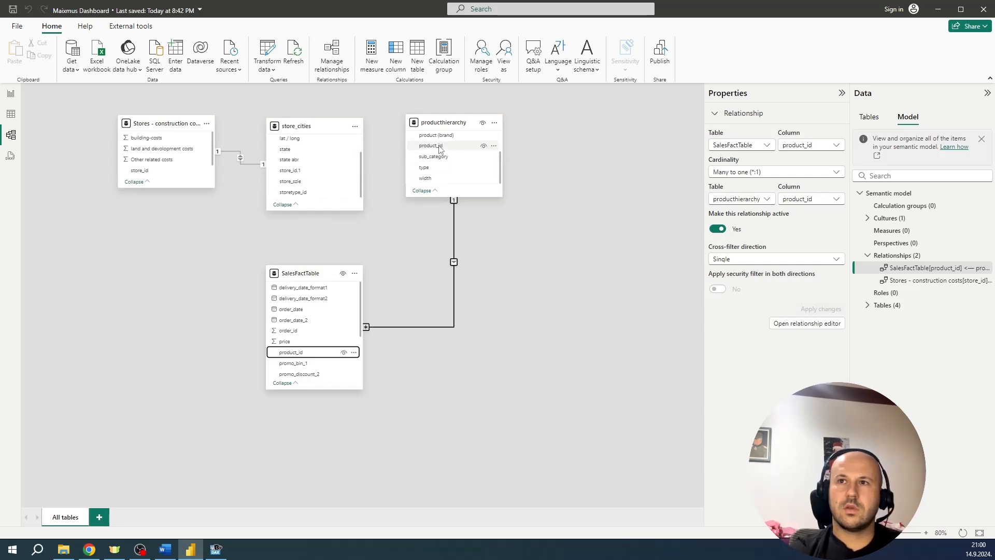
{"action": "scroll", "coordinate": [337, 342], "scroll_direction": "down", "scroll_amount": 2}
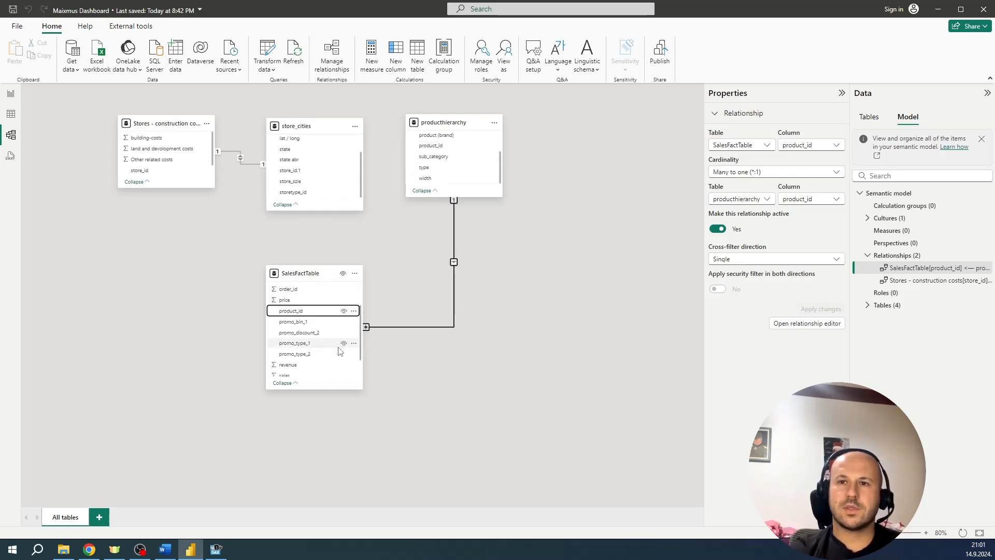
{"action": "scroll", "coordinate": [335, 354], "scroll_direction": "down", "scroll_amount": 2}
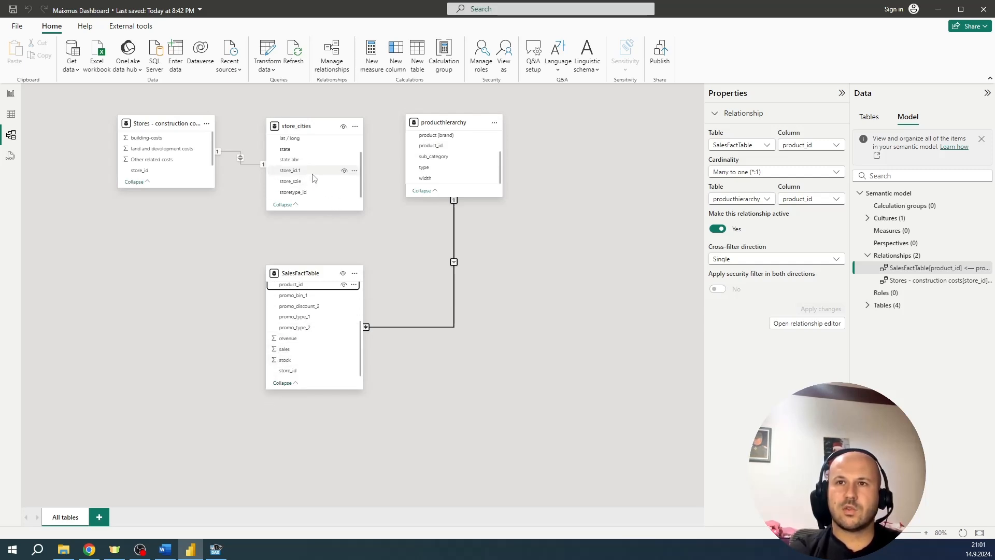
{"action": "left_click_drag", "start_coordinate": [310, 171], "coordinate": [325, 372]}
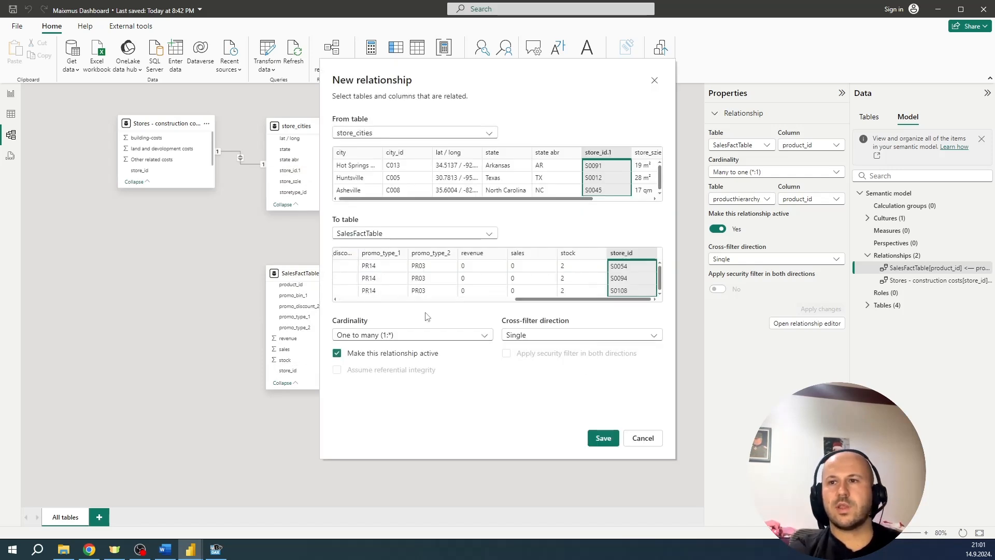
{"action": "left_click", "coordinate": [602, 437]}
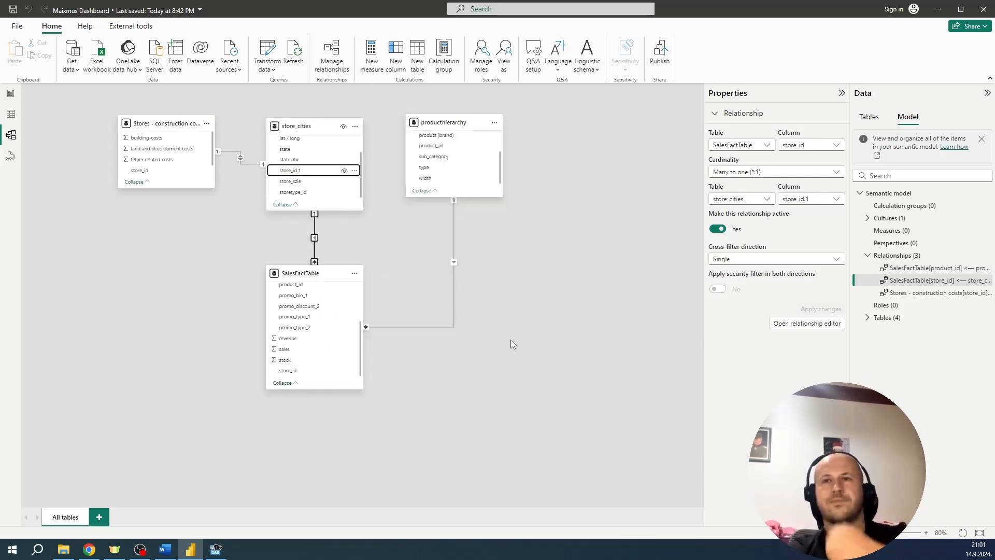
Spread out the model diagram by moving SalesFactTable farther below store_cities and Stores - construction costs farther away from store_cities
{"action": "left_click_drag", "start_coordinate": [327, 272], "coordinate": [327, 315]}
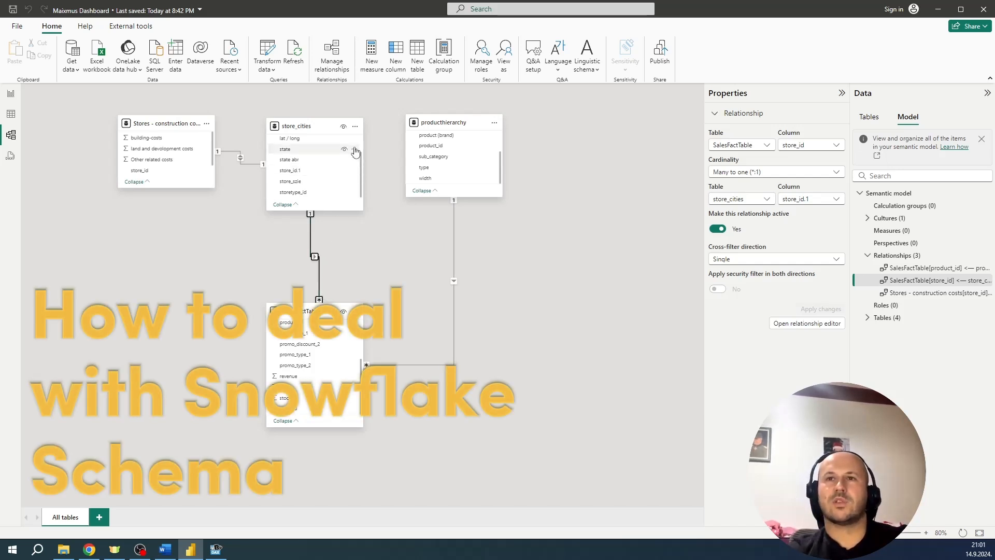
{"action": "left_click_drag", "start_coordinate": [145, 126], "coordinate": [95, 118]}
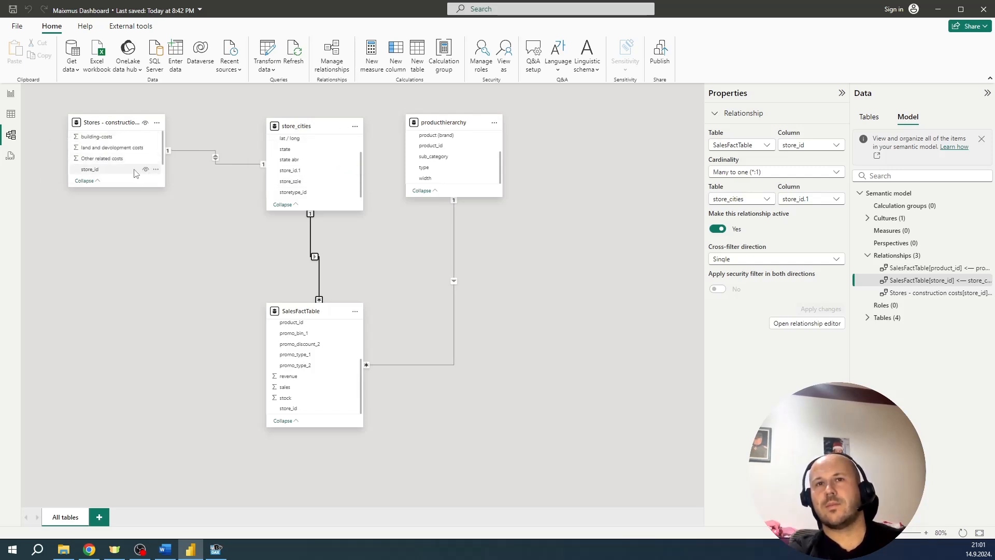
Create an inactive one-to-many relationship from store_id in Stores - construction costs to store_id in SalesFactTable with single cross-filter direction
{"action": "left_click_drag", "start_coordinate": [133, 169], "coordinate": [317, 408]}
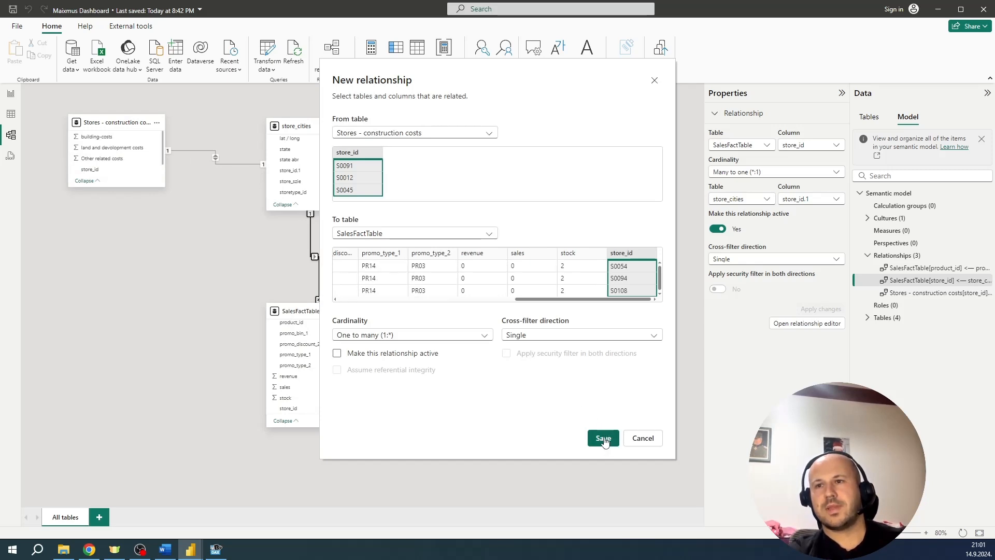
{"action": "left_click", "coordinate": [604, 438]}
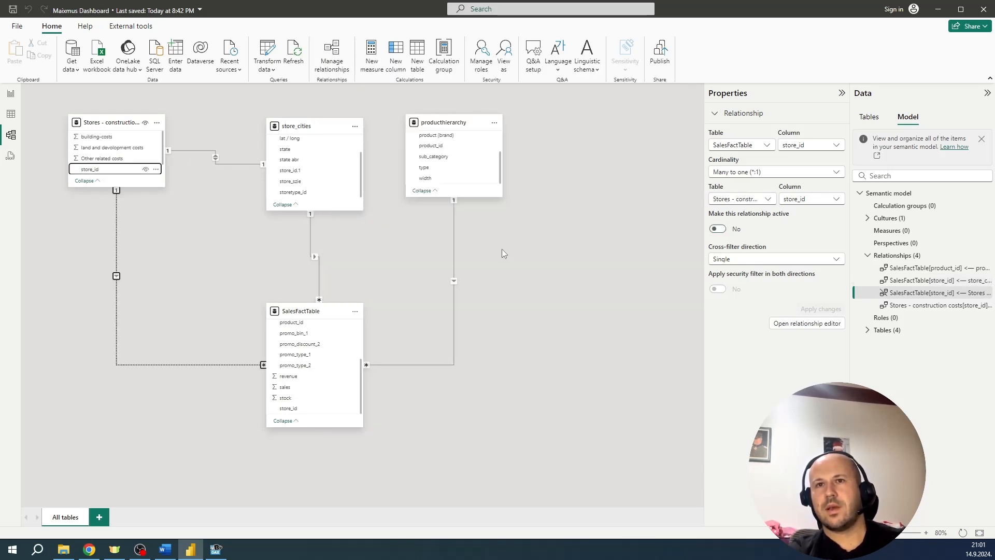
Try to make the store_id relationship between SalesFactTable and Stores - construction costs active, and close the relationship manager
{"action": "left_click", "coordinate": [213, 365]}
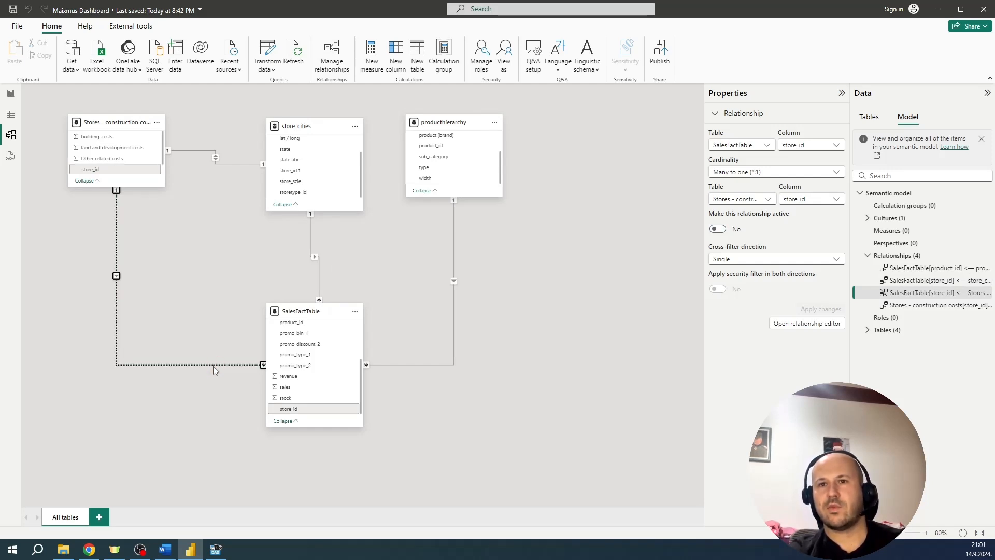
{"action": "left_click", "coordinate": [332, 54]}
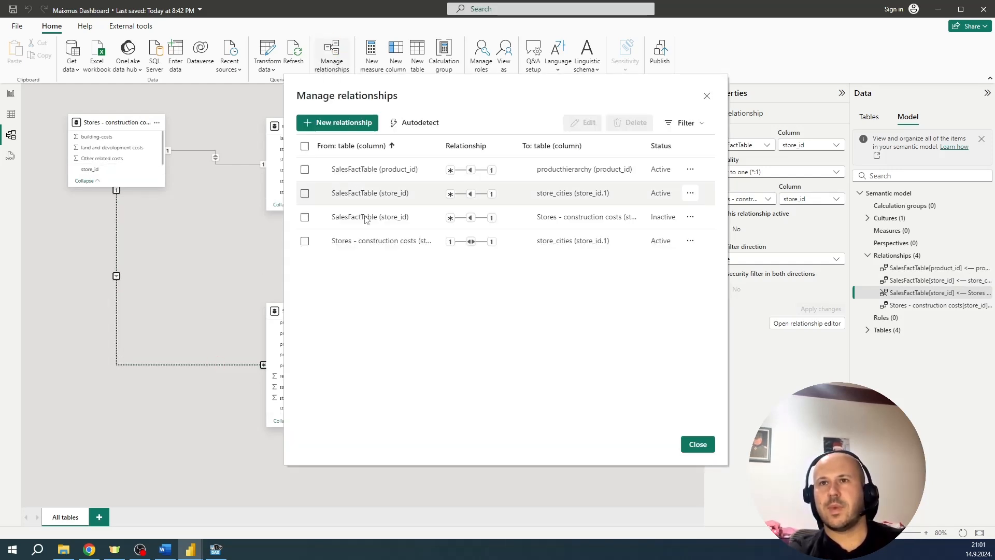
{"action": "left_click", "coordinate": [305, 217]}
{"action": "left_click", "coordinate": [691, 218]}
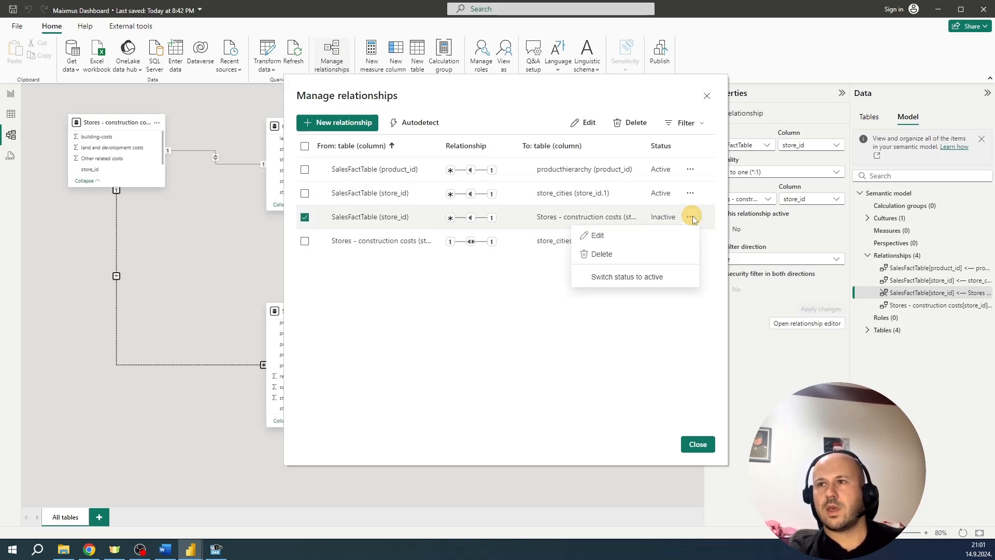
{"action": "left_click", "coordinate": [644, 240]}
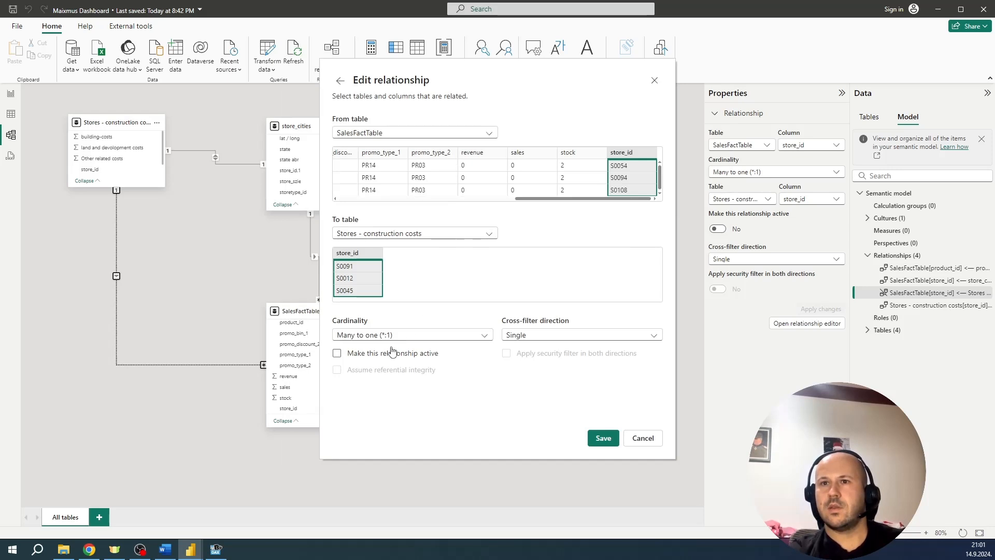
{"action": "left_click", "coordinate": [392, 352]}
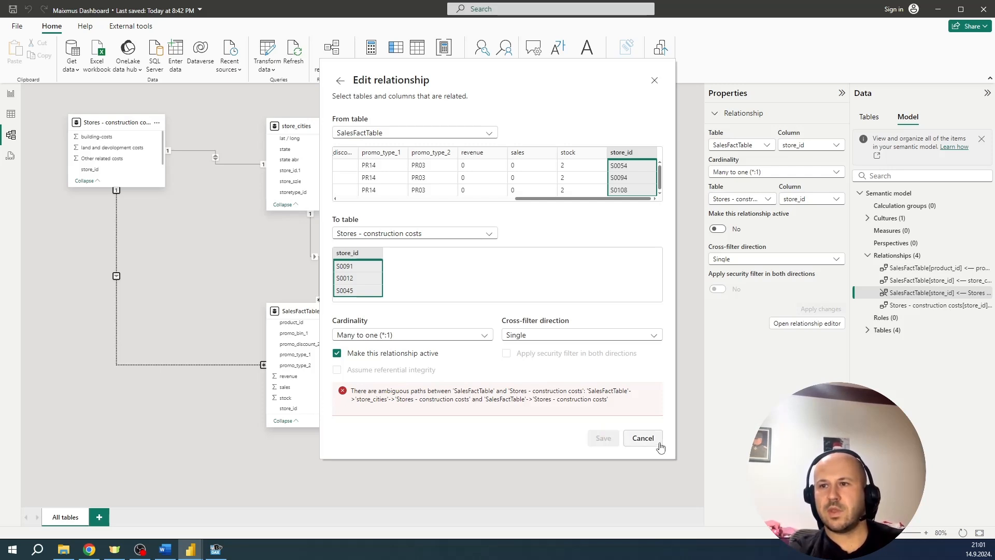
{"action": "left_click", "coordinate": [642, 438]}
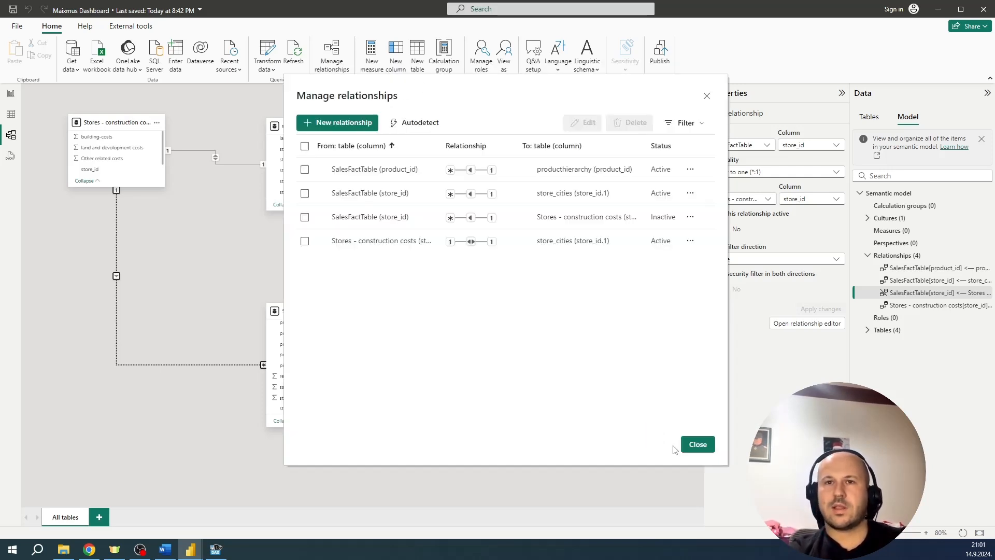
{"action": "left_click", "coordinate": [696, 445]}
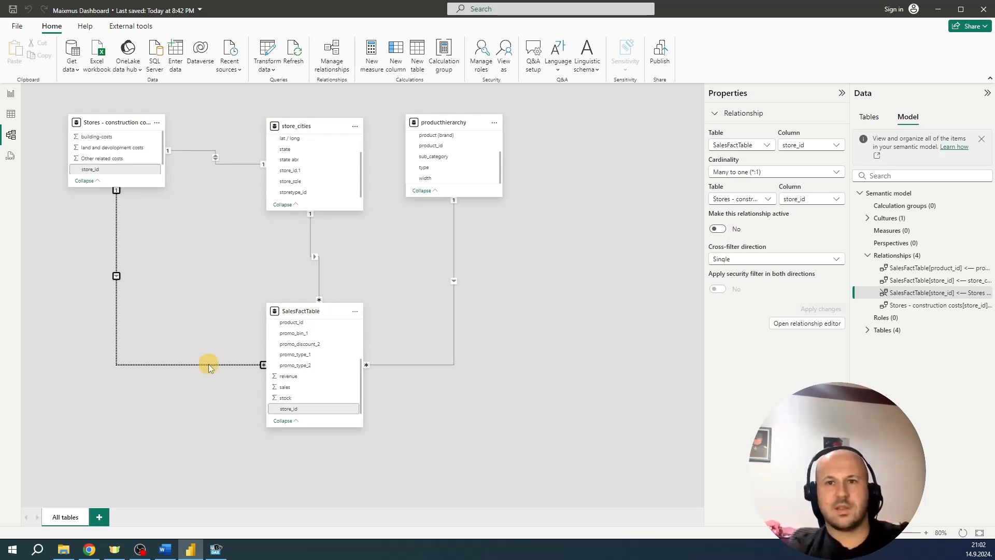
Delete the inactive store_id relationship between SalesFactTable and Stores - construction costs from the model
{"action": "key", "text": "Delete"}
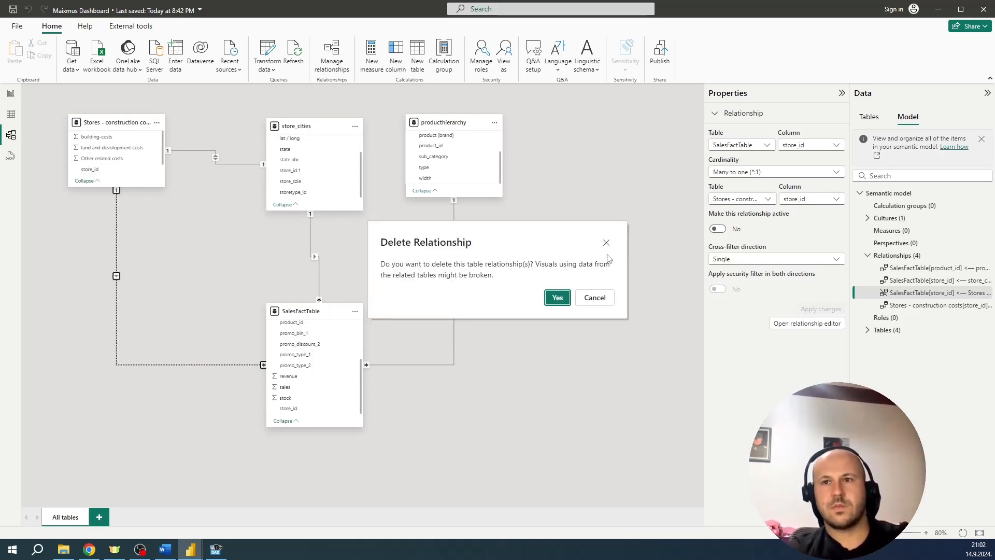
{"action": "left_click", "coordinate": [553, 299]}
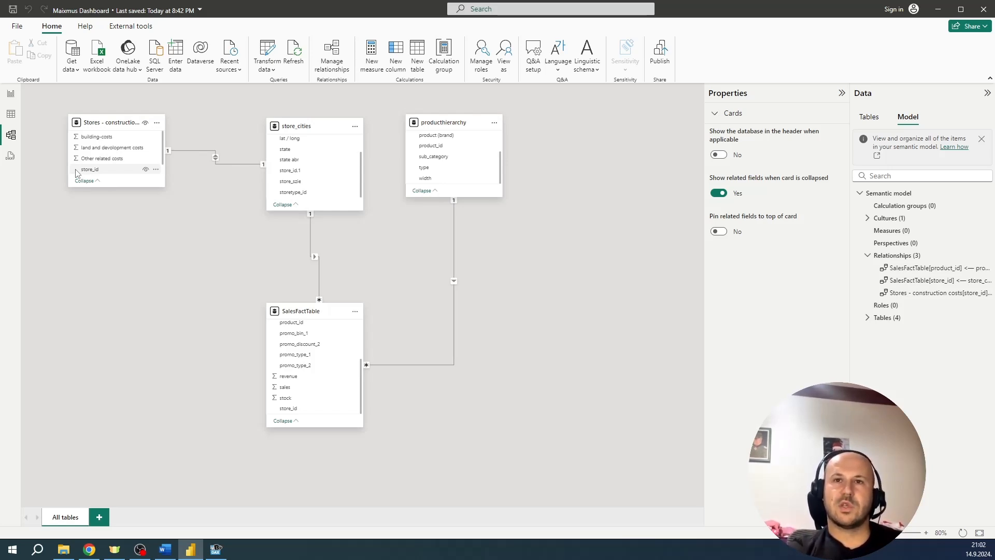
{"action": "left_click_drag", "start_coordinate": [320, 126], "coordinate": [304, 121]}
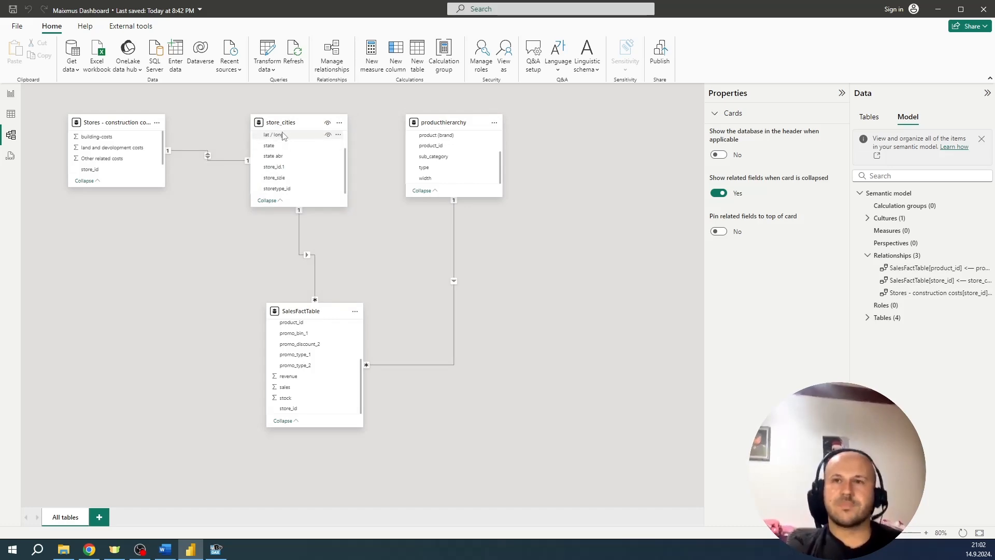
In Power Query Editor, merge Stores - construction costs into the store_cities query, matching store_id.1 to store_id with a Left Outer join
{"action": "left_click", "coordinate": [265, 55]}
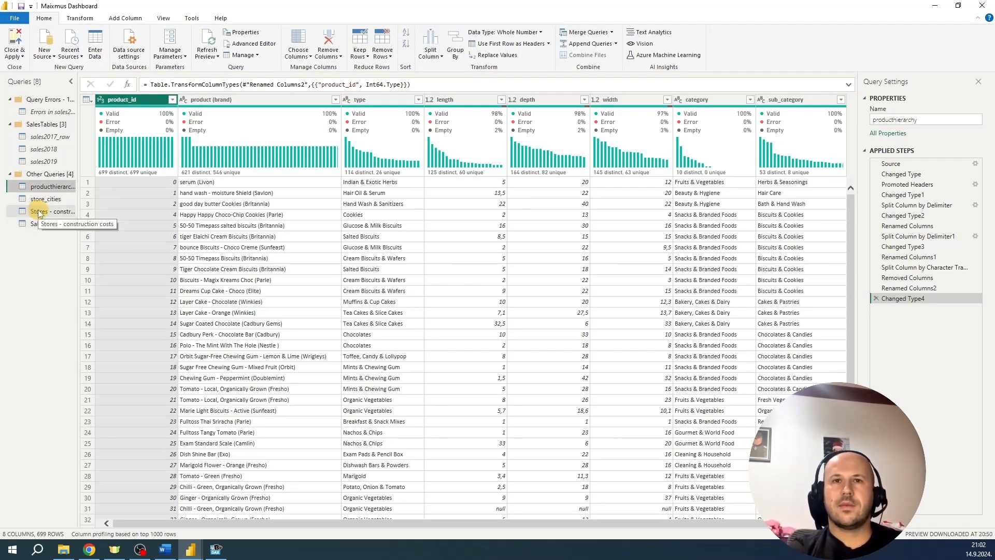
{"action": "left_click", "coordinate": [38, 211]}
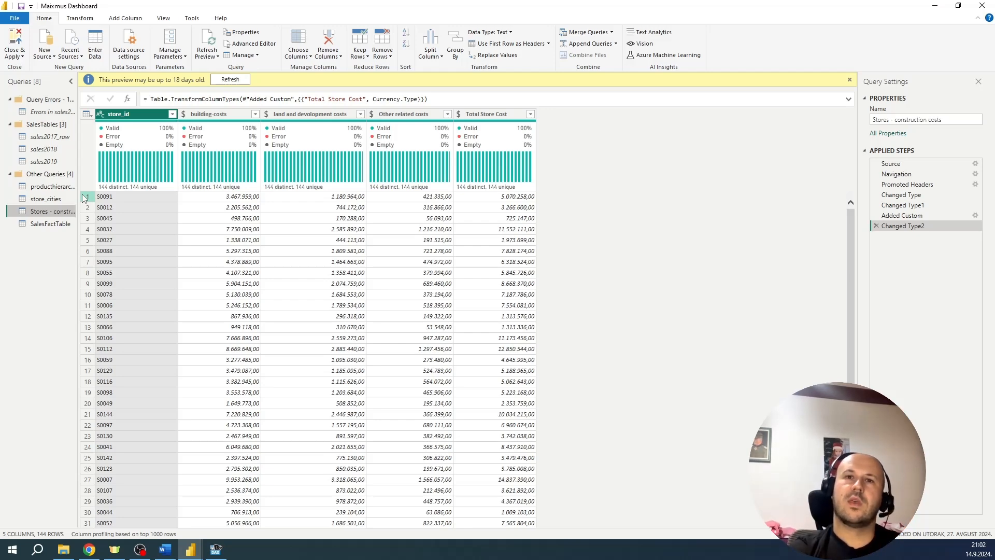
{"action": "left_click", "coordinate": [57, 200]}
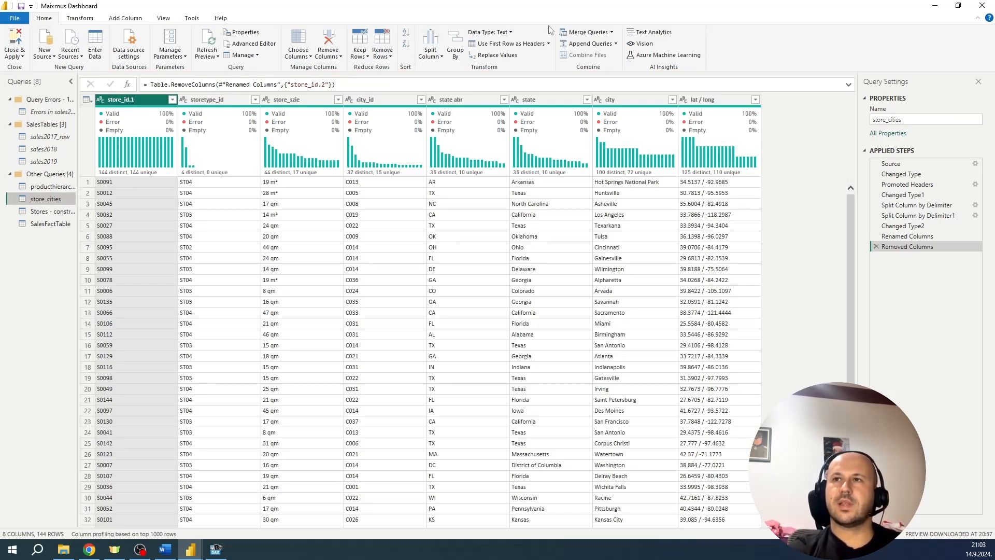
{"action": "left_click", "coordinate": [594, 33]}
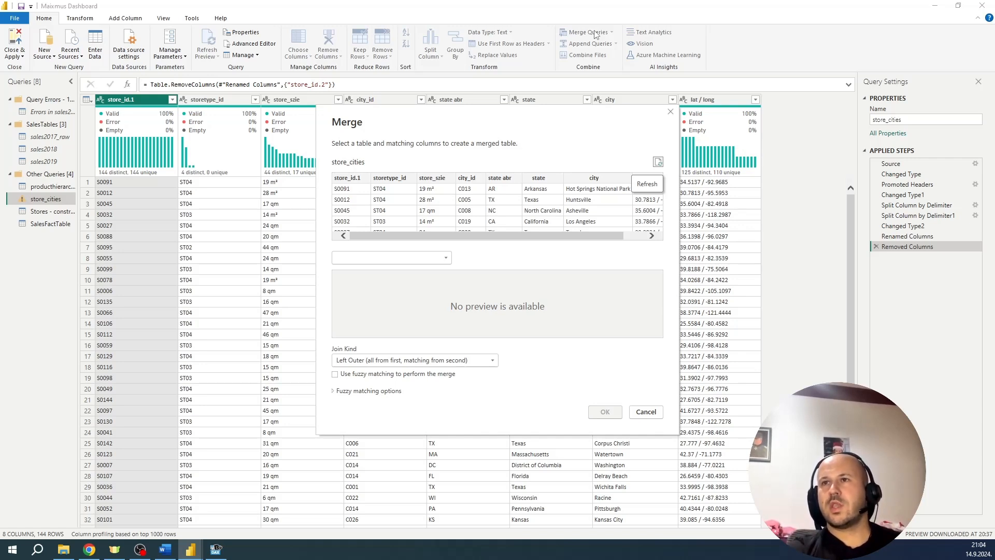
{"action": "left_click", "coordinate": [351, 179]}
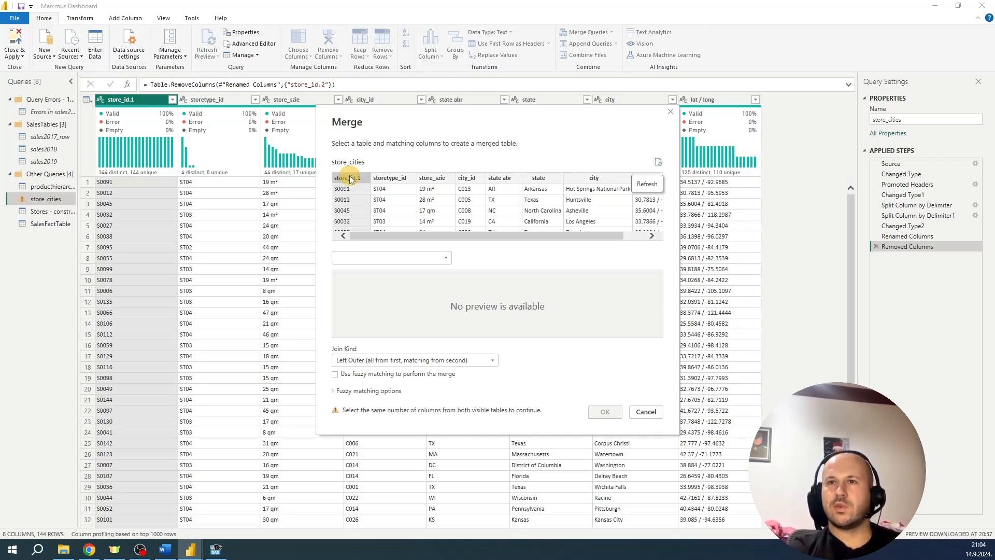
{"action": "left_click", "coordinate": [381, 257]}
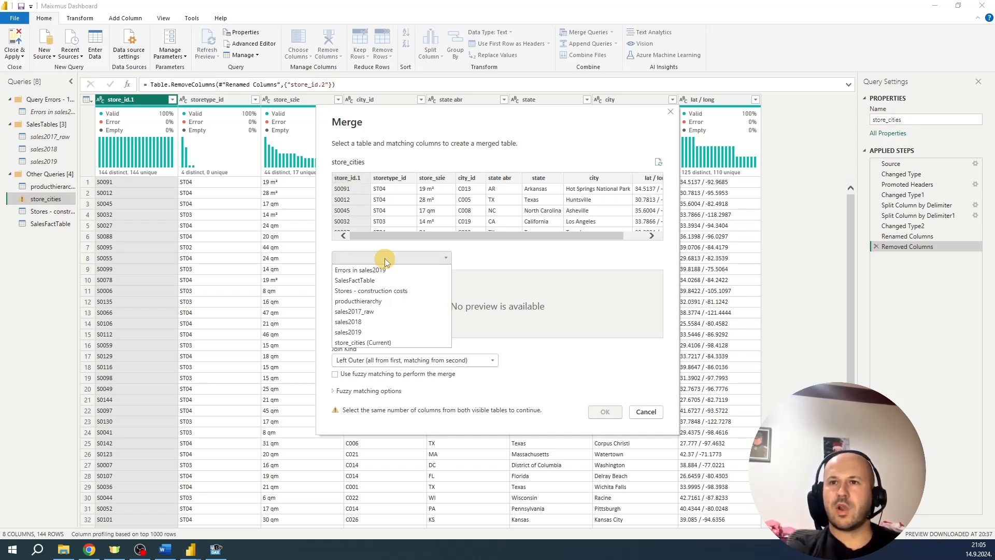
{"action": "left_click", "coordinate": [394, 289]}
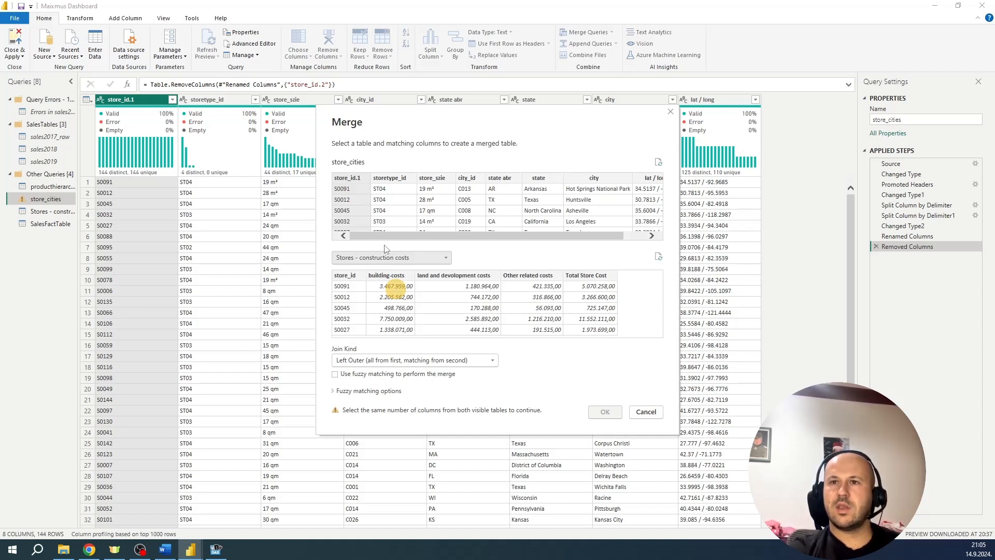
{"action": "left_click", "coordinate": [345, 275]}
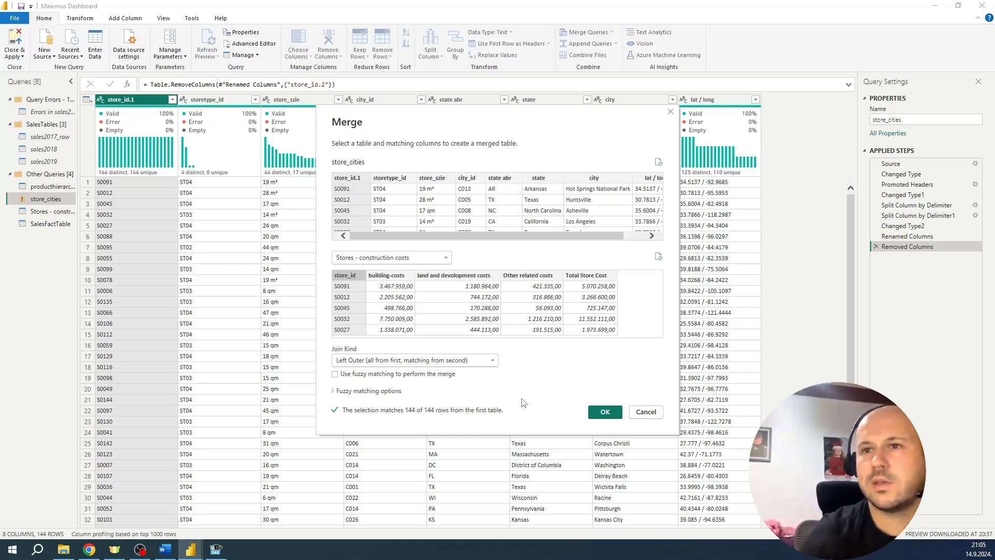
{"action": "left_click", "coordinate": [602, 410]}
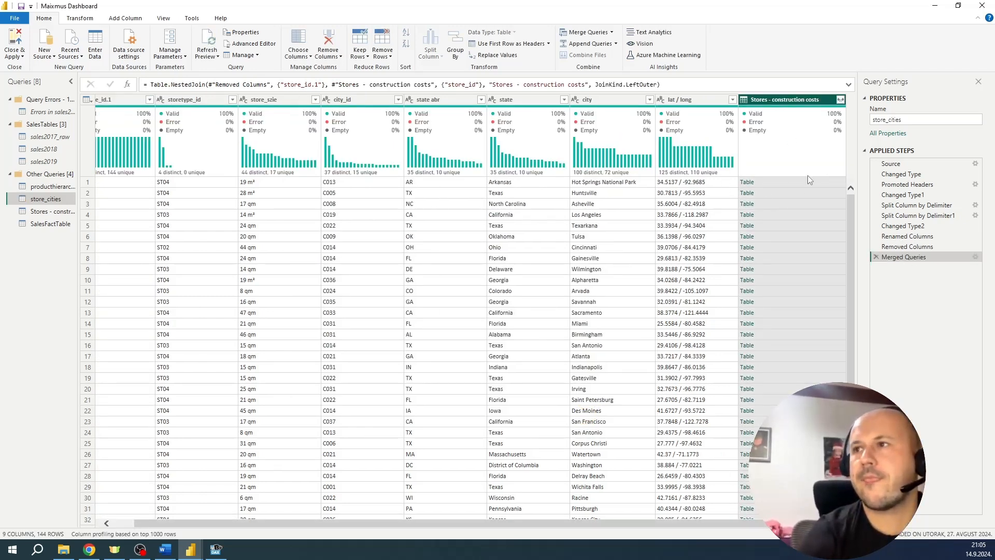
Preview the nested construction-cost records in rows 1 and 3 of the merged column in store_cities
{"action": "left_click", "coordinate": [804, 184]}
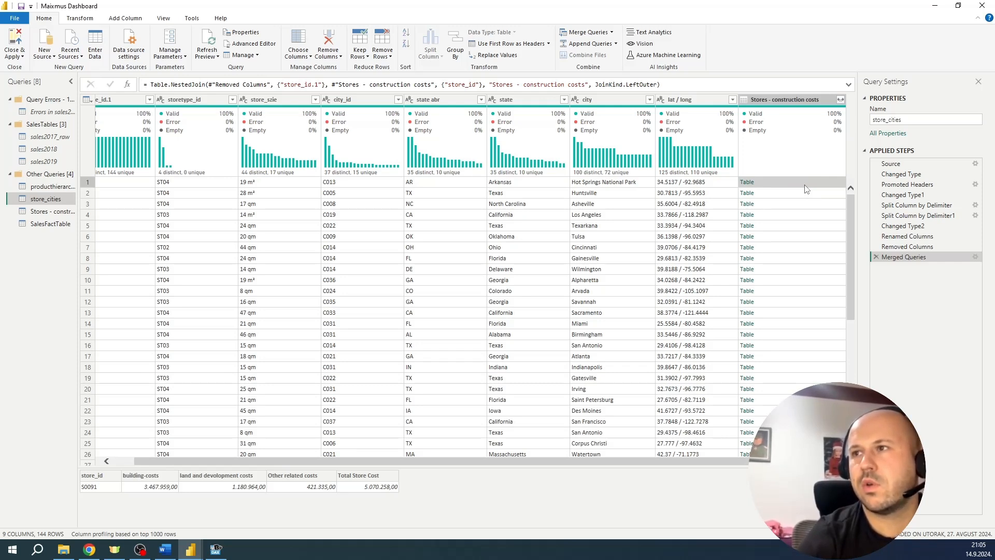
{"action": "left_click", "coordinate": [803, 204]}
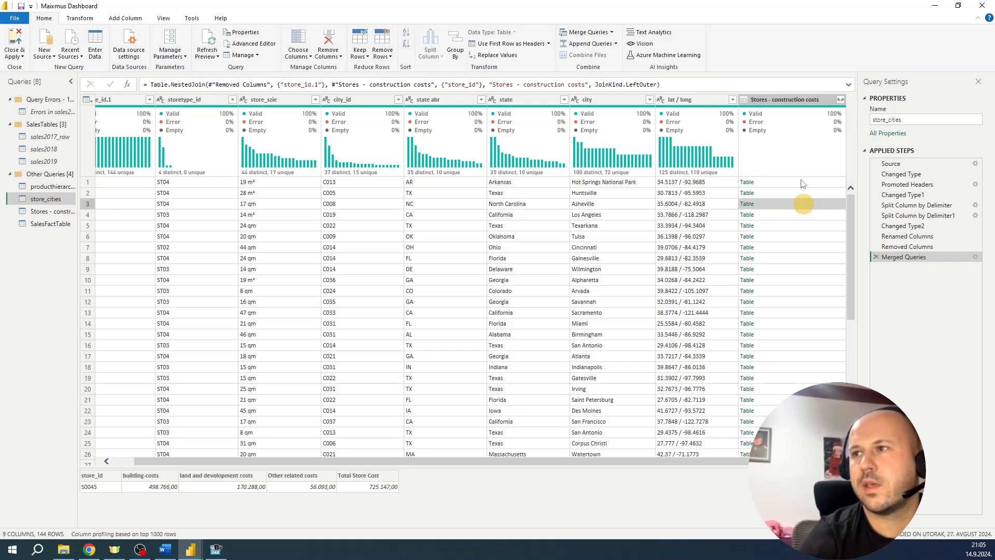
{"action": "left_click", "coordinate": [801, 183]}
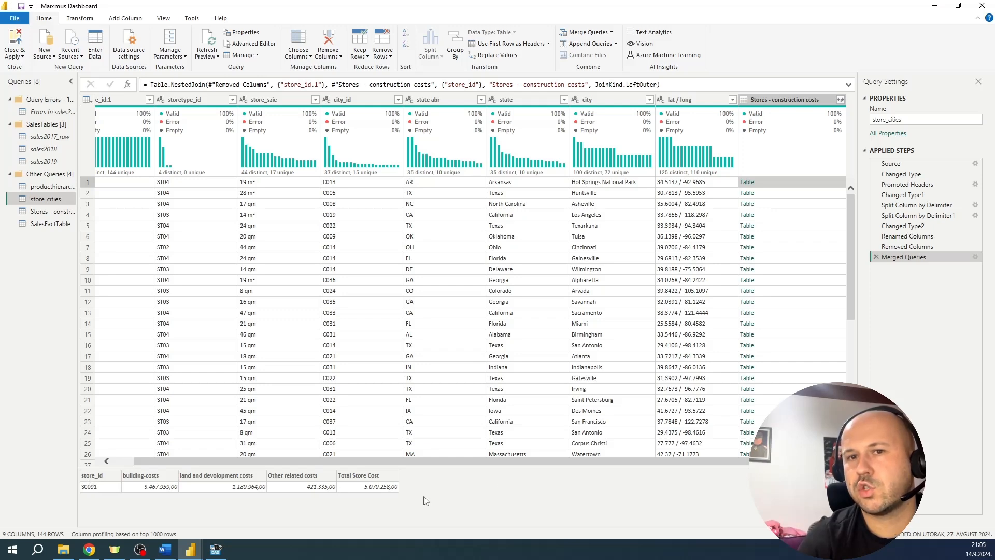
Expand the merged Stores - construction costs column in store_cities to only Total Store Cost, keeping the original column name as prefix
{"action": "left_click", "coordinate": [841, 100]}
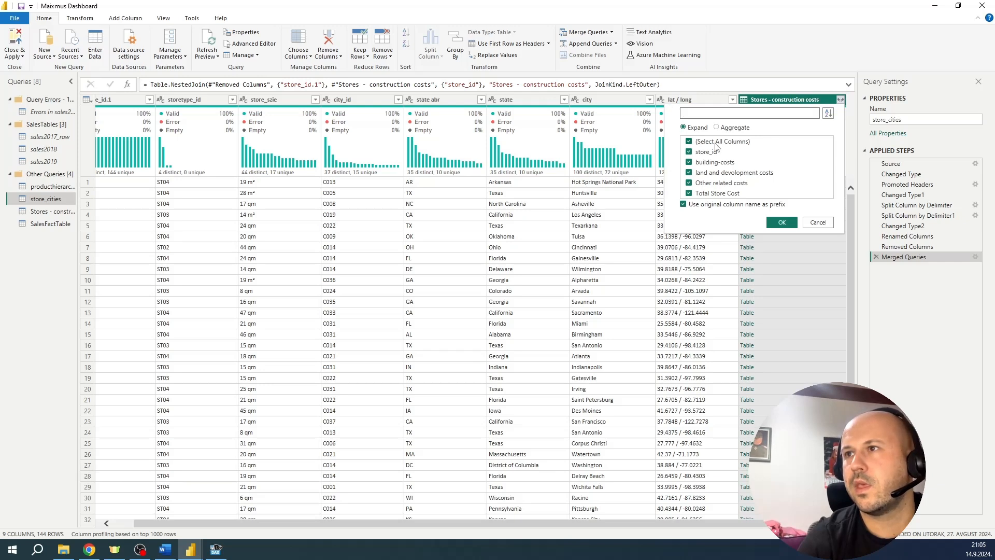
{"action": "left_click", "coordinate": [715, 142]}
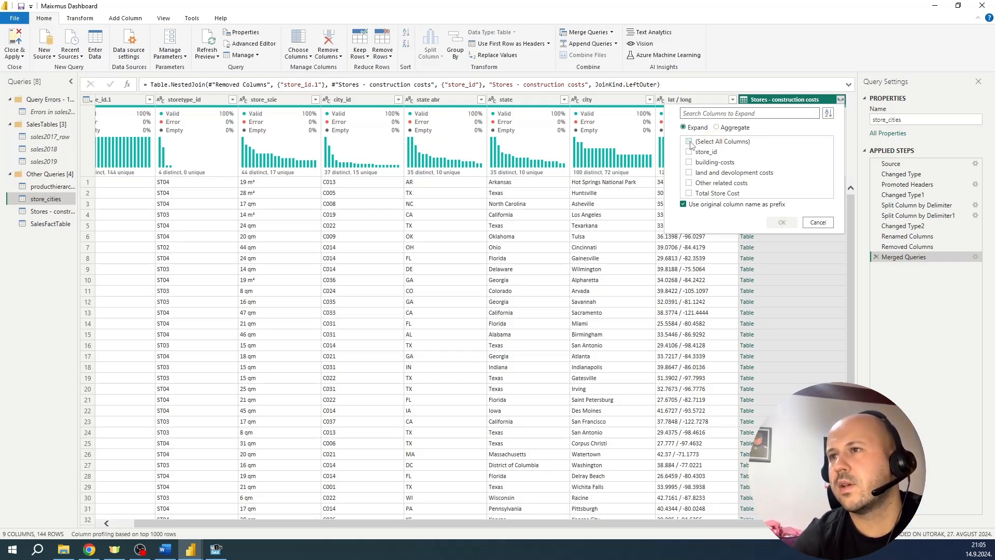
{"action": "left_click", "coordinate": [696, 194]}
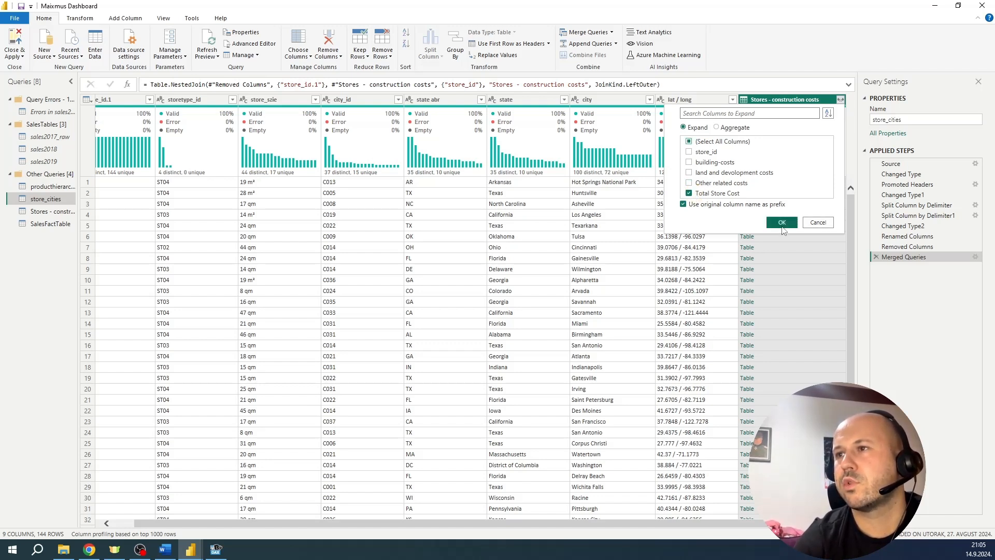
{"action": "left_click", "coordinate": [781, 226]}
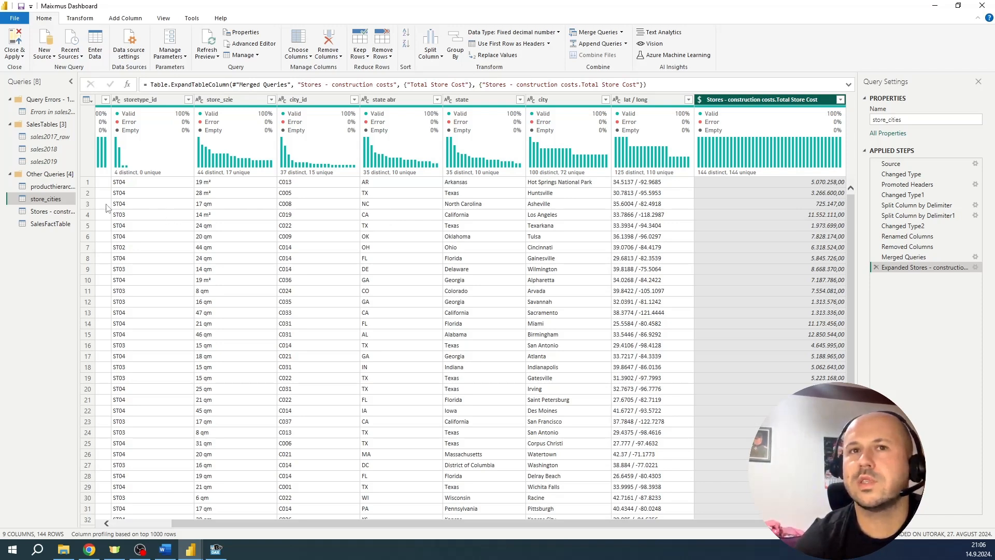
Disable loading of the Stores - construction costs query, accepting the data loss, and apply the query changes to the model
{"action": "right_click", "coordinate": [52, 211]}
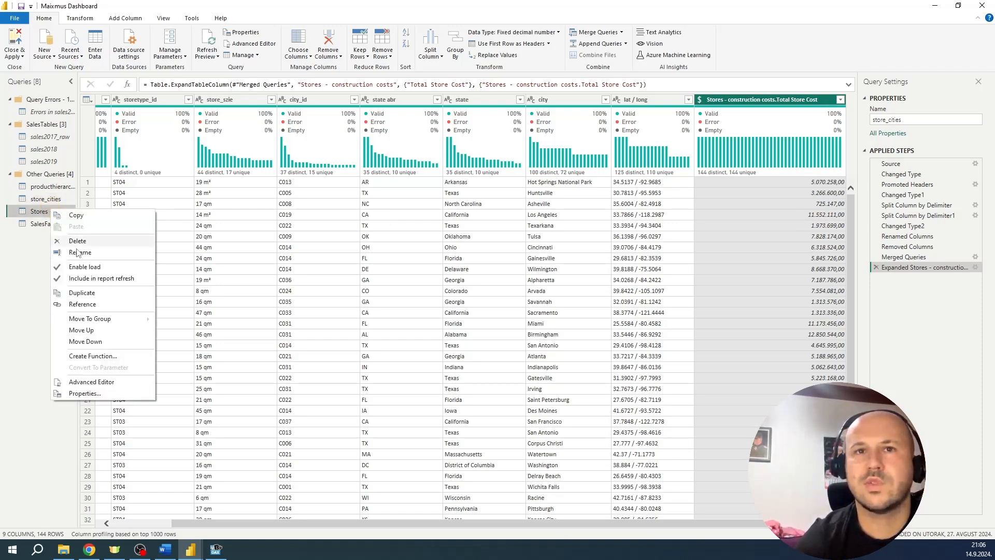
{"action": "left_click", "coordinate": [88, 267]}
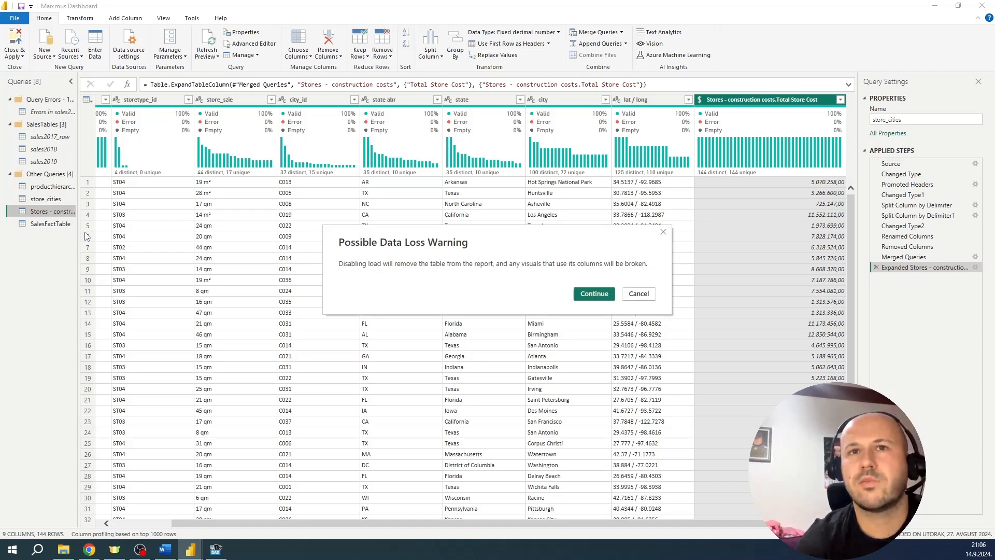
{"action": "left_click", "coordinate": [591, 296]}
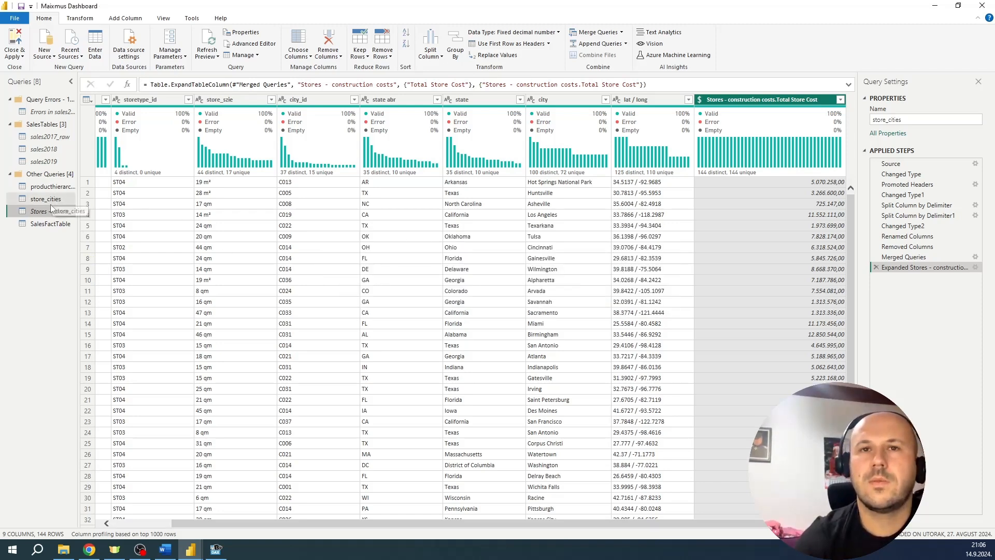
{"action": "left_click", "coordinate": [18, 38]}
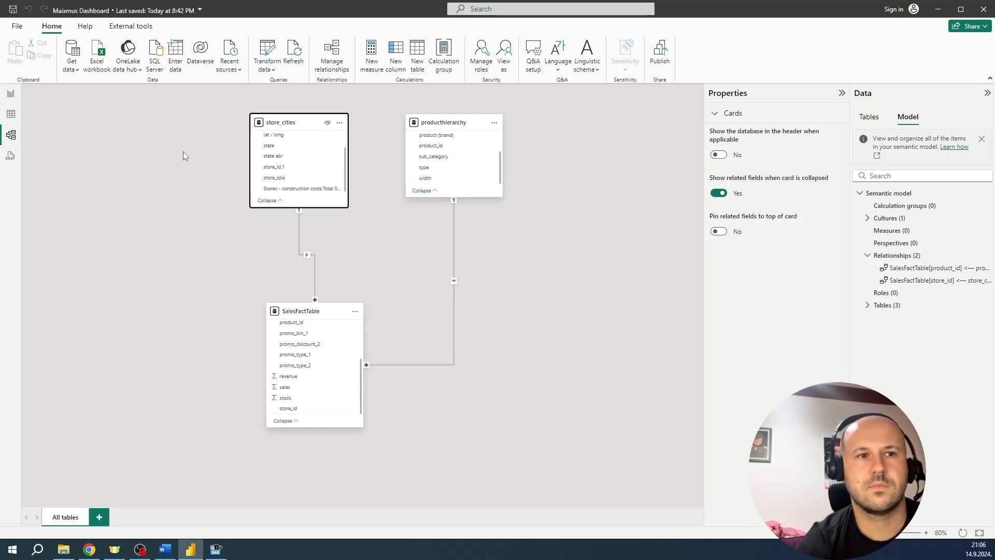
Switch to DAX Studio, refresh the VertiPaq metrics, and check the summary of the model's size in memory
{"action": "left_click", "coordinate": [219, 549]}
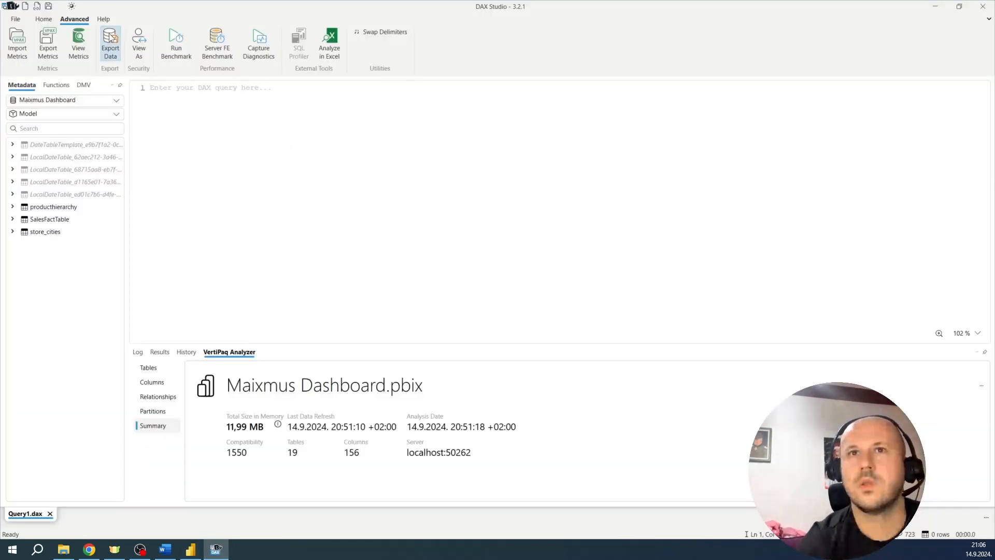
{"action": "left_click", "coordinate": [78, 44]}
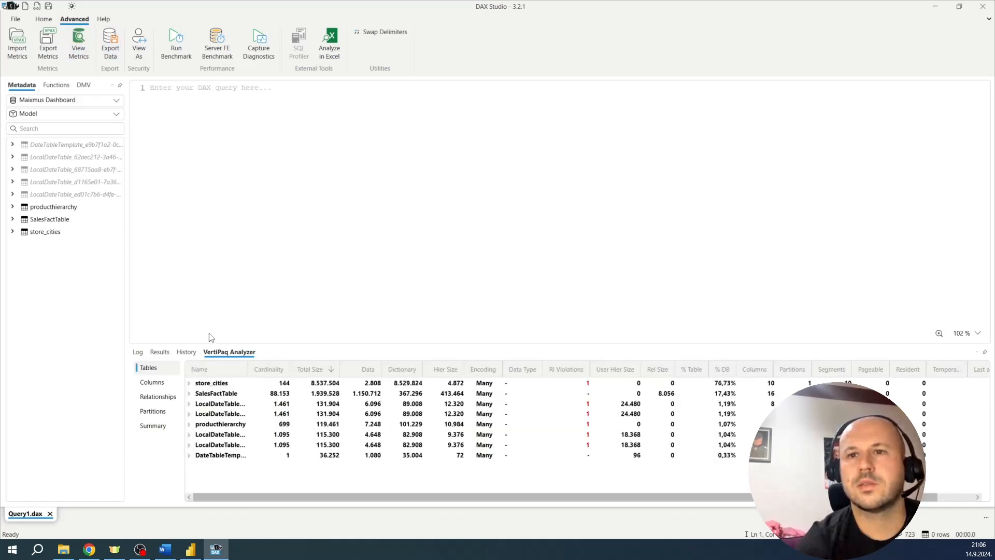
{"action": "left_click", "coordinate": [158, 429]}
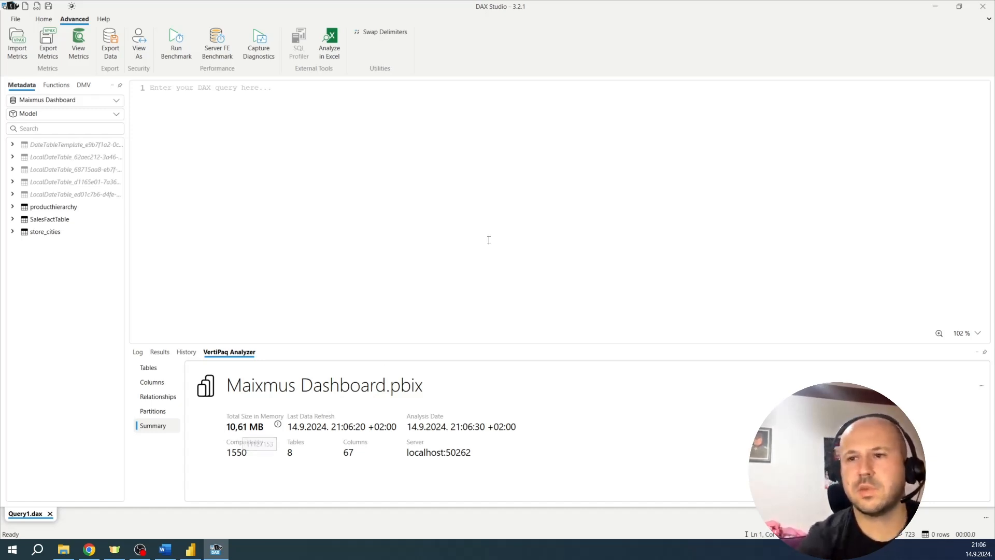
Return to Power BI, centre the SalesFactTable card below store_cities and producthierarchy in the model diagram, and save the file
{"action": "left_click", "coordinate": [190, 549]}
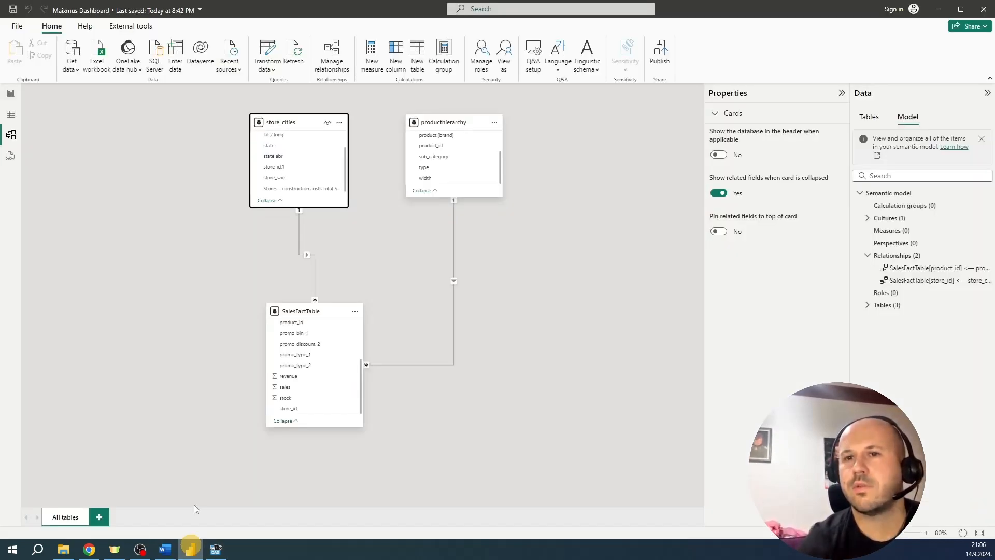
{"action": "left_click_drag", "start_coordinate": [319, 311], "coordinate": [376, 317]}
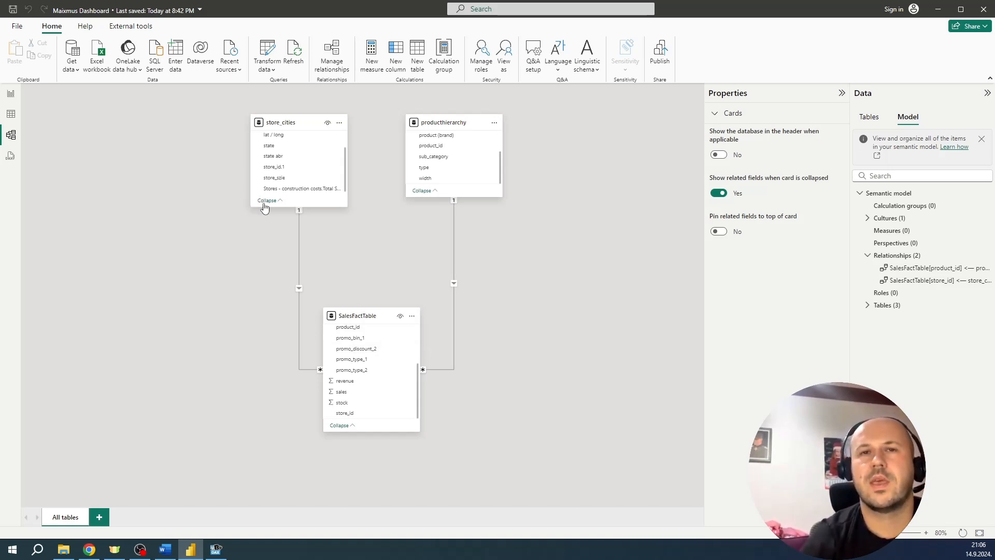
{"action": "left_click", "coordinate": [15, 10]}
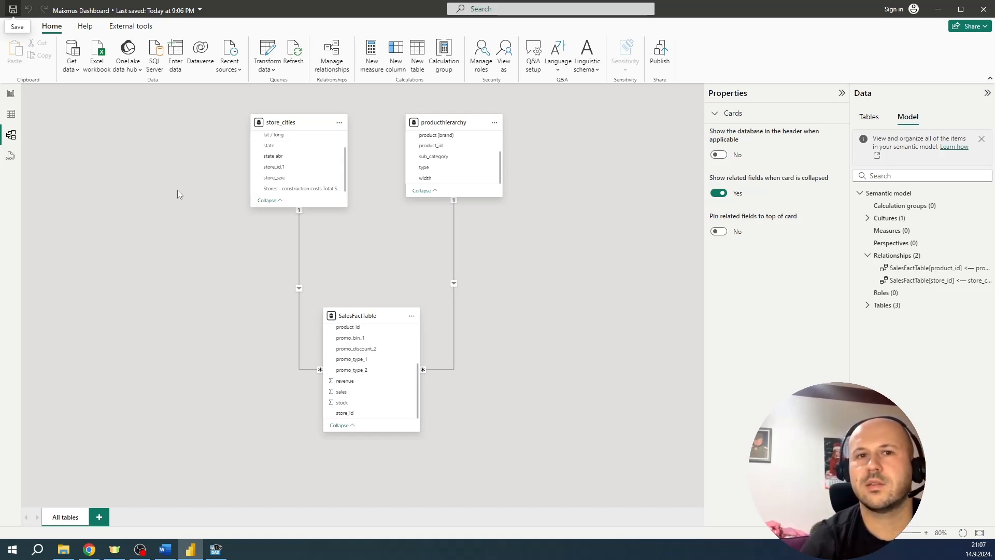
Switch from the model diagram to the empty report page
{"action": "left_click", "coordinate": [11, 94]}
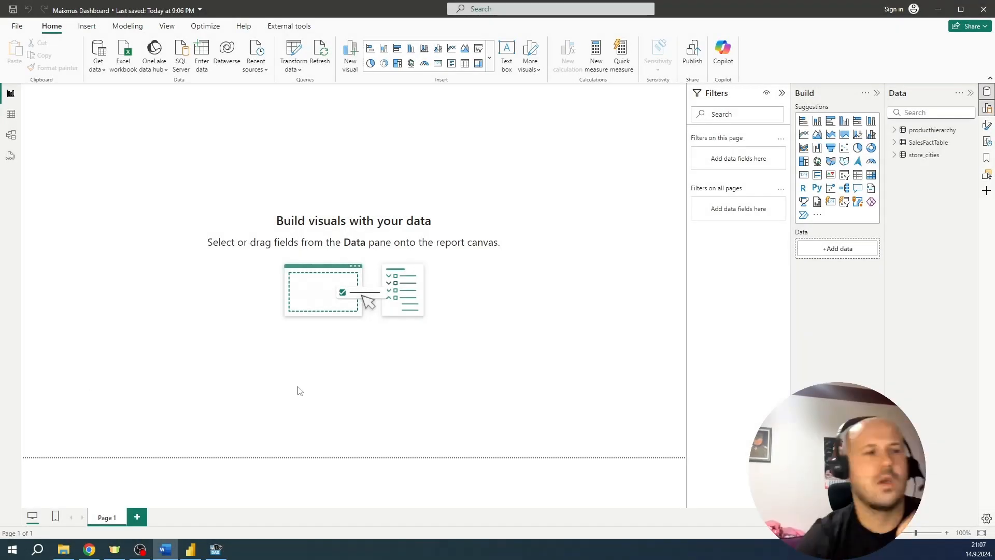
{"action": "left_click", "coordinate": [339, 335]}
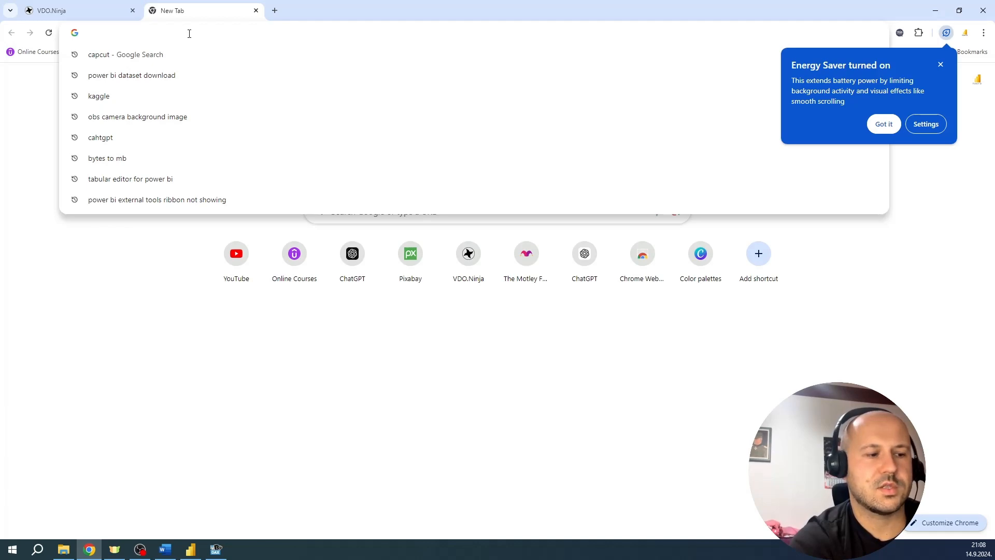
In a new Chrome tab, search Google for "colors palette"
{"action": "type", "text": "c"}
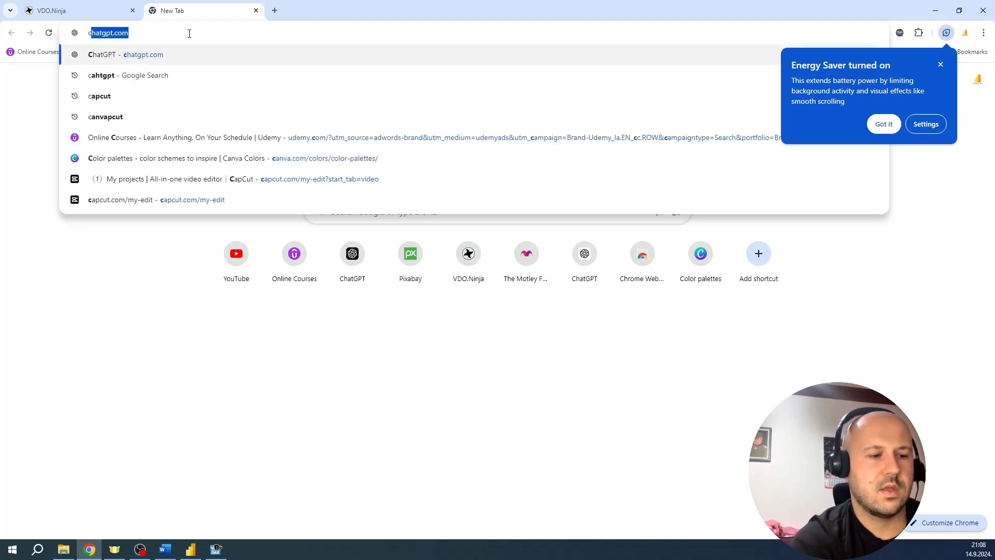
{"action": "type", "text": "olors "}
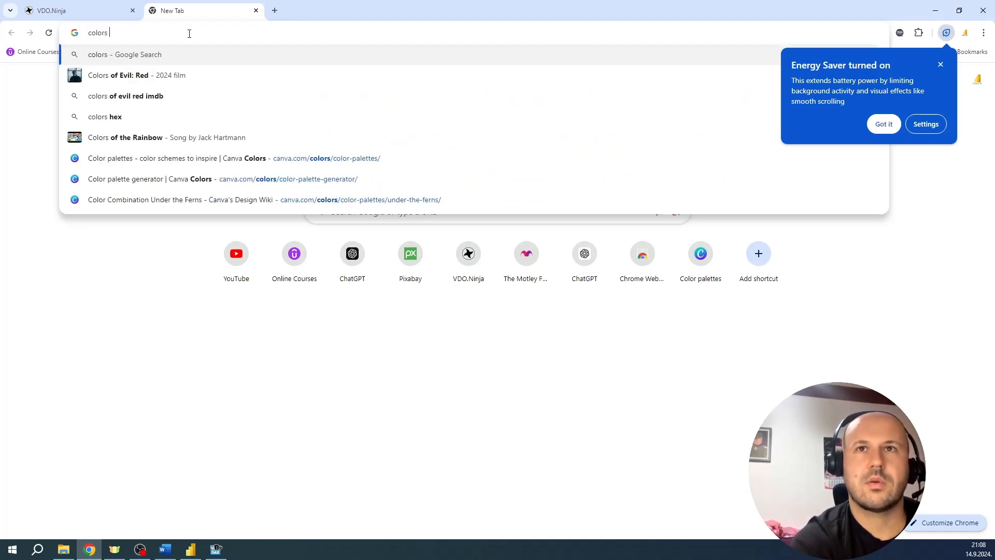
{"action": "type", "text": "palette"}
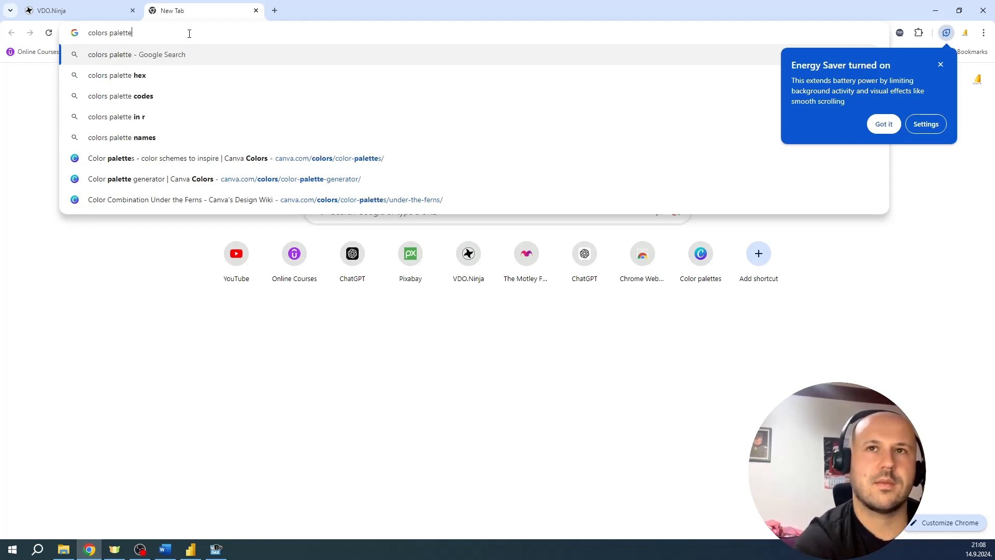
{"action": "key", "text": "Return"}
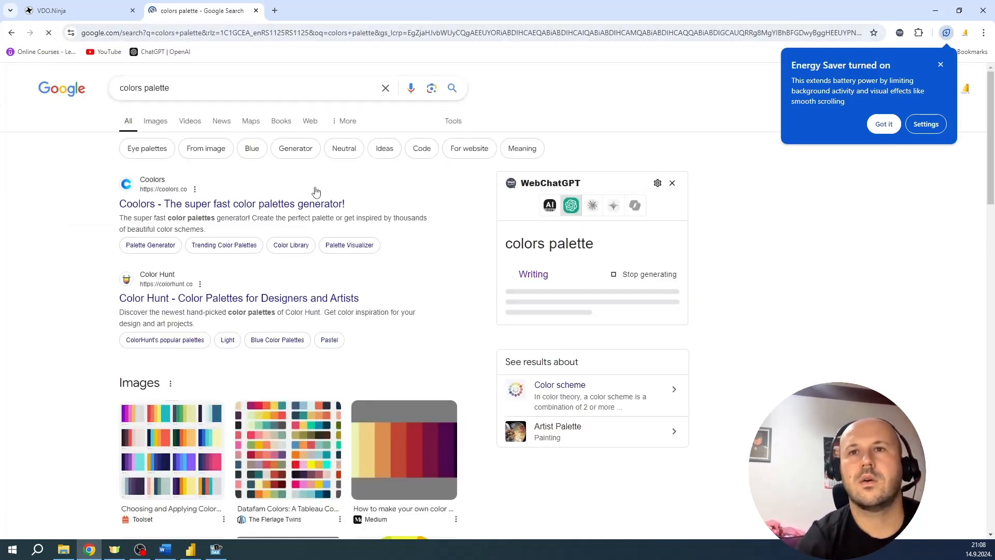
Open the Coolors website, accept its cookies, dismiss the What's new notice, and show the trending palettes
{"action": "left_click", "coordinate": [251, 204]}
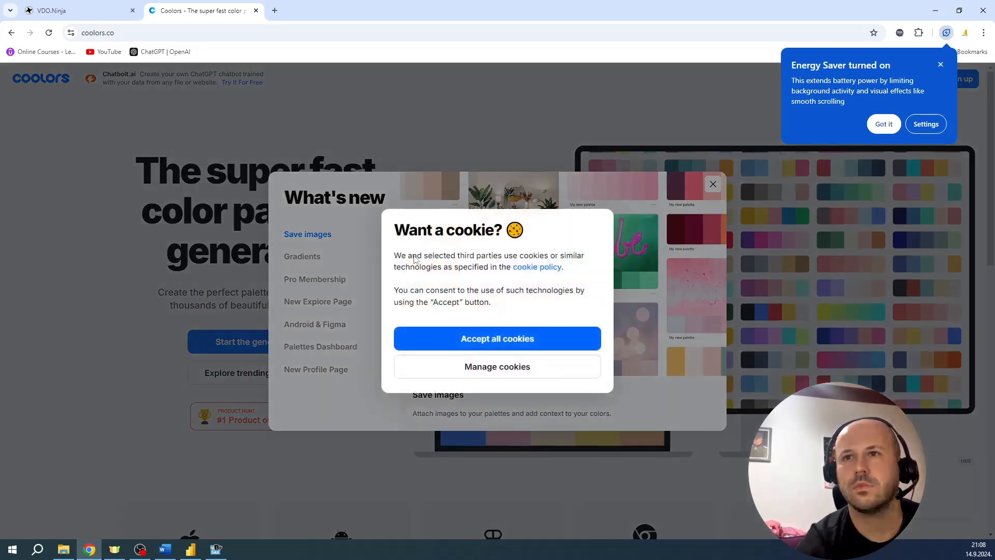
{"action": "left_click", "coordinate": [458, 344]}
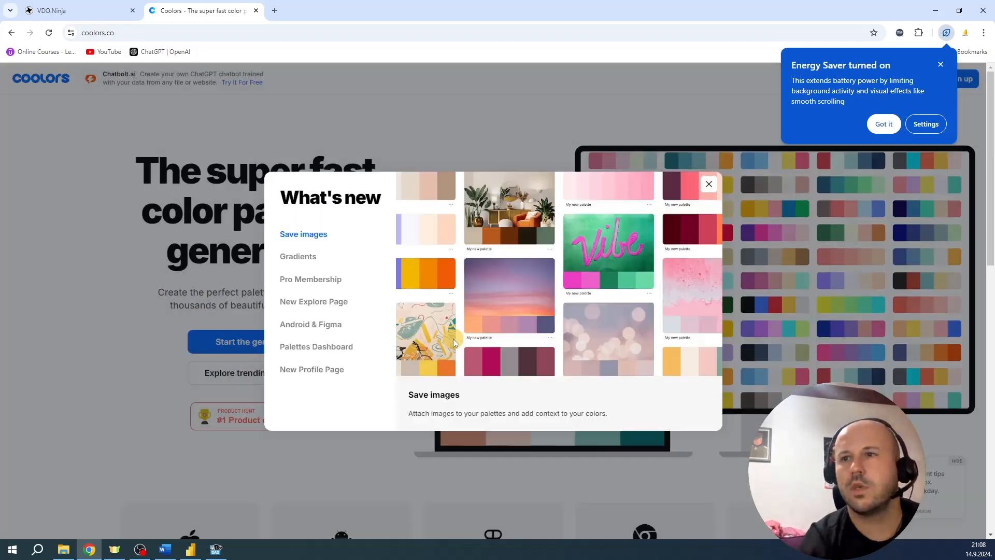
{"action": "left_click", "coordinate": [706, 187]}
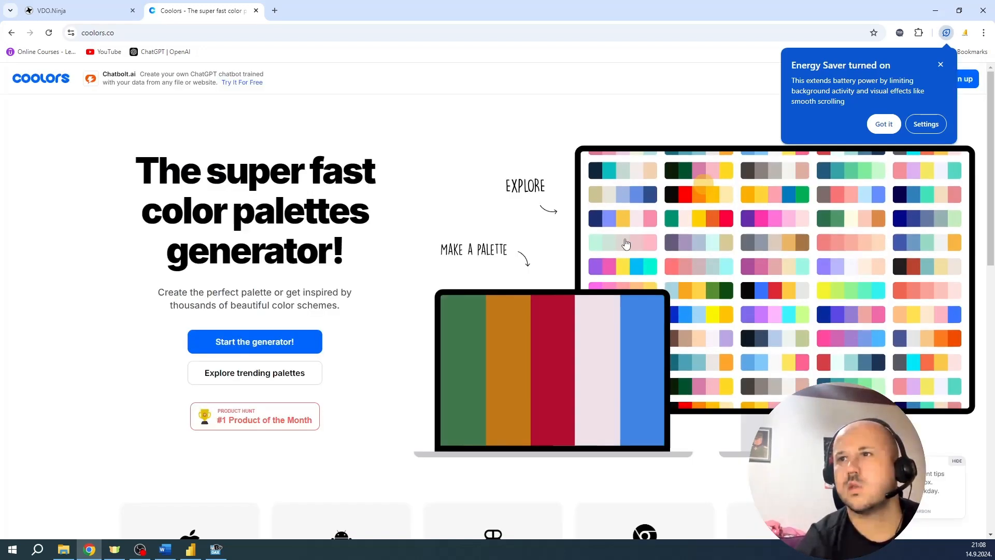
{"action": "left_click", "coordinate": [226, 374]}
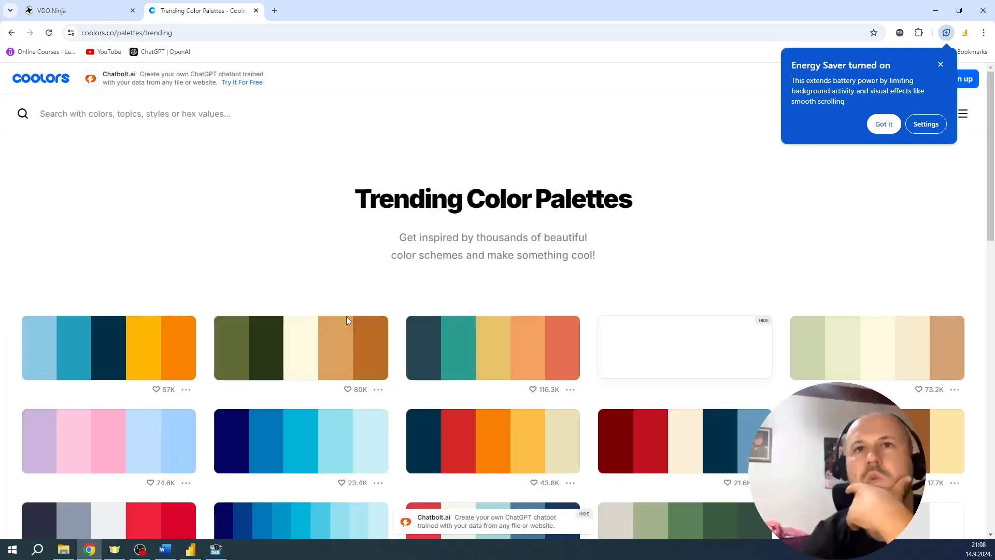
Browse the trending color palettes and copy the dark colour 272635 from the grey and light-blue palette
{"action": "scroll", "coordinate": [624, 345], "scroll_direction": "down", "scroll_amount": 5}
{"action": "scroll", "coordinate": [624, 345], "scroll_direction": "down", "scroll_amount": 2}
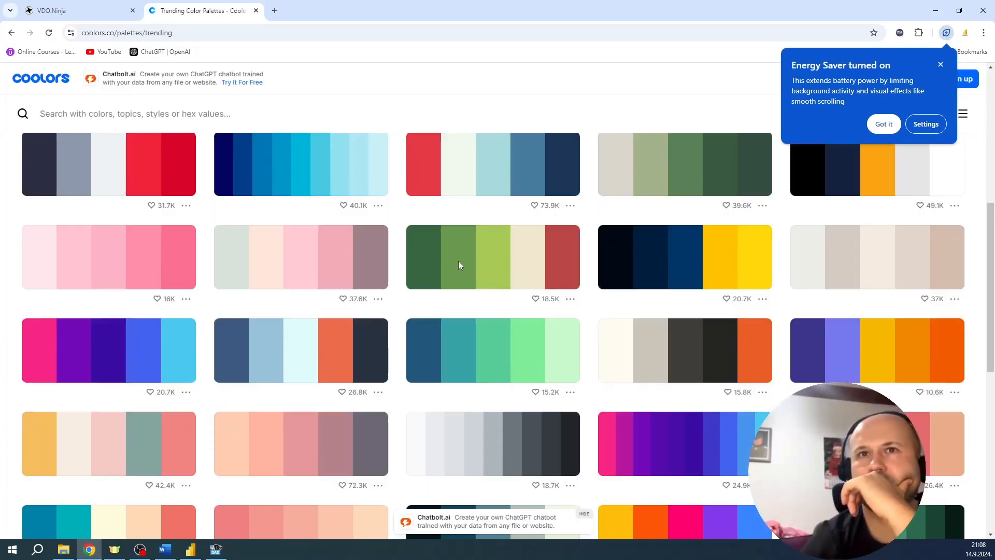
{"action": "scroll", "coordinate": [296, 196], "scroll_direction": "up", "scroll_amount": 6}
{"action": "scroll", "coordinate": [401, 316], "scroll_direction": "down", "scroll_amount": 1}
{"action": "scroll", "coordinate": [401, 316], "scroll_direction": "up", "scroll_amount": 2}
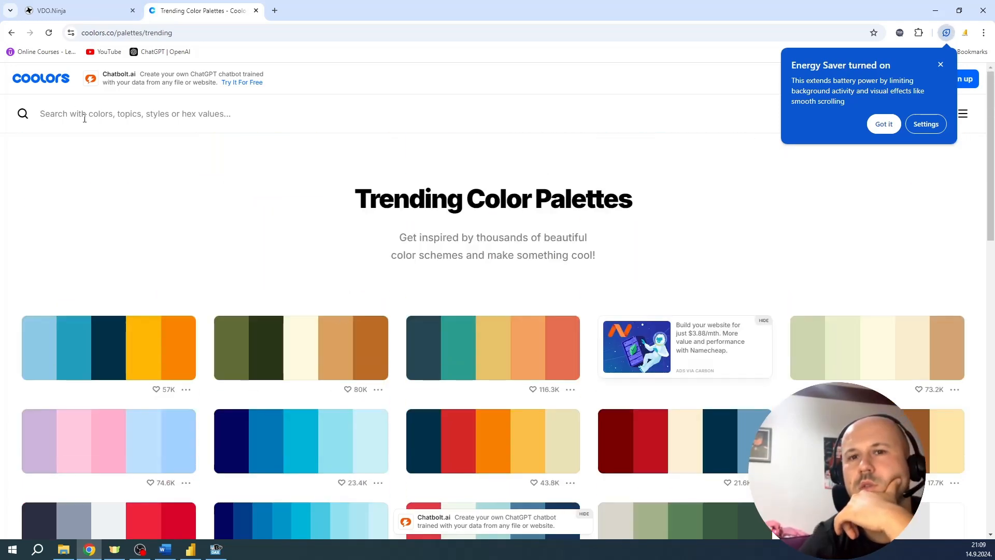
{"action": "scroll", "coordinate": [563, 387], "scroll_direction": "down", "scroll_amount": 15}
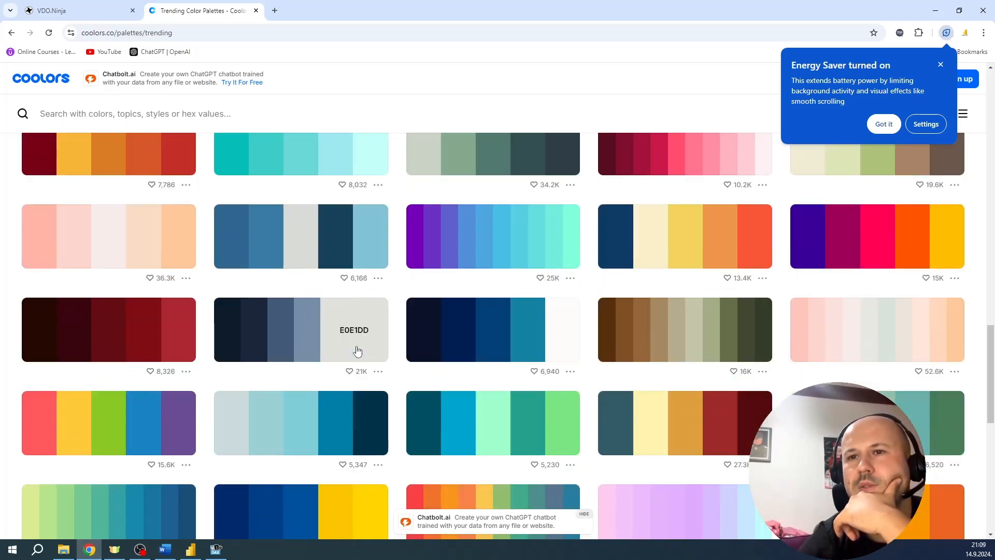
{"action": "scroll", "coordinate": [633, 391], "scroll_direction": "down", "scroll_amount": 3}
{"action": "scroll", "coordinate": [717, 356], "scroll_direction": "up", "scroll_amount": 3}
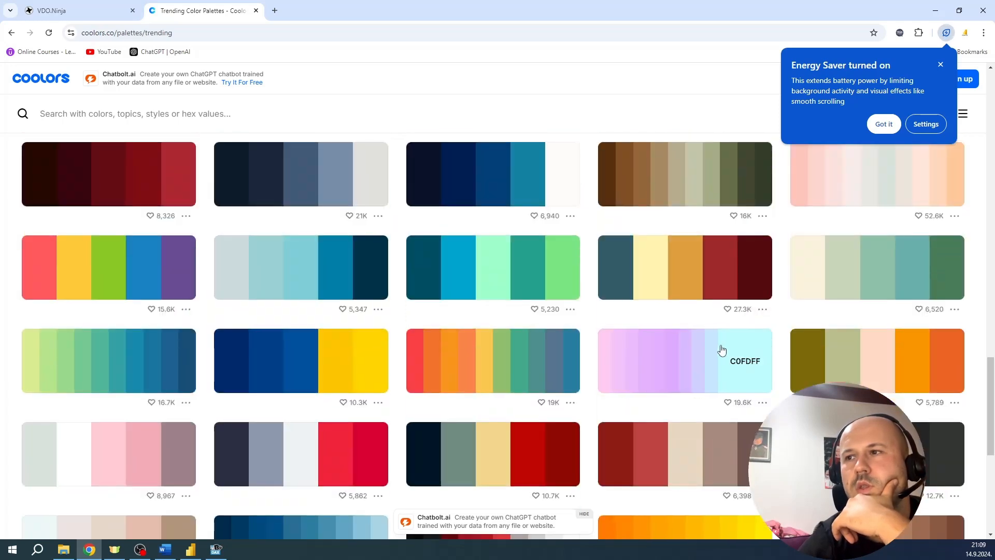
{"action": "scroll", "coordinate": [674, 358], "scroll_direction": "down", "scroll_amount": 6}
{"action": "scroll", "coordinate": [674, 359], "scroll_direction": "down", "scroll_amount": 5}
{"action": "scroll", "coordinate": [642, 300], "scroll_direction": "down", "scroll_amount": 4}
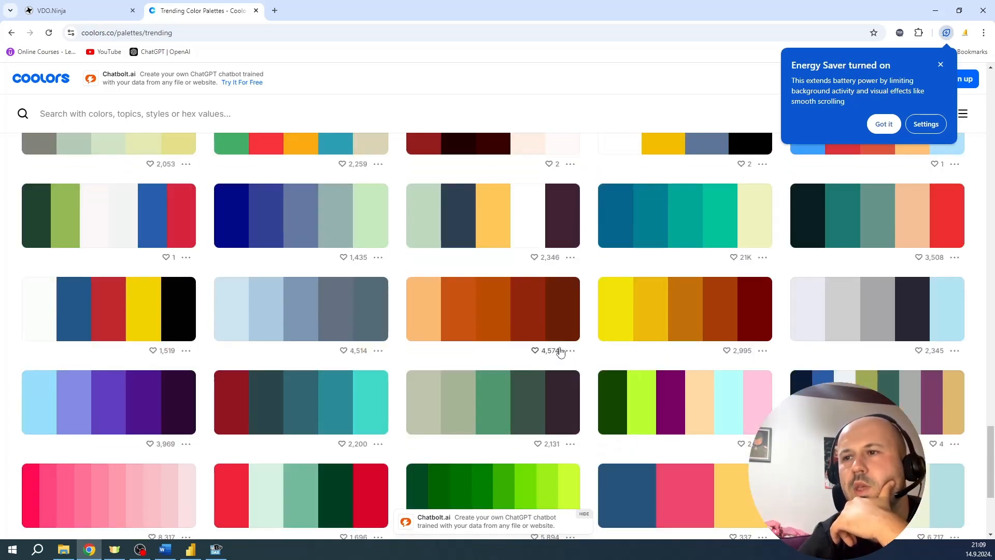
{"action": "scroll", "coordinate": [497, 336], "scroll_direction": "down", "scroll_amount": 1}
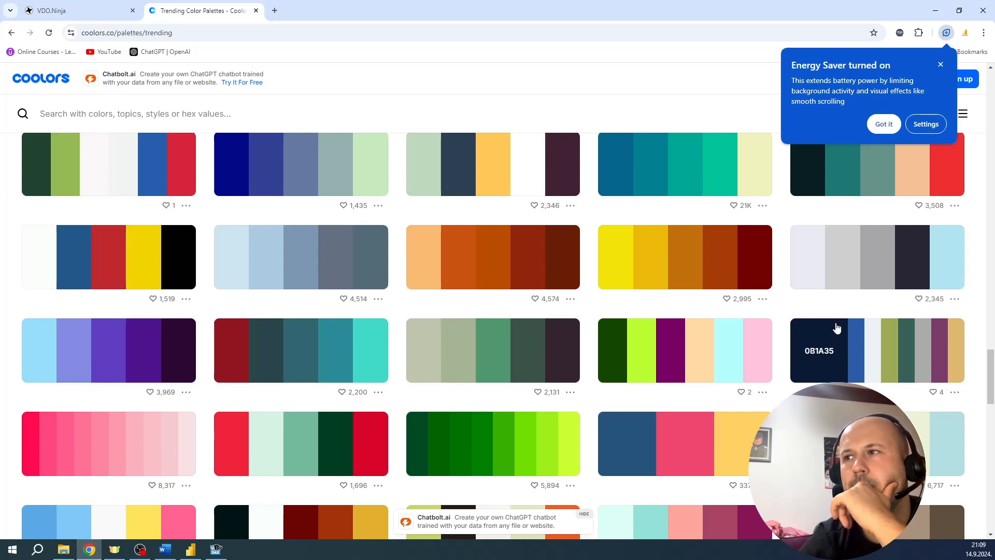
{"action": "left_click", "coordinate": [911, 257]}
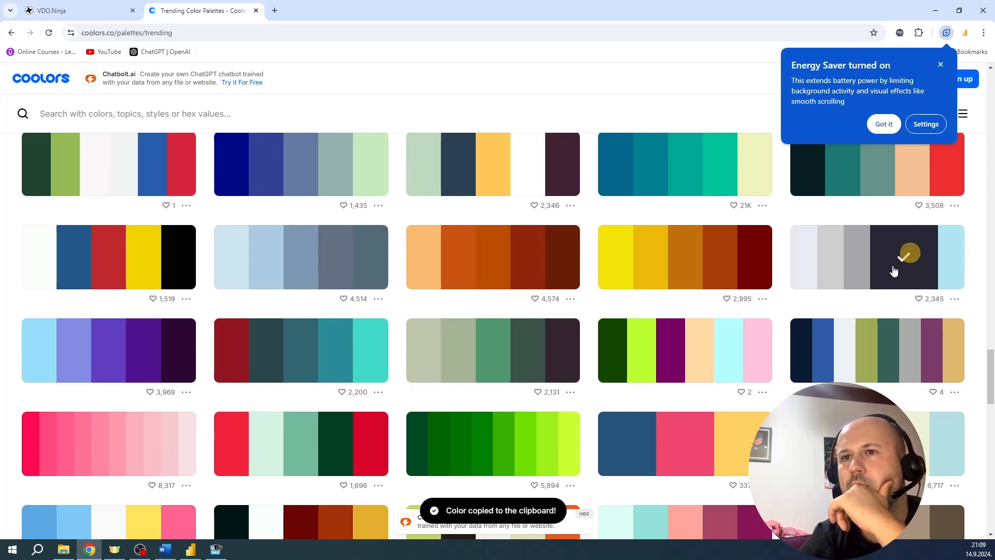
{"action": "left_click", "coordinate": [921, 255]}
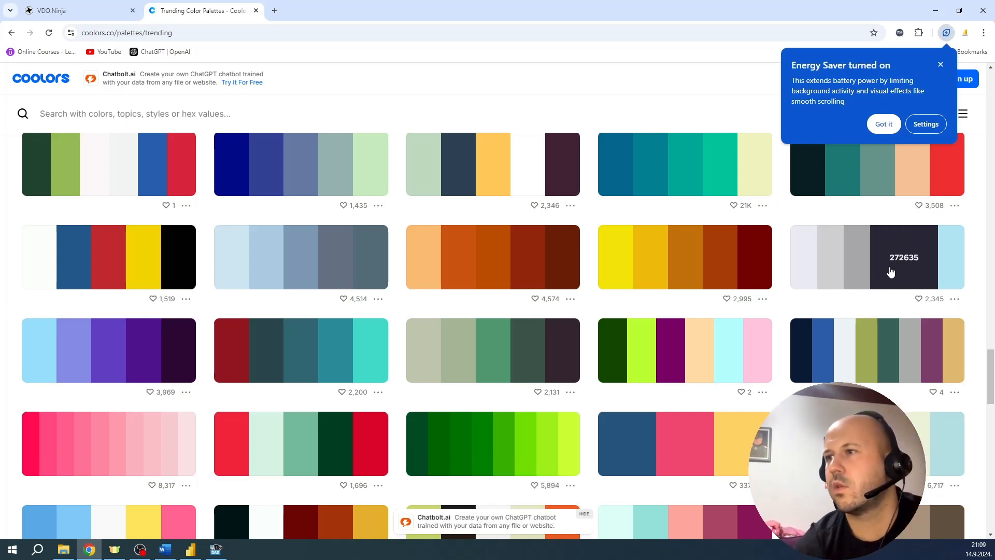
Switch to Power BI and open the customization settings for the current report theme
{"action": "left_click", "coordinate": [192, 549]}
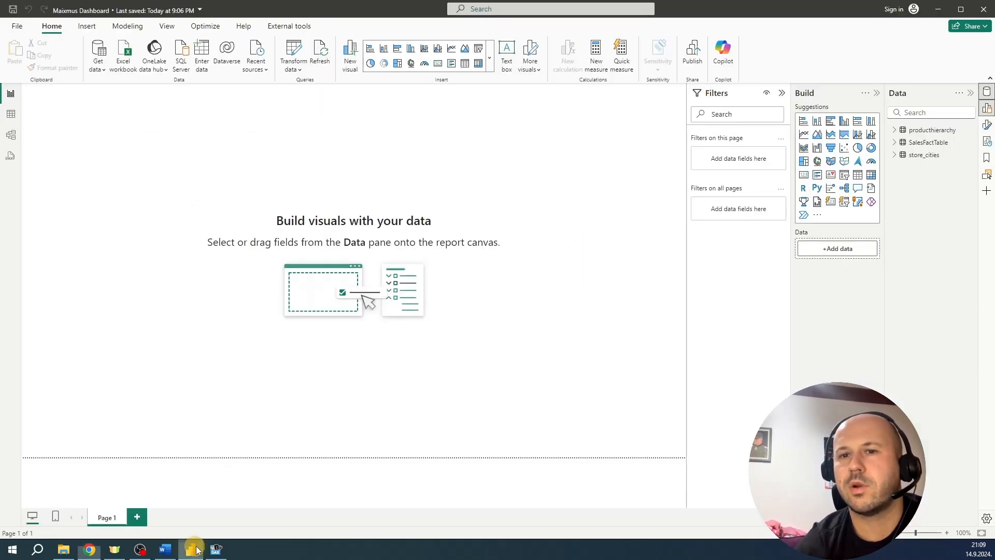
{"action": "left_click", "coordinate": [163, 29]}
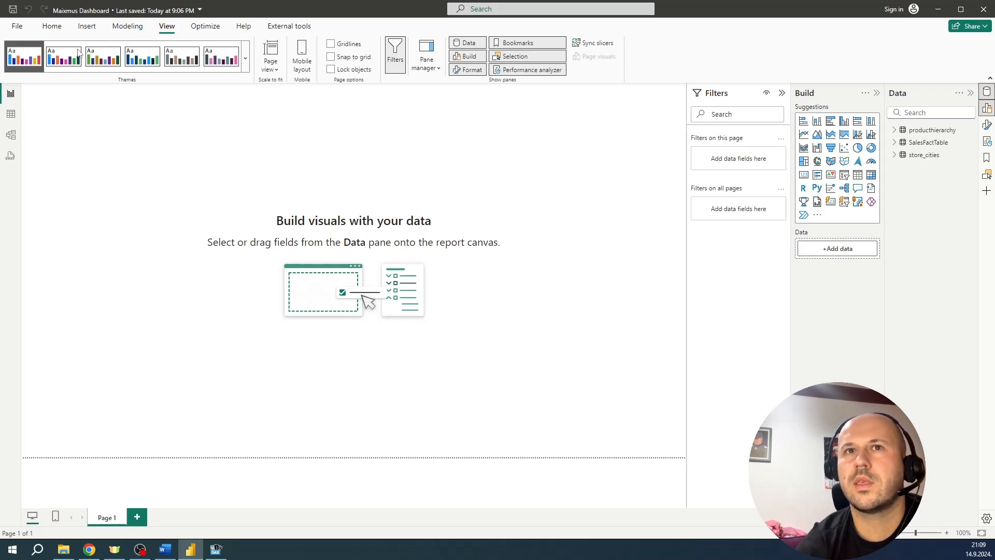
{"action": "left_click", "coordinate": [245, 58]}
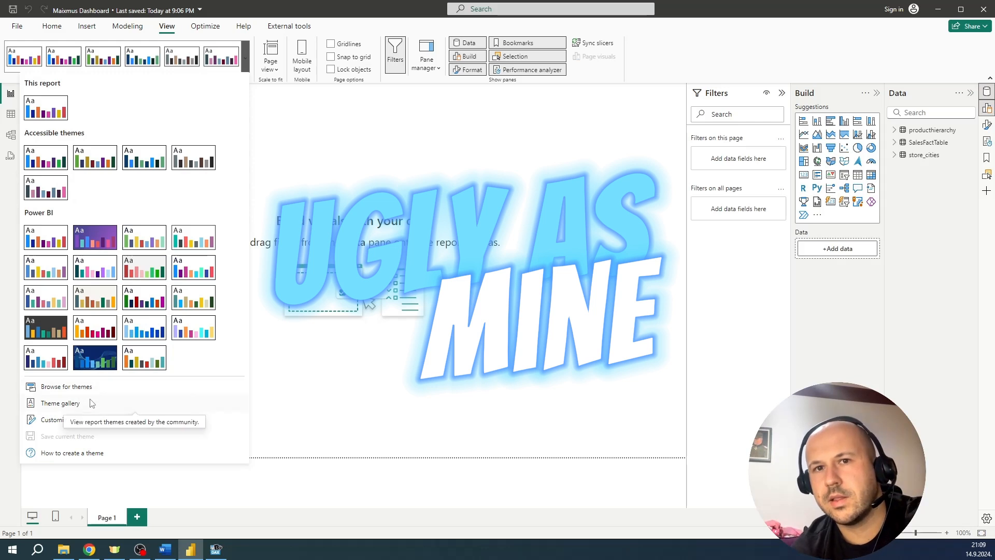
{"action": "left_click", "coordinate": [75, 420]}
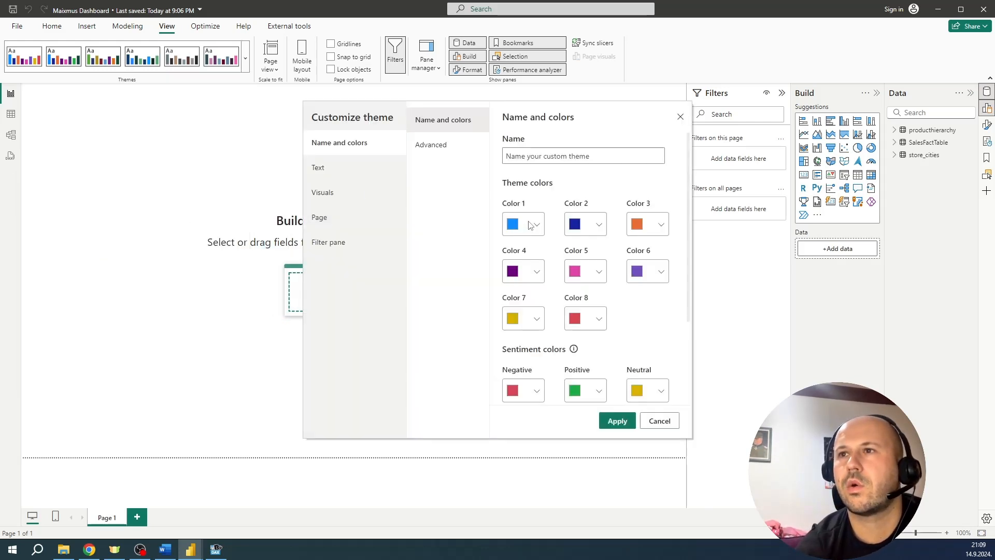
Set theme Color 1 to the light blue B1E5F2 copied from the Coolors grey and light-blue palette
{"action": "left_click", "coordinate": [529, 224]}
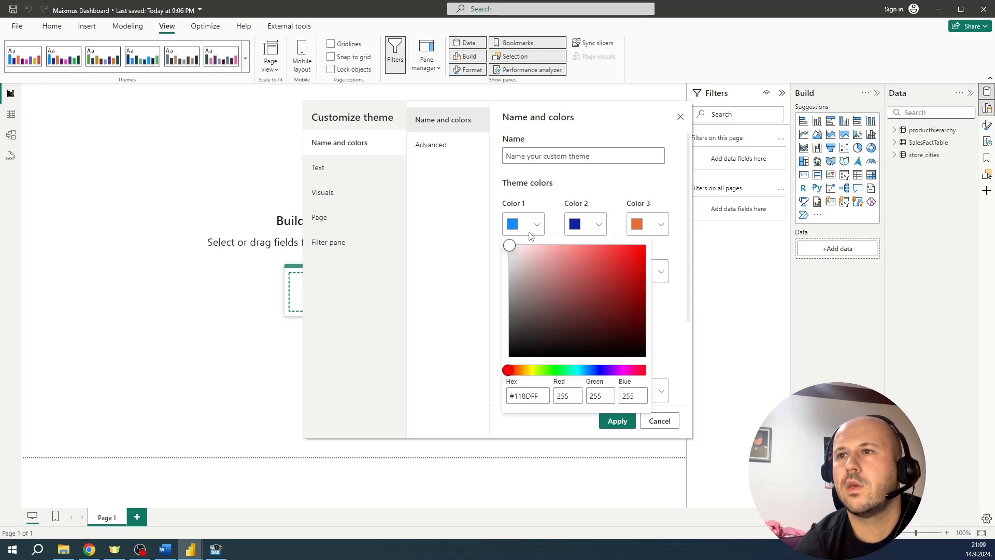
{"action": "left_click", "coordinate": [89, 549]}
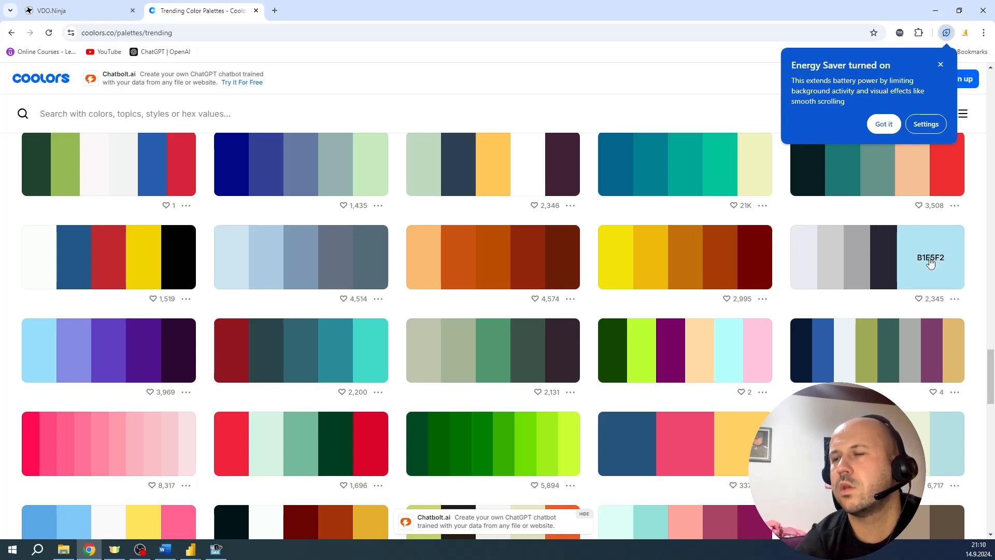
{"action": "left_click", "coordinate": [930, 263]}
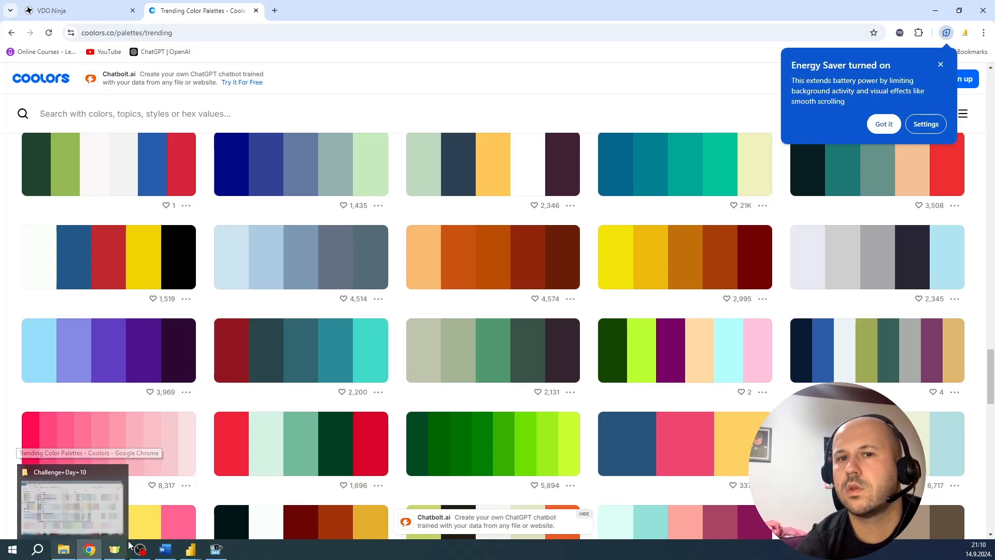
{"action": "left_click", "coordinate": [235, 514]}
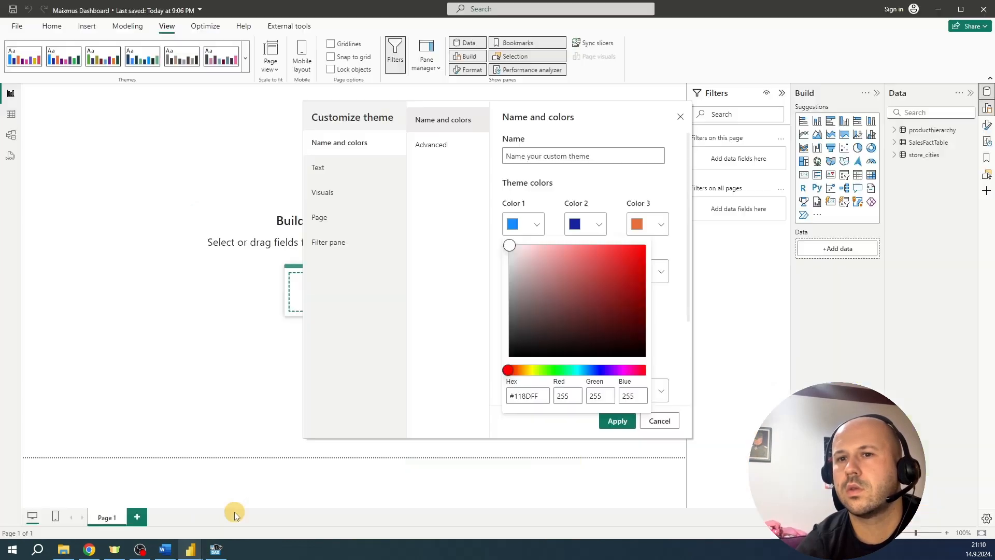
{"action": "left_click", "coordinate": [542, 395]}
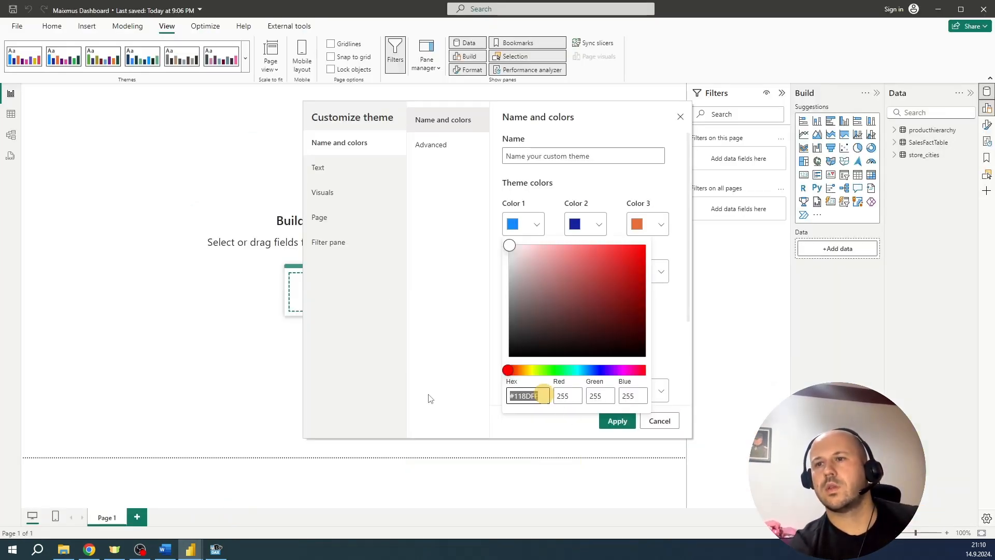
{"action": "key", "text": "ctrl+v"}
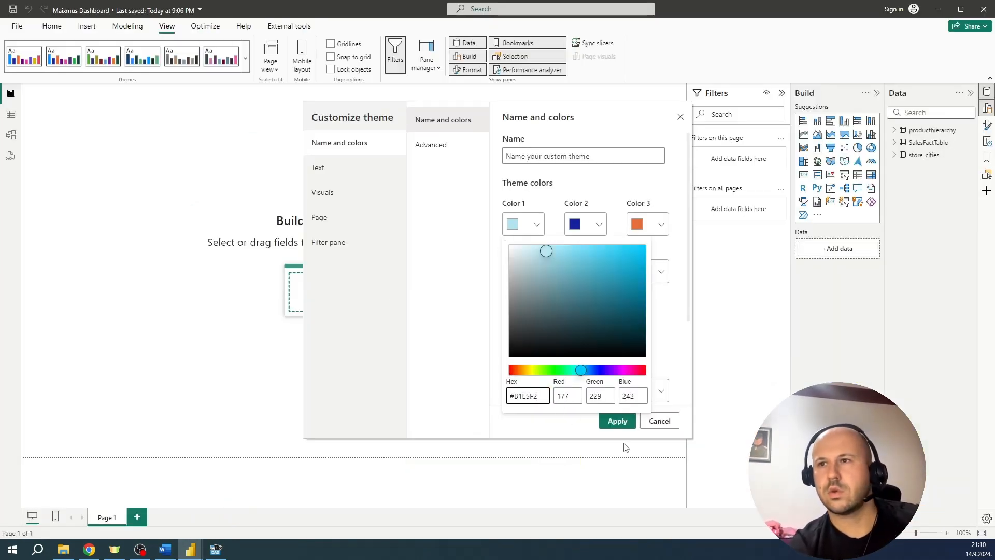
{"action": "left_click", "coordinate": [462, 298]}
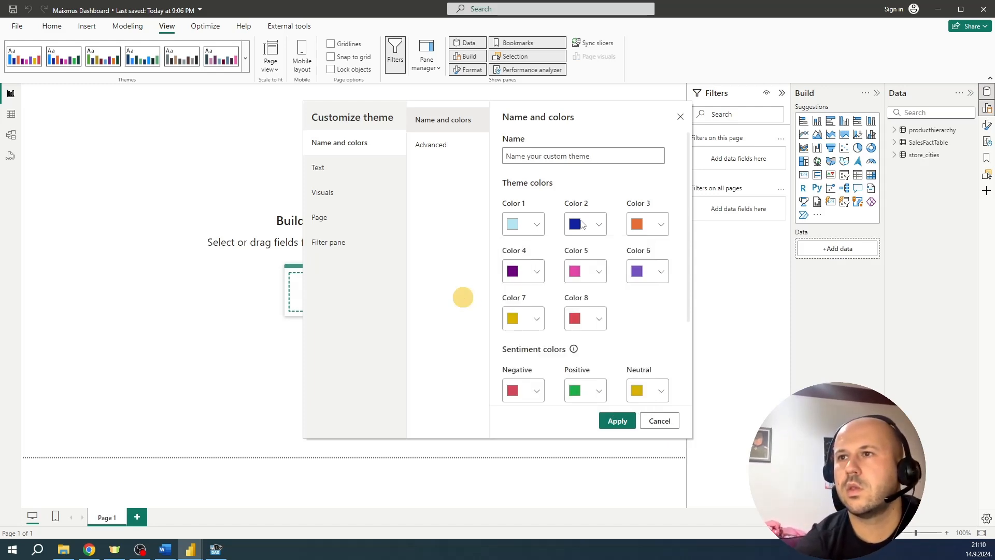
Set theme Color 2 to the dark colour 272635 copied from the same Coolors palette
{"action": "left_click", "coordinate": [598, 224]}
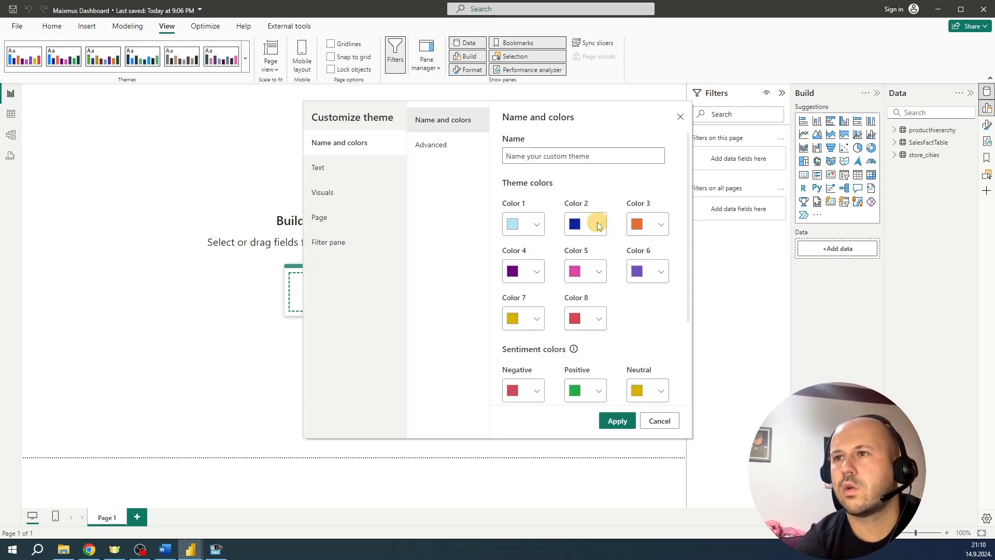
{"action": "left_click", "coordinate": [90, 550]}
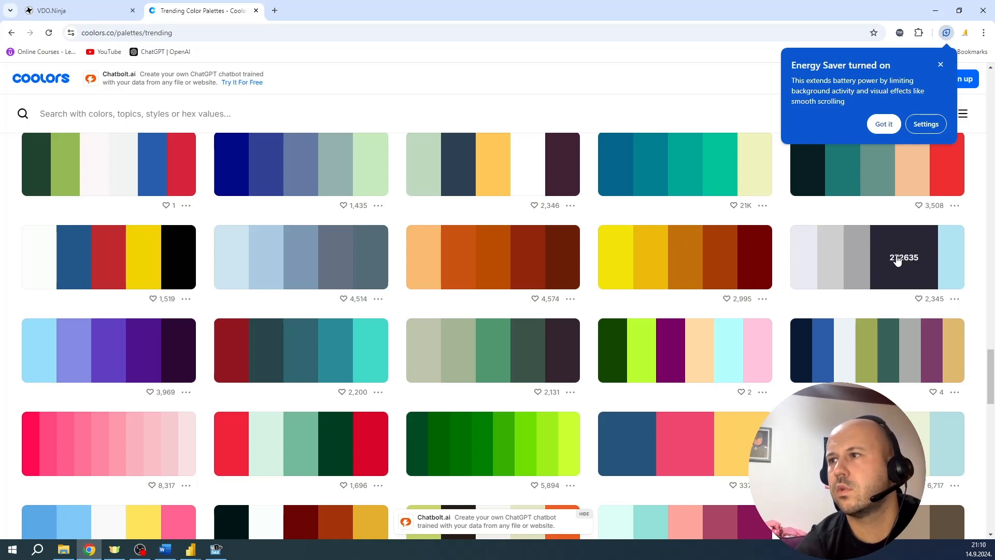
{"action": "left_click", "coordinate": [900, 257]}
{"action": "mouse_move", "coordinate": [191, 549]}
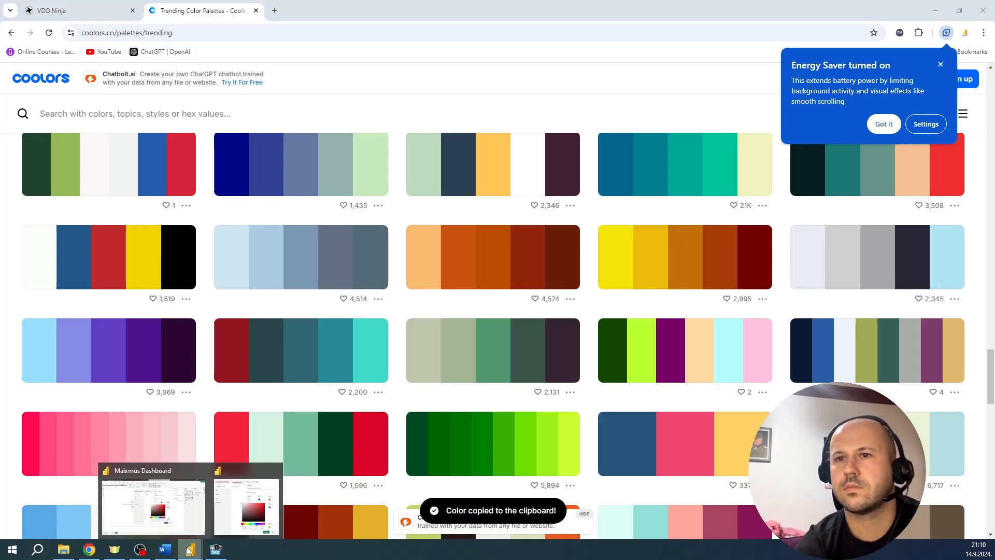
{"action": "left_click", "coordinate": [173, 497]}
{"action": "left_click", "coordinate": [489, 395]}
{"action": "key", "text": "ctrl+a"}
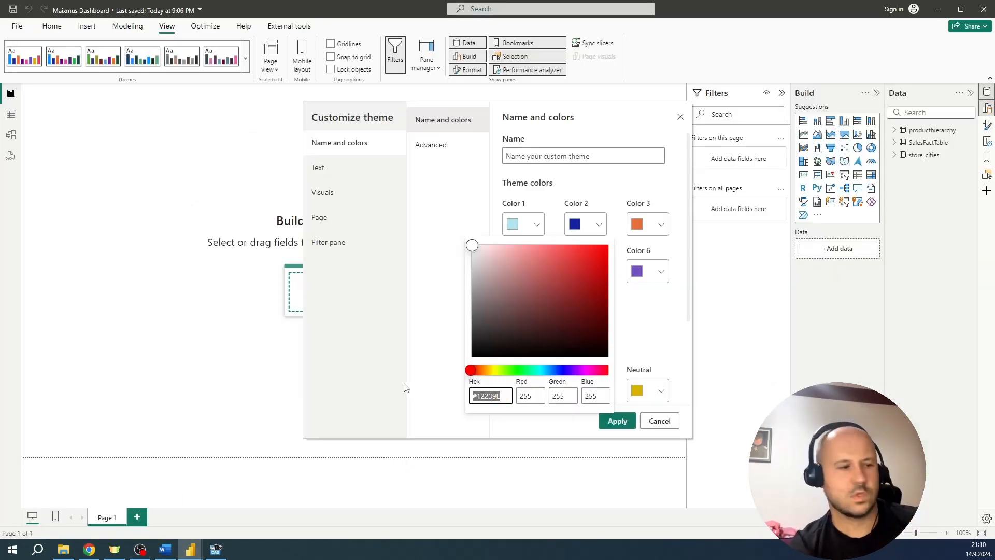
{"action": "key", "text": "ctrl+v"}
{"action": "left_click", "coordinate": [395, 320]}
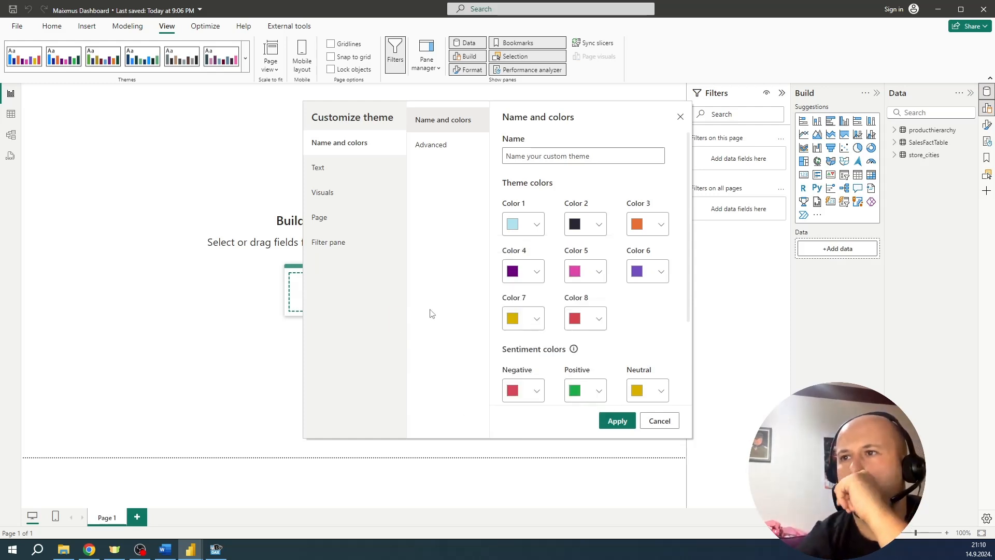
Copy the medium grey from the same Coolors palette and use it as theme Color 3
{"action": "left_click", "coordinate": [89, 550]}
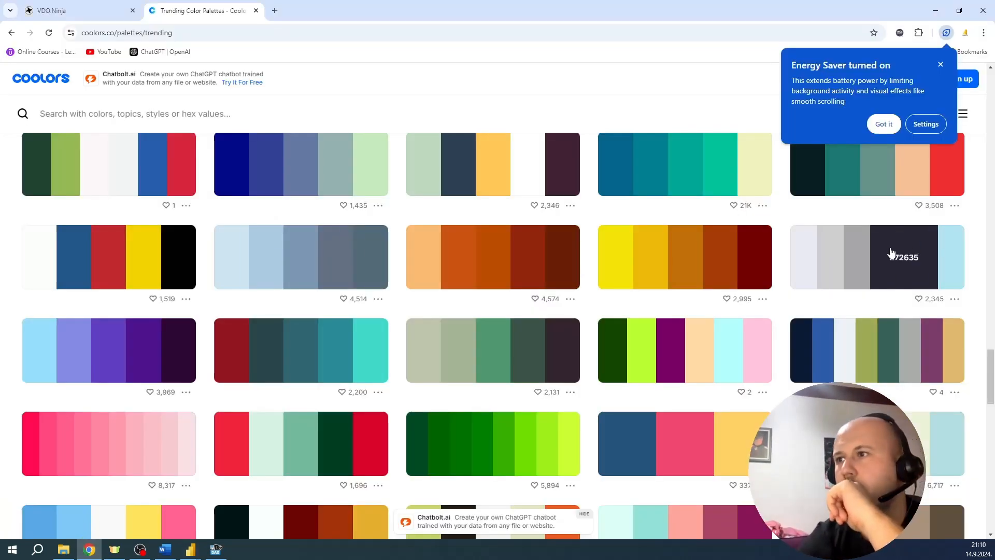
{"action": "left_click", "coordinate": [868, 258]}
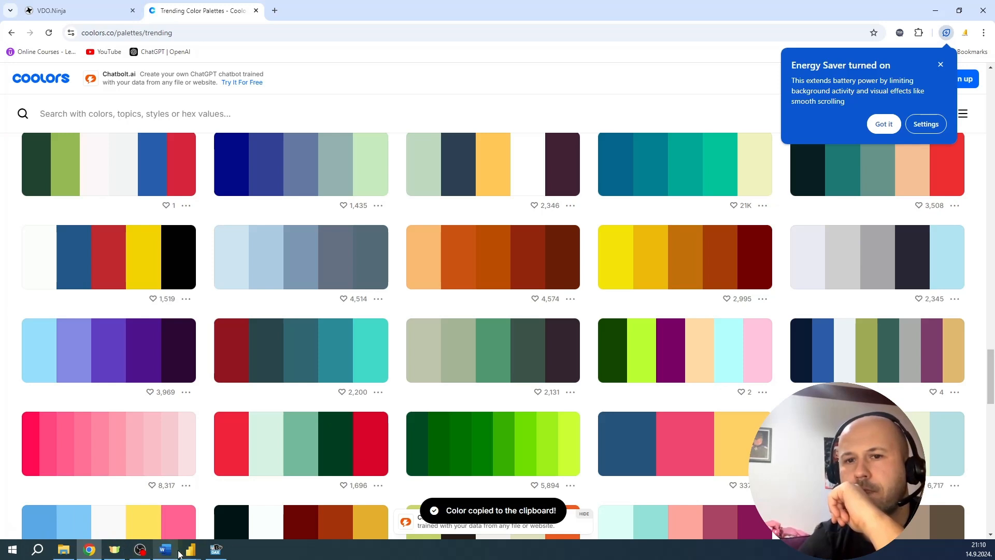
{"action": "mouse_move", "coordinate": [190, 549]}
{"action": "left_click", "coordinate": [254, 473]}
{"action": "left_click", "coordinate": [648, 224]}
{"action": "triple_click", "coordinate": [552, 395]}
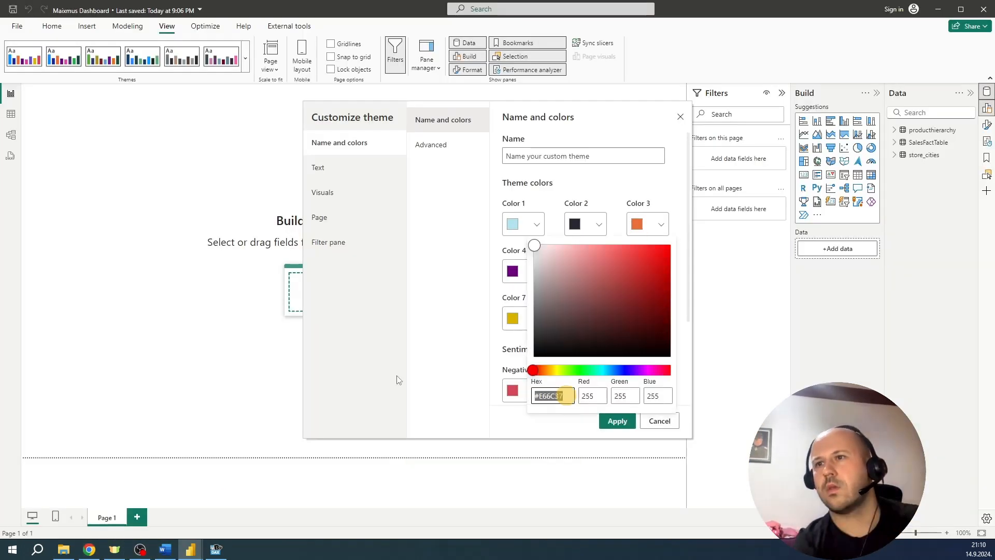
{"action": "key", "text": "ctrl+v"}
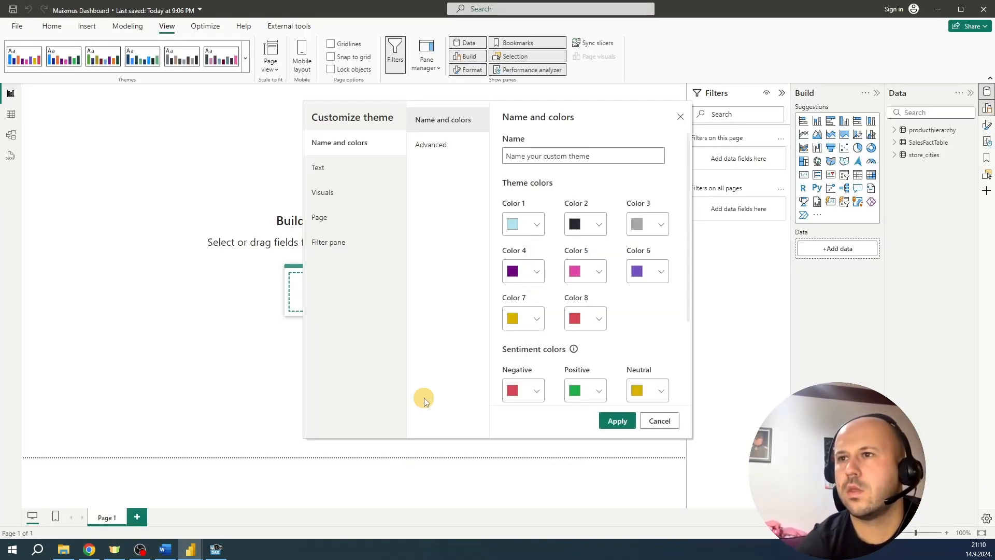
{"action": "left_click", "coordinate": [421, 397]}
Copy the light grey CECECE from the Coolors palette and set it as theme Color 4
{"action": "left_click", "coordinate": [89, 549]}
{"action": "left_click", "coordinate": [845, 257]}
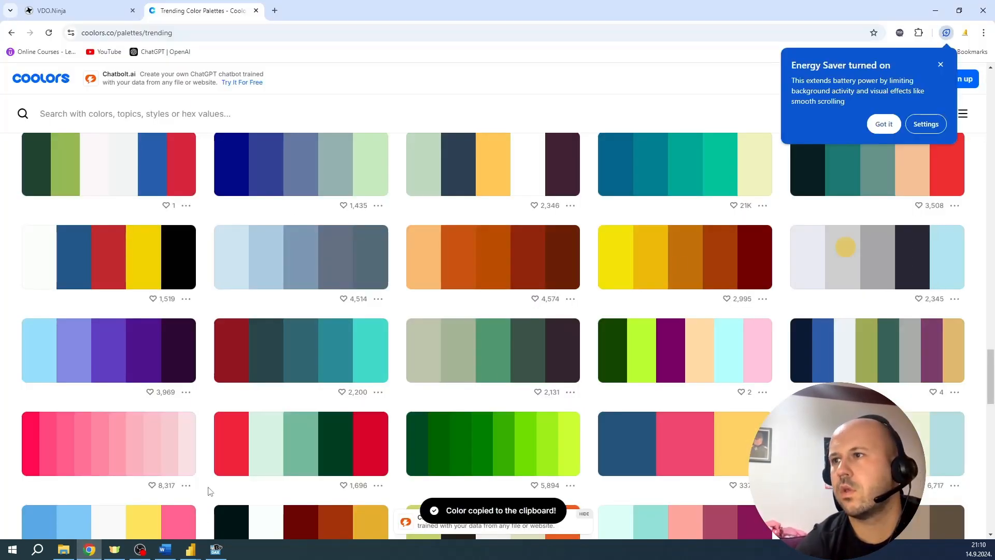
{"action": "mouse_move", "coordinate": [190, 550]}
{"action": "left_click", "coordinate": [258, 489]}
{"action": "left_click", "coordinate": [537, 271]}
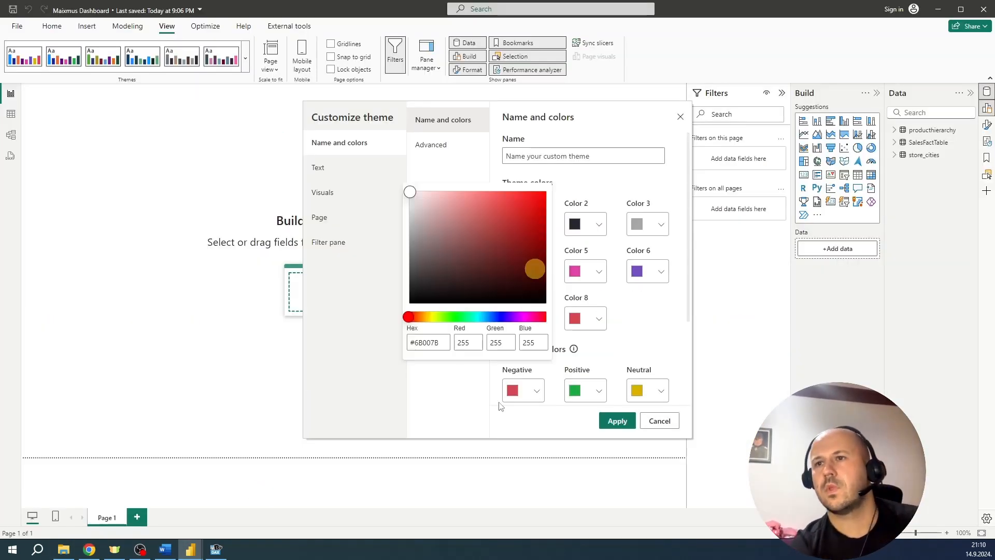
{"action": "triple_click", "coordinate": [443, 342]}
{"action": "key", "text": "ctrl+v"}
{"action": "left_click", "coordinate": [185, 337]}
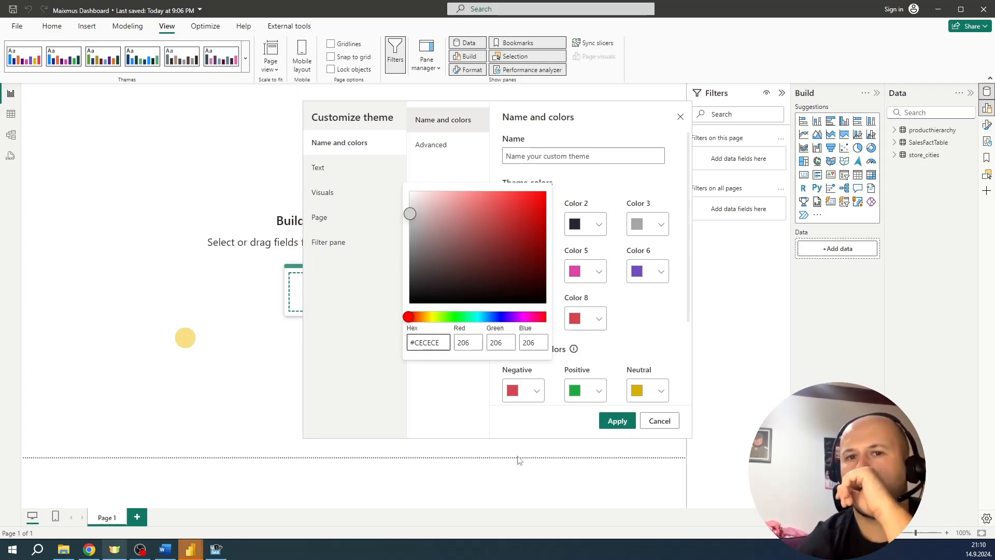
{"action": "left_click", "coordinate": [438, 407]}
Copy the palest colour E8E9F3 from the Coolors palette and set it as theme Color 5
{"action": "left_click", "coordinate": [89, 549]}
{"action": "left_click", "coordinate": [802, 256]}
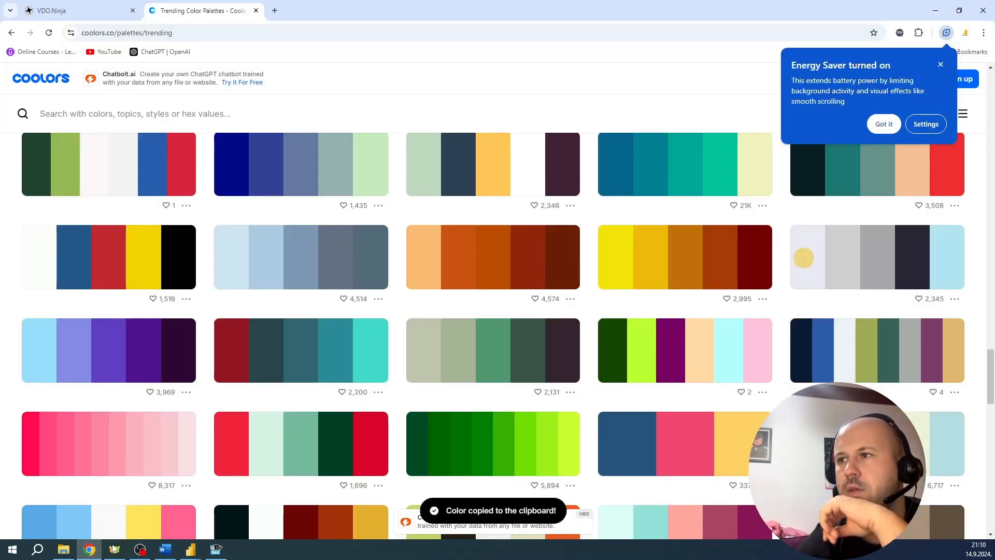
{"action": "mouse_move", "coordinate": [191, 549]}
{"action": "left_click", "coordinate": [240, 498]}
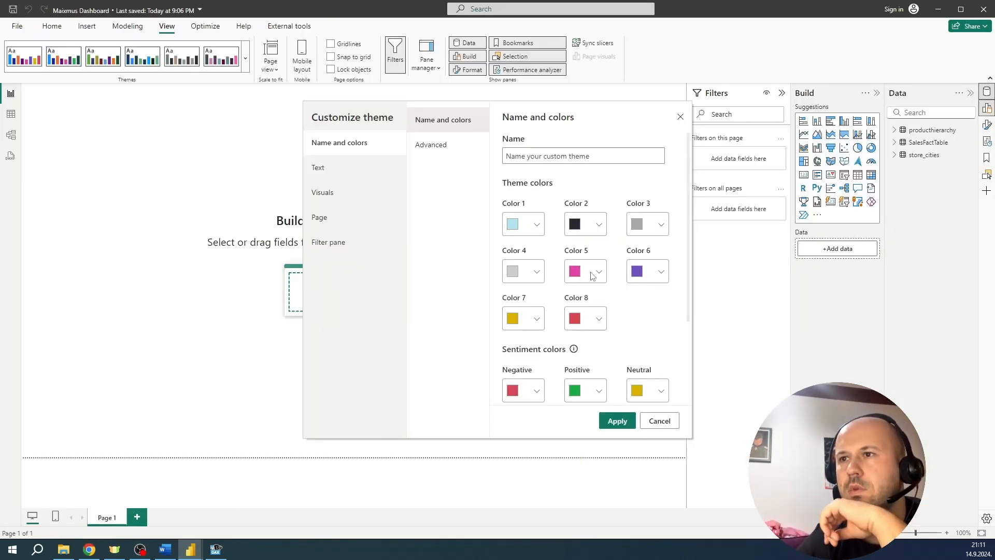
{"action": "left_click", "coordinate": [510, 318]}
{"action": "left_click_drag", "start_coordinate": [502, 342], "coordinate": [447, 332]}
{"action": "key", "text": "ctrl+v"}
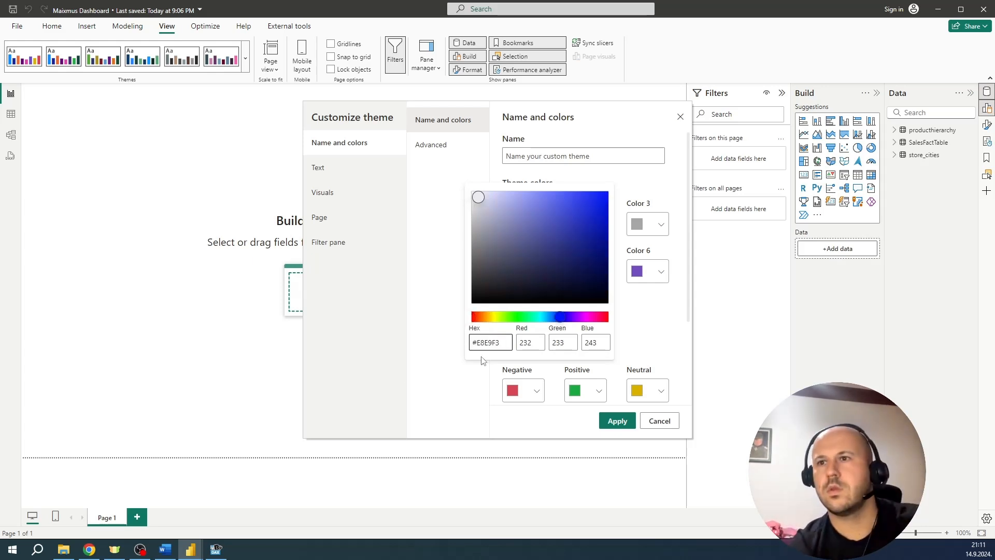
{"action": "left_click", "coordinate": [385, 358]}
Pick a bright blue, #2E50FF, for theme Color 6 and apply the customized theme to the report
{"action": "left_click", "coordinate": [658, 271]}
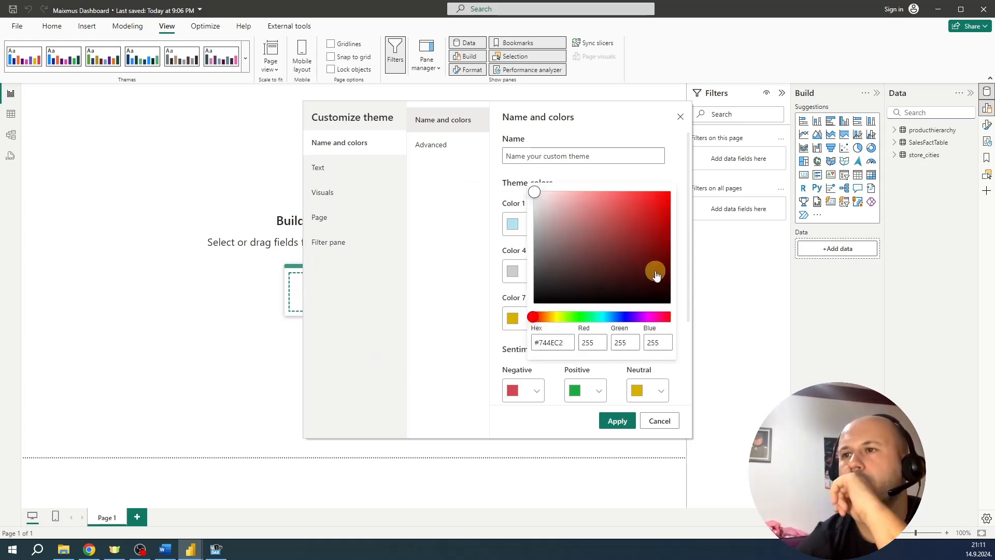
{"action": "left_click", "coordinate": [620, 316]}
{"action": "left_click", "coordinate": [632, 195]}
{"action": "left_click", "coordinate": [647, 192]}
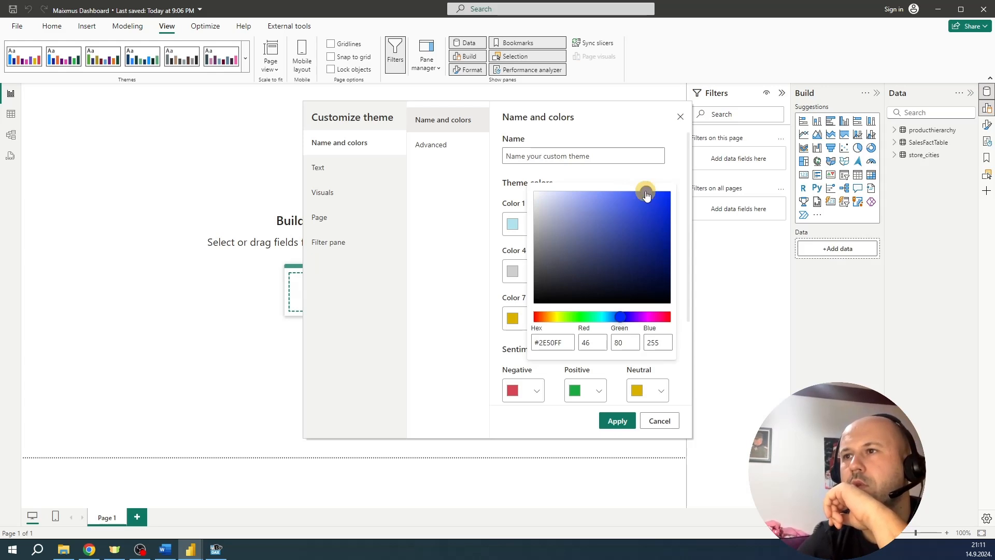
{"action": "left_click", "coordinate": [413, 298]}
{"action": "left_click", "coordinate": [616, 424]}
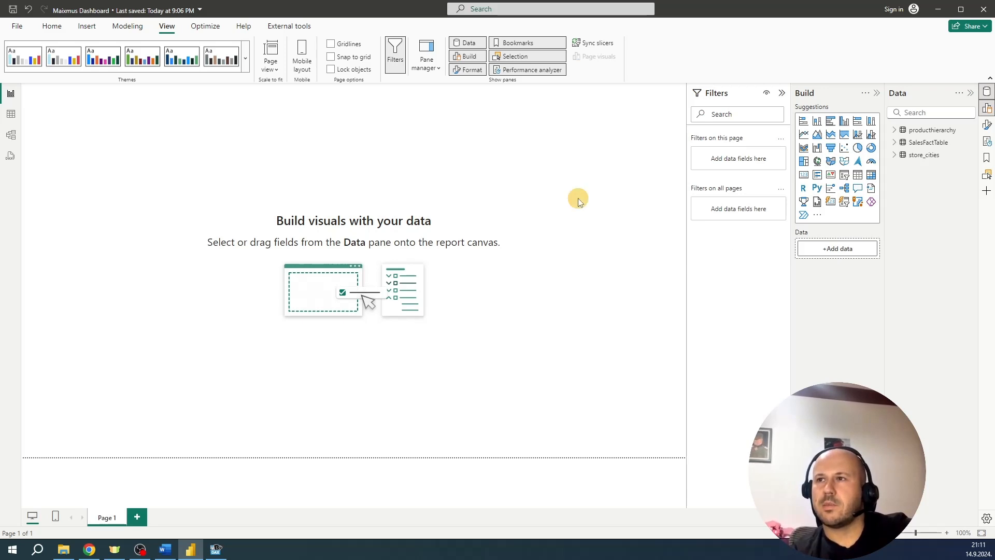
Set the report page's canvas background to the lightest grey shade of white with 0% transparency
{"action": "left_click", "coordinate": [986, 125]}
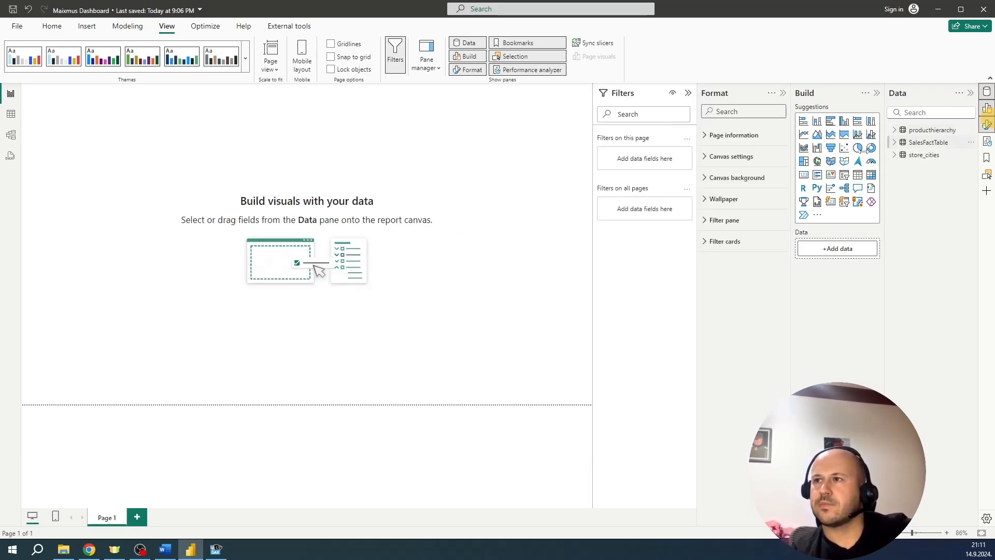
{"action": "left_click", "coordinate": [737, 177]}
{"action": "left_click", "coordinate": [720, 212]}
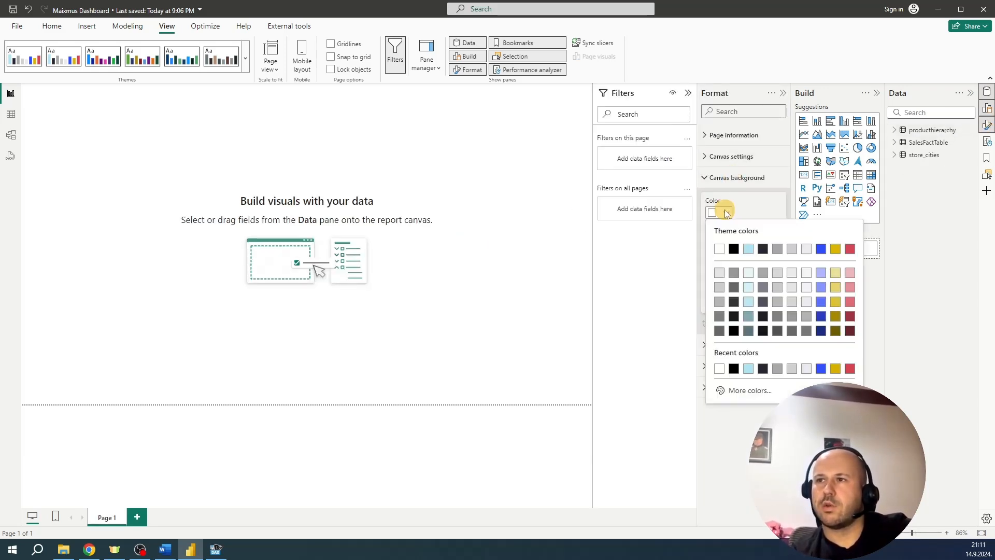
{"action": "left_click", "coordinate": [716, 272]}
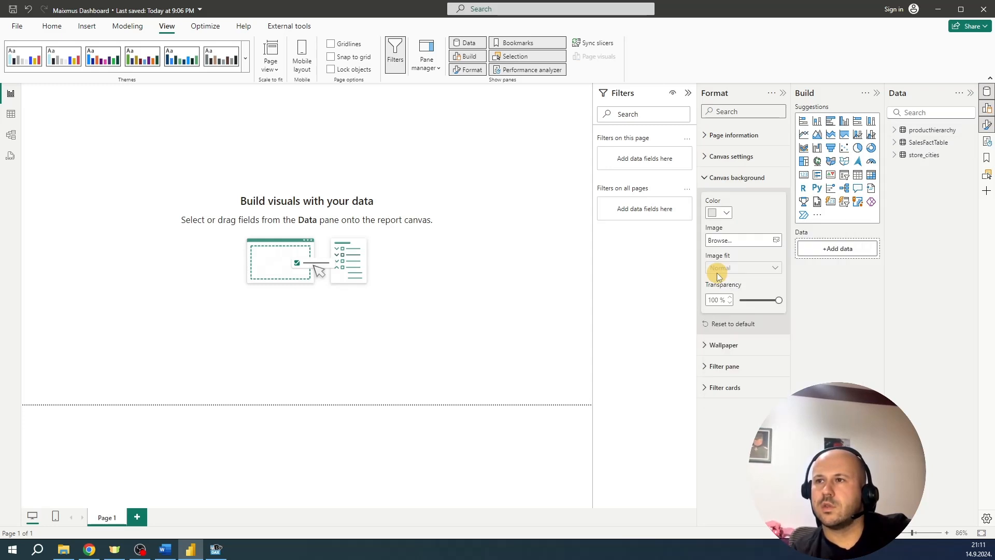
{"action": "left_click", "coordinate": [755, 300]}
{"action": "left_click_drag", "start_coordinate": [758, 301], "coordinate": [666, 301]}
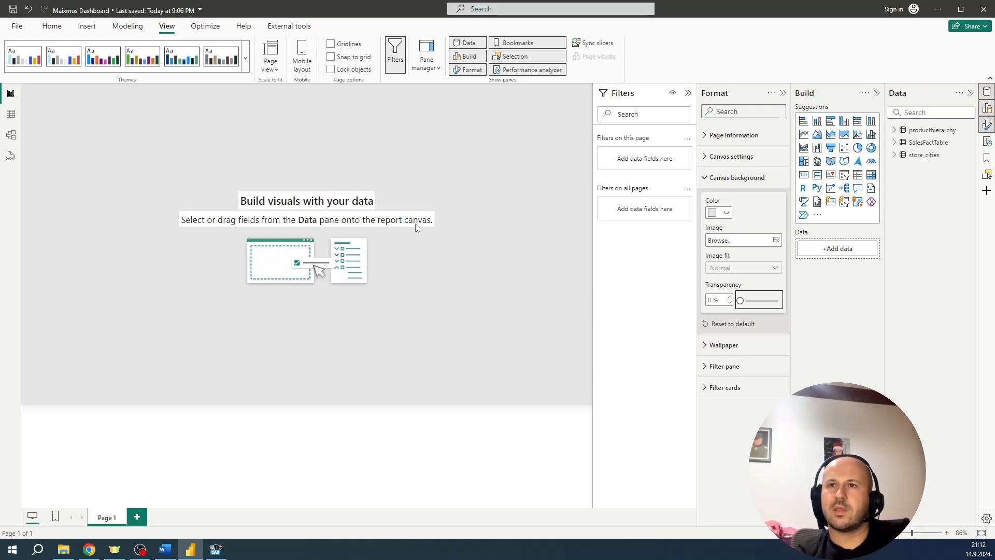
Launch PowerPoint and open a new blank presentation
{"action": "left_click", "coordinate": [38, 549]}
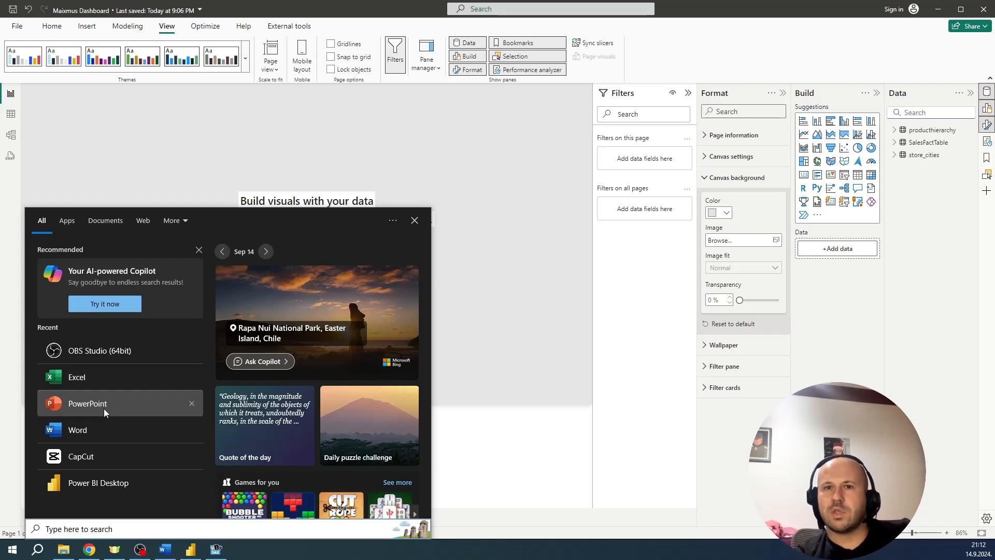
{"action": "left_click", "coordinate": [104, 408]}
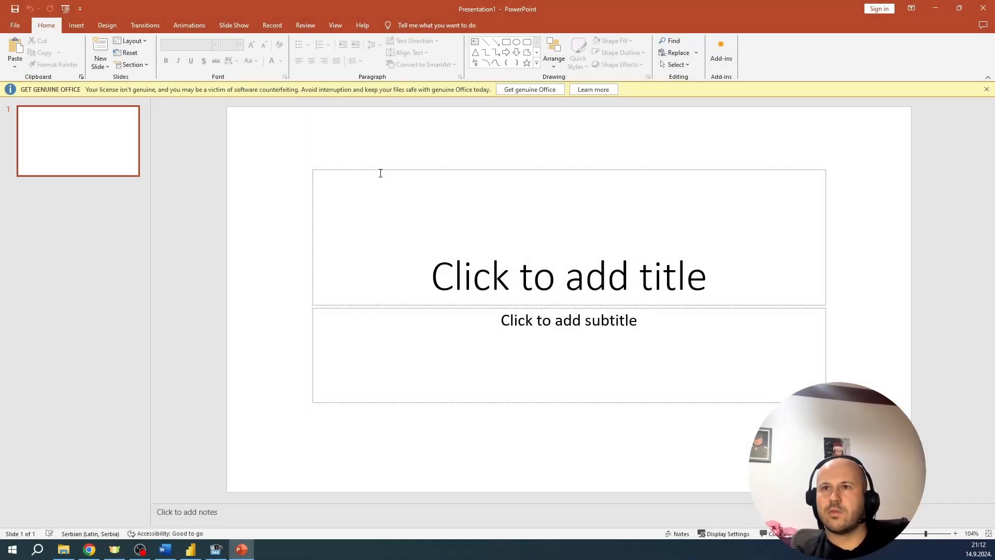
Delete the title and subtitle placeholders from the slide
{"action": "left_click", "coordinate": [380, 172]}
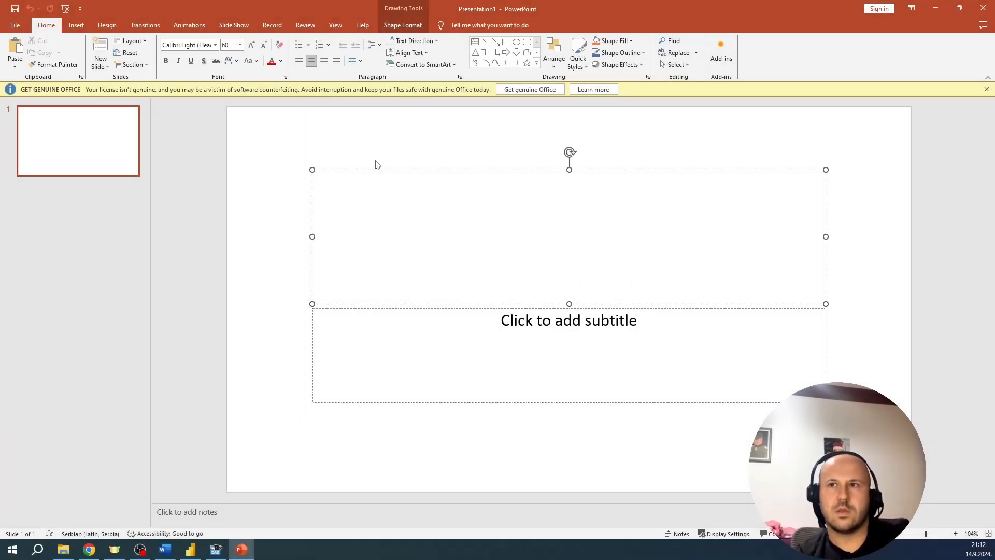
{"action": "left_click", "coordinate": [380, 162]}
{"action": "left_click", "coordinate": [387, 166]}
{"action": "key", "text": "Delete"}
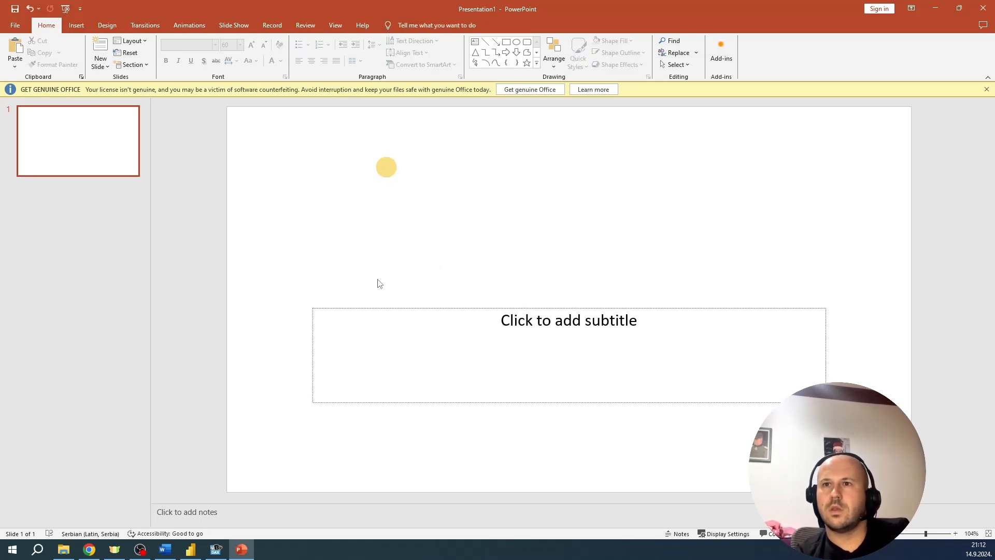
{"action": "left_click", "coordinate": [374, 309]}
{"action": "key", "text": "Delete"}
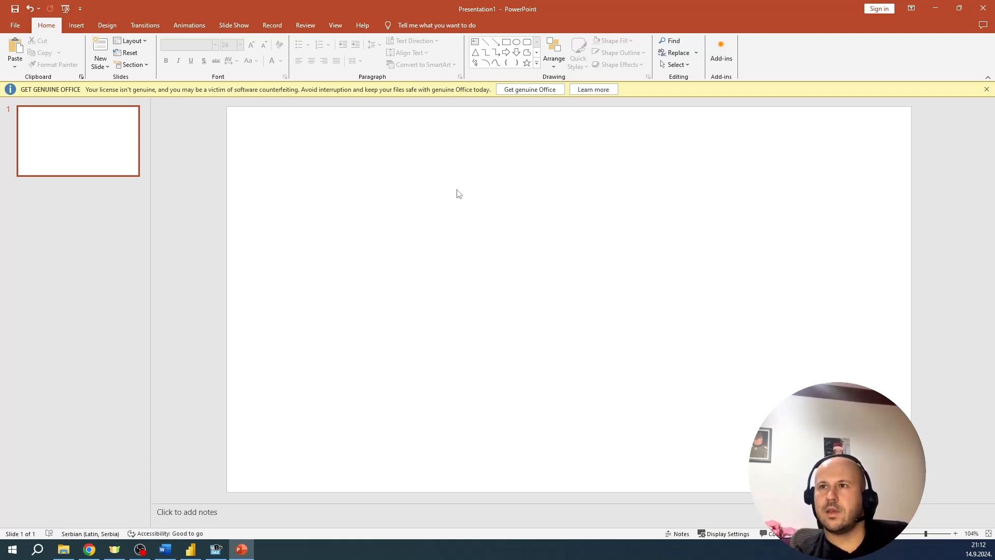
Format the slide background with a gradient fill
{"action": "right_click", "coordinate": [494, 139]}
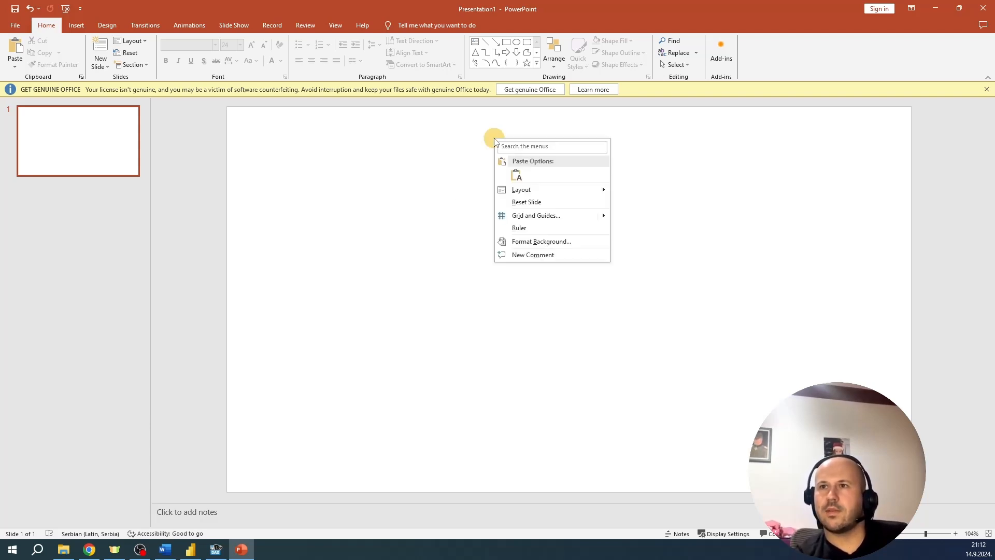
{"action": "left_click", "coordinate": [534, 242]}
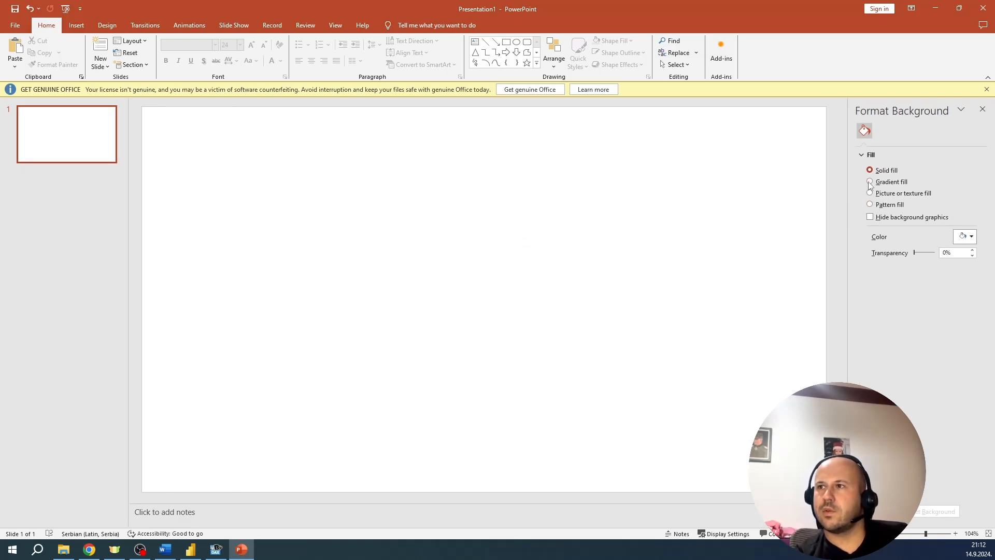
{"action": "left_click", "coordinate": [869, 182]}
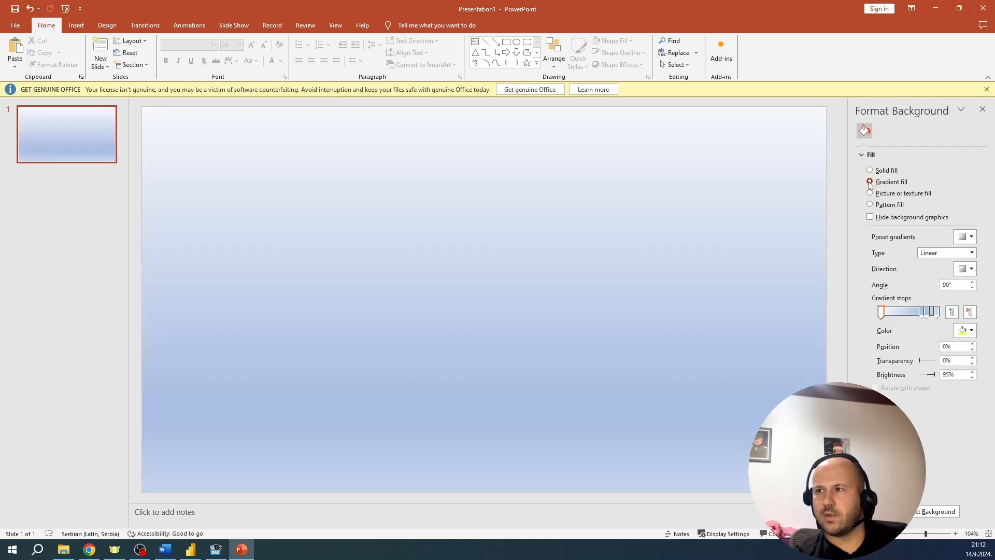
Copy colour E8E9F3 from the Coolors palette in Chrome and open the colour choices for the last gradient stop in PowerPoint
{"action": "left_click", "coordinate": [89, 550]}
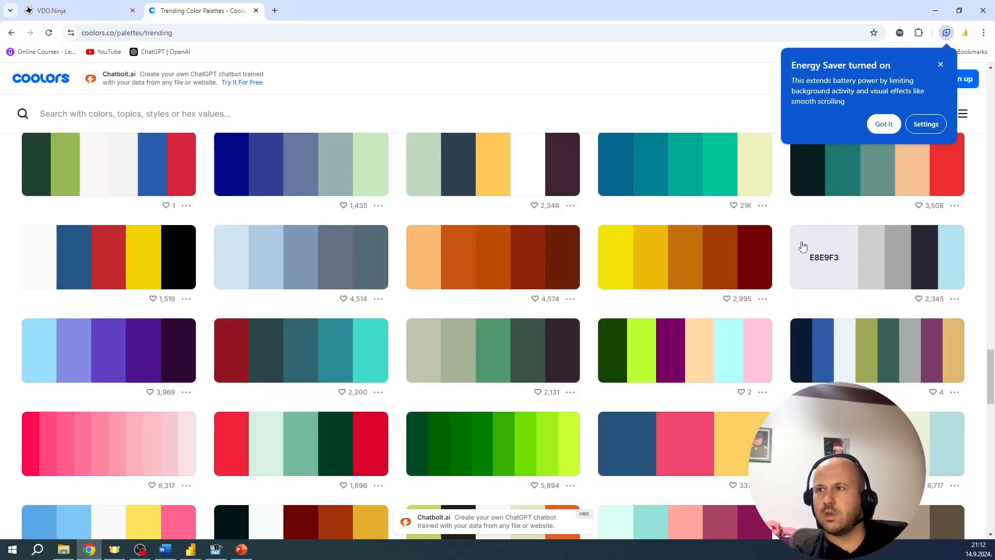
{"action": "left_click", "coordinate": [818, 258]}
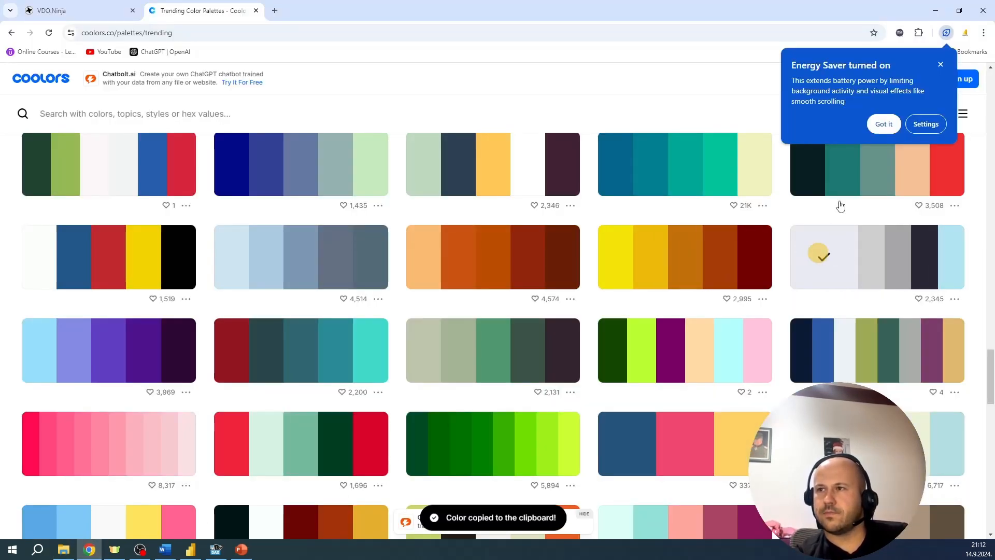
{"action": "left_click", "coordinate": [935, 10]}
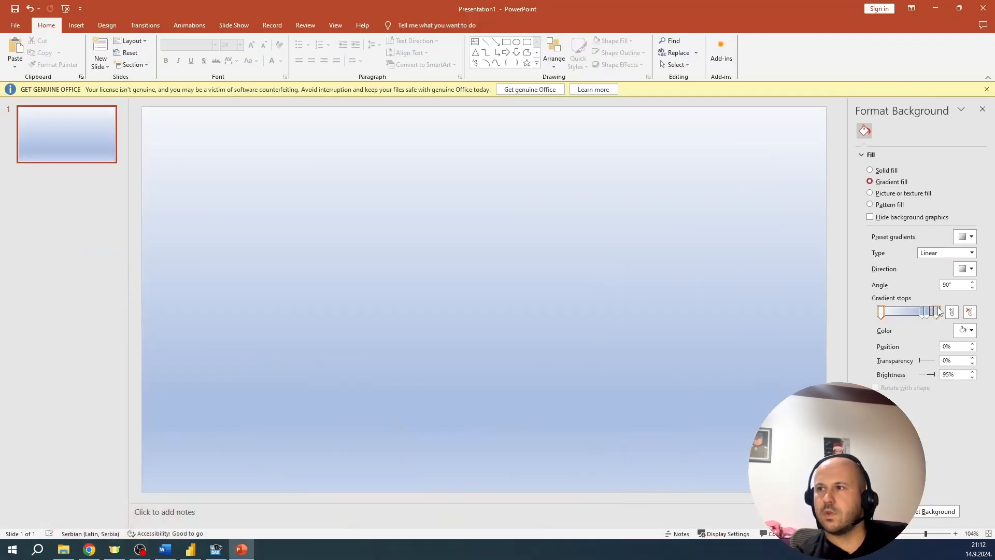
{"action": "left_click", "coordinate": [967, 332]}
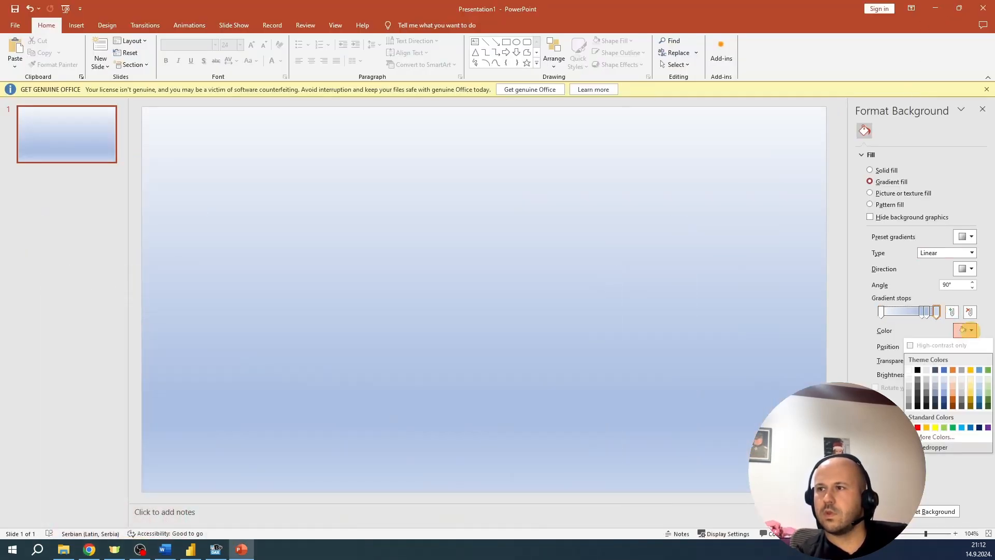
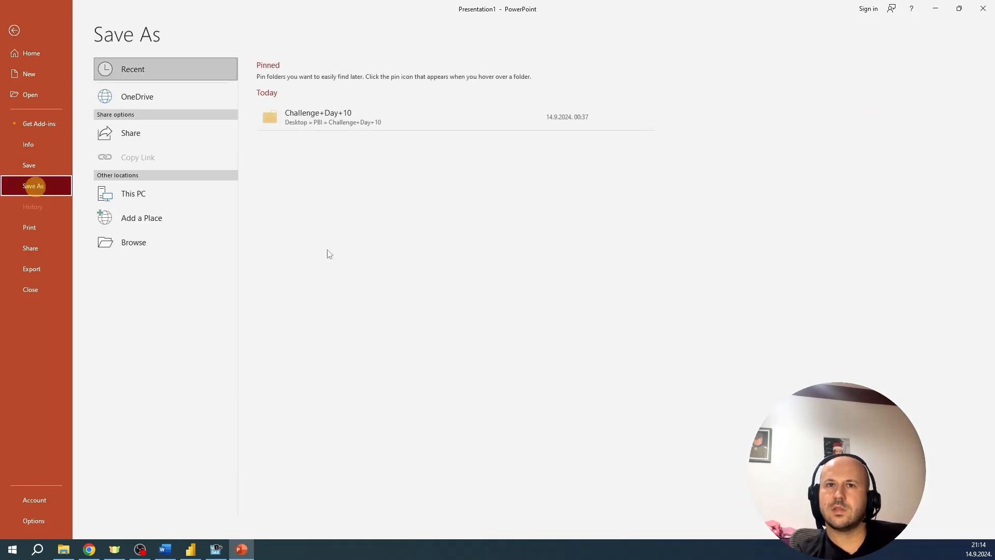
Browse to the Store Maximus folder inside Desktop > PBI as the save location for the presentation
{"action": "left_click", "coordinate": [129, 233]}
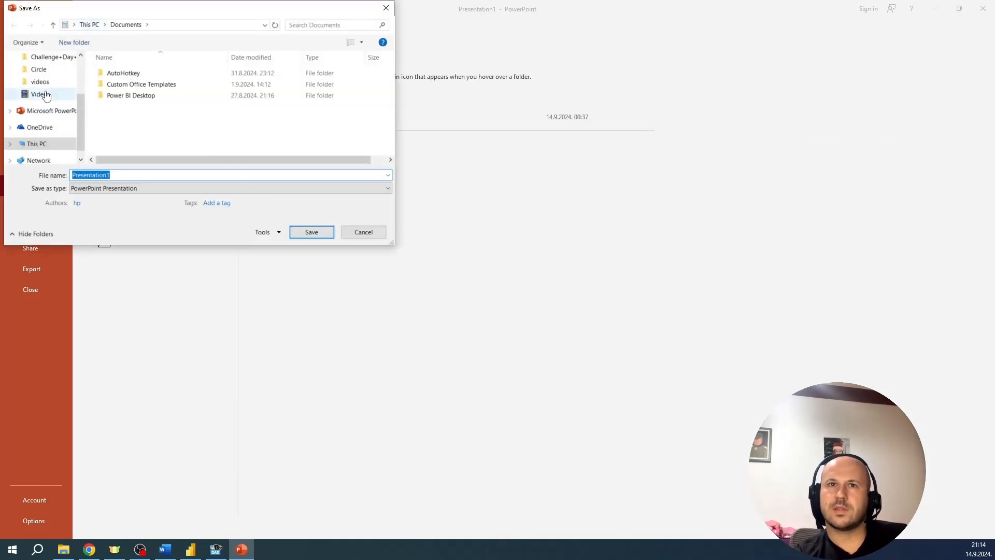
{"action": "scroll", "coordinate": [35, 70], "scroll_direction": "up", "scroll_amount": 1}
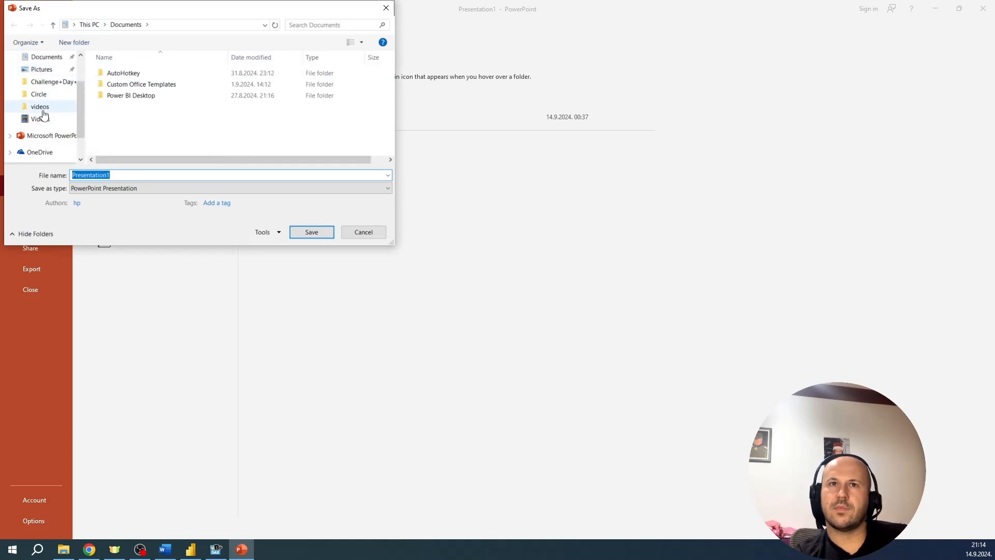
{"action": "scroll", "coordinate": [39, 76], "scroll_direction": "up", "scroll_amount": 2}
{"action": "left_click", "coordinate": [36, 81]}
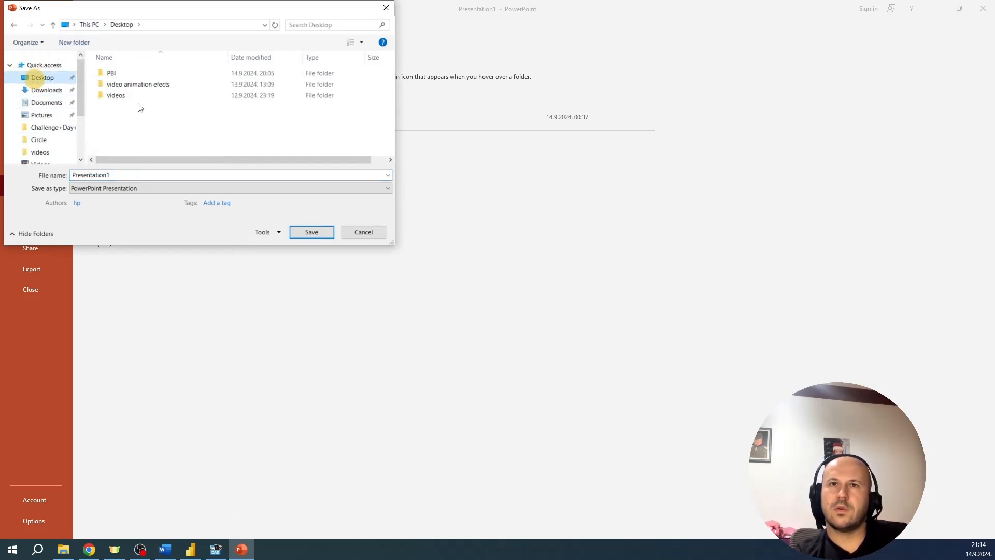
{"action": "double_click", "coordinate": [112, 75]}
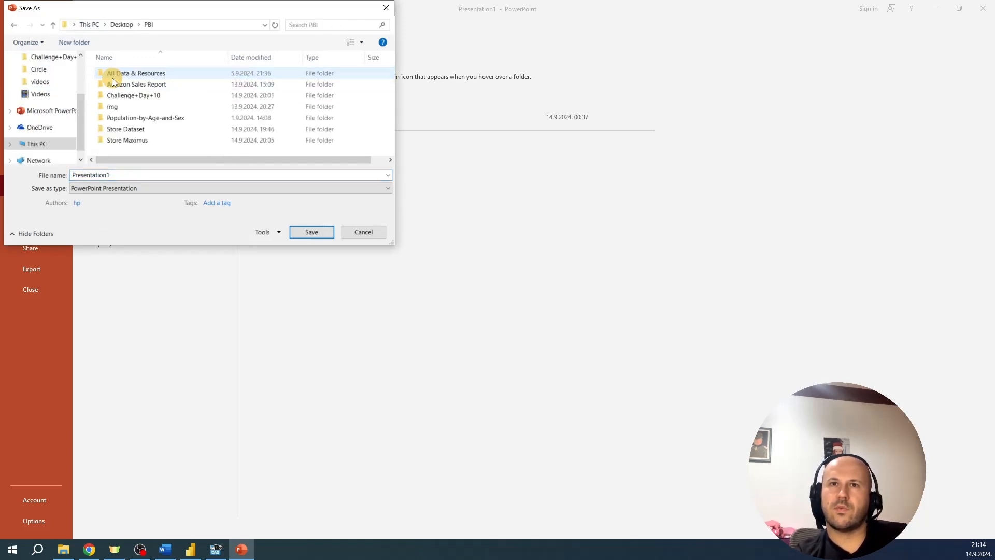
{"action": "double_click", "coordinate": [129, 141]}
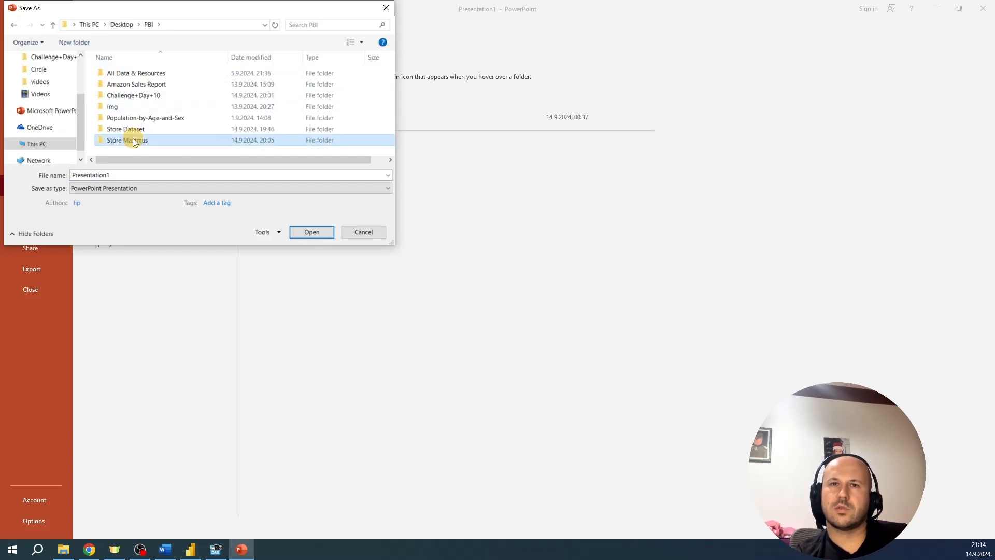
Export only the current slide in Scalable Vector Graphics Format under the file name background img
{"action": "left_click", "coordinate": [108, 190]}
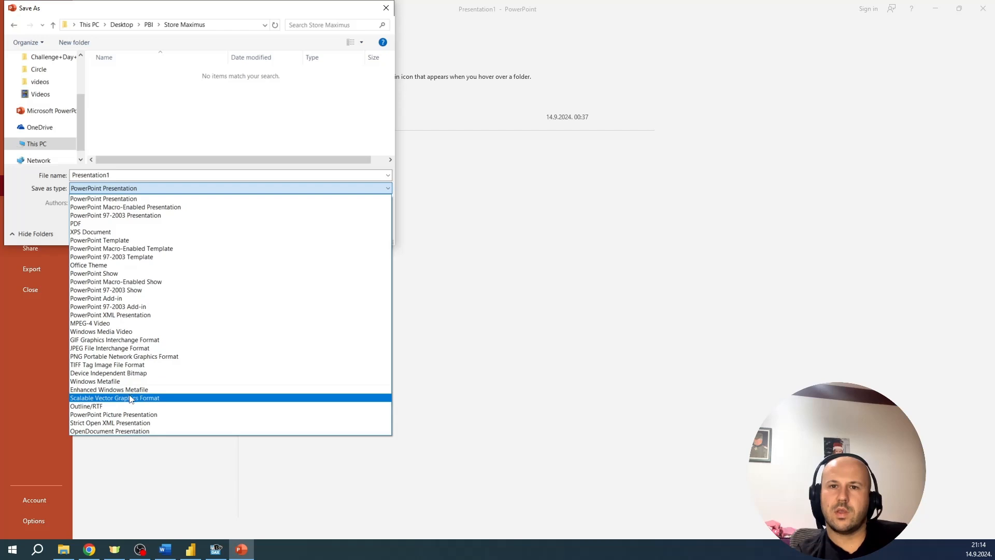
{"action": "left_click", "coordinate": [107, 397]}
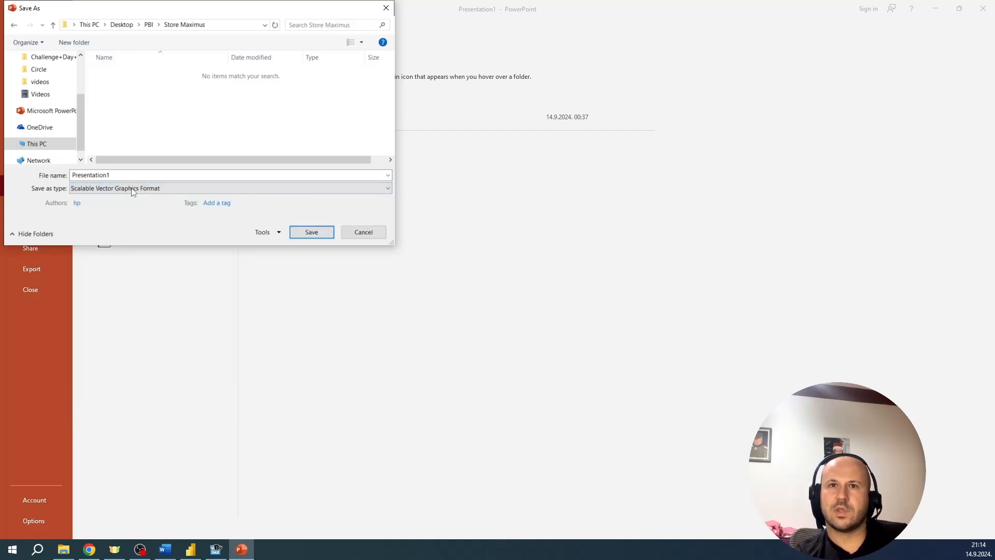
{"action": "double_click", "coordinate": [110, 175]}
{"action": "type", "text": "bac"}
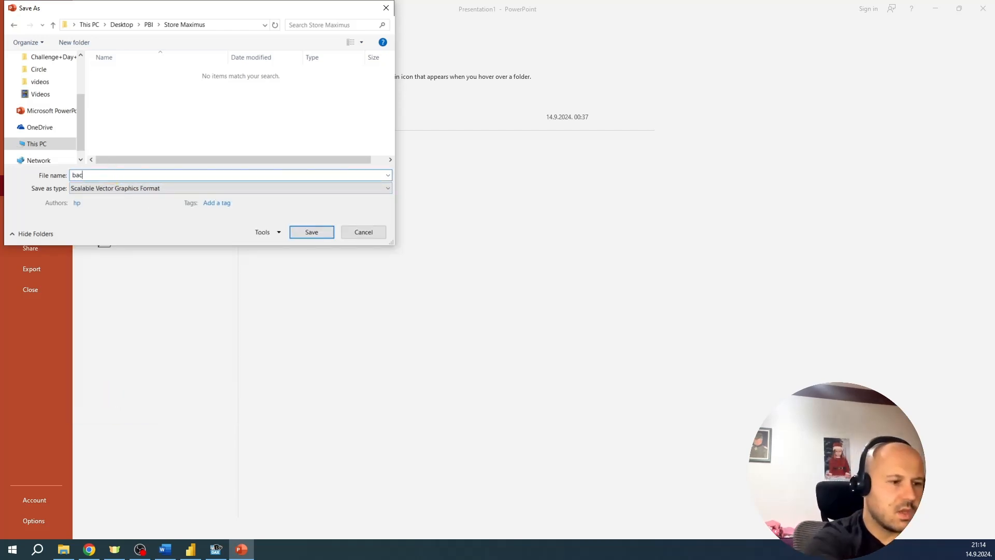
{"action": "type", "text": "kground img"}
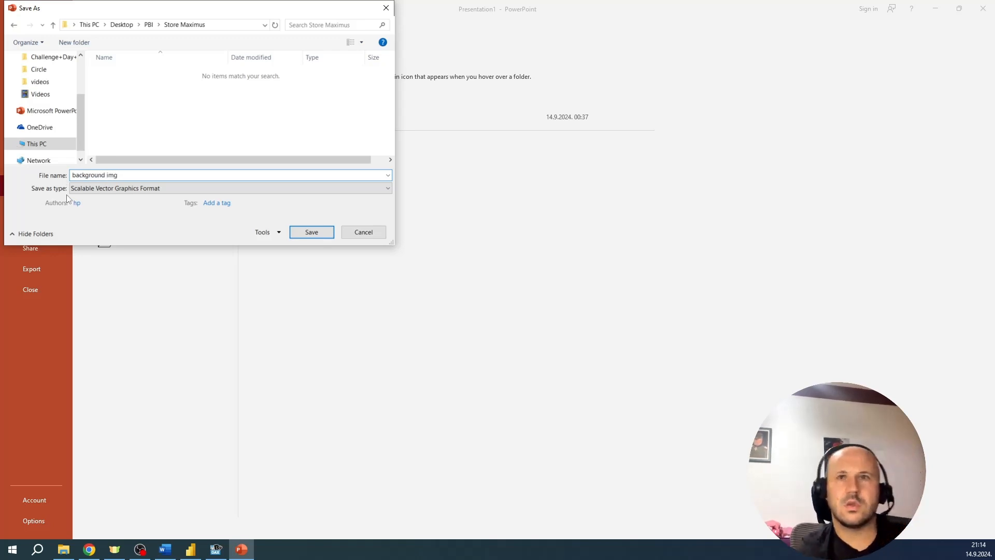
{"action": "key", "text": "Return"}
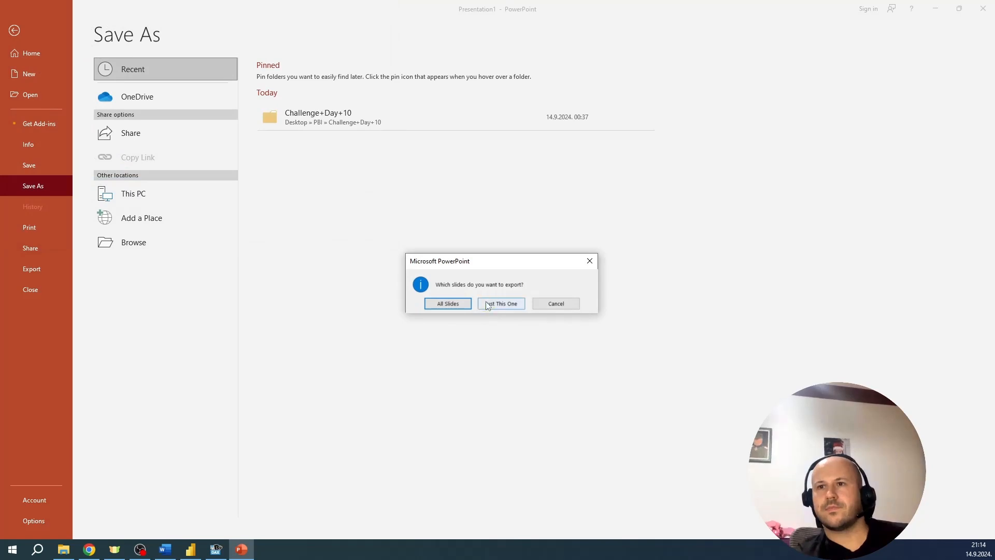
{"action": "left_click", "coordinate": [499, 304]}
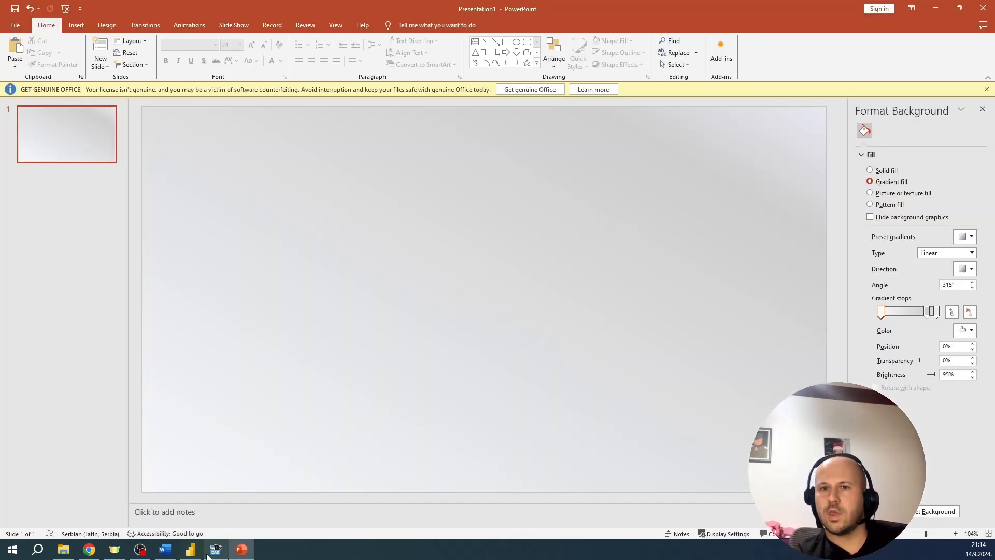
In Power BI, set the page's canvas background colour to white and add the background img file as its image
{"action": "left_click", "coordinate": [190, 550]}
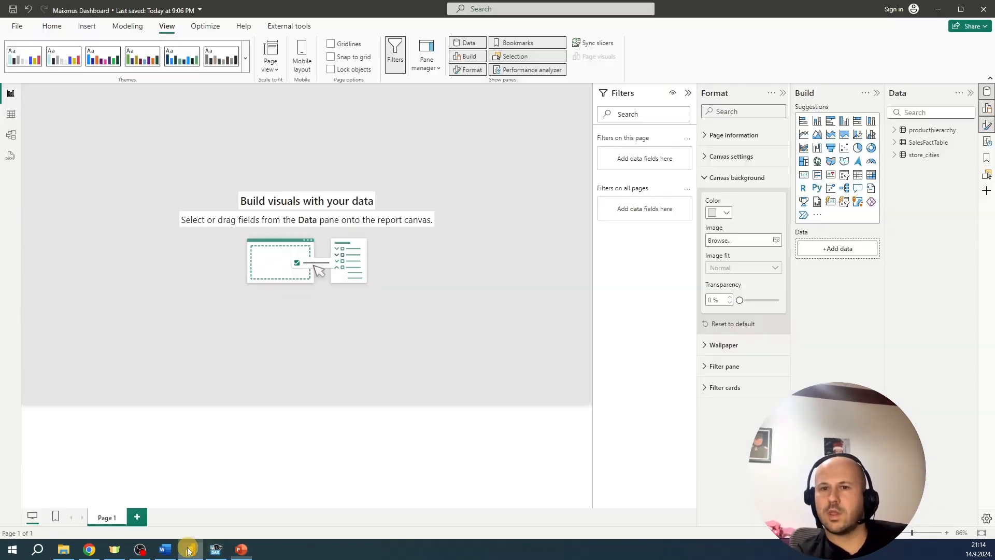
{"action": "left_click", "coordinate": [726, 212]}
{"action": "left_click", "coordinate": [719, 247]}
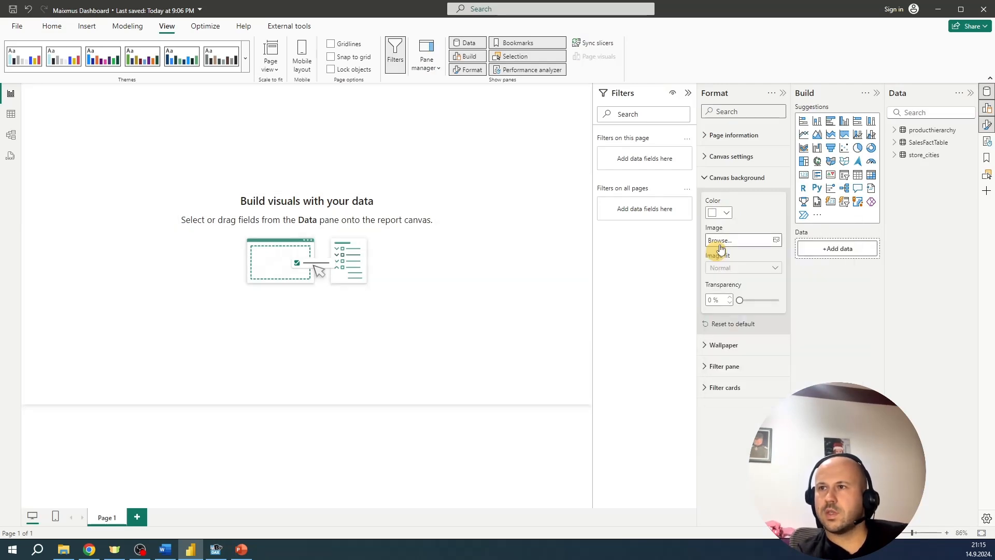
{"action": "left_click", "coordinate": [770, 240]}
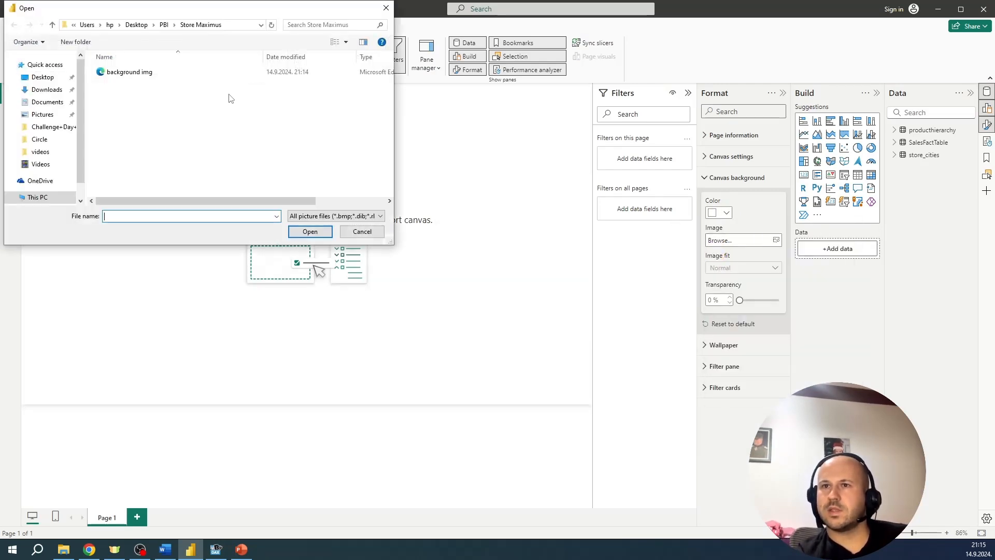
{"action": "double_click", "coordinate": [150, 70]}
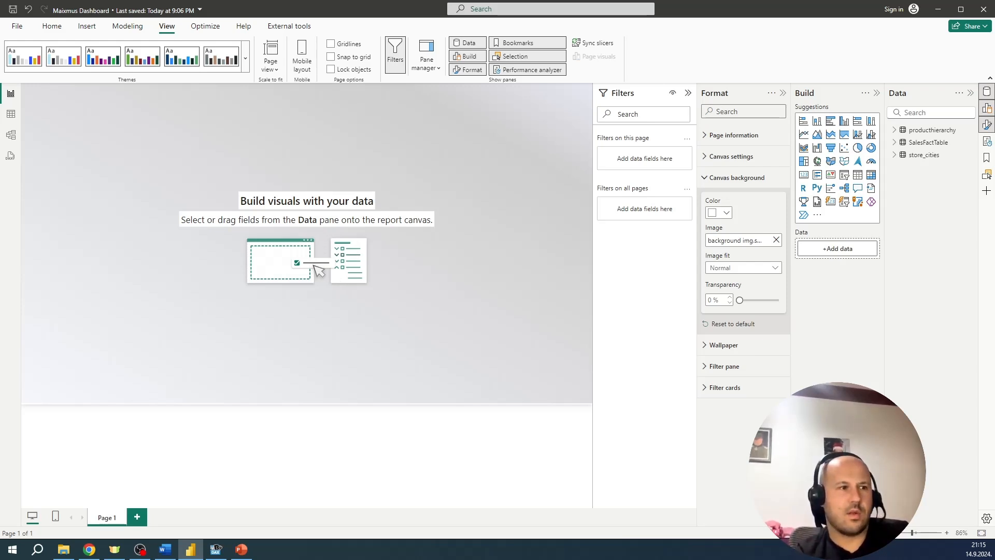
Show the model's data in Table view and copy the whole SalesFactTable
{"action": "key", "text": "alt+Tab"}
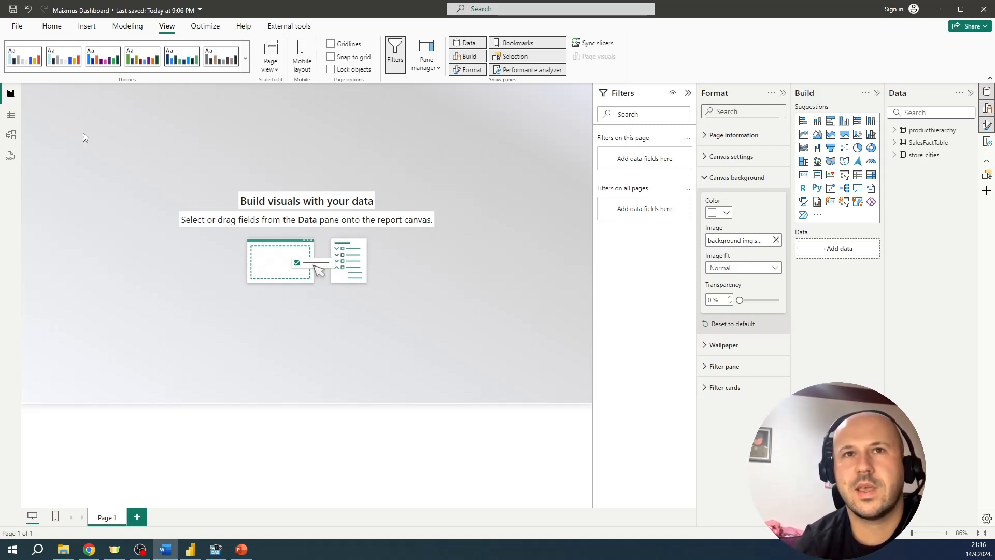
{"action": "left_click", "coordinate": [15, 117]}
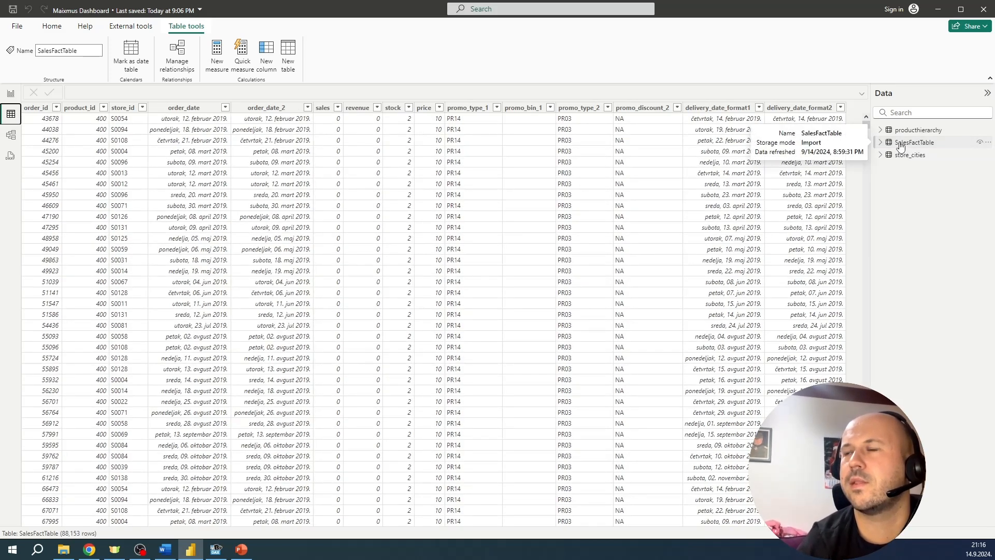
{"action": "right_click", "coordinate": [901, 147]}
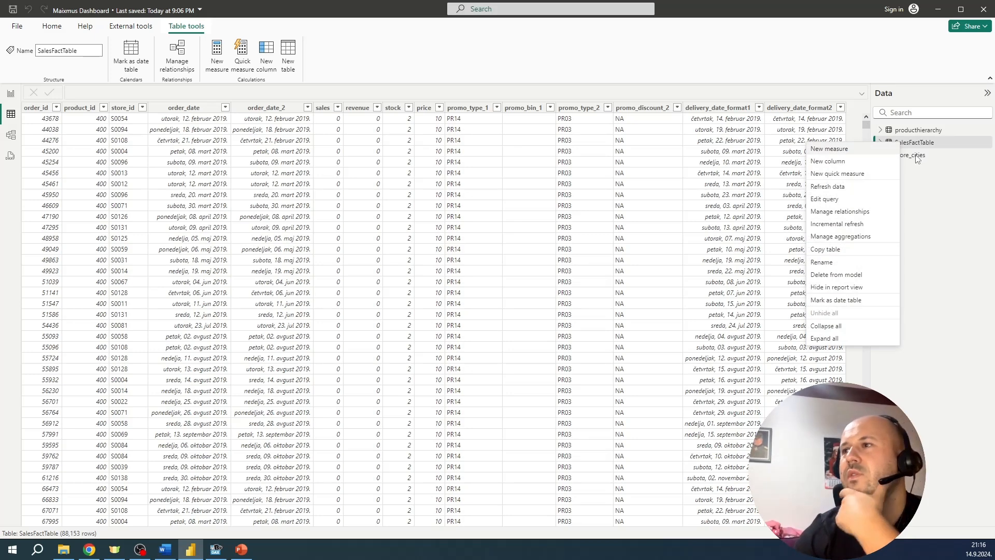
{"action": "left_click", "coordinate": [853, 250]}
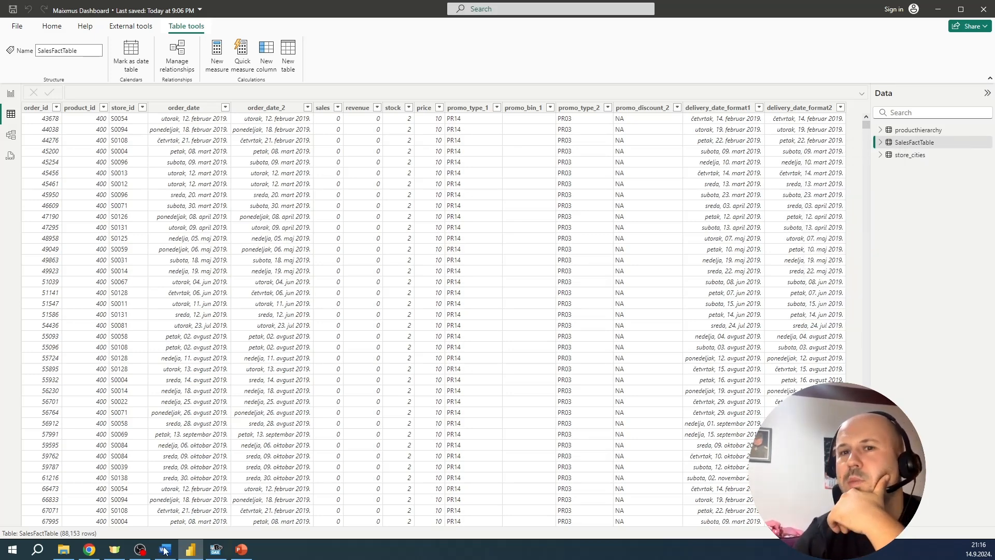
Launch Excel with a blank workbook and maximize its window
{"action": "left_click", "coordinate": [47, 554]}
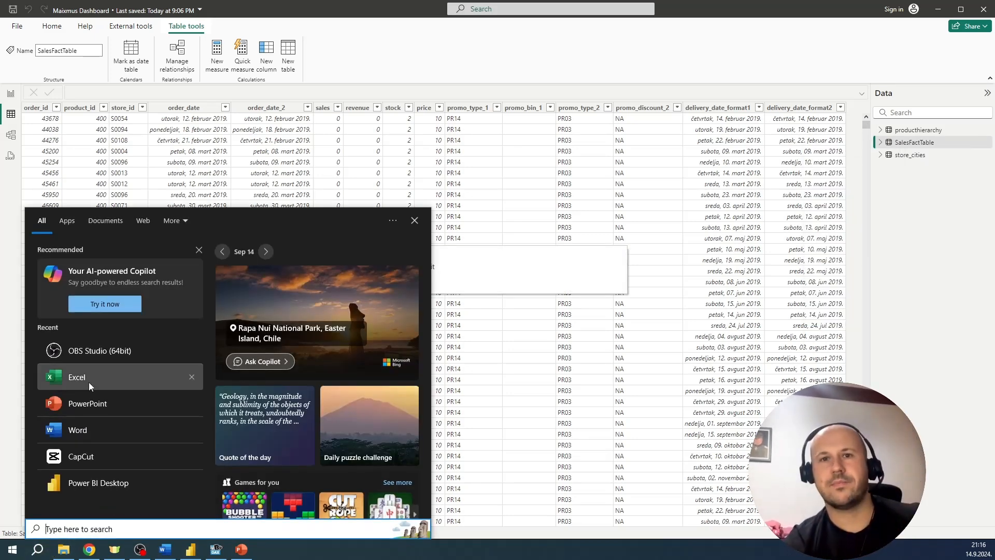
{"action": "left_click", "coordinate": [76, 378]}
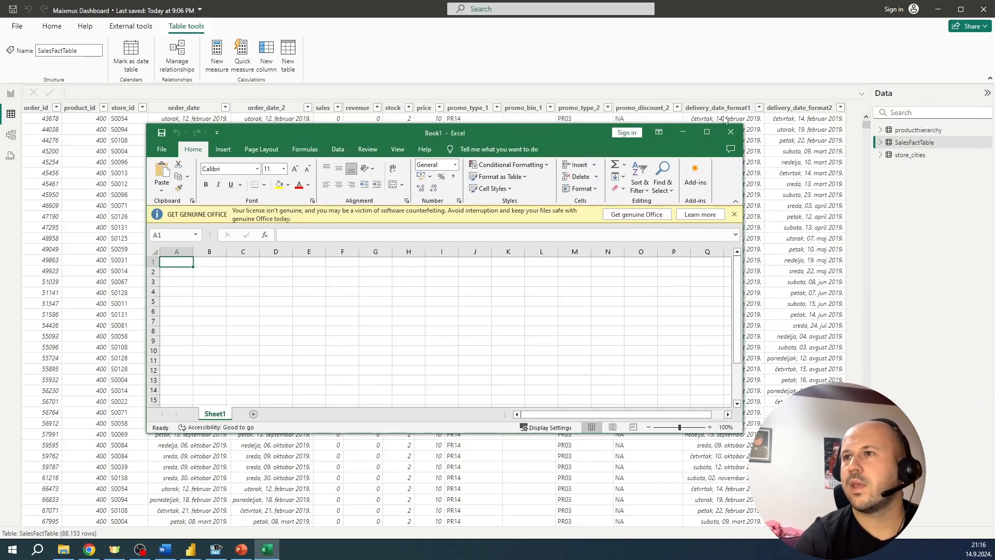
{"action": "left_click", "coordinate": [706, 131]}
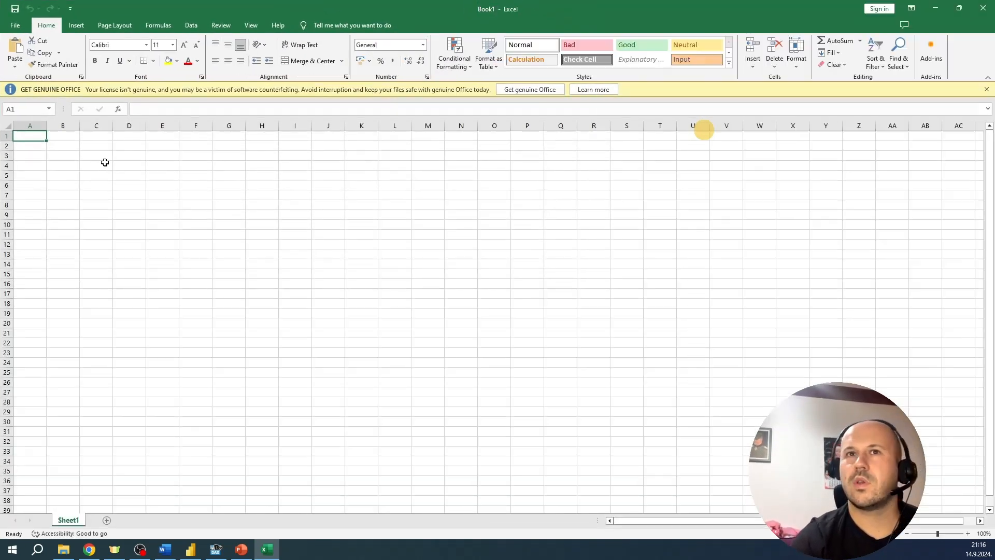
{"action": "type", "text": "a6a6a8"}
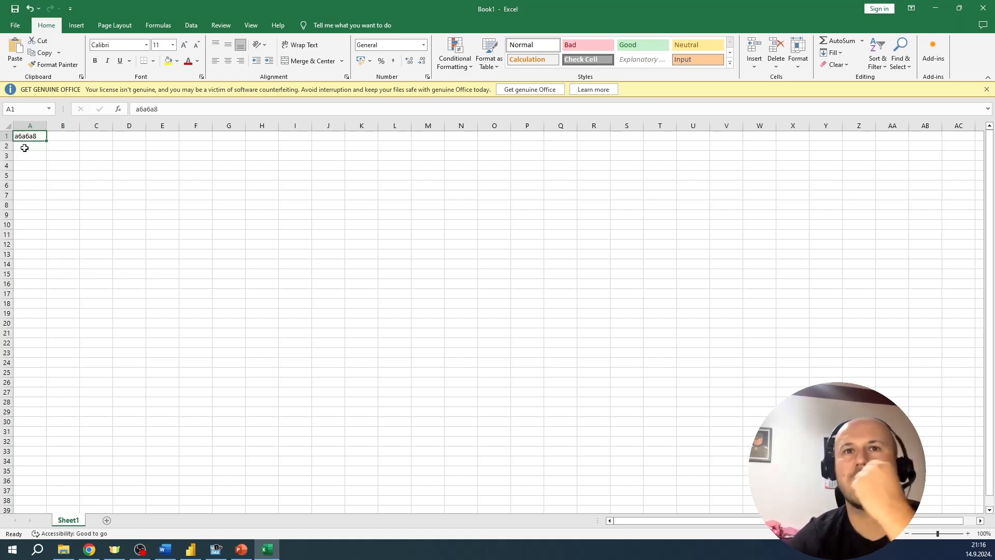
{"action": "left_click", "coordinate": [25, 138]}
{"action": "key", "text": "Delete"}
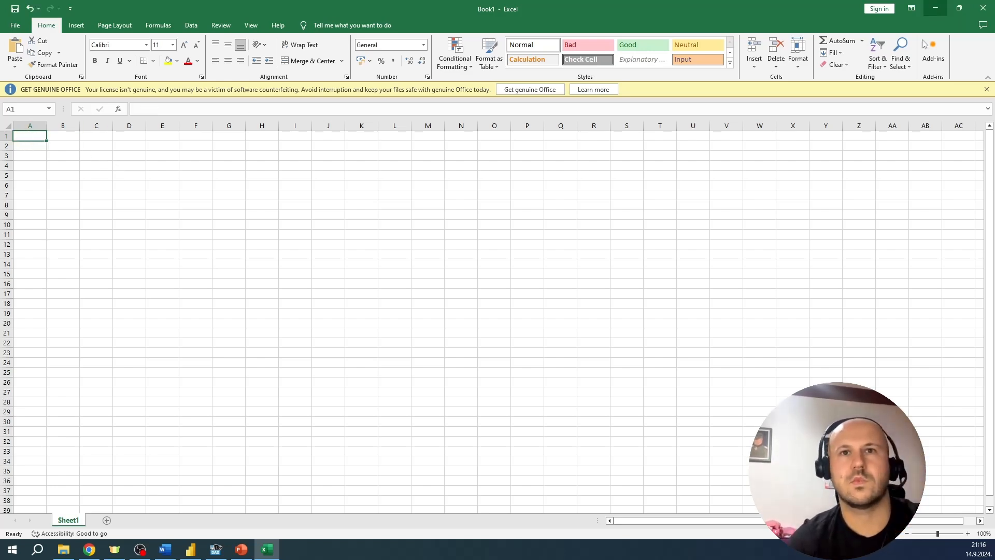
Copy the whole SalesFactTable in Power BI again and paste it into the blank Excel sheet starting at cell A1
{"action": "left_click", "coordinate": [190, 550]}
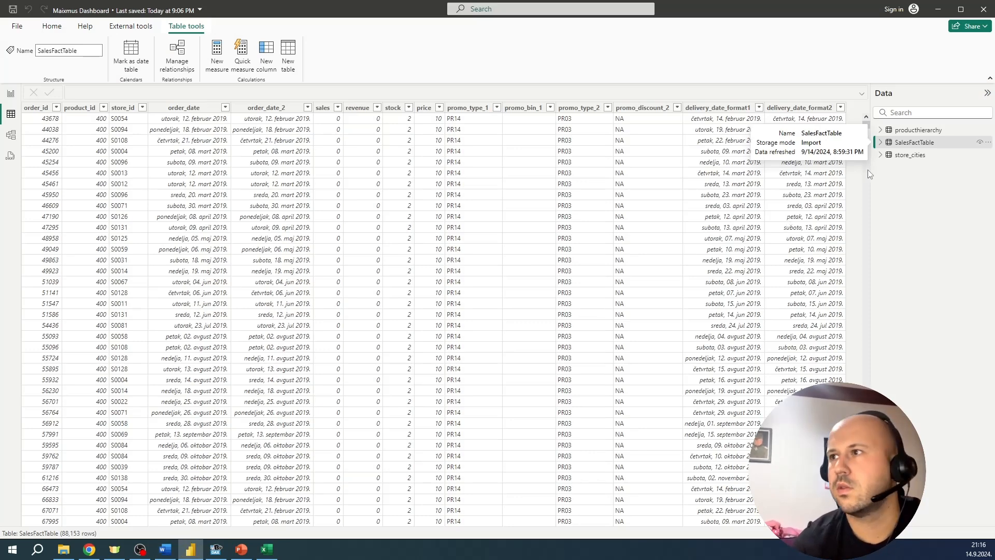
{"action": "right_click", "coordinate": [892, 144]}
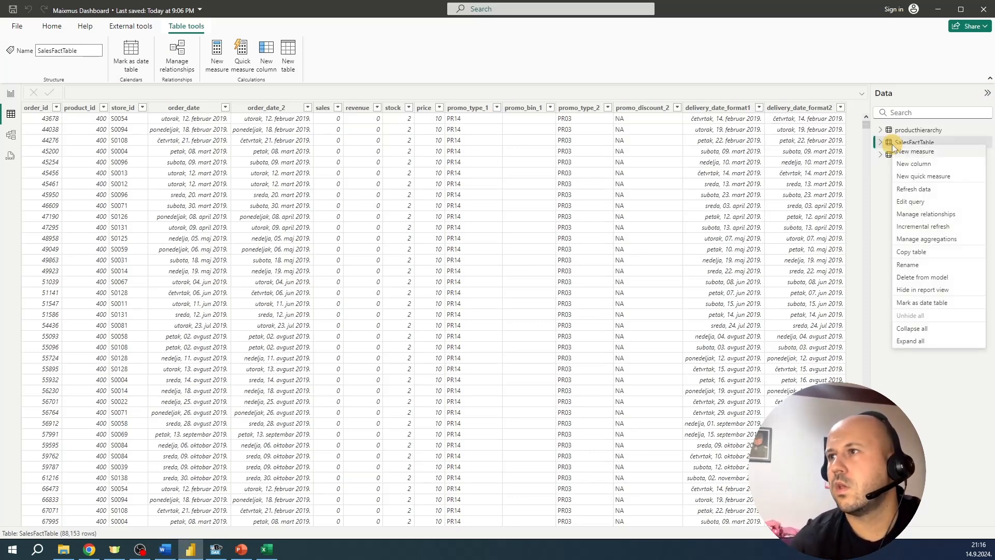
{"action": "left_click", "coordinate": [930, 251]}
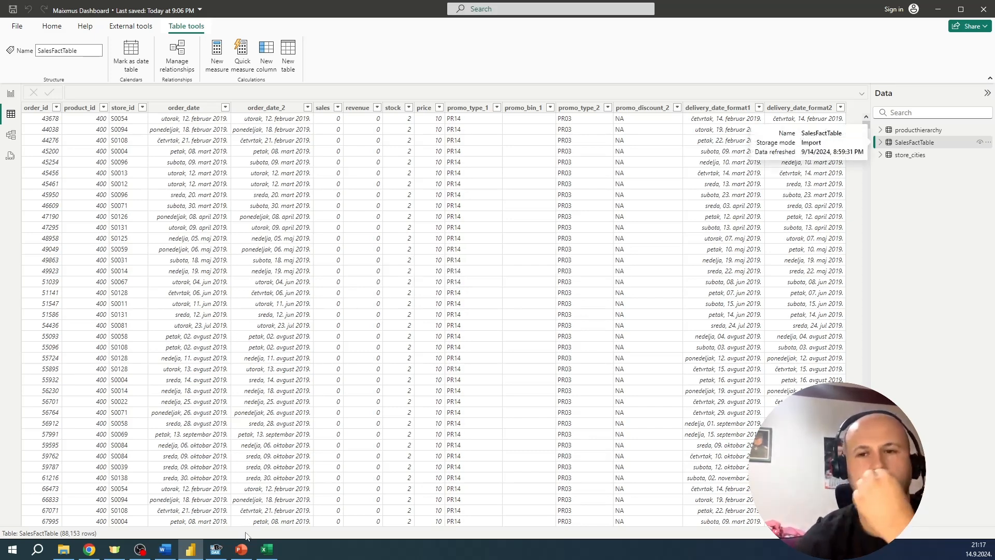
{"action": "left_click", "coordinate": [262, 549]}
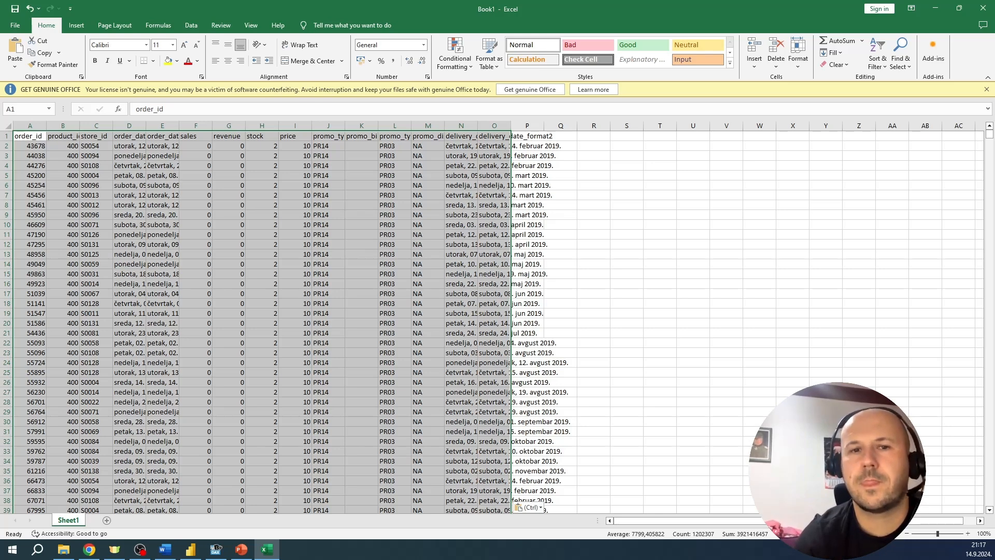
In Chrome, open ChatGPT in a new tab and choose to stay logged out
{"action": "left_click", "coordinate": [91, 550]}
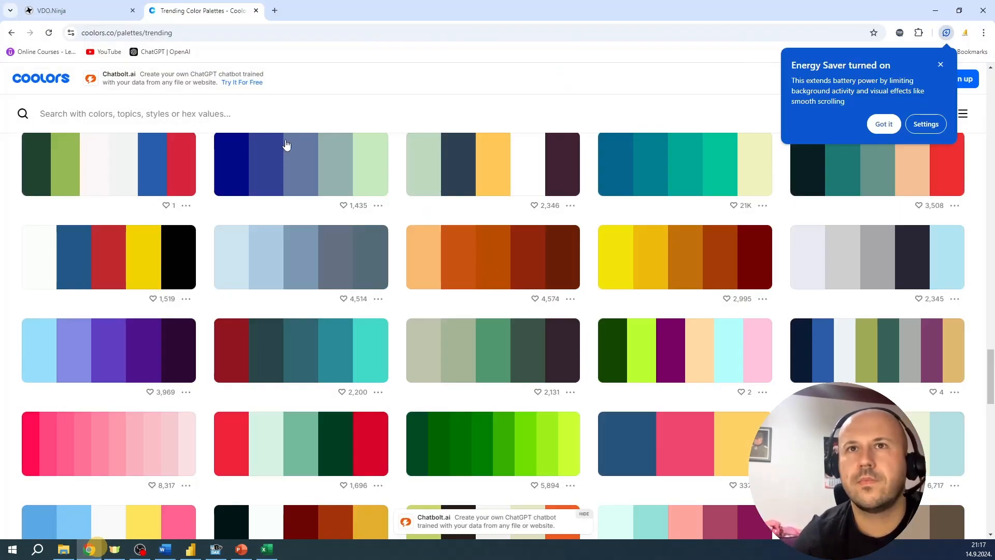
{"action": "left_click", "coordinate": [274, 10]}
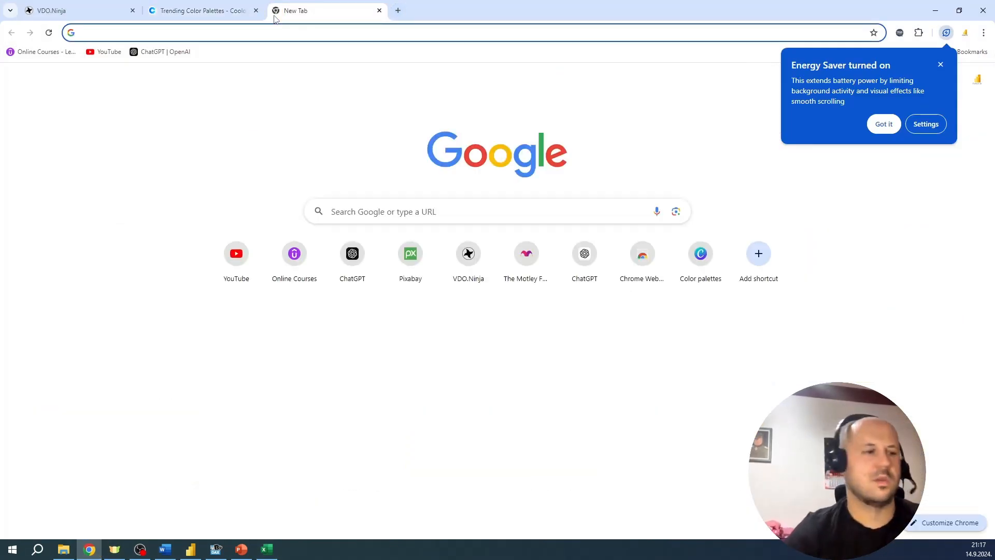
{"action": "type", "text": "chatgpt"}
{"action": "key", "text": "Return"}
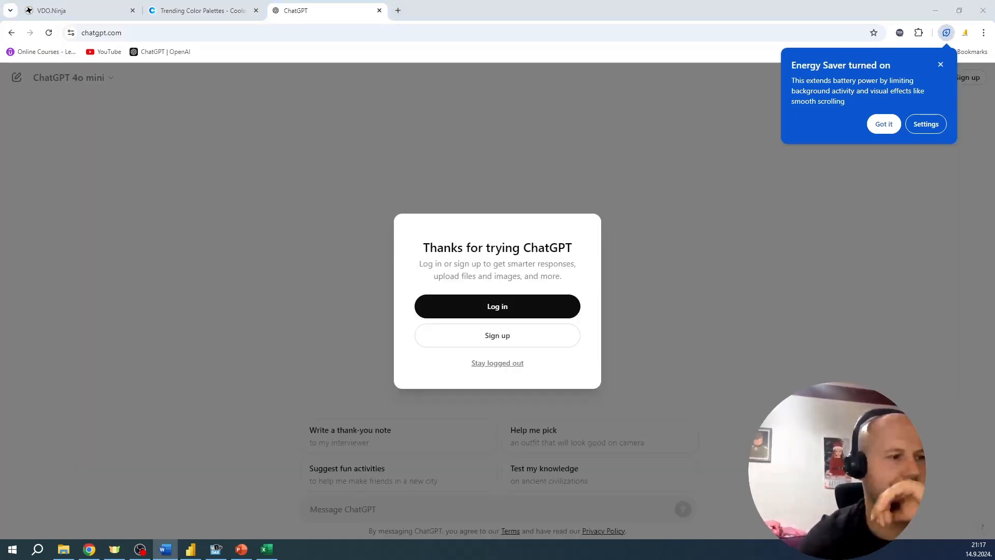
{"action": "left_click", "coordinate": [500, 362]}
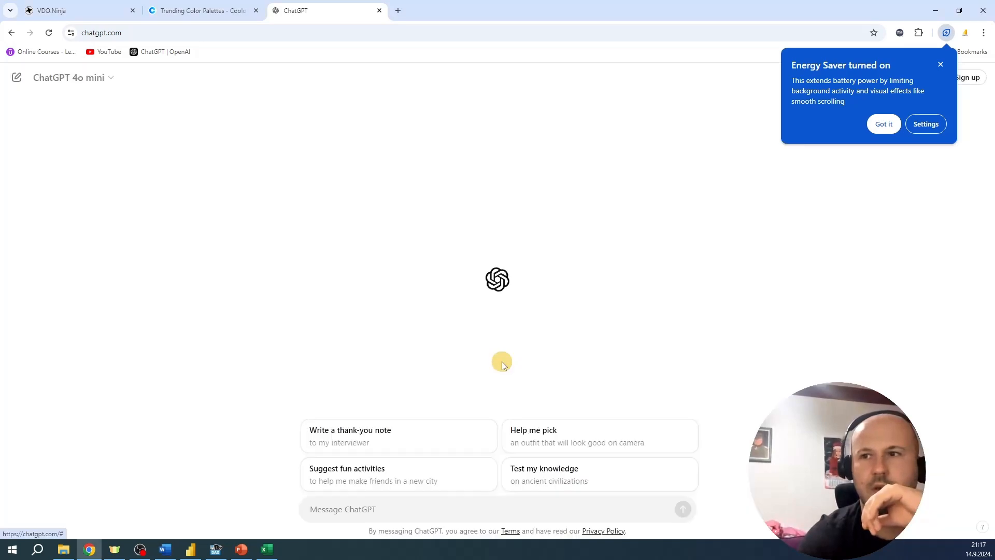
Begin the ChatGPT message with "You are experienced data analyst, one of your directors gave you data set to create report in power bi"
{"action": "left_click", "coordinate": [380, 504]}
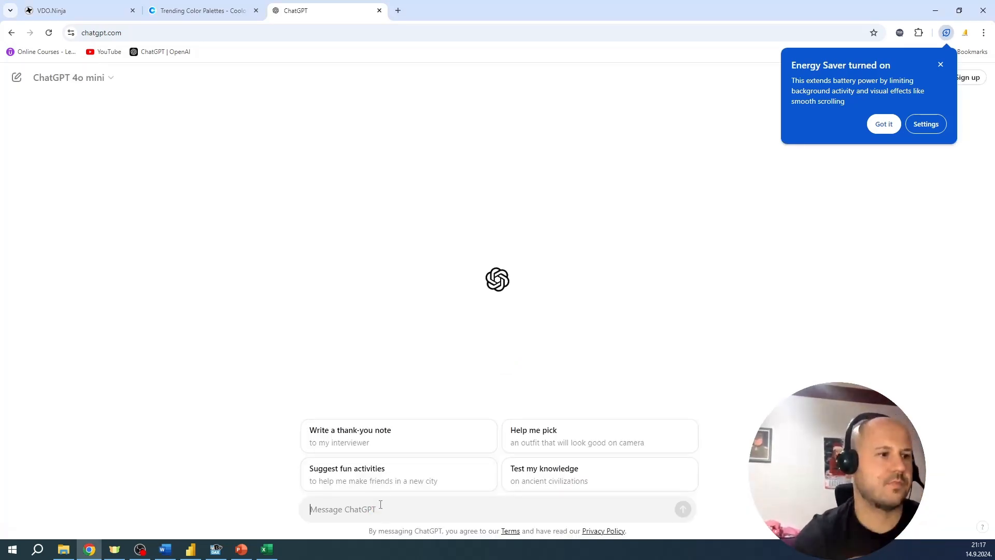
{"action": "type", "text": "You are "}
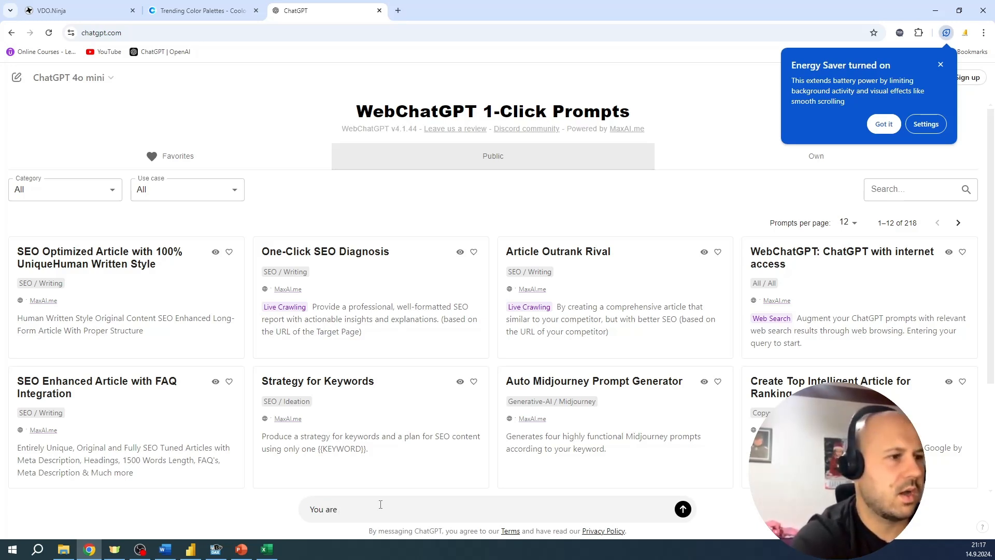
{"action": "type", "text": "experience"}
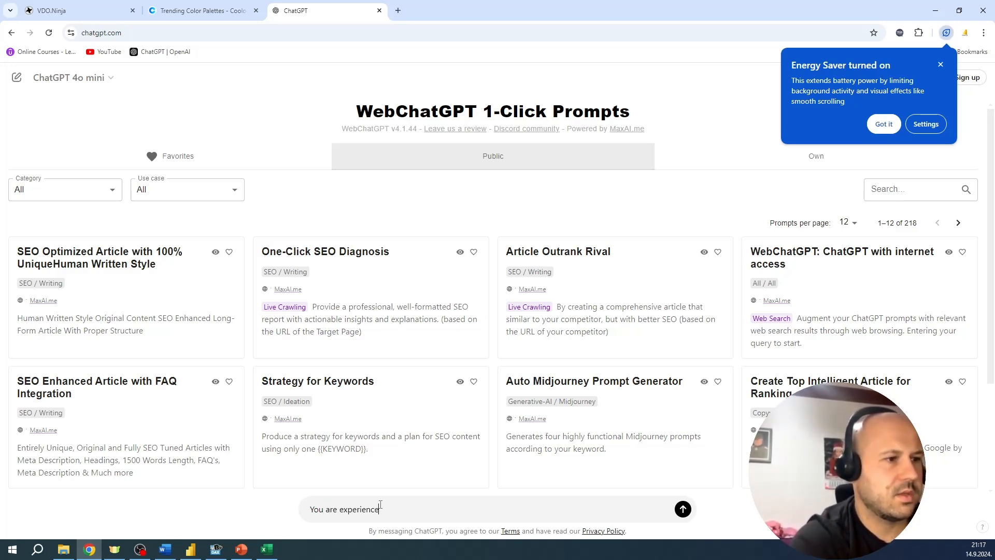
{"action": "type", "text": "d"}
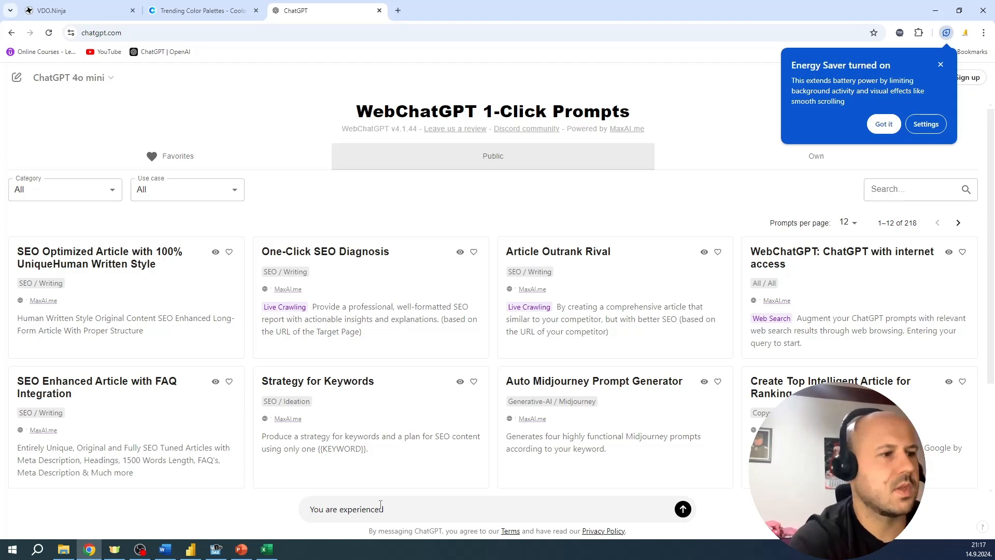
{"action": "type", "text": " data analyst"}
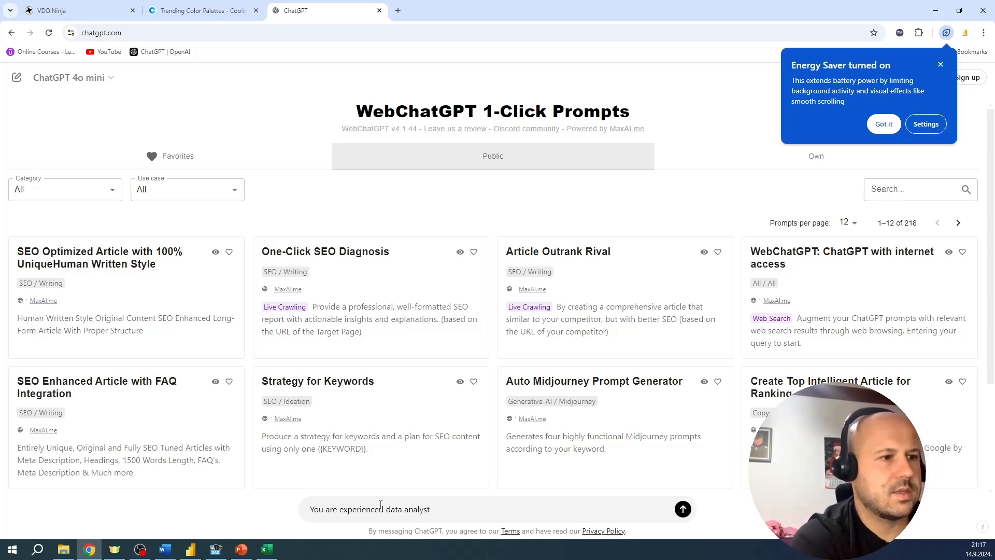
{"action": "type", "text": ", one of your direct"}
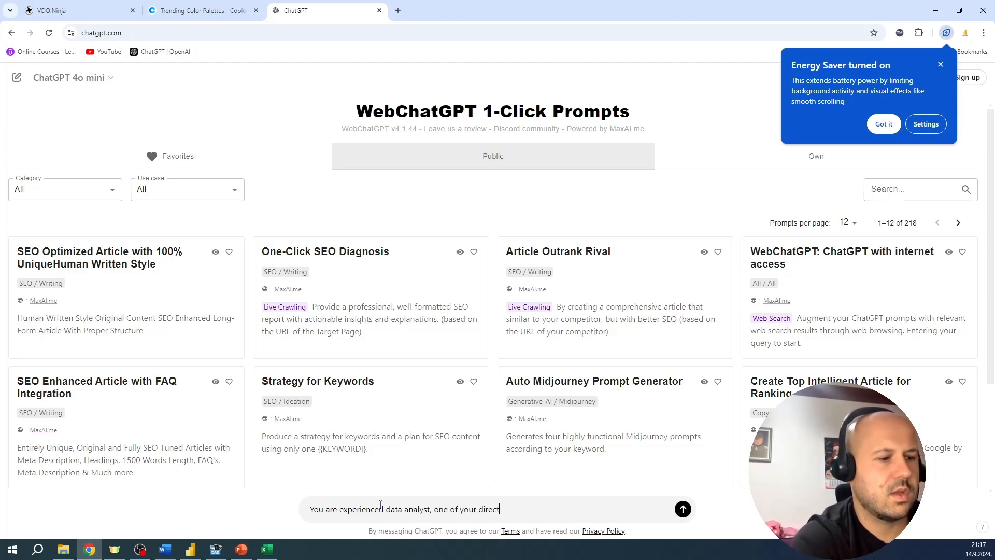
{"action": "type", "text": "ors gave you"}
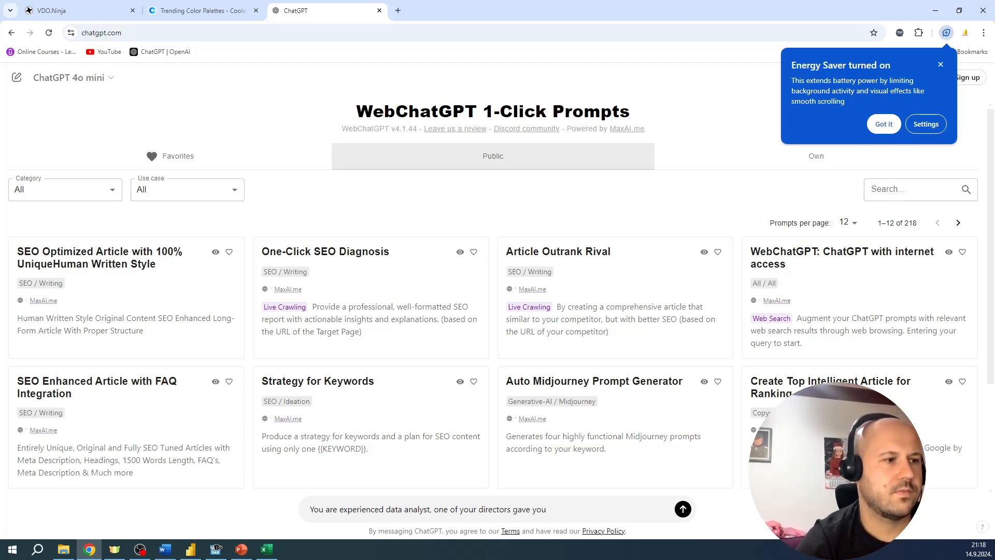
{"action": "key", "text": "alt+Tab"}
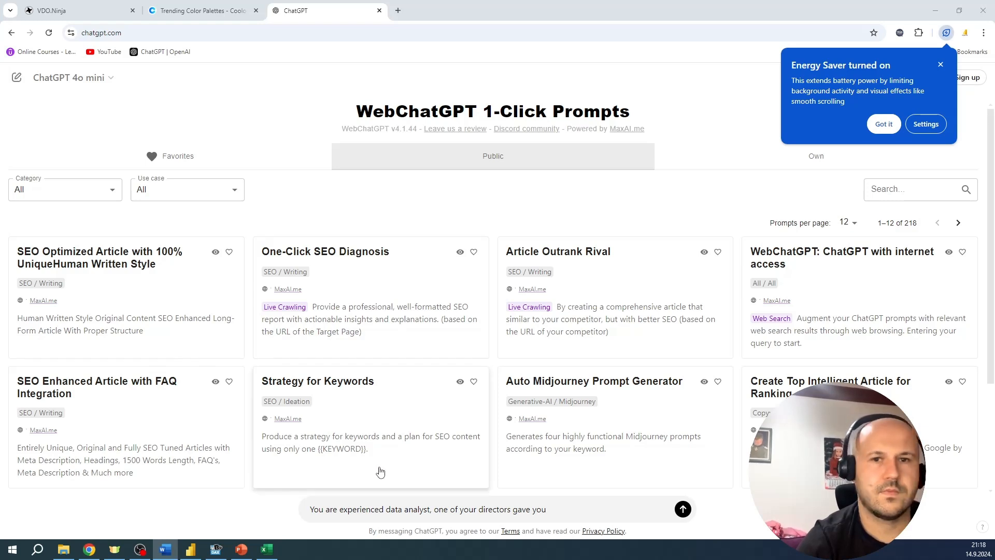
{"action": "type", "text": "data se"}
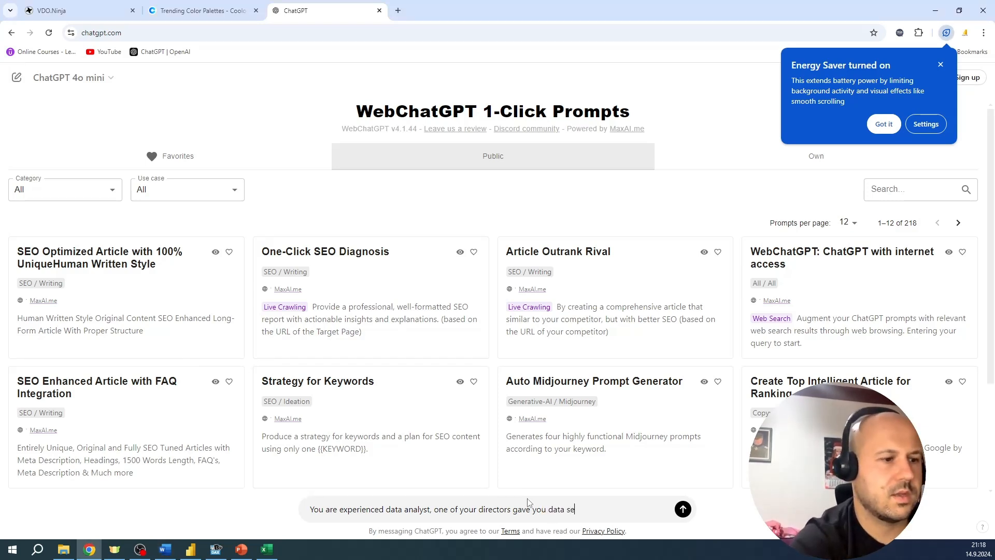
{"action": "type", "text": "t to create 2"}
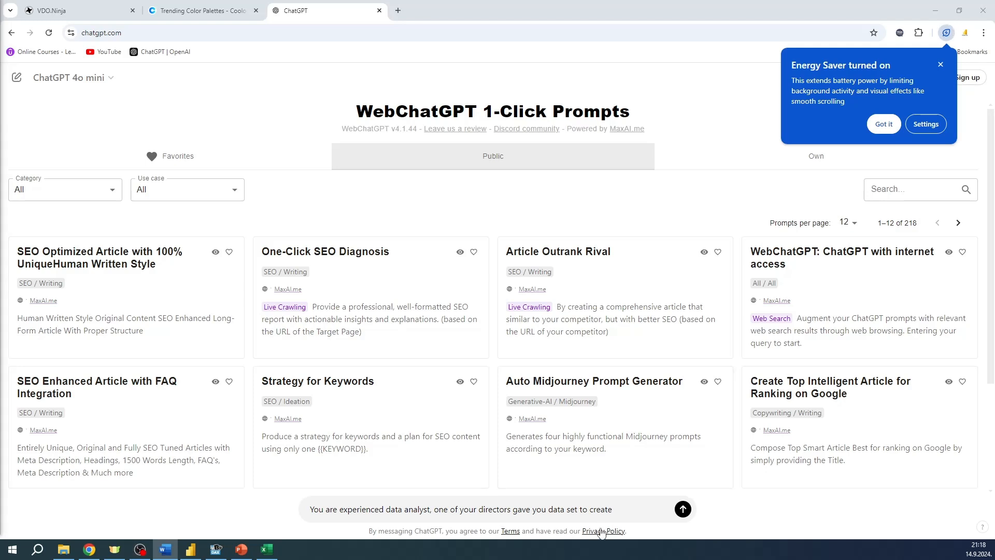
{"action": "left_click", "coordinate": [624, 500]}
{"action": "type", "text": "report"}
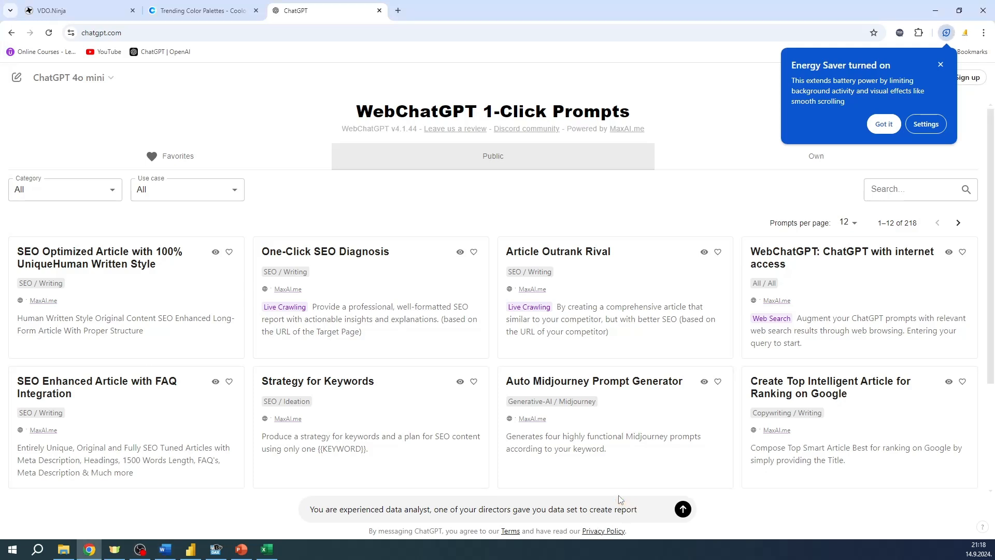
{"action": "type", "text": " in power bi "}
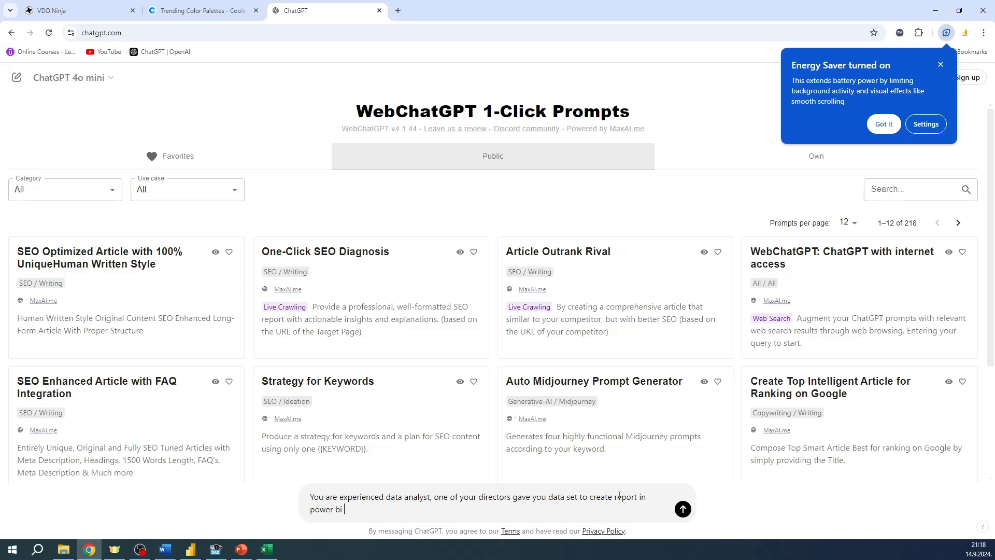
Extend the message: he doesn't know what he wants, propose charts, metrics, calculations and KPIs to impress him, ending with "this is the data set he gave me"
{"action": "type", "text": "but he doenst know which"}
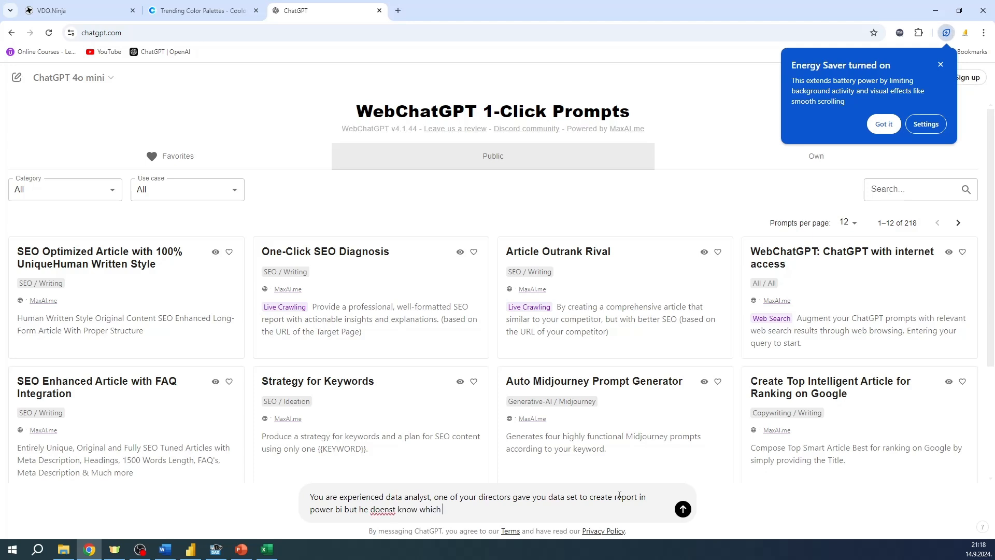
{"action": "type", "text": " charts, metrics calculations he wants to s"}
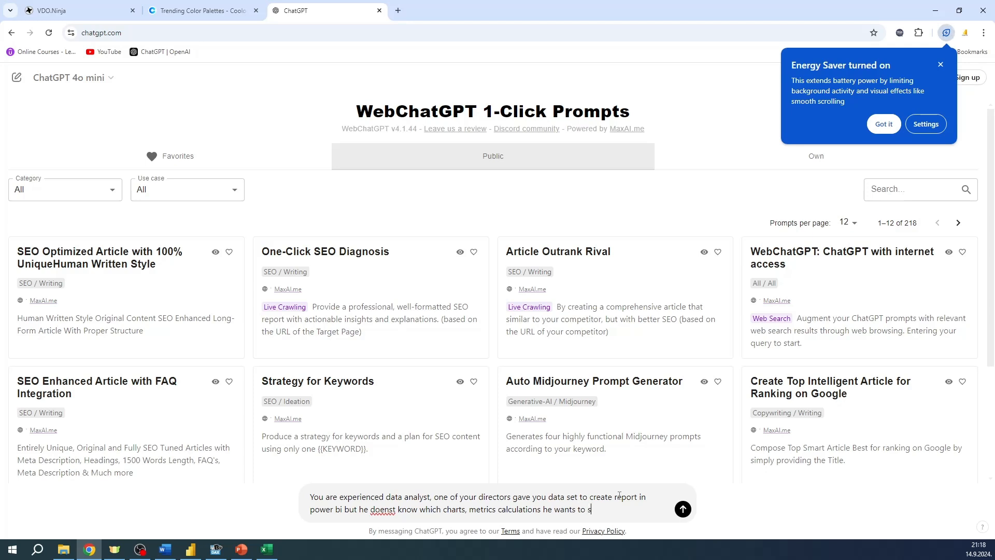
{"action": "type", "text": "ee. Can you propopse "}
{"action": "type", "text": "which chart"}
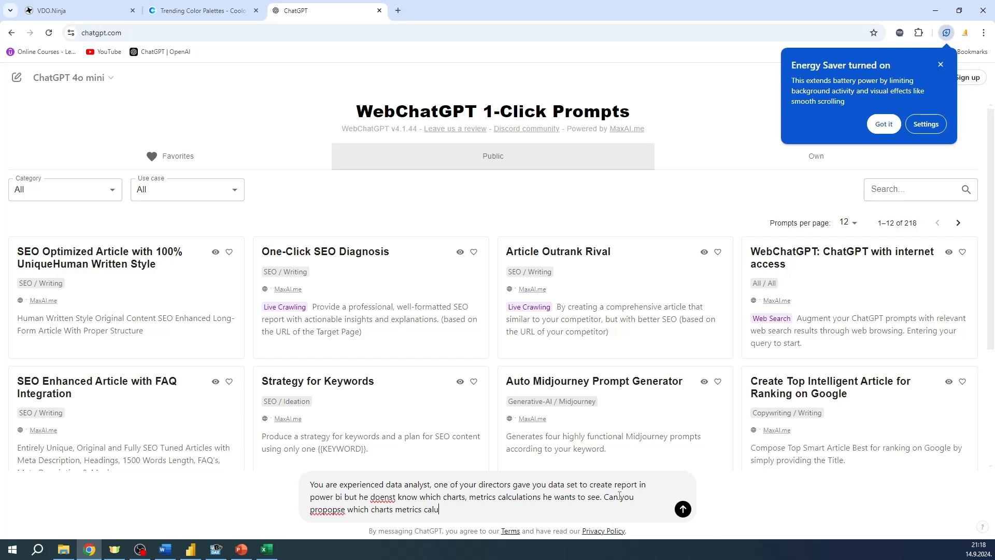
{"action": "type", "text": "s metrics calculations and kpi to build in ordr"}
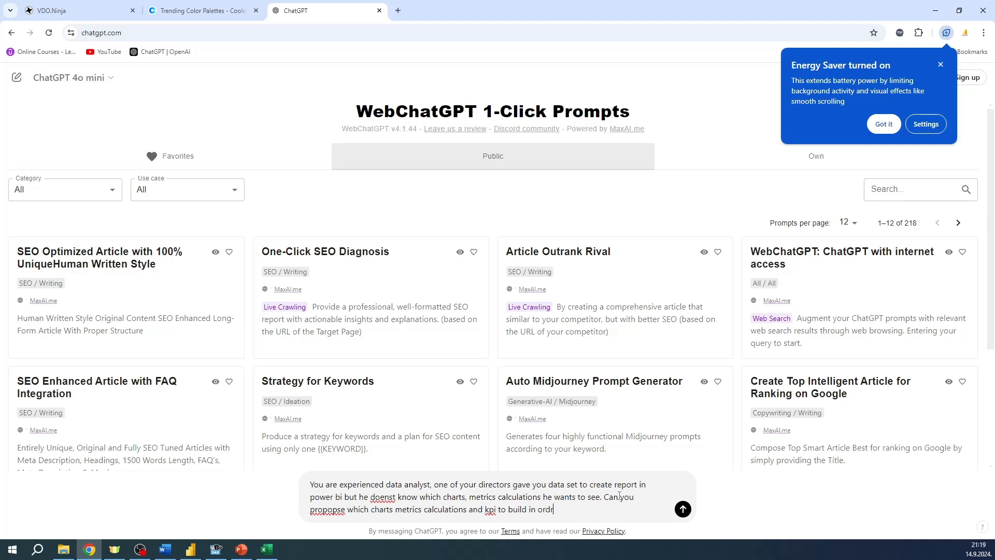
{"action": "type", "text": "ed to impress him. this is"}
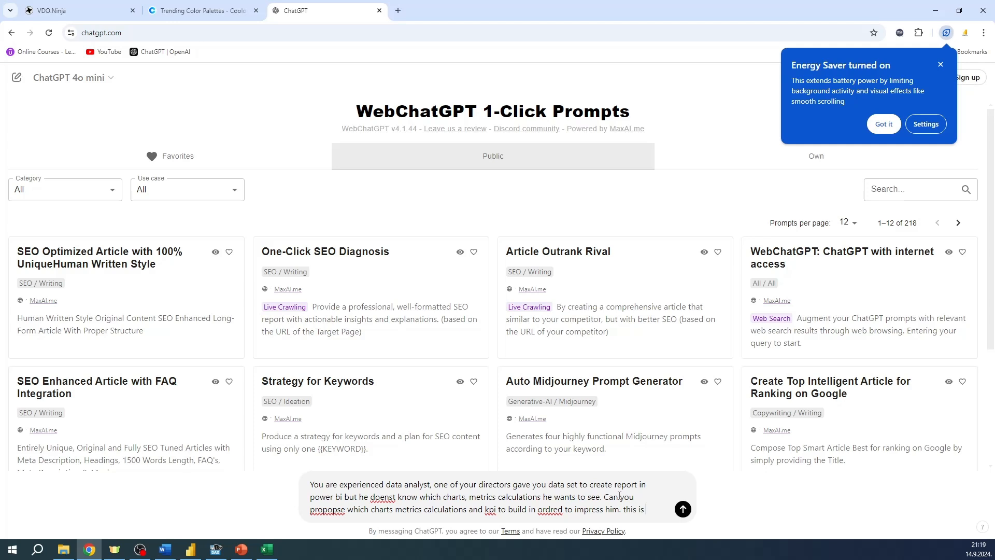
{"action": "type", "text": " the data set he gave me"}
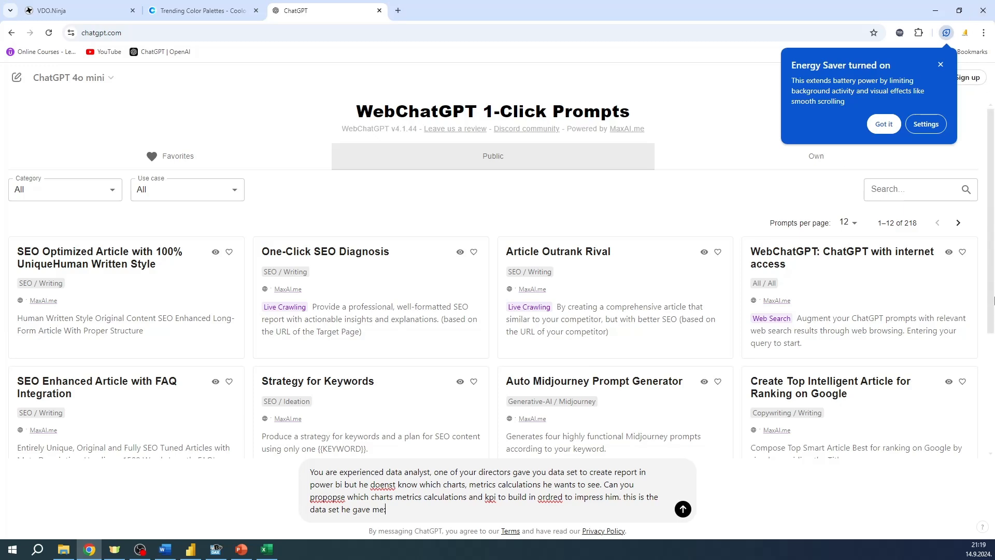
In Excel, copy the headers and first data rows of the sales table in cells A1:P32
{"action": "left_click", "coordinate": [267, 550]}
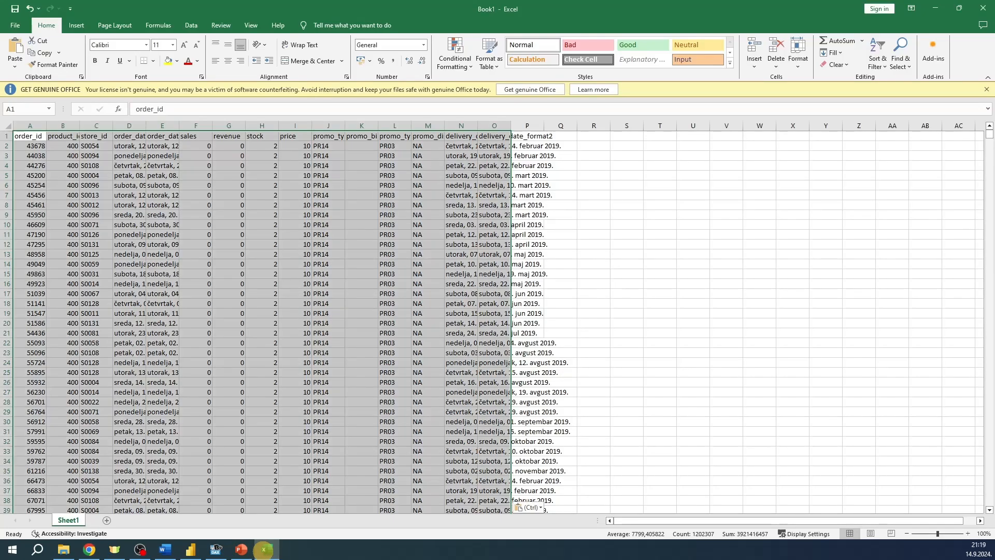
{"action": "left_click", "coordinate": [30, 136]}
{"action": "left_click_drag", "start_coordinate": [29, 137], "coordinate": [539, 436]}
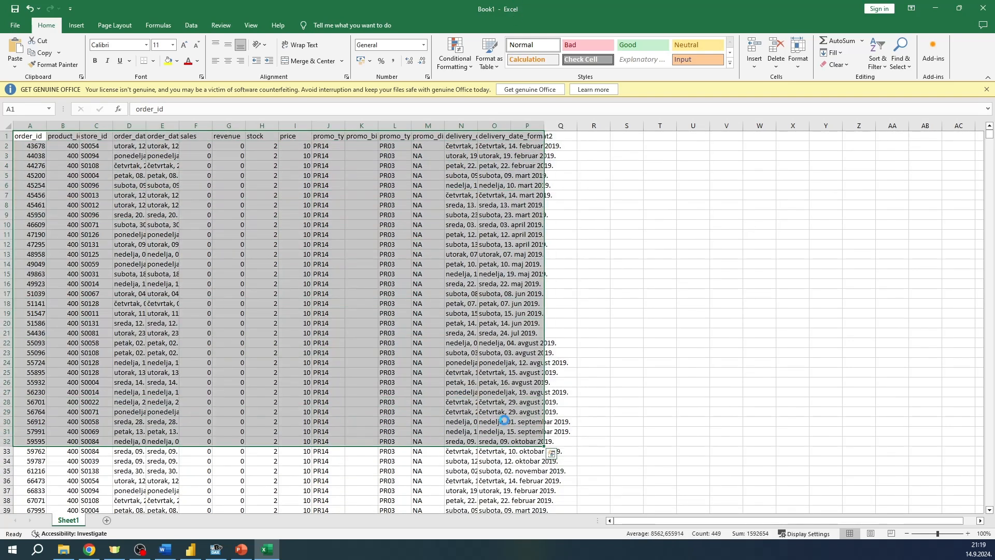
{"action": "key", "text": "ctrl+c"}
Back in ChatGPT, end the message text with a colon, paste the copied sales rows after it and send it
{"action": "key", "text": "alt+Tab"}
{"action": "type", "text": ":"}
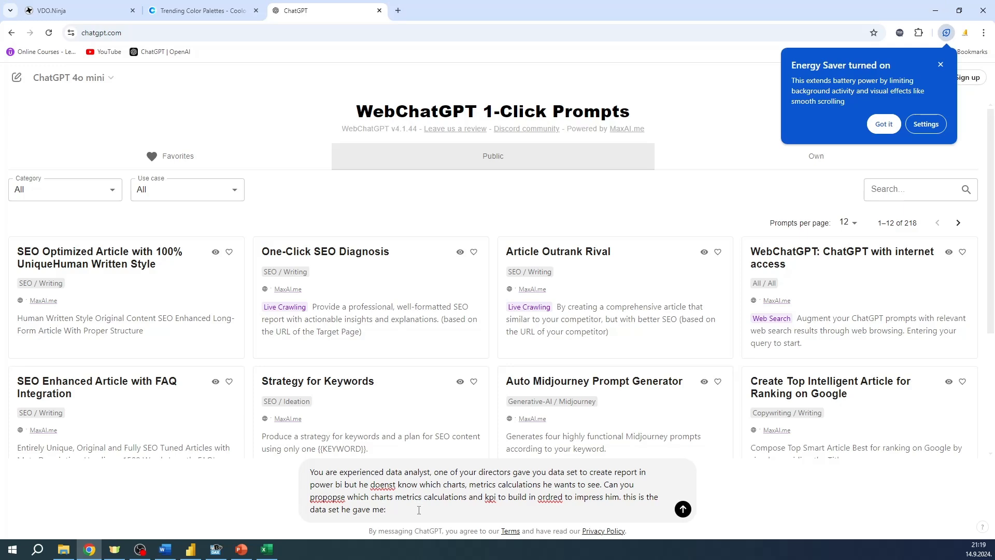
{"action": "key", "text": "ctrl+v"}
{"action": "key", "text": "Return"}
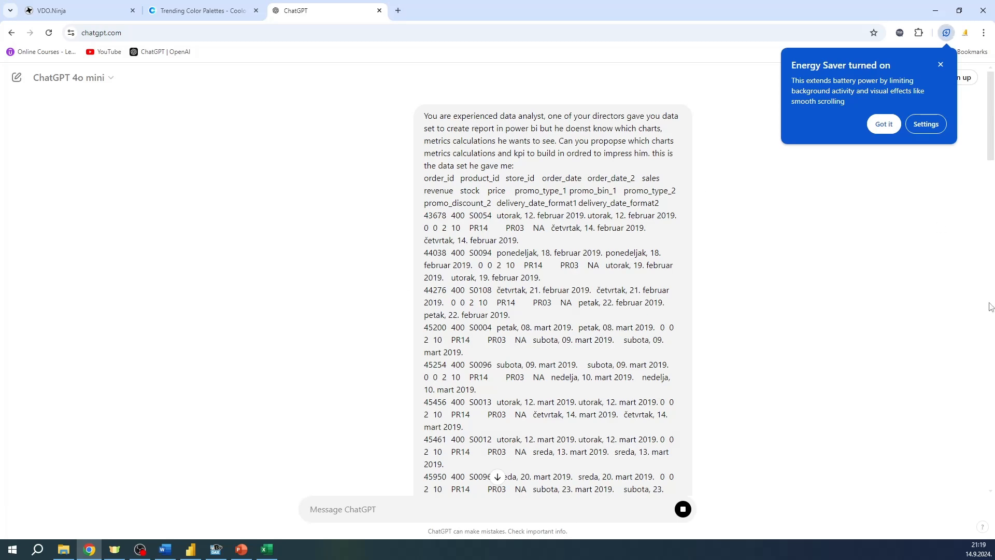
Read through ChatGPT's reply, examining its proposed charts, metrics and calculations, KPIs and additional tips for the sales report
{"action": "scroll", "coordinate": [595, 354], "scroll_direction": "down", "scroll_amount": 20}
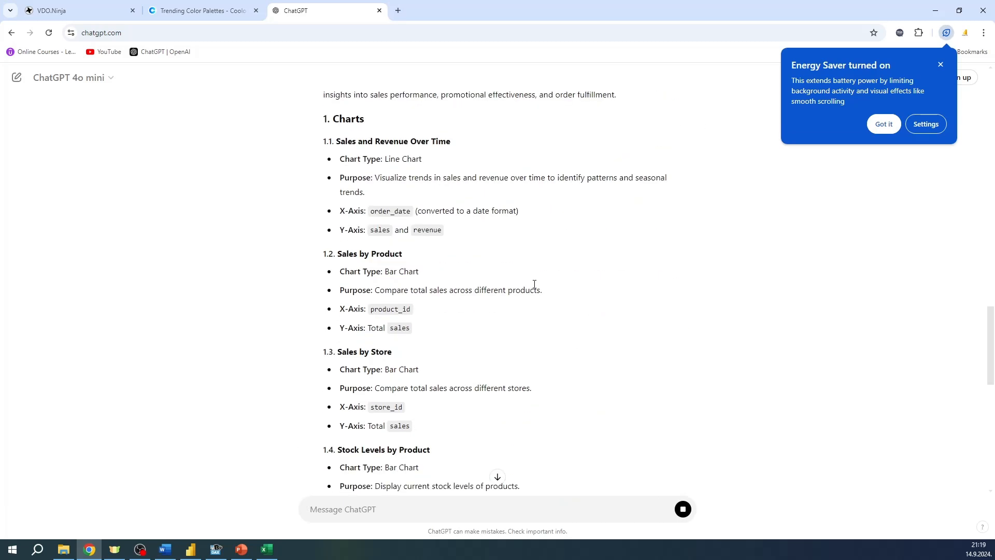
{"action": "scroll", "coordinate": [528, 278], "scroll_direction": "up", "scroll_amount": 2}
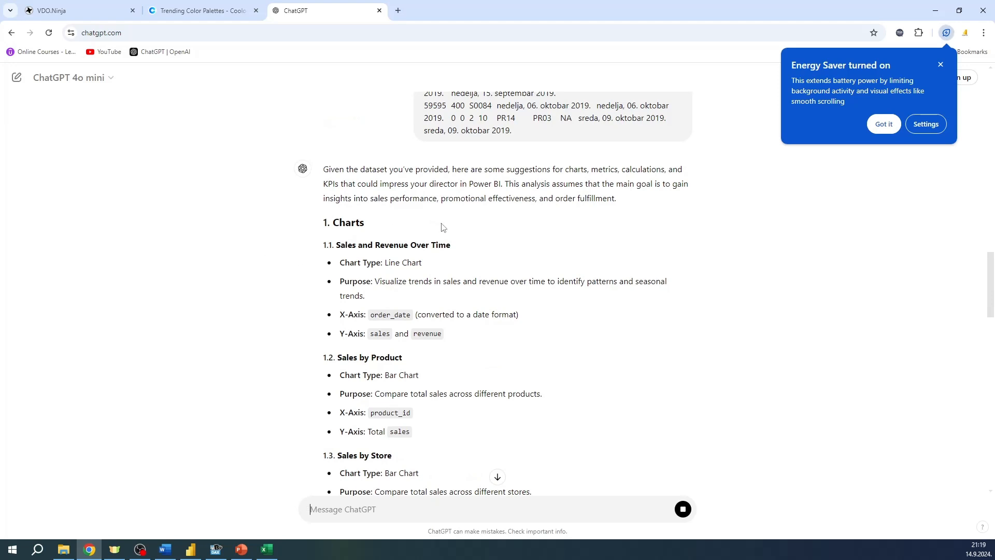
{"action": "left_click_drag", "start_coordinate": [337, 246], "coordinate": [458, 242]}
{"action": "left_click_drag", "start_coordinate": [351, 262], "coordinate": [379, 394]}
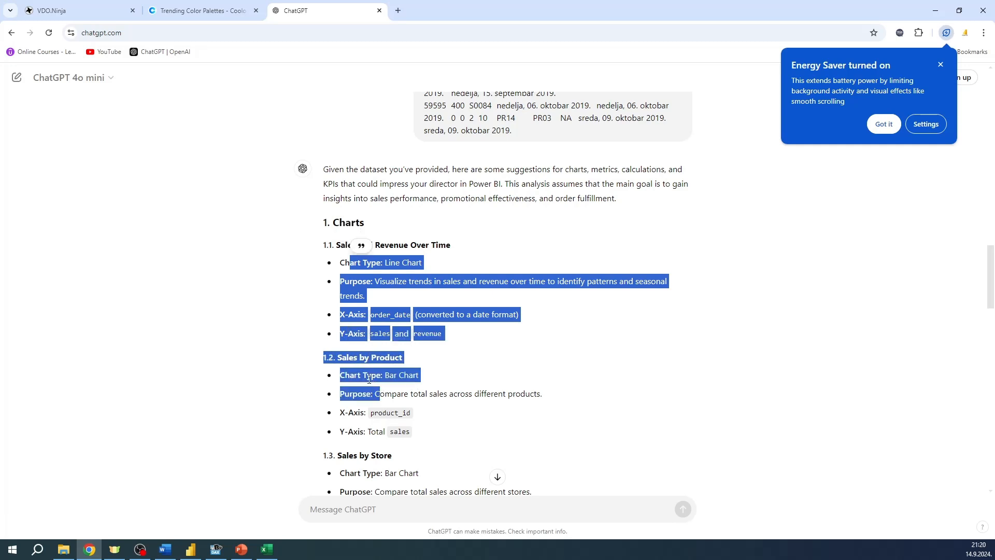
{"action": "scroll", "coordinate": [328, 289], "scroll_direction": "down", "scroll_amount": 3}
{"action": "scroll", "coordinate": [327, 289], "scroll_direction": "down", "scroll_amount": 9}
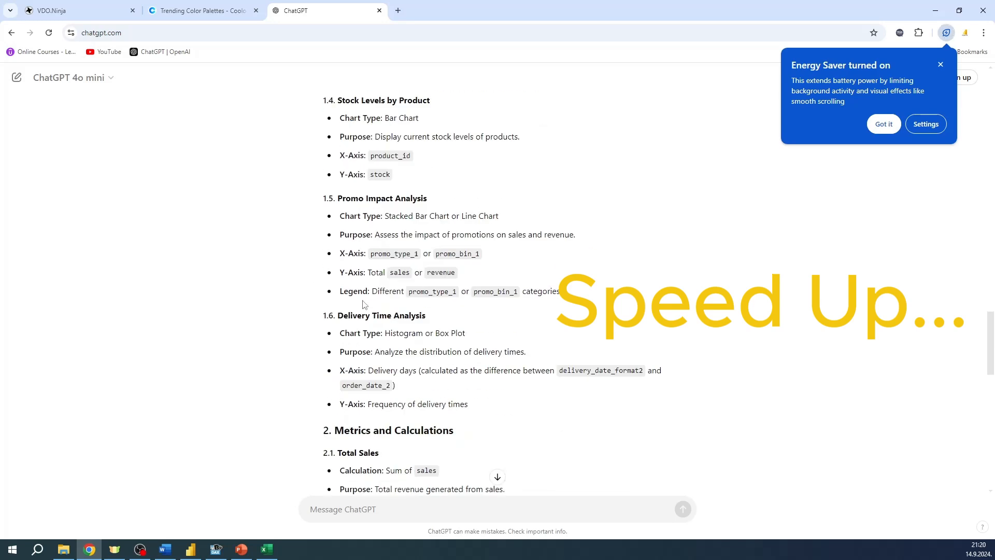
{"action": "scroll", "coordinate": [355, 293], "scroll_direction": "down", "scroll_amount": 2}
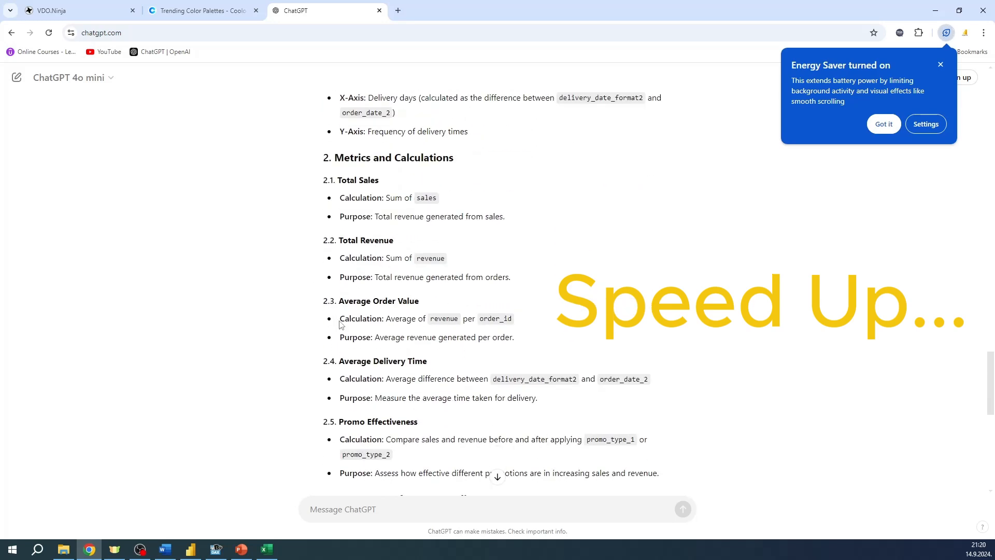
{"action": "left_click_drag", "start_coordinate": [336, 301], "coordinate": [495, 310]}
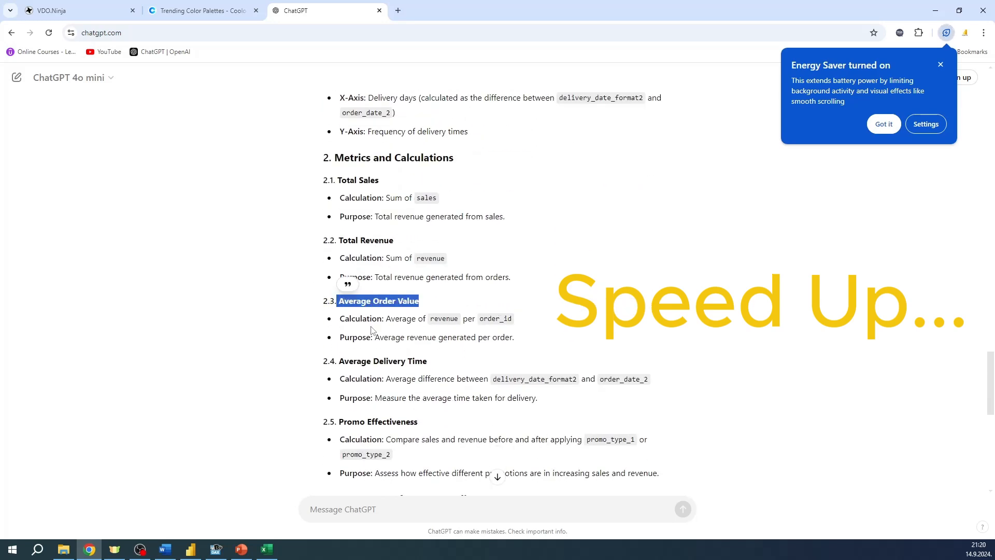
{"action": "scroll", "coordinate": [371, 330], "scroll_direction": "down", "scroll_amount": 1}
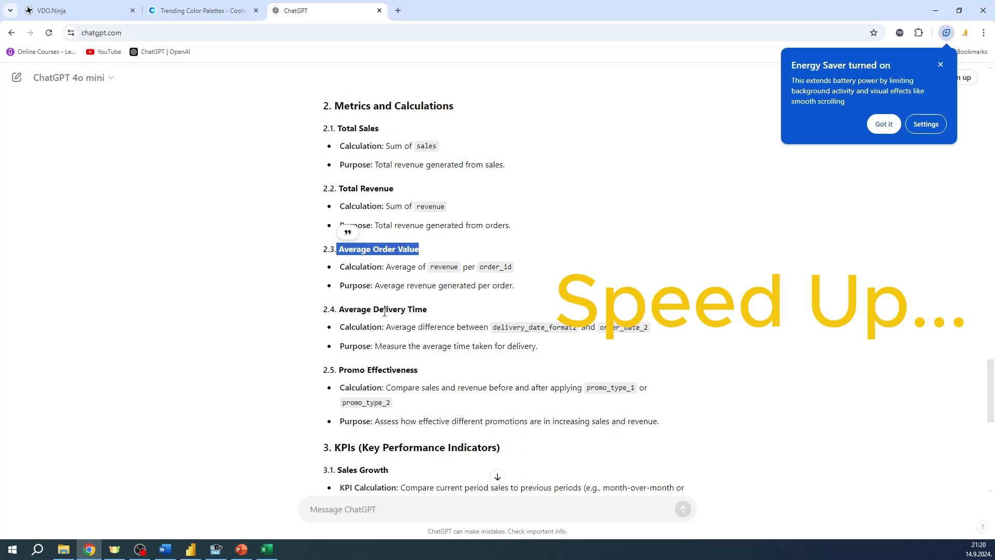
{"action": "scroll", "coordinate": [378, 315], "scroll_direction": "down", "scroll_amount": 3}
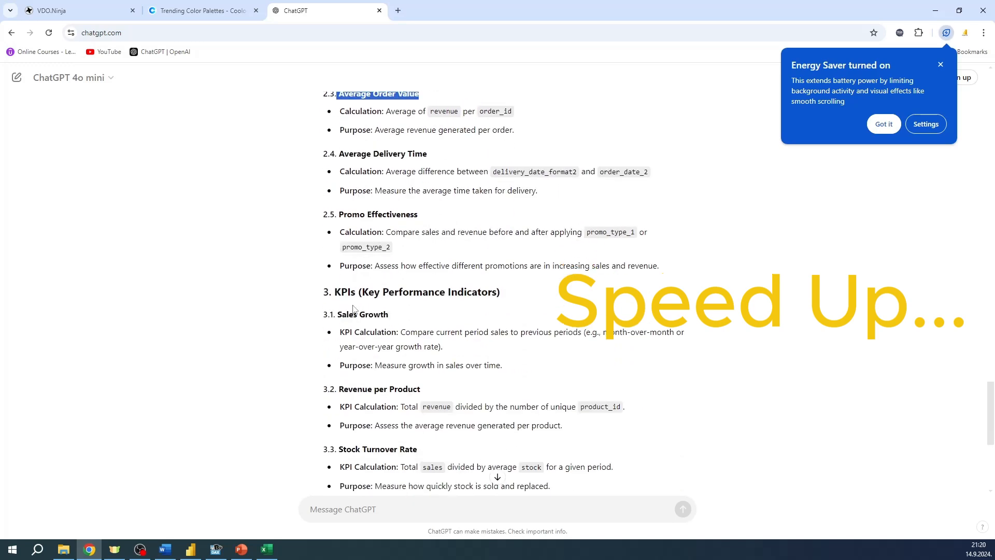
{"action": "scroll", "coordinate": [353, 309], "scroll_direction": "down", "scroll_amount": 5}
{"action": "scroll", "coordinate": [371, 342], "scroll_direction": "up", "scroll_amount": 1}
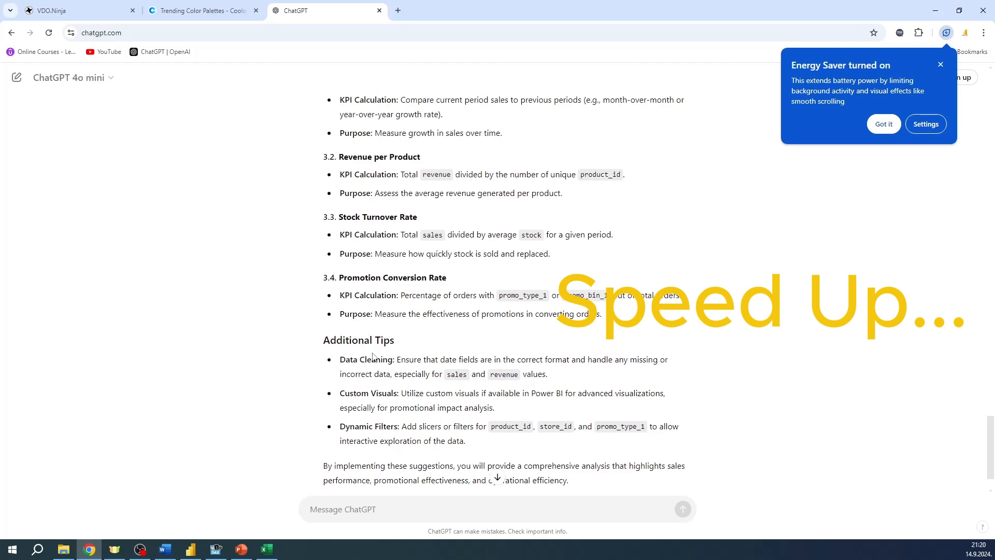
Switch to Power BI and set the delivery_date_format1 column of SalesFactTable to the Short Date format
{"action": "left_click", "coordinate": [191, 550]}
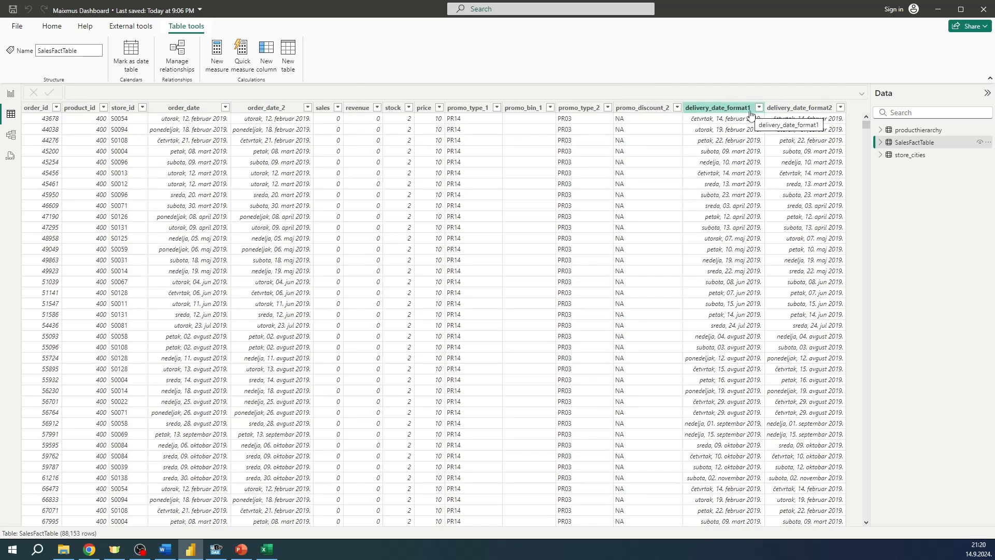
{"action": "left_click", "coordinate": [702, 108]}
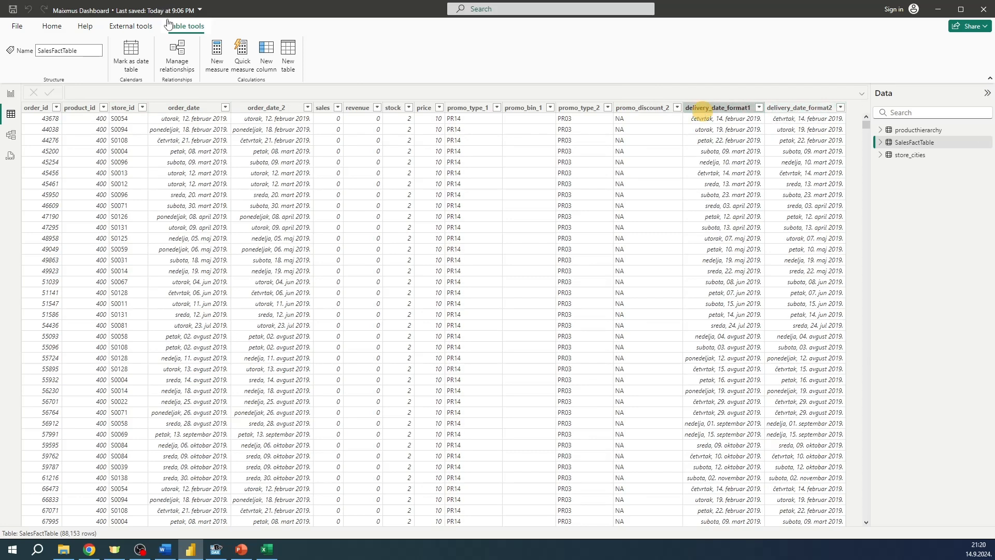
{"action": "left_click", "coordinate": [220, 48]}
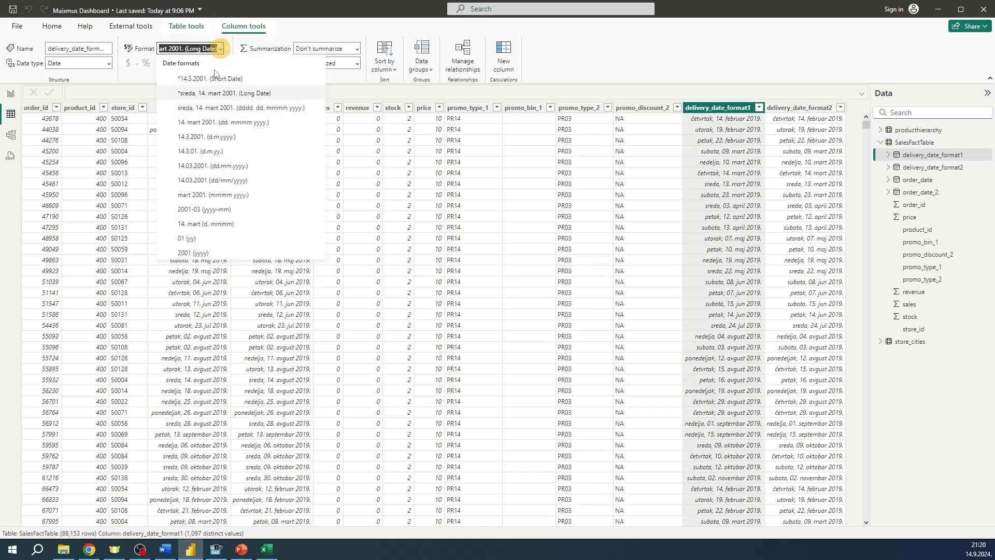
{"action": "left_click", "coordinate": [215, 79]}
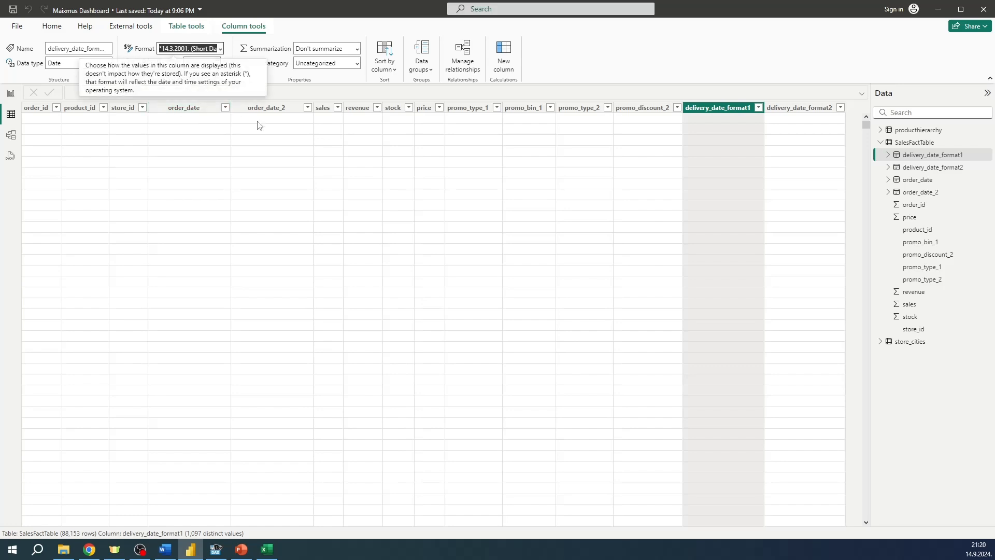
Open the date format choices for the order_date column of SalesFactTable
{"action": "left_click", "coordinate": [177, 109]}
{"action": "left_click", "coordinate": [220, 48]}
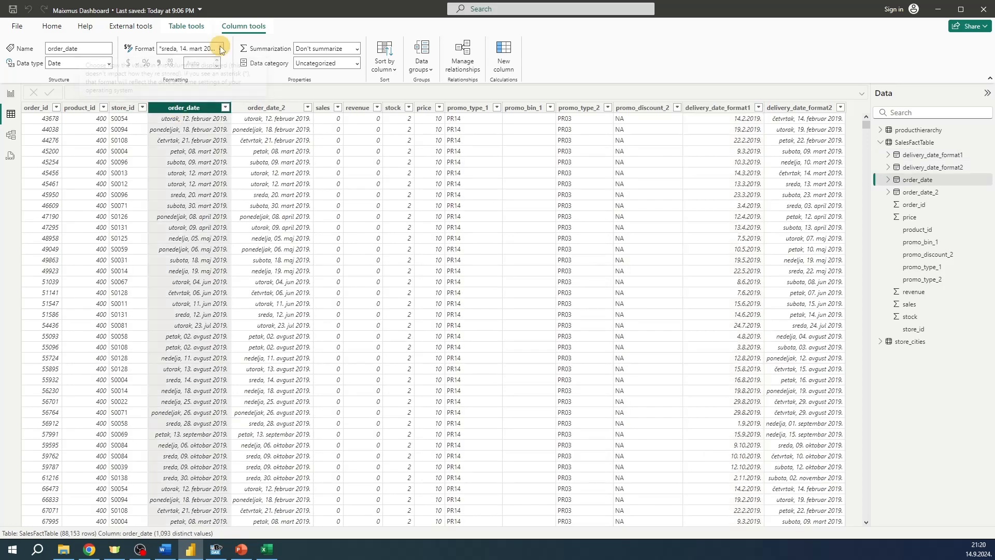
Format the order_date column as Short Date and open the Power Query Editor to transform the data
{"action": "left_click", "coordinate": [225, 78]}
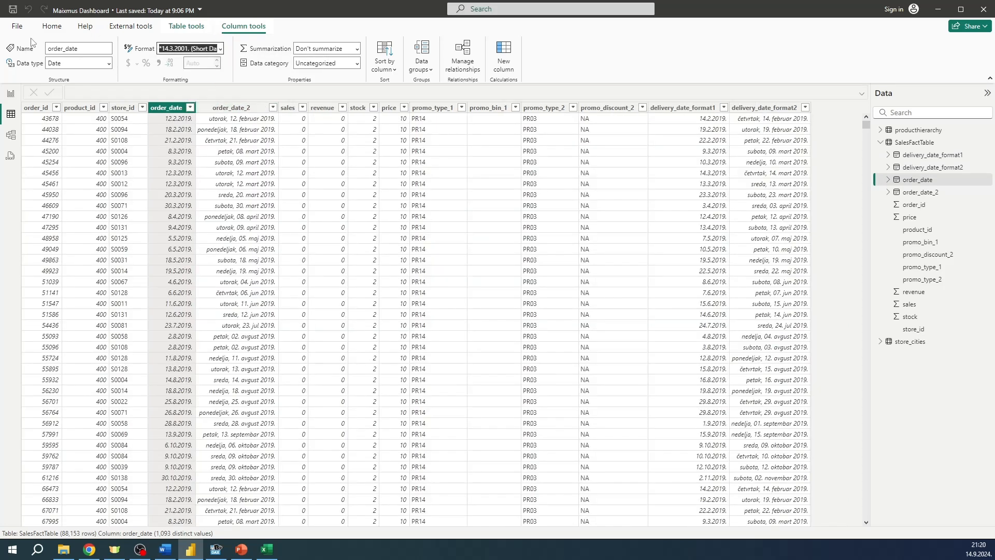
{"action": "left_click", "coordinate": [58, 28]}
{"action": "left_click", "coordinate": [273, 42]}
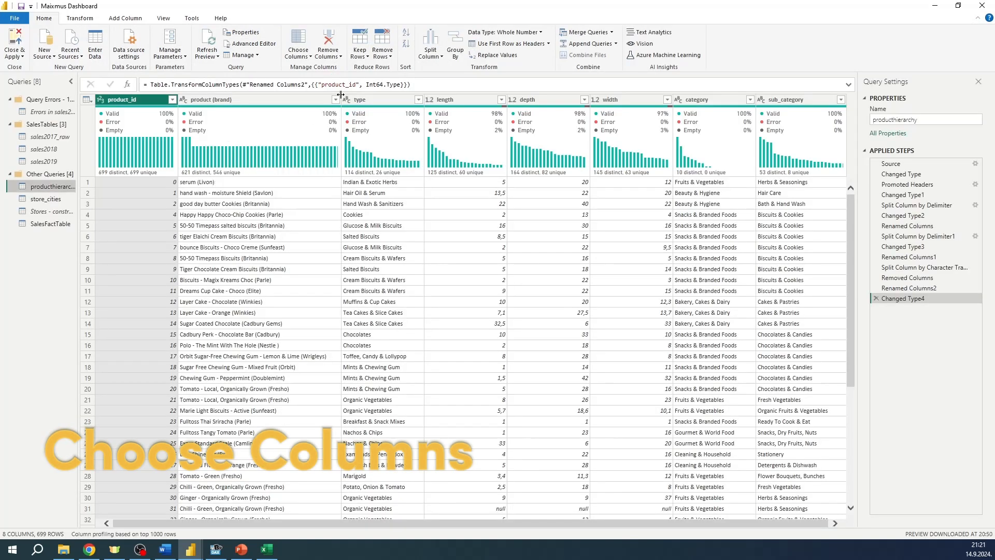
{"action": "left_click", "coordinate": [310, 57]}
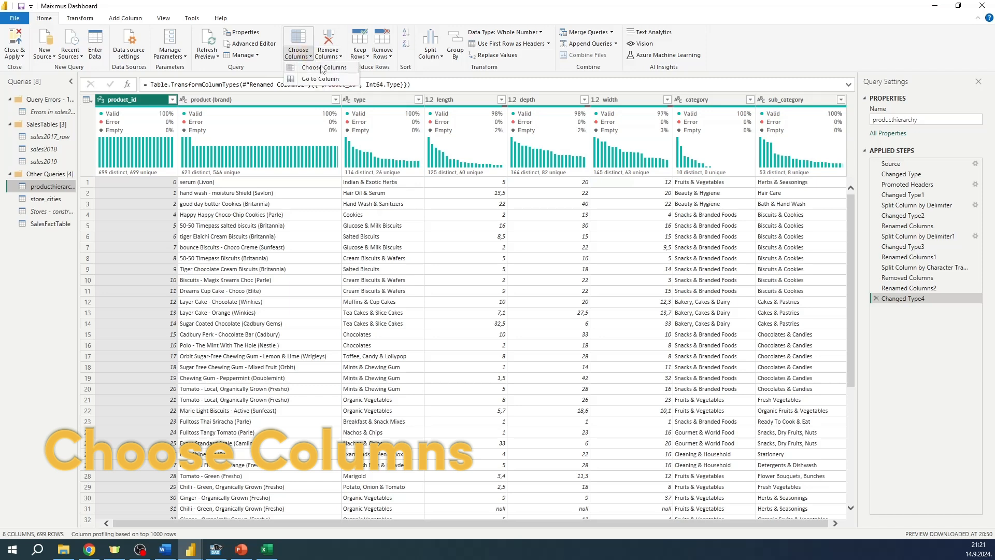
{"action": "left_click", "coordinate": [319, 67]}
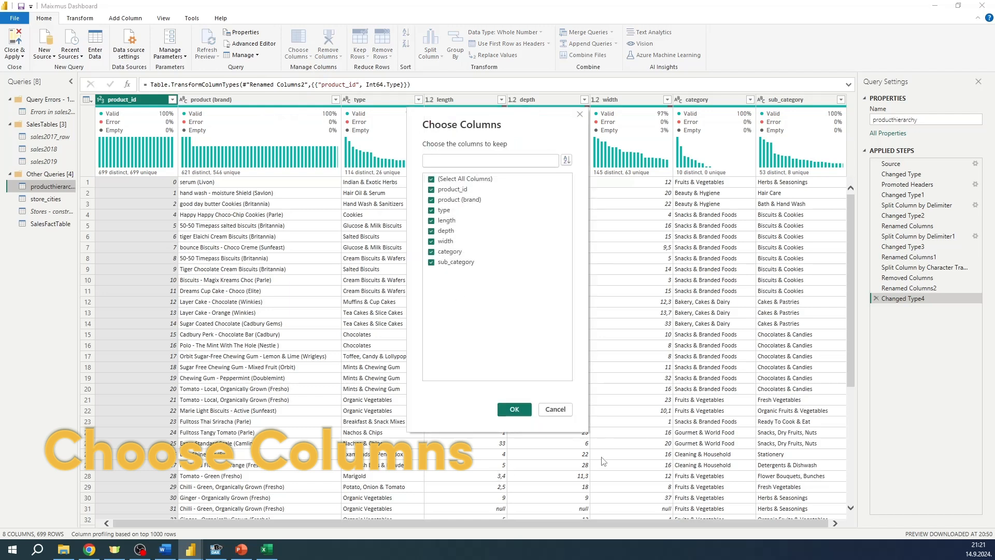
{"action": "left_click", "coordinate": [563, 409]}
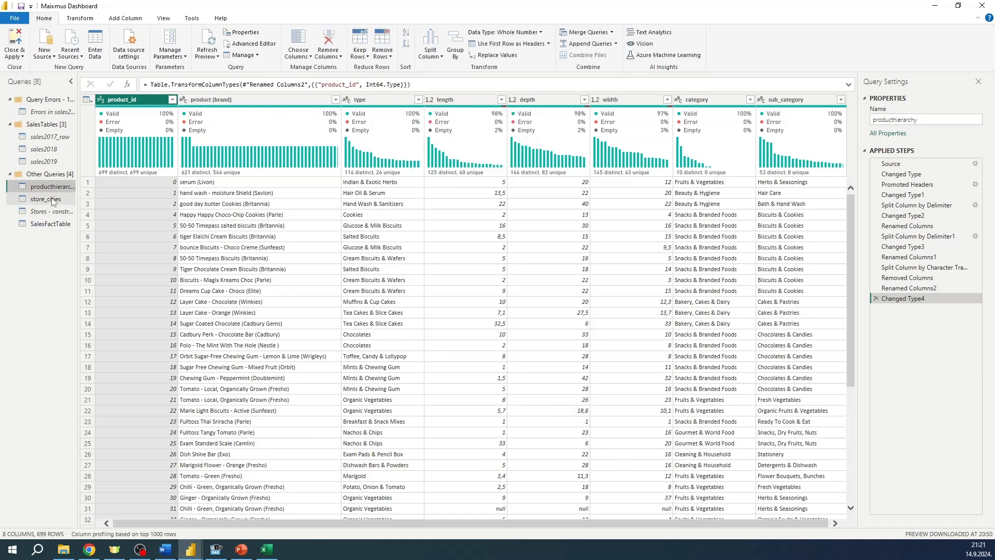
Keep all SalesFactTable columns except order_date_2 and delivery_date_format2 using Choose Columns
{"action": "left_click", "coordinate": [48, 224]}
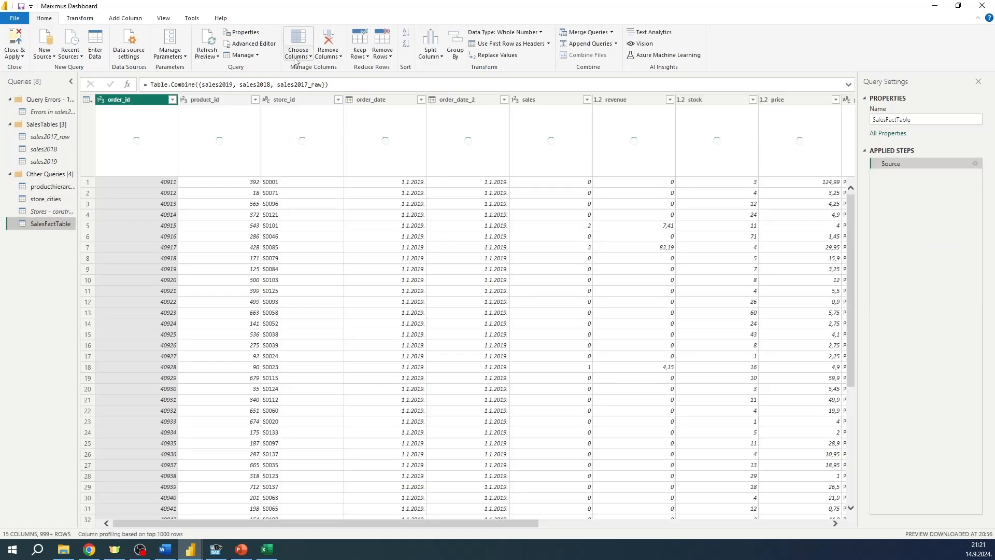
{"action": "left_click", "coordinate": [299, 54]}
{"action": "left_click", "coordinate": [302, 68]}
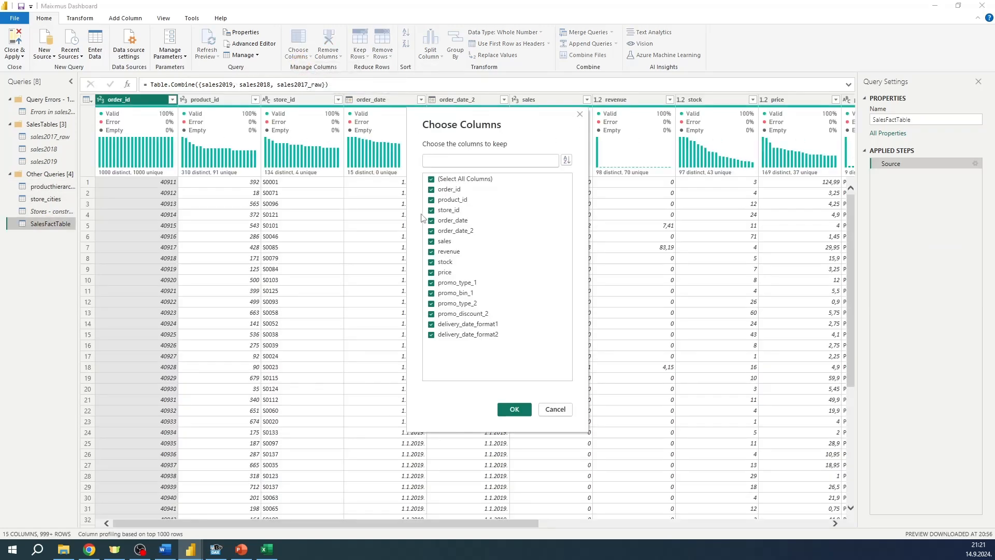
{"action": "left_click", "coordinate": [440, 230]}
{"action": "left_click", "coordinate": [486, 335]}
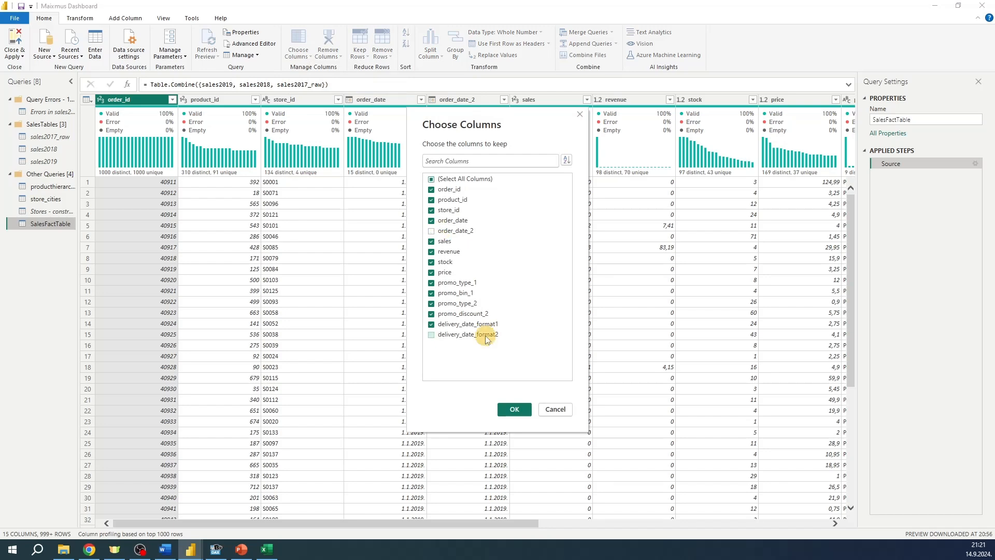
{"action": "left_click", "coordinate": [515, 408]}
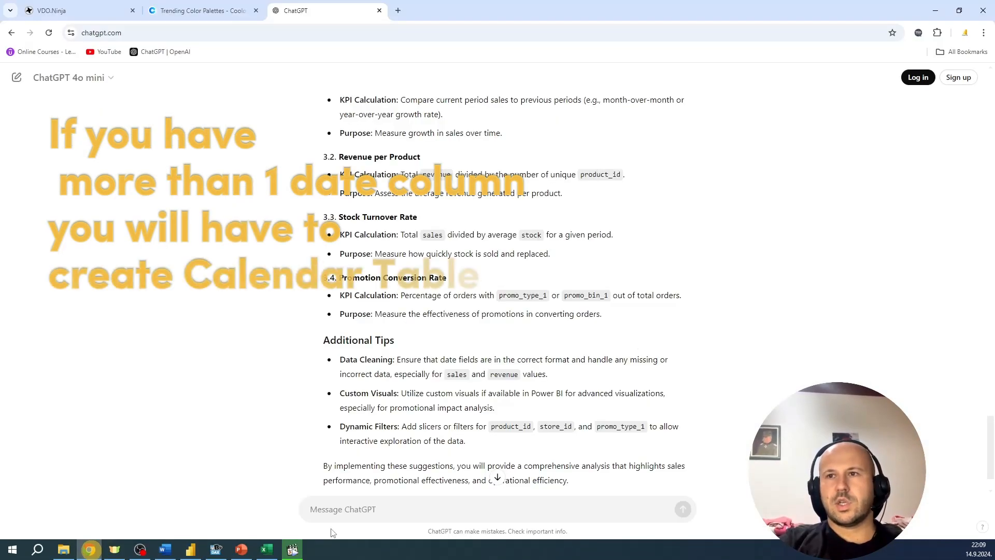
Ask ChatGPT "can you create calendar table using calendar auto dax function and all other required columns for date table"
{"action": "left_click", "coordinate": [338, 509]}
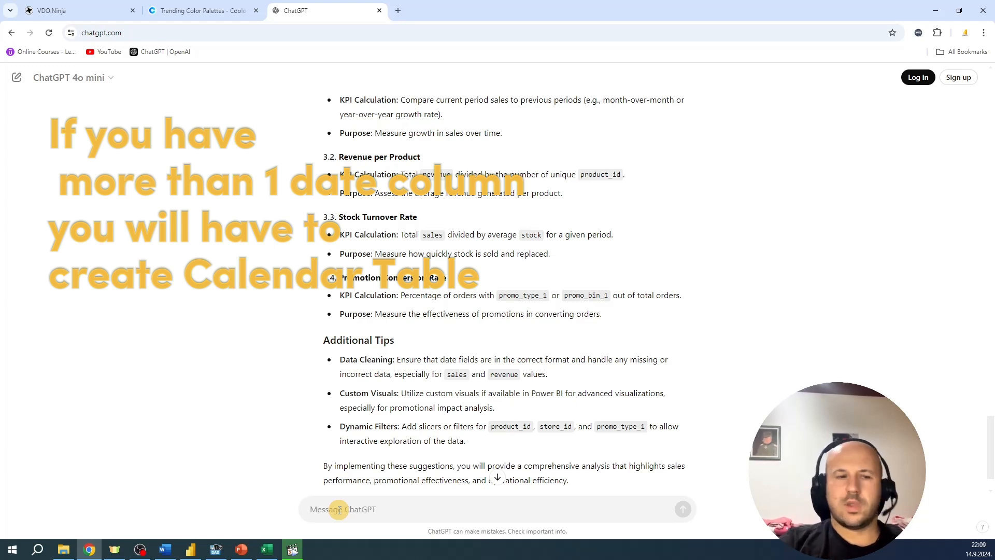
{"action": "type", "text": "can you c"}
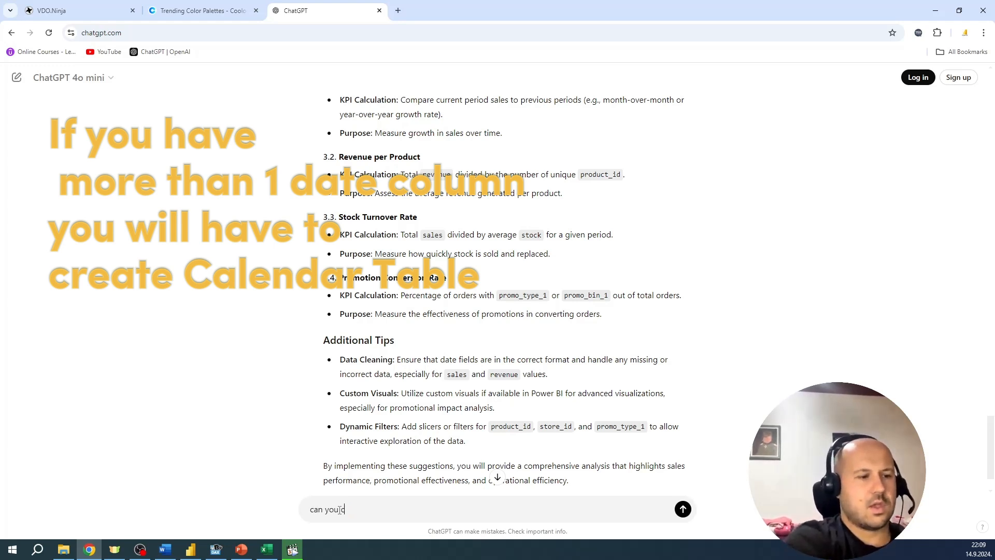
{"action": "type", "text": "reate cal"}
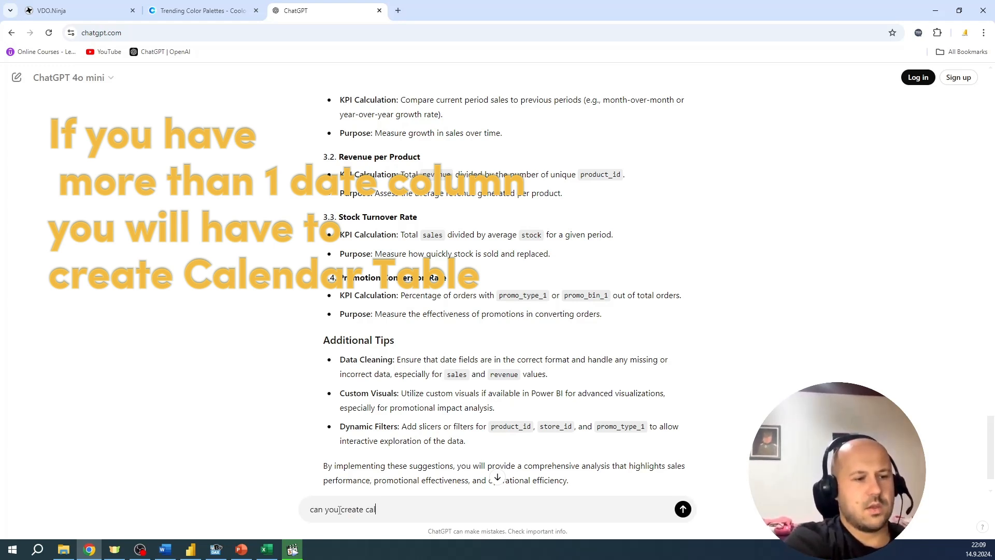
{"action": "type", "text": "endat"}
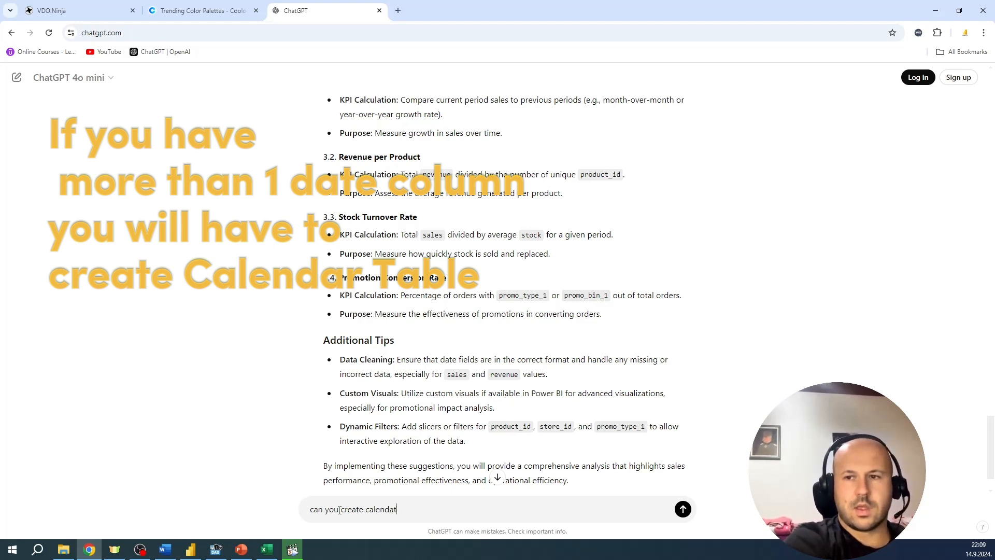
{"action": "key", "text": "BackSpace"}
{"action": "key", "text": "BackSpace"}
{"action": "key", "text": "BackSpace"}
{"action": "key", "text": "BackSpace"}
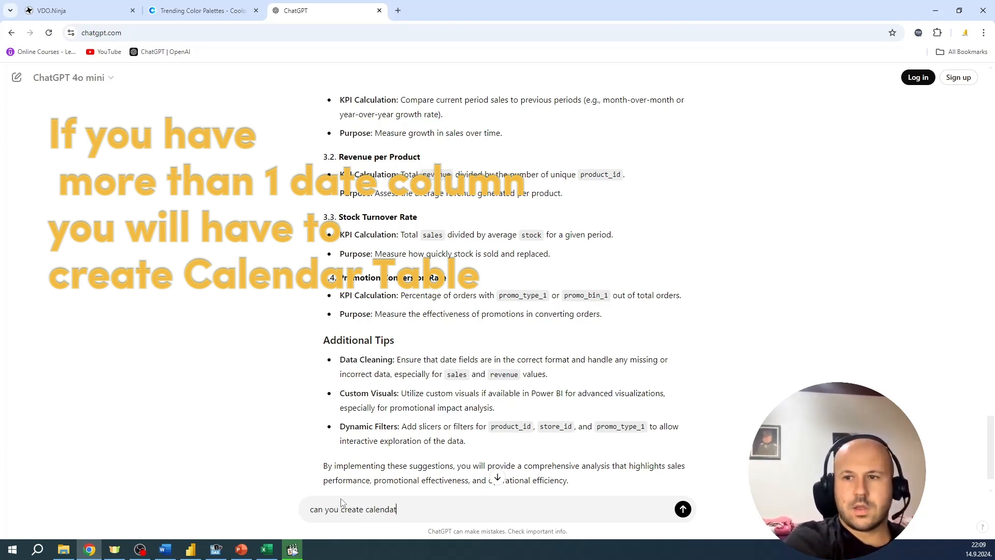
{"action": "type", "text": "table using calendat"}
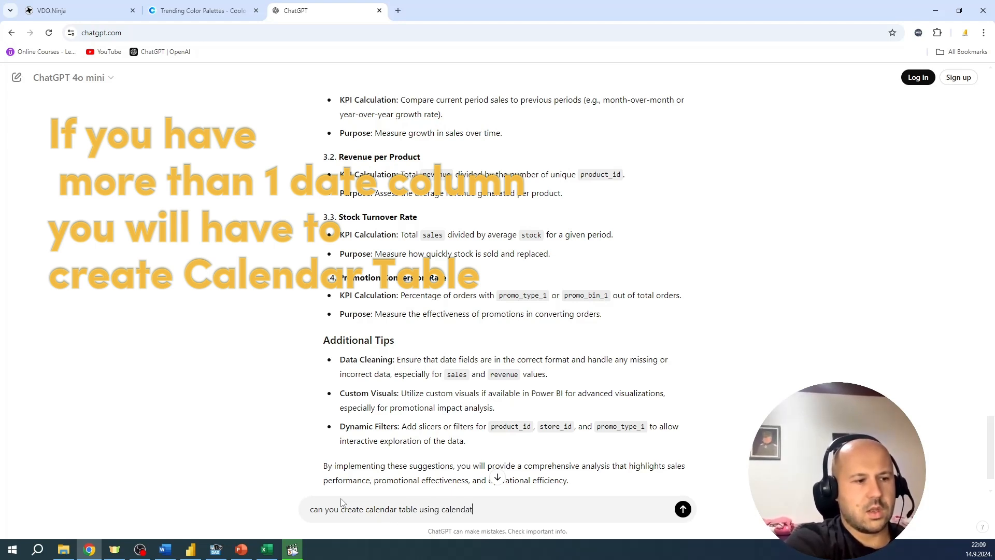
{"action": "type", "text": "auto da"}
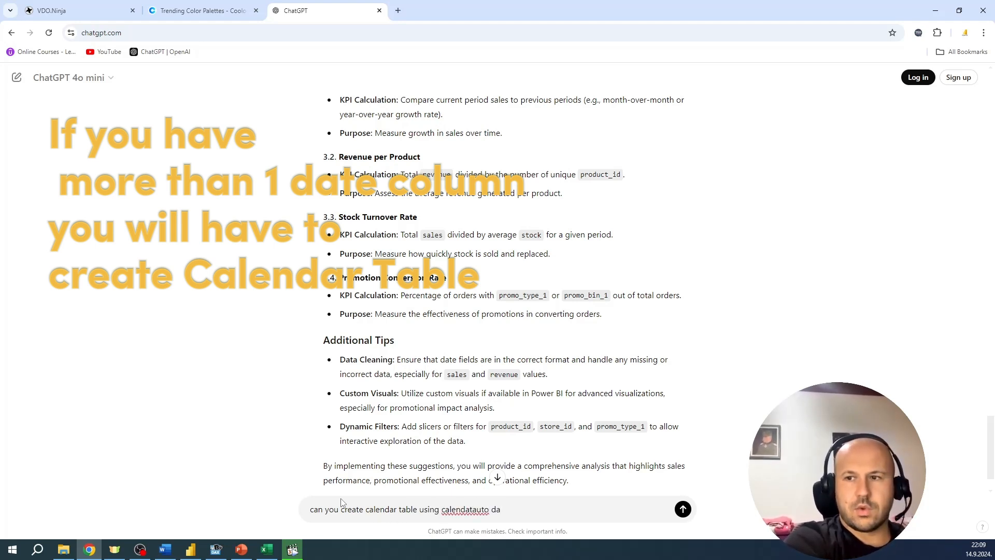
{"action": "key", "text": "BackSpace"}
{"action": "key", "text": "BackSpace"}
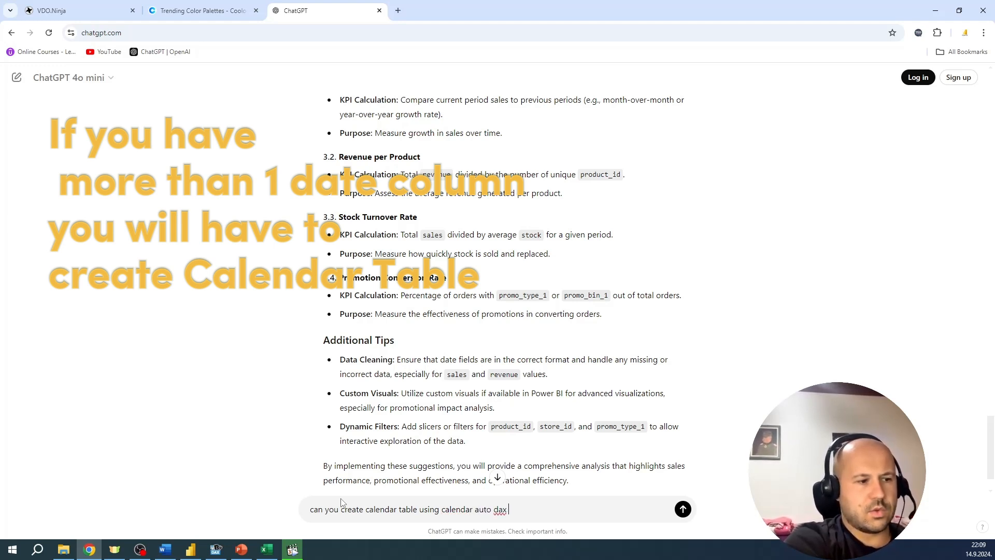
{"action": "type", "text": "function"}
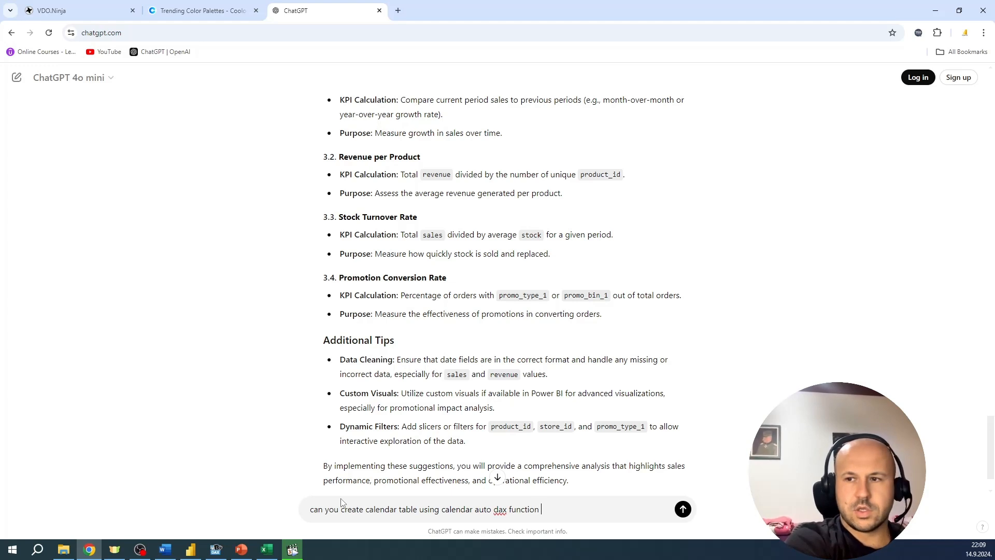
{"action": "type", "text": " and al"}
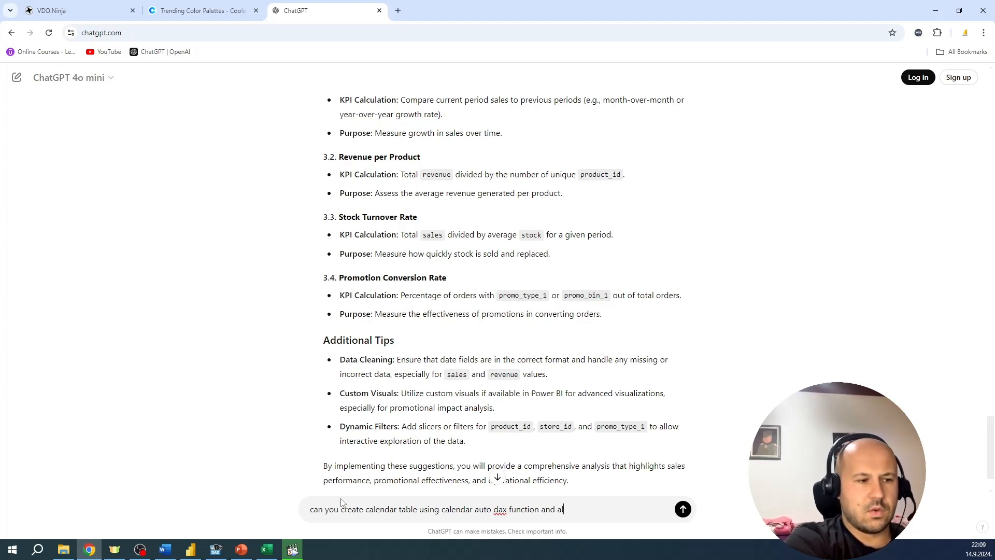
{"action": "type", "text": "l other requi"}
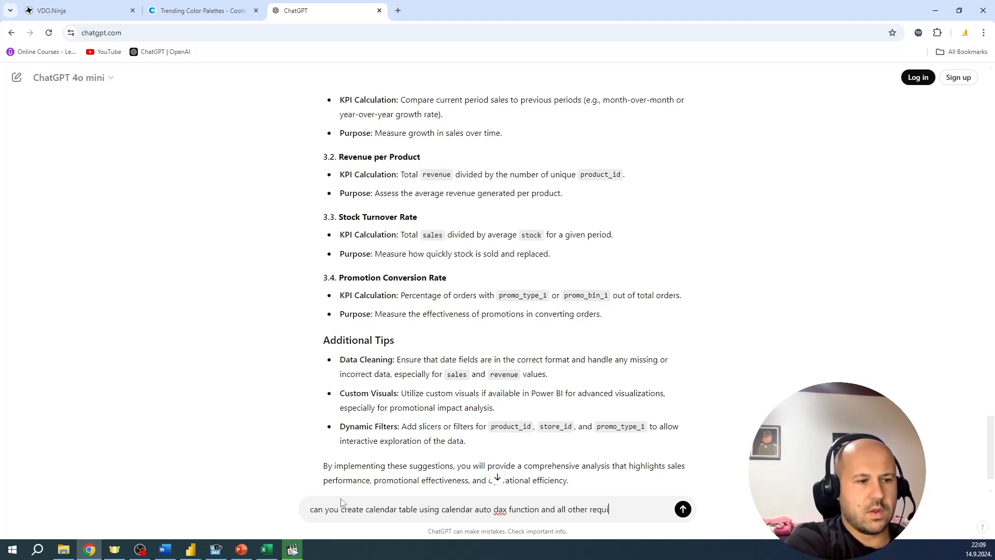
{"action": "type", "text": "red columns "}
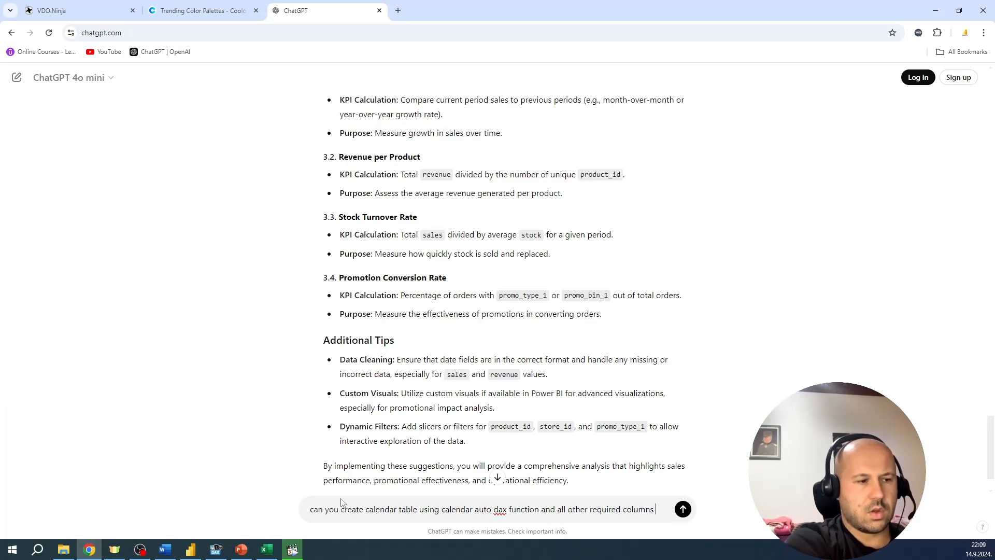
{"action": "type", "text": "for date table"}
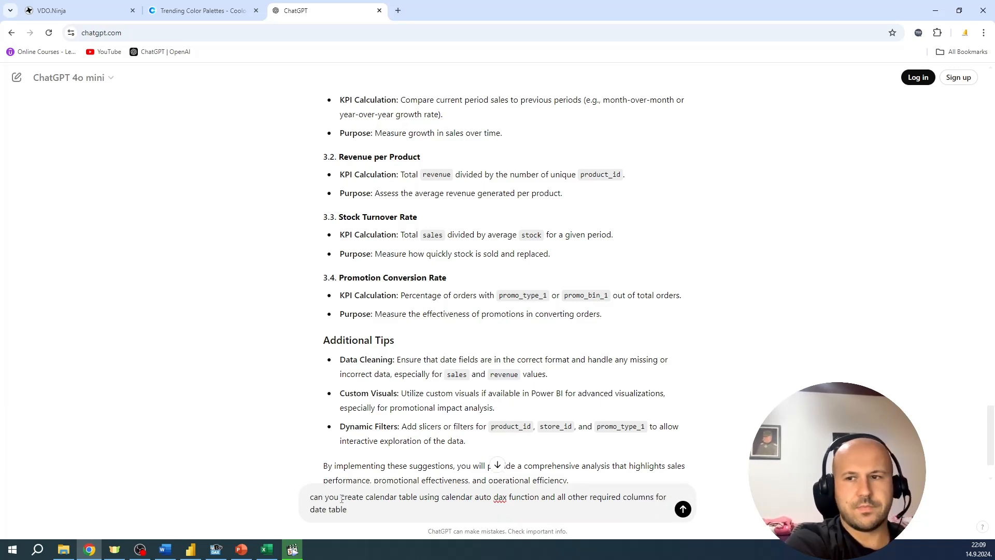
{"action": "key", "text": "Return"}
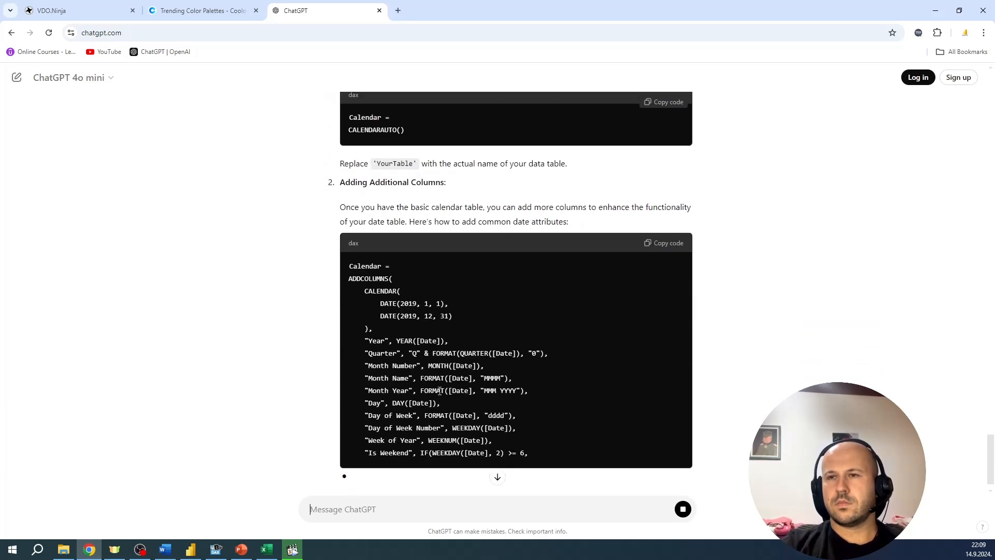
Ask ChatGPT to combine the provided calendar formulas into one single formula, and copy the consolidated DAX code
{"action": "scroll", "coordinate": [439, 390], "scroll_direction": "up", "scroll_amount": 1}
{"action": "scroll", "coordinate": [424, 342], "scroll_direction": "down", "scroll_amount": 2}
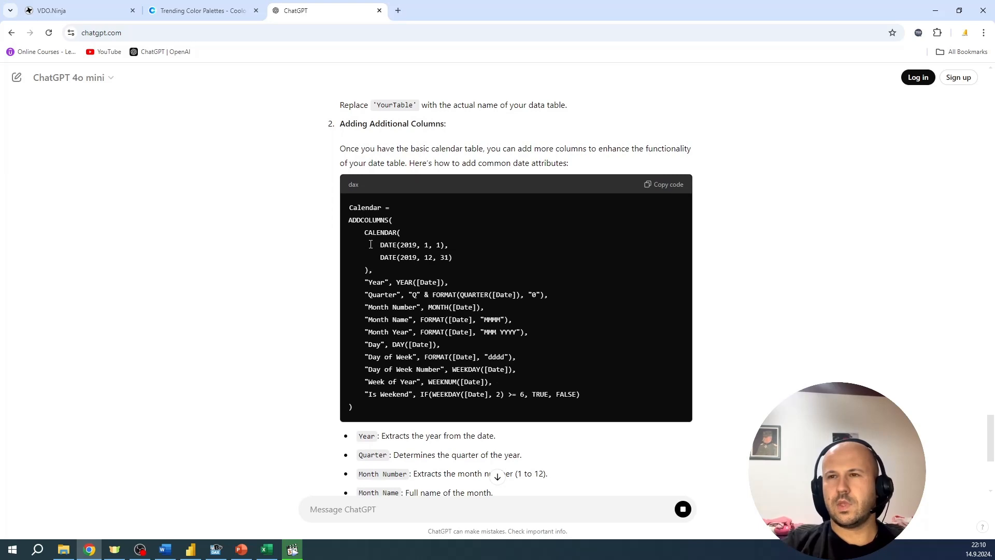
{"action": "scroll", "coordinate": [369, 258], "scroll_direction": "down", "scroll_amount": 7}
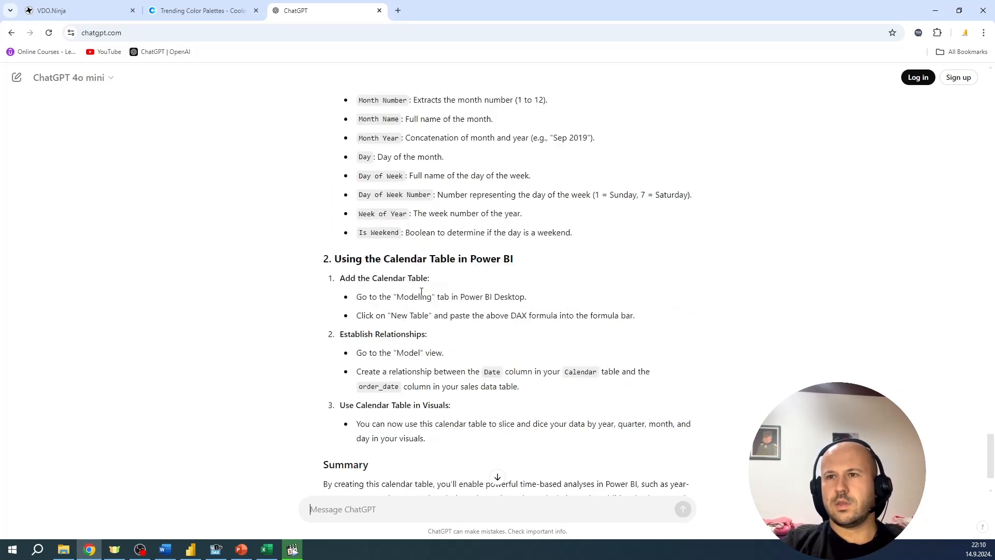
{"action": "scroll", "coordinate": [421, 293], "scroll_direction": "up", "scroll_amount": 9}
{"action": "scroll", "coordinate": [421, 294], "scroll_direction": "up", "scroll_amount": 5}
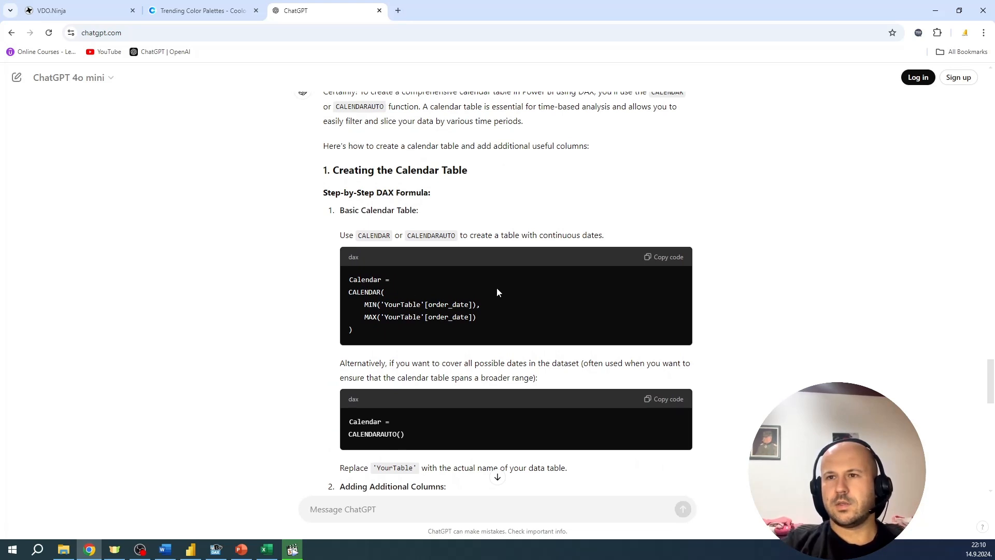
{"action": "scroll", "coordinate": [446, 332], "scroll_direction": "down", "scroll_amount": 2}
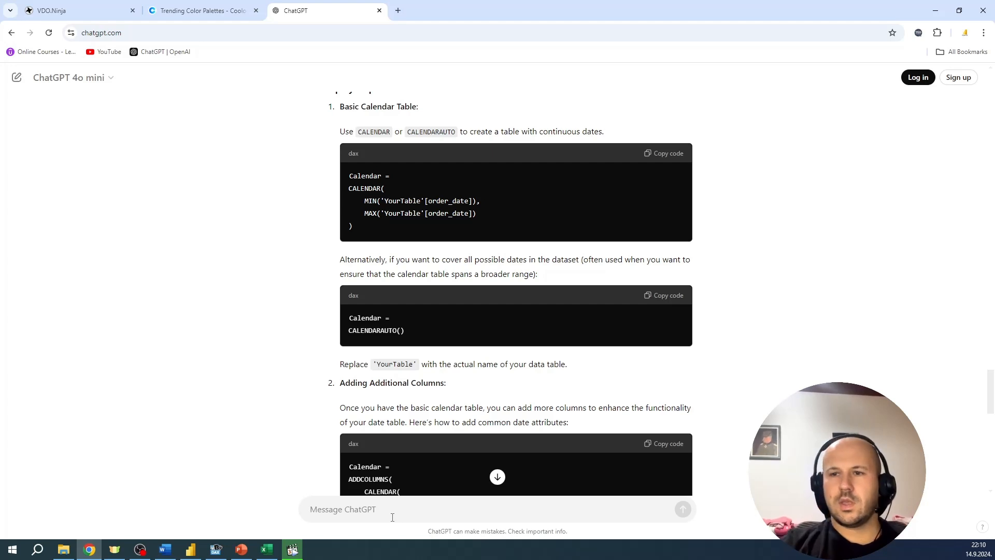
{"action": "type", "text": "combine"}
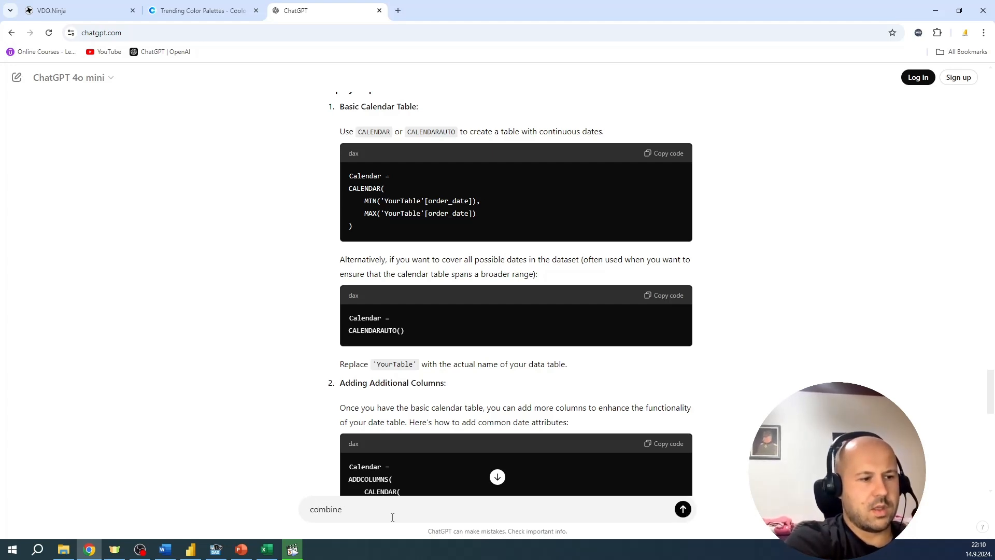
{"action": "type", "text": " formulas"}
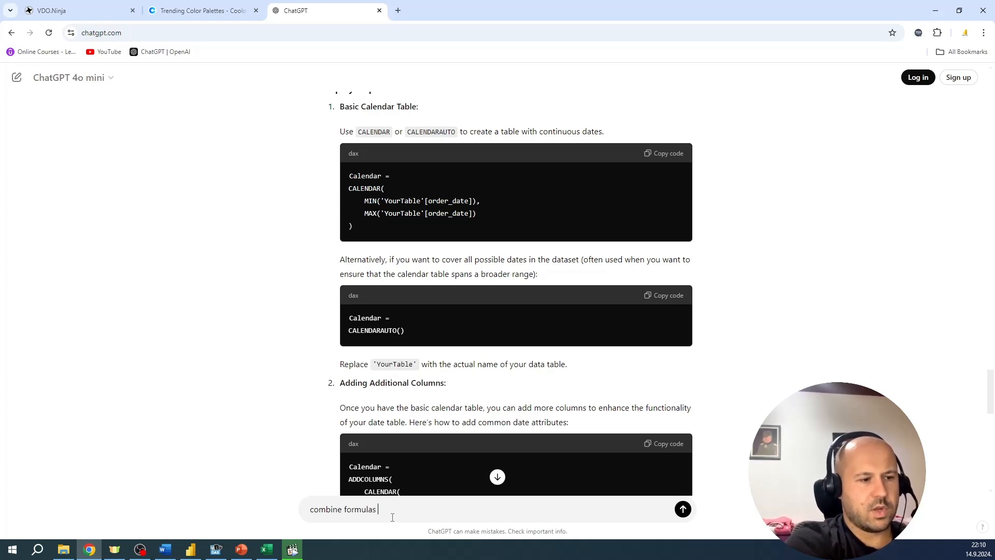
{"action": "type", "text": " you rp"}
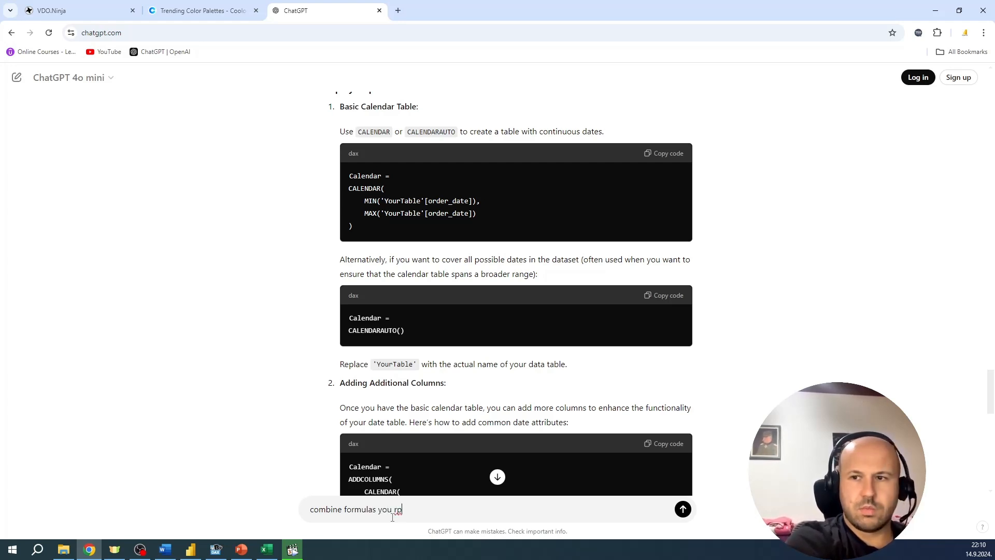
{"action": "key", "text": "BackSpace"}
{"action": "key", "text": "BackSpace"}
{"action": "type", "text": "provu"}
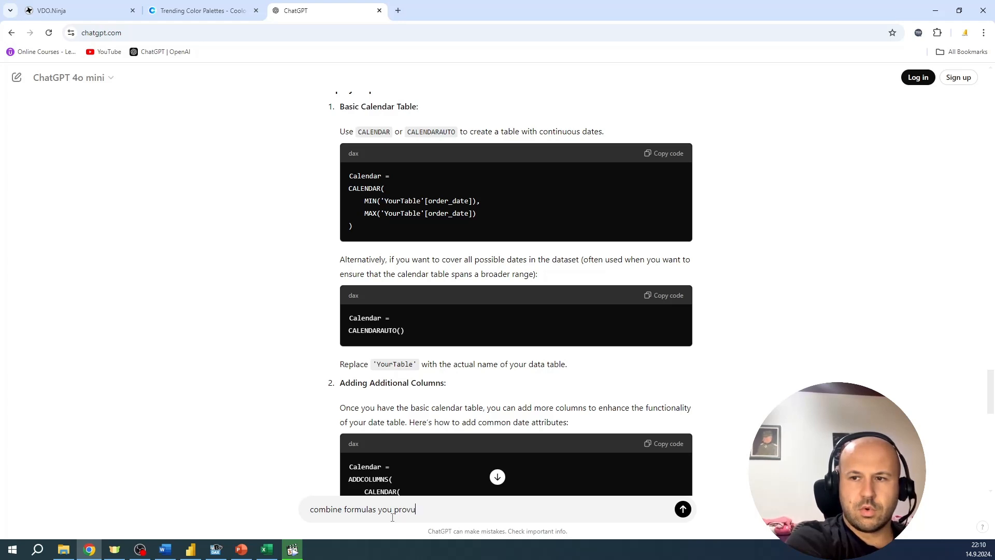
{"action": "key", "text": "BackSpace"}
{"action": "type", "text": "ided int"}
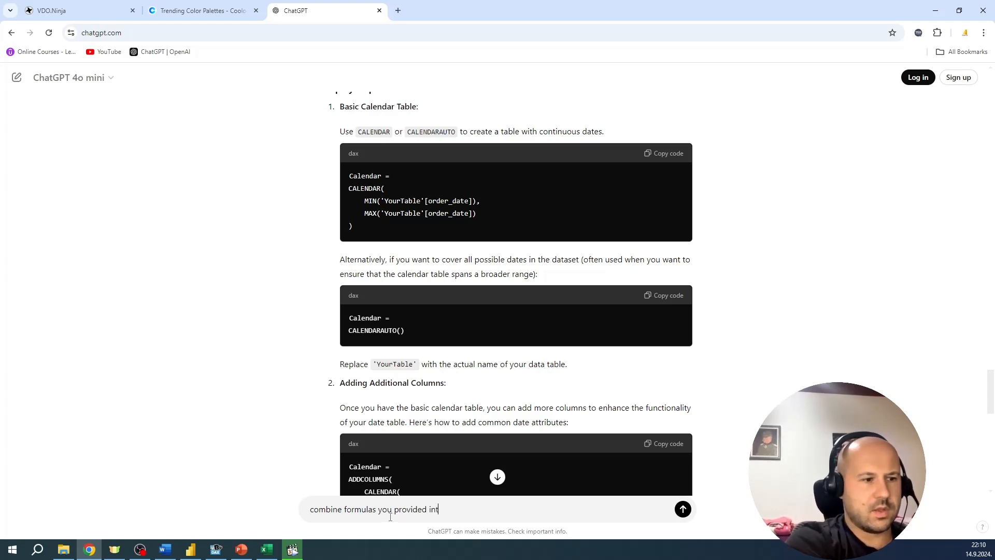
{"action": "type", "text": " o one single"}
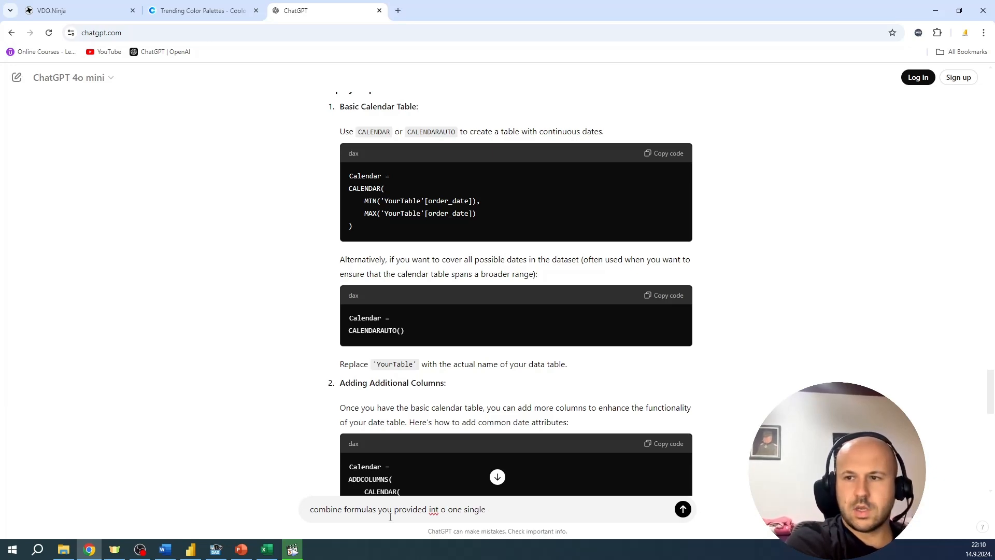
{"action": "key", "text": "Return"}
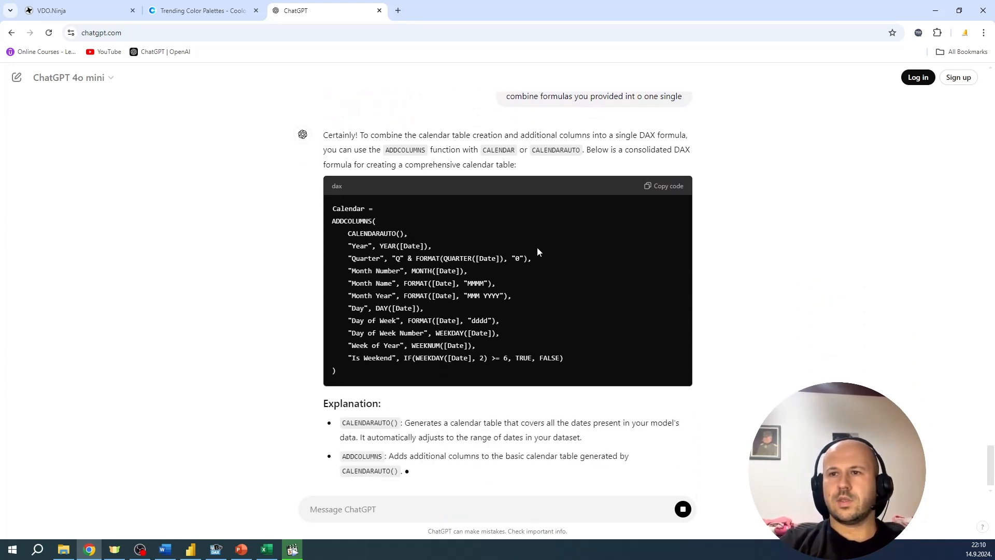
{"action": "left_click", "coordinate": [657, 130]}
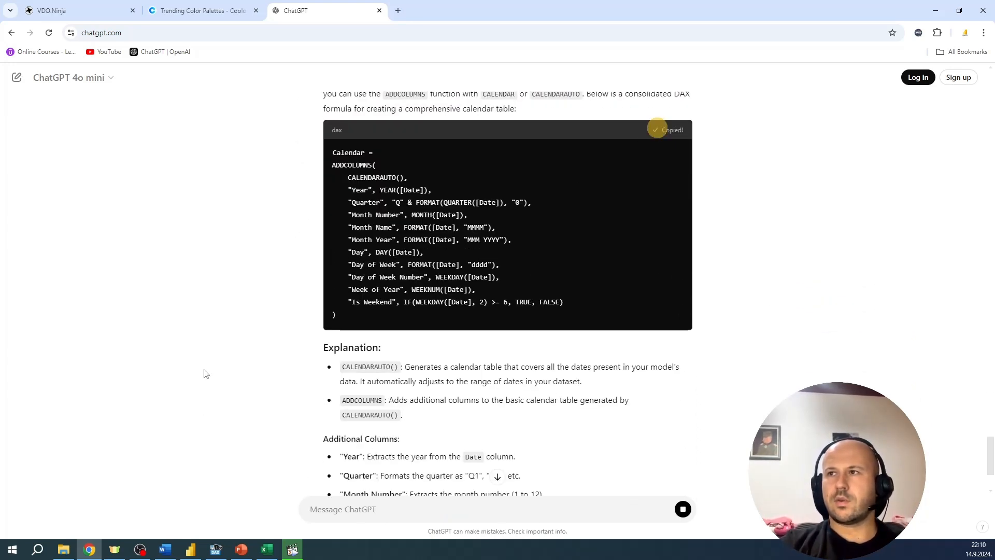
Switch to Power BI and create a calculated table named Calendar from the copied ADDCOLUMNS and CALENDARAUTO formula
{"action": "left_click", "coordinate": [191, 549]}
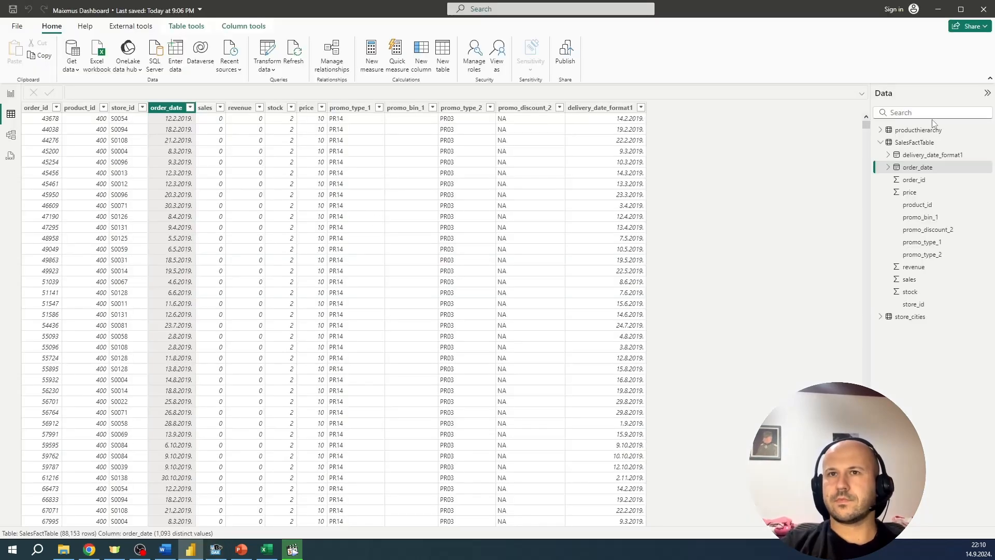
{"action": "left_click", "coordinate": [440, 53]}
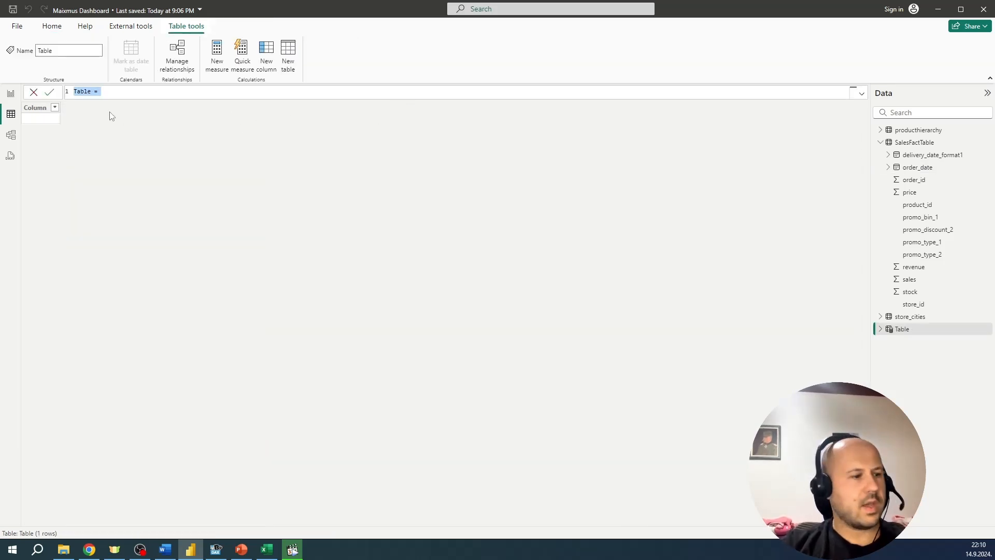
{"action": "type", "text": "Calendar = ADDCOLUMNS(     CALENDARAUTO(),     \"Year\", YEAR([Date]),     \"Quarter\", \"Q\" & FORMAT(QUARTER([Date]), \"0\"),     \"Month Number\", MONTH([Date]),     \"Month Name\", FORMAT([Date], \"MMMM\"),     \"Month Year\", FORMAT([Date], \"MMM YYYY\"),     \"Day\", DAY([Date]),     \"Day of Week\", FORMAT([Date], \"dddd\"),     \"Day of Week Number\", WEEKDAY([Date]),     \"Week of Year\", WEEKNUM([Date]),     \"Is Weekend\", IF(WEEKDAY([Date], 2) >= 6, TRUE, FALSE) )"}
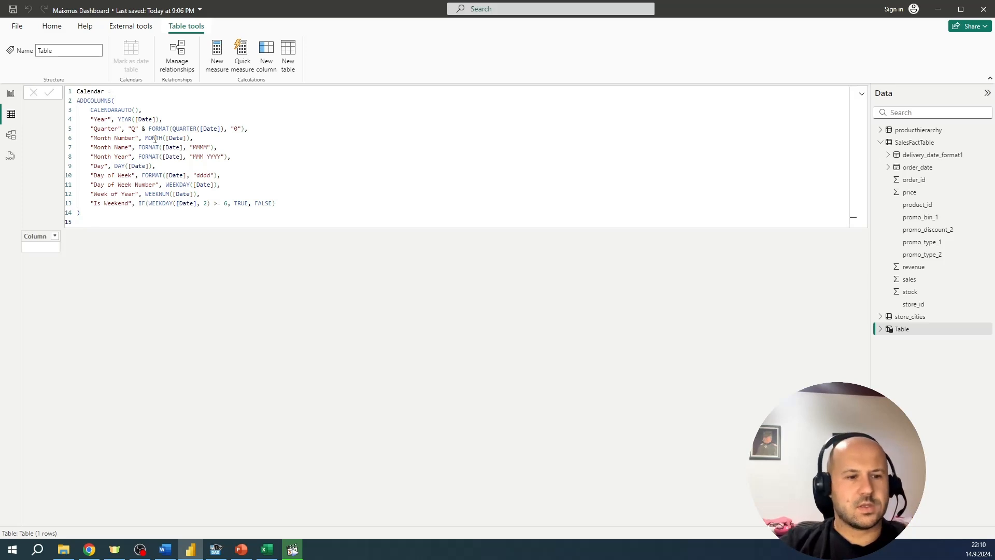
{"action": "key", "text": "Return"}
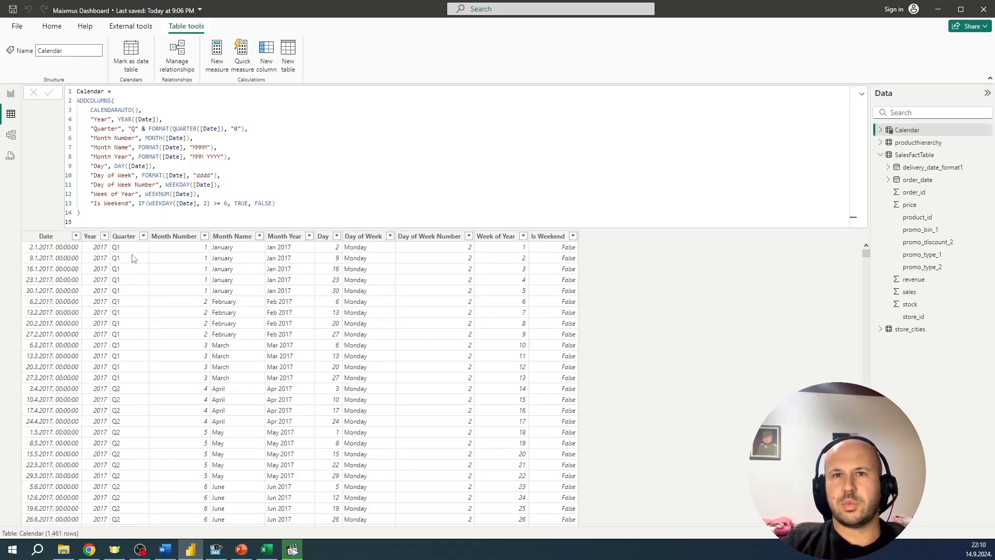
Set the Calendar table's Date column to the Date data type and the Short Date format
{"action": "left_click", "coordinate": [44, 236]}
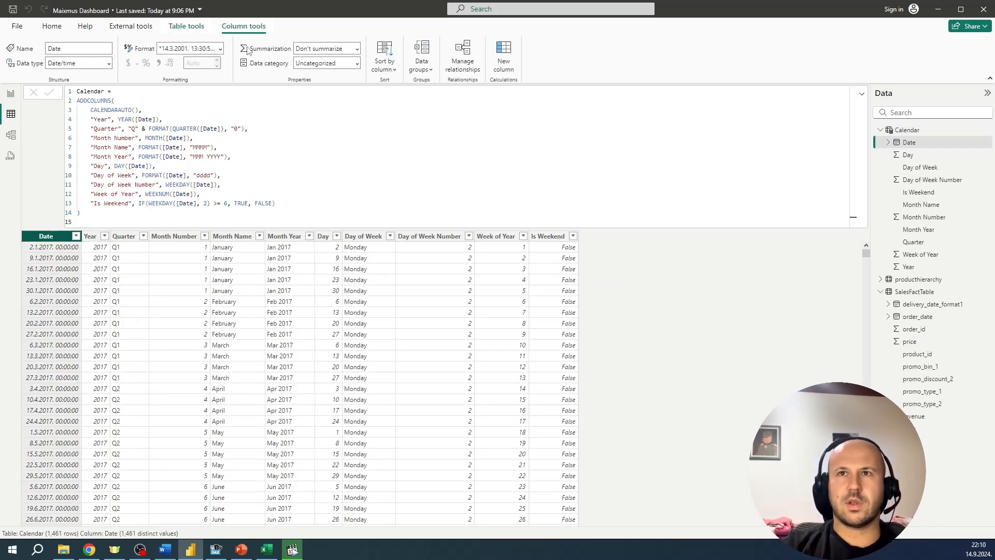
{"action": "left_click", "coordinate": [108, 62]}
{"action": "left_click", "coordinate": [69, 134]}
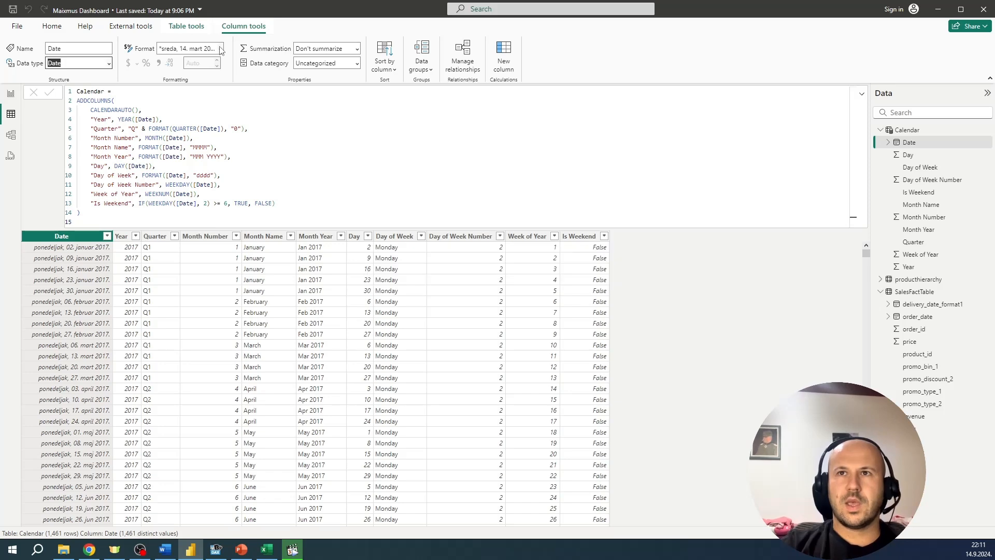
{"action": "left_click", "coordinate": [222, 49]}
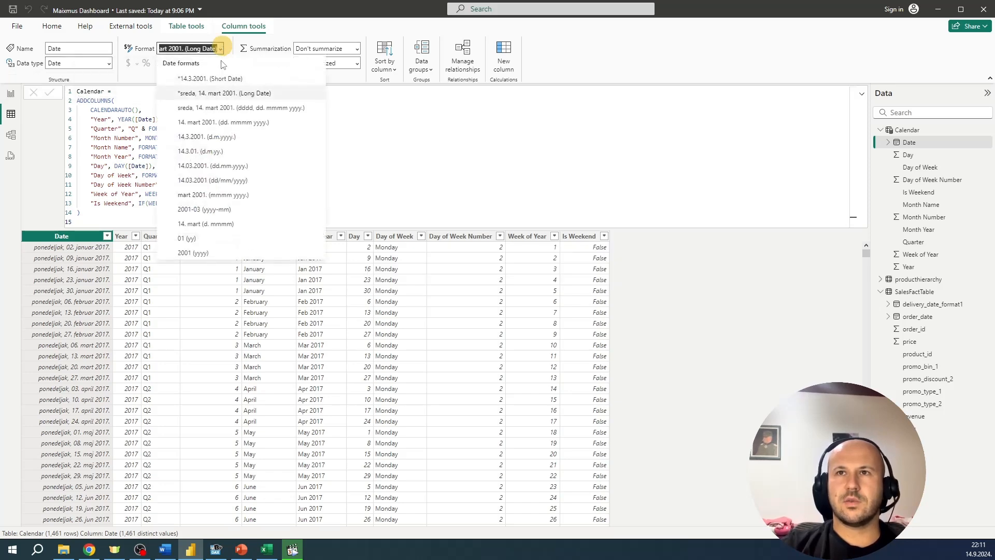
{"action": "left_click", "coordinate": [224, 78]}
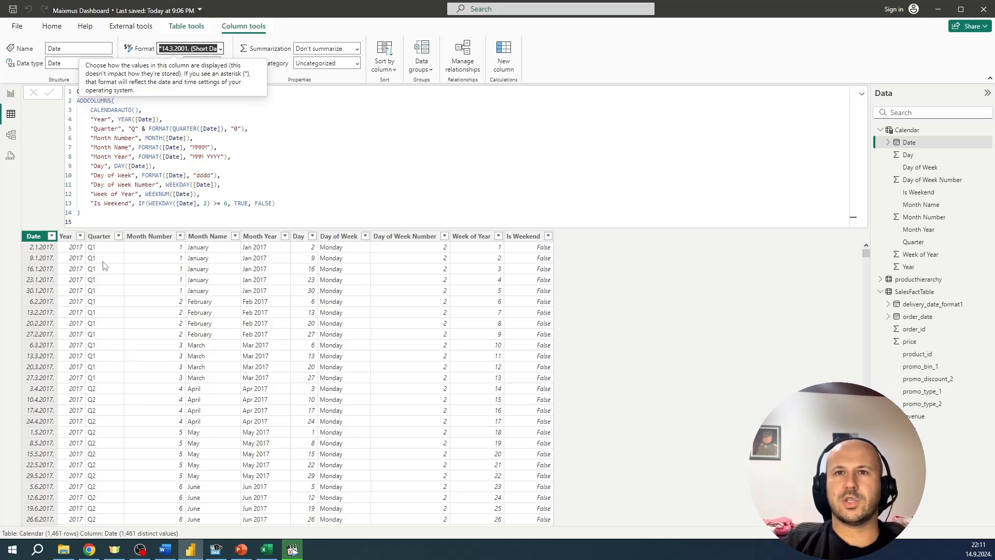
Add a "Qtr" column defined as QUARTER([Date]) after the "Quarter" line of the Calendar table's formula
{"action": "left_click", "coordinate": [252, 130]}
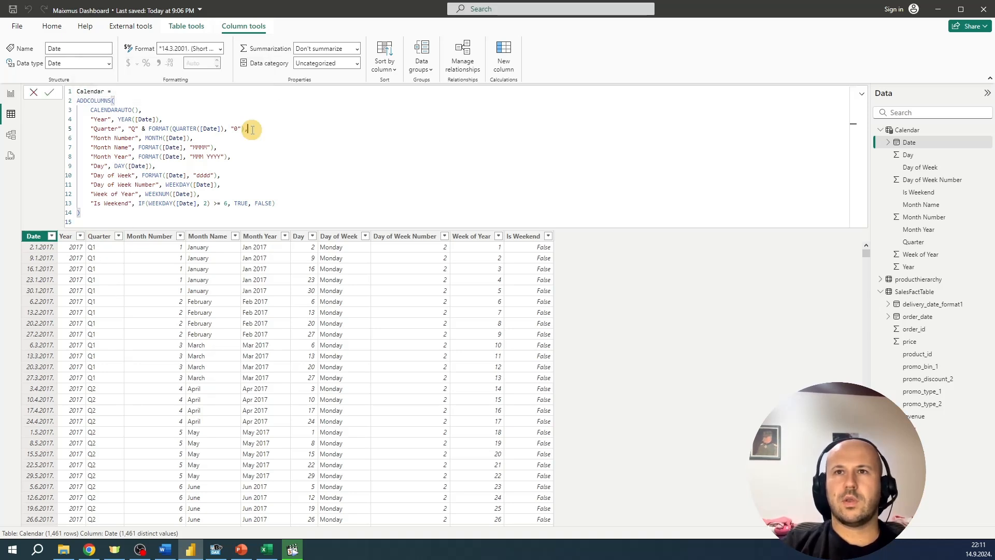
{"action": "key", "text": "Return"}
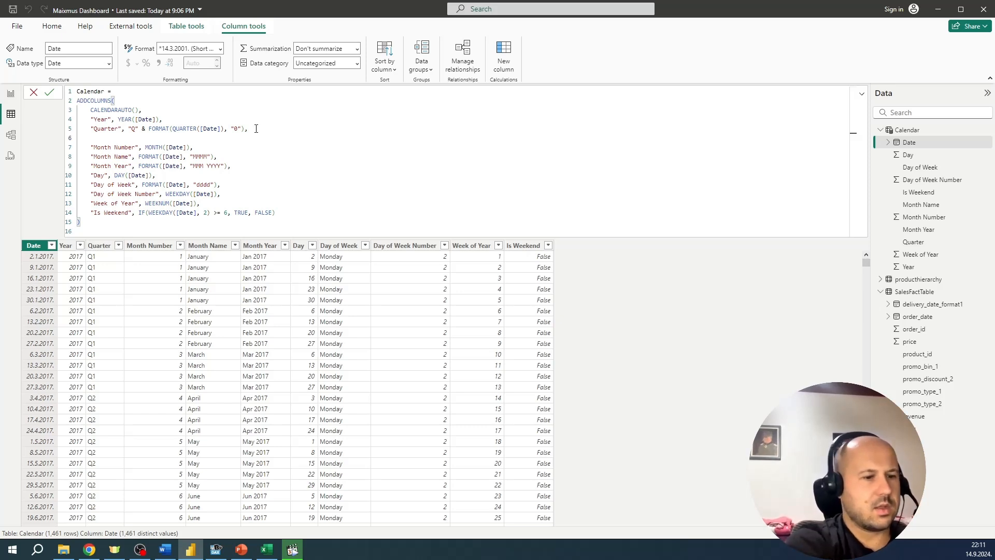
{"action": "type", "text": "\"Qtr"}
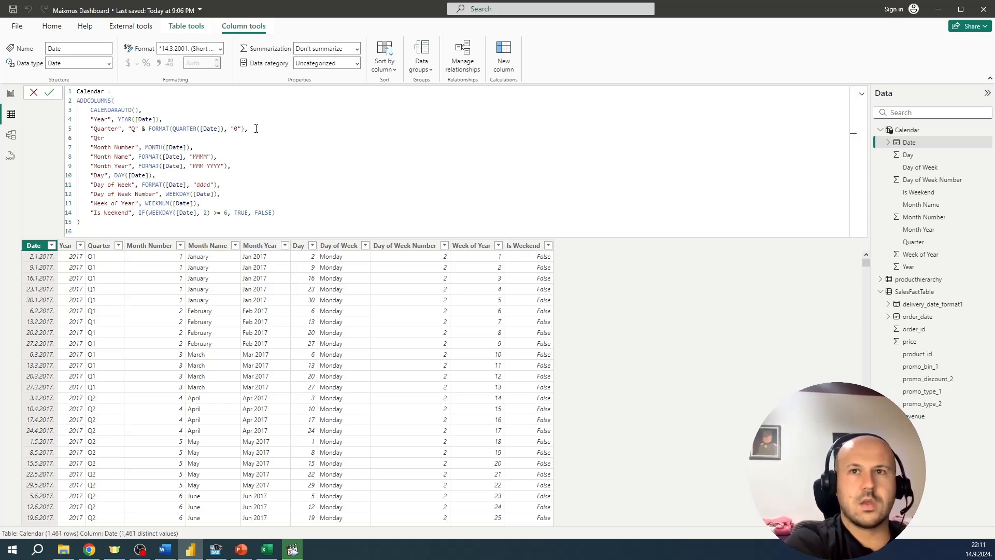
{"action": "type", "text": "\","}
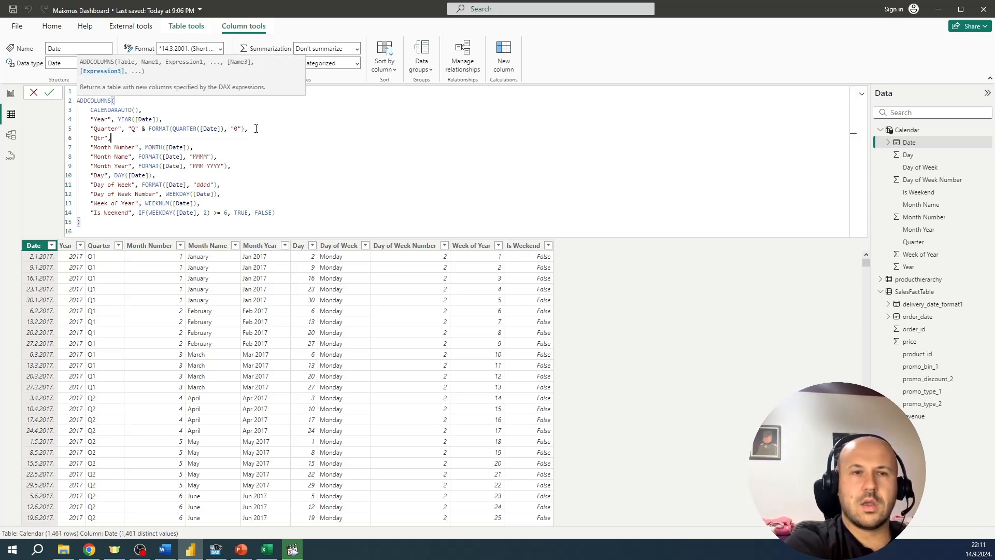
{"action": "type", "text": "QUARTER("}
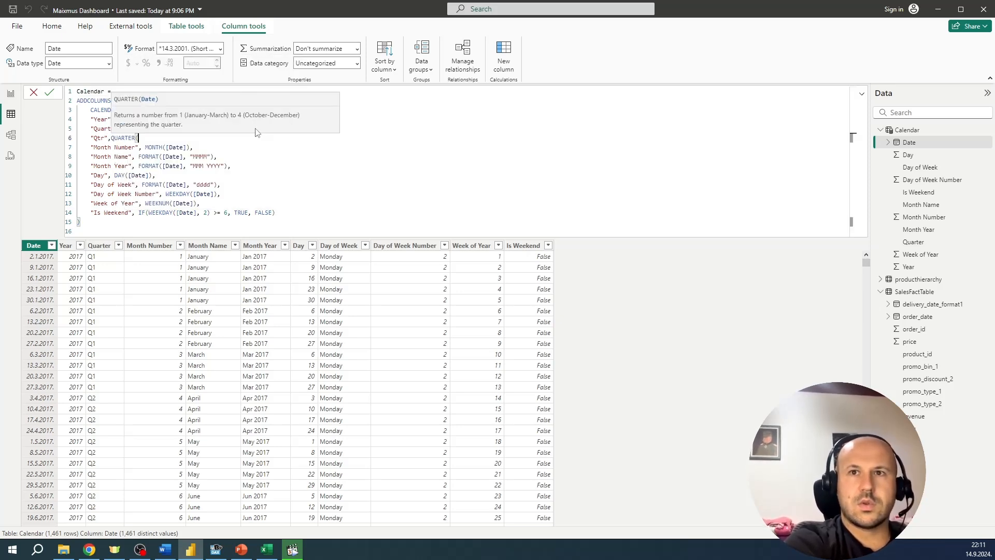
{"action": "type", "text": "date"}
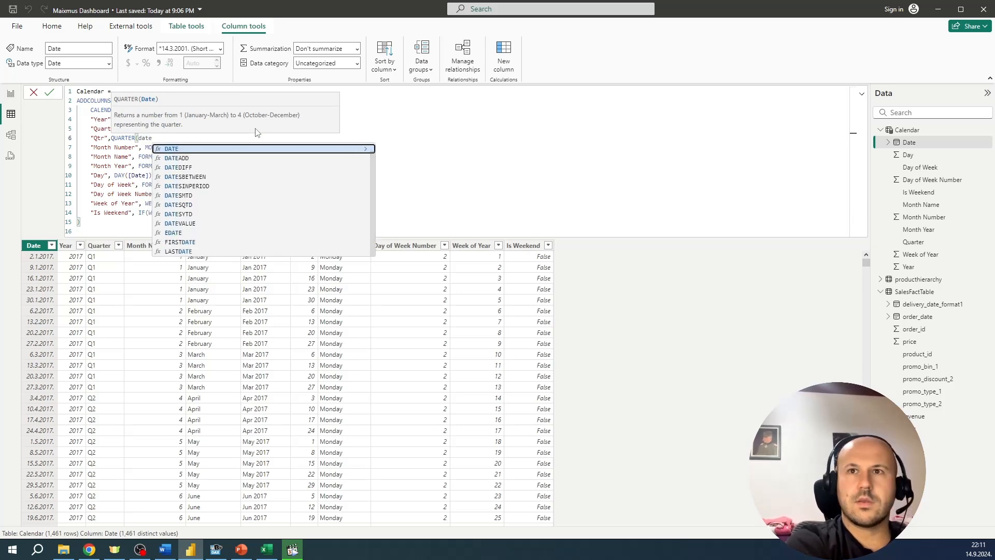
{"action": "key", "text": "Tab"}
{"action": "type", "text": ")"}
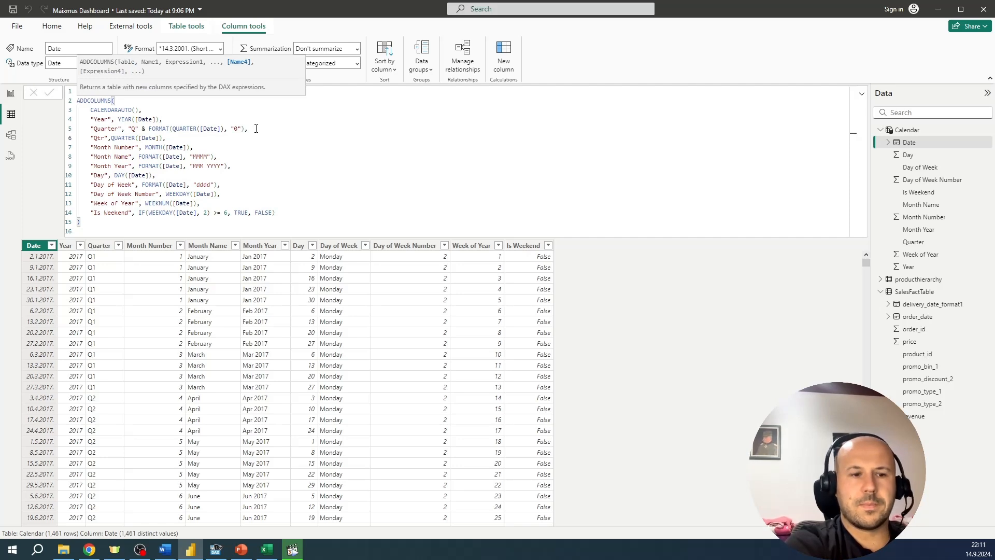
{"action": "key", "text": "Return"}
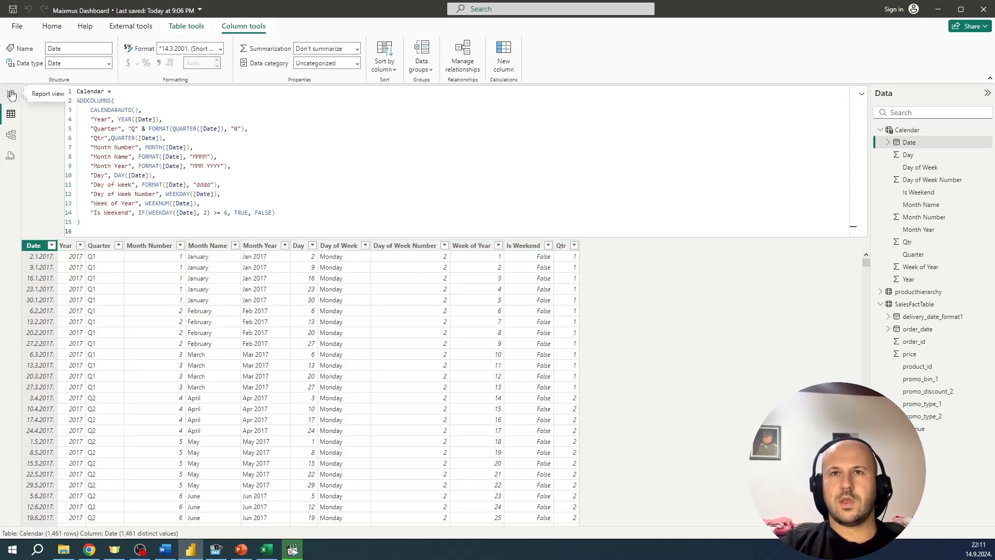
Place the Calendar table below and to the left of SalesFactTable in the model diagram
{"action": "left_click", "coordinate": [11, 137]}
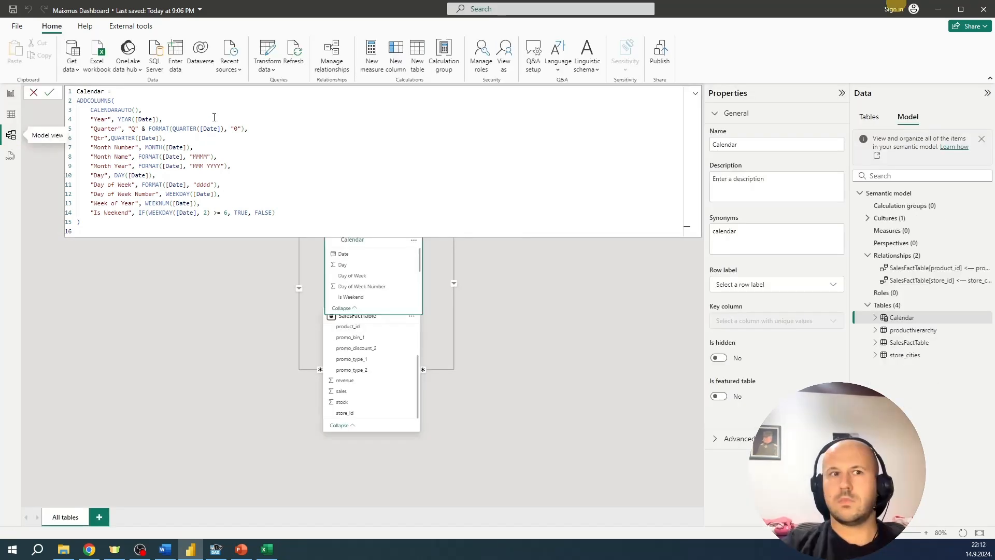
{"action": "left_click", "coordinate": [168, 297]}
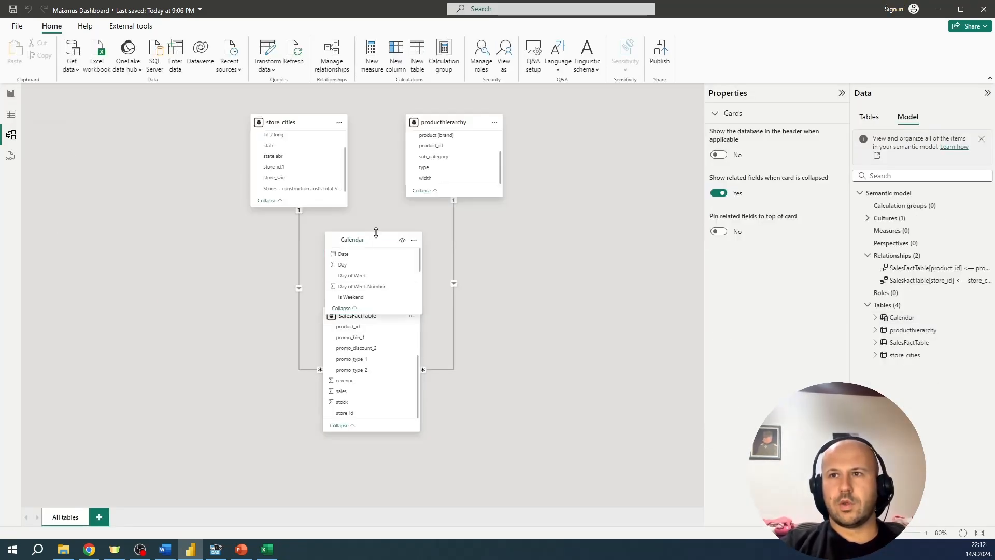
{"action": "left_click_drag", "start_coordinate": [384, 235], "coordinate": [214, 422]}
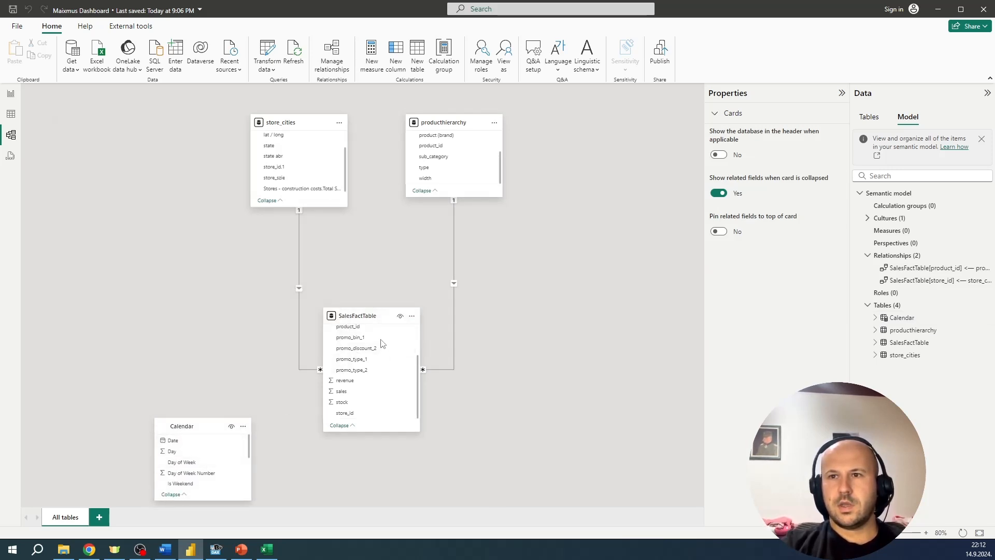
Relate Calendar's Date one-to-many to SalesFactTable's order_date as active and to delivery_date_format1 as inactive, and nudge the Calendar card slightly
{"action": "scroll", "coordinate": [376, 383], "scroll_direction": "up", "scroll_amount": 3}
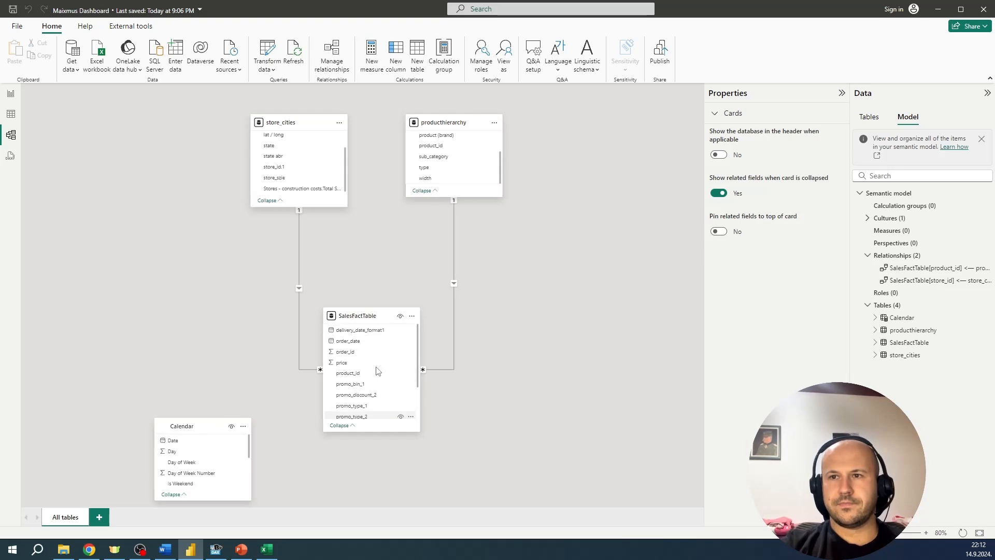
{"action": "left_click_drag", "start_coordinate": [174, 440], "coordinate": [363, 341]}
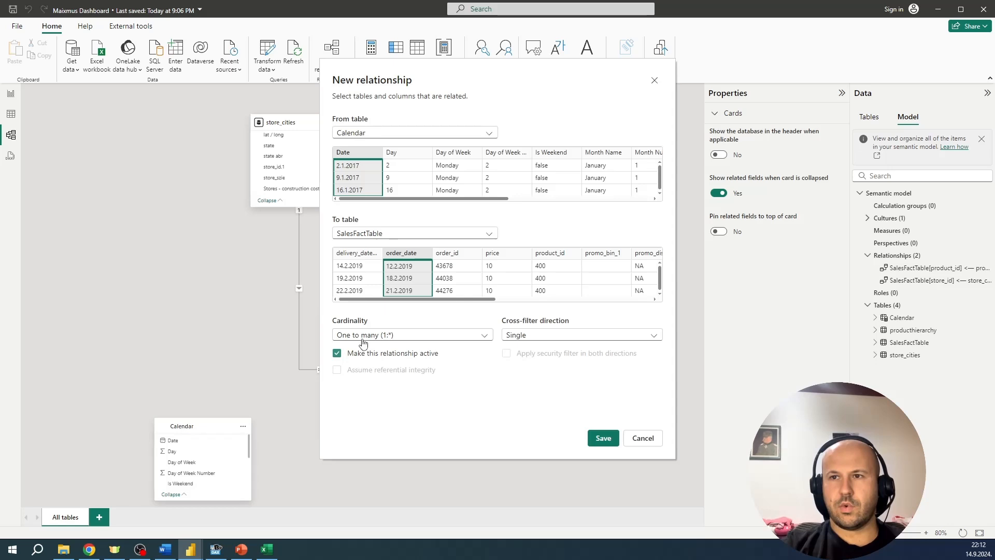
{"action": "left_click", "coordinate": [603, 438]}
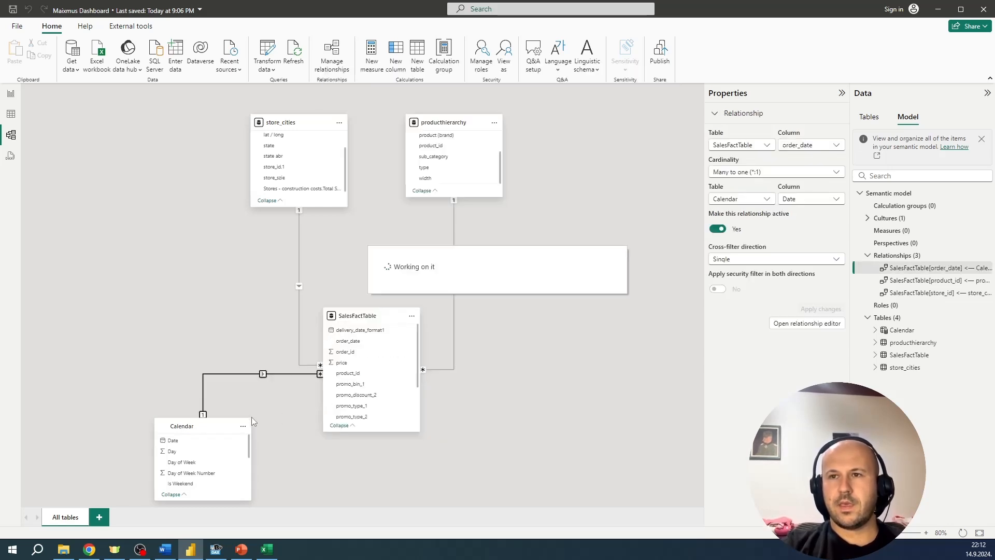
{"action": "left_click_drag", "start_coordinate": [167, 441], "coordinate": [379, 333]}
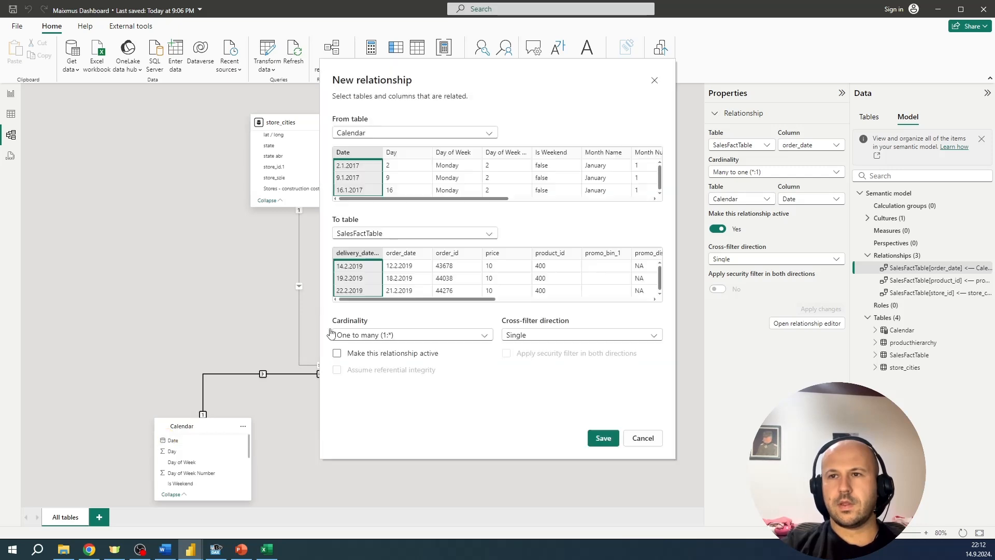
{"action": "left_click", "coordinate": [603, 438]}
{"action": "mouse_move", "coordinate": [207, 425]}
{"action": "left_mouse_down"}
{"action": "mouse_move", "coordinate": [169, 287]}
{"action": "mouse_move", "coordinate": [214, 415]}
{"action": "left_mouse_up"}
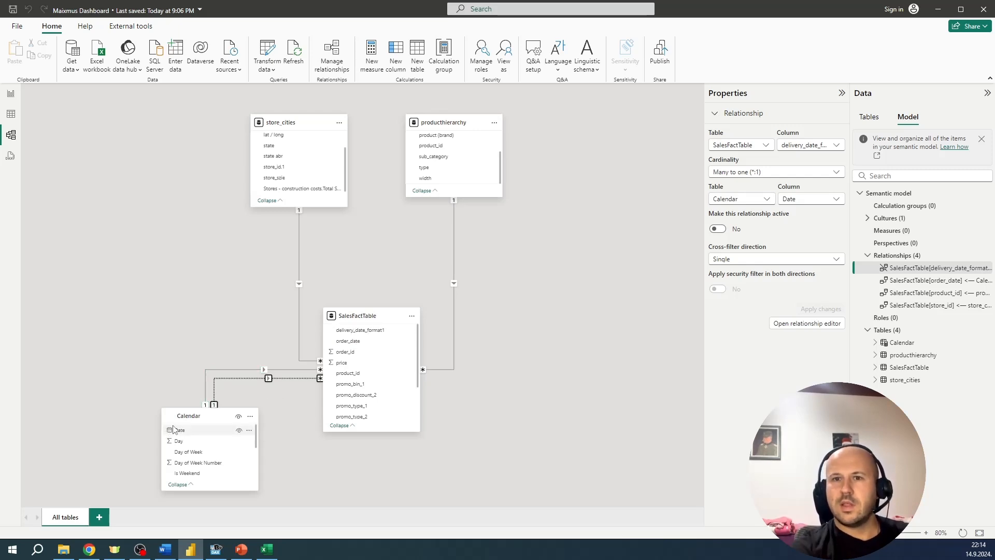
Mark the Calendar table as a date table, using Date as its date column
{"action": "right_click", "coordinate": [247, 422]}
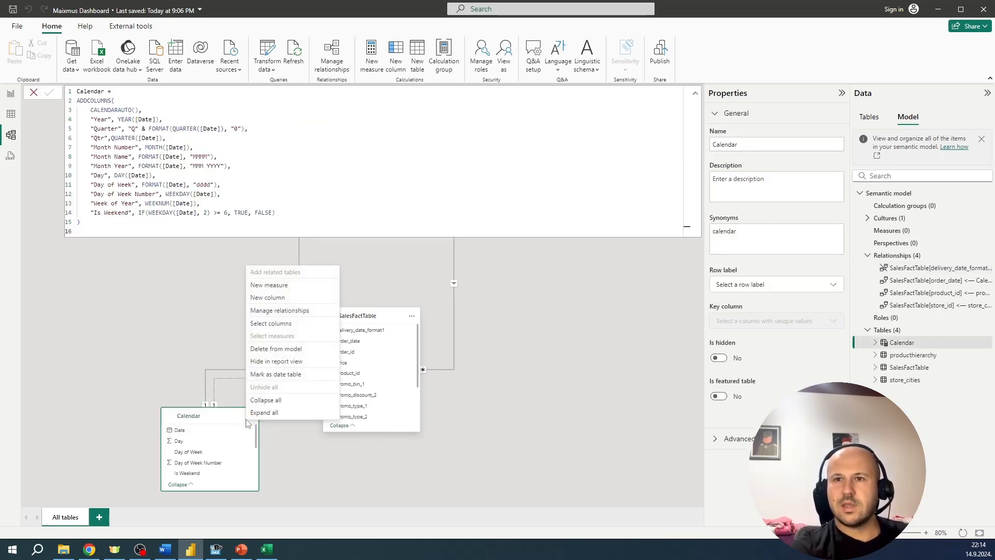
{"action": "key", "text": "Escape"}
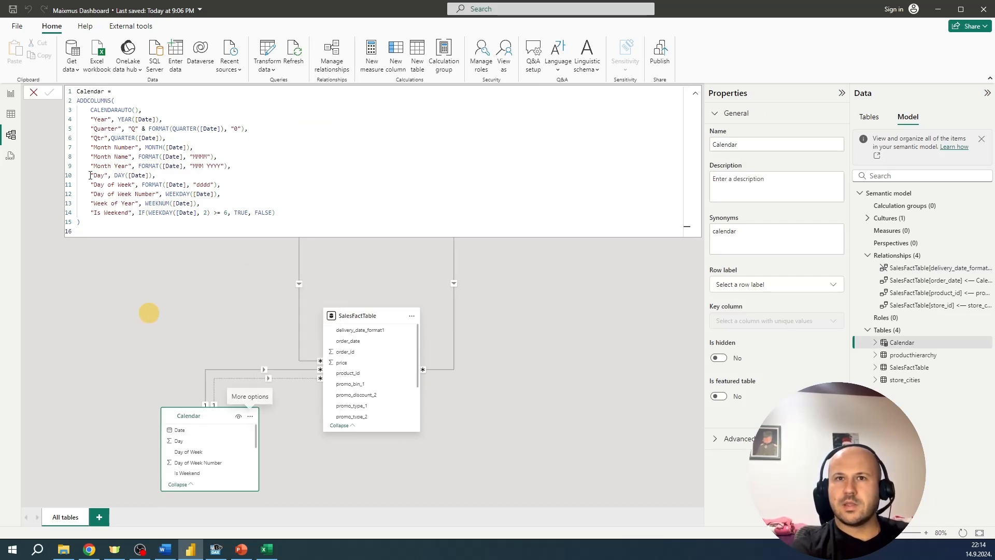
{"action": "left_click", "coordinate": [11, 114]}
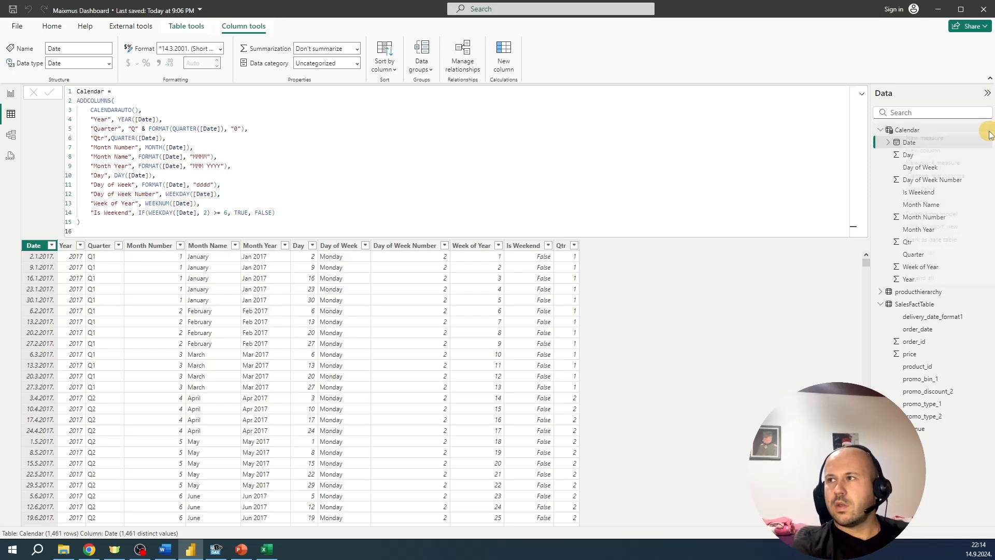
{"action": "left_click", "coordinate": [988, 130]}
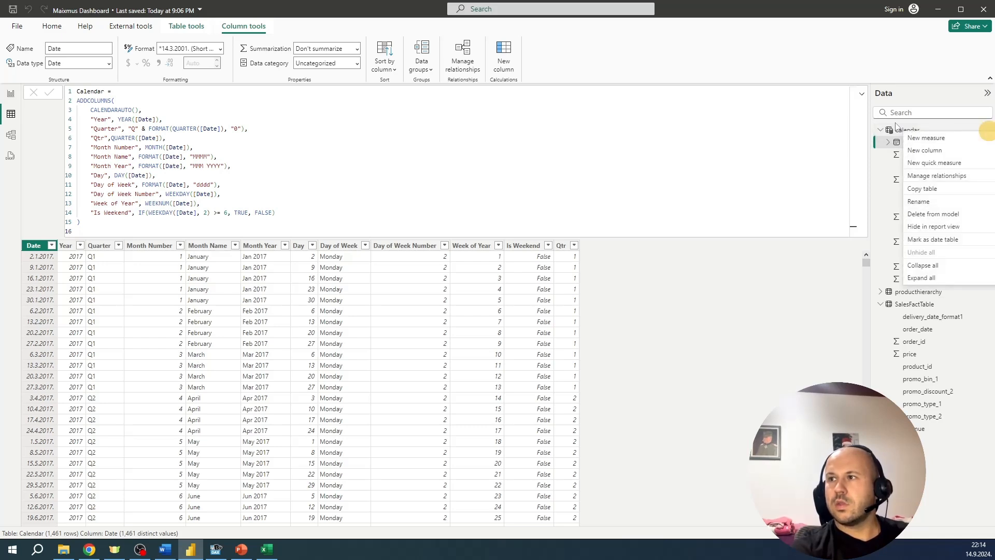
{"action": "left_click", "coordinate": [938, 239]}
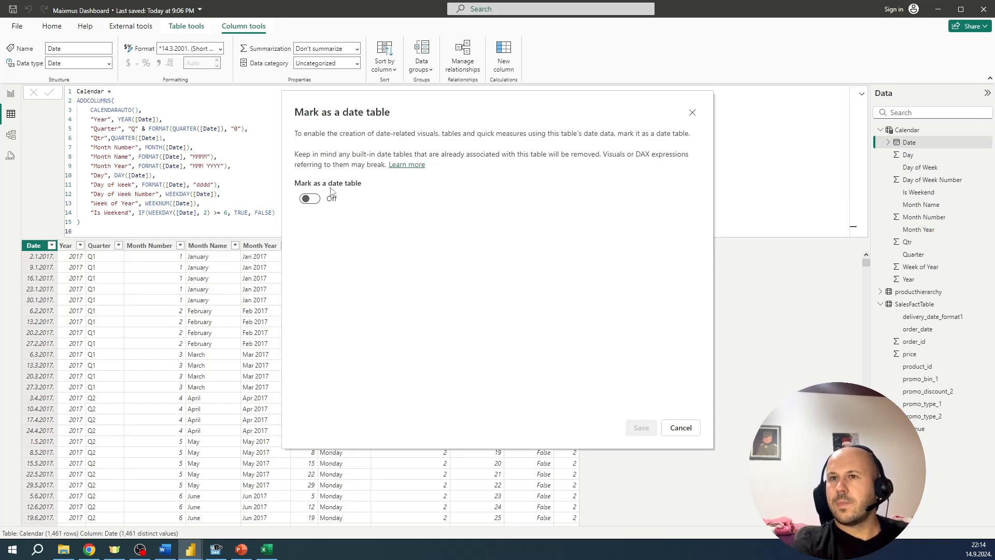
{"action": "left_click", "coordinate": [310, 198]}
{"action": "left_click", "coordinate": [389, 236]}
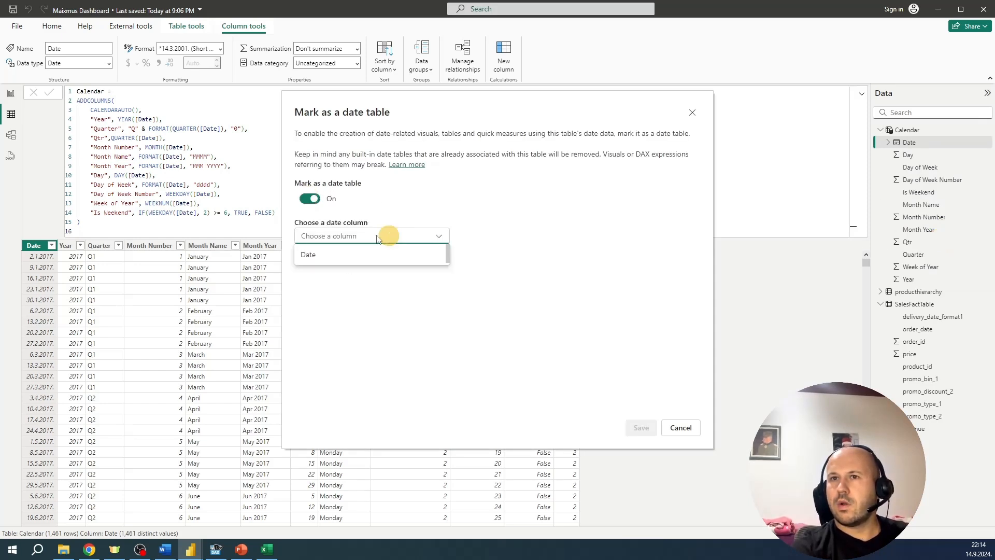
{"action": "left_click", "coordinate": [338, 254]}
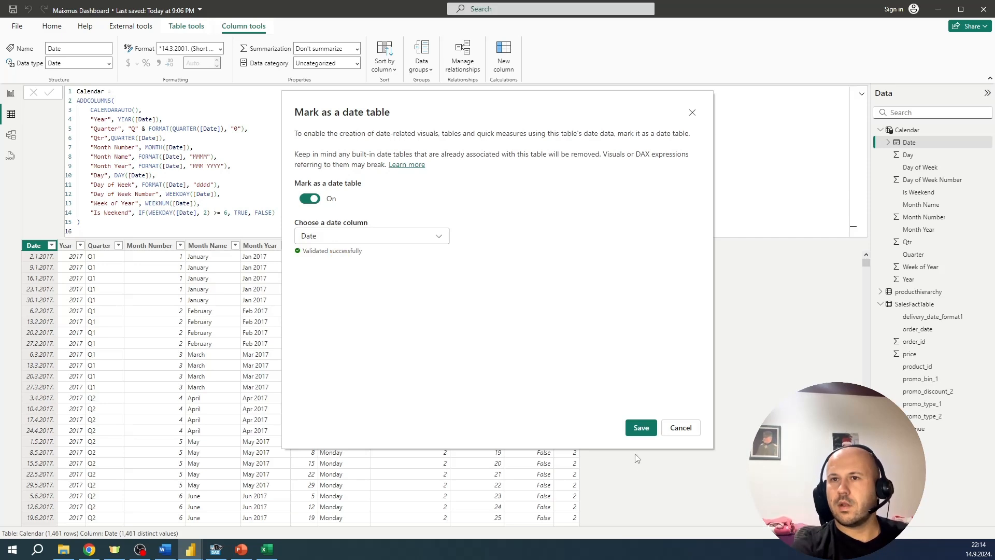
{"action": "left_click", "coordinate": [640, 428]}
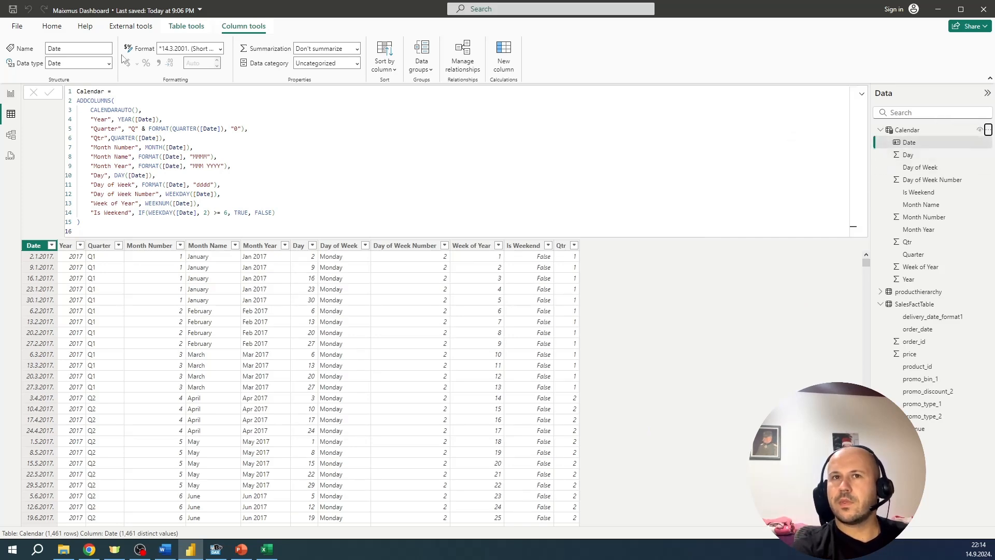
Add a table visual of Calendar's Date field near the upper edge of the report page
{"action": "left_click", "coordinate": [10, 93]}
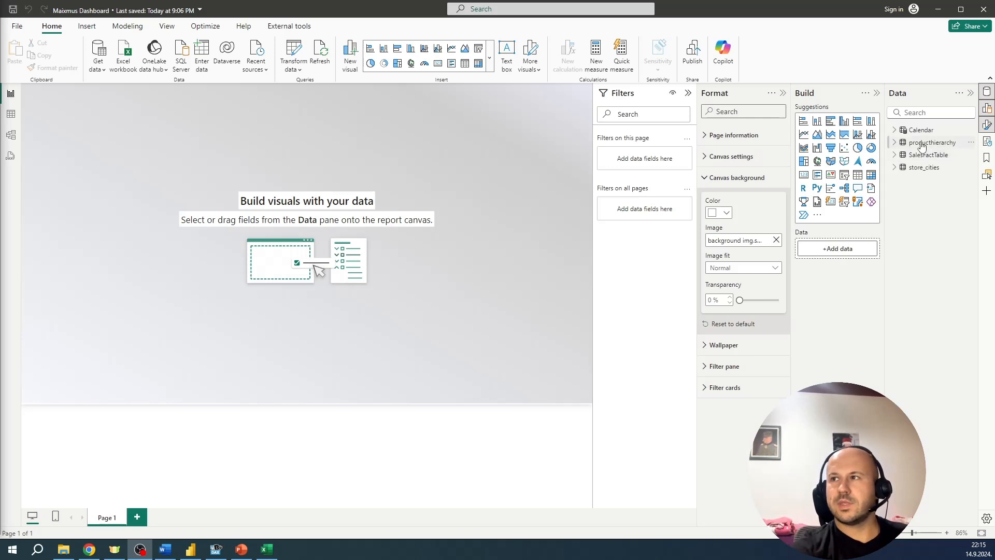
{"action": "left_click", "coordinate": [896, 131]}
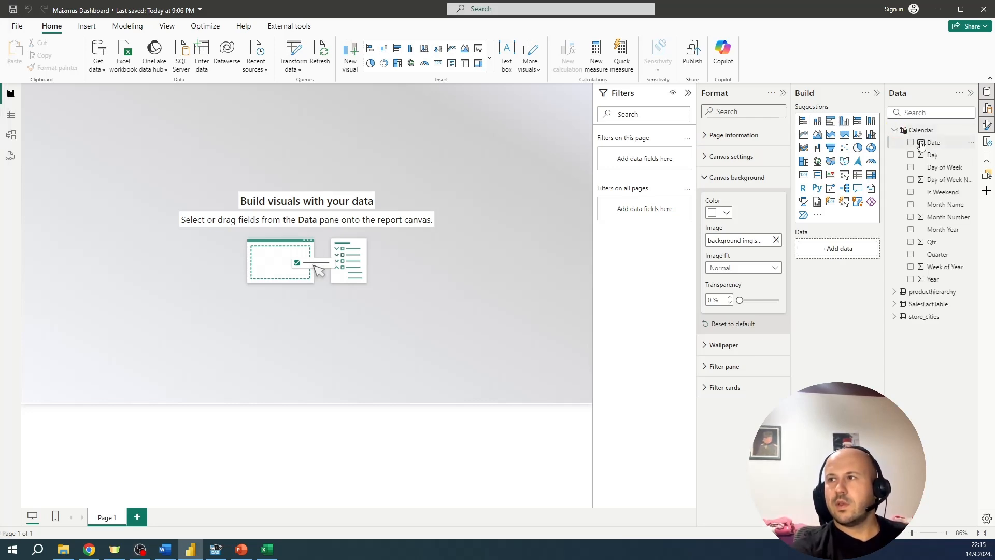
{"action": "left_click_drag", "start_coordinate": [920, 145], "coordinate": [366, 144]}
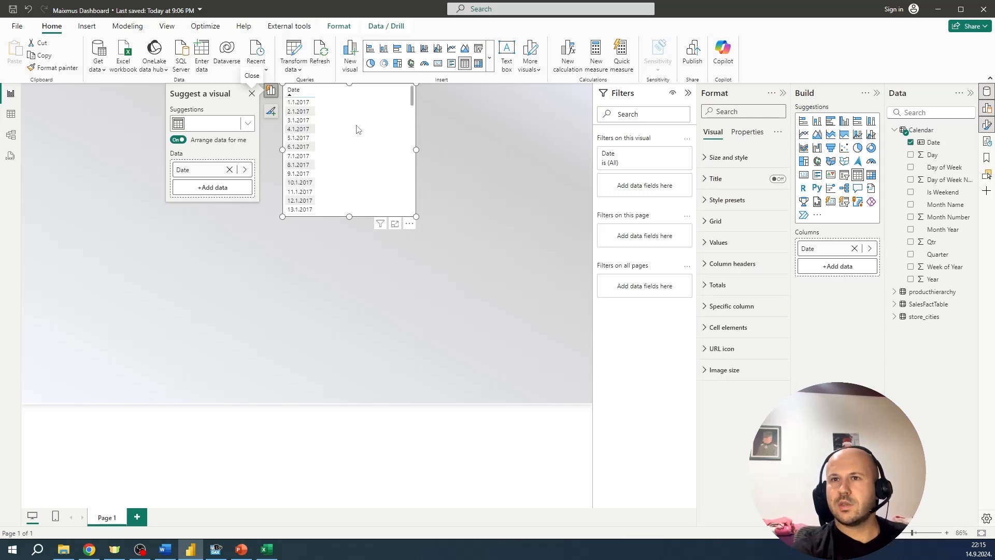
Move the Date table visual down and to the left on the report page and convert it to a slicer
{"action": "left_click_drag", "start_coordinate": [357, 129], "coordinate": [314, 160]}
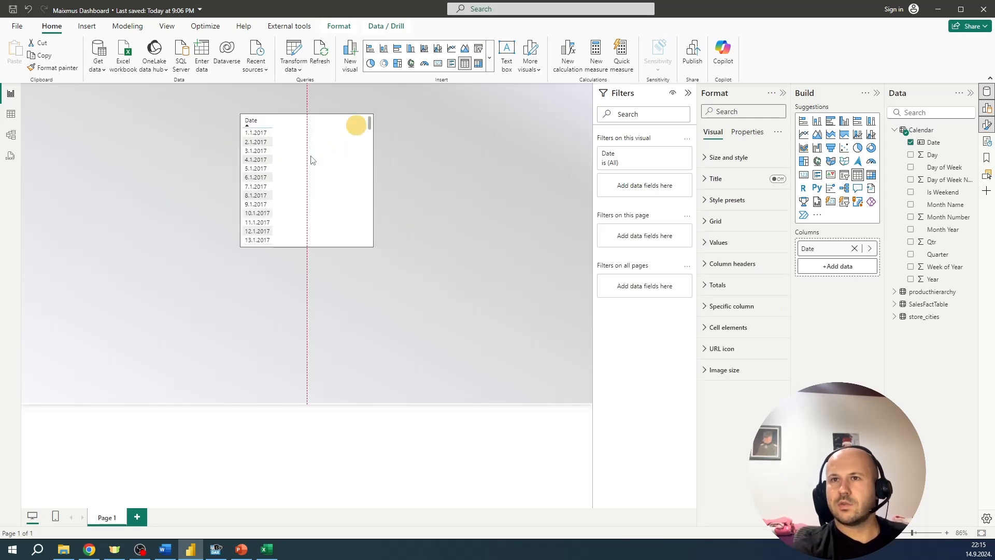
{"action": "left_click", "coordinate": [478, 49]}
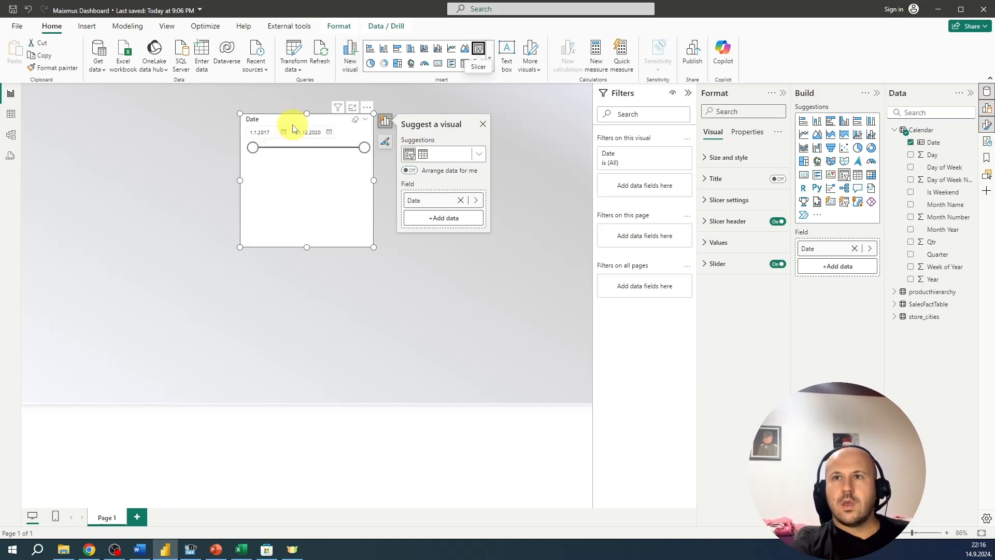
{"action": "mouse_move", "coordinate": [253, 147]}
{"action": "left_mouse_down"}
{"action": "mouse_move", "coordinate": [289, 149]}
{"action": "mouse_move", "coordinate": [235, 147]}
{"action": "left_mouse_up"}
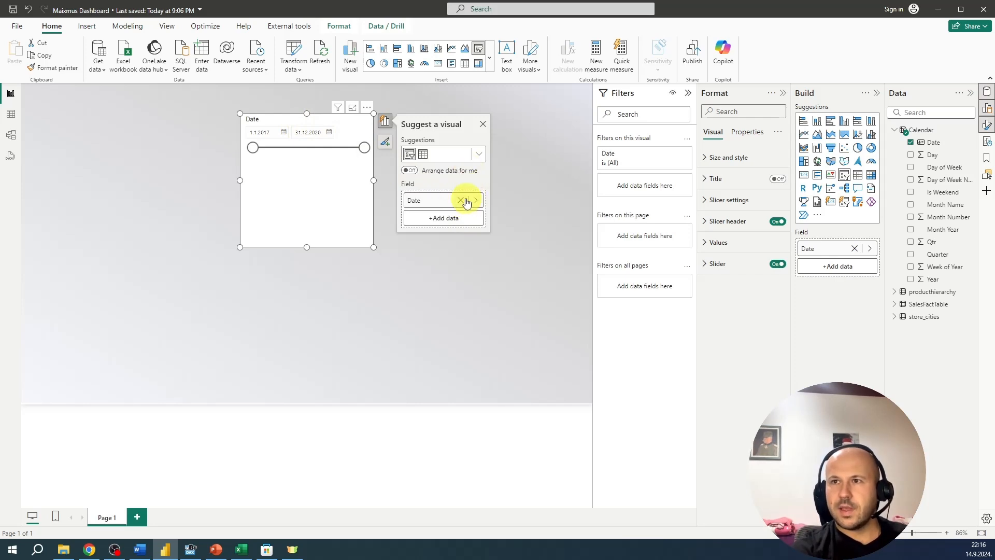
Check the data options of the slicer's Date field and remove that field from the slicer
{"action": "left_click", "coordinate": [477, 201]}
{"action": "left_click", "coordinate": [479, 201]}
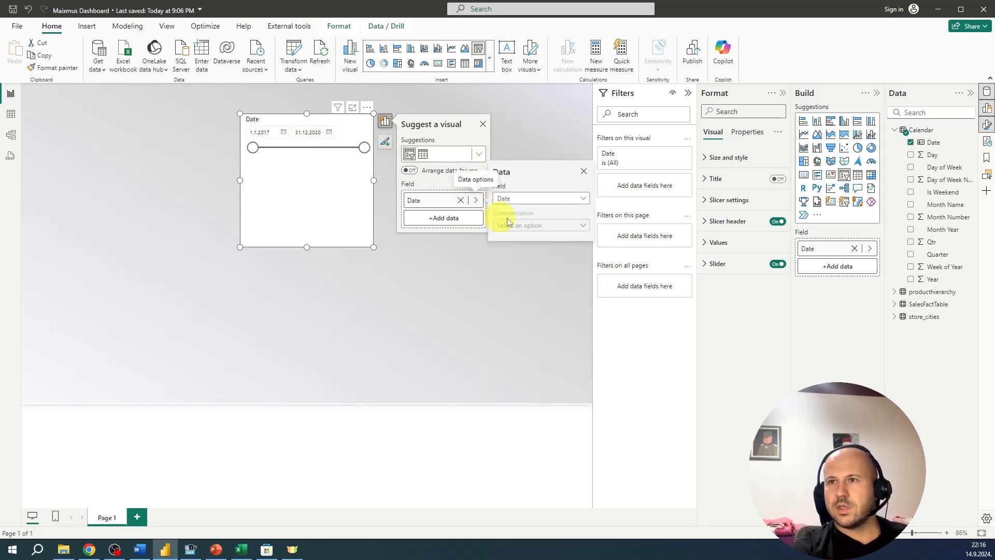
{"action": "left_click", "coordinate": [531, 220]}
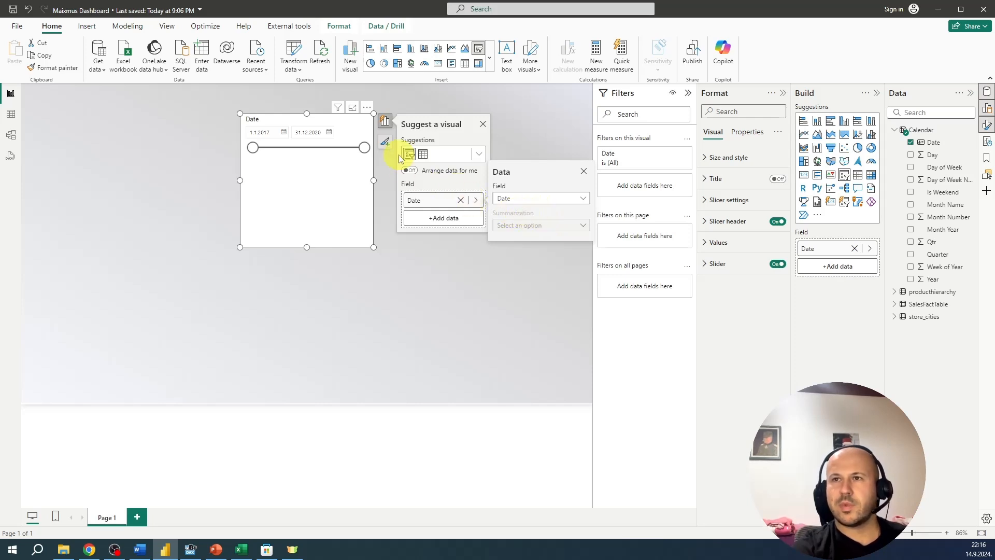
{"action": "left_click", "coordinate": [460, 201]}
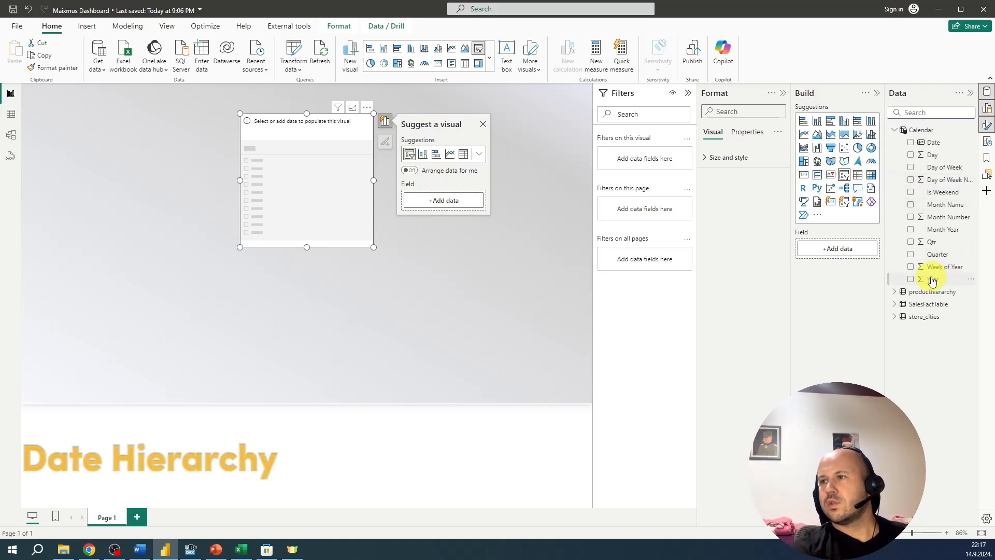
Create a hierarchy from Calendar's Year field and add Qtr and Month Name to it as lower levels
{"action": "left_click", "coordinate": [972, 281]}
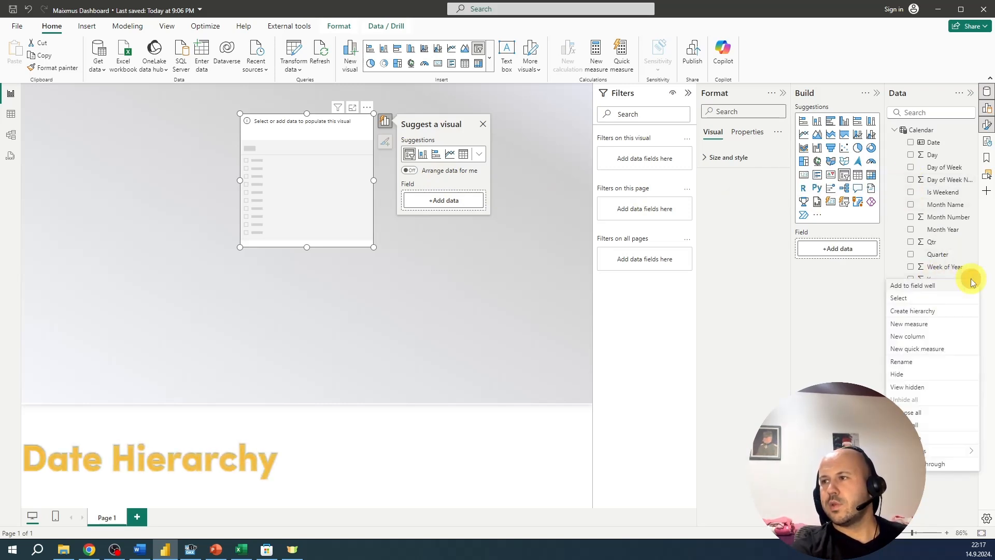
{"action": "left_click", "coordinate": [918, 316]}
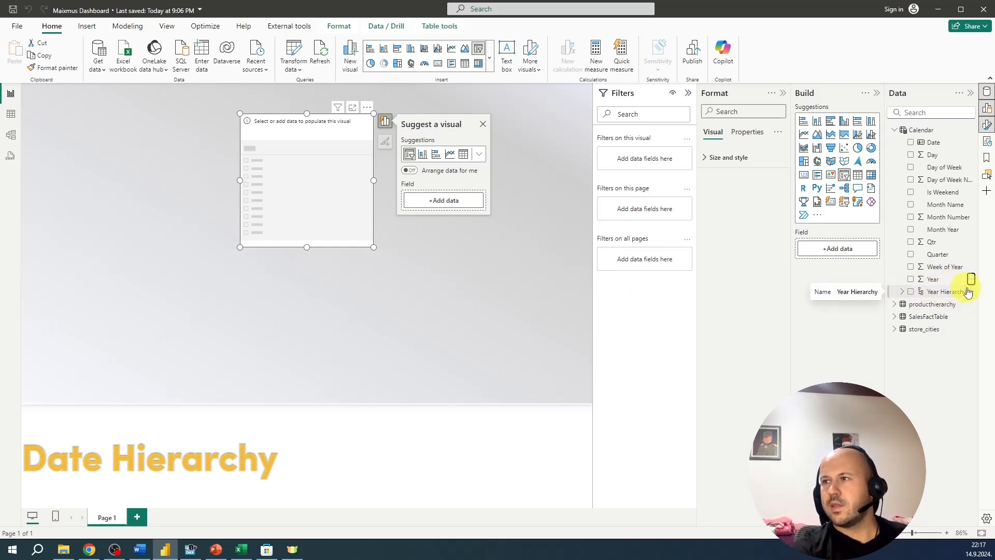
{"action": "right_click", "coordinate": [970, 242]}
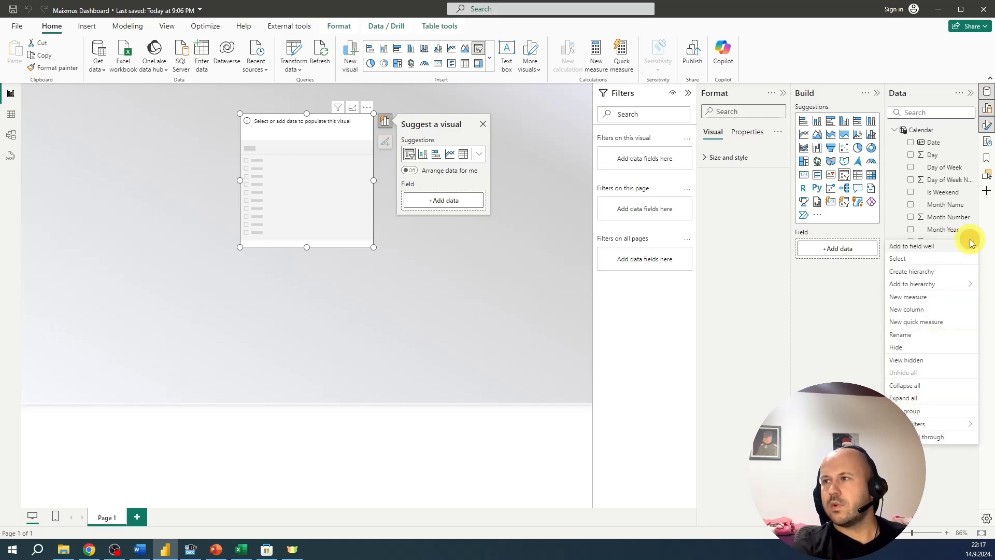
{"action": "mouse_move", "coordinate": [938, 283]}
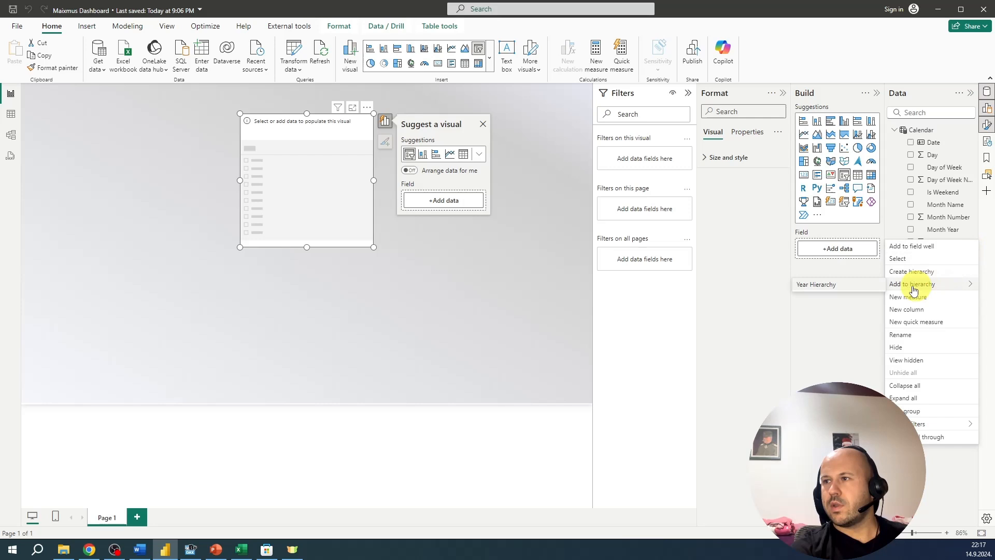
{"action": "left_click", "coordinate": [852, 284]}
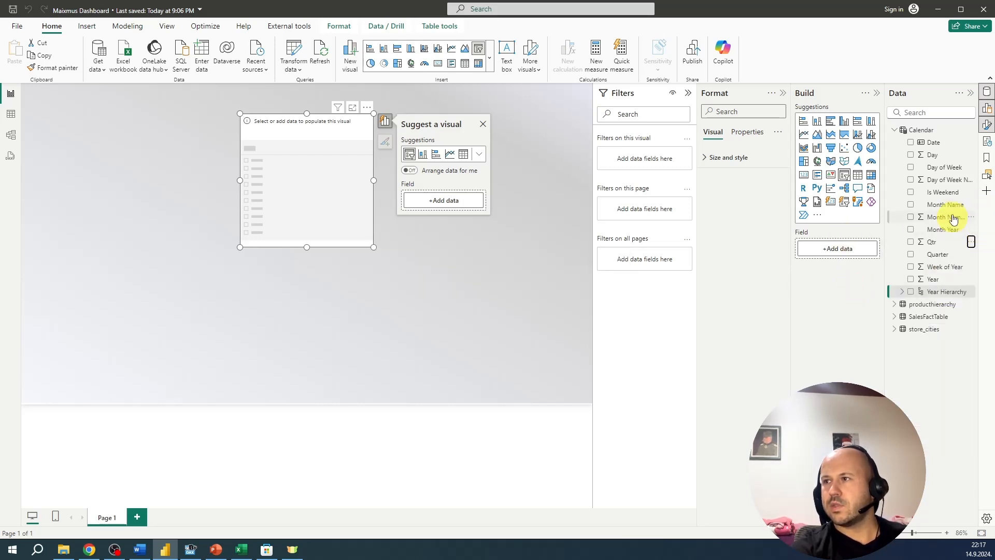
{"action": "left_click", "coordinate": [971, 204]}
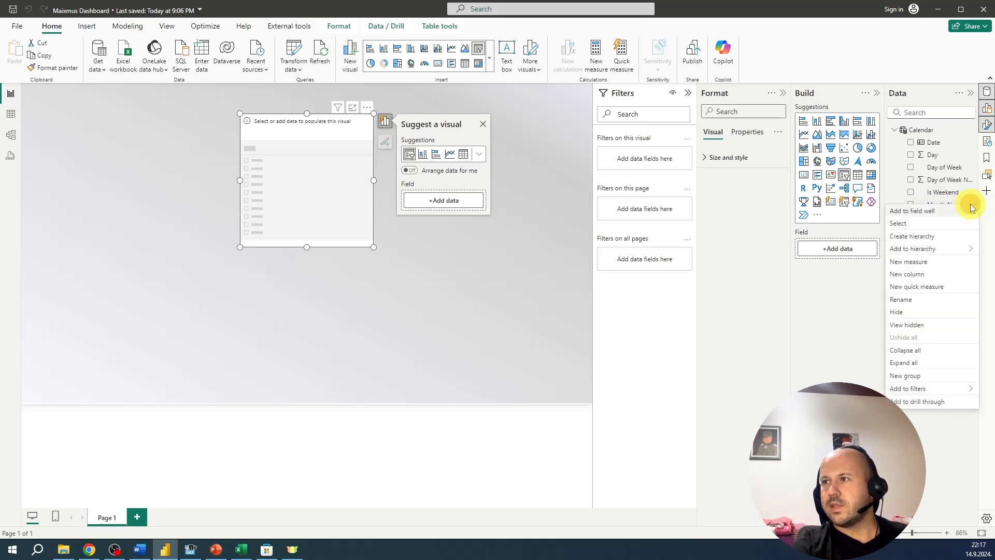
{"action": "mouse_move", "coordinate": [917, 249]}
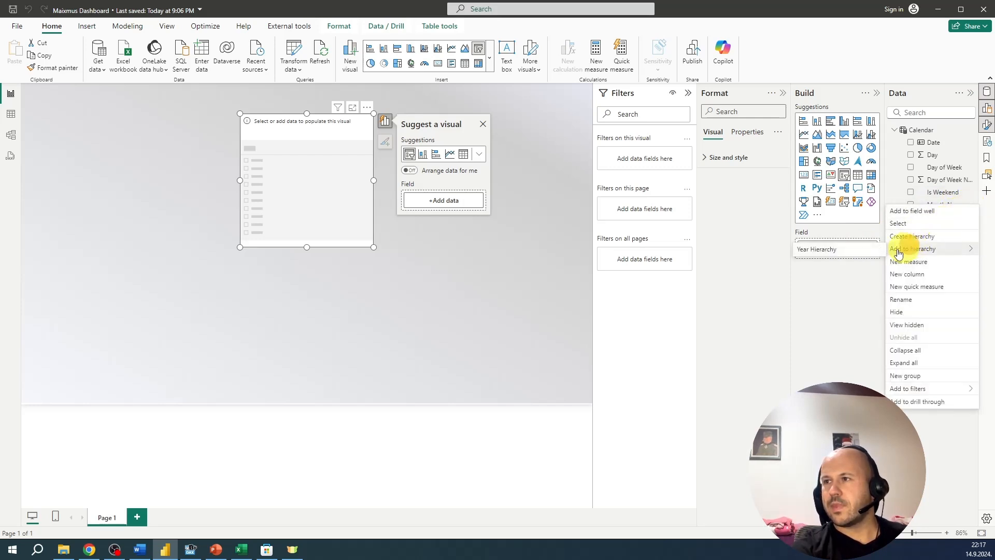
{"action": "left_click", "coordinate": [852, 254]}
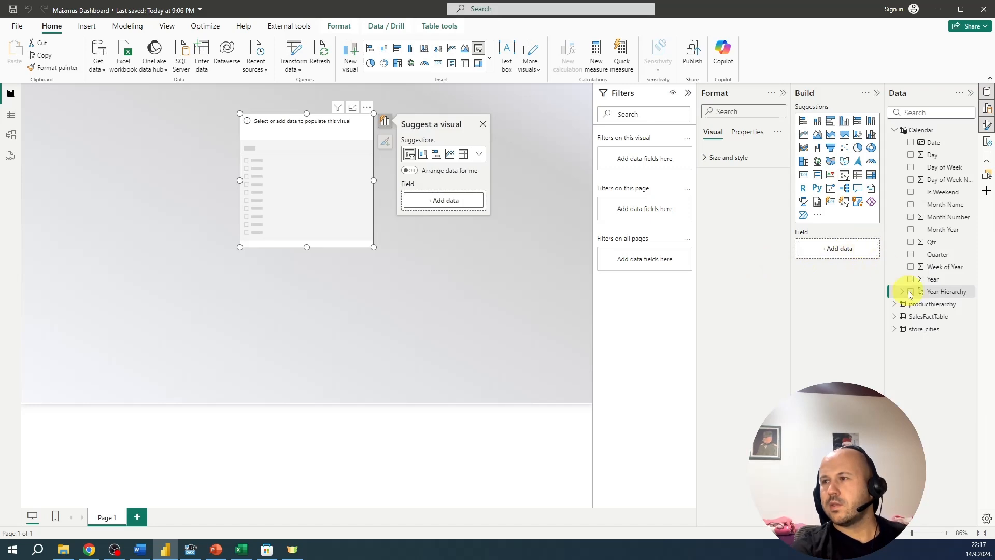
Rename the Year Hierarchy in the Calendar table to Date Hierarchy
{"action": "double_click", "coordinate": [937, 293]}
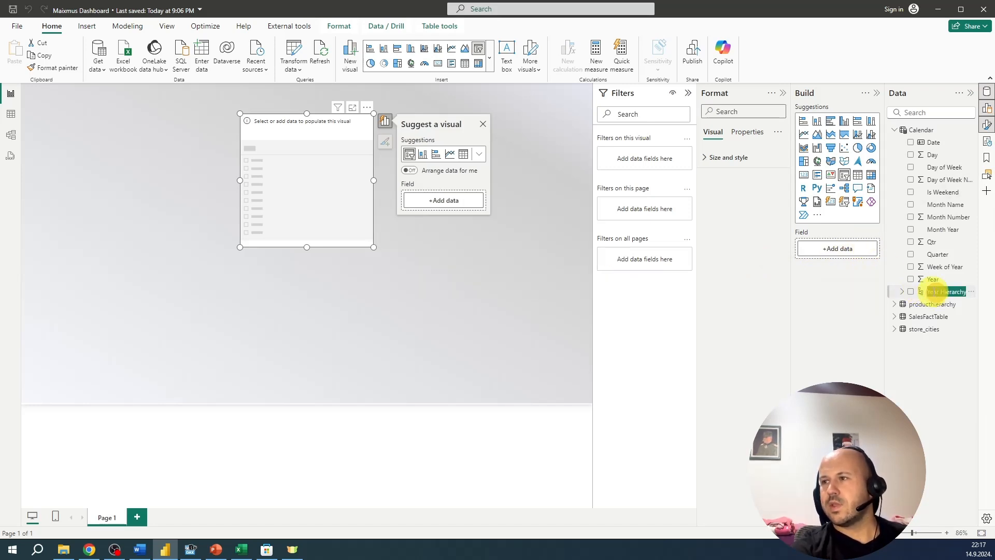
{"action": "left_click", "coordinate": [936, 292]}
{"action": "left_click_drag", "start_coordinate": [939, 291], "coordinate": [916, 291]}
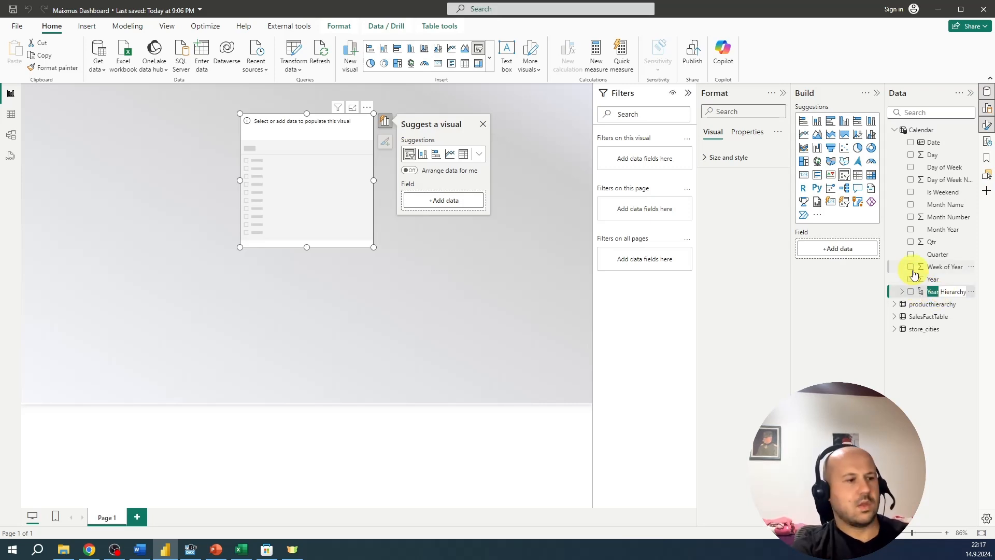
{"action": "type", "text": "Date"}
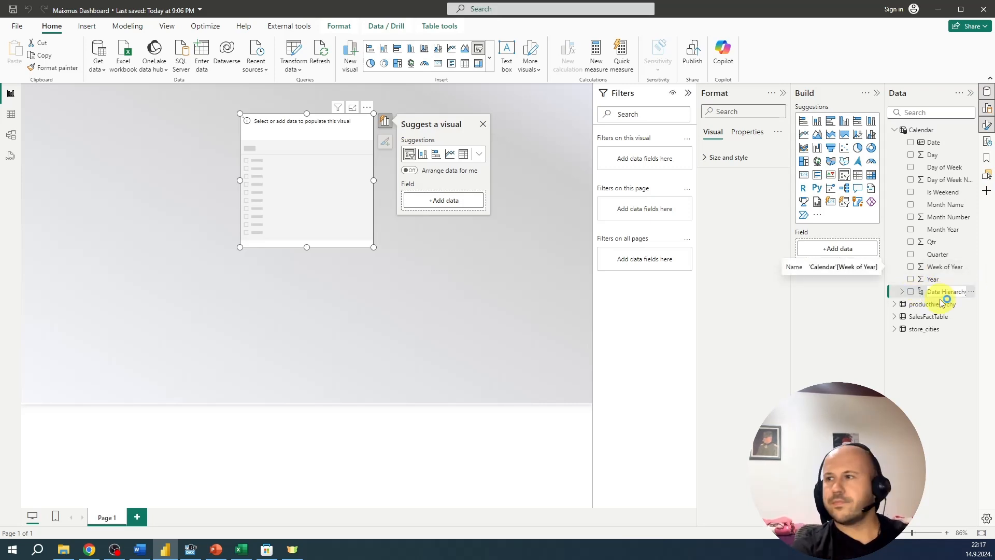
{"action": "key", "text": "Return"}
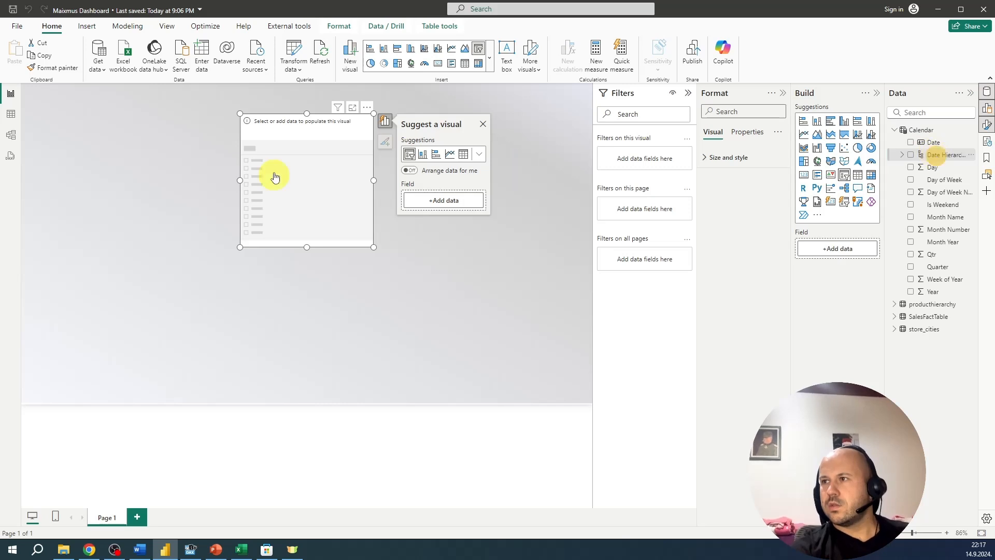
Populate the empty slicer with Date Hierarchy and select 2019 in it, inspecting that year's quarter levels
{"action": "left_click_drag", "start_coordinate": [935, 154], "coordinate": [298, 173]}
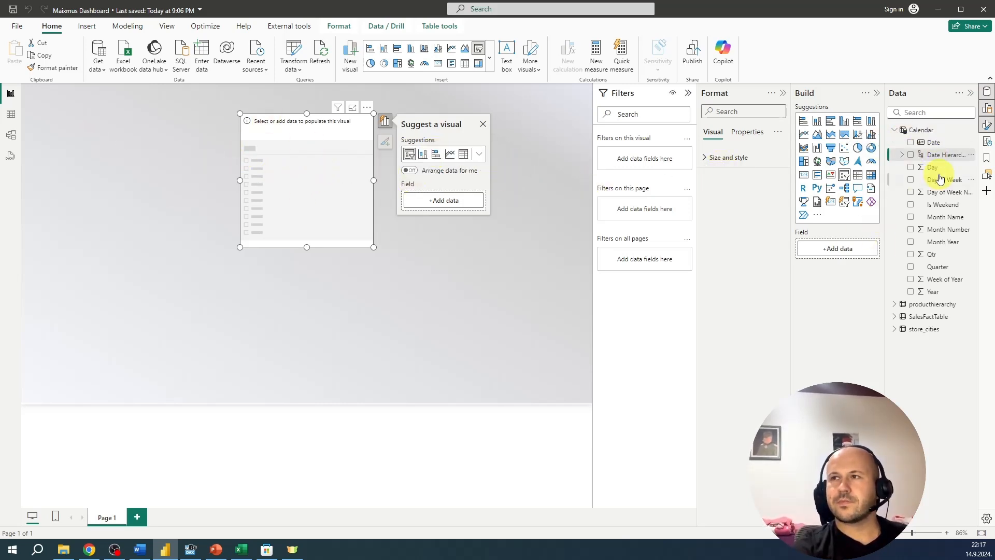
{"action": "left_click", "coordinate": [912, 155]}
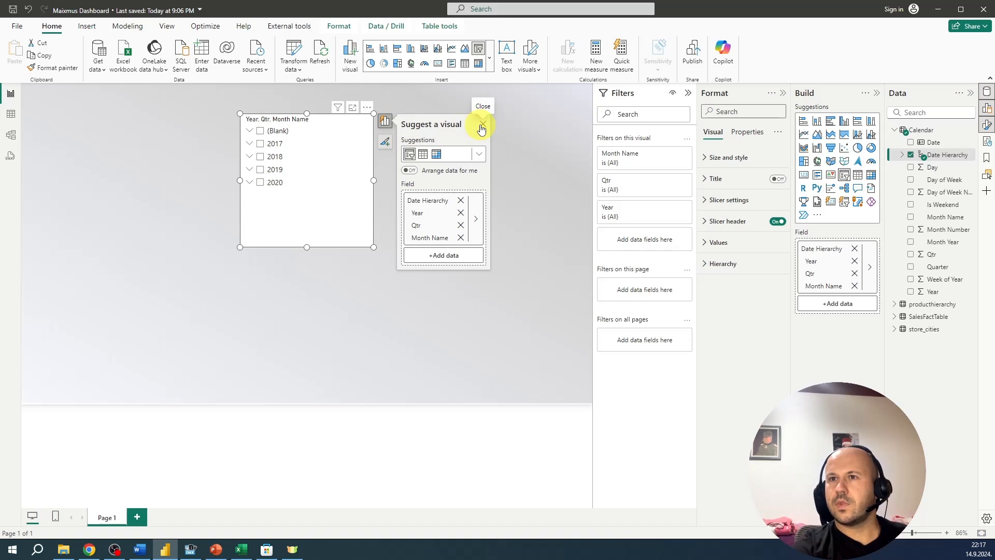
{"action": "left_click", "coordinate": [250, 170]}
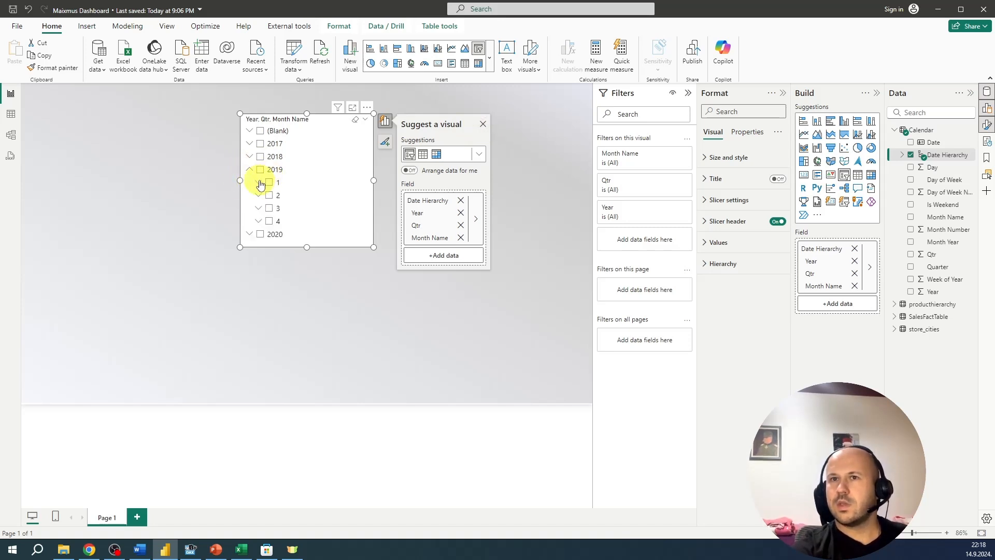
{"action": "left_click", "coordinate": [259, 183]}
{"action": "left_click", "coordinate": [258, 184]}
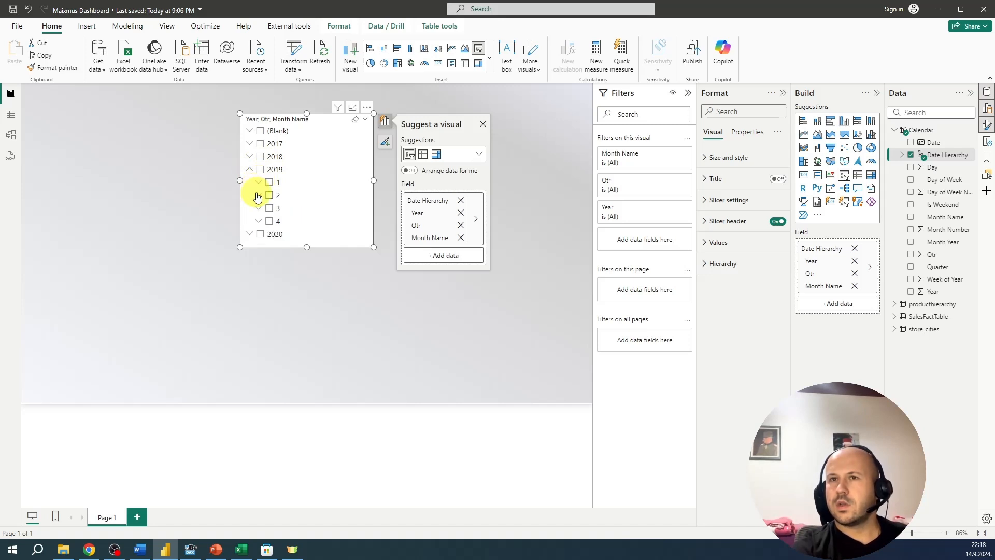
{"action": "left_click", "coordinate": [257, 196]}
{"action": "left_click", "coordinate": [256, 196]}
{"action": "left_click", "coordinate": [252, 170]}
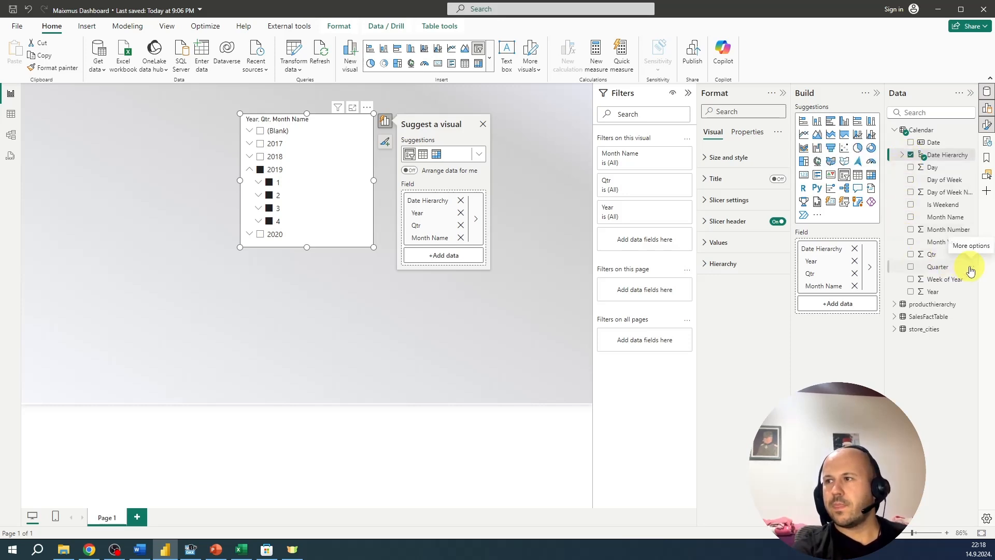
Add Calendar's Quarter field to Date Hierarchy as a further level
{"action": "left_click", "coordinate": [971, 269]}
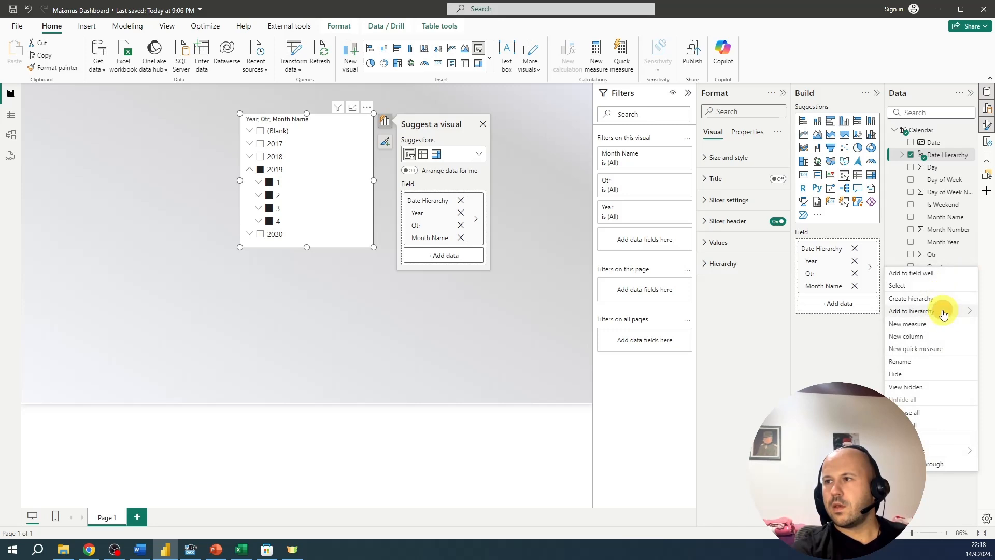
{"action": "mouse_move", "coordinate": [942, 311]}
{"action": "left_click", "coordinate": [816, 311]}
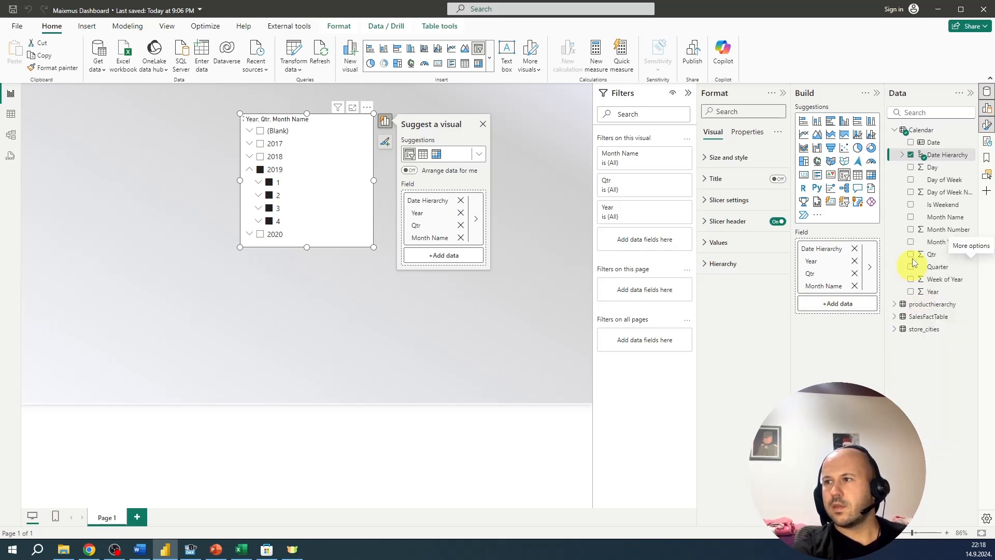
Delete the Qtr level from Date Hierarchy in the model and clear its broken reference from the slicer
{"action": "left_click", "coordinate": [902, 154]}
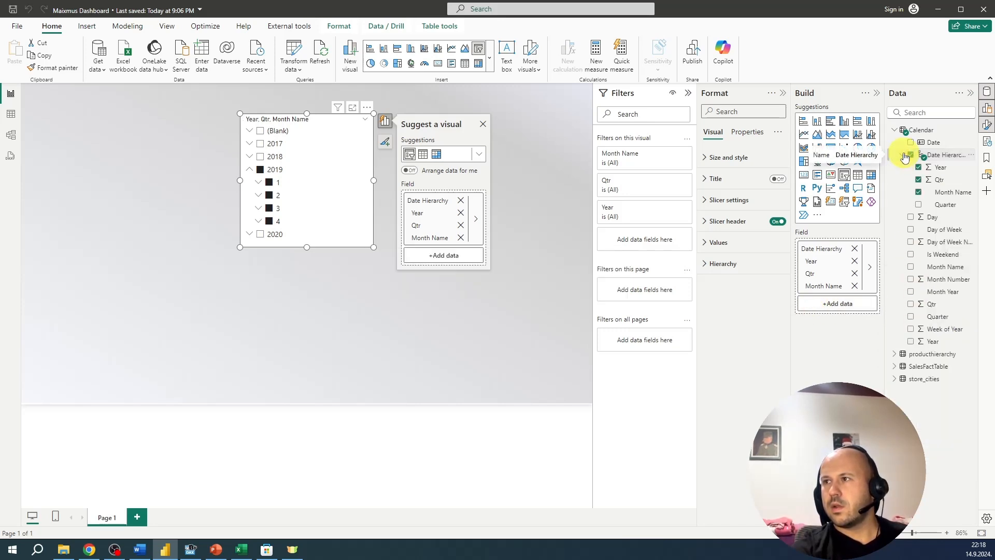
{"action": "left_click", "coordinate": [971, 179]}
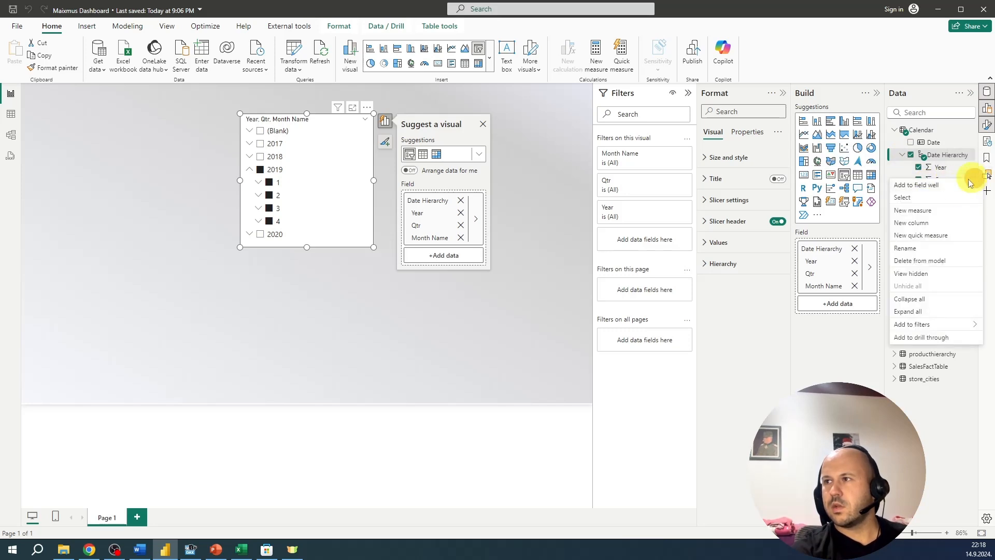
{"action": "left_click", "coordinate": [935, 261]}
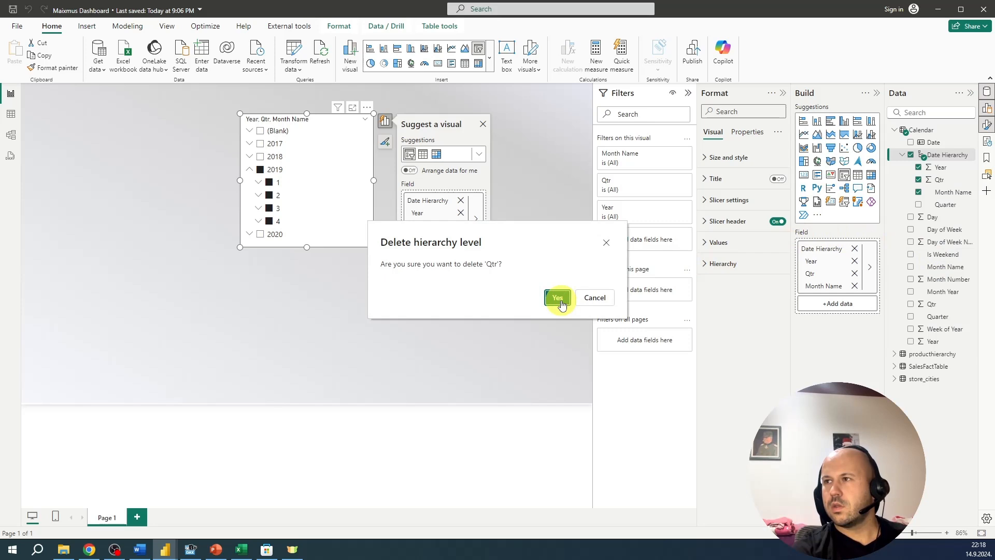
{"action": "left_click", "coordinate": [557, 298]}
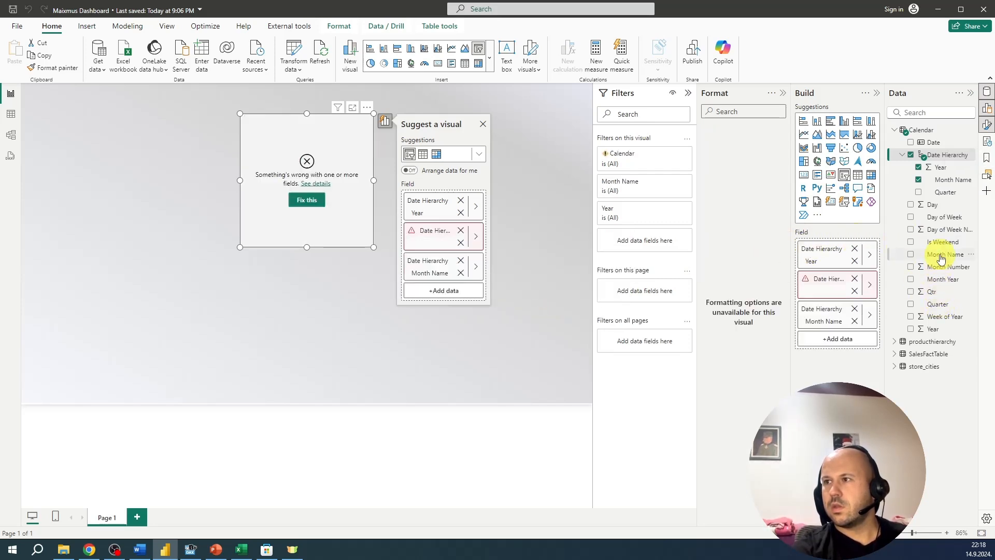
{"action": "left_click_drag", "start_coordinate": [940, 258], "coordinate": [868, 273]}
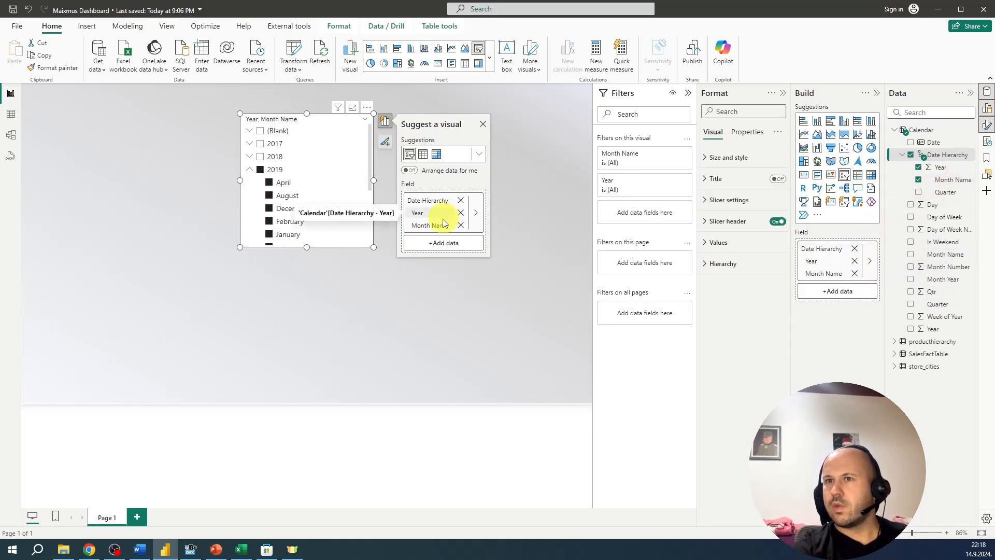
Include the Quarter level of Date Hierarchy in the slicer and try to move it above Month Name
{"action": "left_click", "coordinate": [972, 193]}
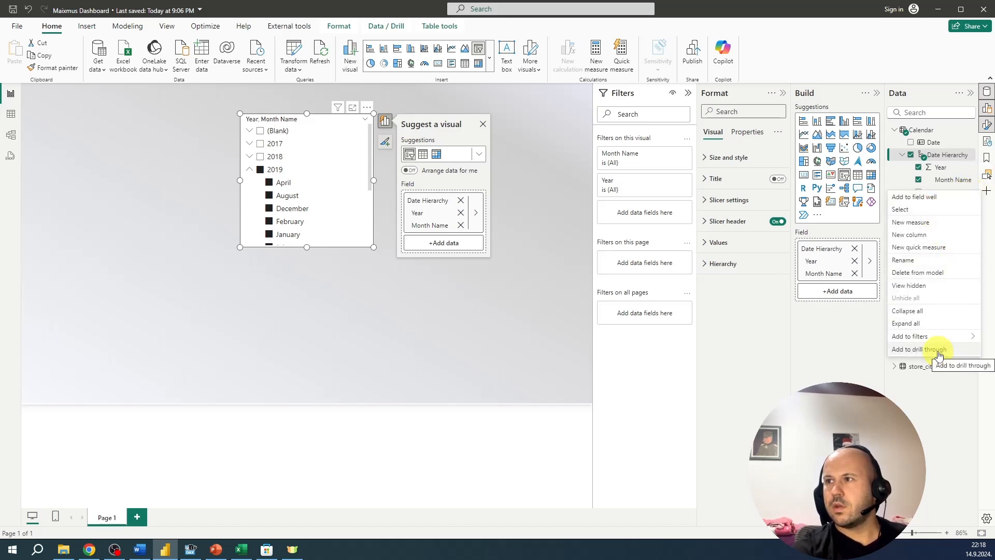
{"action": "left_click", "coordinate": [790, 356]}
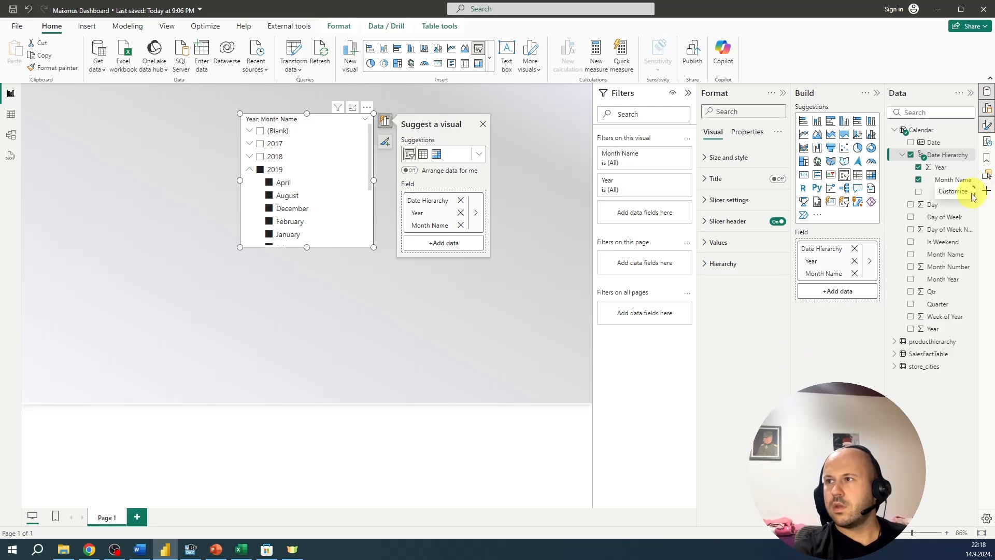
{"action": "left_click", "coordinate": [918, 192]}
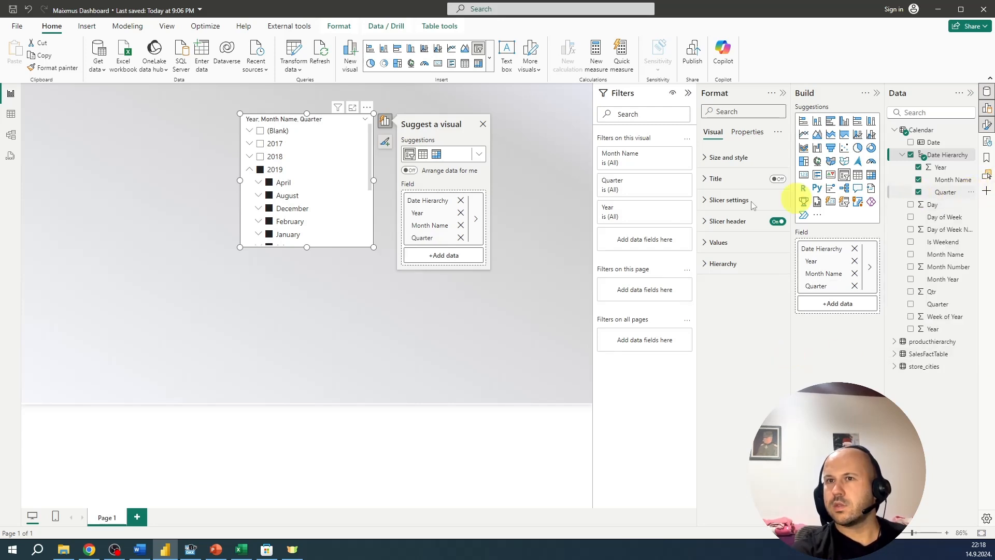
{"action": "mouse_move", "coordinate": [944, 203]}
{"action": "left_mouse_down"}
{"action": "mouse_move", "coordinate": [941, 174]}
{"action": "mouse_move", "coordinate": [943, 190]}
{"action": "left_mouse_up"}
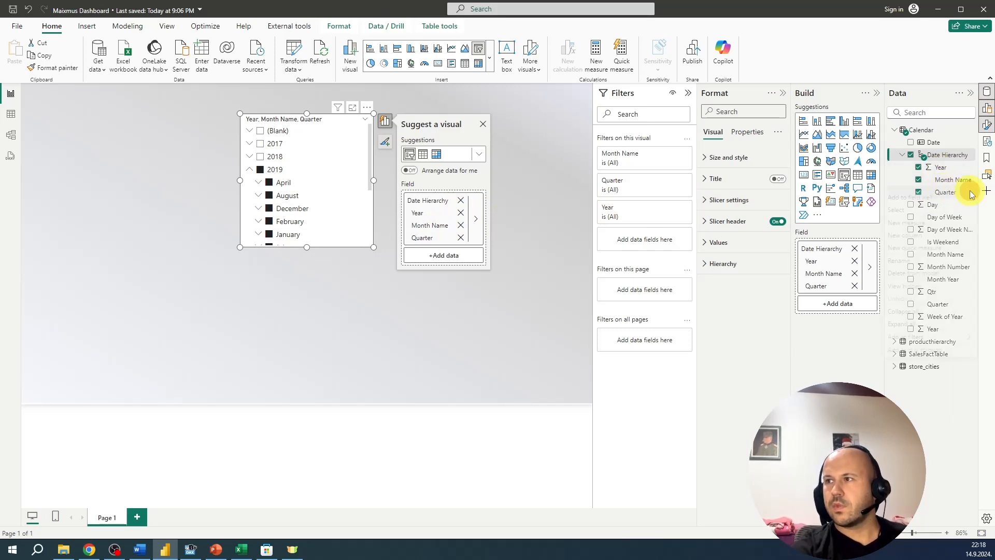
Try to move the Month Name level below Quarter within Calendar's Date Hierarchy
{"action": "left_click", "coordinate": [971, 192]}
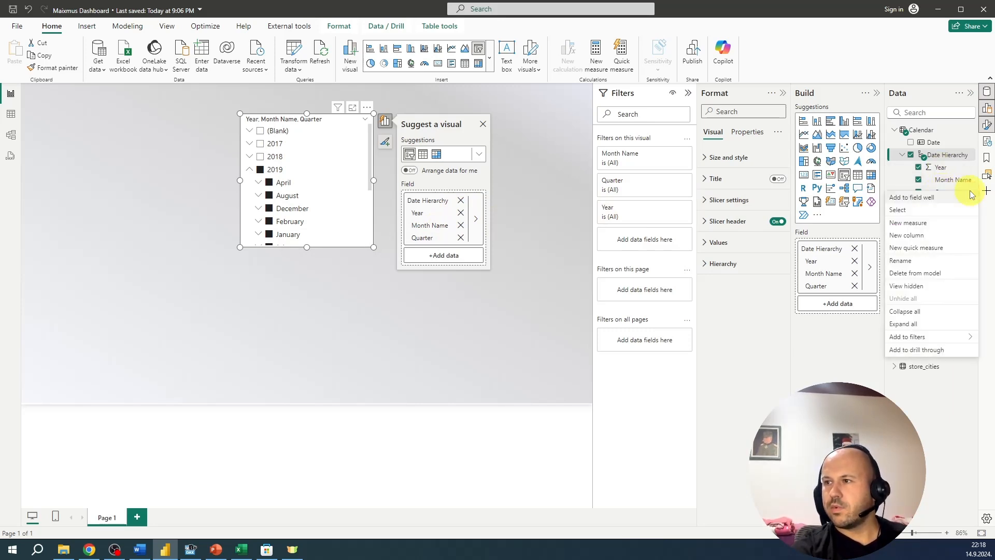
{"action": "left_click", "coordinate": [944, 180]}
{"action": "mouse_move", "coordinate": [941, 179]}
{"action": "left_mouse_down"}
{"action": "mouse_move", "coordinate": [945, 202]}
{"action": "mouse_move", "coordinate": [943, 194]}
{"action": "left_mouse_up"}
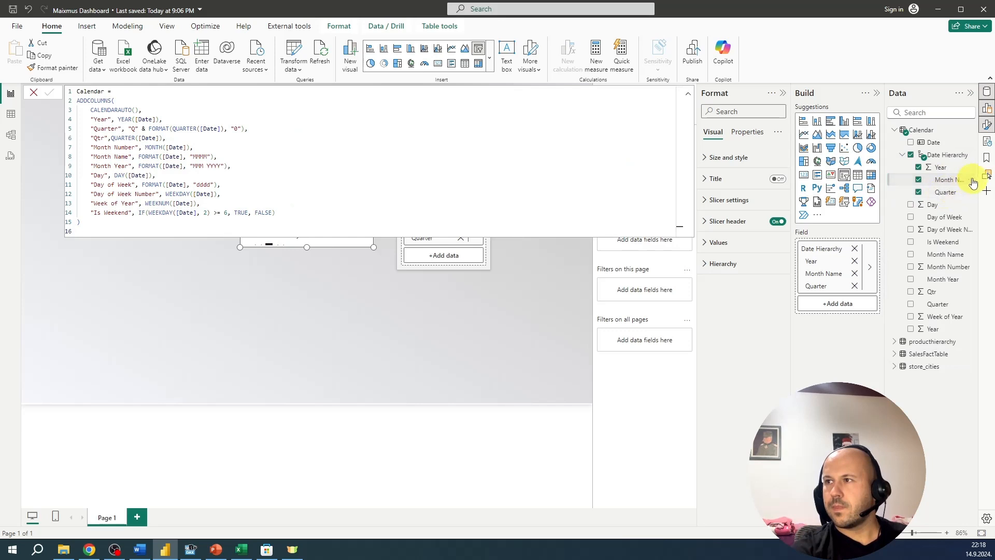
Delete the Month Name level from Date Hierarchy and re-add Calendar's Month Name field as the level after Quarter
{"action": "left_click", "coordinate": [971, 180]}
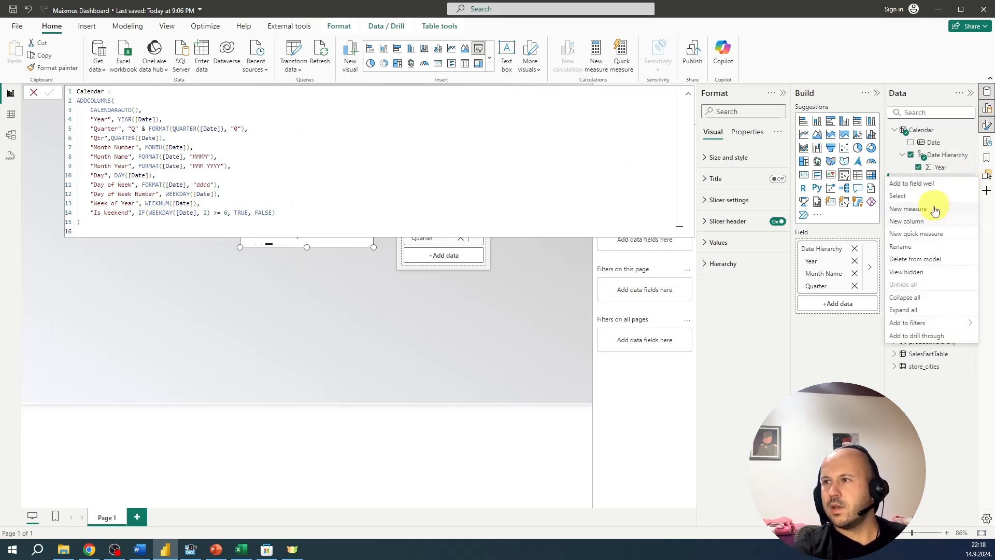
{"action": "left_click", "coordinate": [936, 256]}
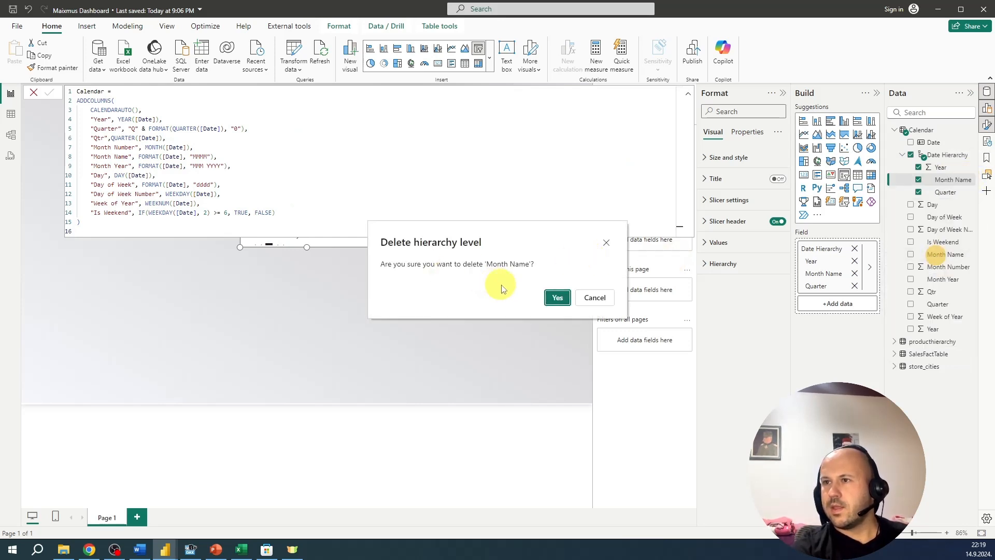
{"action": "left_click", "coordinate": [551, 296]}
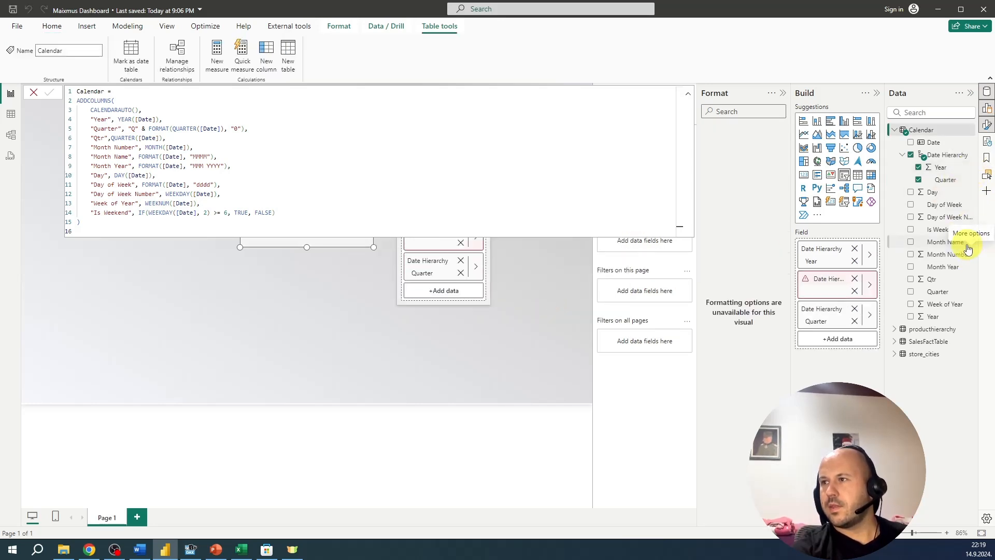
{"action": "left_click", "coordinate": [970, 244]}
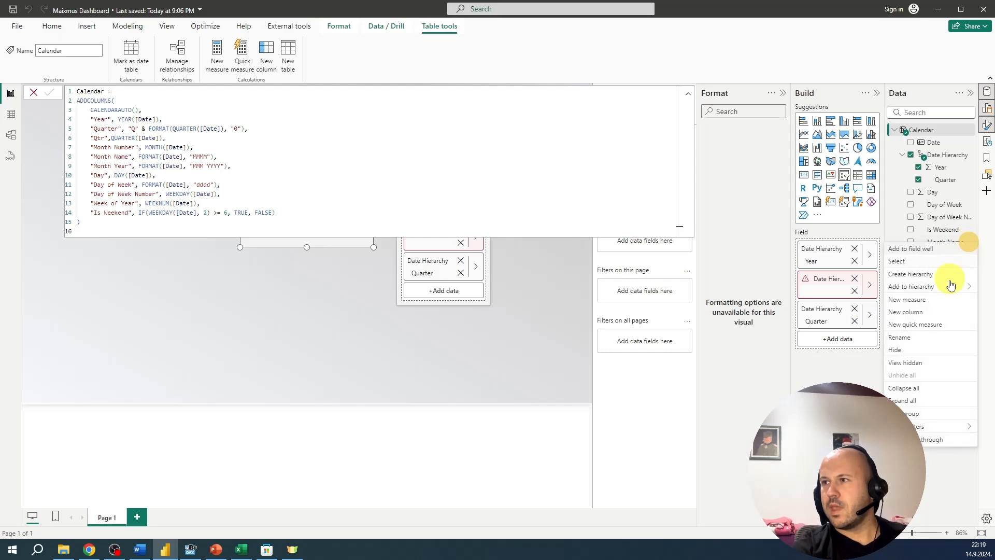
{"action": "left_click", "coordinate": [839, 286]}
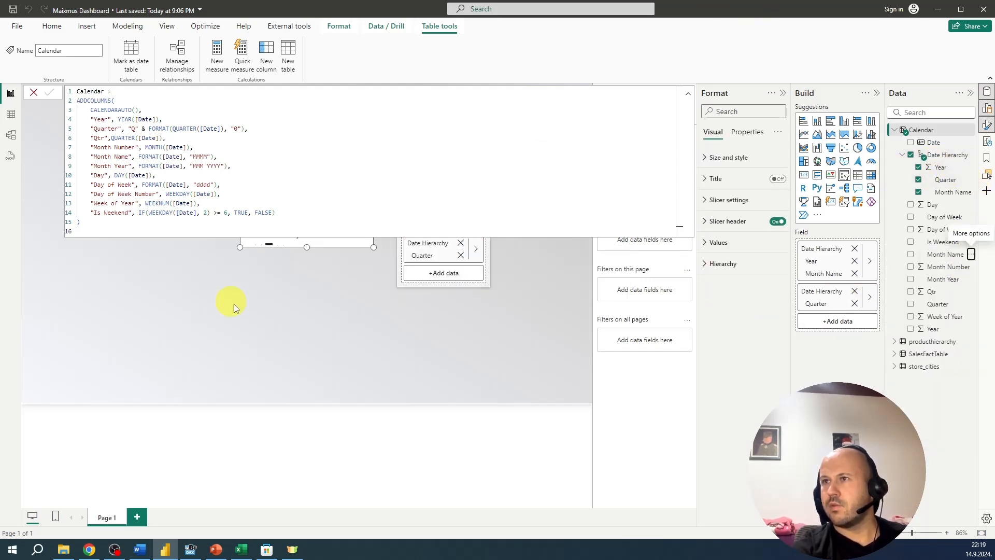
Collapse and clear 2019 in the slicer, then replace its fields with the reordered Date Hierarchy of Year, Quarter and Month Name
{"action": "left_click", "coordinate": [309, 259]}
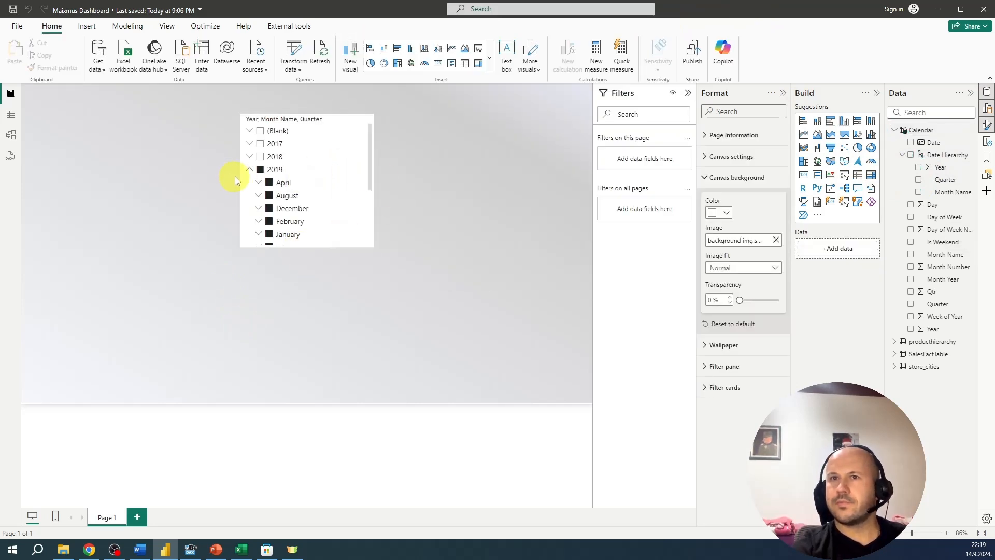
{"action": "left_click", "coordinate": [251, 173]}
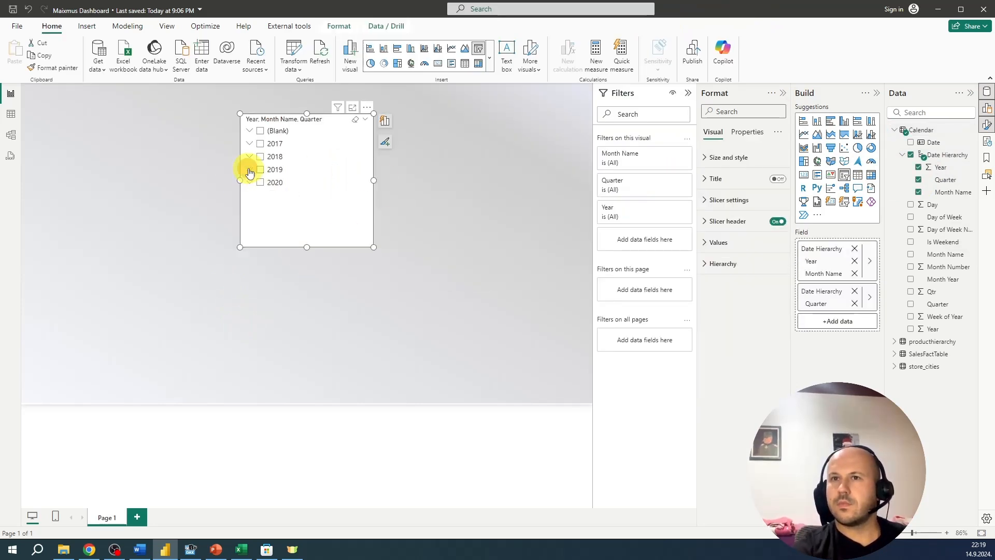
{"action": "left_click", "coordinate": [250, 173]}
{"action": "left_click", "coordinate": [384, 122]}
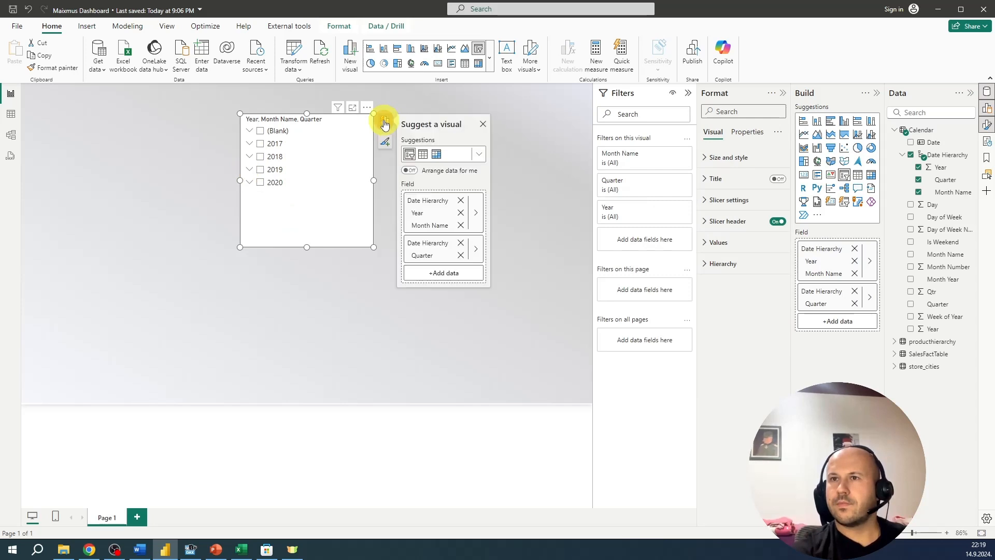
{"action": "left_click", "coordinate": [460, 200]}
{"action": "left_click", "coordinate": [460, 200]}
{"action": "left_click", "coordinate": [910, 155]}
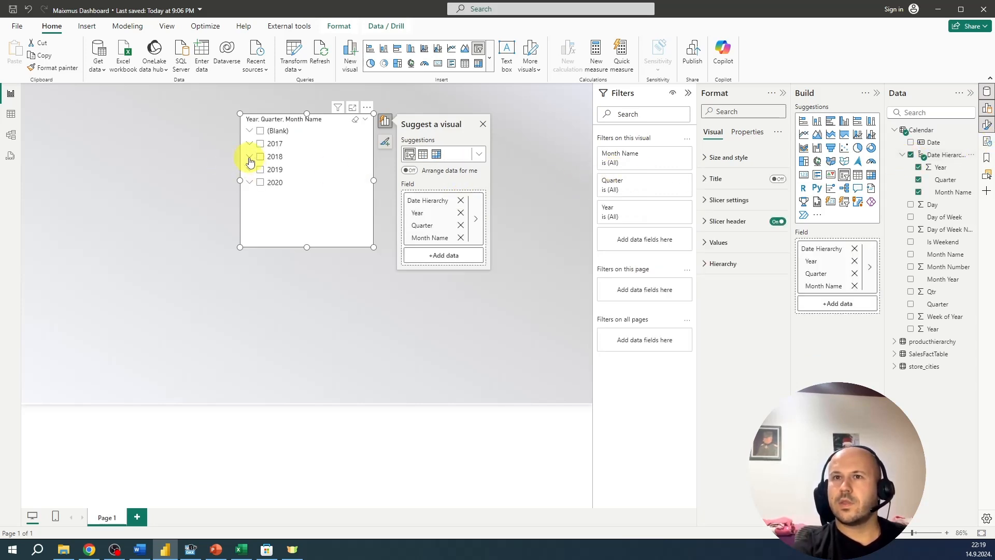
Examine the quarters of 2018 and the months of its Q1 in the slicer
{"action": "left_click", "coordinate": [249, 156]}
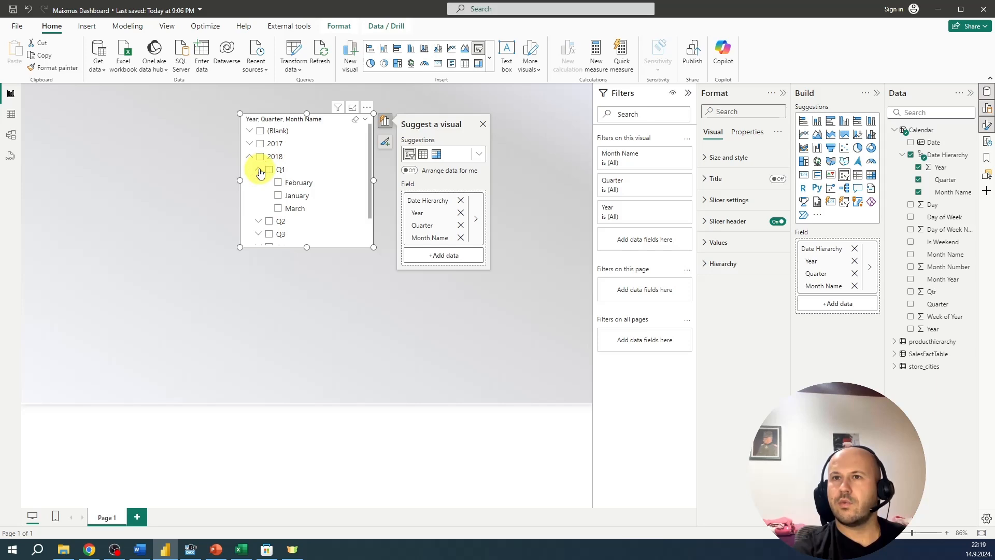
{"action": "left_click", "coordinate": [259, 170]}
{"action": "left_click", "coordinate": [480, 124]}
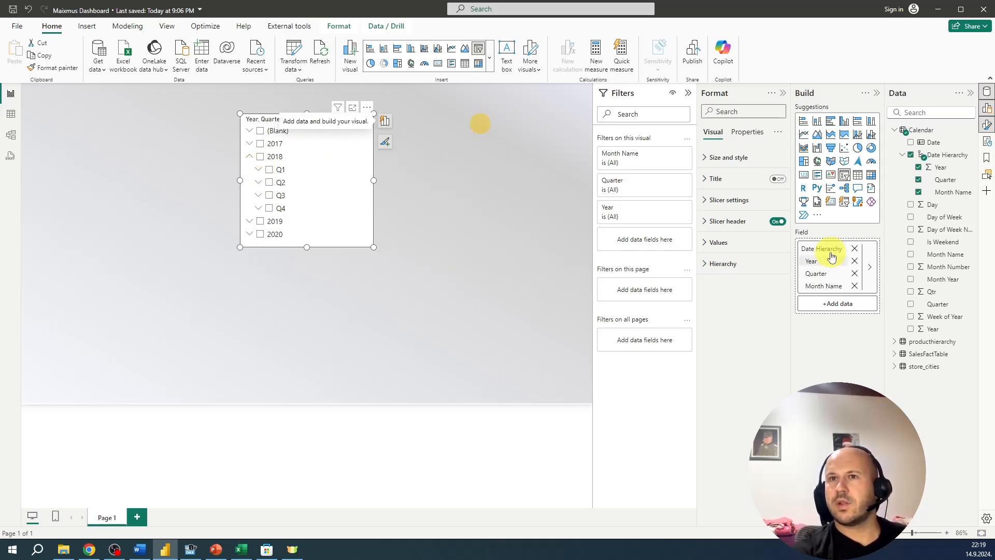
Set the date slicer's style to Dropdown and its header title text to Date
{"action": "left_click", "coordinate": [724, 201]}
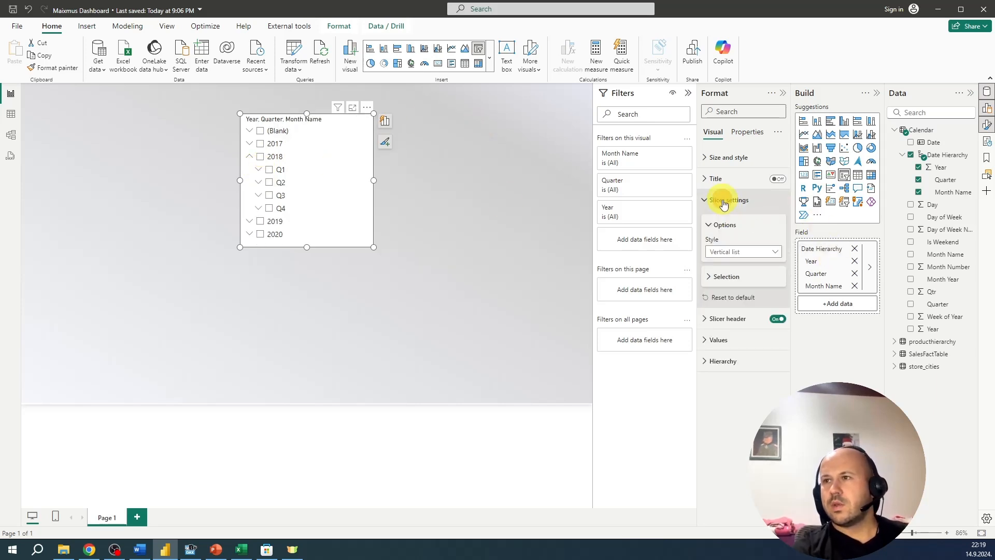
{"action": "left_click", "coordinate": [769, 254]}
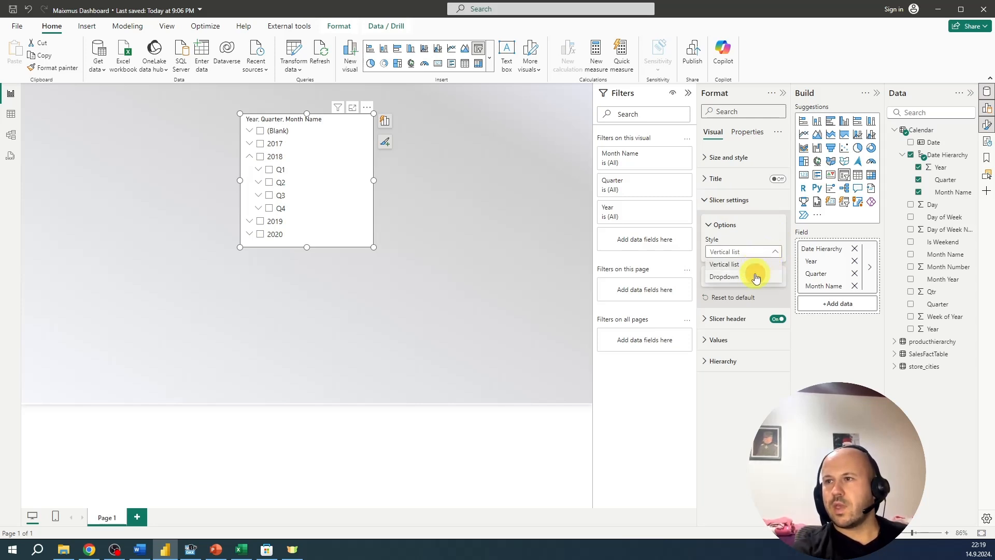
{"action": "left_click", "coordinate": [753, 275]}
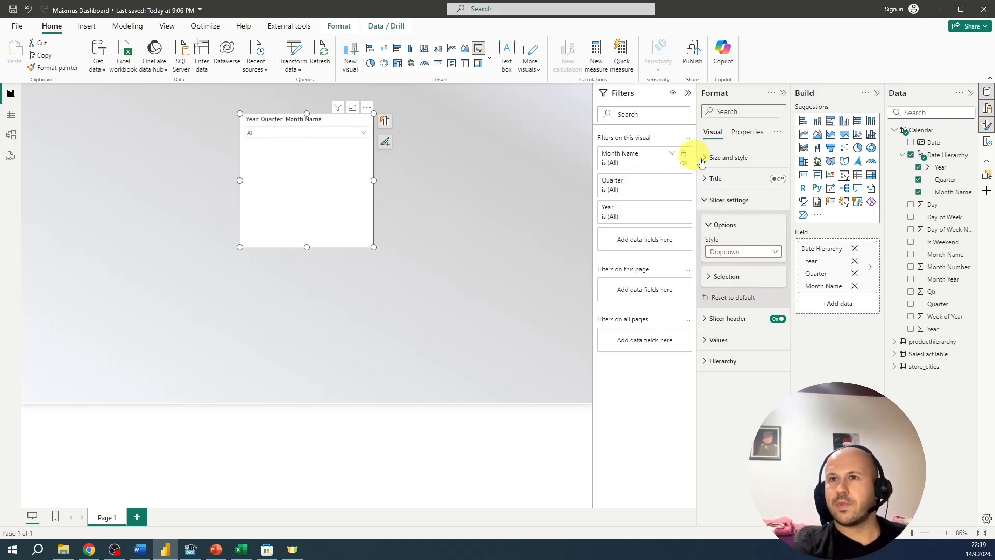
{"action": "left_click", "coordinate": [741, 320]}
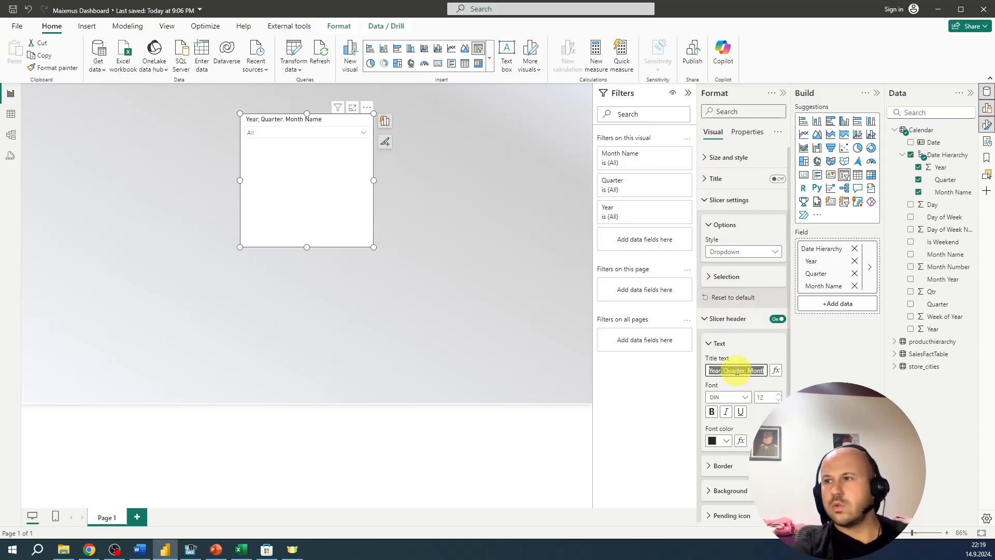
{"action": "left_click", "coordinate": [387, 301]}
{"action": "left_click", "coordinate": [309, 226]}
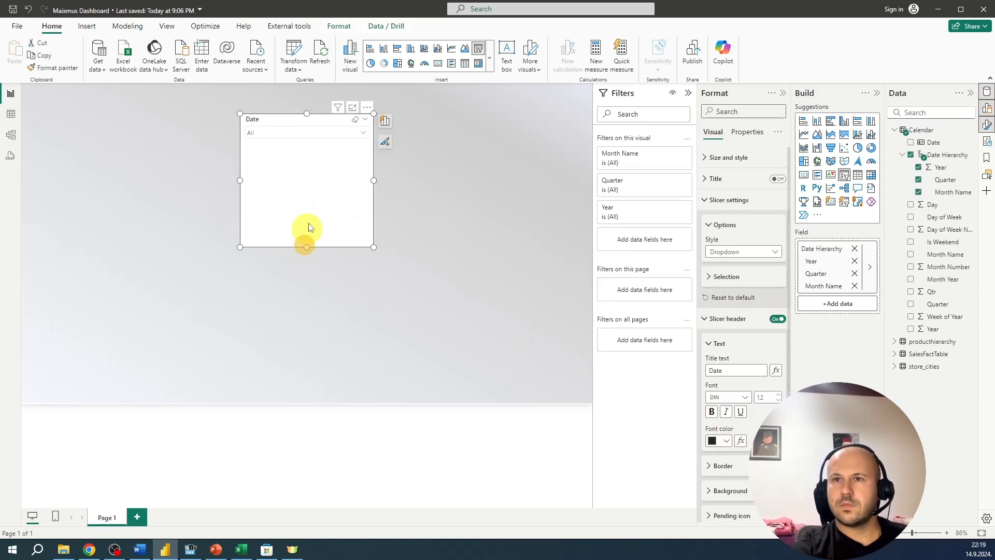
Shrink the Date slicer to a compact dropdown and place it in the upper-left corner of the report page
{"action": "left_click_drag", "start_coordinate": [306, 246], "coordinate": [108, 128]}
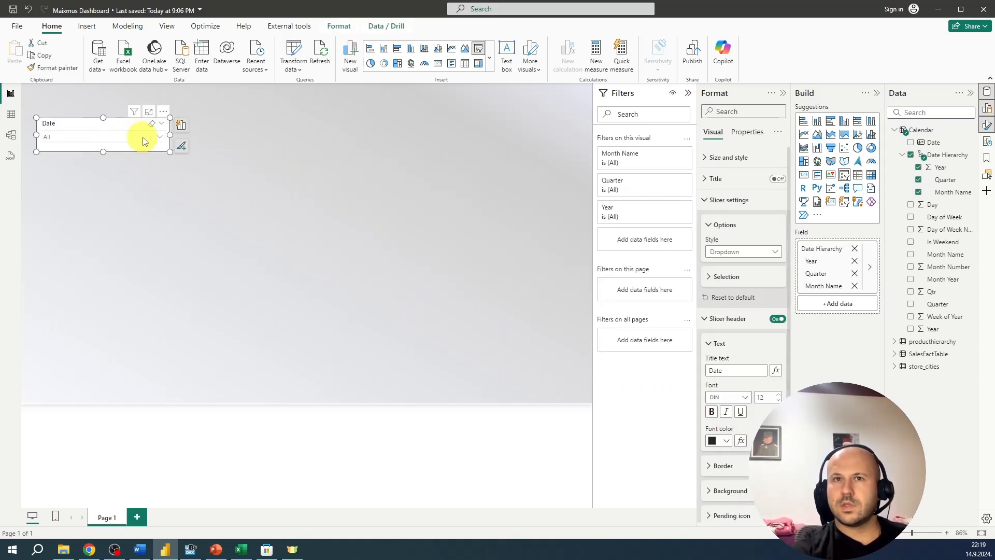
{"action": "left_click_drag", "start_coordinate": [168, 133], "coordinate": [116, 127]}
{"action": "left_click_drag", "start_coordinate": [89, 126], "coordinate": [85, 125]}
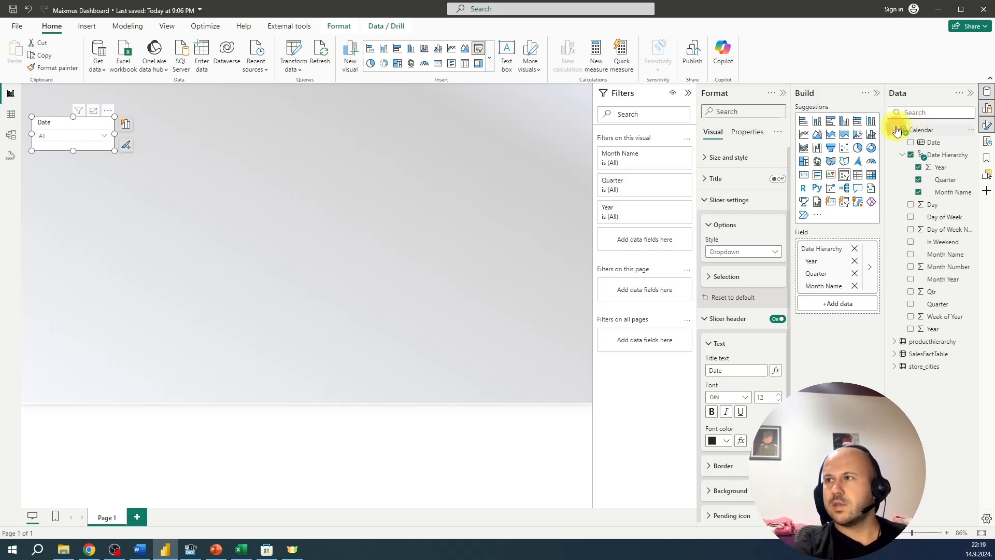
Place the category and sub_category fields of producthierarchy on the report page as two separate visuals, one below the other
{"action": "left_click", "coordinate": [896, 130]}
{"action": "left_click", "coordinate": [896, 143]}
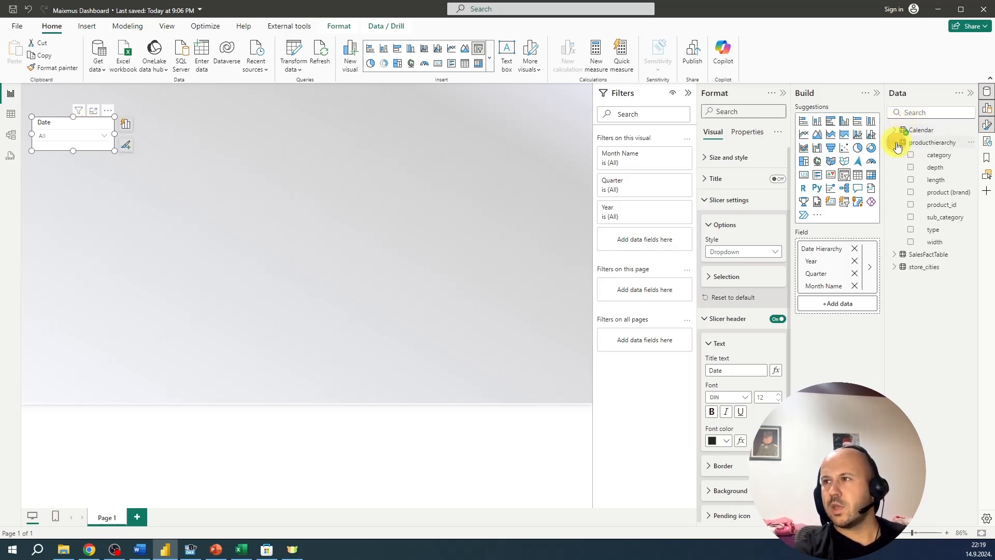
{"action": "left_click_drag", "start_coordinate": [907, 155], "coordinate": [223, 167]}
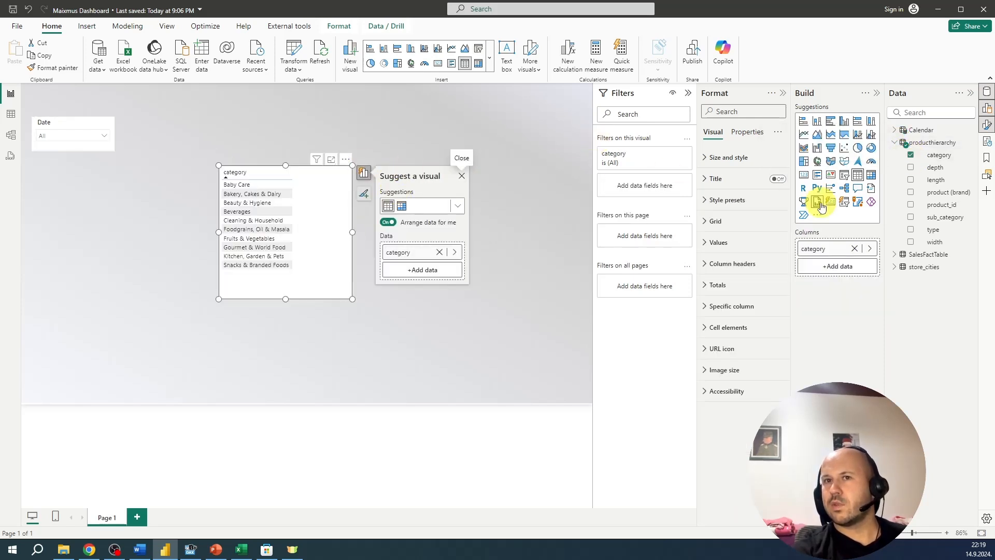
{"action": "left_click_drag", "start_coordinate": [946, 217], "coordinate": [331, 342]}
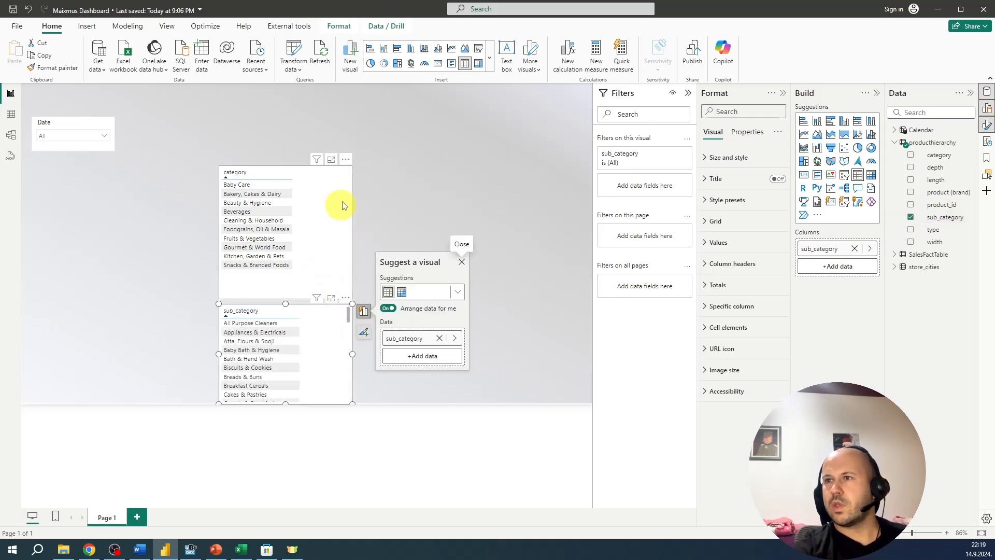
Convert the category and sub_category tables into slicers
{"action": "left_click", "coordinate": [325, 223]}
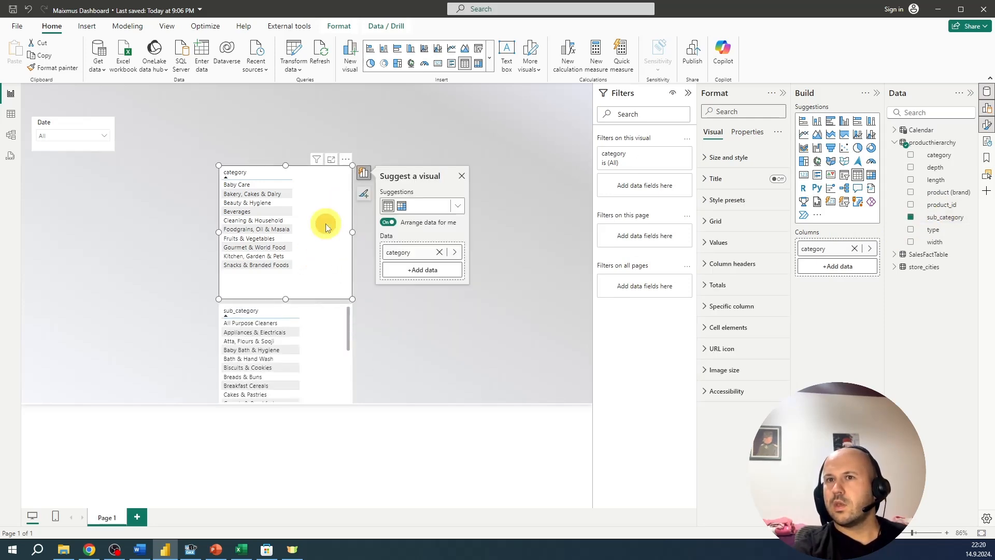
{"action": "left_click", "coordinate": [478, 48]}
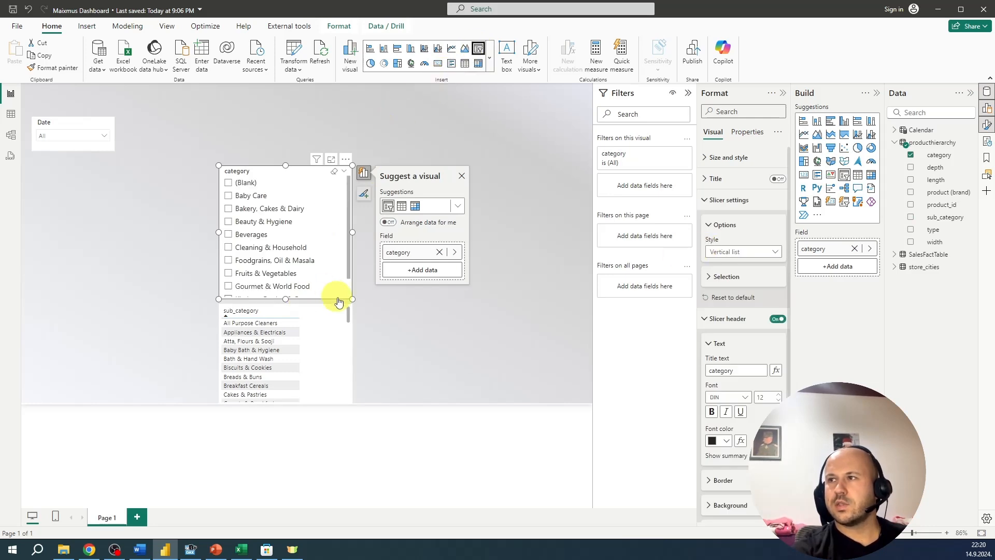
{"action": "left_click", "coordinate": [334, 316]}
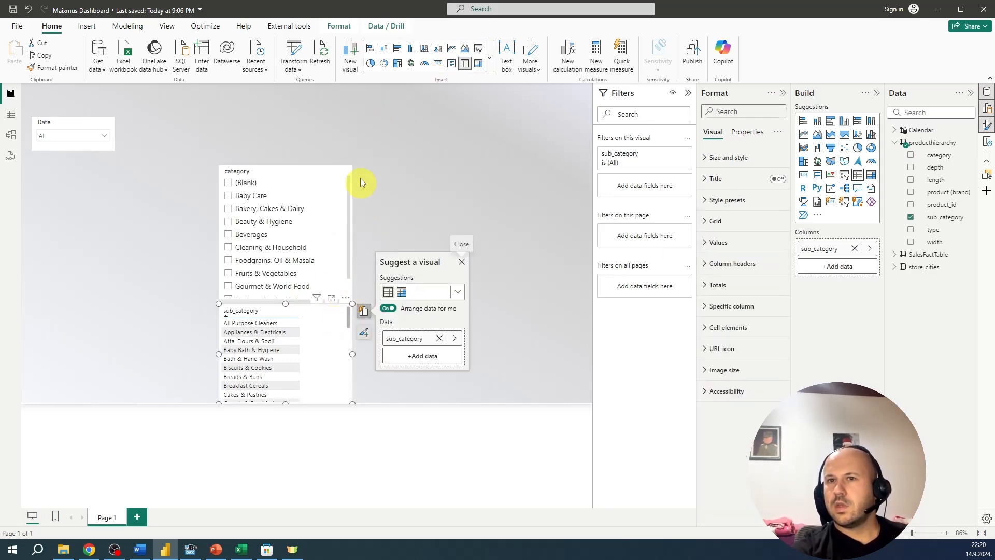
{"action": "left_click", "coordinate": [480, 48]}
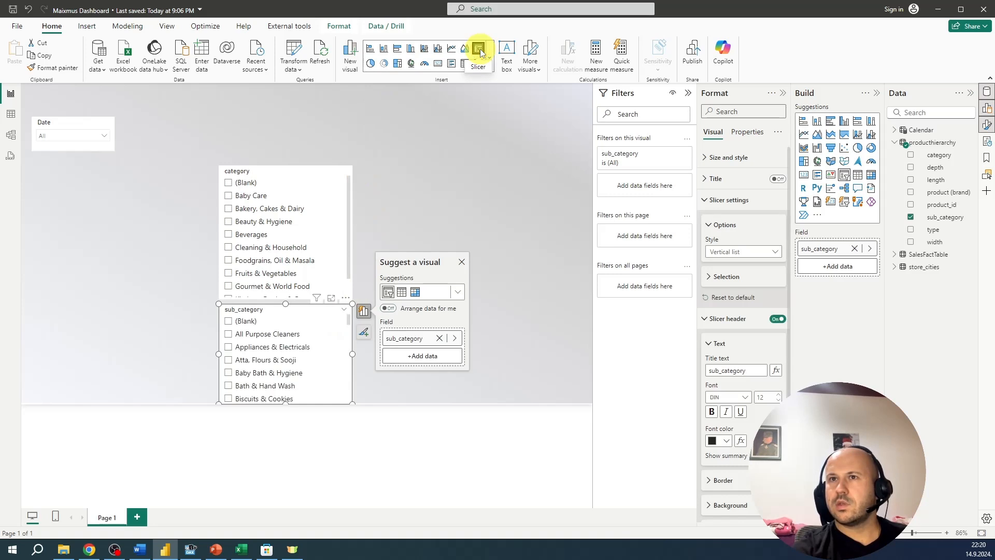
Set the style of both the category and sub_category slicers to Dropdown
{"action": "left_click", "coordinate": [283, 170]}
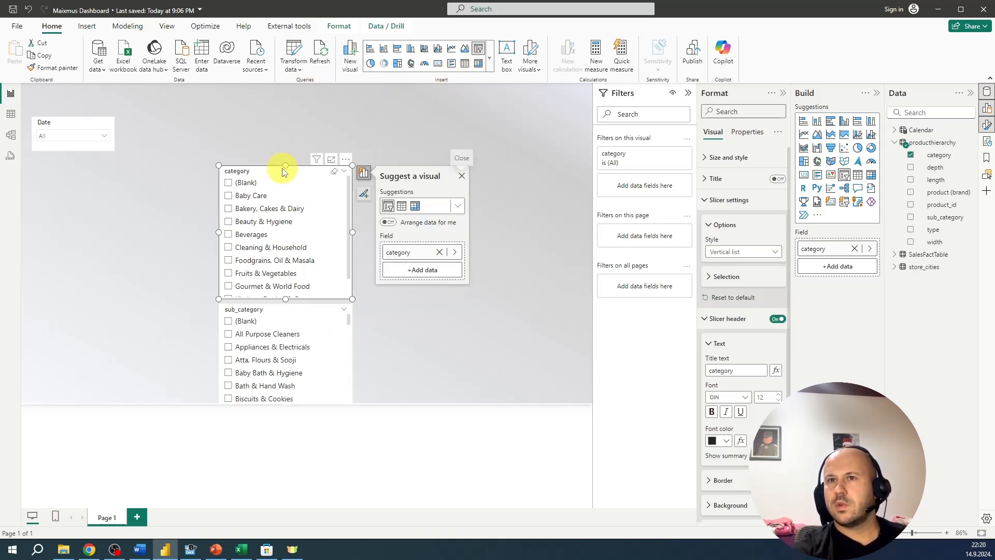
{"action": "left_click", "coordinate": [772, 255]}
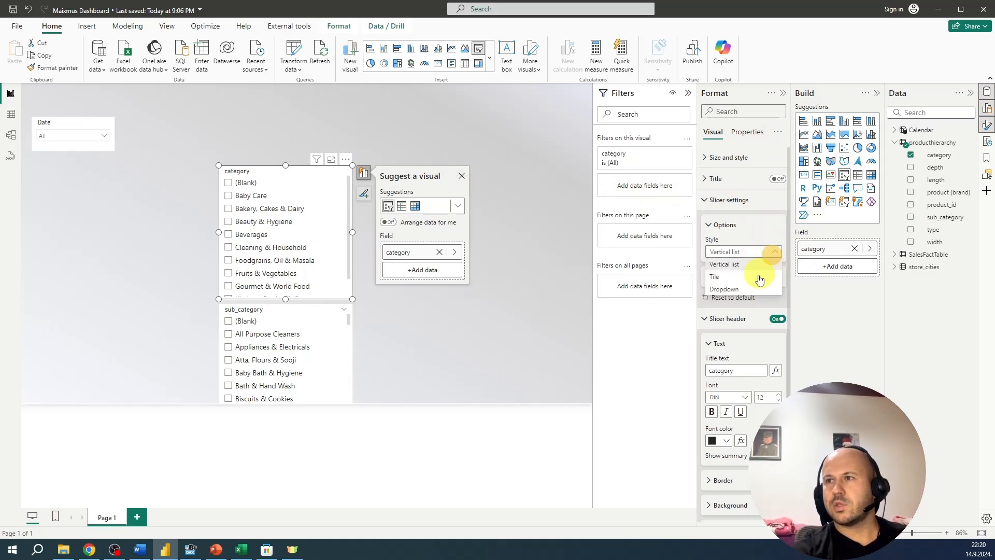
{"action": "left_click", "coordinate": [738, 289]}
{"action": "left_click", "coordinate": [309, 311]}
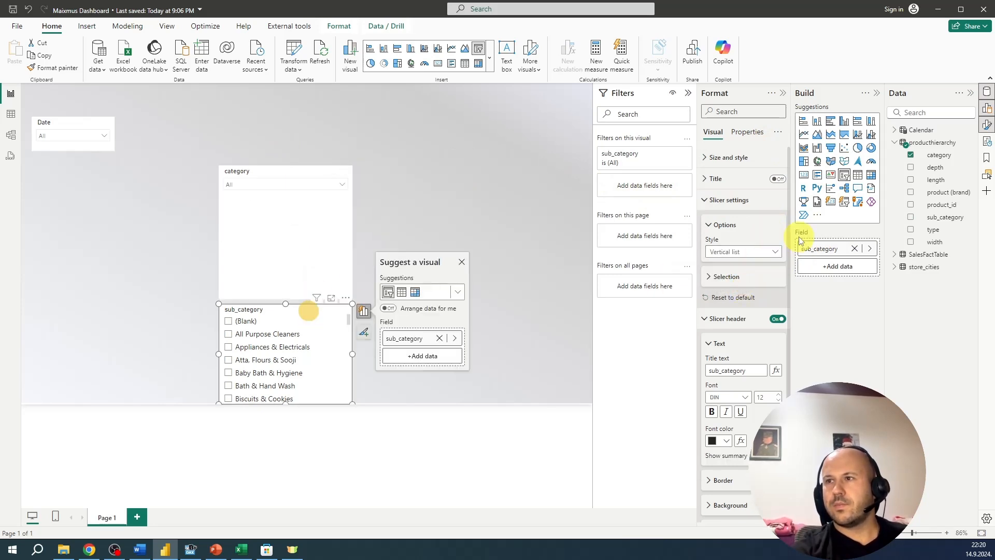
{"action": "left_click", "coordinate": [774, 251]}
{"action": "left_click", "coordinate": [739, 289]}
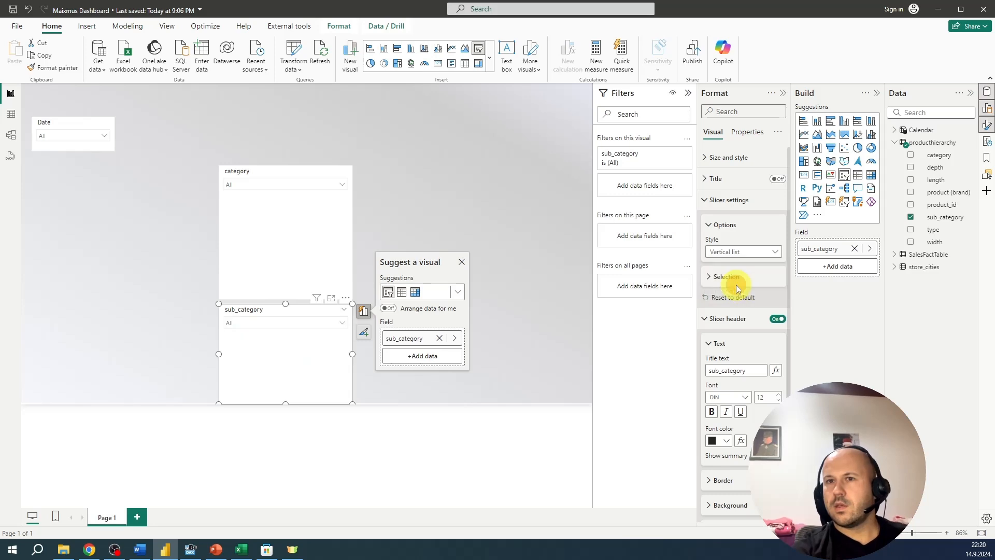
Look through the options in the category and sub_category dropdown lists, closing each list without selecting anything
{"action": "left_click", "coordinate": [339, 186]}
{"action": "scroll", "coordinate": [260, 212], "scroll_direction": "down", "scroll_amount": 3}
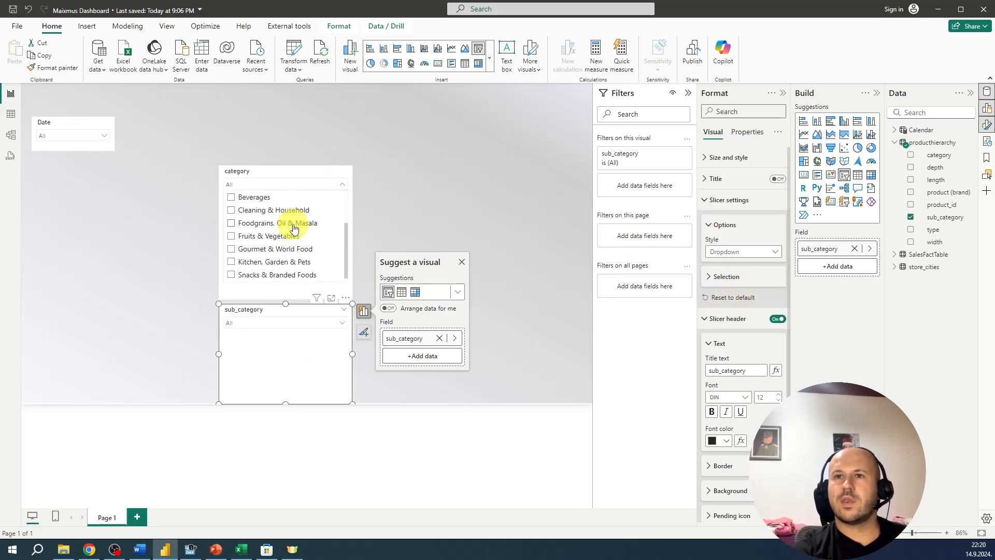
{"action": "scroll", "coordinate": [288, 220], "scroll_direction": "up", "scroll_amount": 3}
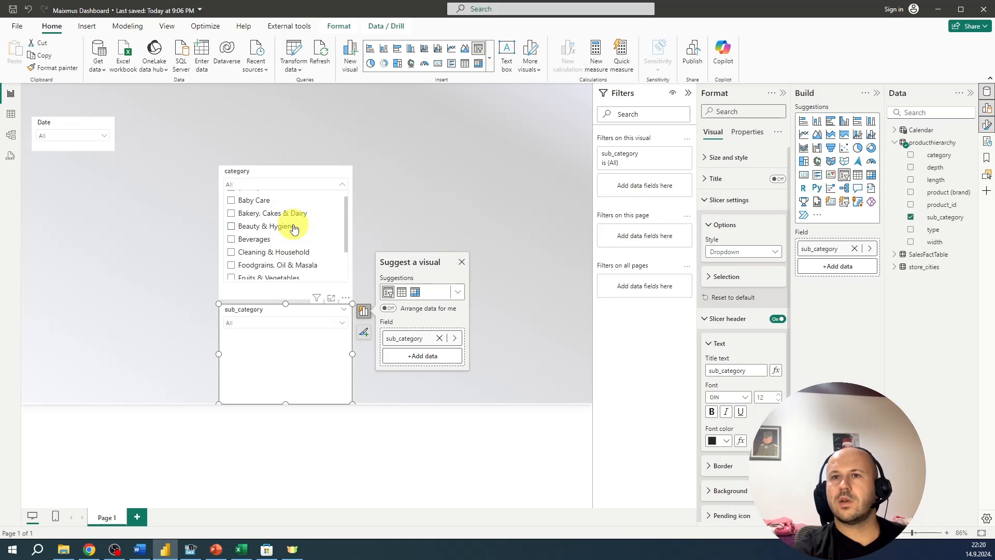
{"action": "left_click", "coordinate": [341, 184]}
{"action": "left_click", "coordinate": [337, 325]}
{"action": "scroll", "coordinate": [266, 262], "scroll_direction": "down", "scroll_amount": 10}
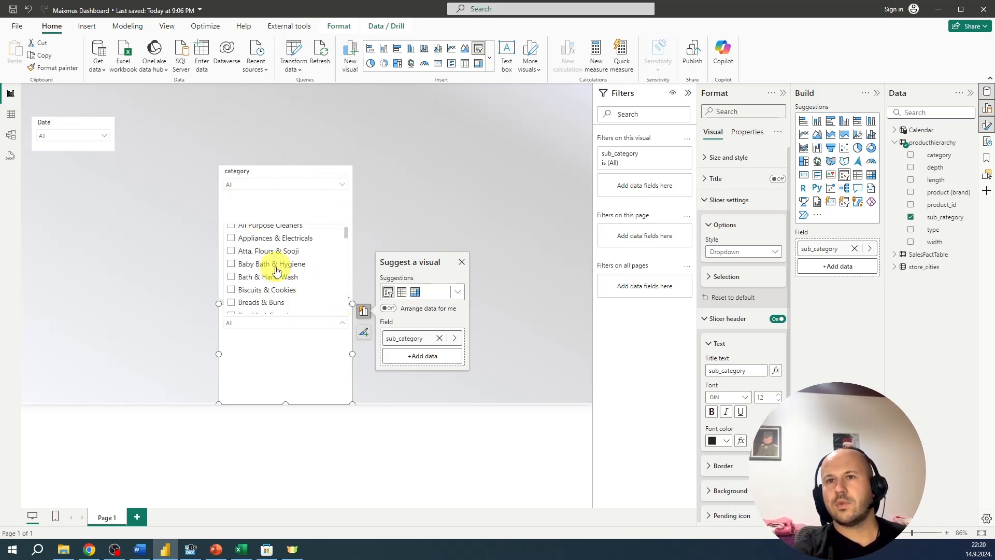
{"action": "left_click", "coordinate": [317, 325]}
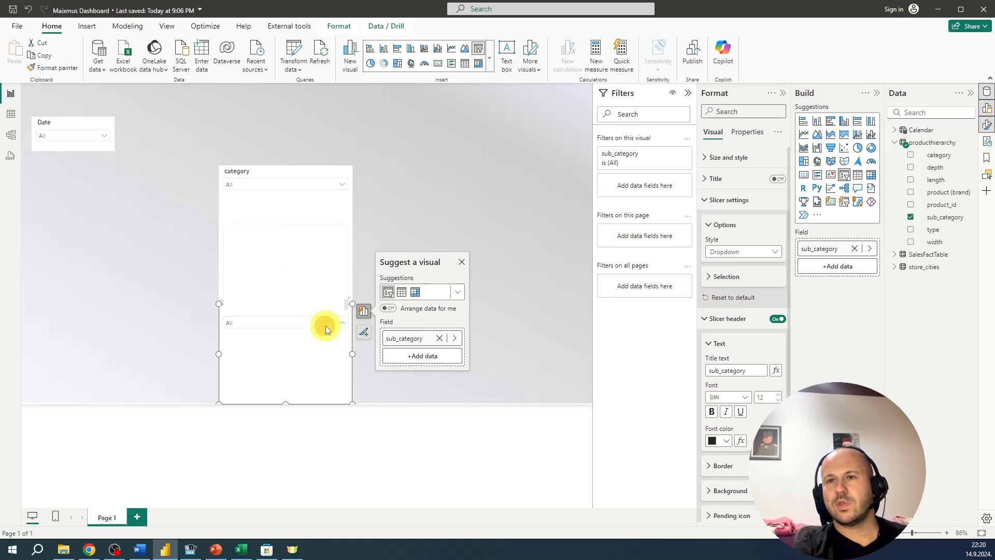
Look through the options in the sub_category dropdown list and close it without selecting anything
{"action": "left_click", "coordinate": [324, 325]}
{"action": "scroll", "coordinate": [280, 248], "scroll_direction": "up", "scroll_amount": 6}
{"action": "scroll", "coordinate": [277, 244], "scroll_direction": "up", "scroll_amount": 6}
{"action": "scroll", "coordinate": [269, 249], "scroll_direction": "down", "scroll_amount": 2}
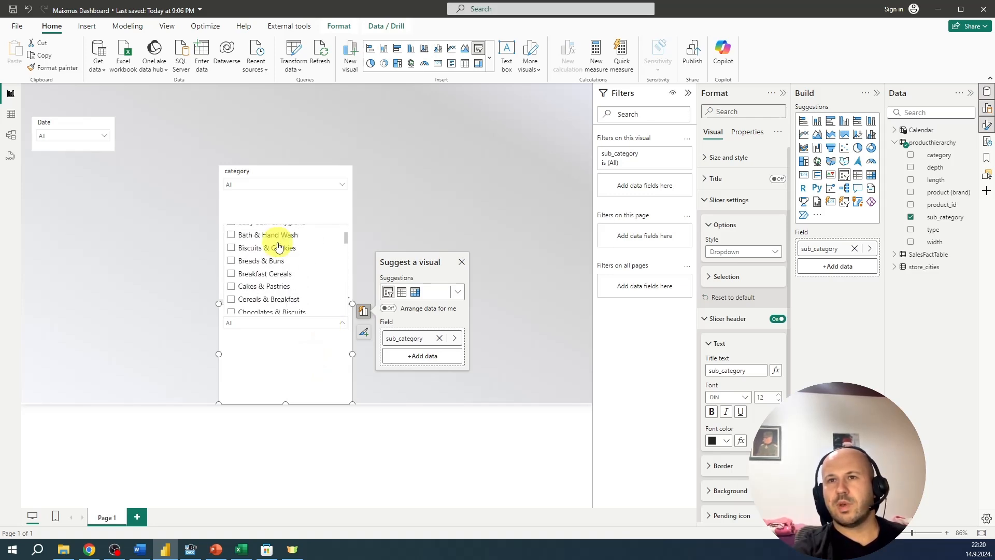
{"action": "scroll", "coordinate": [269, 254], "scroll_direction": "up", "scroll_amount": 2}
{"action": "left_click", "coordinate": [267, 371]}
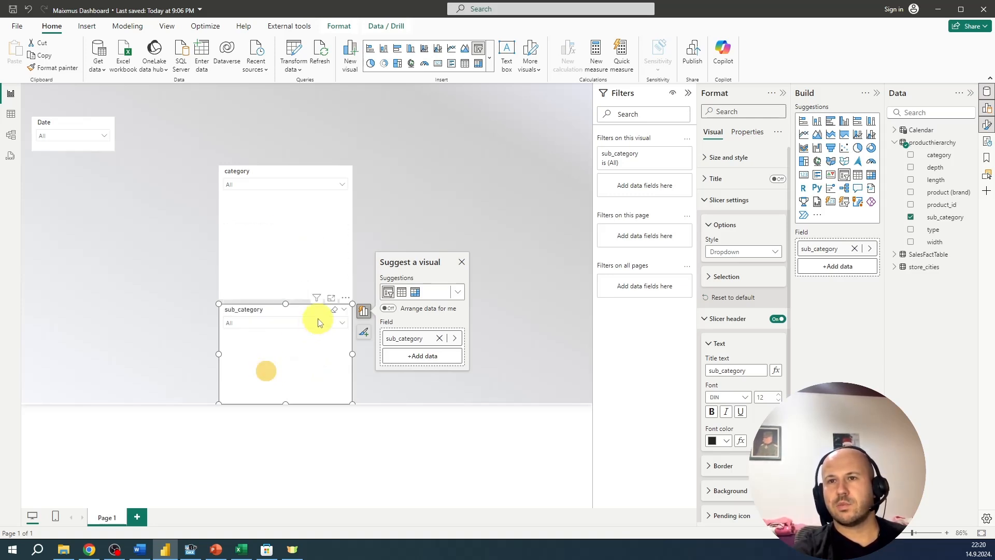
Enable the Search option for both the sub_category and category slicers
{"action": "left_click", "coordinate": [345, 300]}
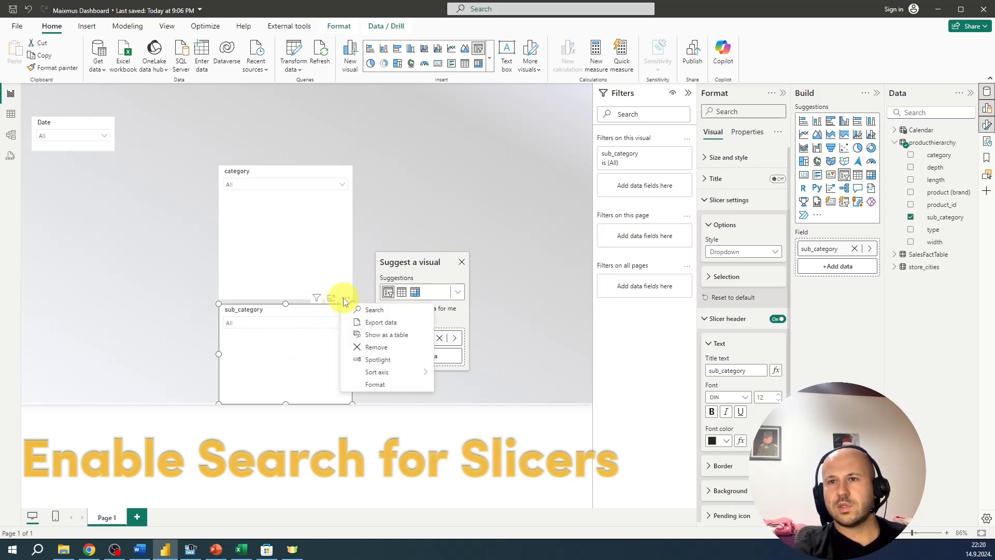
{"action": "left_click", "coordinate": [368, 311]}
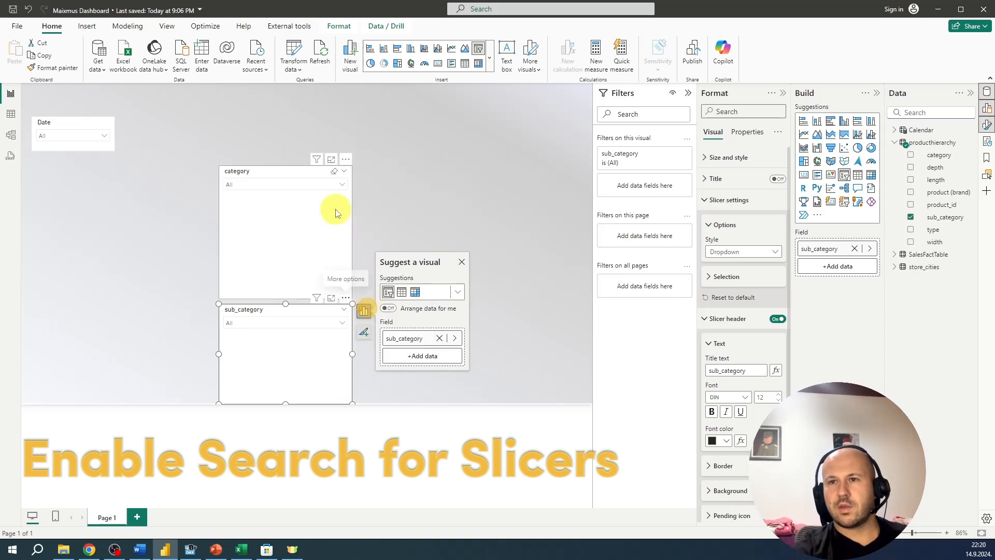
{"action": "left_click", "coordinate": [346, 160]}
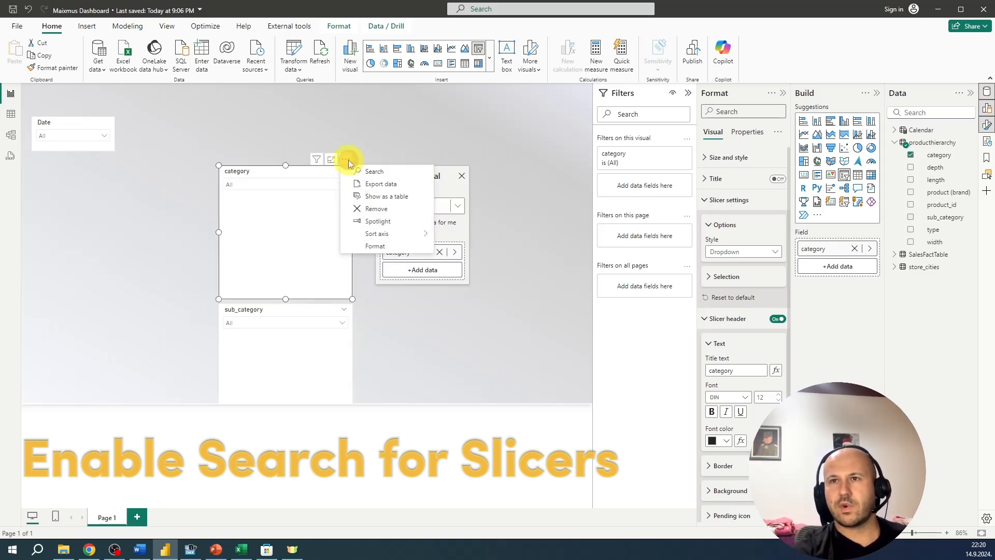
{"action": "left_click", "coordinate": [384, 179]}
Search the sub_category slicer for "baby", close its list and clear the slicer's selections
{"action": "left_click", "coordinate": [342, 322]}
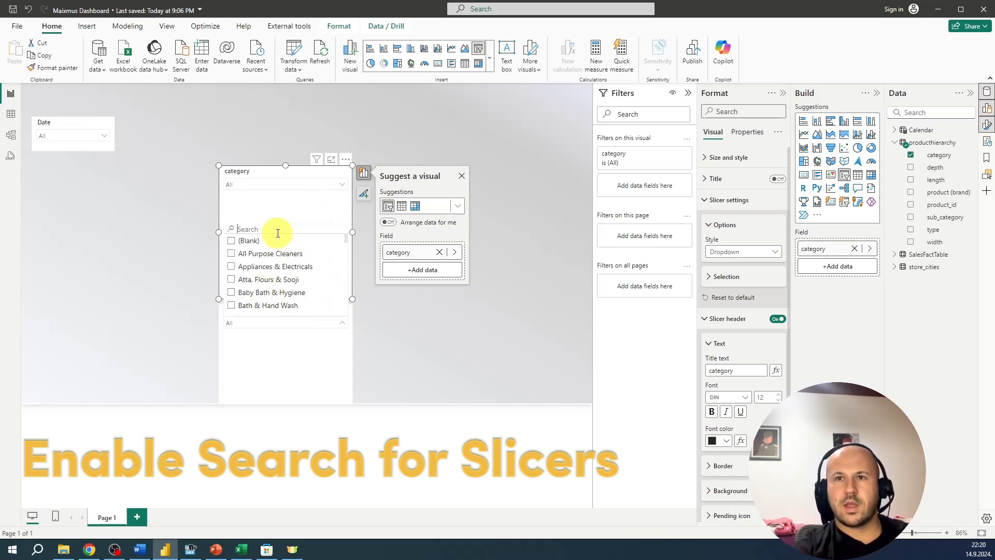
{"action": "type", "text": "baby"}
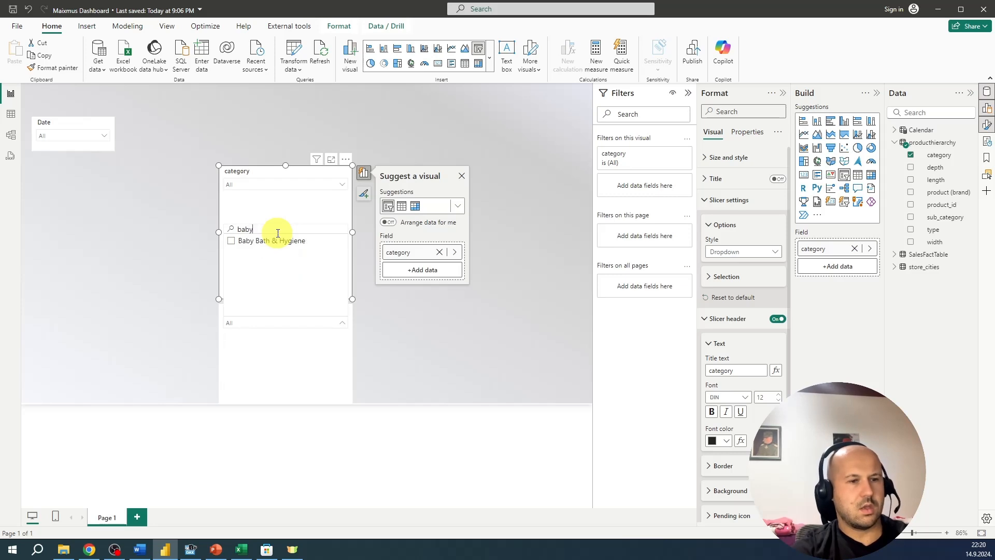
{"action": "left_click", "coordinate": [304, 242]}
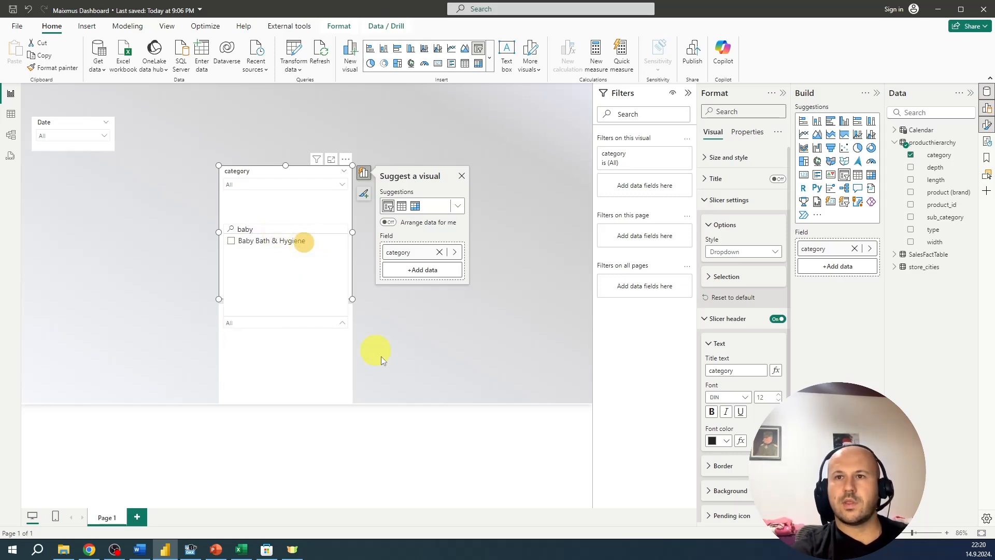
{"action": "left_click", "coordinate": [344, 324]}
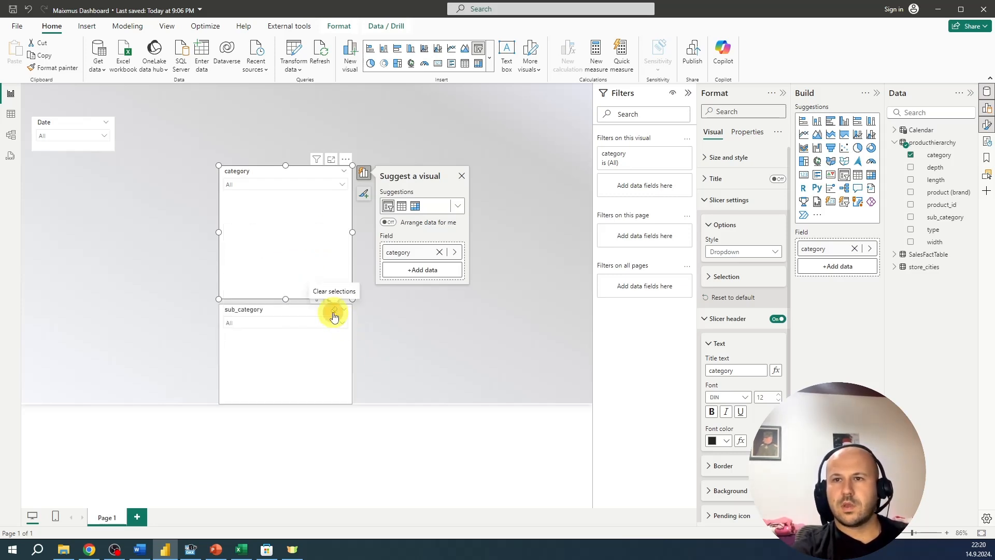
{"action": "left_click", "coordinate": [333, 311]}
Stack the category and sub_category slicers beneath the Date slicer and shrink both to about its size
{"action": "left_click_drag", "start_coordinate": [292, 223], "coordinate": [103, 223]}
{"action": "left_click_drag", "start_coordinate": [165, 225], "coordinate": [115, 222]}
{"action": "left_click_drag", "start_coordinate": [71, 293], "coordinate": [71, 197]}
{"action": "left_click_drag", "start_coordinate": [270, 310], "coordinate": [83, 210]}
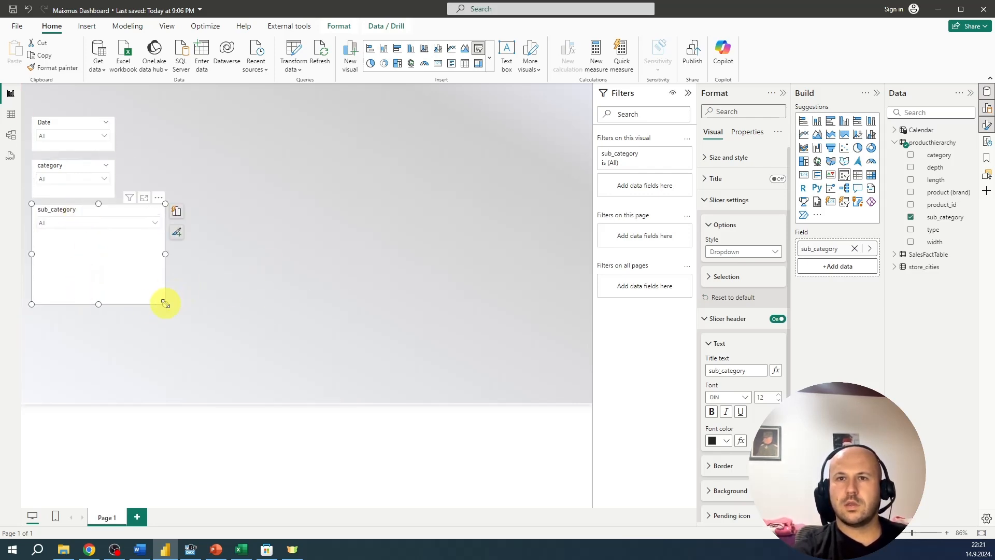
{"action": "left_click_drag", "start_coordinate": [166, 303], "coordinate": [117, 247]}
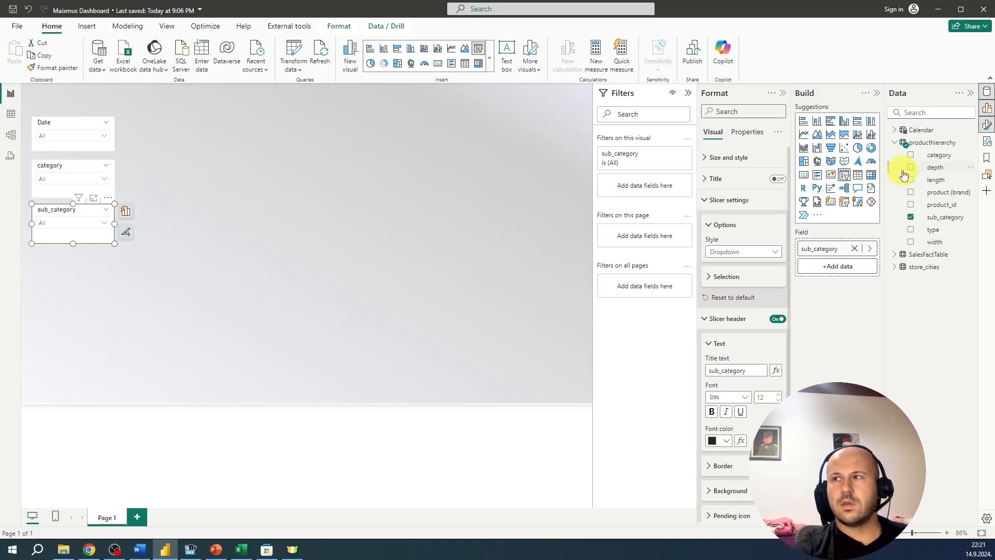
Place the state and city fields of store_cities on the report page as two separate visuals
{"action": "left_click", "coordinate": [895, 142]}
{"action": "left_click", "coordinate": [893, 167]}
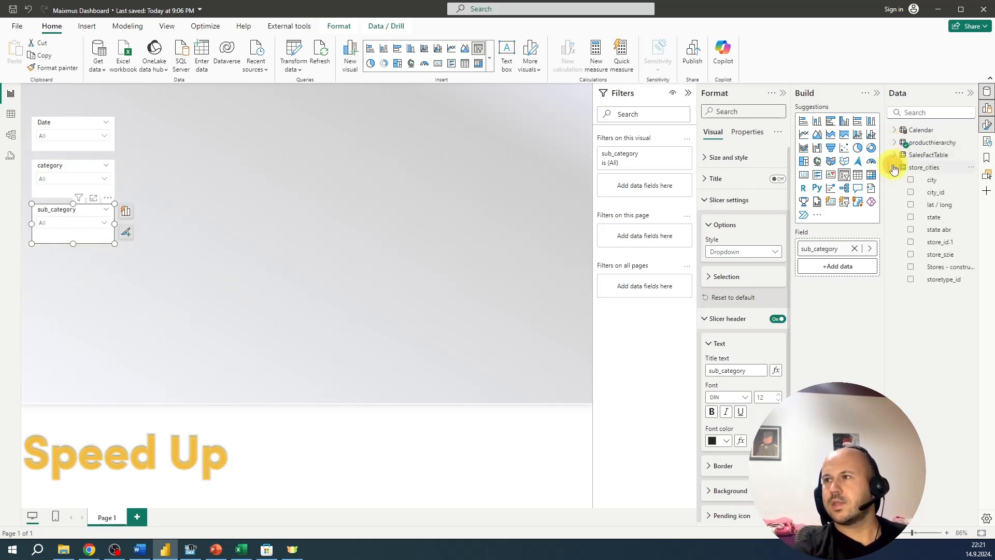
{"action": "left_click_drag", "start_coordinate": [921, 214], "coordinate": [505, 244]}
{"action": "left_click_drag", "start_coordinate": [935, 184], "coordinate": [228, 342]}
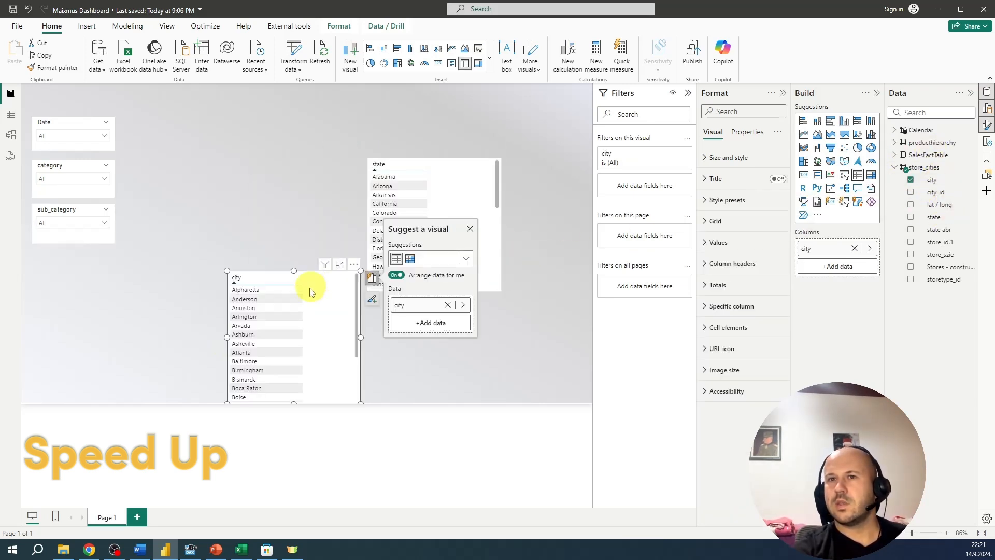
Convert the city and state tables into slicers and set the state slicer's style to Dropdown
{"action": "left_click", "coordinate": [478, 48]}
{"action": "left_click", "coordinate": [422, 160]}
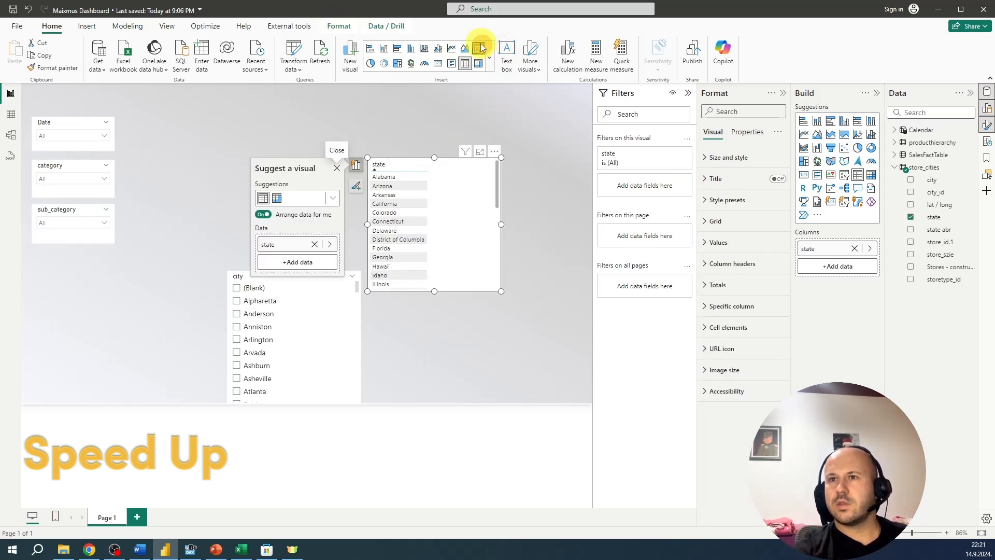
{"action": "left_click", "coordinate": [477, 49]}
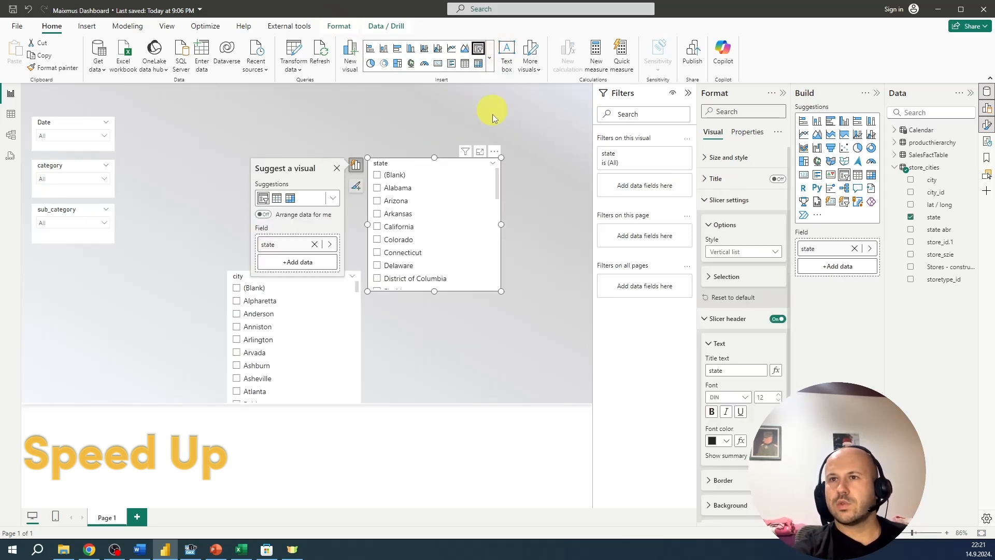
{"action": "left_click", "coordinate": [761, 252]}
{"action": "left_click", "coordinate": [725, 289]}
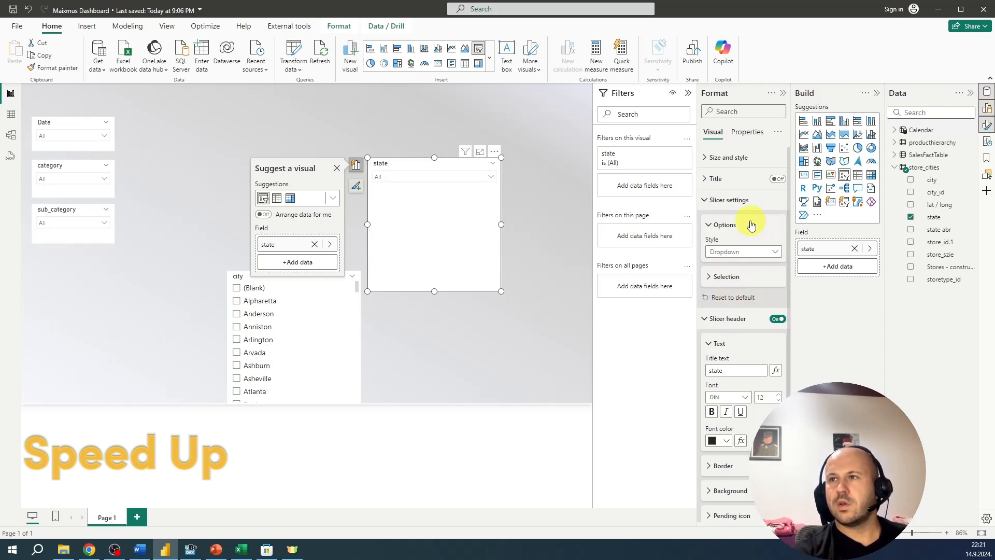
{"action": "left_click", "coordinate": [337, 299]}
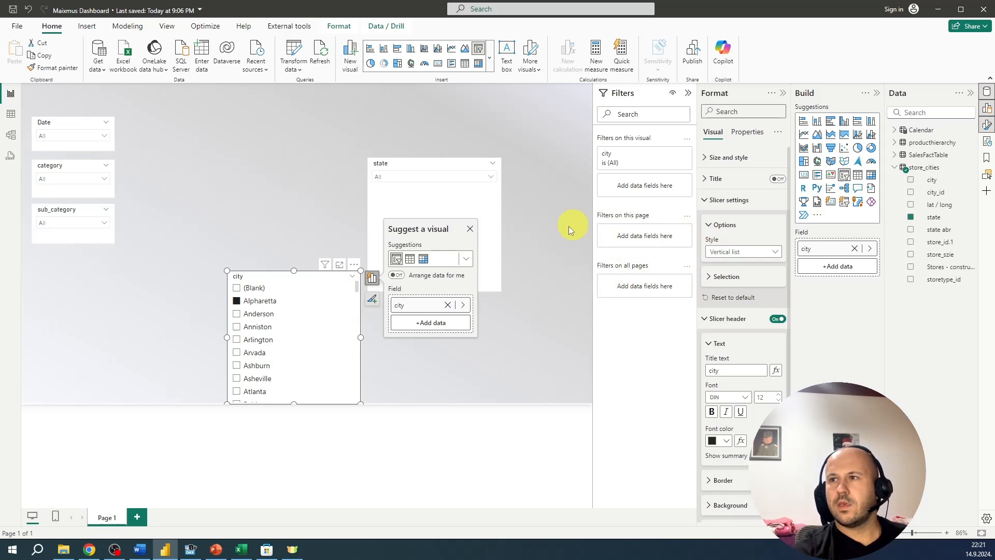
{"action": "left_click", "coordinate": [986, 125]}
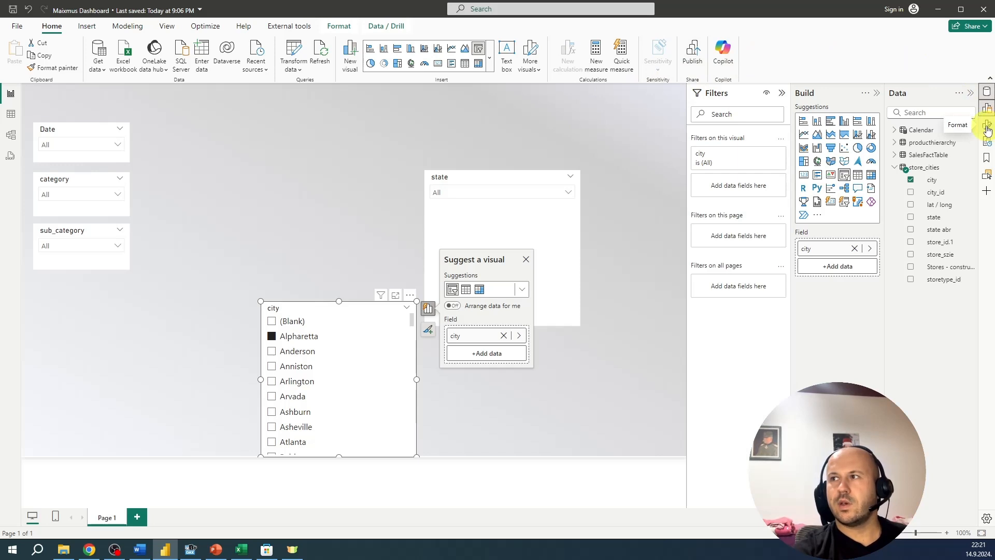
{"action": "left_click", "coordinate": [168, 25]}
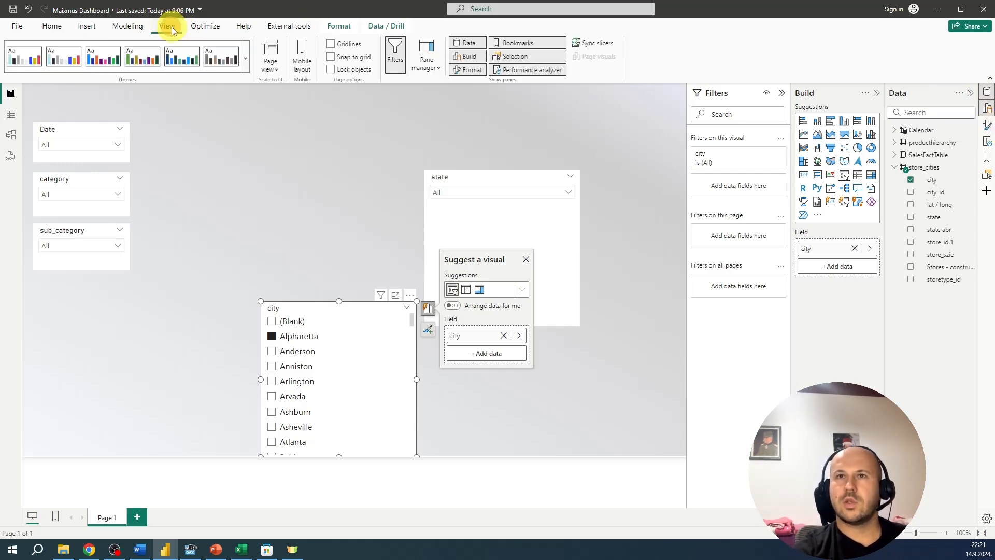
{"action": "left_click", "coordinate": [456, 71]}
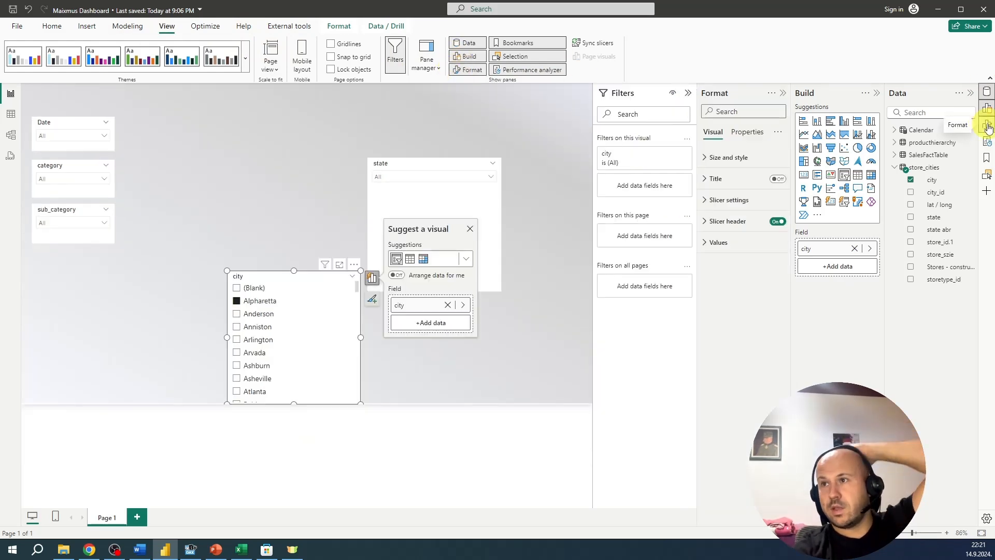
Set the style of the city slicer to Dropdown
{"action": "left_click", "coordinate": [424, 191]}
{"action": "left_click", "coordinate": [729, 200]}
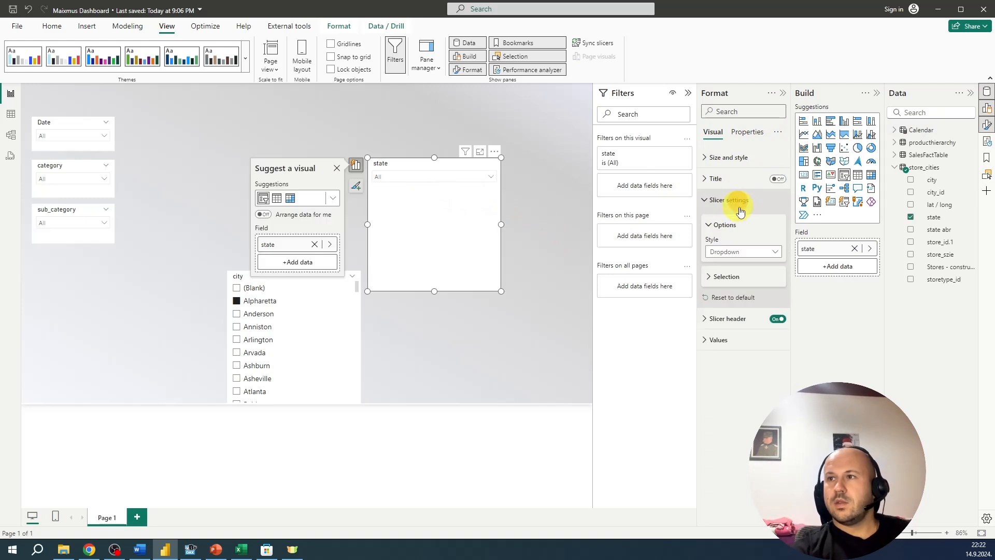
{"action": "left_click", "coordinate": [285, 317]}
{"action": "left_click", "coordinate": [770, 251]}
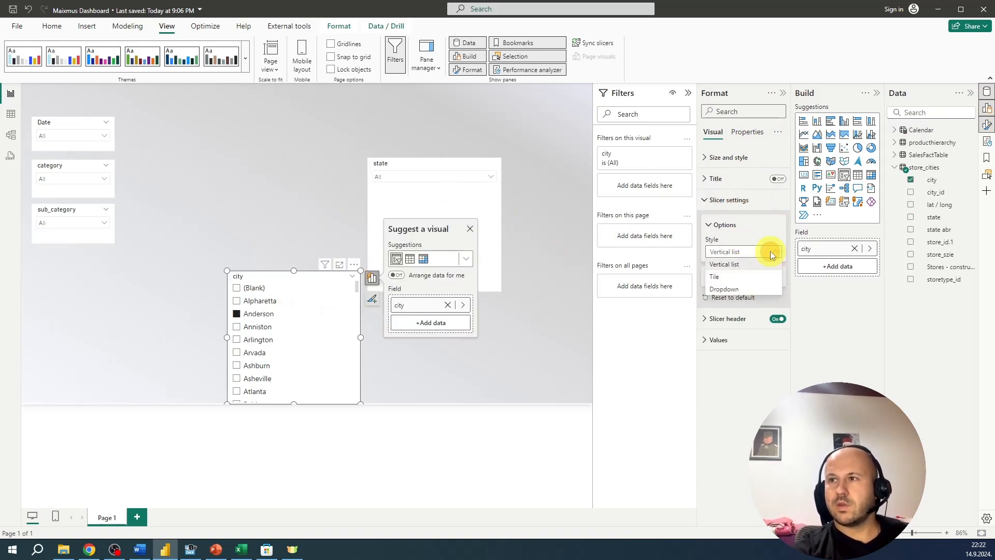
{"action": "left_click", "coordinate": [730, 290]}
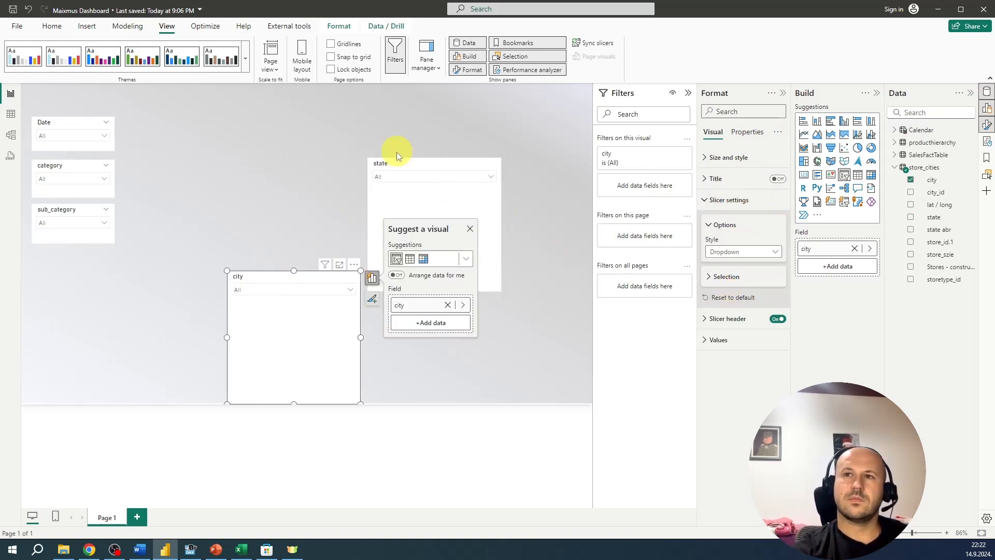
Stack the state and city slicers beneath the sub_category slicer, shrink both to match the column, and deselect them
{"action": "left_click_drag", "start_coordinate": [402, 164], "coordinate": [73, 254]}
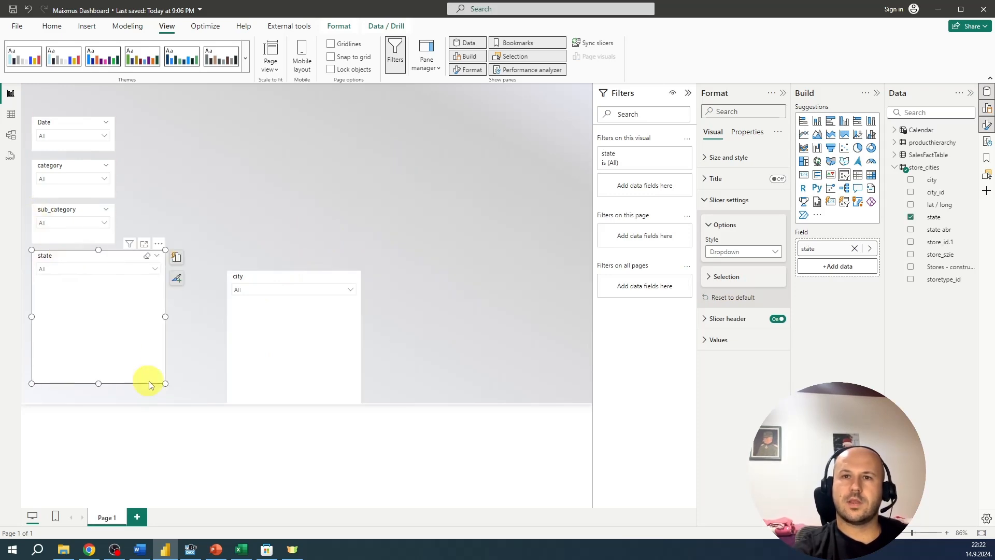
{"action": "left_click_drag", "start_coordinate": [165, 382], "coordinate": [114, 286]}
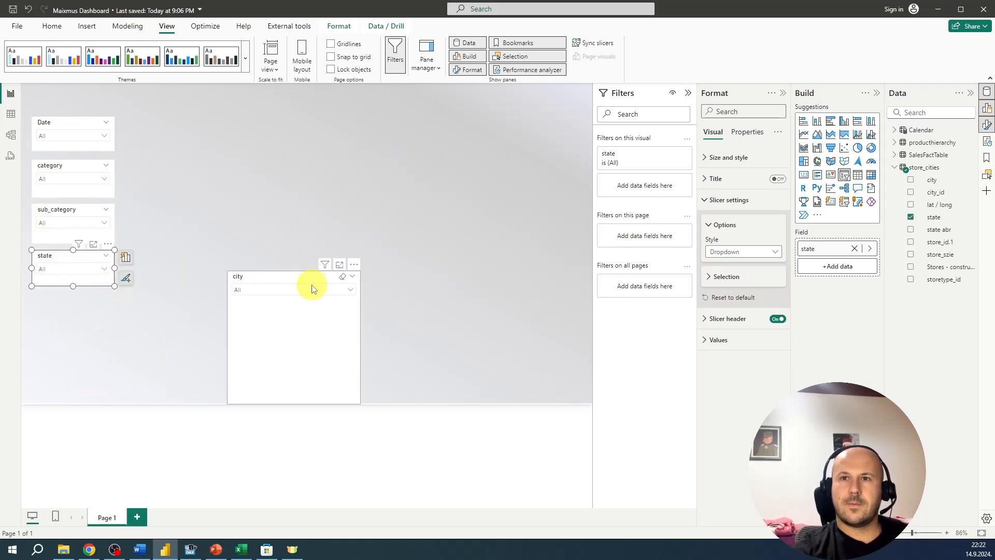
{"action": "left_click_drag", "start_coordinate": [291, 275], "coordinate": [93, 325]}
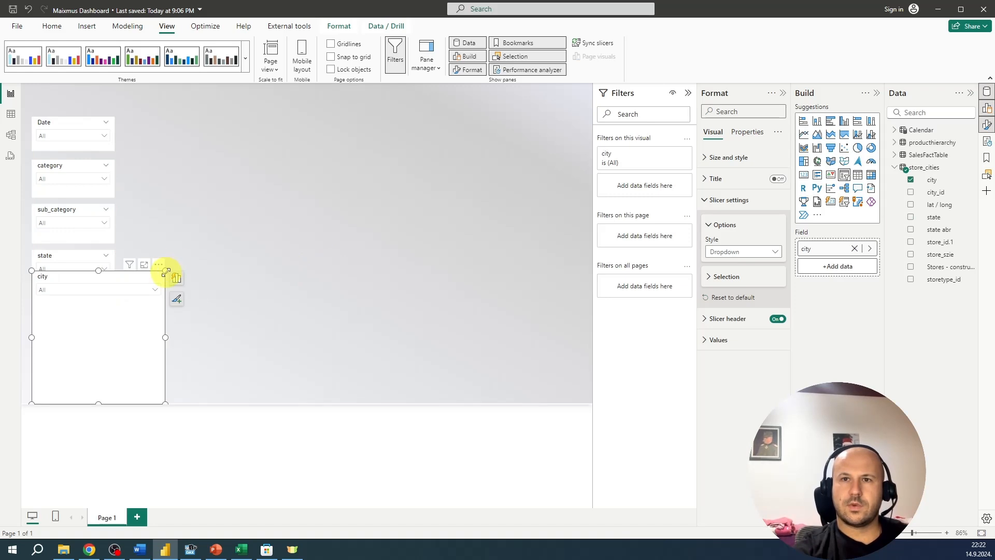
{"action": "left_click_drag", "start_coordinate": [164, 271], "coordinate": [162, 290]}
{"action": "left_click_drag", "start_coordinate": [157, 402], "coordinate": [115, 322]}
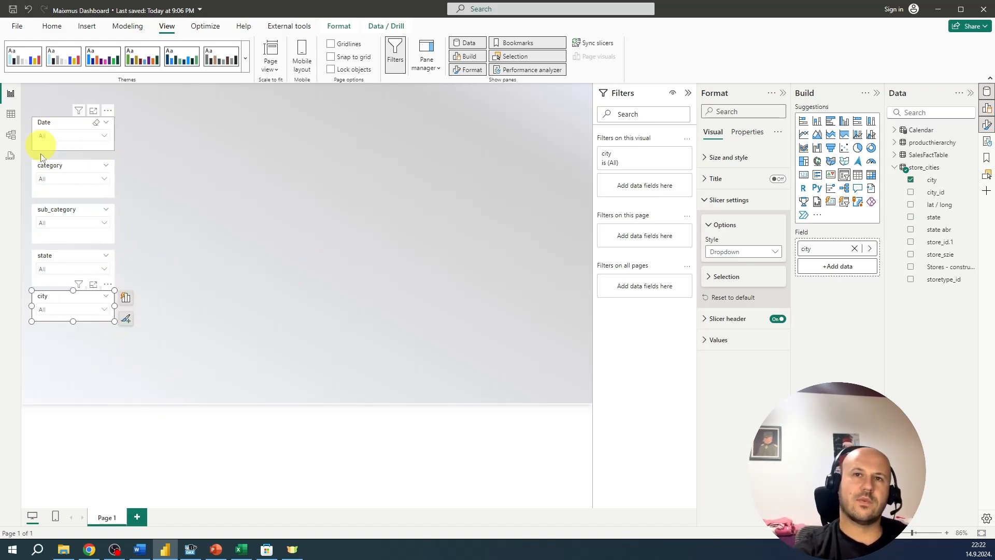
{"action": "left_click", "coordinate": [229, 282]}
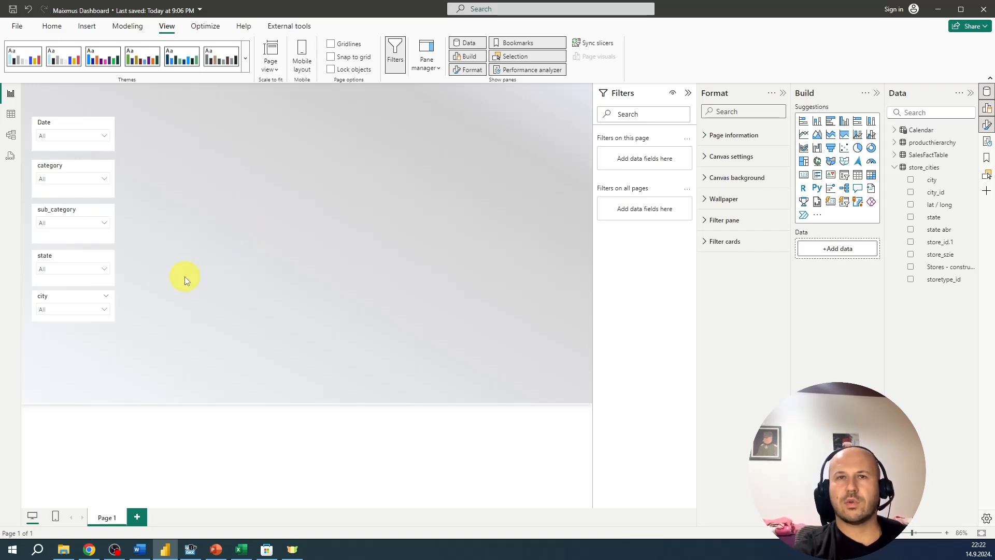
Insert a Clear all slicers button and place it below the city slicer
{"action": "left_click", "coordinate": [86, 26]}
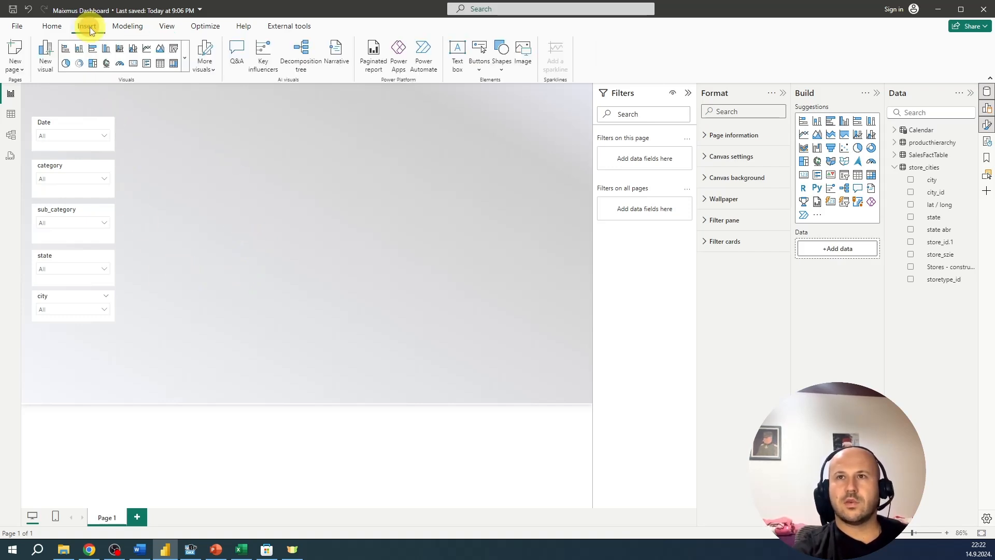
{"action": "left_click", "coordinate": [481, 66]}
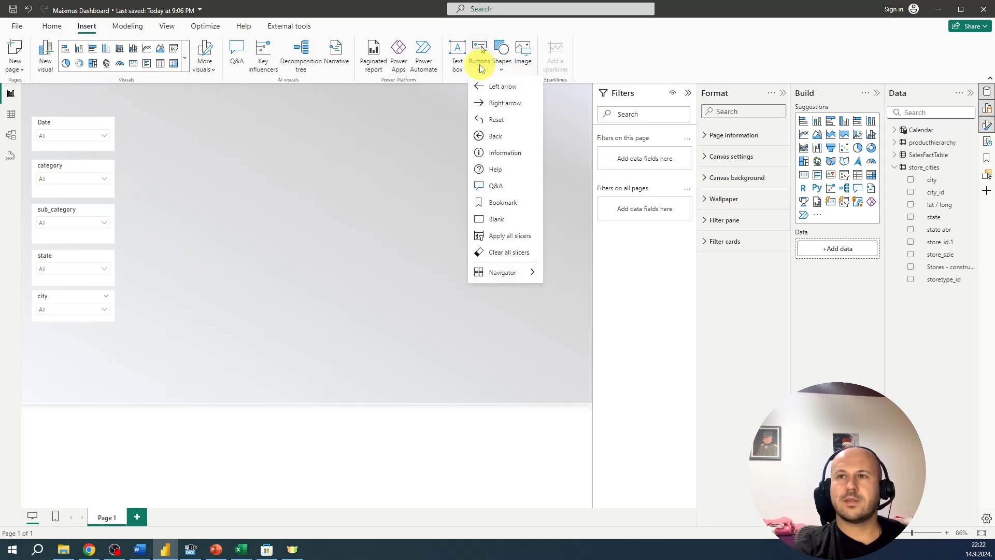
{"action": "left_click", "coordinate": [506, 254]}
{"action": "left_click_drag", "start_coordinate": [51, 100], "coordinate": [49, 363]}
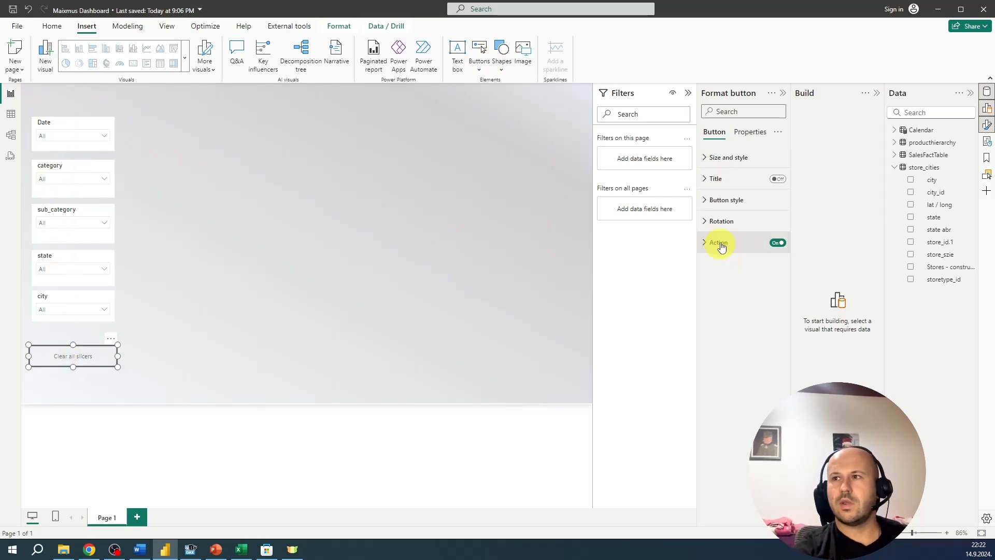
Set the Clear all slicers button's rounded corners to 6 px and turn on its icon
{"action": "left_click", "coordinate": [731, 201]}
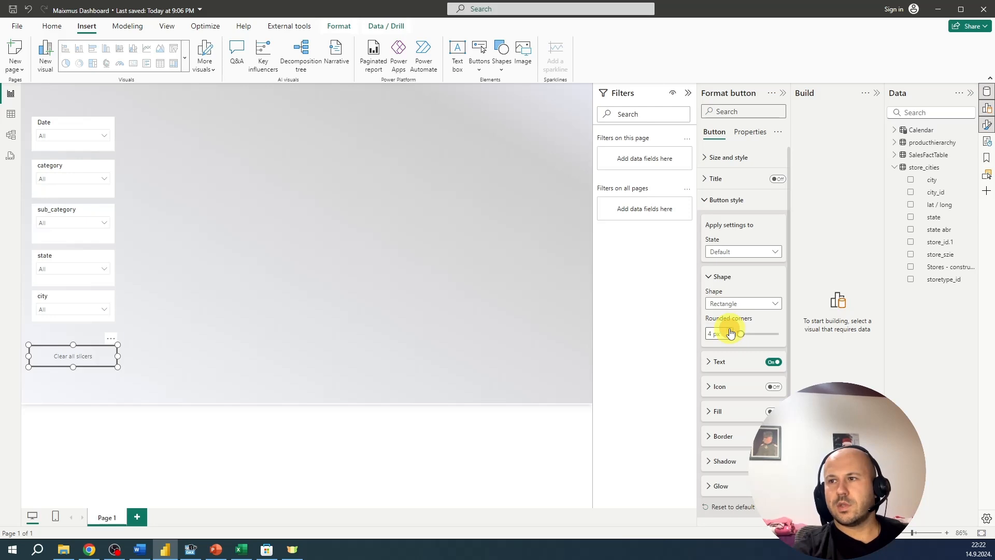
{"action": "left_click", "coordinate": [363, 334]}
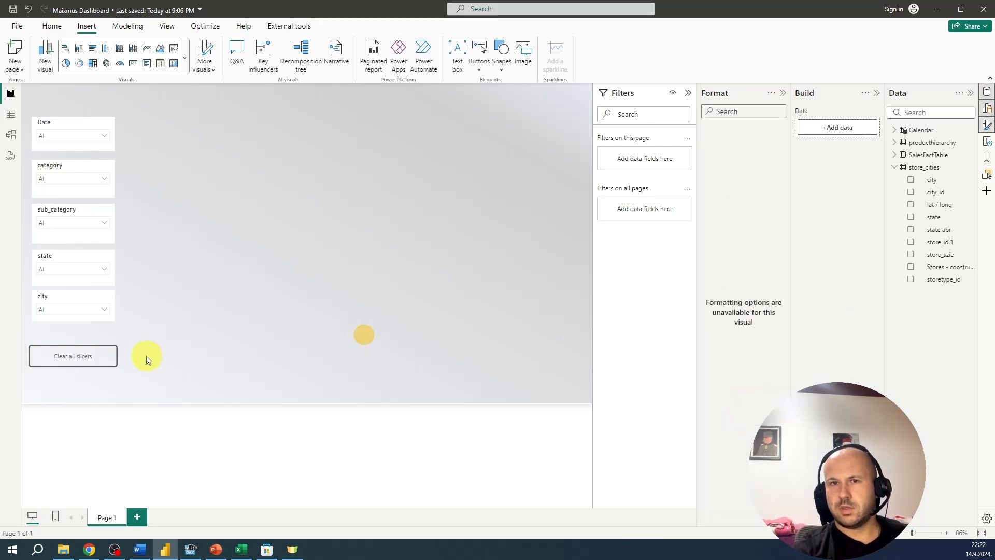
{"action": "left_click", "coordinate": [96, 360]}
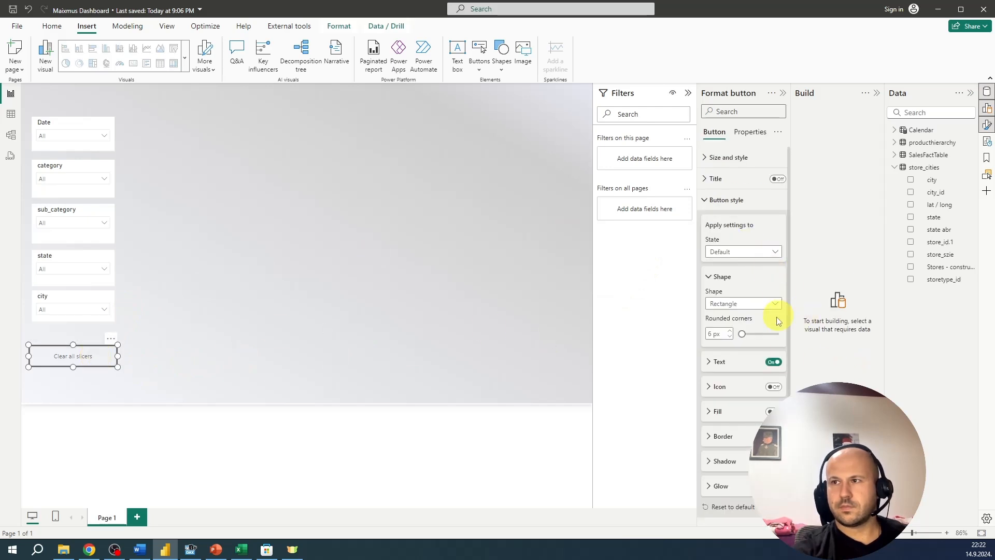
{"action": "left_click", "coordinate": [708, 364]}
{"action": "left_click", "coordinate": [715, 368]}
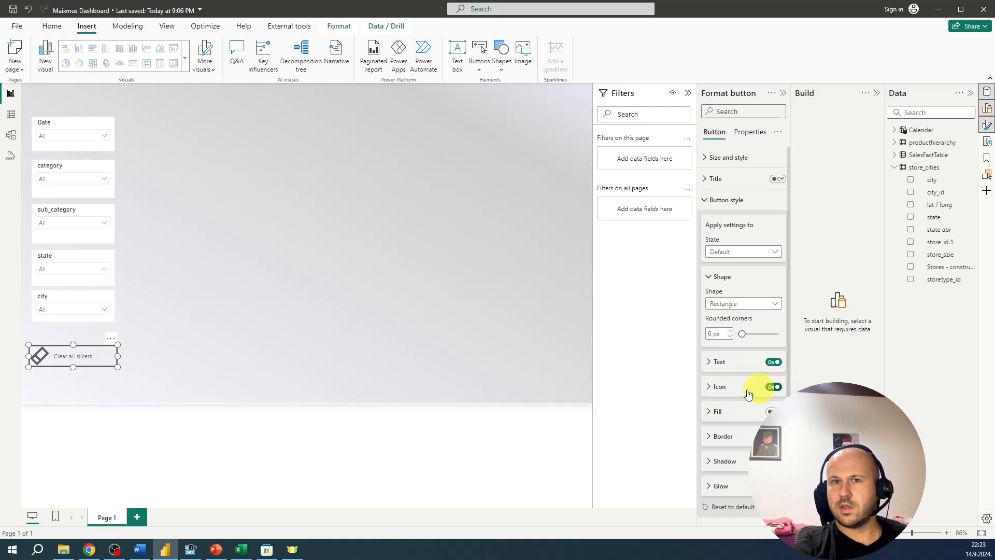
Try two light blue shades as the border colour of the Clear all slicers button
{"action": "scroll", "coordinate": [715, 389], "scroll_direction": "down", "scroll_amount": 1}
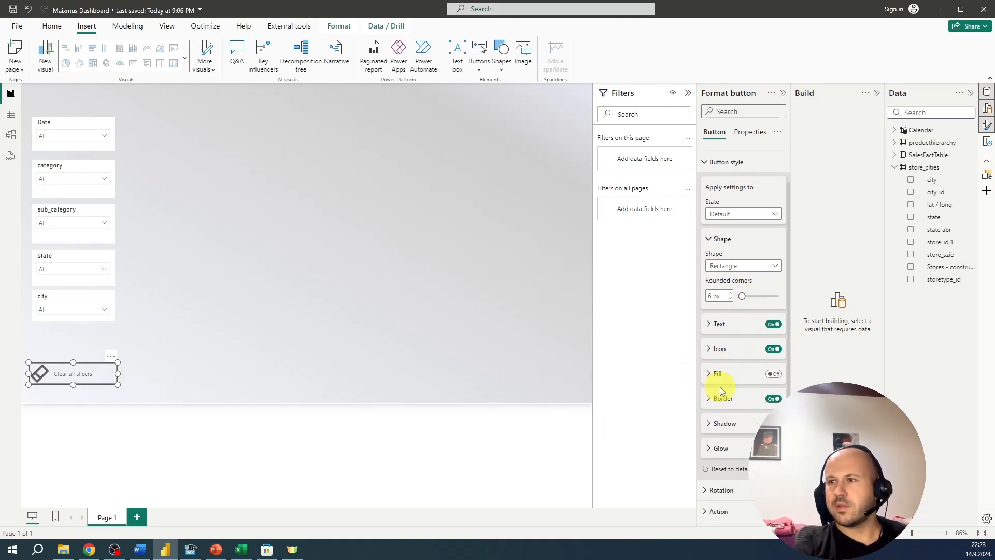
{"action": "left_click", "coordinate": [714, 402]}
{"action": "left_click", "coordinate": [728, 427]}
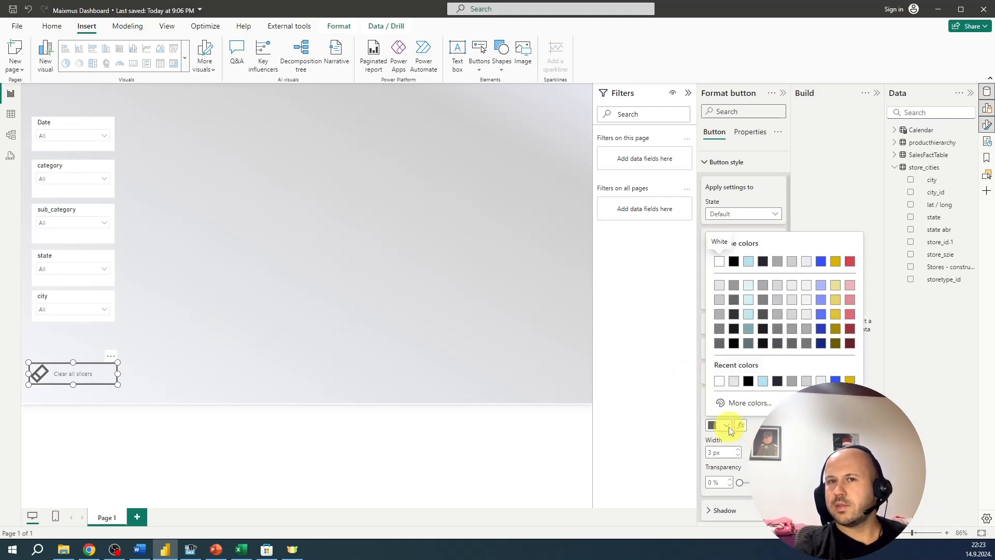
{"action": "left_click", "coordinate": [763, 382]}
{"action": "left_click", "coordinate": [448, 343]}
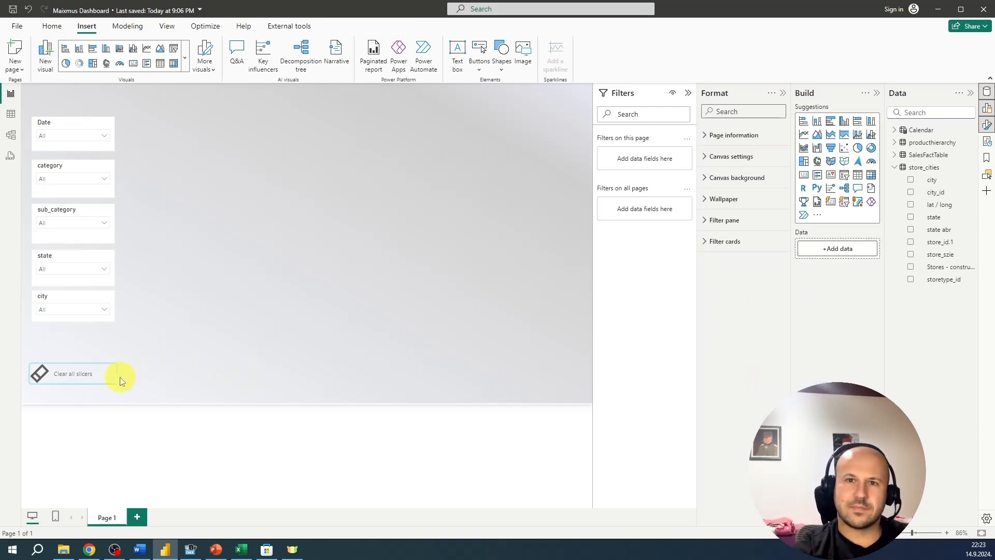
{"action": "left_click", "coordinate": [99, 382]}
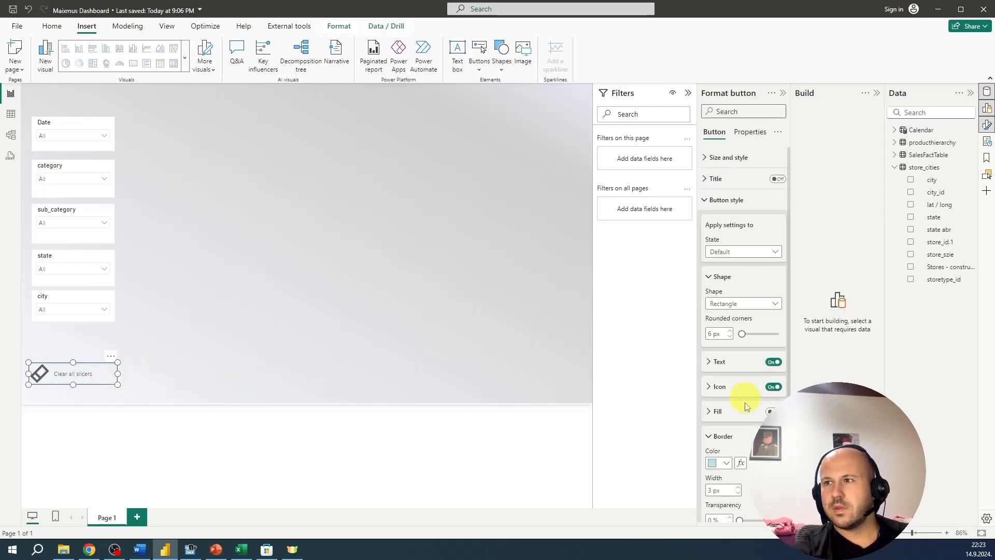
{"action": "left_click", "coordinate": [720, 463]}
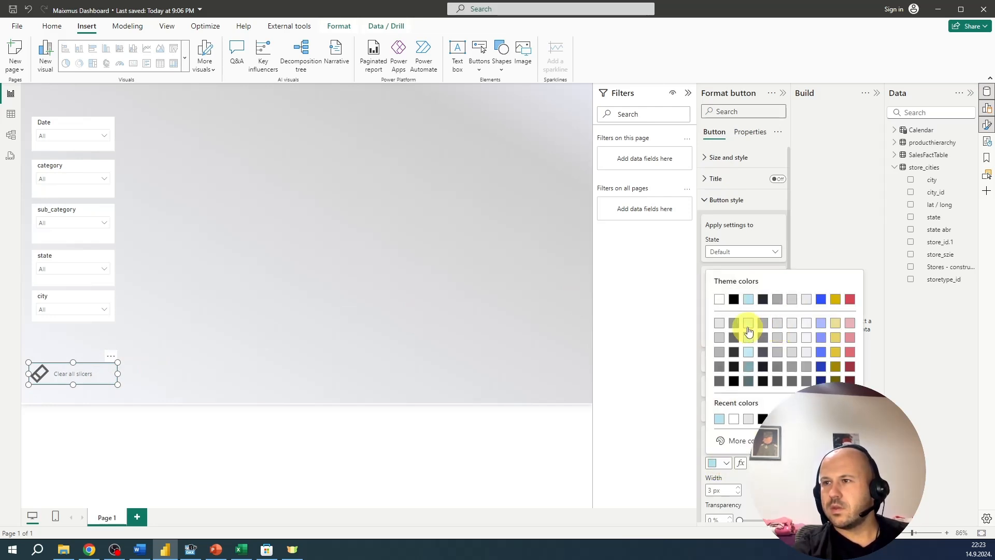
{"action": "left_click", "coordinate": [748, 325]}
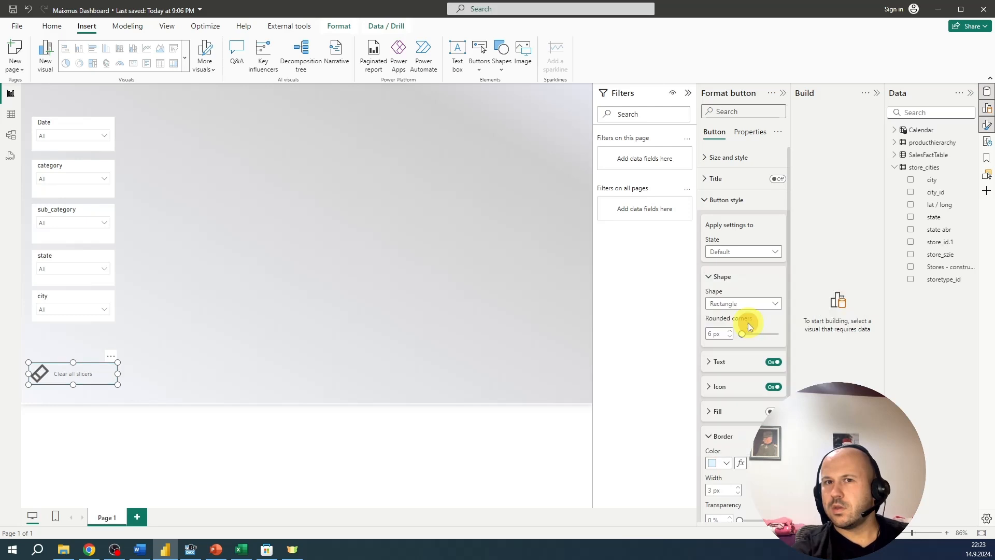
Set the Clear all slicers button's border width to 4 px and try a border transparency of 4 %
{"action": "scroll", "coordinate": [749, 441], "scroll_direction": "down", "scroll_amount": 5}
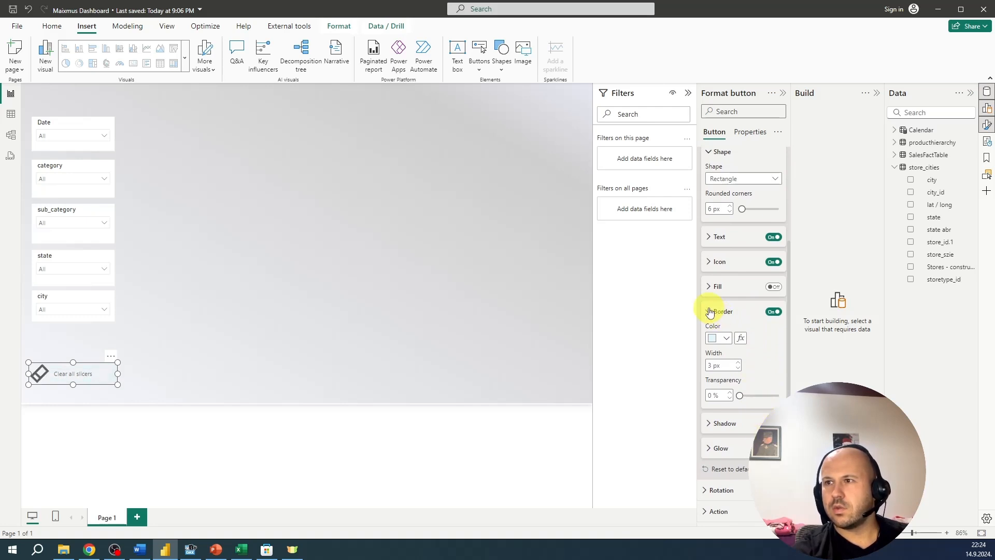
{"action": "left_click", "coordinate": [737, 362]}
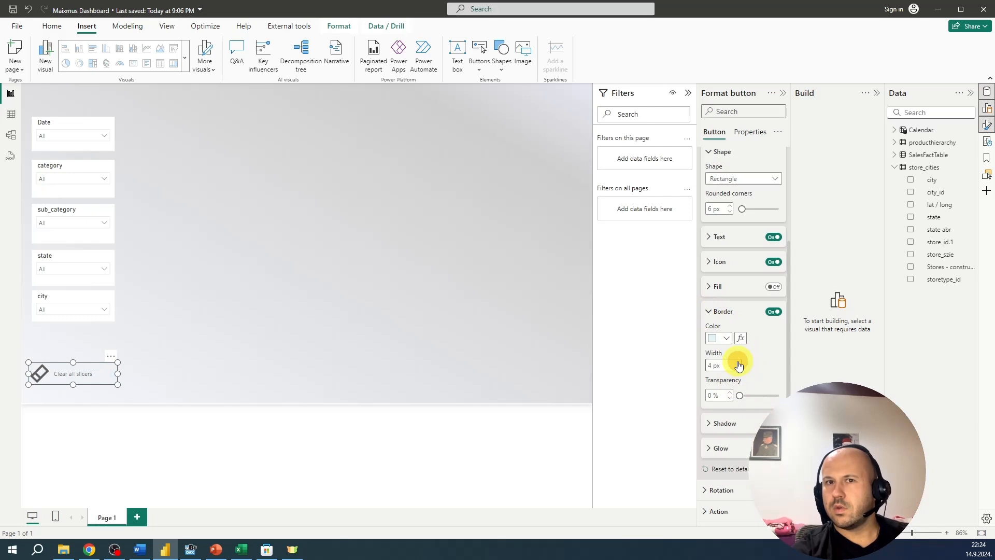
{"action": "left_click_drag", "start_coordinate": [740, 395], "coordinate": [744, 397]}
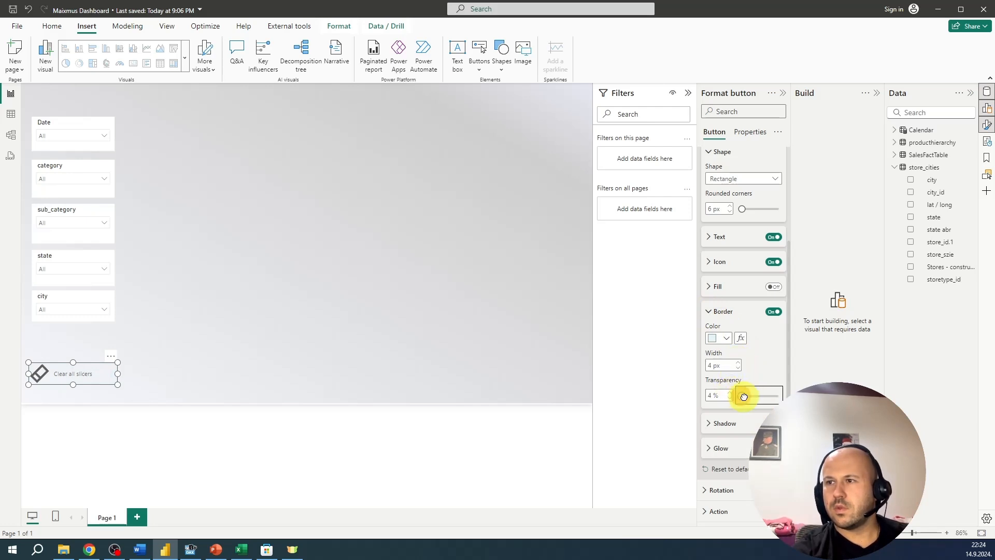
{"action": "left_click", "coordinate": [486, 335]}
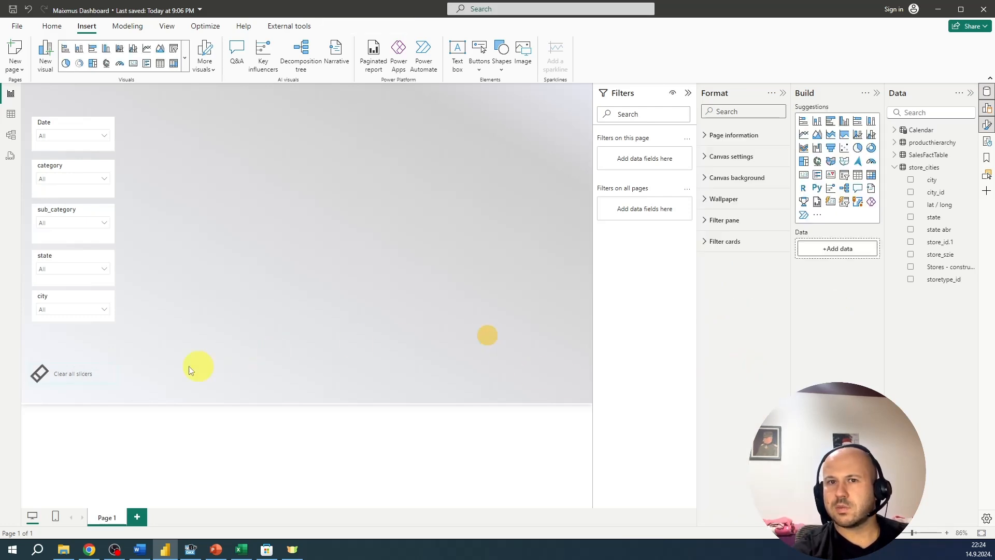
Recolour the Clear all slicers button's border to the lightest tint of theme blue and move the button up closer to the city slicer
{"action": "left_click", "coordinate": [102, 378]}
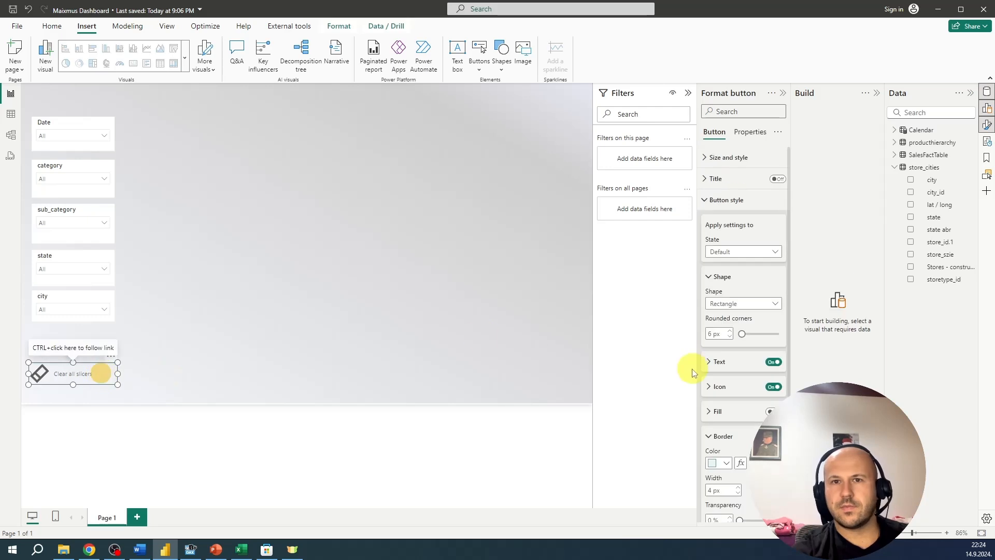
{"action": "left_click", "coordinate": [727, 463]}
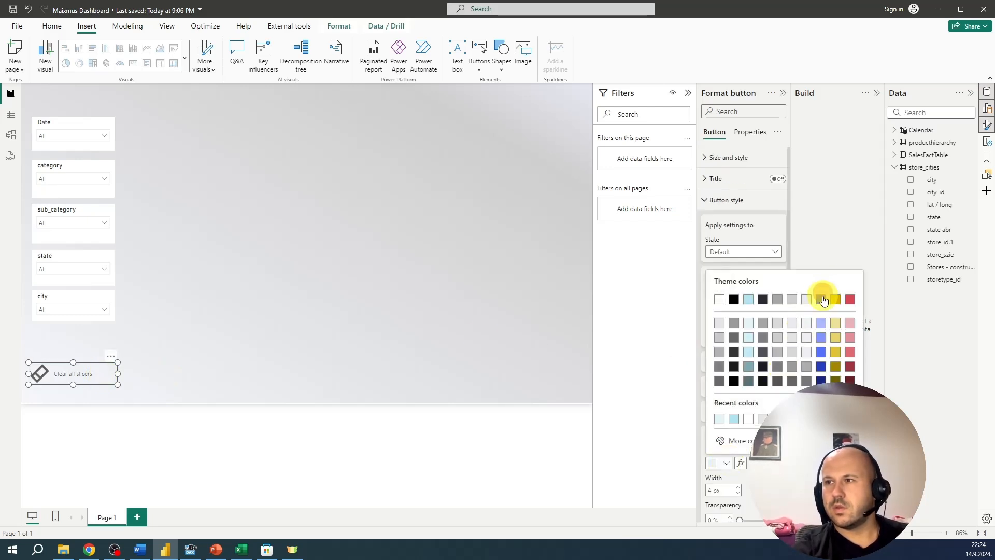
{"action": "left_click", "coordinate": [820, 325]}
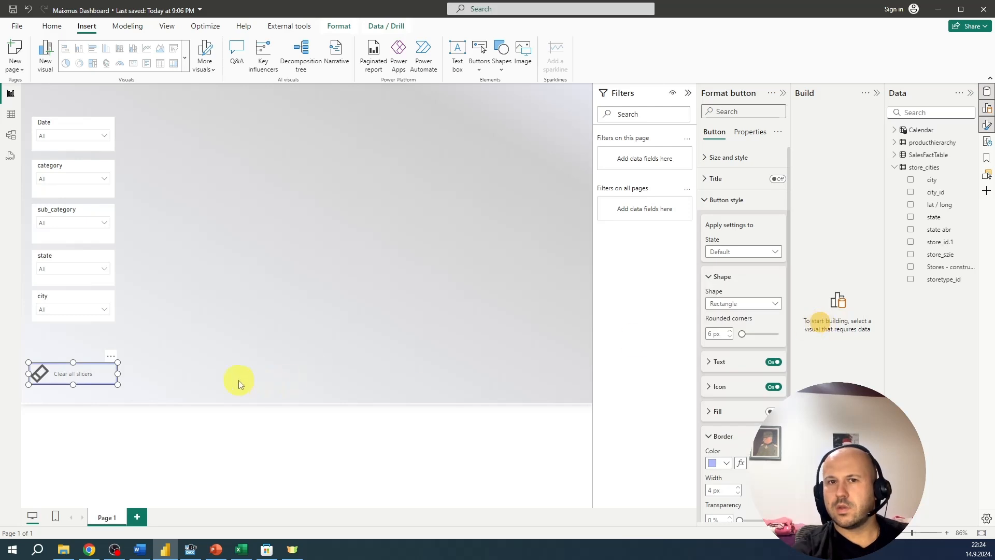
{"action": "left_click", "coordinate": [239, 381]}
{"action": "left_click_drag", "start_coordinate": [98, 372], "coordinate": [104, 347]}
{"action": "left_click", "coordinate": [266, 365]}
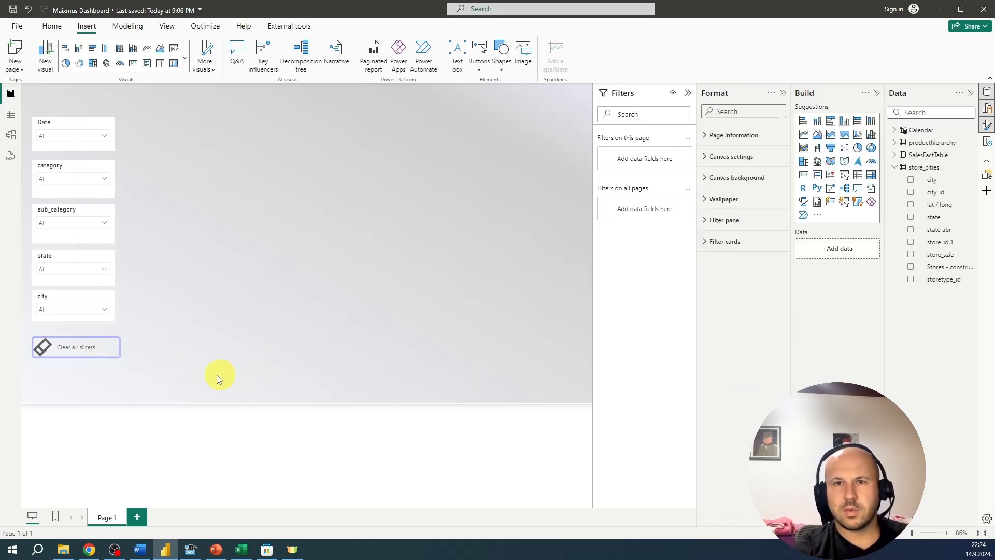
Make the Clear all slicers button's text bold at size 11 and narrow the button to match the slicers' width
{"action": "left_click", "coordinate": [112, 349]}
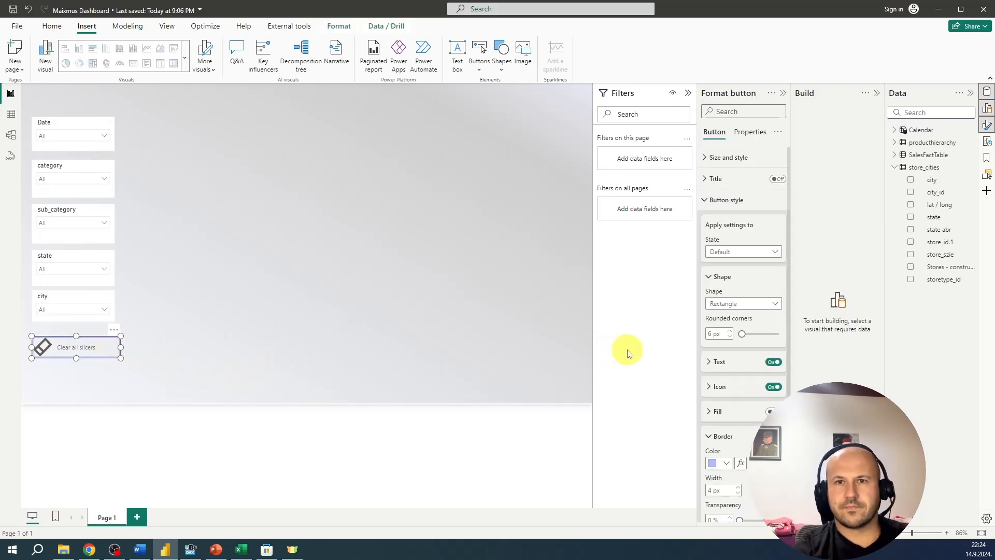
{"action": "left_click", "coordinate": [727, 368]}
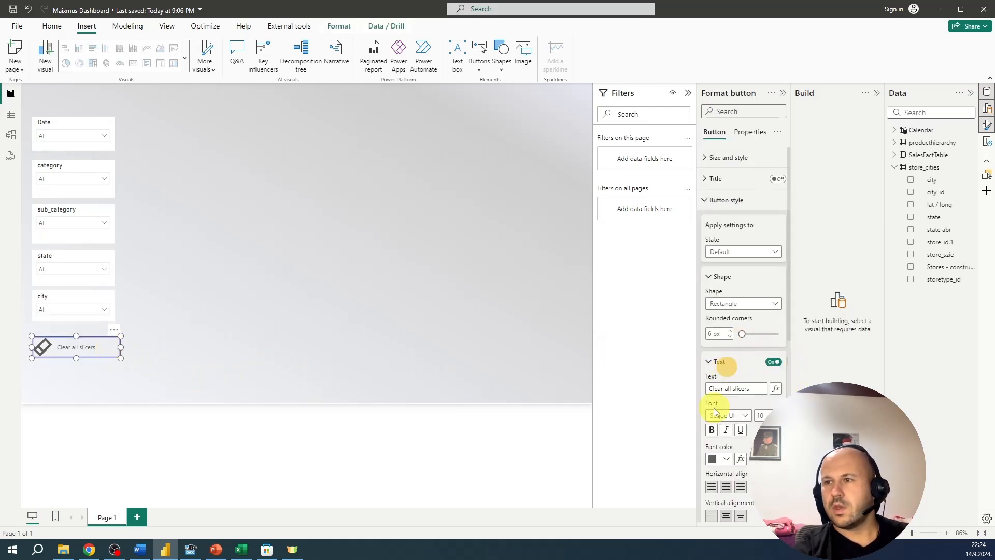
{"action": "left_click", "coordinate": [711, 429]}
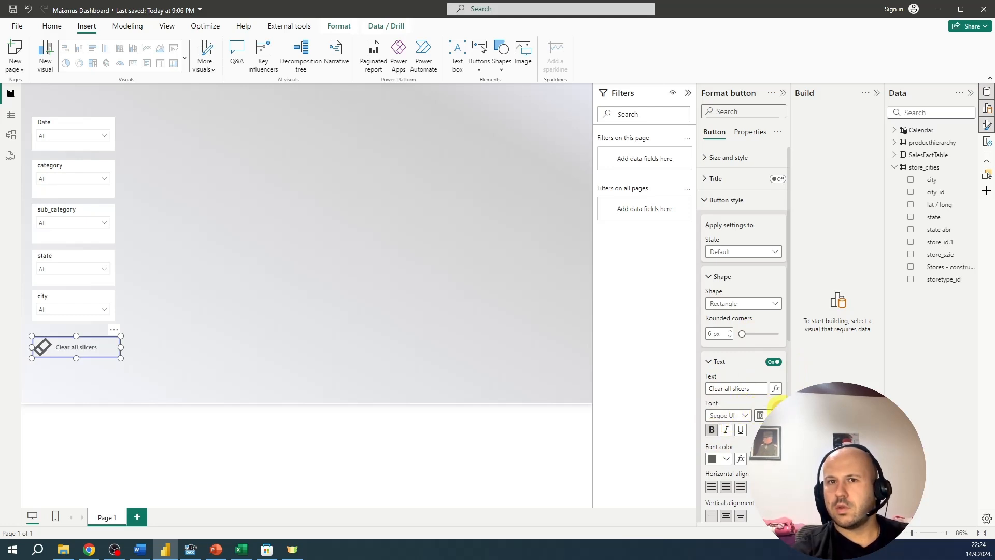
{"action": "type", "text": "11"}
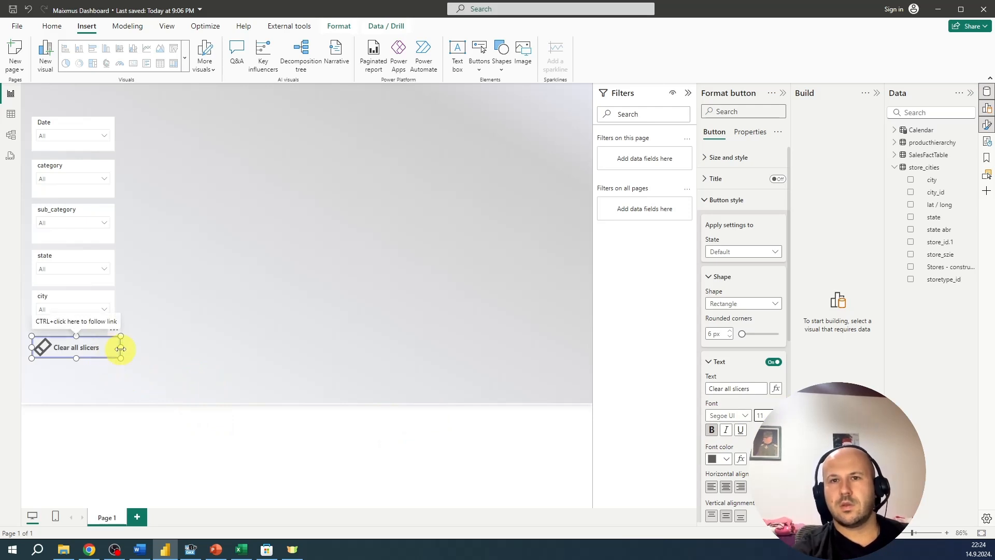
{"action": "left_click_drag", "start_coordinate": [120, 347], "coordinate": [113, 349]}
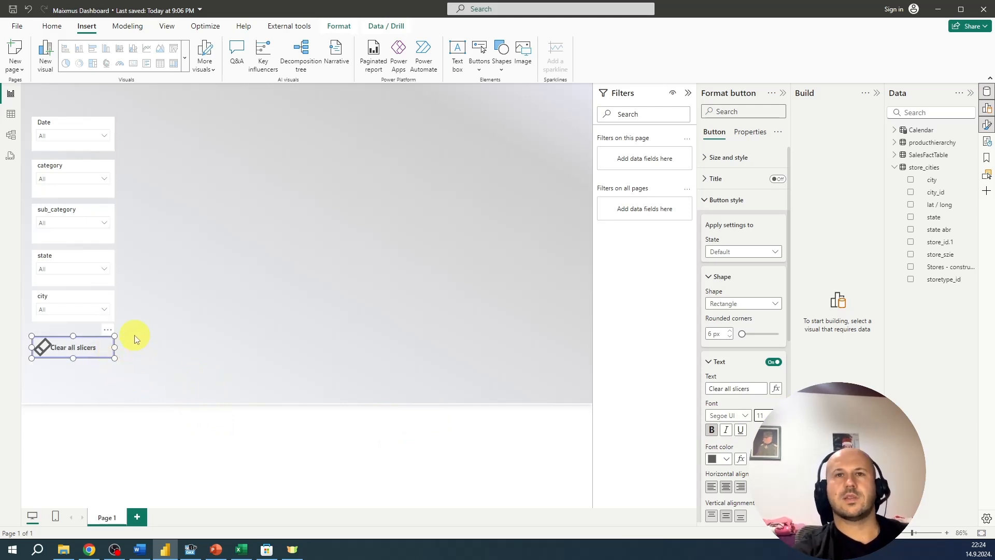
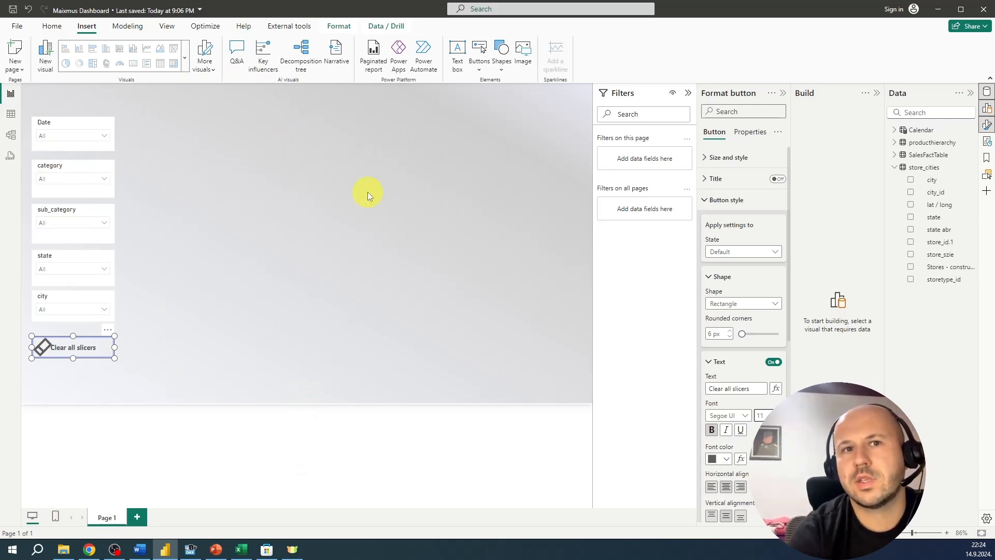
Insert a rounded tab shape with both top corners rounded and set its overall rotation to 90°
{"action": "left_click", "coordinate": [501, 58]}
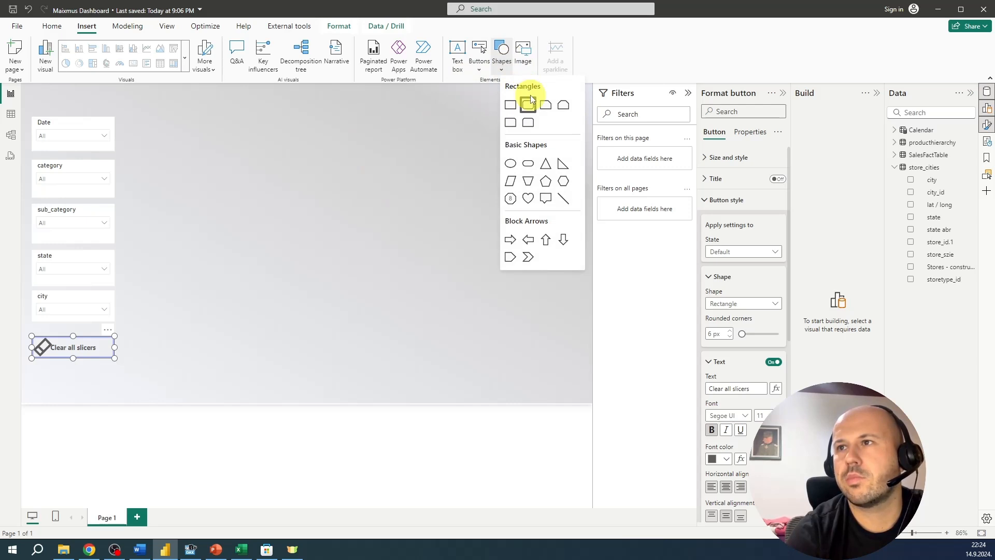
{"action": "left_click", "coordinate": [528, 123]}
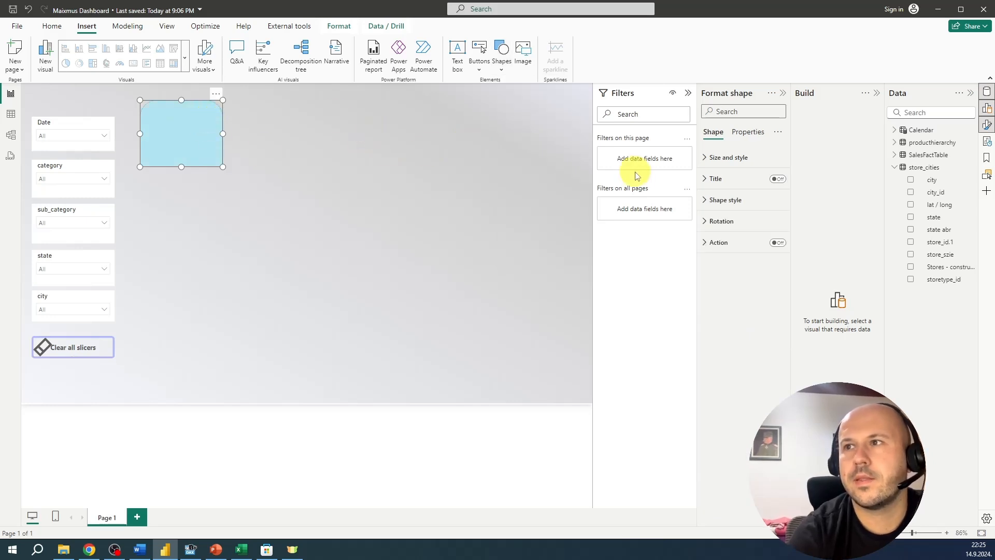
{"action": "left_click", "coordinate": [720, 221]}
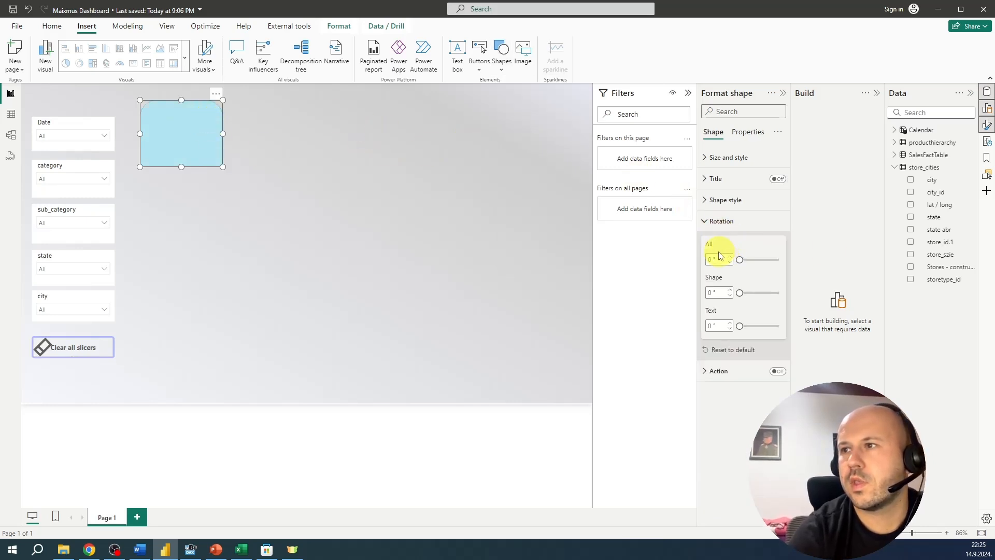
{"action": "left_click", "coordinate": [714, 259]}
{"action": "type", "text": "90"}
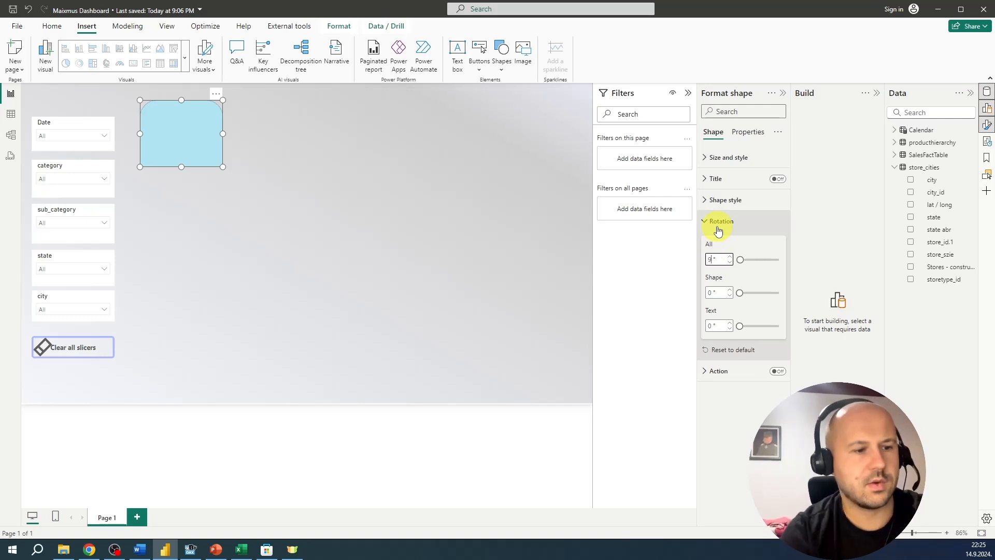
{"action": "key", "text": "Return"}
{"action": "left_click", "coordinate": [338, 207]}
Move the rotated shape to the page's left edge and stretch it into a tall panel covering the slicer column
{"action": "left_click_drag", "start_coordinate": [173, 142], "coordinate": [12, 144]}
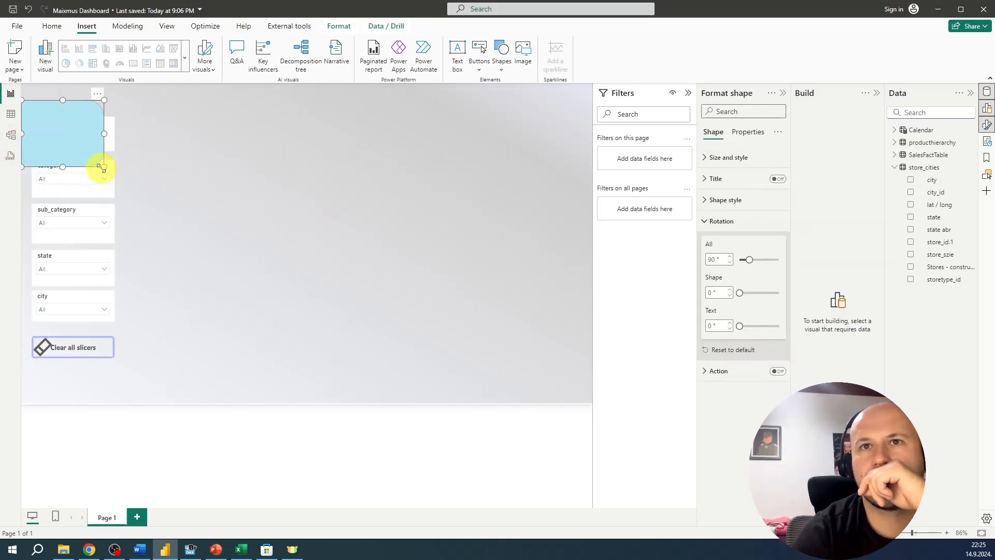
{"action": "left_click_drag", "start_coordinate": [102, 168], "coordinate": [124, 417]}
{"action": "mouse_move", "coordinate": [71, 100]}
{"action": "left_mouse_down"}
{"action": "mouse_move", "coordinate": [70, 135]}
{"action": "mouse_move", "coordinate": [67, 117]}
{"action": "left_mouse_up"}
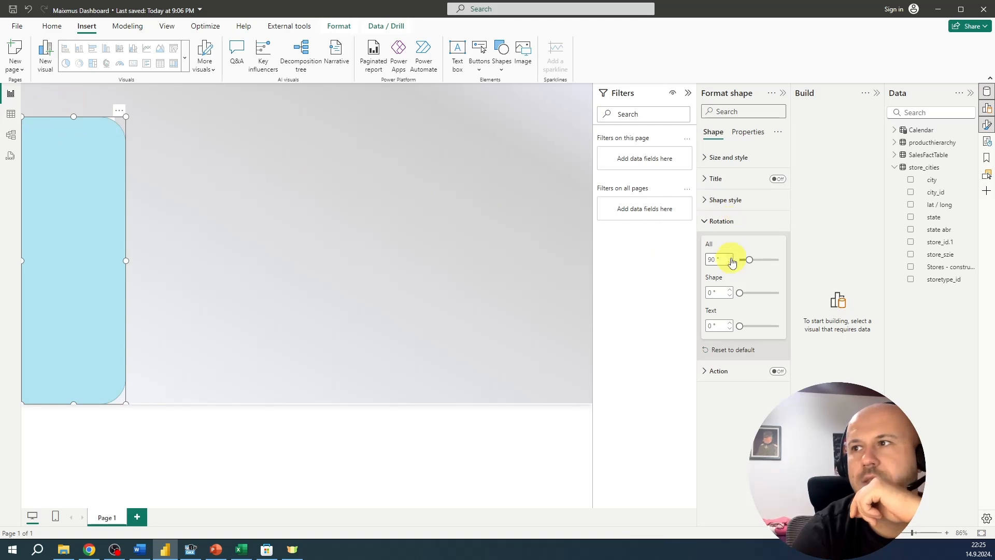
Set the panel shape's fill colour to a medium grey shade of white
{"action": "left_click", "coordinate": [700, 200]}
{"action": "left_click", "coordinate": [717, 376]}
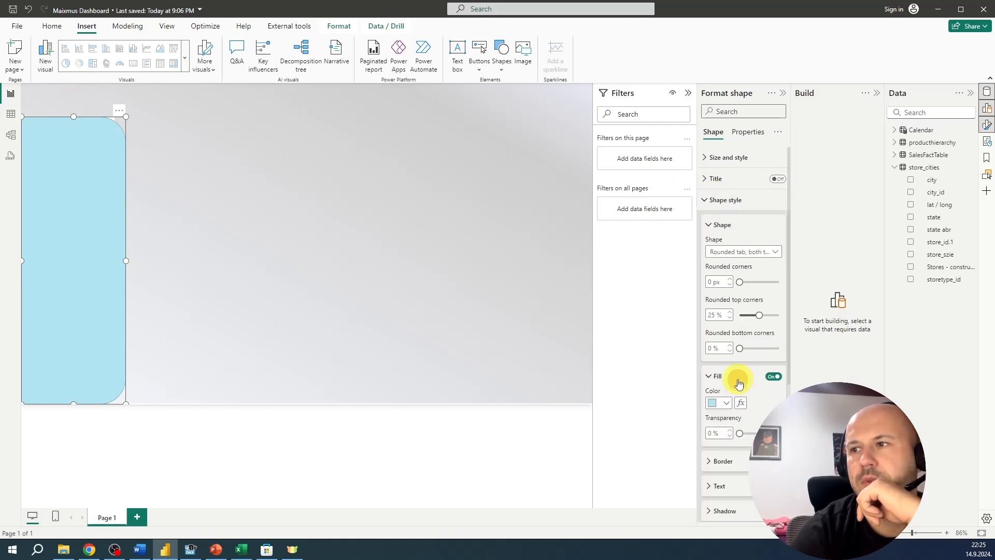
{"action": "left_click", "coordinate": [725, 403]}
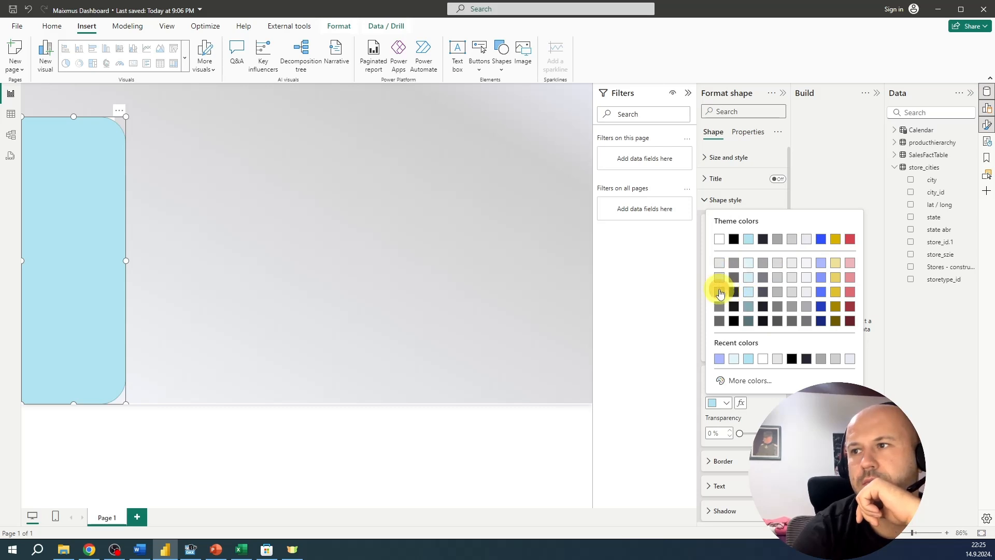
{"action": "left_click", "coordinate": [721, 284]}
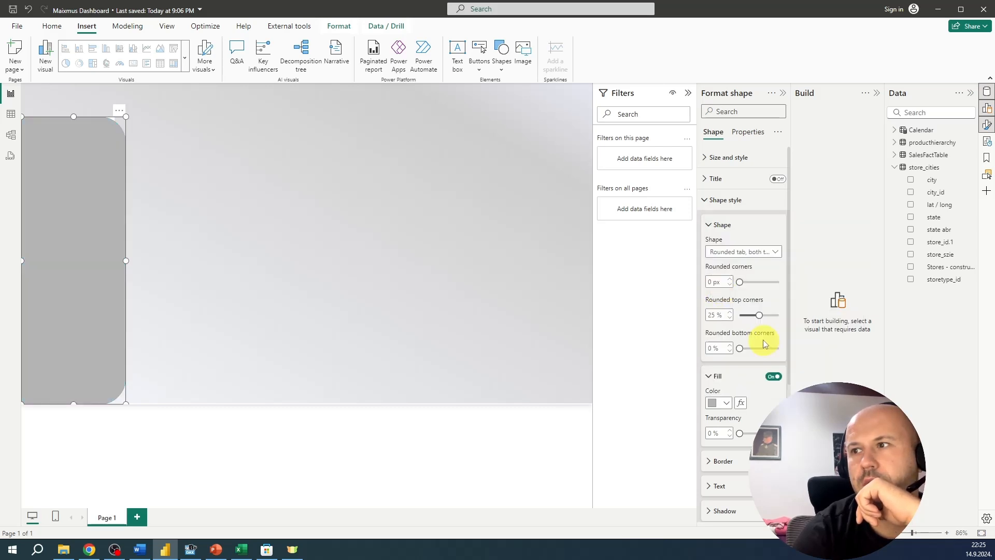
Set the panel shape's rounded top corners to 14 % and its fill transparency to 65 %
{"action": "left_click", "coordinate": [730, 280]}
{"action": "left_click", "coordinate": [730, 279]}
{"action": "left_click", "coordinate": [730, 280]}
{"action": "left_click", "coordinate": [730, 285]}
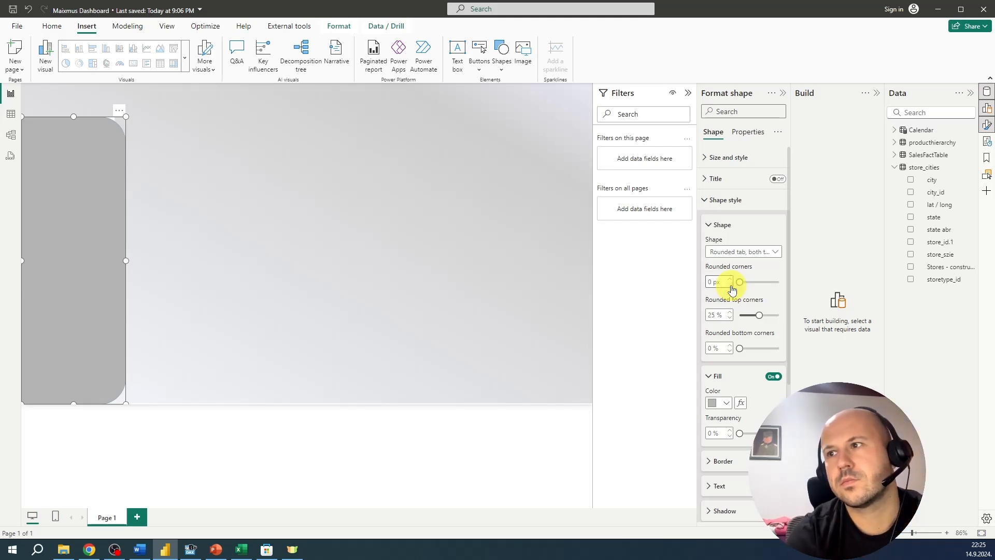
{"action": "left_click", "coordinate": [752, 316]}
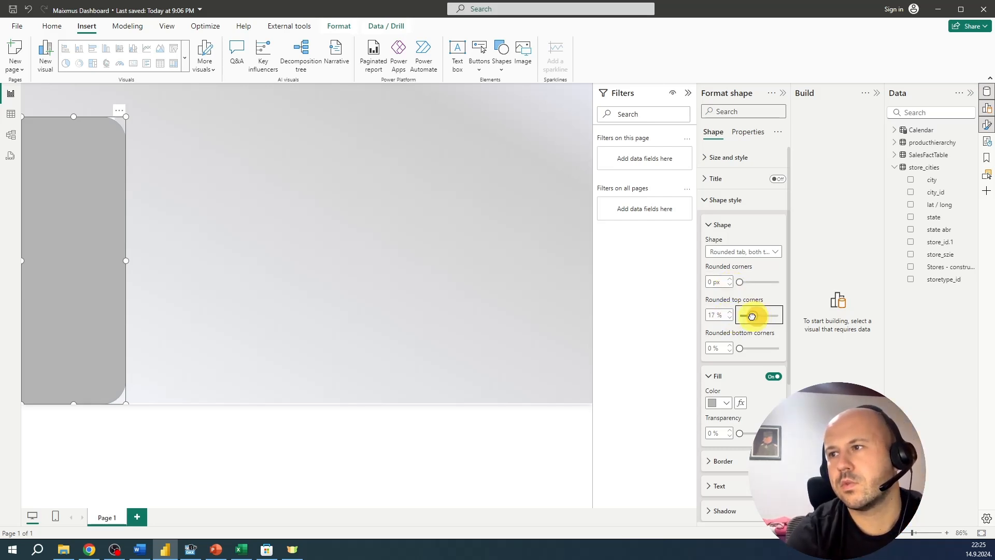
{"action": "left_click_drag", "start_coordinate": [752, 315], "coordinate": [750, 315]}
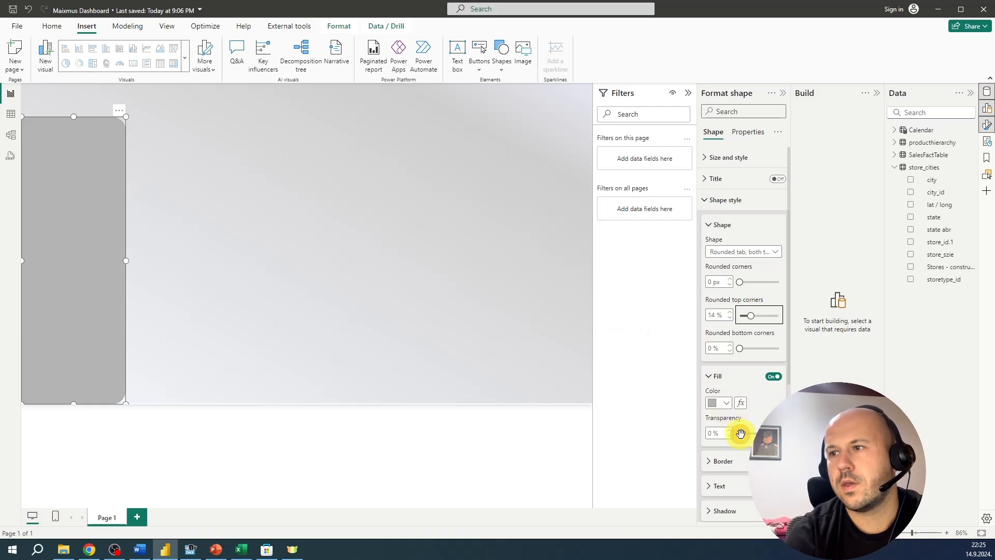
{"action": "left_click_drag", "start_coordinate": [740, 433], "coordinate": [750, 434]}
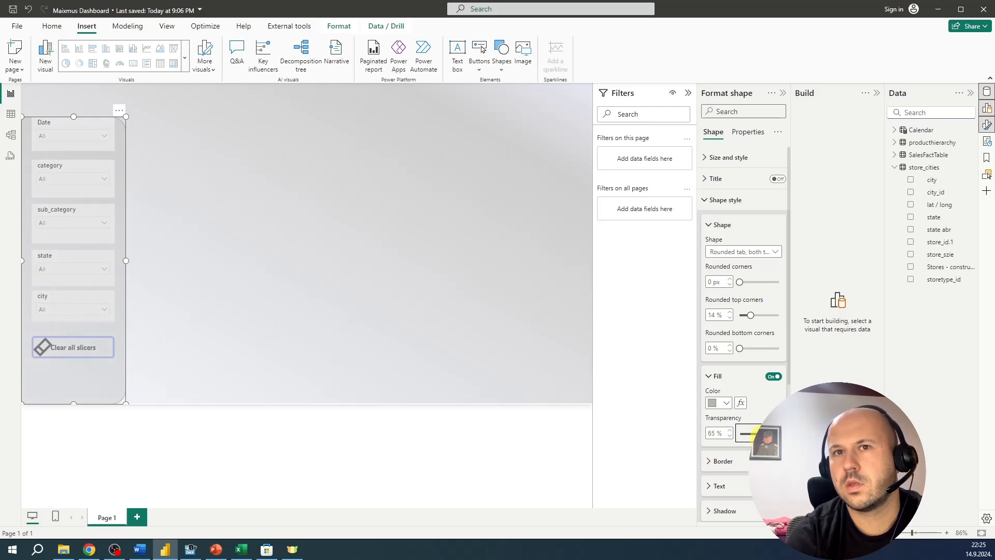
{"action": "left_click", "coordinate": [411, 329]}
Set the panel shape's border colour to the medium grey shade of white
{"action": "left_click", "coordinate": [101, 365]}
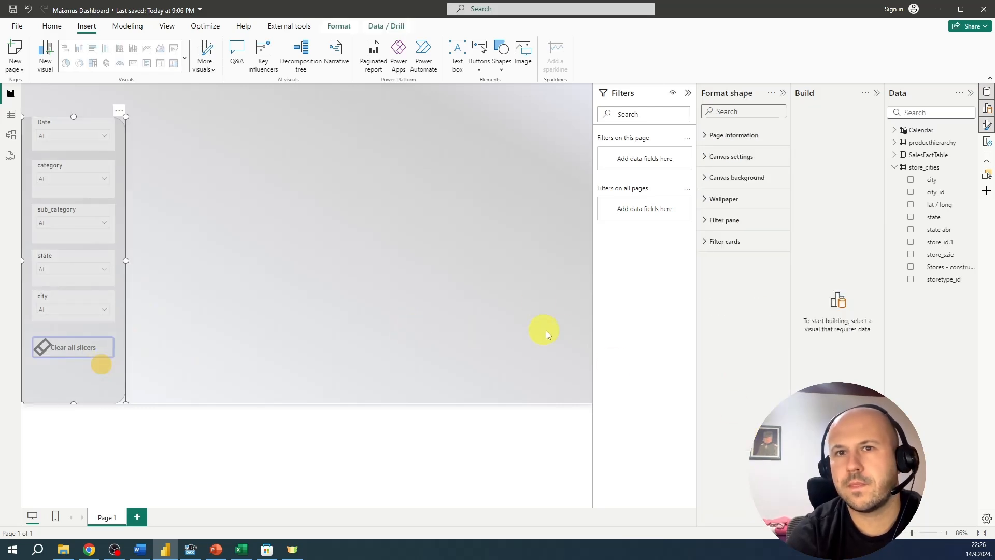
{"action": "left_click", "coordinate": [723, 460]}
{"action": "scroll", "coordinate": [730, 440], "scroll_direction": "down", "scroll_amount": 2}
{"action": "left_click", "coordinate": [723, 384]}
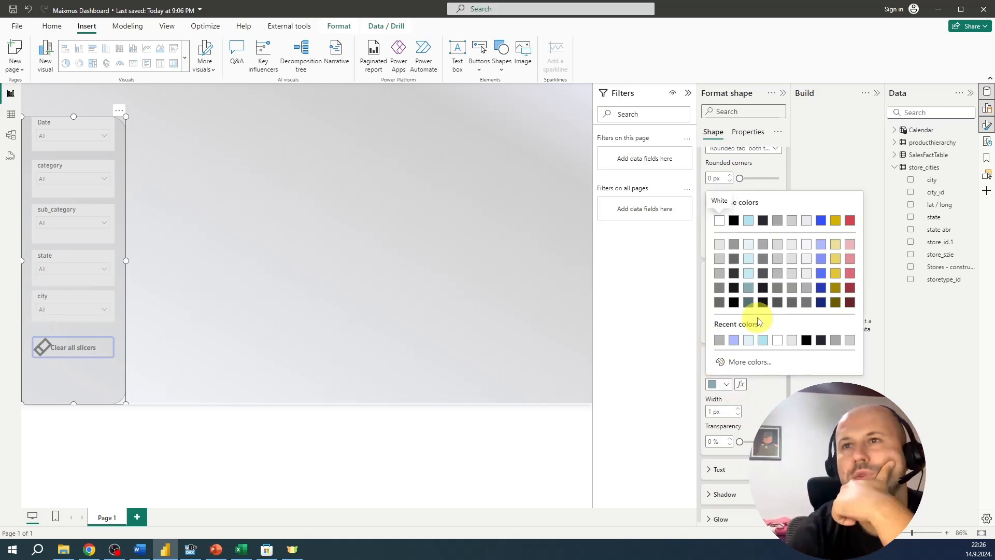
{"action": "left_click", "coordinate": [719, 279]}
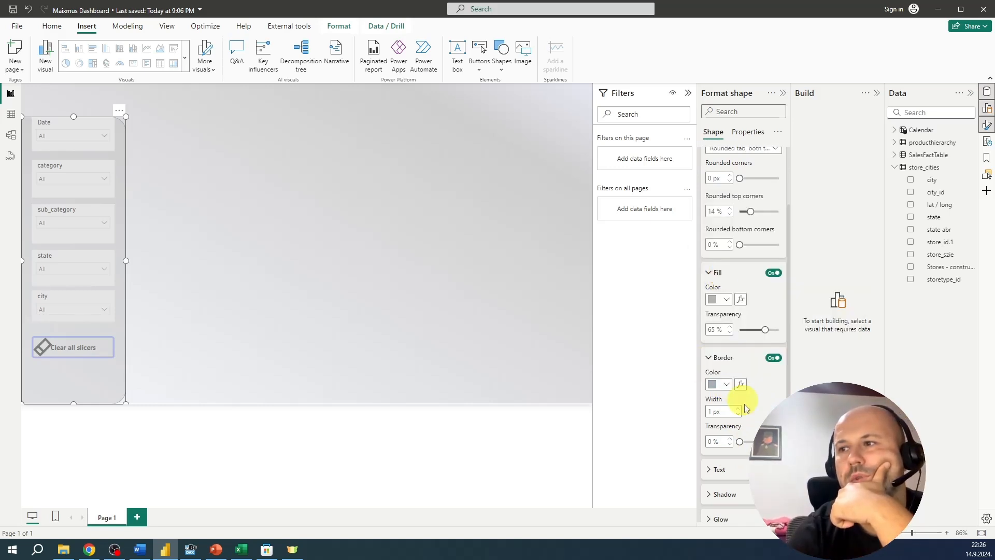
{"action": "scroll", "coordinate": [742, 386], "scroll_direction": "down", "scroll_amount": 1}
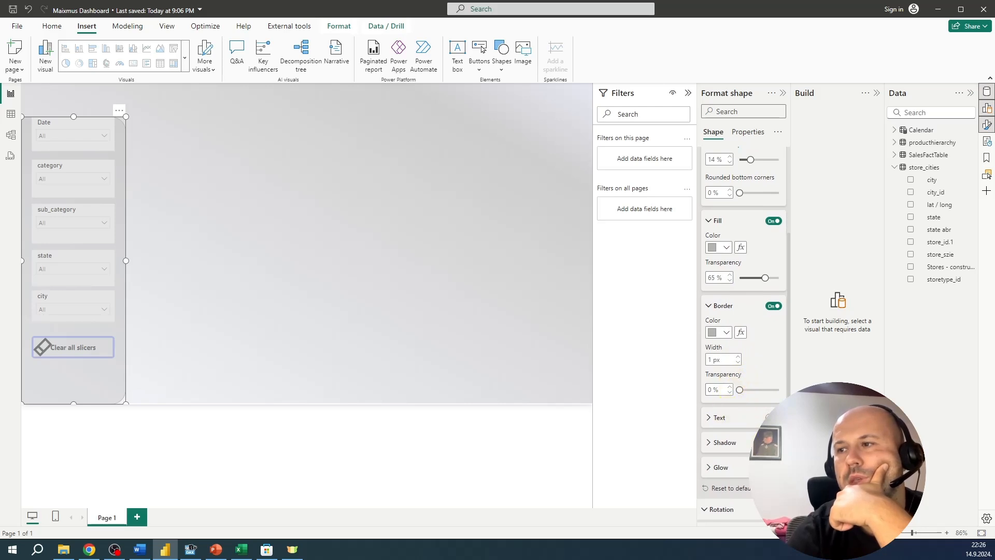
Turn on the panel shape's shadow and glow, and set the glow colour to the medium grey shade of white
{"action": "left_click", "coordinate": [733, 443]}
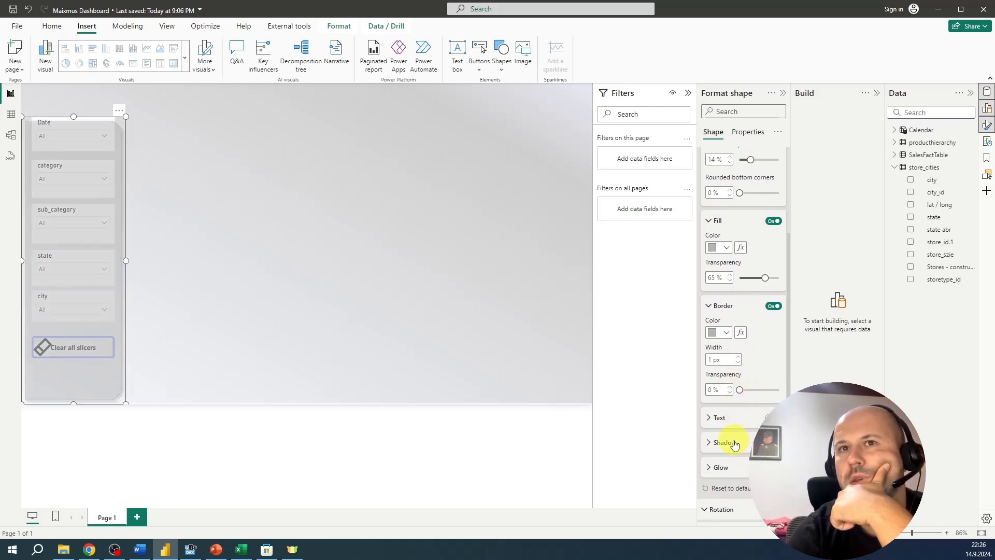
{"action": "left_click", "coordinate": [773, 467]}
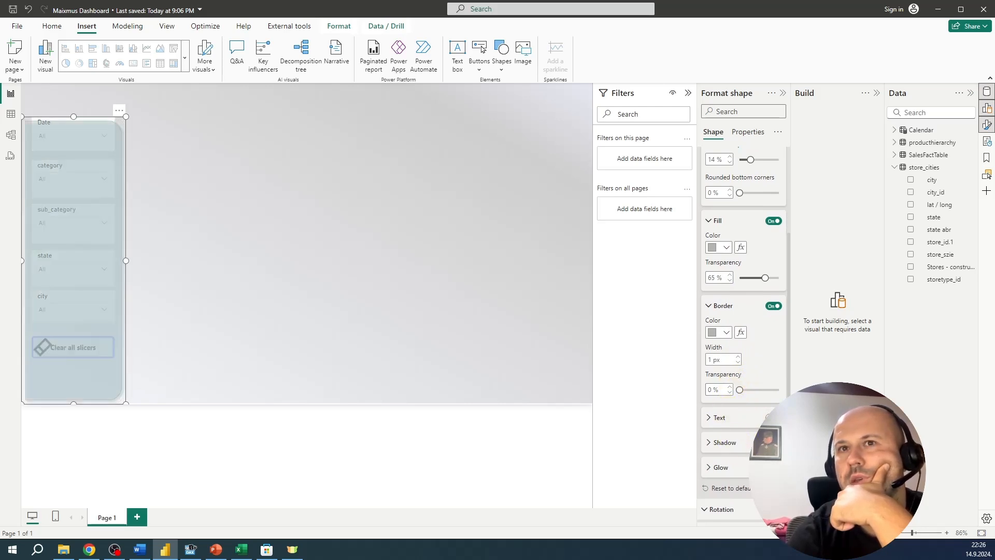
{"action": "left_click", "coordinate": [726, 467]}
{"action": "scroll", "coordinate": [726, 456], "scroll_direction": "down", "scroll_amount": 2}
{"action": "left_click", "coordinate": [726, 389]}
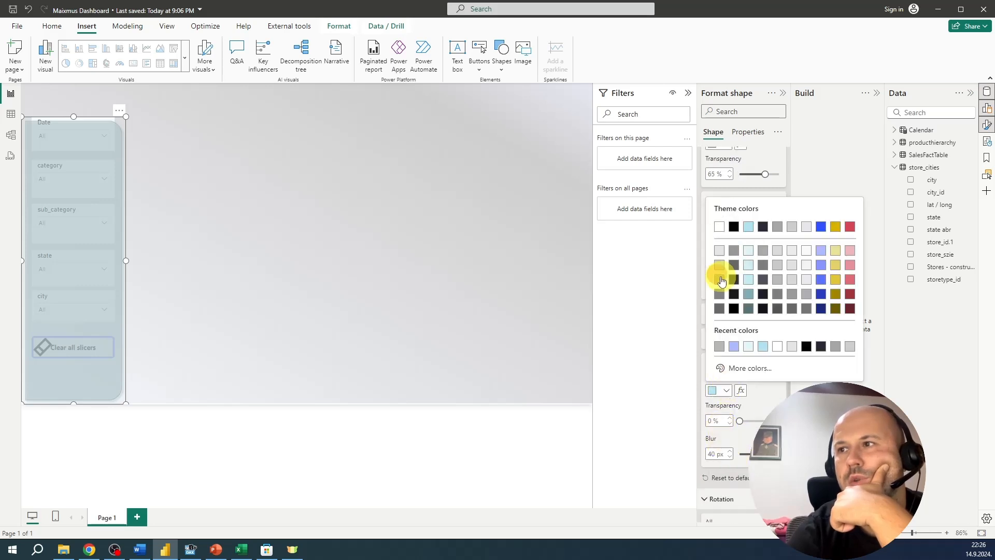
{"action": "left_click", "coordinate": [719, 277]}
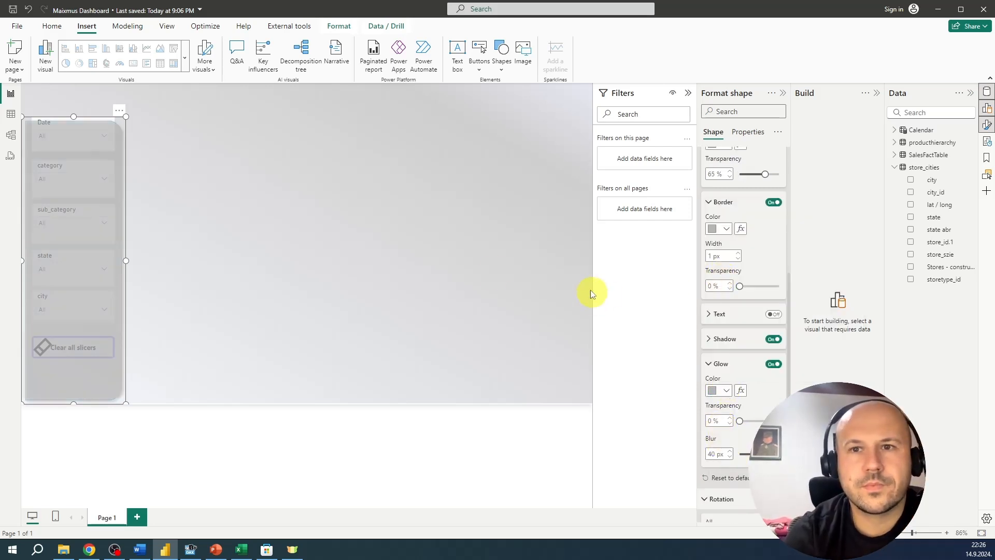
Stretch the panel shape's top edge up above the Date slicer and set its fill to the lightest grey shade of white
{"action": "left_click_drag", "start_coordinate": [73, 116], "coordinate": [70, 99]}
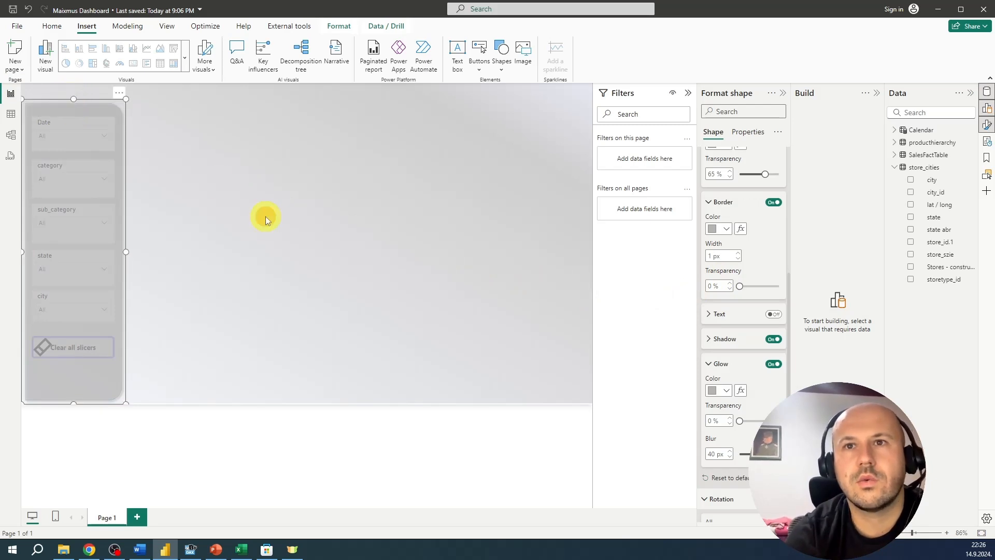
{"action": "left_click", "coordinate": [246, 233]}
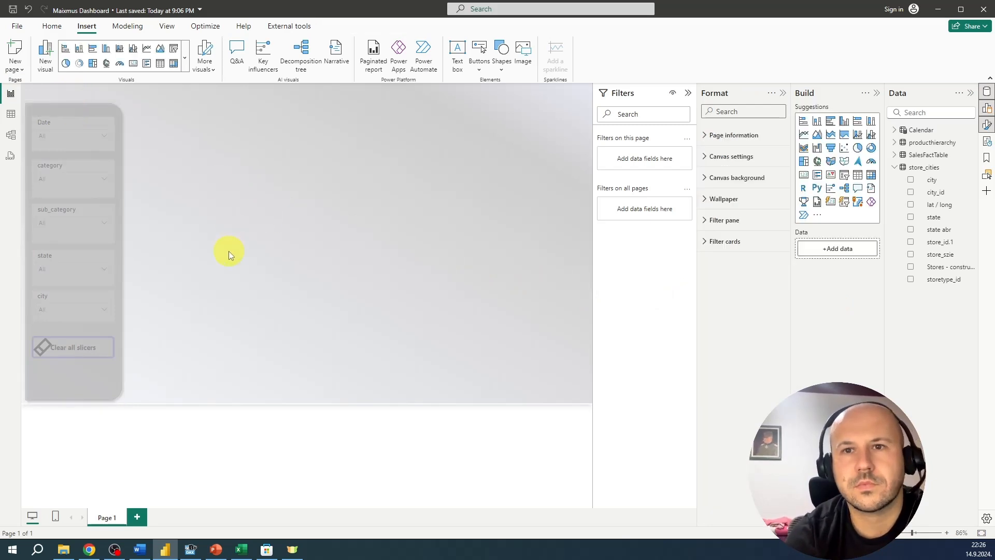
{"action": "left_click", "coordinate": [89, 372]}
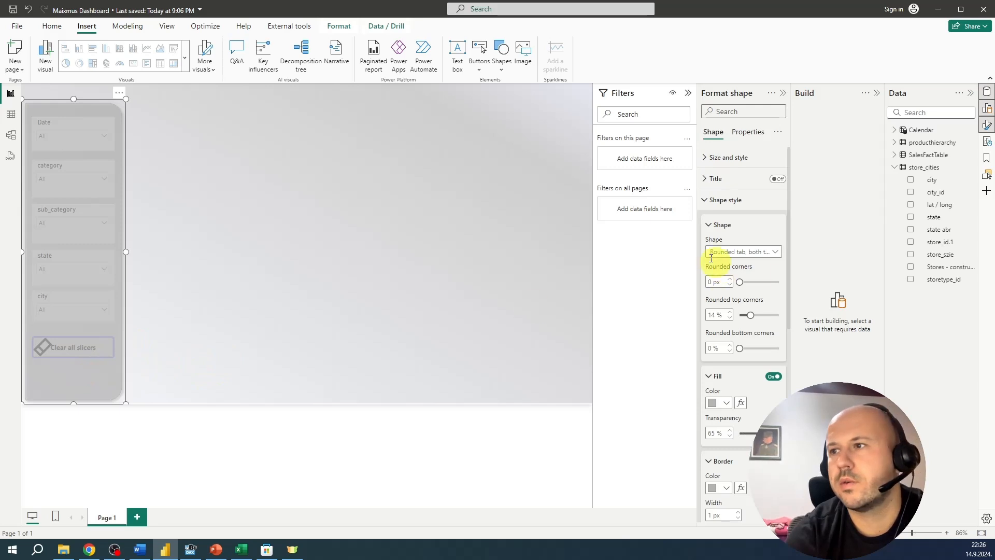
{"action": "left_click", "coordinate": [728, 402]}
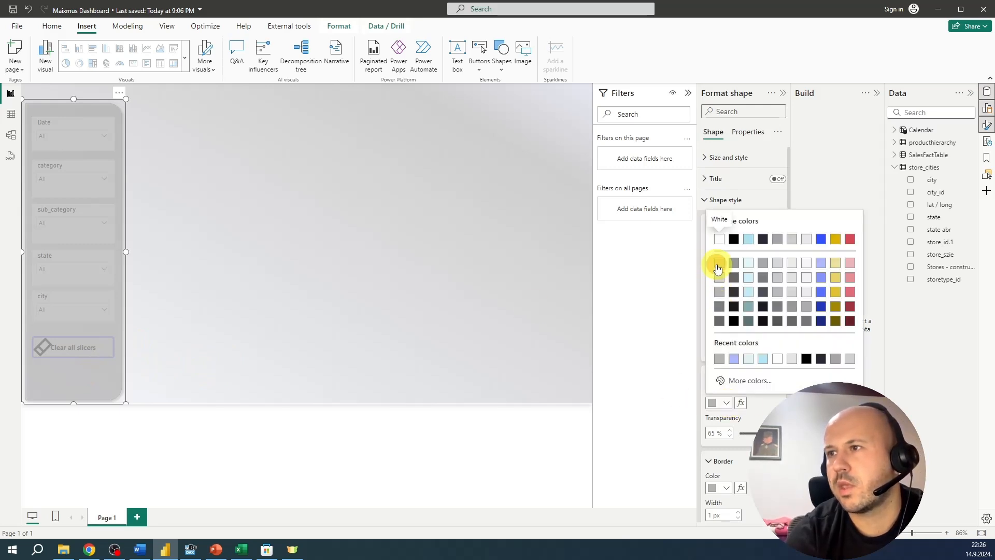
{"action": "left_click", "coordinate": [720, 263]}
{"action": "left_click", "coordinate": [387, 299]}
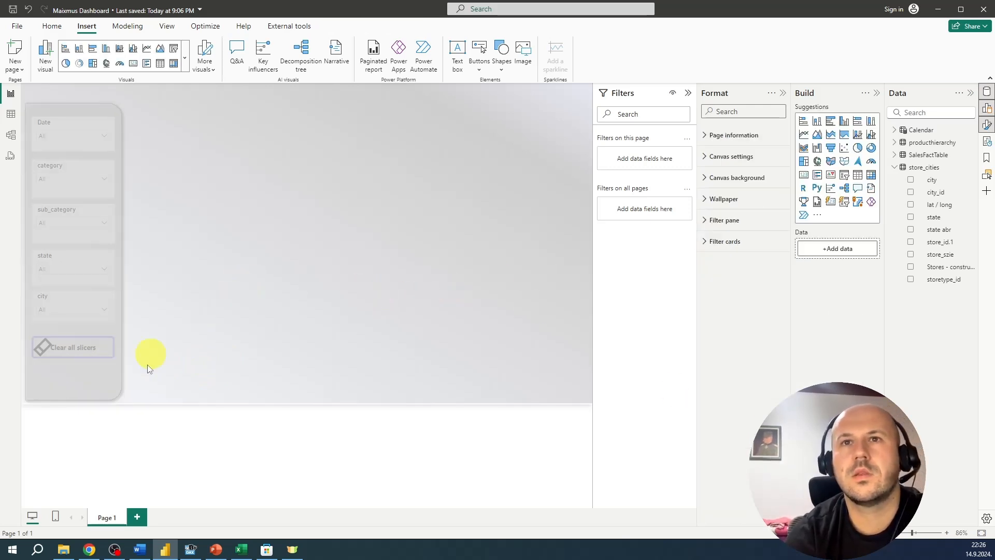
Show the report's layer order and move the panel shape below all slicers and the Clear all slicers button
{"action": "left_click", "coordinate": [70, 390]}
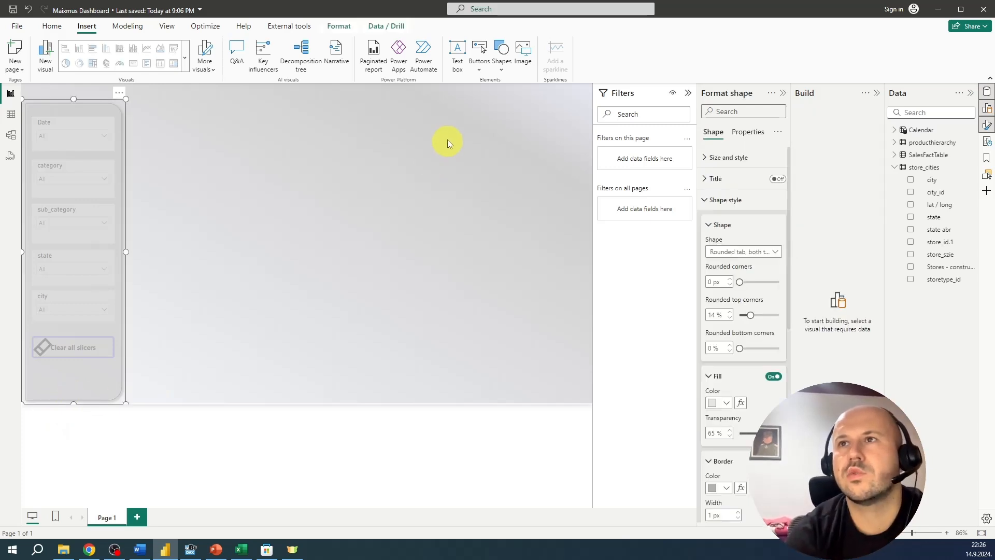
{"action": "left_click", "coordinate": [173, 26]}
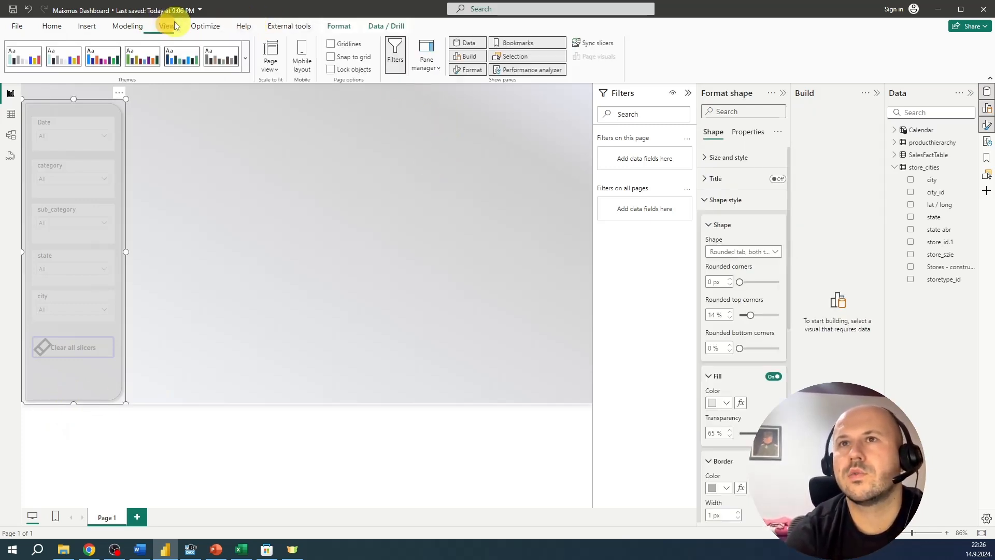
{"action": "left_click", "coordinate": [516, 56]}
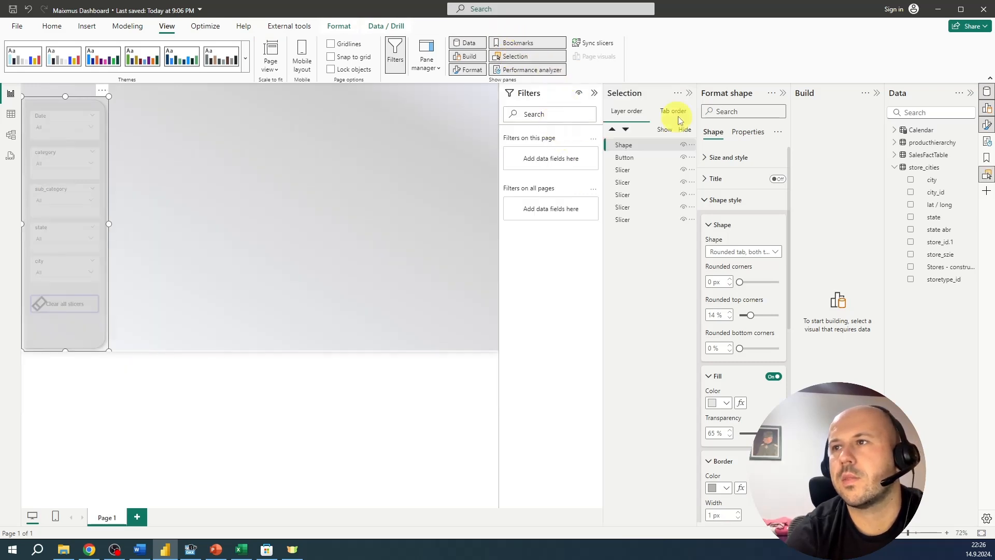
{"action": "left_click_drag", "start_coordinate": [646, 143], "coordinate": [633, 224]}
{"action": "left_click", "coordinate": [142, 183]}
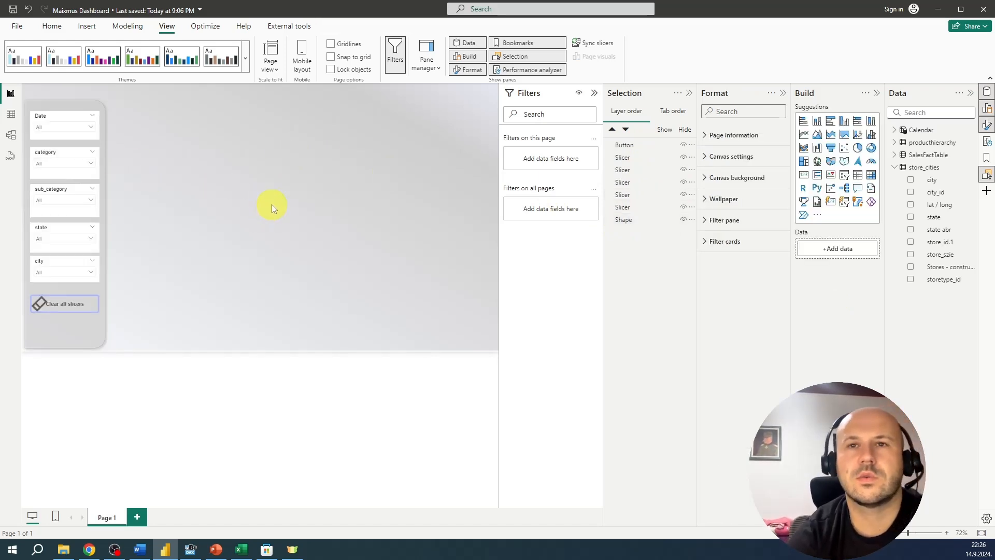
Select the Date, category, sub_category, state and city slicers together and set their width to 195
{"action": "left_click", "coordinate": [46, 120]}
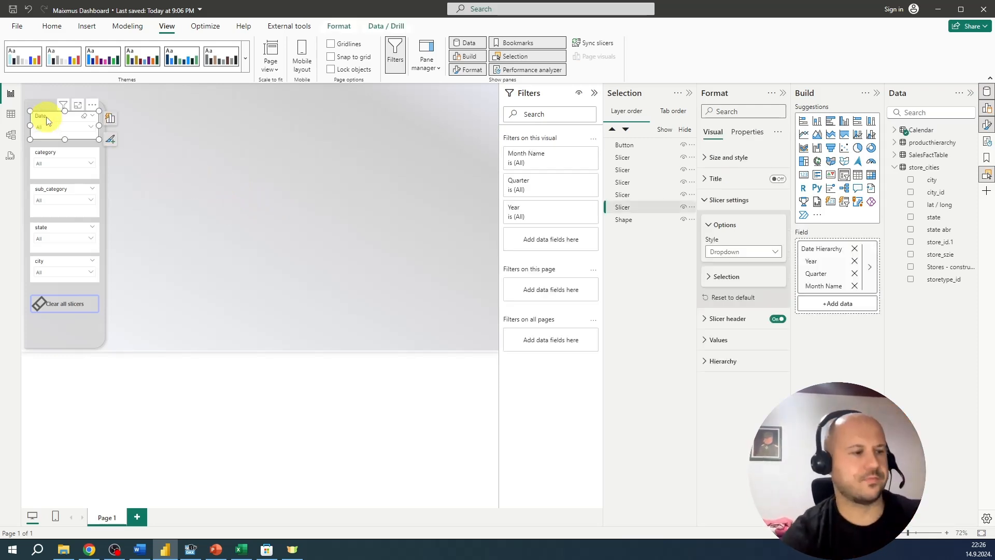
{"action": "left_click", "coordinate": [62, 157], "text": "ctrl"}
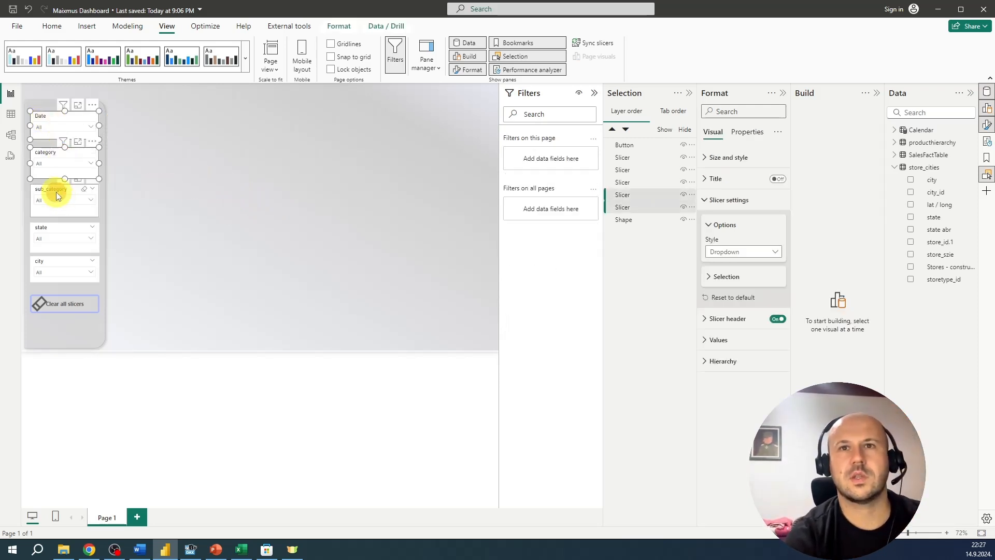
{"action": "left_click", "coordinate": [56, 193], "text": "ctrl"}
{"action": "left_click", "coordinate": [47, 228], "text": "ctrl"}
{"action": "left_click", "coordinate": [45, 256], "text": "ctrl"}
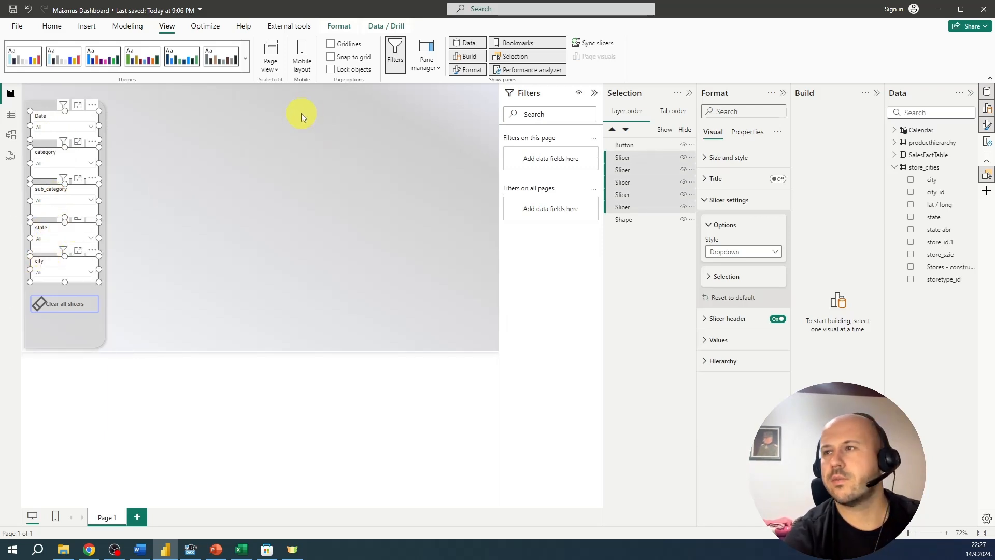
{"action": "left_click", "coordinate": [729, 157]}
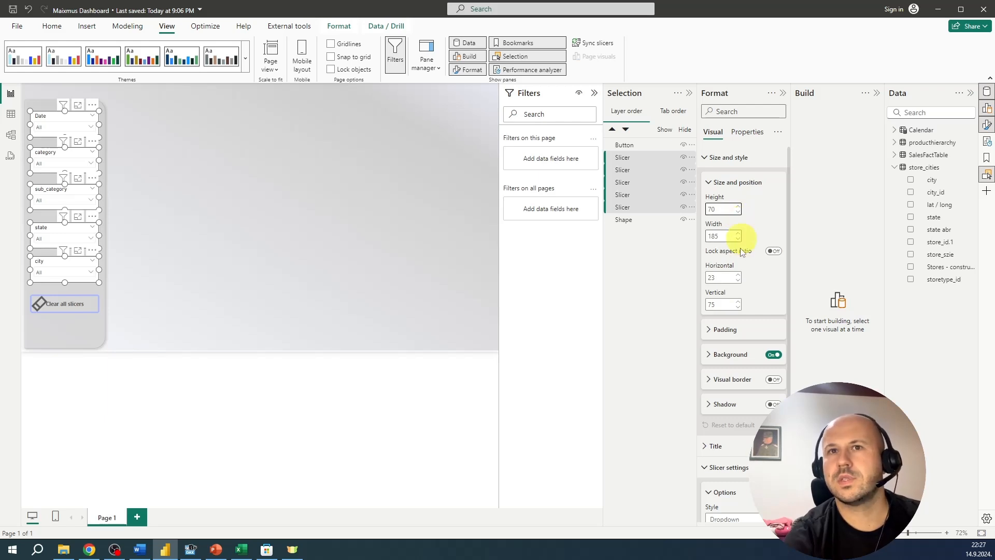
{"action": "left_click", "coordinate": [737, 233]}
{"action": "left_click", "coordinate": [738, 234]}
{"action": "left_click", "coordinate": [738, 233]}
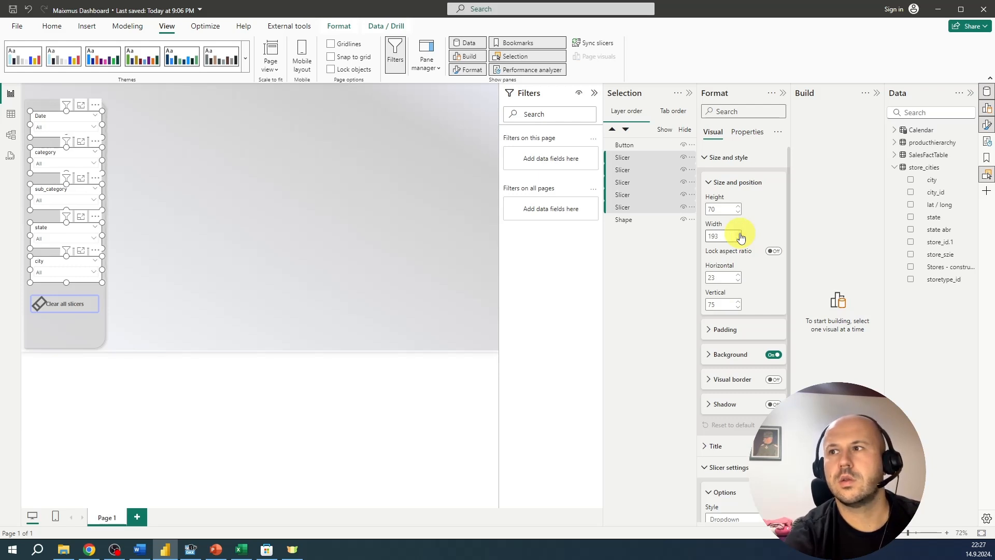
{"action": "left_click", "coordinate": [738, 233]}
{"action": "left_click", "coordinate": [738, 234]}
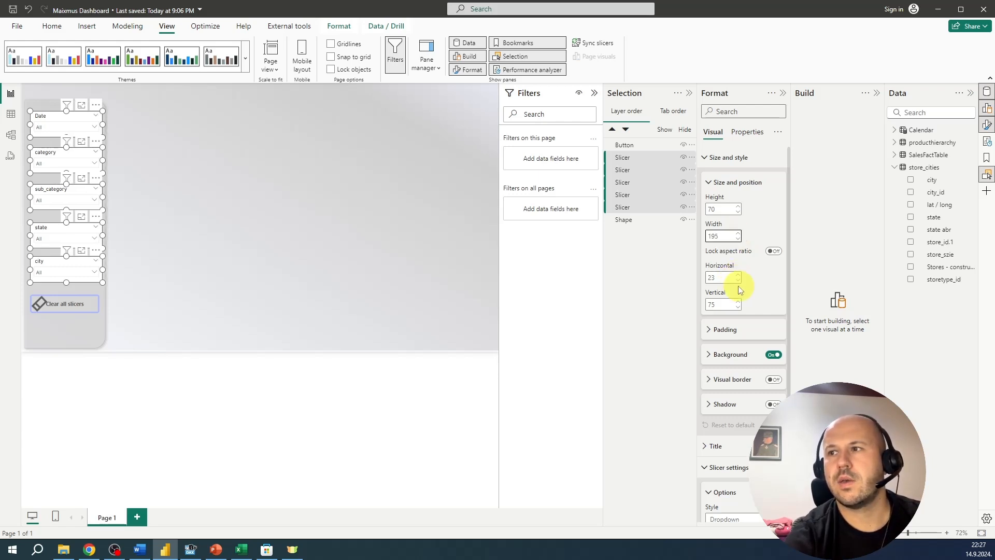
Set the horizontal position of the five selected slicers to 16
{"action": "left_click", "coordinate": [738, 283]}
{"action": "left_click", "coordinate": [738, 283]}
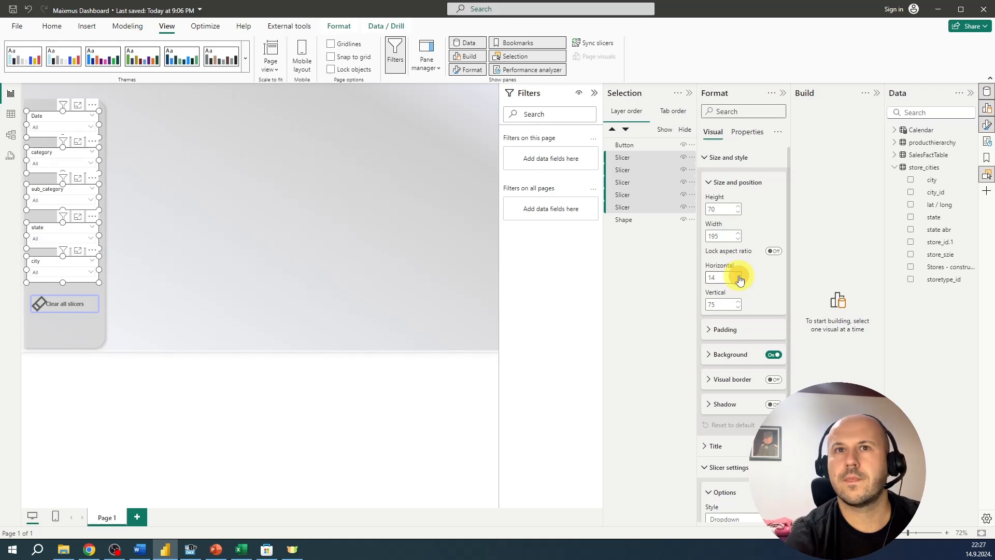
{"action": "left_click", "coordinate": [739, 275]}
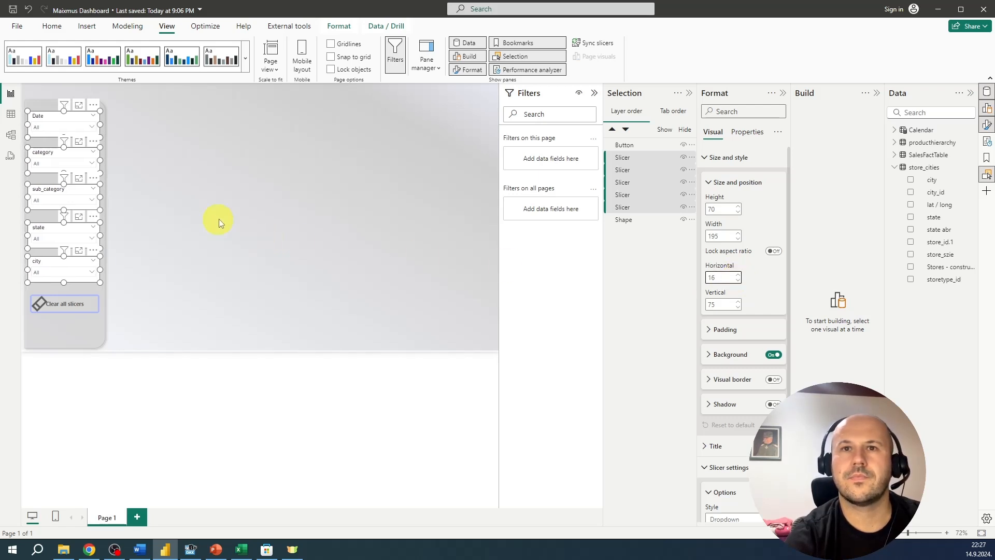
{"action": "left_click", "coordinate": [242, 216]}
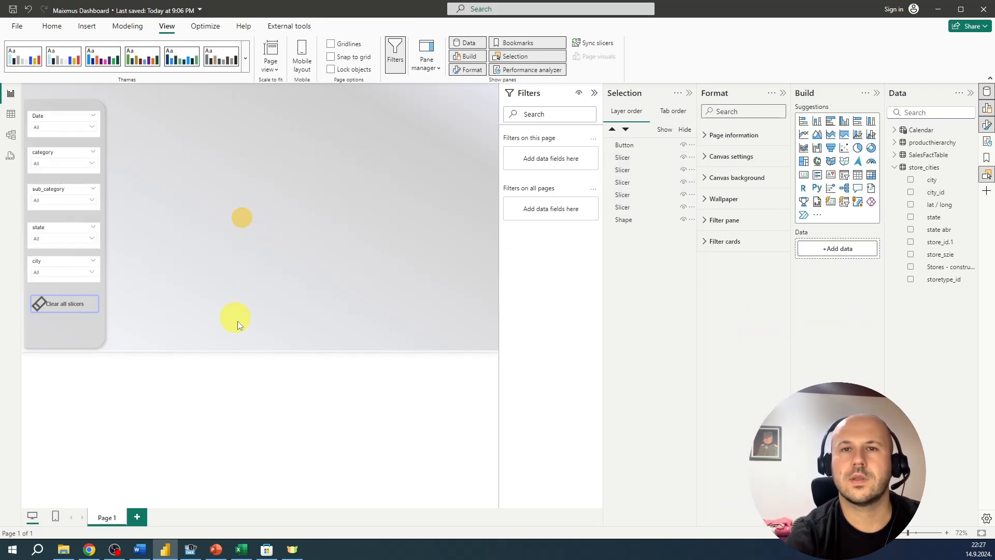
Resize the Clear all slicers button to about 190 wide and 41 high, and place it near the panel's bottom at about 20, 621
{"action": "left_click", "coordinate": [56, 315]}
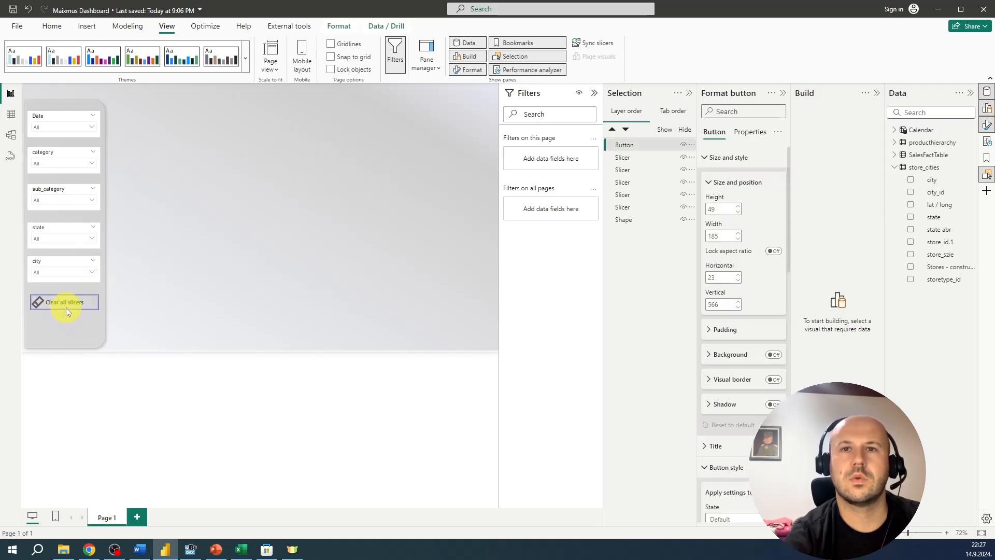
{"action": "left_click_drag", "start_coordinate": [66, 307], "coordinate": [66, 307]}
{"action": "left_click_drag", "start_coordinate": [71, 308], "coordinate": [100, 323]}
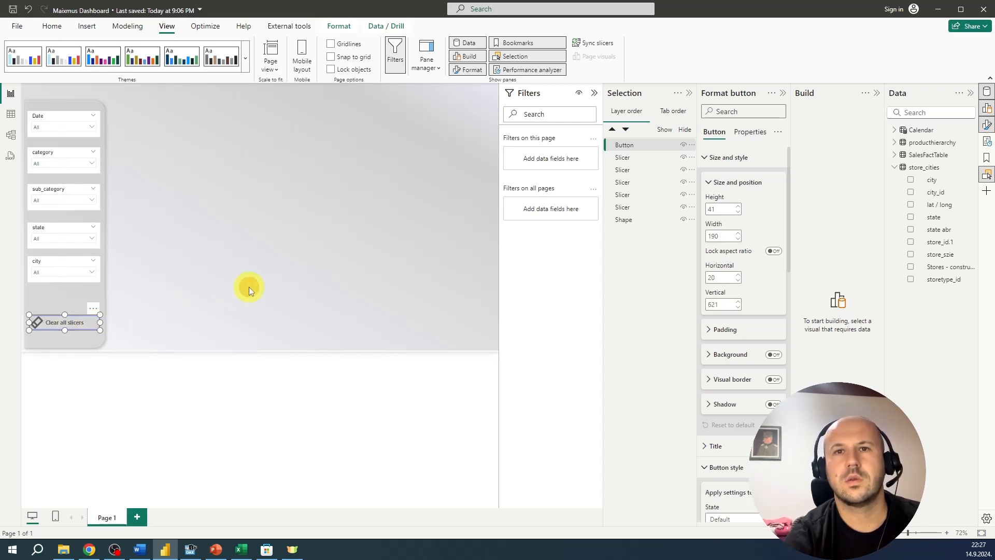
{"action": "left_click", "coordinate": [248, 287]}
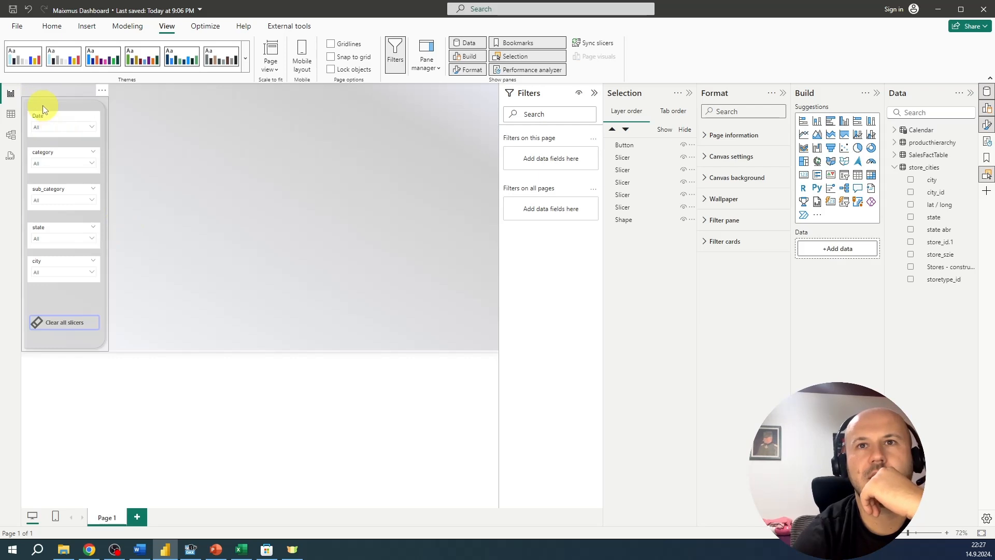
Move all five slicers down together, placing the city slicer at about 14 horizontal and 511 vertical
{"action": "left_click", "coordinate": [52, 195]}
{"action": "left_click", "coordinate": [177, 194]}
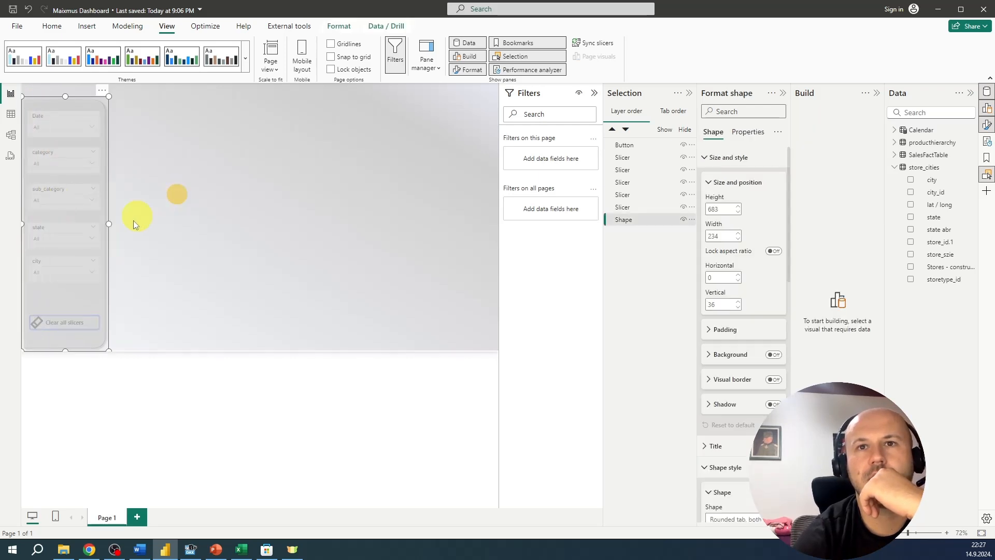
{"action": "left_click", "coordinate": [64, 260]}
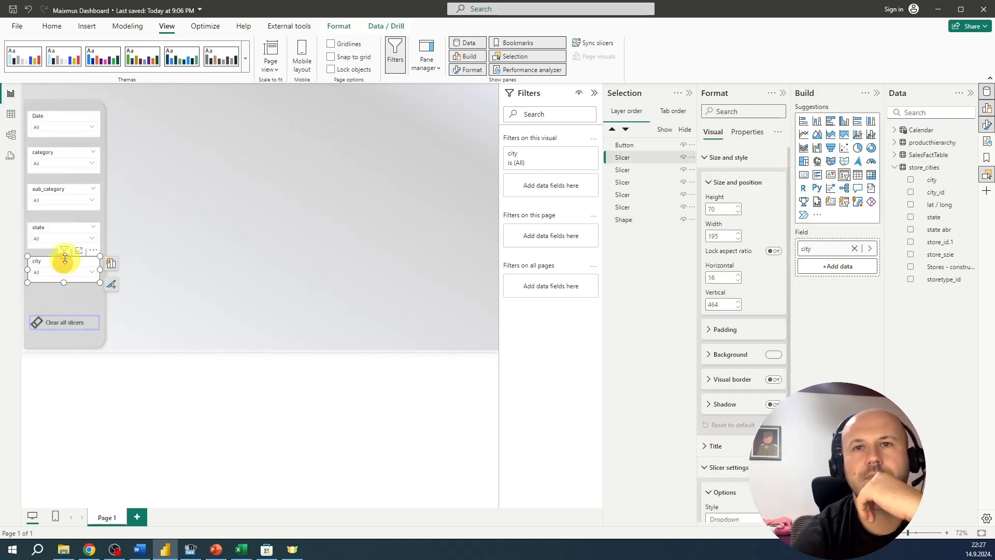
{"action": "left_click", "coordinate": [55, 230], "text": "ctrl"}
{"action": "left_click", "coordinate": [52, 190], "text": "ctrl"}
{"action": "left_click", "coordinate": [59, 167], "text": "ctrl"}
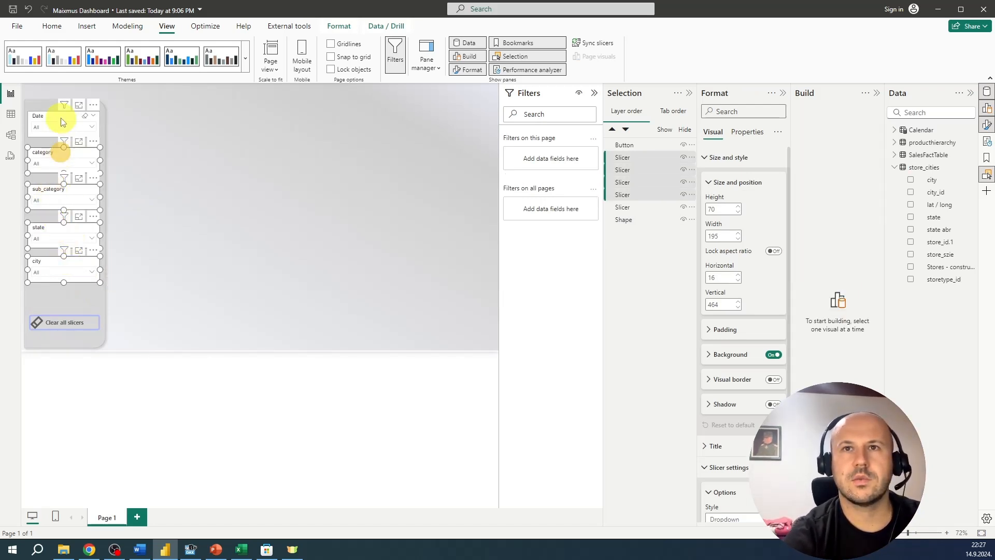
{"action": "left_click", "coordinate": [61, 119], "text": "ctrl"}
{"action": "left_click_drag", "start_coordinate": [60, 118], "coordinate": [62, 140]}
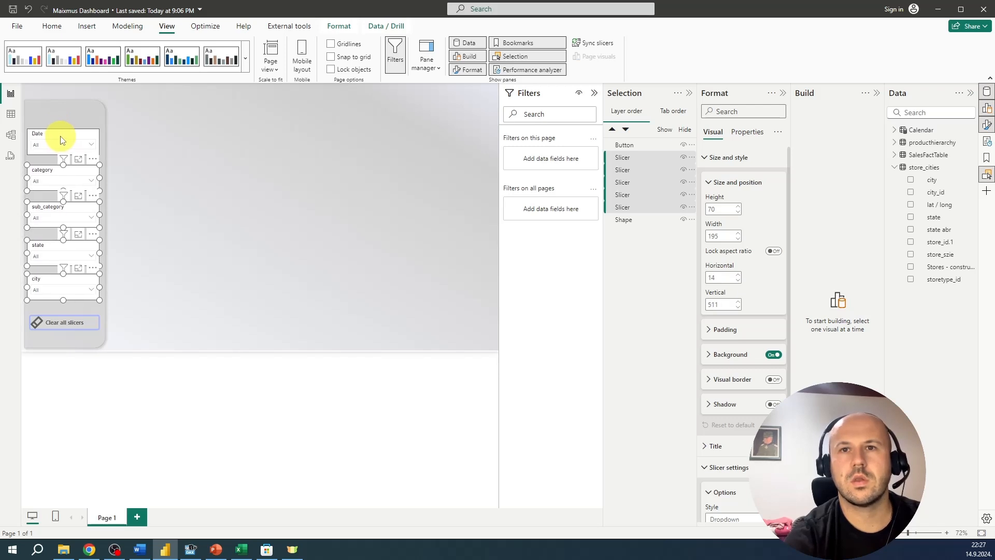
{"action": "left_click", "coordinate": [240, 157]}
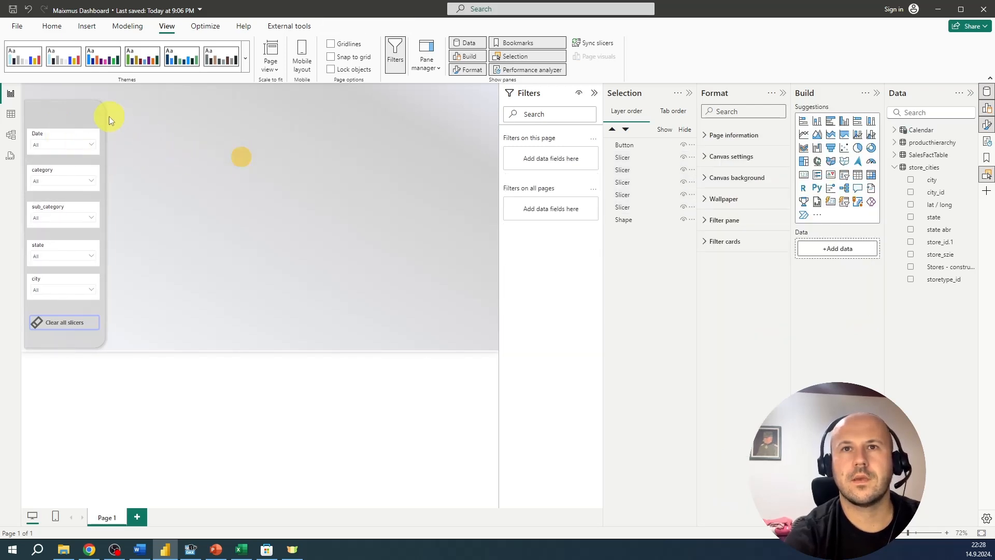
Shorten the grey slicer background panel from its upper edge so that it begins just above the Date slicer
{"action": "left_click", "coordinate": [64, 101]}
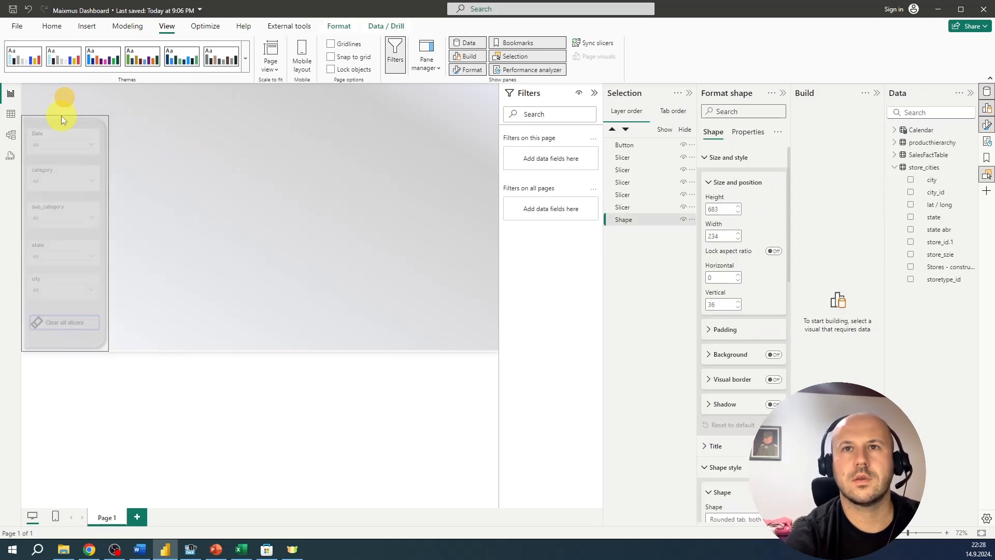
{"action": "left_click", "coordinate": [219, 201]}
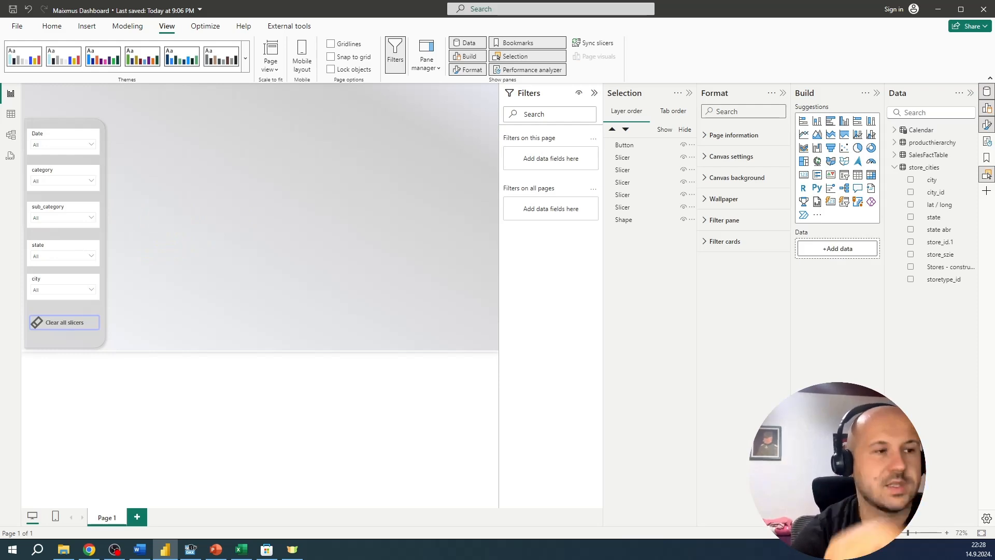
{"action": "left_click", "coordinate": [471, 216]}
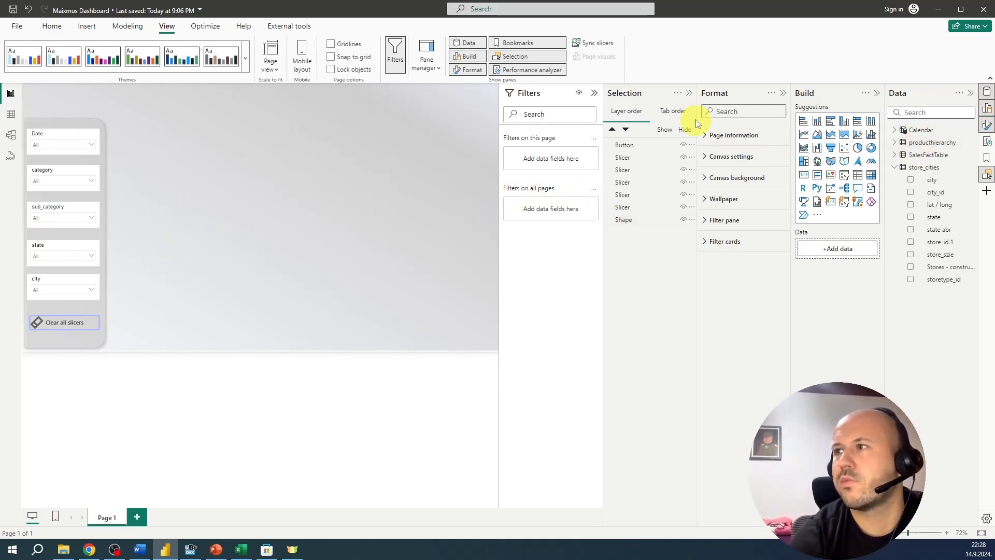
Create an empty table named Measures Table by entering data manually, and load it into the model
{"action": "left_click", "coordinate": [53, 27]}
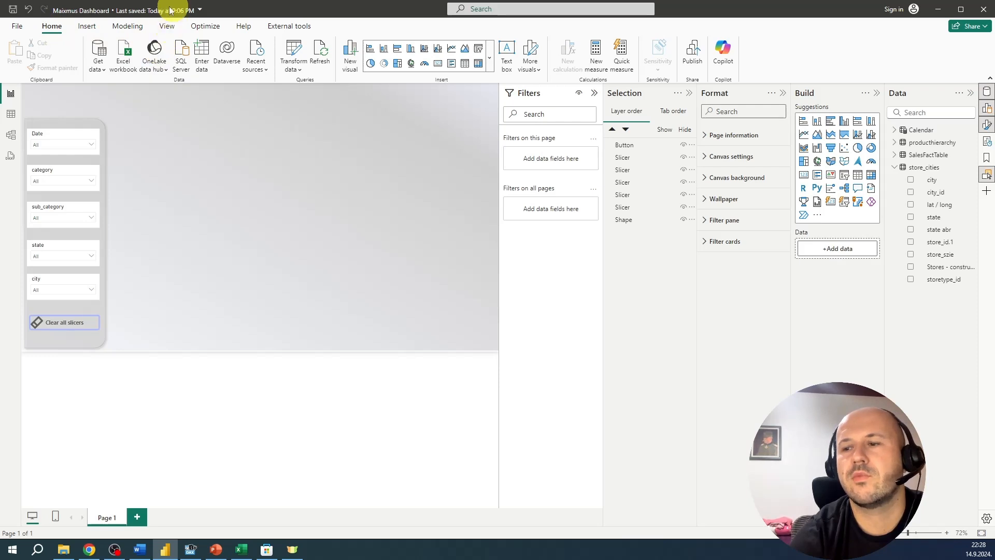
{"action": "left_click", "coordinate": [203, 54]}
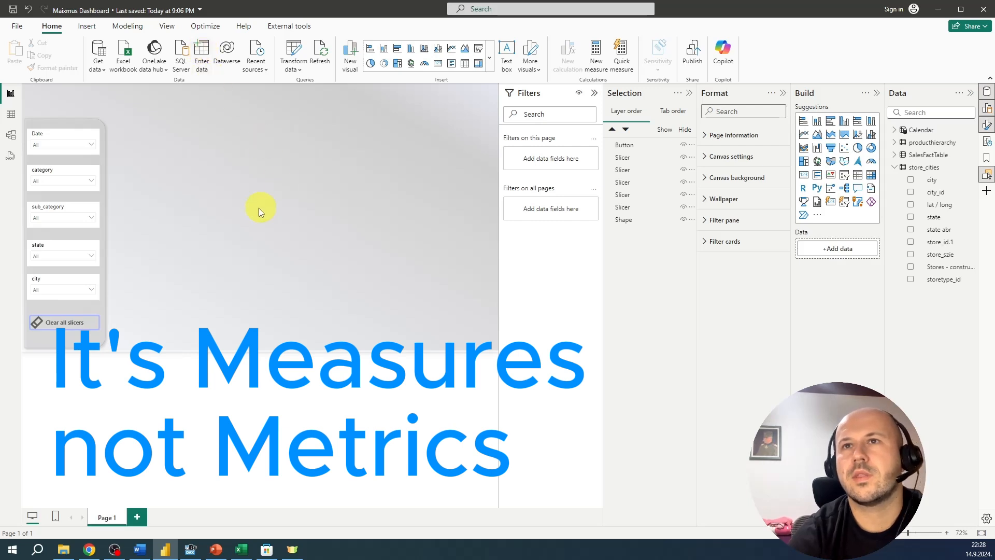
{"action": "double_click", "coordinate": [318, 400]}
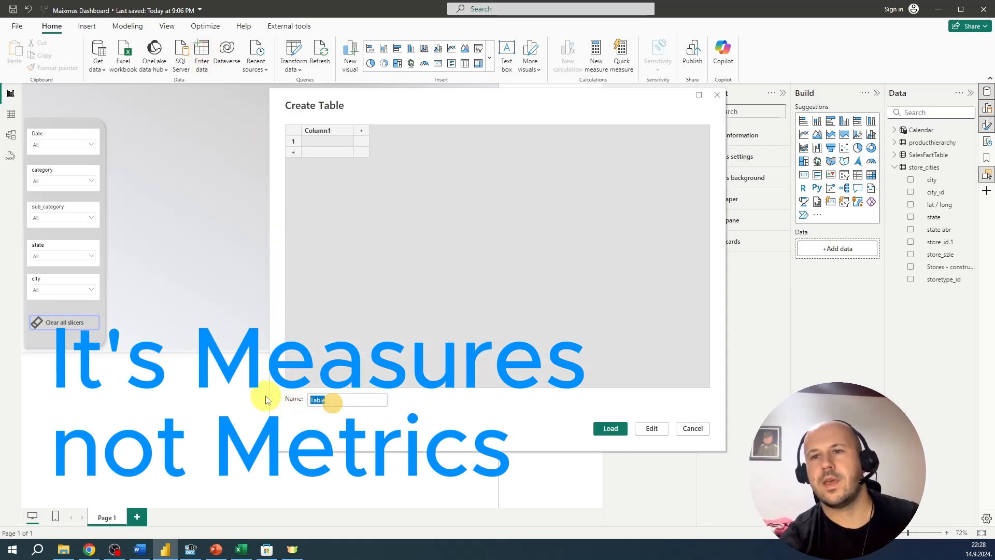
{"action": "type", "text": "Measure"}
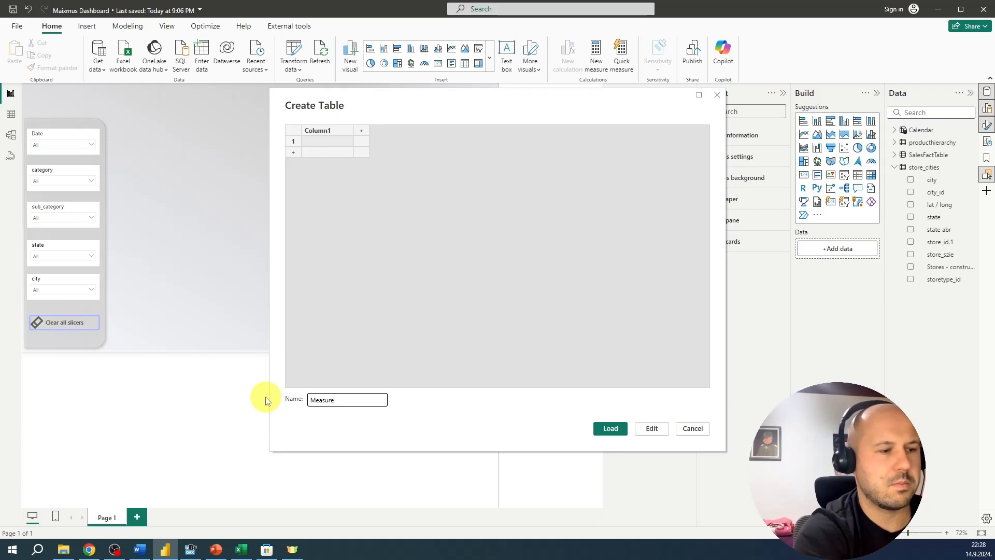
{"action": "type", "text": "s Table"}
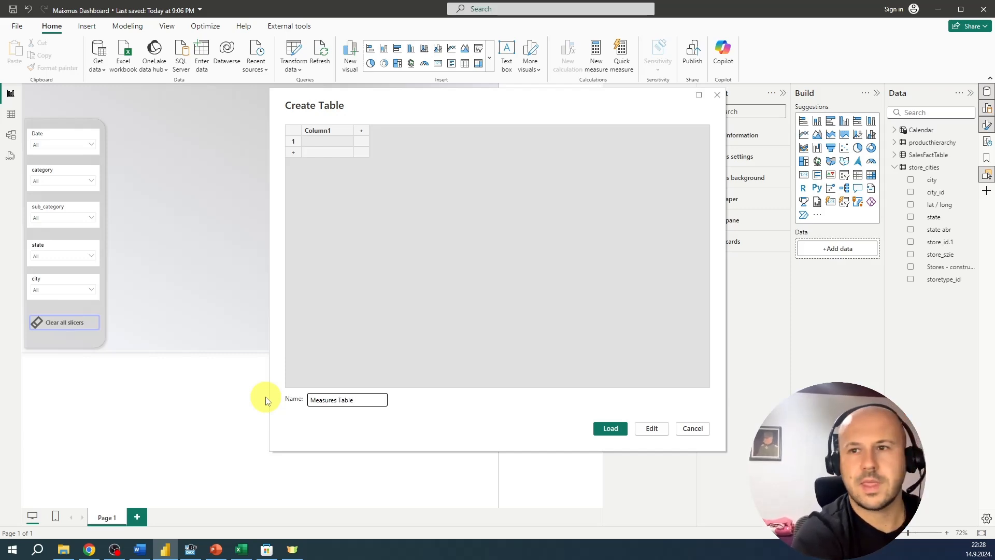
{"action": "key", "text": "Return"}
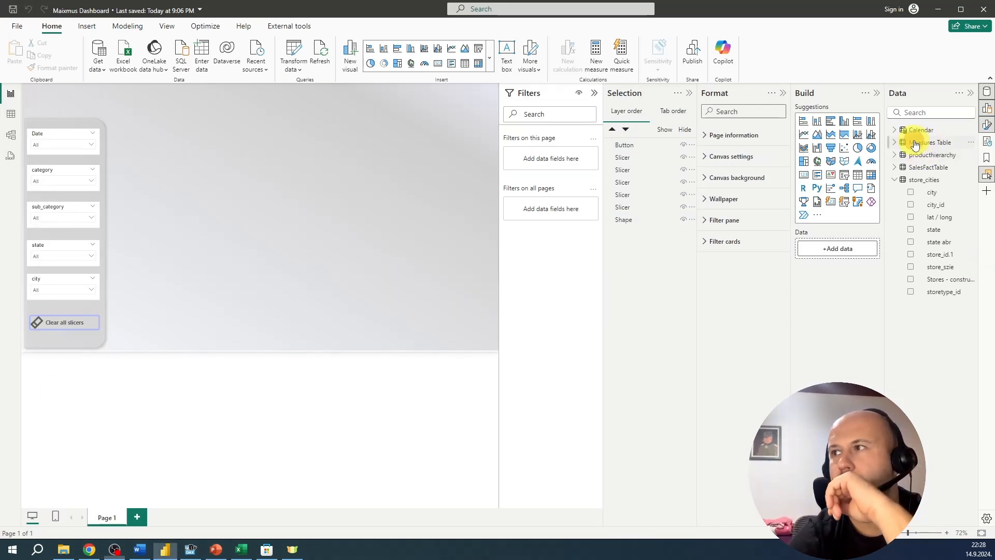
Add a measure to Measures Table defined as Total Revenue = SUM(SalesFactTable[revenue])
{"action": "right_click", "coordinate": [915, 144]}
{"action": "key", "text": "Escape"}
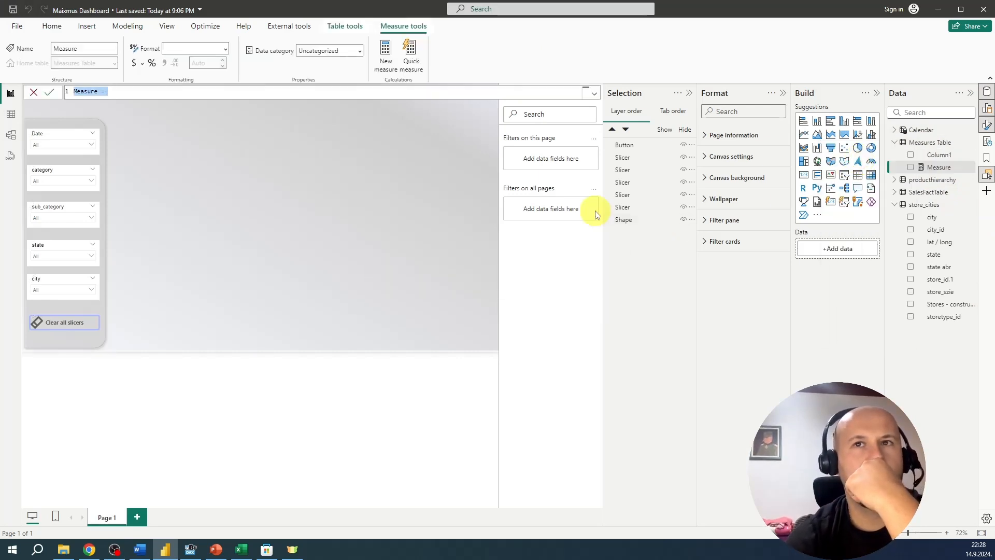
{"action": "type", "text": "T"}
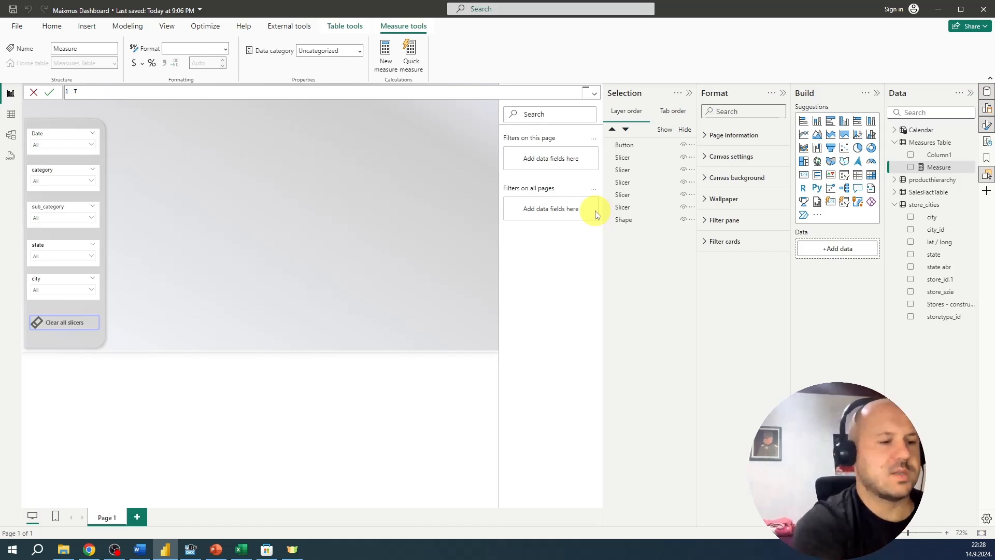
{"action": "type", "text": "otal Revenue"}
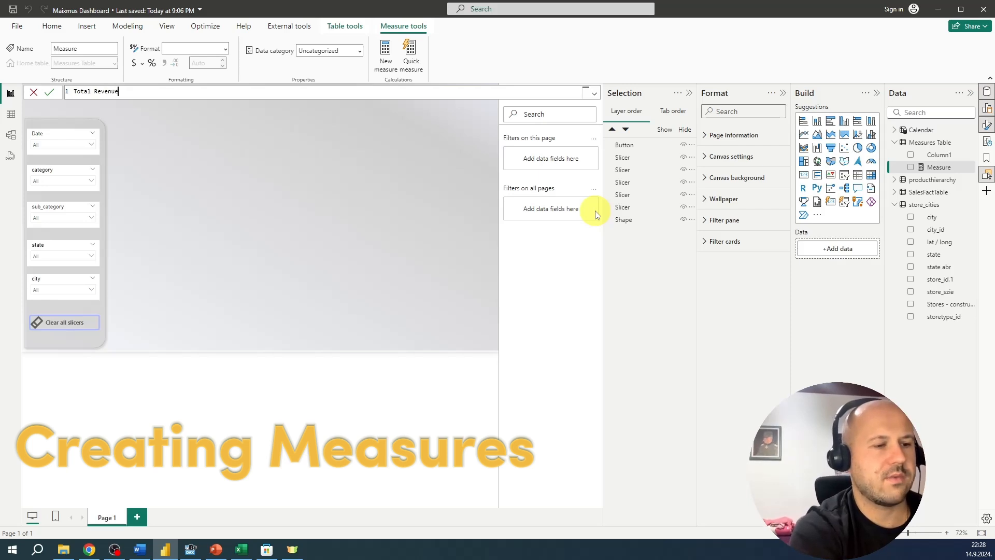
{"action": "type", "text": " ="}
{"action": "key", "text": "shift+Return"}
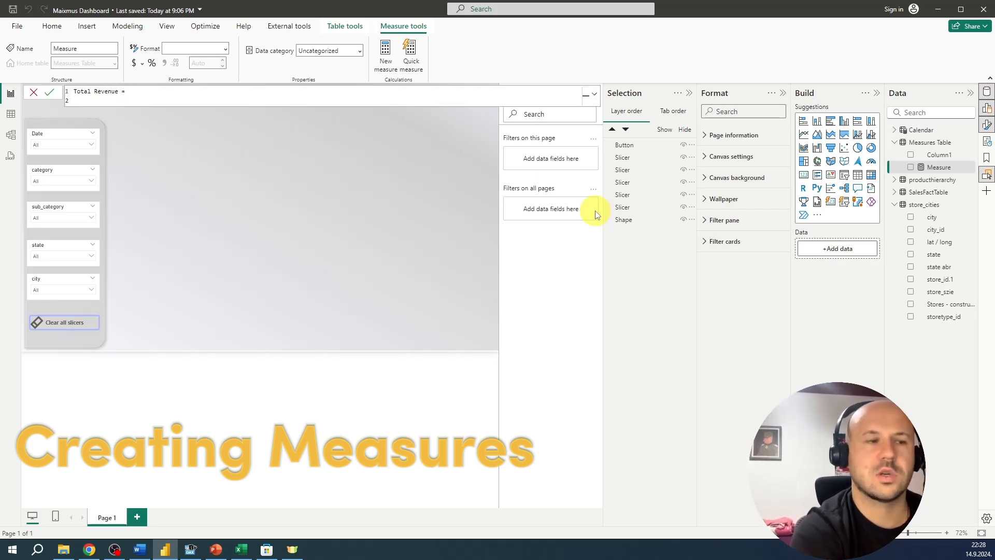
{"action": "type", "text": "SUM(rev"}
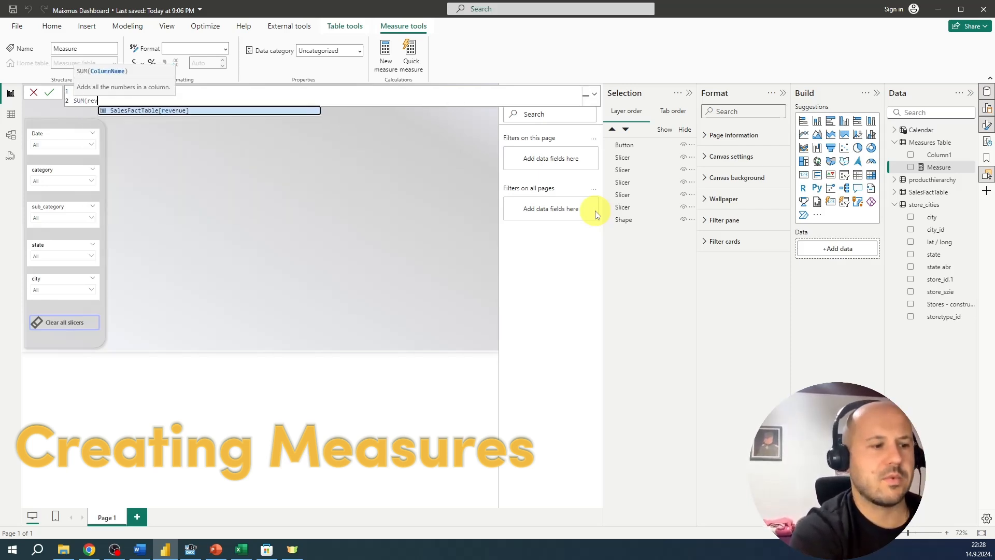
{"action": "key", "text": "Tab"}
{"action": "type", "text": ")"}
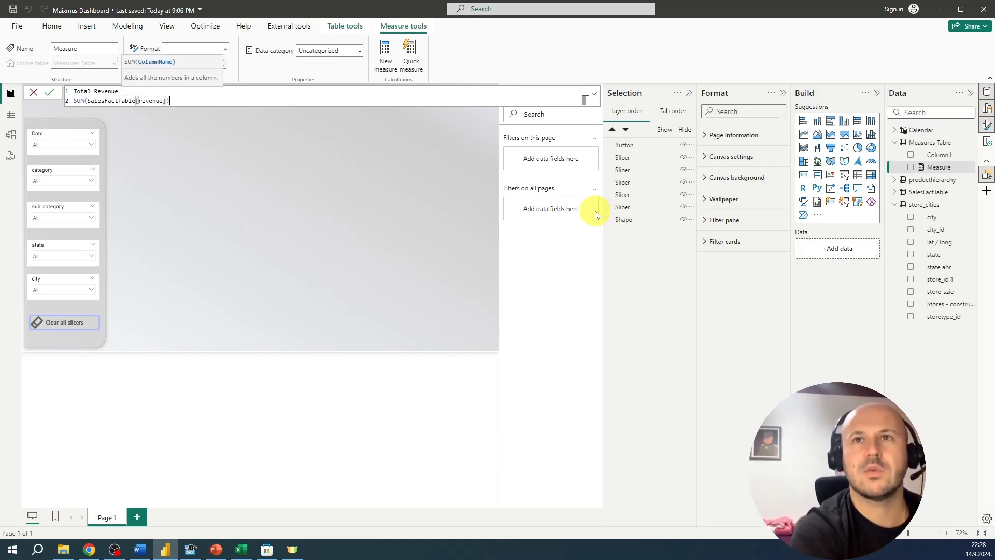
{"action": "key", "text": "Return"}
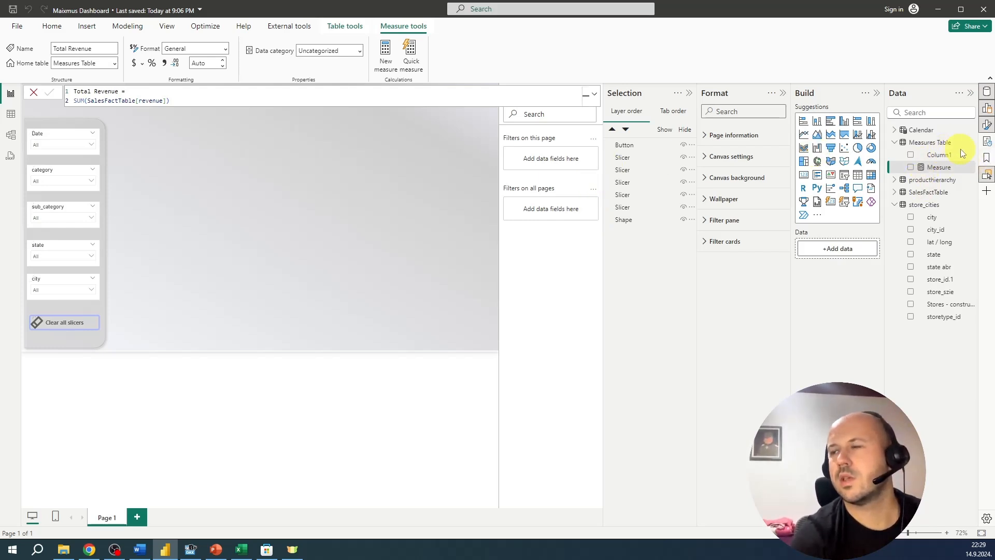
Delete the placeholder Column1 from Measures Table
{"action": "right_click", "coordinate": [973, 155]}
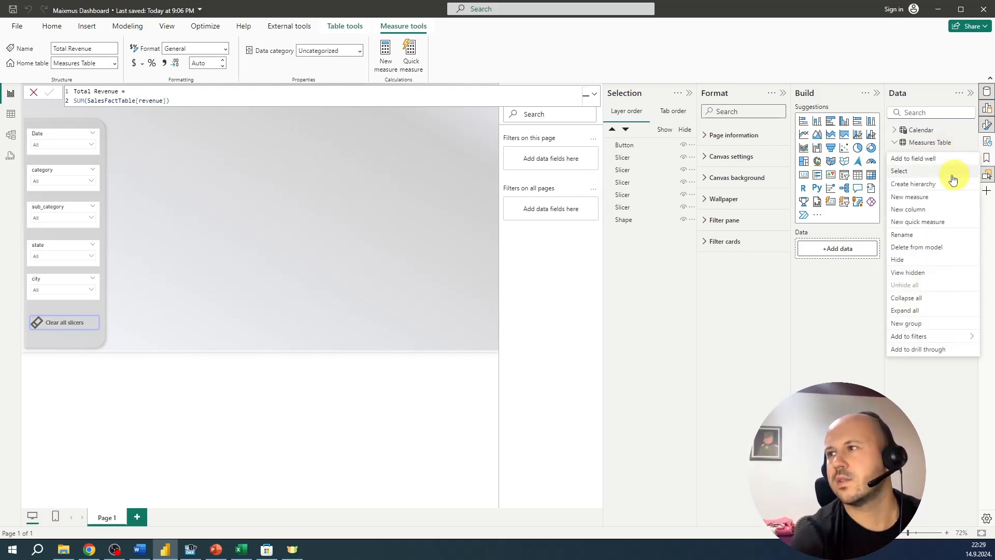
{"action": "left_click", "coordinate": [935, 247]}
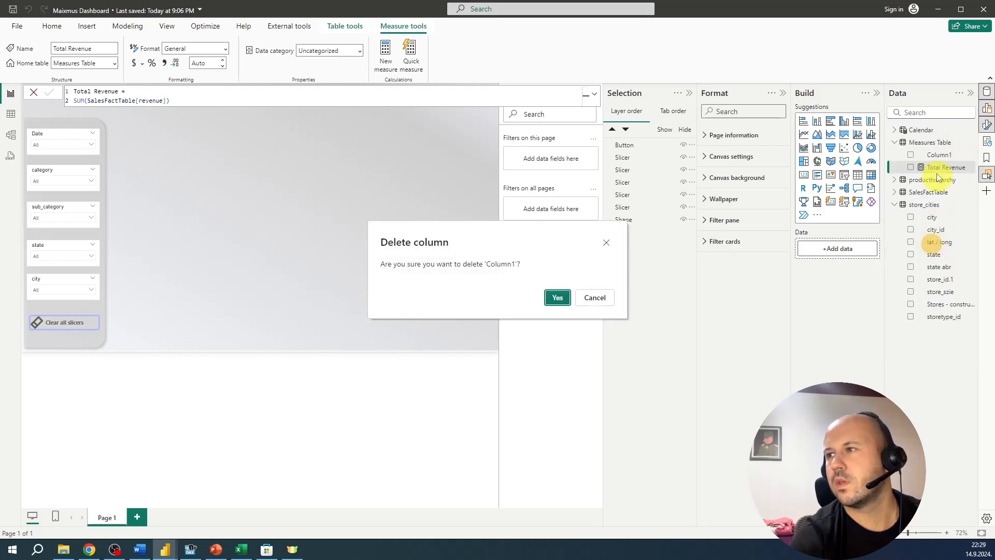
{"action": "left_click", "coordinate": [557, 297]}
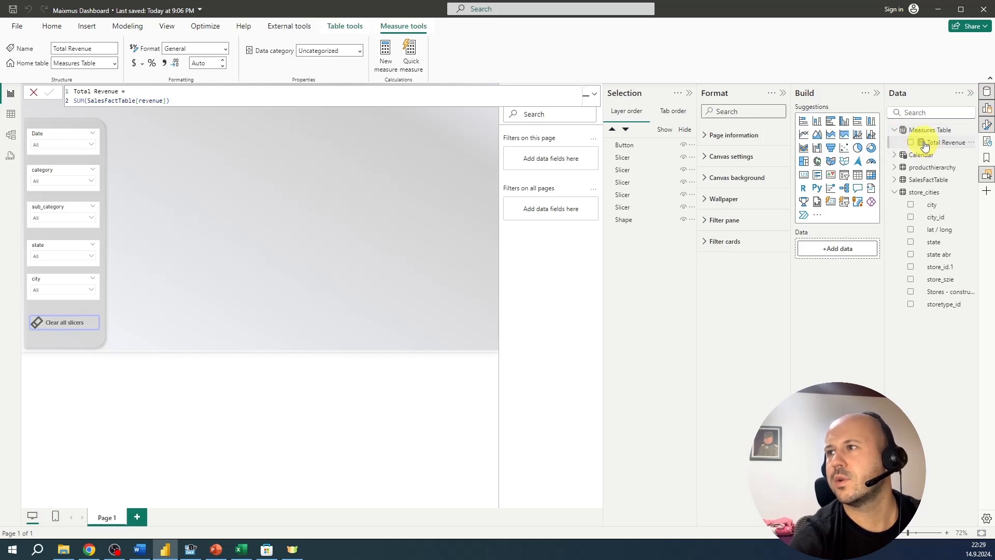
Add a measure to Measures Table defined as Total Sales = SUM(SalesFactTable[sales])
{"action": "right_click", "coordinate": [938, 132]}
{"action": "left_click", "coordinate": [901, 150]}
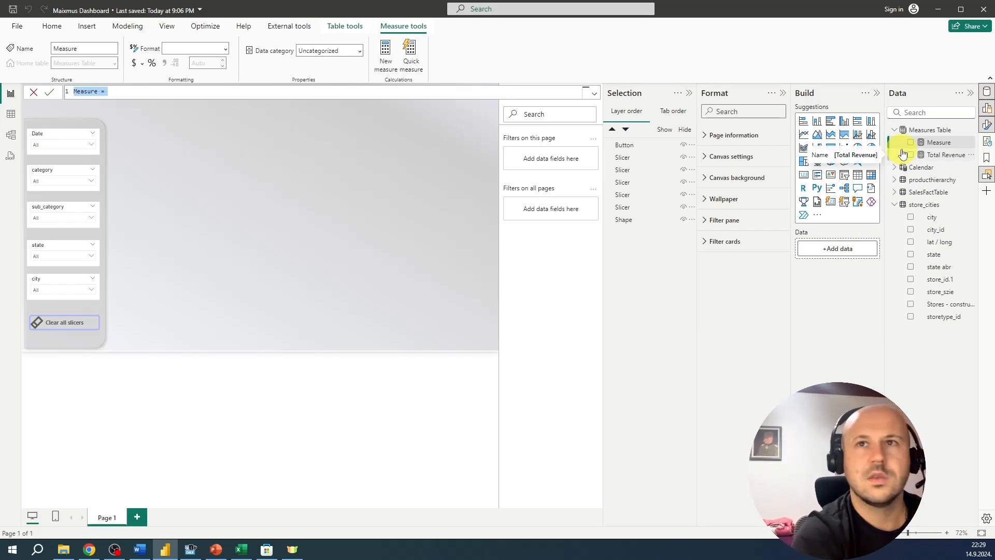
{"action": "type", "text": "Total"}
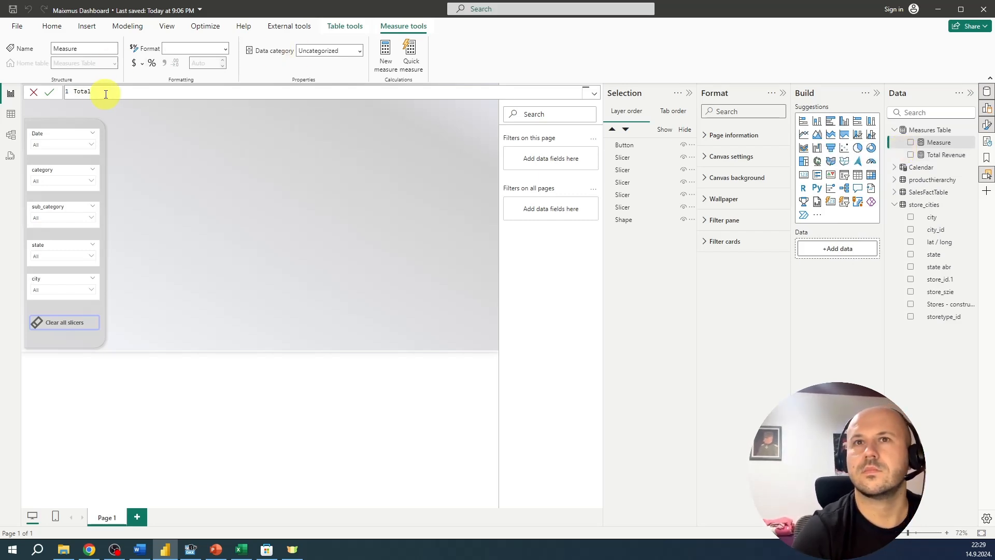
{"action": "type", "text": " Sales ="}
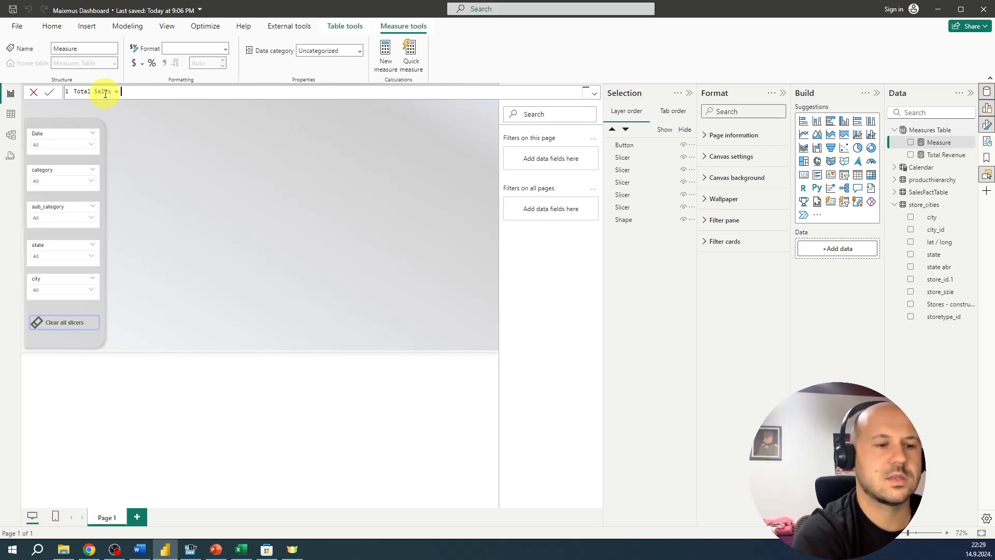
{"action": "key", "text": "shift+Return"}
{"action": "type", "text": "SUM(sales"}
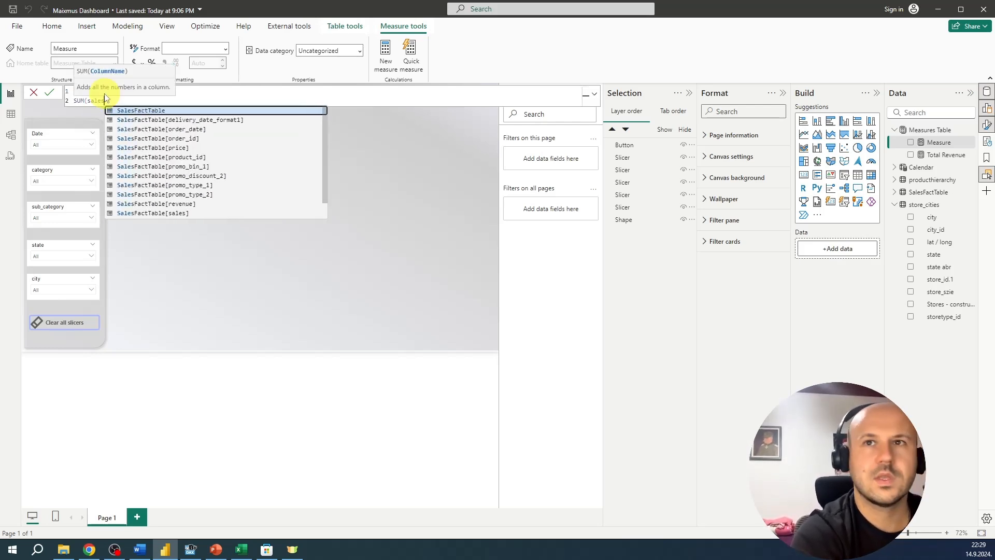
{"action": "double_click", "coordinate": [167, 214]}
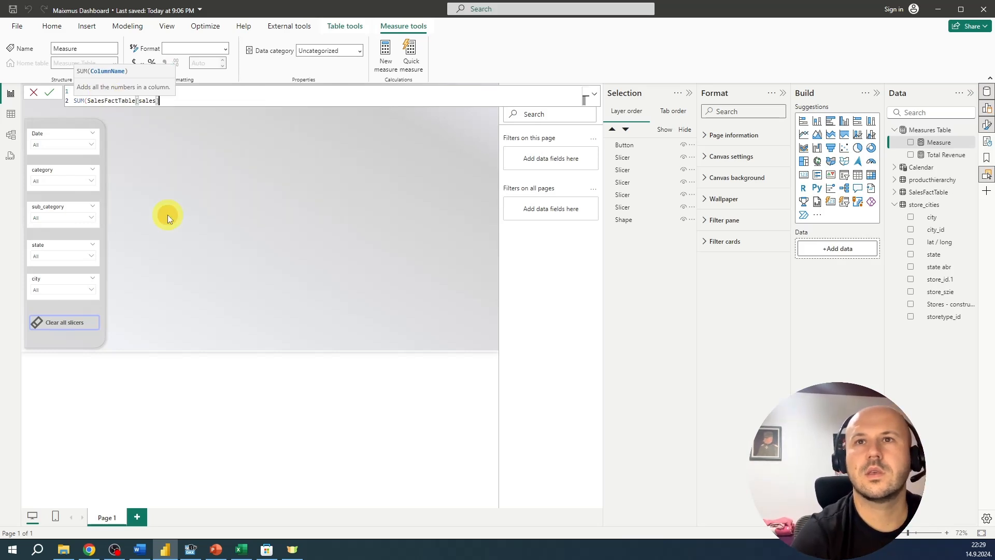
{"action": "type", "text": ")"}
{"action": "key", "text": "Return"}
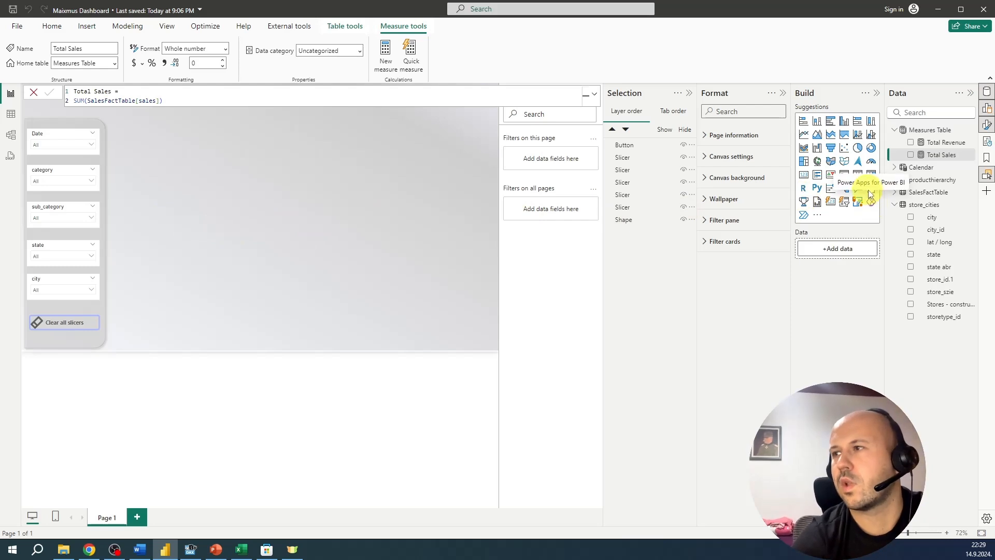
Collapse the field lists in the table view and examine the columns of producthierarchy and SalesFactTable
{"action": "left_click", "coordinate": [14, 113]}
{"action": "left_click", "coordinate": [879, 131]}
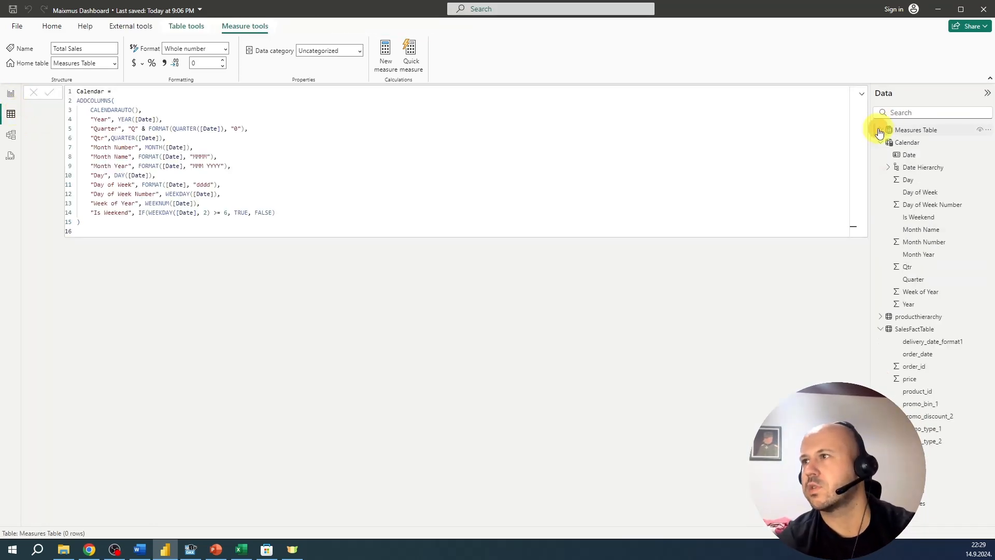
{"action": "left_click", "coordinate": [881, 142]}
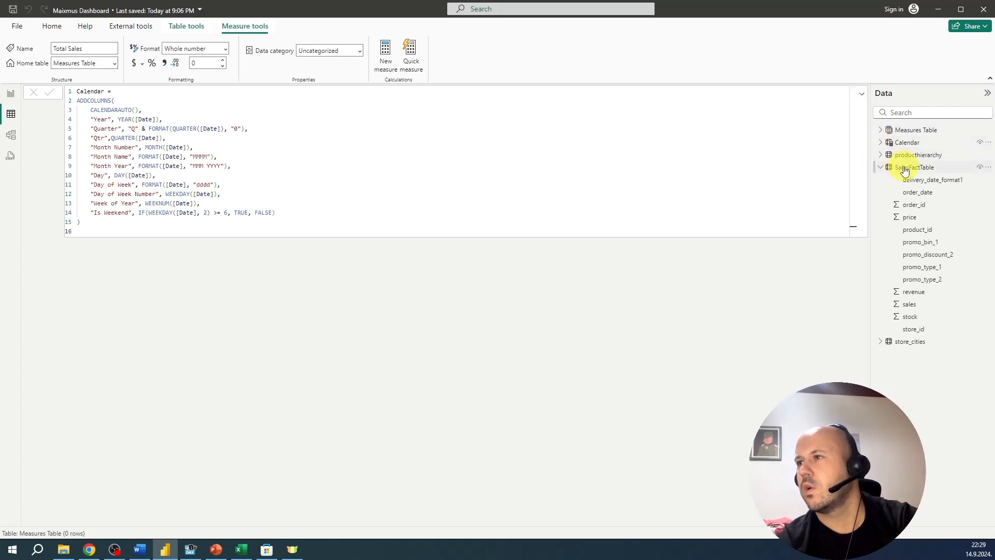
{"action": "left_click", "coordinate": [878, 160]}
{"action": "left_click", "coordinate": [881, 167]}
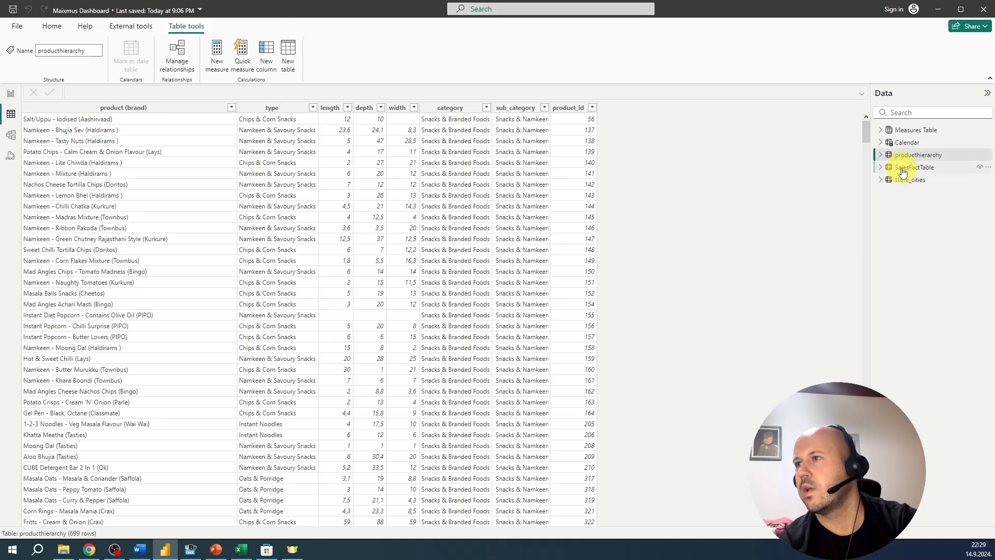
{"action": "left_click", "coordinate": [902, 168]}
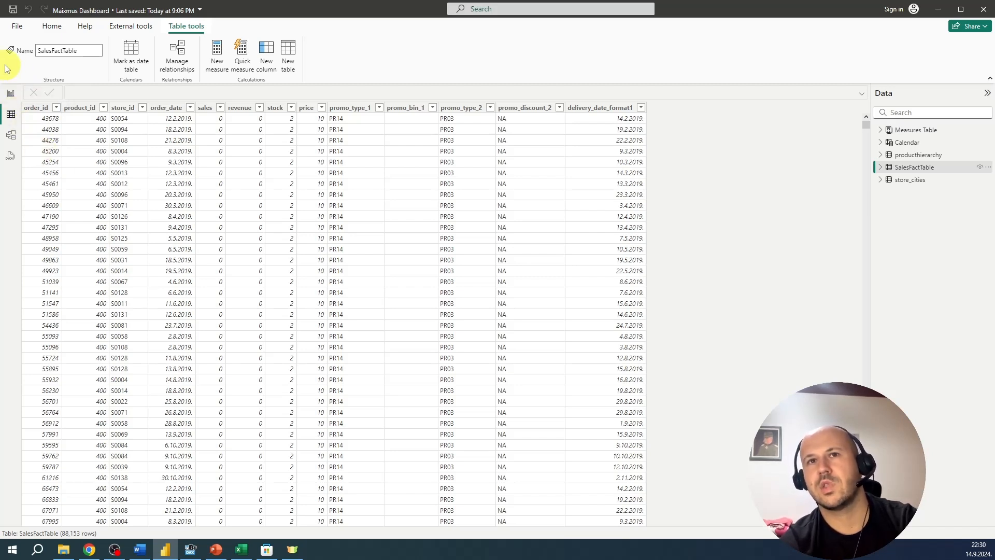
In the report view, add a measure to Measures Table defined as Total Orders = DISTINCTCOUNT(SalesFactTable[order_id])
{"action": "left_click", "coordinate": [10, 92]}
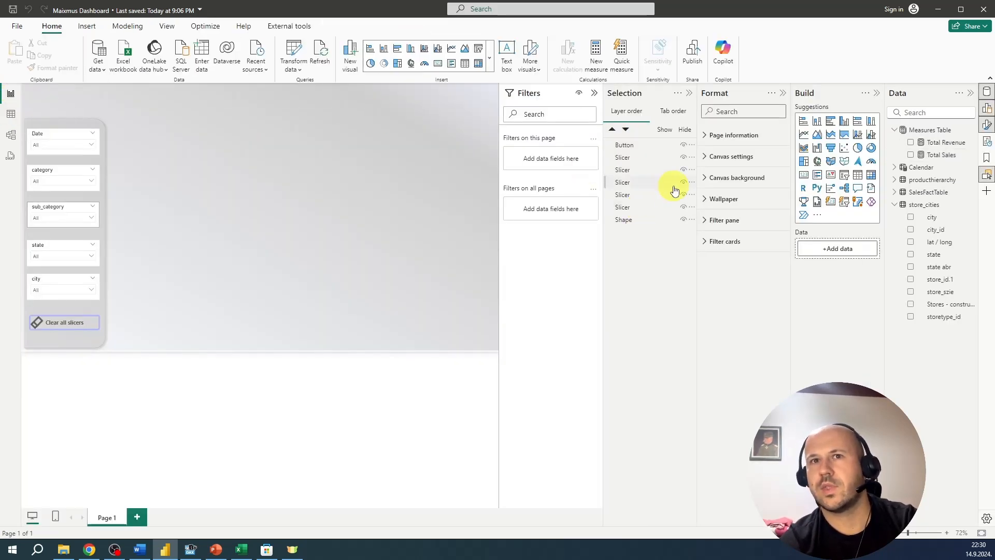
{"action": "right_click", "coordinate": [940, 134]}
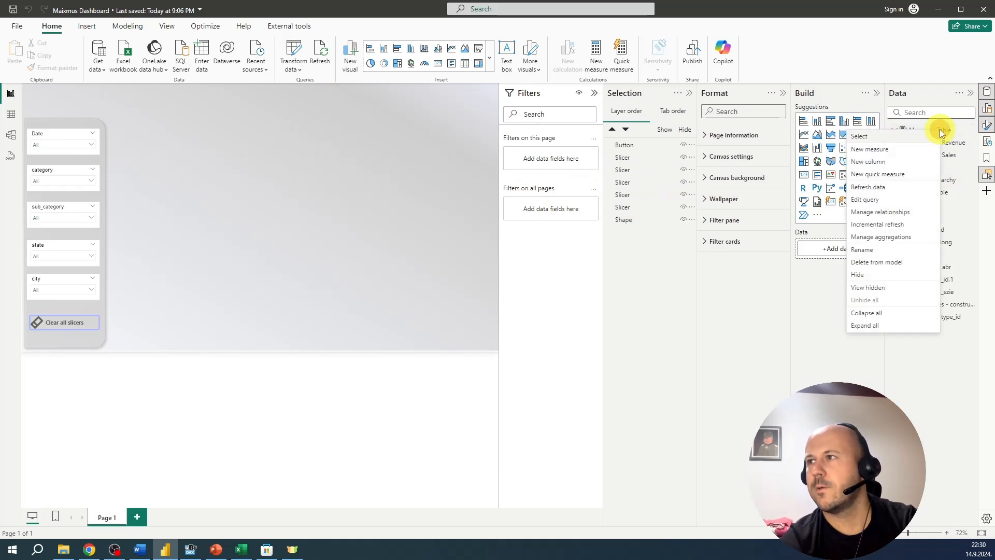
{"action": "left_click", "coordinate": [898, 148]}
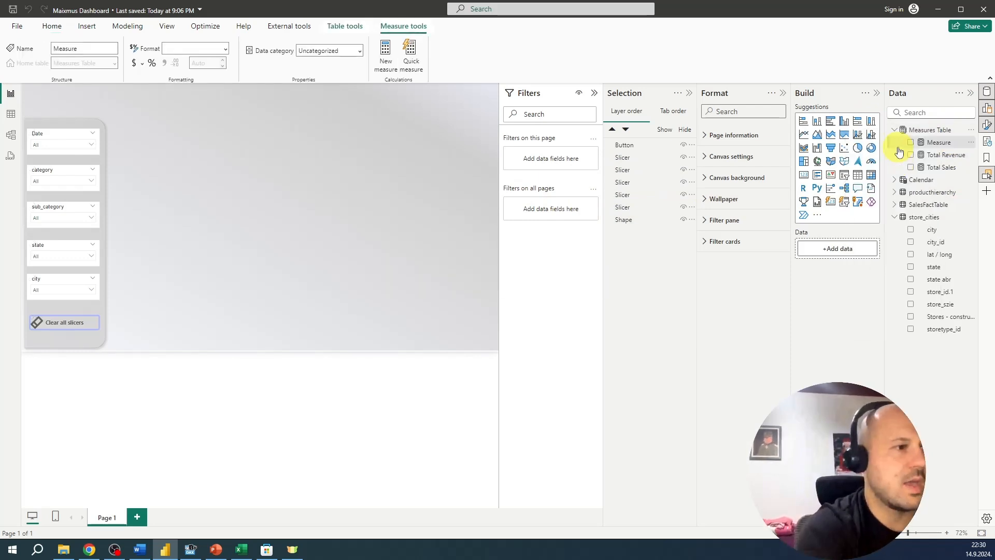
{"action": "type", "text": "1"}
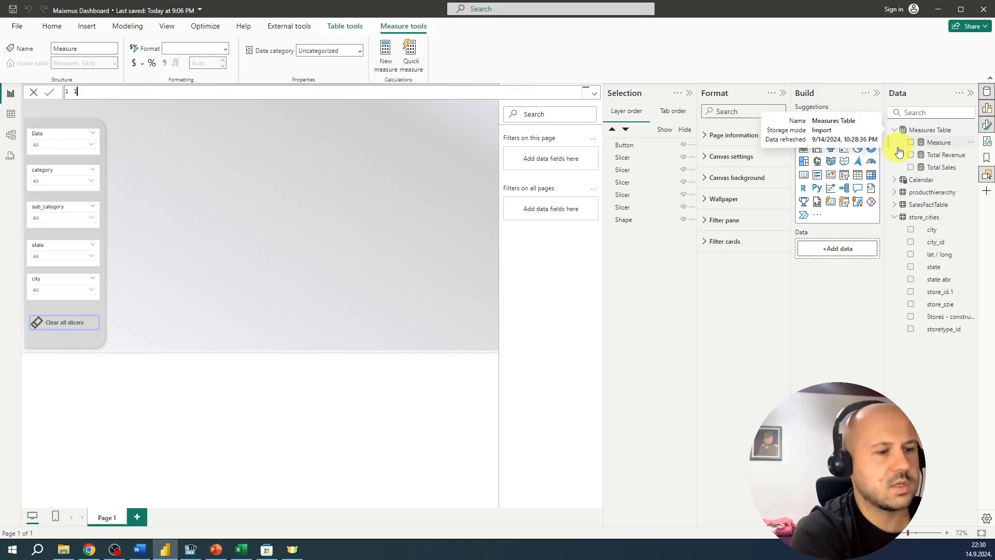
{"action": "type", "text": " O"}
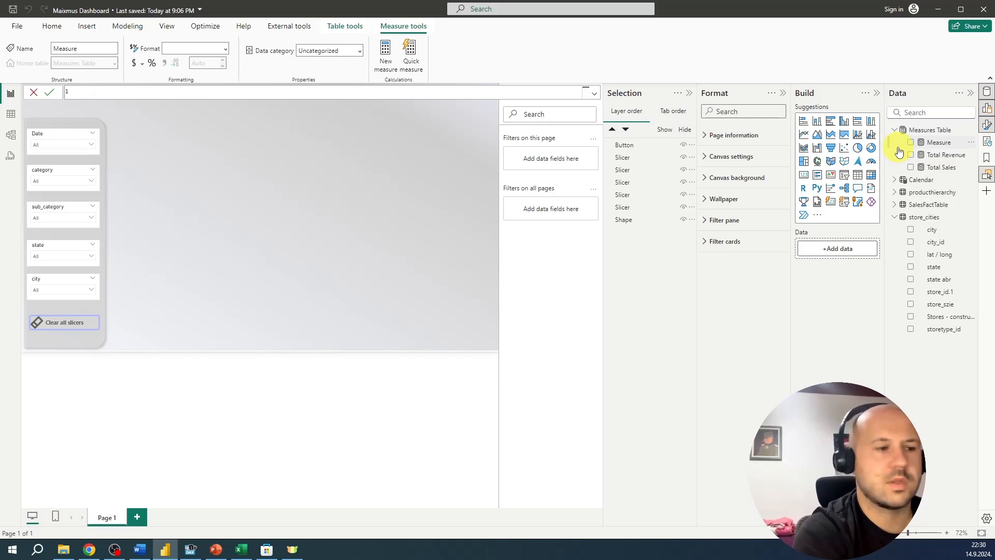
{"action": "type", "text": "rde"}
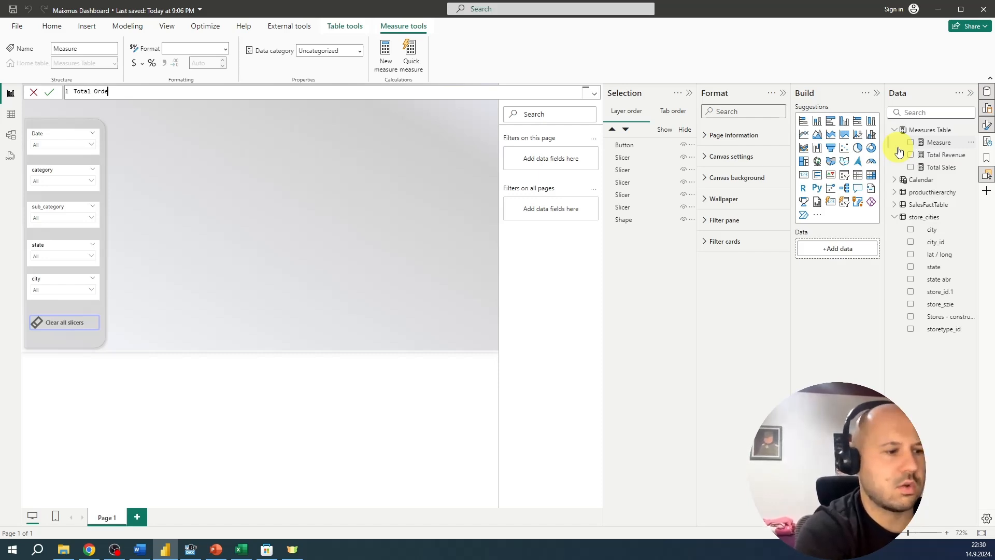
{"action": "type", "text": "rs ="}
{"action": "key", "text": "shift+Return"}
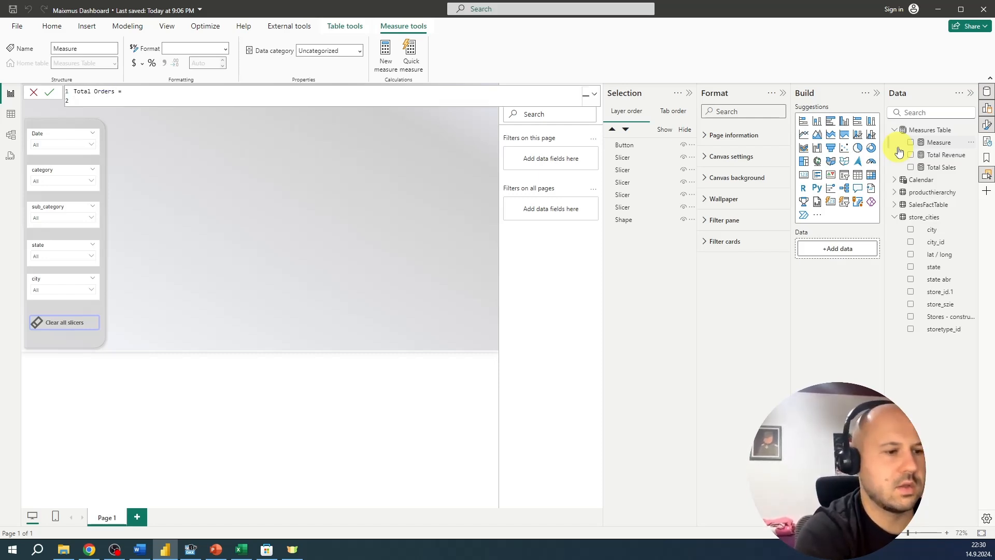
{"action": "type", "text": "distinct"}
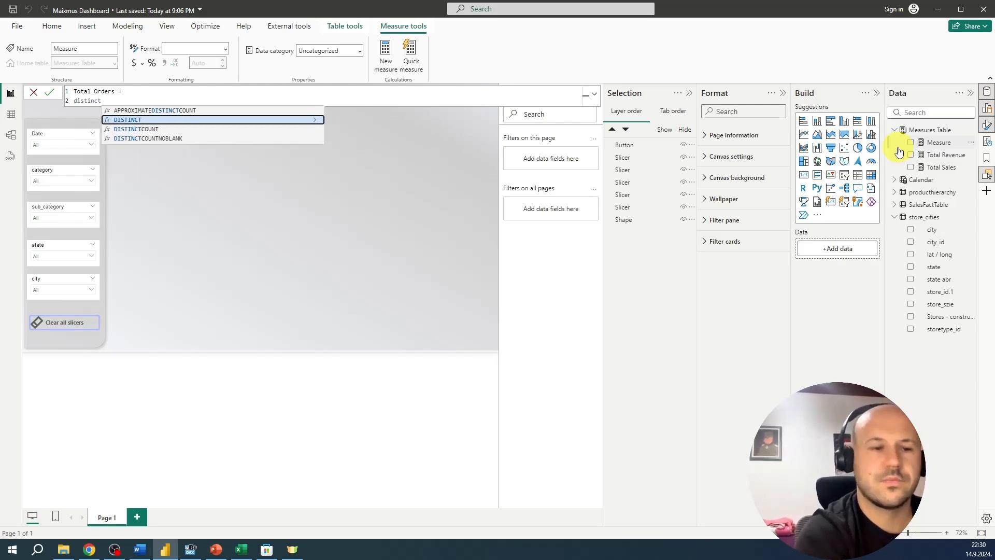
{"action": "key", "text": "Down"}
{"action": "key", "text": "Tab"}
{"action": "type", "text": "order"}
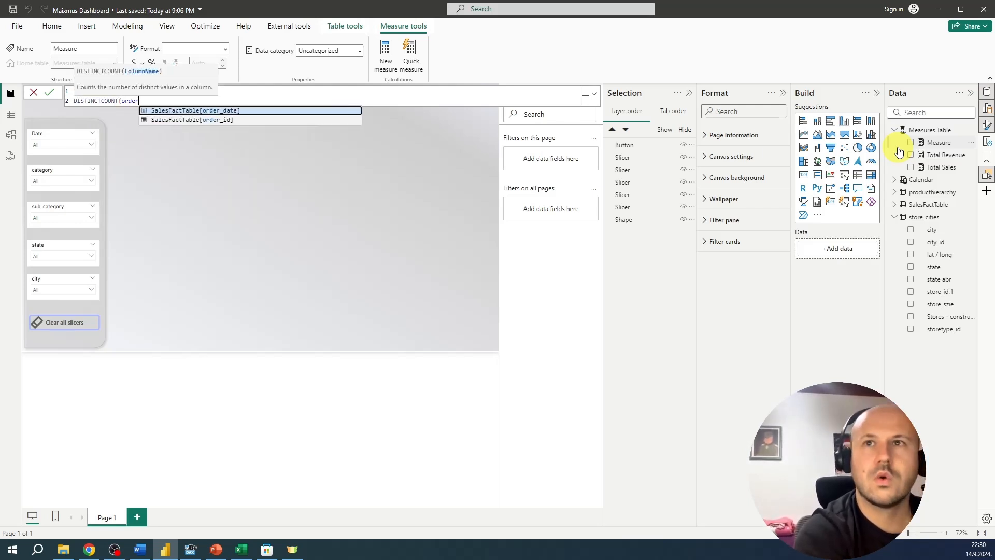
{"action": "key", "text": "Down"}
{"action": "key", "text": "Tab"}
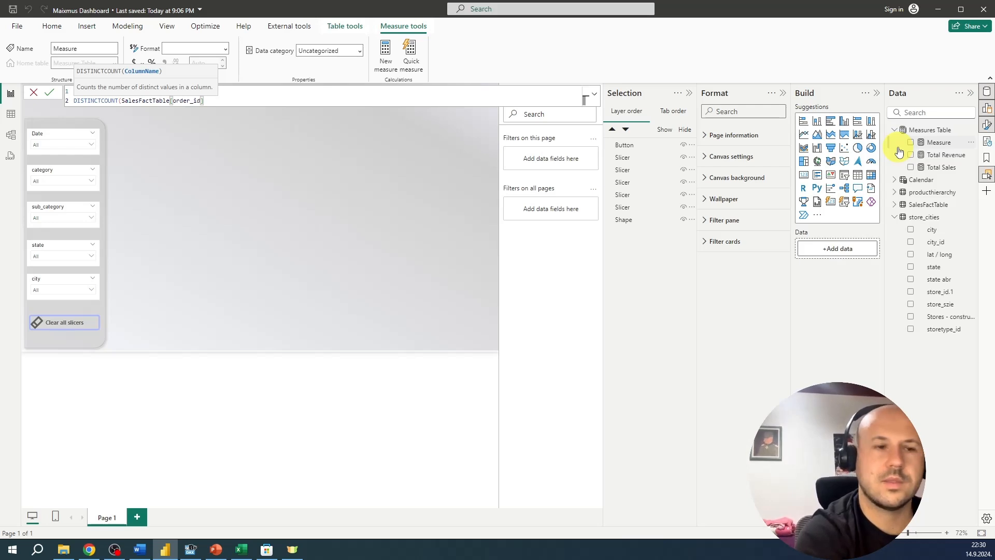
{"action": "type", "text": ")"}
{"action": "key", "text": "Return"}
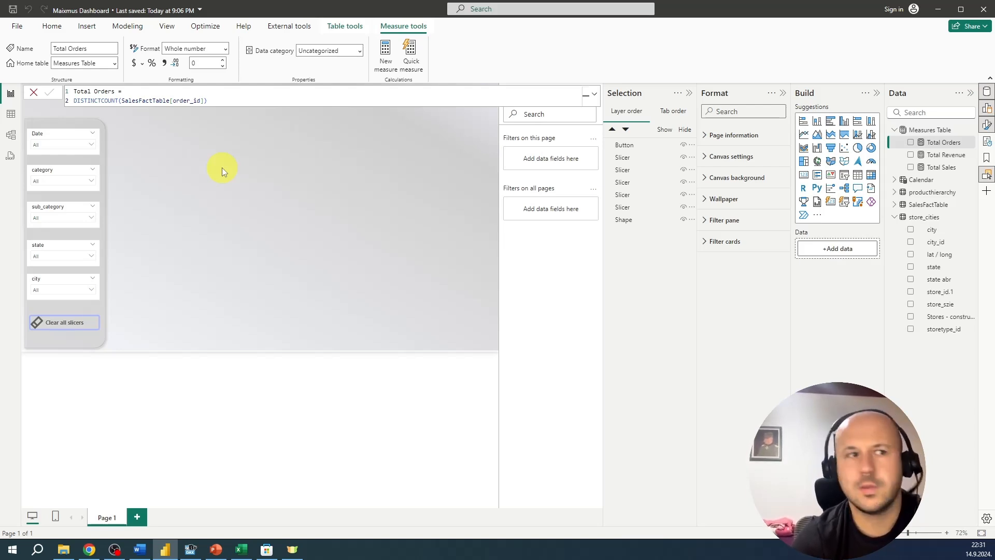
Add a measure to Measures Table defined as Sales per order = DIVIDE([Total Sales],[Total Orders])
{"action": "right_click", "coordinate": [906, 130]}
{"action": "left_click", "coordinate": [884, 148]}
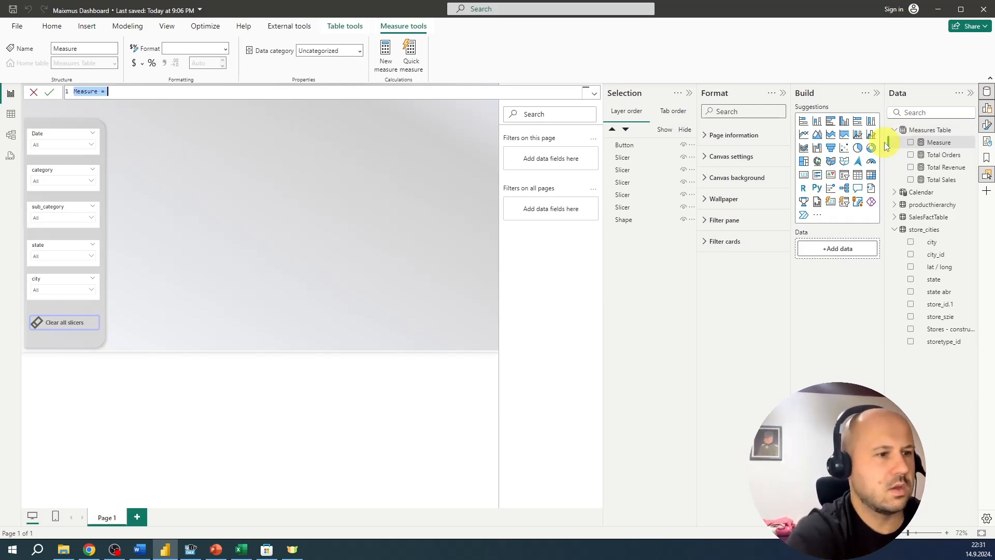
{"action": "type", "text": "Sales per order"}
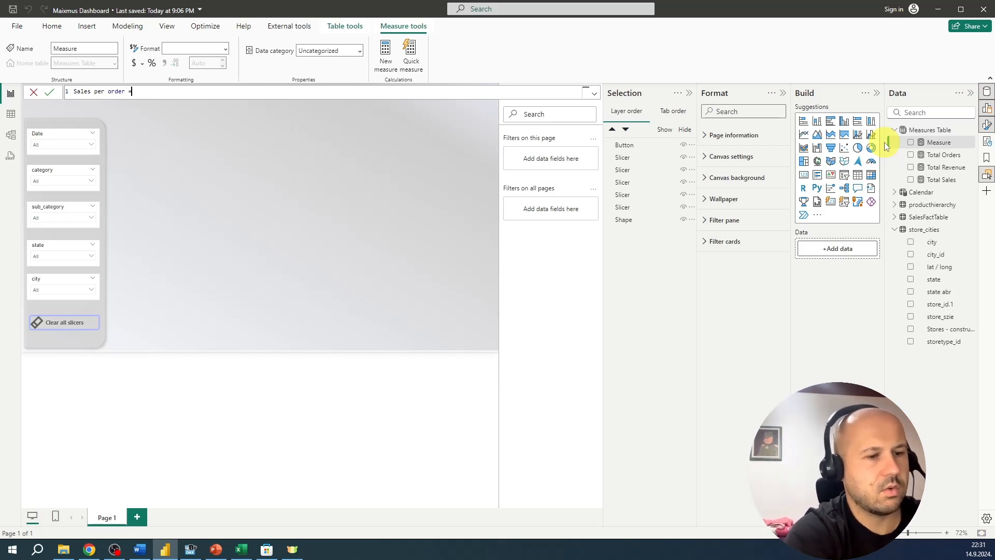
{"action": "type", "text": " ="}
{"action": "key", "text": "shift+Return"}
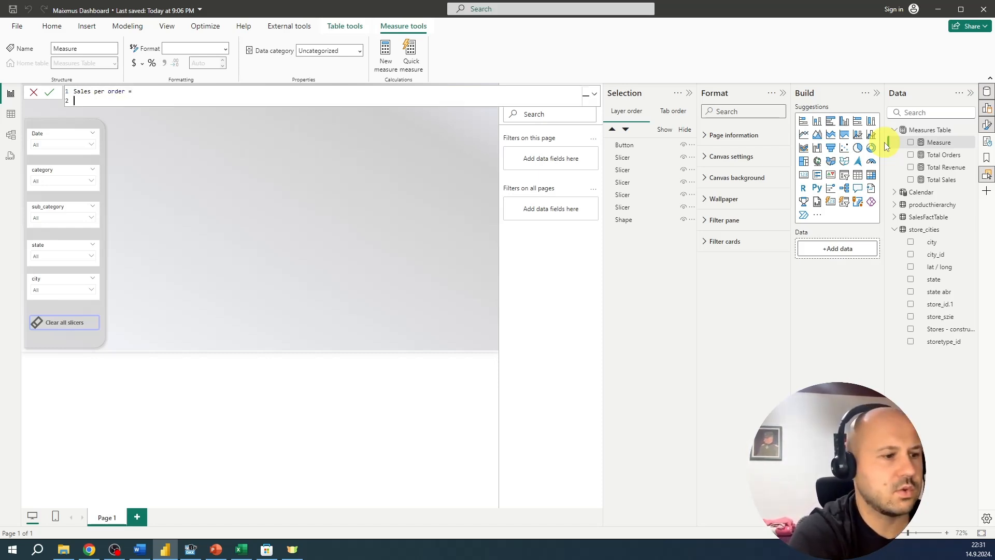
{"action": "type", "text": "divid"}
{"action": "key", "text": "Tab"}
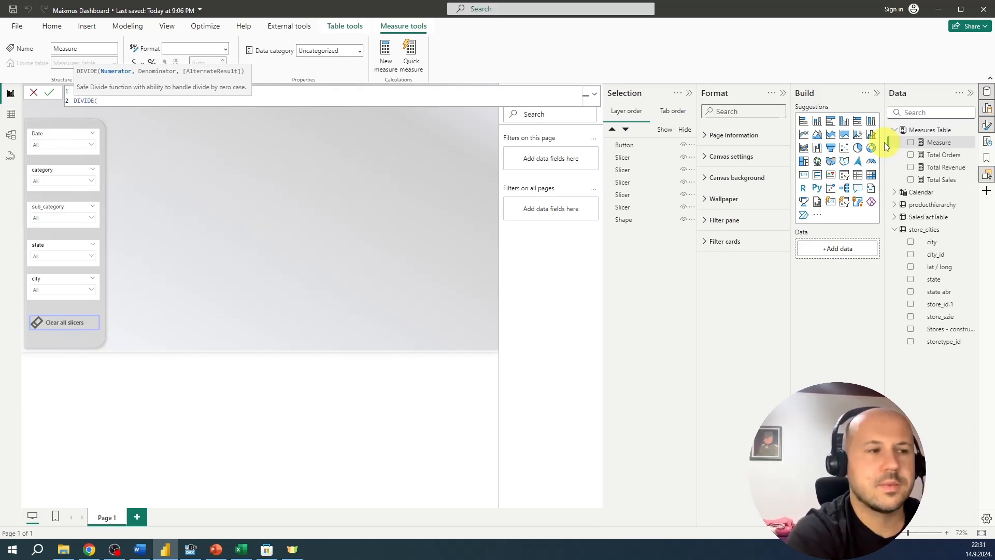
{"action": "type", "text": "total"}
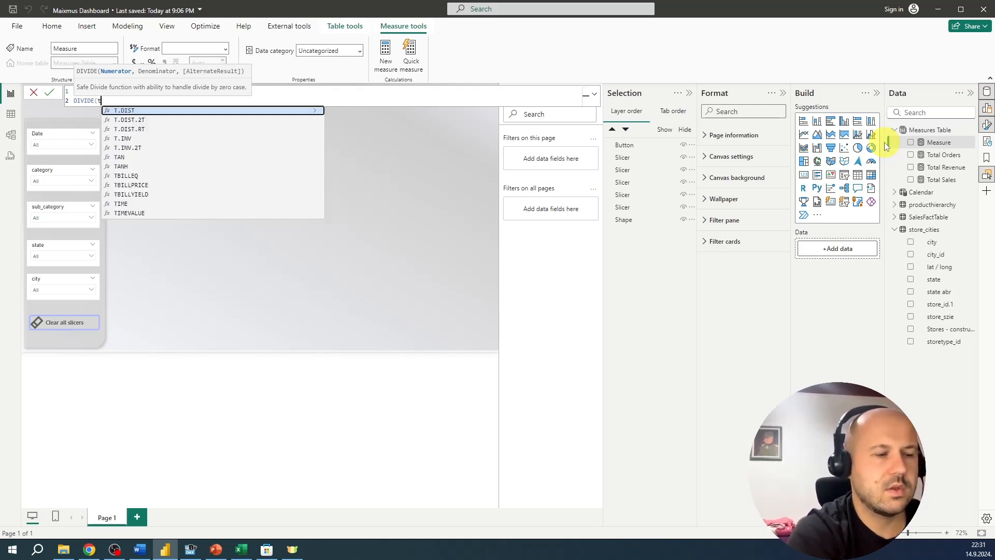
{"action": "key", "text": "Down"}
{"action": "key", "text": "Down"}
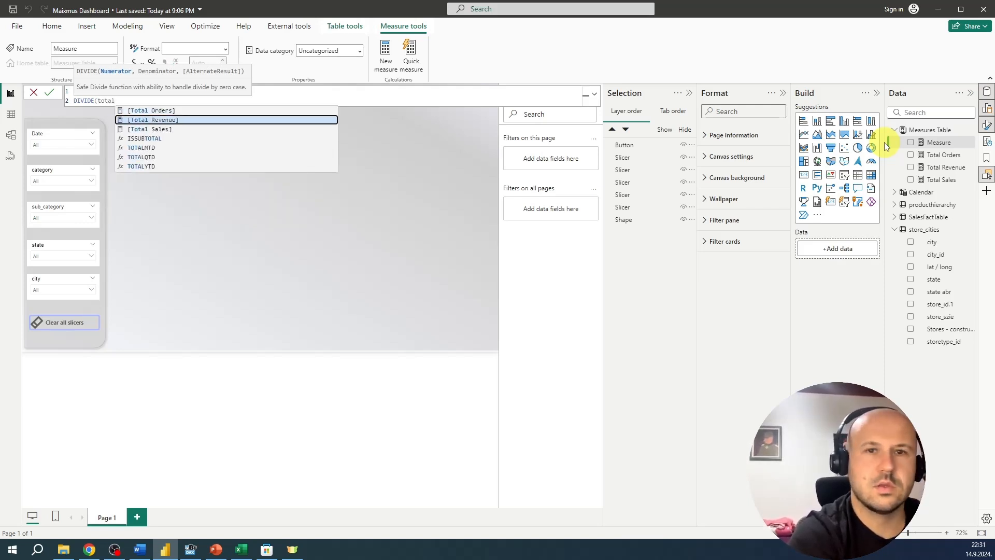
{"action": "key", "text": "Tab"}
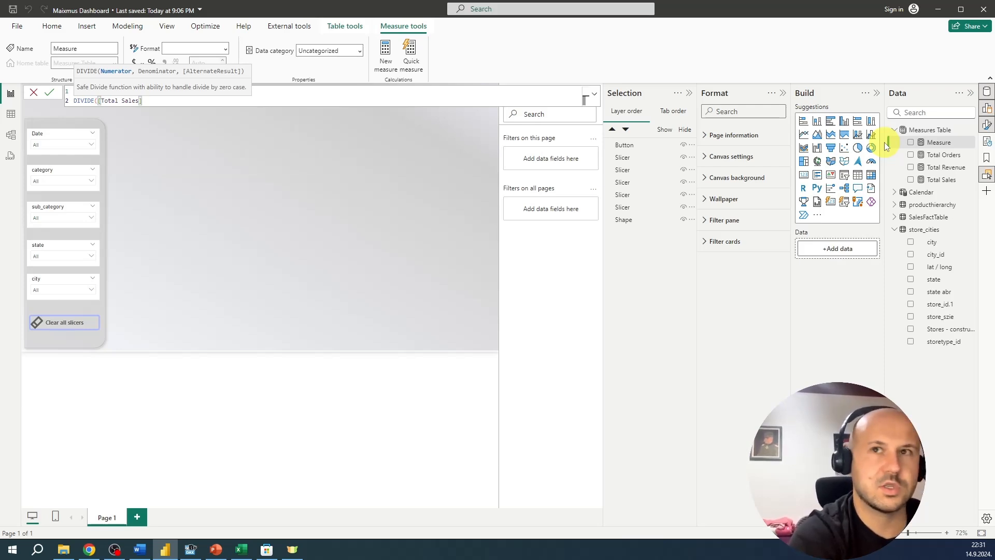
{"action": "type", "text": ","}
{"action": "type", "text": "[Total Orders]"}
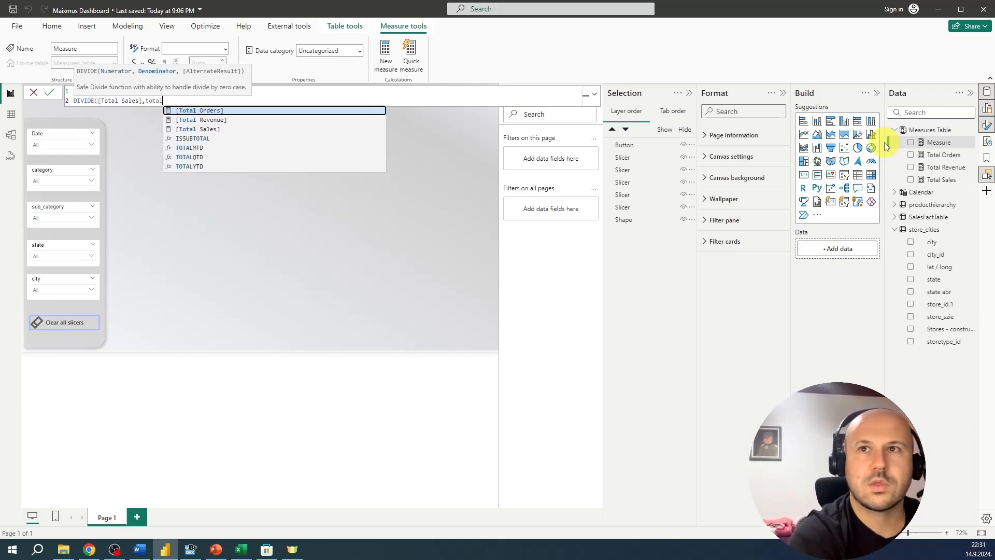
{"action": "key", "text": "Tab"}
{"action": "type", "text": ")"}
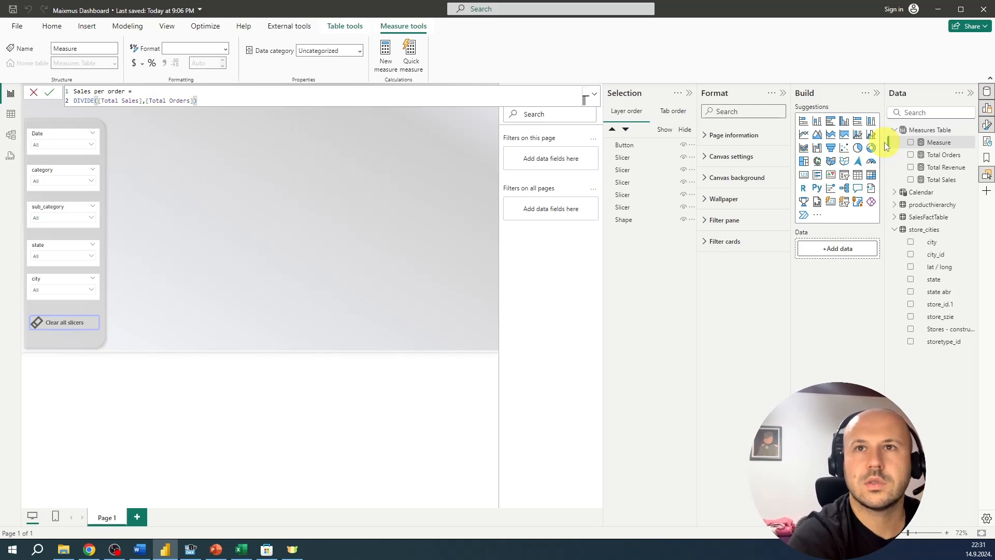
{"action": "key", "text": "Return"}
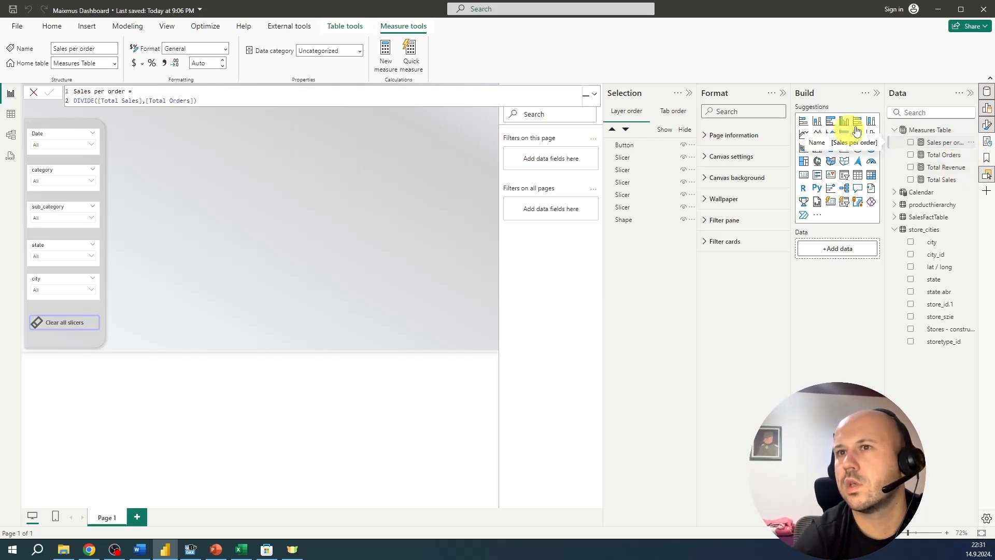
Place separate card visuals for Sales per order, Total Orders and Total Sales side by side on the canvas to check the measures
{"action": "left_click_drag", "start_coordinate": [943, 142], "coordinate": [269, 191]}
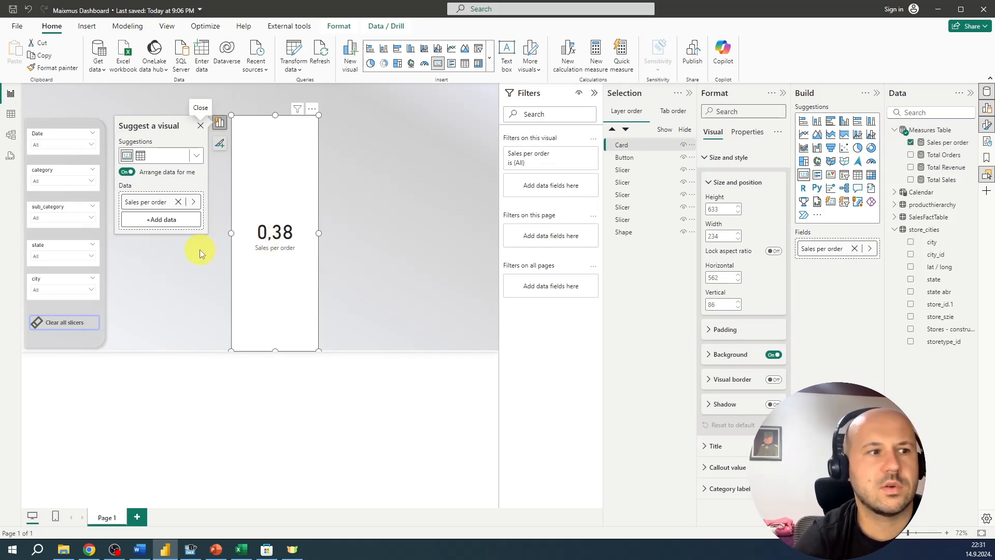
{"action": "left_click", "coordinate": [948, 142]}
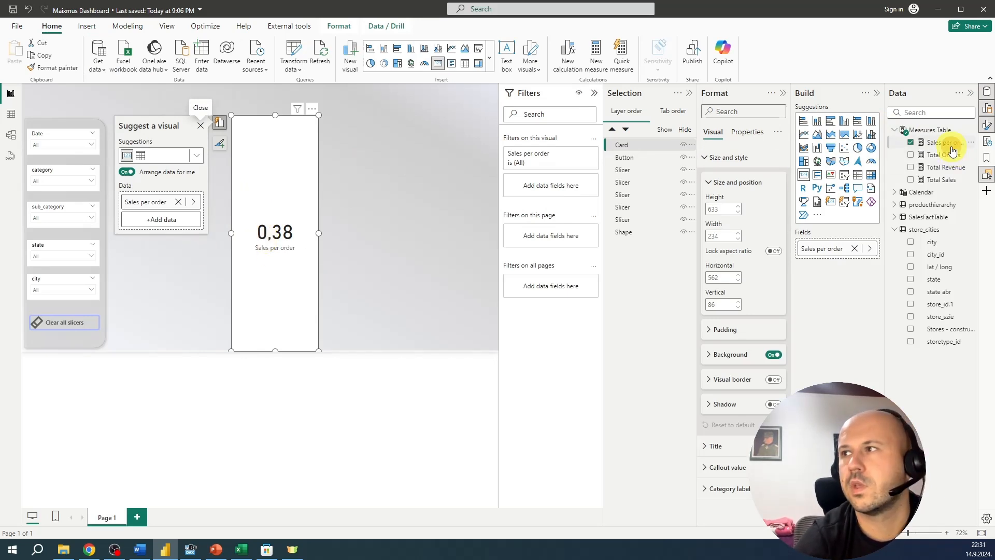
{"action": "left_click_drag", "start_coordinate": [941, 160], "coordinate": [396, 196]}
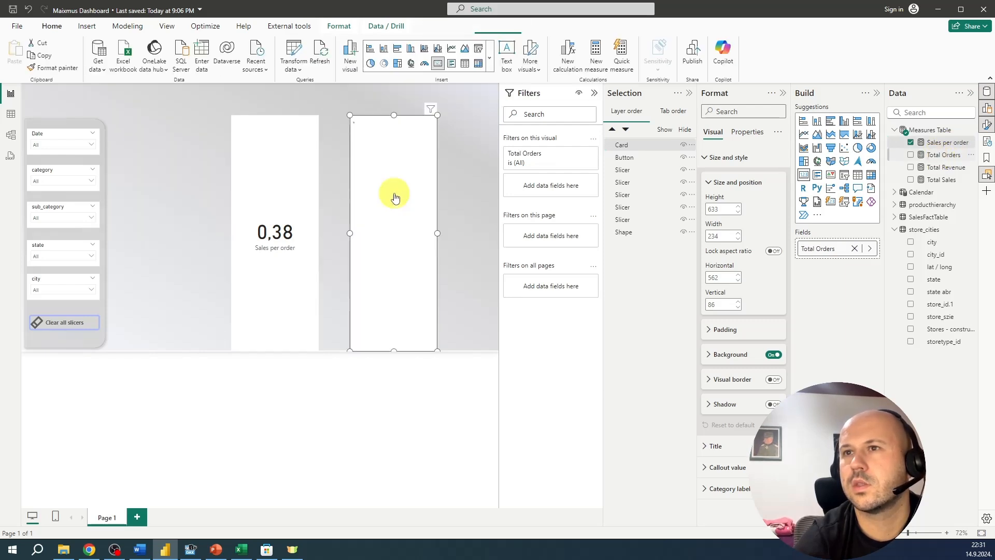
{"action": "left_click_drag", "start_coordinate": [939, 176], "coordinate": [462, 228]}
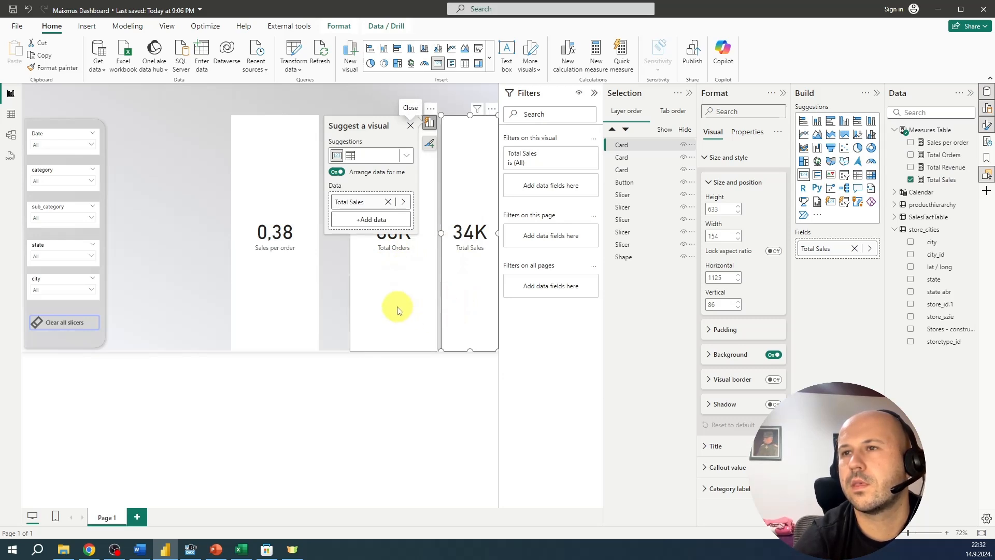
{"action": "left_click", "coordinate": [383, 307]}
{"action": "left_click_drag", "start_coordinate": [384, 307], "coordinate": [385, 310]}
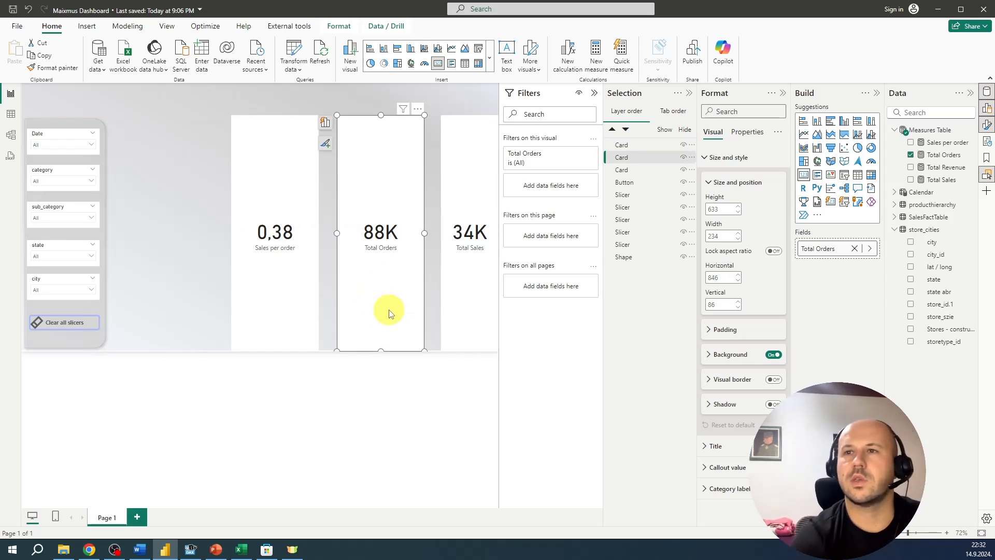
Delete the Total Sales, Total Orders and Sales per order cards from the canvas
{"action": "left_click", "coordinate": [455, 279]}
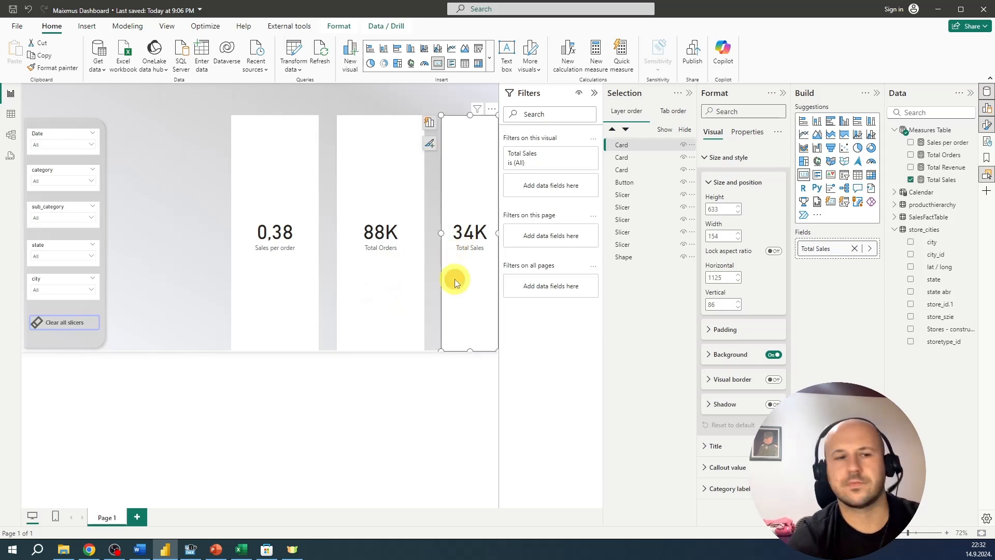
{"action": "key", "text": "Delete"}
{"action": "left_click", "coordinate": [367, 290]}
{"action": "key", "text": "Delete"}
{"action": "left_click", "coordinate": [284, 280]}
{"action": "key", "text": "Delete"}
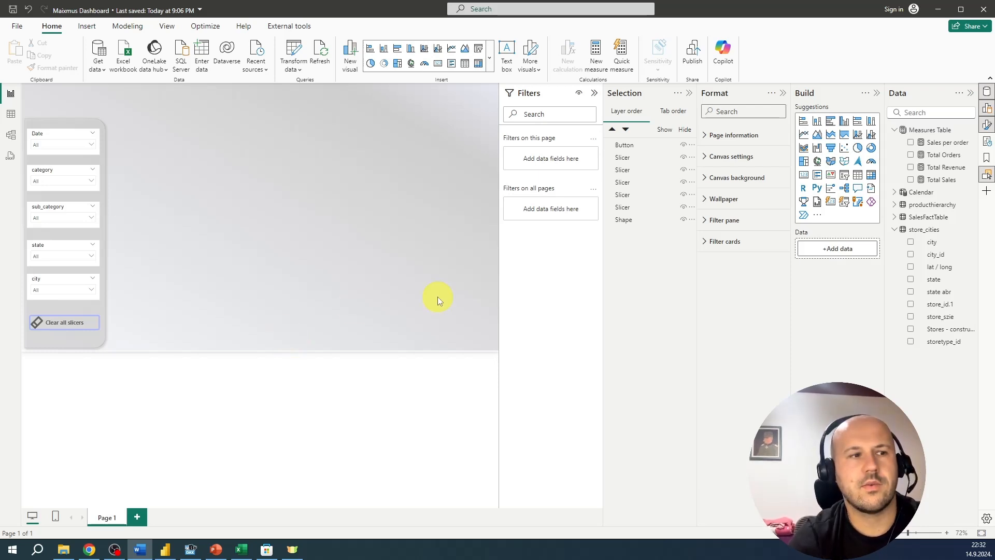
Add a measure to Measures Table defined as Revenue per Order = DIVIDE([Total Revenue],[Total Orders])
{"action": "right_click", "coordinate": [921, 132]}
{"action": "left_click", "coordinate": [875, 151]}
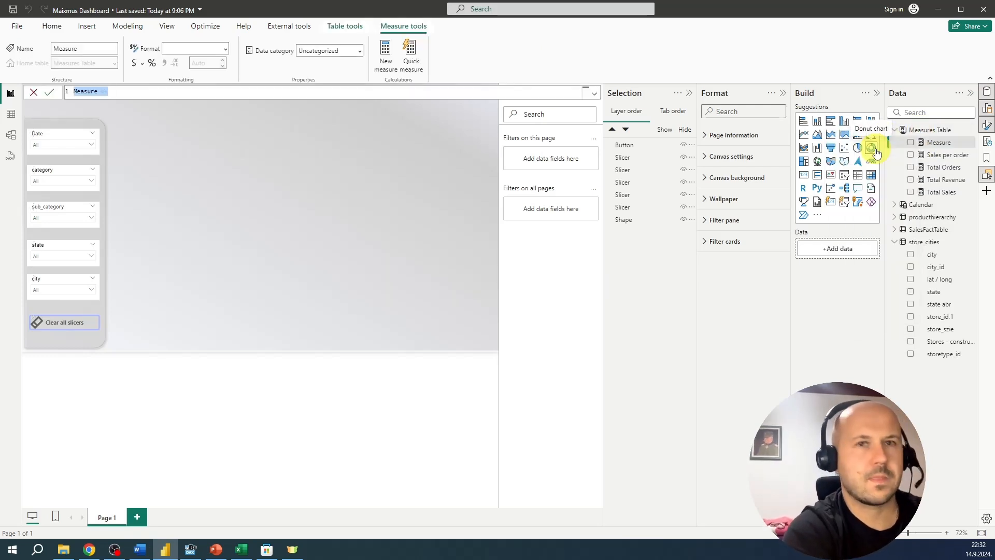
{"action": "type", "text": "Revenue per Order"}
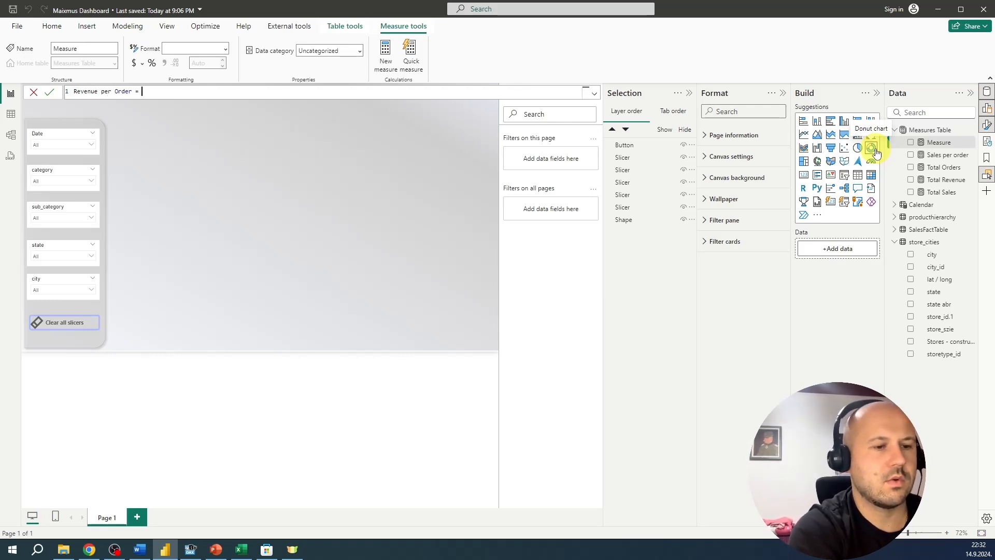
{"action": "type", "text": " ="}
{"action": "key", "text": "shift+Return"}
{"action": "type", "text": "DIVIDE("}
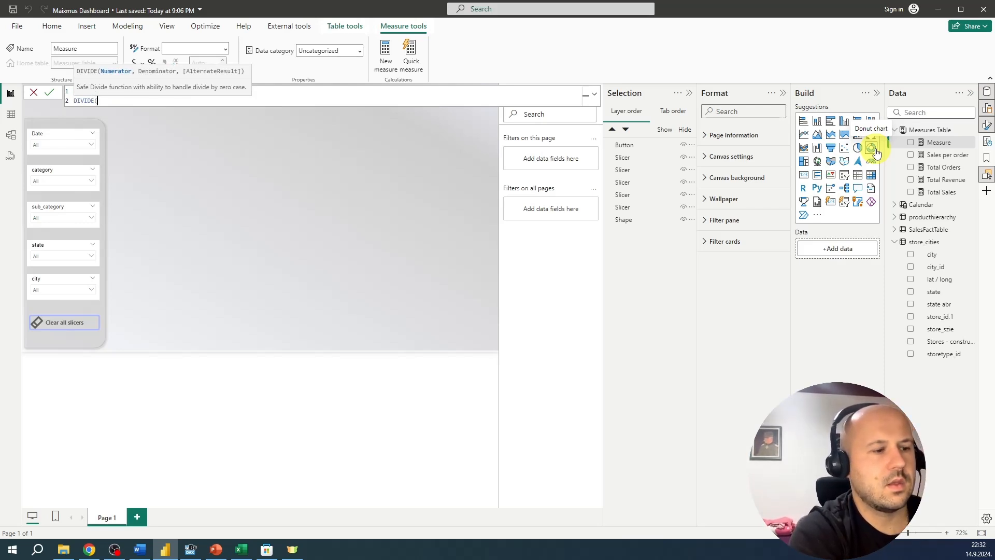
{"action": "type", "text": "total"}
{"action": "key", "text": "Down"}
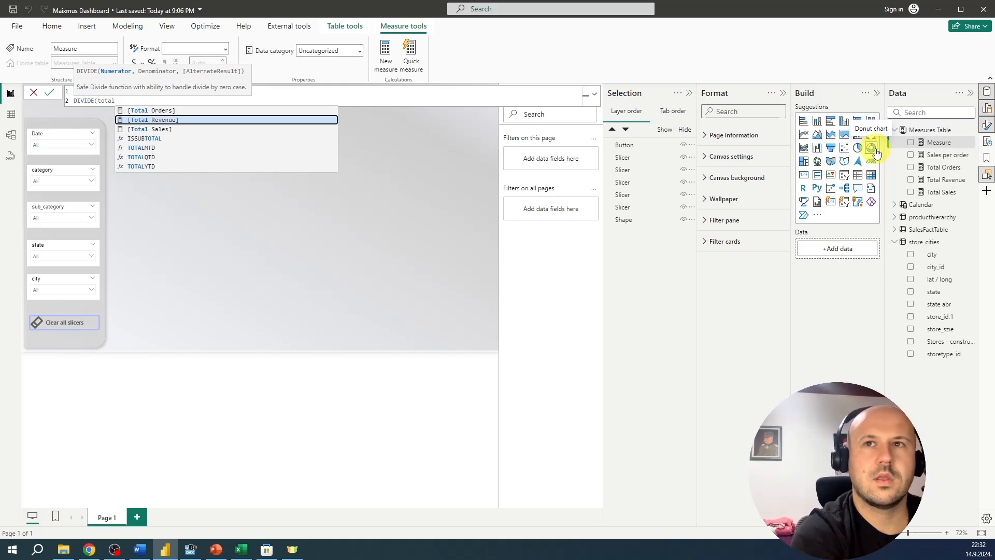
{"action": "key", "text": "Tab"}
{"action": "type", "text": ", "}
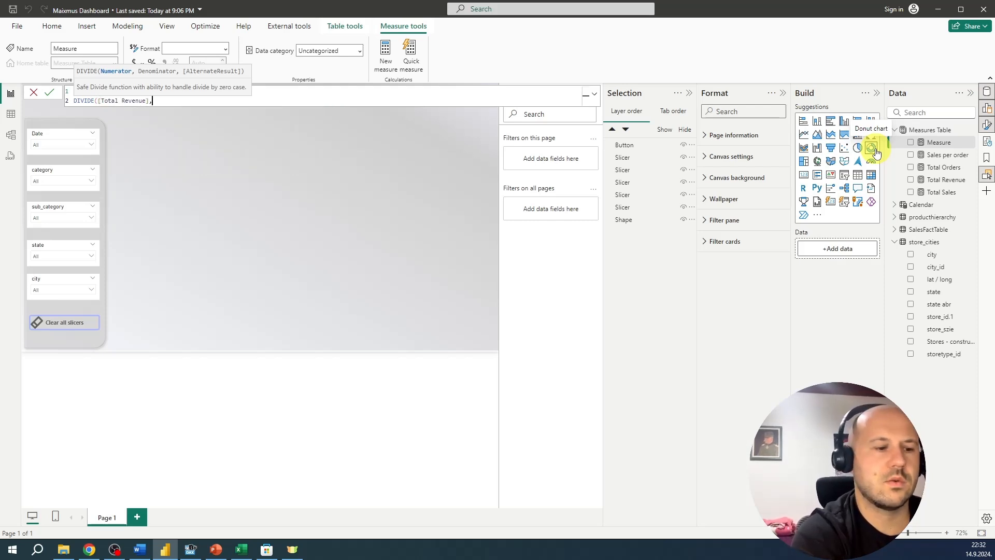
{"action": "type", "text": "total or"}
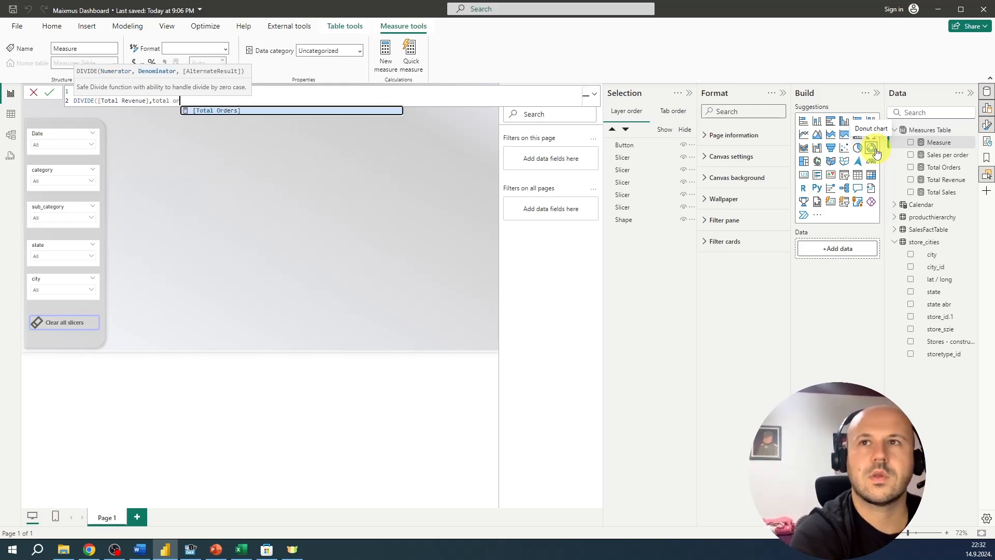
{"action": "key", "text": "Tab"}
{"action": "type", "text": ")"}
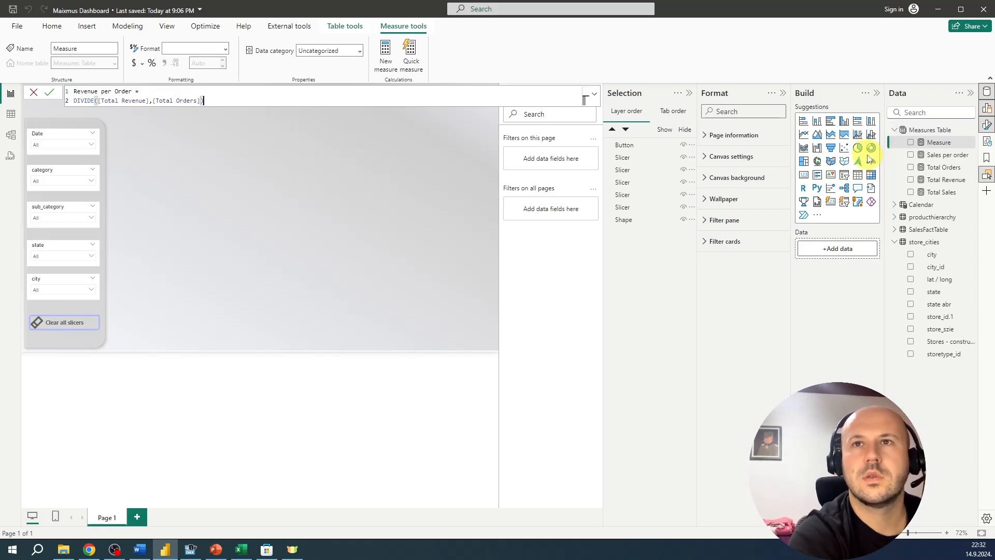
{"action": "key", "text": "Return"}
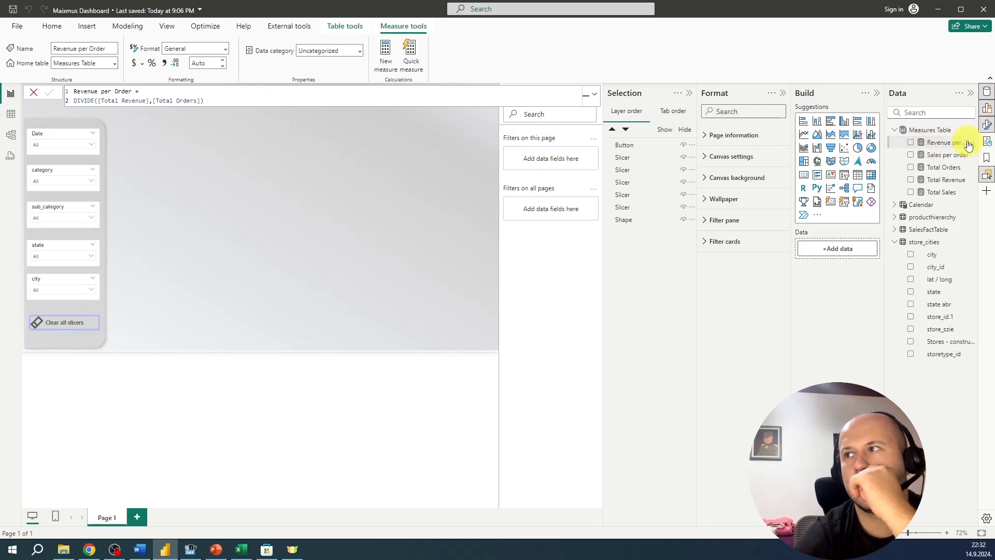
Show Revenue per Order in a card on the canvas and set the measure's format to Currency
{"action": "left_click_drag", "start_coordinate": [948, 142], "coordinate": [323, 215]}
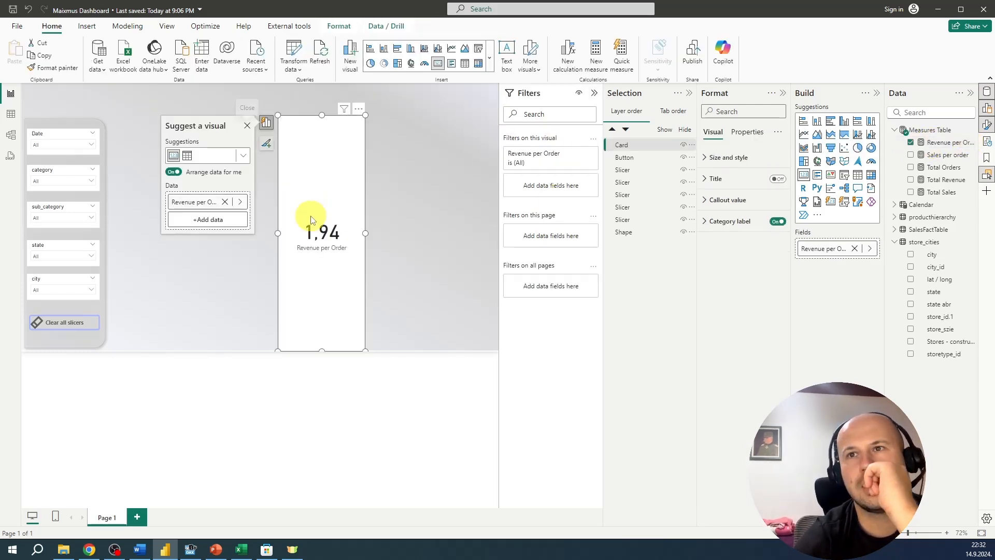
{"action": "left_click", "coordinate": [936, 142]}
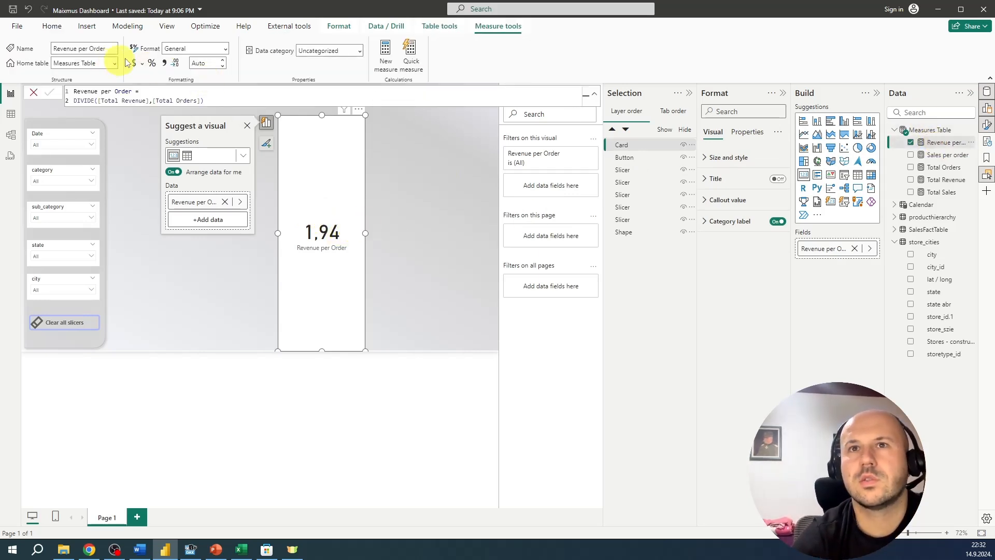
{"action": "left_click", "coordinate": [225, 49]}
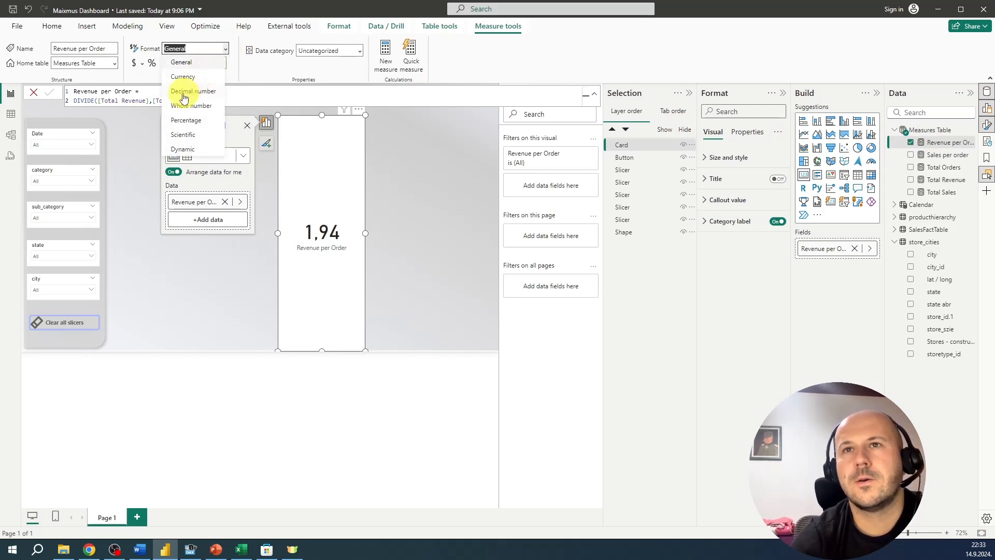
{"action": "left_click", "coordinate": [181, 76]}
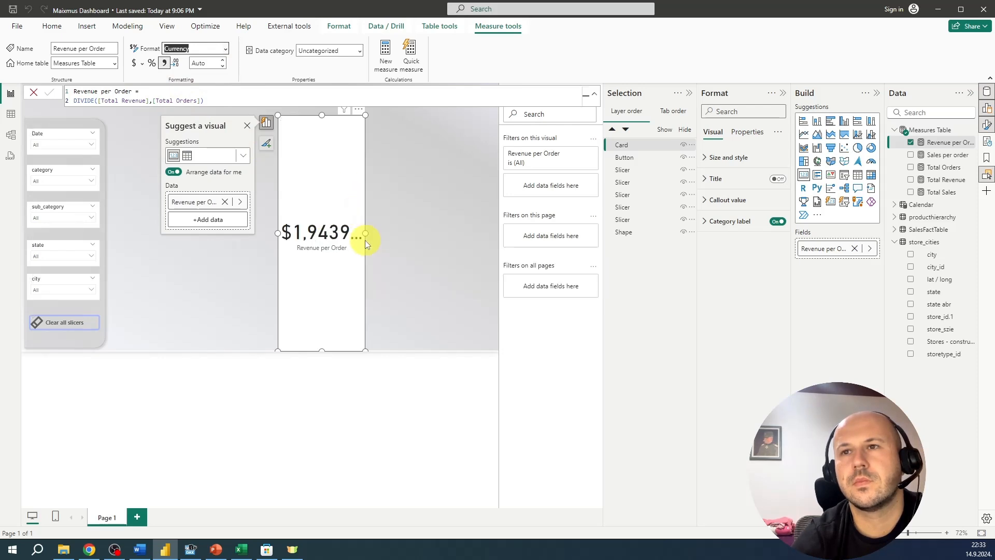
Widen the Revenue per Order card and set the measure to 2 decimal places
{"action": "left_click_drag", "start_coordinate": [366, 236], "coordinate": [434, 227]}
{"action": "left_click", "coordinate": [352, 170]}
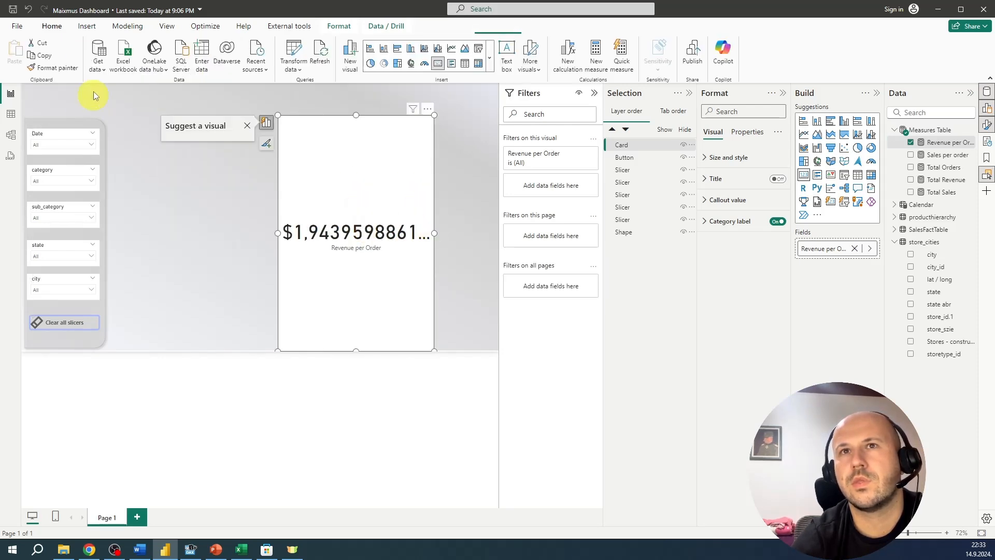
{"action": "left_click", "coordinate": [949, 142]}
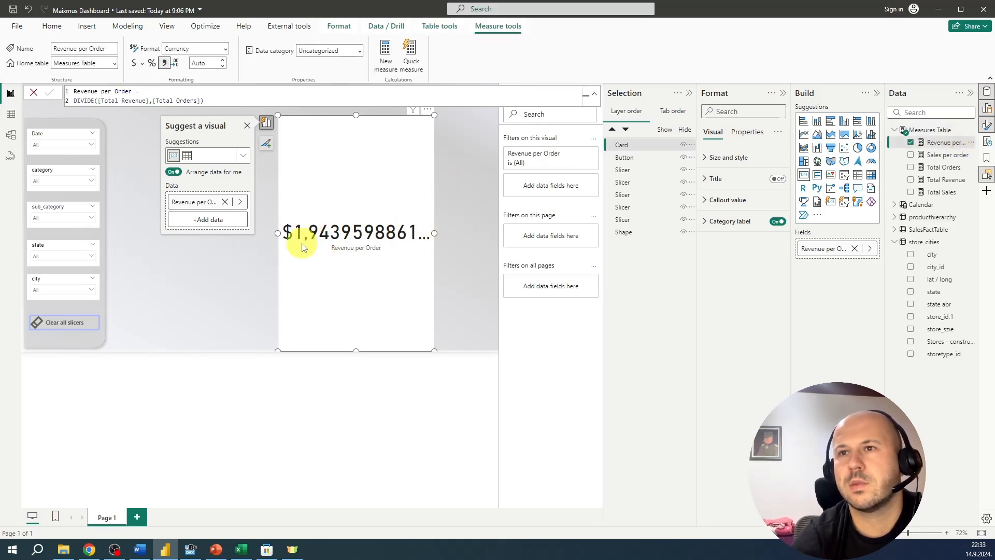
{"action": "left_click", "coordinate": [225, 63]}
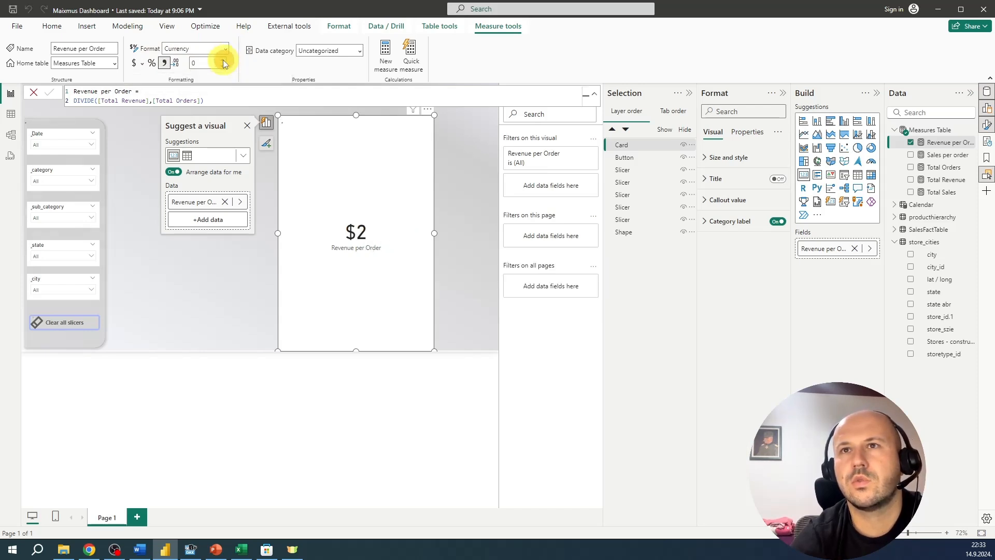
{"action": "left_click", "coordinate": [223, 60]}
{"action": "left_click", "coordinate": [223, 60]}
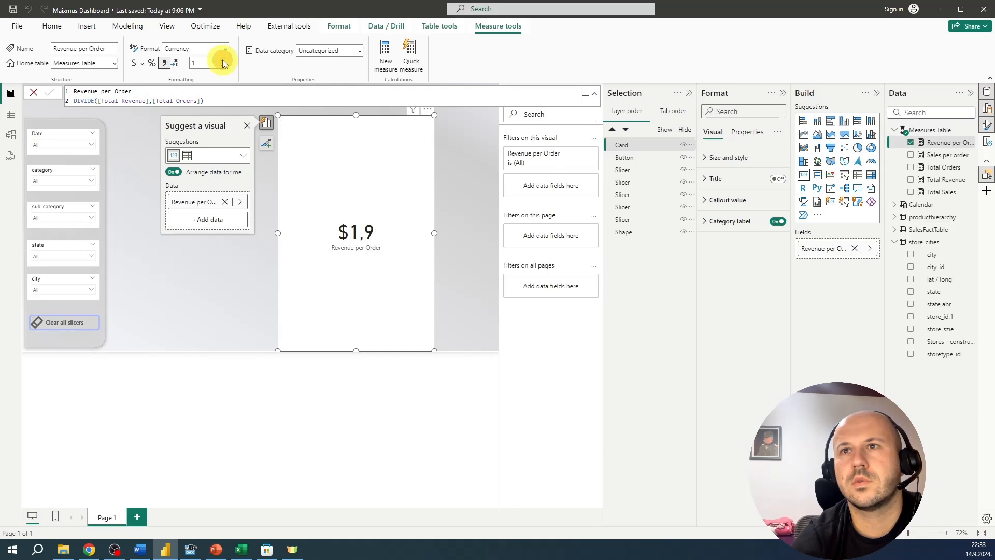
{"action": "left_click", "coordinate": [246, 126]}
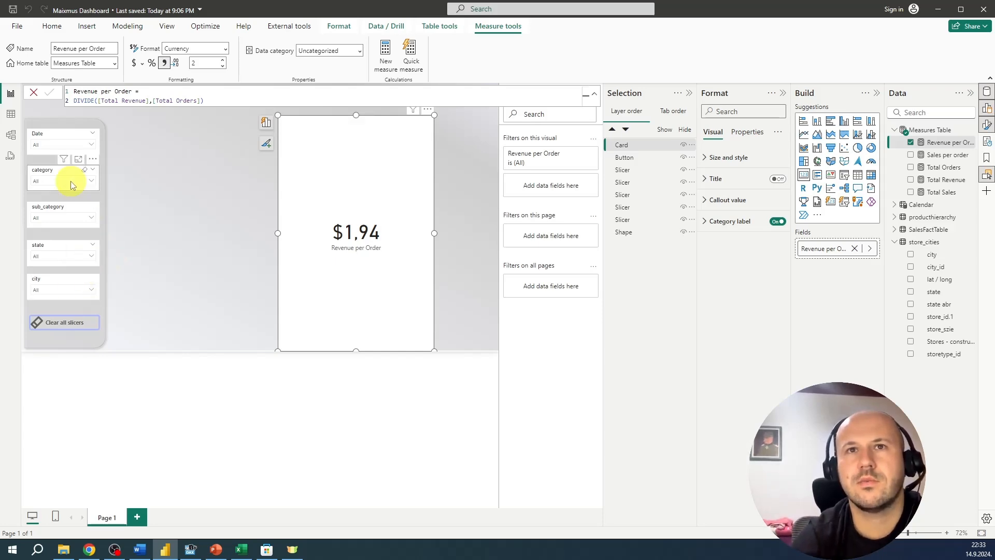
Open SalesFactTable in the table view and start a new calculated column
{"action": "left_click", "coordinate": [11, 114]}
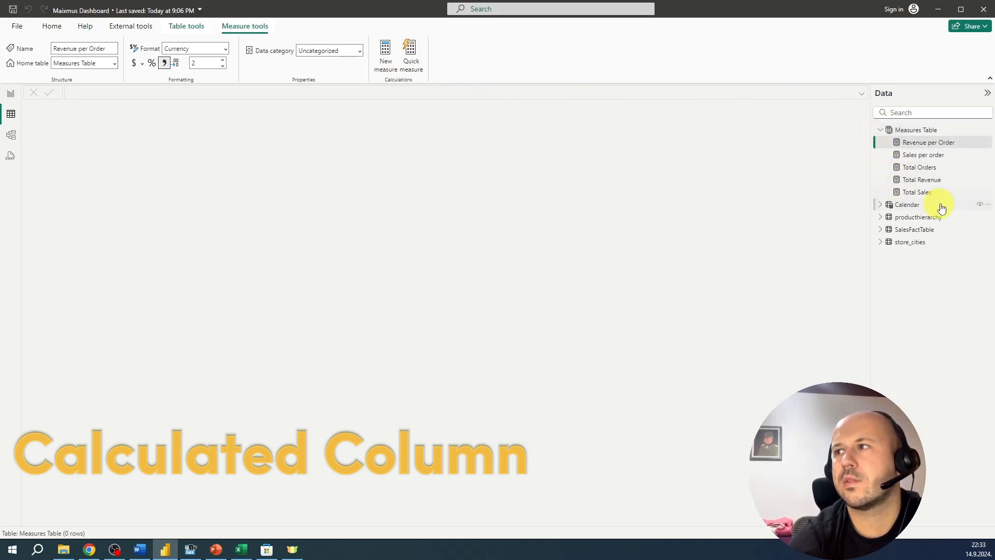
{"action": "left_click", "coordinate": [912, 229]}
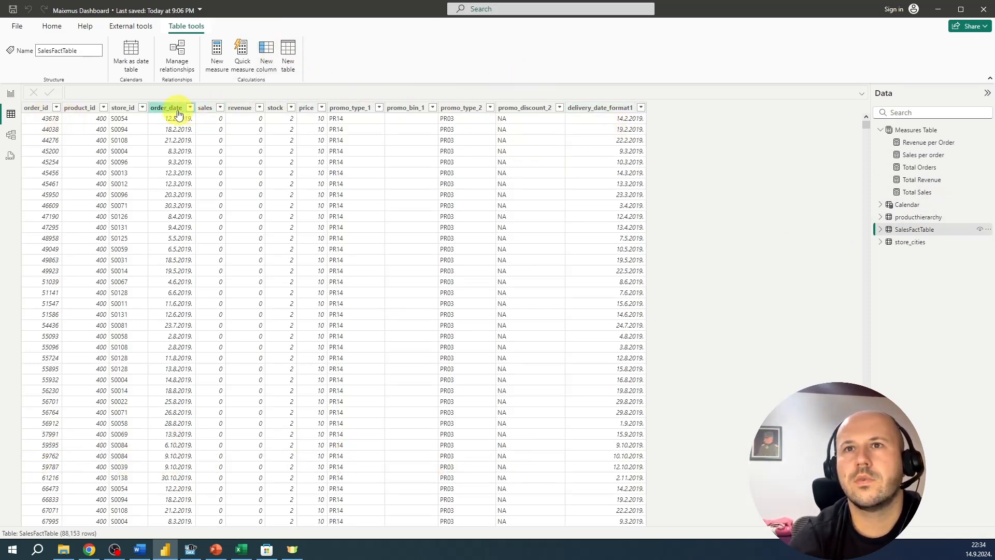
{"action": "left_click", "coordinate": [267, 49]}
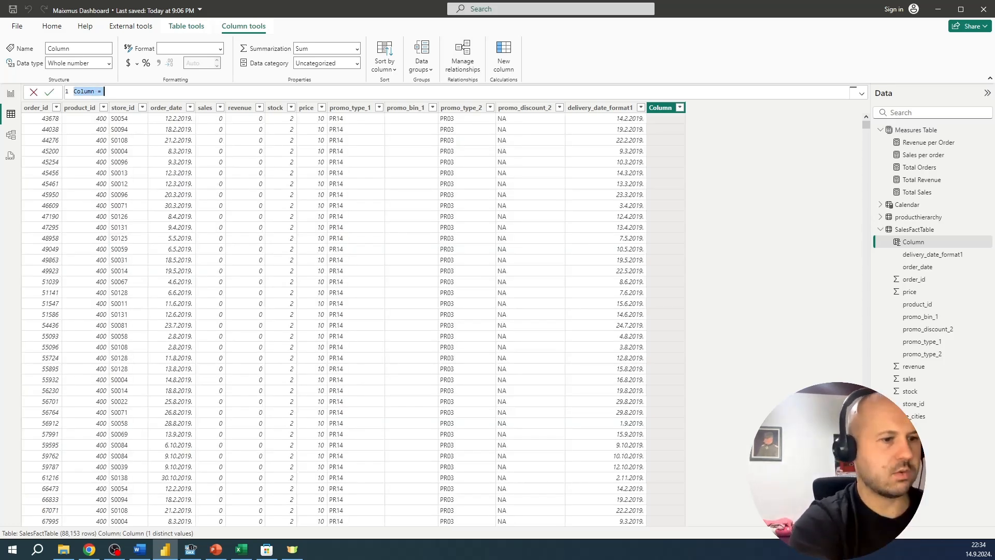
{"action": "type", "text": "Order to Delive"}
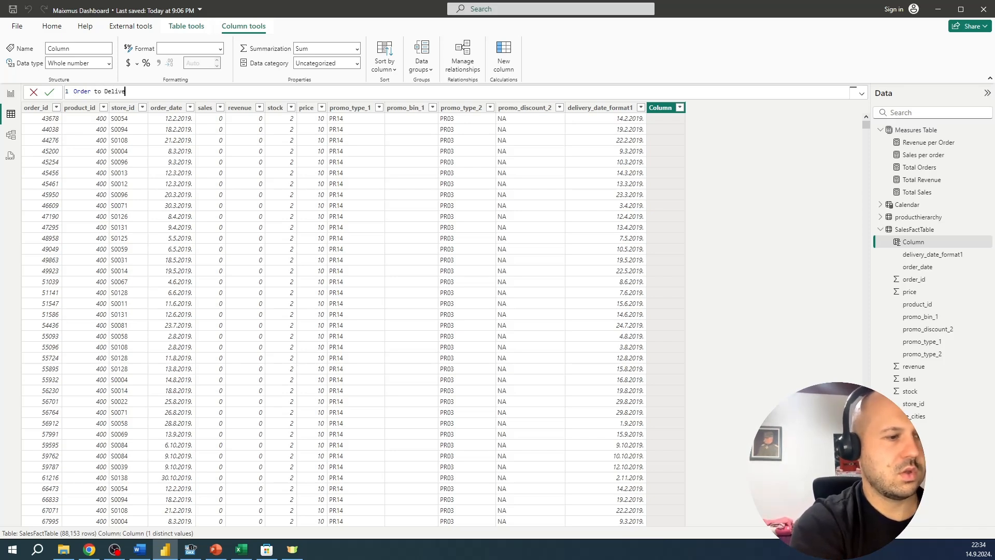
{"action": "key", "text": "BackSpace"}
{"action": "key", "text": "BackSpace"}
{"action": "key", "text": "BackSpace"}
{"action": "key", "text": "BackSpace"}
{"action": "key", "text": "BackSpace"}
{"action": "key", "text": "BackSpace"}
{"action": "key", "text": "BackSpace"}
{"action": "key", "text": "BackSpace"}
{"action": "key", "text": "BackSpace"}
{"action": "key", "text": "BackSpace"}
{"action": "key", "text": "BackSpace"}
{"action": "key", "text": "BackSpace"}
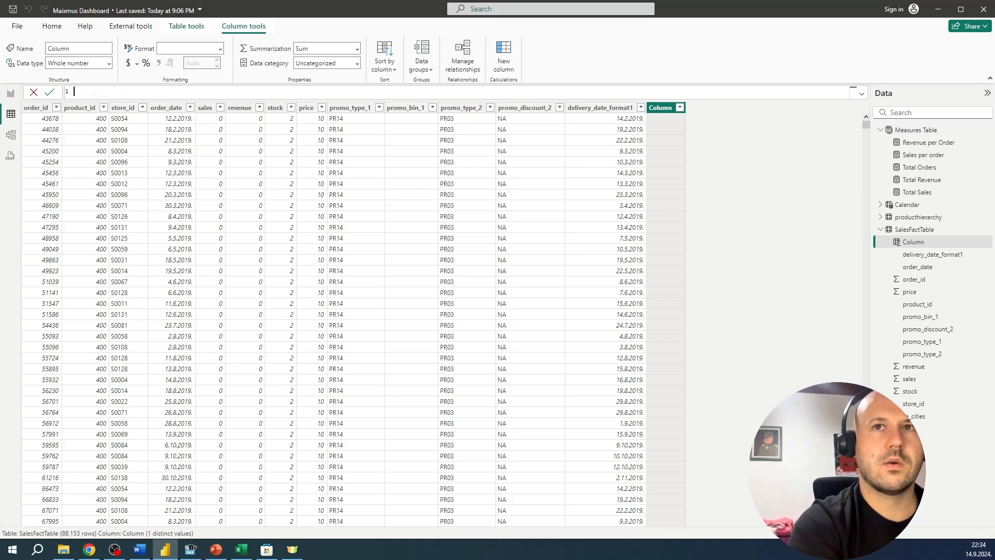
Define the new SalesFactTable column as Days from order to delivery = DATEDIFF(SalesFactTable[order_date],SalesFactTable[delivery_date_format1],DAY)
{"action": "type", "text": "Days from order to del"}
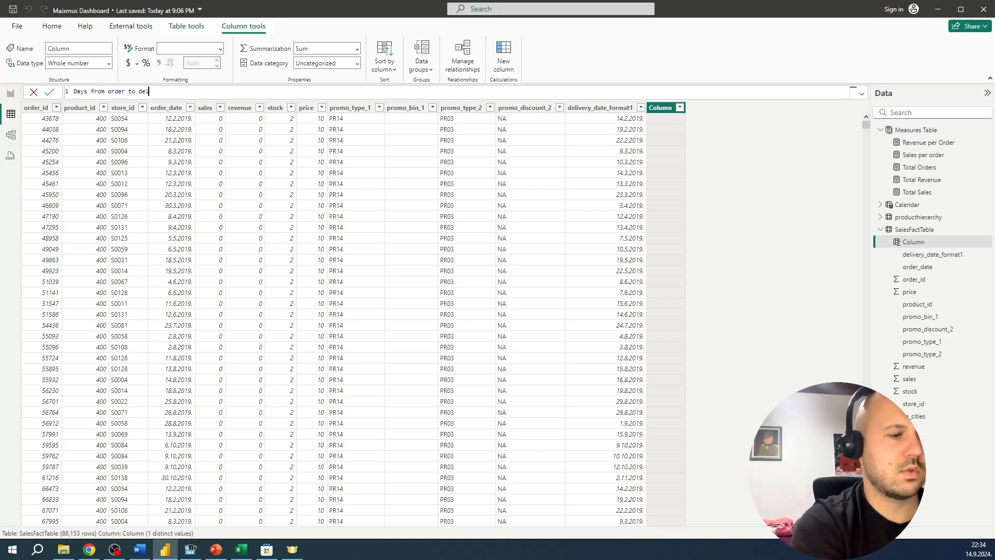
{"action": "type", "text": "="}
{"action": "key", "text": "shift+Return"}
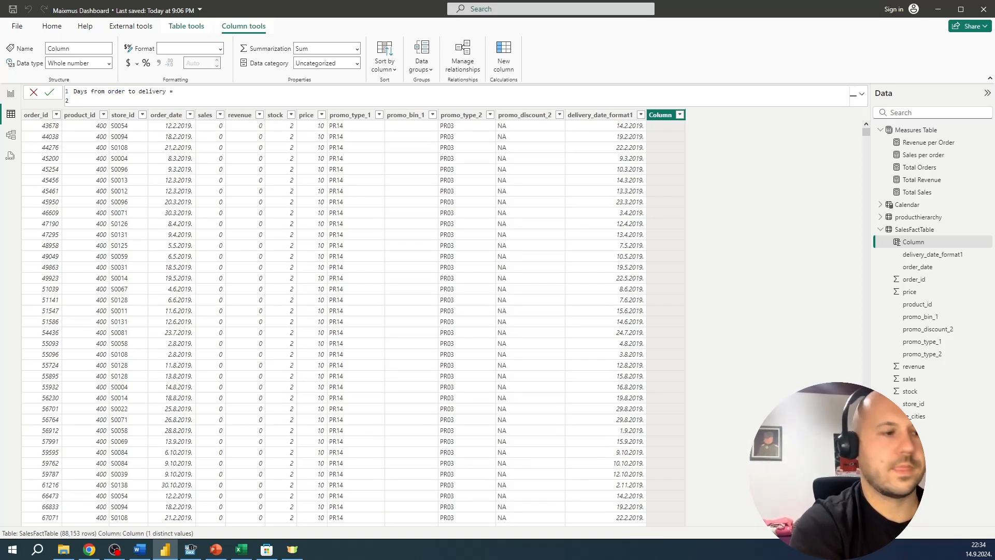
{"action": "type", "text": "dat"}
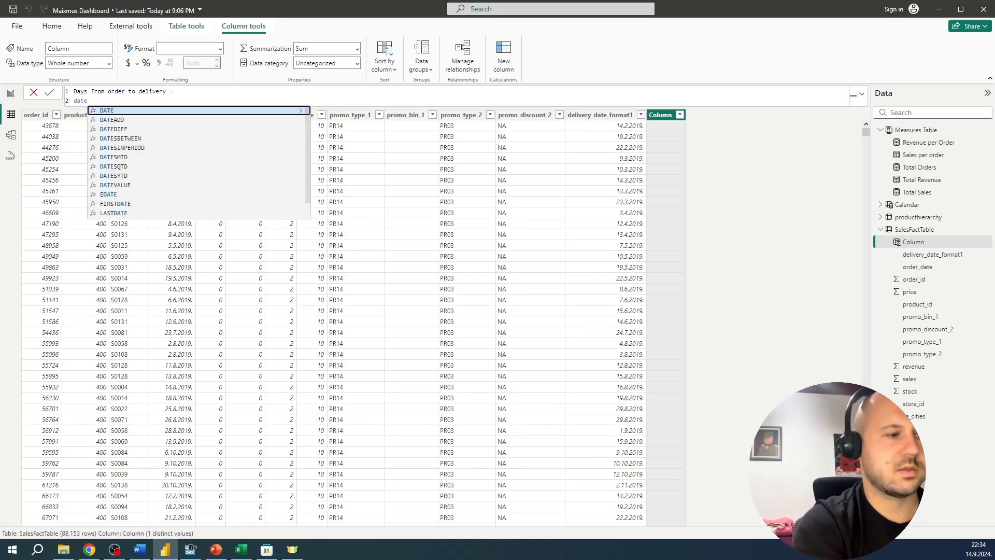
{"action": "type", "text": "e"}
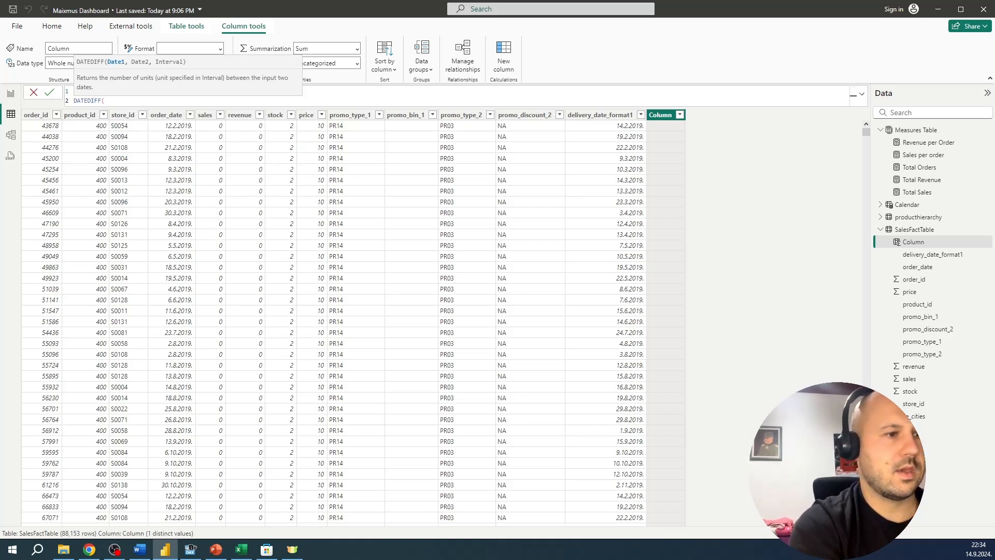
{"action": "type", "text": "order"}
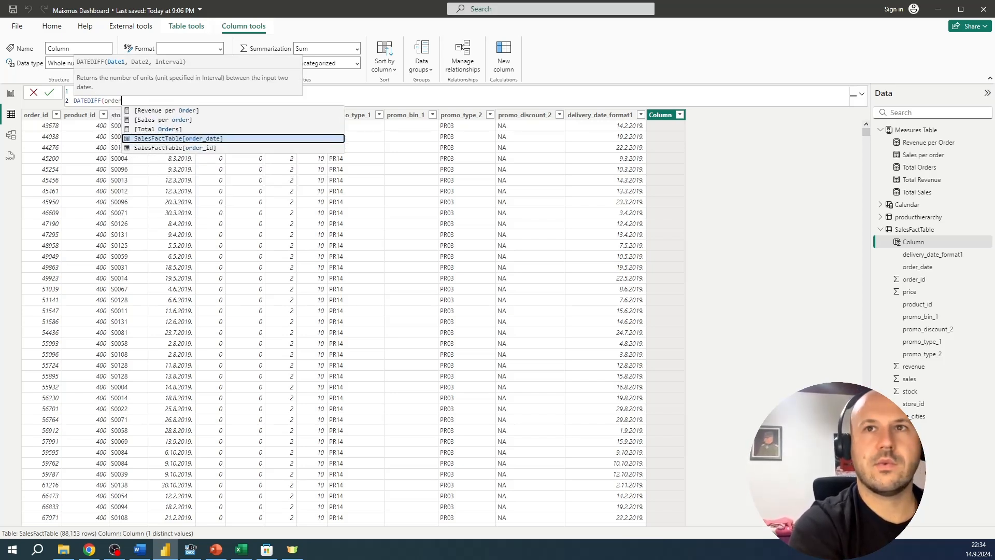
{"action": "key", "text": "Tab"}
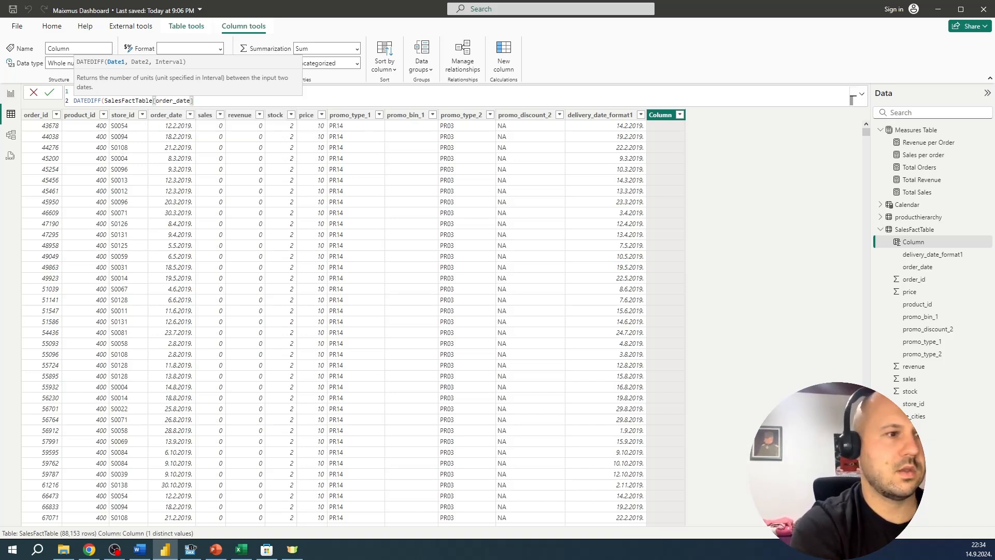
{"action": "type", "text": ",SalesFactTable[delivery_date_format1]"}
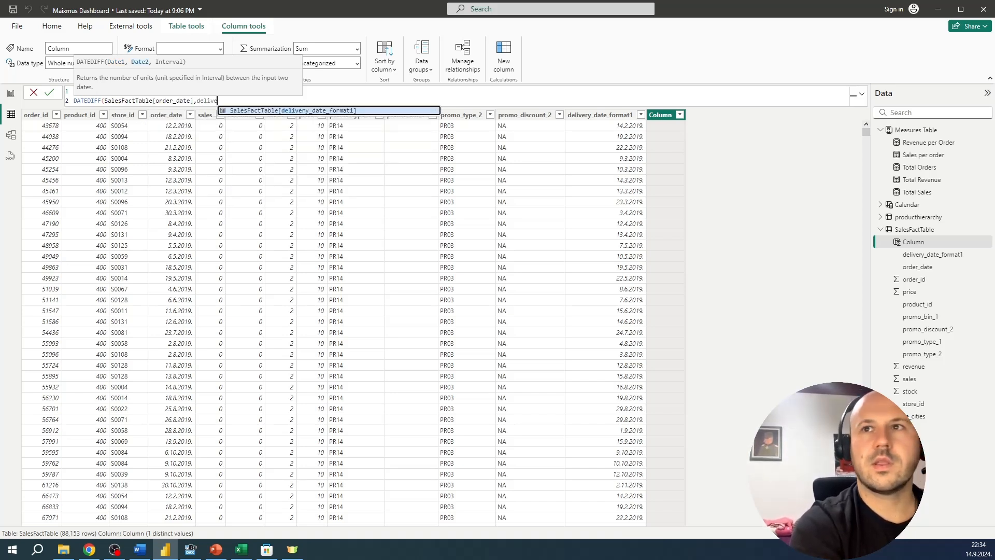
{"action": "key", "text": "Tab"}
{"action": "type", "text": ","}
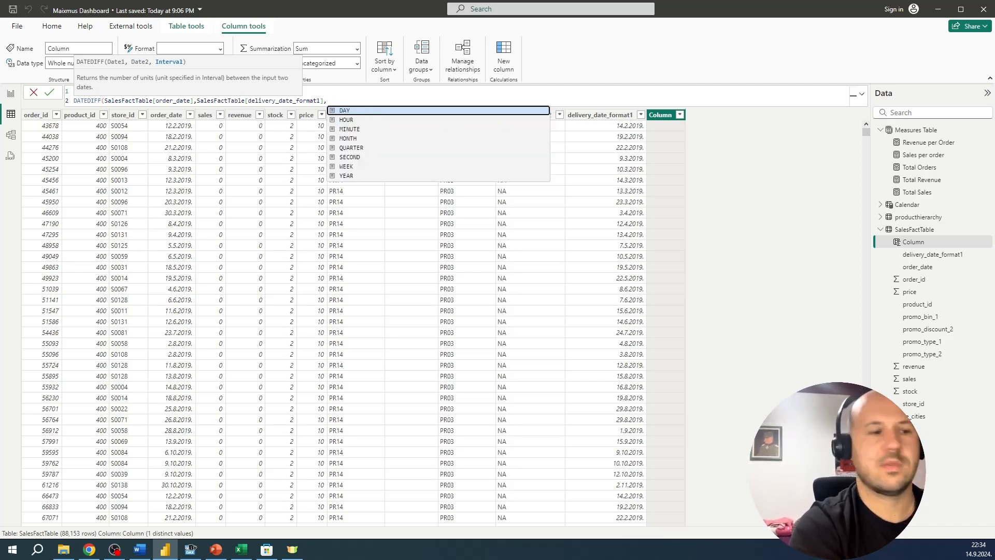
{"action": "type", "text": "da"}
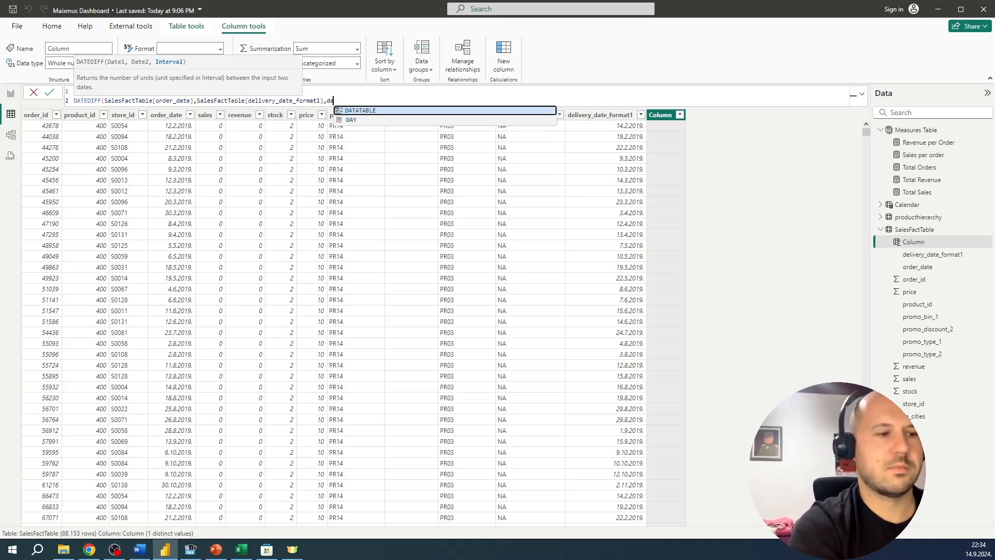
{"action": "type", "text": "y"}
{"action": "key", "text": "Tab"}
{"action": "type", "text": ")"}
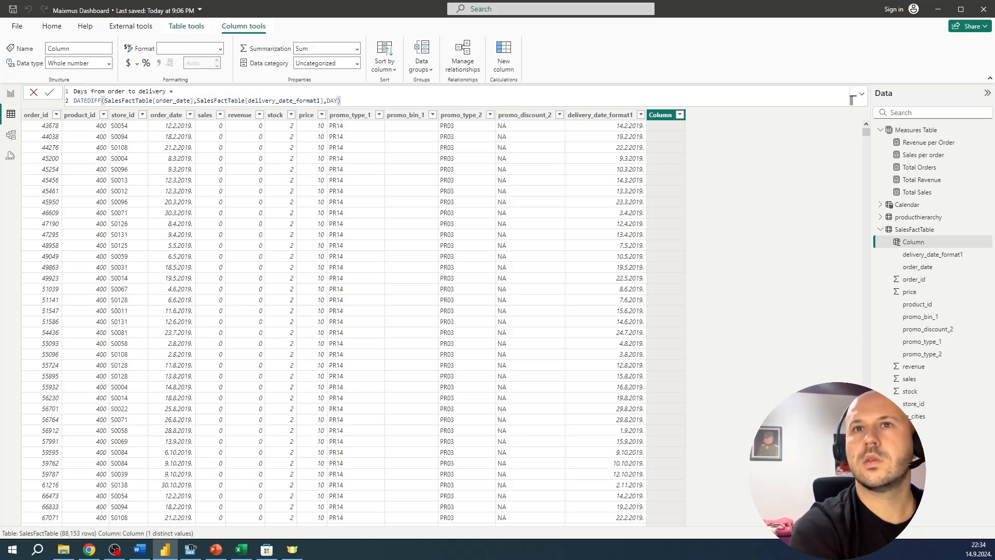
{"action": "key", "text": "Return"}
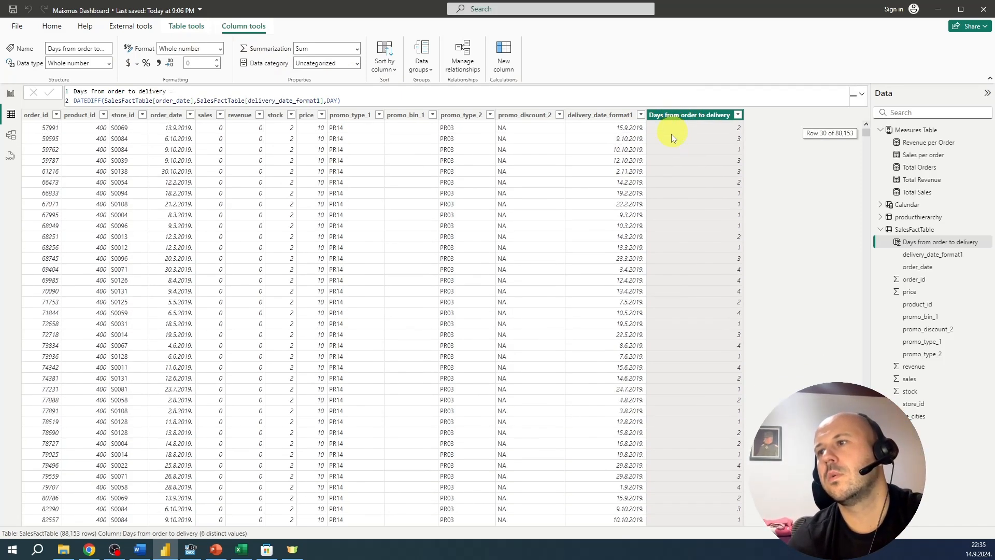
{"action": "scroll", "coordinate": [679, 158], "scroll_direction": "down", "scroll_amount": 10}
{"action": "scroll", "coordinate": [692, 236], "scroll_direction": "up", "scroll_amount": 10}
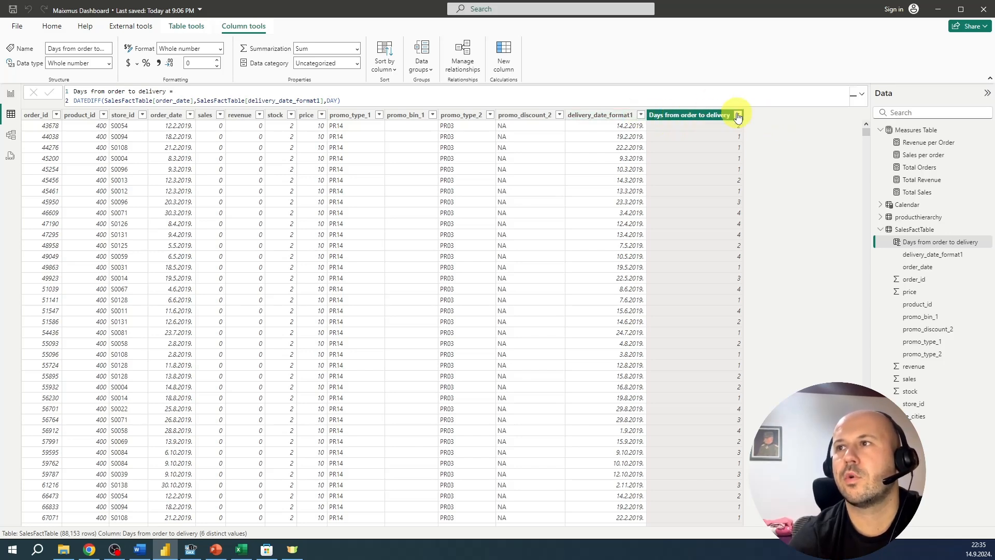
{"action": "scroll", "coordinate": [720, 239], "scroll_direction": "down", "scroll_amount": 20}
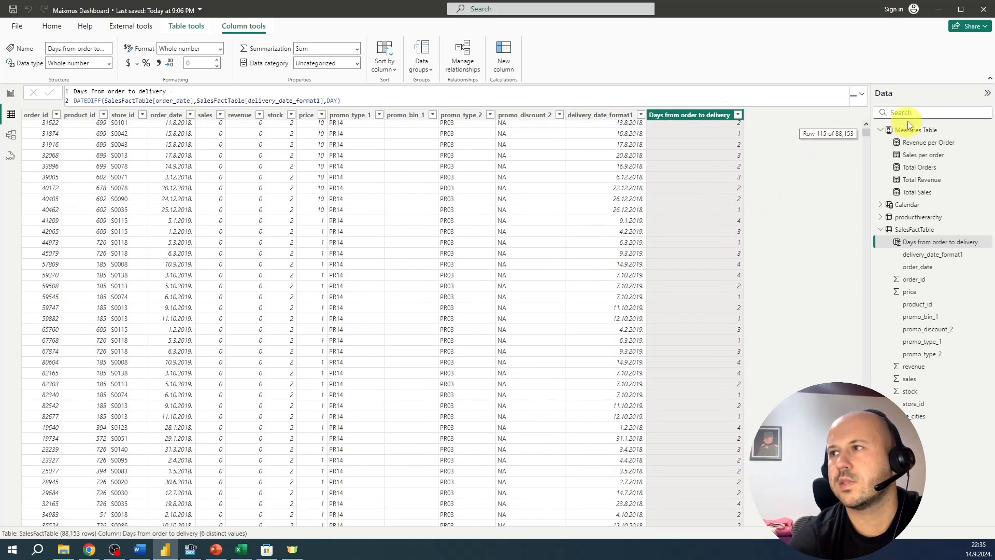
Return to the report page and start a new measure in the Measures Table
{"action": "mouse_move", "coordinate": [866, 132]}
{"action": "left_mouse_down"}
{"action": "mouse_move", "coordinate": [843, 222]}
{"action": "mouse_move", "coordinate": [854, 225]}
{"action": "mouse_move", "coordinate": [863, 225]}
{"action": "mouse_move", "coordinate": [850, 131]}
{"action": "left_mouse_up"}
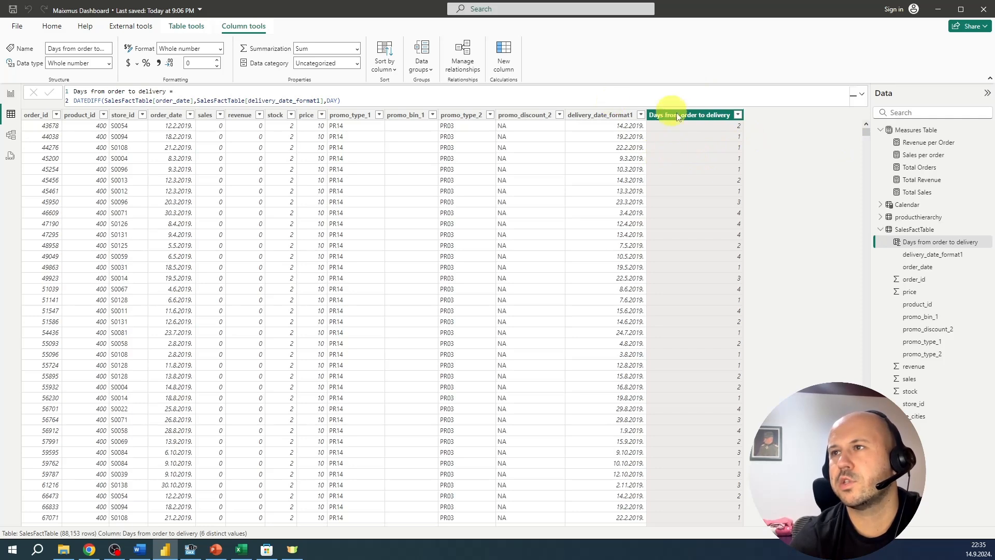
{"action": "left_click", "coordinate": [10, 96]}
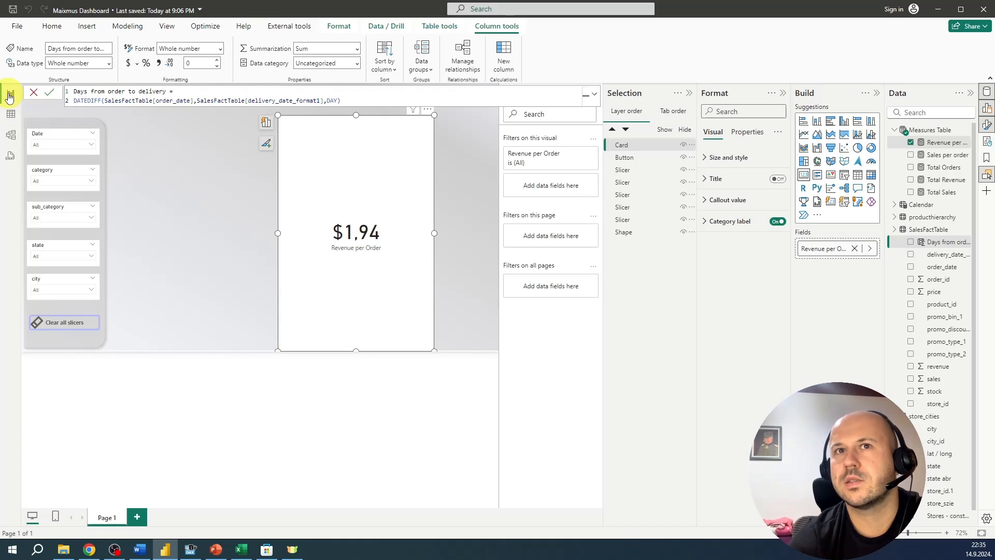
{"action": "right_click", "coordinate": [930, 133]}
{"action": "left_click", "coordinate": [872, 150]}
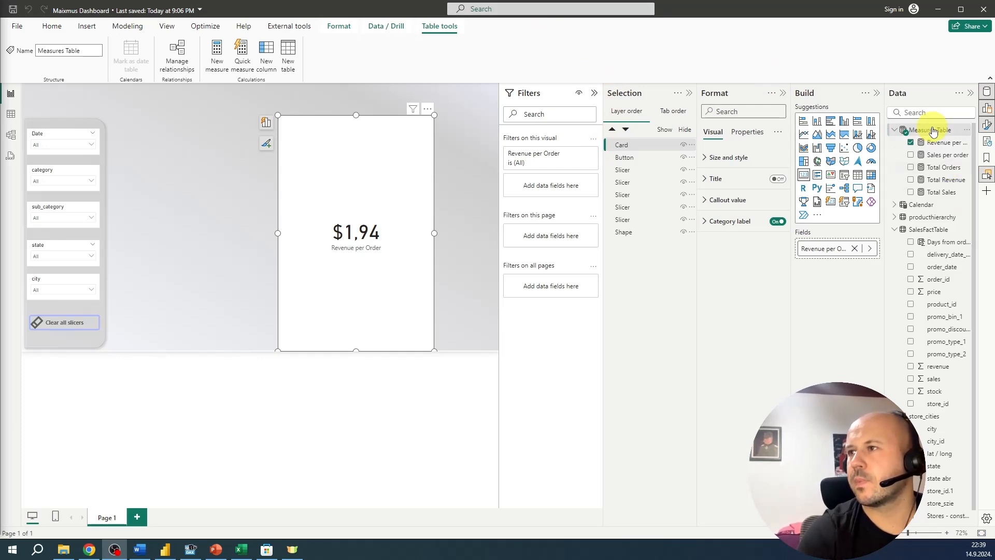
{"action": "right_click", "coordinate": [931, 132]}
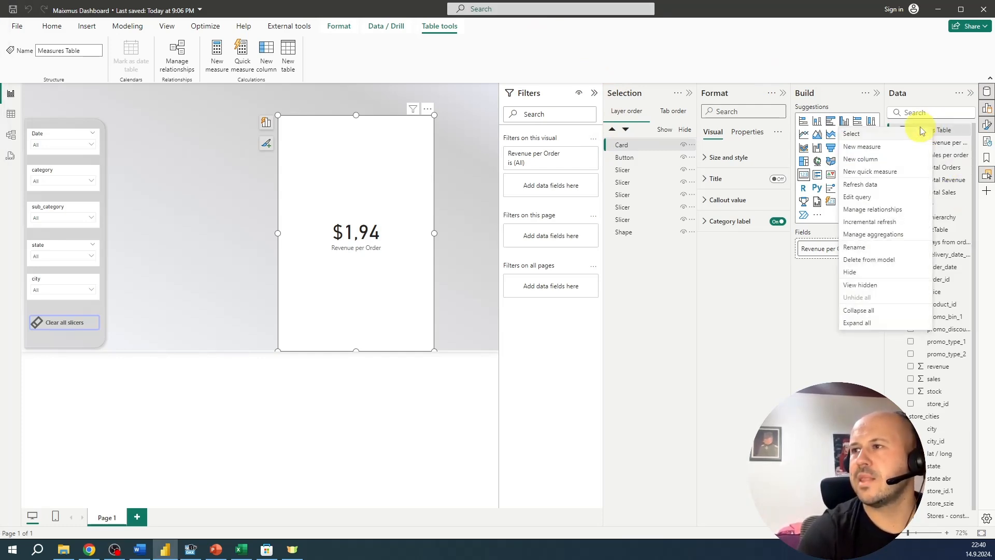
{"action": "left_click", "coordinate": [886, 148]}
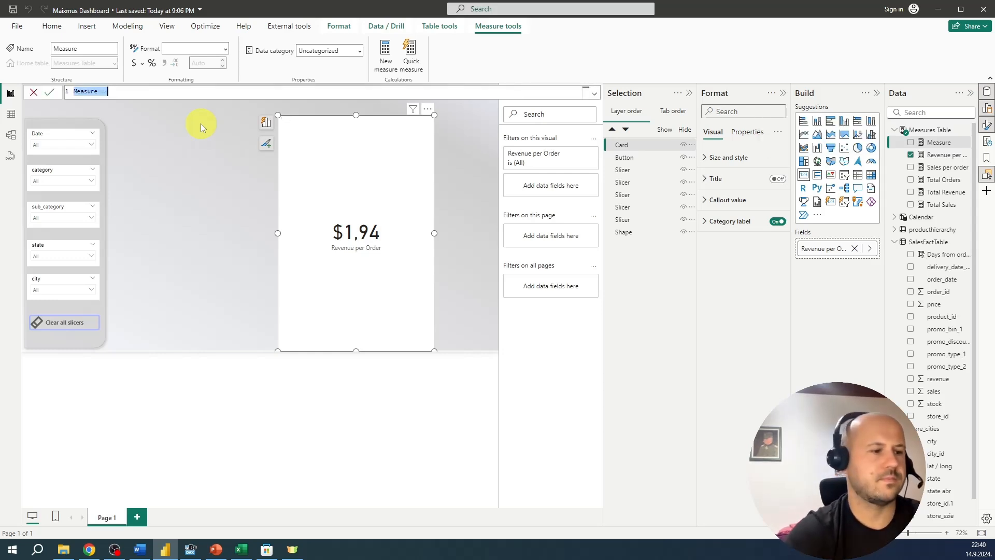
Define the new measure as Days to deliver = MEDIAN(SalesFactTable[Days from order to delivery])
{"action": "type", "text": "Days t"}
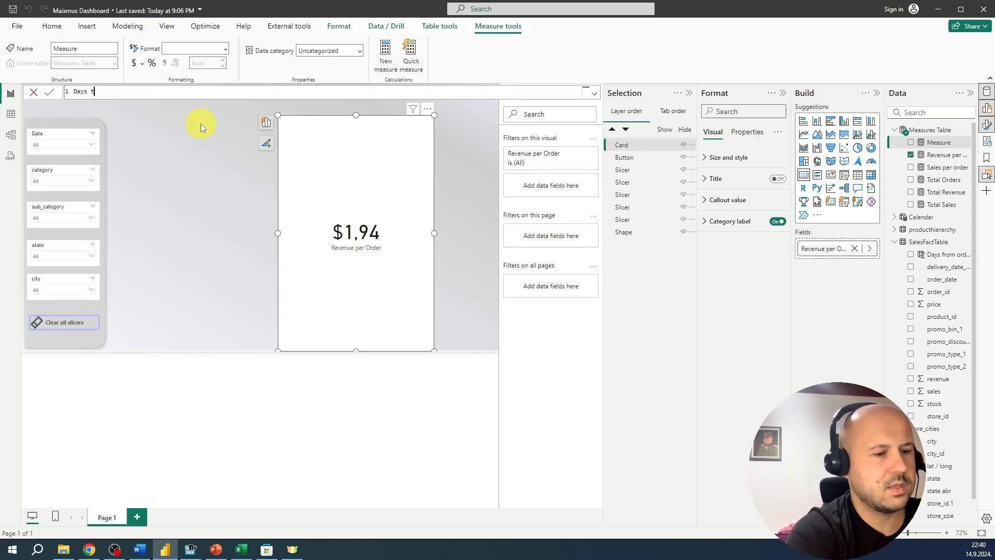
{"action": "type", "text": "o "}
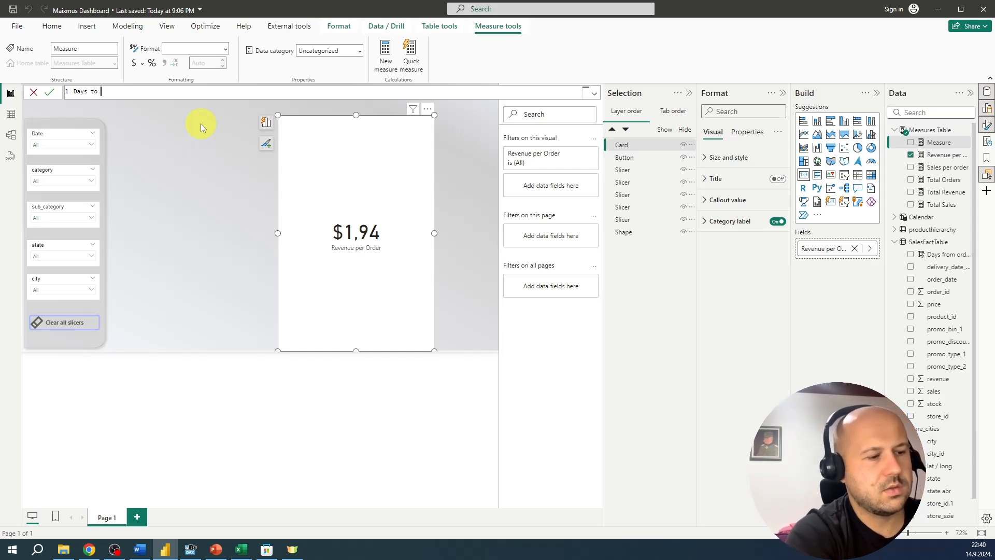
{"action": "type", "text": "deliver ="}
{"action": "key", "text": "shift+Return"}
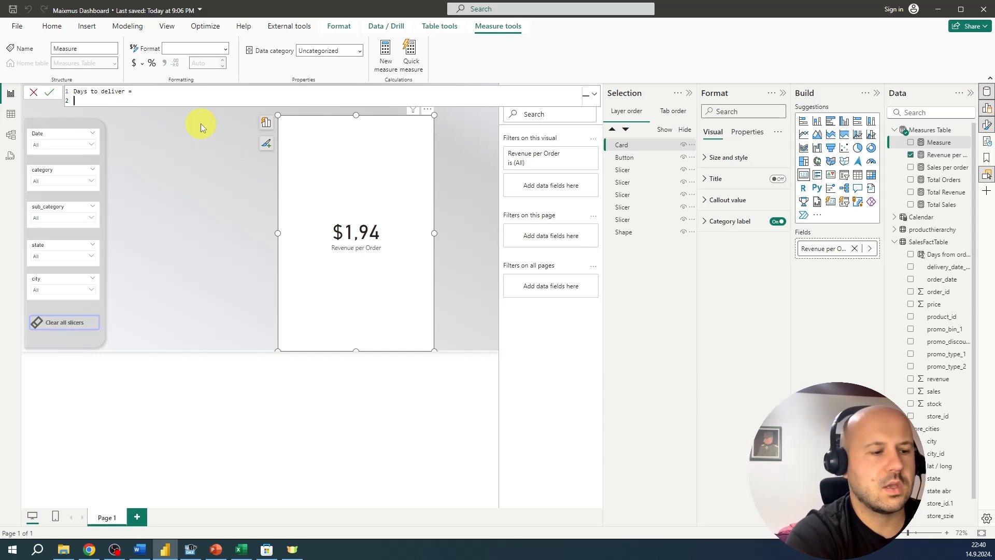
{"action": "type", "text": "MEDIAN("}
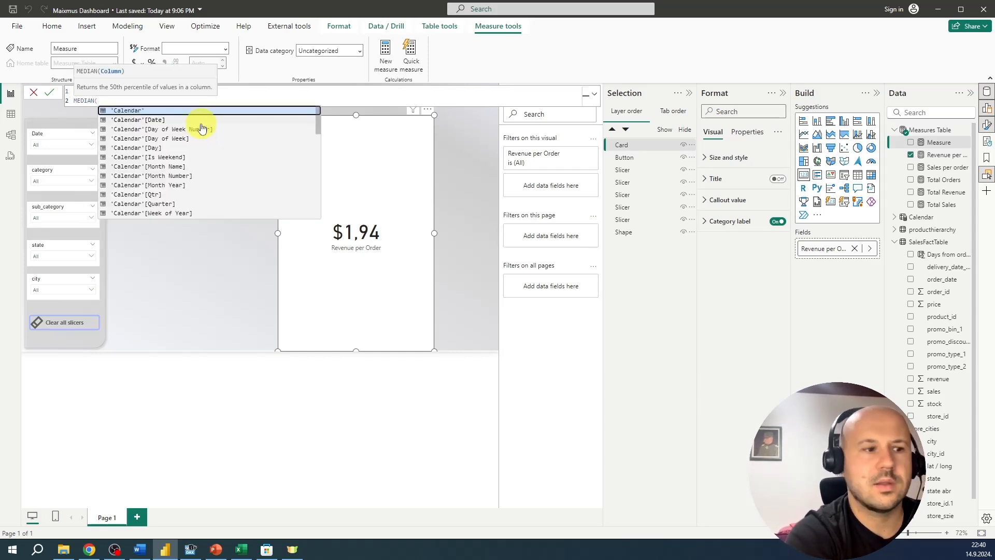
{"action": "type", "text": "days"}
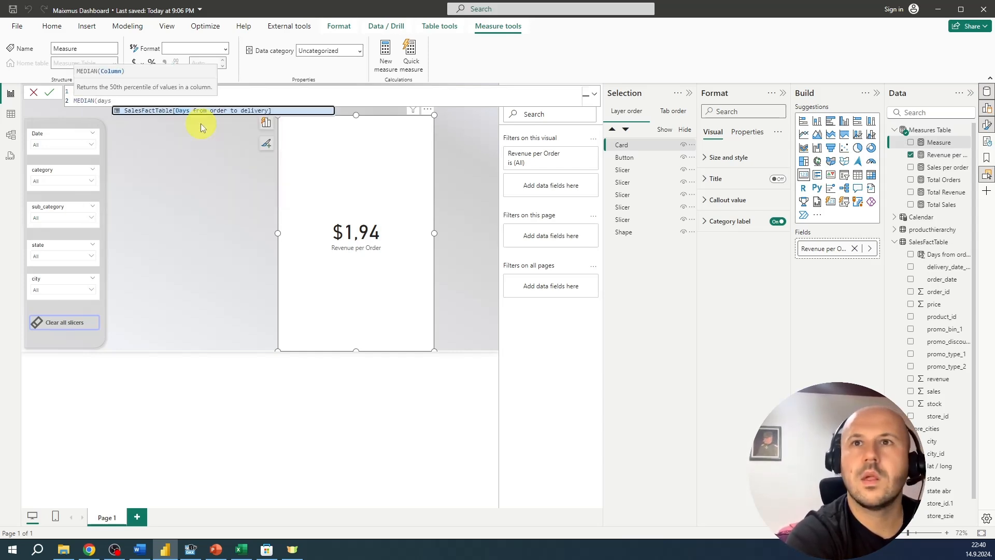
{"action": "key", "text": "Tab"}
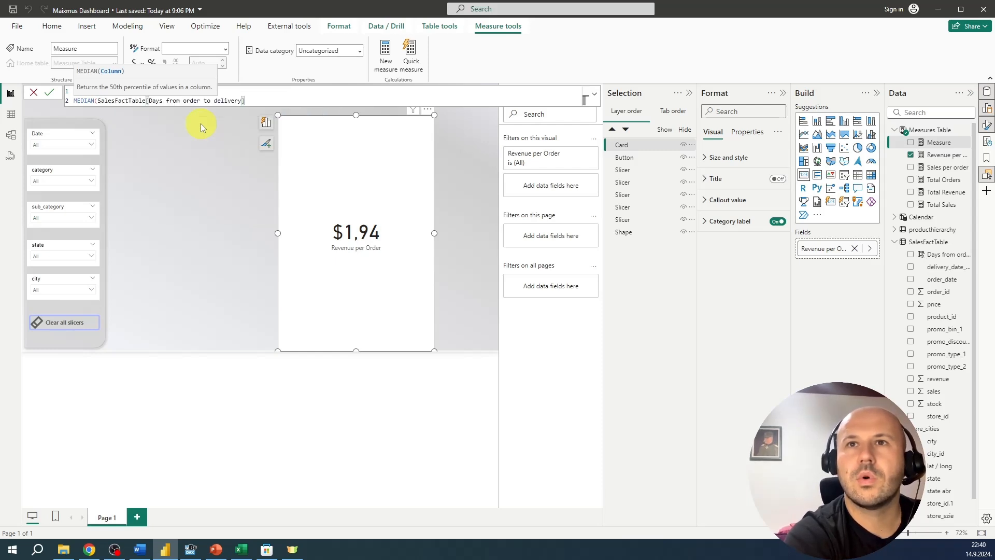
{"action": "type", "text": ")"}
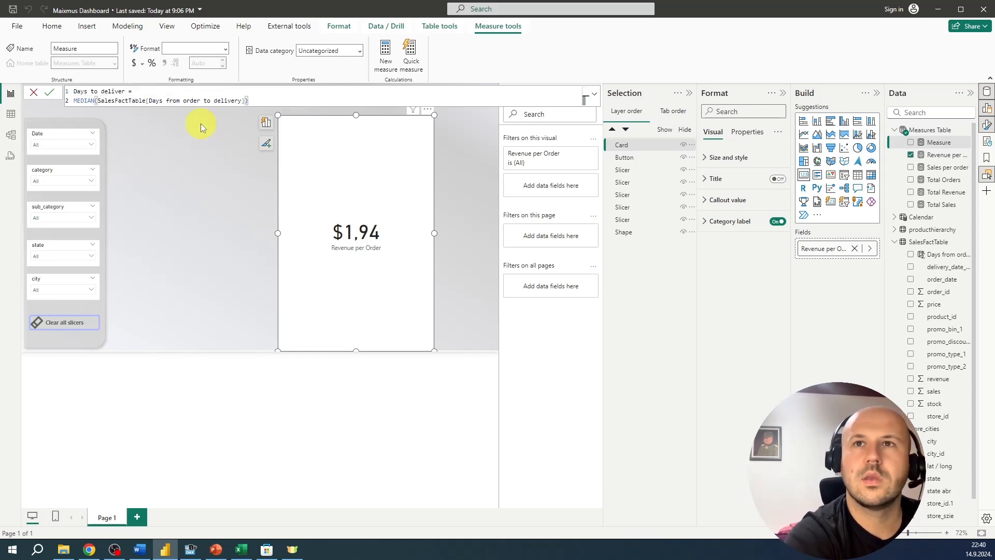
{"action": "key", "text": "Return"}
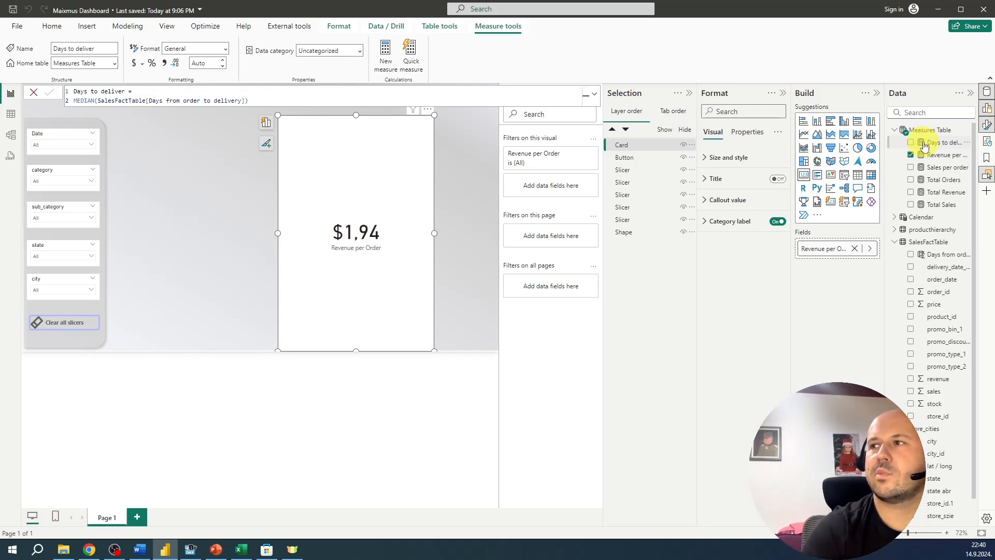
Show Days to deliver in a slightly widened card on the canvas and set the measure to 1 decimal place
{"action": "left_click_drag", "start_coordinate": [924, 145], "coordinate": [179, 196]}
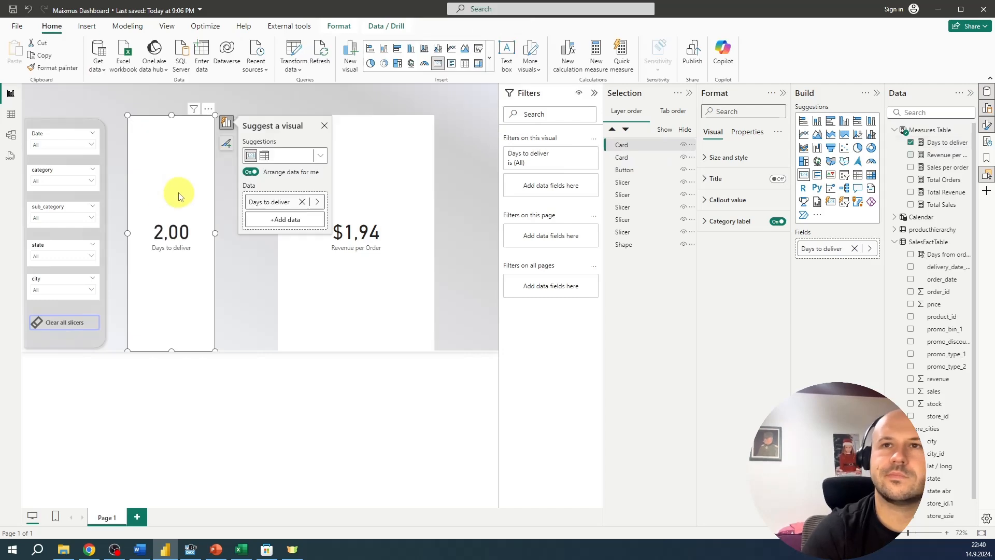
{"action": "left_click_drag", "start_coordinate": [214, 232], "coordinate": [219, 231]}
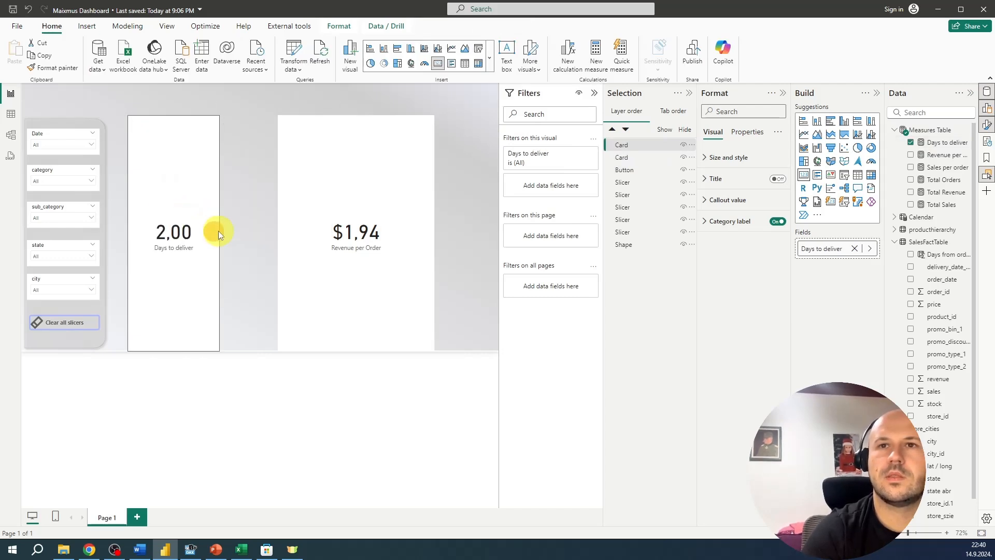
{"action": "left_click", "coordinate": [941, 148]}
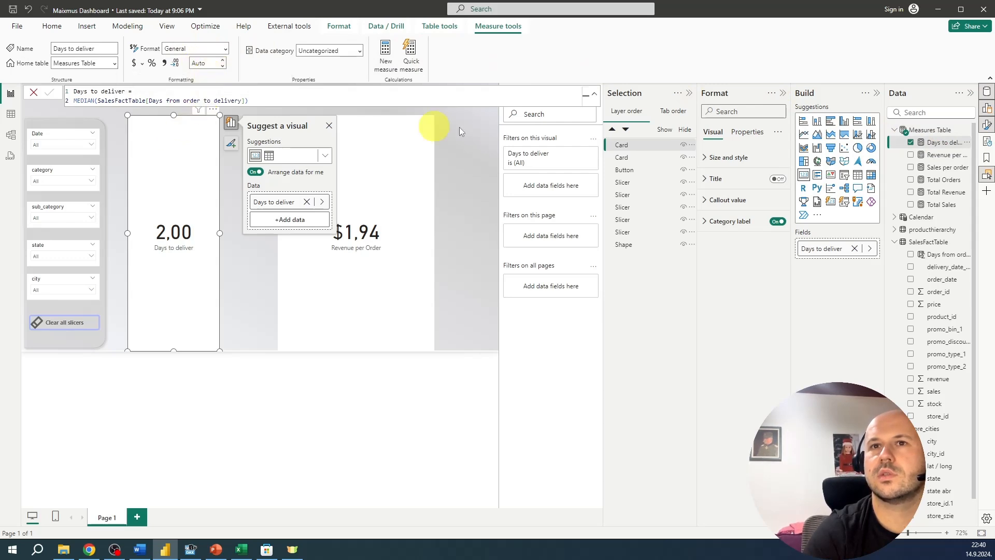
{"action": "left_click", "coordinate": [224, 63]}
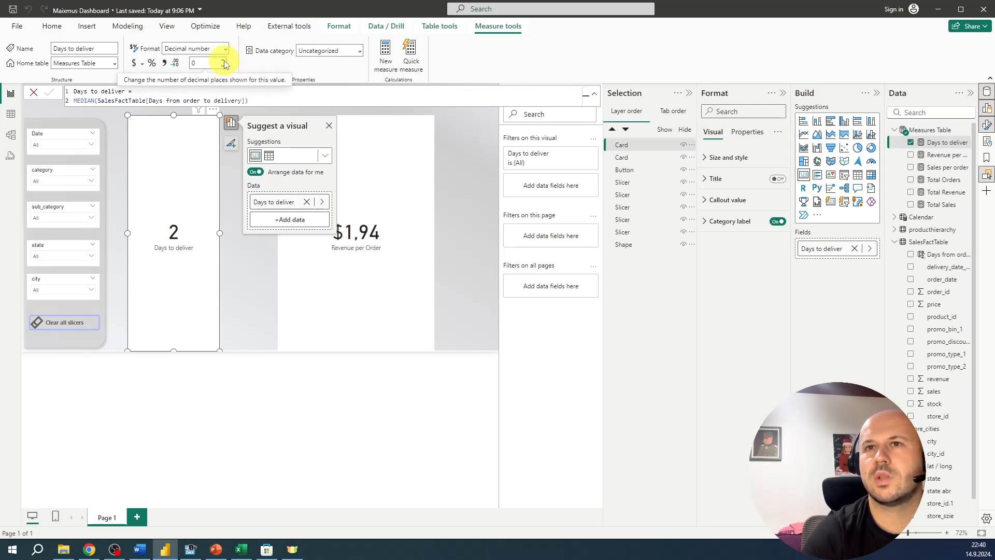
{"action": "left_click", "coordinate": [224, 61]}
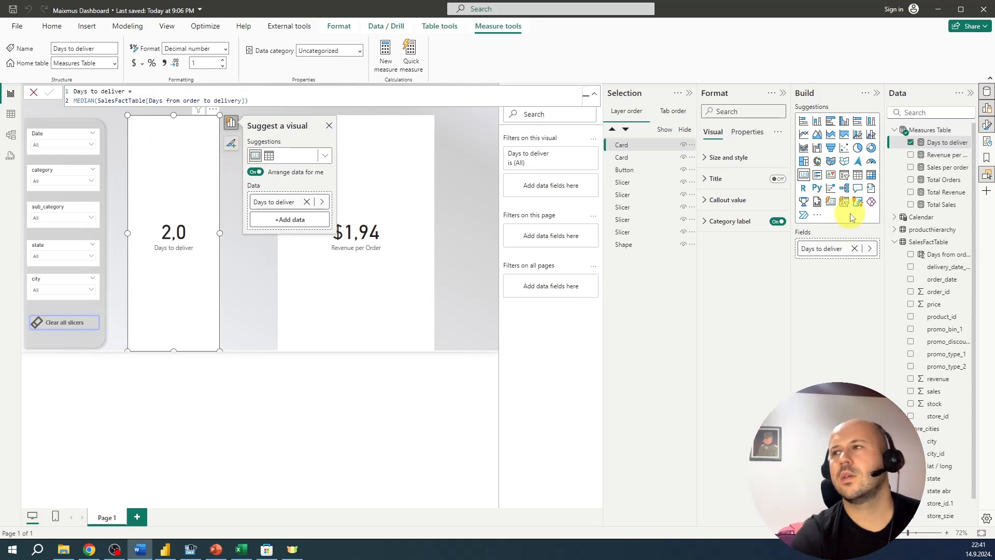
Create the Measures Table measure Total Store Cost = SUM(store_cities[Stores - construction costs.Total Store Cost])
{"action": "right_click", "coordinate": [927, 129]}
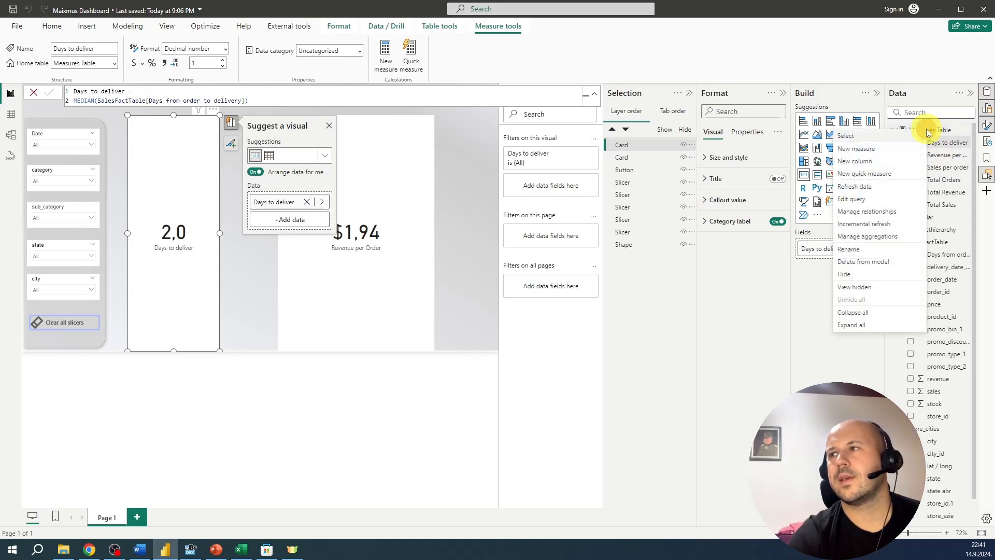
{"action": "left_click", "coordinate": [871, 151]}
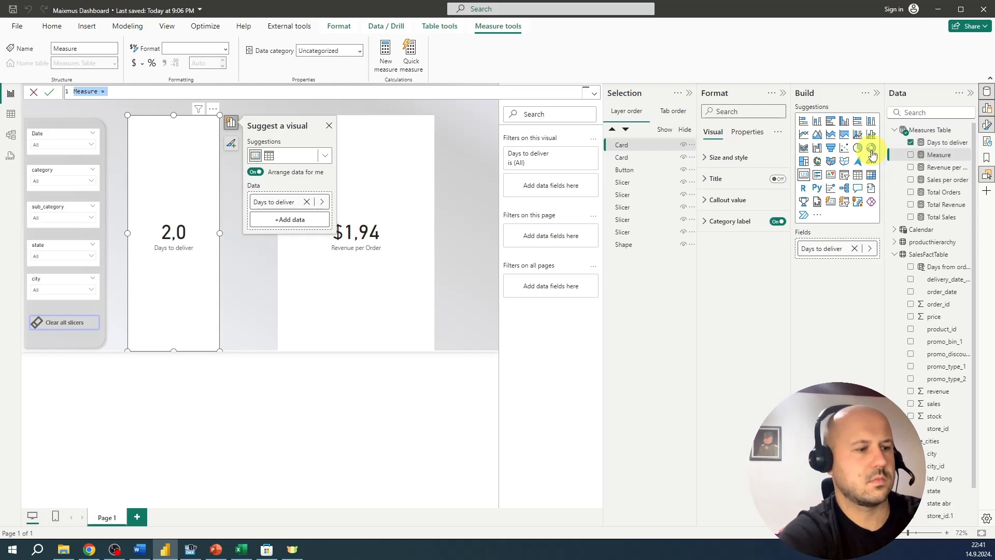
{"action": "type", "text": "Total Sto"}
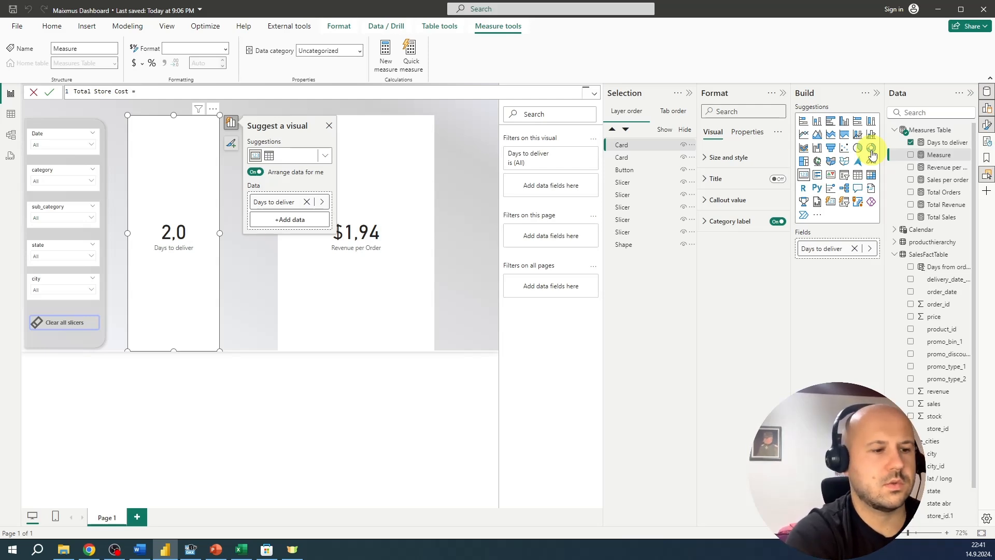
{"action": "key", "text": "shift+Return"}
{"action": "type", "text": "sun"}
{"action": "key", "text": "BackSpace"}
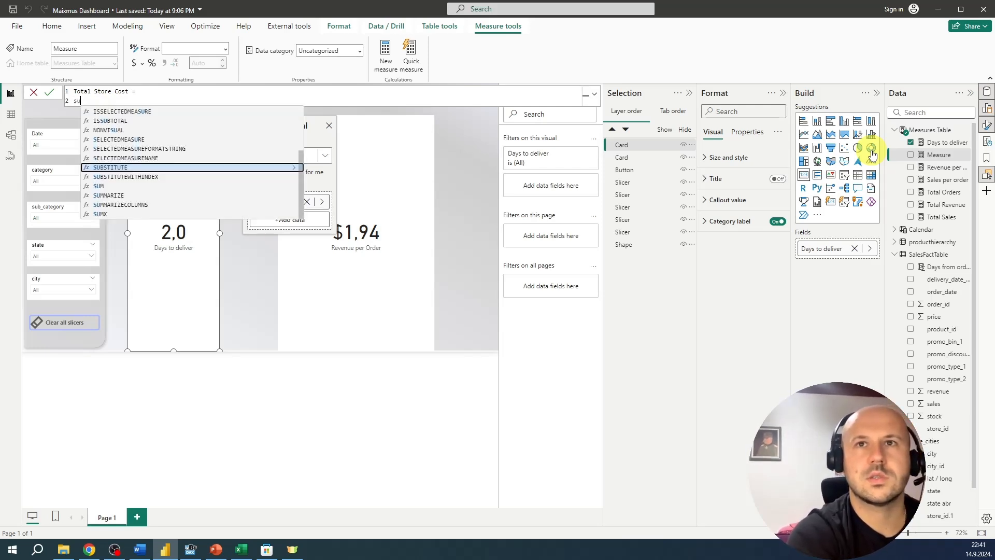
{"action": "type", "text": "m"}
{"action": "key", "text": "Tab"}
{"action": "type", "text": "total"}
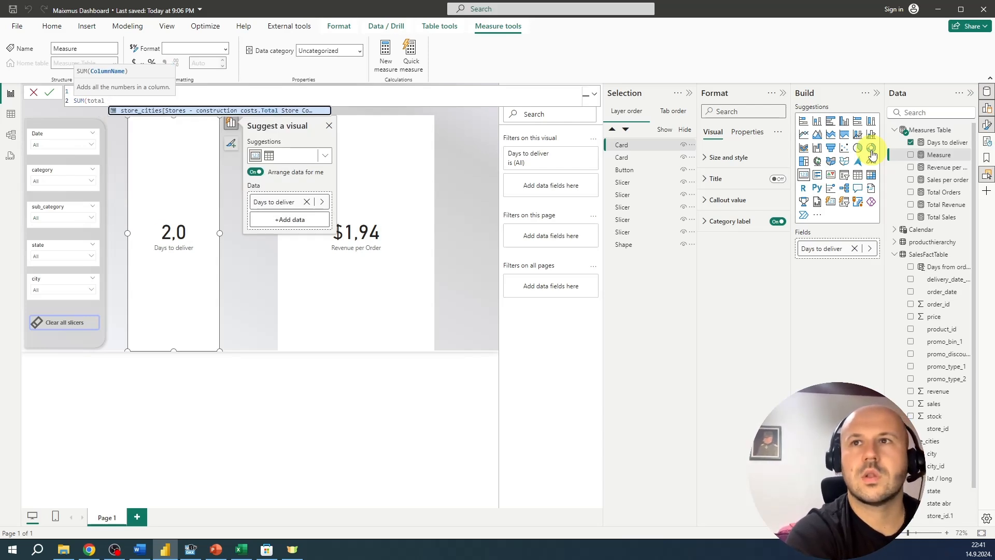
{"action": "key", "text": "Tab"}
{"action": "type", "text": ")"}
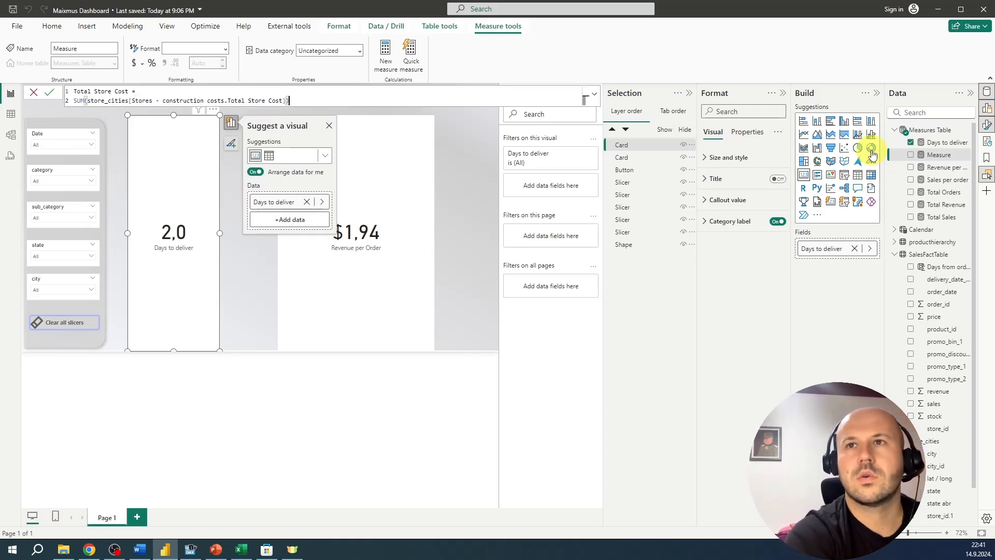
{"action": "key", "text": "Return"}
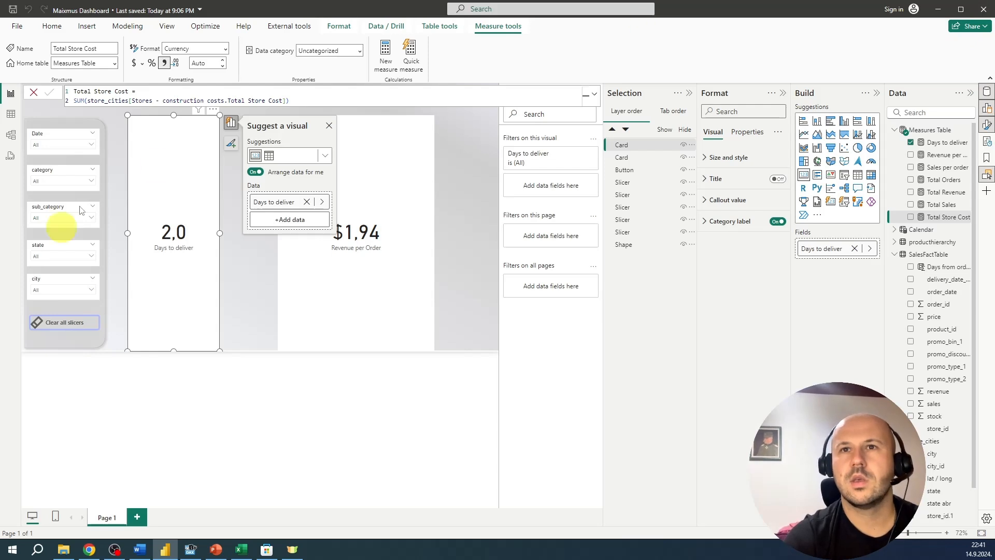
Move the state and city slicers up and place a copy of the city slicer above the Clear all slicers button
{"action": "left_click_drag", "start_coordinate": [42, 250], "coordinate": [43, 243]}
{"action": "mouse_move", "coordinate": [49, 277]}
{"action": "left_mouse_down"}
{"action": "mouse_move", "coordinate": [51, 265]}
{"action": "mouse_move", "coordinate": [62, 289]}
{"action": "left_mouse_up"}
{"action": "key", "text": "ctrl+c"}
{"action": "key", "text": "ctrl+v"}
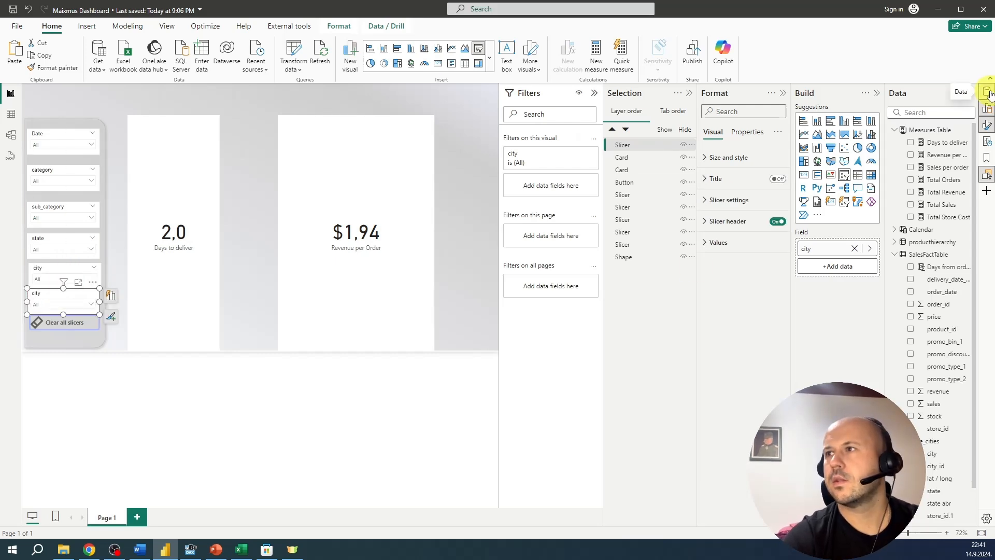
Replace the city field in the copied slicer with store_id.1 from store_cities
{"action": "left_click", "coordinate": [110, 295]}
{"action": "left_click", "coordinate": [188, 324]}
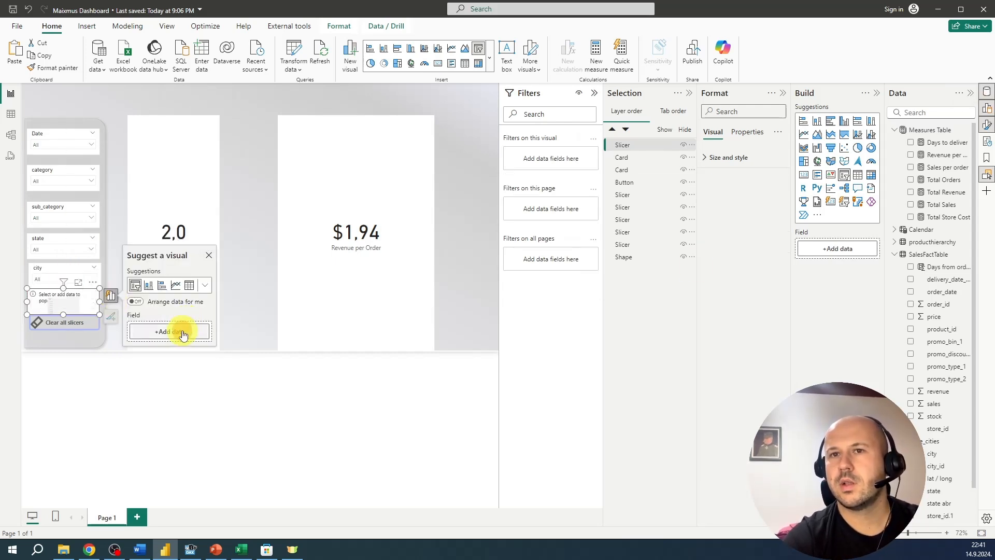
{"action": "left_click", "coordinate": [178, 330]}
{"action": "type", "text": "store"}
{"action": "scroll", "coordinate": [278, 365], "scroll_direction": "down", "scroll_amount": 5}
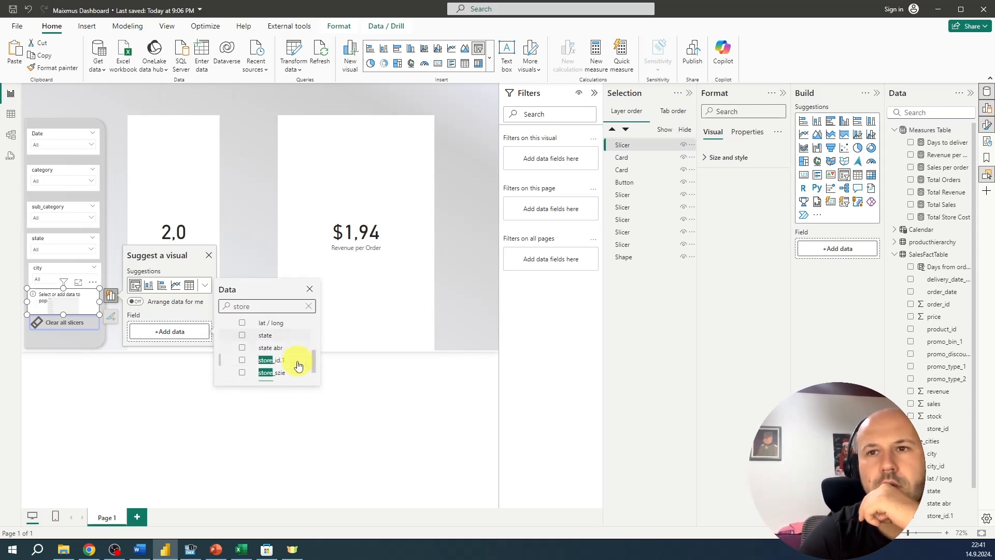
{"action": "left_click", "coordinate": [269, 338]}
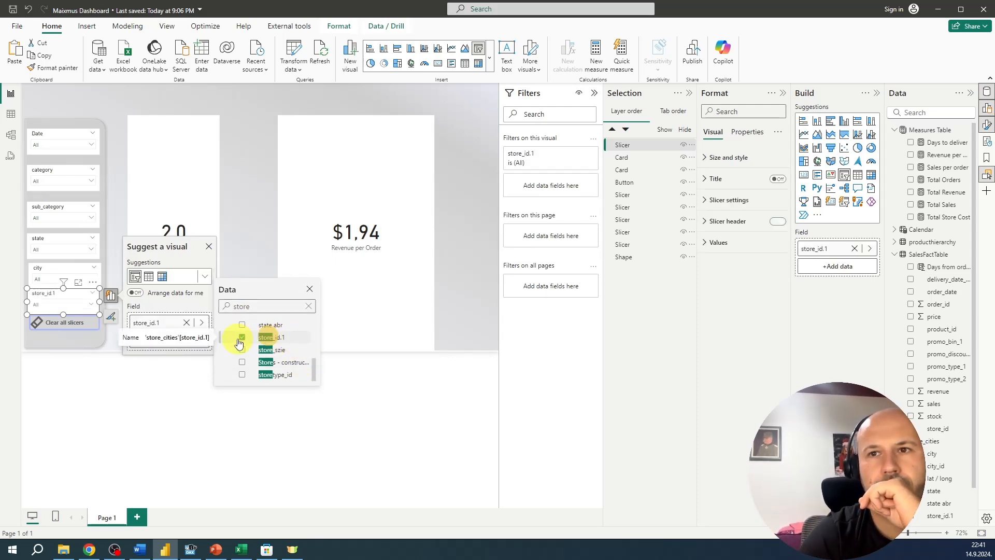
Turn on the header of the store_id.1 slicer and set its title text to Store
{"action": "left_click", "coordinate": [721, 226]}
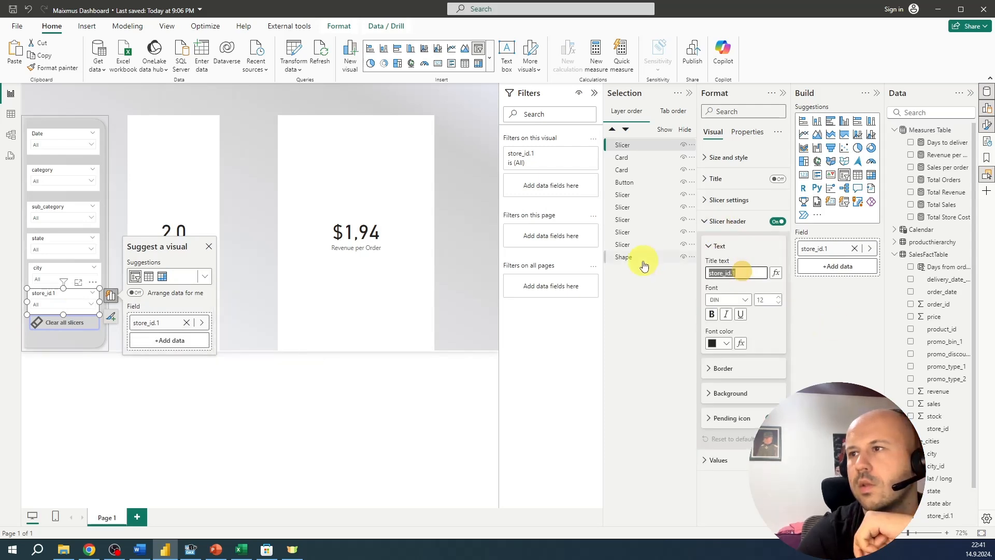
{"action": "type", "text": "Store"}
{"action": "left_click", "coordinate": [269, 409]}
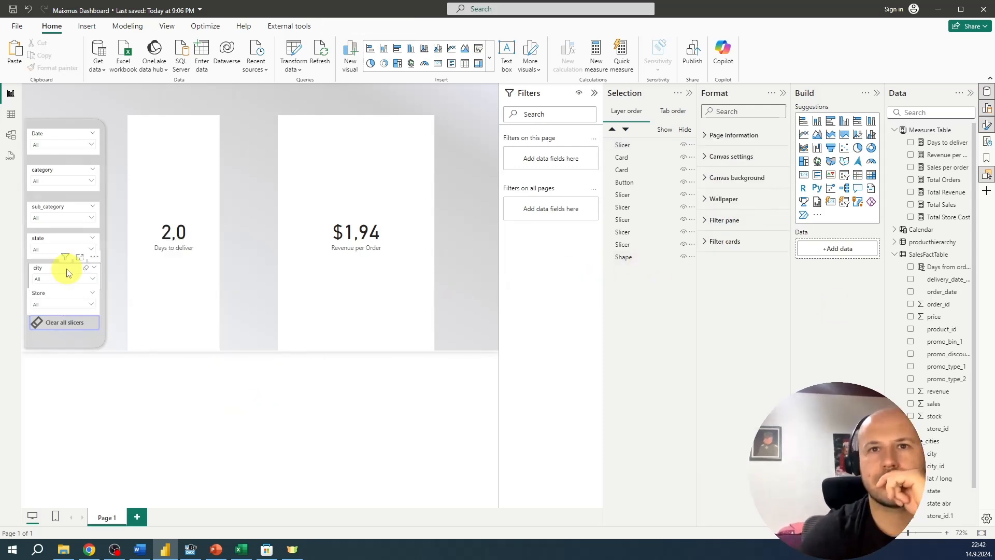
Capitalize the header titles of the city and state slicers as City and State
{"action": "left_click", "coordinate": [66, 267]}
{"action": "left_click", "coordinate": [709, 273]}
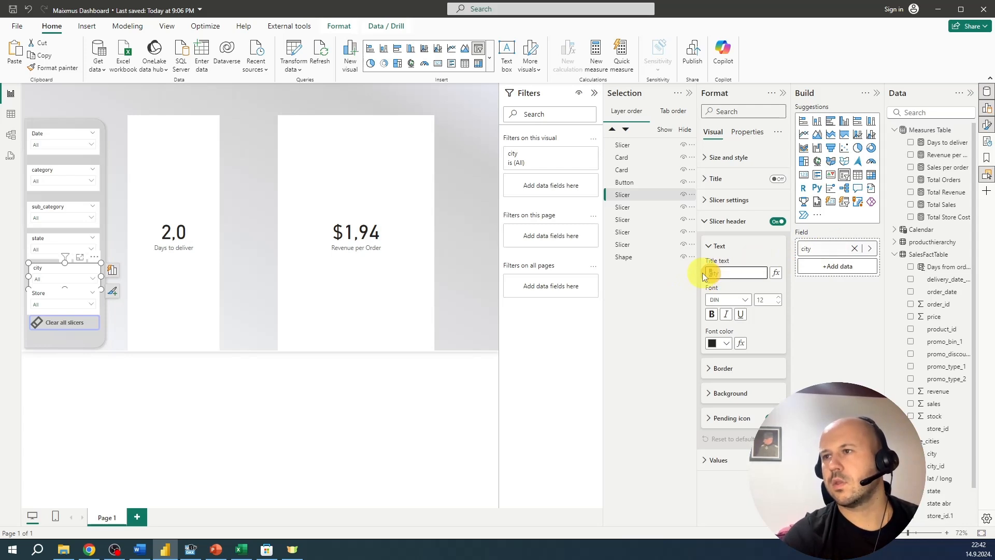
{"action": "left_click", "coordinate": [38, 240]}
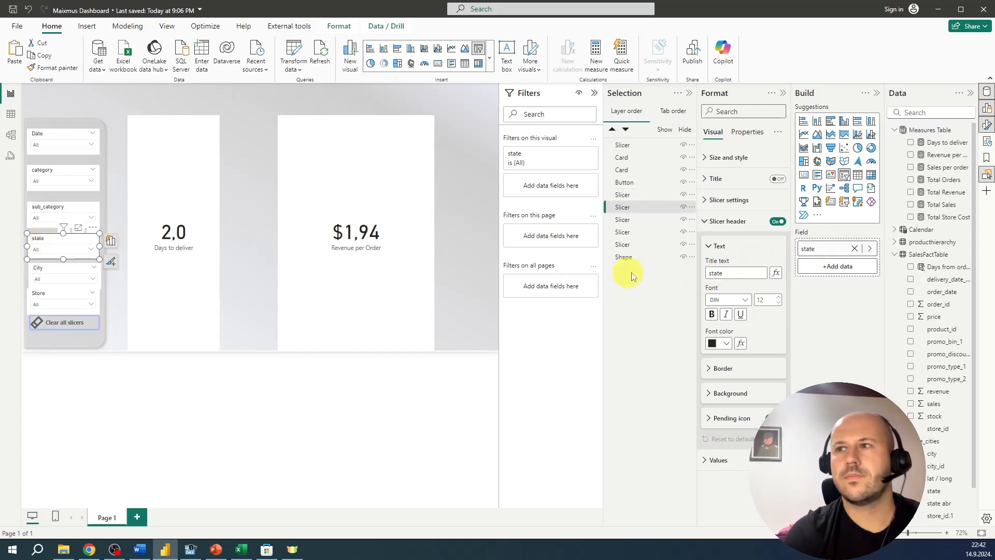
{"action": "left_click", "coordinate": [711, 273]}
{"action": "type", "text": "State"}
Change the header titles of the sub_category and category slicers to Sub Category and Category
{"action": "left_click", "coordinate": [38, 207]}
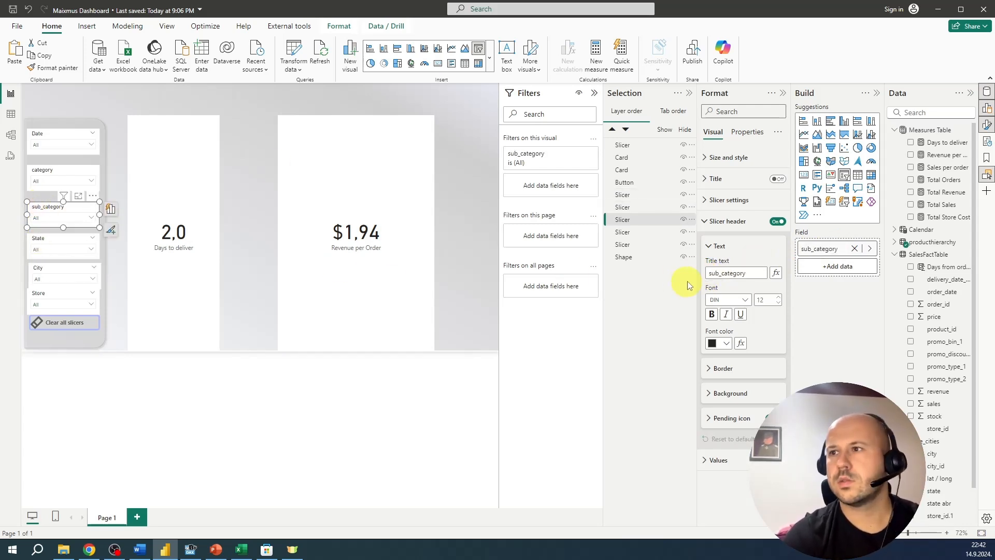
{"action": "left_click", "coordinate": [708, 273]}
{"action": "key", "text": "Delete"}
{"action": "type", "text": "Sub"}
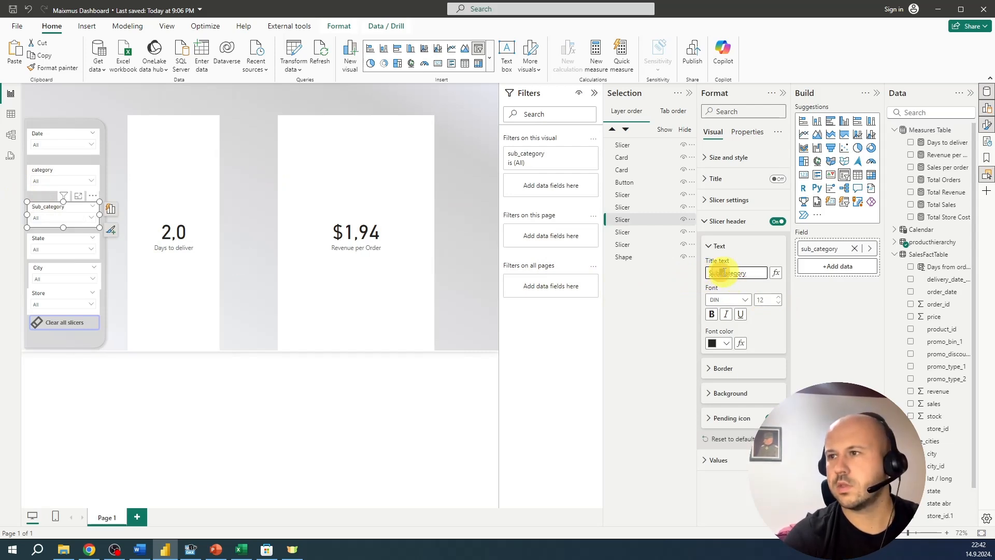
{"action": "type", "text": " C"}
{"action": "left_click", "coordinate": [52, 171]}
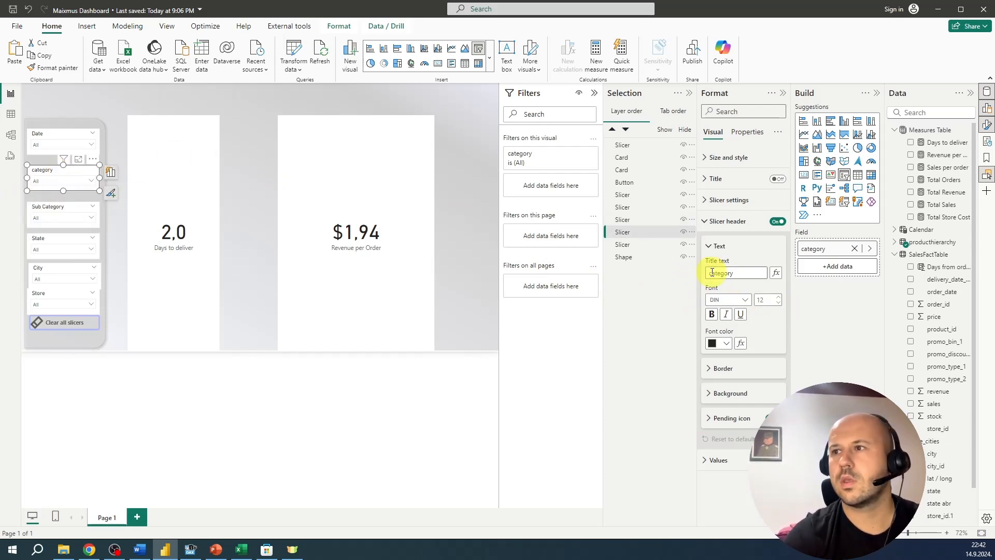
{"action": "left_click", "coordinate": [712, 273]}
{"action": "key", "text": "Delete"}
{"action": "type", "text": "C"}
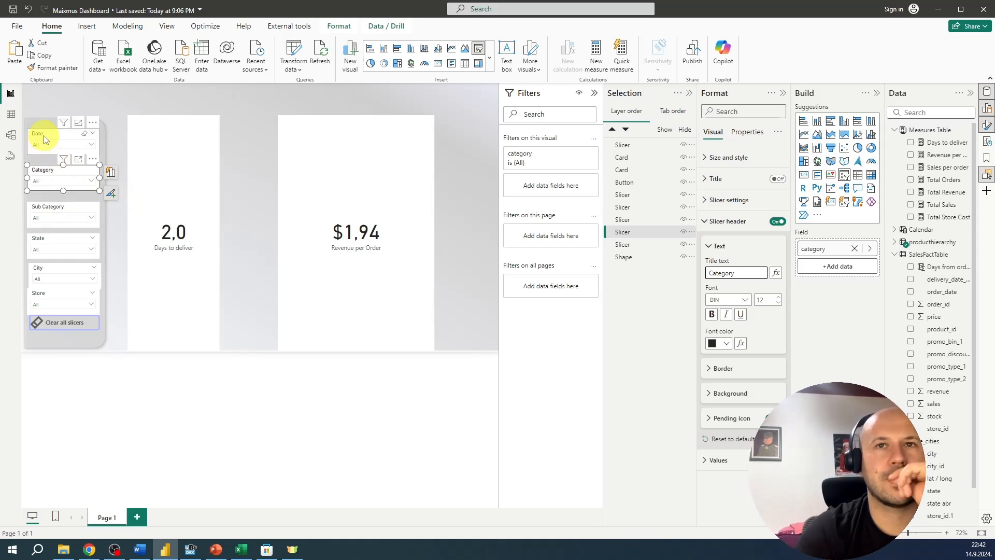
Distribute the Date, Category, Sub Category, State, City and Store slicers evenly in the vertical direction
{"action": "left_click", "coordinate": [44, 139]}
{"action": "left_click", "coordinate": [45, 169], "text": "ctrl"}
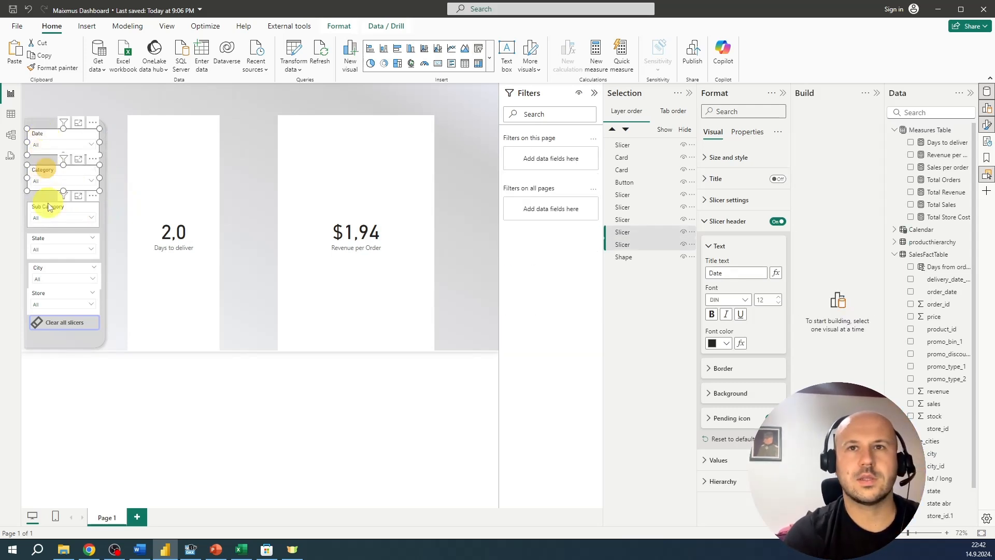
{"action": "left_click", "coordinate": [52, 207], "text": "ctrl"}
{"action": "left_click", "coordinate": [47, 239], "text": "ctrl"}
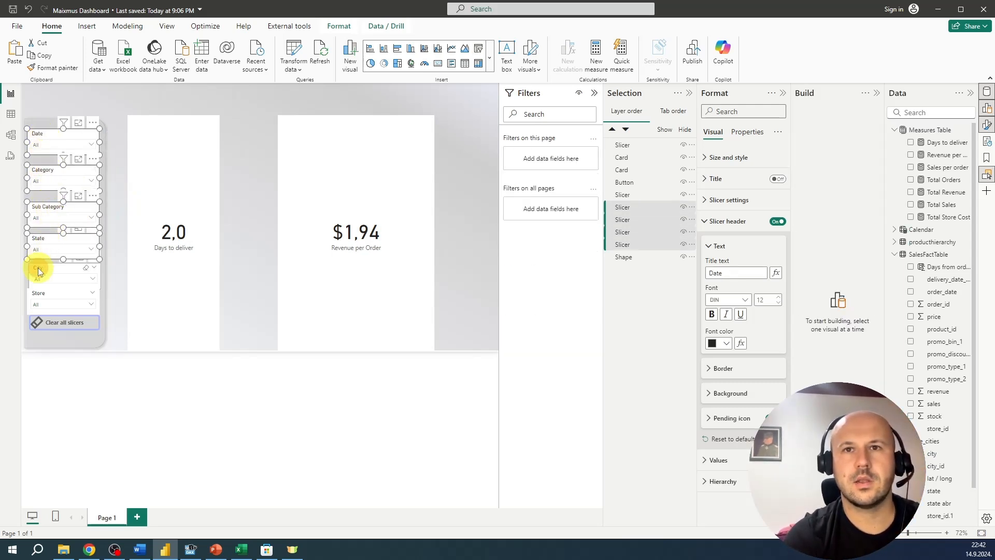
{"action": "left_click", "coordinate": [38, 267], "text": "ctrl"}
{"action": "left_click", "coordinate": [33, 291], "text": "ctrl"}
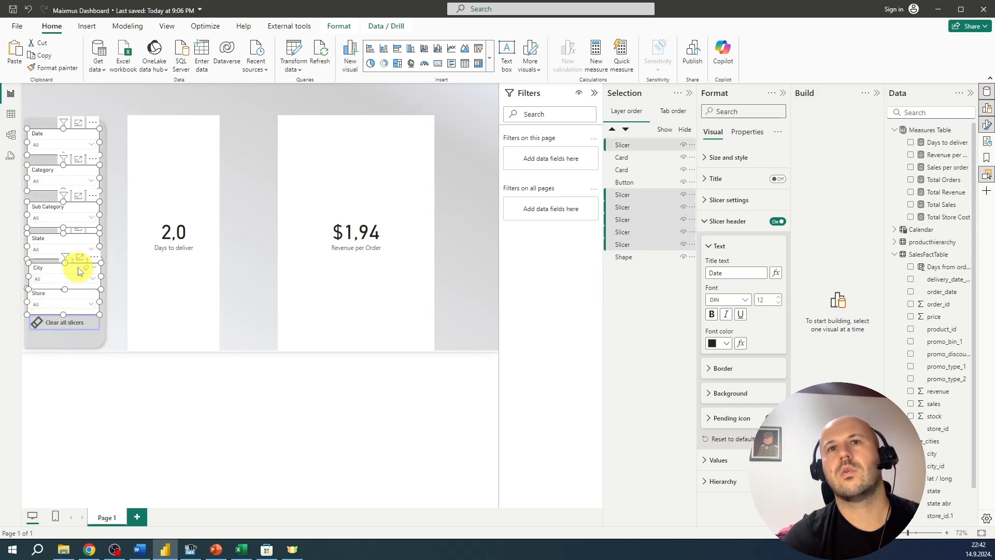
{"action": "left_click", "coordinate": [340, 26]}
{"action": "left_click", "coordinate": [224, 67]}
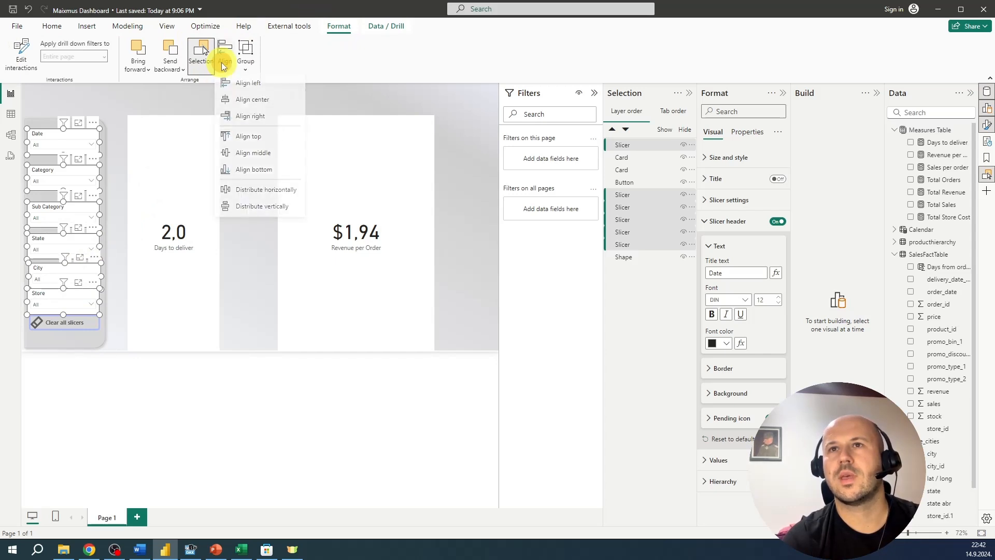
{"action": "left_click", "coordinate": [253, 210]}
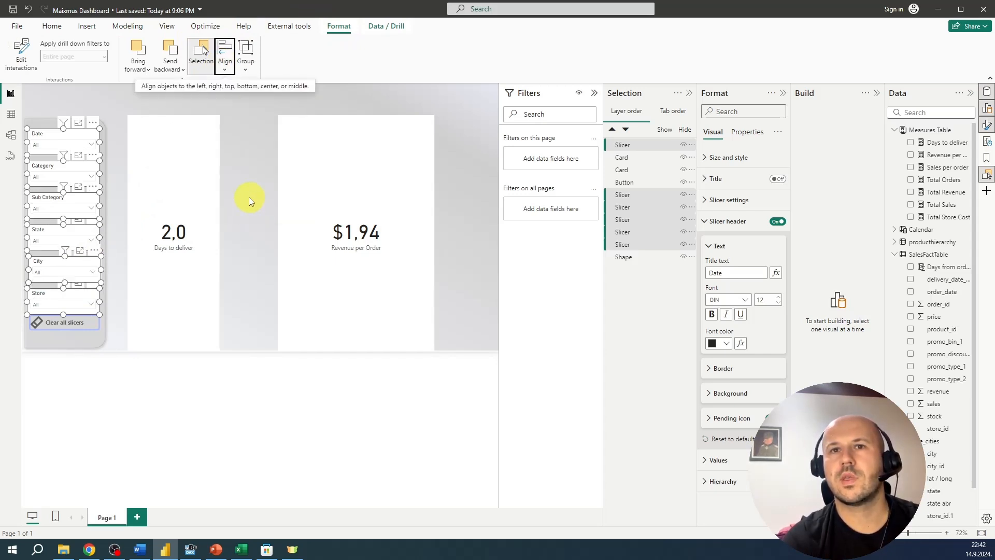
{"action": "left_click", "coordinate": [110, 376]}
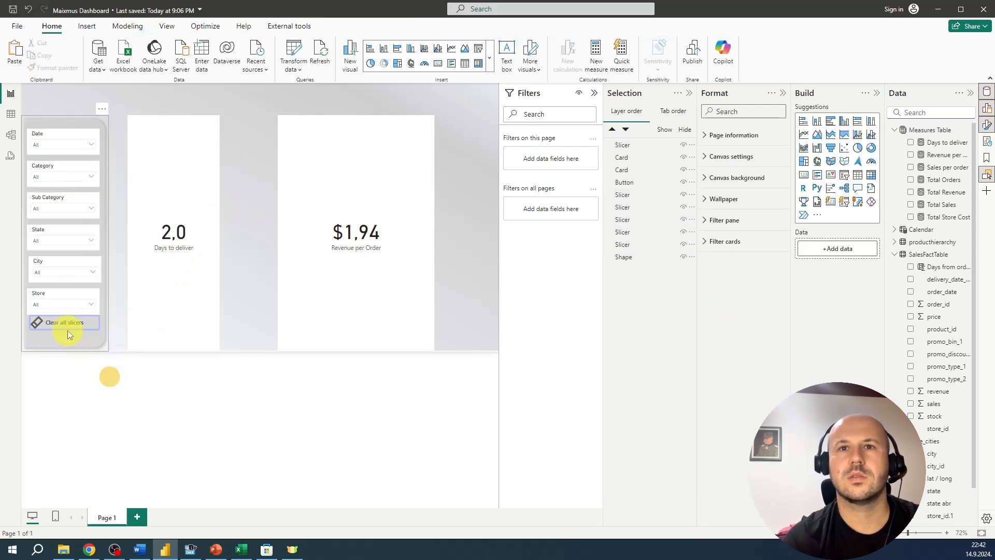
Move the Clear all slicers button slightly down to leave a gap below the Store slicer
{"action": "left_click", "coordinate": [68, 330]}
{"action": "left_click_drag", "start_coordinate": [70, 329], "coordinate": [71, 337]}
{"action": "left_click", "coordinate": [118, 379]}
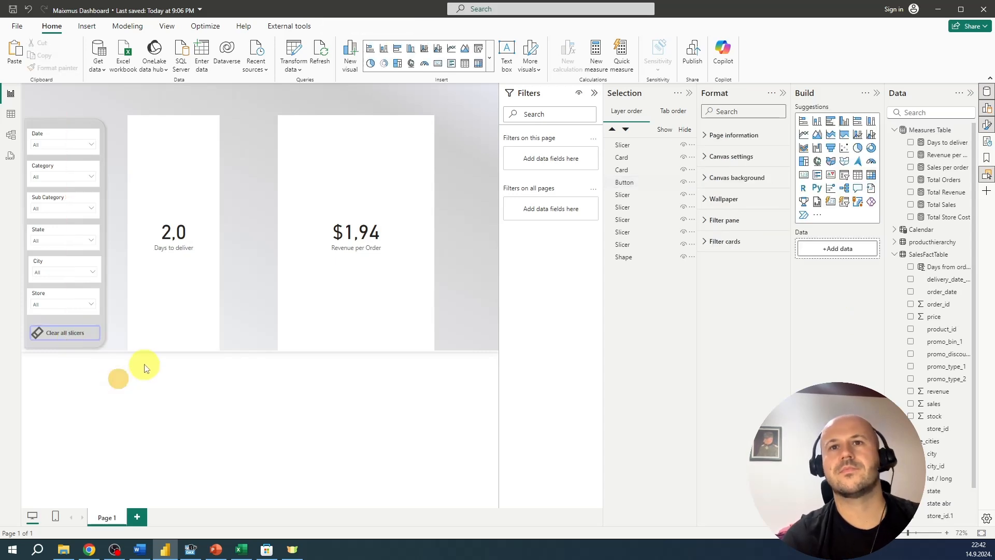
Delete the Days to deliver and Revenue per Order cards from the page
{"action": "left_click", "coordinate": [147, 232]}
{"action": "key", "text": "Delete"}
{"action": "key", "text": "Delete"}
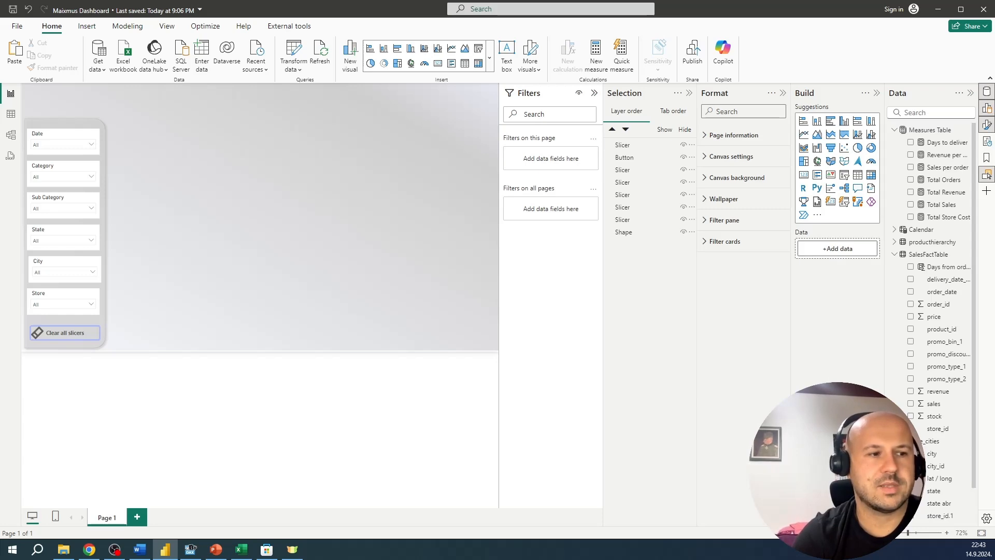
{"action": "key", "text": "alt+Tab"}
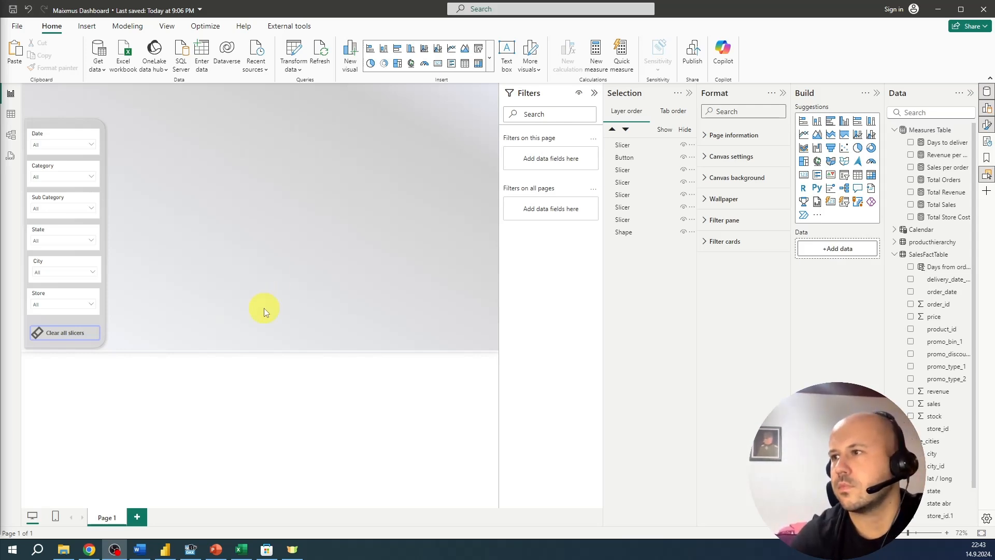
Insert a line chart in the empty area beside the slicer column and open the Calendar table's fields for its X-axis
{"action": "left_click", "coordinate": [452, 50]}
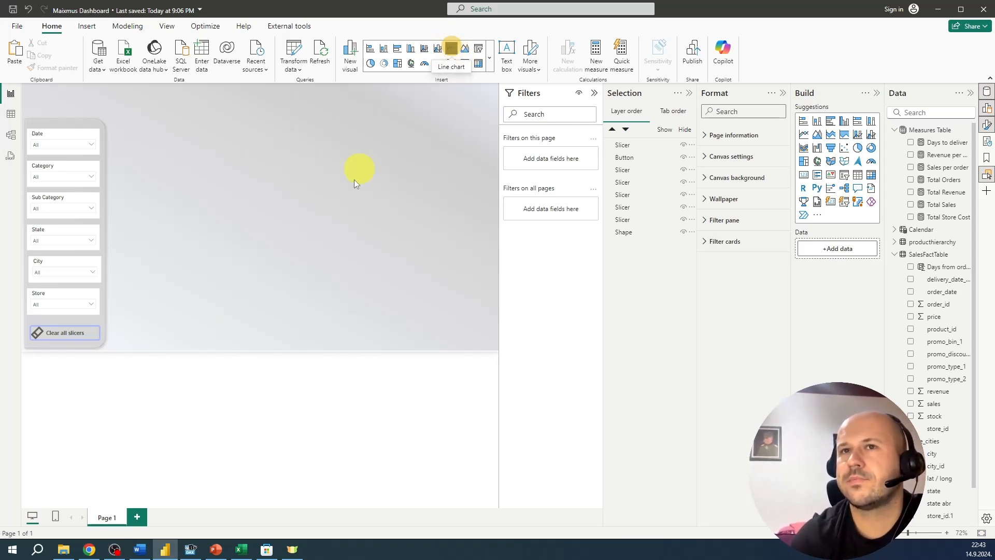
{"action": "left_click_drag", "start_coordinate": [208, 232], "coordinate": [474, 203]}
{"action": "left_click", "coordinate": [168, 201]}
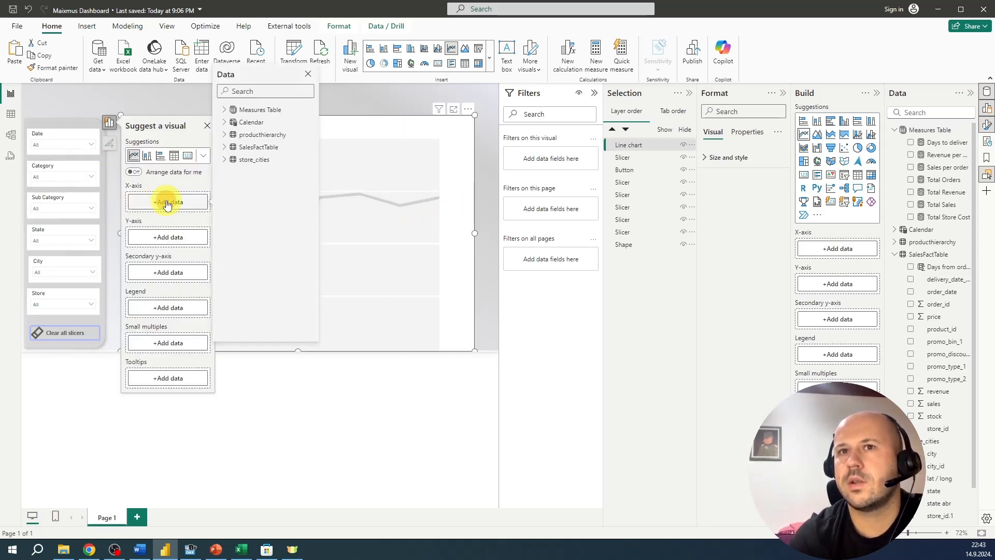
{"action": "left_click", "coordinate": [222, 123]}
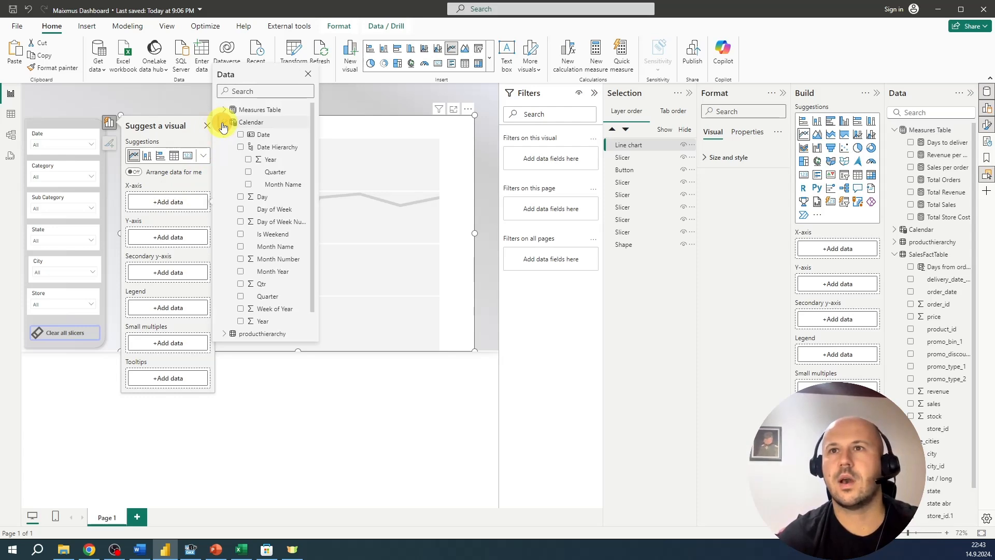
Build the line chart with the Calendar Date Hierarchy on the X-axis and the Total Revenue measure on the Y-axis
{"action": "left_click", "coordinate": [242, 147]}
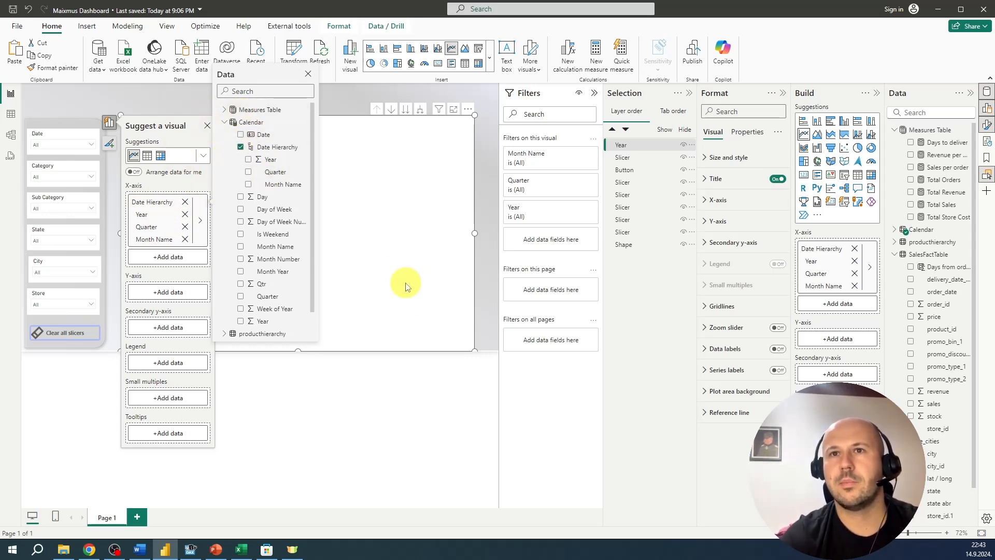
{"action": "left_click", "coordinate": [928, 113]}
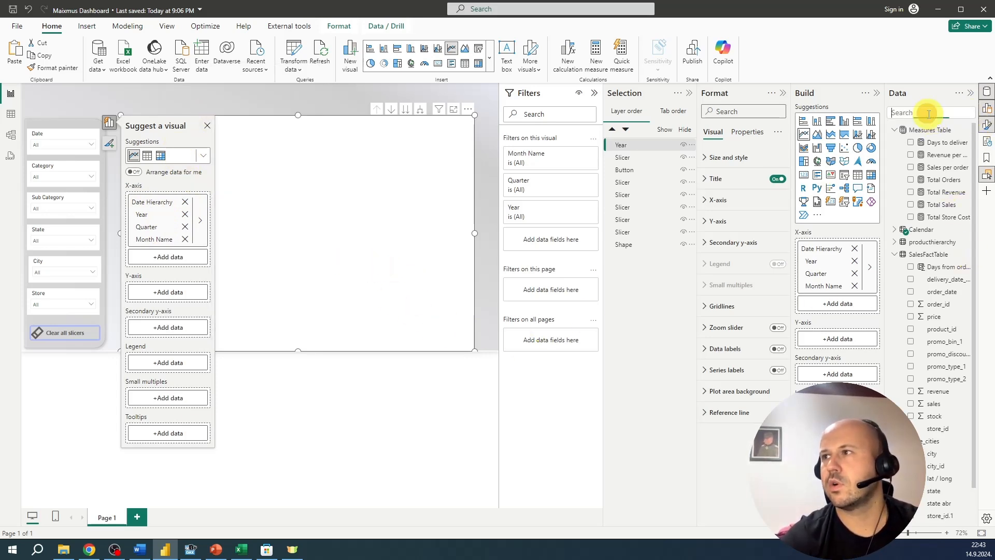
{"action": "type", "text": "tot"}
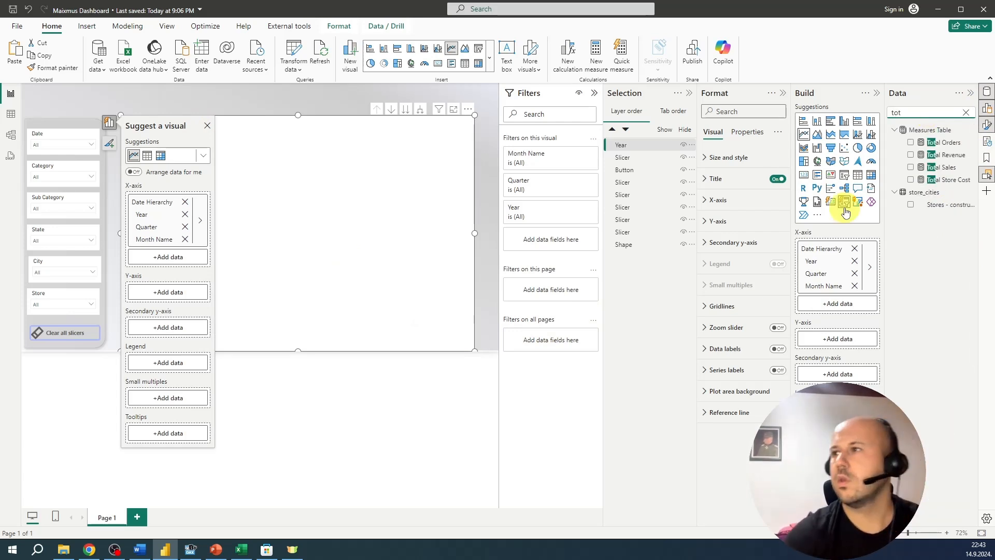
{"action": "left_click_drag", "start_coordinate": [906, 162], "coordinate": [165, 299]}
{"action": "left_click", "coordinate": [207, 125]}
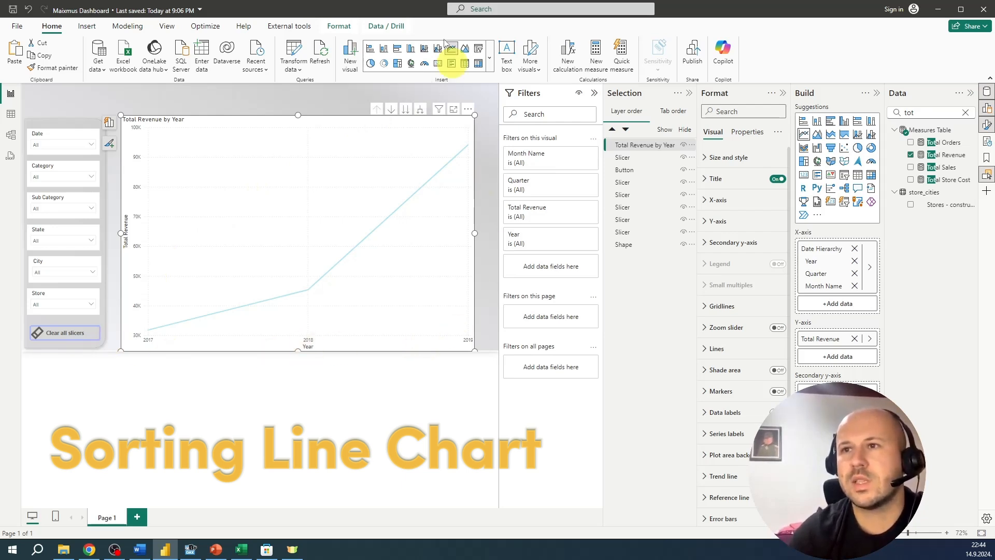
Step the line chart through its quarter and month hierarchy levels and return it to the year level
{"action": "left_click", "coordinate": [404, 111]}
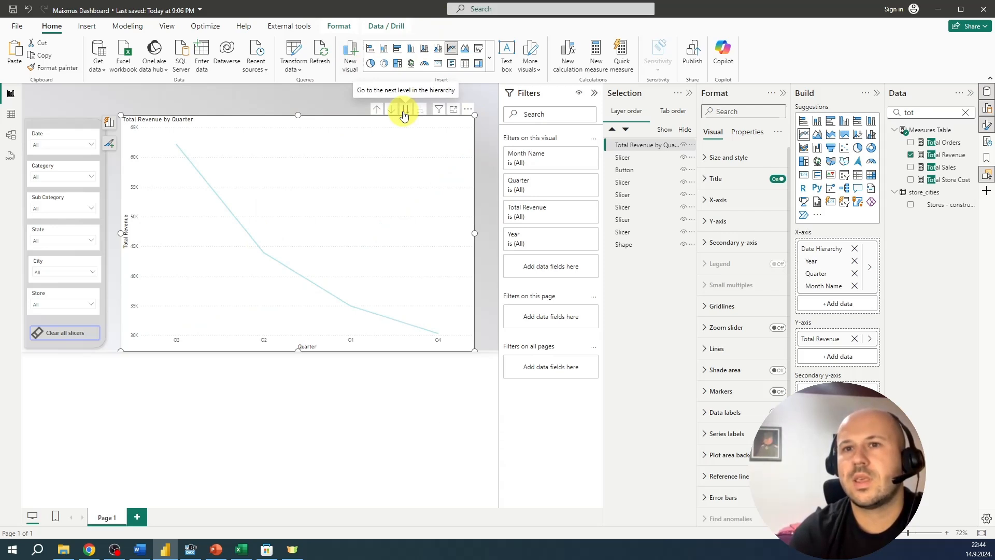
{"action": "left_click", "coordinate": [404, 111]}
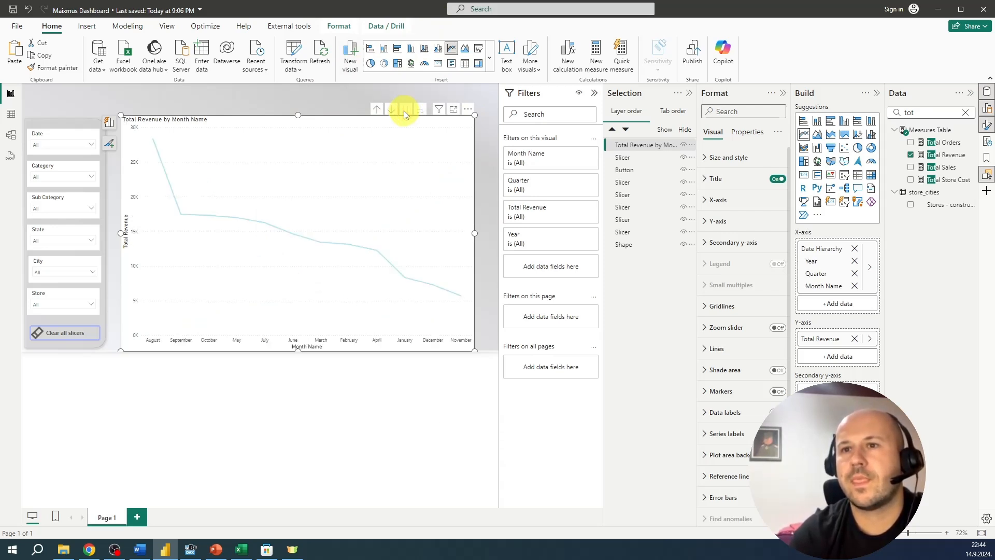
{"action": "left_click", "coordinate": [377, 110]}
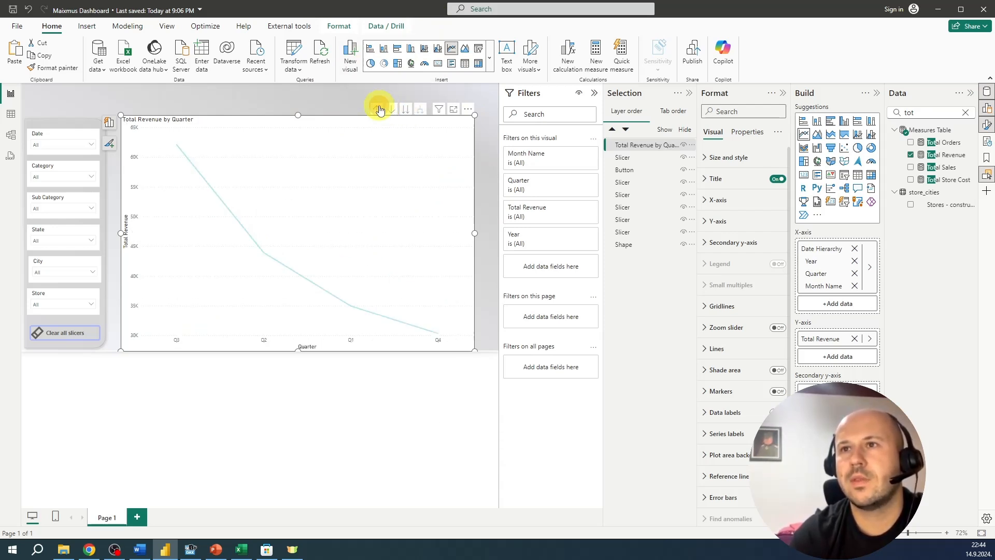
{"action": "left_click", "coordinate": [379, 109]}
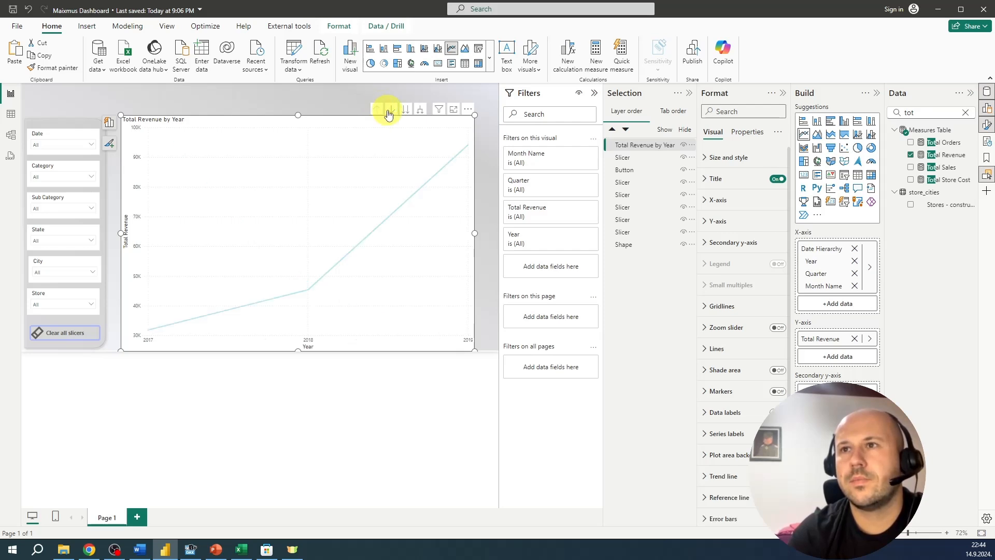
Expand the line chart one level to year and quarter, try drill mode, and drill back up to years
{"action": "left_click", "coordinate": [421, 110]}
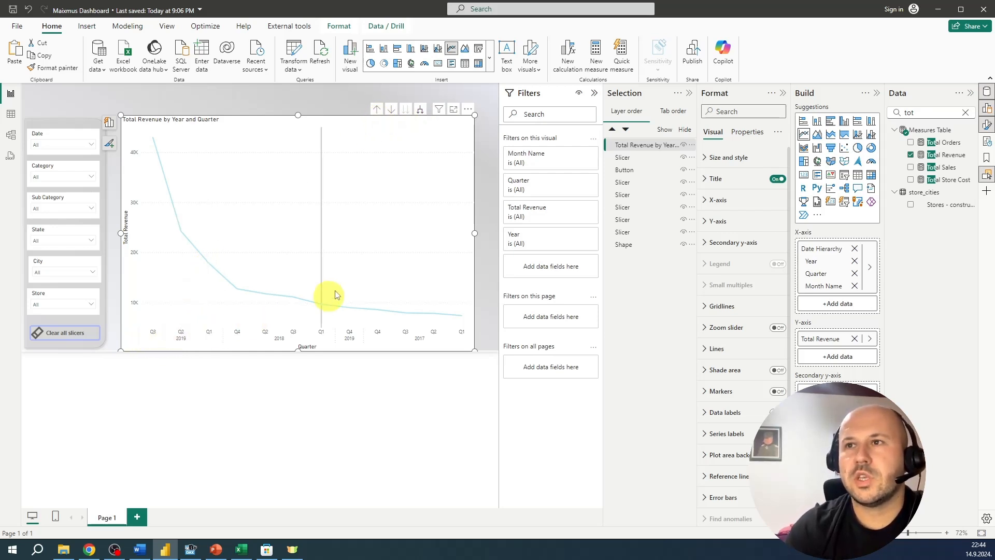
{"action": "left_click", "coordinate": [391, 110]}
{"action": "left_click", "coordinate": [391, 110]}
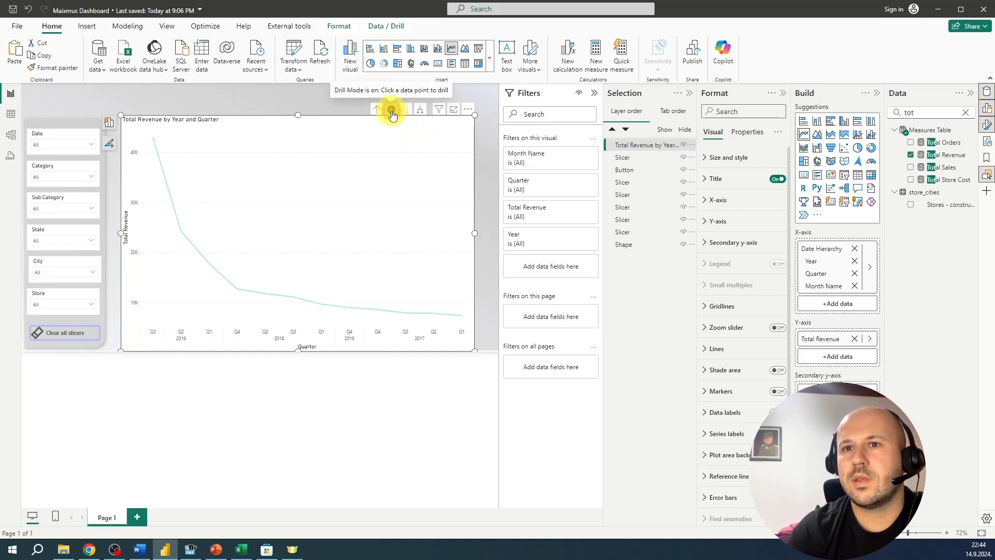
{"action": "left_click", "coordinate": [376, 109]}
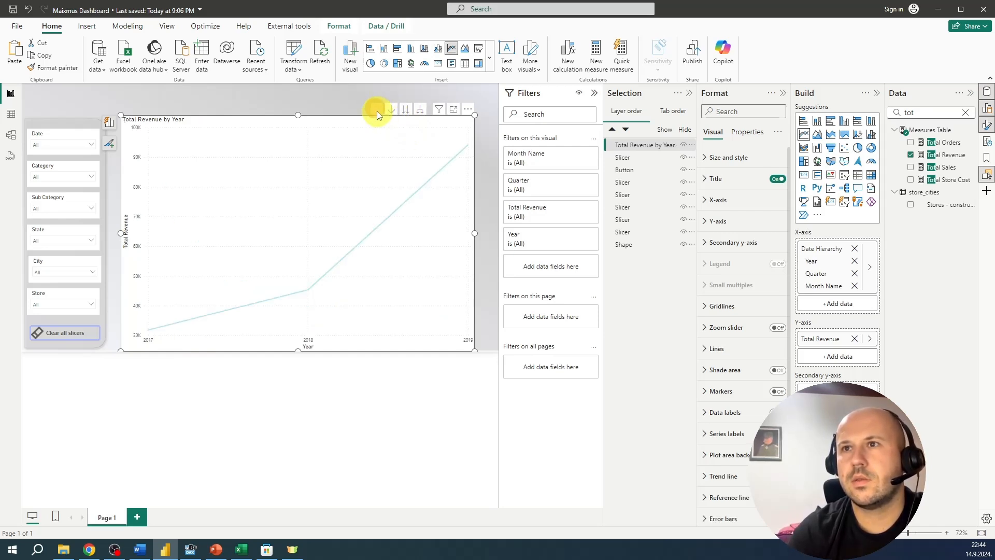
Show total revenue by quarter and by month name across all years, and drill back up to the year level
{"action": "left_click", "coordinate": [405, 110]}
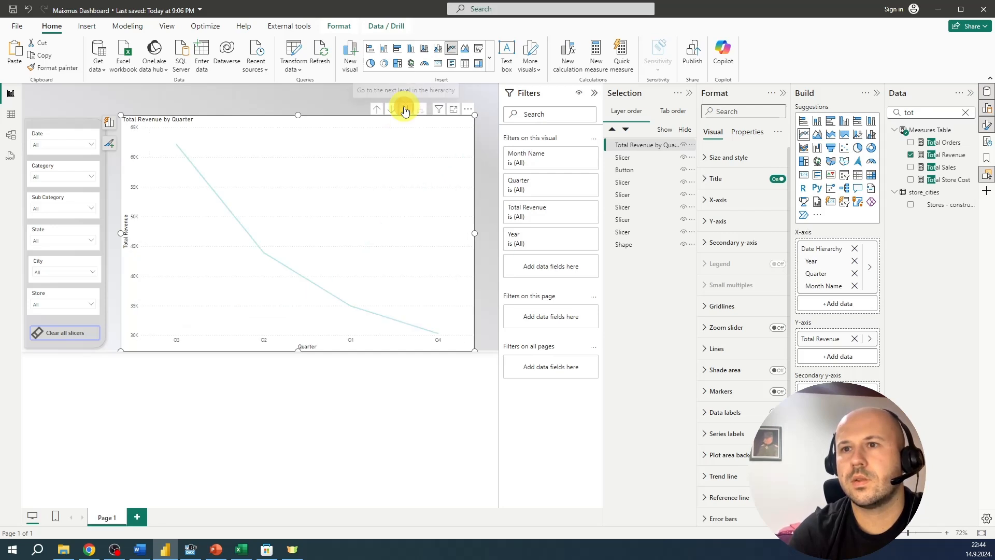
{"action": "left_click", "coordinate": [405, 111]}
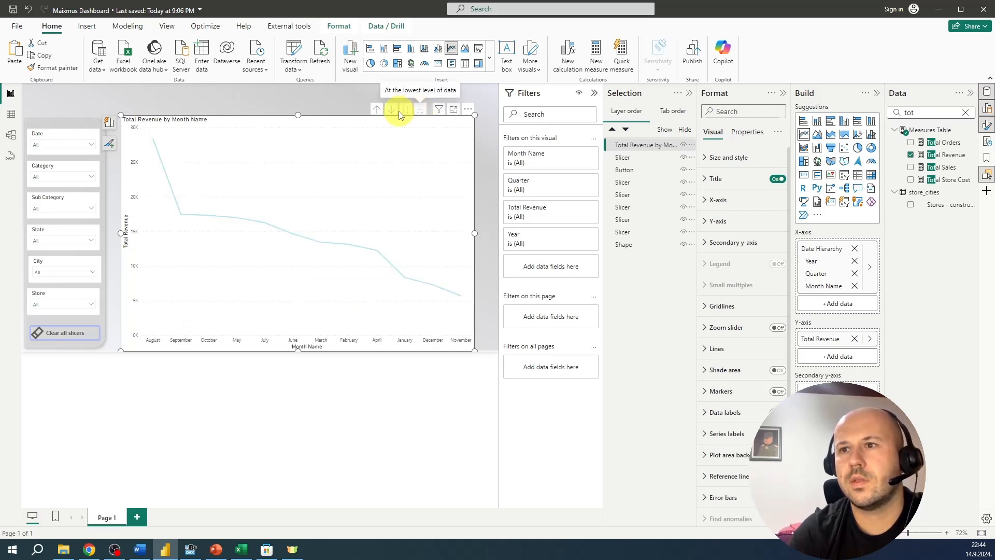
{"action": "left_click", "coordinate": [380, 110]}
{"action": "left_click", "coordinate": [380, 110]}
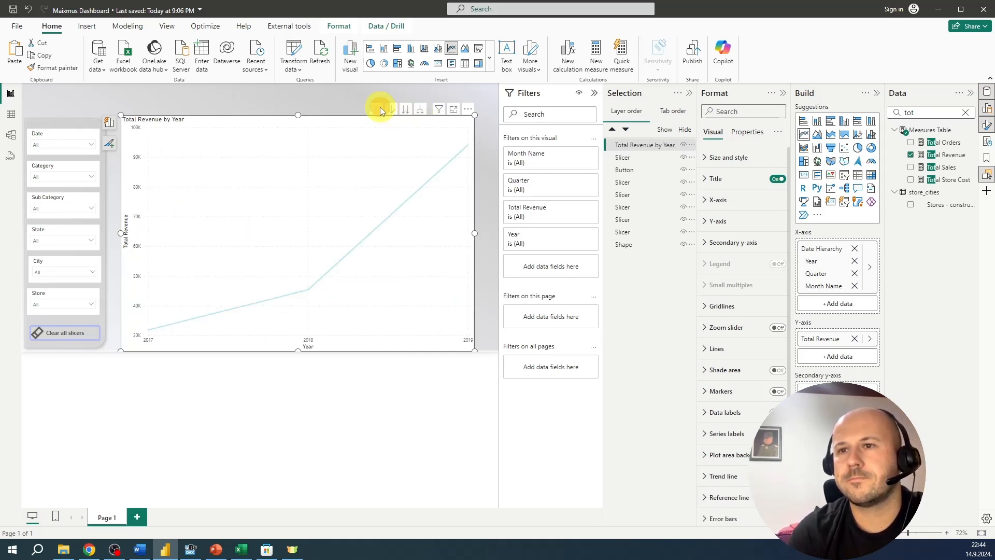
Expand the line chart two levels to Month Name and sort its axis ascending by Year Quarter Month Name
{"action": "left_click", "coordinate": [418, 112]}
{"action": "left_click", "coordinate": [418, 113]}
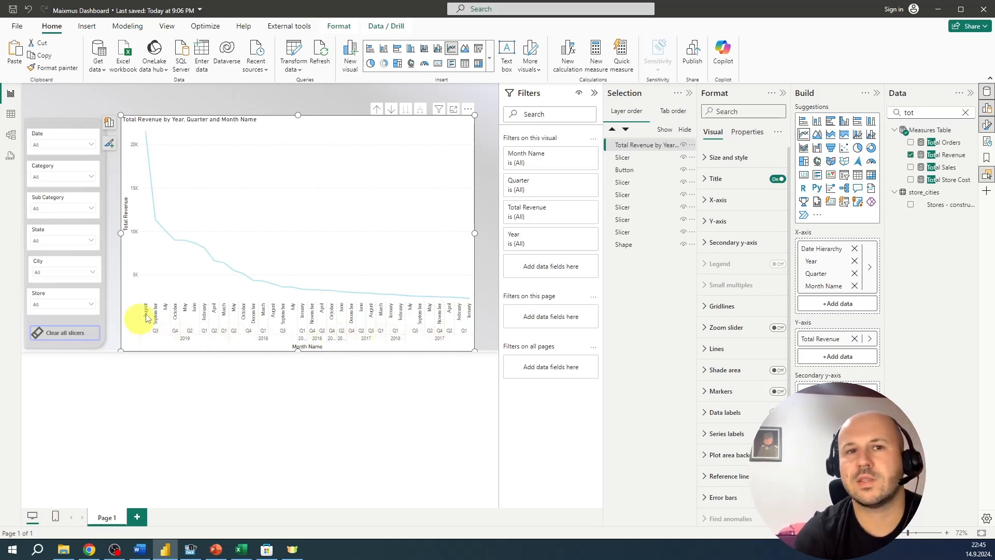
{"action": "left_click", "coordinate": [468, 110]}
{"action": "mouse_move", "coordinate": [529, 183]}
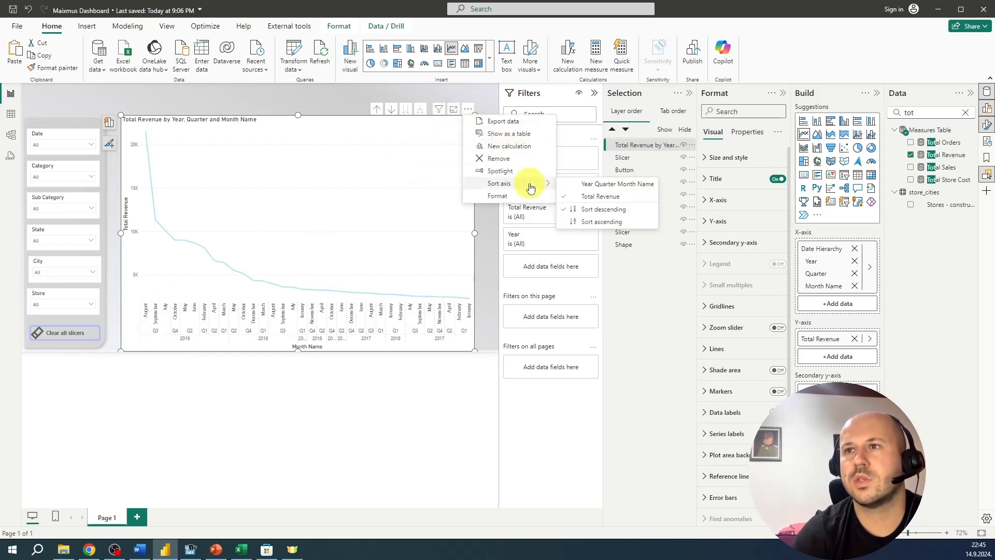
{"action": "left_click", "coordinate": [590, 187]}
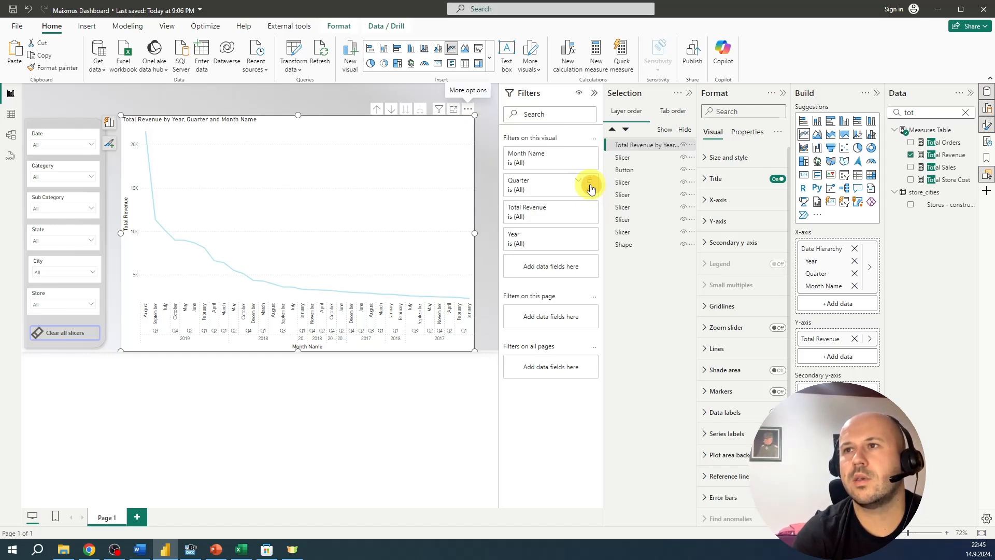
{"action": "left_click", "coordinate": [468, 109]}
{"action": "mouse_move", "coordinate": [528, 185]}
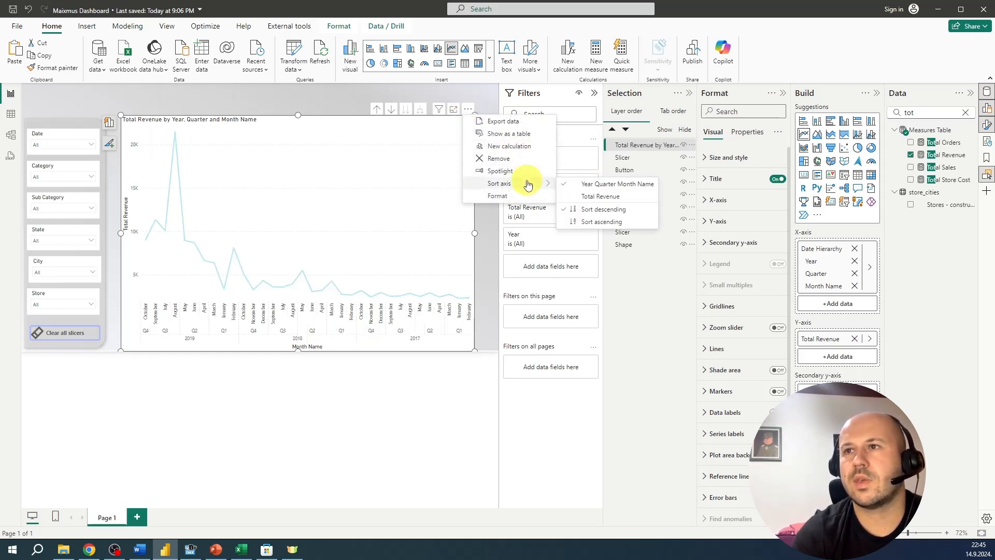
{"action": "left_click", "coordinate": [593, 223]}
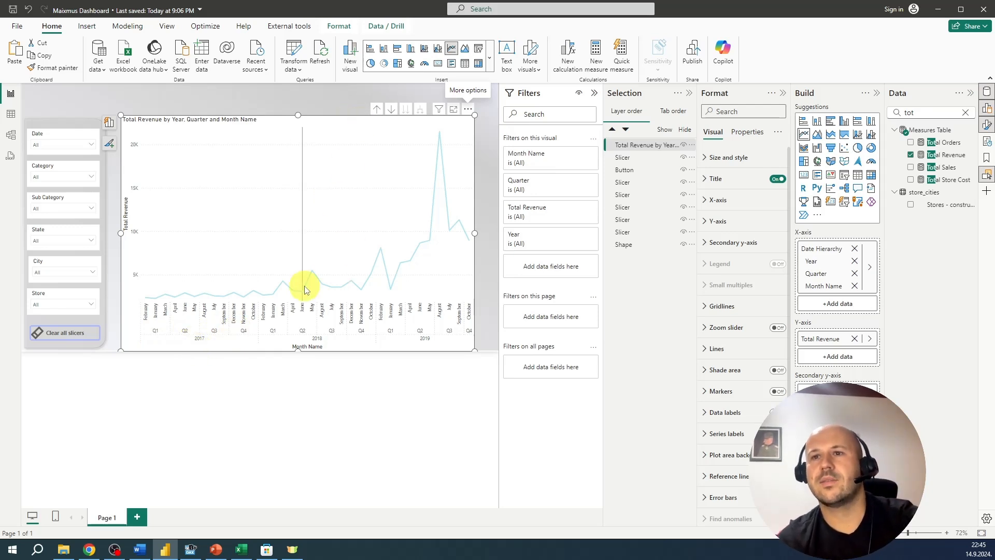
Drill the line chart up to year and quarter, and lower its top edge to free space above it
{"action": "mouse_move", "coordinate": [302, 304]}
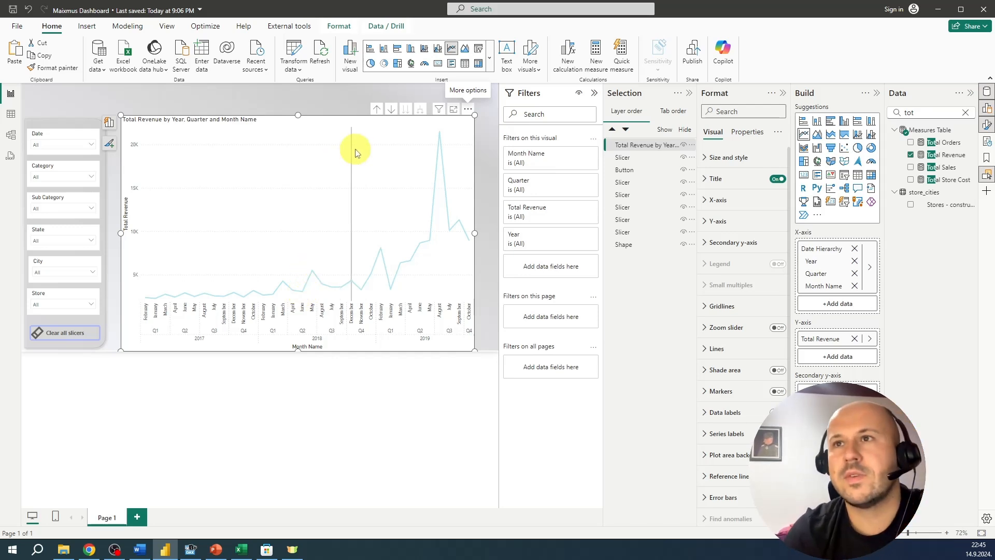
{"action": "mouse_move", "coordinate": [361, 149]}
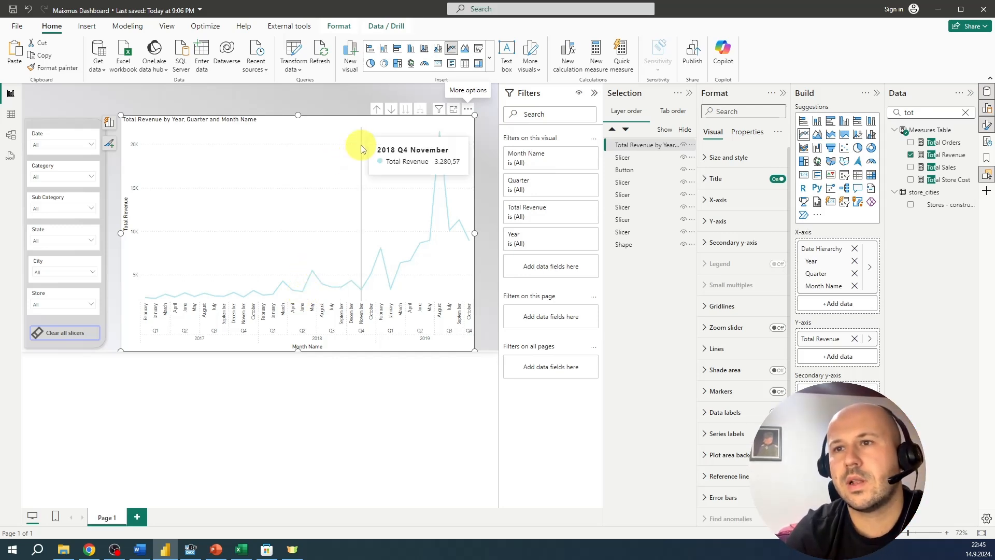
{"action": "left_click", "coordinate": [377, 110]}
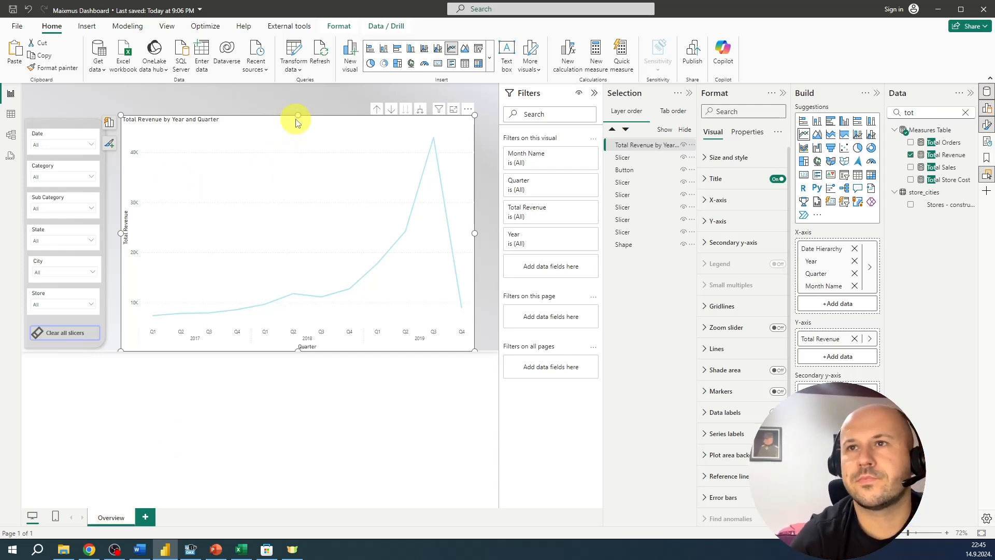
{"action": "left_click_drag", "start_coordinate": [297, 115], "coordinate": [281, 184]}
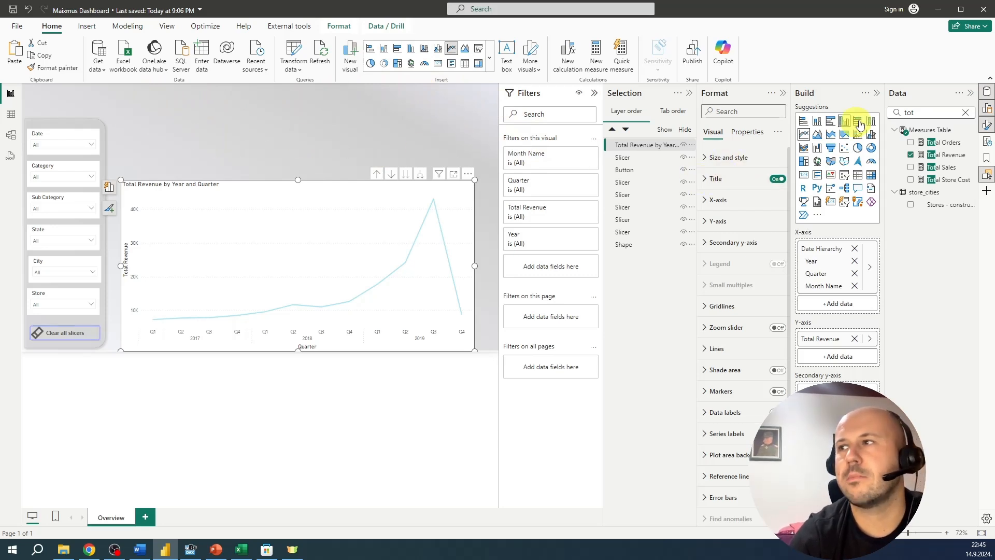
Clear the field search, add a Total Revenue card above the line chart, and shrink it to a small tile
{"action": "left_click", "coordinate": [965, 112]}
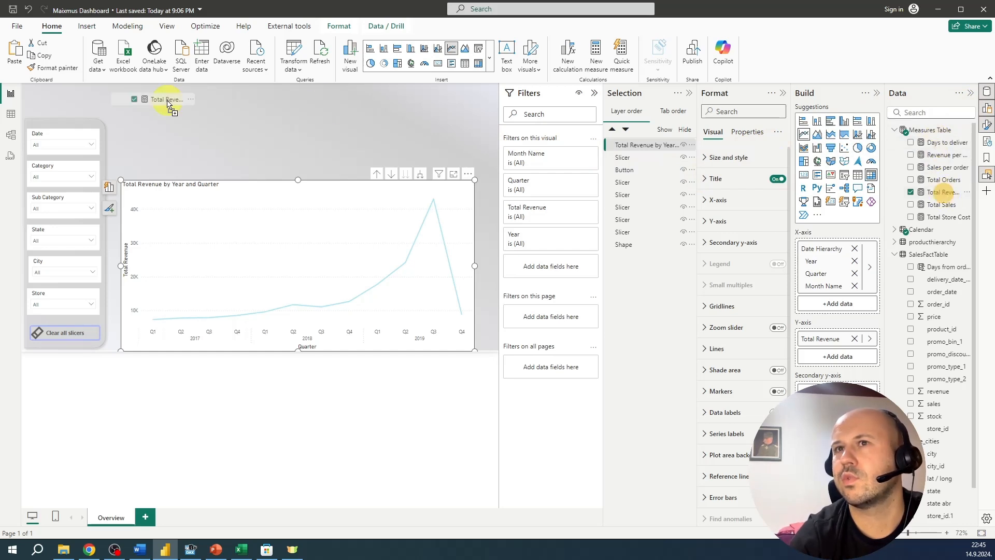
{"action": "left_click", "coordinate": [167, 105]}
{"action": "left_click", "coordinate": [941, 191]}
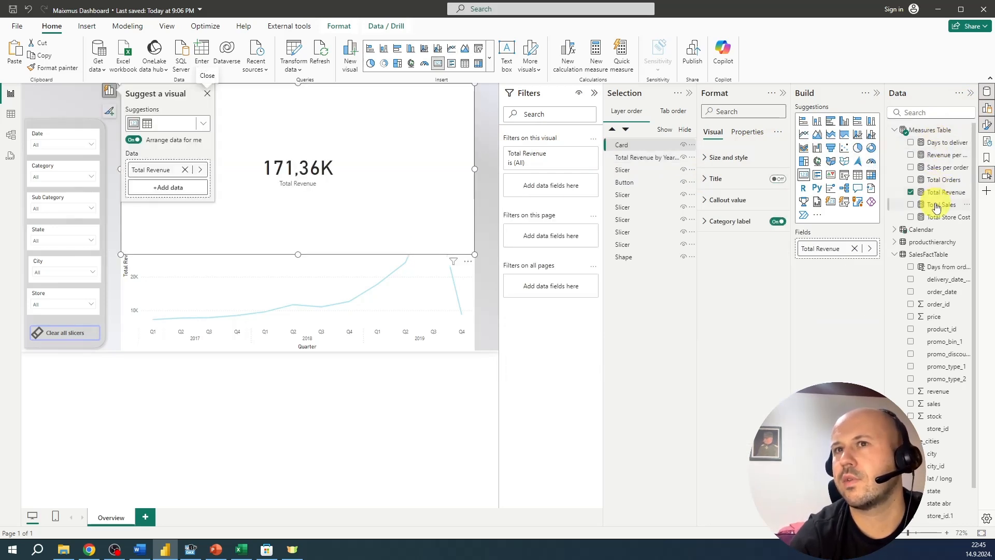
{"action": "left_click_drag", "start_coordinate": [471, 254], "coordinate": [200, 141]}
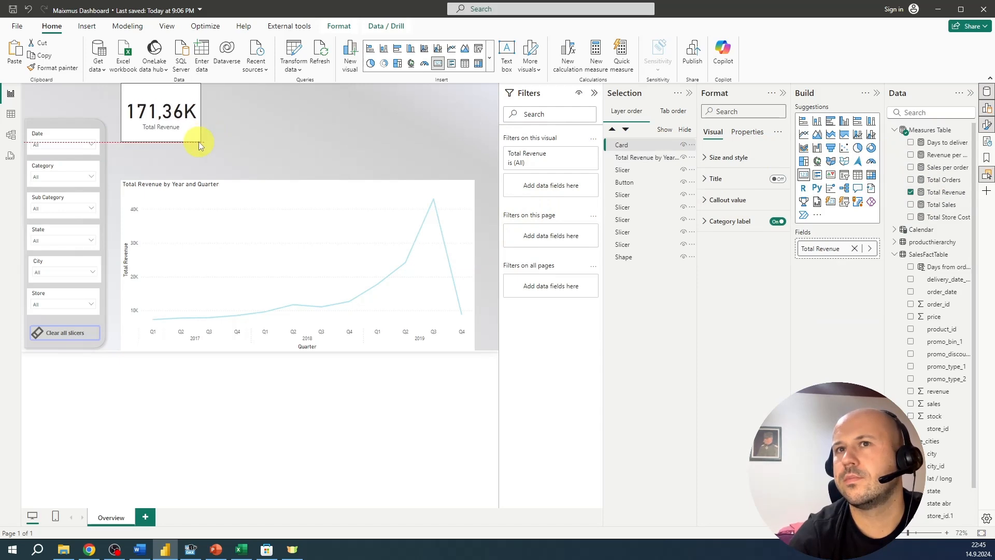
Add Total Sales and Total Orders cards in a row beside the Total Revenue card, narrowing each one
{"action": "left_click_drag", "start_coordinate": [919, 207], "coordinate": [404, 119]}
{"action": "left_click_drag", "start_coordinate": [473, 139], "coordinate": [327, 136]}
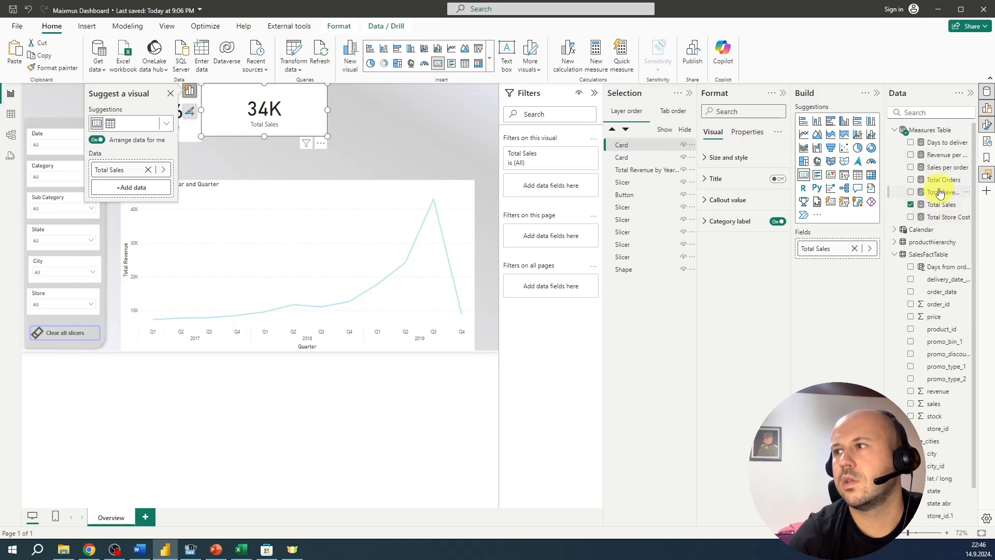
{"action": "left_click_drag", "start_coordinate": [940, 180], "coordinate": [411, 126]}
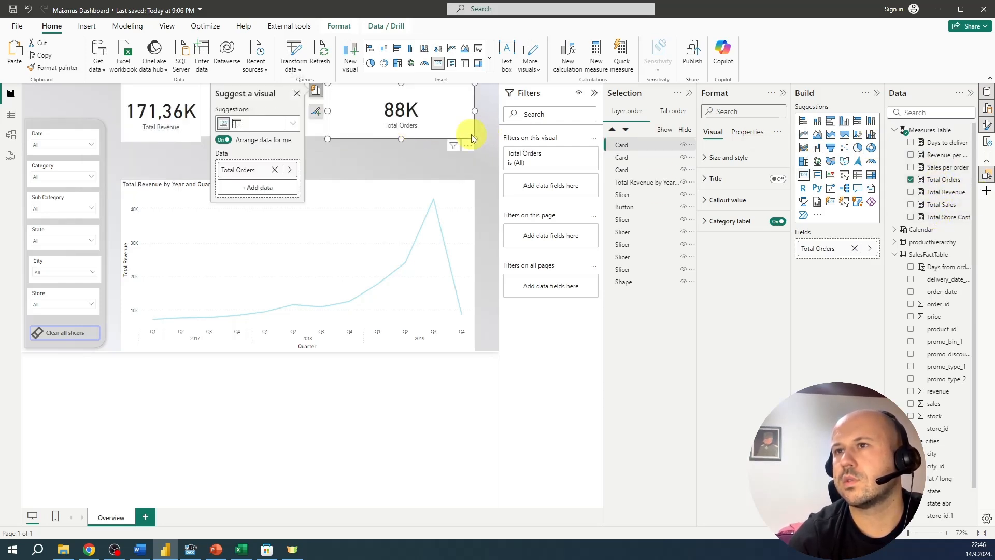
{"action": "left_click_drag", "start_coordinate": [473, 135], "coordinate": [450, 133]}
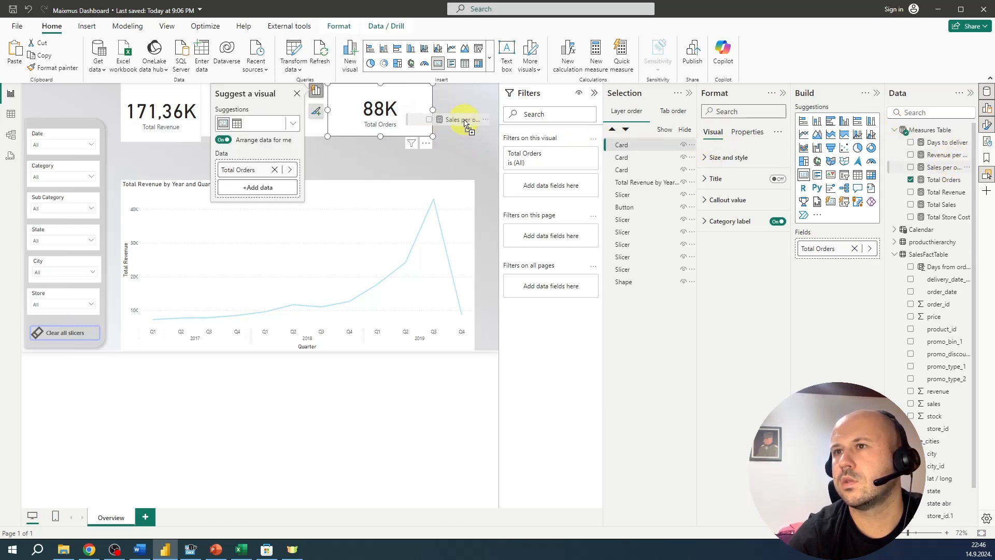
Add Sales per order, Revenue per Order and Days to deliver cards, shrink them, and place them around the existing cards above the chart
{"action": "left_click_drag", "start_coordinate": [390, 384], "coordinate": [394, 369]}
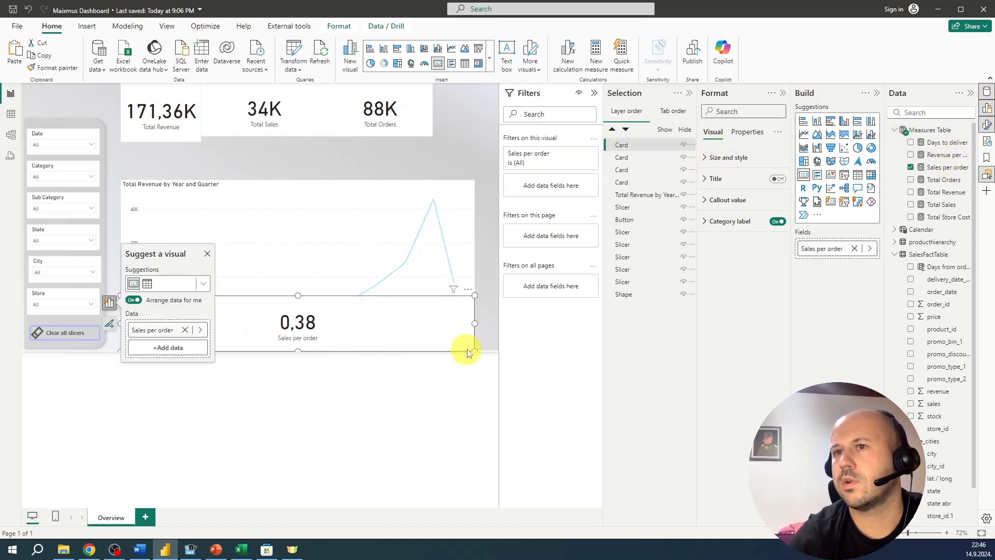
{"action": "left_click_drag", "start_coordinate": [472, 349], "coordinate": [454, 120]}
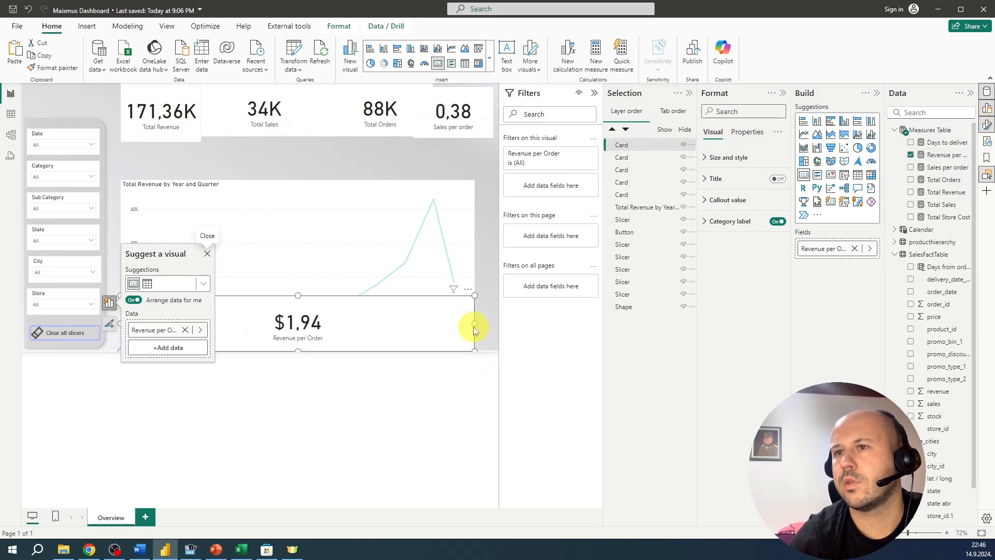
{"action": "left_click_drag", "start_coordinate": [474, 326], "coordinate": [206, 145]}
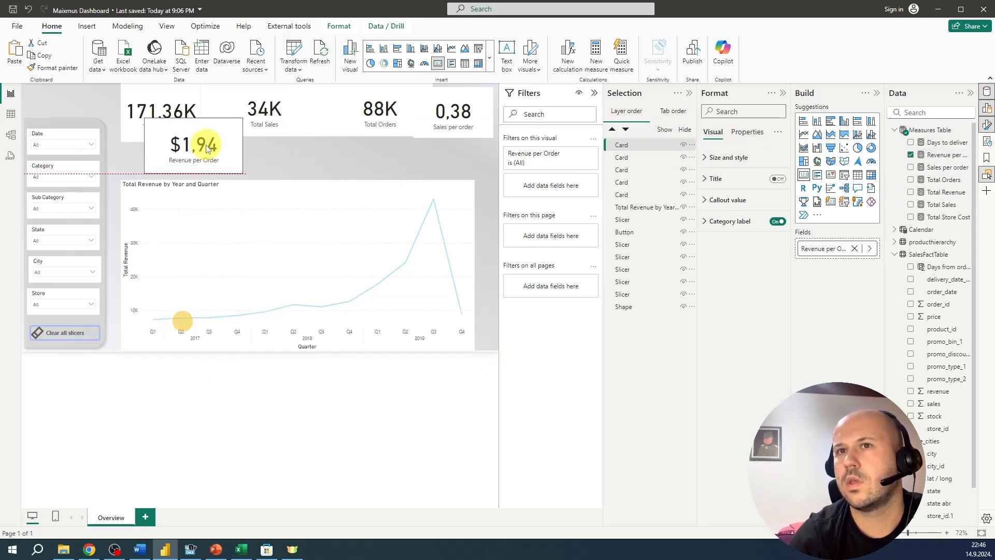
{"action": "left_click_drag", "start_coordinate": [934, 139], "coordinate": [288, 429]}
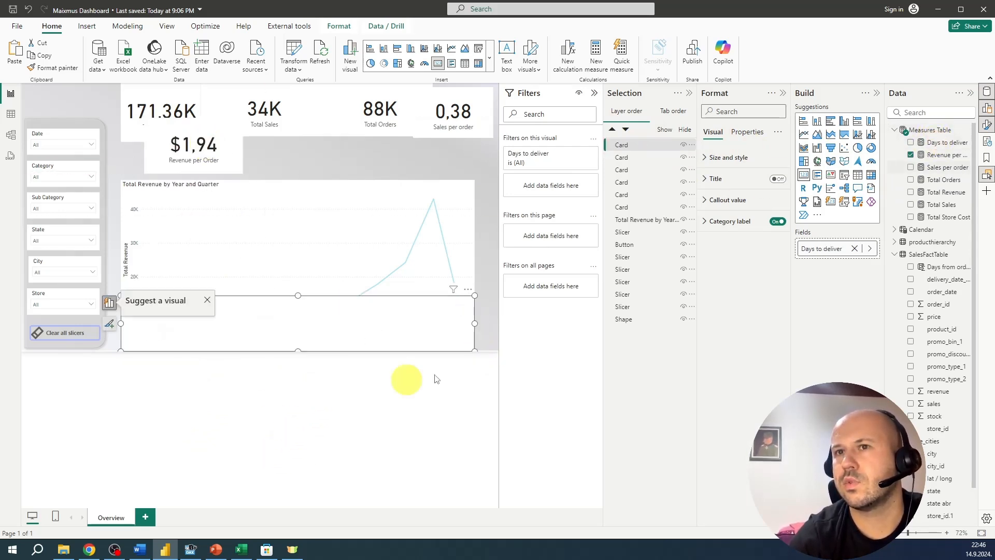
{"action": "left_click_drag", "start_coordinate": [475, 327], "coordinate": [345, 166]}
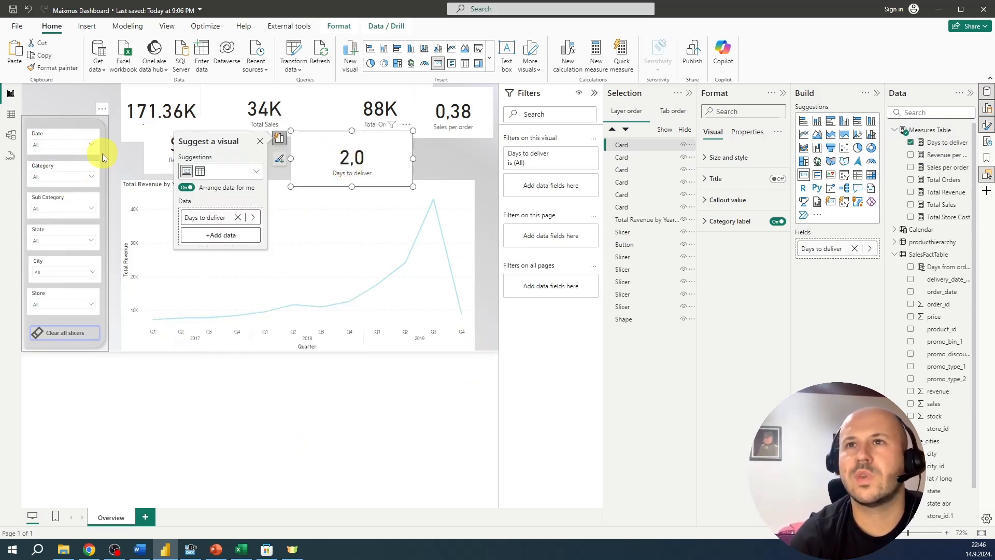
Filter the report page to Alabama with the State slicer
{"action": "left_click", "coordinate": [88, 239]}
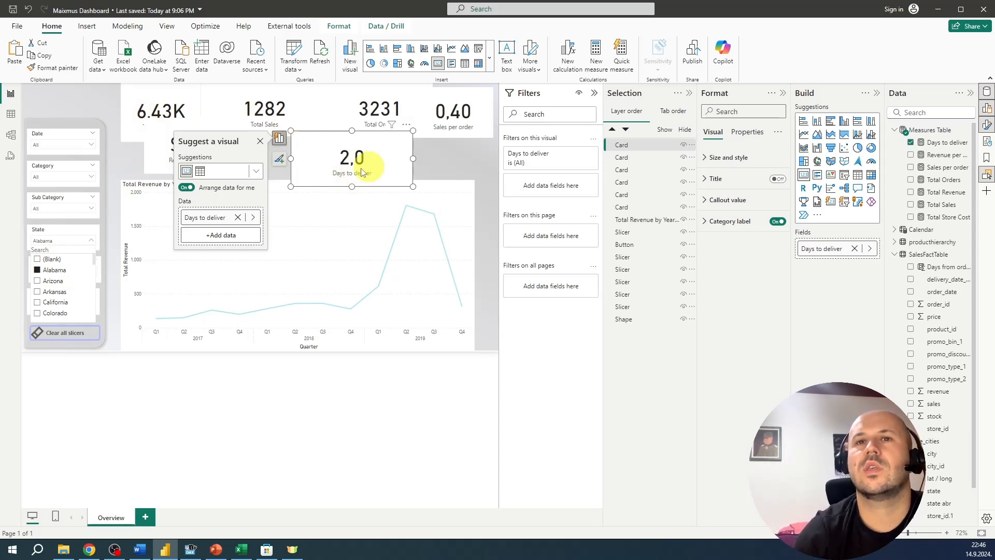
Check the cards and line chart for Arizona, Arkansas and North Dakota with the State slicer, and clear its selection
{"action": "left_click", "coordinate": [41, 281]}
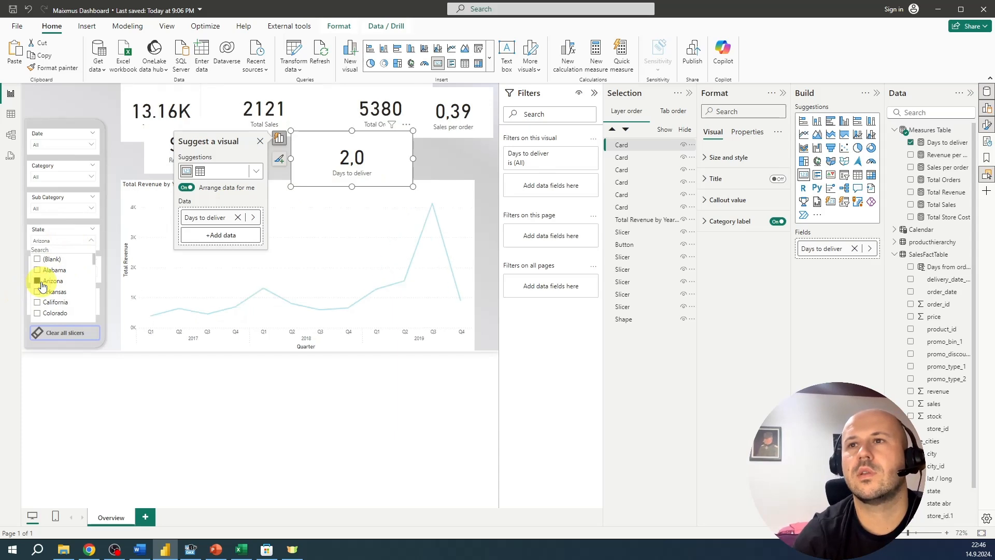
{"action": "left_click", "coordinate": [41, 283]}
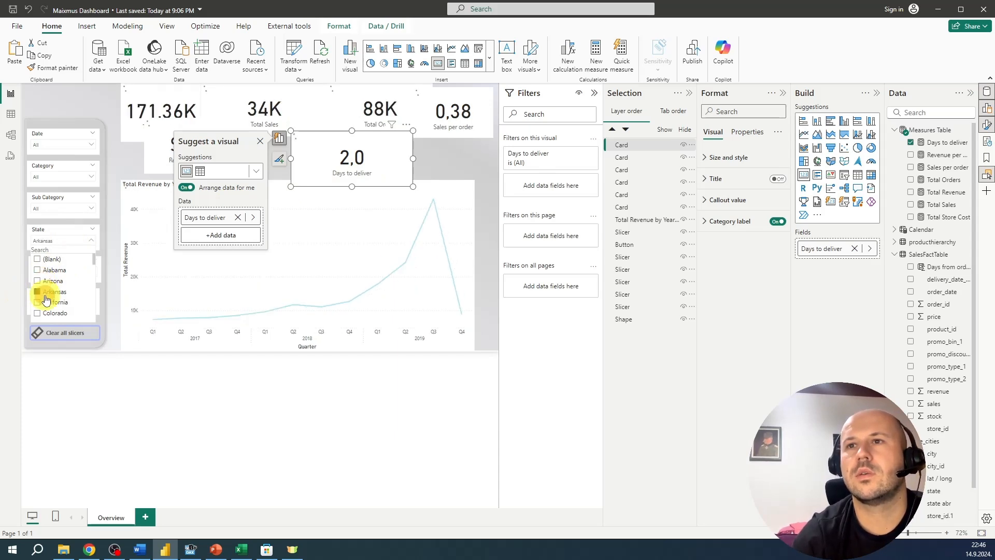
{"action": "left_click", "coordinate": [45, 296]}
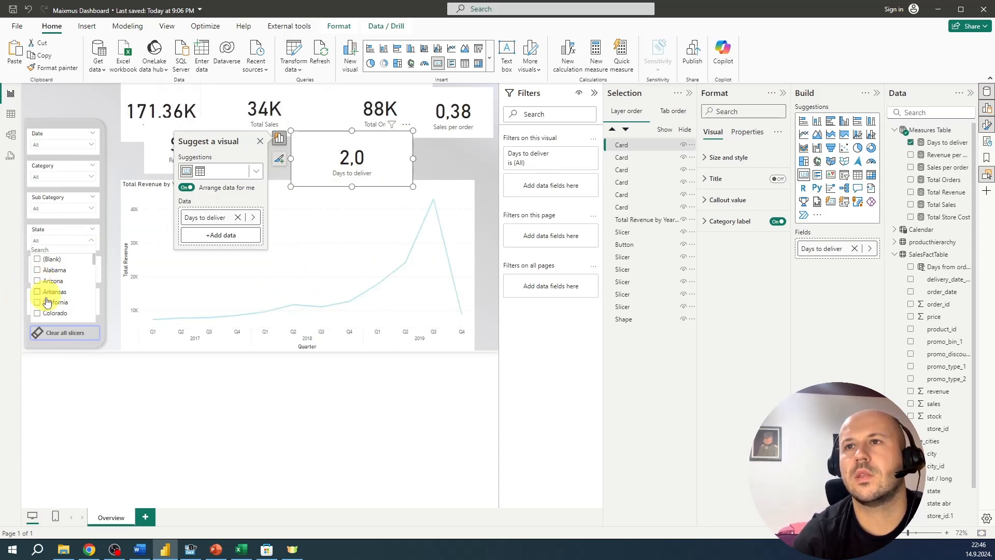
{"action": "scroll", "coordinate": [54, 303], "scroll_direction": "down", "scroll_amount": 6}
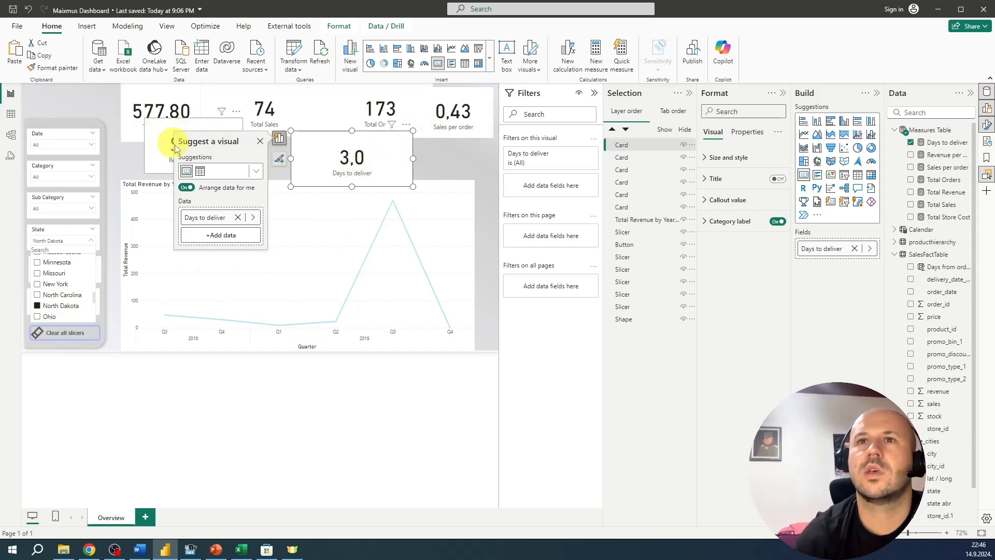
{"action": "left_click", "coordinate": [82, 261]}
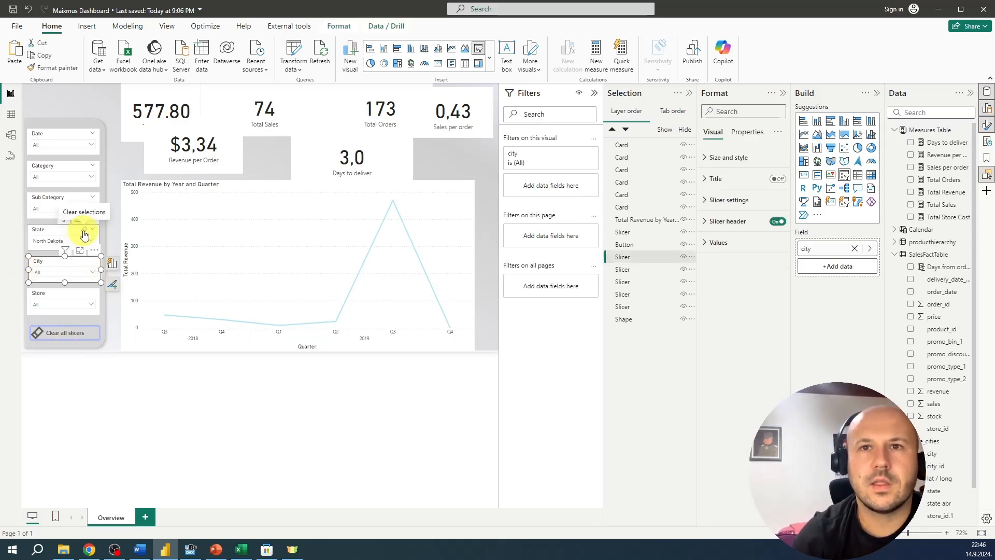
{"action": "left_click", "coordinate": [83, 231]}
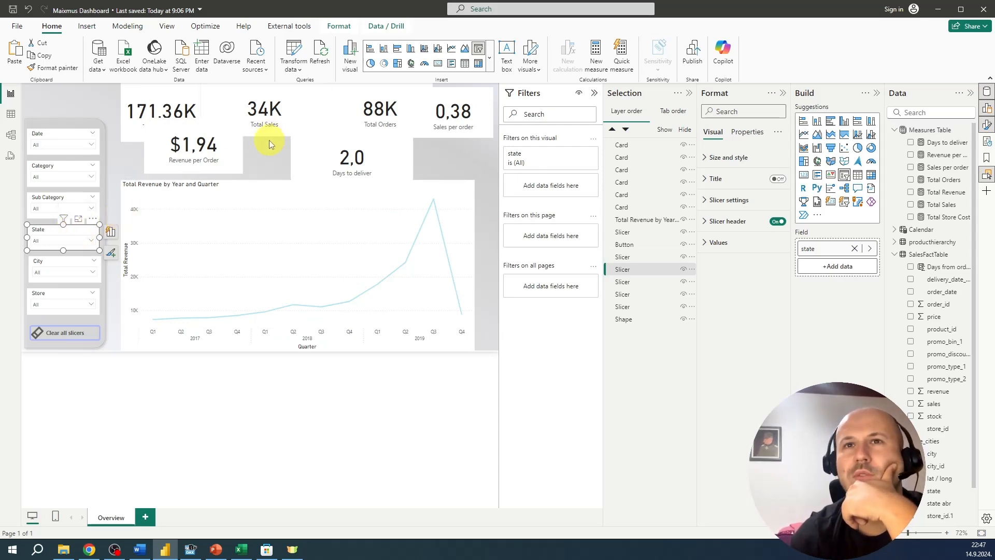
Set the Total Revenue card's callout value color to blue #2E50FF, Theme color 6
{"action": "left_click", "coordinate": [154, 104]}
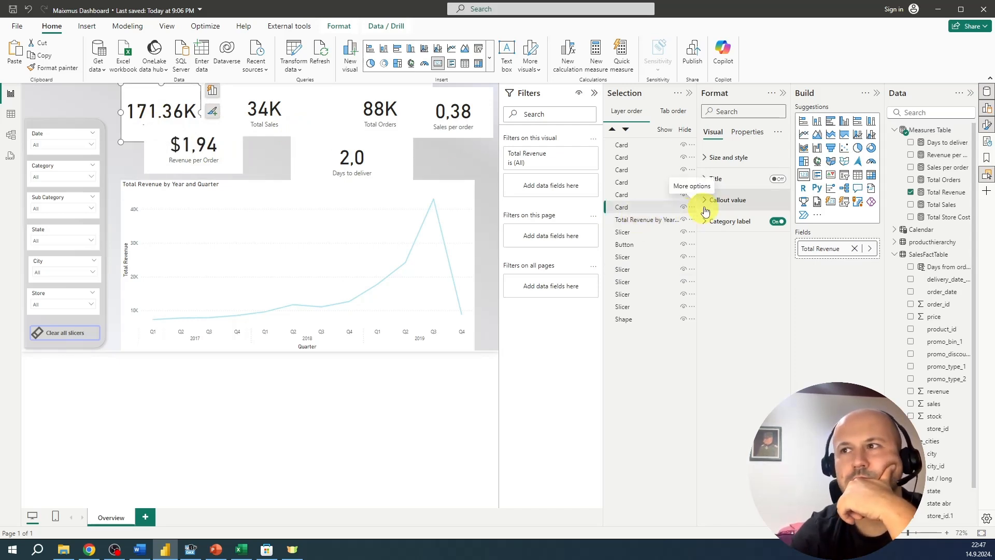
{"action": "left_click", "coordinate": [723, 200]}
{"action": "left_click", "coordinate": [725, 282]}
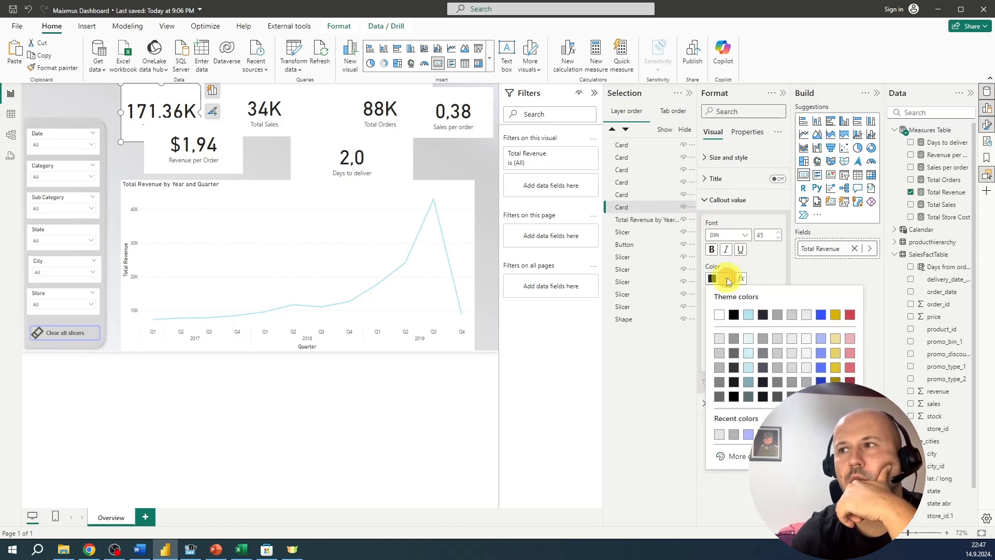
{"action": "left_click", "coordinate": [819, 314]}
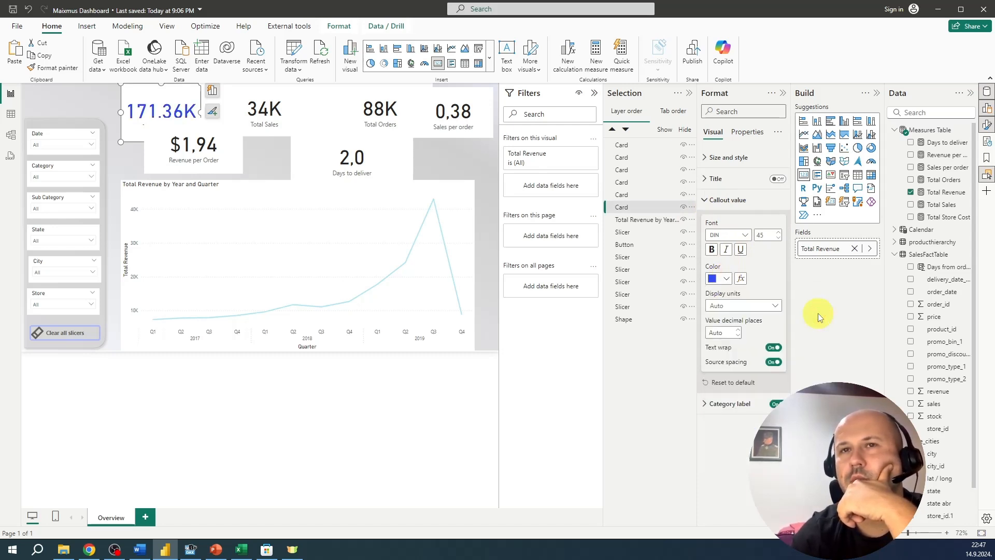
{"action": "left_click", "coordinate": [726, 279]}
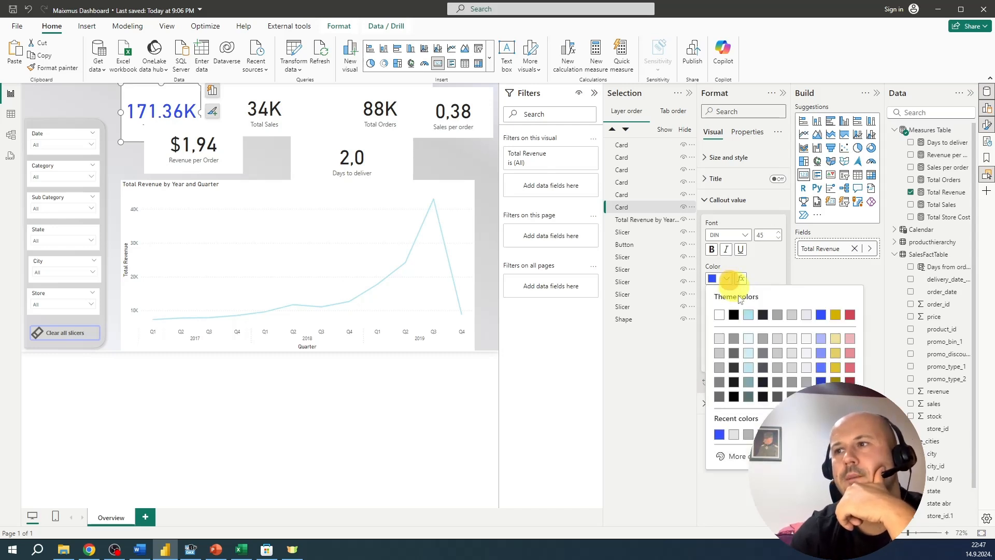
{"action": "left_click", "coordinate": [749, 315]}
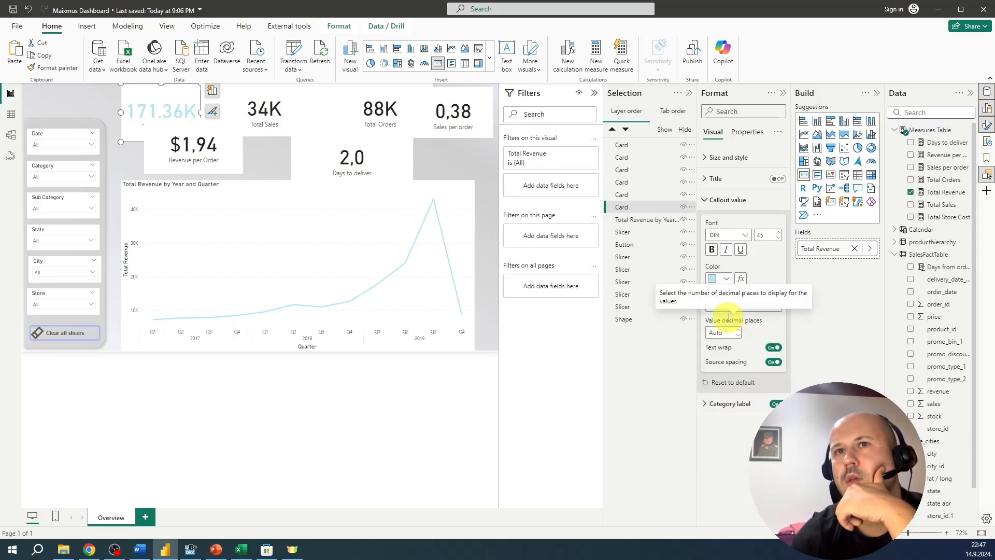
{"action": "left_click", "coordinate": [726, 279]}
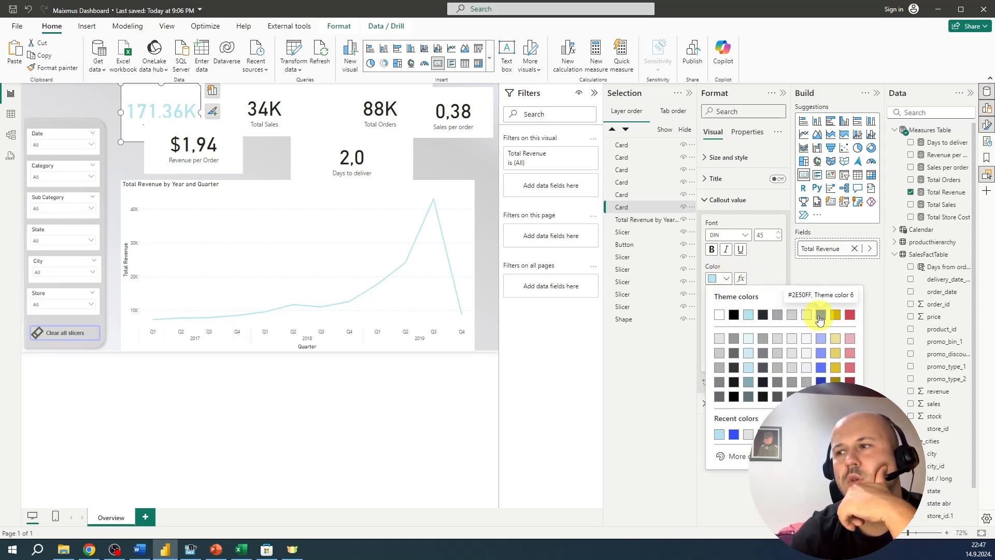
{"action": "left_click", "coordinate": [820, 315]}
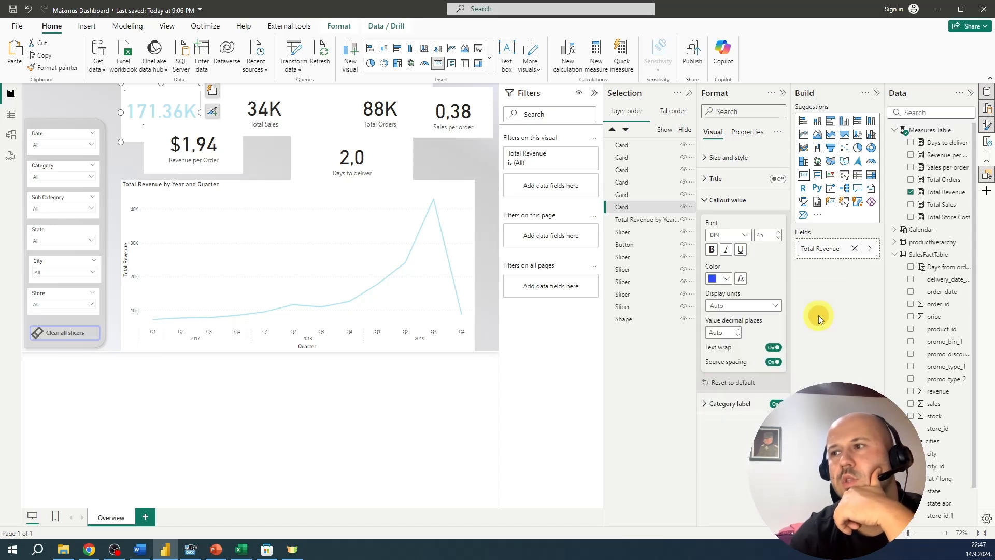
Move the Total Revenue card slightly and set its callout value font size to 25
{"action": "left_click_drag", "start_coordinate": [160, 123], "coordinate": [149, 110]}
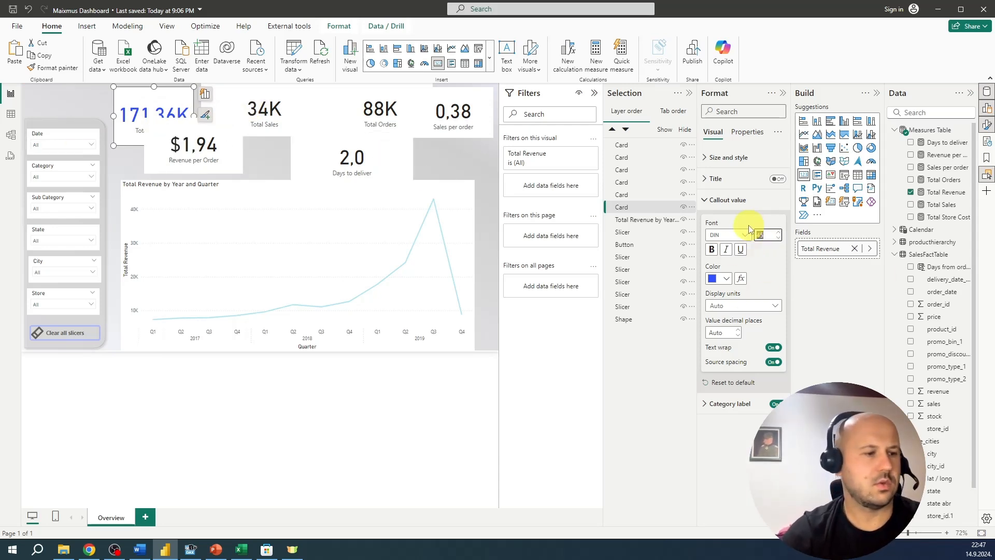
{"action": "type", "text": "22"}
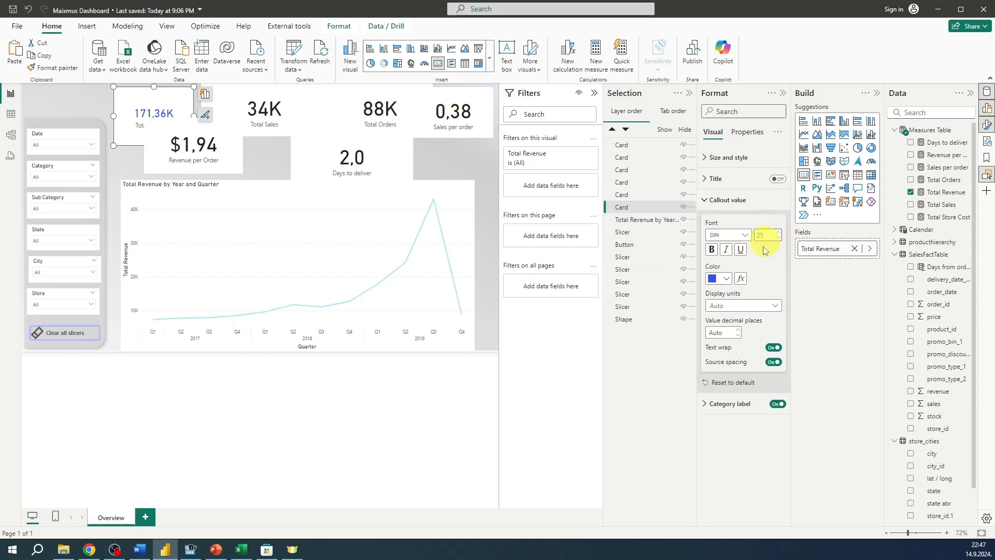
{"action": "left_click", "coordinate": [717, 201]}
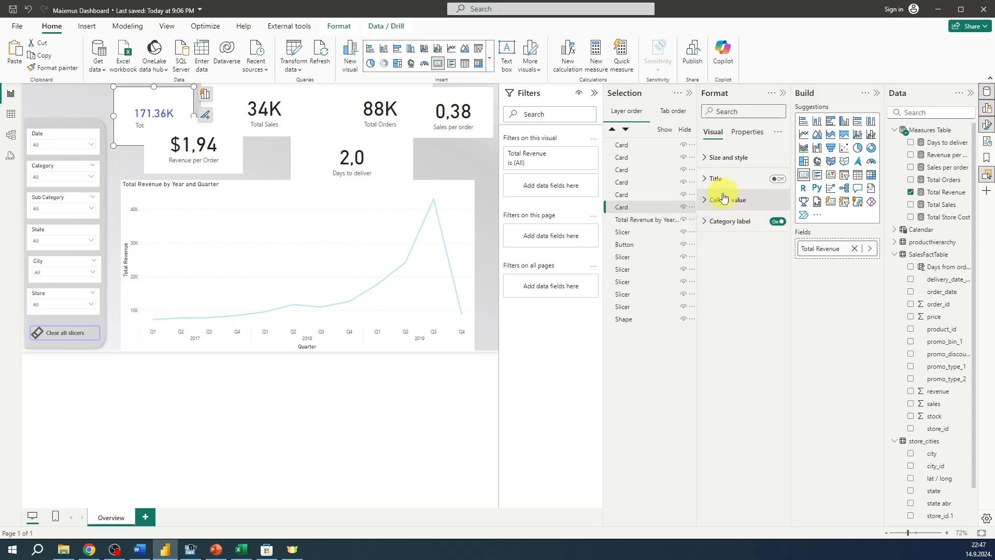
Set the Total Revenue card's background transparency to 100% and shrink it to about 102 high by 166 wide along the page's upper edge
{"action": "left_click", "coordinate": [714, 157]}
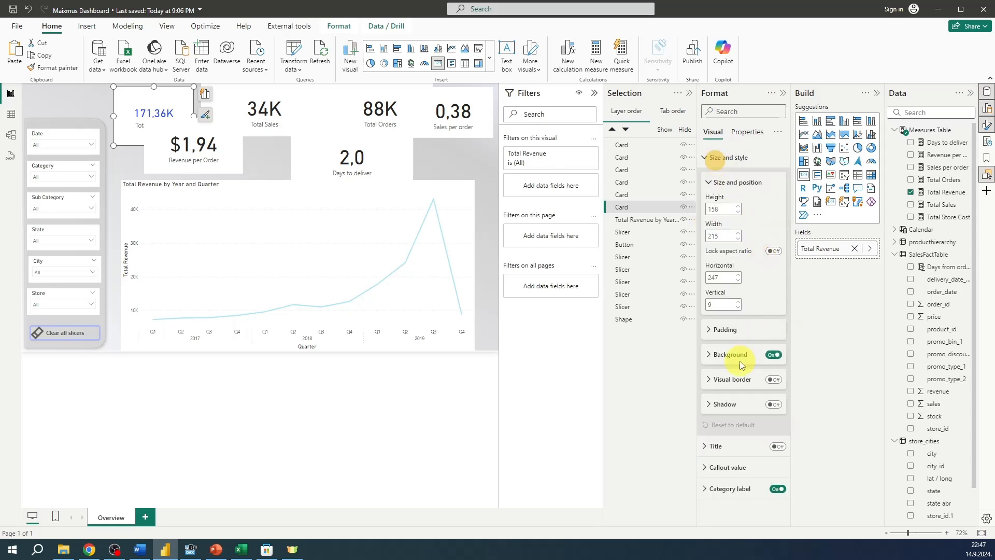
{"action": "left_click", "coordinate": [774, 356]}
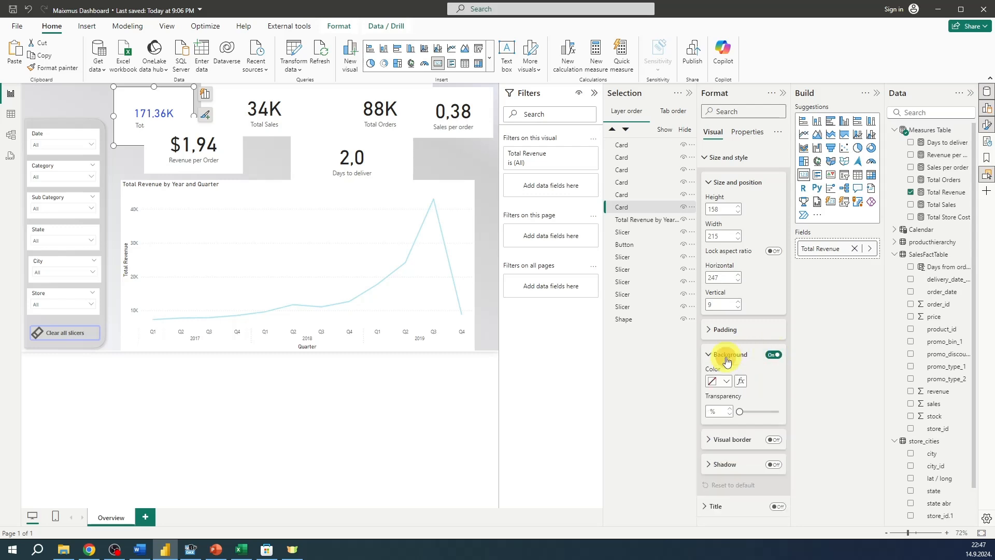
{"action": "left_click_drag", "start_coordinate": [742, 410], "coordinate": [779, 403]}
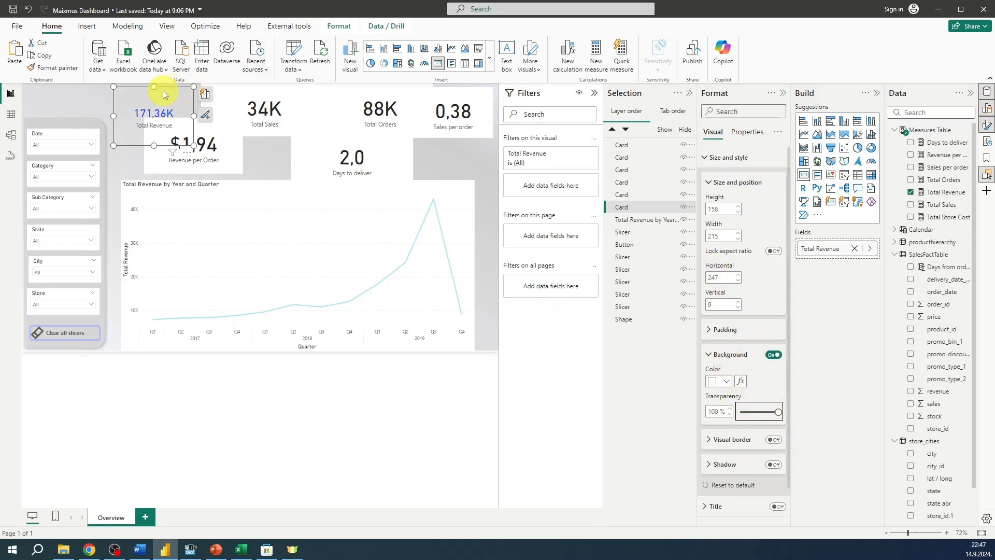
{"action": "left_click_drag", "start_coordinate": [163, 90], "coordinate": [145, 86]}
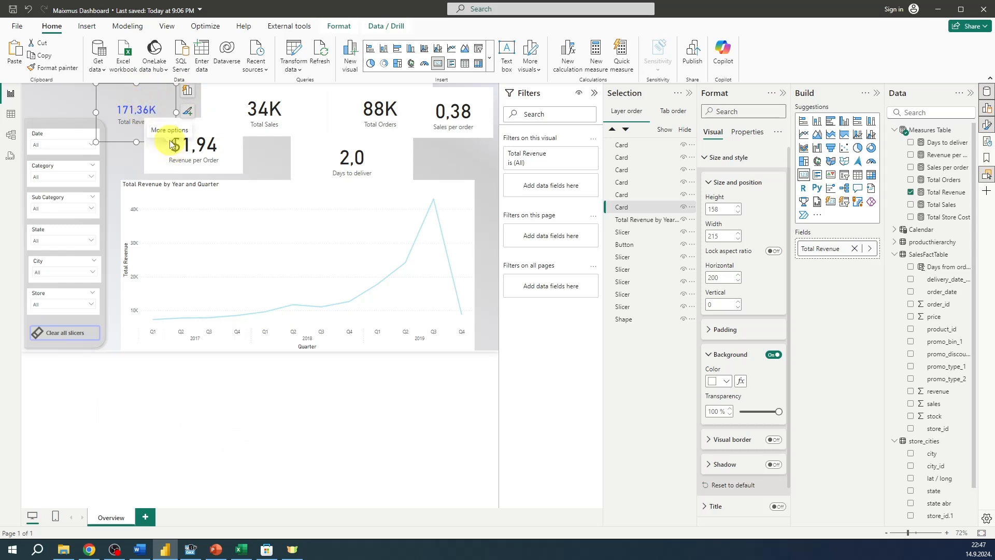
{"action": "left_click_drag", "start_coordinate": [175, 141], "coordinate": [158, 122]}
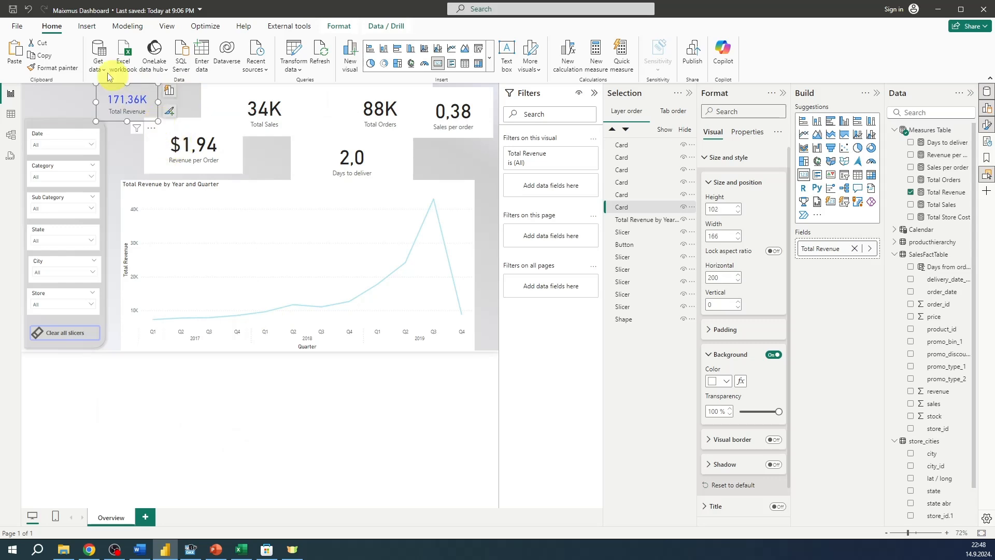
Copy the Total Revenue card's formatting to the Revenue per Order, Total Sales, Total Orders, Days to deliver and Sales per order cards with Format painter
{"action": "left_click", "coordinate": [57, 68]}
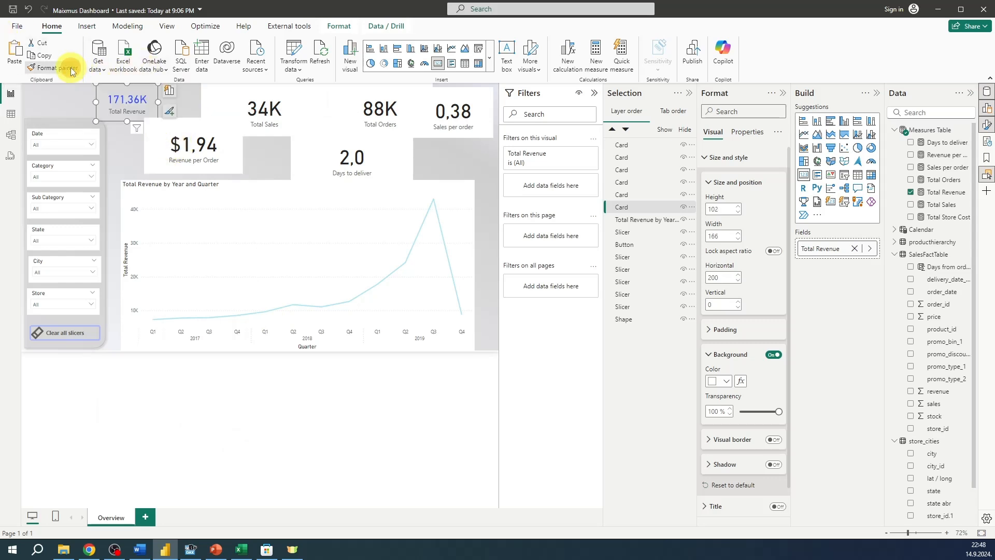
{"action": "left_click", "coordinate": [203, 141]}
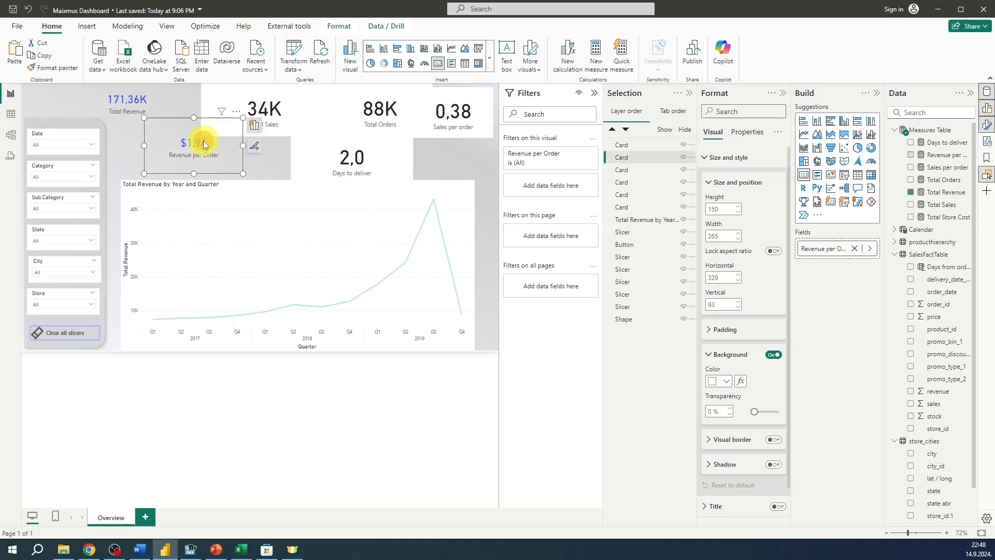
{"action": "left_click", "coordinate": [66, 70]}
{"action": "left_click", "coordinate": [251, 104]}
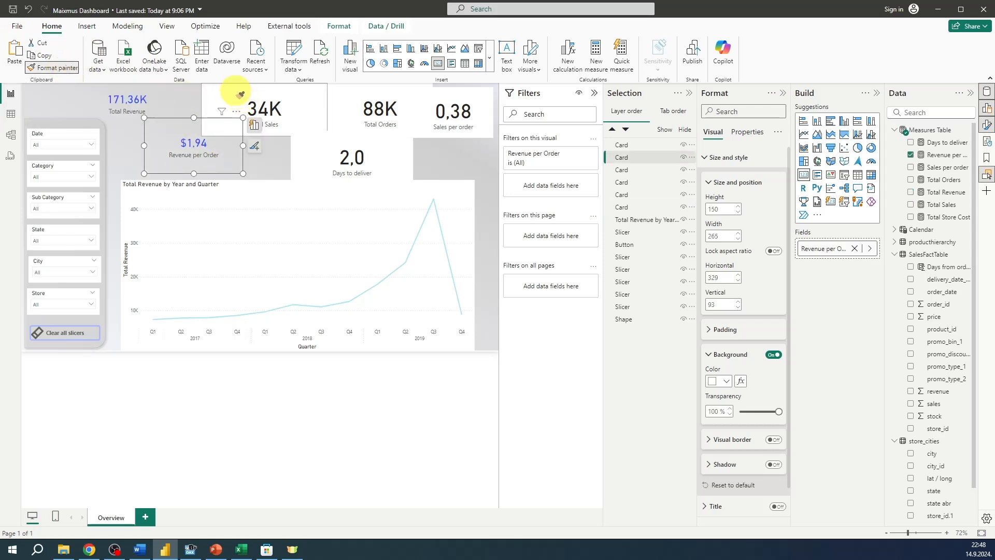
{"action": "left_click", "coordinate": [63, 69]}
{"action": "left_click", "coordinate": [373, 106]}
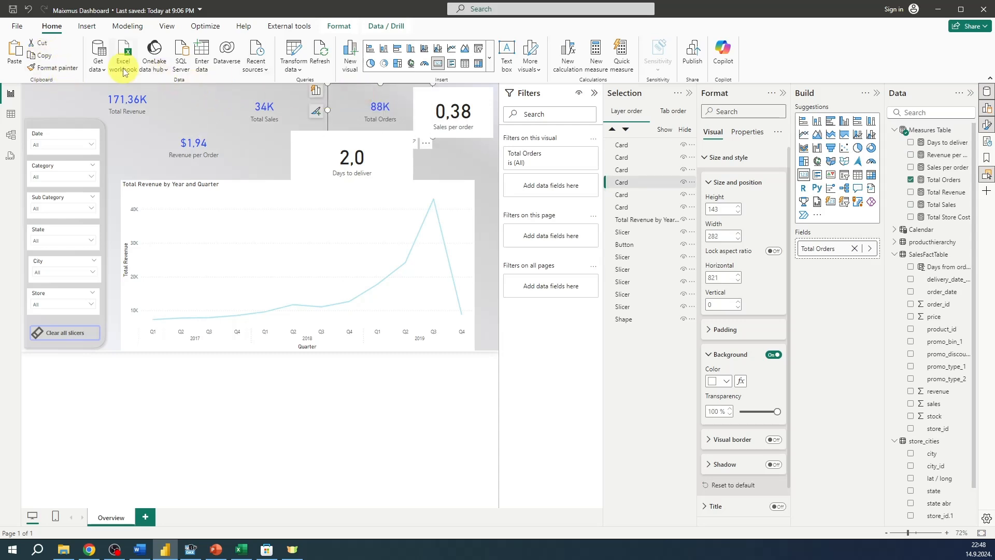
{"action": "left_click", "coordinate": [62, 70]}
{"action": "left_click", "coordinate": [353, 153]}
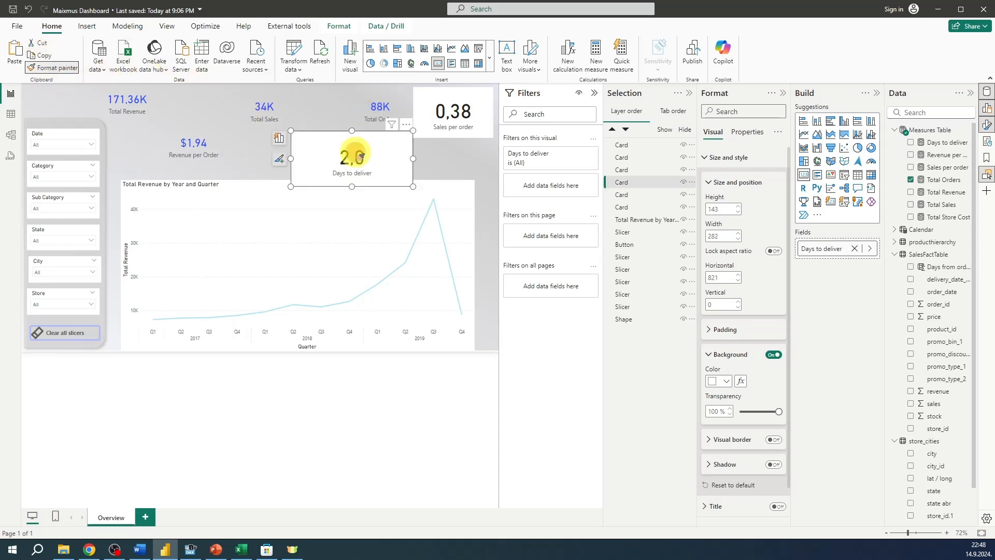
{"action": "left_click", "coordinate": [74, 67]}
{"action": "left_click", "coordinate": [424, 119]}
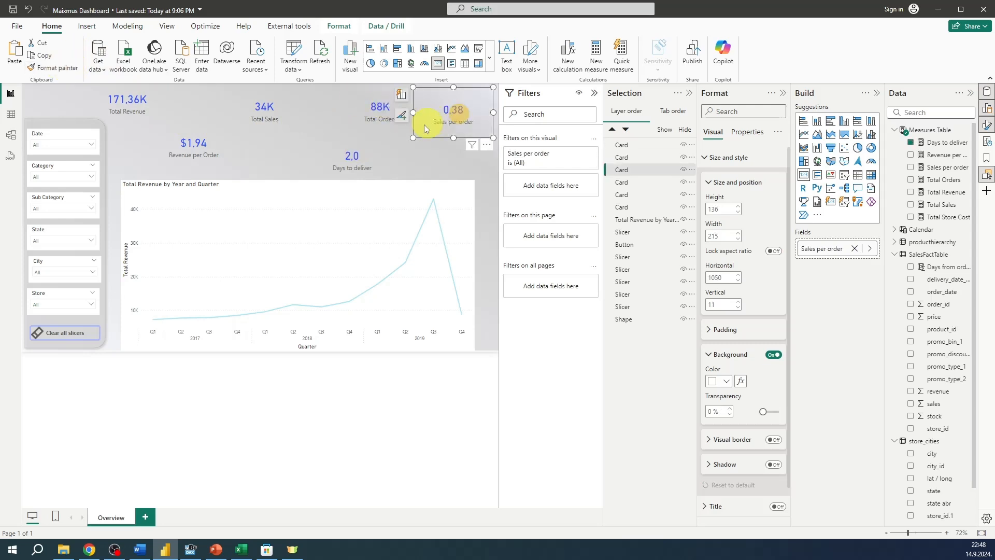
Arrange the cards in a row above the chart: Total Revenue, Revenue per Order, Total Sales, Total Orders, Days to deliver, Sales per order
{"action": "left_click_drag", "start_coordinate": [127, 105], "coordinate": [149, 110]}
{"action": "left_click_drag", "start_coordinate": [223, 157], "coordinate": [304, 116]}
{"action": "left_click_drag", "start_coordinate": [422, 122], "coordinate": [412, 115]}
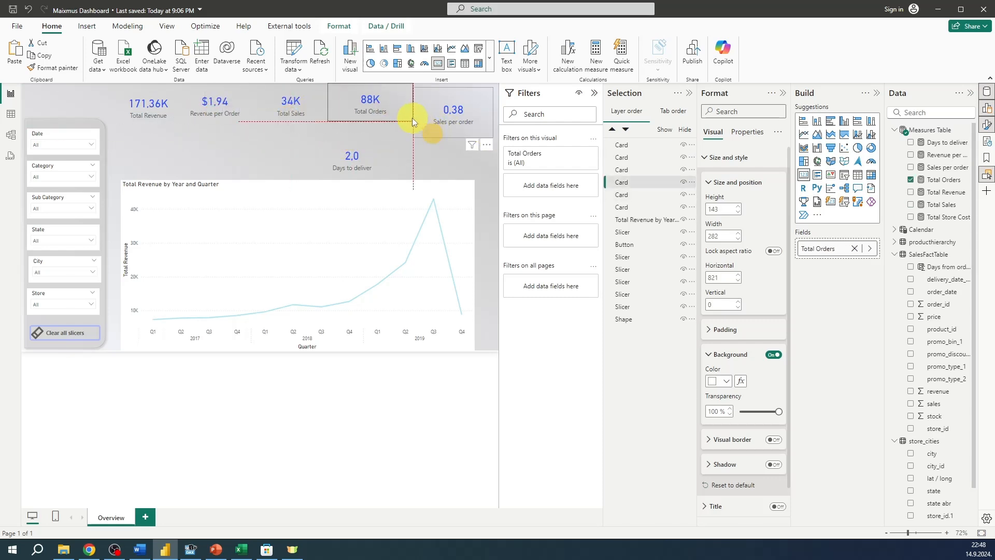
{"action": "mouse_move", "coordinate": [284, 100]}
{"action": "left_mouse_down"}
{"action": "mouse_move", "coordinate": [297, 108]}
{"action": "mouse_move", "coordinate": [280, 103]}
{"action": "left_mouse_up"}
{"action": "left_click_drag", "start_coordinate": [381, 98], "coordinate": [336, 111]}
{"action": "left_click_drag", "start_coordinate": [353, 156], "coordinate": [374, 103]}
{"action": "mouse_move", "coordinate": [448, 116]}
{"action": "left_mouse_down"}
{"action": "mouse_move", "coordinate": [429, 113]}
{"action": "mouse_move", "coordinate": [458, 103]}
{"action": "left_mouse_up"}
Select all six KPI cards and distribute them horizontally
{"action": "left_click", "coordinate": [396, 158]}
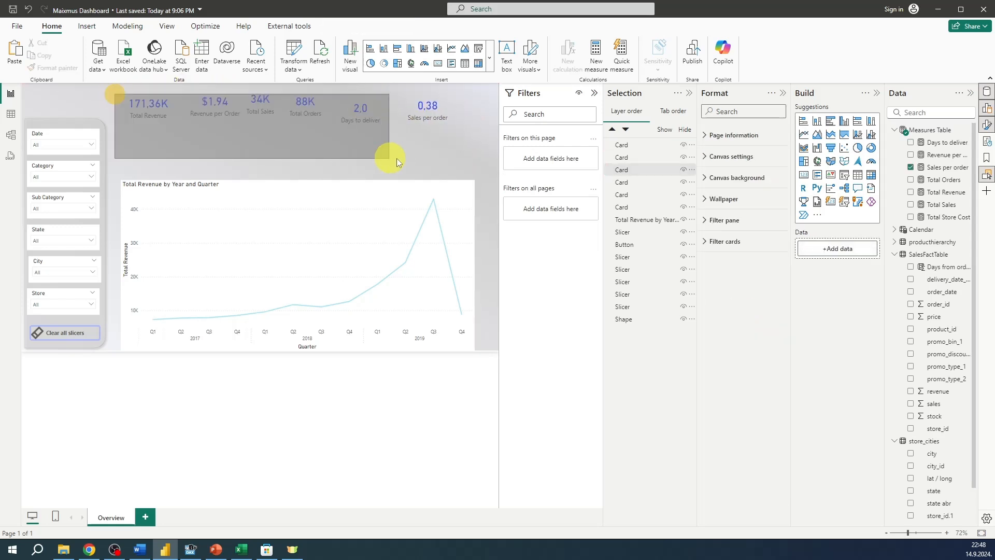
{"action": "left_click_drag", "start_coordinate": [492, 151], "coordinate": [134, 83]}
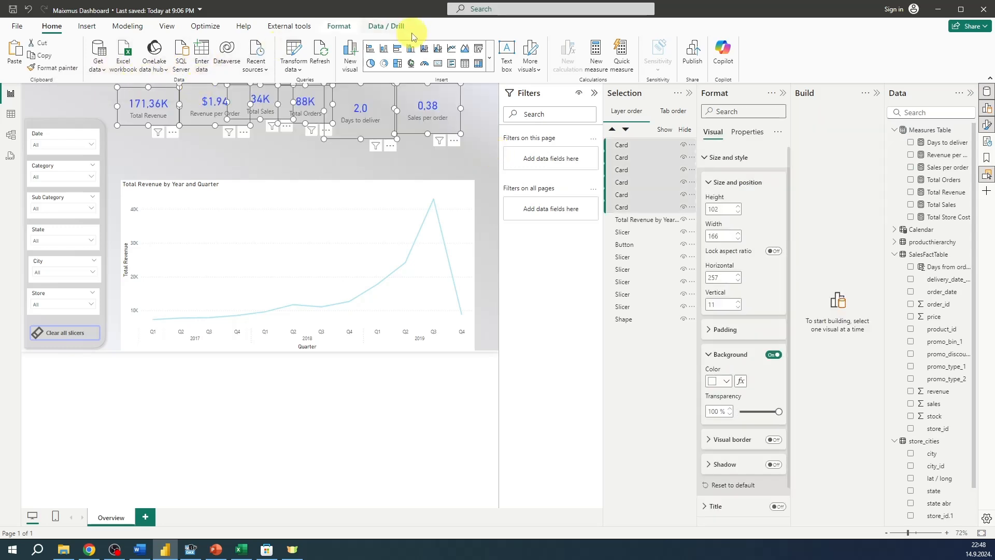
{"action": "left_click", "coordinate": [351, 29]}
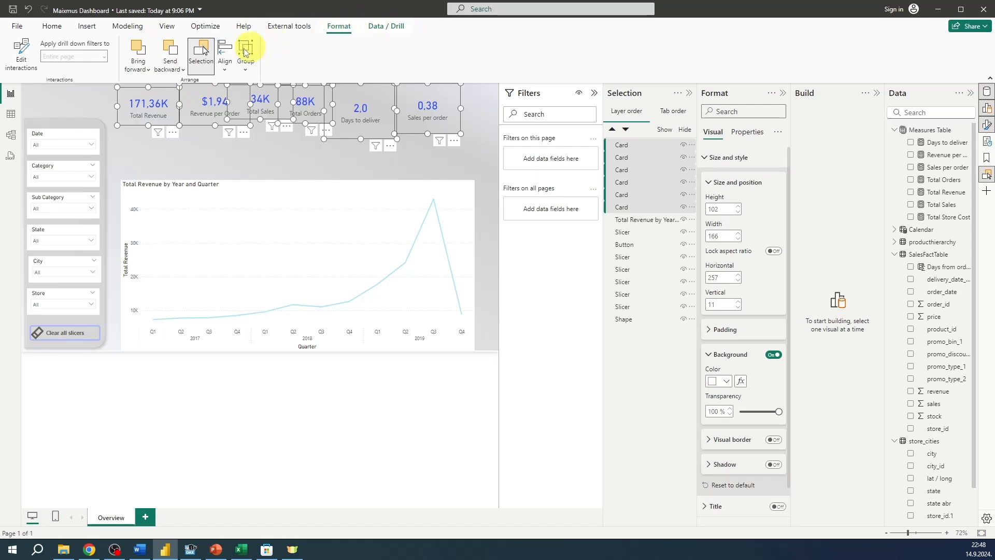
{"action": "left_click", "coordinate": [225, 63]}
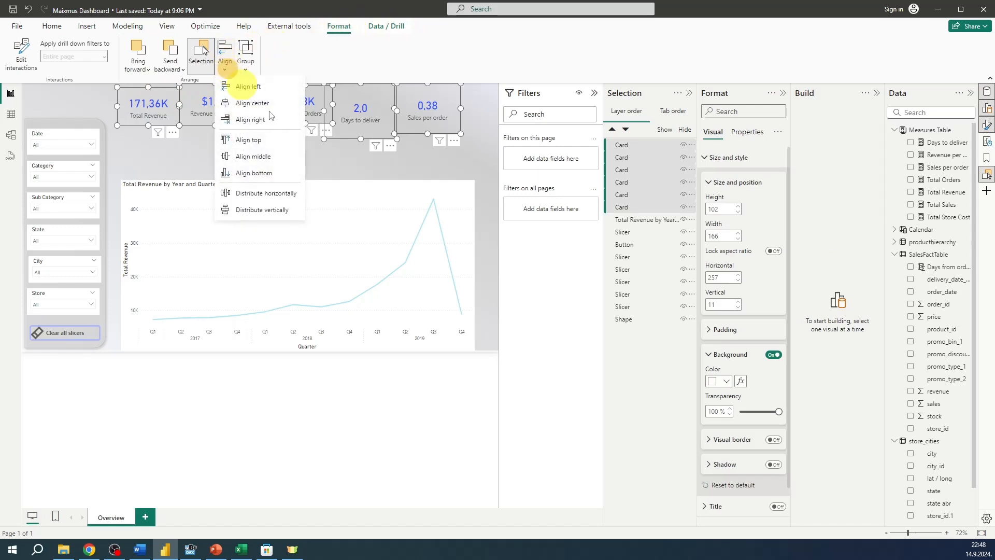
{"action": "left_click", "coordinate": [284, 194]}
{"action": "mouse_move", "coordinate": [284, 199]}
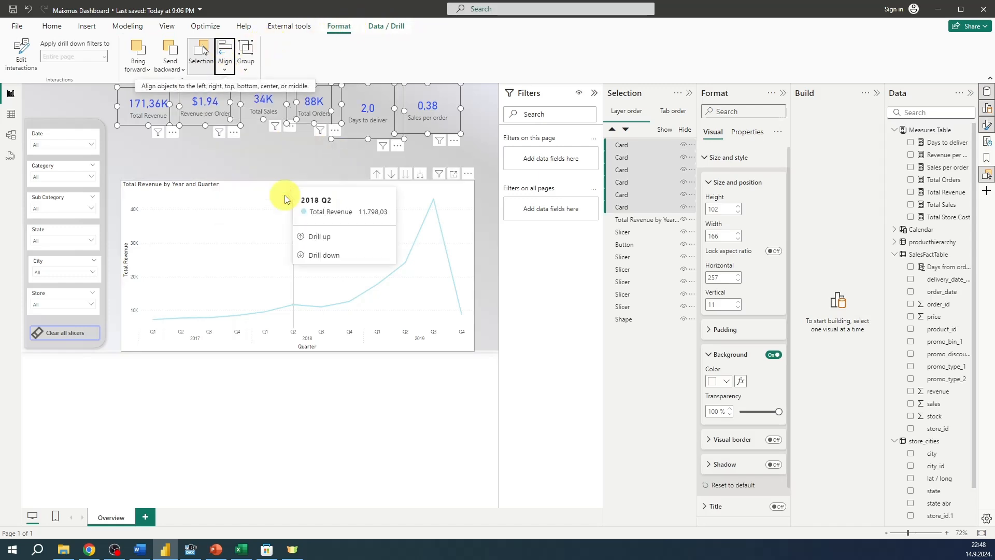
Set the selected cards to a height of 100 and a width of 168, with a horizontal position of 258
{"action": "left_click", "coordinate": [739, 212]}
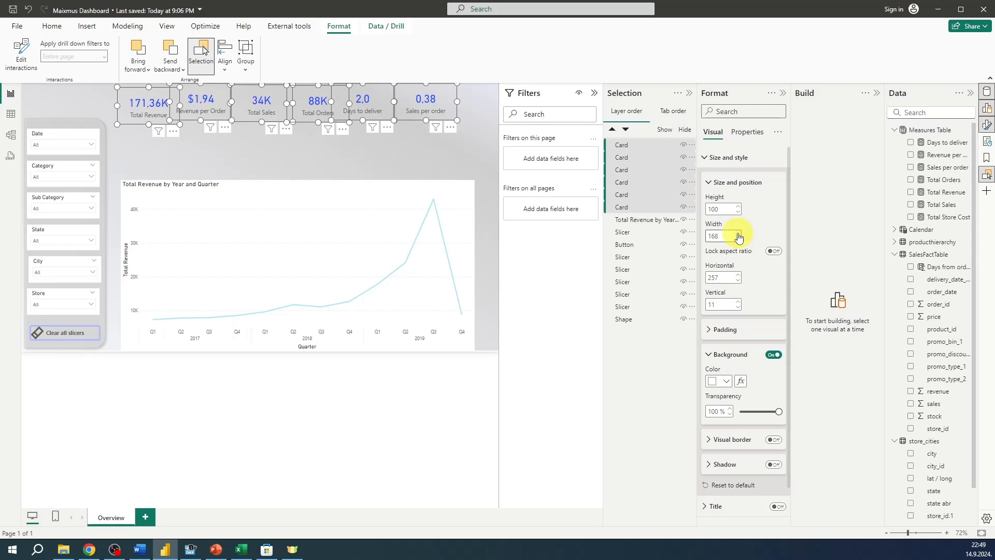
{"action": "left_click", "coordinate": [738, 275]}
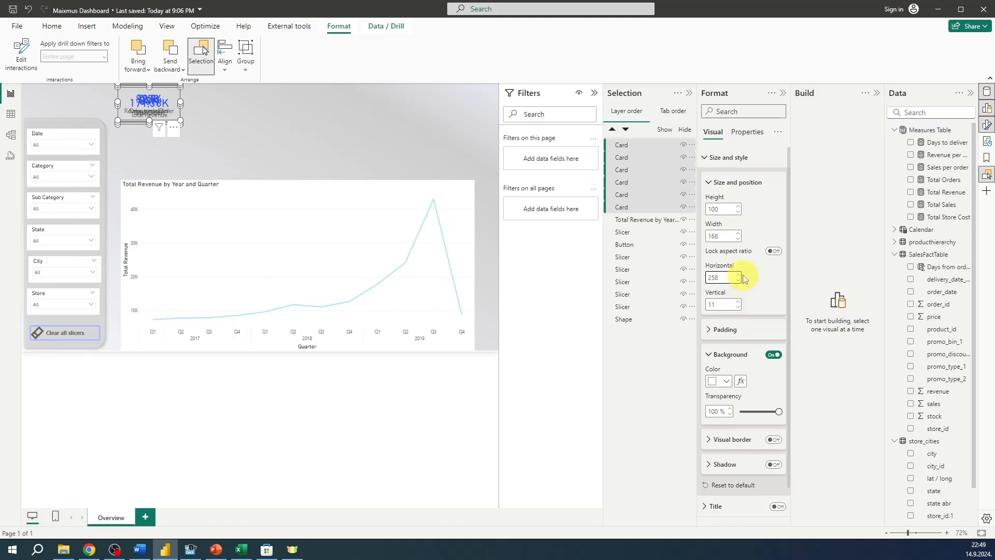
Undo the cards' last horizontal position change and set their vertical position to 10
{"action": "left_click", "coordinate": [25, 12]}
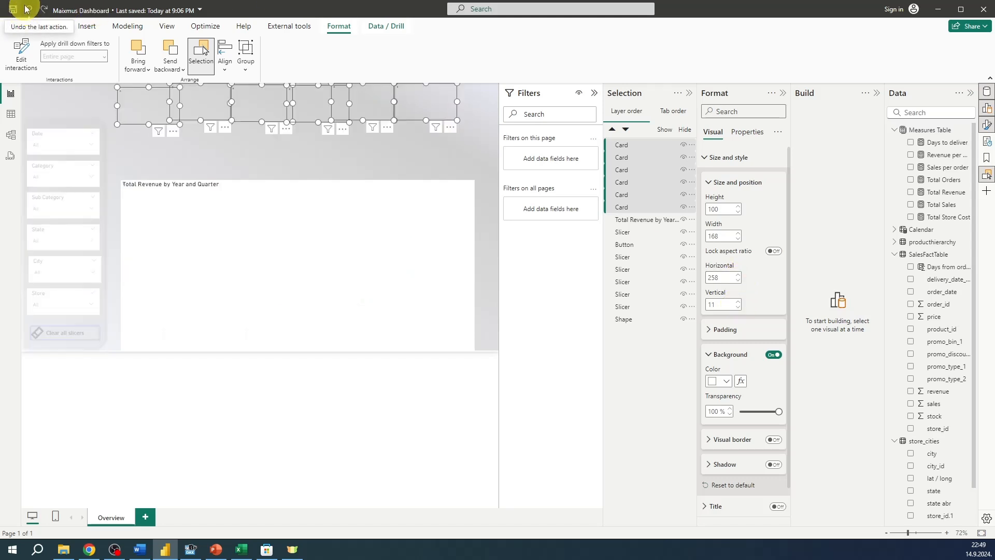
{"action": "left_click", "coordinate": [739, 307]}
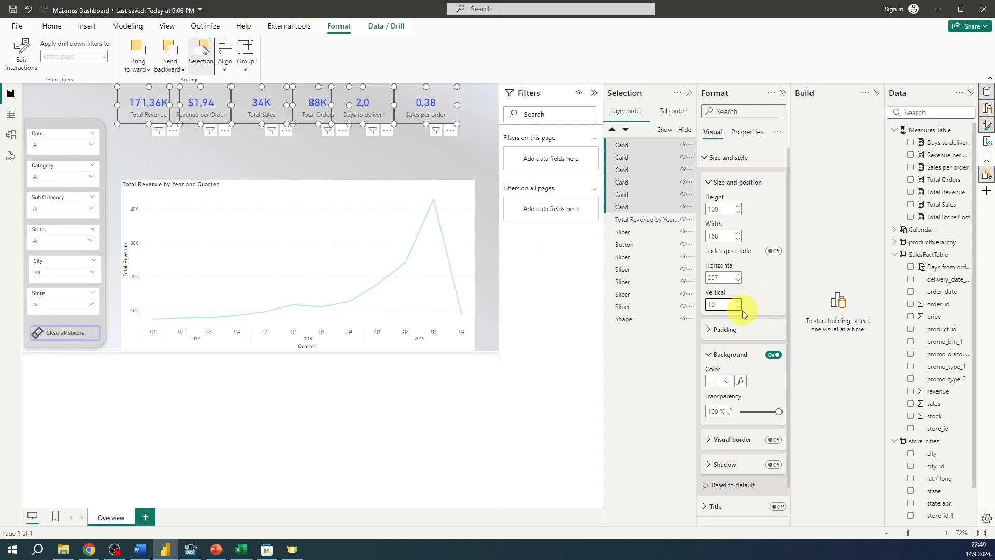
{"action": "left_click", "coordinate": [285, 159]}
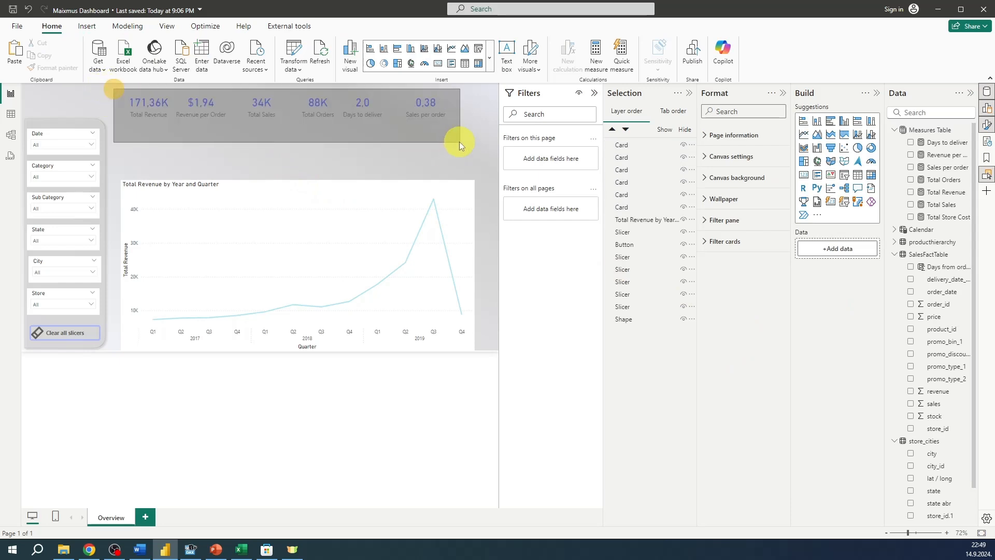
Select the six KPI cards in the row and distribute them horizontally with even spacing
{"action": "left_click_drag", "start_coordinate": [471, 162], "coordinate": [123, 78]}
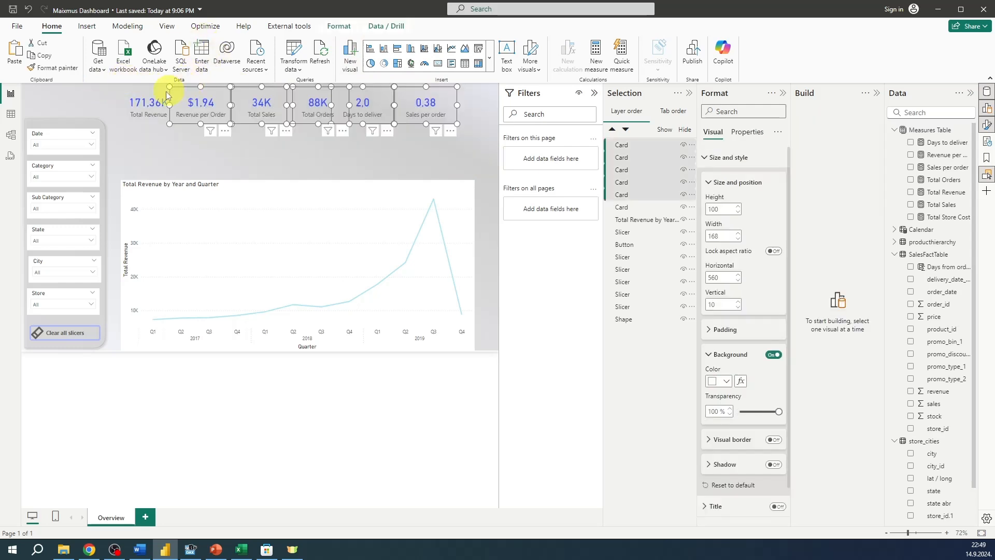
{"action": "left_click", "coordinate": [150, 104], "text": "ctrl"}
{"action": "left_click", "coordinate": [336, 26]}
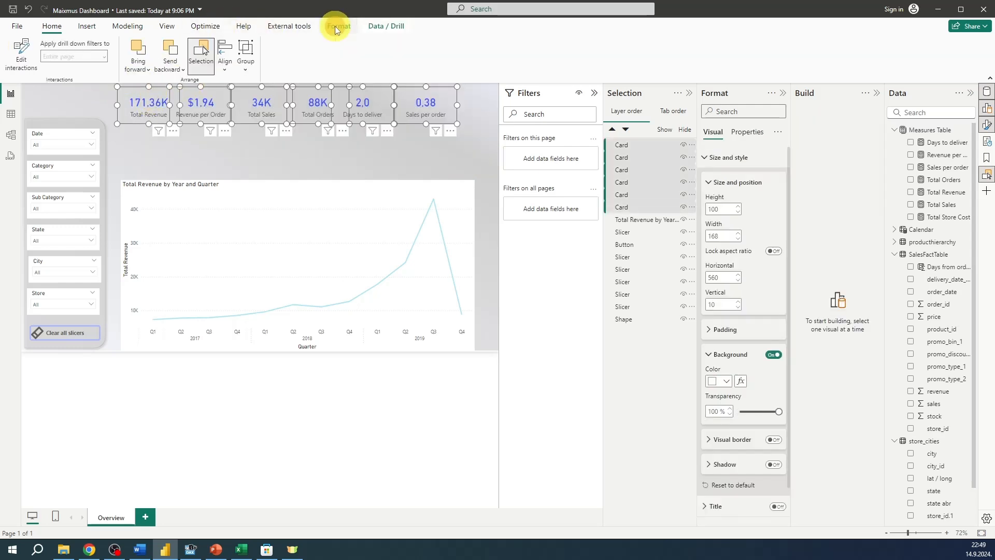
{"action": "left_click", "coordinate": [224, 56]}
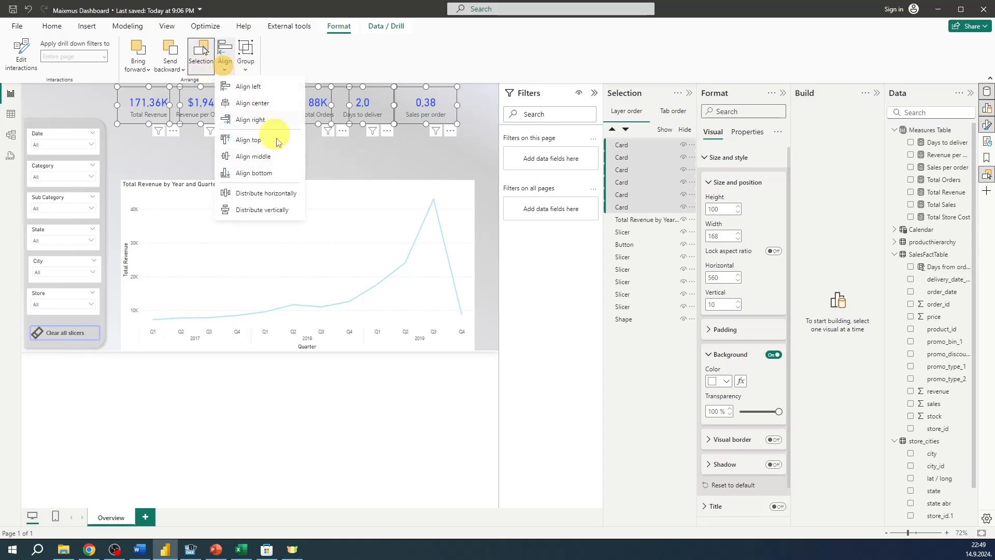
{"action": "left_click", "coordinate": [263, 194]}
Move the row of KPI cards slightly down and right, to about horizontal position 583 and vertical position 37
{"action": "left_click_drag", "start_coordinate": [307, 122], "coordinate": [315, 129]}
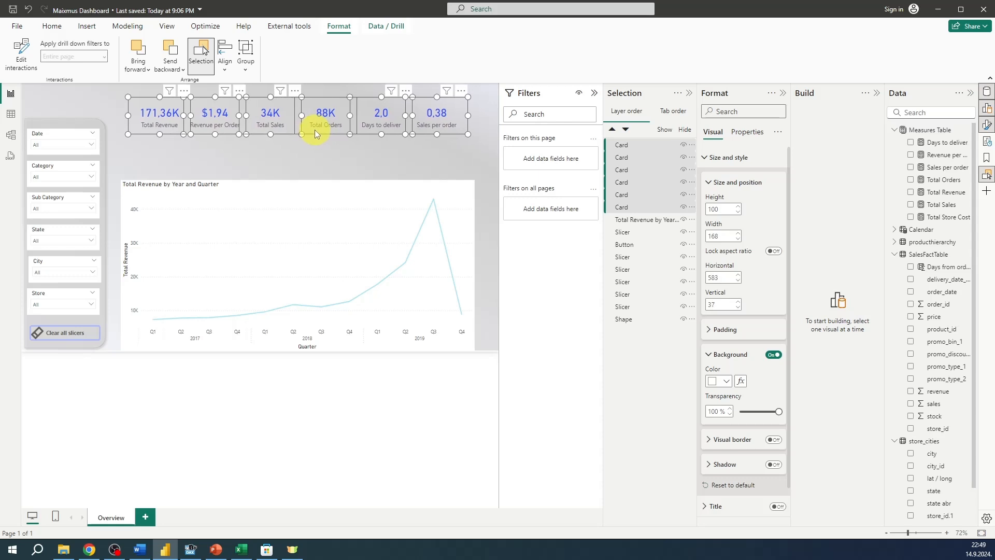
{"action": "left_click", "coordinate": [315, 130]}
{"action": "left_click", "coordinate": [223, 164]}
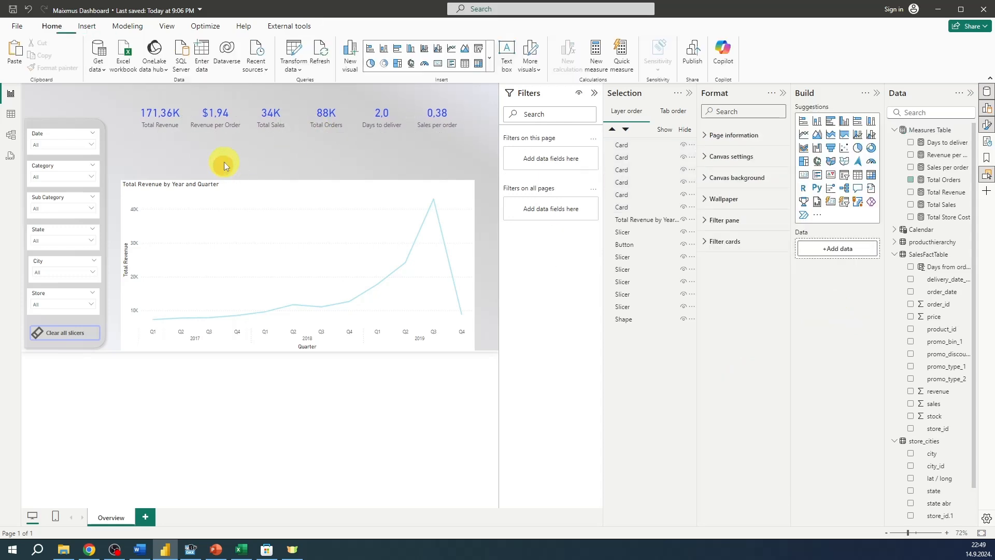
Insert a rectangle over the KPI cards at horizontal 266 and vertical 8, about 949 wide and 150 high
{"action": "mouse_move", "coordinate": [90, 129]}
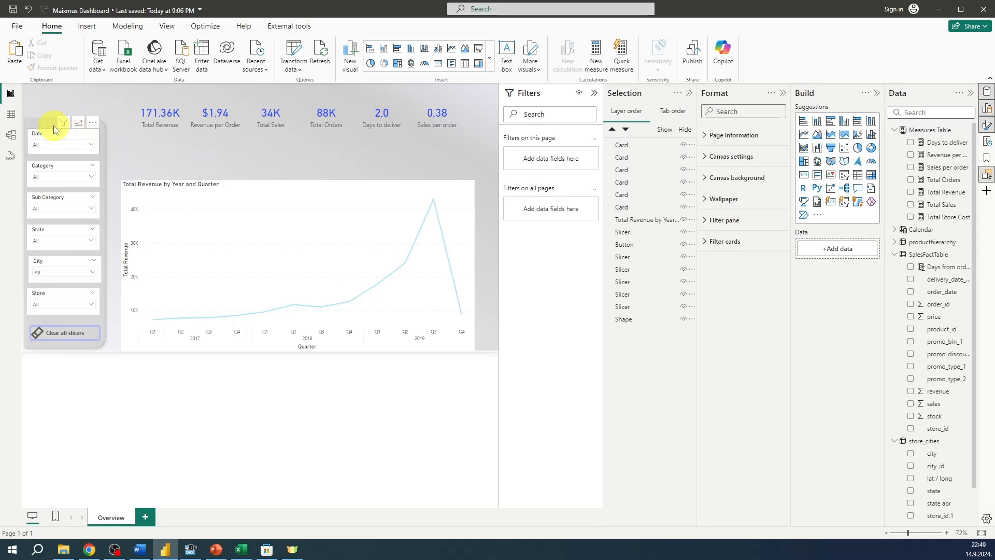
{"action": "left_click", "coordinate": [88, 26]}
{"action": "left_click", "coordinate": [501, 52]}
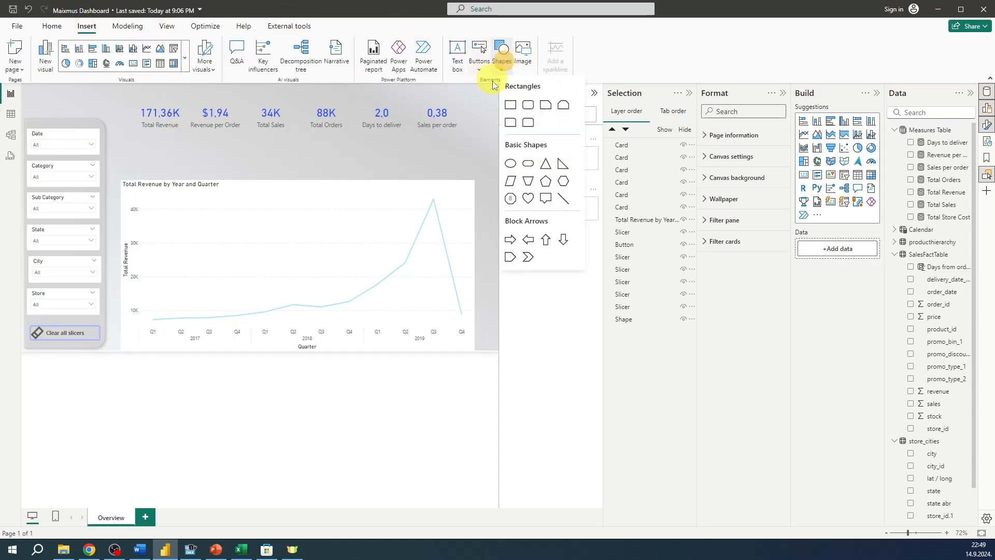
{"action": "left_click", "coordinate": [511, 106]}
{"action": "mouse_move", "coordinate": [195, 126]}
{"action": "left_mouse_down"}
{"action": "mouse_move", "coordinate": [133, 156]}
{"action": "mouse_move", "coordinate": [197, 123]}
{"action": "left_mouse_up"}
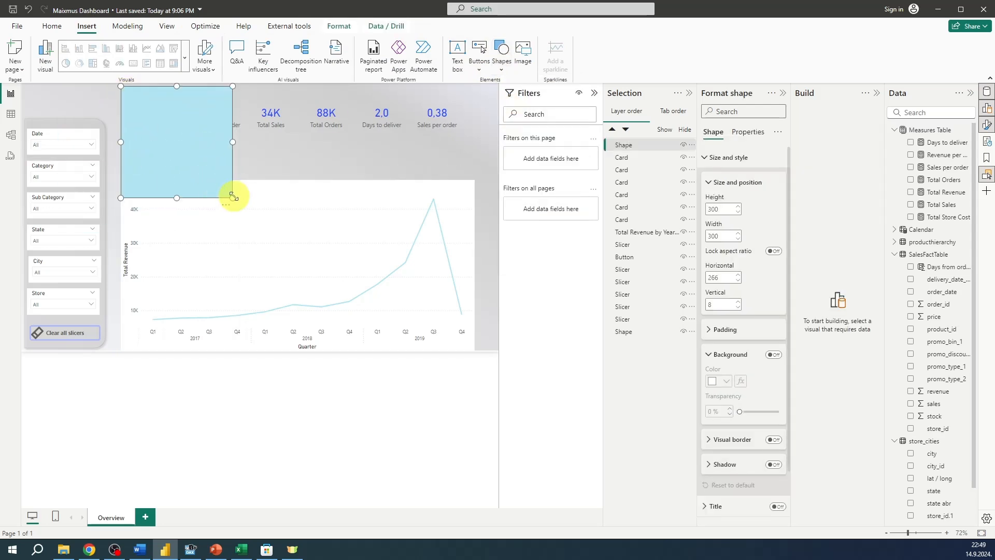
{"action": "left_click_drag", "start_coordinate": [233, 197], "coordinate": [476, 147]}
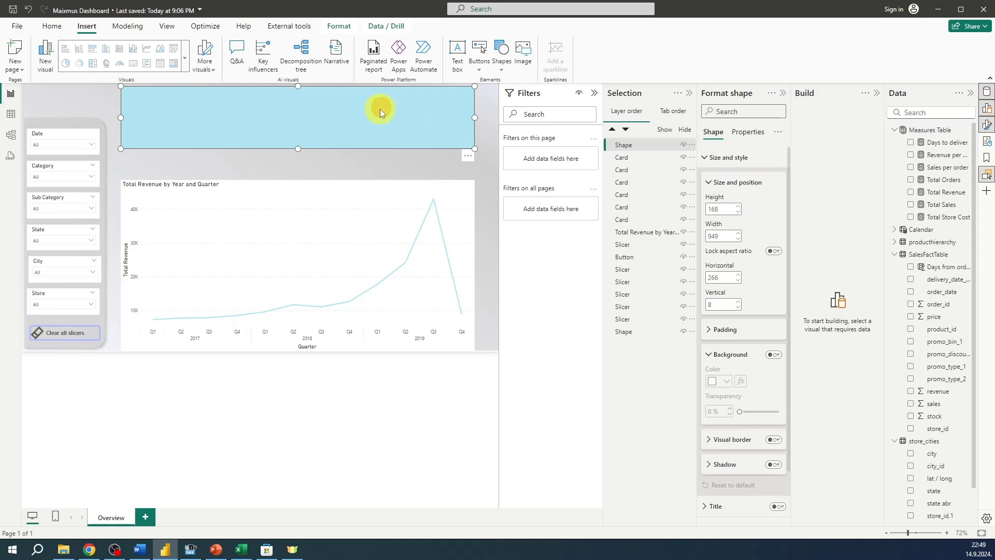
{"action": "left_click_drag", "start_coordinate": [298, 148], "coordinate": [298, 143]}
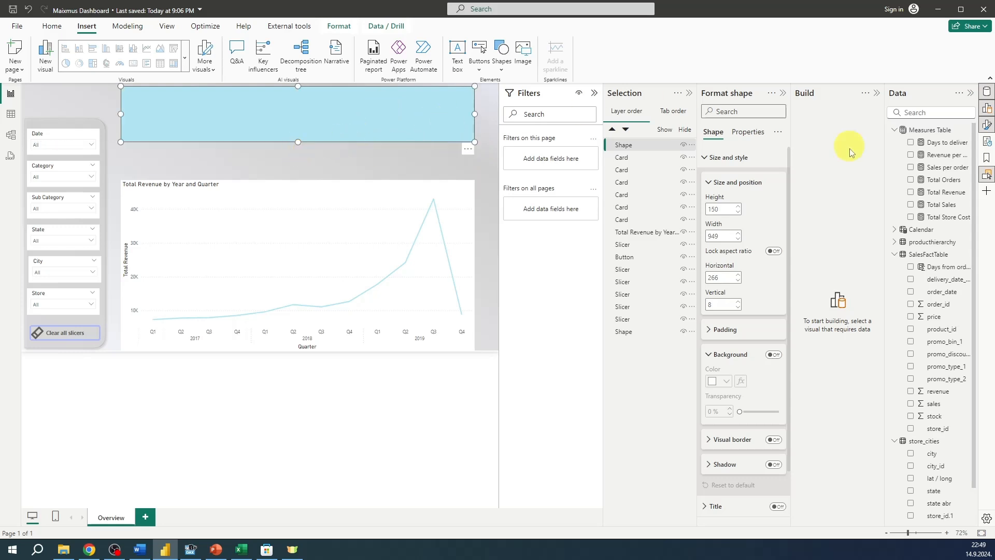
Give the new rectangle 6 px rounded corners and a white fill
{"action": "scroll", "coordinate": [757, 392], "scroll_direction": "down", "scroll_amount": 1}
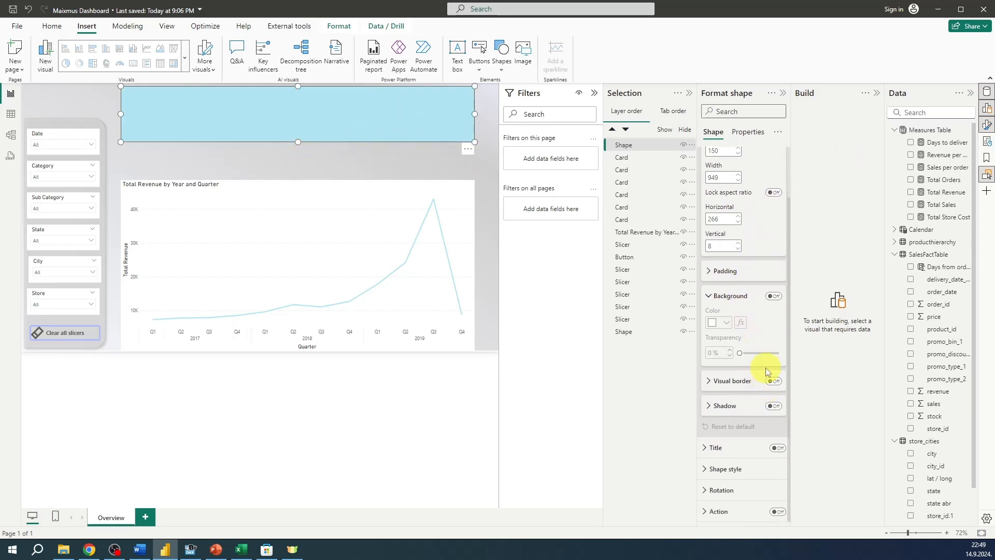
{"action": "left_click", "coordinate": [747, 467]}
{"action": "scroll", "coordinate": [748, 464], "scroll_direction": "down", "scroll_amount": 2}
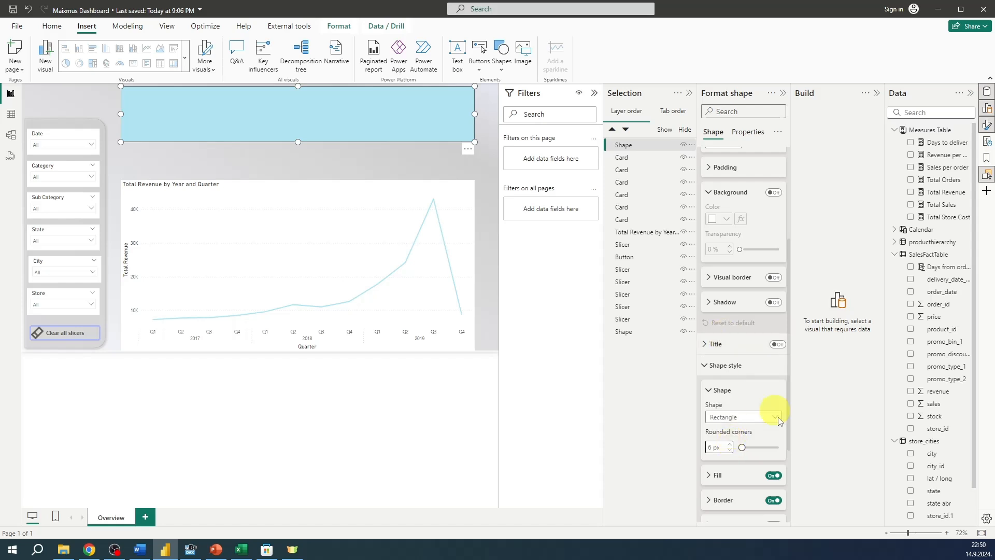
{"action": "scroll", "coordinate": [764, 417], "scroll_direction": "down", "scroll_amount": 2}
{"action": "left_click", "coordinate": [721, 357]}
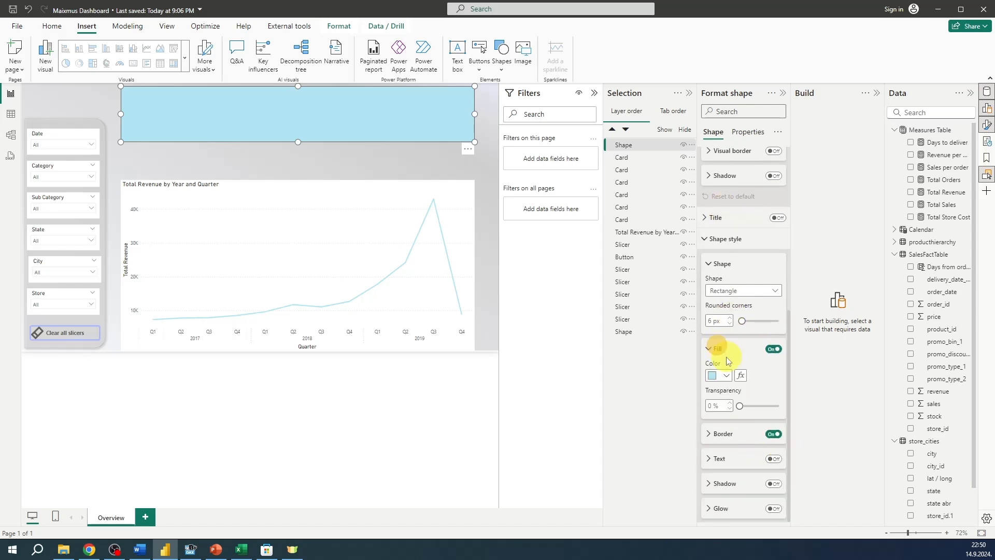
{"action": "left_click", "coordinate": [724, 374]}
{"action": "left_click", "coordinate": [719, 212]}
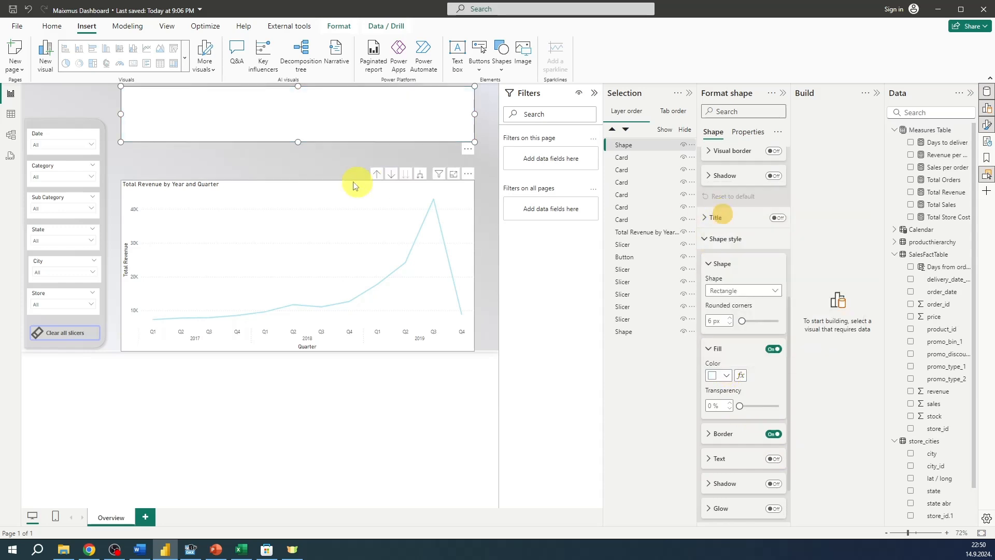
{"action": "left_click", "coordinate": [353, 151]}
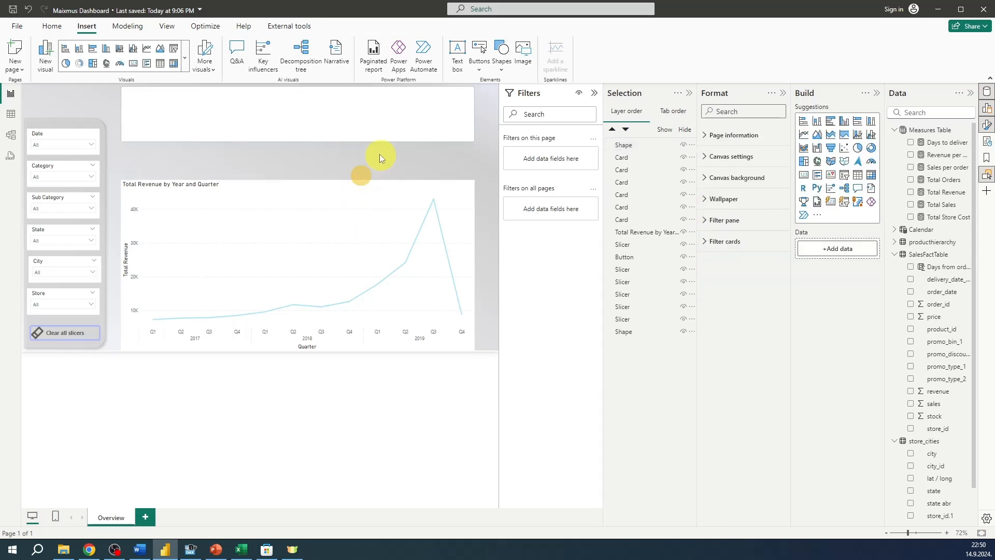
Send the white rectangle to the bottom of the layer order, behind the KPI cards
{"action": "left_click", "coordinate": [378, 140]}
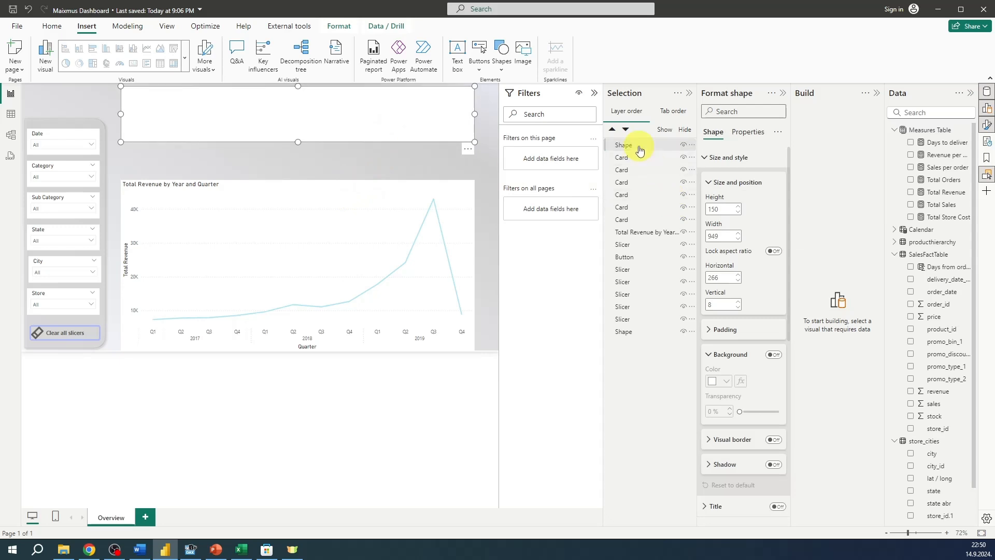
{"action": "left_click_drag", "start_coordinate": [641, 151], "coordinate": [626, 336]}
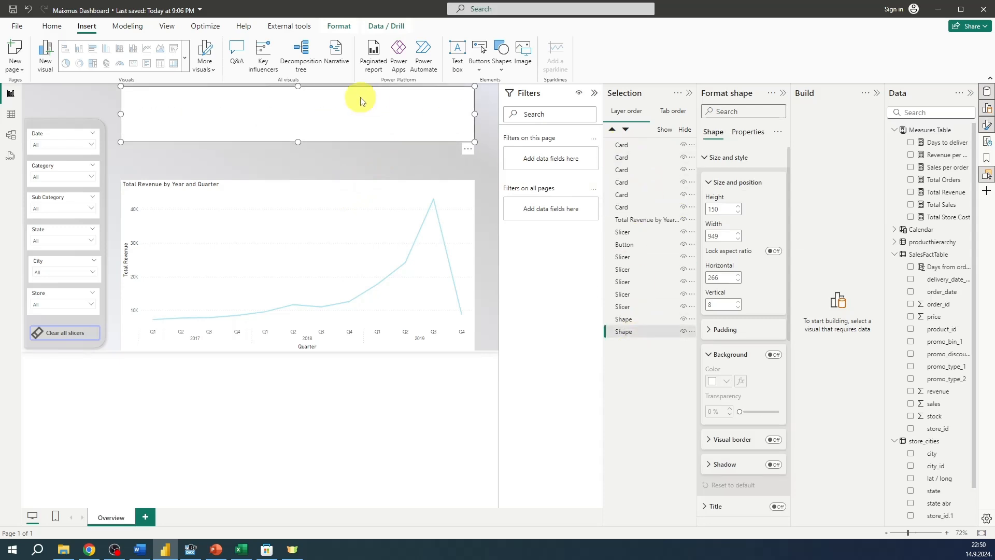
{"action": "left_click", "coordinate": [381, 152]}
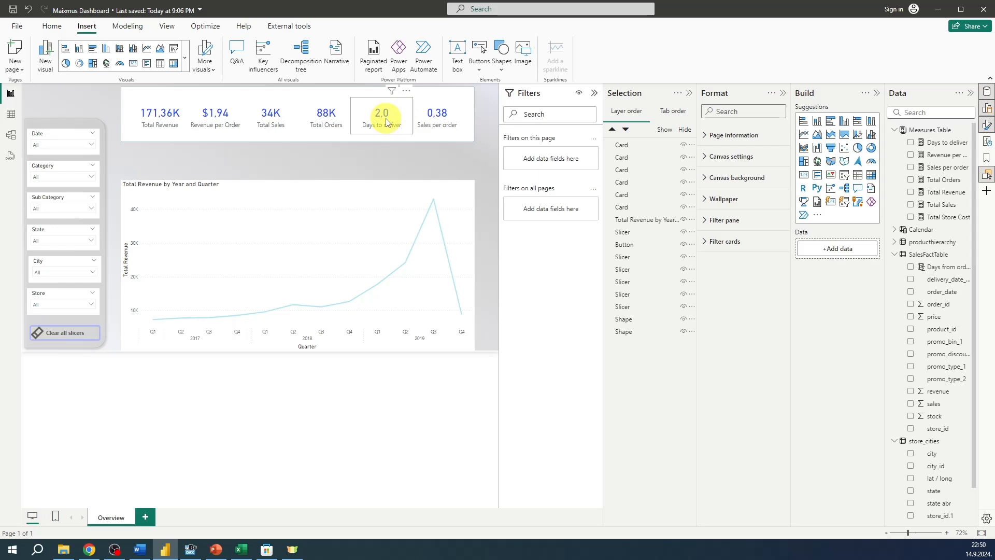
Set the white rectangle's border color to the lightest tint of the light blue theme color
{"action": "left_click", "coordinate": [470, 133]}
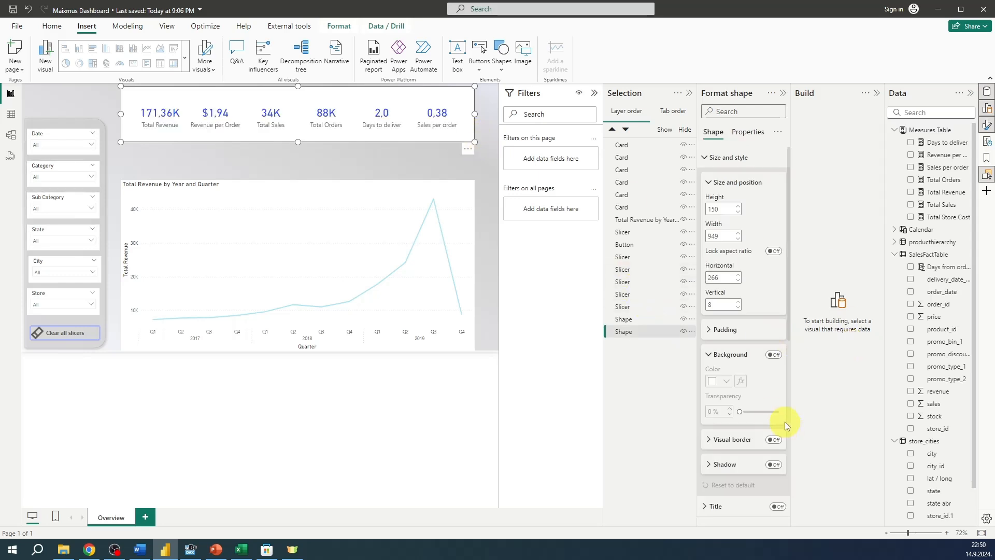
{"action": "scroll", "coordinate": [747, 370], "scroll_direction": "down", "scroll_amount": 6}
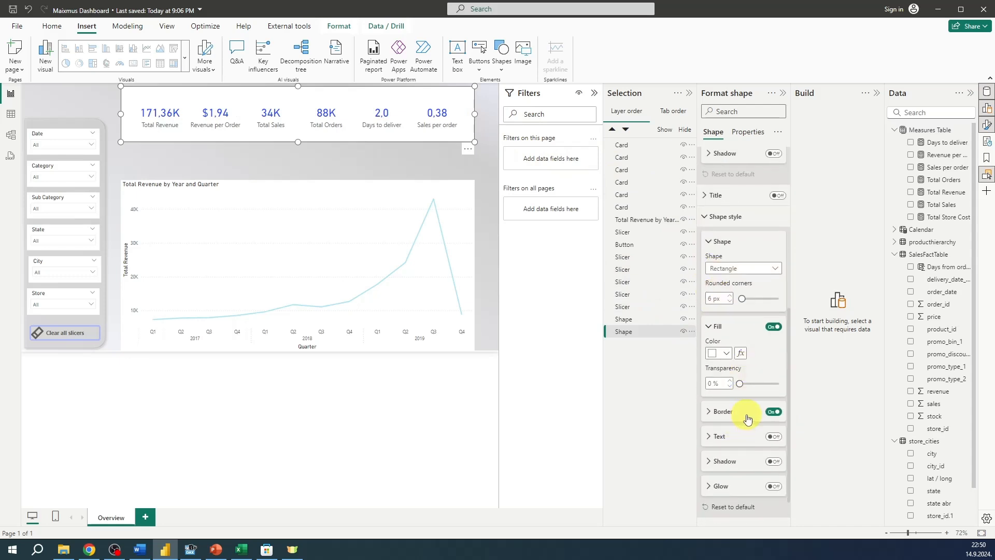
{"action": "left_click", "coordinate": [726, 418]}
{"action": "left_click", "coordinate": [726, 438]}
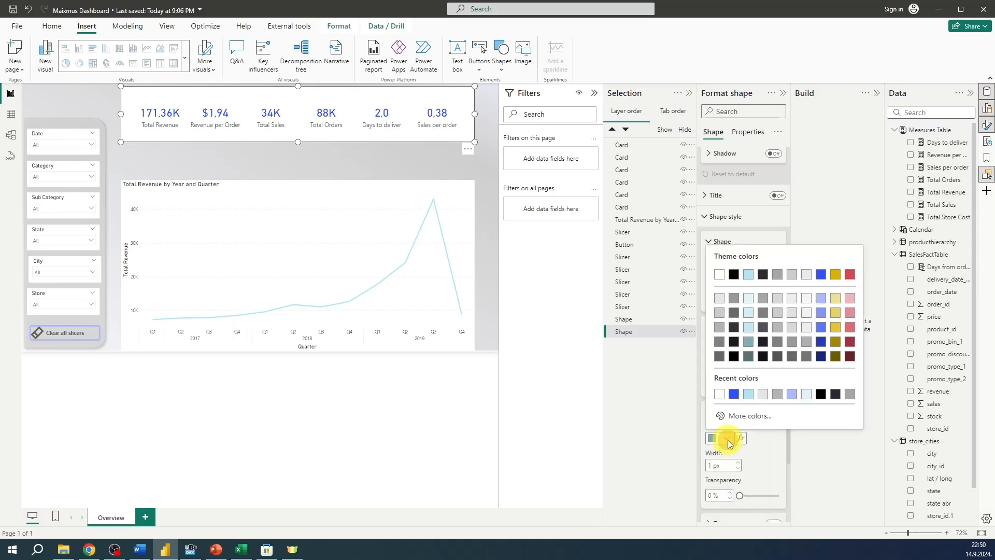
{"action": "left_click", "coordinate": [748, 297]}
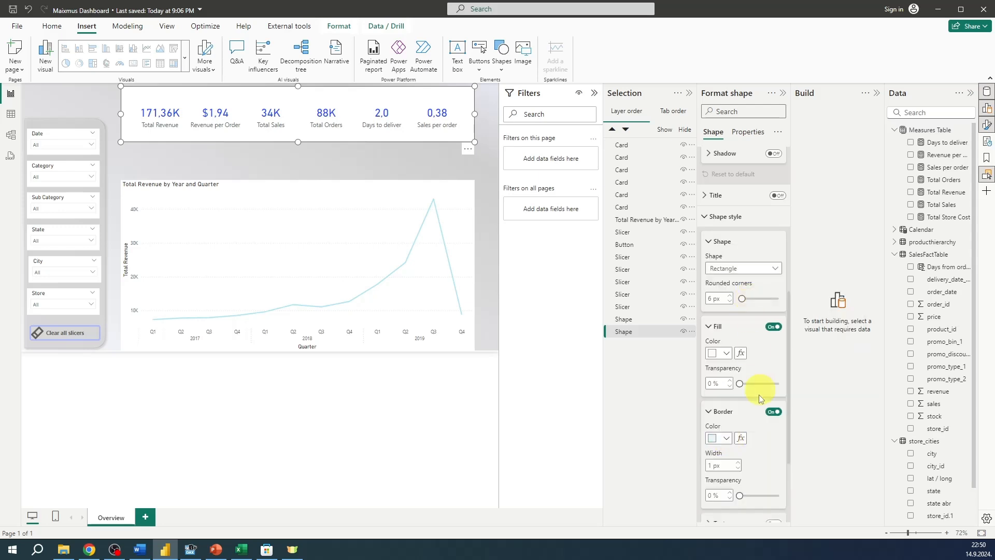
{"action": "left_click", "coordinate": [384, 167]}
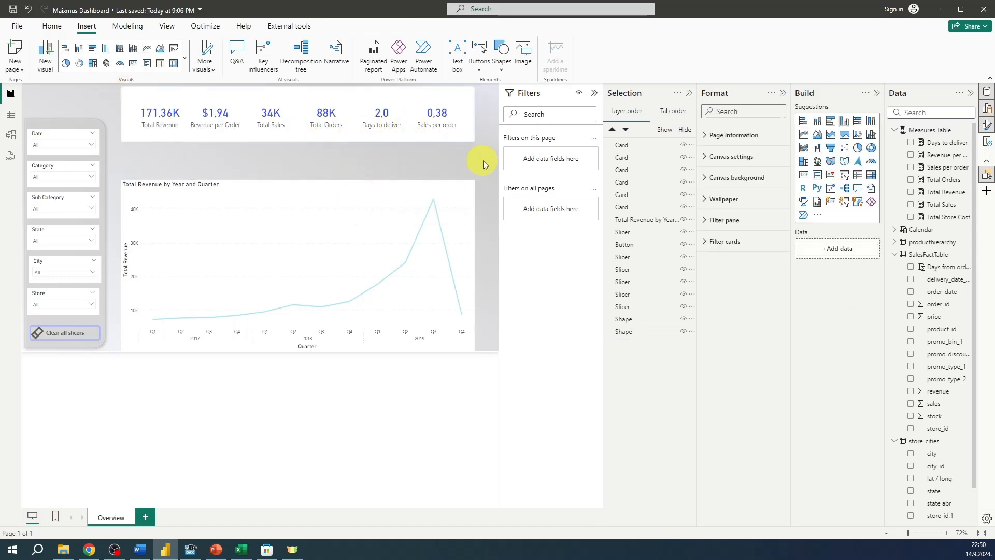
Group the six KPI cards with the background rectangle and move the group down to vertical position 12
{"action": "left_click_drag", "start_coordinate": [486, 160], "coordinate": [107, 86]}
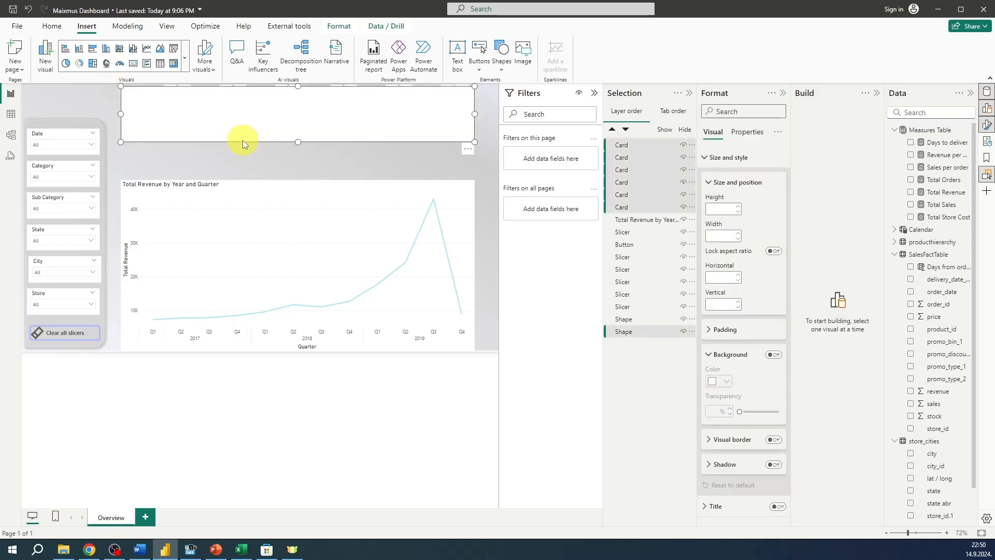
{"action": "right_click", "coordinate": [376, 102]}
{"action": "mouse_move", "coordinate": [397, 109]}
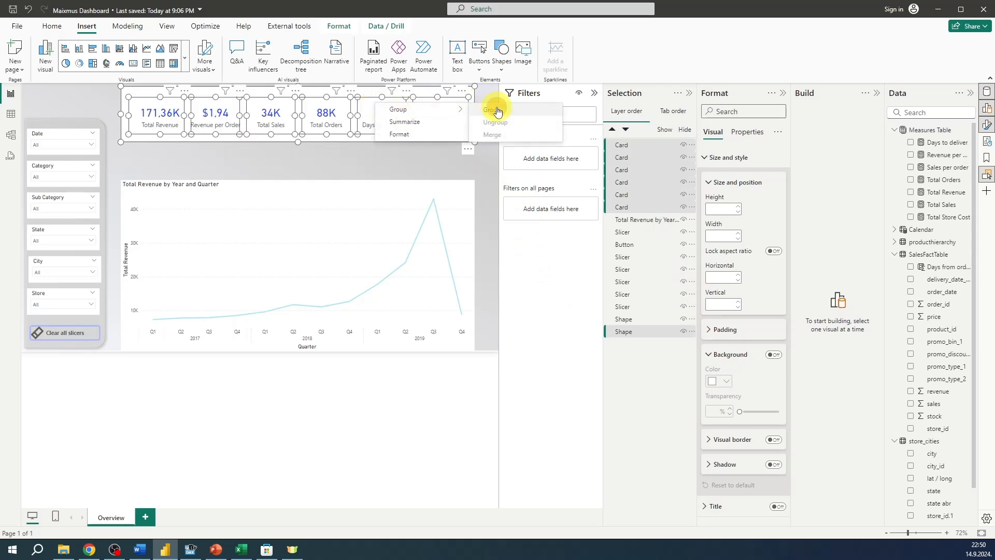
{"action": "left_click", "coordinate": [491, 110]}
{"action": "mouse_move", "coordinate": [297, 139]}
{"action": "left_mouse_down"}
{"action": "mouse_move", "coordinate": [300, 151]}
{"action": "mouse_move", "coordinate": [292, 138]}
{"action": "left_mouse_up"}
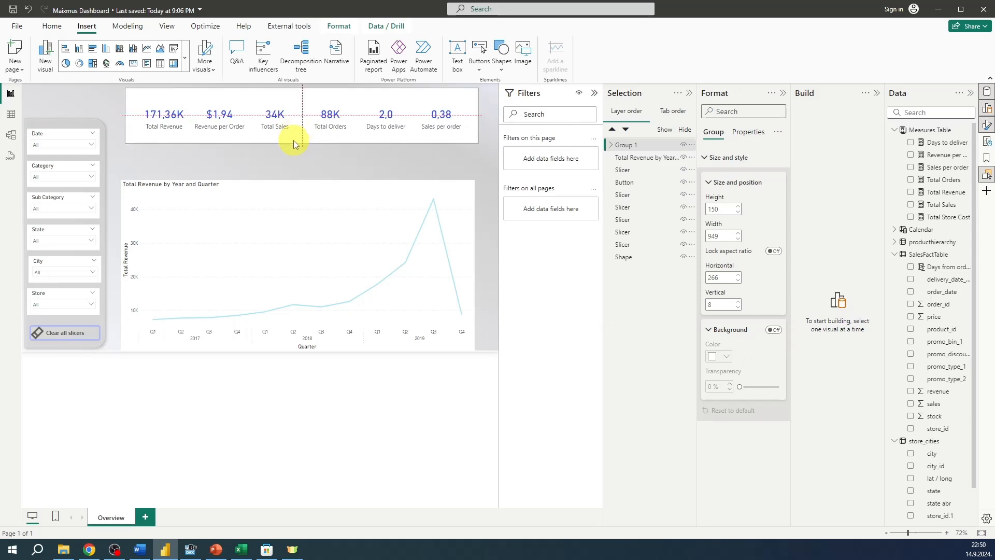
{"action": "left_click", "coordinate": [428, 134]}
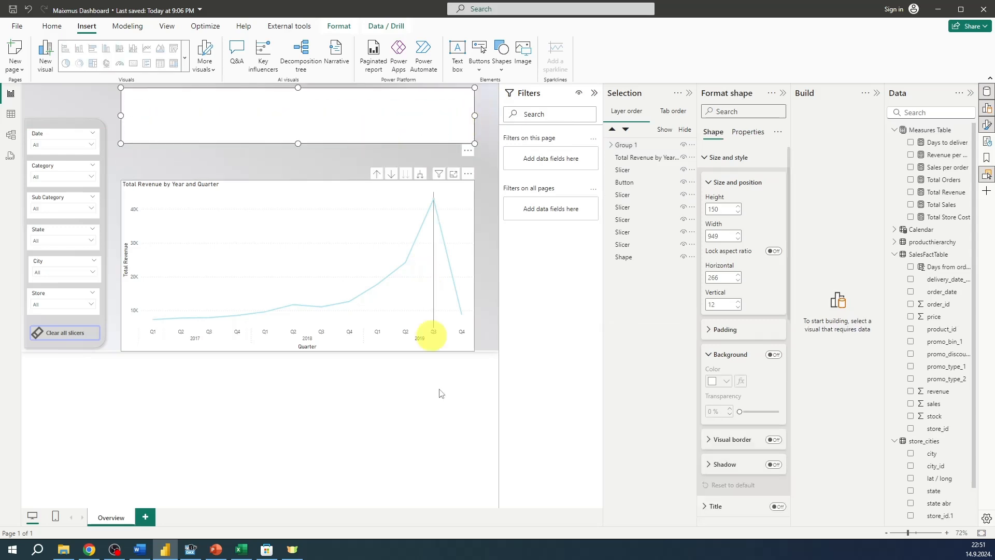
{"action": "left_click", "coordinate": [415, 456]}
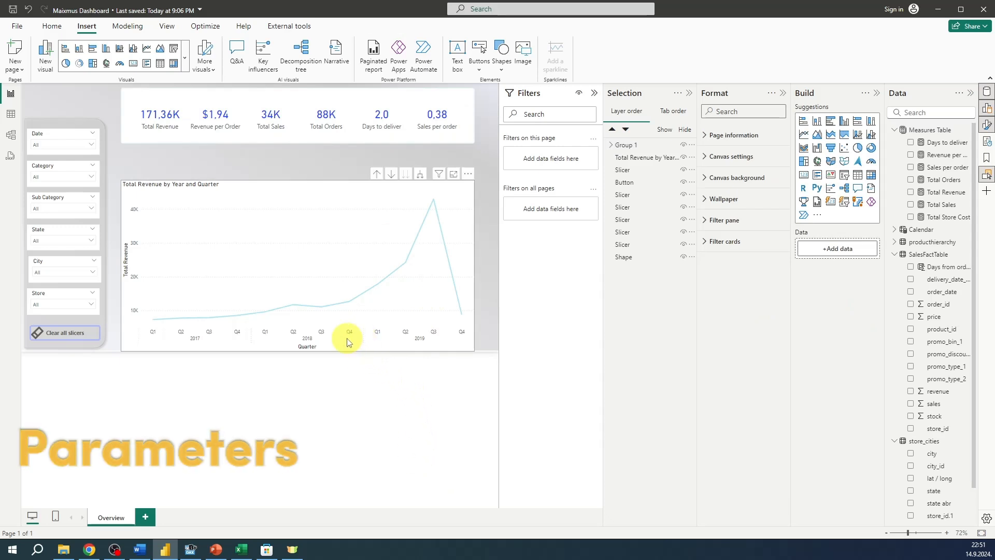
Change the revenue line chart's title text to "Maximus Stores KPIs"
{"action": "left_click", "coordinate": [225, 194]}
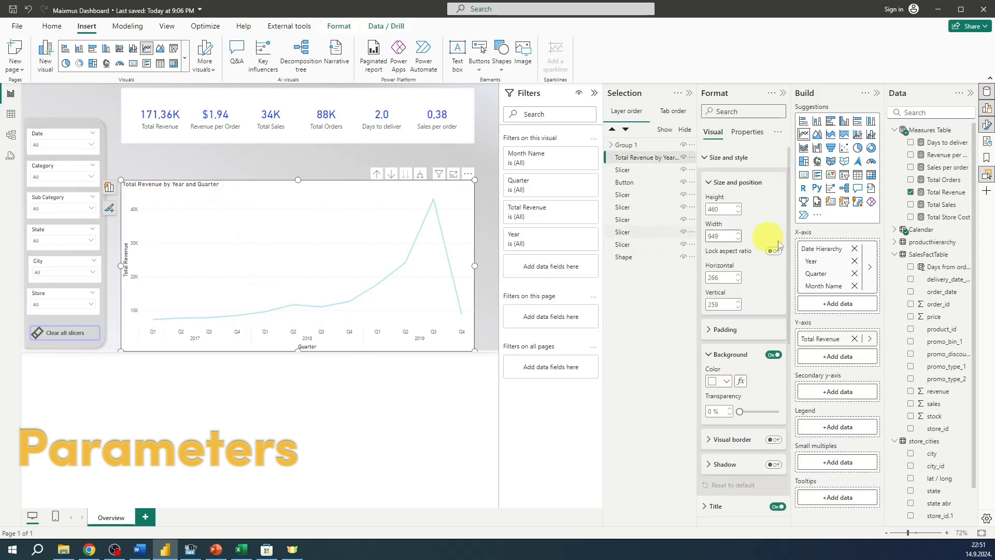
{"action": "left_click", "coordinate": [733, 108]}
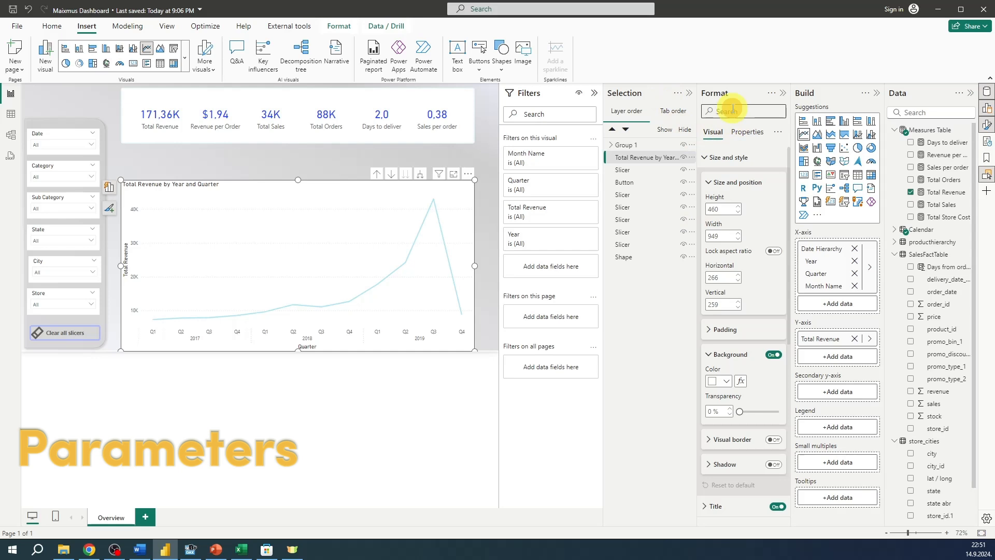
{"action": "type", "text": "titl"}
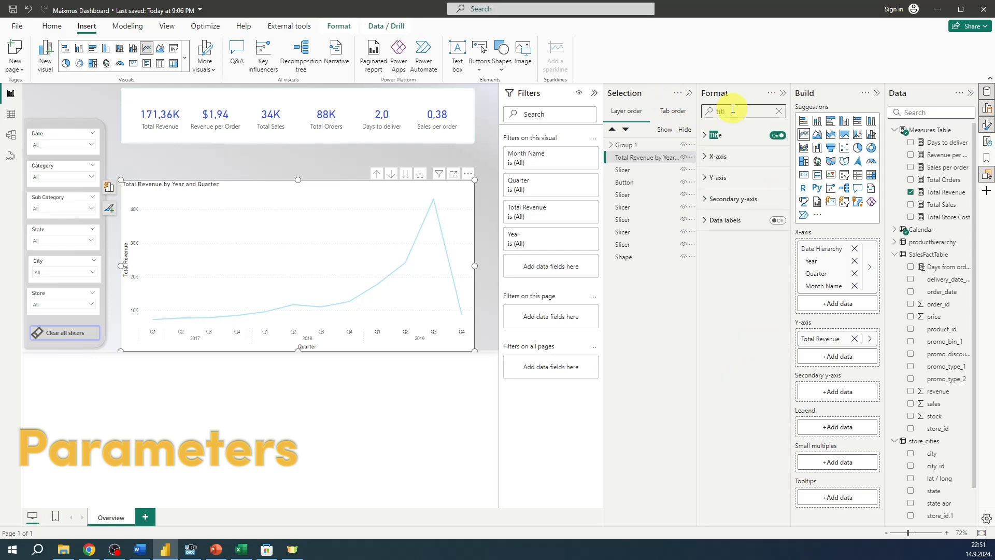
{"action": "left_click", "coordinate": [711, 135]}
{"action": "left_click", "coordinate": [724, 161]}
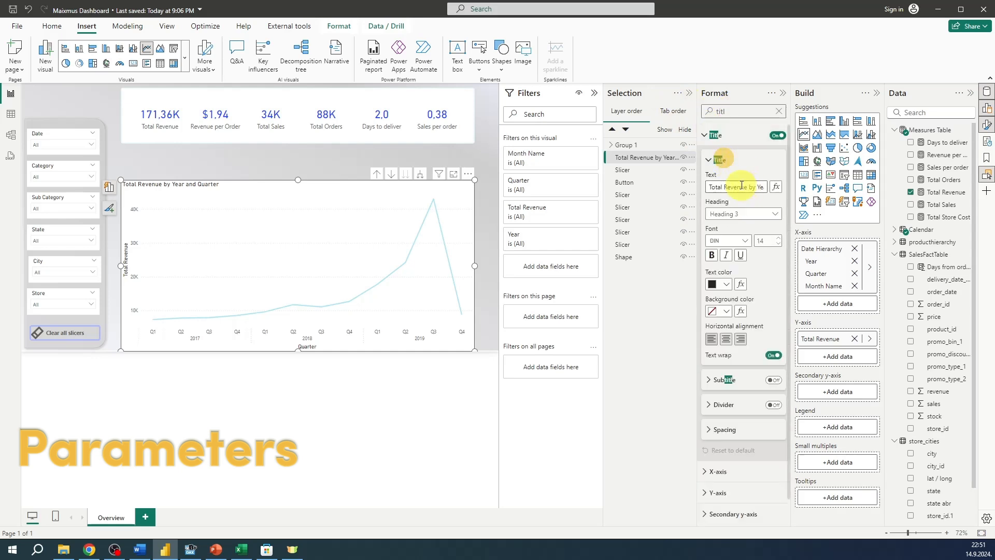
{"action": "triple_click", "coordinate": [710, 185]}
{"action": "key", "text": "BackSpace"}
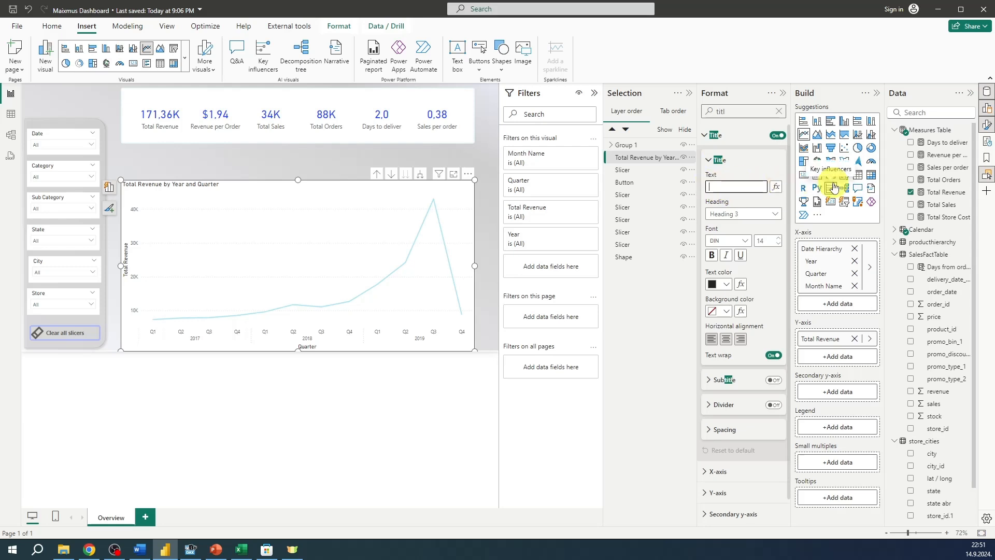
{"action": "type", "text": "Mi"}
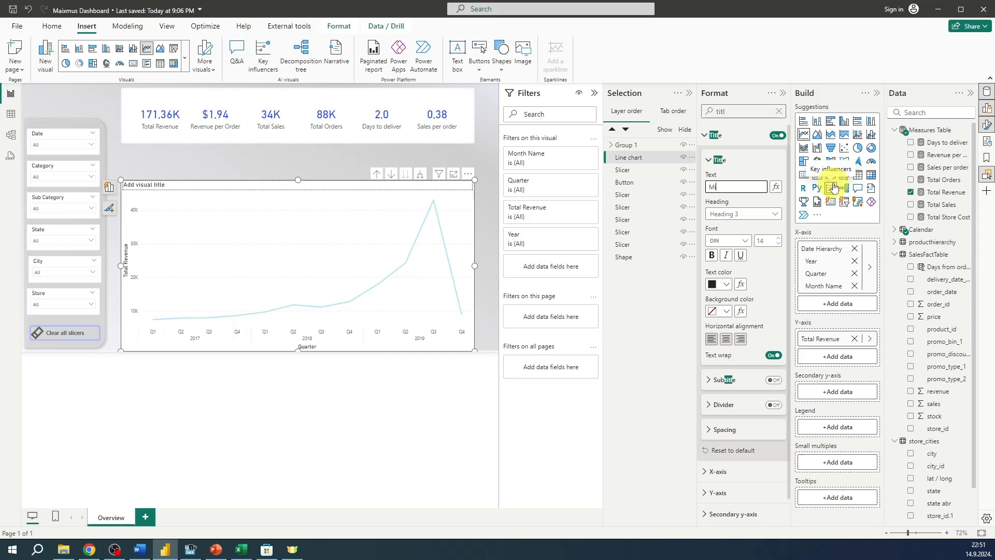
{"action": "type", "text": "ximus Stores KPIs"}
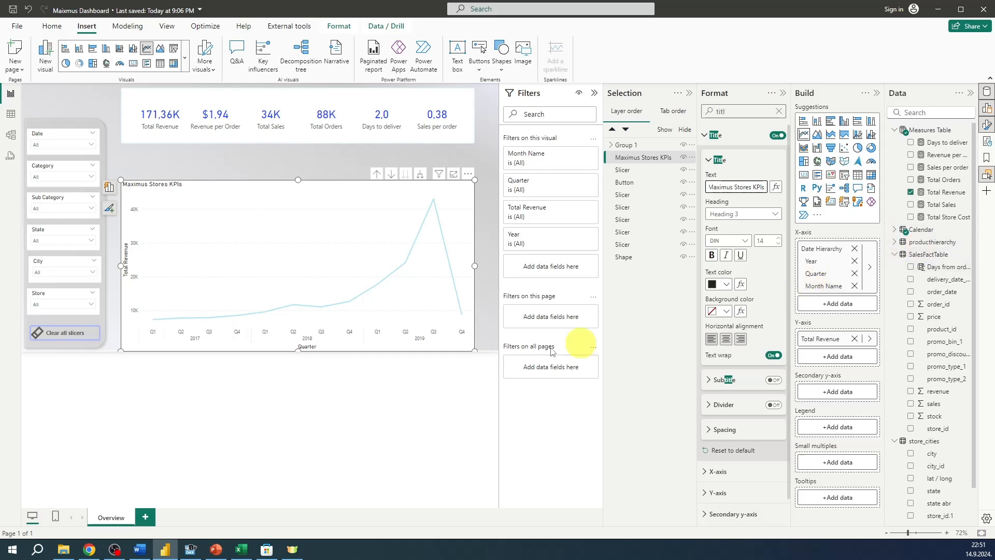
{"action": "left_click", "coordinate": [334, 405]}
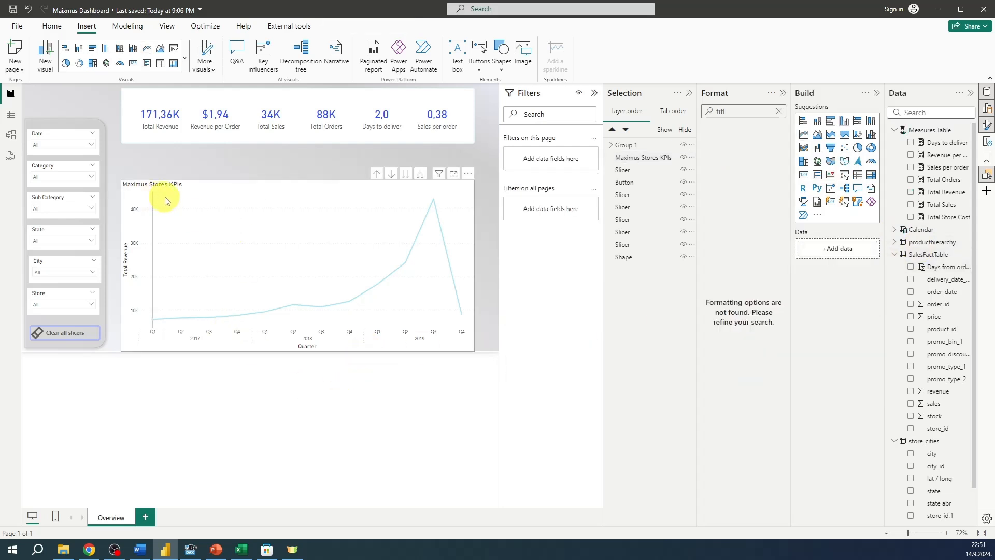
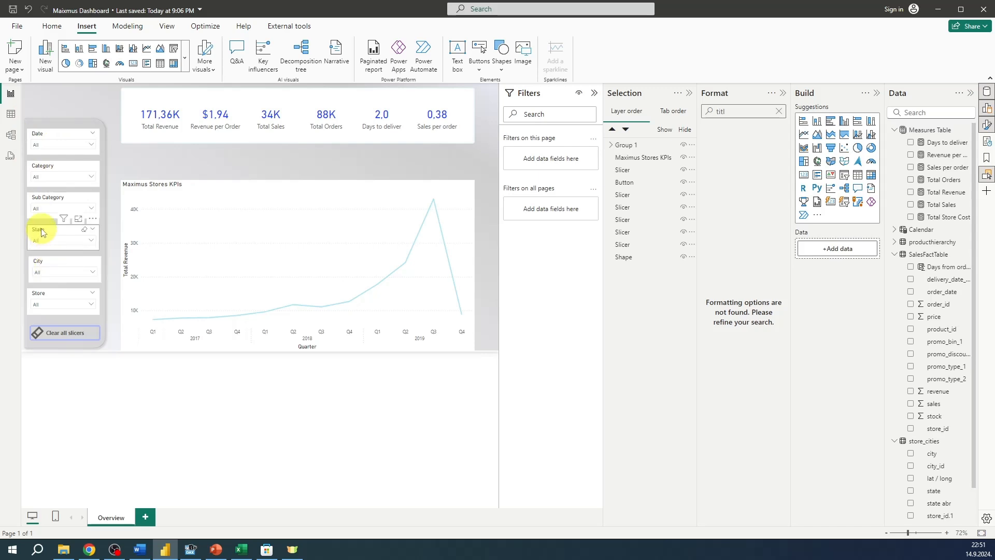
Filter the report page to Arizona with the State slicer
{"action": "left_click", "coordinate": [52, 241]}
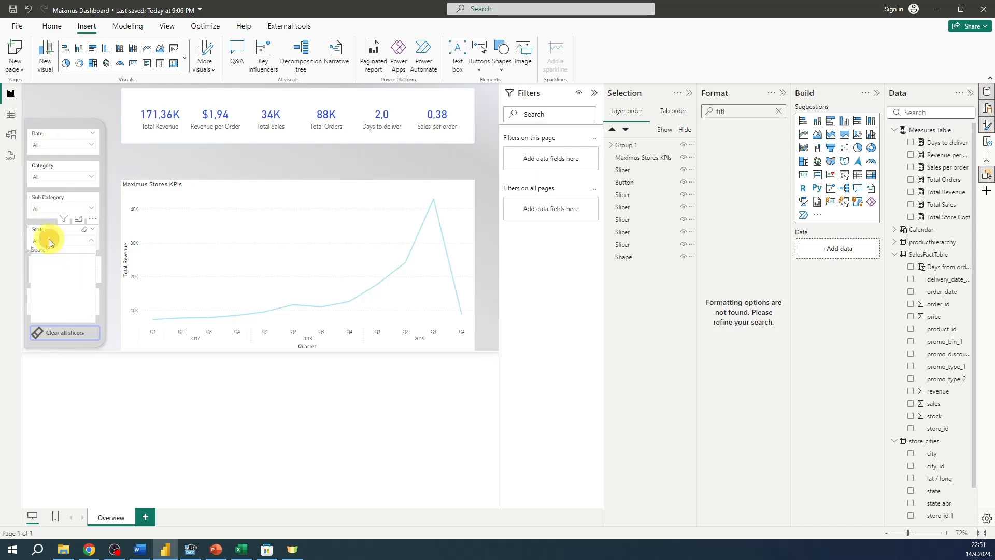
{"action": "left_click", "coordinate": [57, 280]}
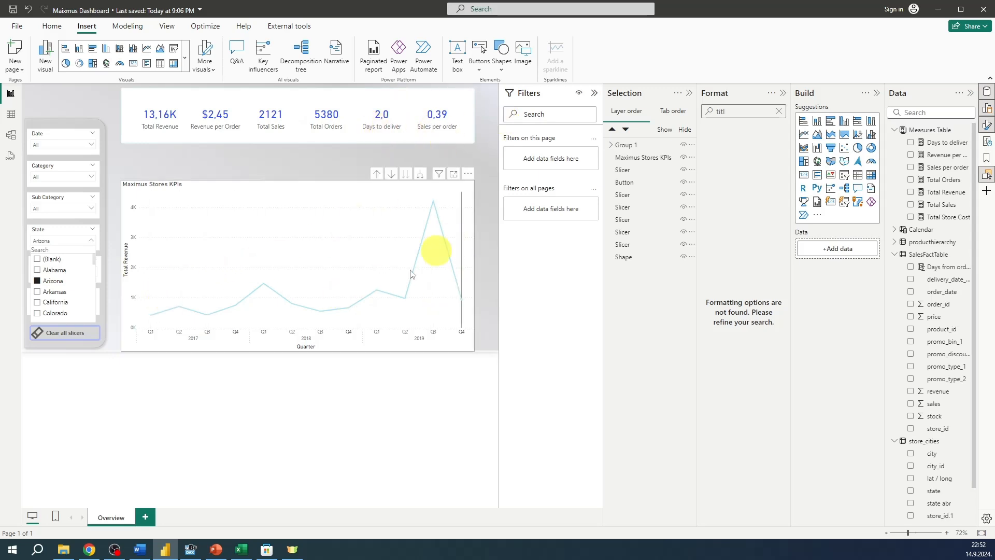
{"action": "mouse_move", "coordinate": [207, 235]}
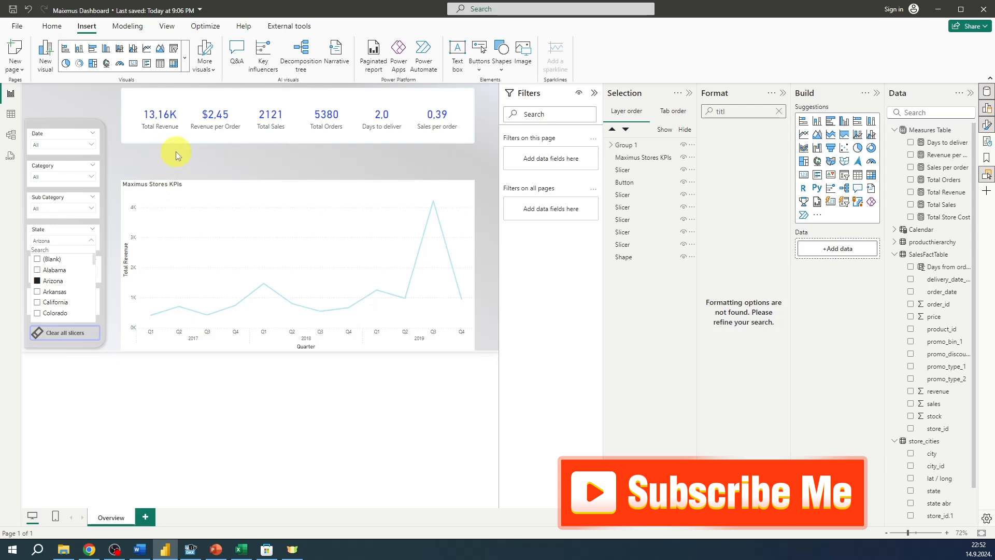
Start a new fields parameter and name it prmtKPIs
{"action": "left_click", "coordinate": [127, 26]}
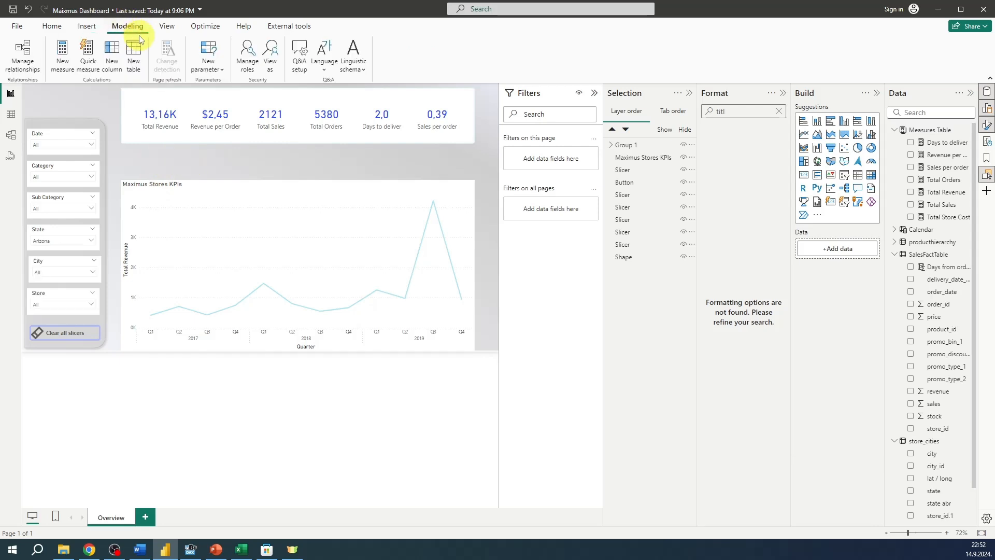
{"action": "left_click", "coordinate": [209, 64]}
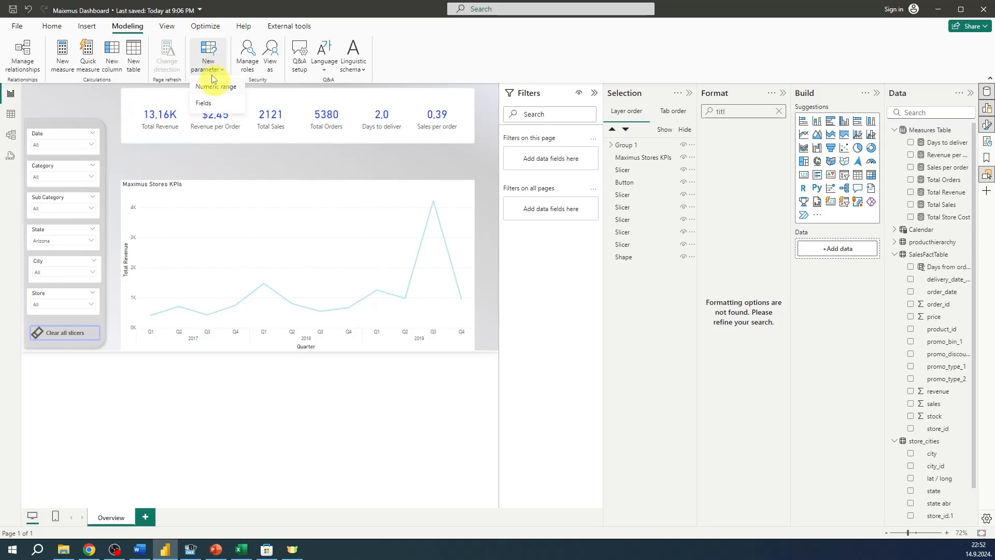
{"action": "left_click", "coordinate": [212, 104]}
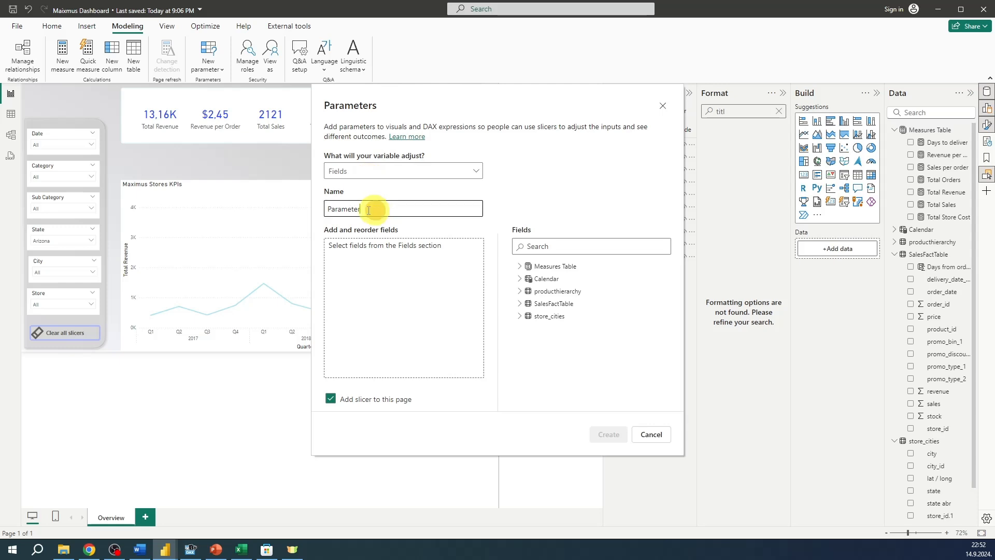
{"action": "left_click_drag", "start_coordinate": [376, 210], "coordinate": [262, 211]}
{"action": "type", "text": "prmtKPIs"}
Add all seven measures from the Measures Table to the parameter, from Days to deliver through Total Store Cost
{"action": "left_click", "coordinate": [519, 266]}
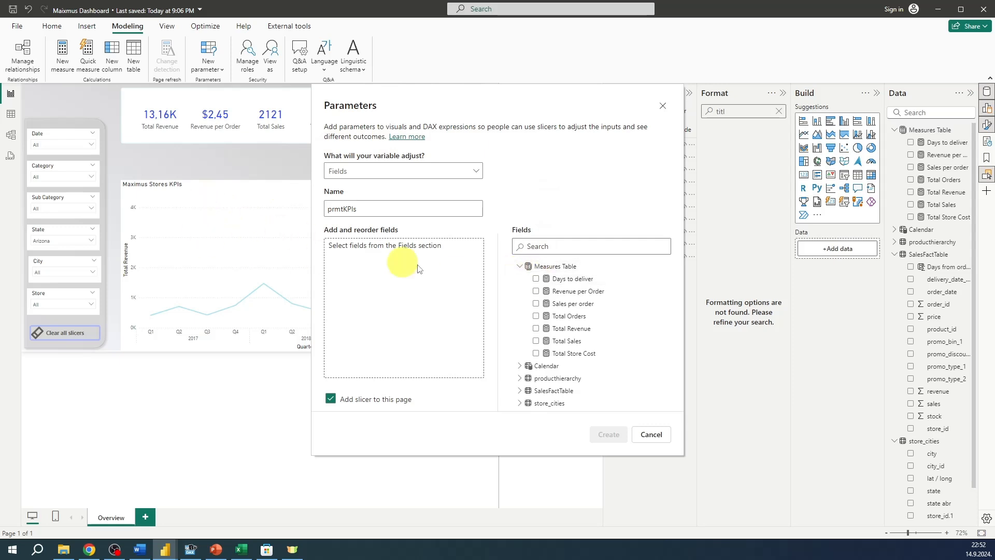
{"action": "left_click", "coordinate": [535, 281]}
{"action": "left_click", "coordinate": [535, 291]}
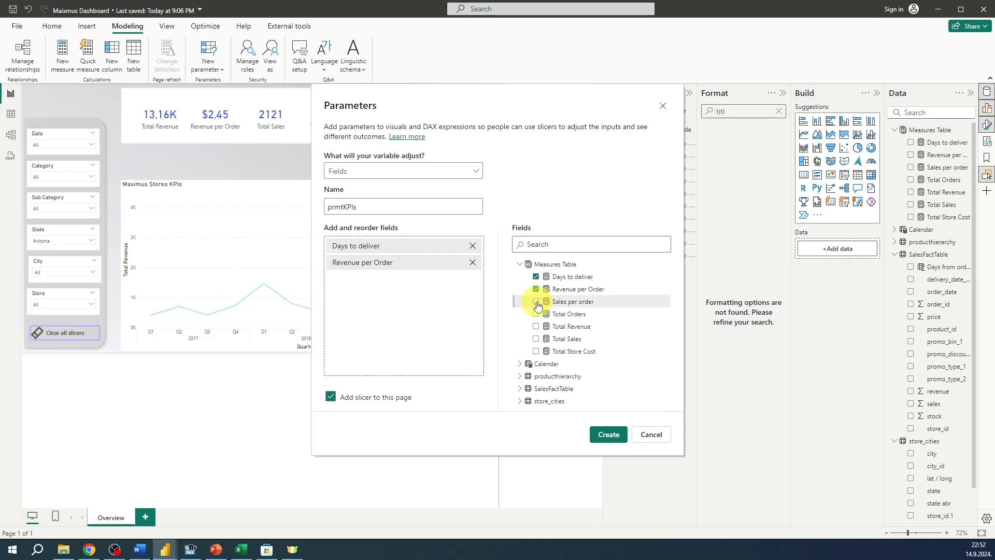
{"action": "left_click", "coordinate": [536, 302]}
{"action": "left_click", "coordinate": [536, 315]}
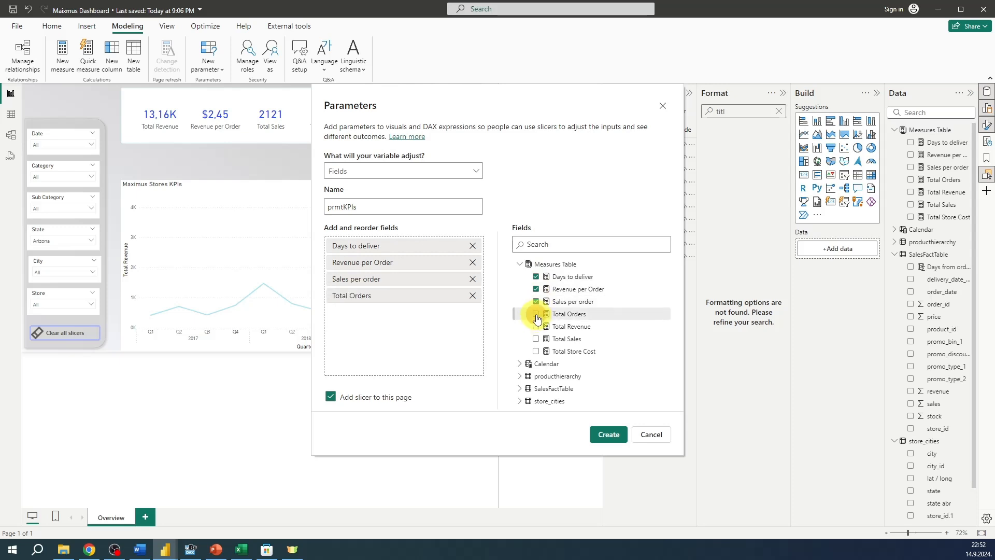
{"action": "left_click", "coordinate": [537, 327]}
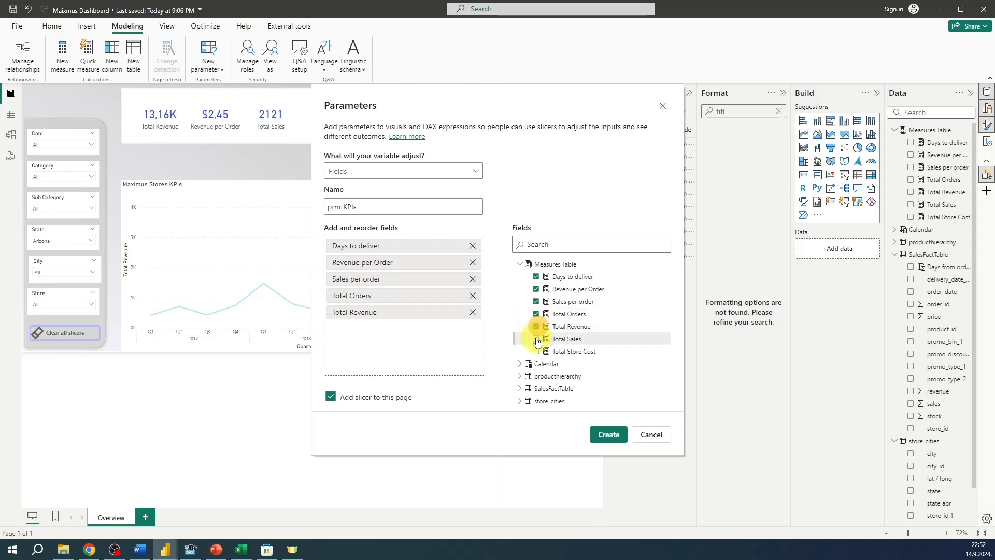
{"action": "left_click", "coordinate": [536, 339]}
{"action": "left_click", "coordinate": [537, 351]}
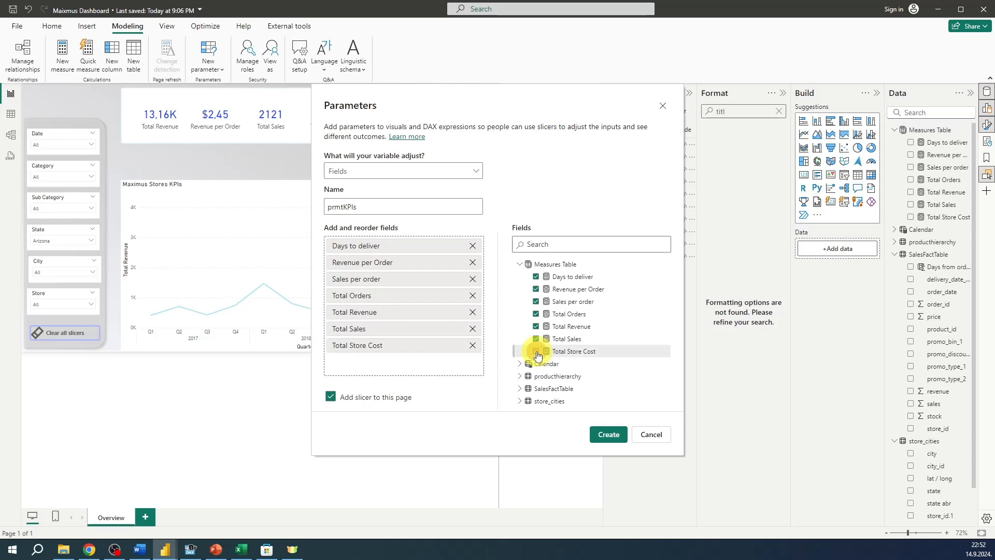
Remove Sales per order and Revenue per Order from the parameter's fields, and create it with a slicer on this page
{"action": "left_click", "coordinate": [536, 301]}
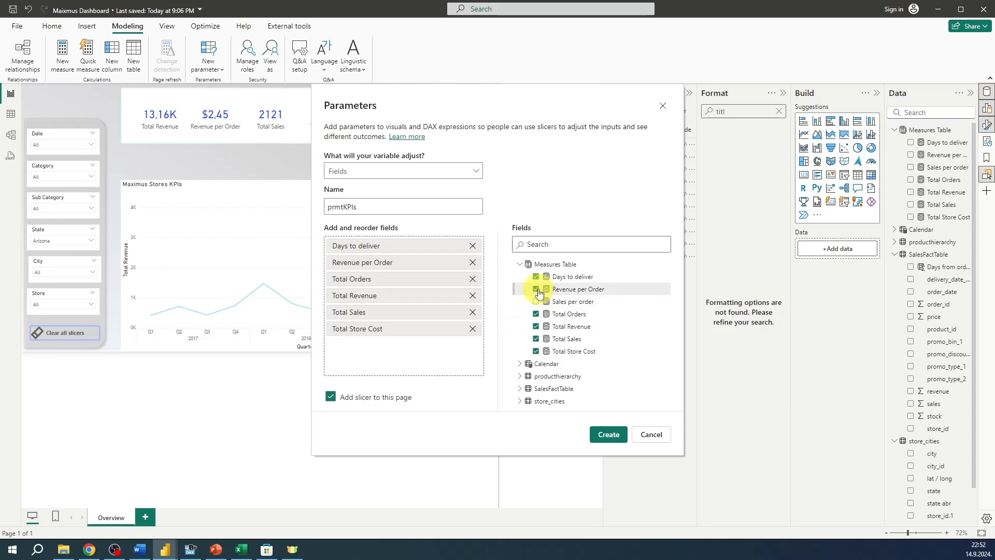
{"action": "left_click", "coordinate": [536, 289]}
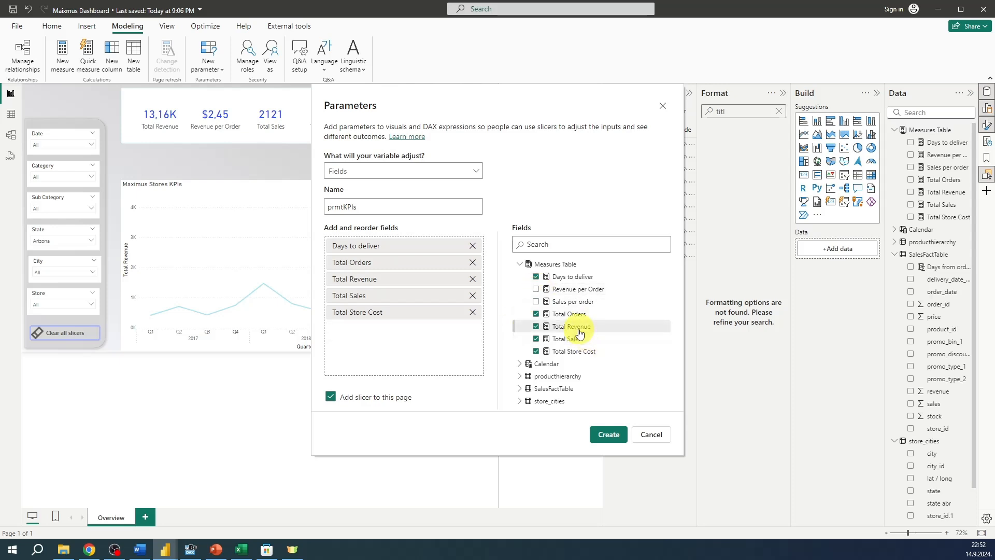
{"action": "left_click", "coordinate": [596, 434]}
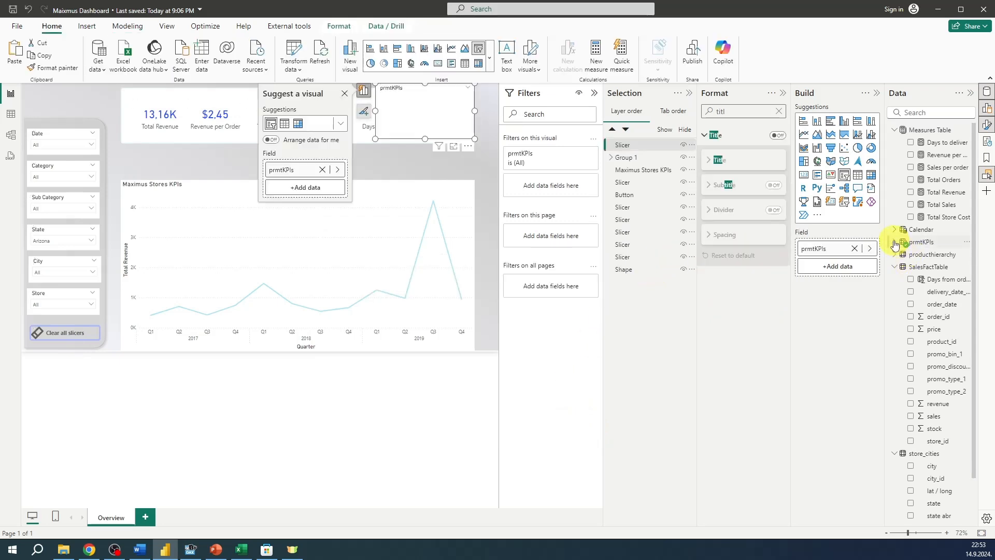
Expand the prmtKPIs table in the data model and move the parameter slicer to just above the line chart's title area
{"action": "left_click", "coordinate": [894, 242]}
{"action": "left_click_drag", "start_coordinate": [928, 254], "coordinate": [982, 252]}
{"action": "left_click", "coordinate": [452, 114]}
{"action": "left_click_drag", "start_coordinate": [452, 117], "coordinate": [224, 169]}
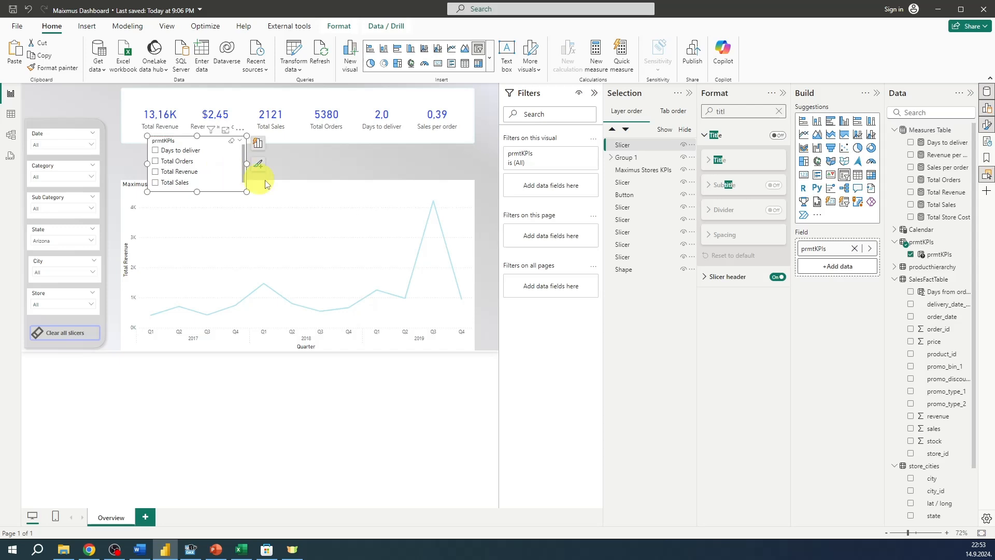
Shorten the line chart slightly from its lower edge and select Days to deliver in the prmtKPIs slicer
{"action": "left_click", "coordinate": [291, 187]}
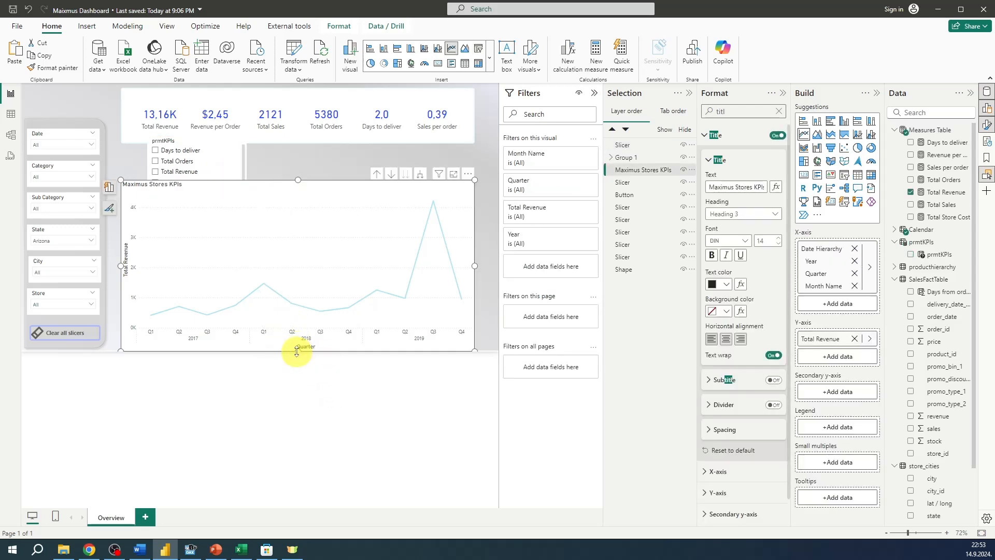
{"action": "left_click_drag", "start_coordinate": [299, 340], "coordinate": [299, 339]}
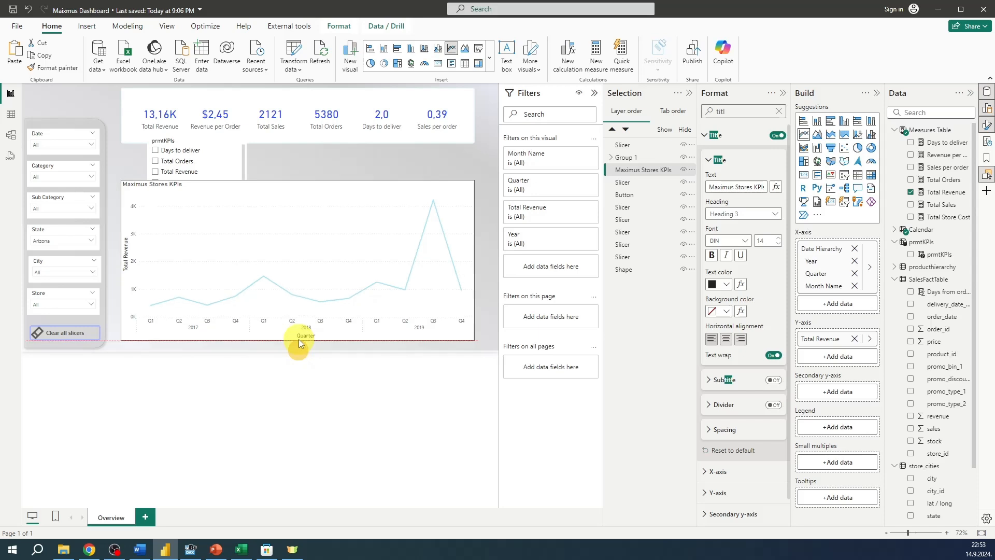
{"action": "left_click", "coordinate": [233, 162]}
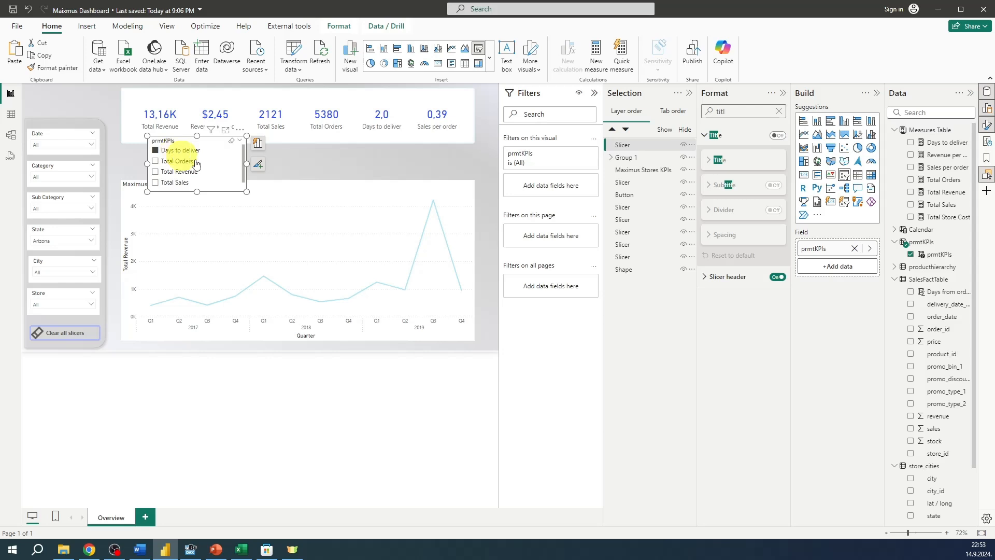
Turn on data labels for the Maximus Stores KPIs line chart
{"action": "left_click", "coordinate": [347, 187]}
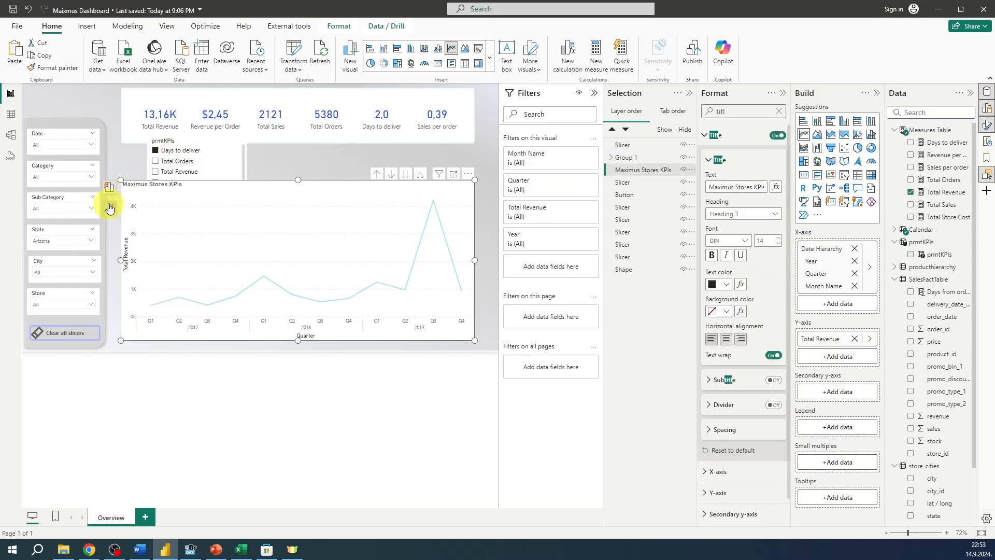
{"action": "left_click", "coordinate": [108, 208]}
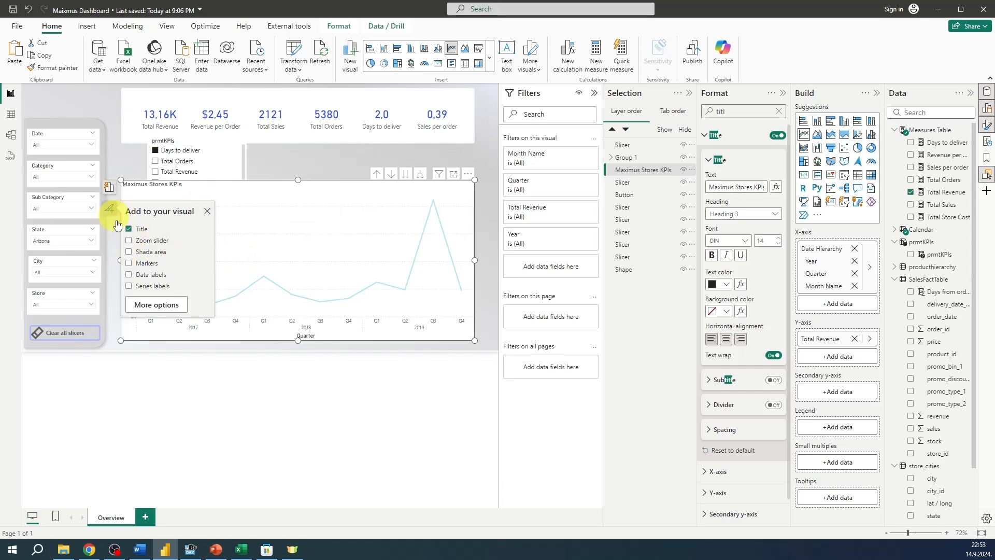
{"action": "left_click", "coordinate": [149, 274]}
{"action": "left_click", "coordinate": [208, 213]}
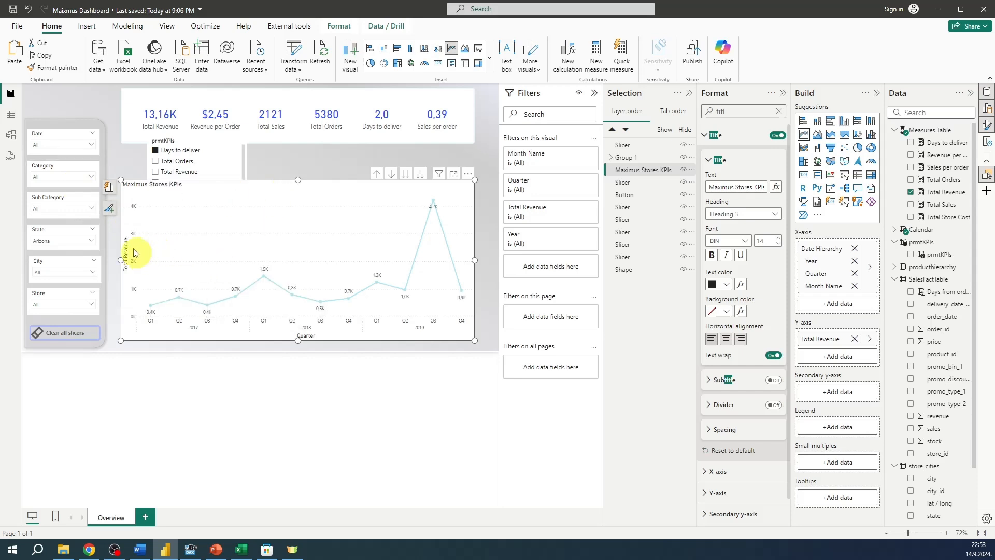
Replace Total Revenue on the line chart's Y-axis with the prmtKPIs parameter, leaving the legend empty
{"action": "left_click", "coordinate": [110, 187]}
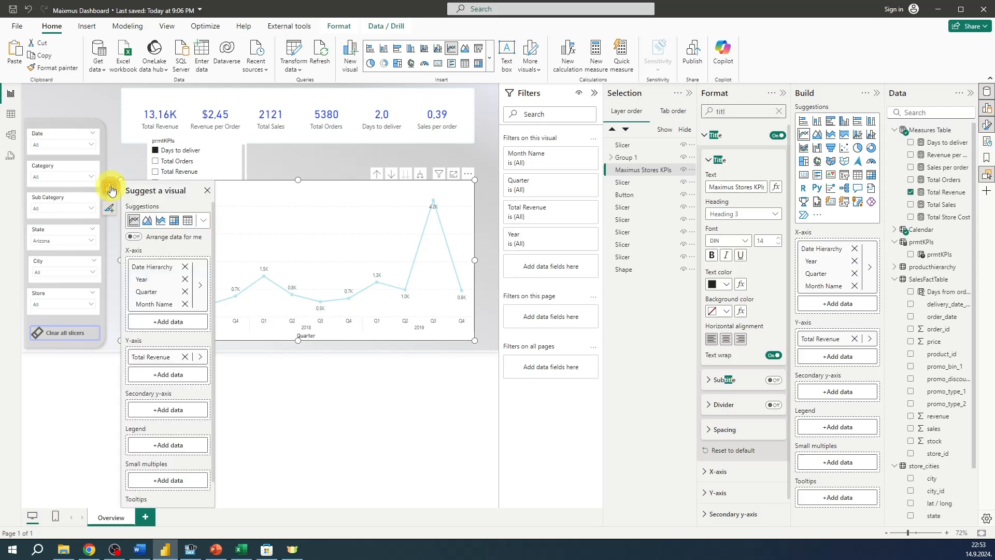
{"action": "left_click", "coordinate": [185, 356]}
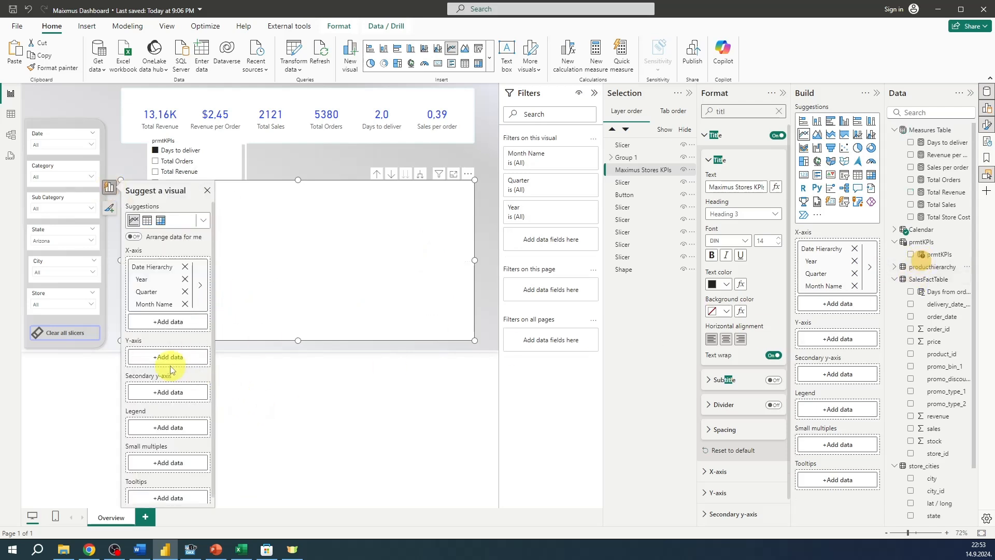
{"action": "left_click", "coordinate": [910, 255]}
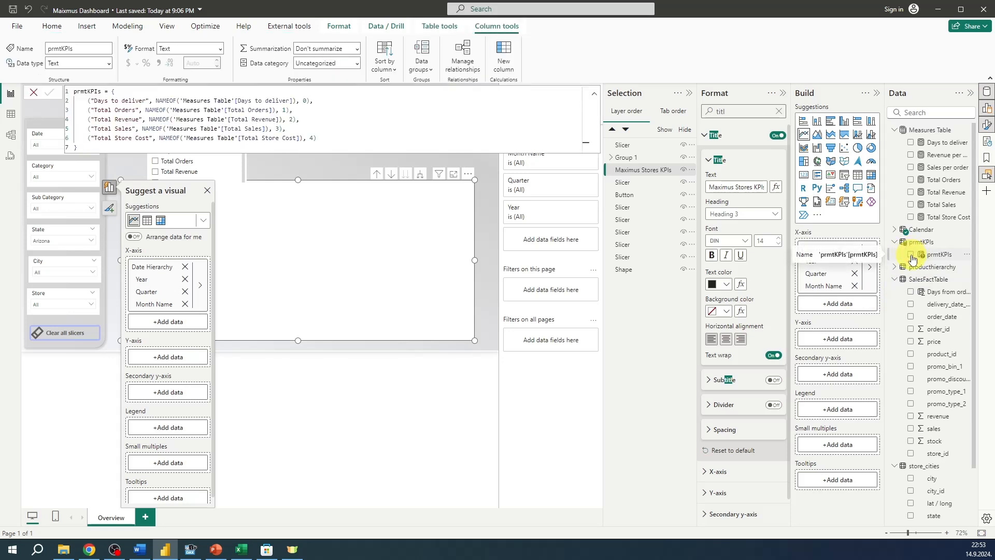
{"action": "left_click", "coordinate": [910, 255]}
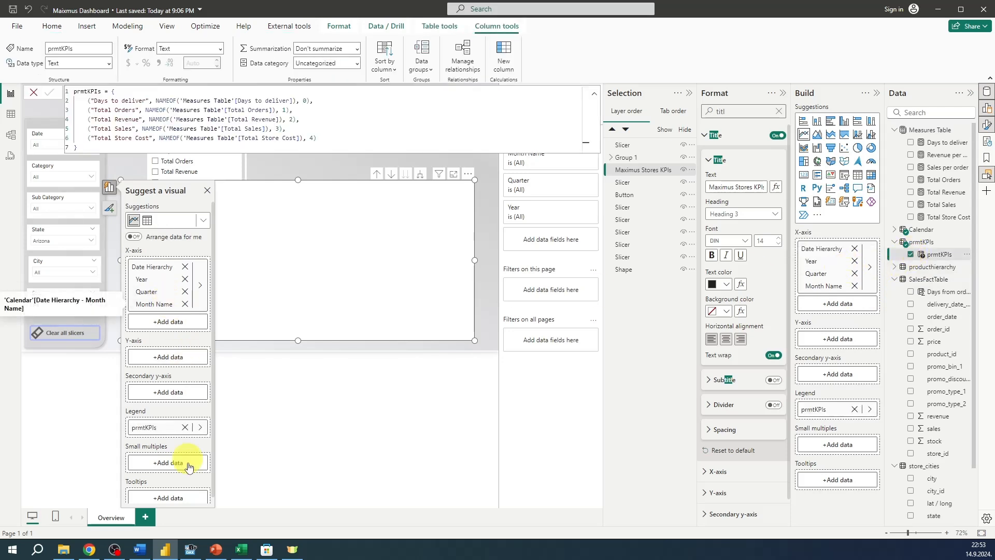
{"action": "left_click_drag", "start_coordinate": [145, 427], "coordinate": [156, 357]}
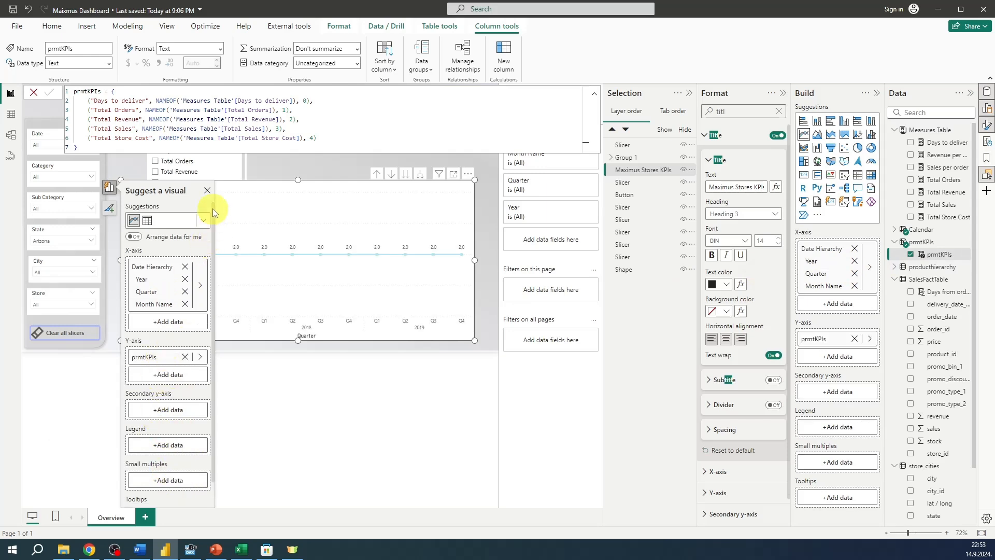
Clear the State slicer, try the Bakery, Cakes & Dairy and Gourmet & World Food categories on the line chart, and reset the Category slicer
{"action": "left_click", "coordinate": [208, 191]}
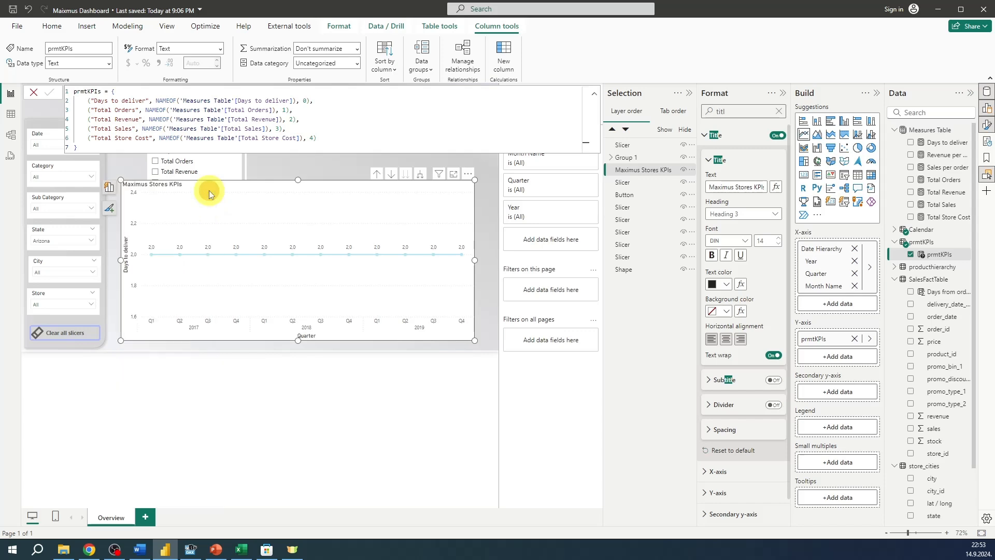
{"action": "left_click", "coordinate": [85, 232]}
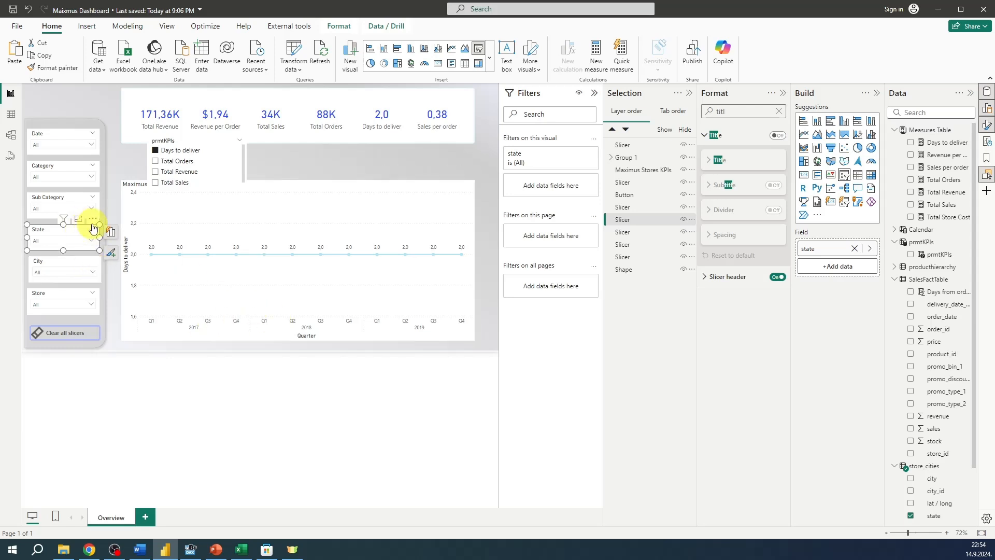
{"action": "left_click", "coordinate": [88, 179]}
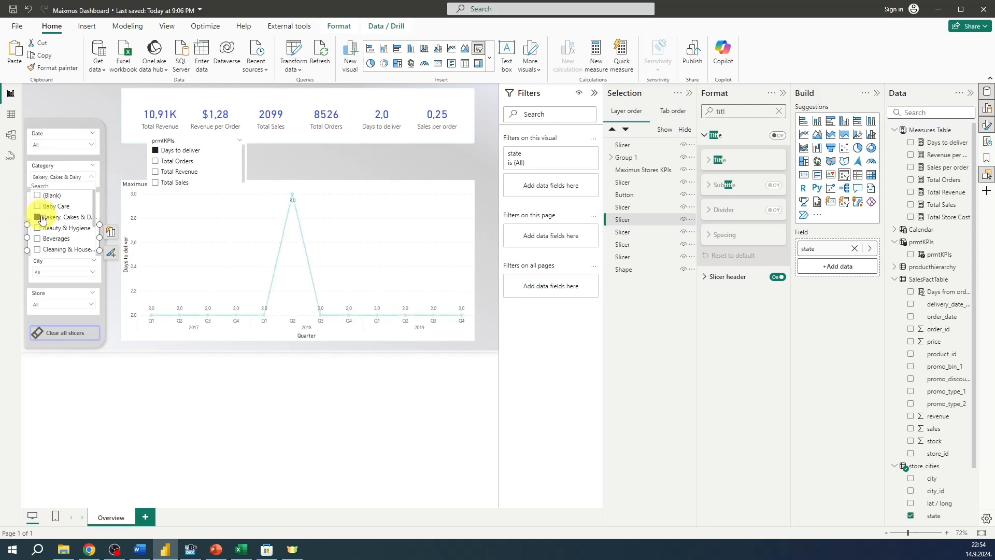
{"action": "scroll", "coordinate": [44, 223], "scroll_direction": "down", "scroll_amount": 3}
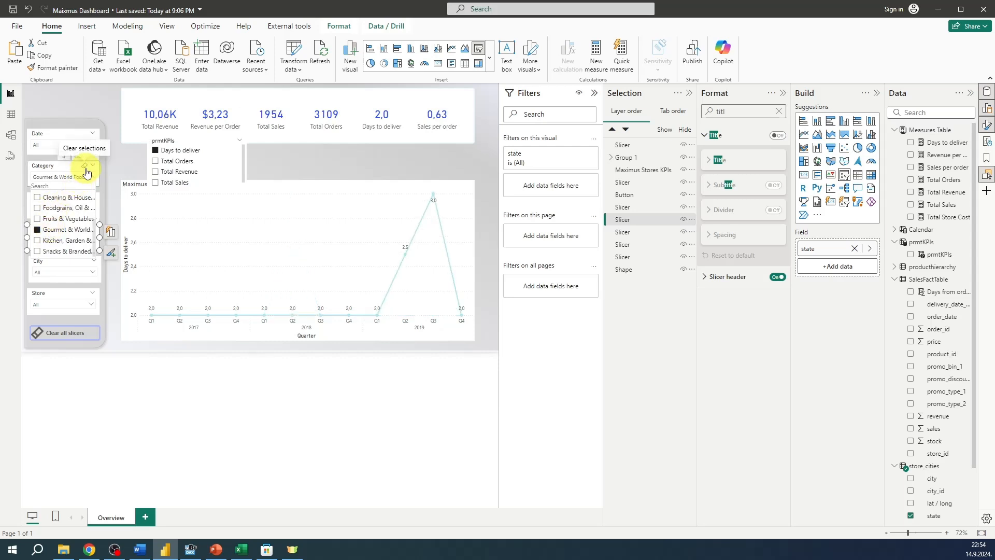
{"action": "left_click", "coordinate": [85, 171]}
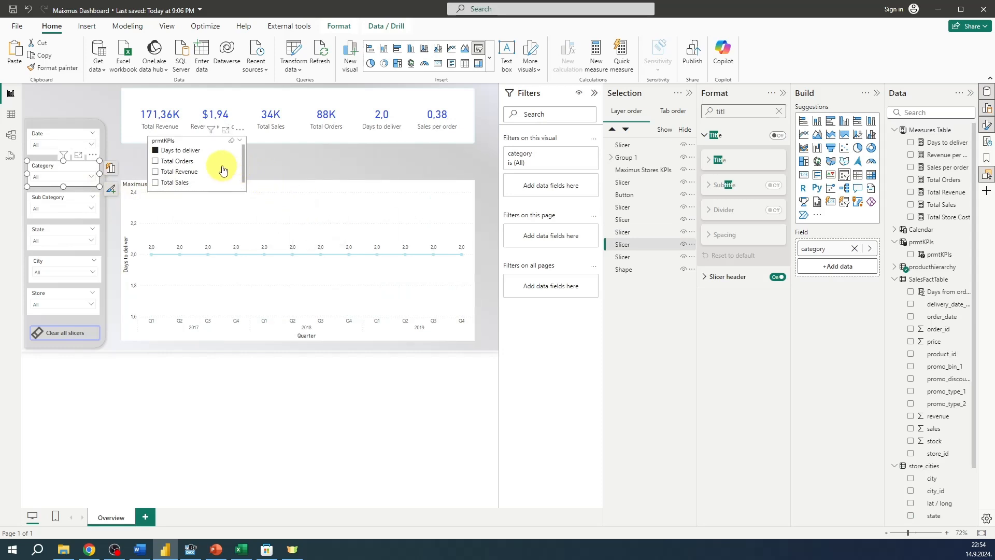
Move the prmtKPIs slicer slightly, convert it to a button slicer, and widen it across most of the line chart's width
{"action": "left_click_drag", "start_coordinate": [229, 168], "coordinate": [223, 181]}
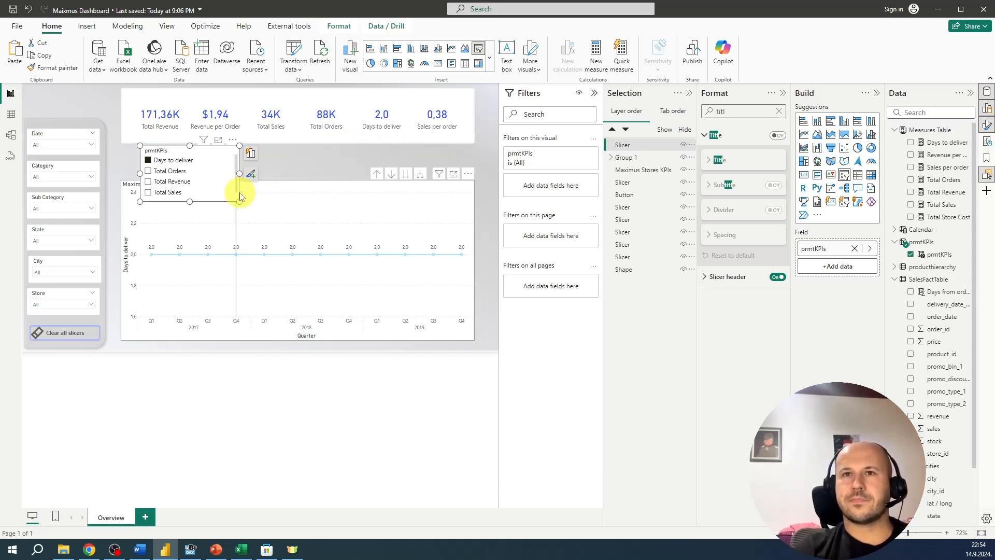
{"action": "left_click", "coordinate": [491, 52]}
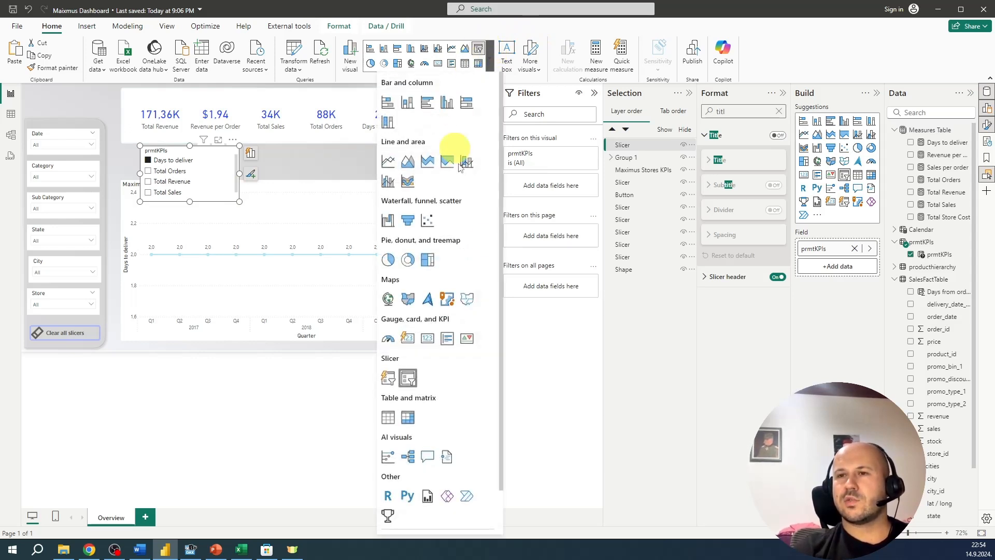
{"action": "left_click", "coordinate": [389, 380]}
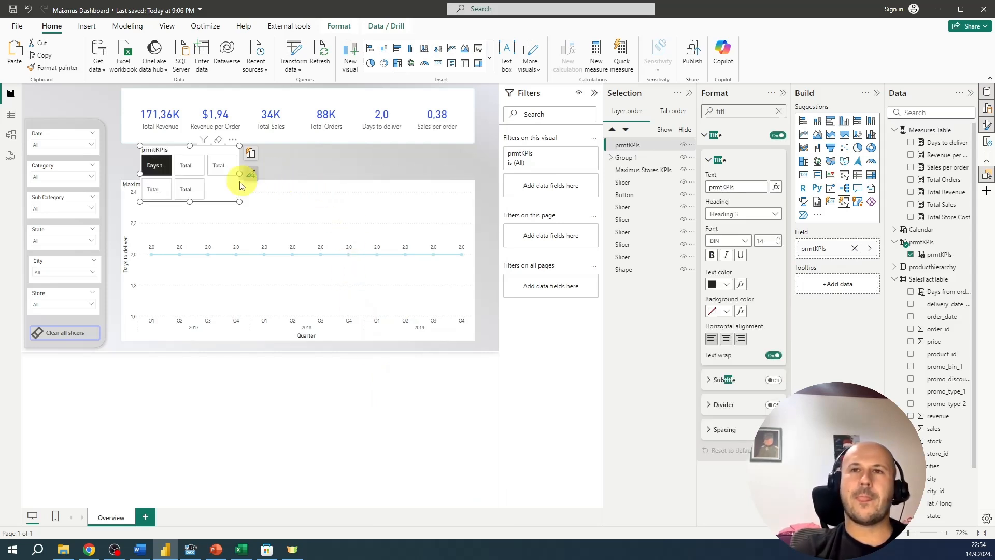
{"action": "left_click_drag", "start_coordinate": [240, 174], "coordinate": [422, 166]}
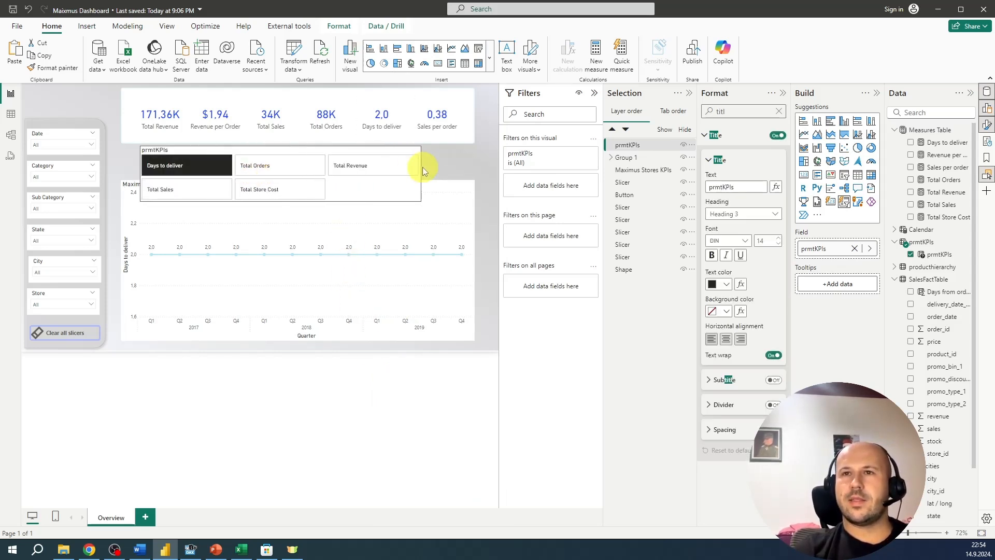
Select Total Store Cost in the prmtKPIs slicer and format that measure as $ English (United States) currency
{"action": "left_click", "coordinate": [261, 170]}
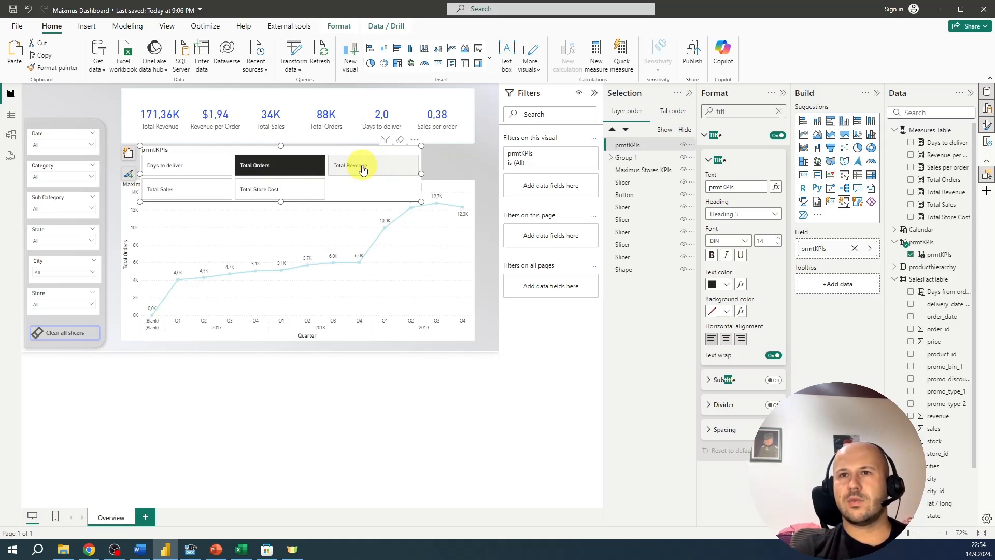
{"action": "left_click", "coordinate": [293, 195]}
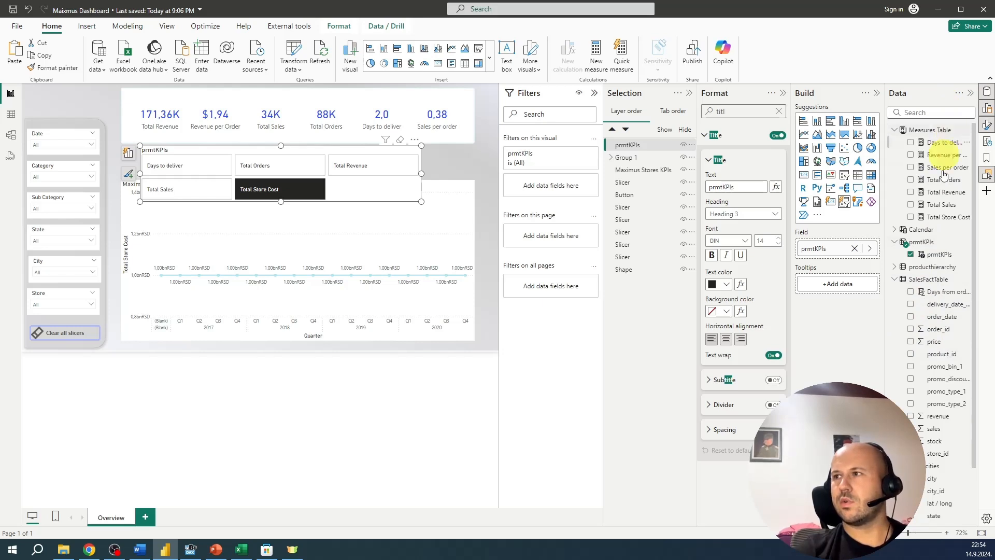
{"action": "left_click", "coordinate": [930, 220]}
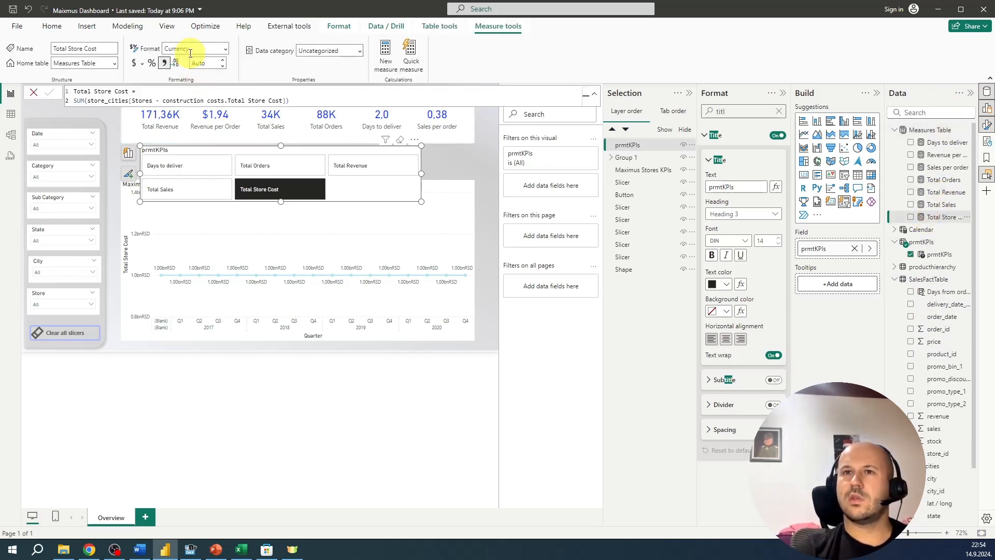
{"action": "left_click", "coordinate": [143, 64]}
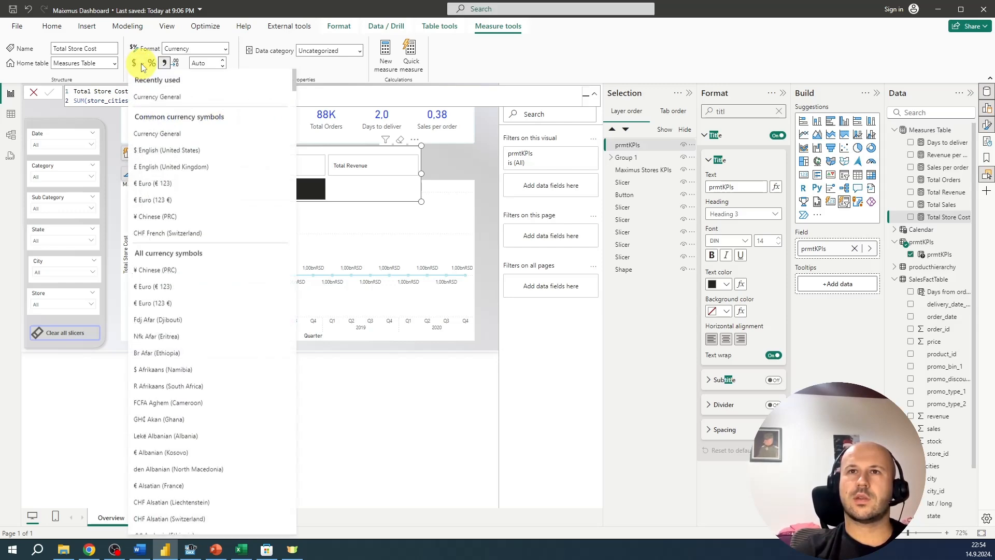
{"action": "left_click", "coordinate": [160, 150]}
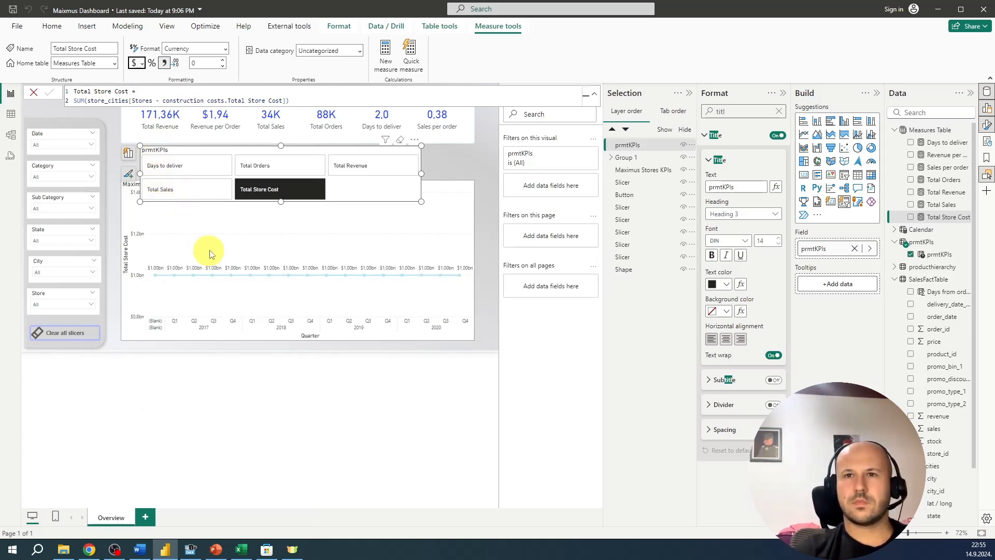
Check how the Total Store Cost line responds to Sub Category selections such as All Purpose Cleaners, leaving the slicer without a selection
{"action": "left_click", "coordinate": [73, 208]}
{"action": "left_click", "coordinate": [75, 240]}
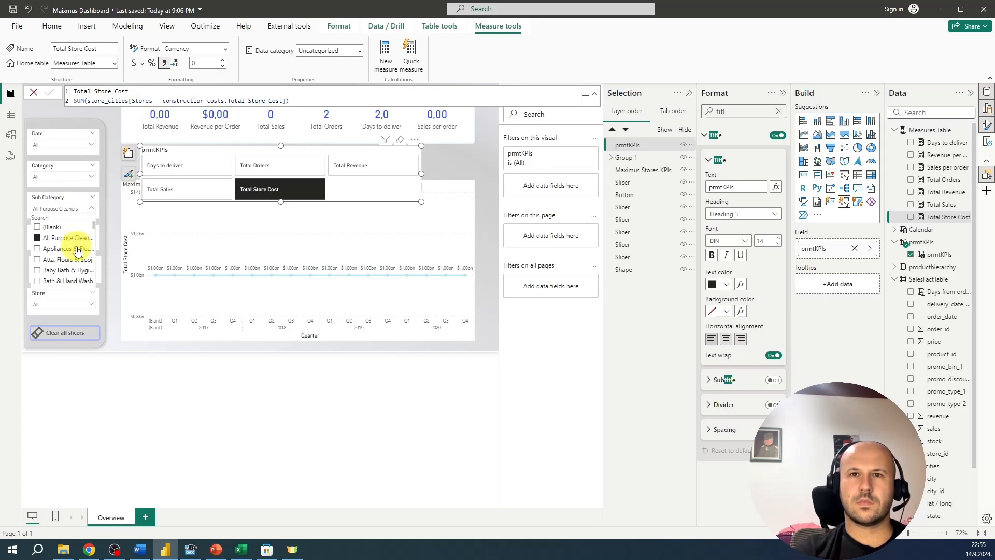
{"action": "left_click", "coordinate": [67, 239]}
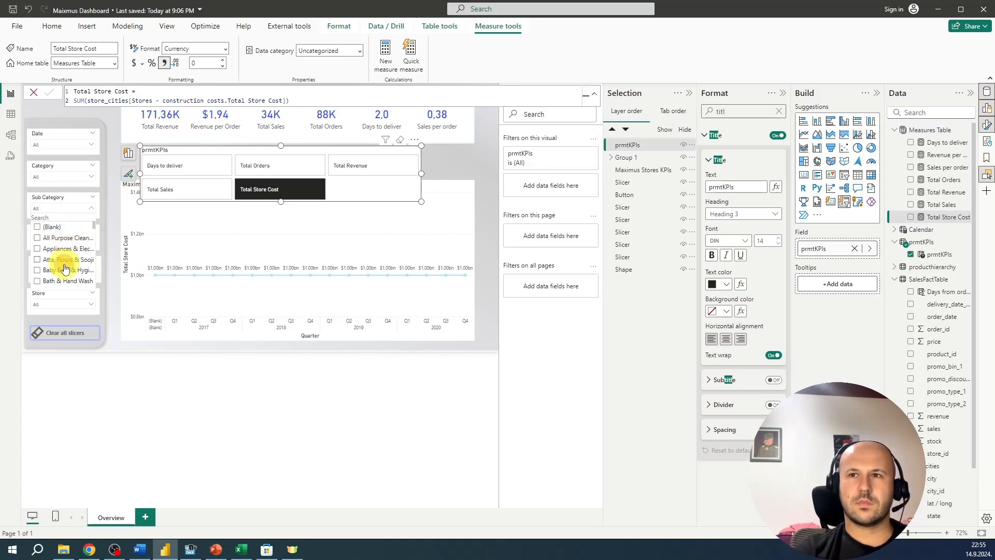
{"action": "left_click", "coordinate": [65, 261]}
{"action": "left_click", "coordinate": [66, 261]}
{"action": "left_click", "coordinate": [377, 206]}
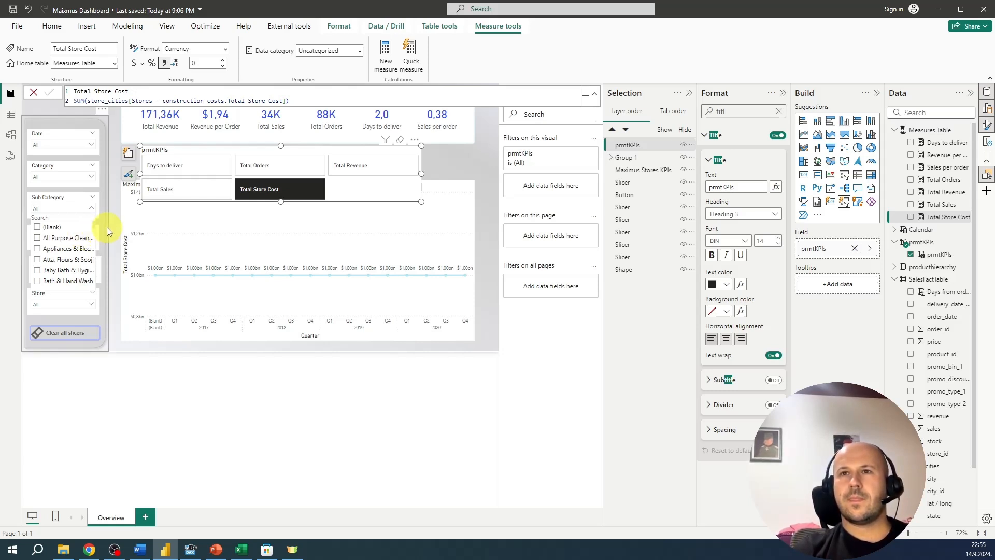
{"action": "left_click", "coordinate": [55, 240]}
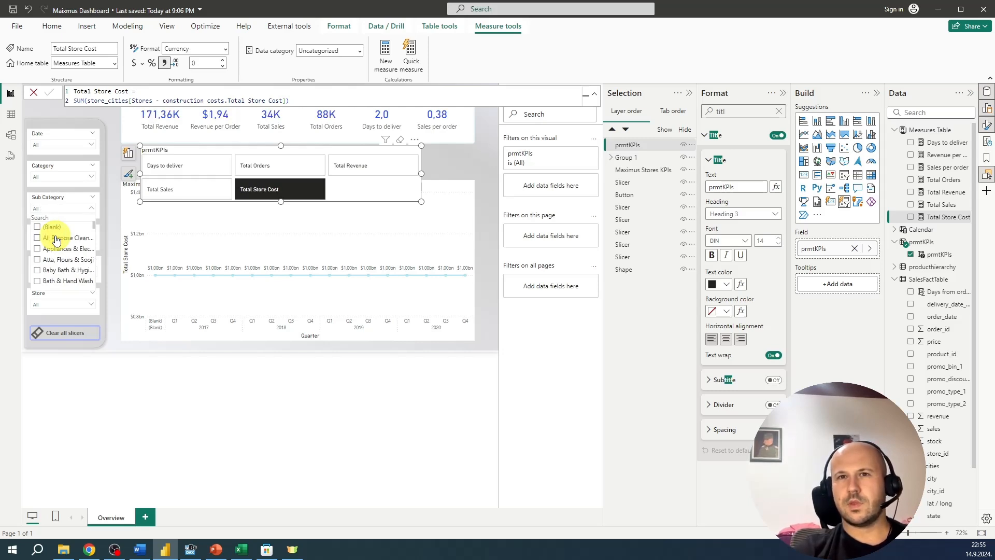
Narrow the line chart from its outer edge to about two-thirds of its width and deselect it
{"action": "left_click", "coordinate": [470, 228]}
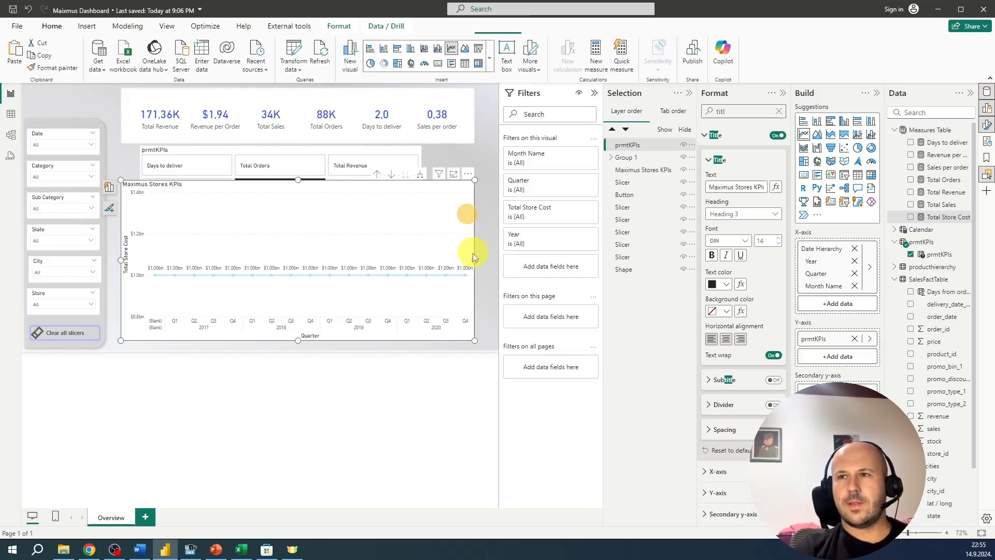
{"action": "left_click_drag", "start_coordinate": [475, 260], "coordinate": [357, 260]}
{"action": "left_click", "coordinate": [473, 222]}
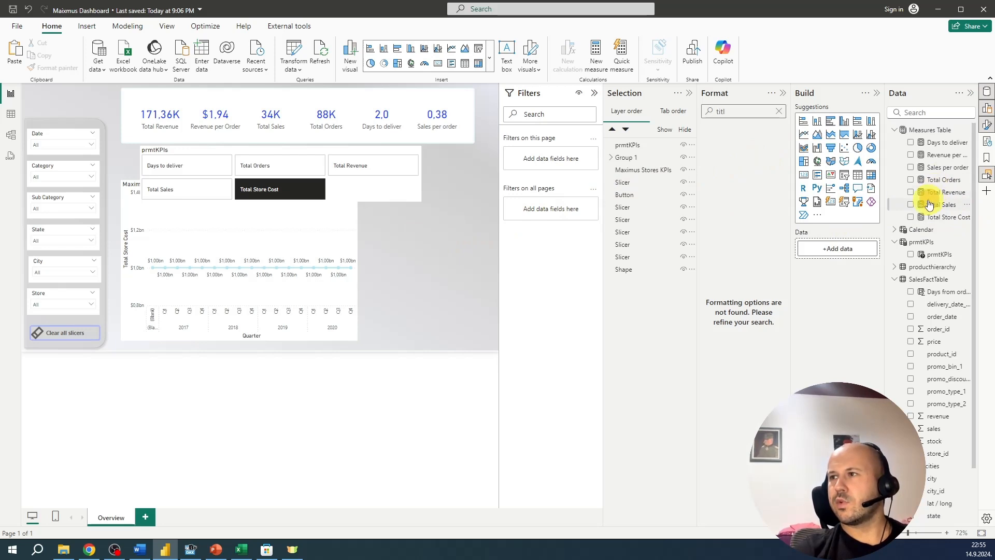
Create a table visual beside the line chart that lists Total Store Cost by store_id.1
{"action": "left_click_drag", "start_coordinate": [945, 217], "coordinate": [478, 258]}
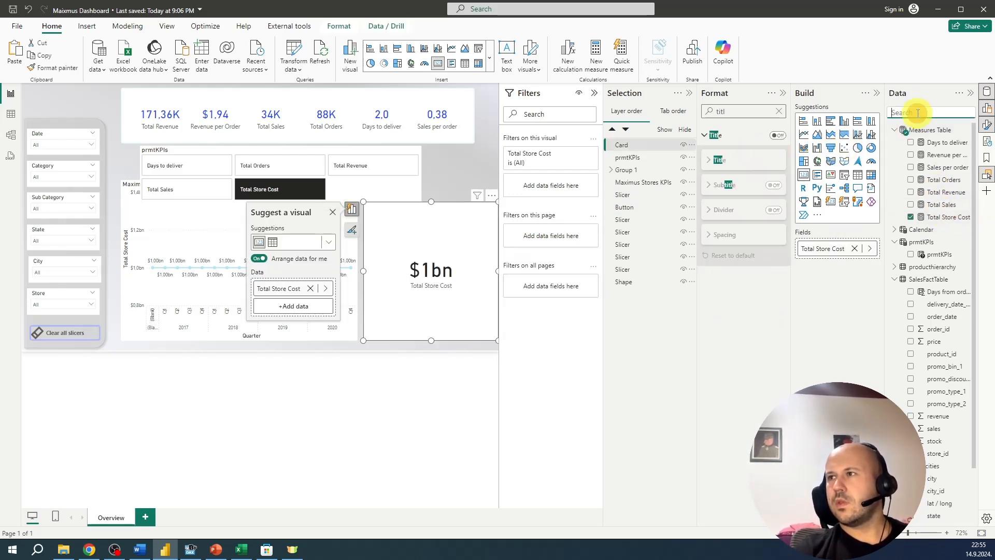
{"action": "left_click", "coordinate": [917, 112]}
{"action": "type", "text": "store"}
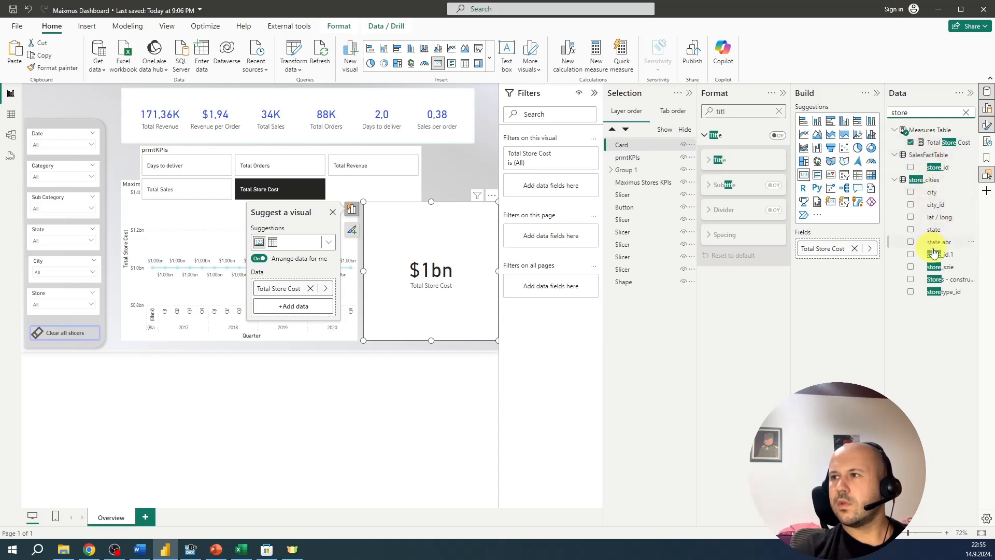
{"action": "left_click_drag", "start_coordinate": [943, 262], "coordinate": [450, 251]}
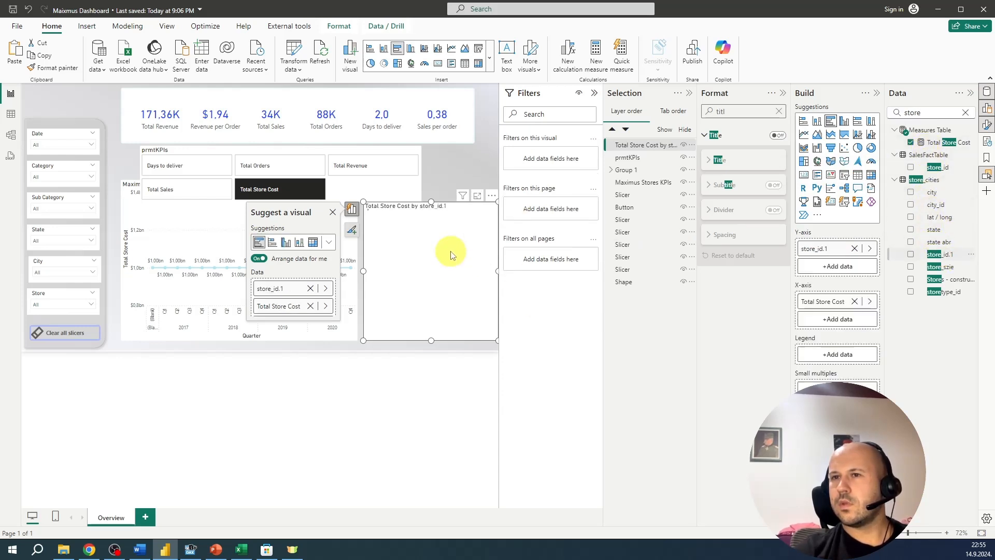
{"action": "left_click", "coordinate": [465, 64]}
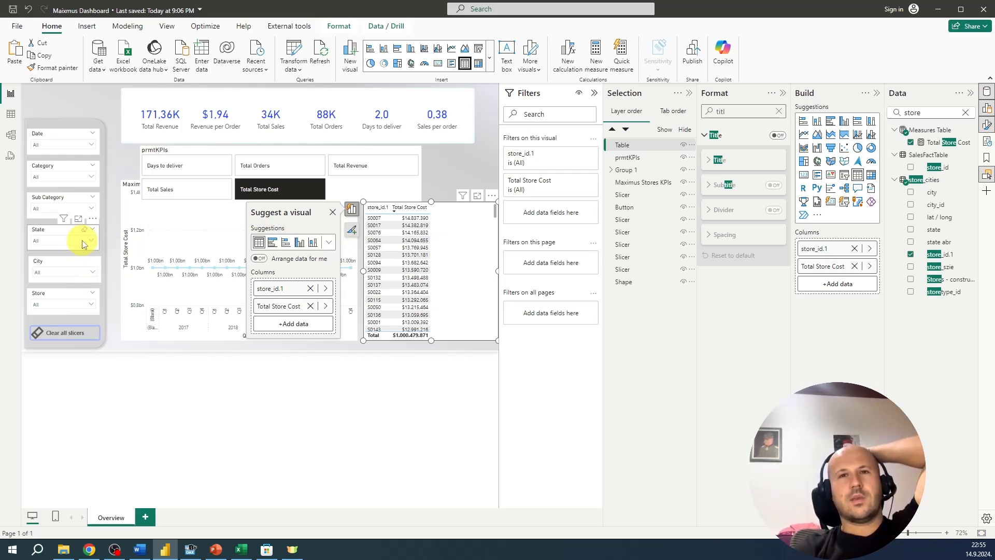
Filter the page to store S0002 in the Store slicer and clear the data field search
{"action": "left_click", "coordinate": [78, 303]}
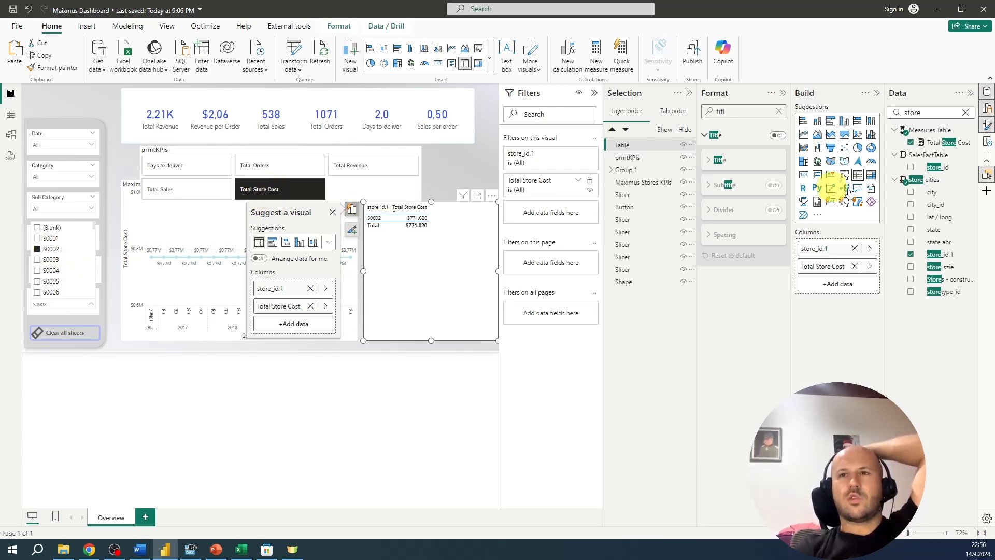
{"action": "left_click", "coordinate": [964, 112]}
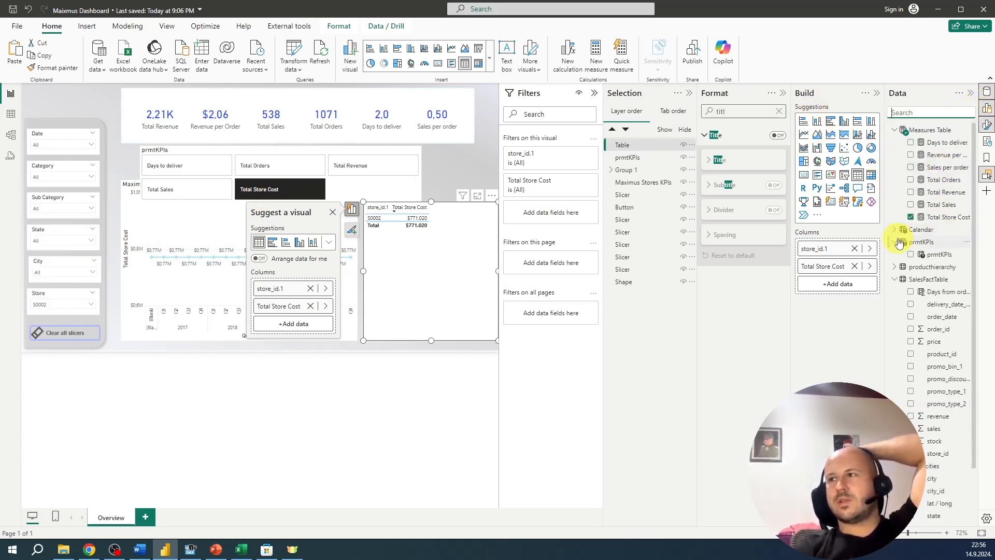
Remove the Total Store Cost entry and the comma before it from the prmtKPIs parameter formula, and commit the formula
{"action": "left_click", "coordinate": [936, 255]}
{"action": "right_click", "coordinate": [964, 255]}
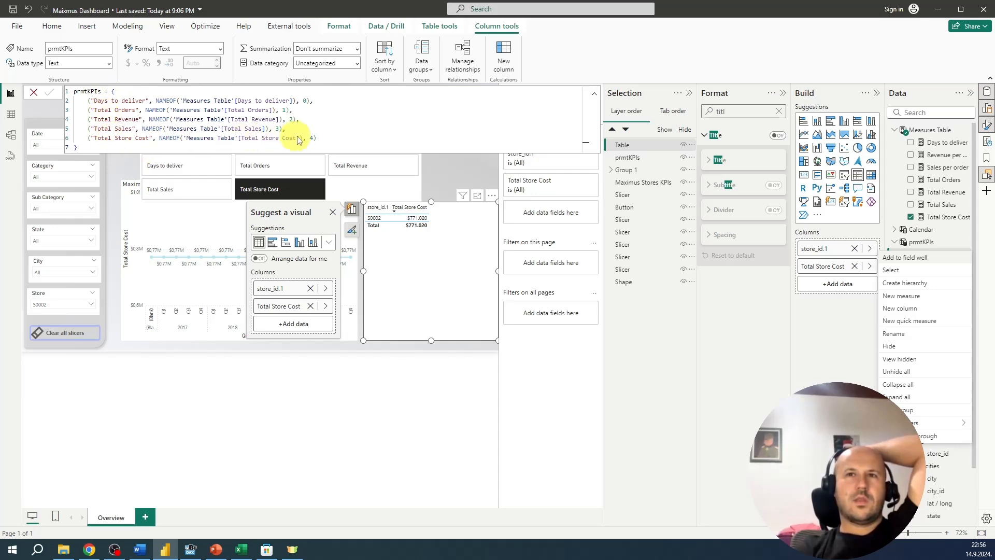
{"action": "left_click", "coordinate": [322, 135]}
{"action": "left_click_drag", "start_coordinate": [324, 138], "coordinate": [98, 138]}
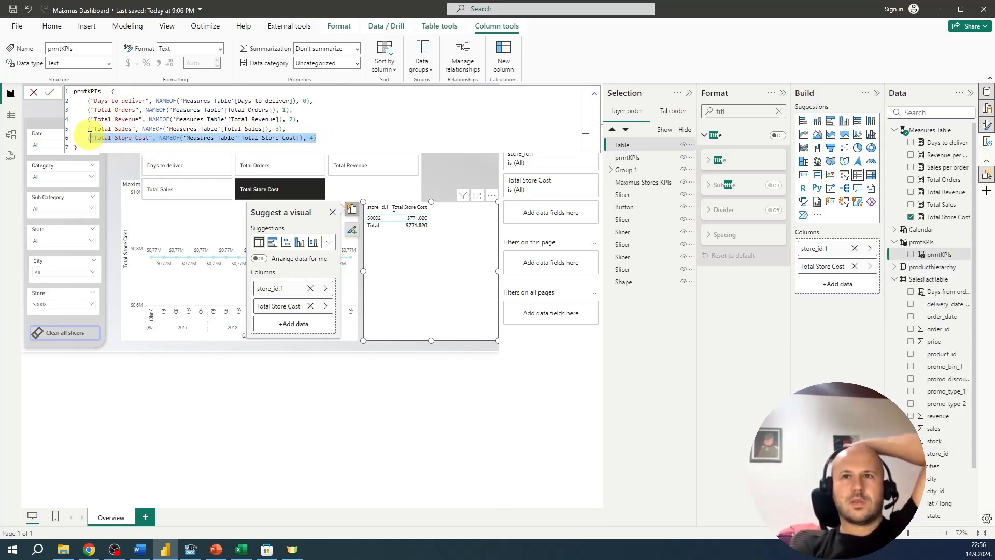
{"action": "key", "text": "BackSpace"}
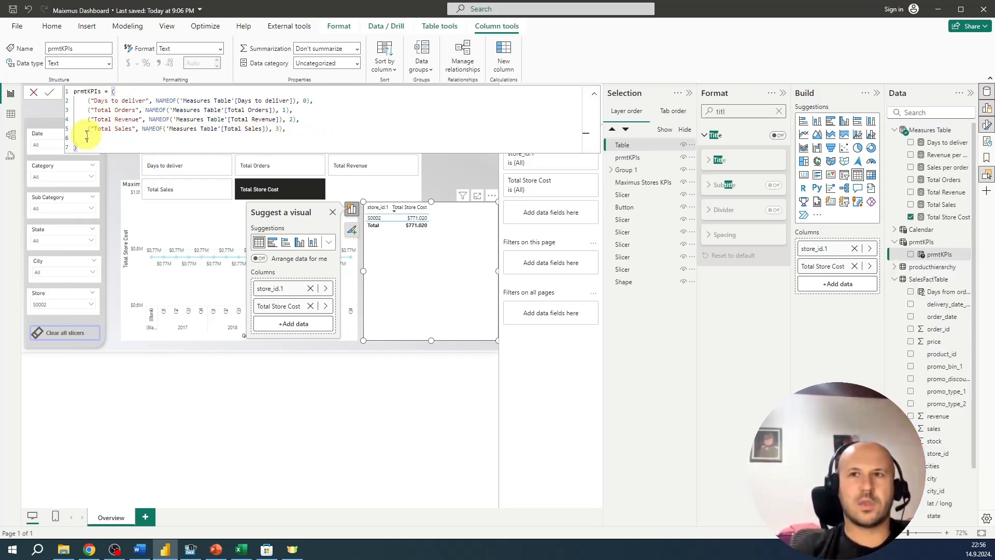
{"action": "key", "text": "BackSpace"}
{"action": "key", "text": "BackSpace"}
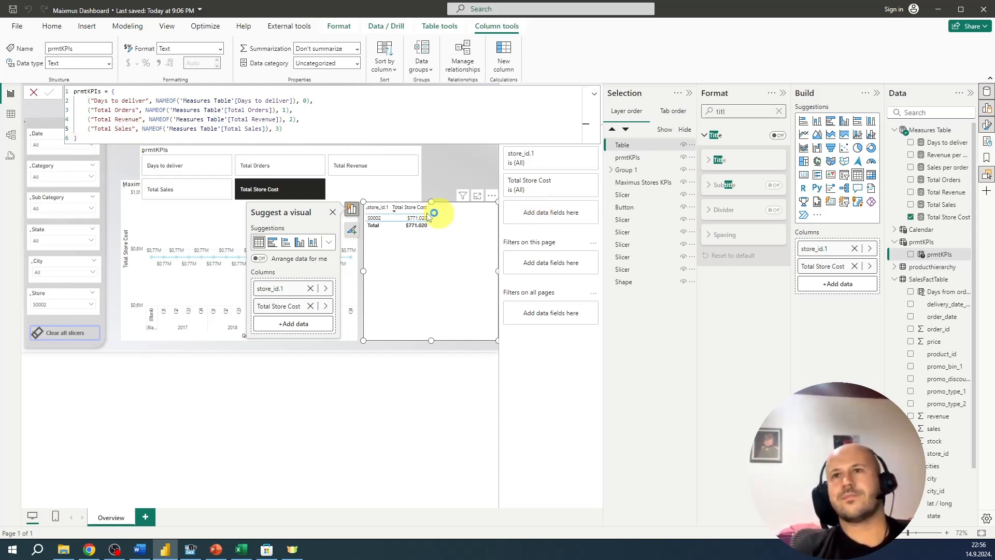
{"action": "key", "text": "Return"}
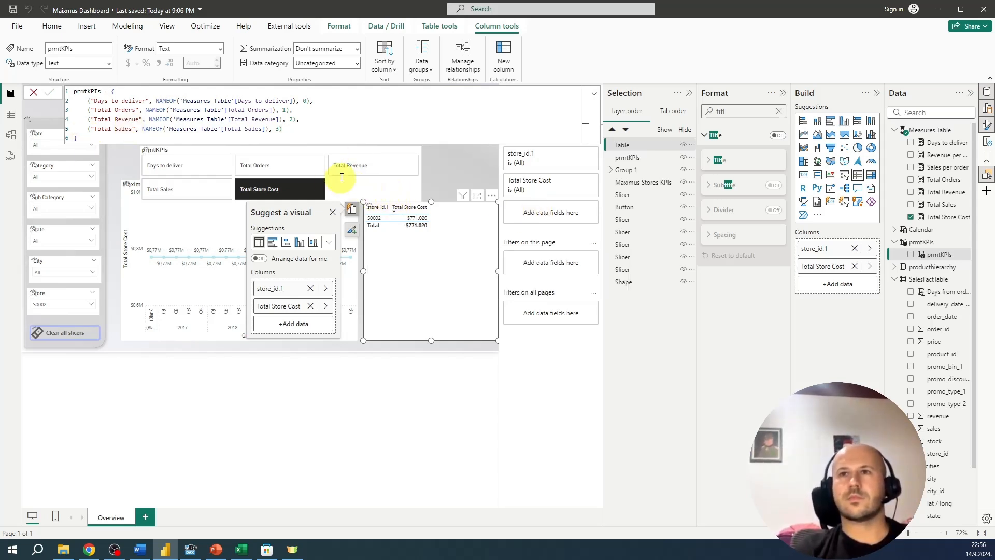
Delete the store cost table beside the line chart
{"action": "left_click", "coordinate": [377, 186]}
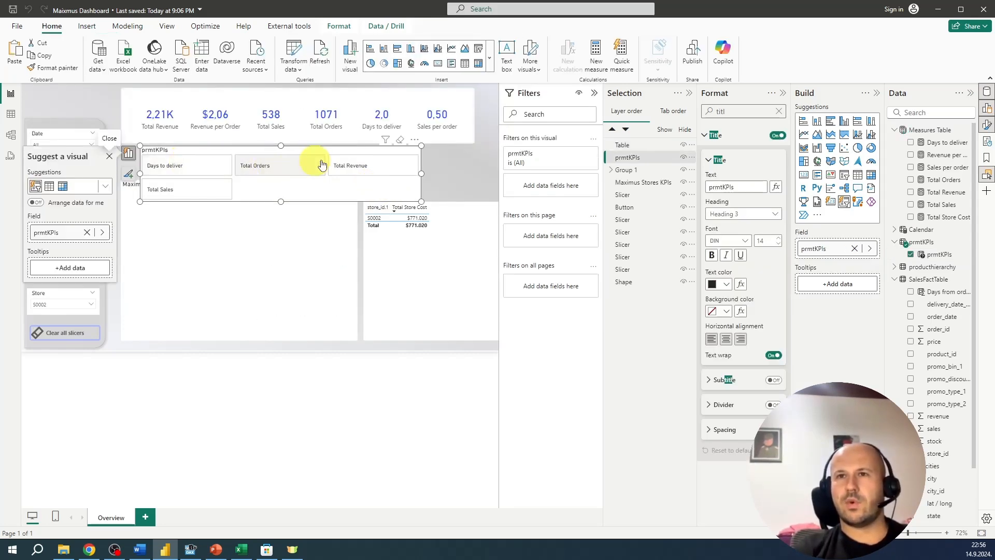
{"action": "left_click", "coordinate": [480, 244]}
{"action": "key", "text": "Delete"}
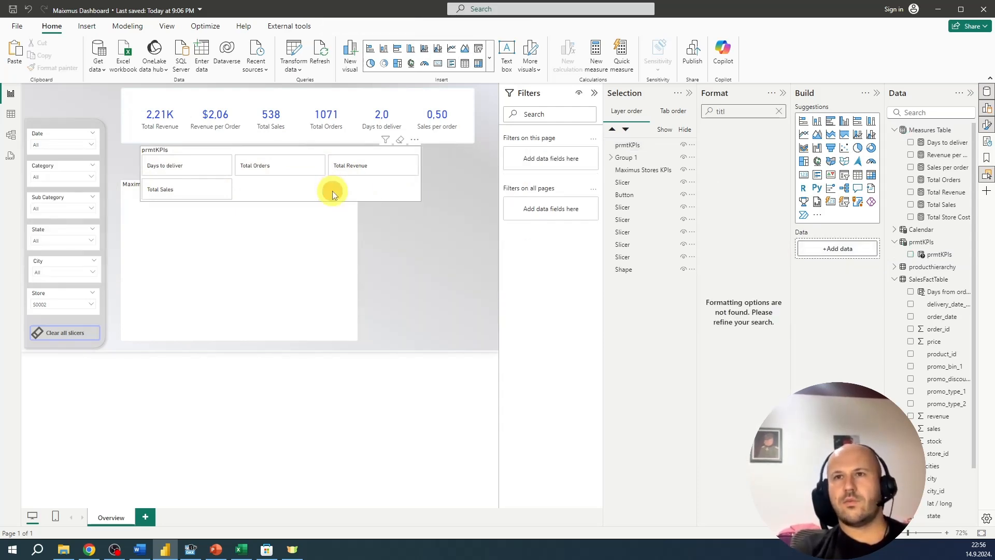
Arrange the prmtKPIs button slicer's layout as 1 row with 4 columns
{"action": "left_click", "coordinate": [332, 191]}
{"action": "left_click", "coordinate": [780, 108]}
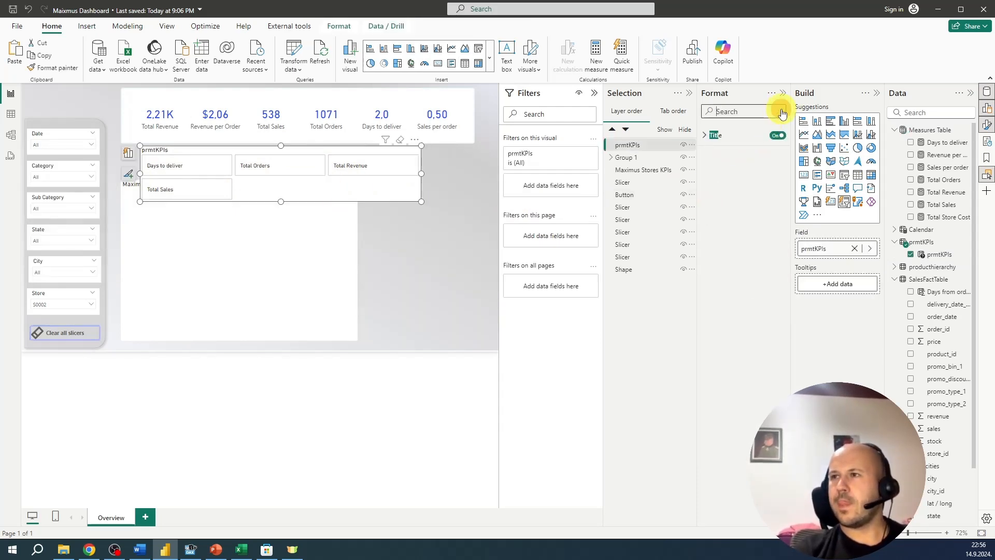
{"action": "left_click", "coordinate": [781, 113]}
{"action": "left_click", "coordinate": [712, 228]}
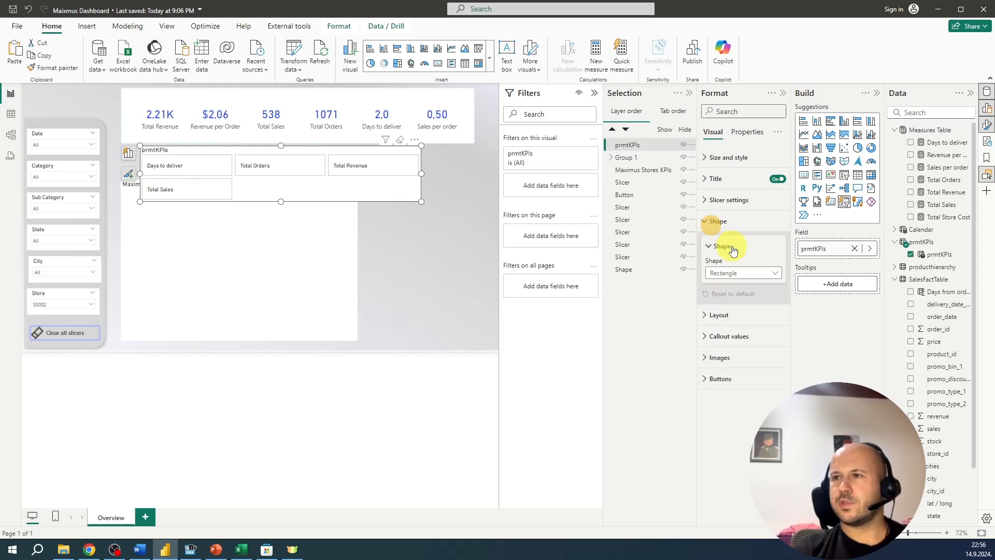
{"action": "left_click", "coordinate": [711, 223]}
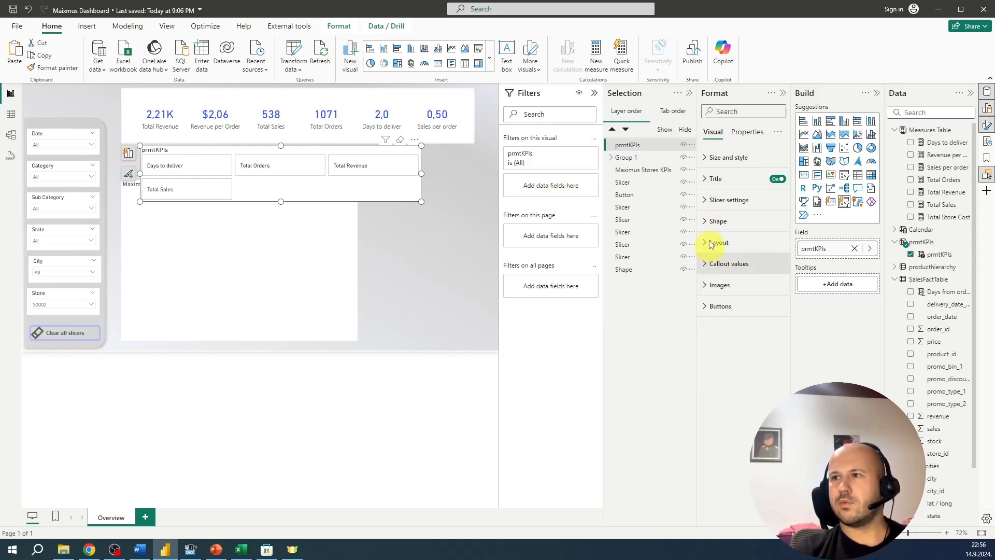
{"action": "left_click", "coordinate": [711, 240]}
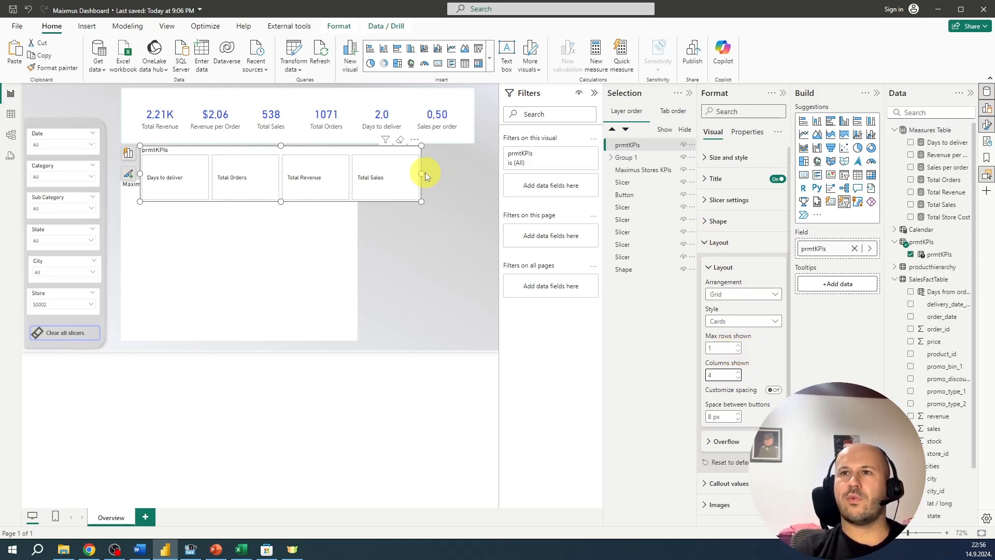
Widen the prmtKPIs slicer slightly, shorten it to end just above the line chart, and turn off its title
{"action": "left_click_drag", "start_coordinate": [423, 173], "coordinate": [444, 172]}
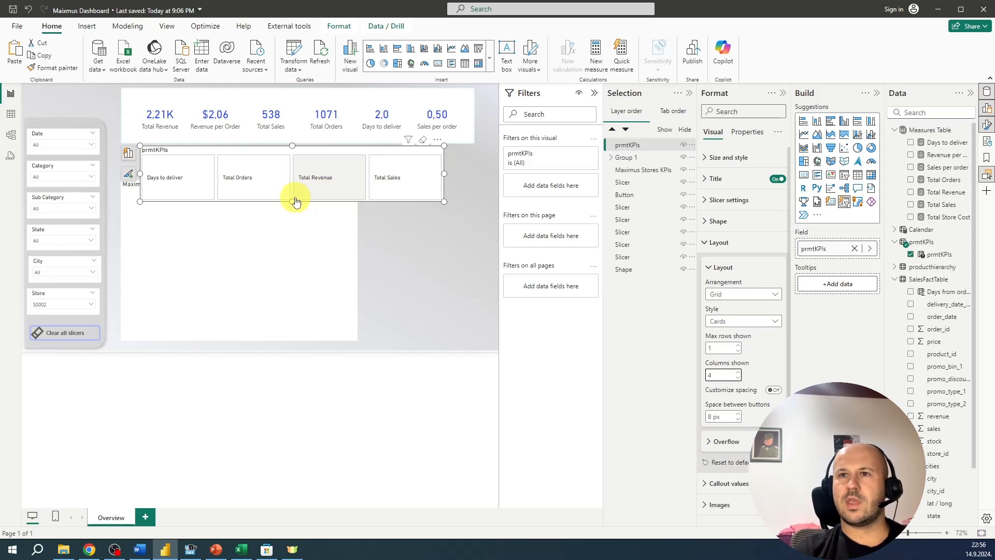
{"action": "left_click_drag", "start_coordinate": [293, 201], "coordinate": [299, 184]}
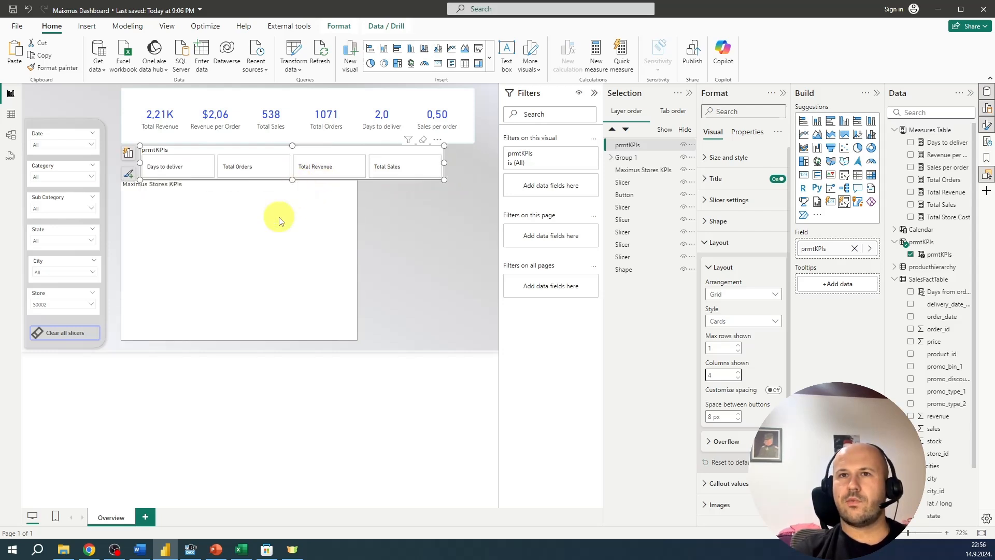
{"action": "left_click", "coordinate": [725, 243]}
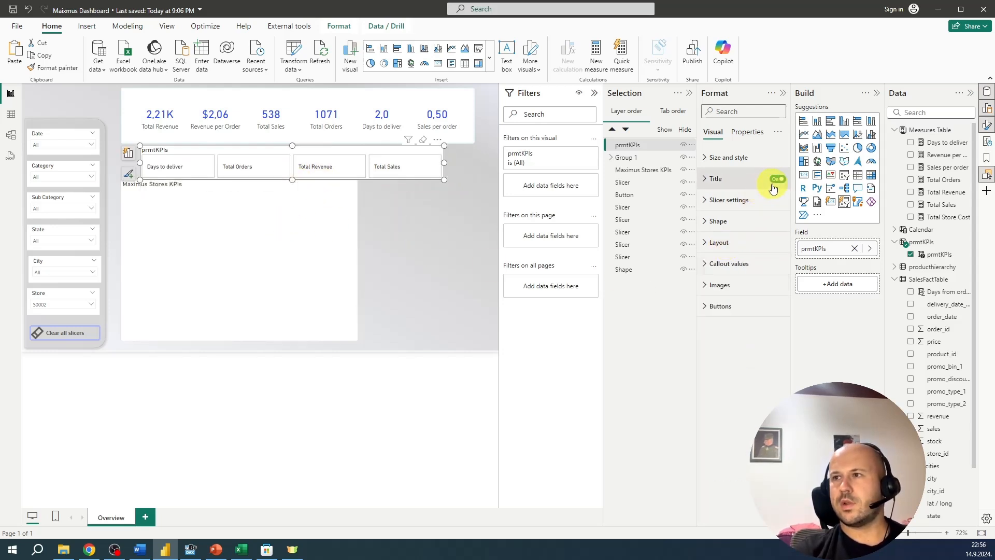
{"action": "left_click", "coordinate": [777, 179]}
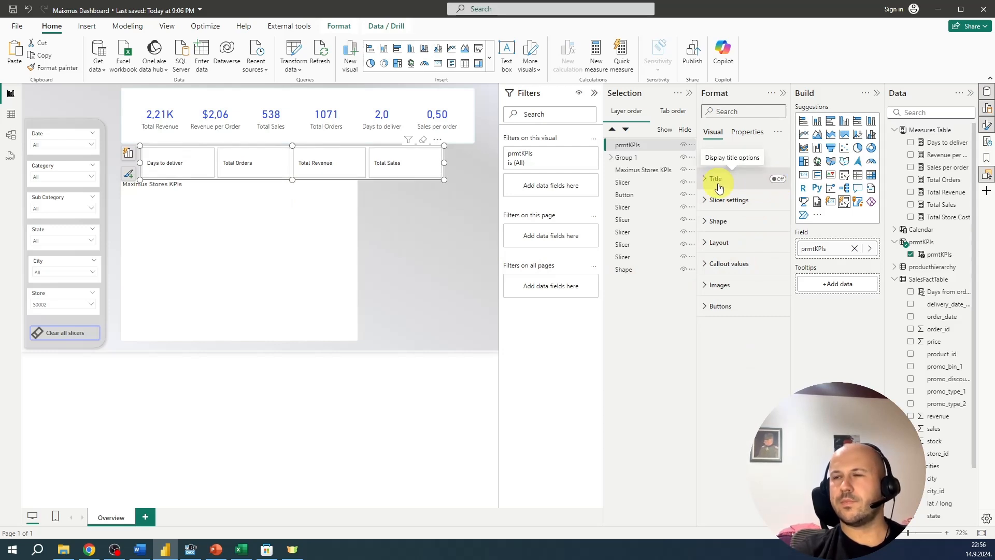
Turn off the button border for the Default state of the prmtKPIs slicer
{"action": "left_click", "coordinate": [723, 218]}
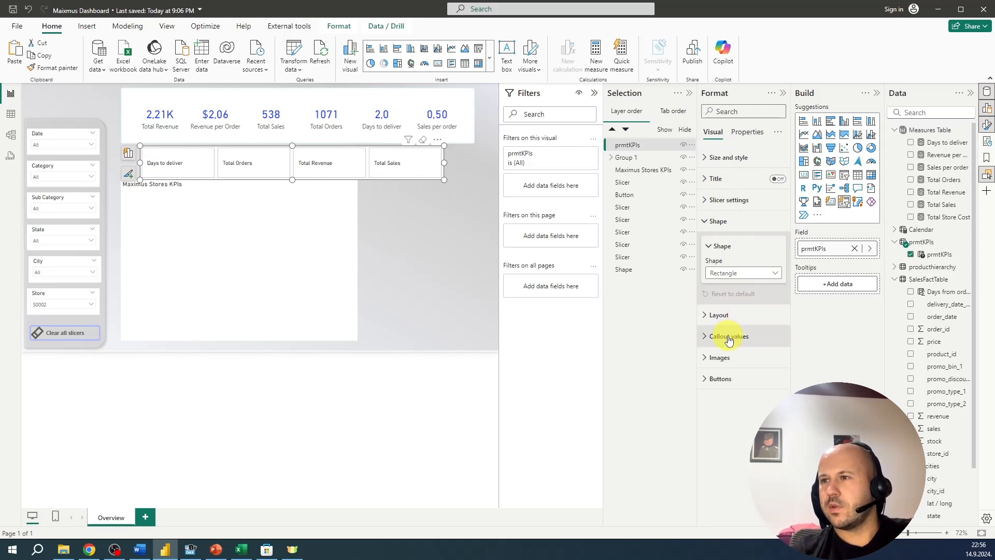
{"action": "left_click", "coordinate": [718, 314]}
{"action": "scroll", "coordinate": [733, 455], "scroll_direction": "down", "scroll_amount": 3}
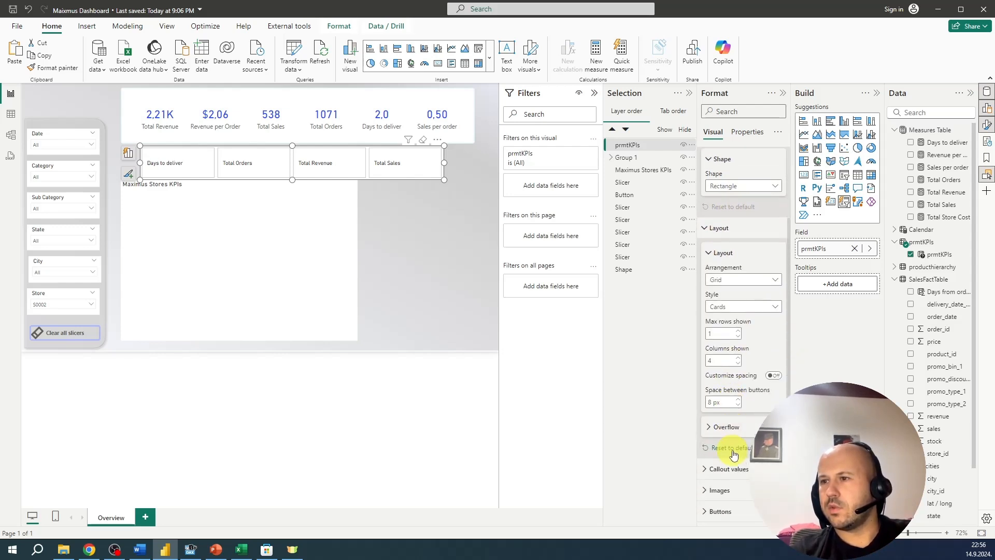
{"action": "left_click", "coordinate": [715, 510]}
{"action": "scroll", "coordinate": [759, 420], "scroll_direction": "down", "scroll_amount": 5}
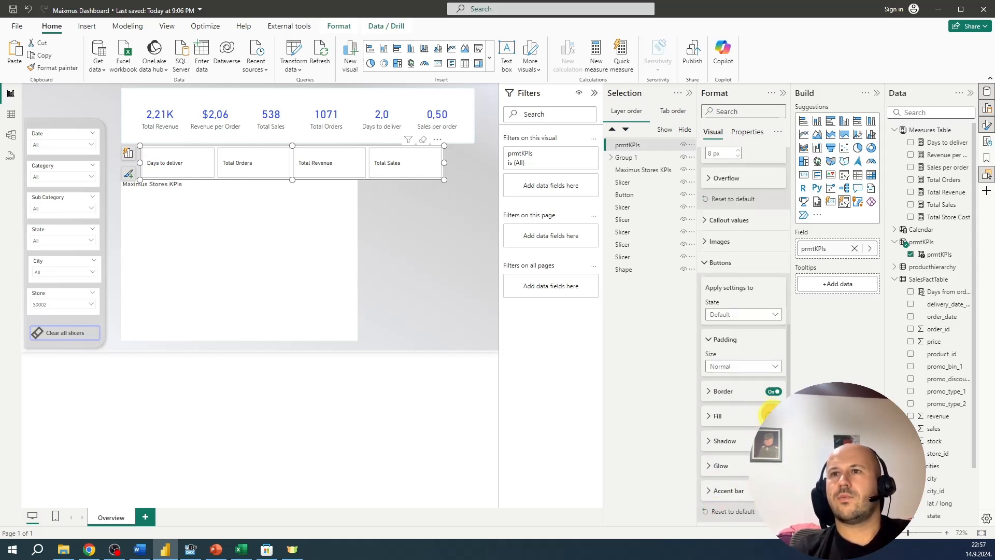
{"action": "left_click", "coordinate": [772, 393]}
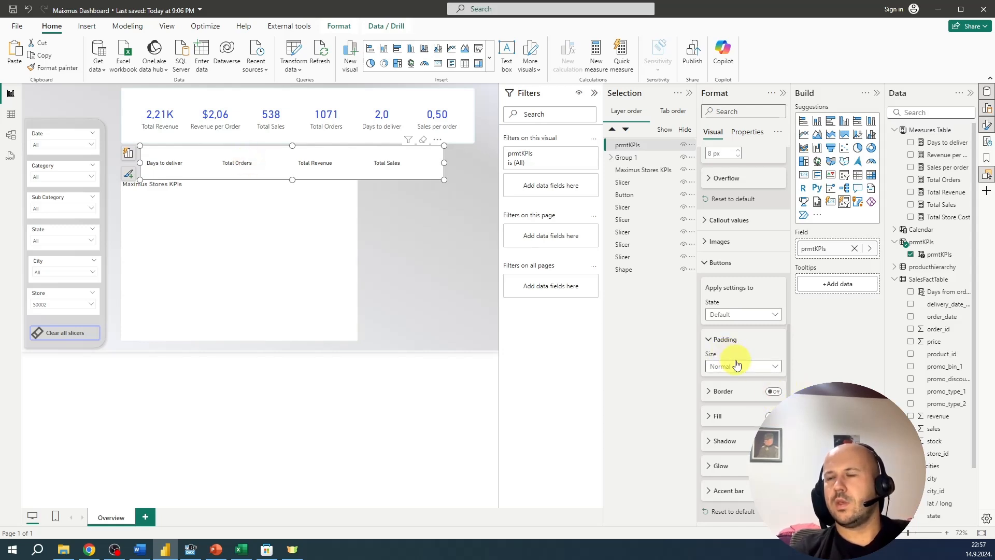
Give the slicer buttons' Hover state a pale blue fill with 41% transparency
{"action": "left_click", "coordinate": [749, 315]}
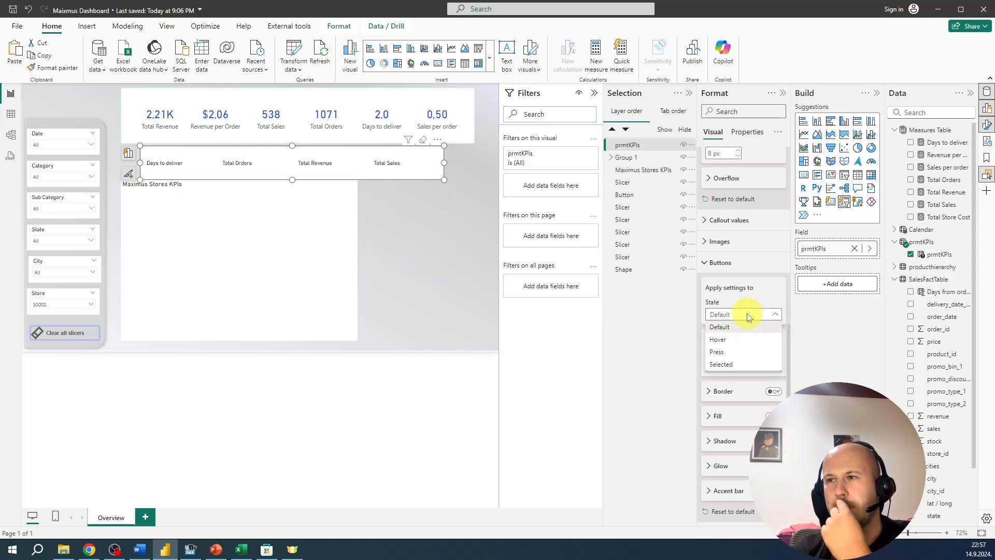
{"action": "left_click", "coordinate": [736, 341]}
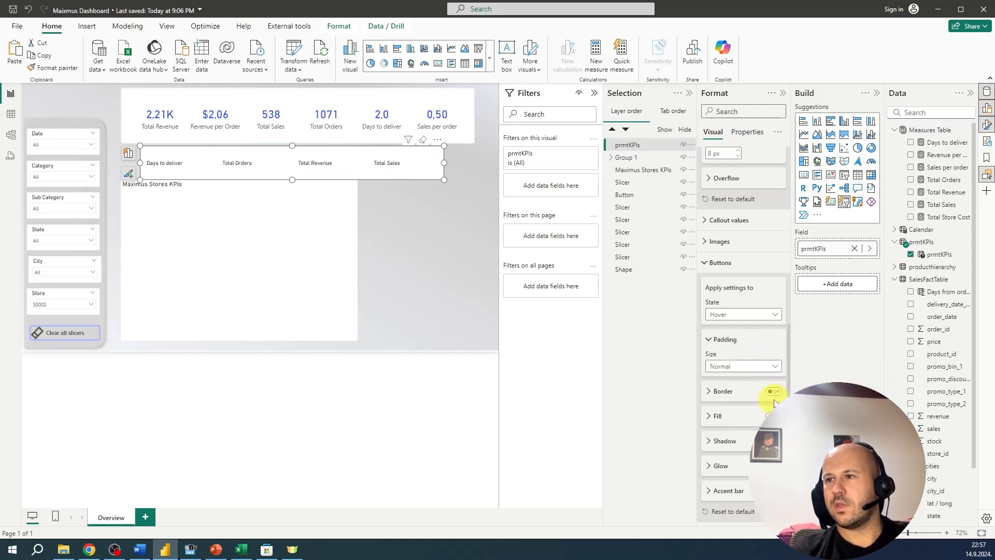
{"action": "left_click", "coordinate": [738, 418]}
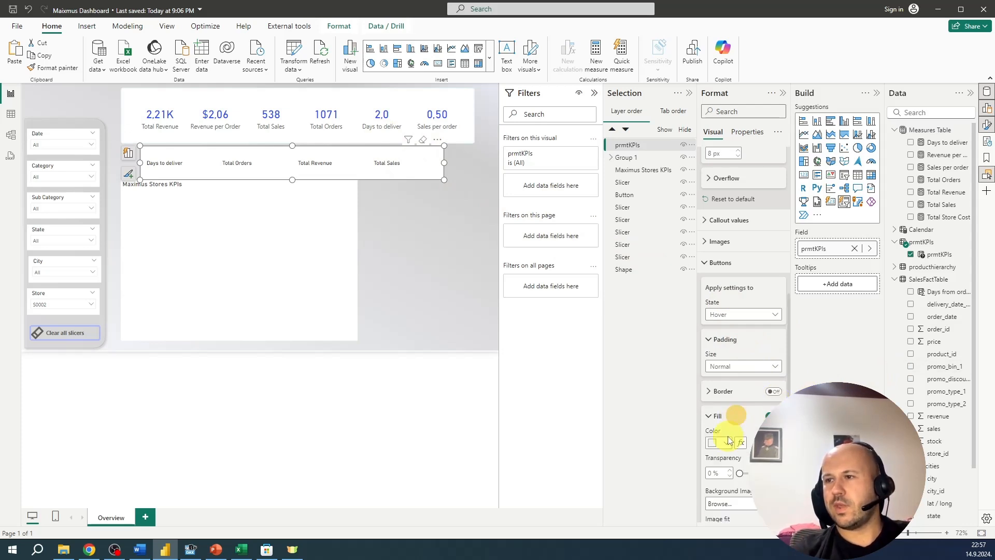
{"action": "left_click", "coordinate": [726, 442]}
{"action": "left_click", "coordinate": [747, 304]}
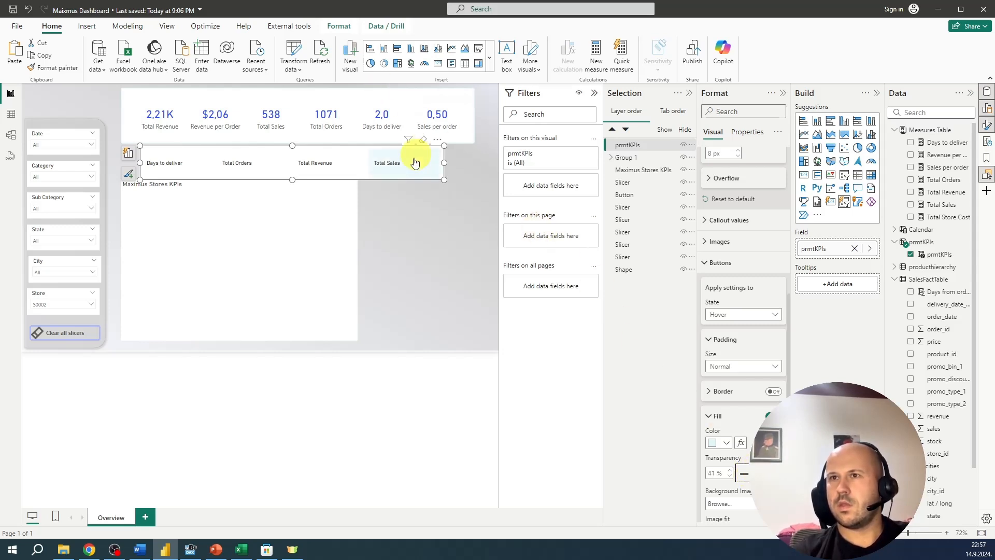
Set the Hover state's accent bar to the Bottom position in blue with a width of 6 px
{"action": "scroll", "coordinate": [744, 337], "scroll_direction": "down", "scroll_amount": 3}
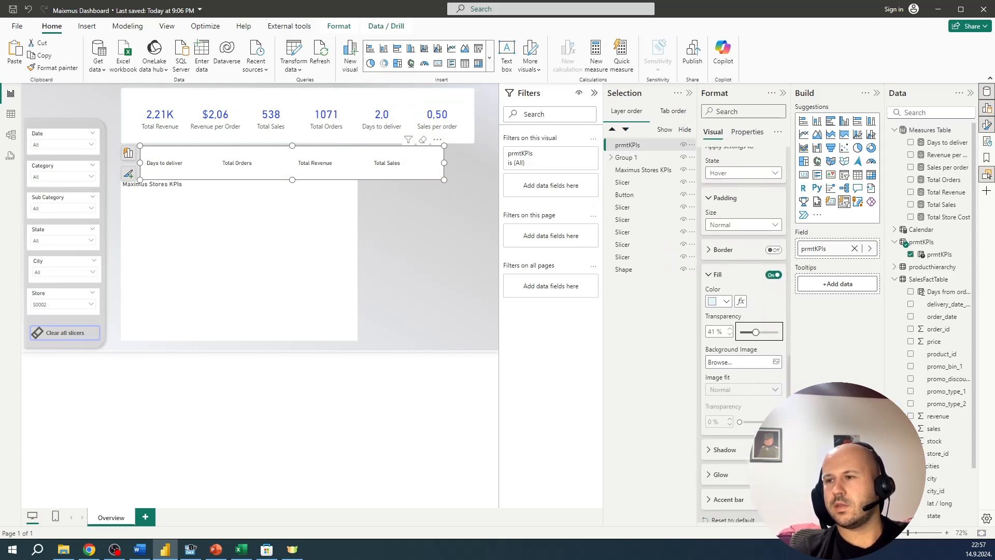
{"action": "left_click", "coordinate": [726, 491]}
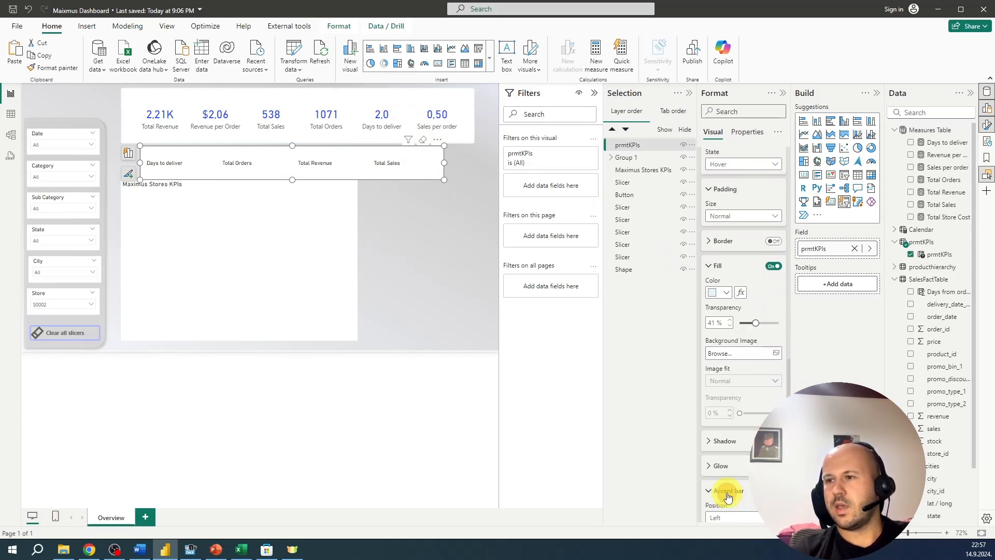
{"action": "scroll", "coordinate": [728, 466], "scroll_direction": "down", "scroll_amount": 2}
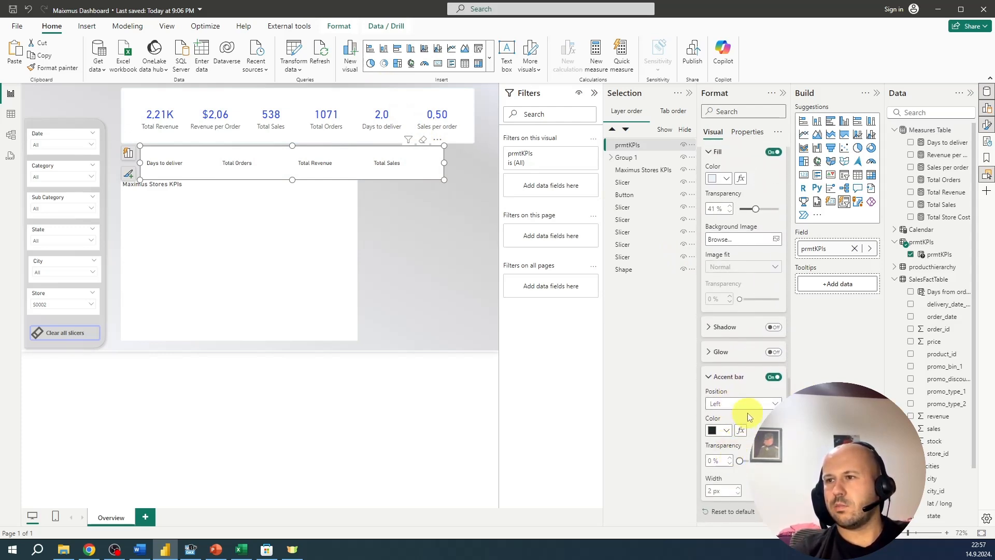
{"action": "left_click", "coordinate": [746, 404]}
{"action": "left_click", "coordinate": [725, 456]}
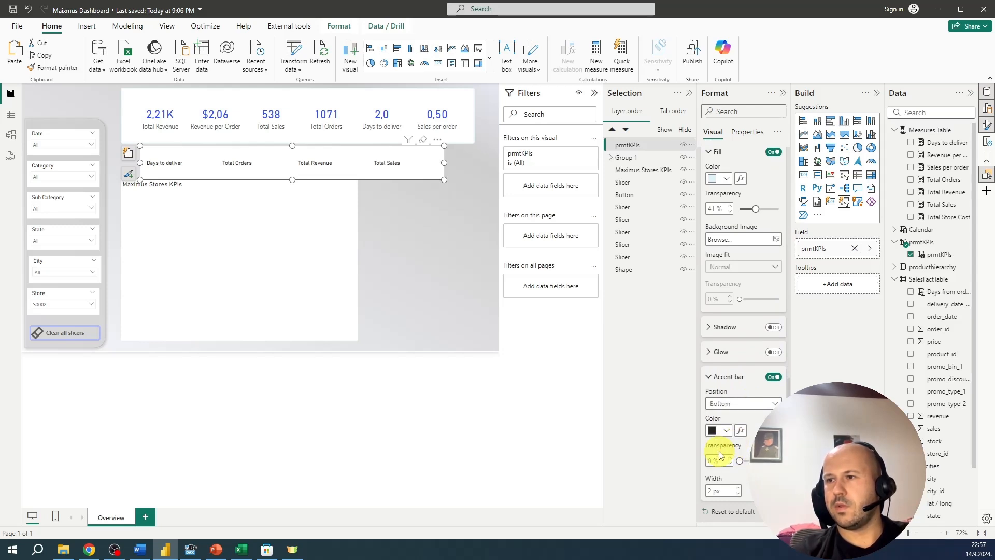
{"action": "left_click", "coordinate": [718, 430]}
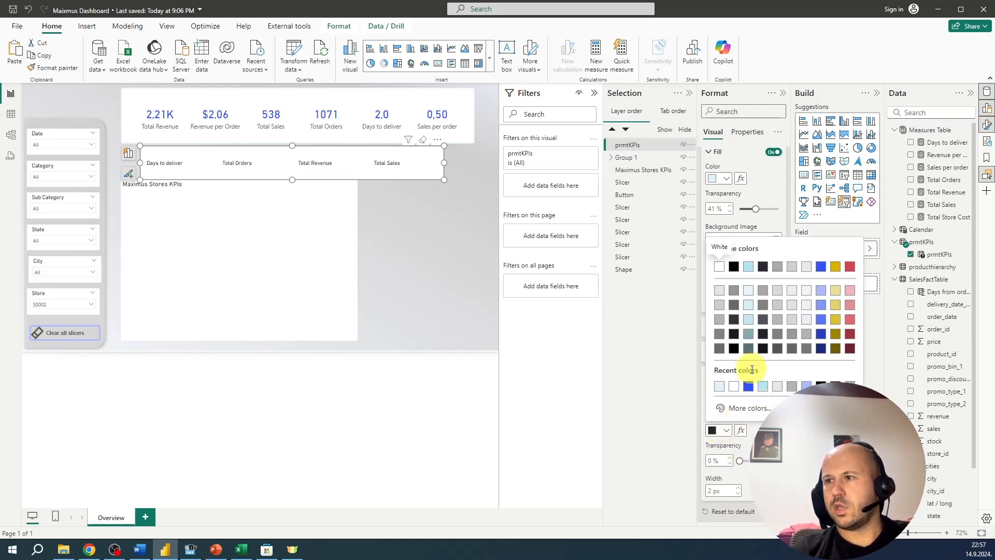
{"action": "left_click", "coordinate": [747, 386]}
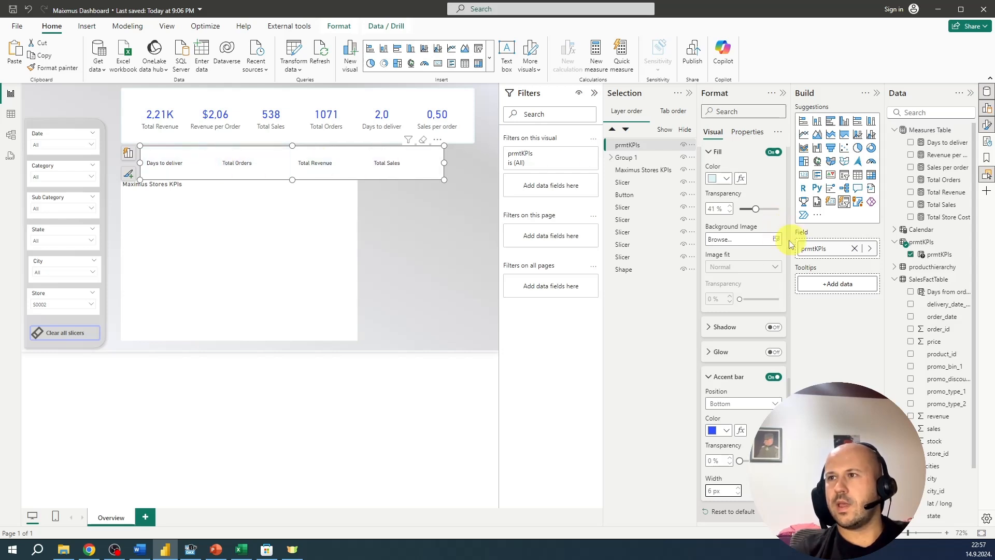
For the buttons' Selected state, turn off the fill and set the accent bar to blue at the Bottom position
{"action": "scroll", "coordinate": [783, 233], "scroll_direction": "up", "scroll_amount": 4}
{"action": "left_click", "coordinate": [747, 309]}
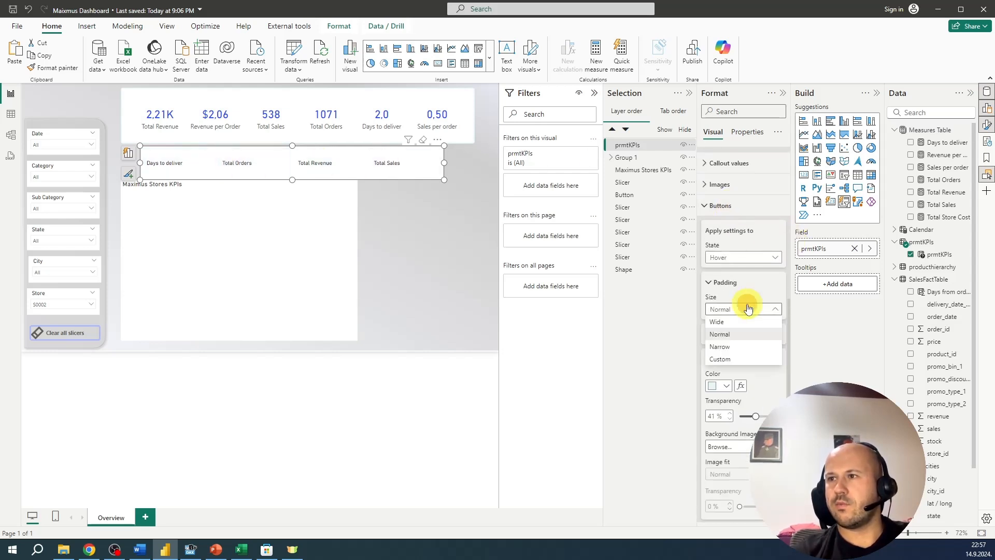
{"action": "left_click", "coordinate": [724, 333]}
{"action": "left_click", "coordinate": [734, 257]}
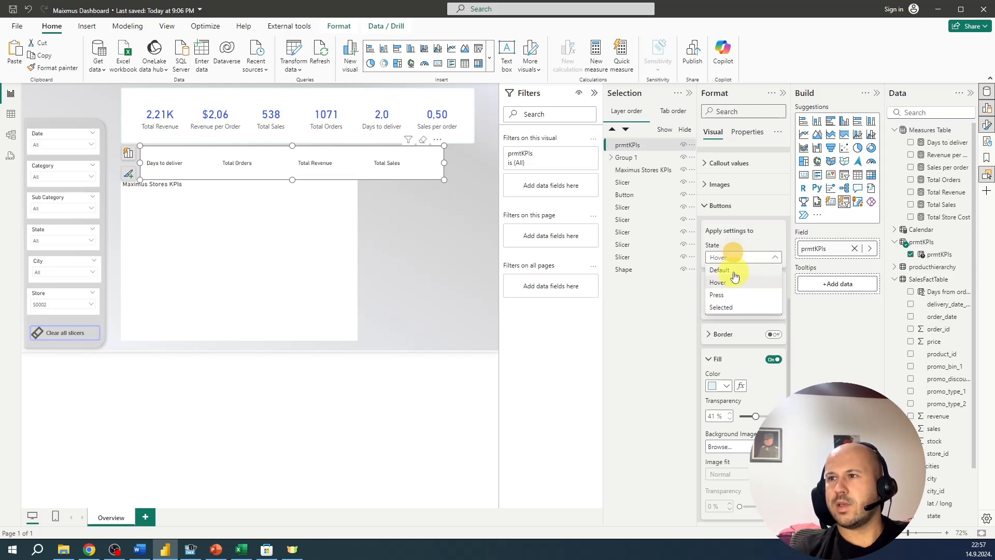
{"action": "left_click", "coordinate": [732, 306]}
{"action": "scroll", "coordinate": [752, 328], "scroll_direction": "down", "scroll_amount": 2}
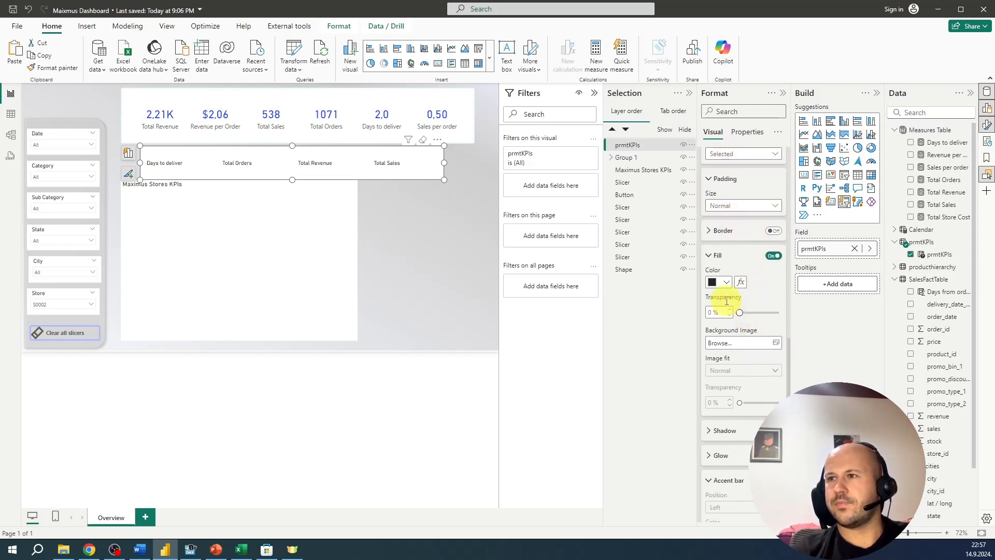
{"action": "left_click", "coordinate": [769, 257]}
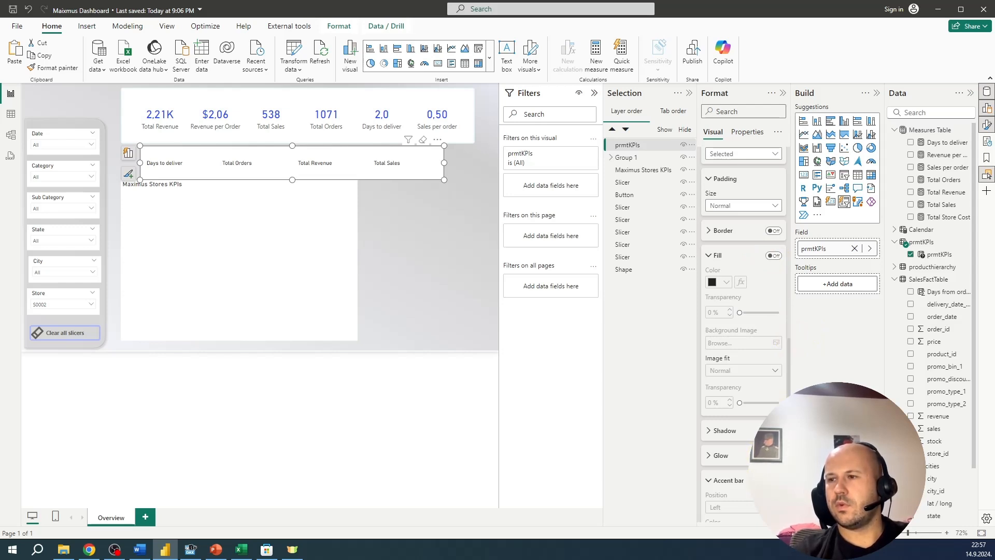
{"action": "scroll", "coordinate": [731, 435], "scroll_direction": "down", "scroll_amount": 2}
{"action": "left_click", "coordinate": [725, 433]}
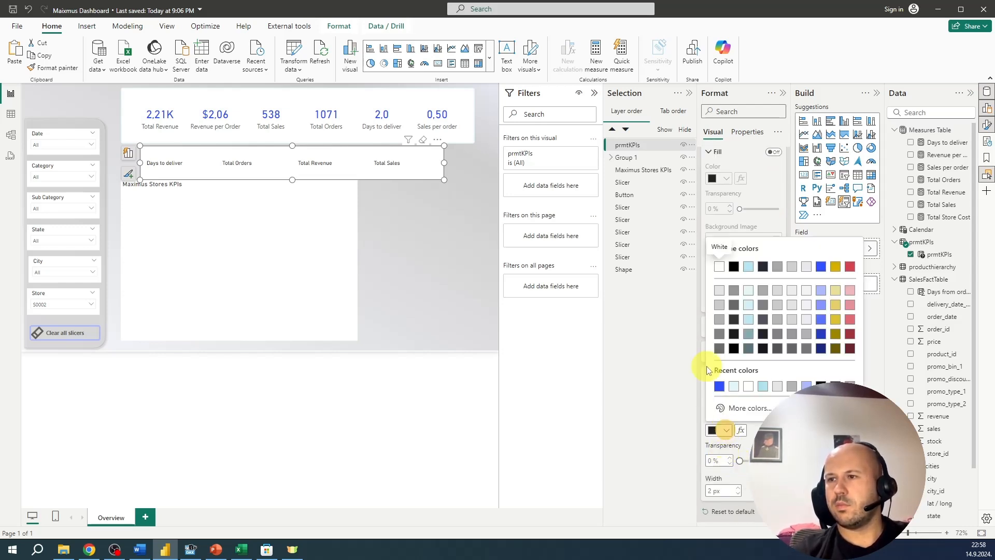
{"action": "left_click", "coordinate": [716, 383]}
{"action": "left_click", "coordinate": [751, 406]}
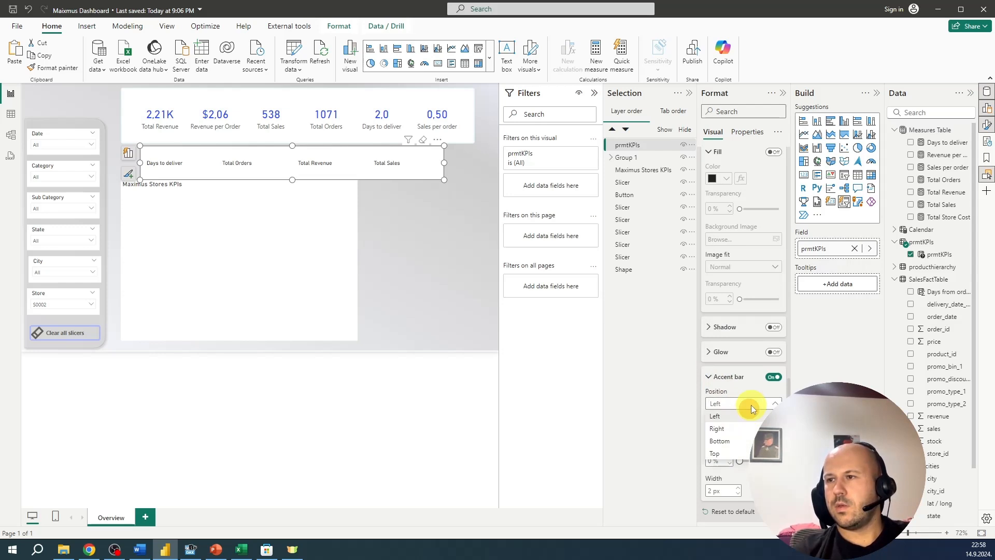
{"action": "left_click", "coordinate": [743, 436]}
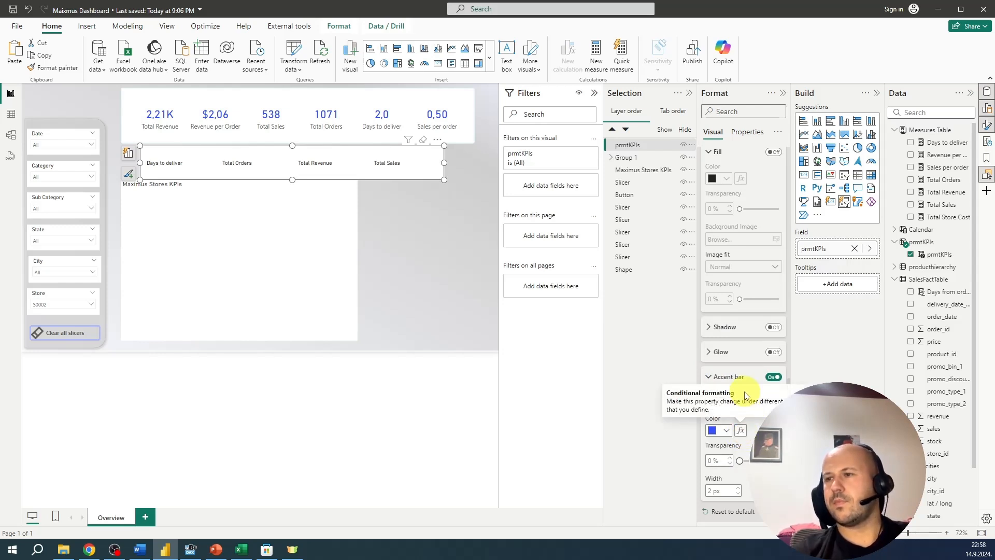
Turn the Selected state's button fill back on in pale blue with 42% transparency
{"action": "left_click", "coordinate": [774, 152]}
{"action": "left_click", "coordinate": [721, 178]}
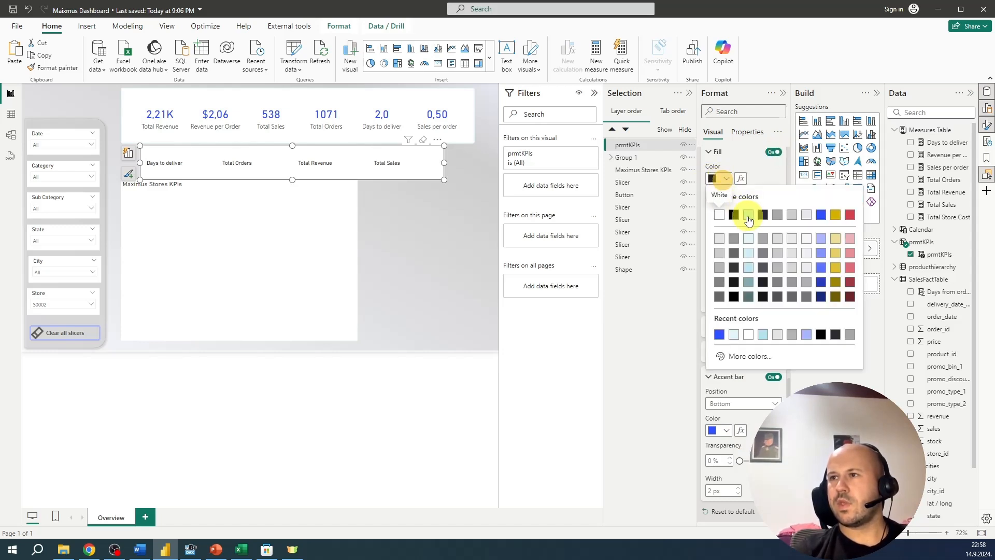
{"action": "left_click", "coordinate": [748, 243]}
{"action": "left_click_drag", "start_coordinate": [739, 211], "coordinate": [752, 210]}
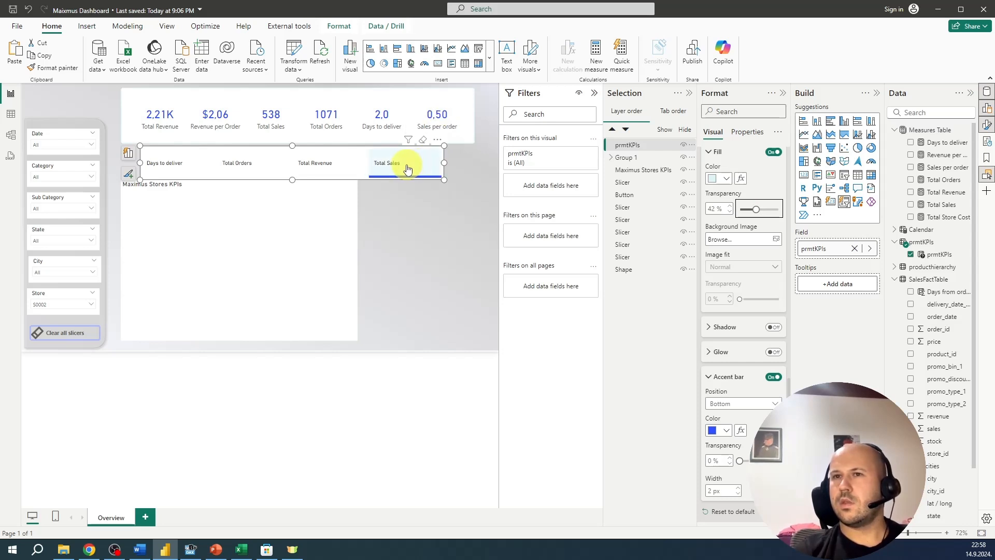
Switch the line chart to Total Revenue with the button slicer and check the Selected state's formatting options
{"action": "left_click", "coordinate": [346, 166]}
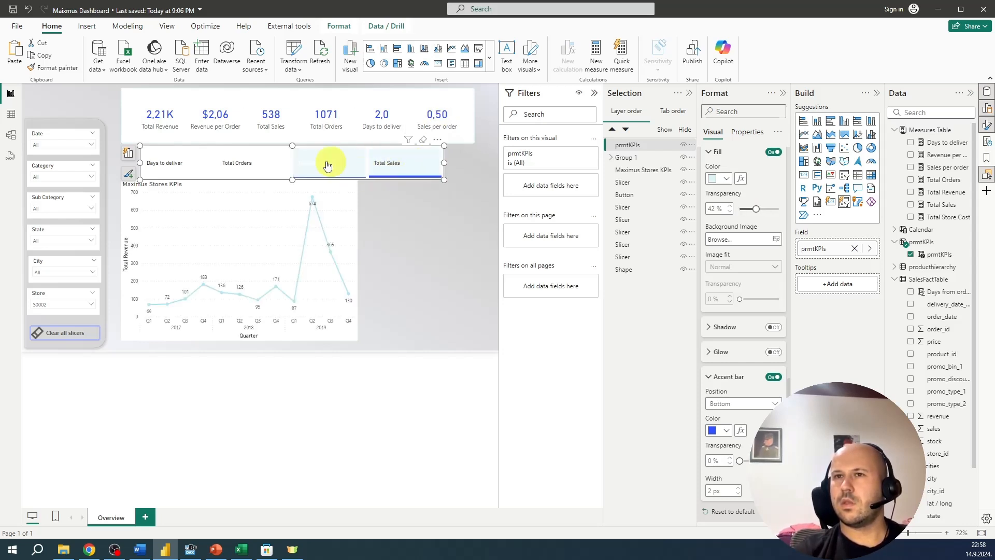
{"action": "scroll", "coordinate": [739, 279], "scroll_direction": "up", "scroll_amount": 3}
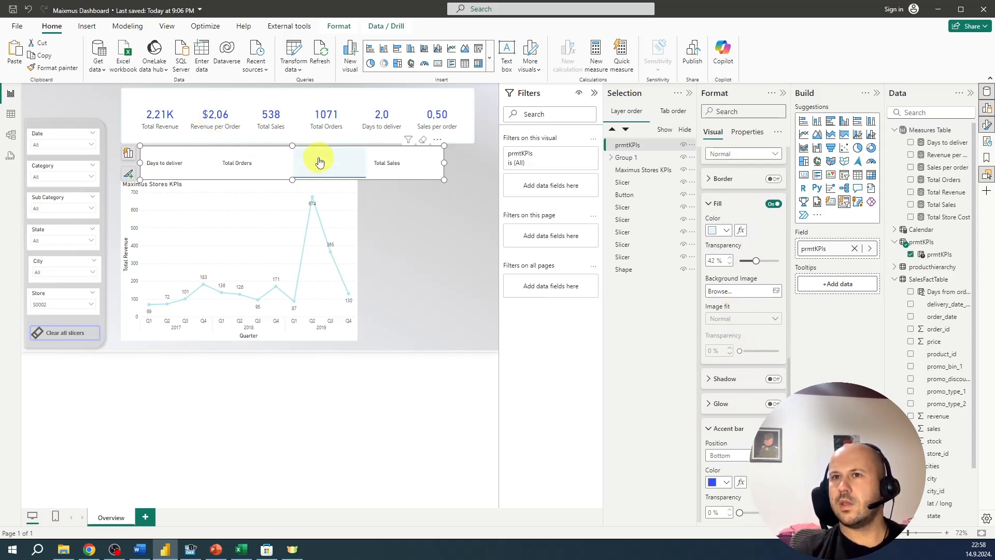
{"action": "scroll", "coordinate": [726, 356], "scroll_direction": "down", "scroll_amount": 3}
{"action": "scroll", "coordinate": [765, 356], "scroll_direction": "up", "scroll_amount": 8}
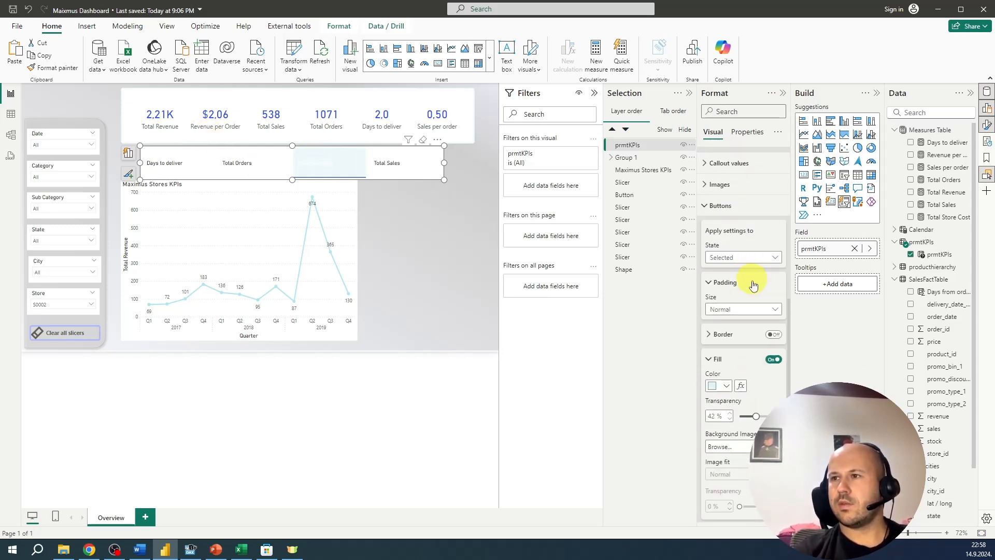
{"action": "scroll", "coordinate": [738, 311], "scroll_direction": "down", "scroll_amount": 3}
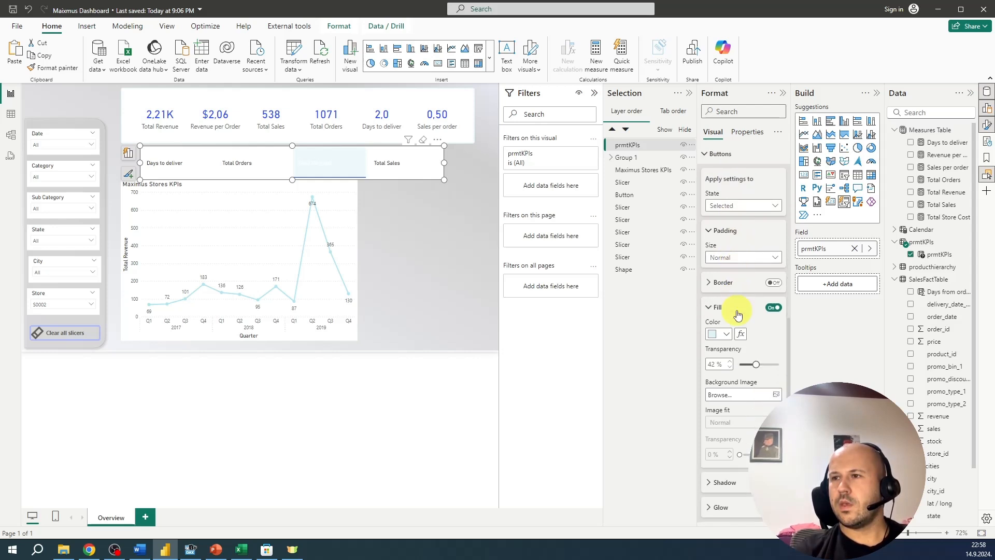
Review the Selected state's button formatting and the Hover state's callout value color options for the button slicer
{"action": "scroll", "coordinate": [756, 373], "scroll_direction": "down", "scroll_amount": 6}
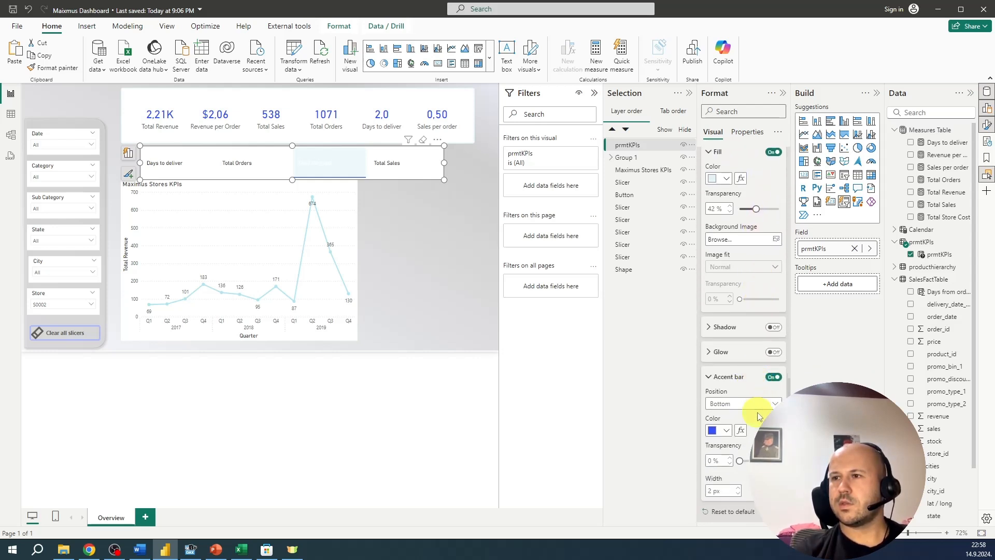
{"action": "scroll", "coordinate": [783, 269], "scroll_direction": "up", "scroll_amount": 6}
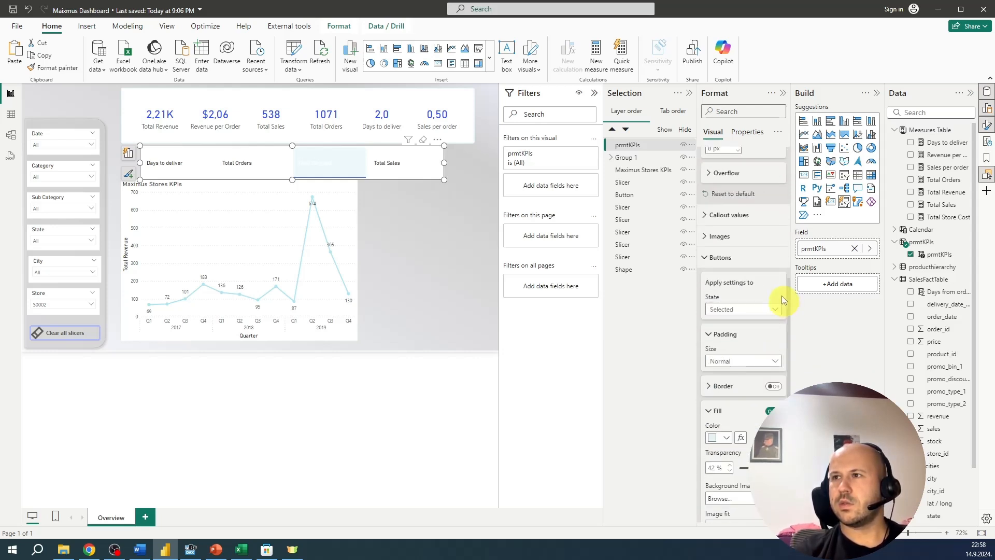
{"action": "left_click", "coordinate": [739, 220]}
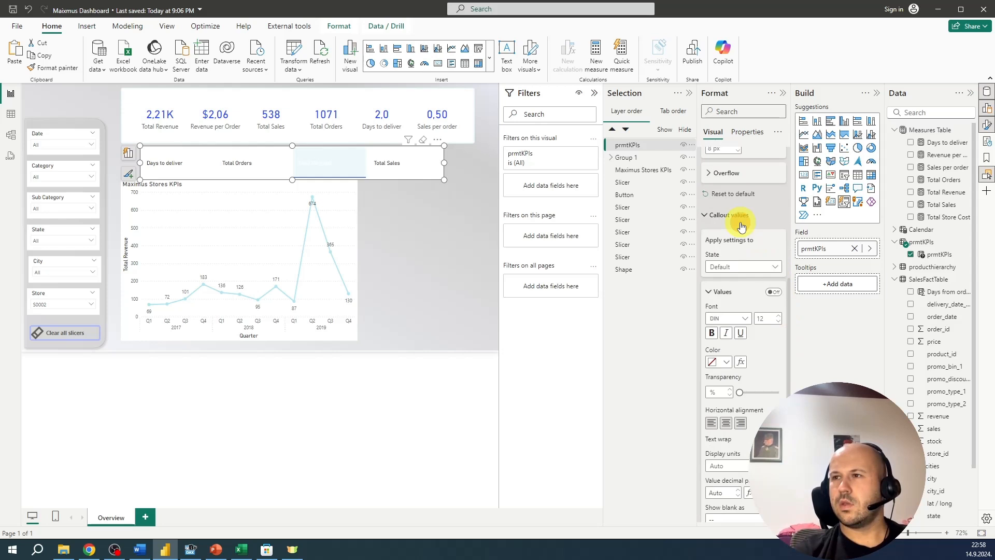
{"action": "left_click", "coordinate": [722, 267]}
{"action": "left_click", "coordinate": [723, 295]}
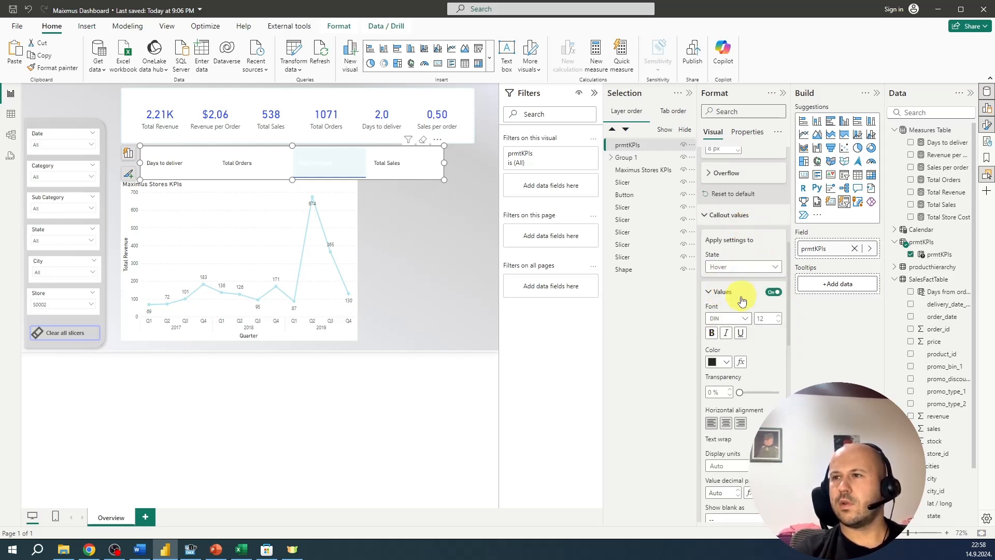
{"action": "scroll", "coordinate": [742, 298], "scroll_direction": "down", "scroll_amount": 1}
{"action": "left_click", "coordinate": [727, 310]}
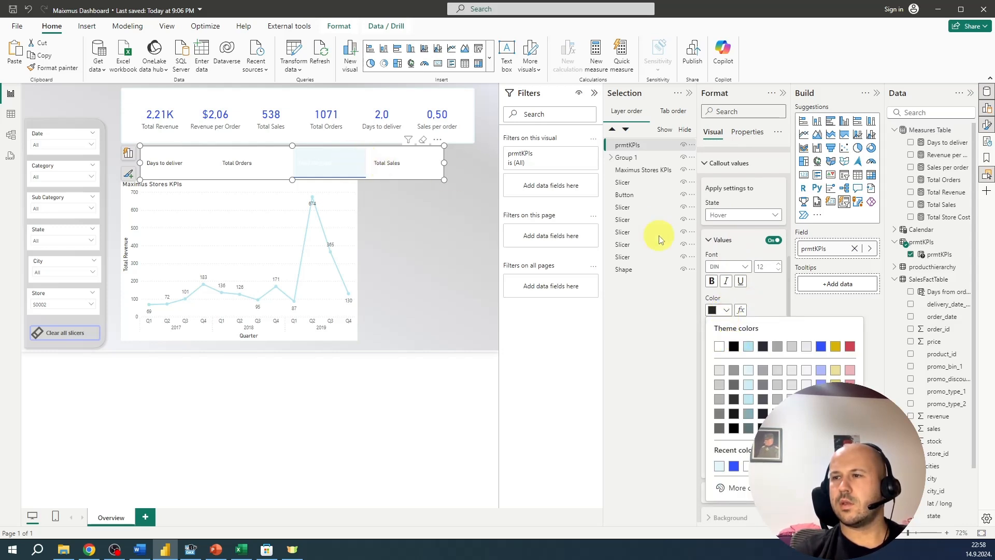
{"action": "left_click", "coordinate": [723, 243]}
{"action": "left_click", "coordinate": [723, 165]}
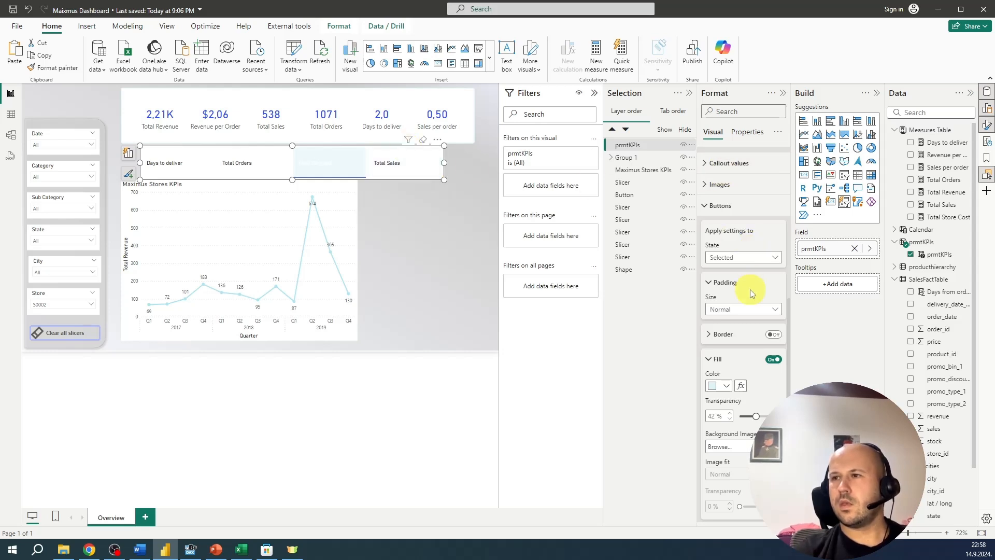
{"action": "scroll", "coordinate": [746, 360], "scroll_direction": "down", "scroll_amount": 3}
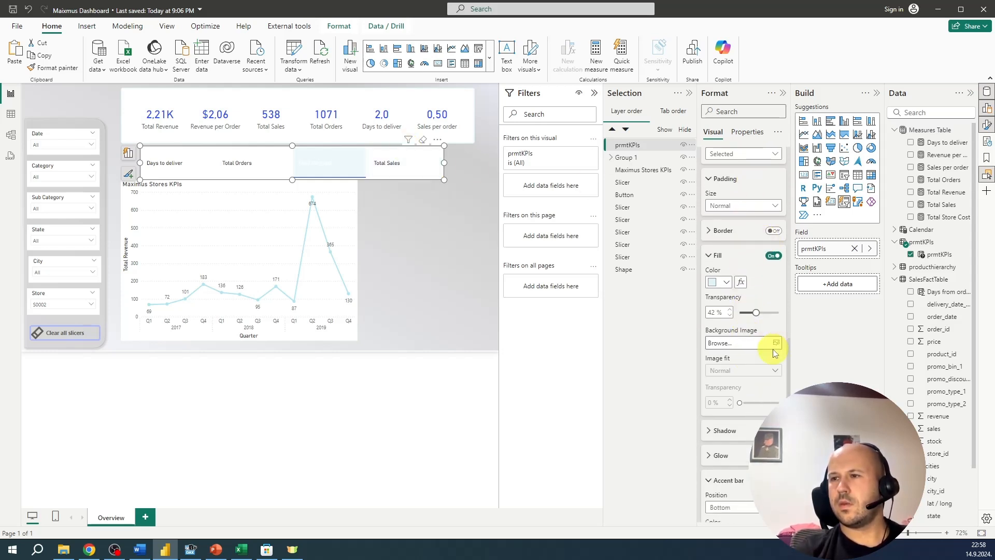
{"action": "scroll", "coordinate": [772, 348], "scroll_direction": "down", "scroll_amount": 3}
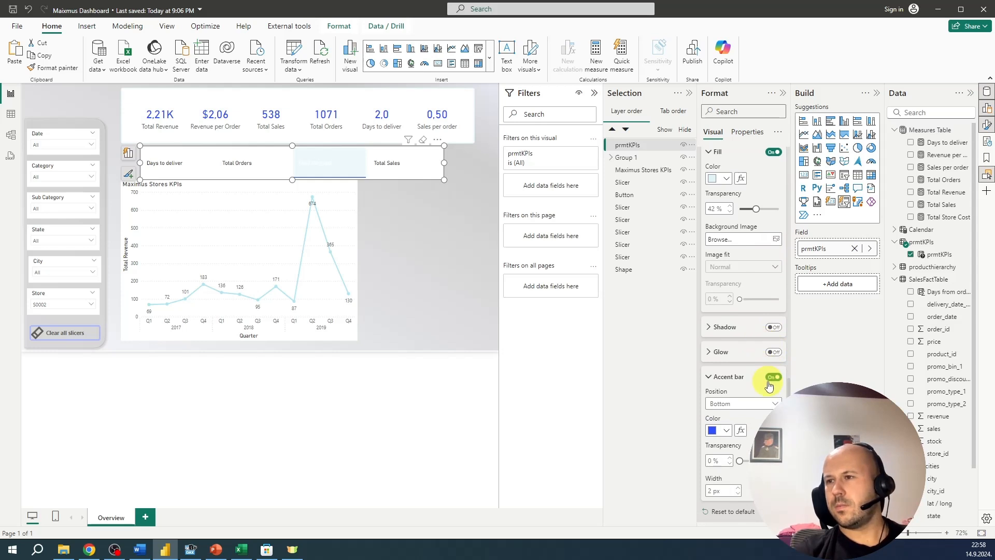
Set the callout value color for the Selected state to near-black and test the slicer with Total Sales and Total Revenue
{"action": "left_click", "coordinate": [410, 160]}
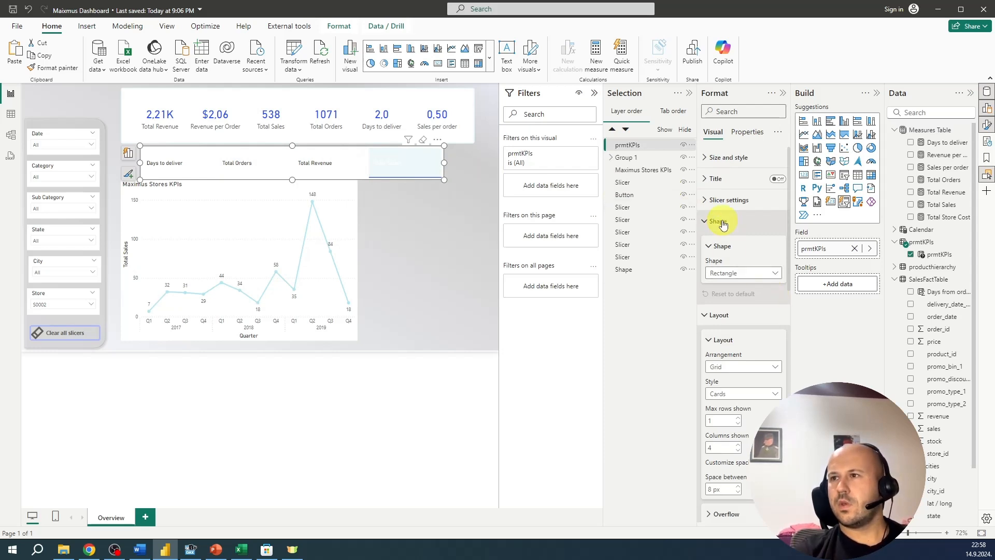
{"action": "left_click", "coordinate": [724, 201]}
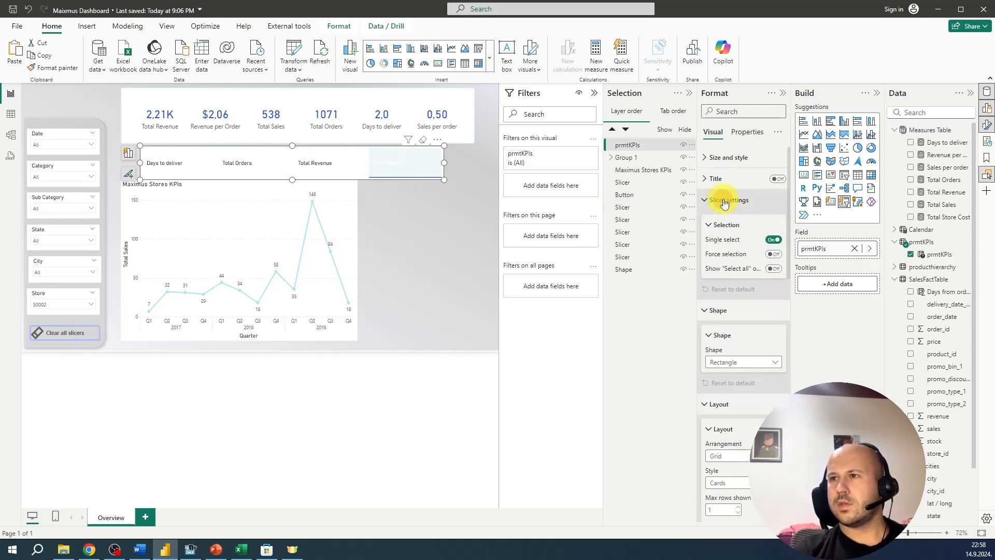
{"action": "scroll", "coordinate": [758, 369], "scroll_direction": "down", "scroll_amount": 5}
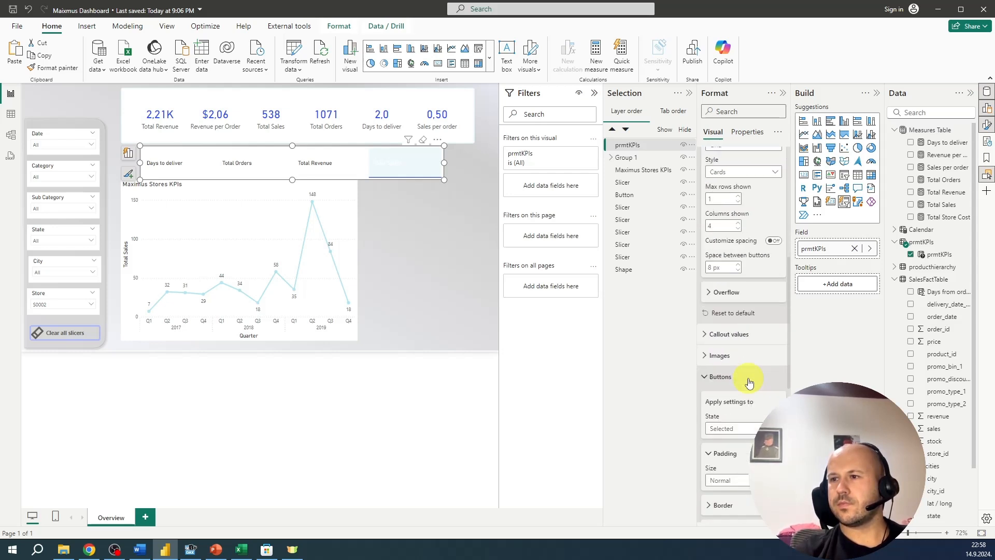
{"action": "left_click", "coordinate": [750, 334]}
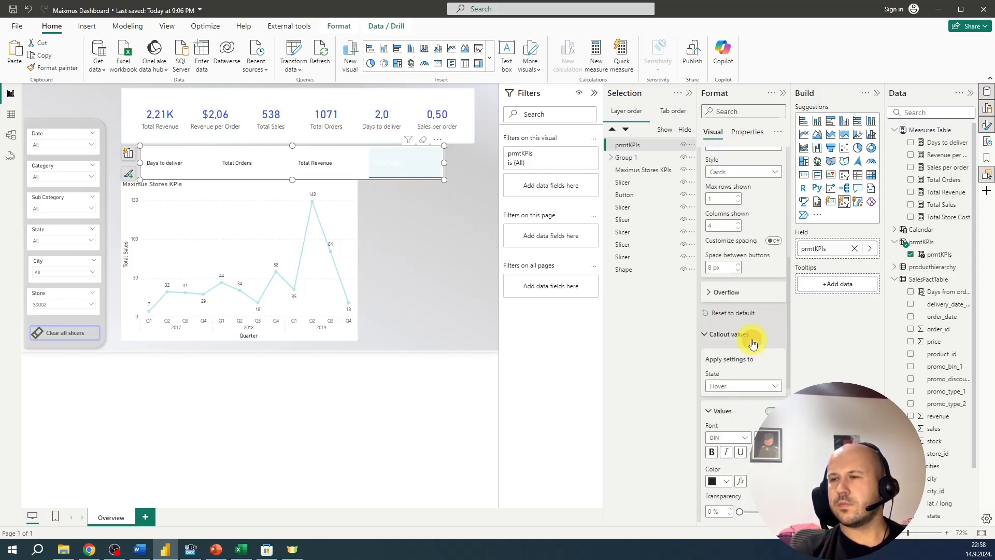
{"action": "scroll", "coordinate": [748, 332], "scroll_direction": "down", "scroll_amount": 2}
{"action": "left_click", "coordinate": [744, 286]}
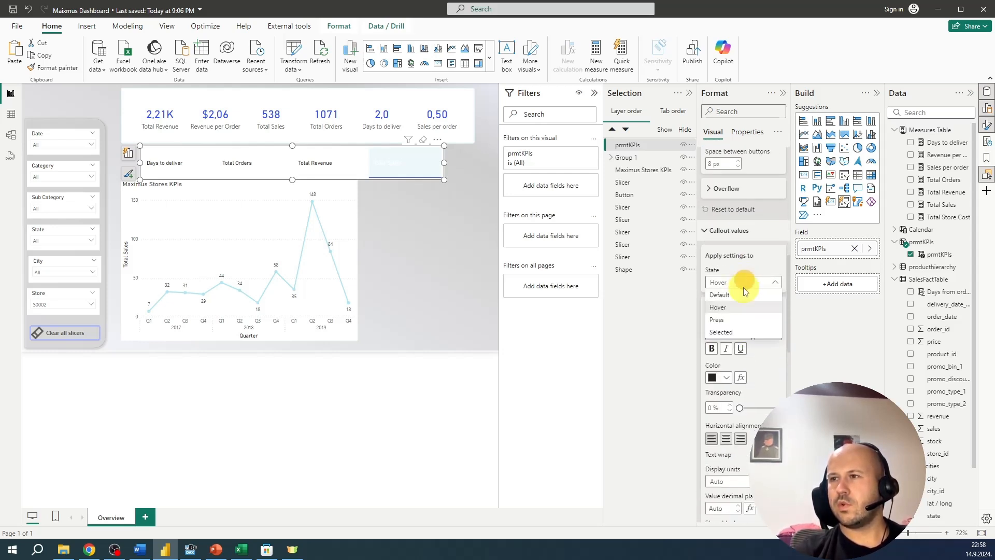
{"action": "left_click", "coordinate": [734, 326]}
{"action": "left_click", "coordinate": [726, 377]}
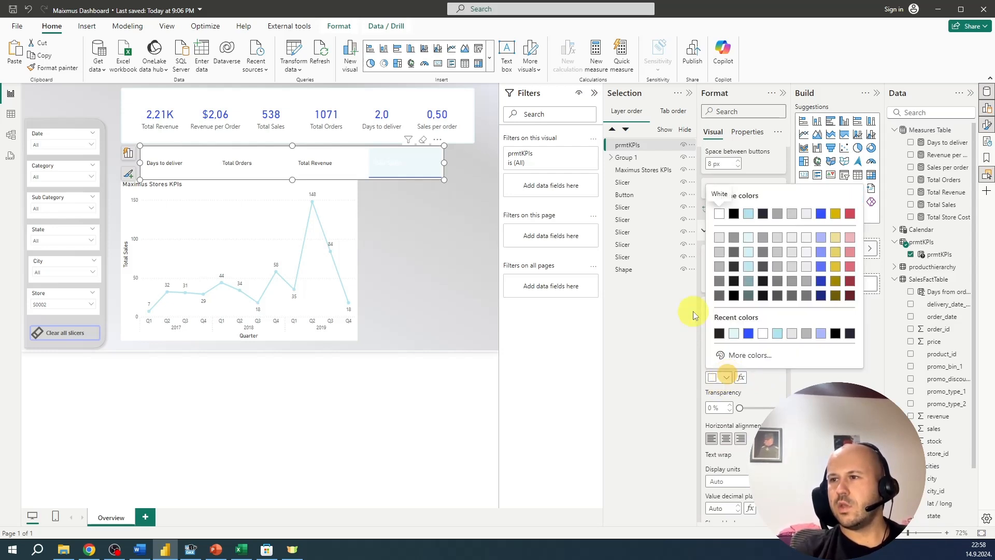
{"action": "left_click", "coordinate": [720, 334]}
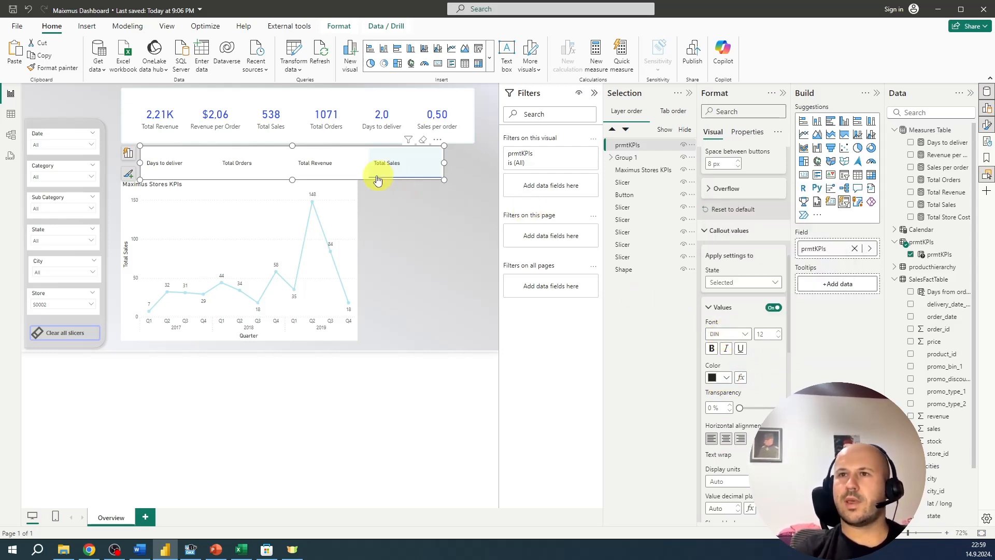
{"action": "left_click", "coordinate": [338, 171]}
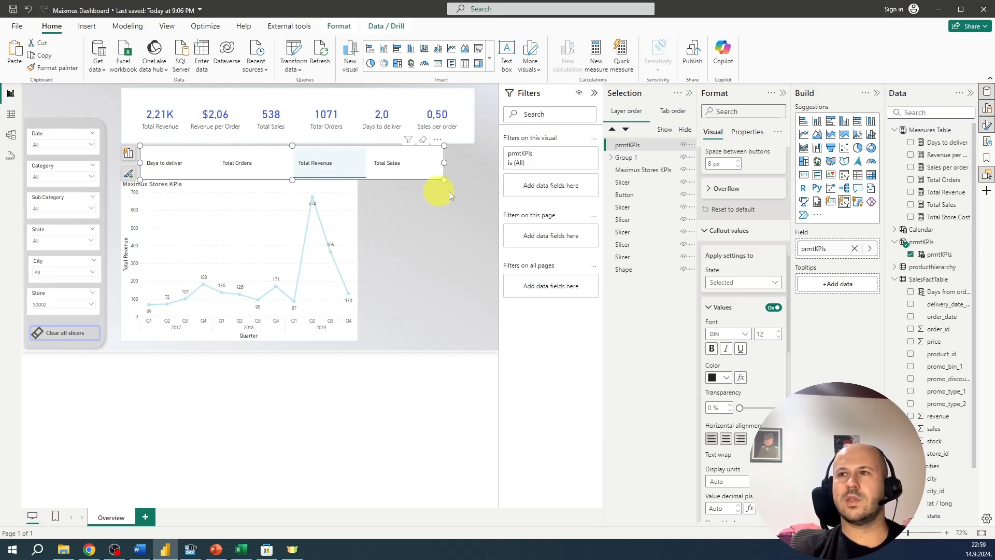
Collapse the button slicer's expanded formatting sections and preview the hover effect on its buttons
{"action": "scroll", "coordinate": [738, 155], "scroll_direction": "up", "scroll_amount": 8}
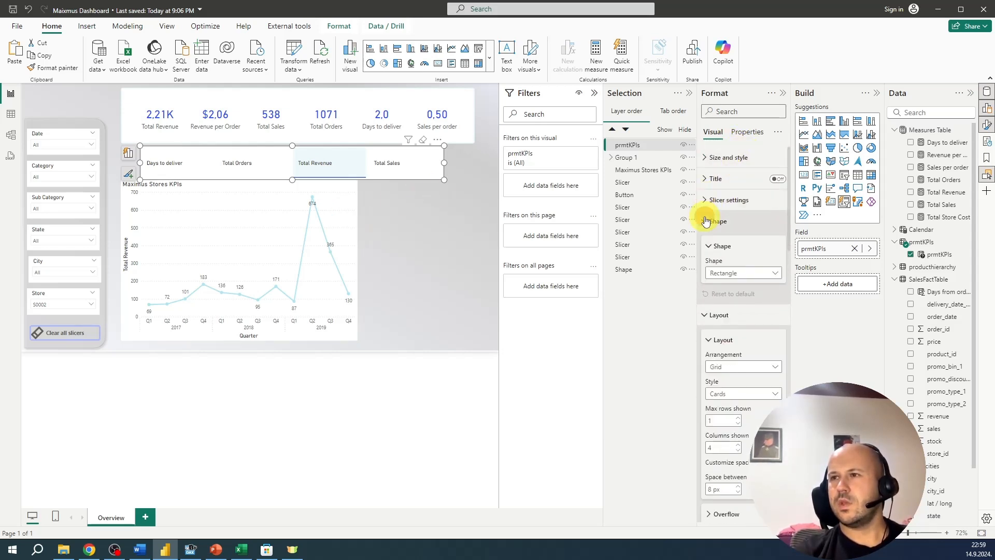
{"action": "left_click", "coordinate": [708, 221]}
{"action": "left_click", "coordinate": [707, 242]}
{"action": "left_click", "coordinate": [709, 272]}
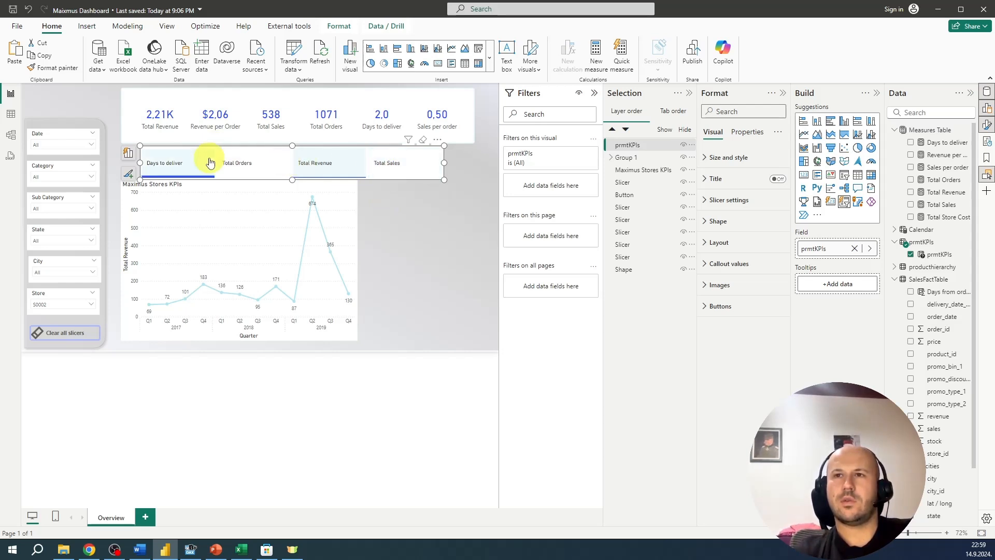
{"action": "left_click", "coordinate": [376, 170]}
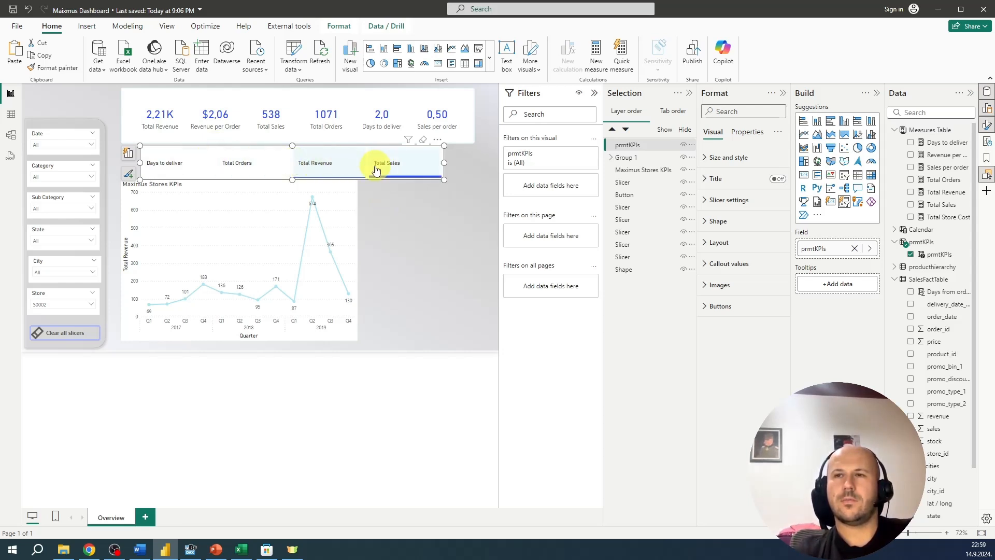
{"action": "left_click", "coordinate": [456, 260]}
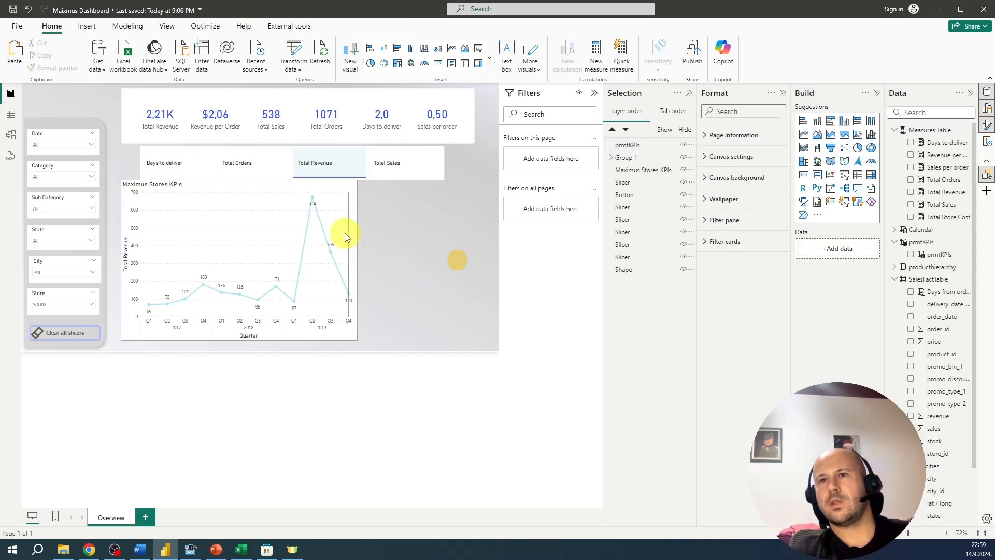
Move the line chart lower edge-aligned with room above, widen it to the KPI row's right edge, and center the button slicer above it
{"action": "mouse_move", "coordinate": [352, 338]}
{"action": "left_mouse_down"}
{"action": "mouse_move", "coordinate": [345, 334]}
{"action": "mouse_move", "coordinate": [357, 339]}
{"action": "left_mouse_up"}
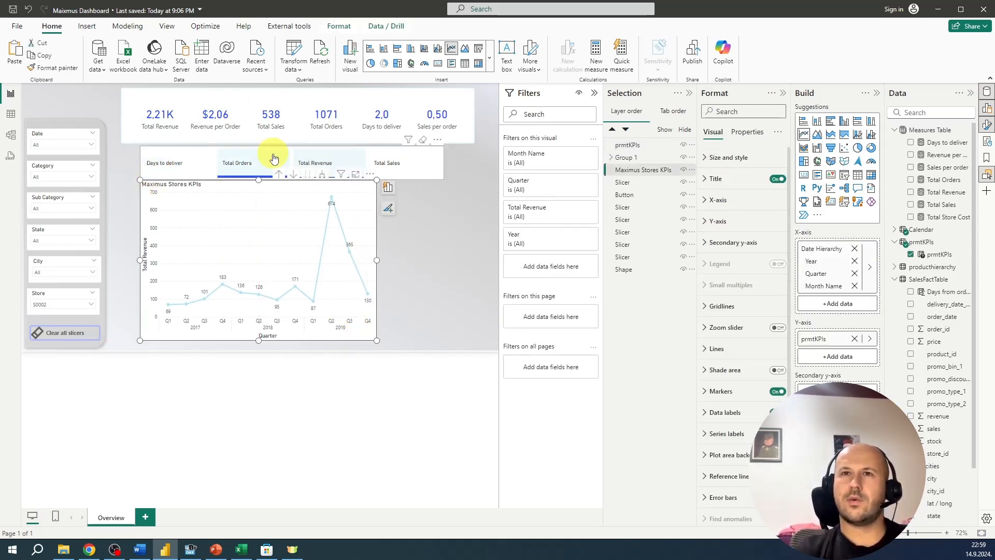
{"action": "left_click_drag", "start_coordinate": [259, 180], "coordinate": [260, 200]}
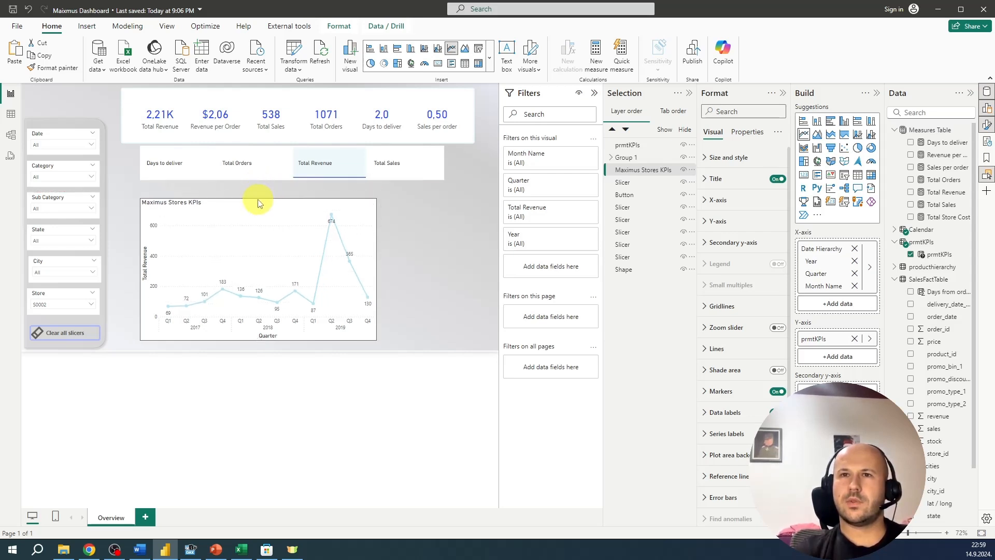
{"action": "left_click_drag", "start_coordinate": [377, 272], "coordinate": [474, 274]}
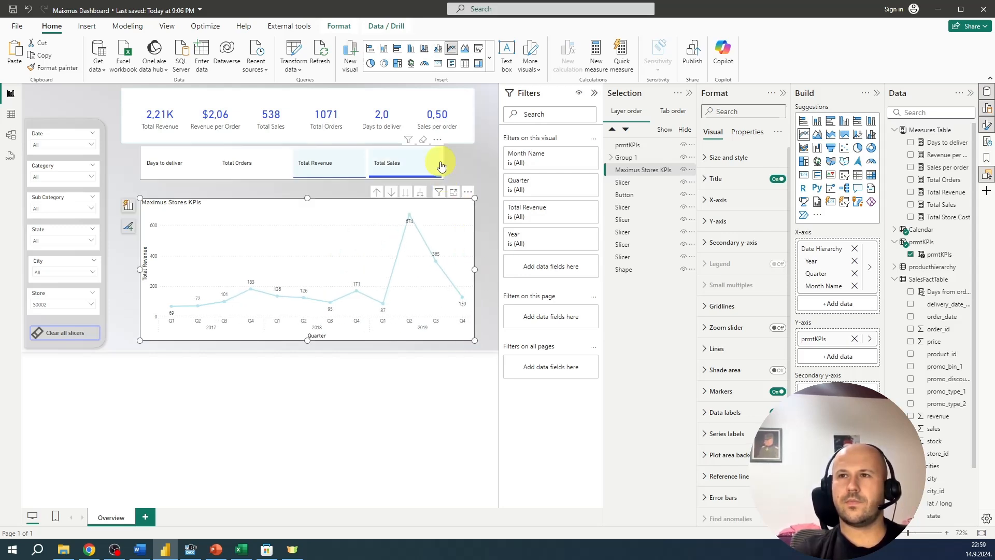
{"action": "left_click_drag", "start_coordinate": [375, 156], "coordinate": [386, 167]}
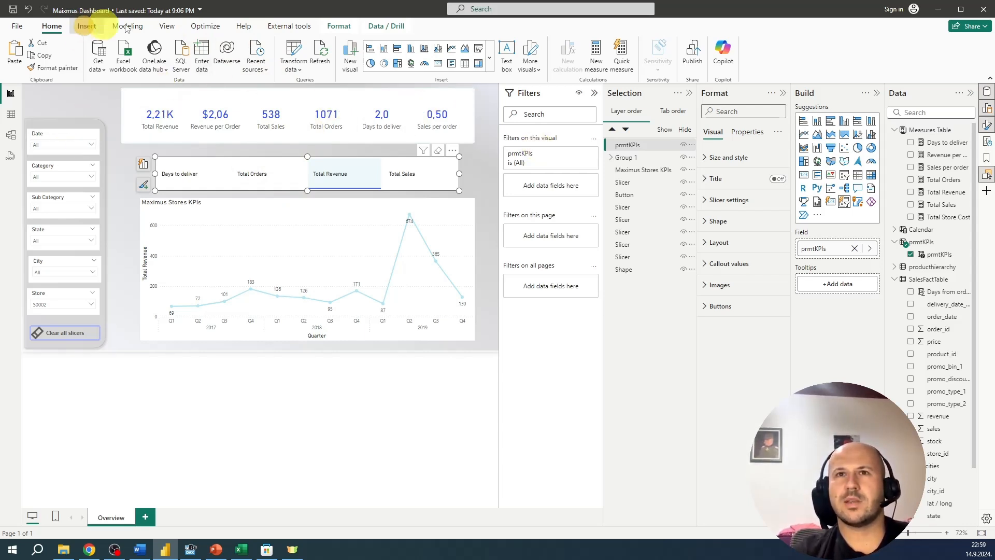
Insert a rectangle shape and size it to cover the whole area of the button slicer and line chart below the KPI row
{"action": "left_click", "coordinate": [86, 28]}
{"action": "left_click", "coordinate": [505, 67]}
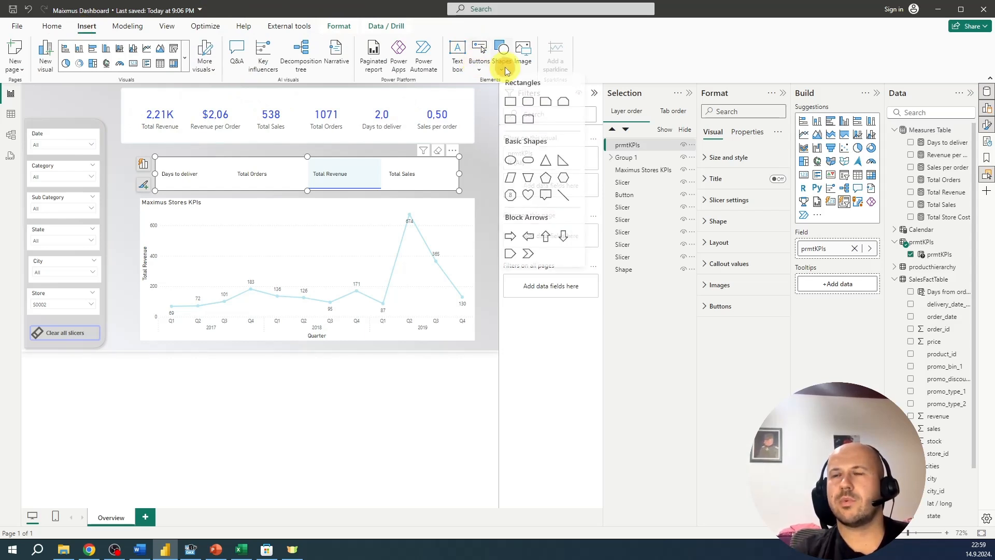
{"action": "left_click", "coordinate": [511, 105]}
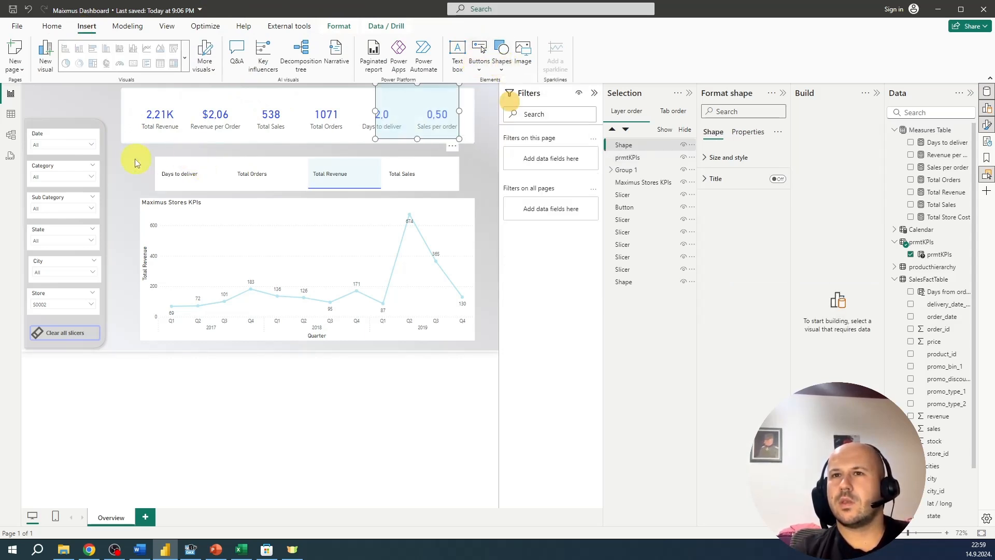
{"action": "left_click_drag", "start_coordinate": [413, 111], "coordinate": [314, 195]}
{"action": "mouse_move", "coordinate": [154, 185]}
{"action": "left_mouse_down"}
{"action": "mouse_move", "coordinate": [160, 179]}
{"action": "mouse_move", "coordinate": [150, 178]}
{"action": "left_mouse_up"}
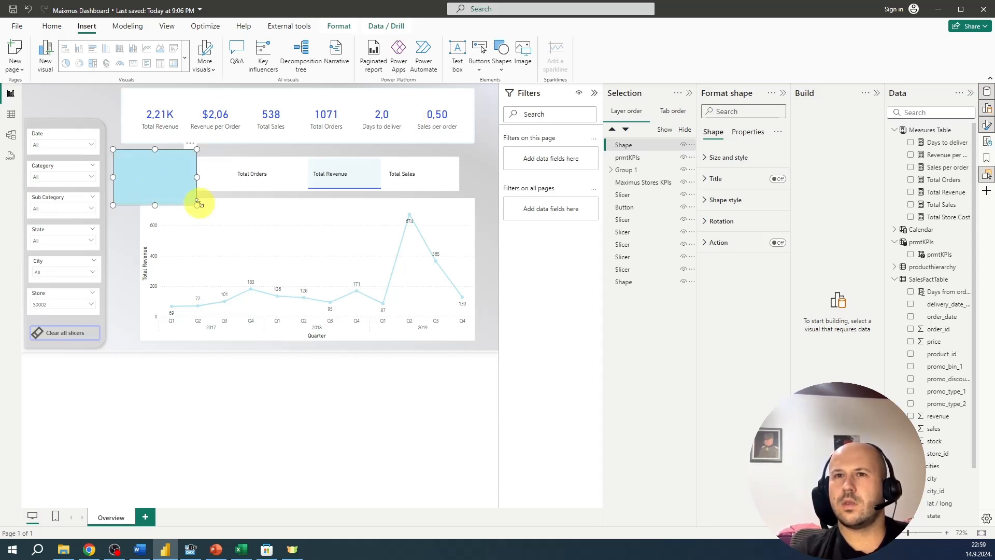
{"action": "left_click_drag", "start_coordinate": [199, 204], "coordinate": [489, 343]}
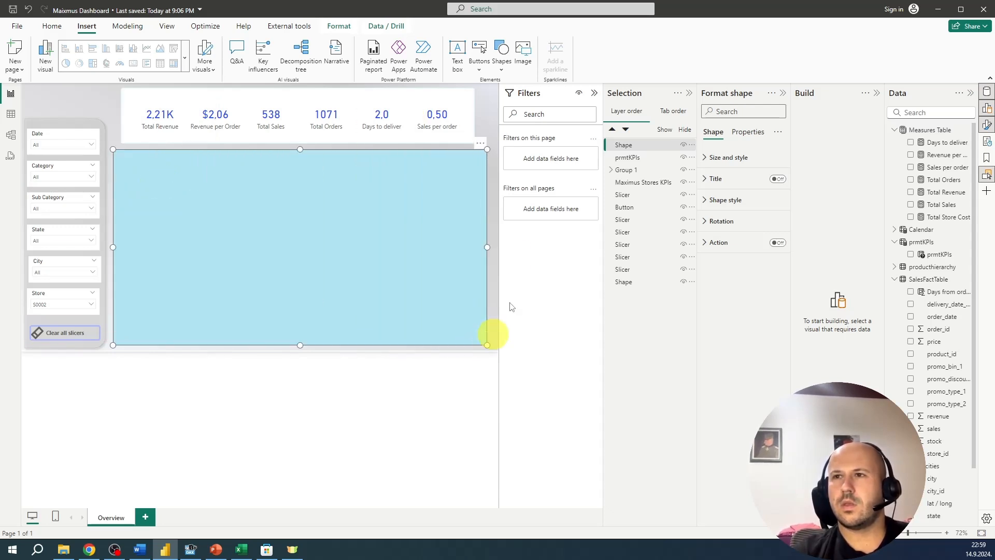
Round the rectangle's corners to 7 px and set its fill transparency to 76%
{"action": "left_click", "coordinate": [725, 201]}
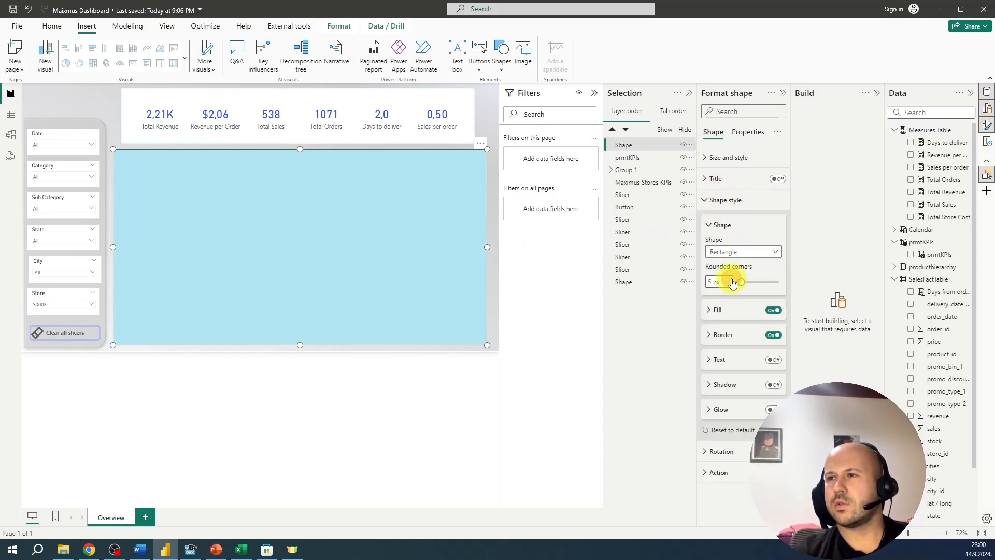
{"action": "left_click", "coordinate": [715, 310]}
{"action": "left_click", "coordinate": [768, 367]}
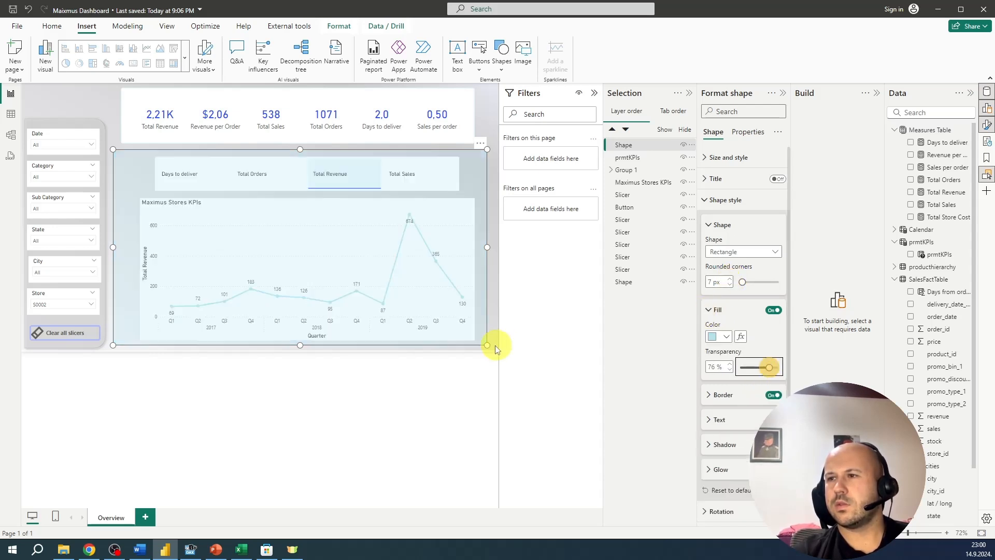
{"action": "left_click", "coordinate": [449, 393]}
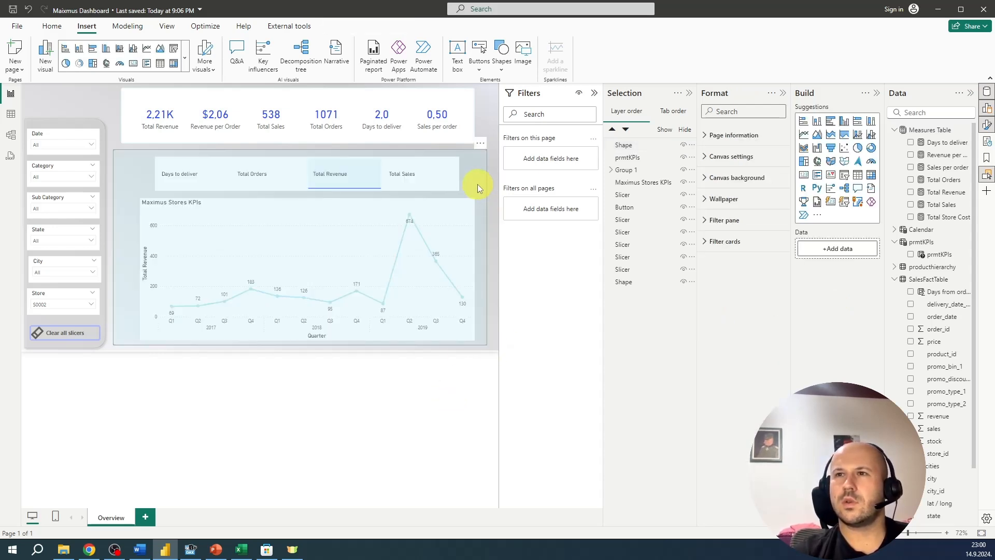
Send the rectangle to the very back of the layer order, behind the button slicer and line chart
{"action": "left_click", "coordinate": [477, 184]}
{"action": "left_click_drag", "start_coordinate": [642, 143], "coordinate": [629, 285]}
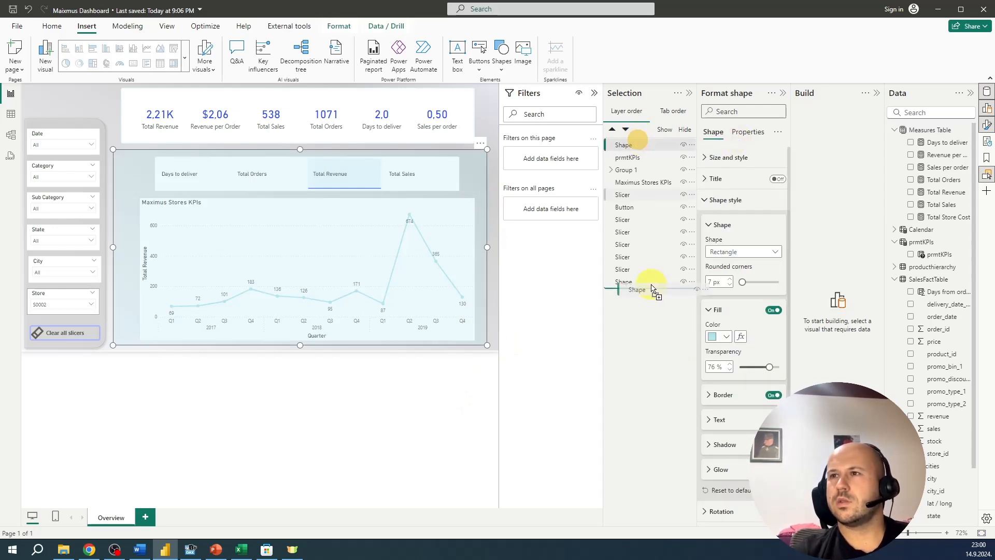
{"action": "left_click", "coordinate": [379, 386]}
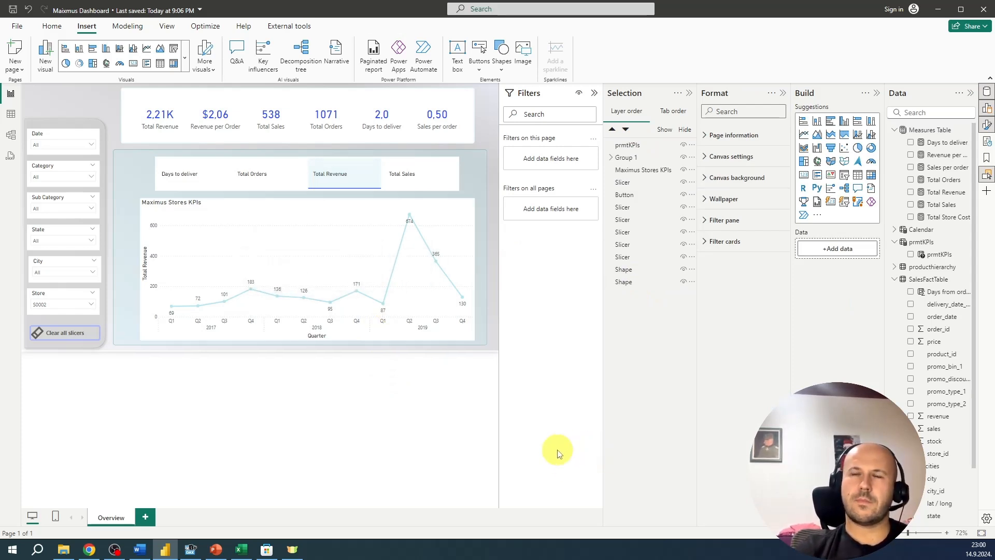
Change the background rectangle's fill color to white
{"action": "left_click", "coordinate": [478, 182]}
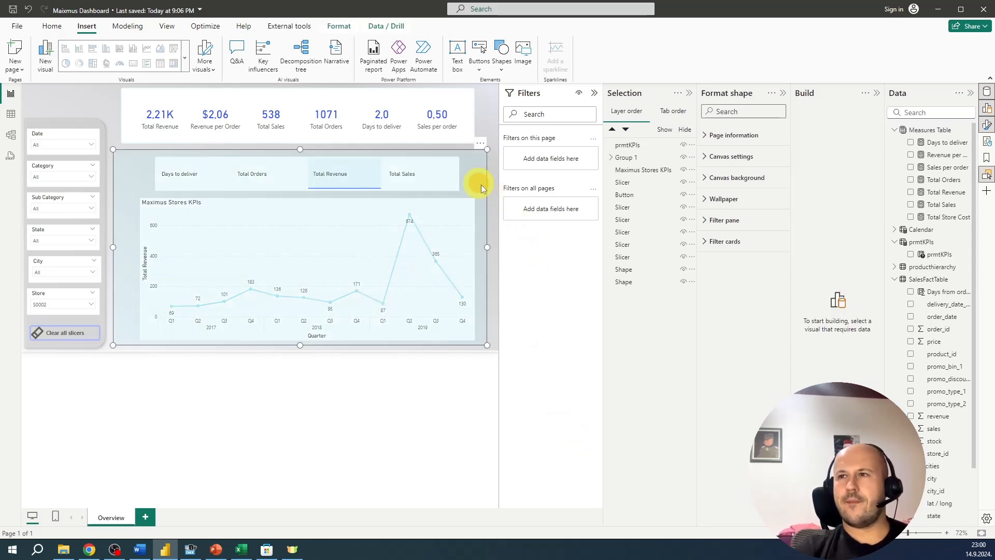
{"action": "left_click", "coordinate": [723, 336]}
{"action": "left_click", "coordinate": [719, 371]}
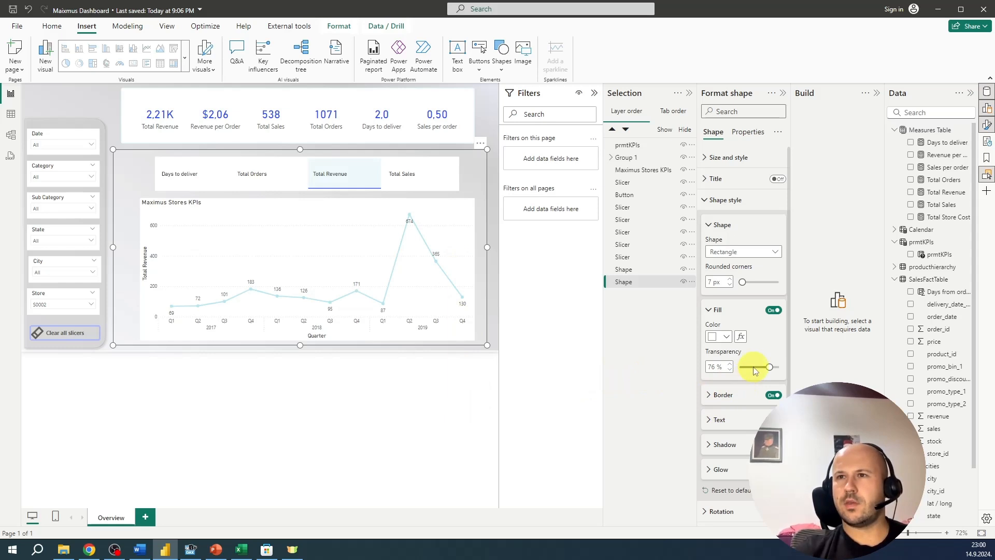
Lower the fill transparency of the background rectangle behind the line chart until it appears solid white
{"action": "mouse_move", "coordinate": [753, 369]}
{"action": "left_mouse_down"}
{"action": "mouse_move", "coordinate": [733, 366]}
{"action": "mouse_move", "coordinate": [745, 368]}
{"action": "left_mouse_up"}
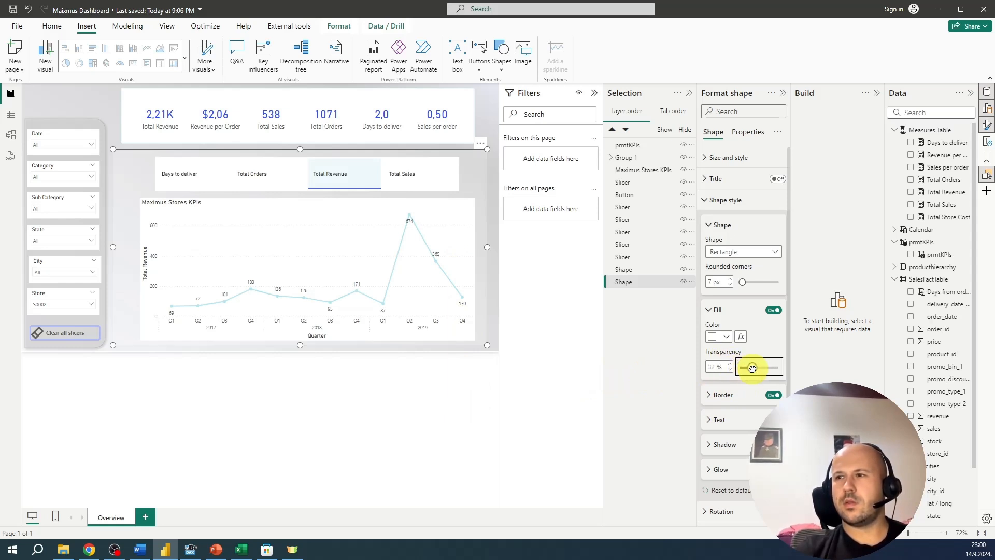
{"action": "left_click", "coordinate": [459, 389]}
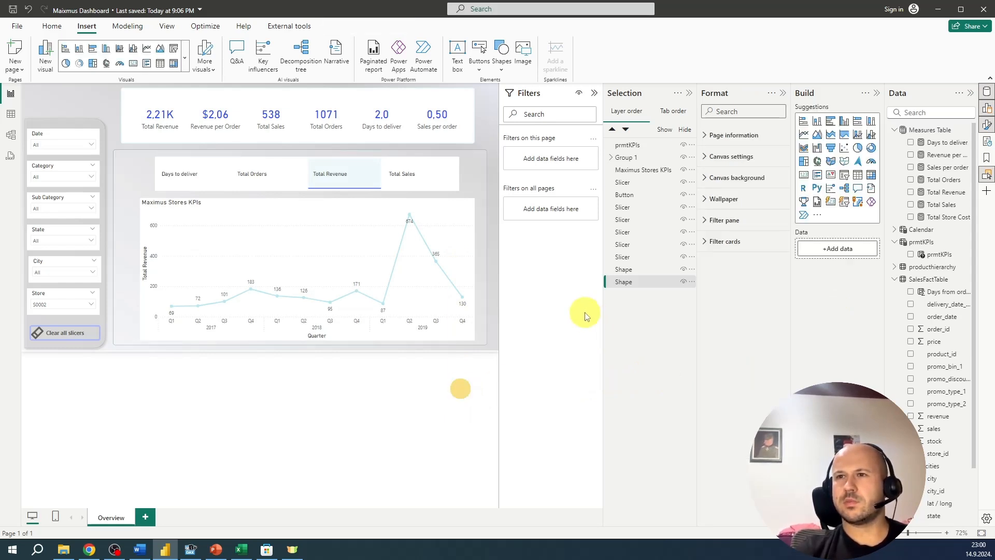
{"action": "left_click", "coordinate": [473, 168]}
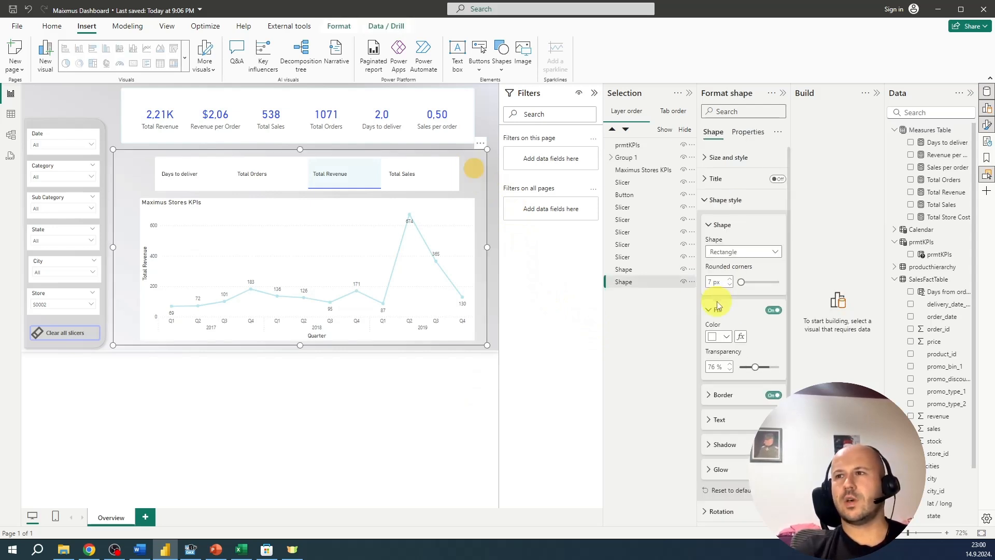
{"action": "left_click", "coordinate": [320, 417]}
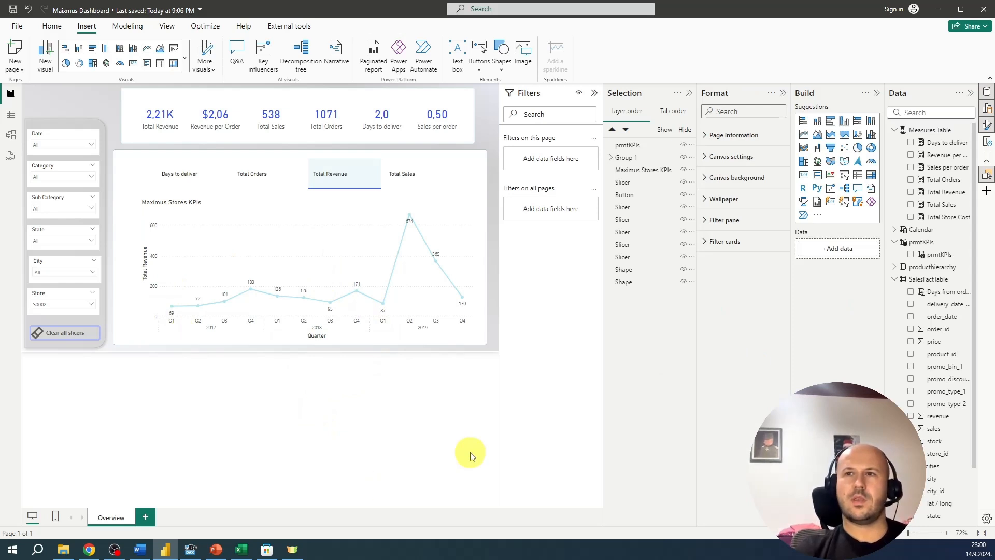
Center the line chart's "Maximus Stores KPIs" title horizontally
{"action": "left_click", "coordinate": [232, 204]}
{"action": "left_click", "coordinate": [746, 179]}
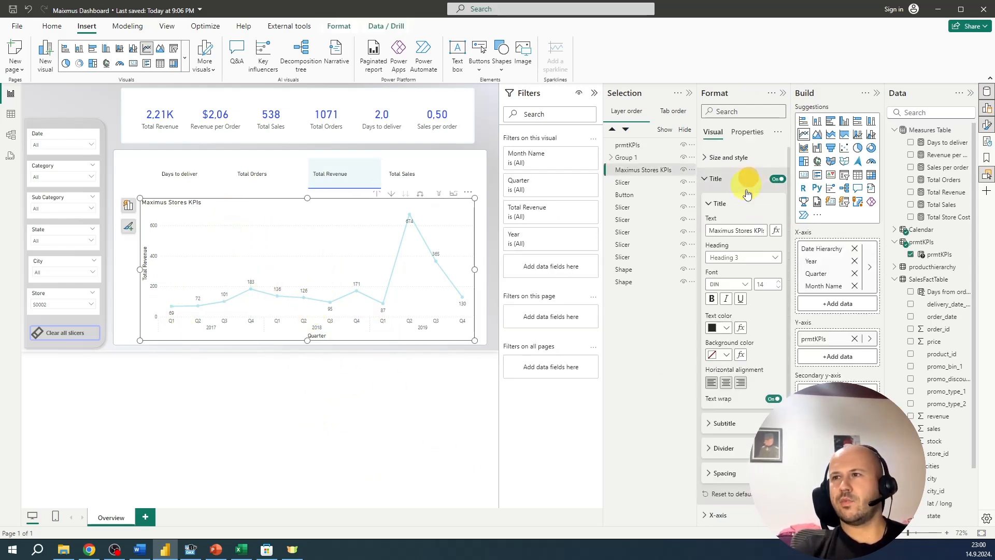
{"action": "left_click", "coordinate": [725, 382]}
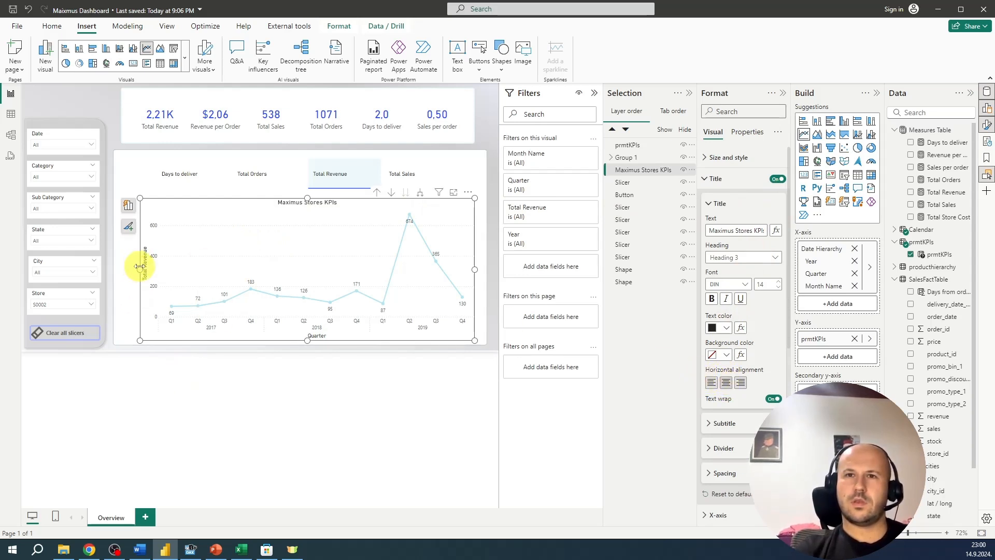
Widen the line chart and the button slicer so both nearly span the width of the white background rectangle
{"action": "left_click_drag", "start_coordinate": [140, 268], "coordinate": [123, 265]}
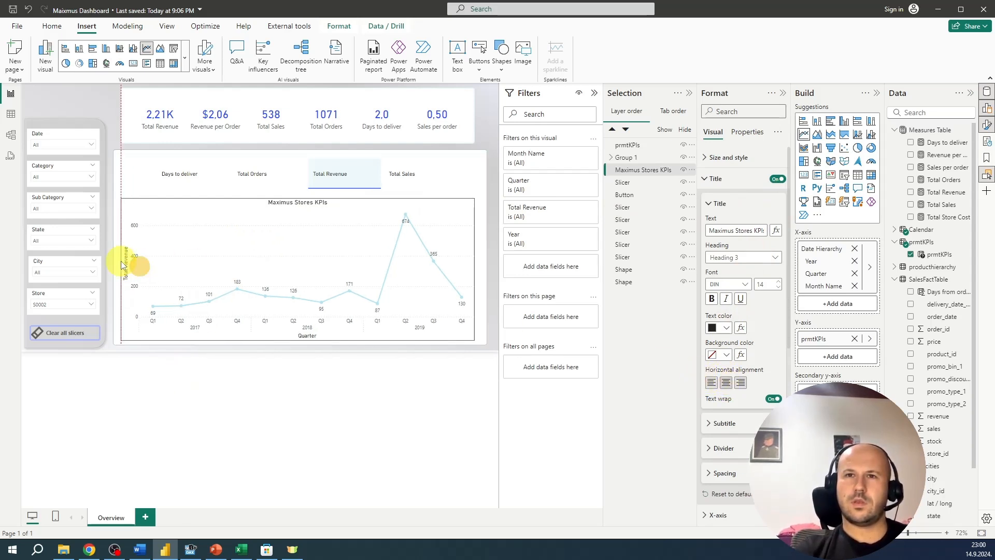
{"action": "left_click", "coordinate": [160, 166]}
{"action": "left_click_drag", "start_coordinate": [155, 173], "coordinate": [122, 175]}
{"action": "left_click_drag", "start_coordinate": [459, 173], "coordinate": [477, 180]}
{"action": "left_click", "coordinate": [288, 434]}
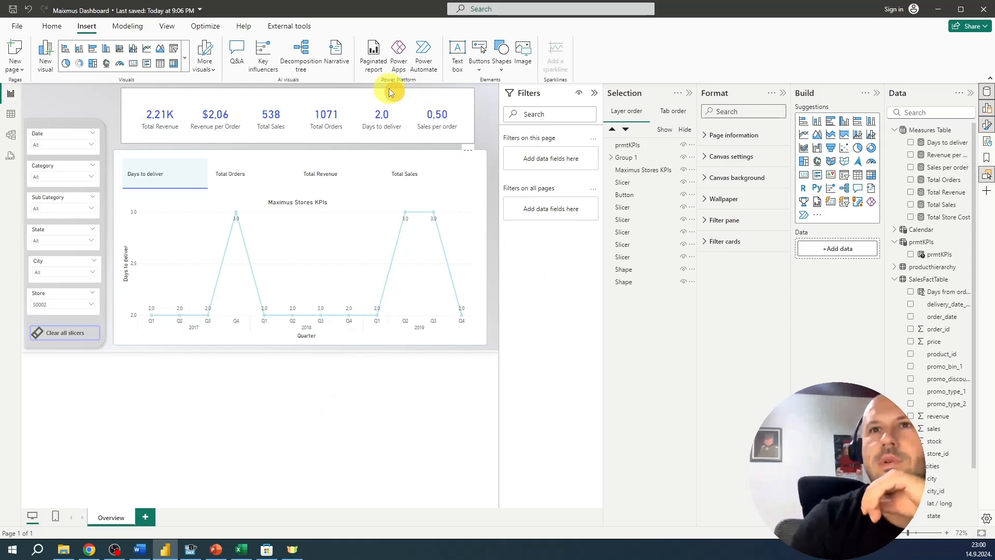
Reposition the KPI row's background rectangle and widen it to match the panel behind the line chart
{"action": "left_click_drag", "start_coordinate": [389, 89], "coordinate": [381, 88]}
{"action": "left_click", "coordinate": [446, 100]}
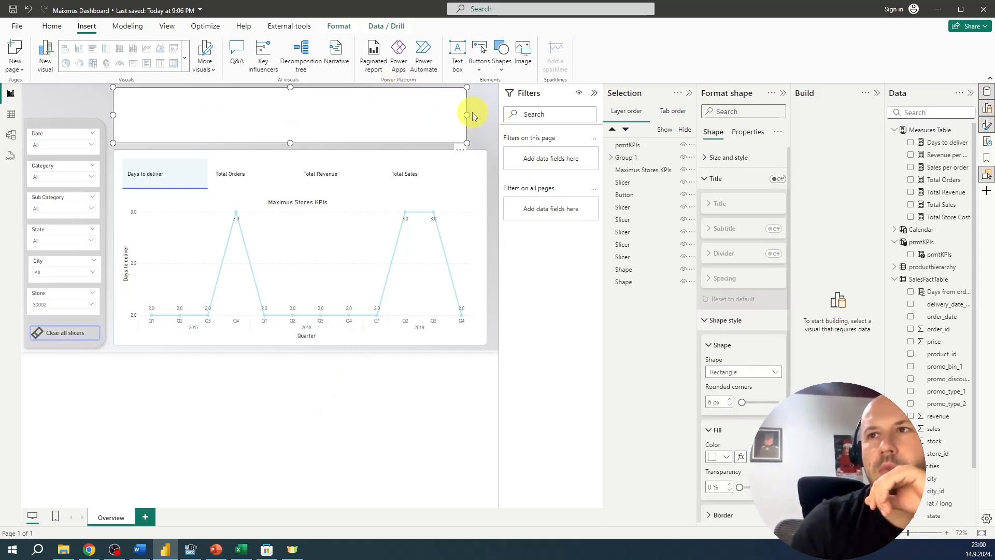
{"action": "left_click_drag", "start_coordinate": [468, 114], "coordinate": [486, 117]}
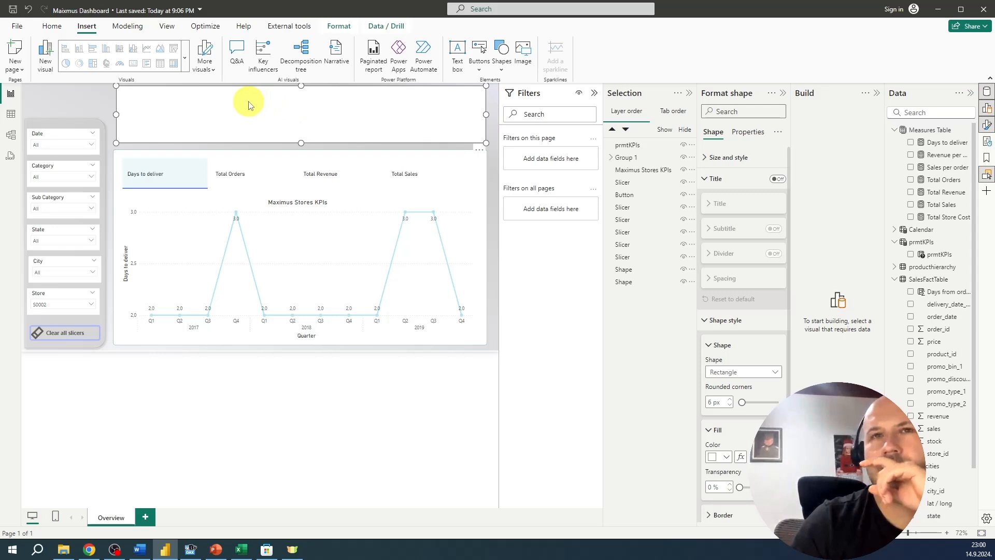
Insert a text box containing the heading "Overview"
{"action": "left_click", "coordinate": [456, 52]}
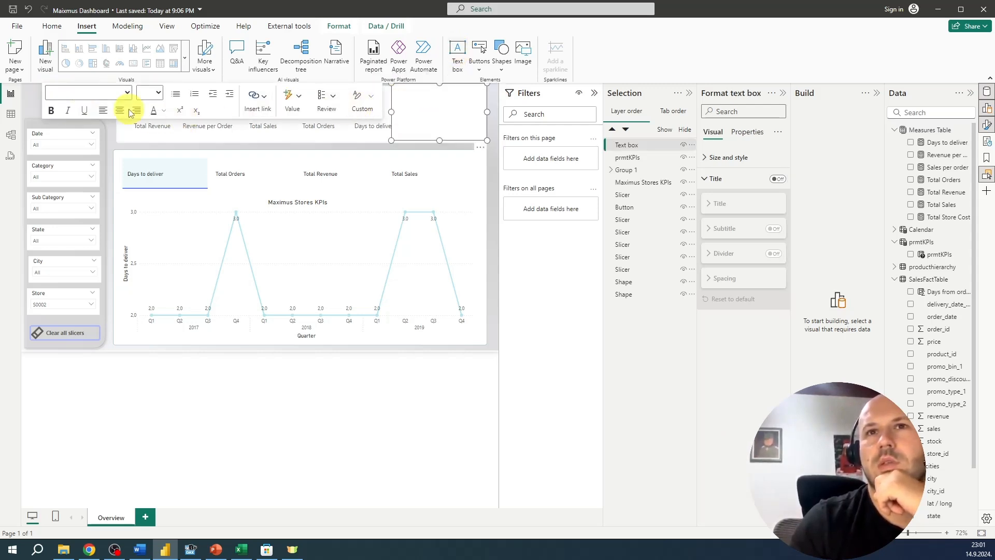
{"action": "left_click", "coordinate": [429, 113]}
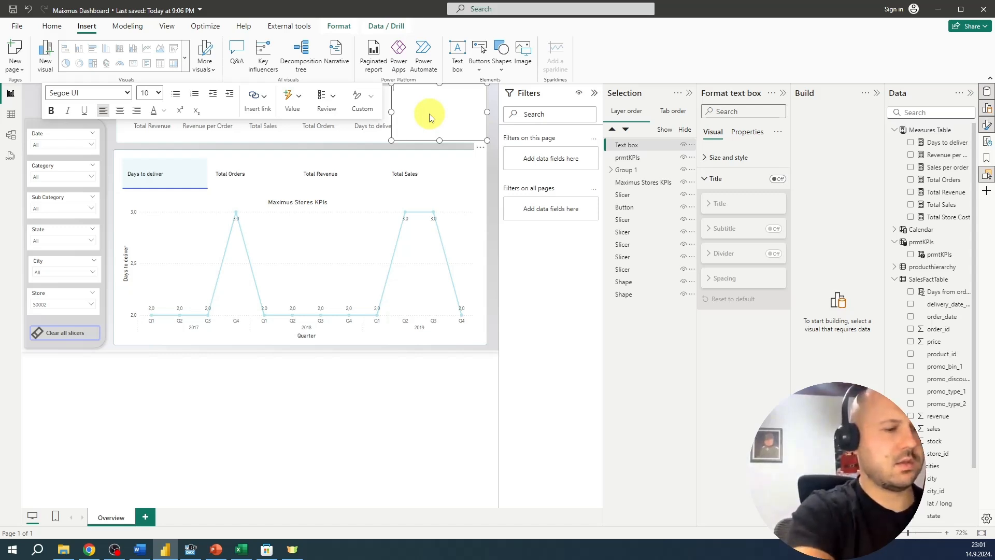
{"action": "type", "text": "Overv"}
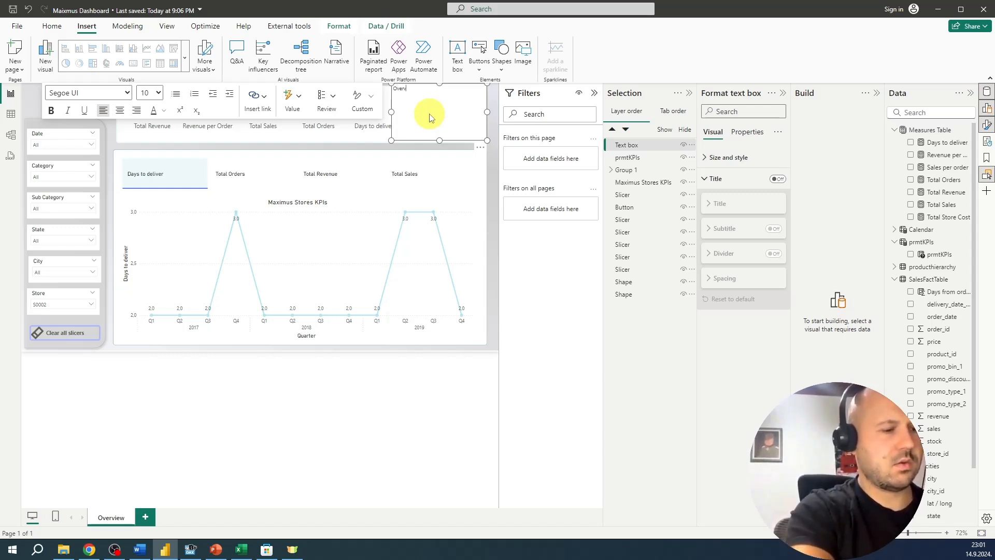
{"action": "type", "text": "iew"}
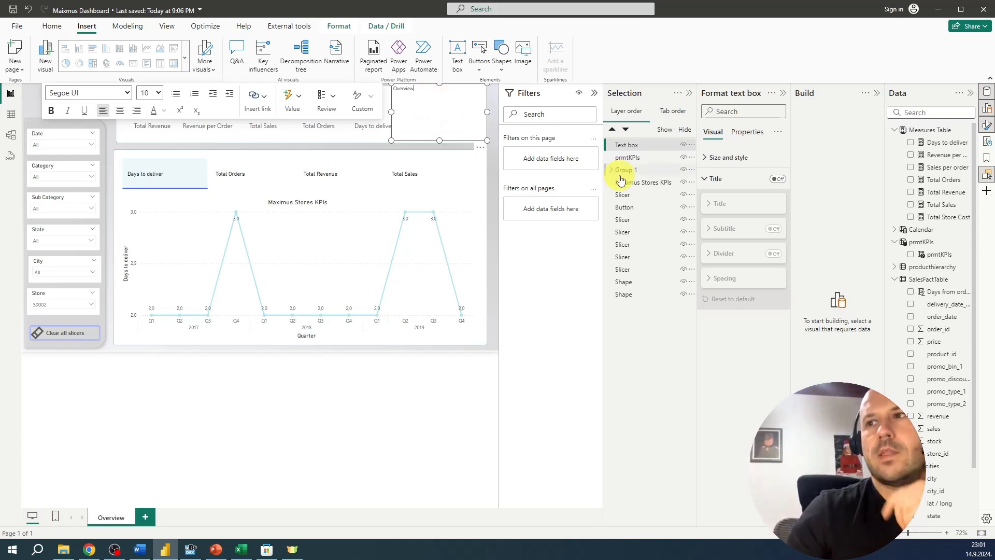
Set the "Overview" text box's background color to light blue
{"action": "left_click", "coordinate": [726, 157]}
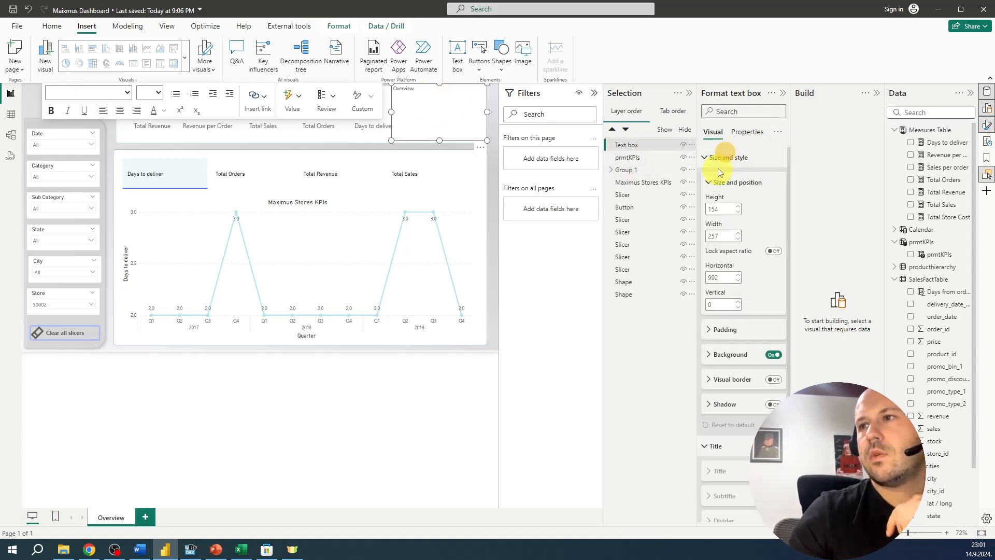
{"action": "left_click", "coordinate": [719, 346]}
{"action": "scroll", "coordinate": [726, 306], "scroll_direction": "down", "scroll_amount": 3}
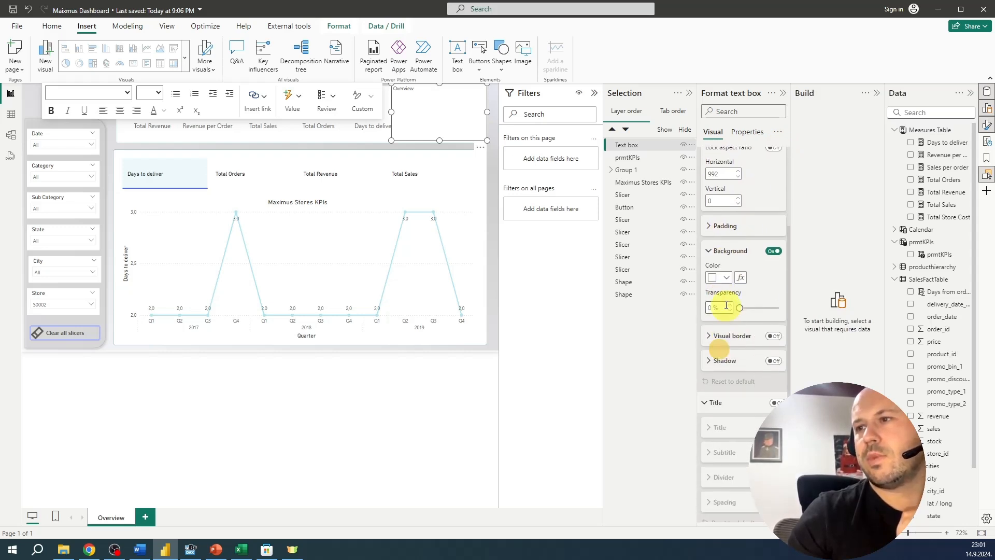
{"action": "left_click", "coordinate": [725, 278]}
{"action": "left_click", "coordinate": [746, 312]}
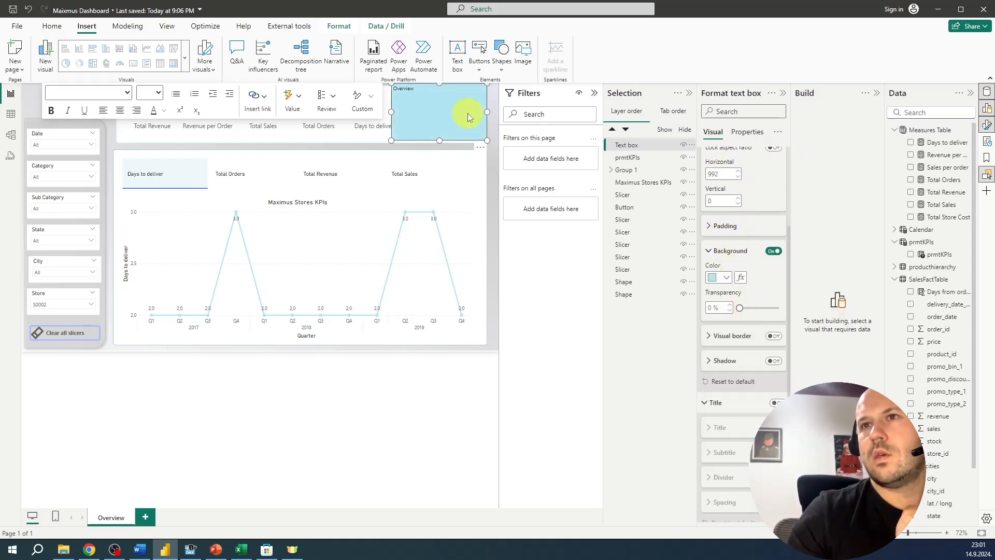
Format the "Overview" heading as white, bold text at size 24
{"action": "left_click", "coordinate": [442, 98]}
{"action": "left_click_drag", "start_coordinate": [415, 90], "coordinate": [394, 90]}
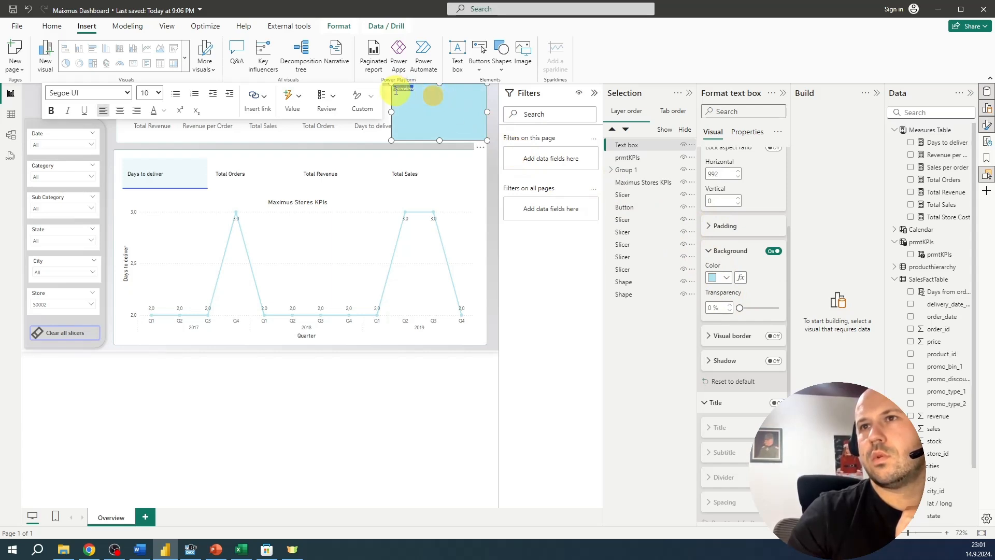
{"action": "left_click", "coordinate": [163, 109]}
{"action": "left_click", "coordinate": [175, 144]}
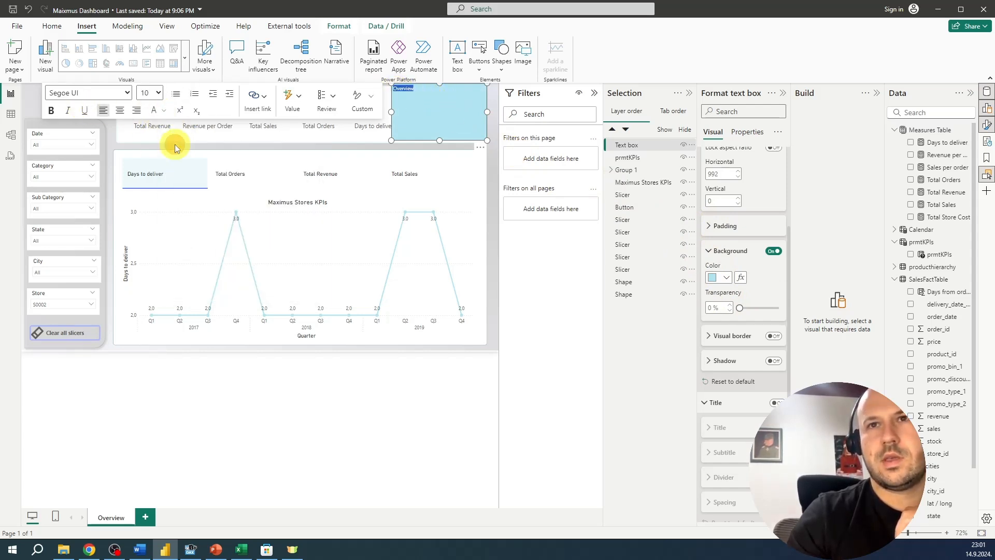
{"action": "left_click", "coordinate": [51, 110]}
{"action": "left_click", "coordinate": [159, 93]}
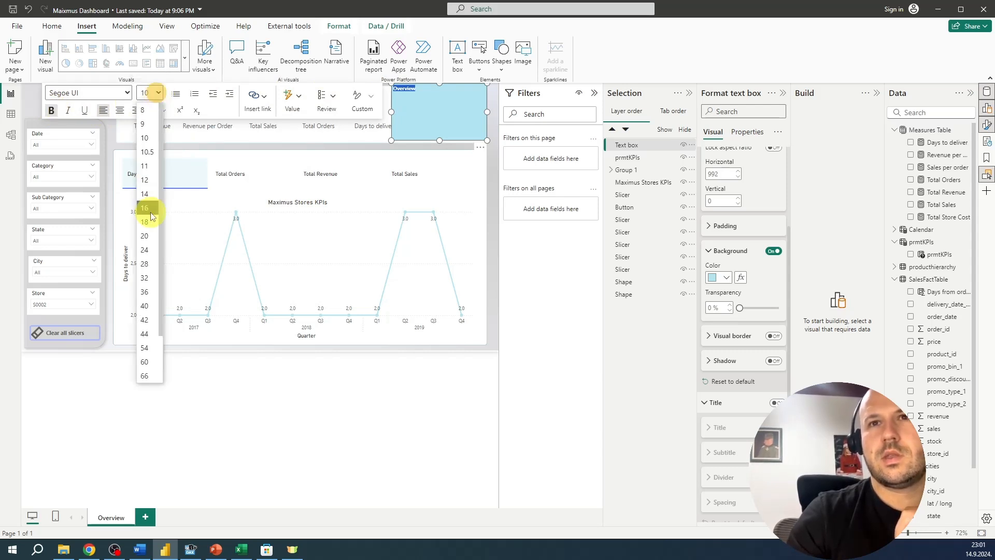
{"action": "left_click", "coordinate": [145, 250]}
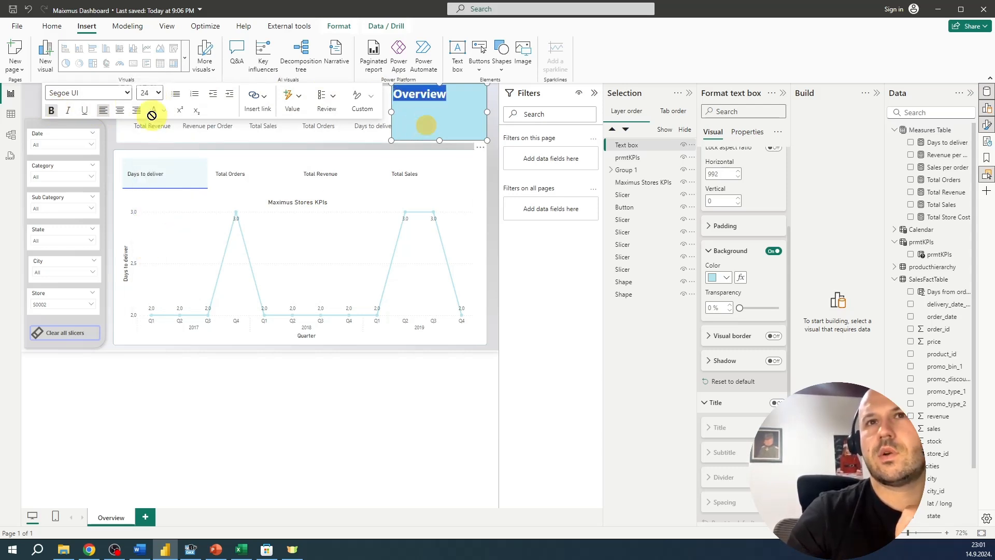
{"action": "left_click", "coordinate": [392, 119]}
{"action": "left_click", "coordinate": [431, 125]}
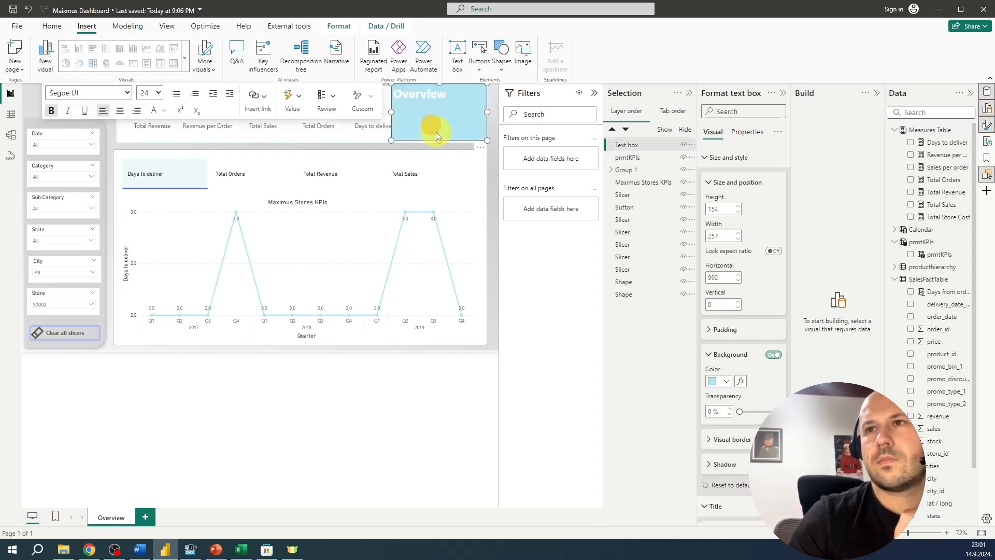
Place the "Overview" text box above the slicer panel, sized about 254 wide and 76 high
{"action": "left_click_drag", "start_coordinate": [475, 138], "coordinate": [113, 102]}
{"action": "left_click", "coordinate": [84, 98]}
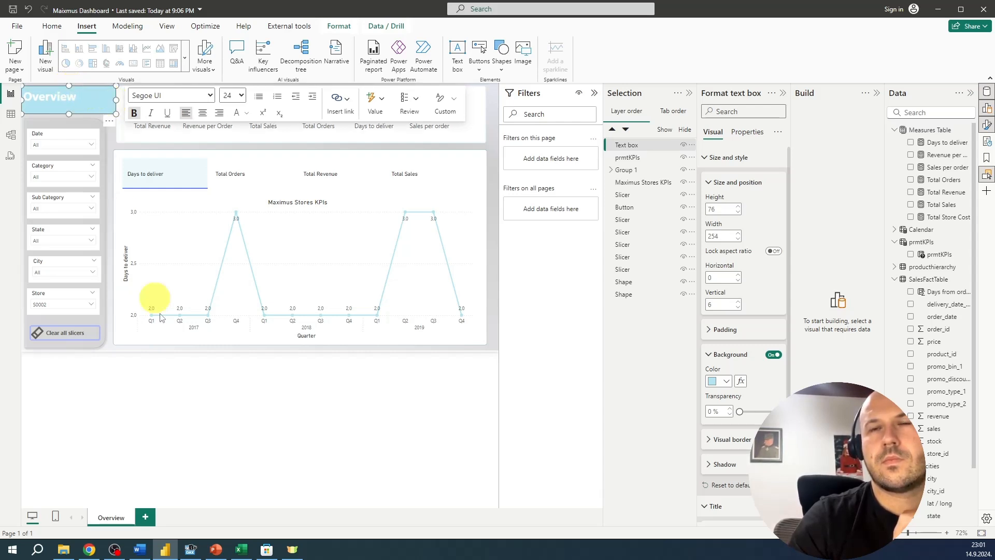
{"action": "left_click", "coordinate": [160, 387]}
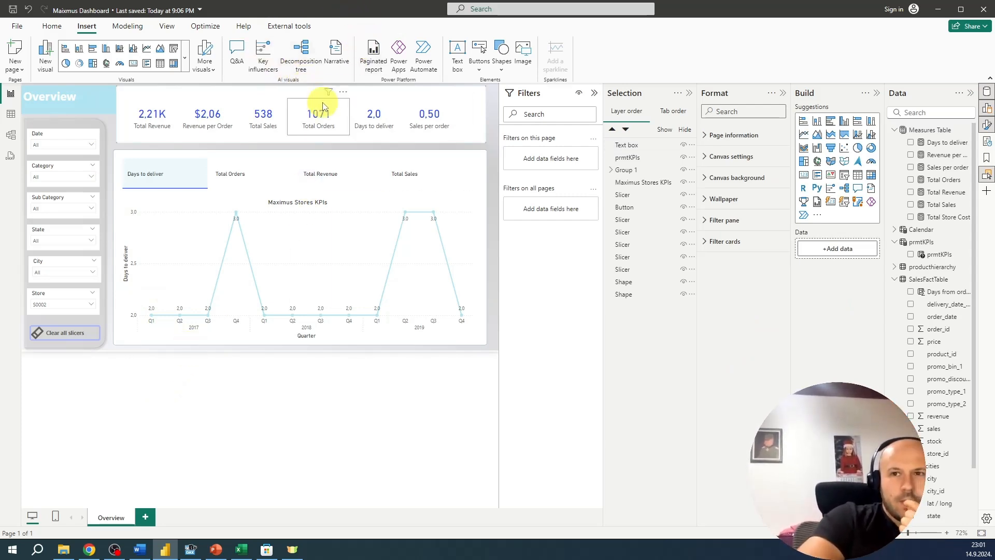
Check that the line chart responds to the button slicer by switching between Total Orders and Total Revenue
{"action": "left_click", "coordinate": [239, 173]}
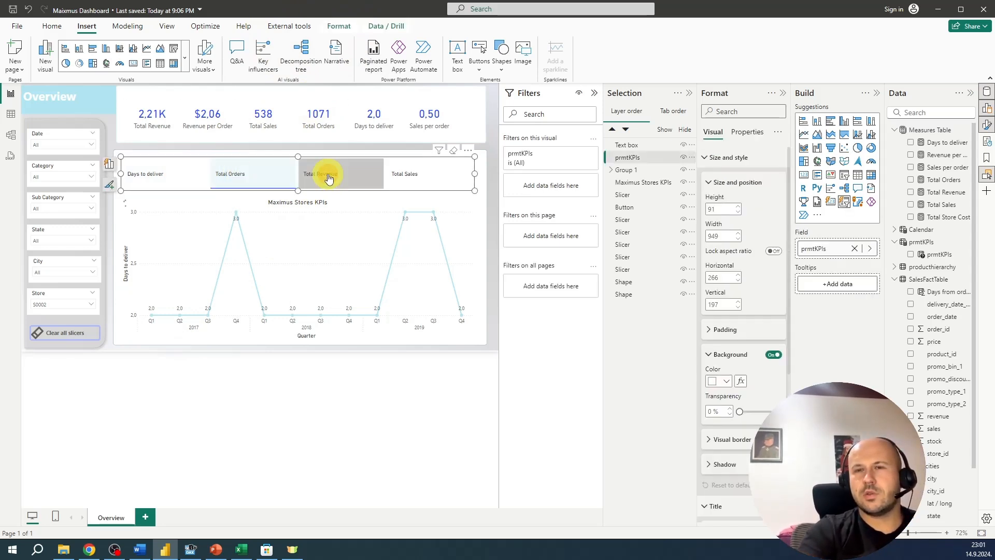
{"action": "left_click", "coordinate": [328, 177]}
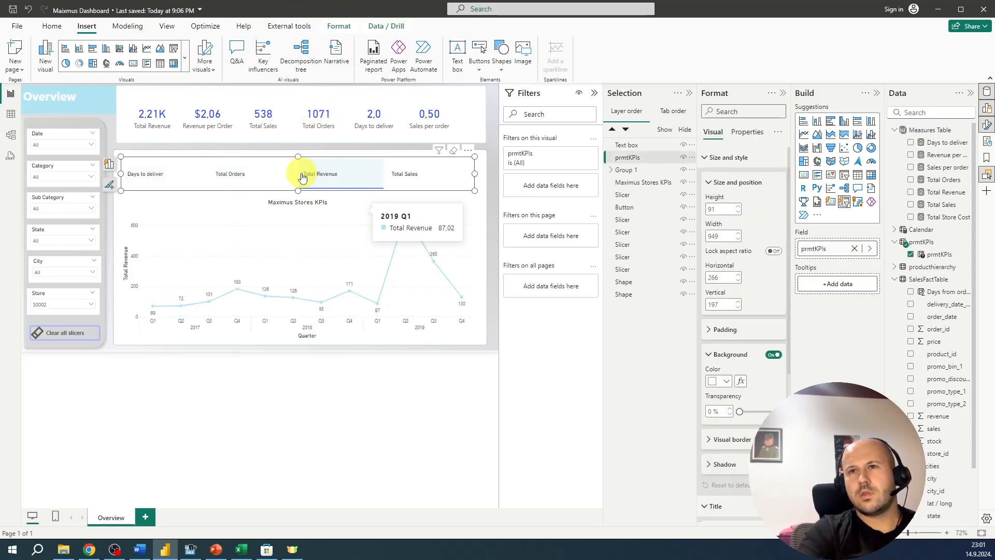
{"action": "left_click", "coordinate": [251, 172]}
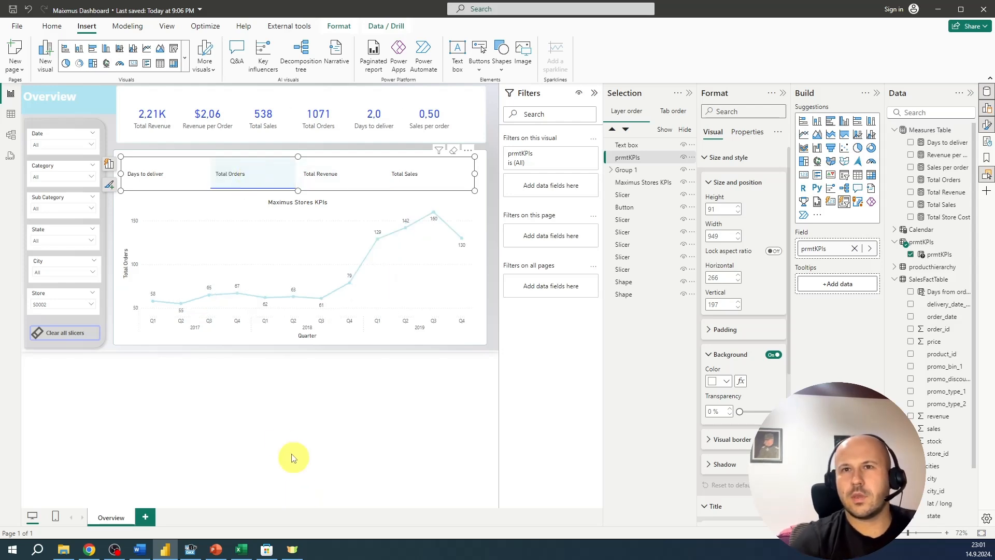
{"action": "left_click", "coordinate": [274, 427]}
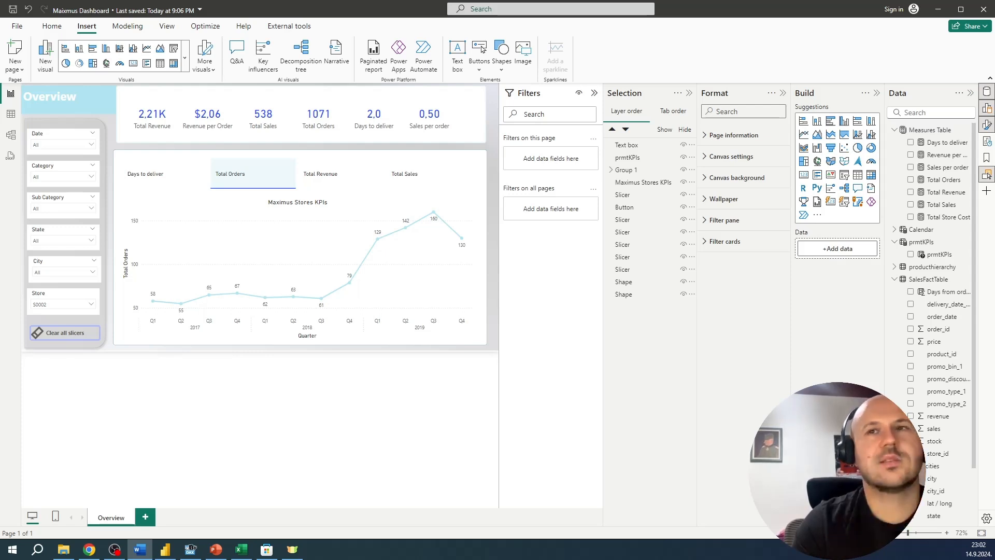
Duplicate the Overview page and delete the background rectangle, line chart, button slicer and KPI card row from the copy
{"action": "right_click", "coordinate": [115, 519]}
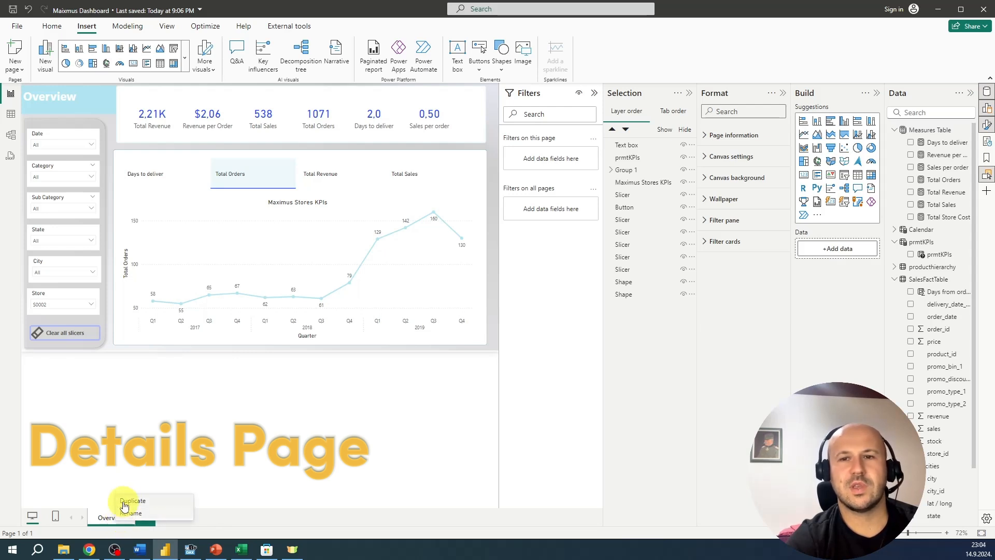
{"action": "left_click", "coordinate": [128, 500]}
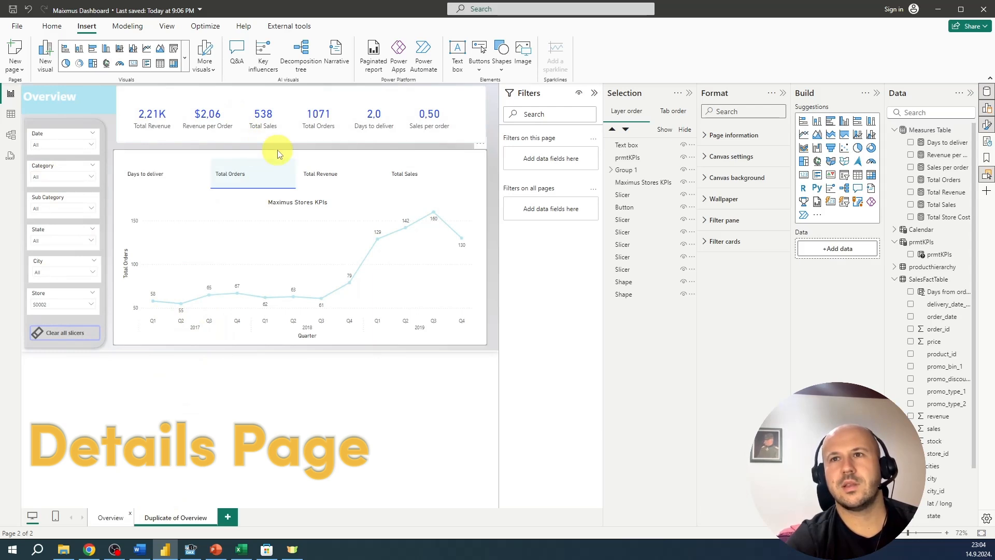
{"action": "left_click_drag", "start_coordinate": [280, 152], "coordinate": [284, 155]}
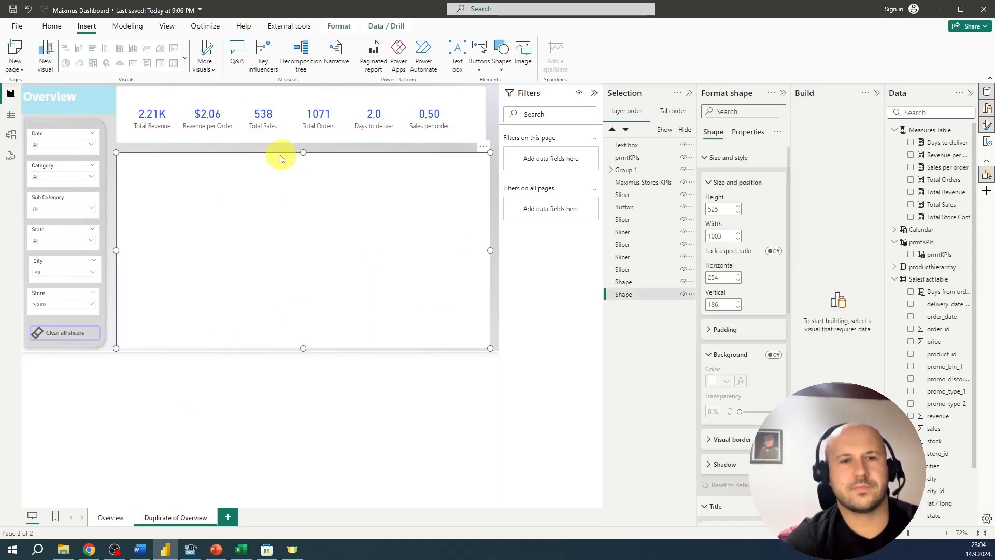
{"action": "key", "text": "Delete"}
{"action": "left_click", "coordinate": [317, 242]}
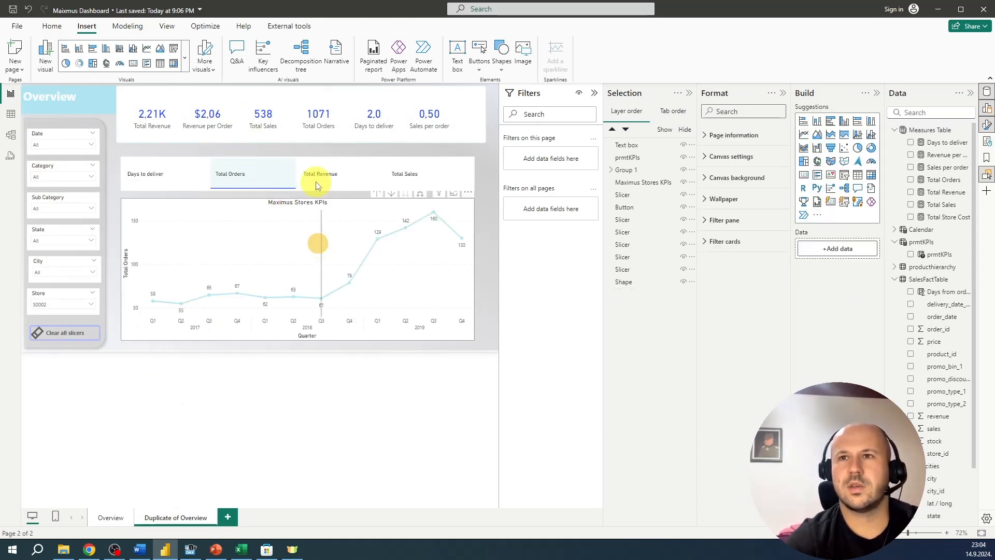
{"action": "key", "text": "Delete"}
{"action": "left_click", "coordinate": [312, 166]}
{"action": "key", "text": "Delete"}
{"action": "left_click", "coordinate": [444, 127]}
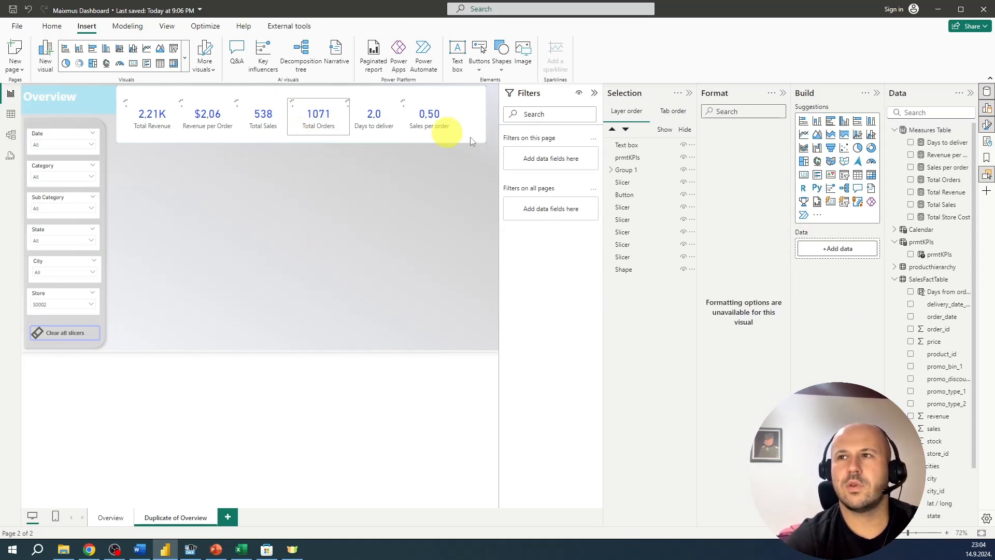
{"action": "key", "text": "Delete"}
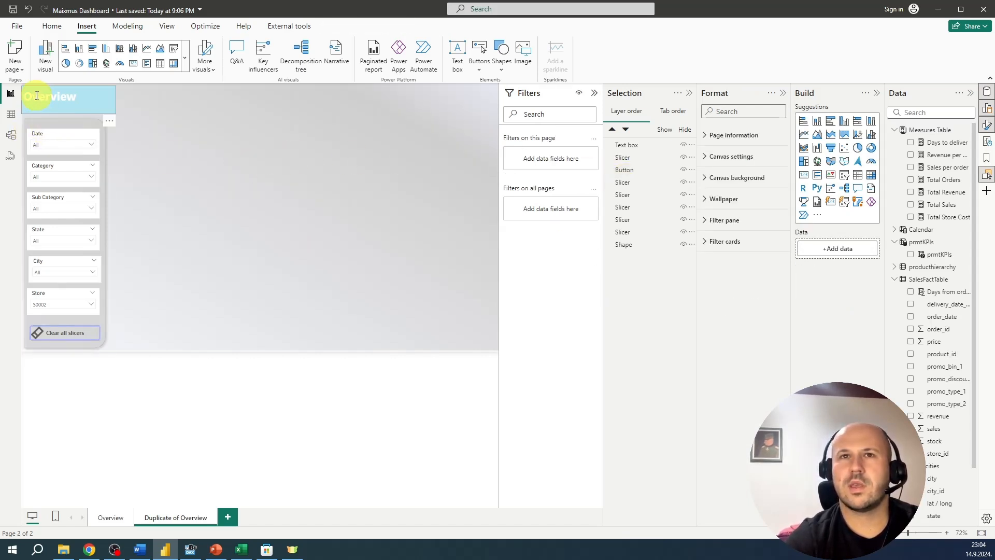
Replace the "Overview" heading on the duplicated page with "Detail View"
{"action": "left_click_drag", "start_coordinate": [92, 94], "coordinate": [26, 96]}
{"action": "type", "text": "Det"}
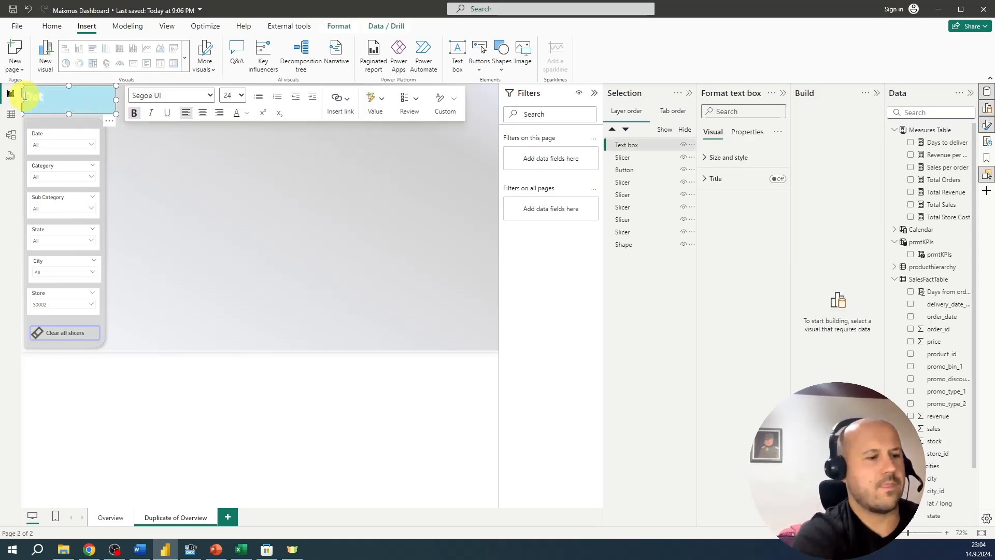
{"action": "type", "text": "ail Vi"}
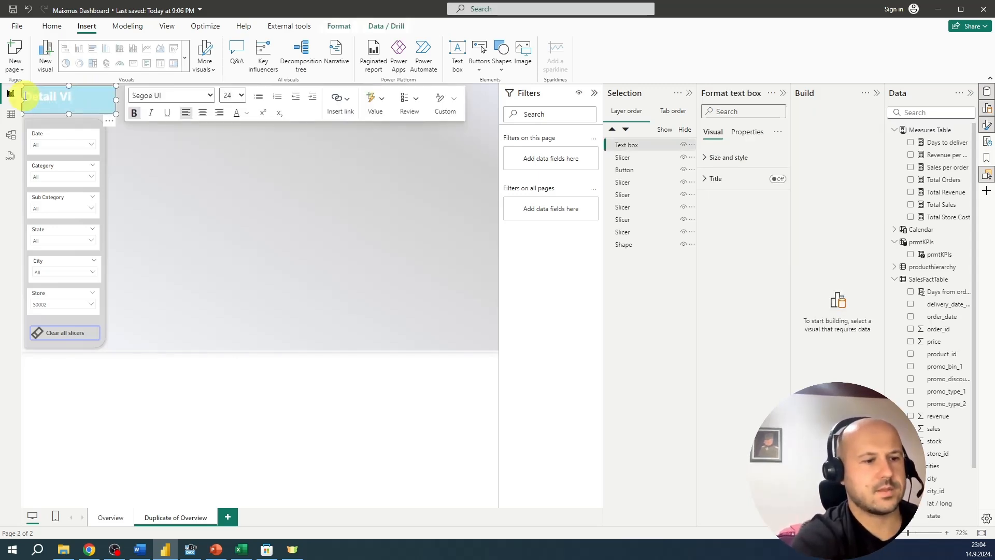
{"action": "type", "text": "ew"}
{"action": "left_click", "coordinate": [296, 243]}
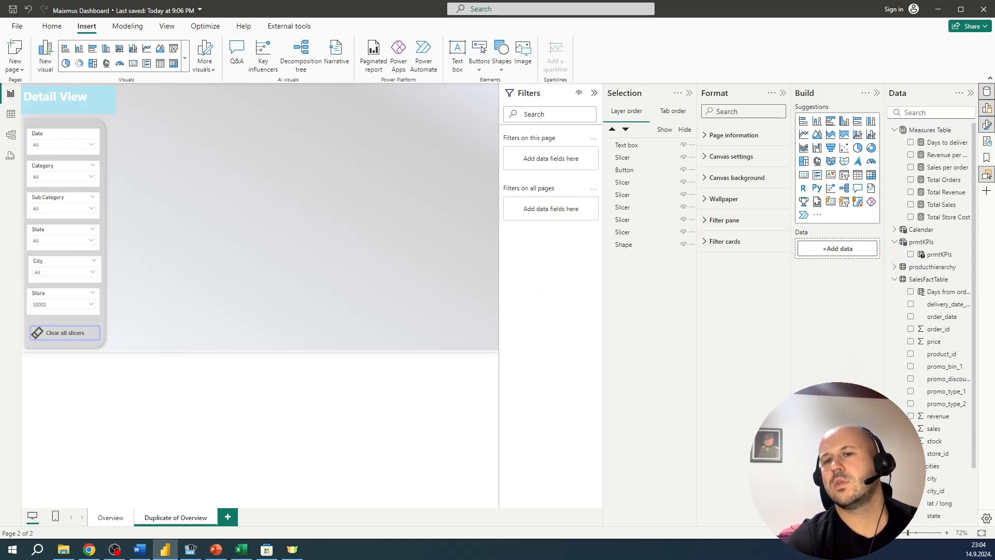
Create a table visual on the empty canvas with the SalesFactTable fields order_id, order_date and delivery_date_format1
{"action": "left_click", "coordinate": [910, 329]}
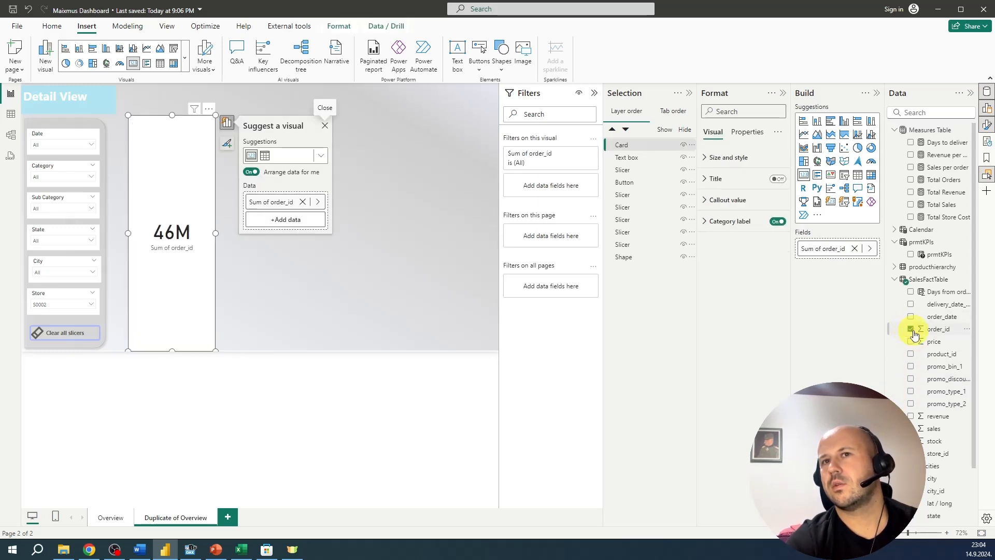
{"action": "left_click", "coordinate": [161, 64]}
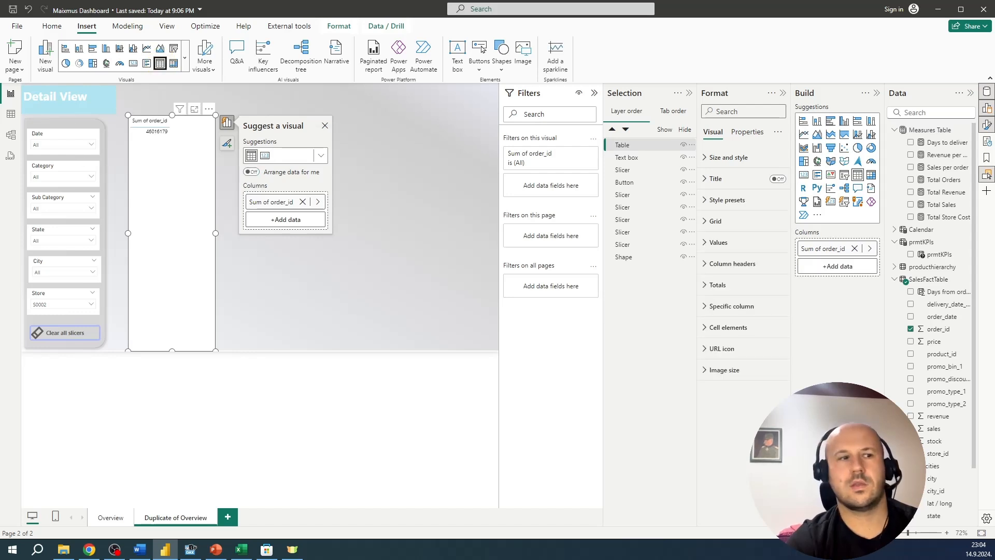
{"action": "key", "text": "alt+Tab"}
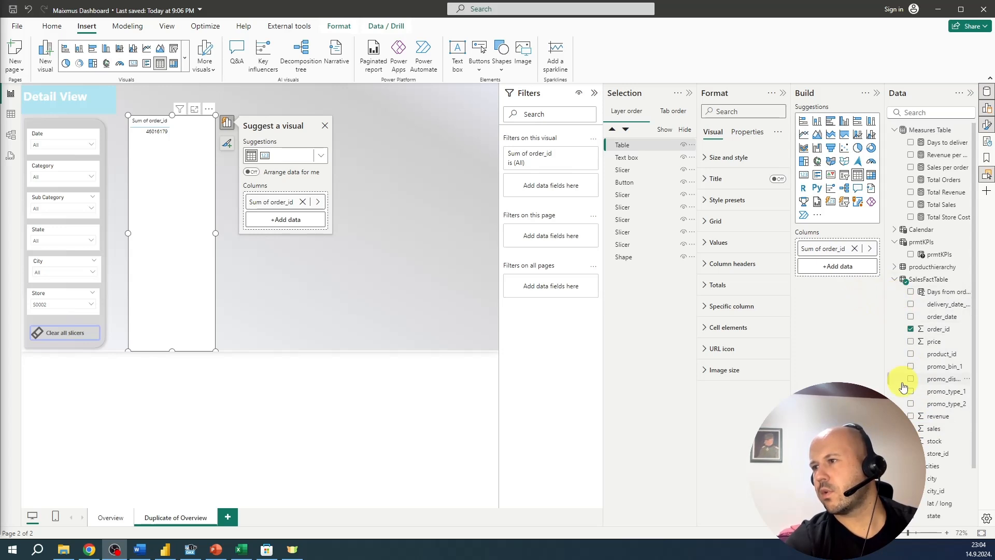
{"action": "scroll", "coordinate": [903, 387], "scroll_direction": "down", "scroll_amount": 3}
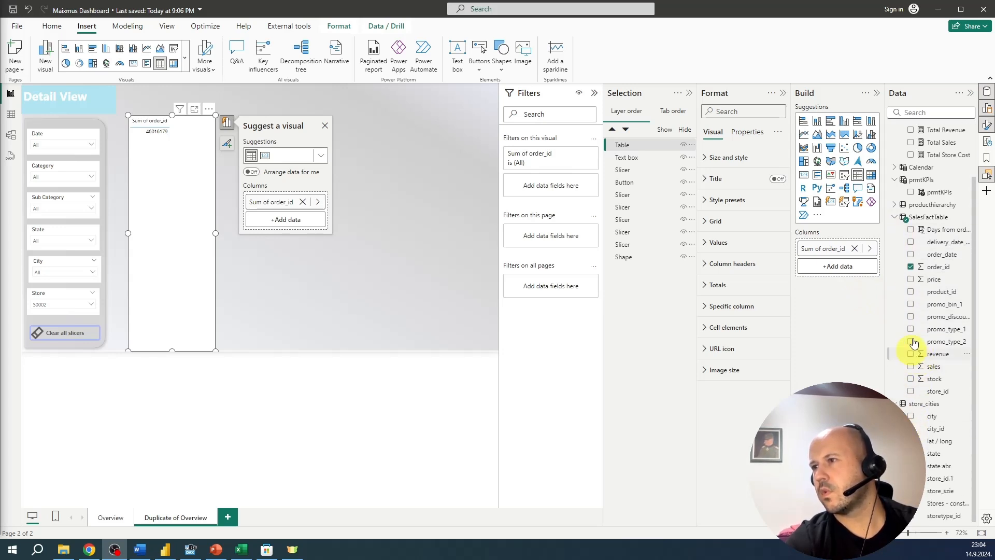
{"action": "left_click", "coordinate": [910, 254]}
{"action": "left_click", "coordinate": [910, 242]}
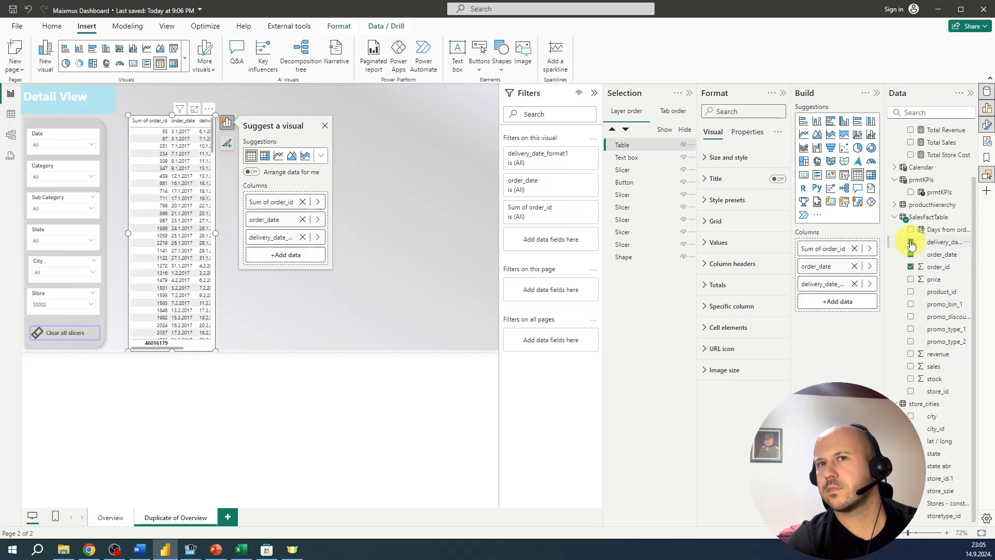
Set the table's order_id column to not be summarized and look through the listed orders
{"action": "left_click", "coordinate": [318, 202]}
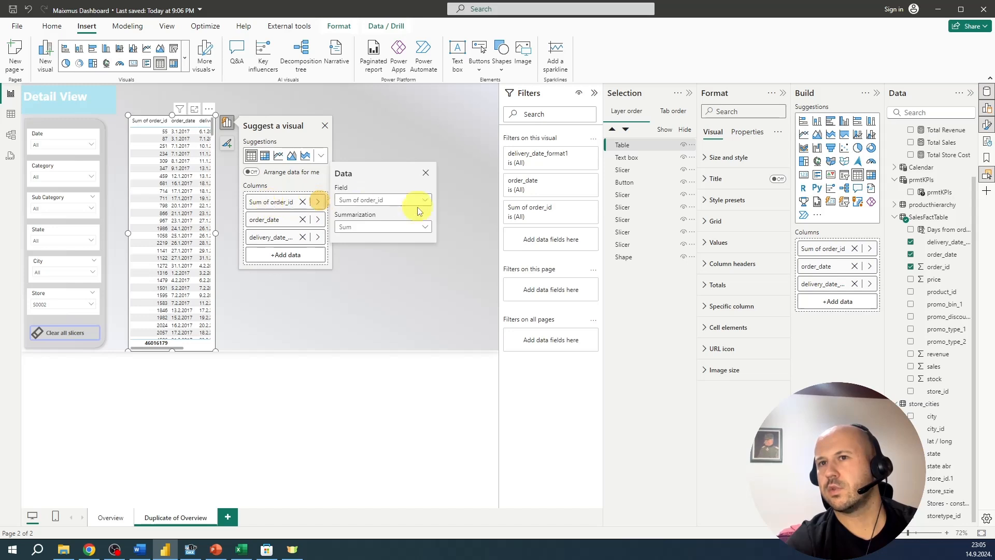
{"action": "left_click", "coordinate": [408, 227]}
{"action": "left_click", "coordinate": [393, 239]}
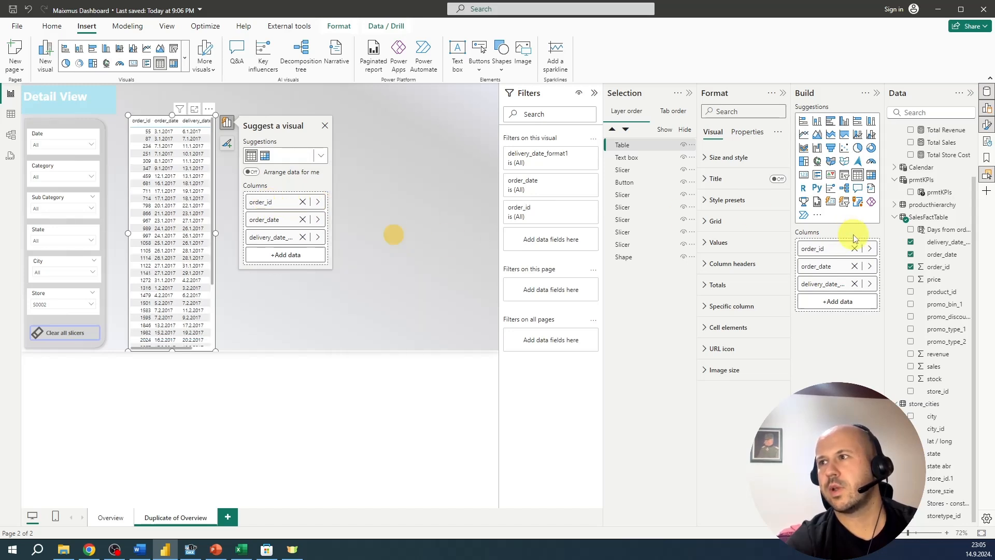
{"action": "left_click", "coordinate": [935, 253]}
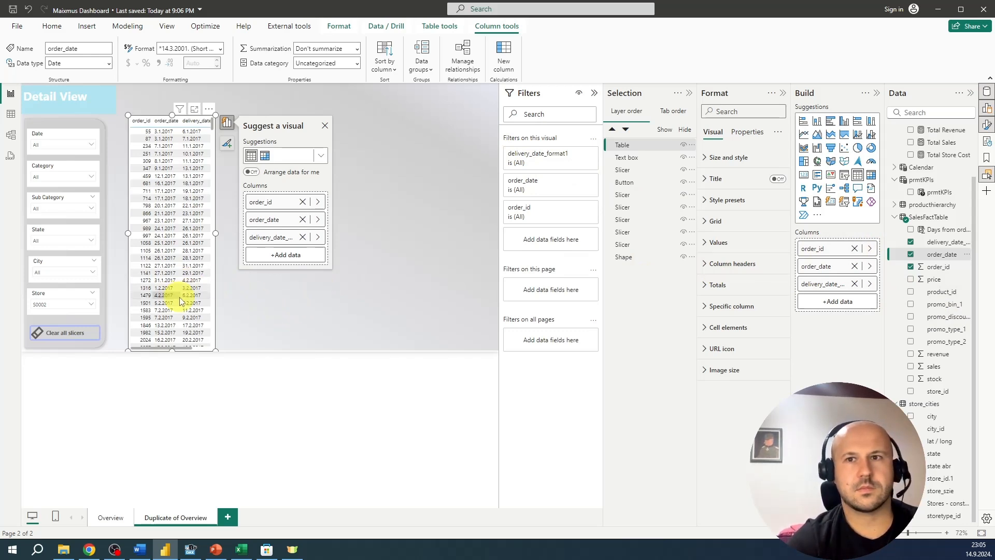
{"action": "scroll", "coordinate": [210, 312], "scroll_direction": "down", "scroll_amount": 5}
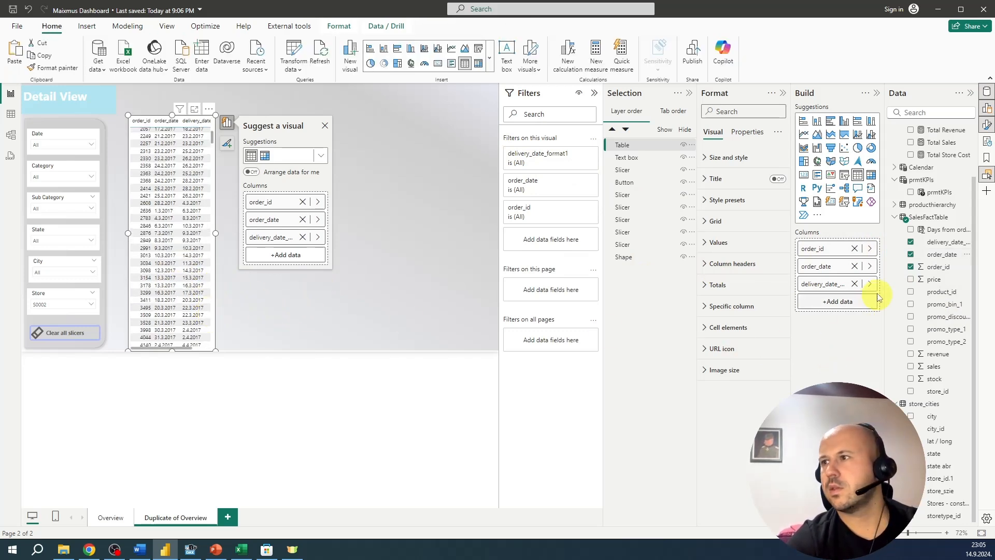
Add the price, sales and revenue fields from SalesFactTable to the table
{"action": "left_click", "coordinate": [911, 280]}
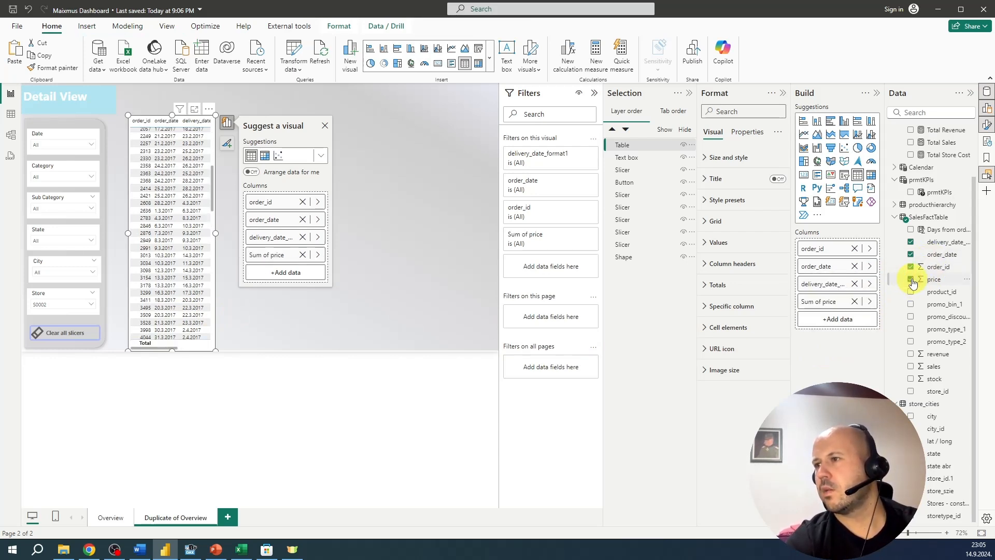
{"action": "left_click", "coordinate": [910, 365]}
{"action": "left_click", "coordinate": [910, 354]}
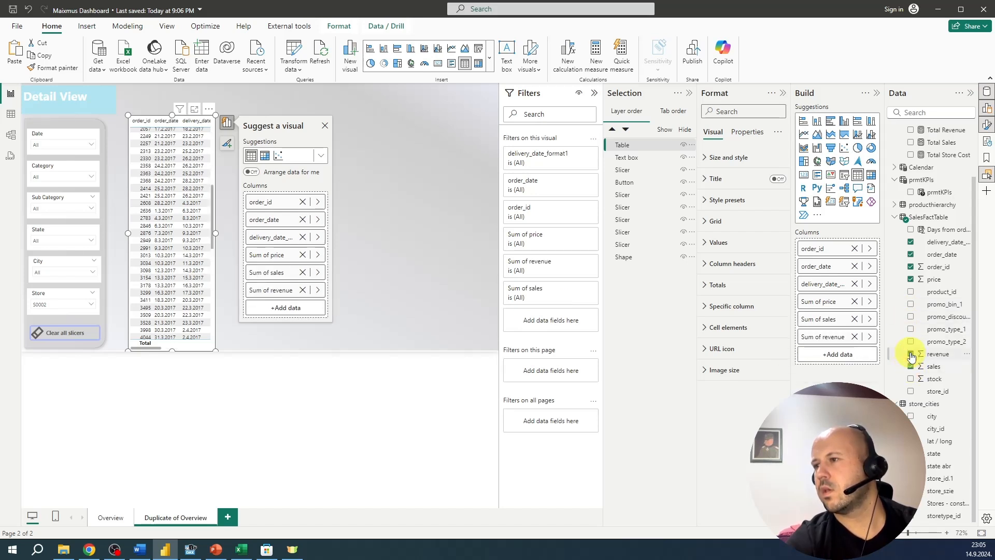
{"action": "left_click", "coordinate": [910, 390]}
{"action": "left_click_drag", "start_coordinate": [265, 307], "coordinate": [289, 196]}
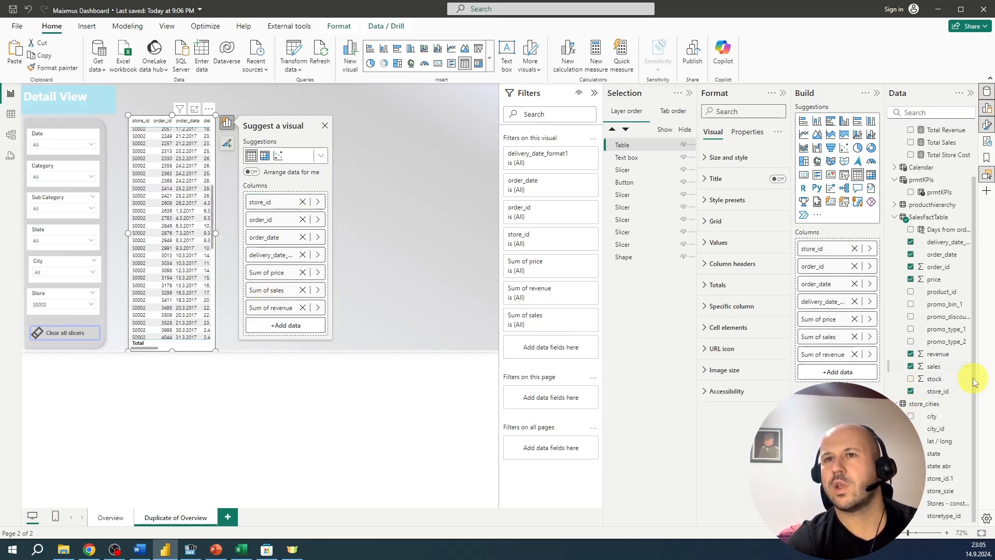
{"action": "left_click", "coordinate": [910, 391]}
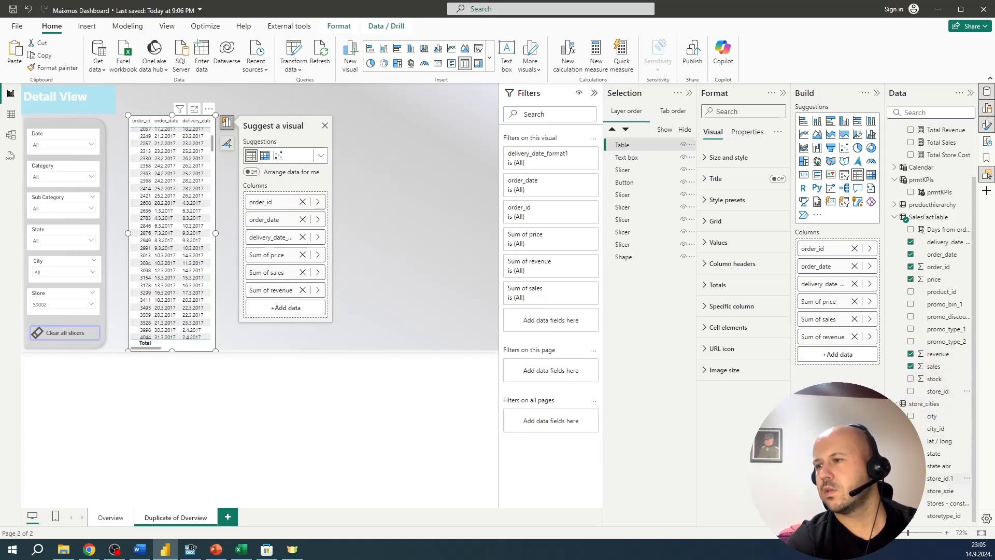
Add the store_id.1, state and city fields from store_cities to the table
{"action": "left_click", "coordinate": [911, 477]}
{"action": "left_click", "coordinate": [910, 452]}
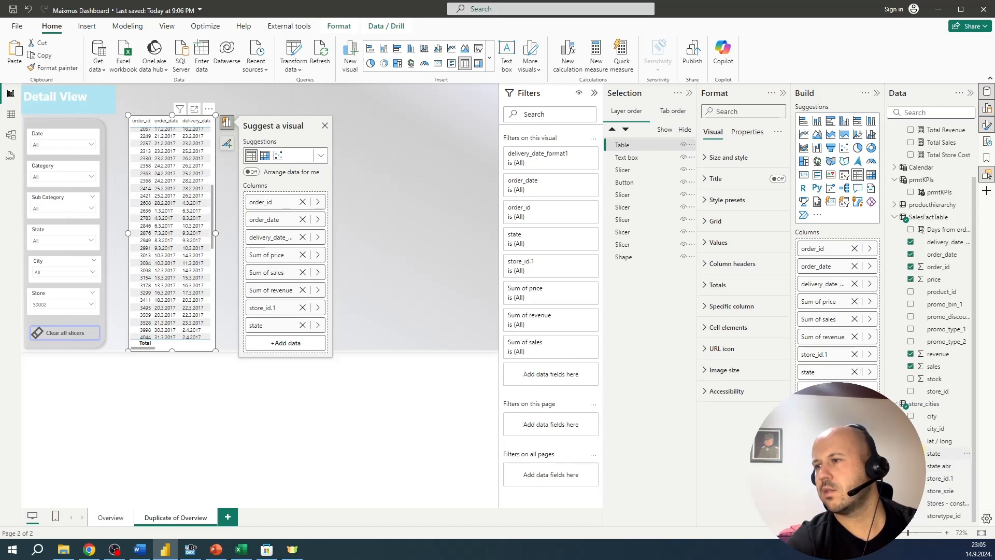
{"action": "left_click", "coordinate": [910, 416]}
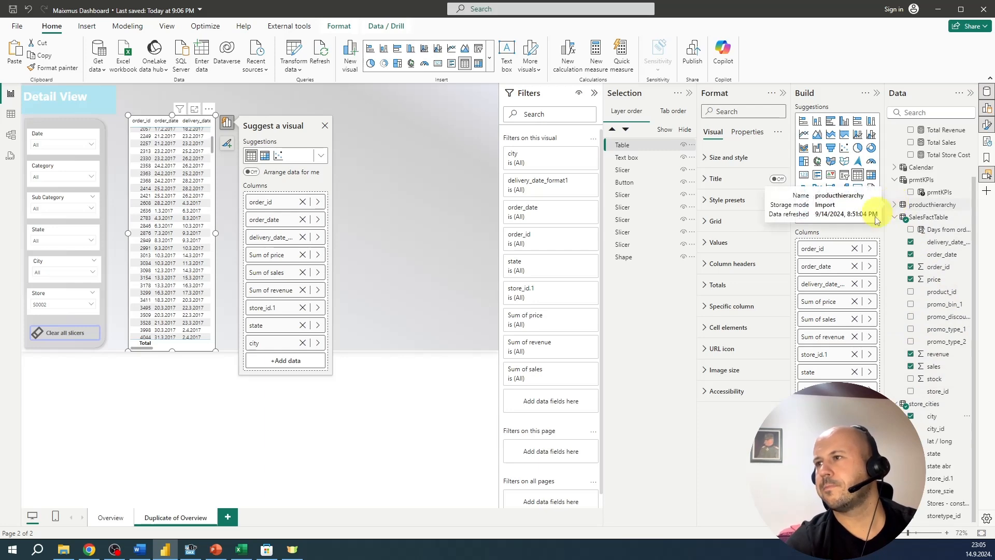
Widen the table across the empty canvas so all its columns fit, and return to its first rows
{"action": "left_click_drag", "start_coordinate": [217, 232], "coordinate": [469, 225]}
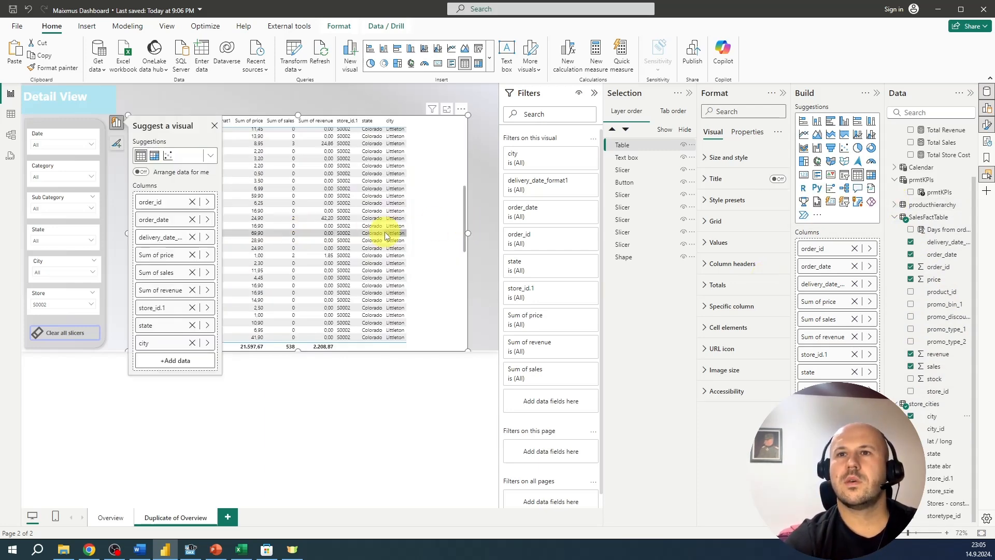
{"action": "left_click", "coordinate": [214, 126]}
{"action": "scroll", "coordinate": [176, 204], "scroll_direction": "up", "scroll_amount": 5}
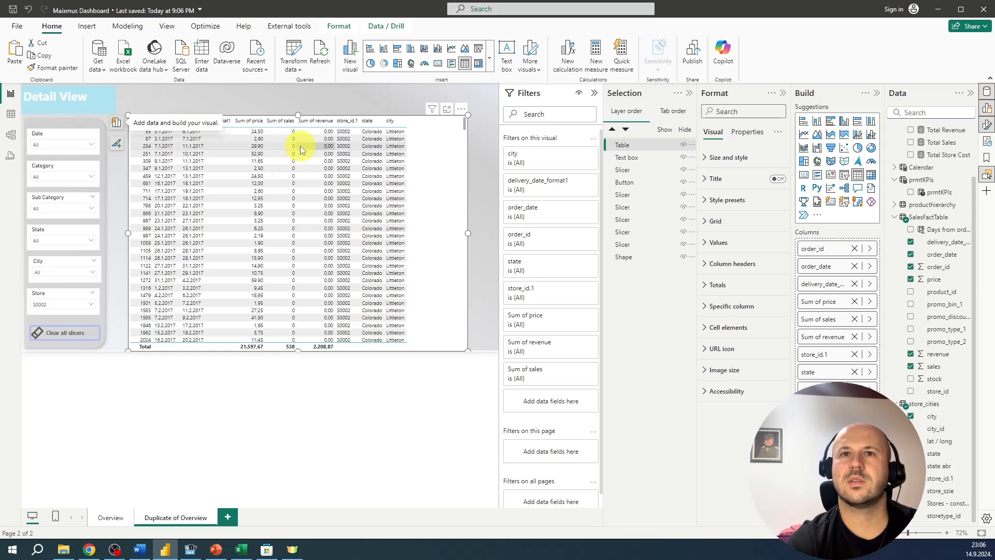
Clear the Store slicer's selection and sort the table by city
{"action": "left_click", "coordinate": [86, 292]}
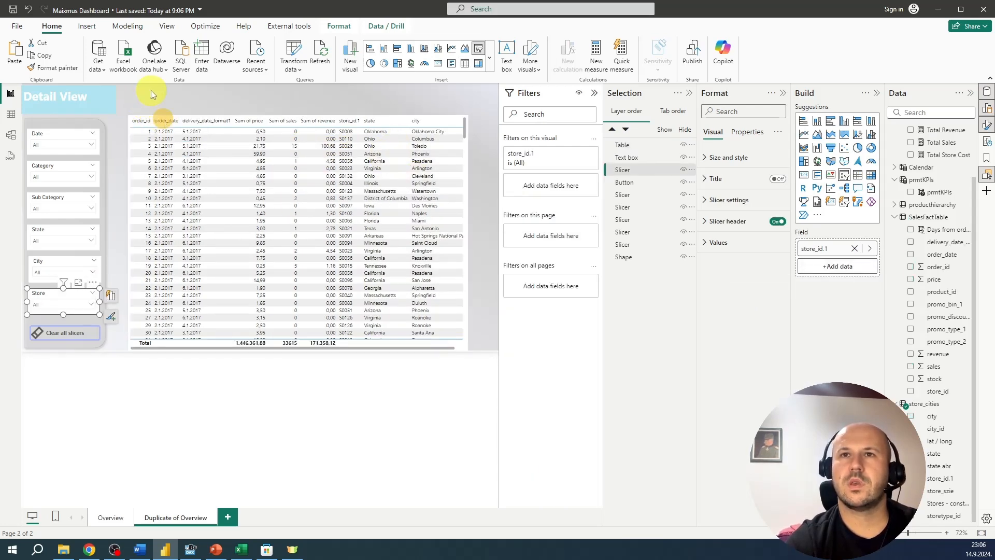
{"action": "left_click", "coordinate": [460, 123]}
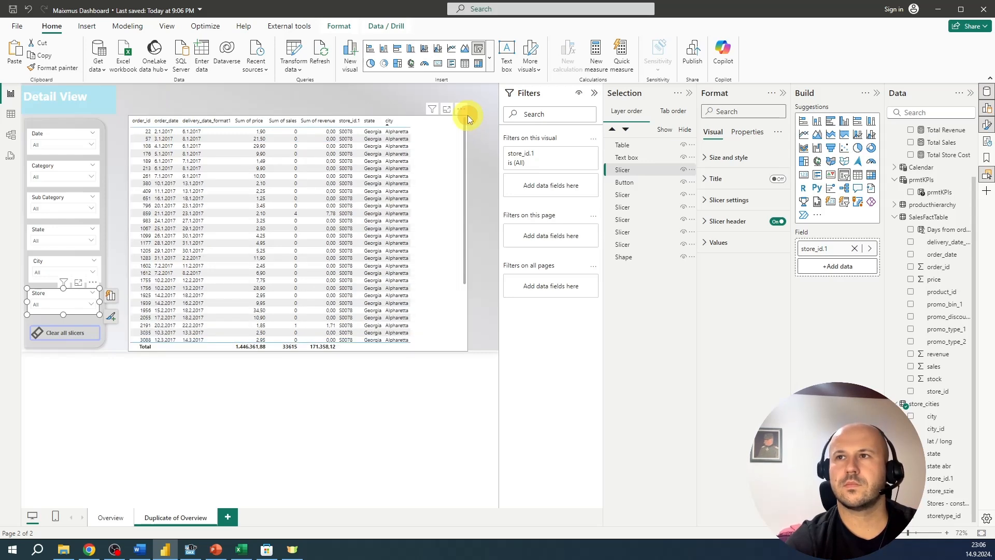
Add the days from order to delivery field to the table and enlarge the table to the page's upper and right edges
{"action": "left_click_drag", "start_coordinate": [467, 115], "coordinate": [424, 101]}
{"action": "mouse_move", "coordinate": [263, 102]}
{"action": "left_mouse_down"}
{"action": "mouse_move", "coordinate": [276, 100]}
{"action": "mouse_move", "coordinate": [271, 91]}
{"action": "left_mouse_up"}
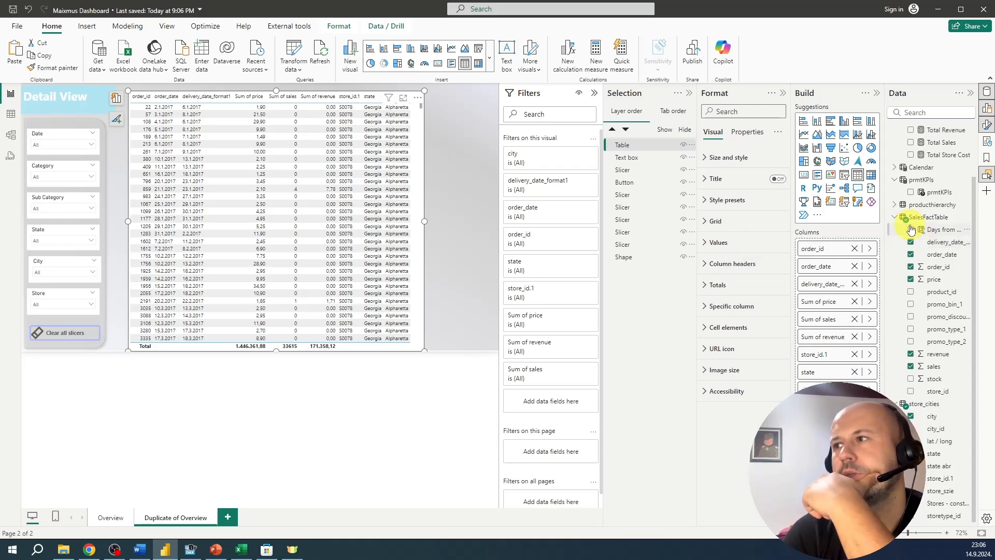
{"action": "left_click", "coordinate": [910, 229]}
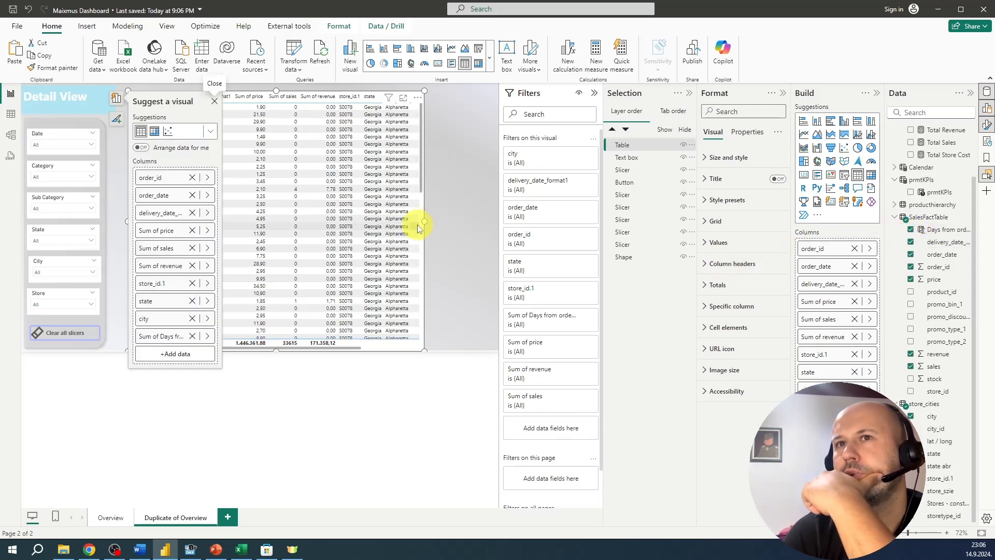
{"action": "left_click_drag", "start_coordinate": [424, 221], "coordinate": [516, 221]}
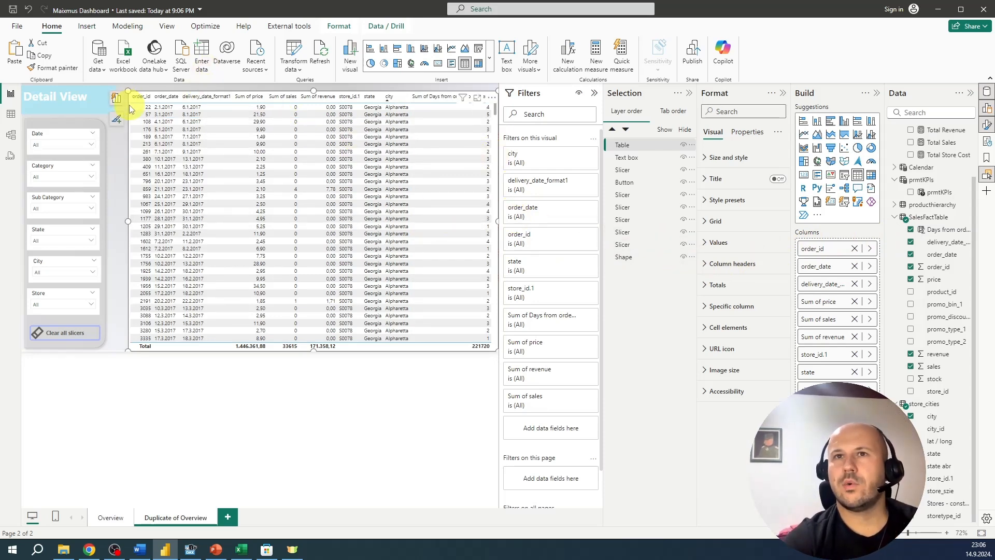
Rename the table visual's delivery_date_format1 column as delivery_date
{"action": "left_click", "coordinate": [116, 98]}
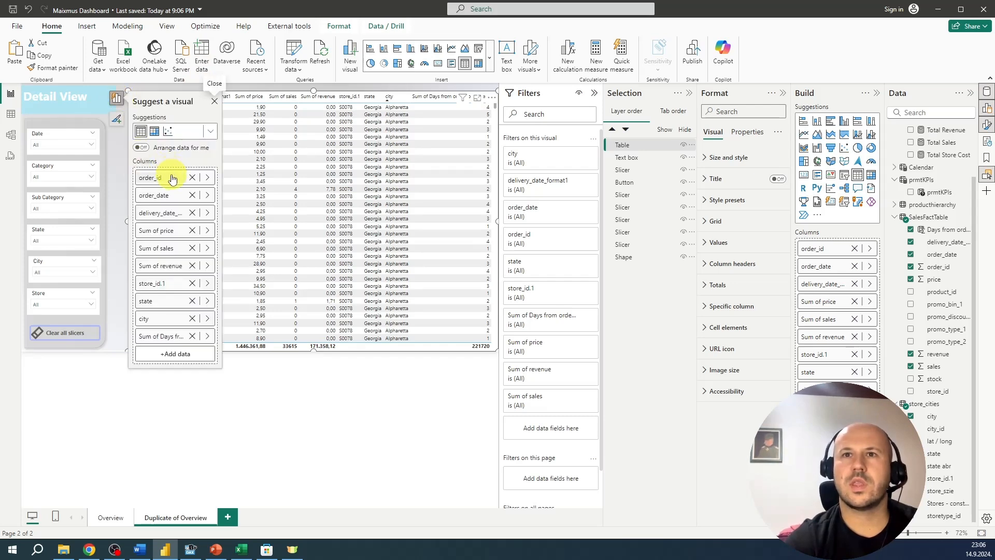
{"action": "double_click", "coordinate": [157, 215]}
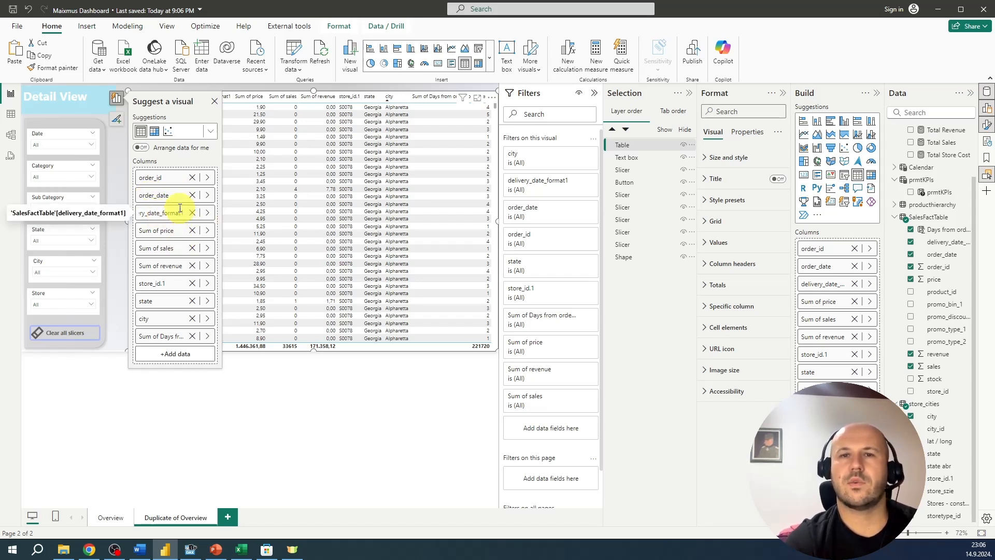
{"action": "key", "text": "BackSpace"}
{"action": "key", "text": "BackSpace"}
{"action": "key", "text": "BackSpace"}
{"action": "key", "text": "Return"}
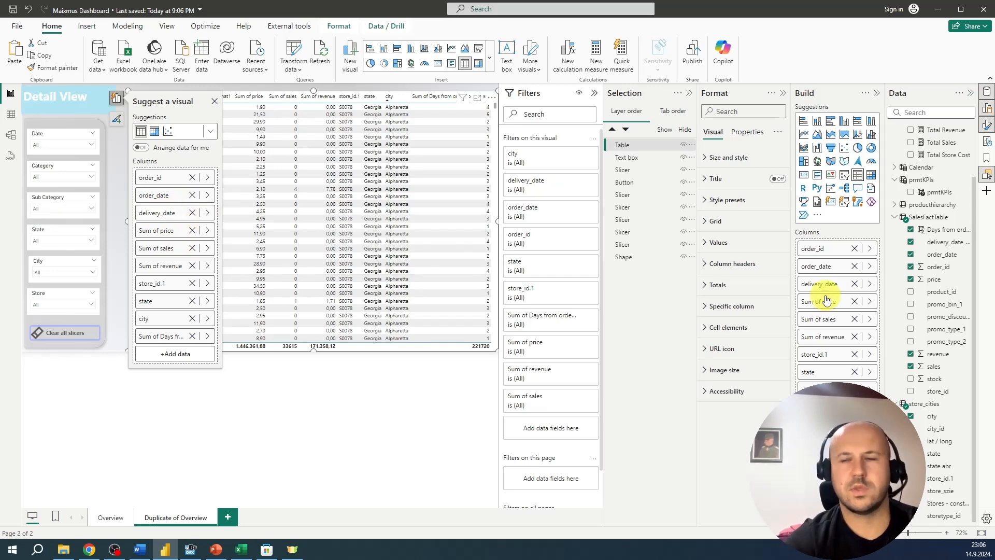
Rename the delivery_date_format1 field in SalesFactTable as delivery_date
{"action": "left_click", "coordinate": [941, 255]}
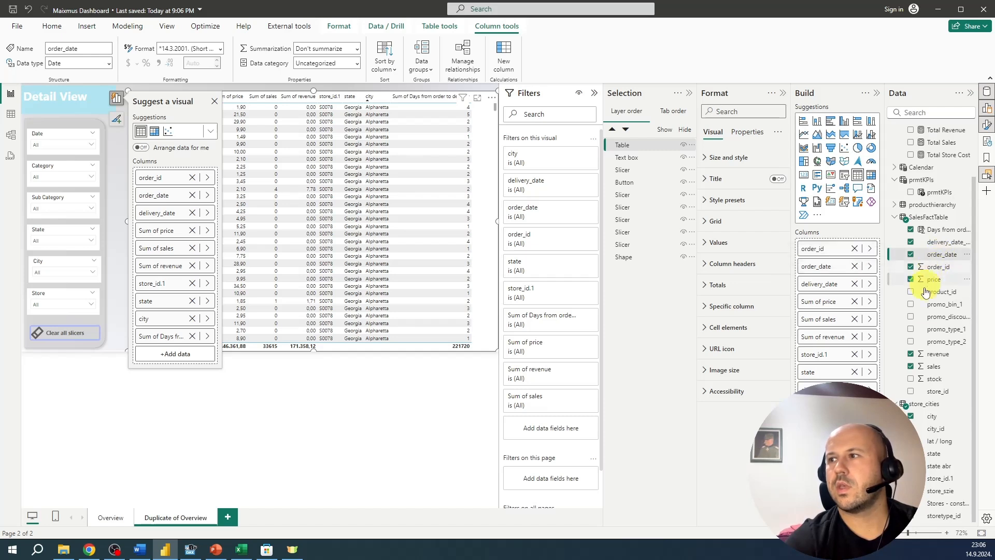
{"action": "double_click", "coordinate": [922, 243]}
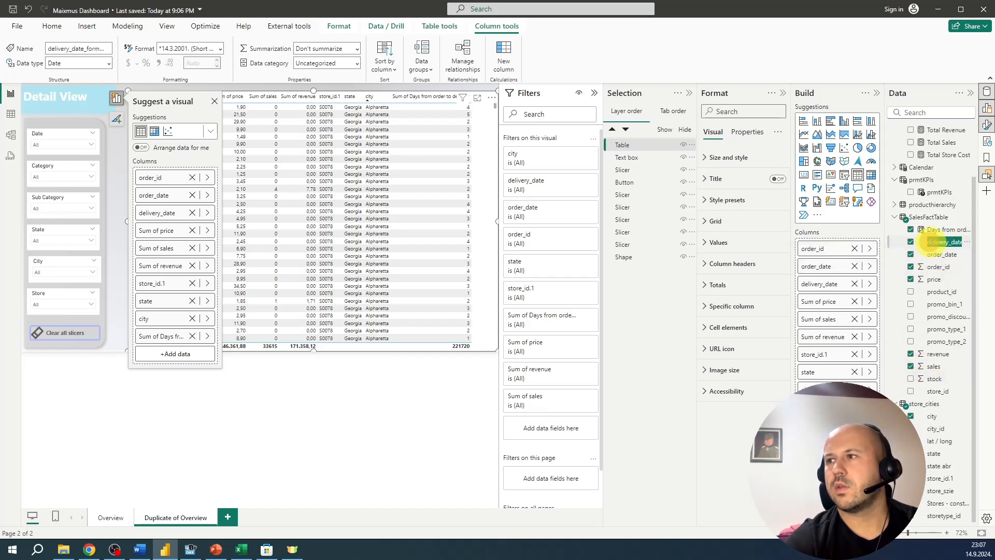
{"action": "key", "text": "BackSpace"}
{"action": "key", "text": "BackSpace"}
{"action": "key", "text": "BackSpace"}
{"action": "key", "text": "BackSpace"}
{"action": "key", "text": "BackSpace"}
{"action": "key", "text": "BackSpace"}
{"action": "key", "text": "BackSpace"}
{"action": "key", "text": "Return"}
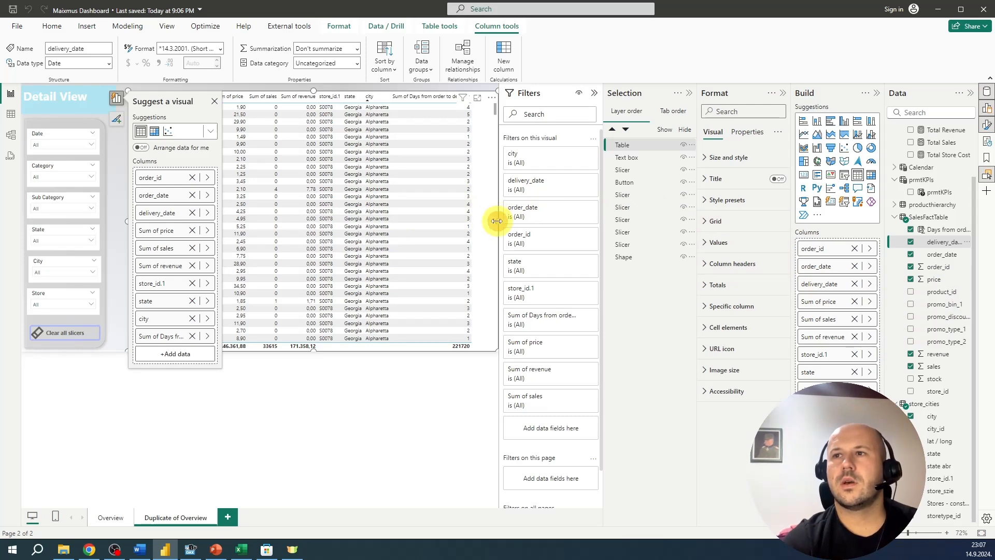
Widen the table's state and city columns, and adjust the table's width and position beside the slicer panel
{"action": "left_click_drag", "start_coordinate": [496, 221], "coordinate": [480, 219]}
{"action": "left_click", "coordinate": [215, 102]}
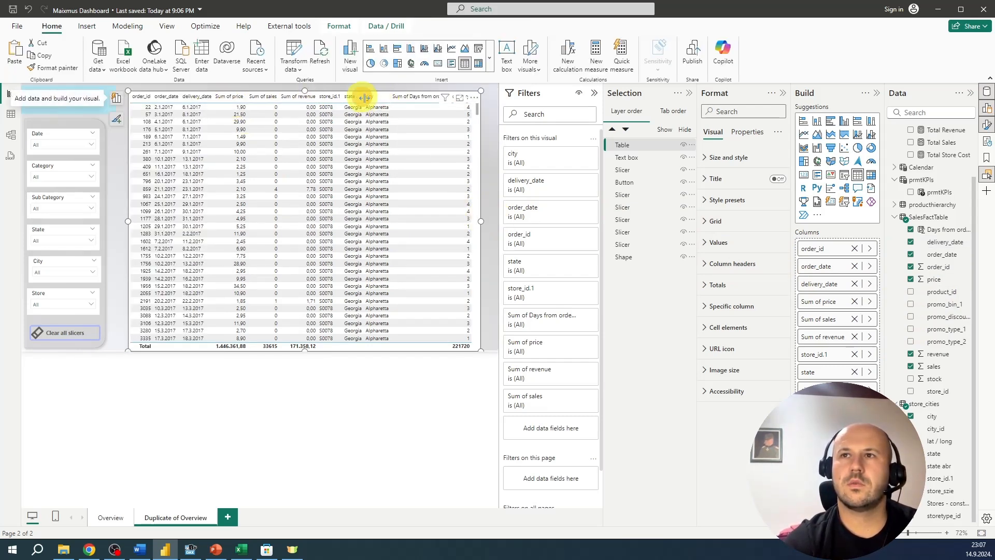
{"action": "left_click_drag", "start_coordinate": [365, 97], "coordinate": [419, 97]}
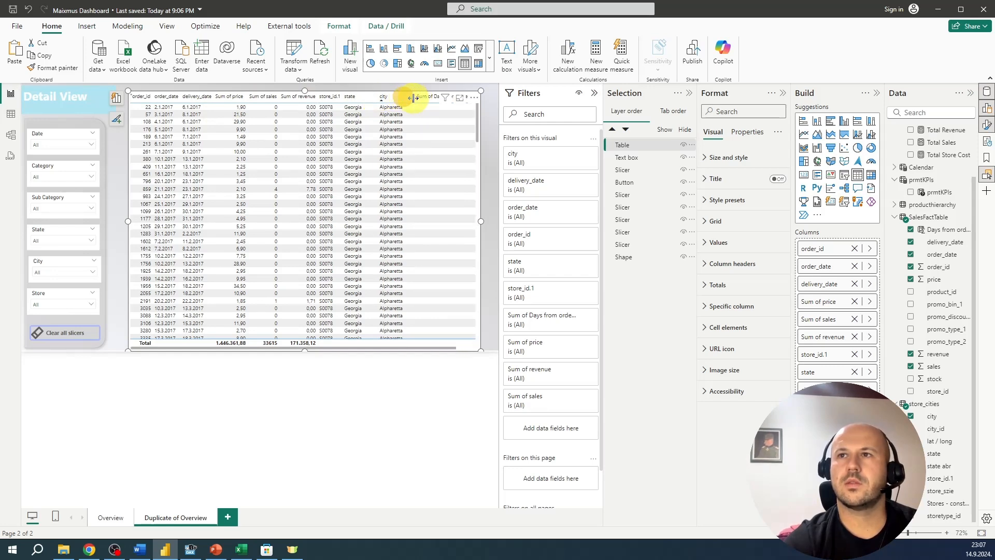
{"action": "mouse_move", "coordinate": [480, 223]}
{"action": "left_mouse_down"}
{"action": "mouse_move", "coordinate": [497, 224]}
{"action": "mouse_move", "coordinate": [488, 224]}
{"action": "left_mouse_up"}
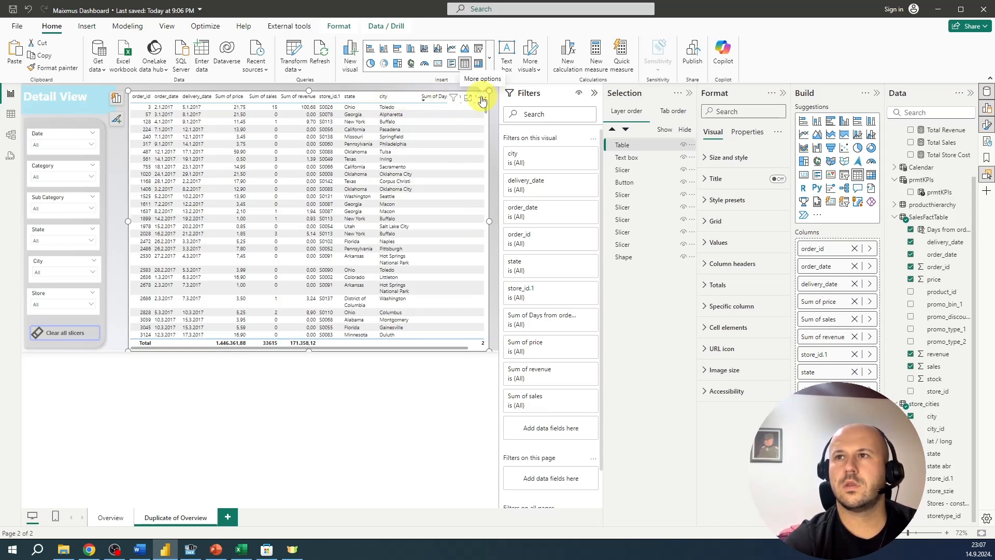
{"action": "left_click_drag", "start_coordinate": [430, 347], "coordinate": [421, 320]}
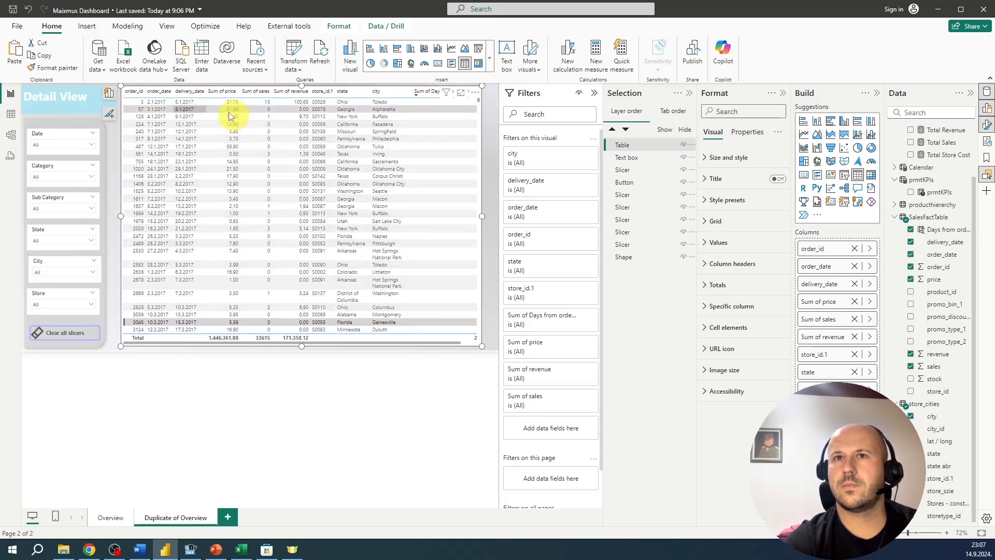
Remove the Sum of prefix from the table's last column so it is named Days from order to delivery
{"action": "left_click", "coordinate": [109, 93]}
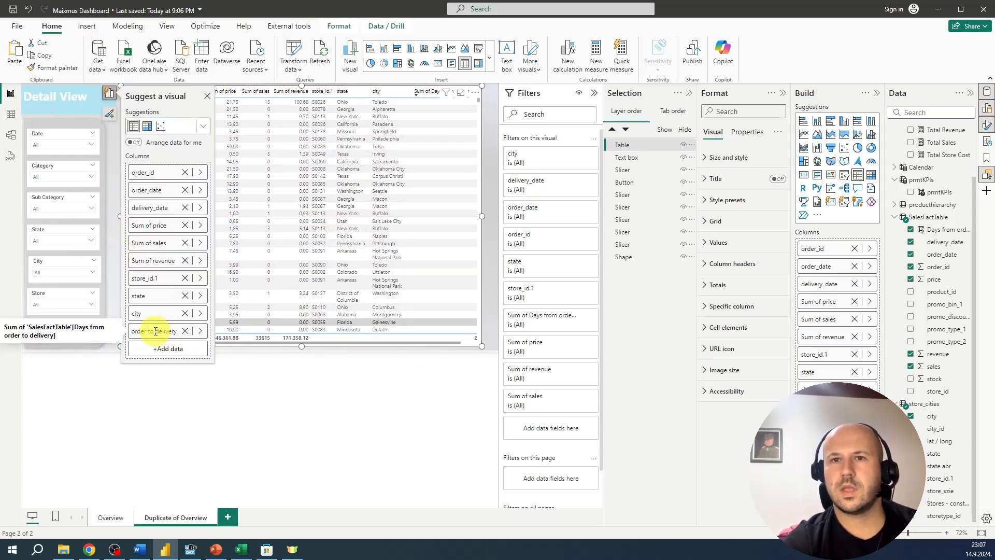
{"action": "key", "text": "Home"}
{"action": "left_click_drag", "start_coordinate": [152, 330], "coordinate": [76, 328]}
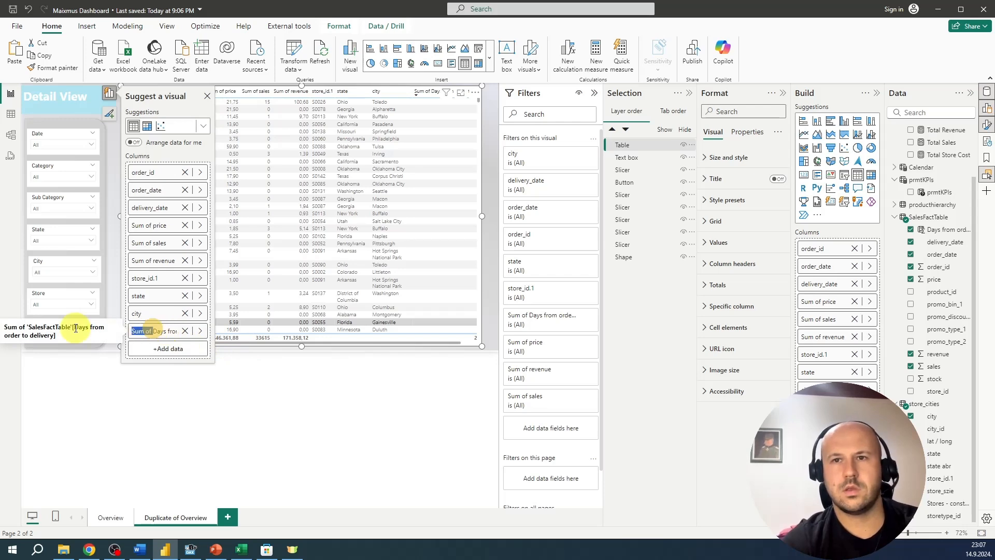
{"action": "key", "text": "BackSpace"}
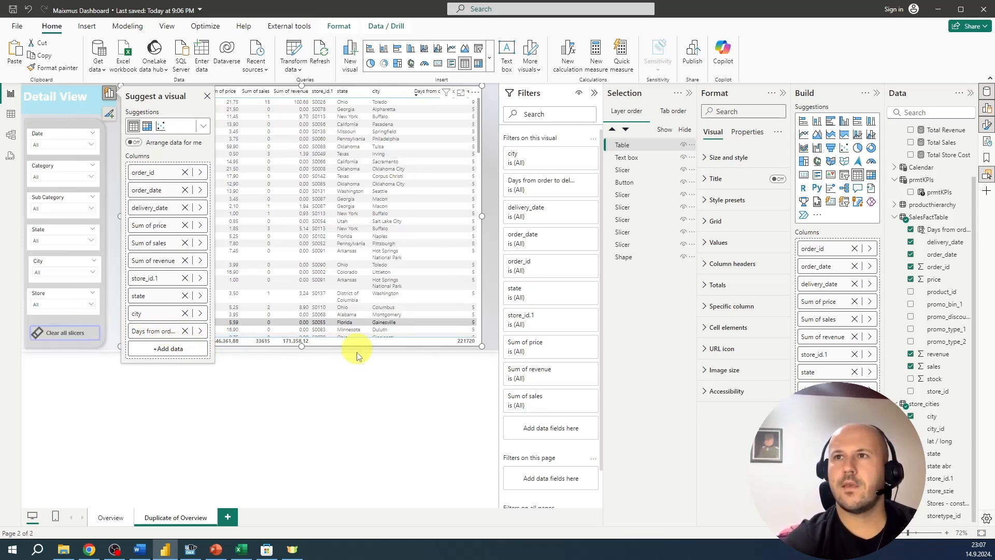
Rename the Duplicate of Overview page as Detail View
{"action": "left_click", "coordinate": [362, 370]}
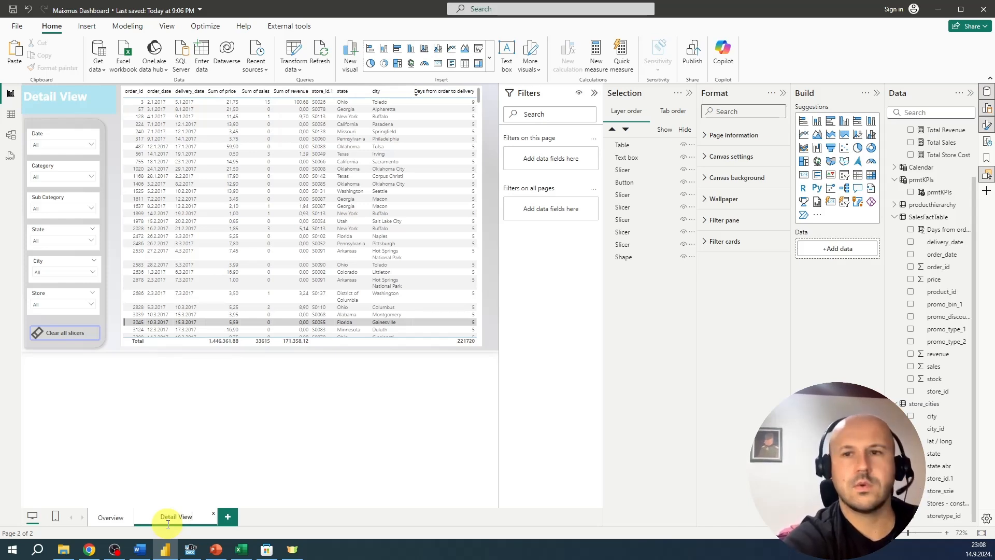
{"action": "left_click", "coordinate": [279, 405]}
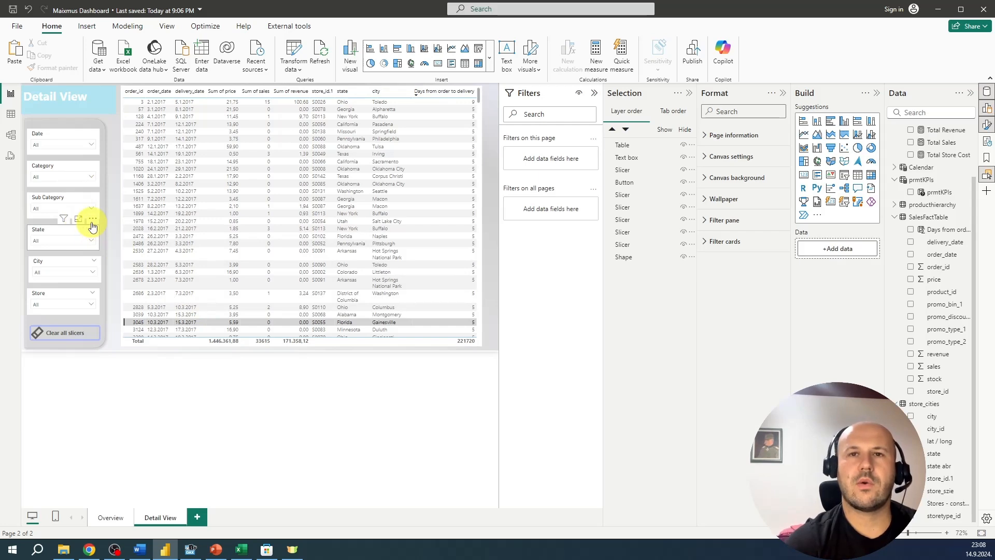
Filter the Detail View page to the Baby Care category and check the table's additional options, including data export
{"action": "left_click", "coordinate": [67, 176]}
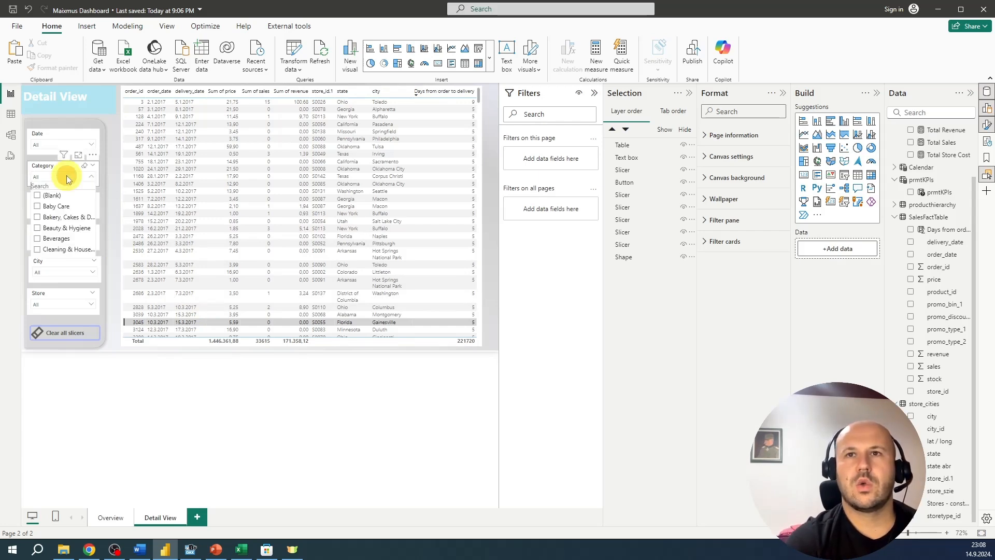
{"action": "left_click", "coordinate": [62, 207]}
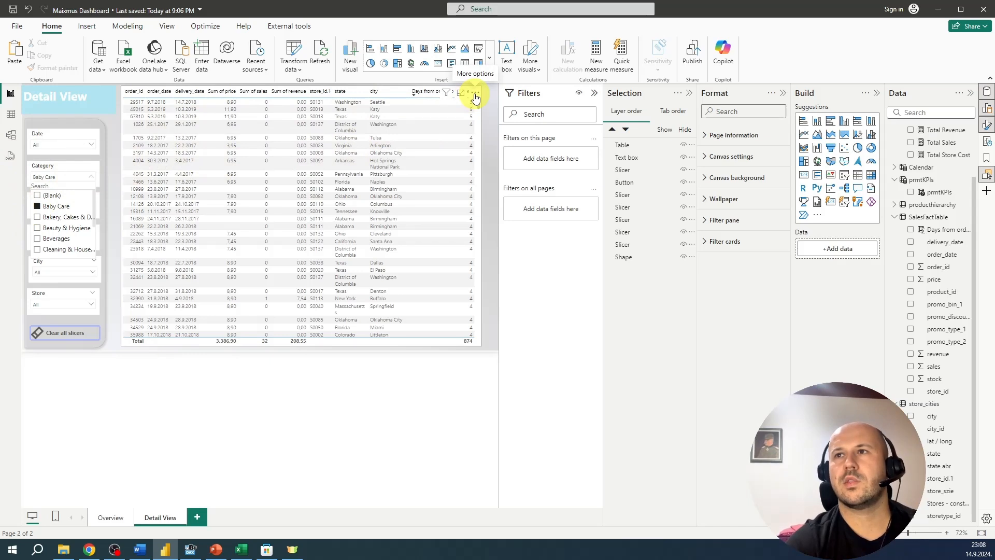
{"action": "left_click", "coordinate": [475, 93]}
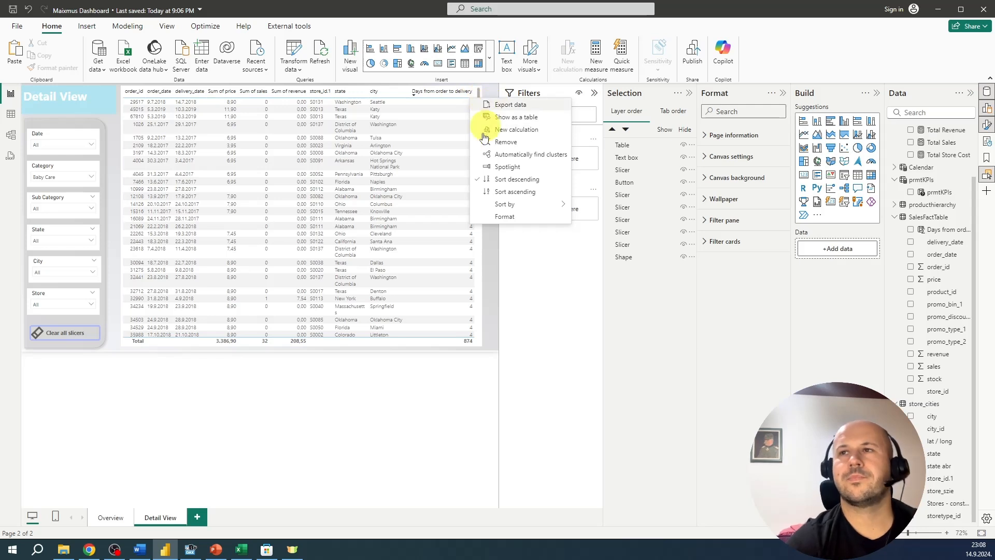
{"action": "left_click", "coordinate": [348, 387]}
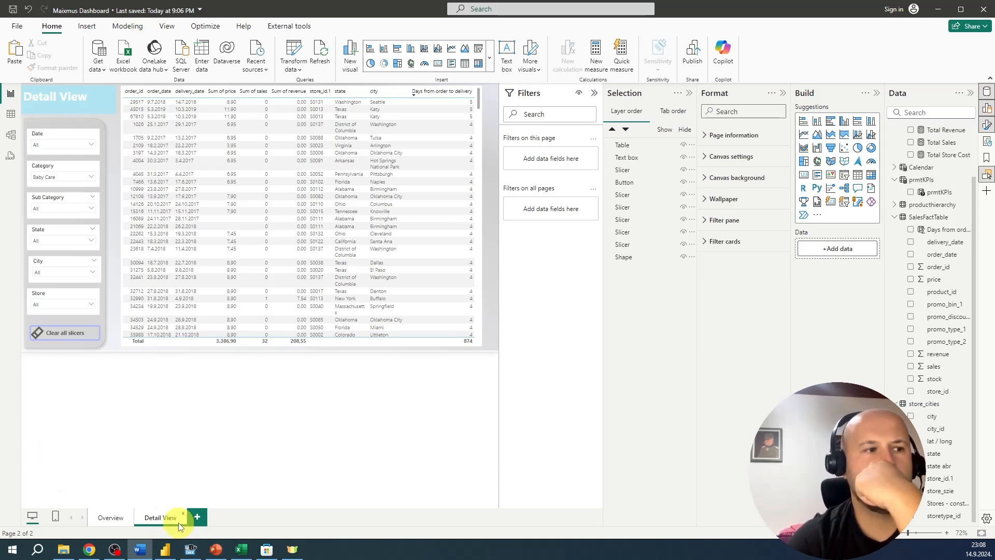
Duplicate the Overview page
{"action": "left_click", "coordinate": [108, 516]}
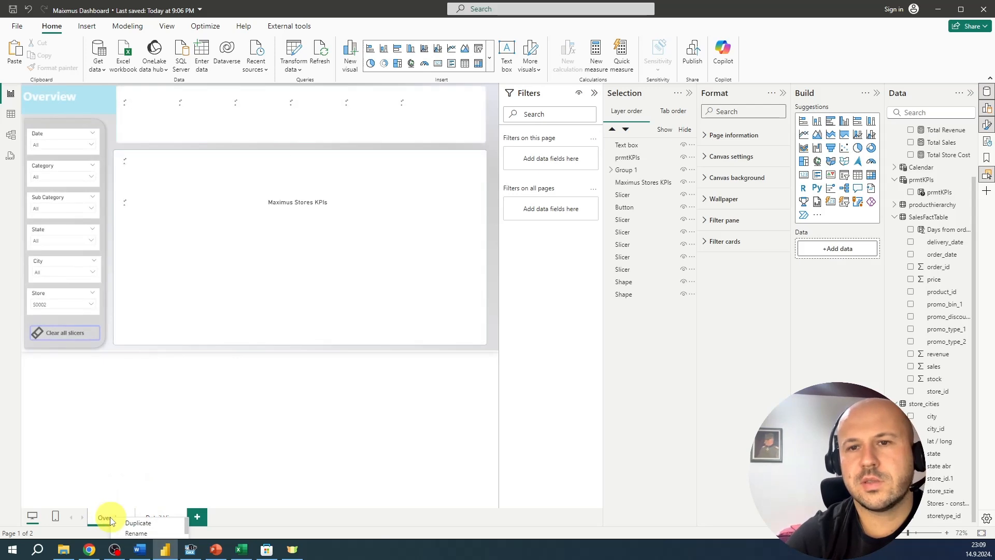
{"action": "right_click", "coordinate": [110, 517]}
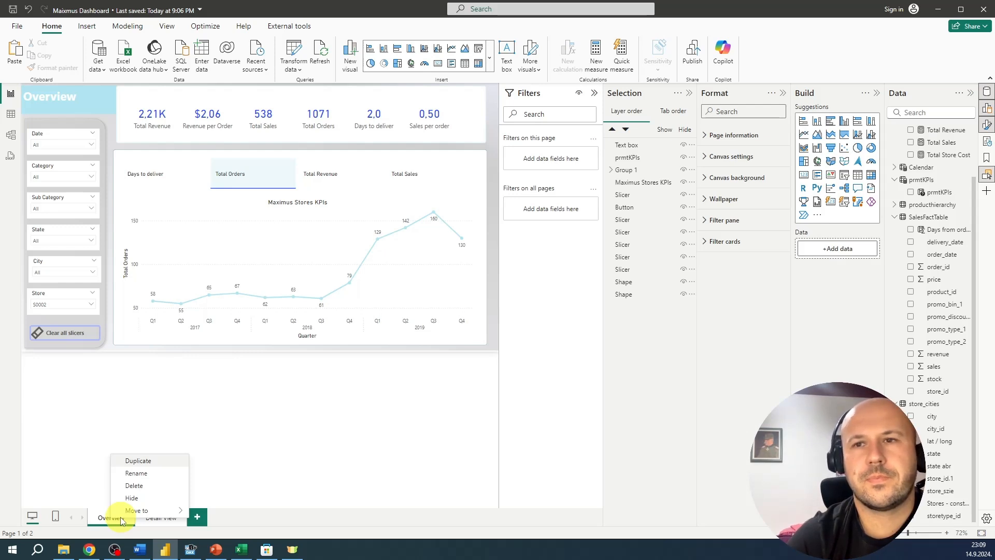
{"action": "left_click", "coordinate": [130, 463]}
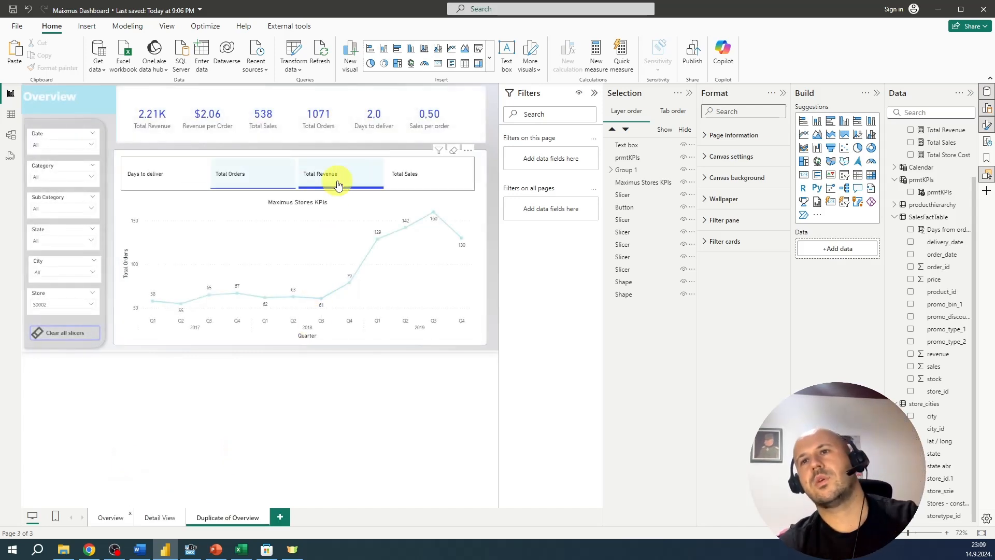
Delete the white background shape, KPI selector, line chart and KPI card group from the duplicated page, keeping the slicer panel and heading
{"action": "left_click", "coordinate": [357, 156]}
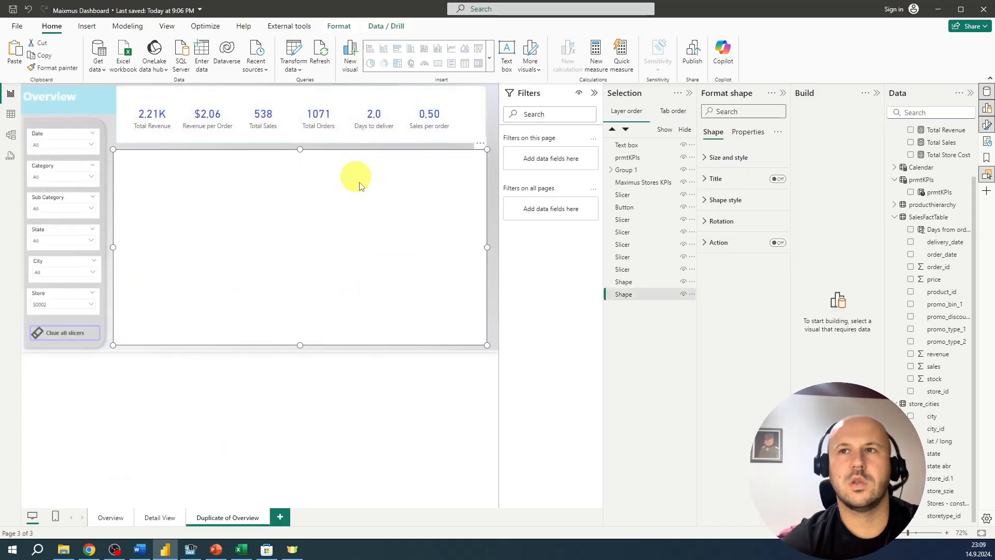
{"action": "key", "text": "Delete"}
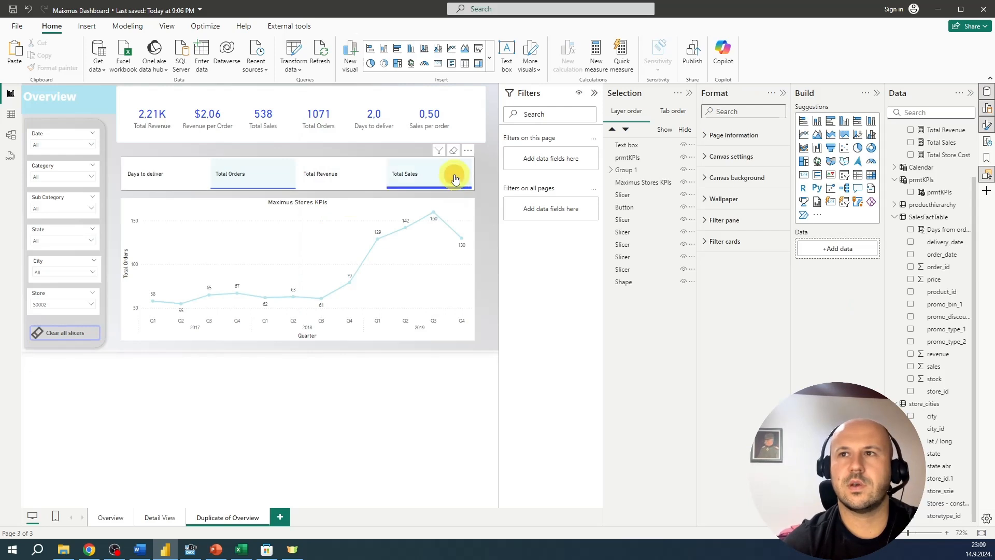
{"action": "left_click", "coordinate": [453, 179]}
{"action": "left_click", "coordinate": [363, 209]}
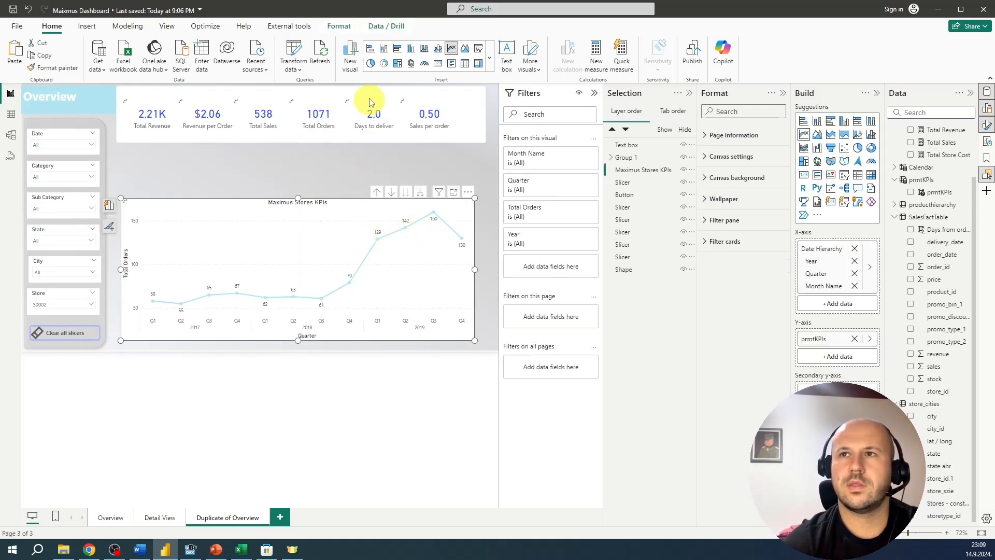
{"action": "key", "text": "Delete"}
{"action": "left_click", "coordinate": [371, 94]}
{"action": "key", "text": "Delete"}
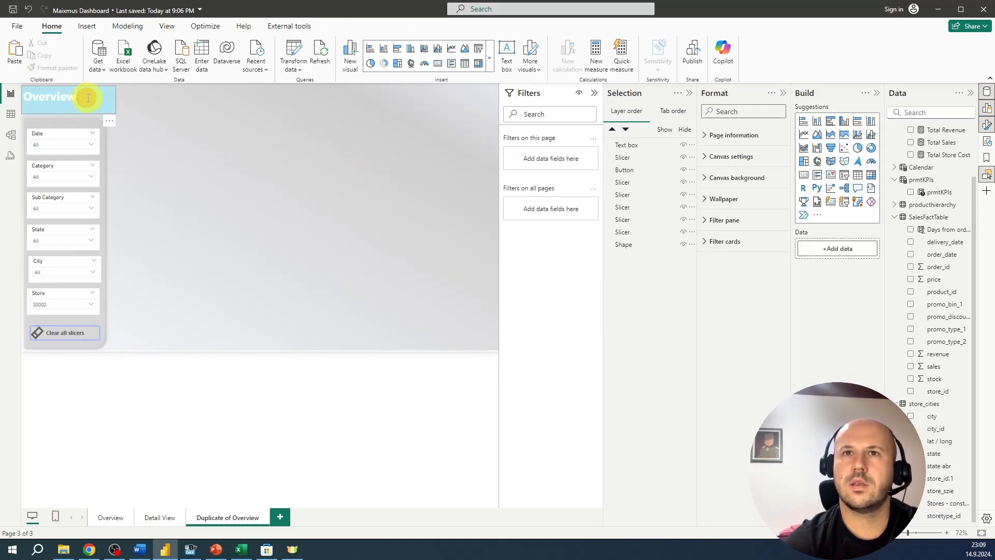
Replace the duplicated page's heading text with Productivity
{"action": "left_click", "coordinate": [86, 94]}
{"action": "left_click_drag", "start_coordinate": [87, 95], "coordinate": [15, 95]}
{"action": "key", "text": "Delete"}
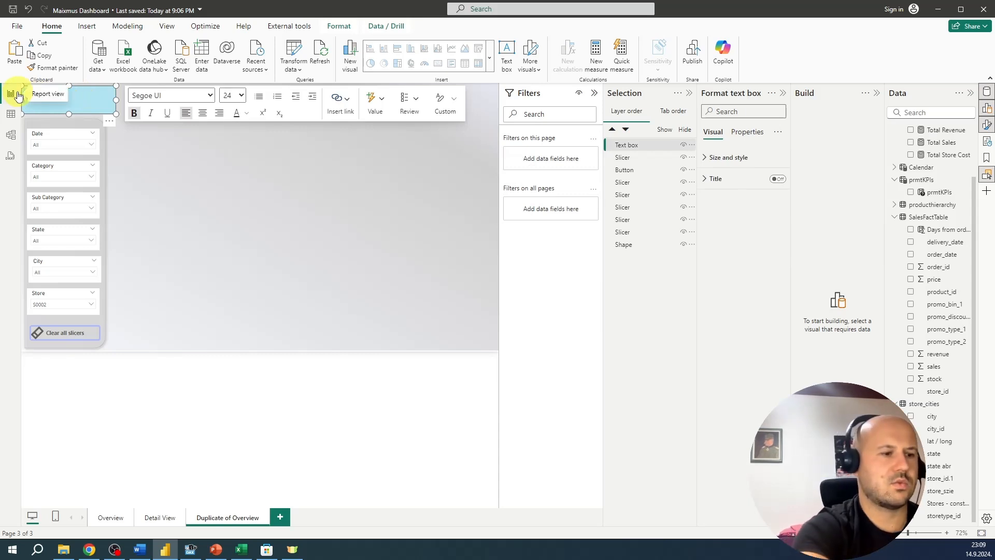
{"action": "type", "text": "Productivity"}
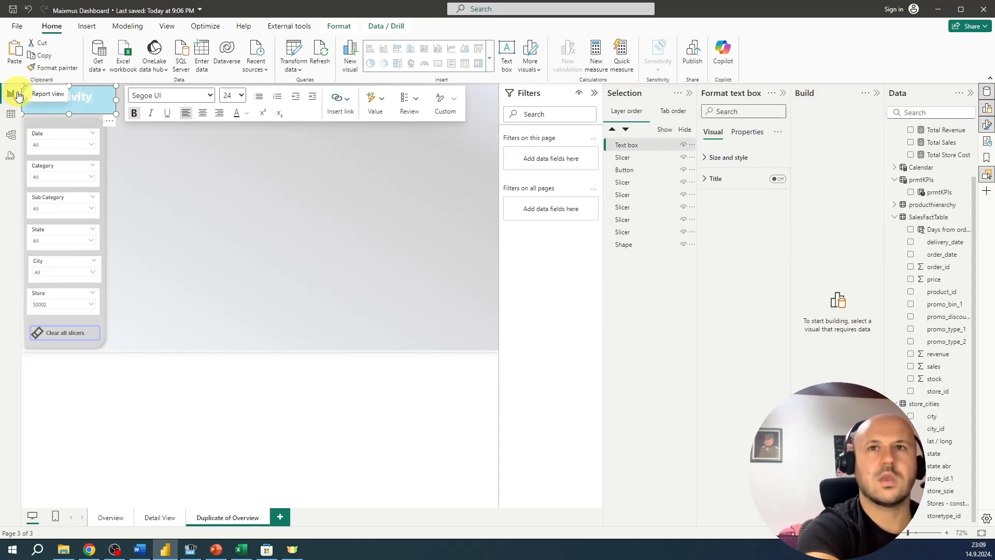
{"action": "left_click", "coordinate": [334, 338]}
{"action": "left_click", "coordinate": [192, 174]}
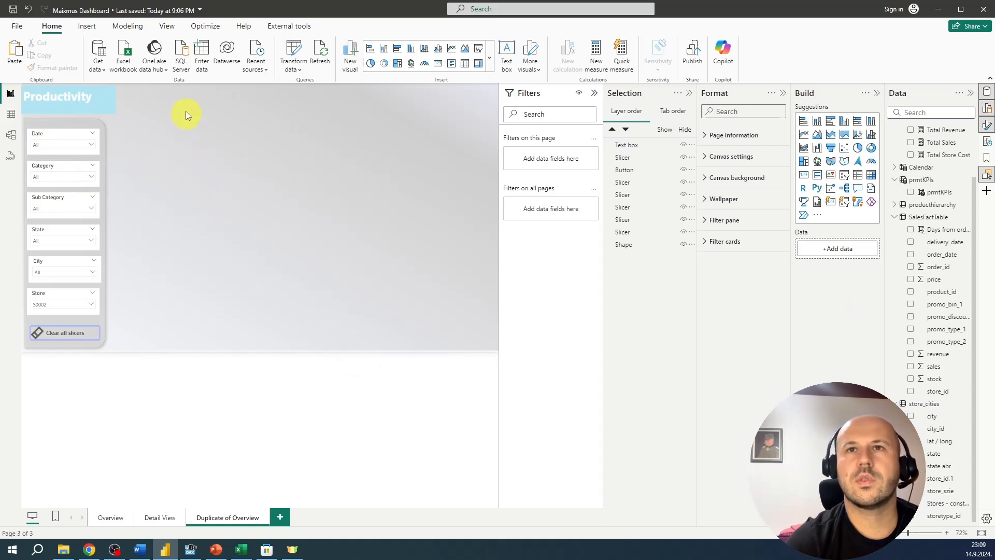
Rename the Duplicate of Overview page as Productivity
{"action": "double_click", "coordinate": [207, 518]}
{"action": "type", "text": "A"}
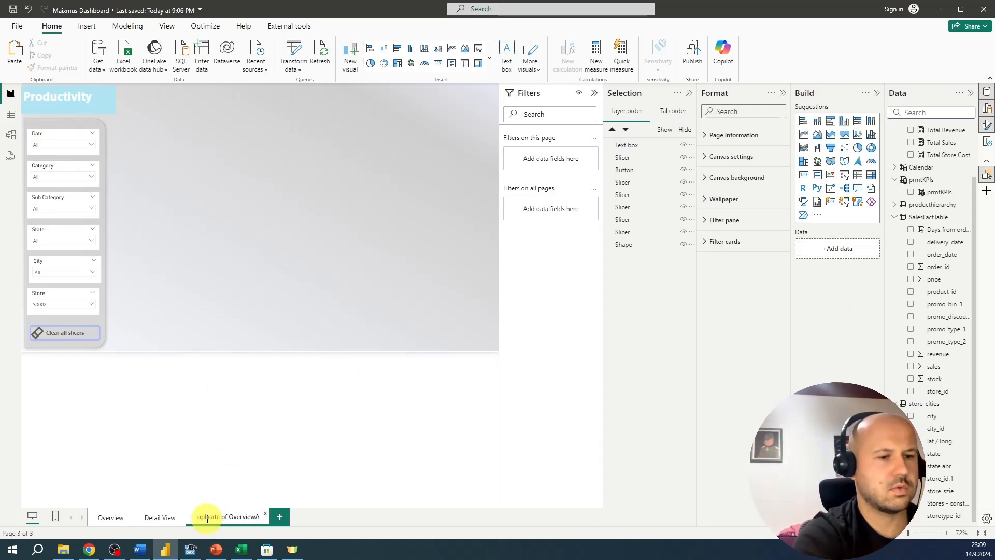
{"action": "key", "text": "BackSpace"}
{"action": "key", "text": "BackSpace"}
{"action": "key", "text": "BackSpace"}
{"action": "key", "text": "BackSpace"}
{"action": "key", "text": "BackSpace"}
{"action": "key", "text": "BackSpace"}
{"action": "key", "text": "BackSpace"}
{"action": "key", "text": "BackSpace"}
{"action": "key", "text": "BackSpace"}
{"action": "key", "text": "BackSpace"}
{"action": "key", "text": "BackSpace"}
{"action": "key", "text": "BackSpace"}
{"action": "key", "text": "BackSpace"}
{"action": "key", "text": "BackSpace"}
{"action": "key", "text": "BackSpace"}
{"action": "key", "text": "BackSpace"}
{"action": "key", "text": "BackSpace"}
{"action": "key", "text": "BackSpace"}
{"action": "key", "text": "BackSpace"}
{"action": "key", "text": "BackSpace"}
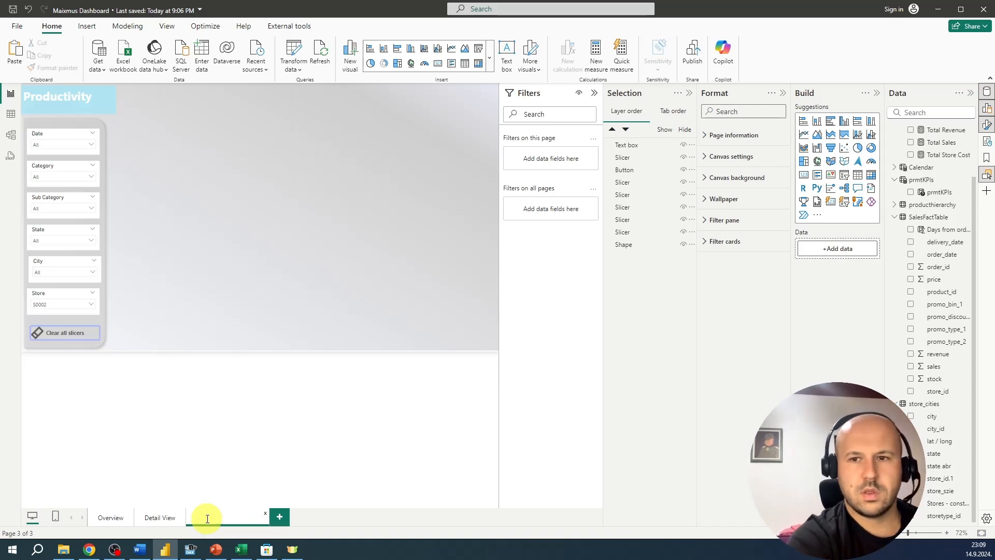
{"action": "type", "text": "Productivity"}
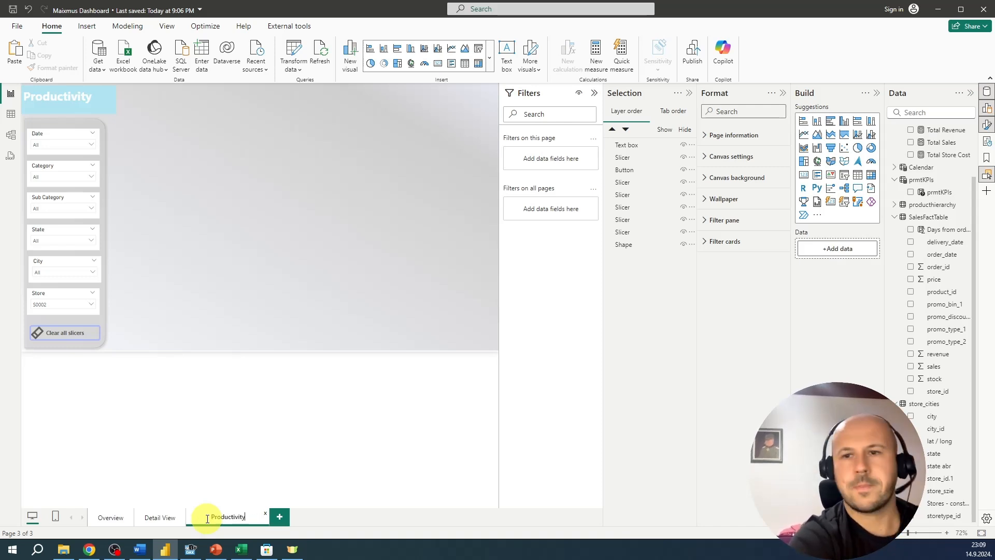
{"action": "left_click", "coordinate": [276, 258]}
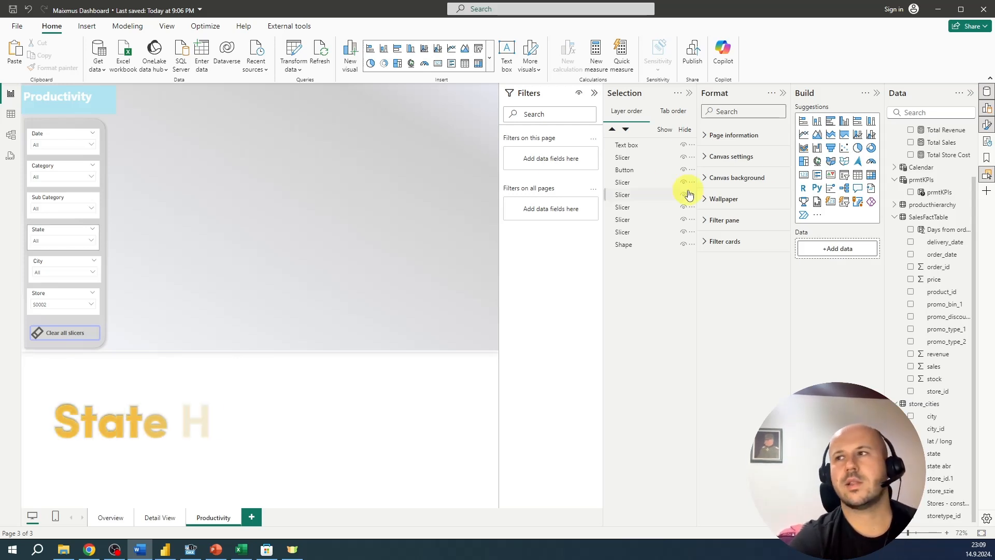
Create a hierarchy from the state field in store_cities and add city and store_id.1 as its lower levels
{"action": "left_click", "coordinate": [894, 217]}
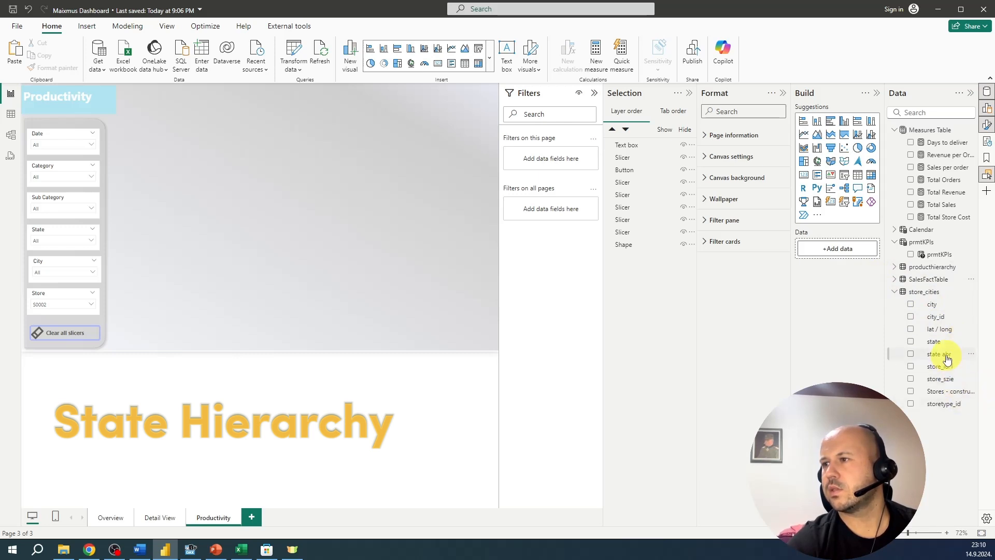
{"action": "right_click", "coordinate": [971, 344]}
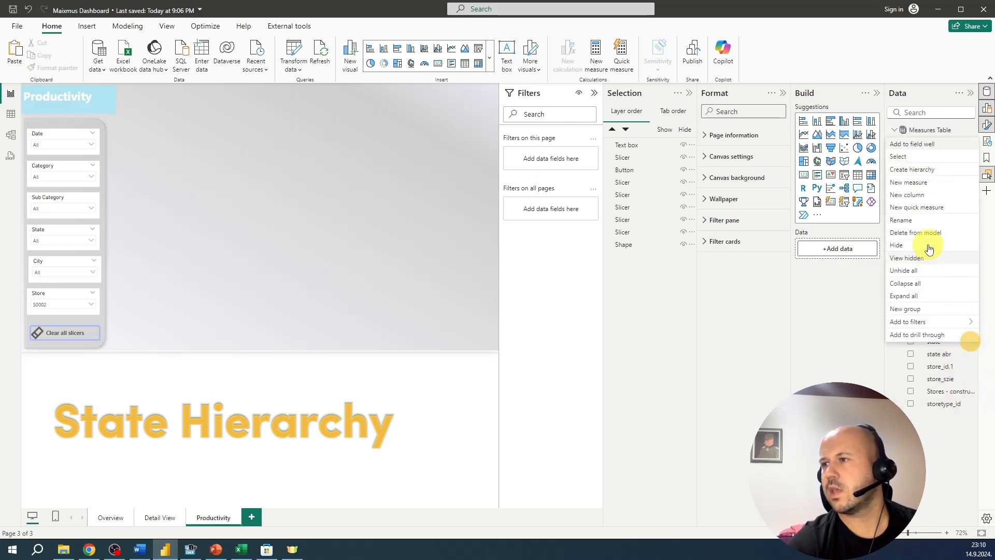
{"action": "left_click", "coordinate": [929, 169]}
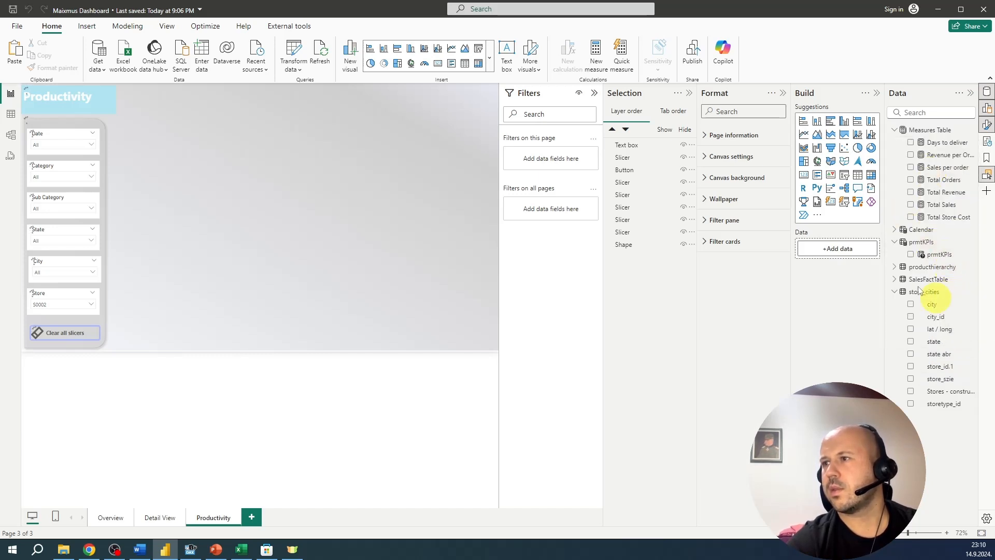
{"action": "left_click", "coordinate": [967, 304]}
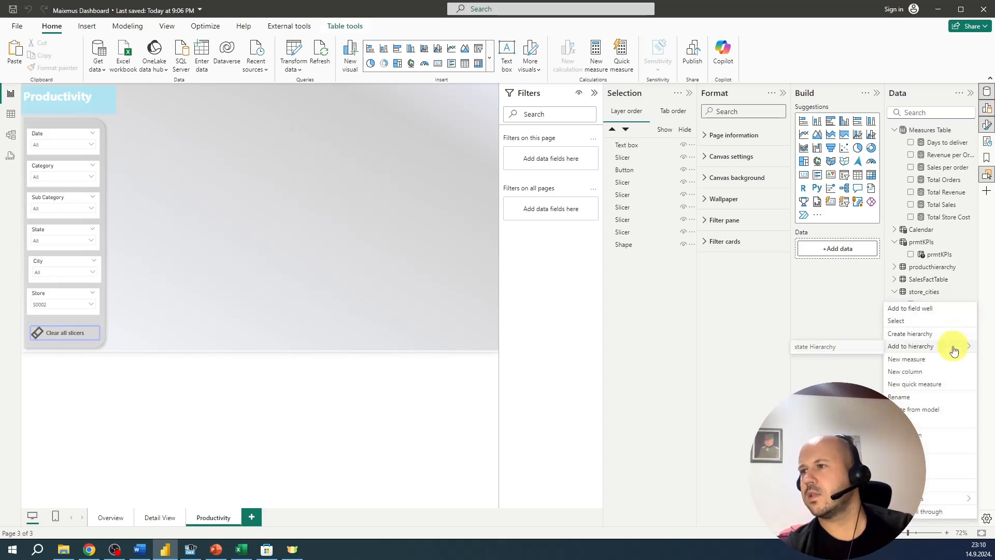
{"action": "left_click", "coordinate": [819, 343]}
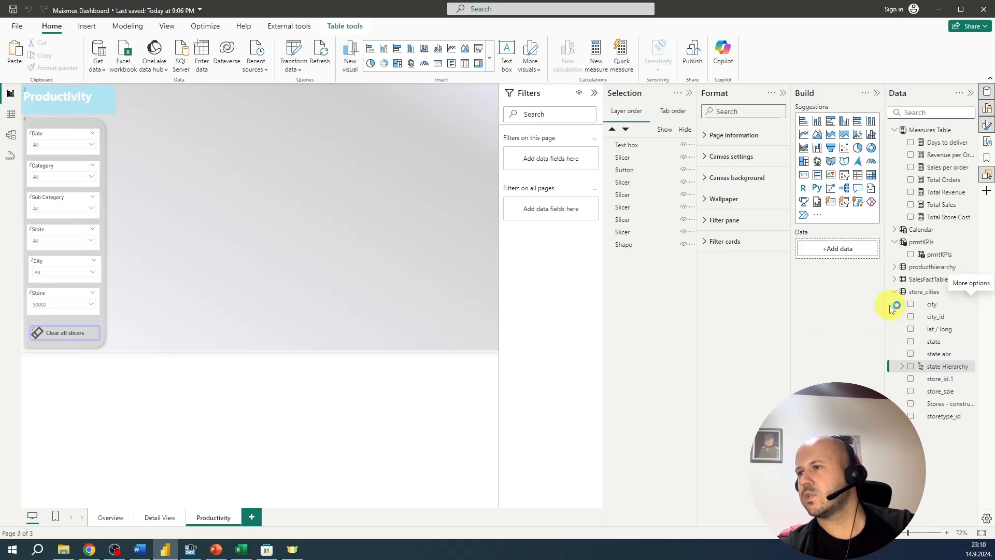
{"action": "left_click", "coordinate": [970, 378]}
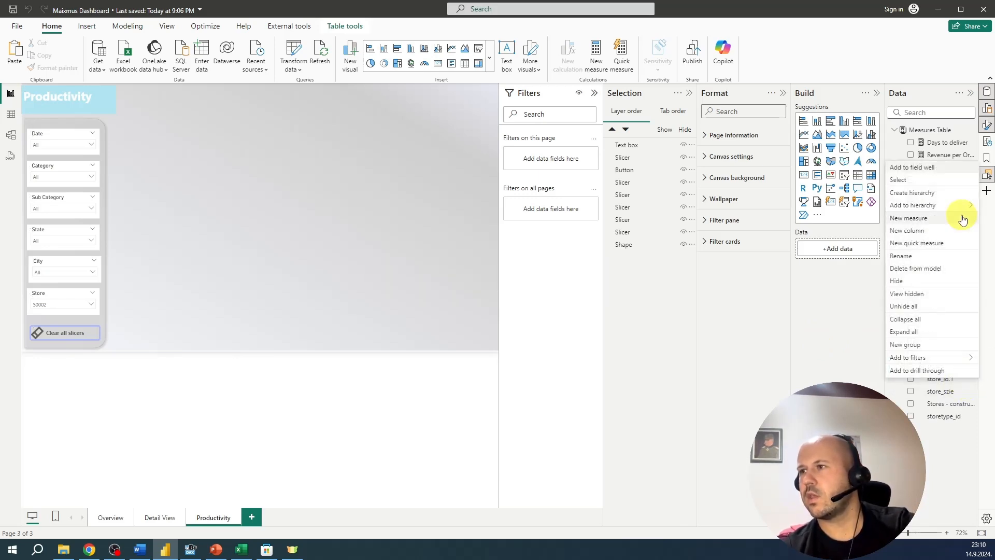
{"action": "mouse_move", "coordinate": [948, 205]}
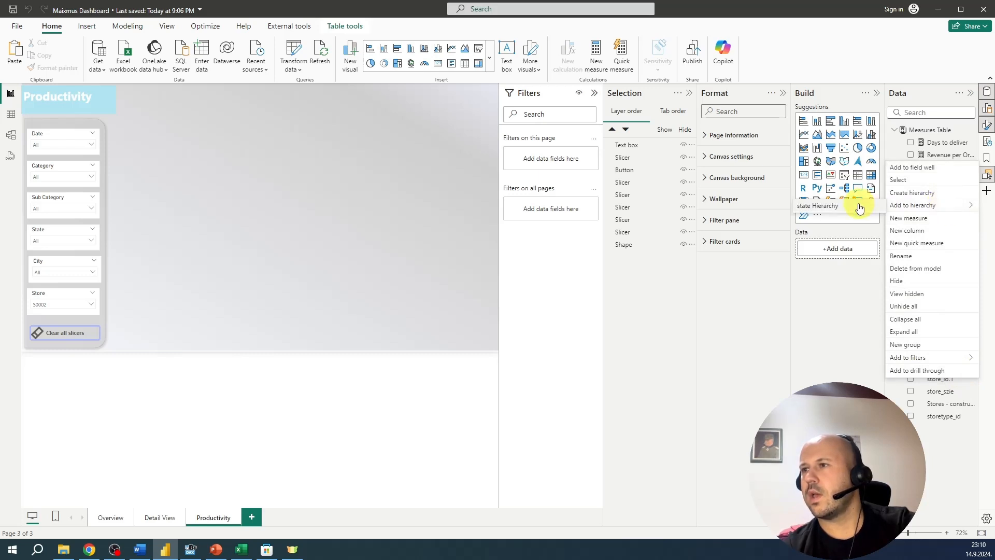
{"action": "left_click", "coordinate": [860, 205]}
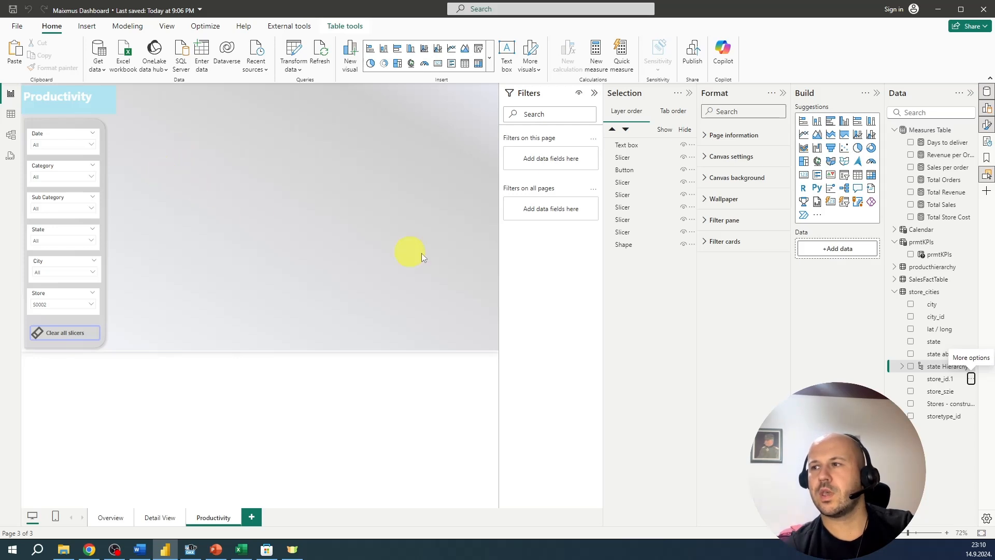
Insert a scatter chart filling most of the area beside the slicer panel and add state Hierarchy as its values
{"action": "left_click", "coordinate": [491, 56]}
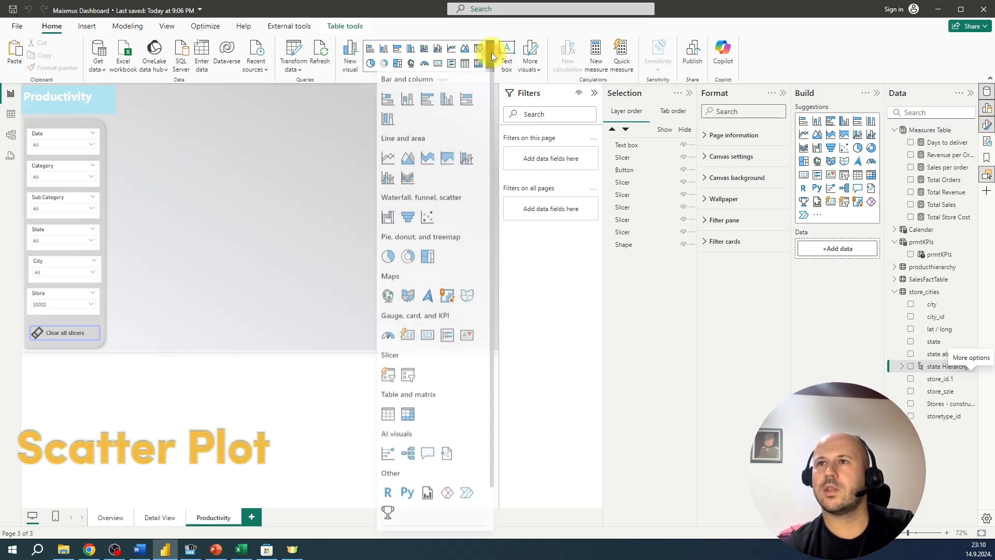
{"action": "left_click", "coordinate": [429, 219]}
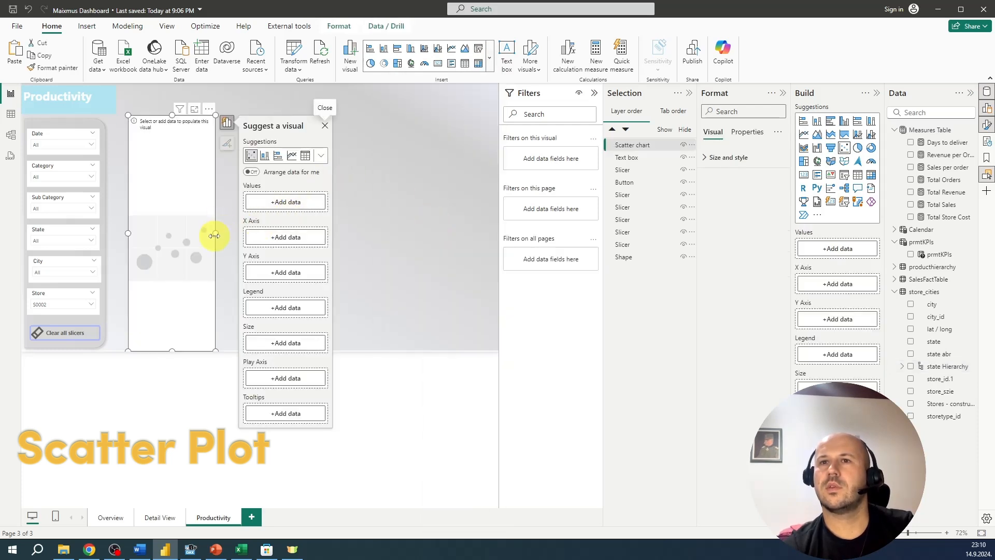
{"action": "left_click_drag", "start_coordinate": [216, 233], "coordinate": [462, 212]}
{"action": "left_click_drag", "start_coordinate": [273, 129], "coordinate": [275, 120]}
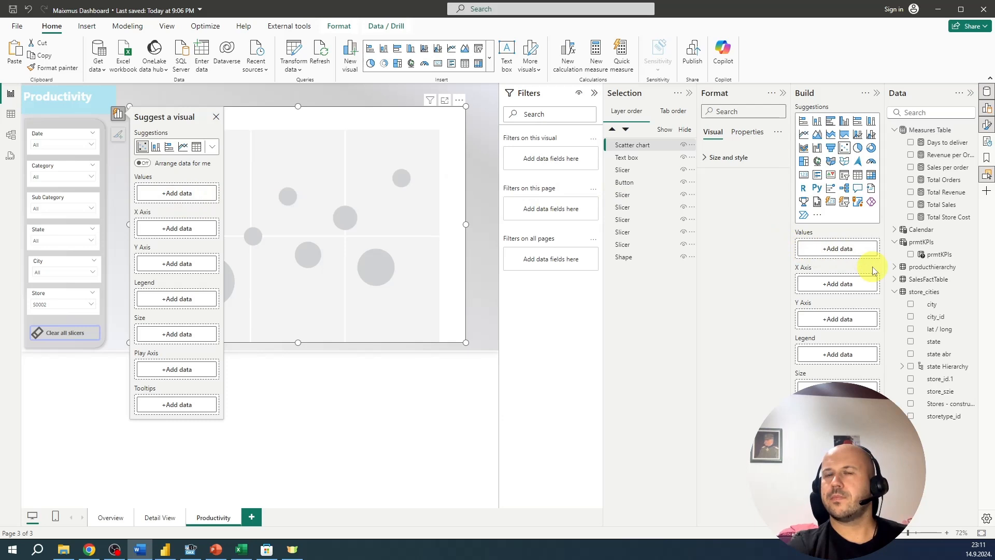
{"action": "left_click_drag", "start_coordinate": [947, 366], "coordinate": [188, 193]}
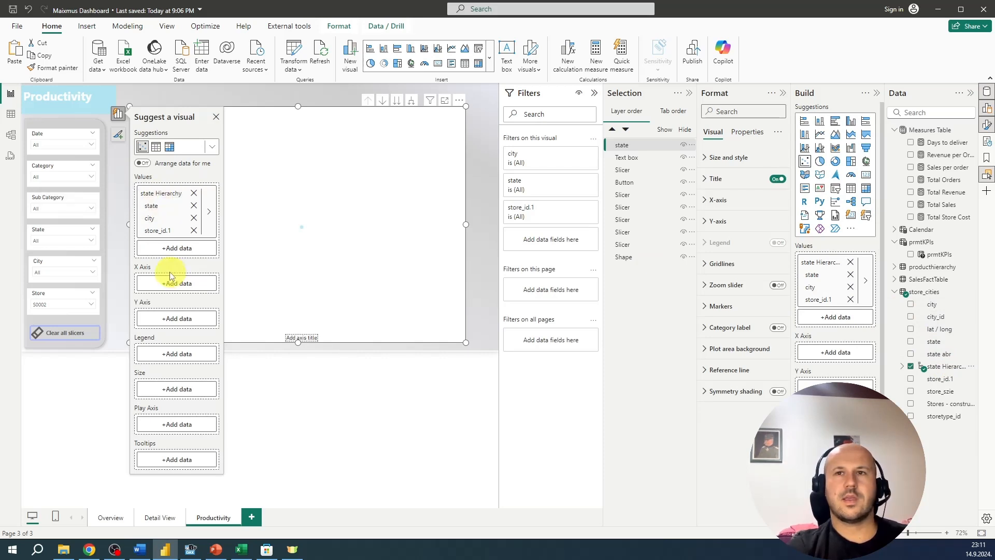
Plot Total Revenue on the scatter chart's X axis against Total Store Cost on its Y axis, and clear the Store slicer
{"action": "left_click_drag", "start_coordinate": [923, 192], "coordinate": [171, 283]}
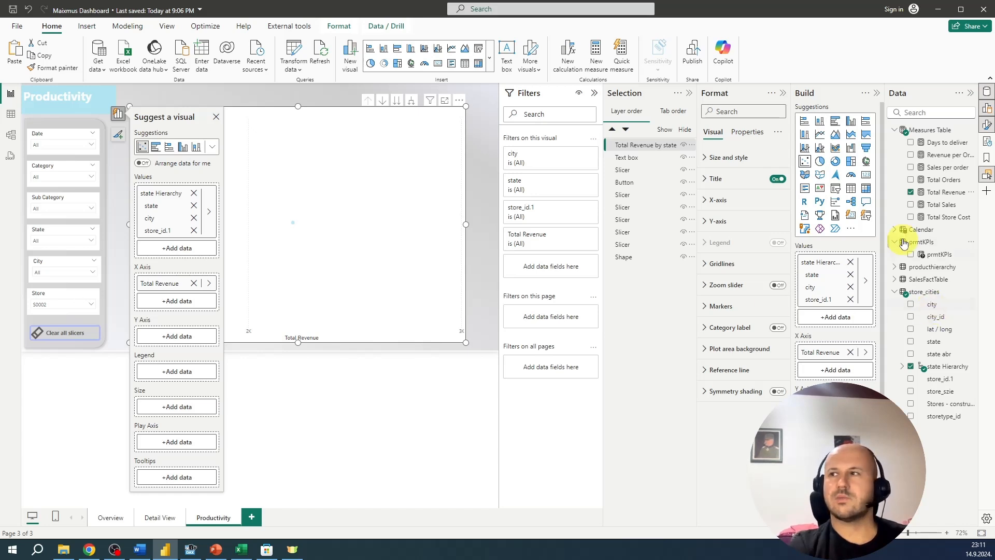
{"action": "left_click_drag", "start_coordinate": [936, 216], "coordinate": [160, 333]}
{"action": "left_click", "coordinate": [88, 295]}
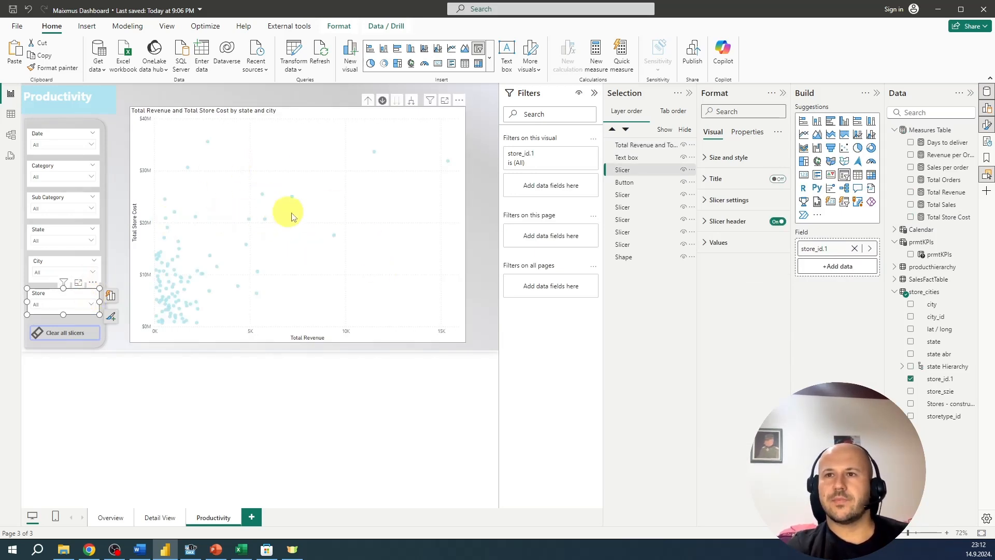
Drill into the Oklahoma City point on the scatter chart and drill back up to the state level
{"action": "left_click", "coordinate": [449, 160]}
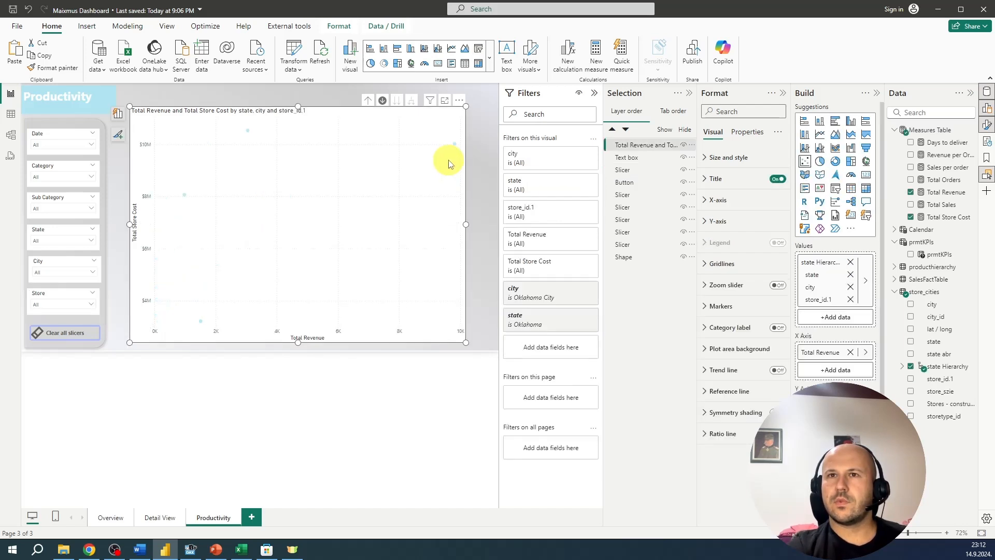
{"action": "left_click", "coordinate": [370, 101]}
{"action": "left_click", "coordinate": [370, 101]}
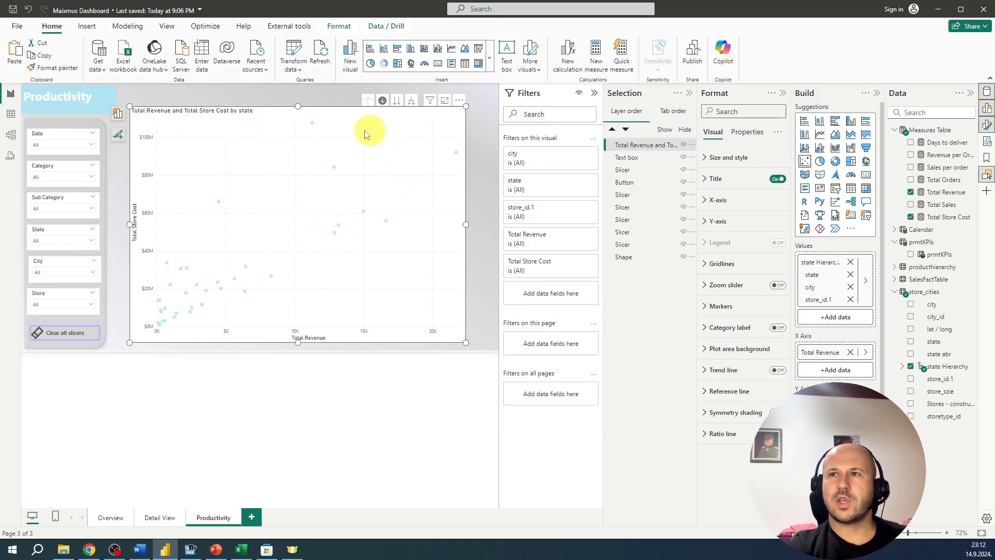
Turn on category labels for the scatter chart's points
{"action": "left_click", "coordinate": [120, 134]}
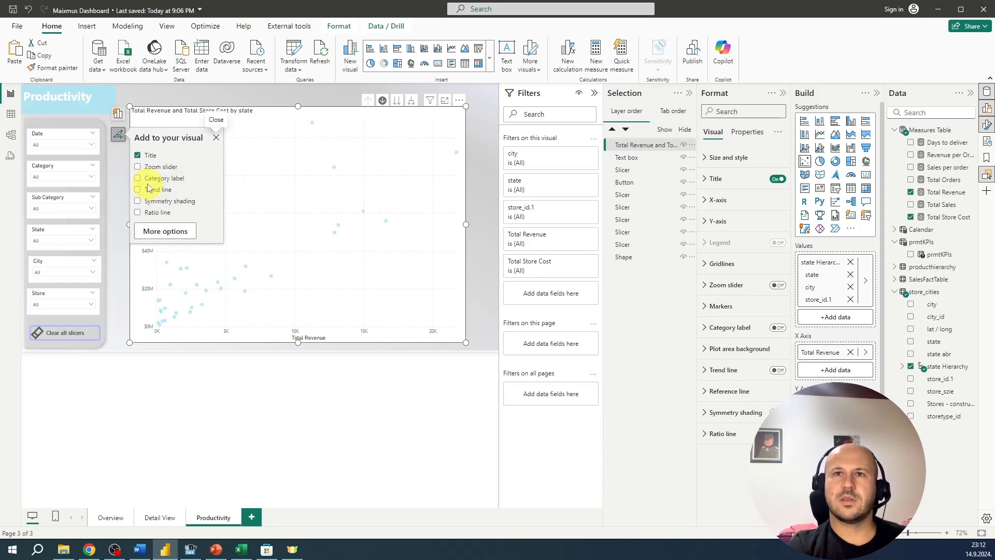
{"action": "left_click", "coordinate": [139, 179]}
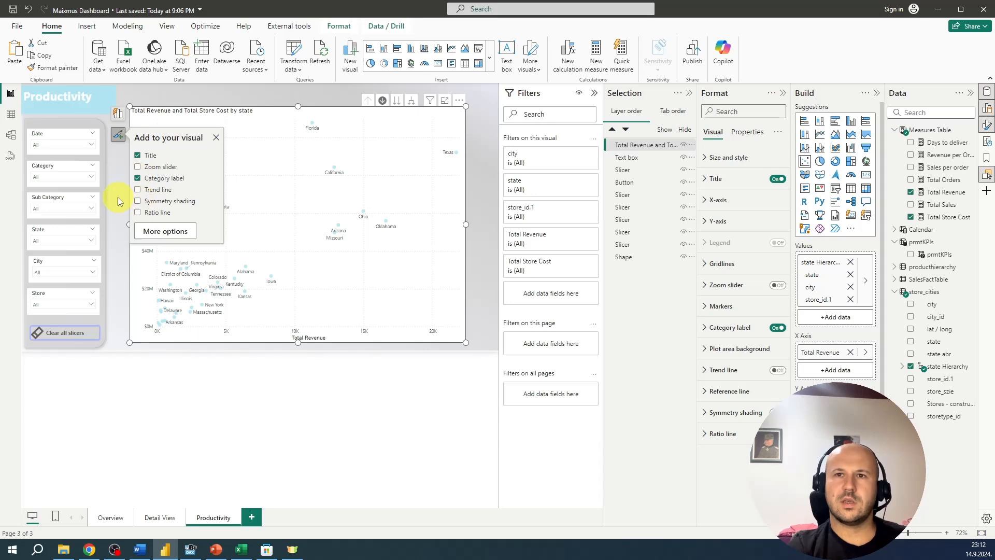
{"action": "left_click", "coordinate": [216, 139]}
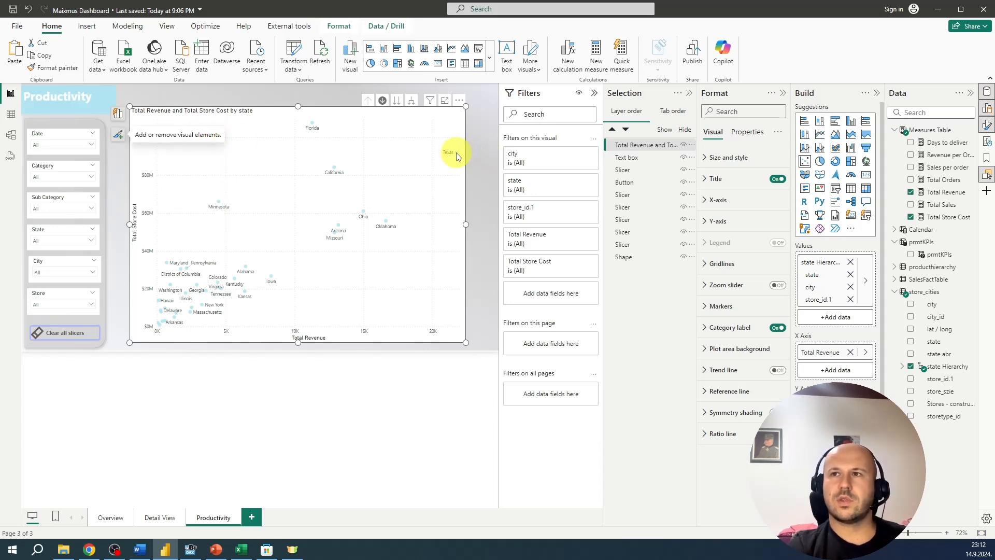
Drill into Minnesota's cities on the scatter chart, return to the state level, and inspect Minnesota's revenue and store cost
{"action": "mouse_move", "coordinate": [456, 156]}
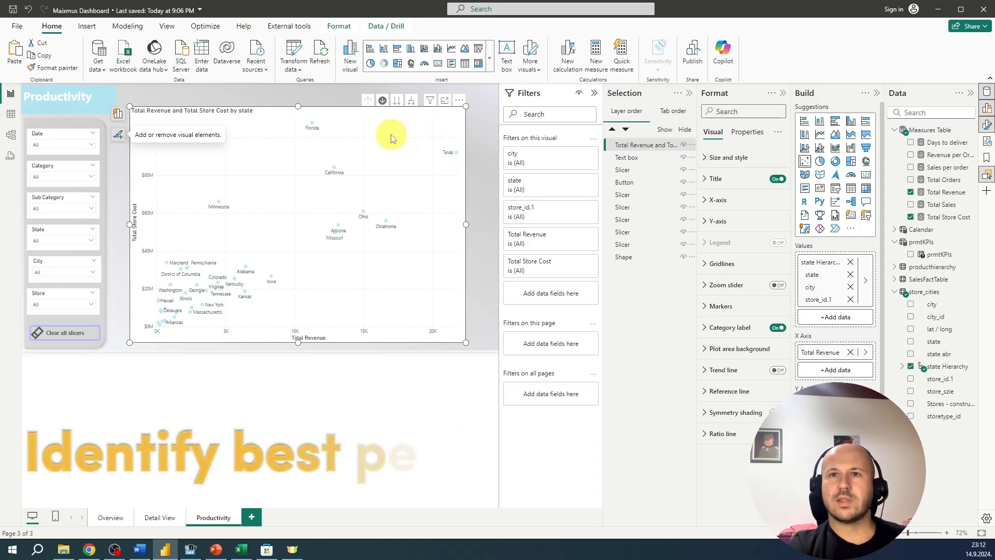
{"action": "left_click", "coordinate": [219, 207]}
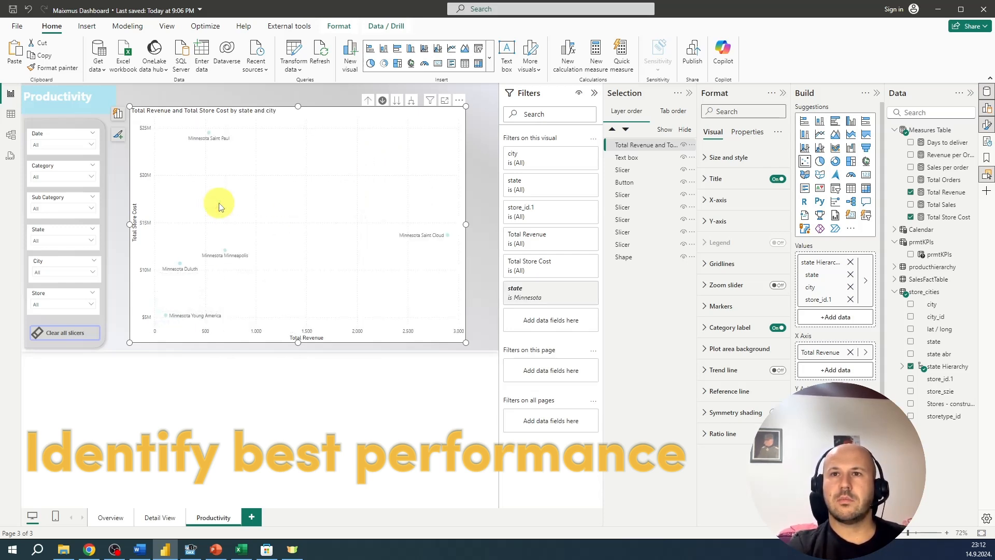
{"action": "left_click", "coordinate": [368, 104]}
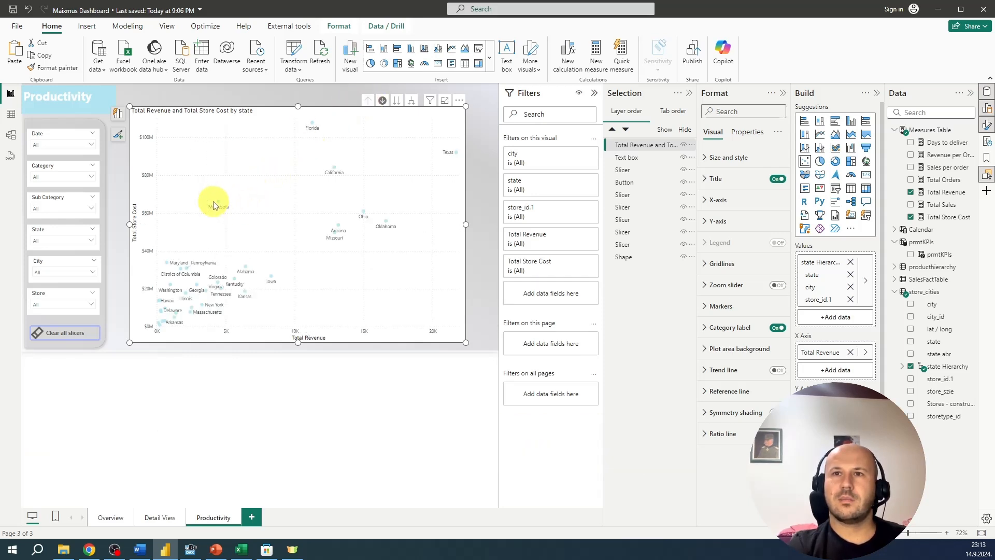
{"action": "mouse_move", "coordinate": [219, 204]}
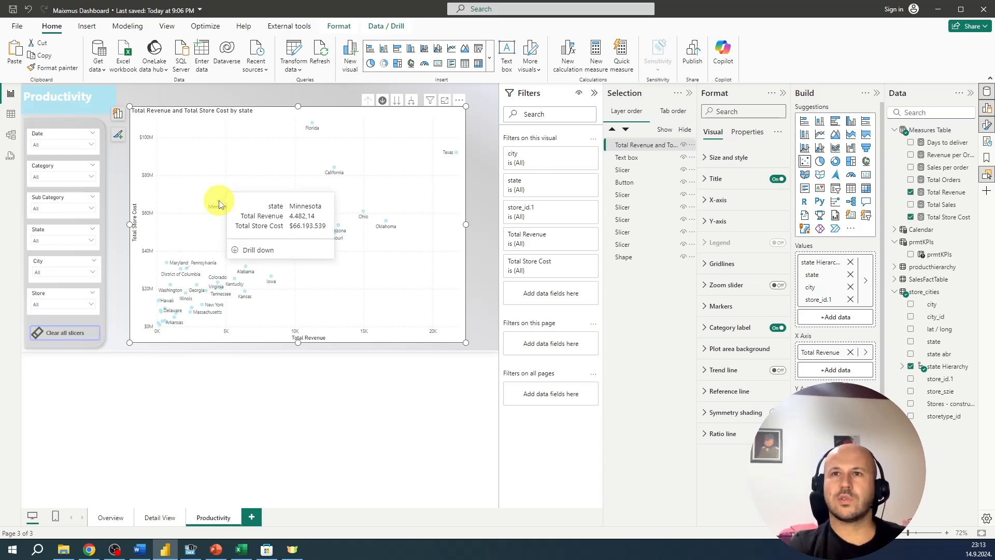
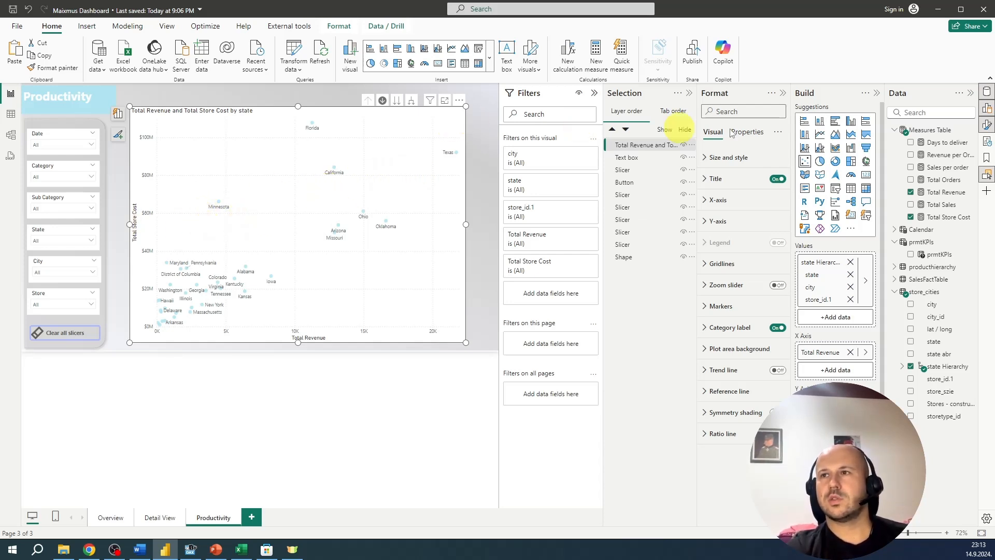
{"action": "left_click", "coordinate": [118, 138]}
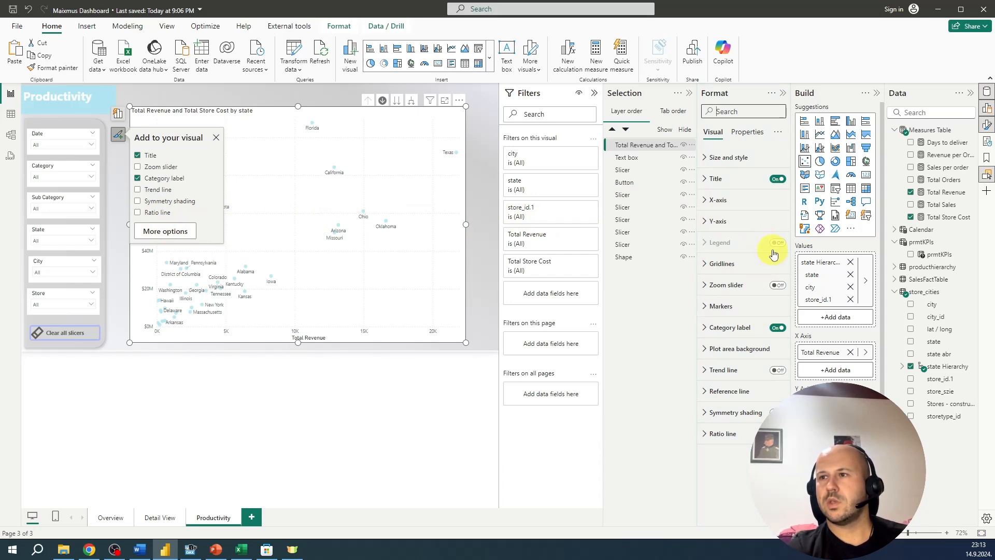
{"action": "left_click", "coordinate": [731, 391]}
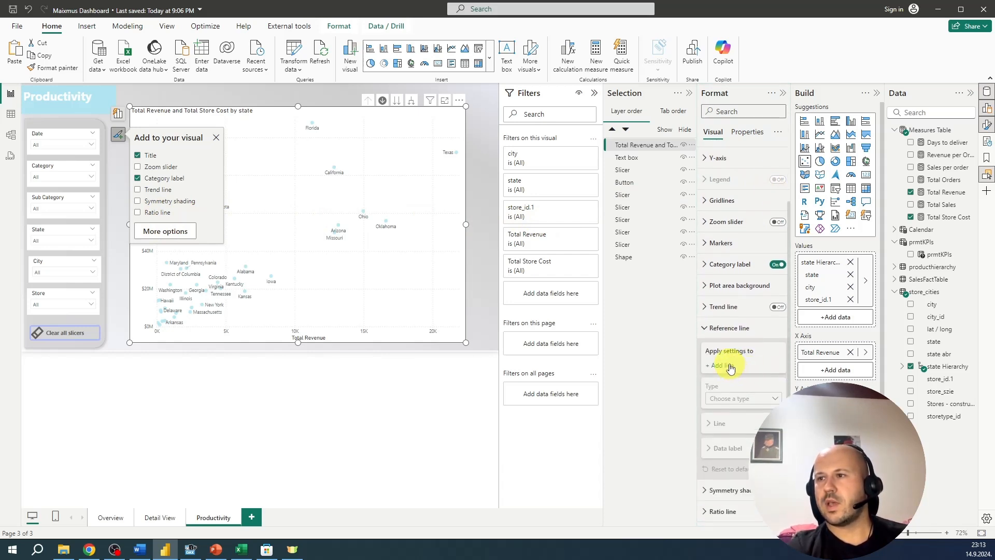
{"action": "left_click", "coordinate": [730, 366]}
{"action": "left_click", "coordinate": [761, 416]}
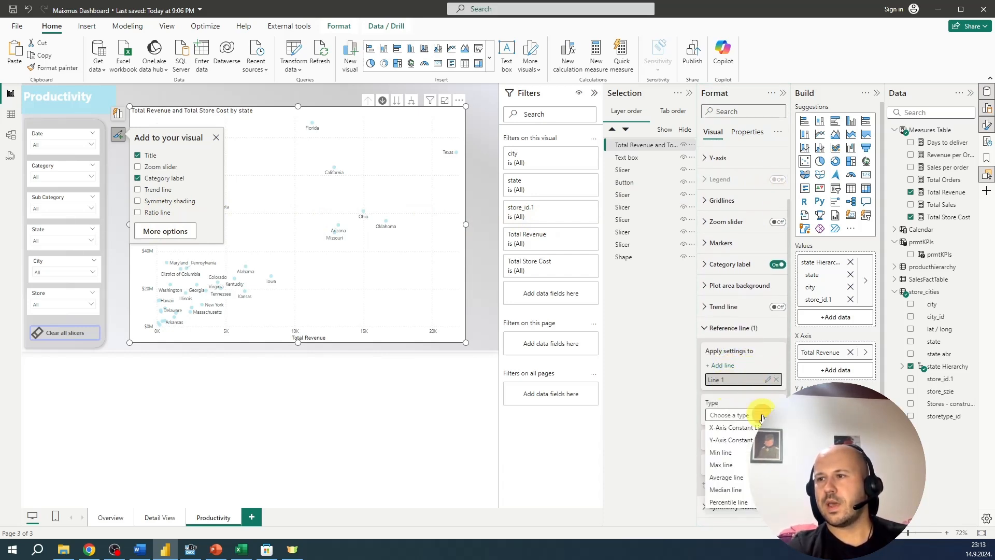
{"action": "left_click", "coordinate": [725, 477]}
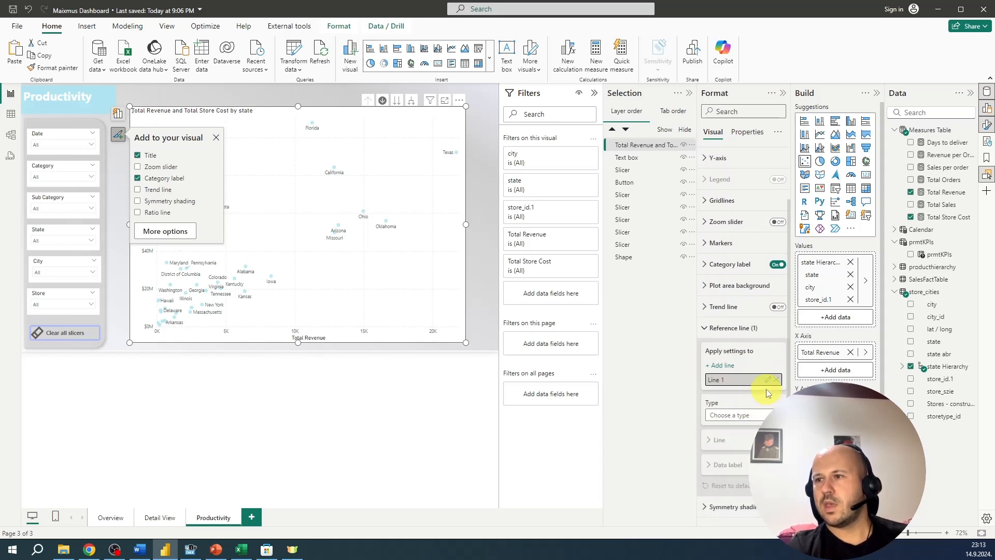
{"action": "scroll", "coordinate": [757, 419], "scroll_direction": "down", "scroll_amount": 2}
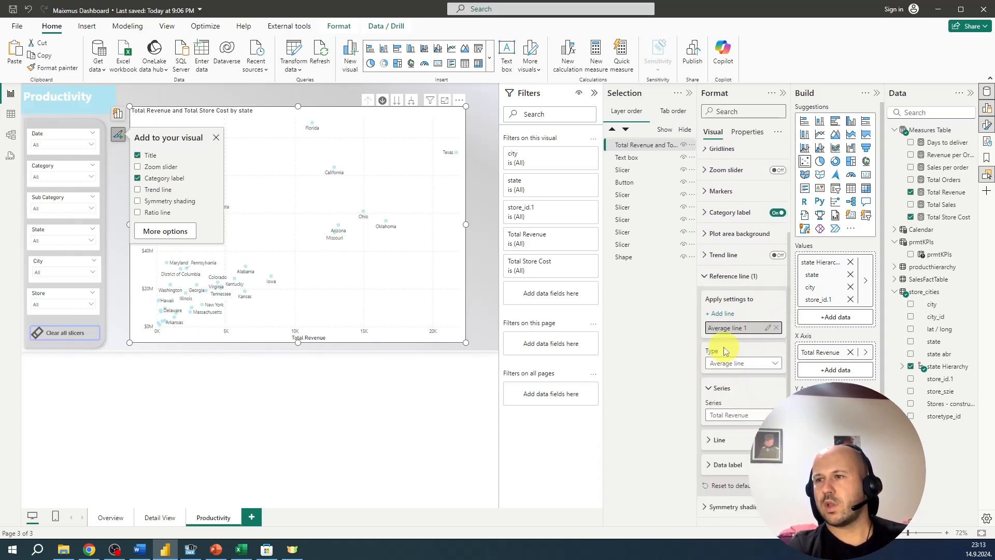
{"action": "double_click", "coordinate": [748, 329]}
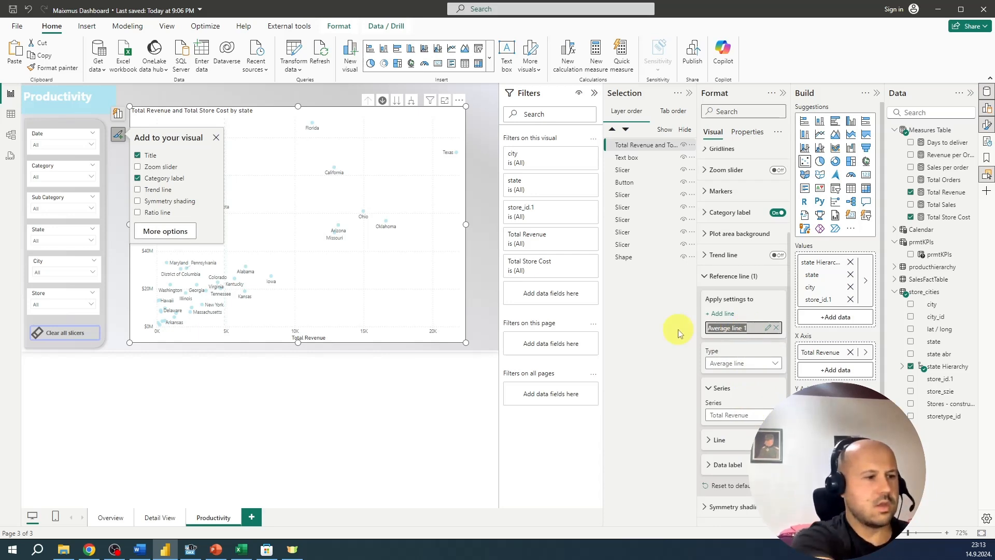
{"action": "key", "text": "Down"}
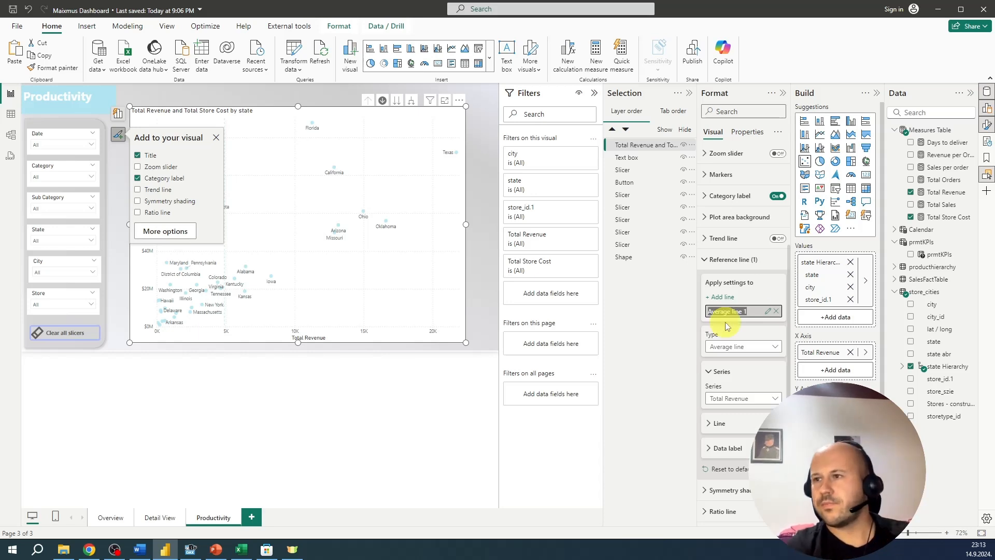
{"action": "left_click", "coordinate": [775, 311]}
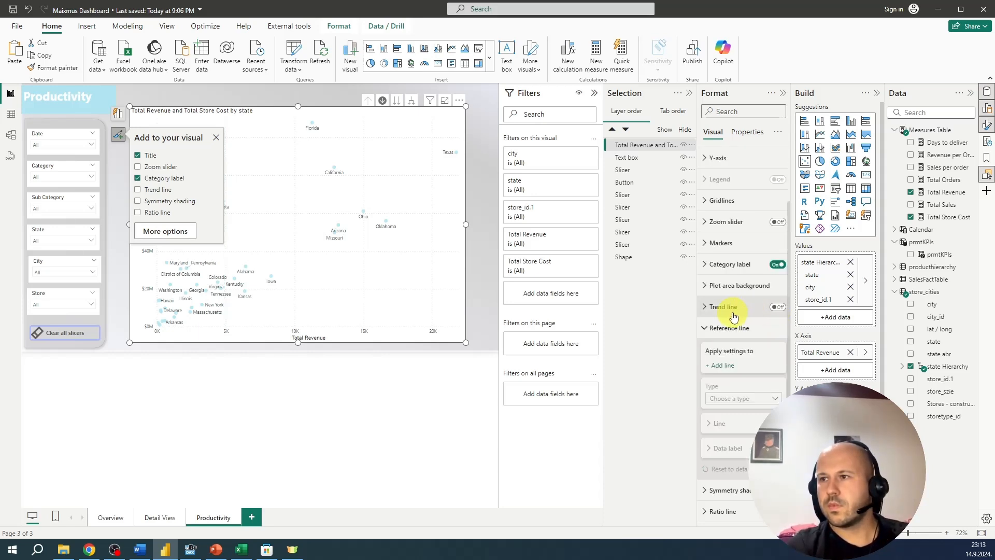
Add an average reference line for Total Revenue to the scatter chart and name it Avrg Revenue
{"action": "left_click", "coordinate": [719, 366]}
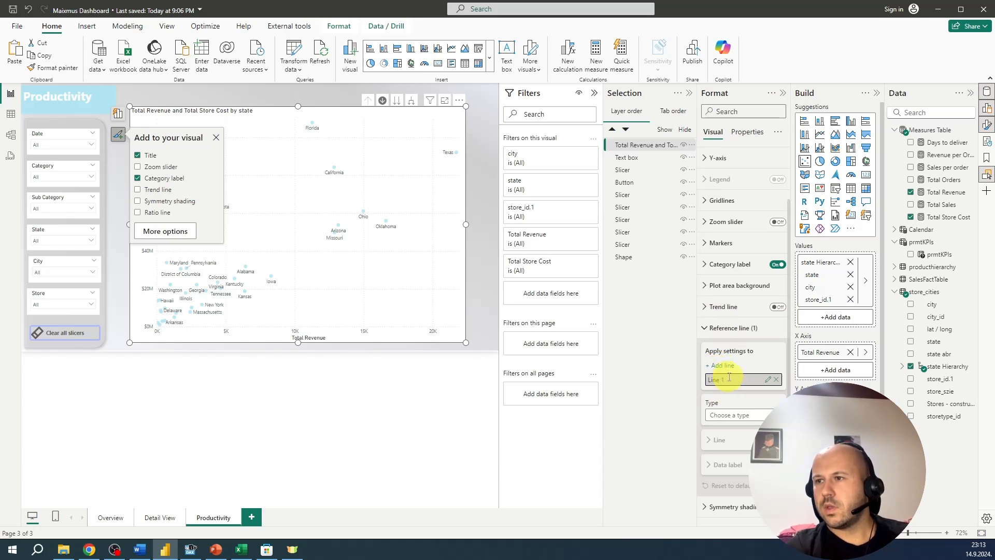
{"action": "left_click", "coordinate": [745, 414]}
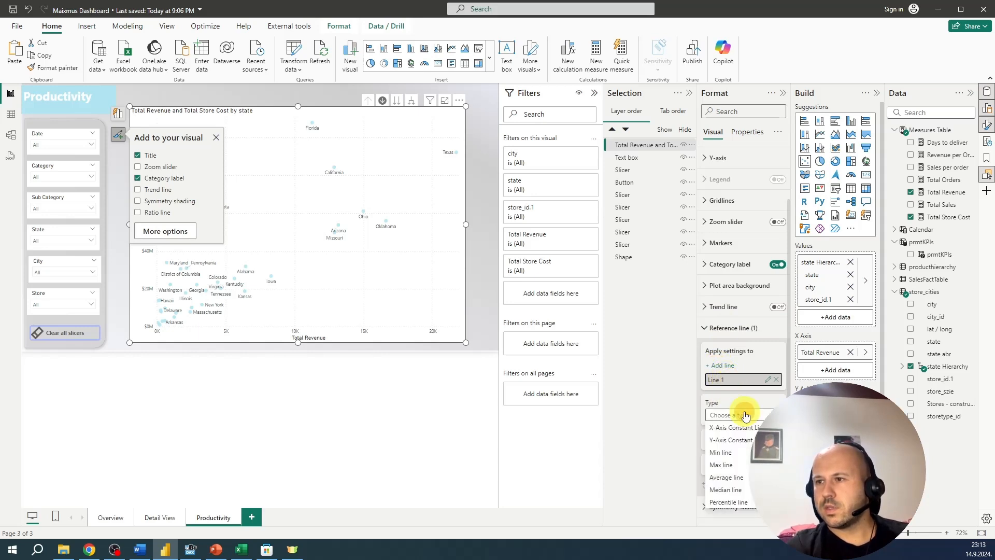
{"action": "left_click", "coordinate": [746, 473]}
{"action": "double_click", "coordinate": [726, 379]}
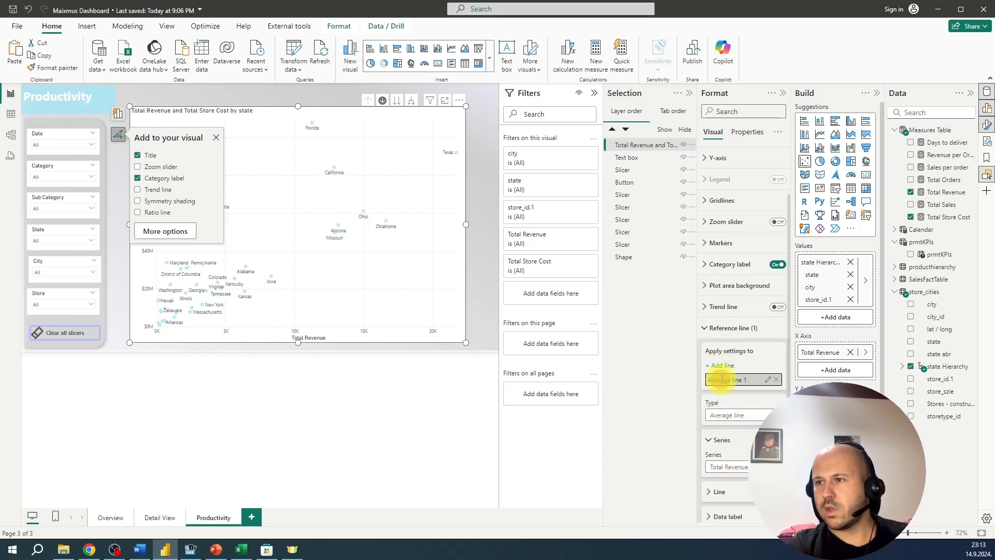
{"action": "key", "text": "BackSpace"}
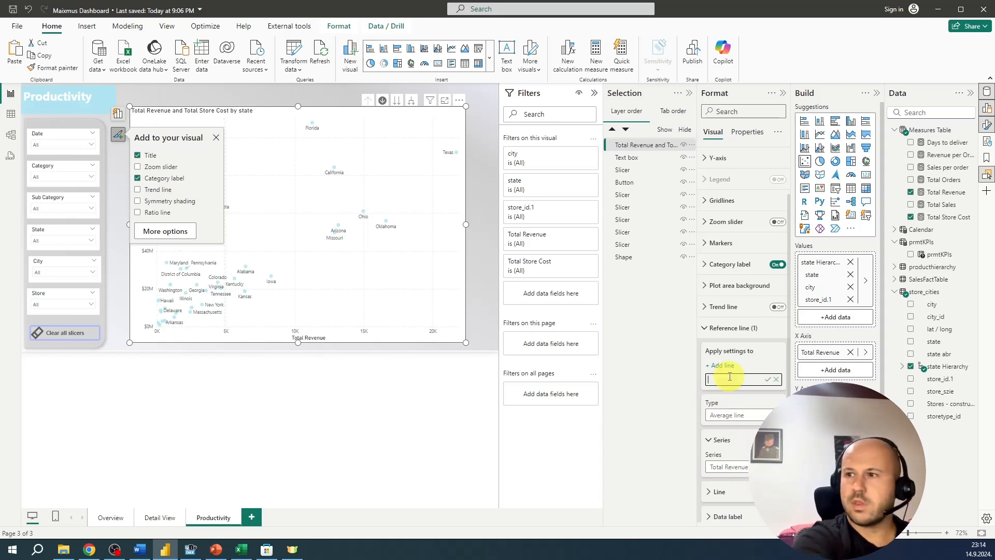
{"action": "type", "text": "Avrg Revenue"}
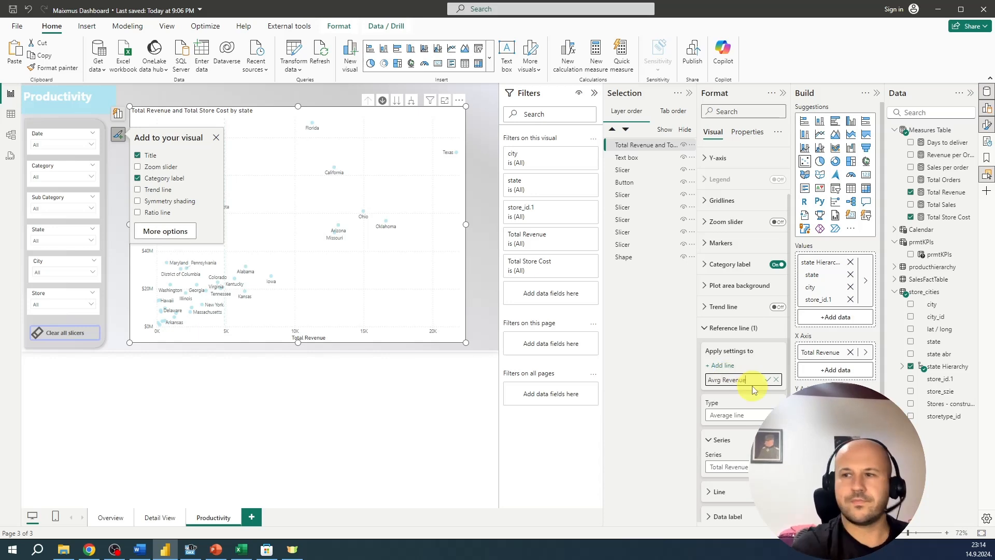
{"action": "key", "text": "Return"}
Add a second average reference line to the scatter chart and set the Avrg Revenue line's series to Total Store Cost
{"action": "left_click", "coordinate": [722, 365]}
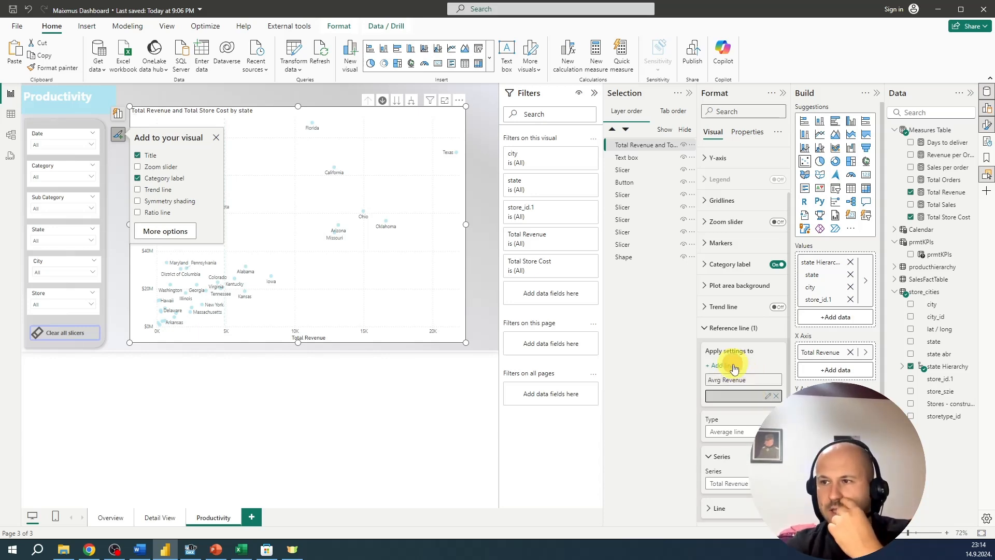
{"action": "left_click", "coordinate": [744, 400]}
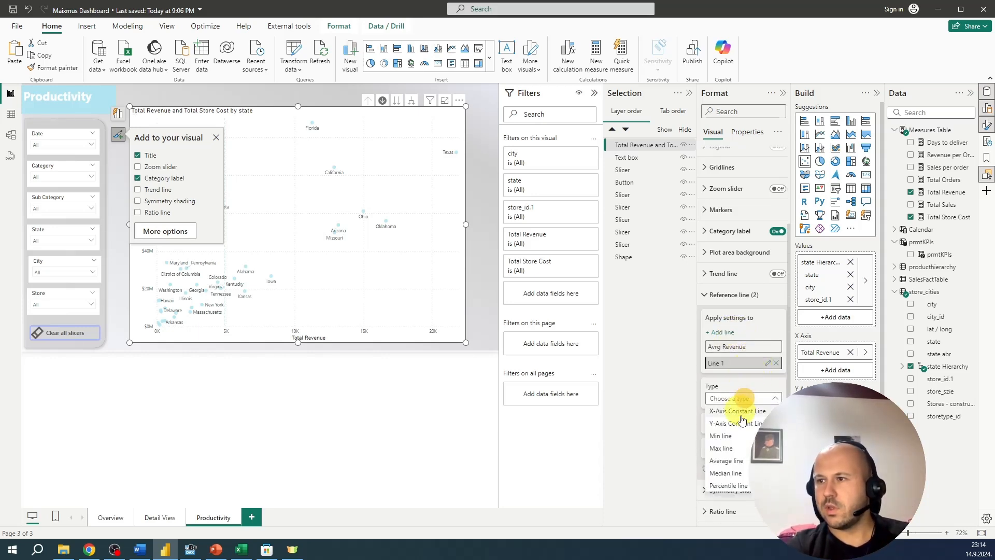
{"action": "left_click", "coordinate": [742, 456]}
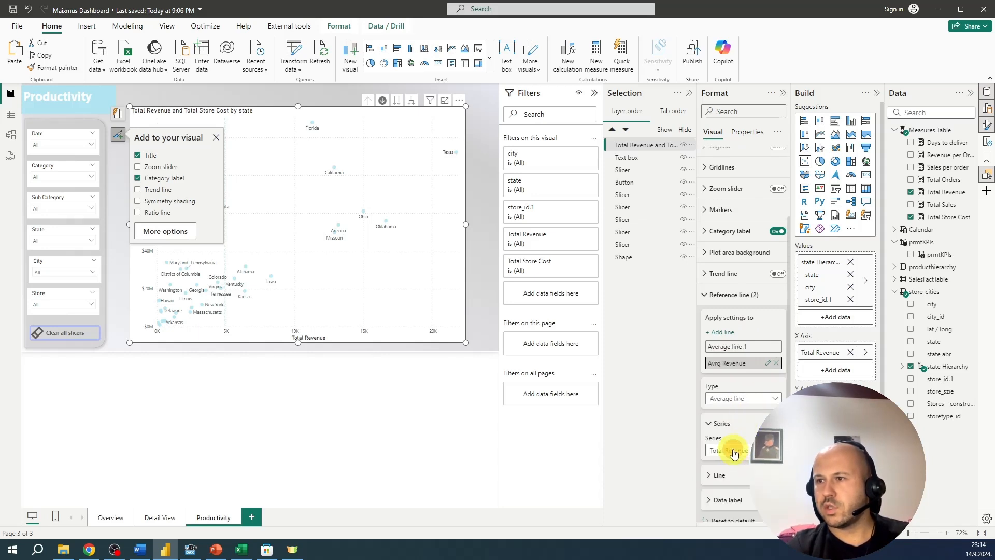
{"action": "left_click", "coordinate": [729, 449]}
{"action": "left_click", "coordinate": [742, 477]}
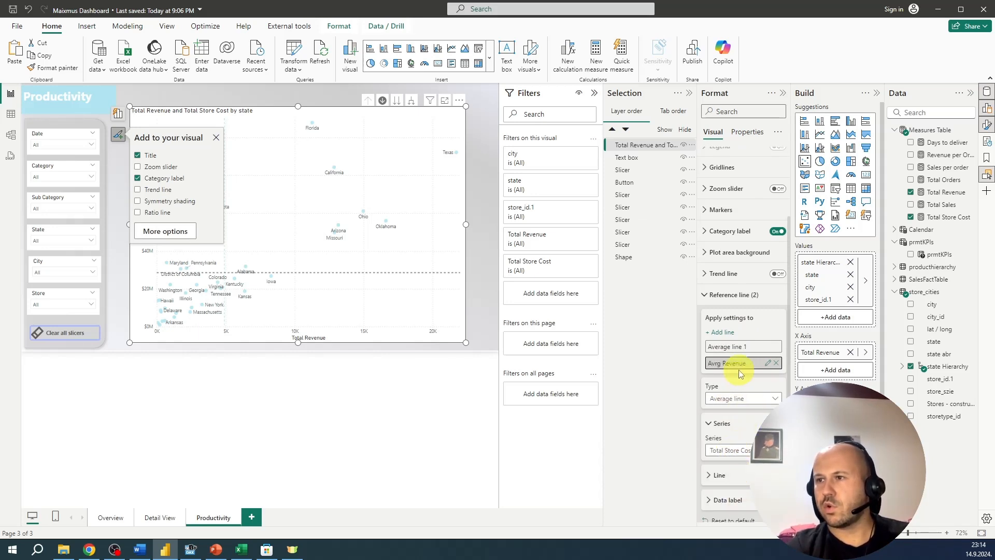
Set the Avrg Revenue line's series back to Total Revenue and the other average line's series to Total Store Cost
{"action": "left_click", "coordinate": [736, 347]}
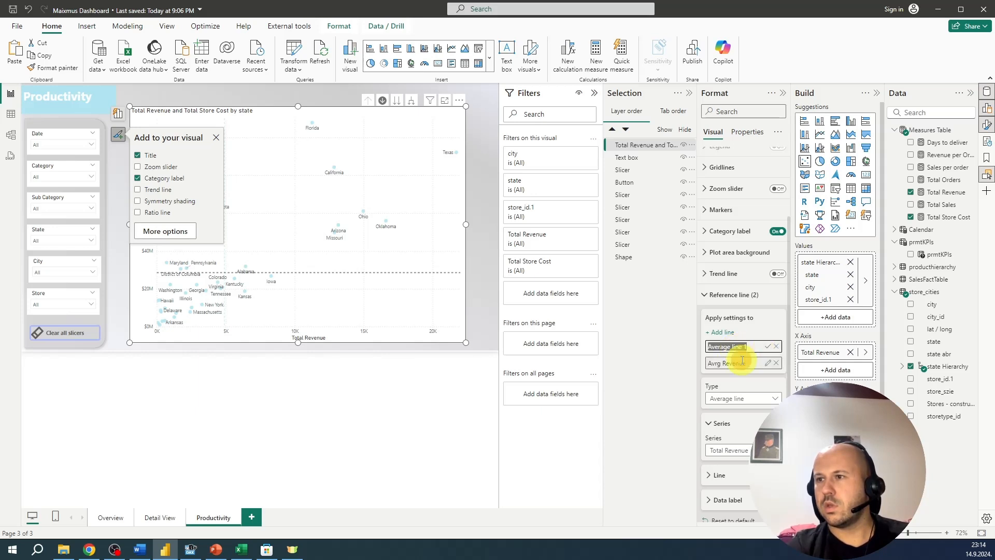
{"action": "left_click", "coordinate": [742, 361]}
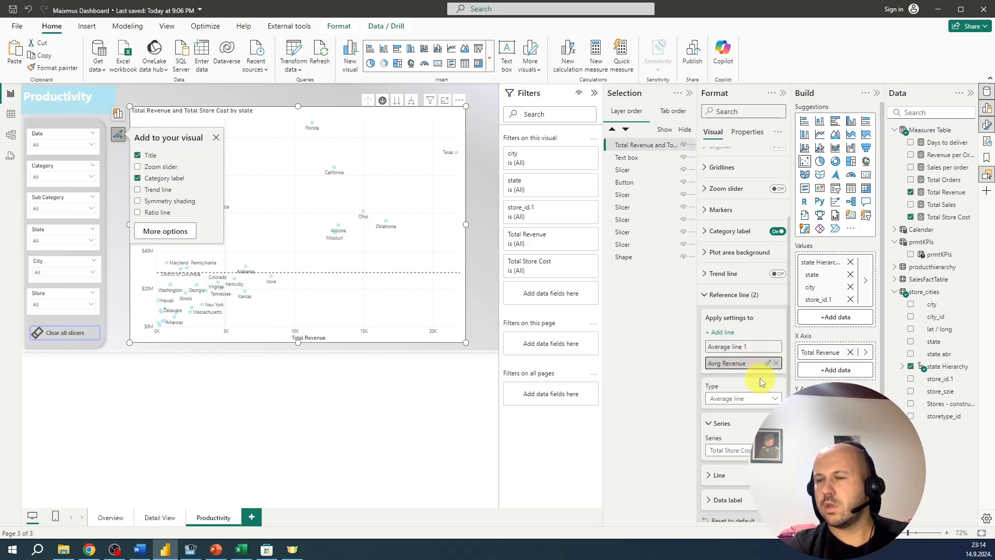
{"action": "left_click", "coordinate": [730, 450]}
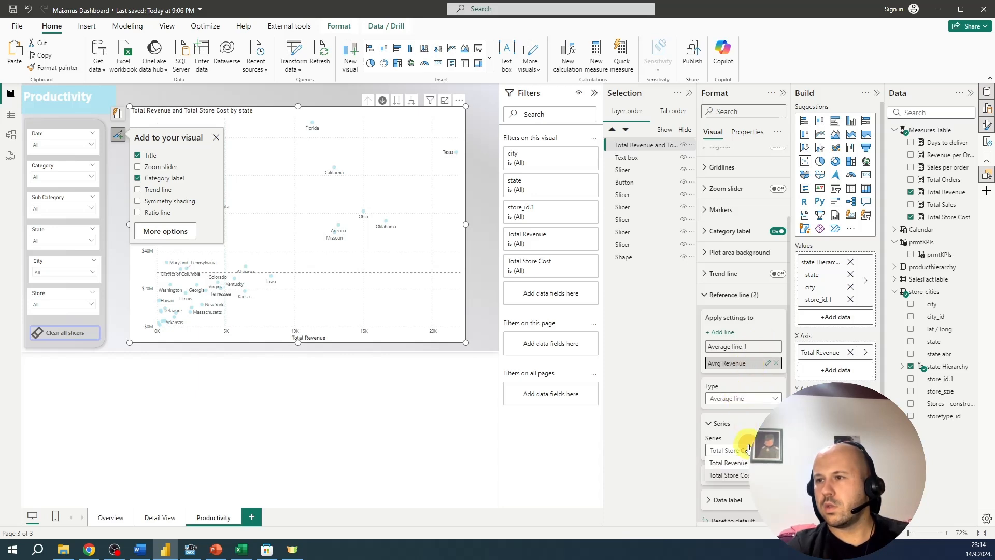
{"action": "left_click", "coordinate": [728, 465]}
{"action": "left_click", "coordinate": [728, 346]}
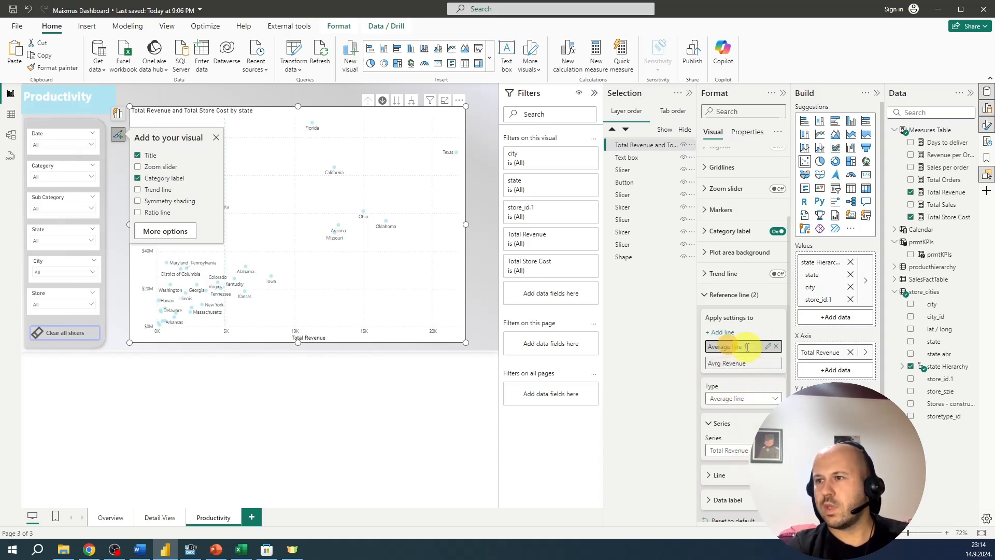
{"action": "left_click", "coordinate": [736, 450]}
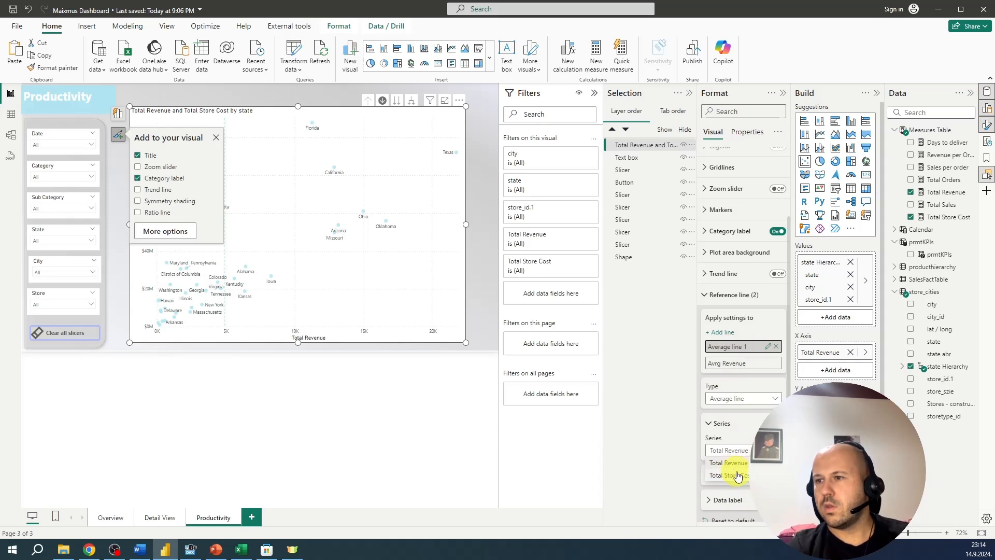
{"action": "left_click", "coordinate": [731, 475]}
Rename the average line based on Total Store Cost as Avrg Store Cost
{"action": "double_click", "coordinate": [750, 346]}
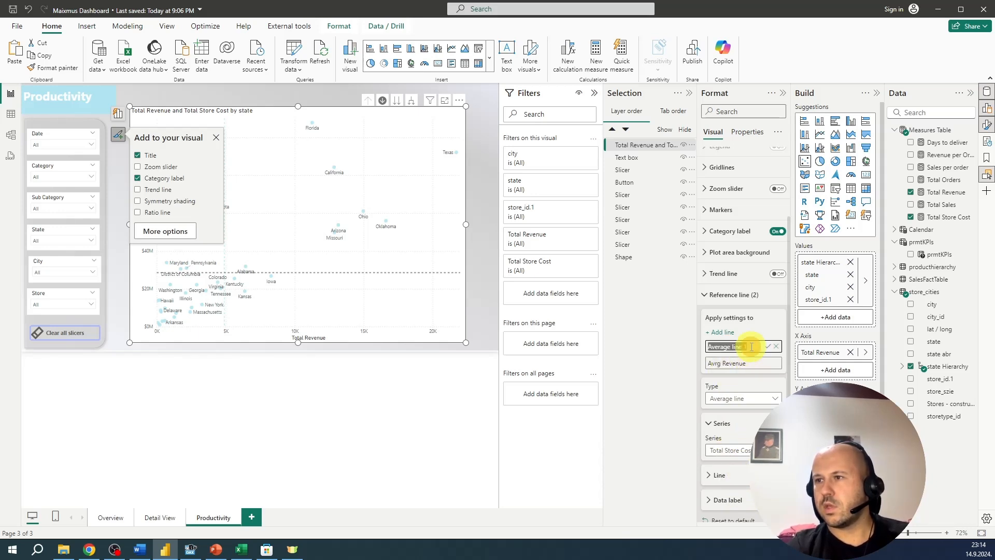
{"action": "type", "text": "Avrg"}
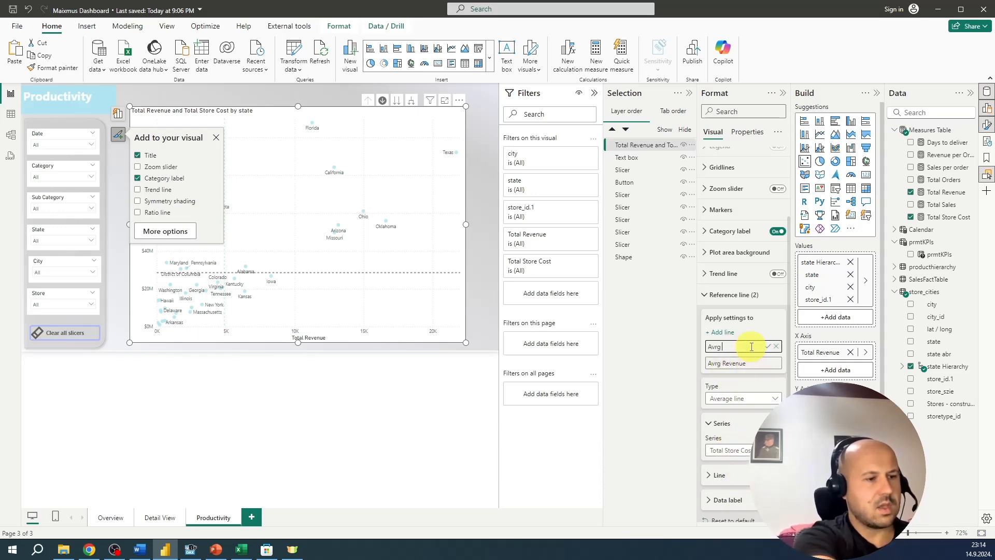
{"action": "type", "text": " Store Cost"}
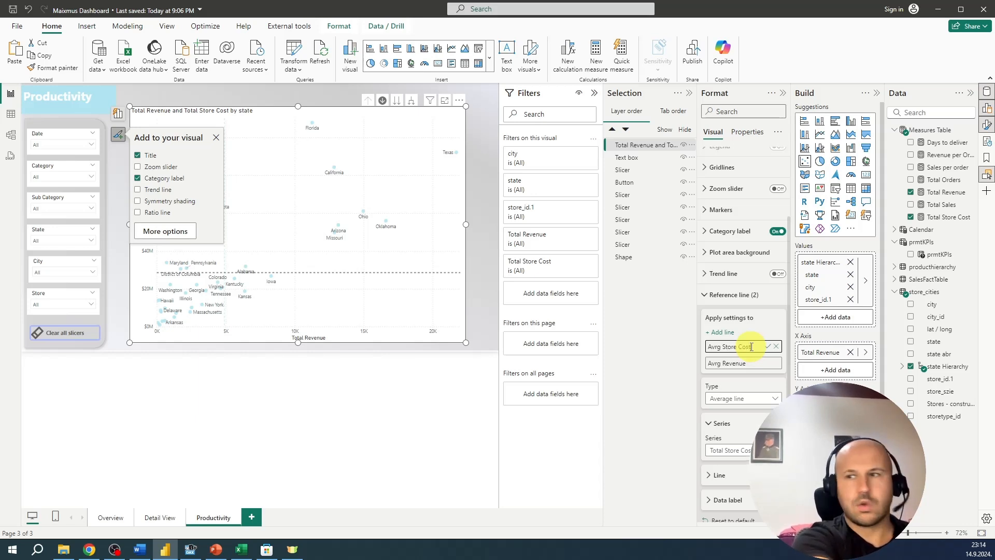
{"action": "scroll", "coordinate": [731, 497], "scroll_direction": "down", "scroll_amount": 1}
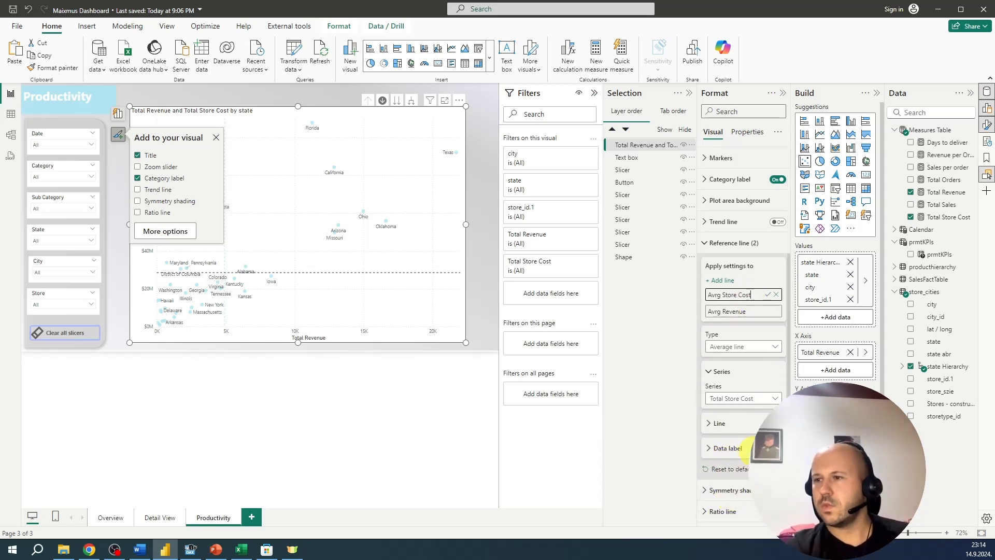
Turn on data labels for both the Avrg Store Cost and Avrg Revenue reference lines of the scatter chart
{"action": "left_click", "coordinate": [773, 448]}
{"action": "left_click", "coordinate": [735, 449]}
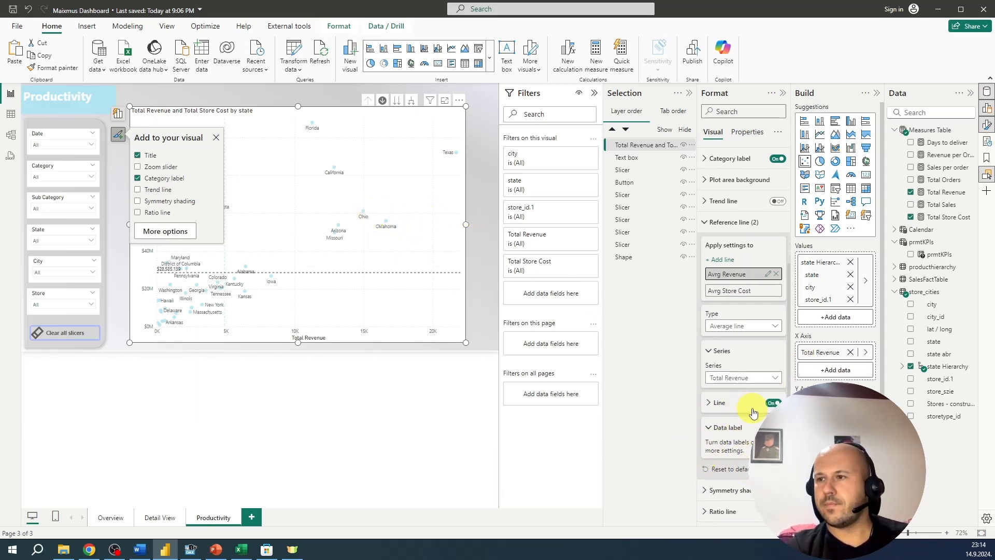
{"action": "left_click", "coordinate": [772, 426]}
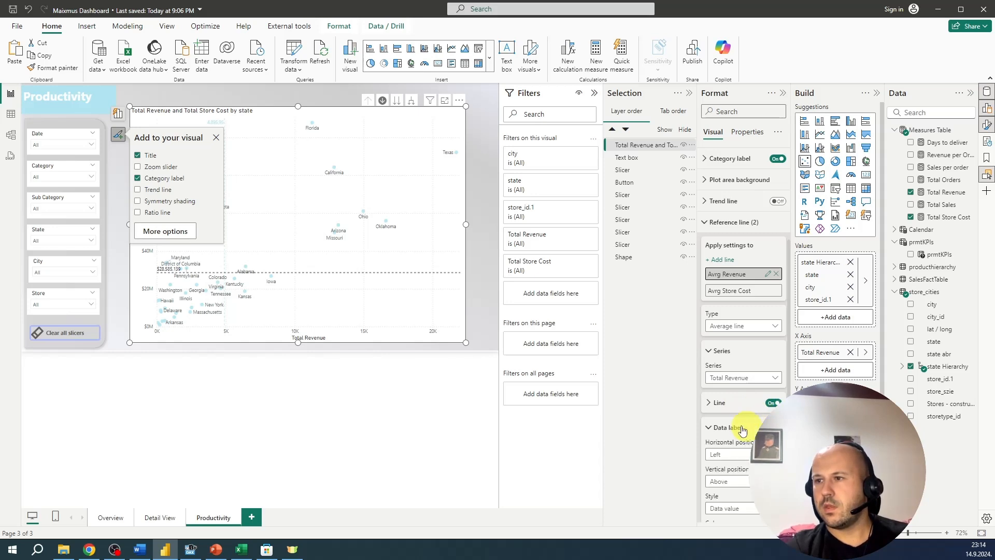
Format the Avrg Revenue line's data label with 0 decimal places, horizontal position Right and a grey color
{"action": "scroll", "coordinate": [742, 430], "scroll_direction": "down", "scroll_amount": 3}
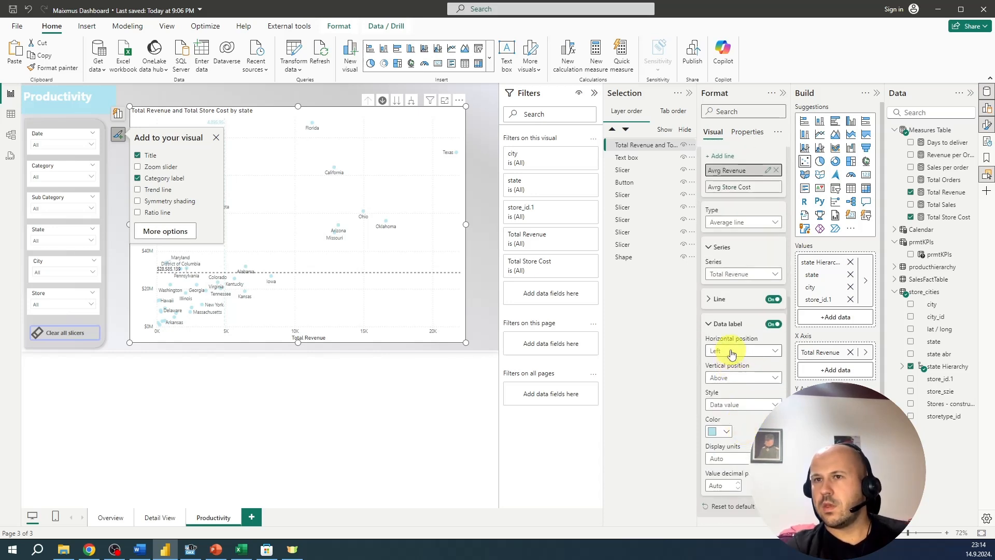
{"action": "scroll", "coordinate": [736, 410], "scroll_direction": "down", "scroll_amount": 1}
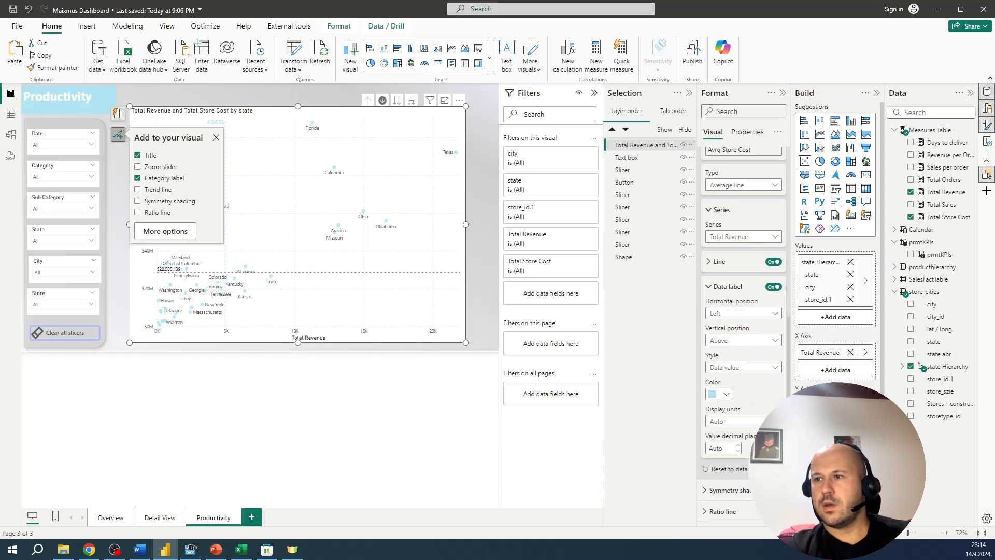
{"action": "left_click", "coordinate": [739, 450]}
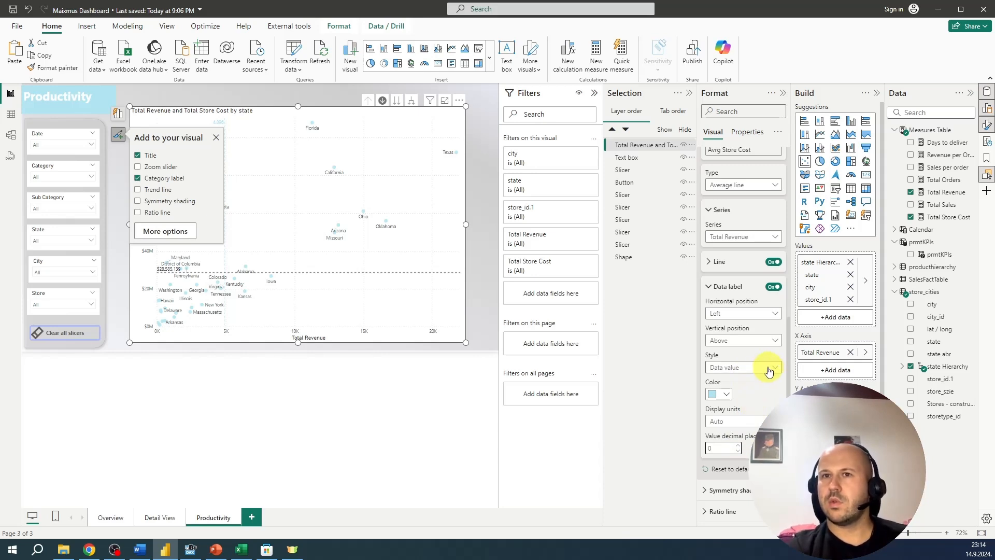
{"action": "left_click", "coordinate": [765, 313]}
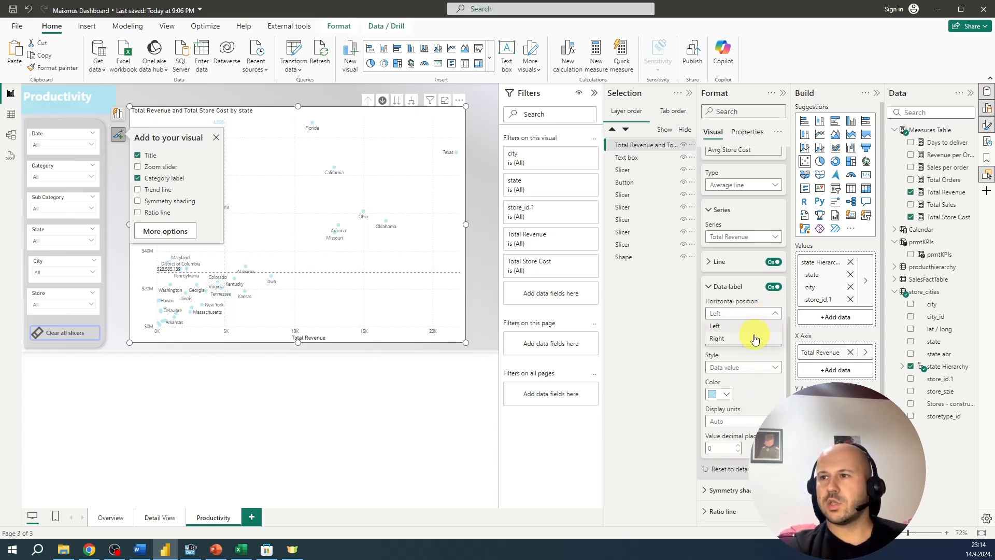
{"action": "left_click", "coordinate": [754, 338]}
{"action": "left_click", "coordinate": [727, 393]}
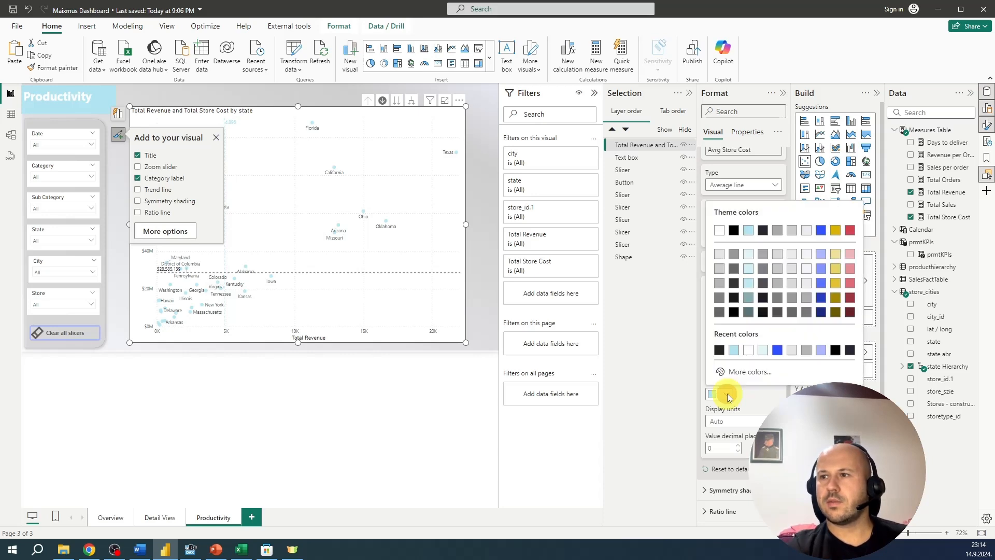
{"action": "left_click", "coordinate": [720, 297]}
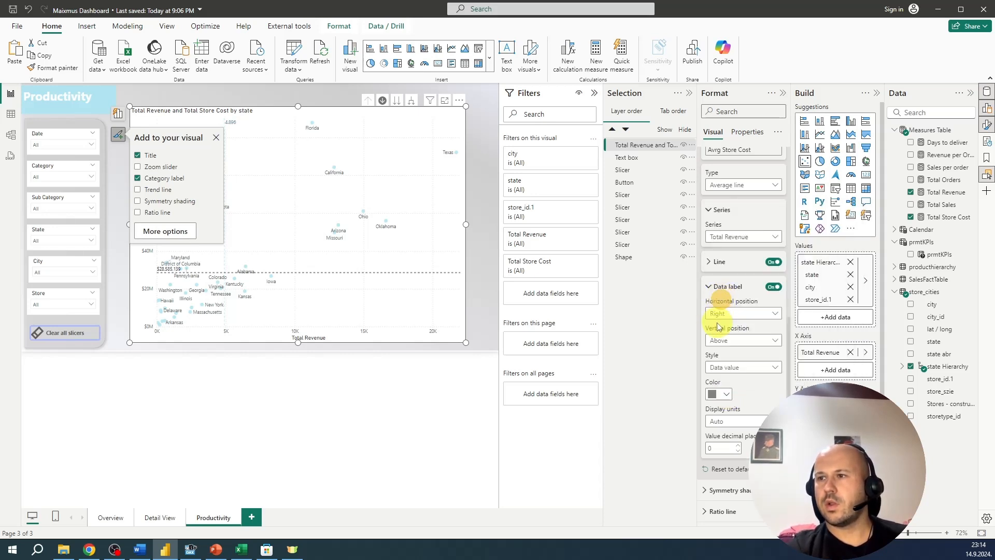
Set the horizontal position of the Avrg Store Cost line's data label to Right
{"action": "scroll", "coordinate": [742, 260], "scroll_direction": "up", "scroll_amount": 2}
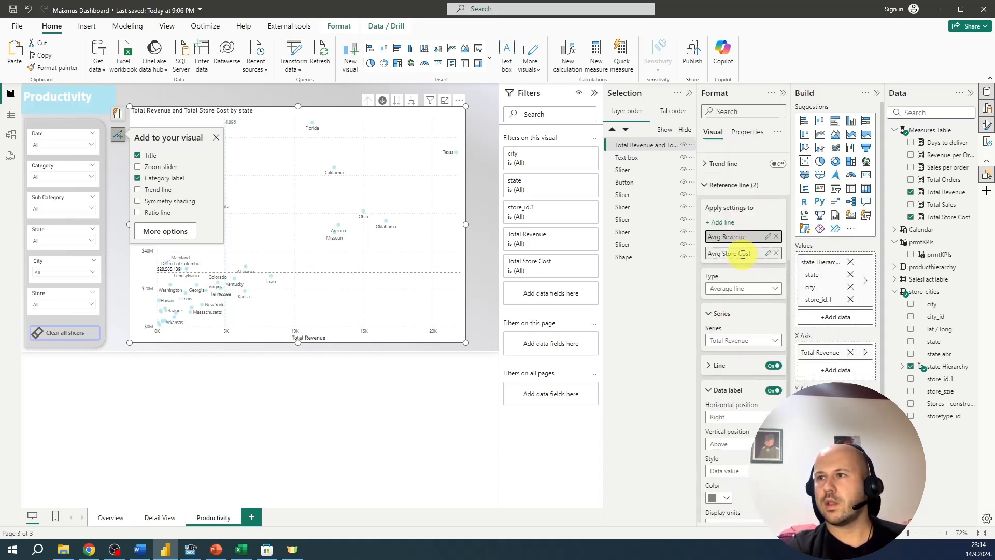
{"action": "left_click", "coordinate": [742, 254]}
{"action": "left_click", "coordinate": [746, 417]}
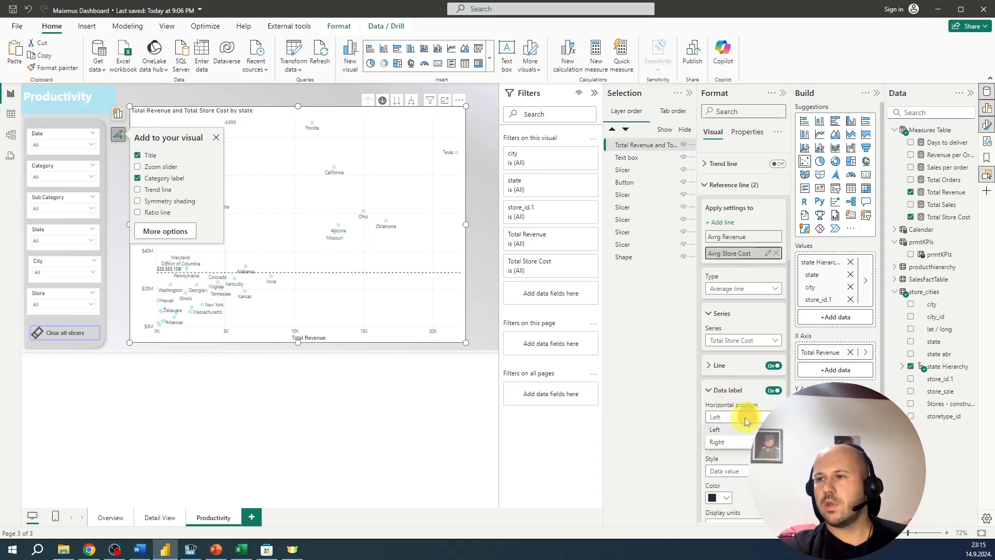
{"action": "left_click", "coordinate": [725, 442]}
Give the Avrg Store Cost data label 0 decimal places and the dark grey color #666666
{"action": "scroll", "coordinate": [738, 414], "scroll_direction": "down", "scroll_amount": 1}
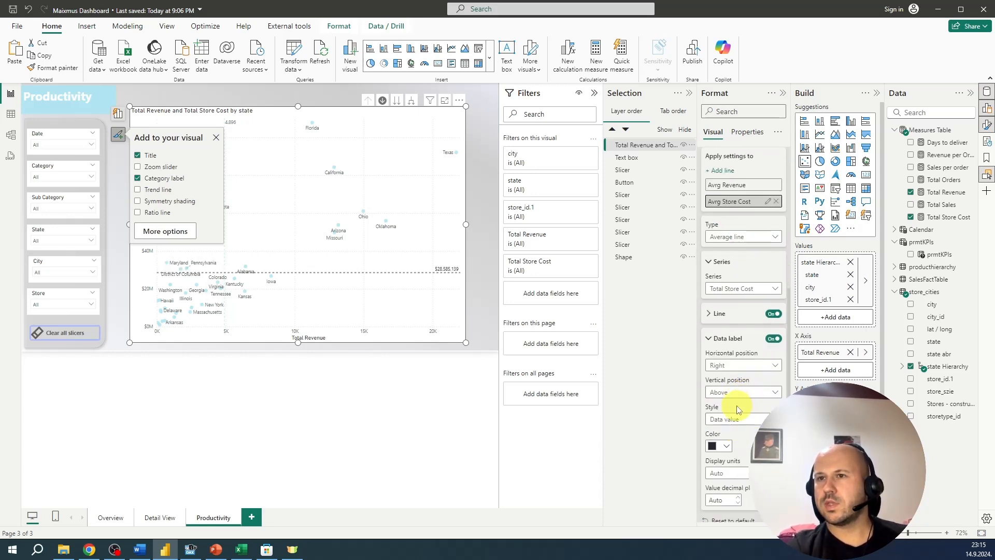
{"action": "scroll", "coordinate": [738, 415], "scroll_direction": "down", "scroll_amount": 1}
{"action": "left_click", "coordinate": [739, 446]}
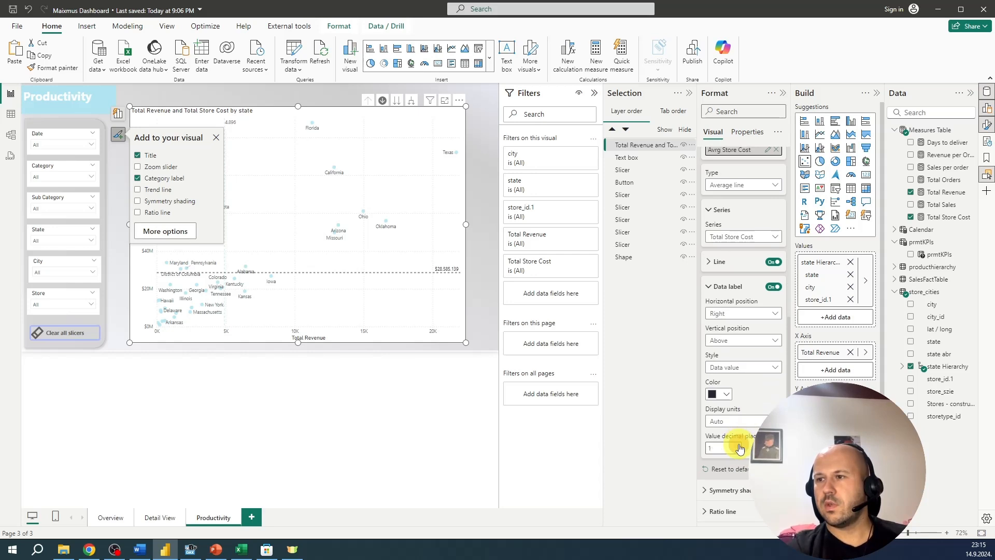
{"action": "left_click", "coordinate": [737, 450]}
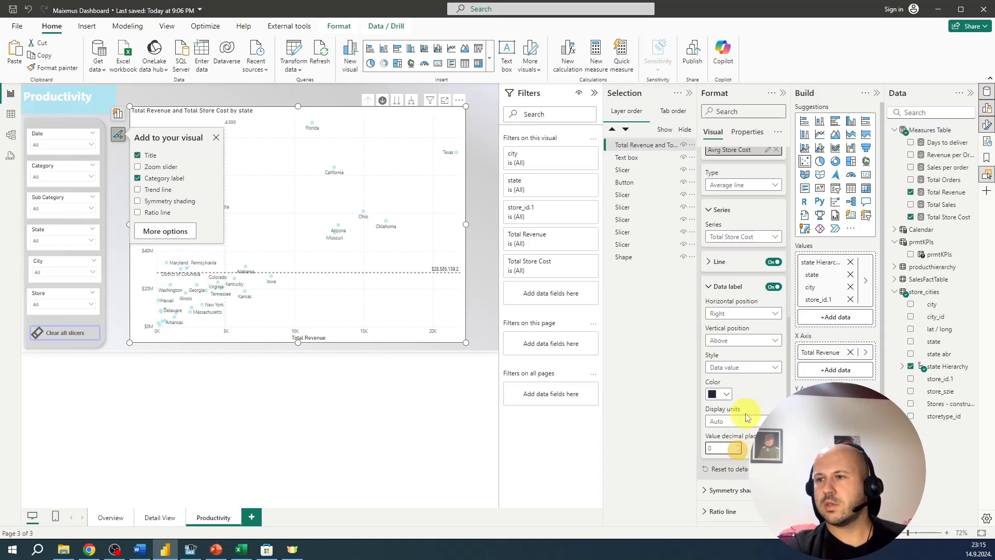
{"action": "left_click", "coordinate": [728, 395]}
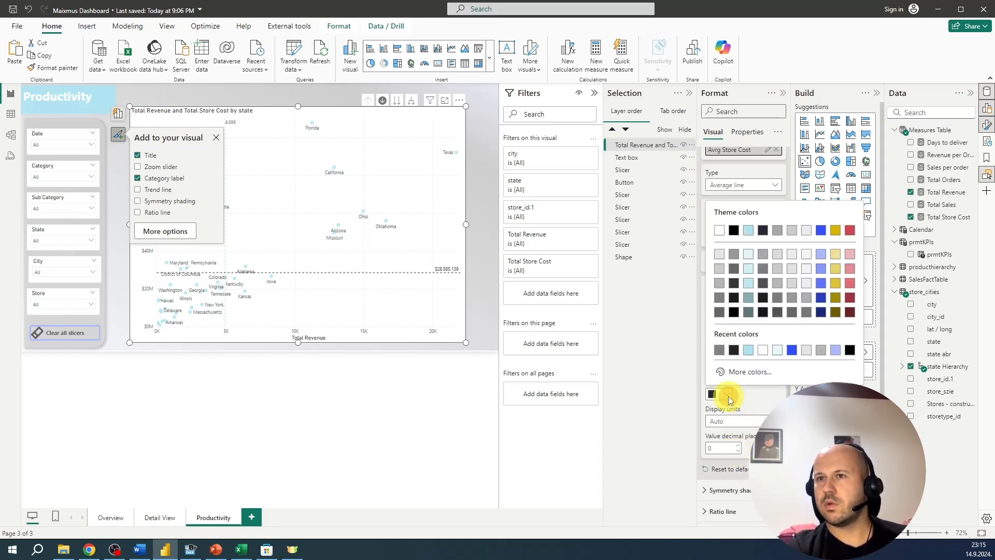
{"action": "left_click", "coordinate": [719, 312]}
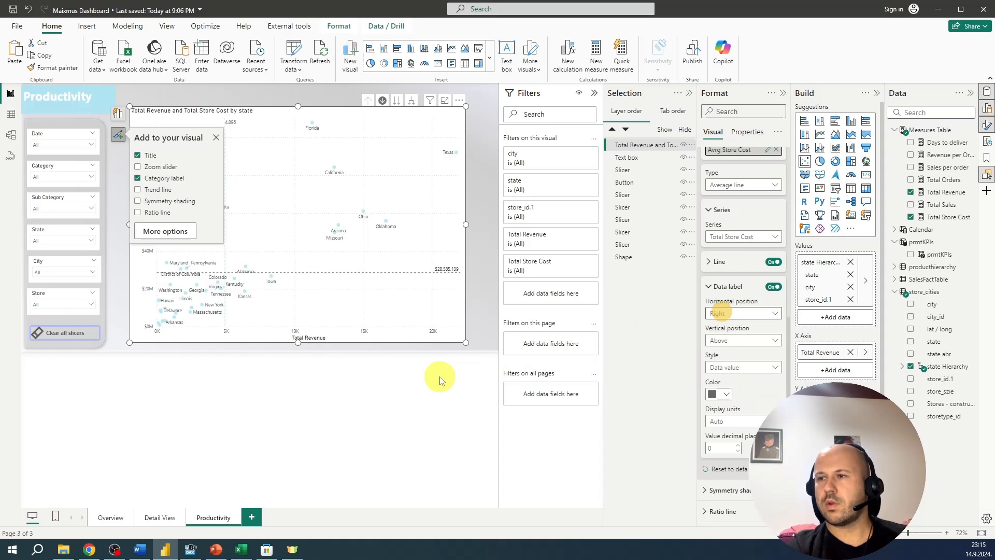
{"action": "left_click", "coordinate": [359, 402]}
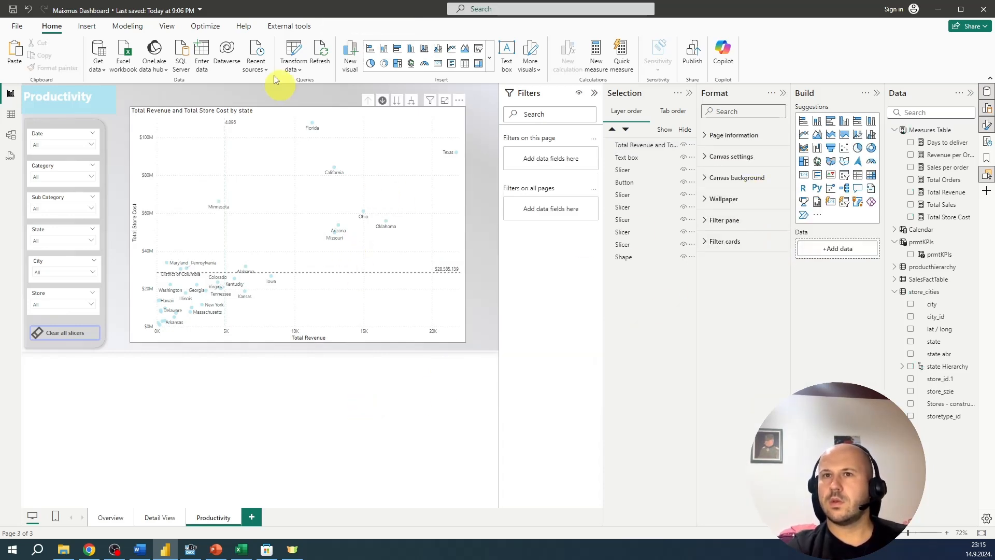
Change the scatter chart's Avrg Revenue reference line color to dark grey #666666
{"action": "left_click", "coordinate": [283, 111]}
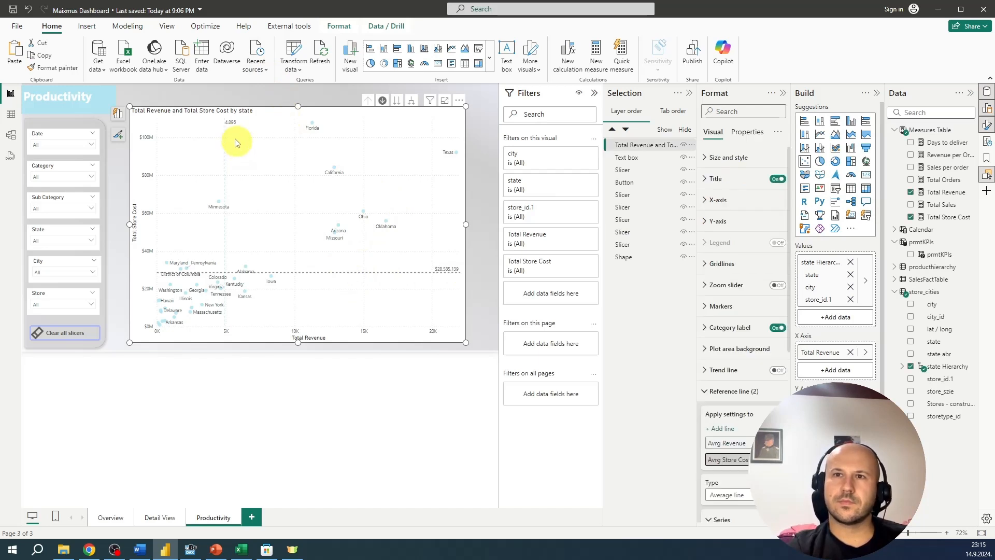
{"action": "left_click", "coordinate": [725, 443]}
{"action": "scroll", "coordinate": [738, 434], "scroll_direction": "down", "scroll_amount": 3}
{"action": "scroll", "coordinate": [737, 435], "scroll_direction": "down", "scroll_amount": 1}
{"action": "left_click", "coordinate": [725, 417]}
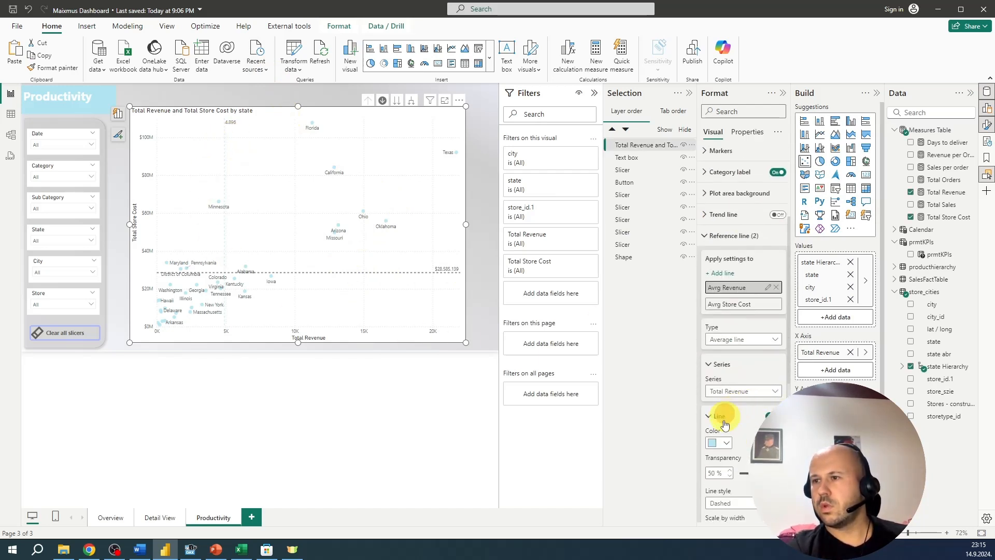
{"action": "left_click", "coordinate": [717, 442]}
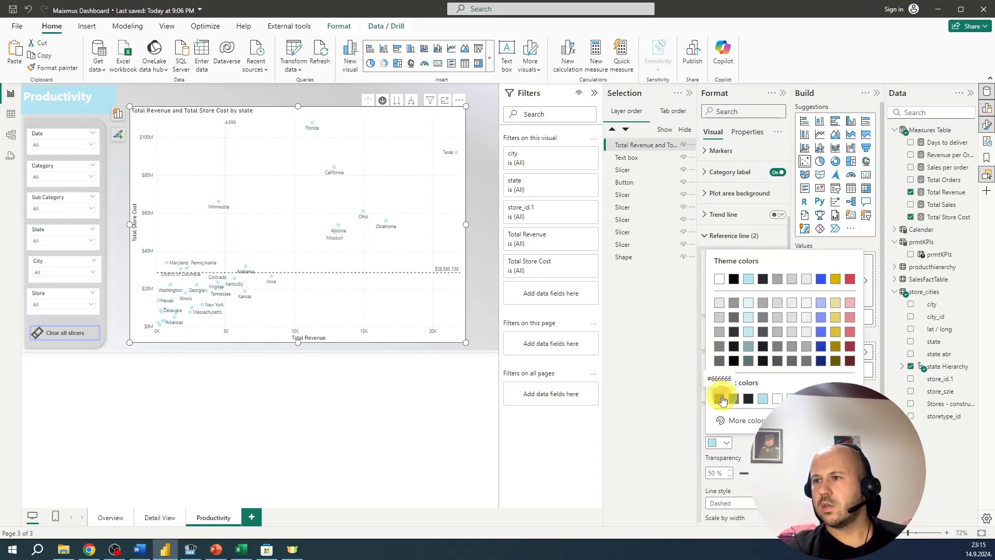
{"action": "left_click", "coordinate": [721, 399]}
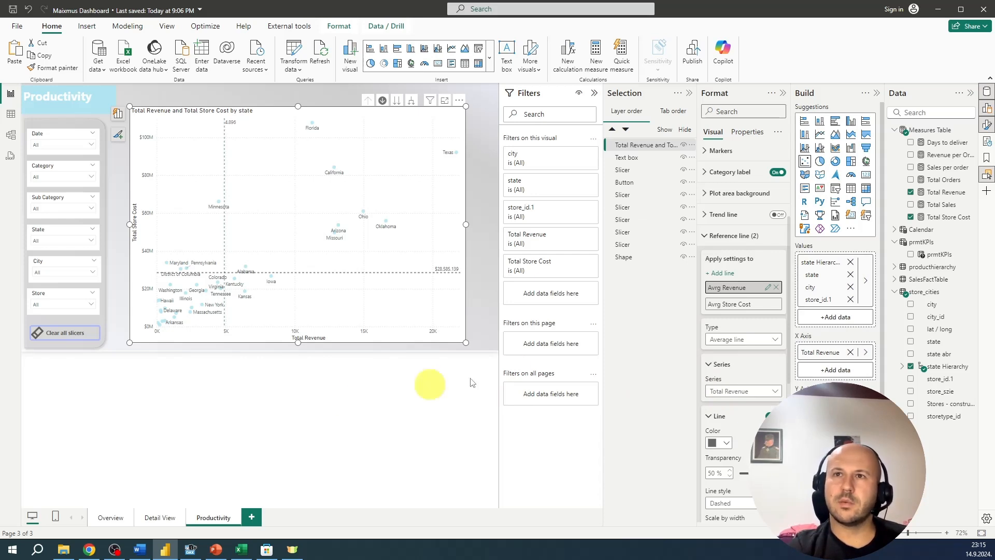
Set the Avrg Store Cost reference line's transparency to 29%
{"action": "scroll", "coordinate": [767, 388], "scroll_direction": "down", "scroll_amount": 3}
{"action": "scroll", "coordinate": [762, 396], "scroll_direction": "down", "scroll_amount": 3}
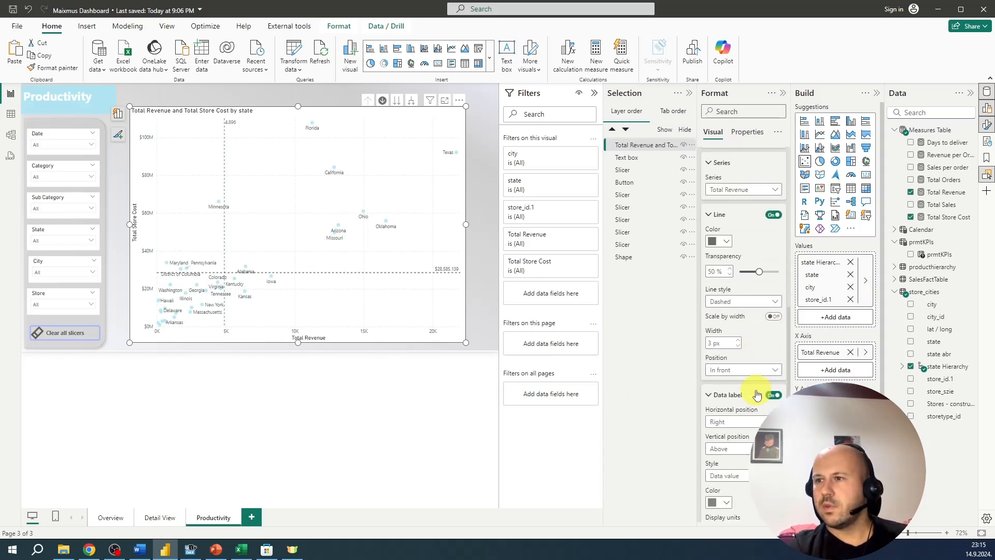
{"action": "scroll", "coordinate": [748, 287], "scroll_direction": "up", "scroll_amount": 4}
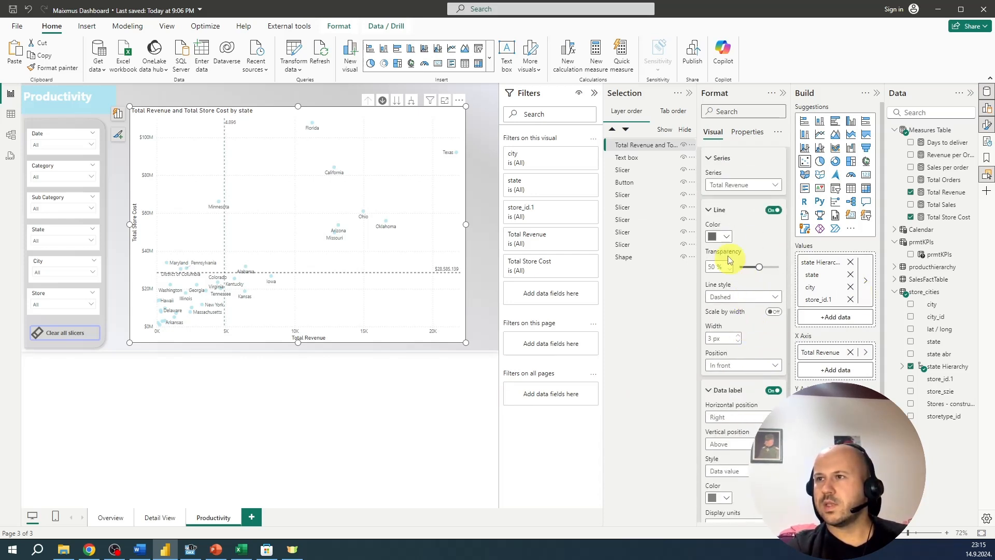
{"action": "left_click", "coordinate": [756, 206]}
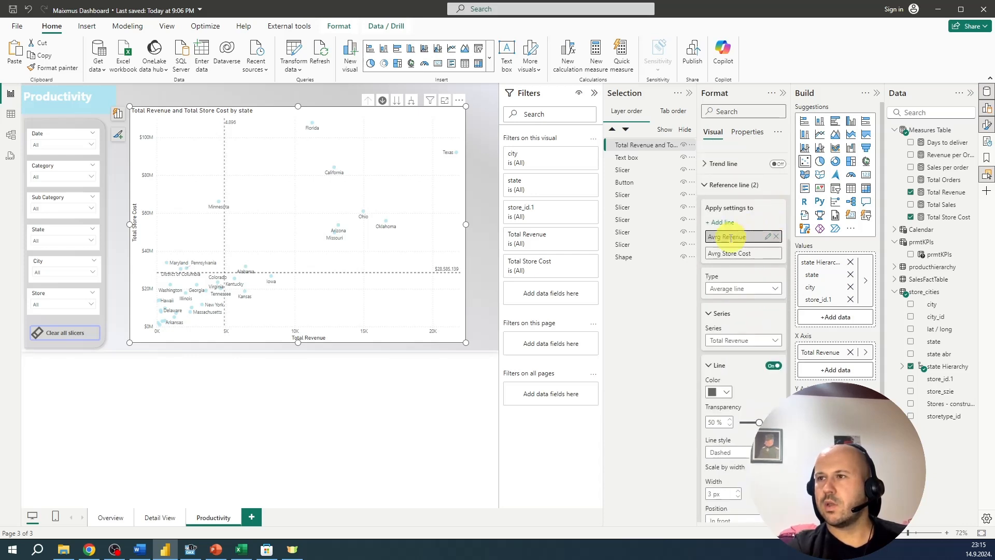
{"action": "scroll", "coordinate": [730, 311], "scroll_direction": "down", "scroll_amount": 1}
{"action": "scroll", "coordinate": [730, 326], "scroll_direction": "down", "scroll_amount": 1}
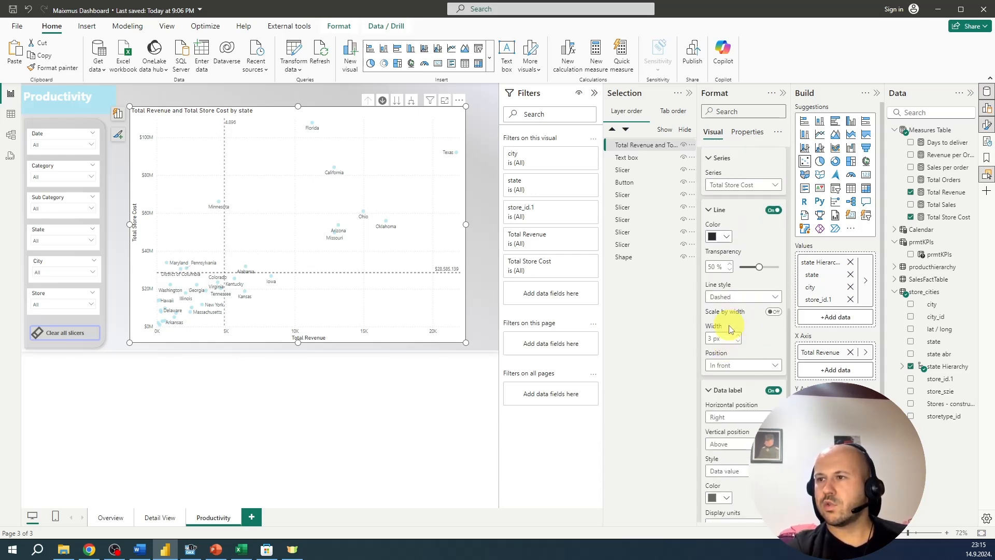
{"action": "left_click_drag", "start_coordinate": [756, 266], "coordinate": [727, 267]}
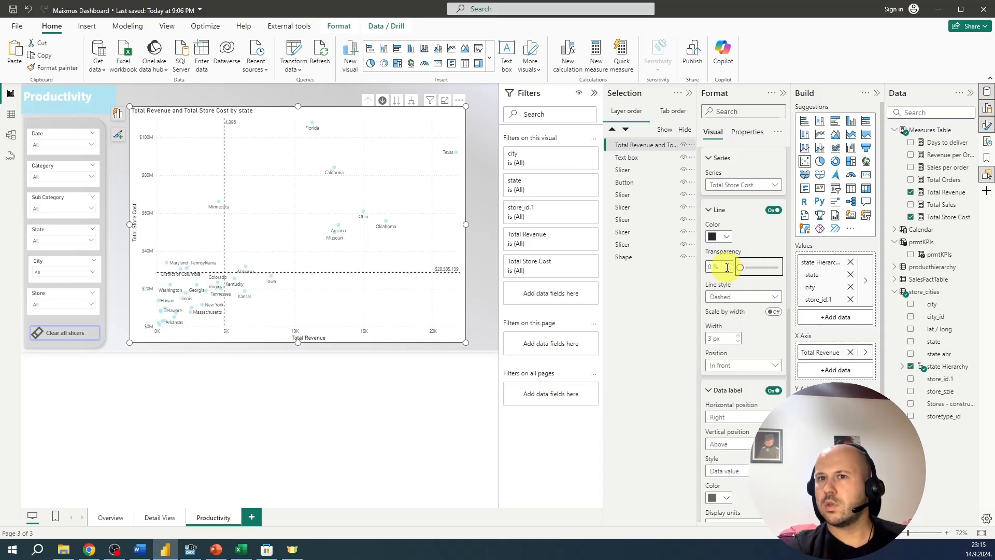
{"action": "scroll", "coordinate": [748, 301], "scroll_direction": "down", "scroll_amount": 2}
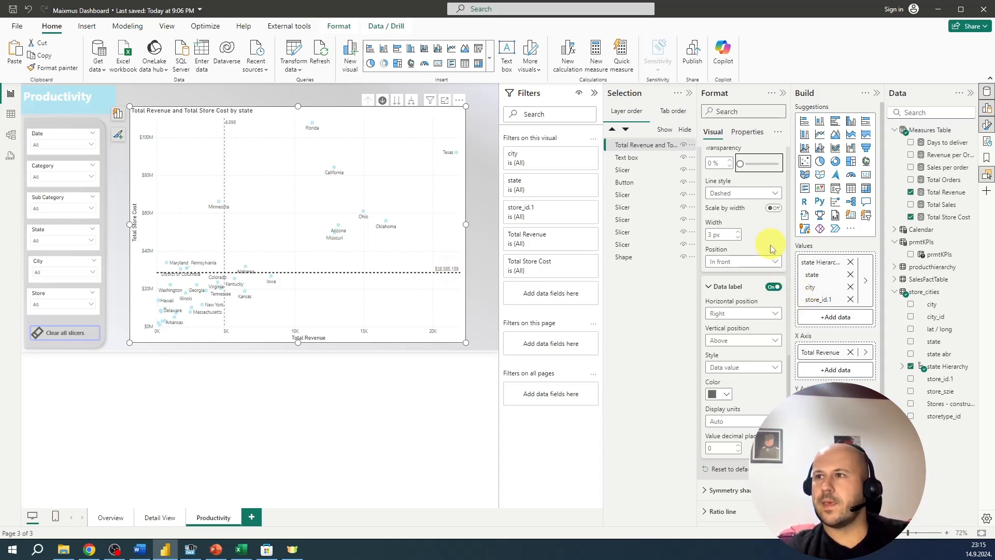
{"action": "scroll", "coordinate": [746, 254], "scroll_direction": "up", "scroll_amount": 2}
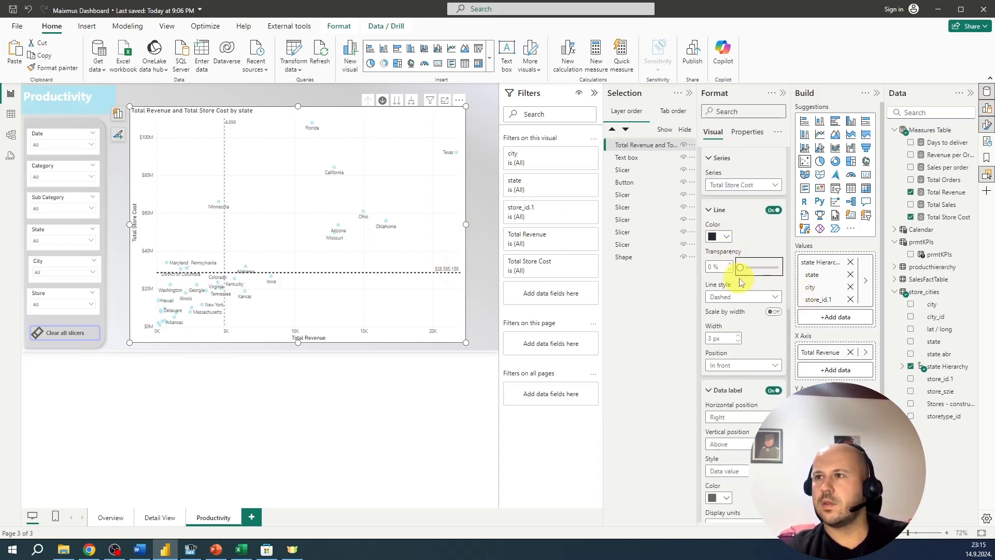
{"action": "left_click", "coordinate": [752, 267]}
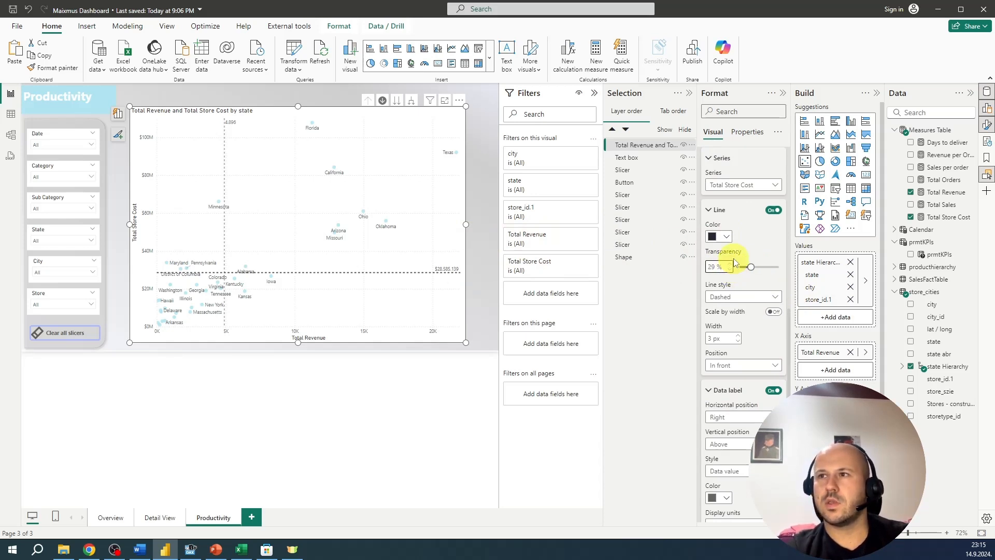
Reapply dark grey to the Avrg Revenue reference line and set its transparency to 28%
{"action": "scroll", "coordinate": [731, 262], "scroll_direction": "up", "scroll_amount": 2}
{"action": "left_click", "coordinate": [733, 185]}
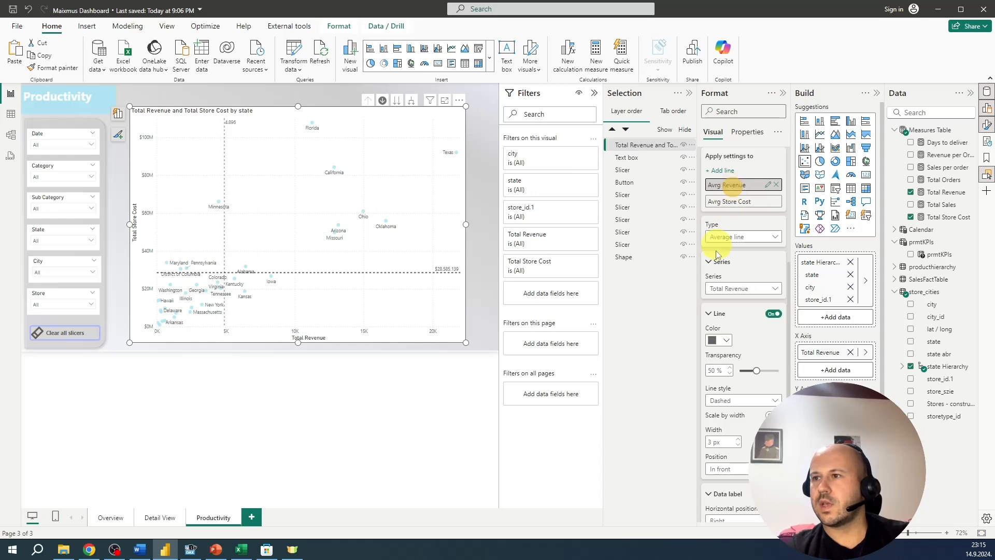
{"action": "left_click", "coordinate": [726, 340]}
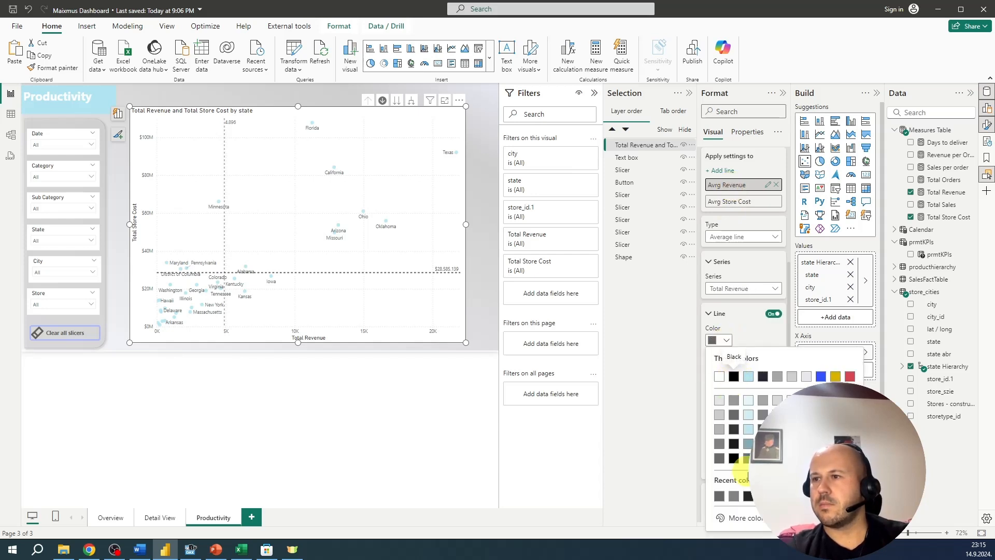
{"action": "left_click", "coordinate": [719, 496]}
{"action": "left_click", "coordinate": [748, 371]}
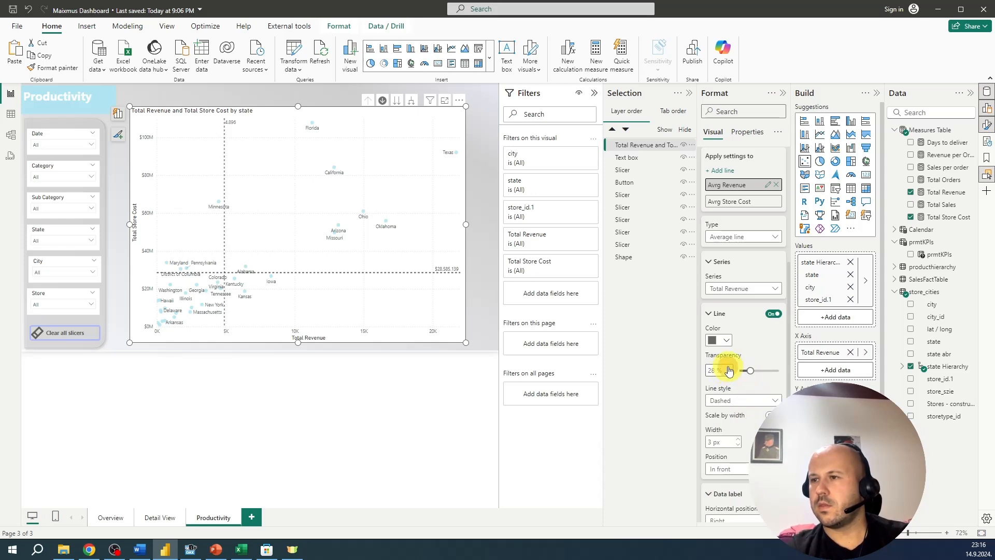
{"action": "left_click", "coordinate": [368, 424]}
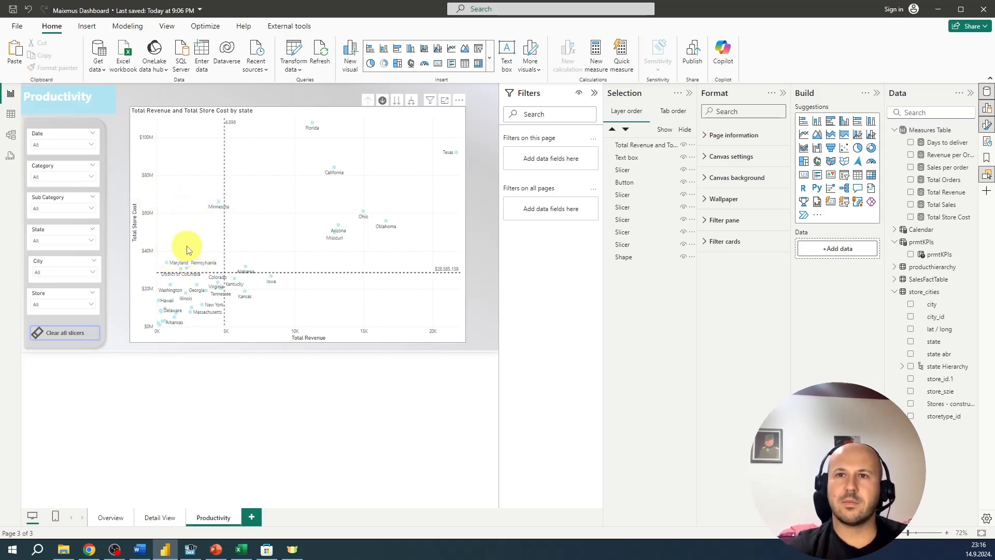
Widen the scatter chart slightly while it is drilled down to city level, and return it to state level
{"action": "left_click", "coordinate": [397, 106]}
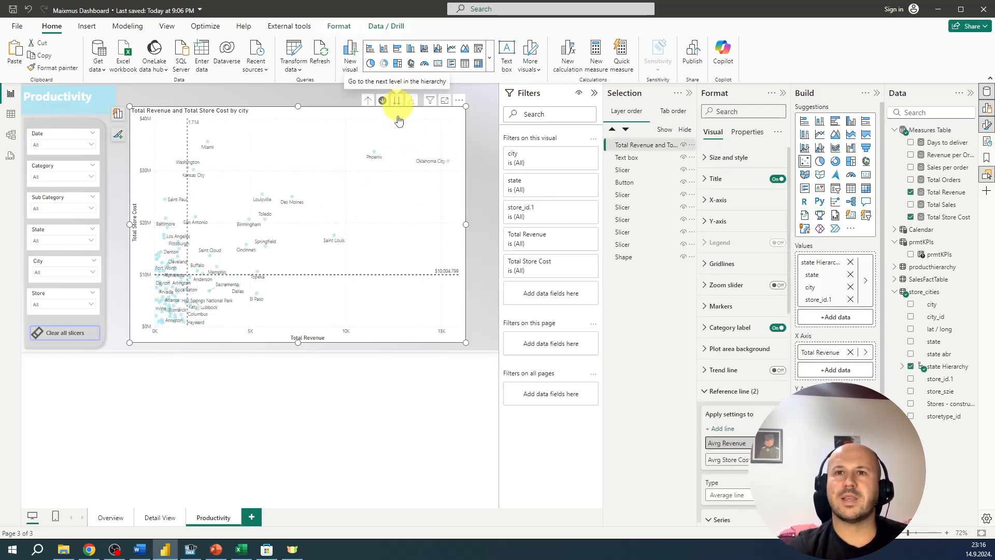
{"action": "mouse_move", "coordinate": [466, 223]}
{"action": "left_mouse_down"}
{"action": "mouse_move", "coordinate": [493, 217]}
{"action": "mouse_move", "coordinate": [476, 228]}
{"action": "left_mouse_up"}
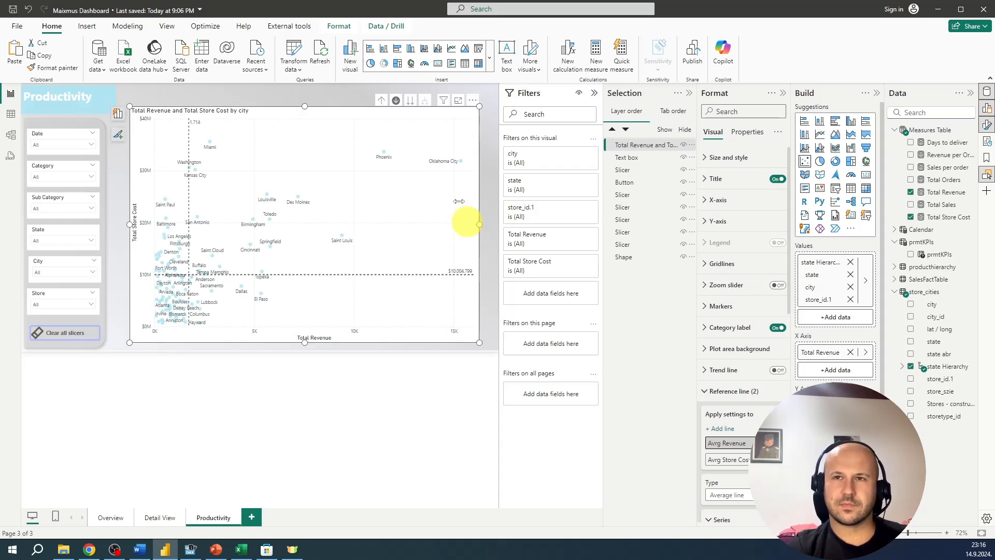
{"action": "left_click", "coordinate": [380, 102]}
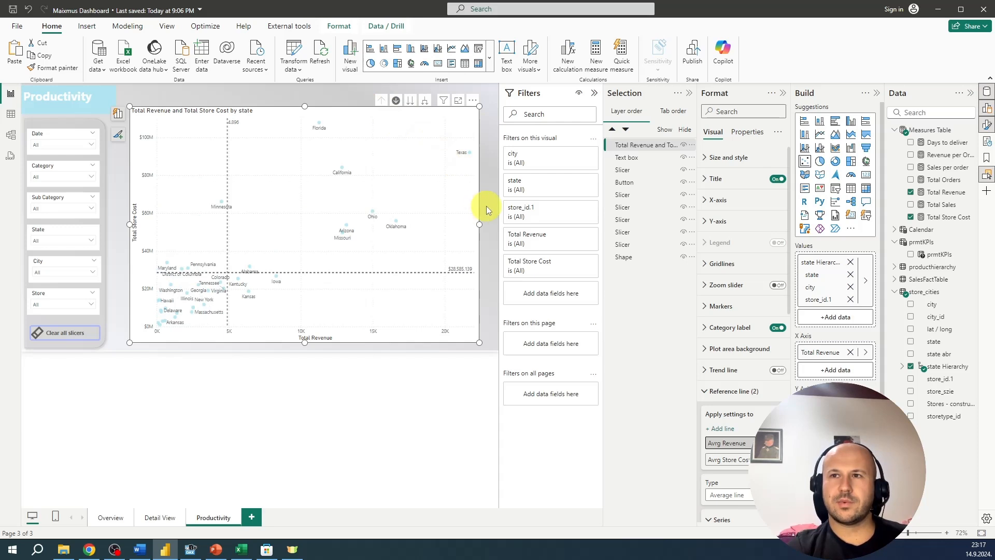
Narrow the scatter chart to free space beside it and insert a matrix visual there
{"action": "left_click_drag", "start_coordinate": [480, 226], "coordinate": [395, 220]}
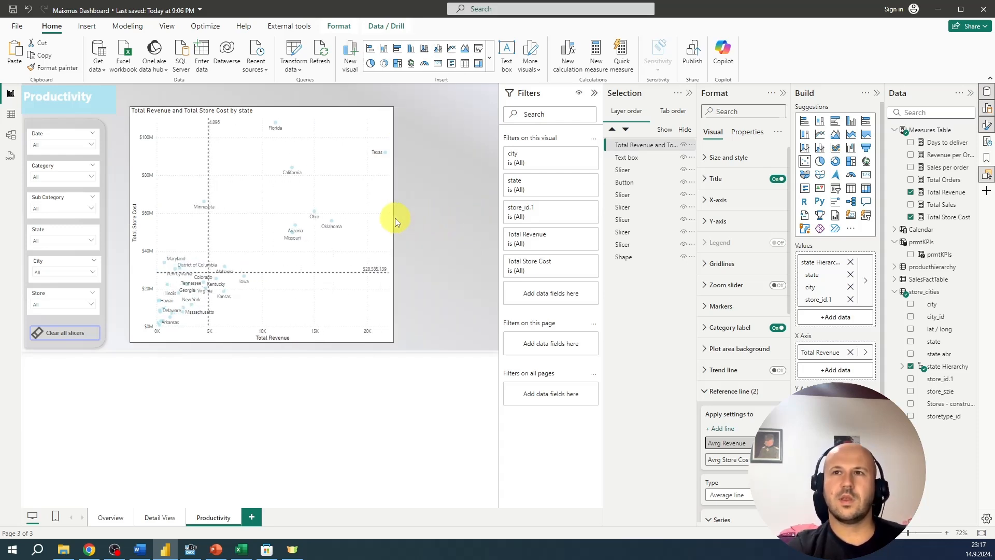
{"action": "left_click", "coordinate": [490, 58]}
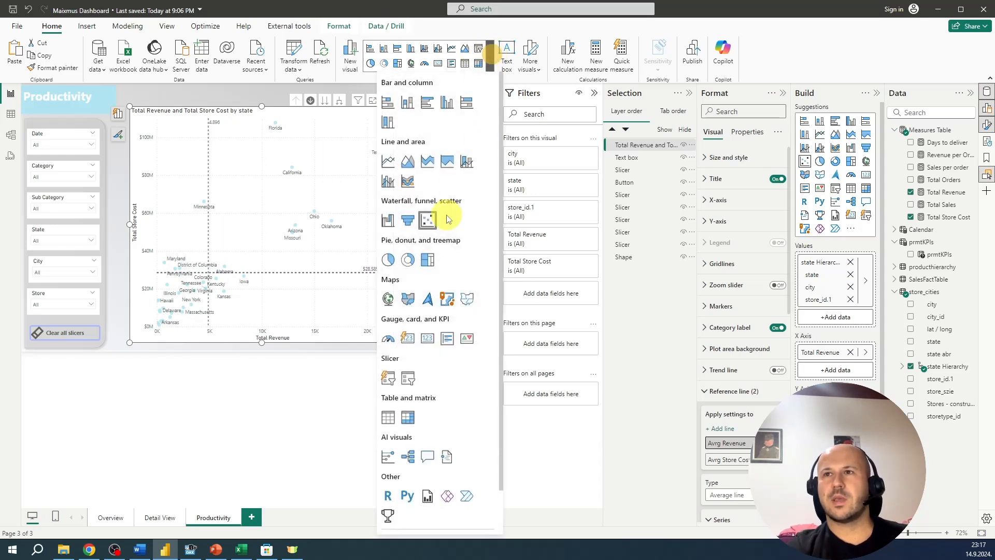
{"action": "left_click", "coordinate": [275, 390]}
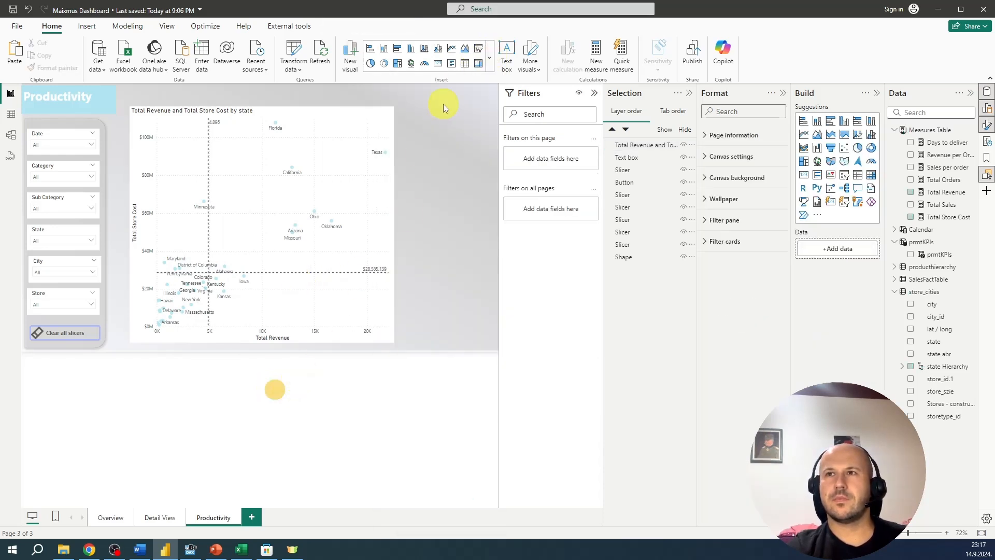
{"action": "left_click", "coordinate": [477, 63]}
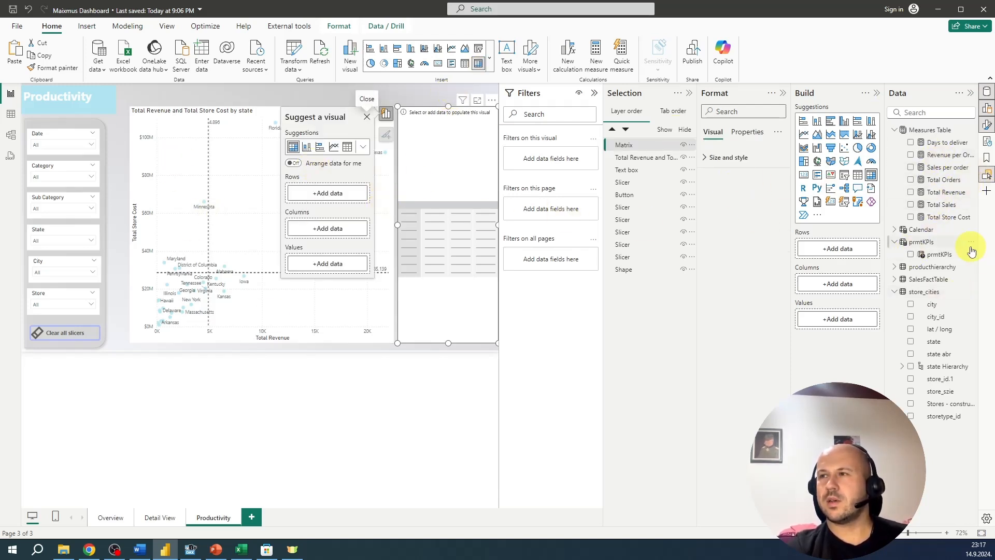
Add state Hierarchy to the matrix rows and Total Revenue and Total Store Cost to its values
{"action": "left_click_drag", "start_coordinate": [937, 363], "coordinate": [455, 202]}
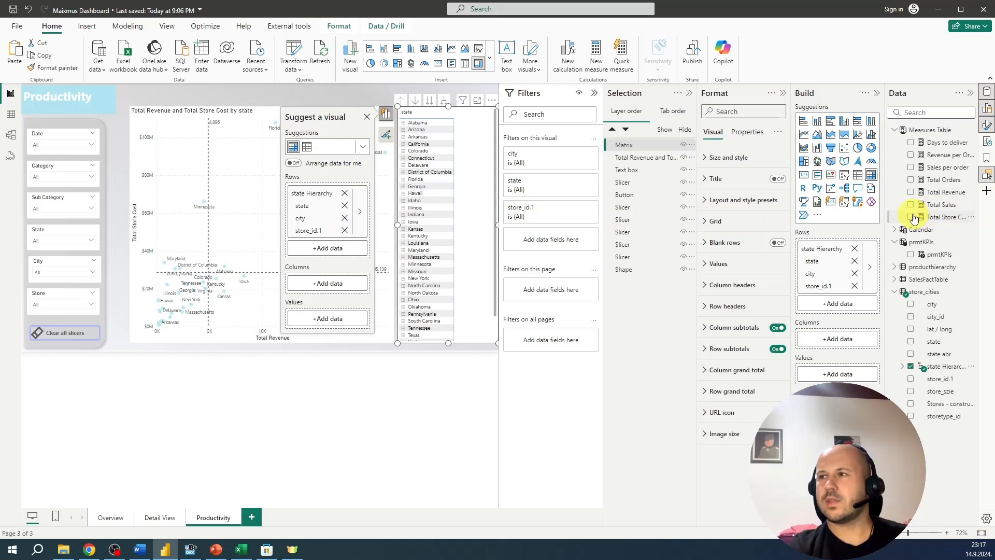
{"action": "left_click", "coordinate": [911, 192]}
{"action": "left_click", "coordinate": [911, 217]}
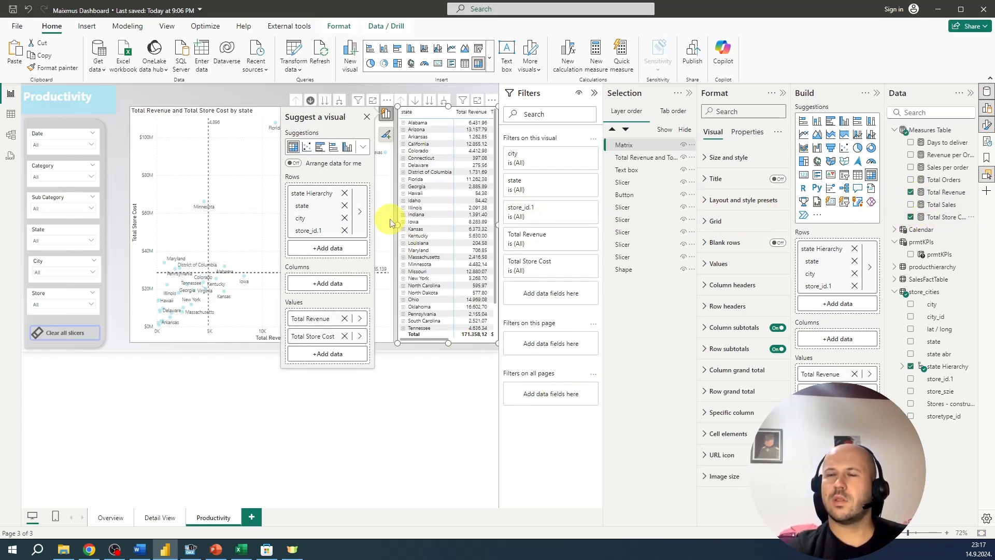
Explore the matrix hierarchy by expanding and collapsing Connecticut, then expanding Arizona to its cities and Phoenix to its stores
{"action": "left_click", "coordinate": [404, 159]}
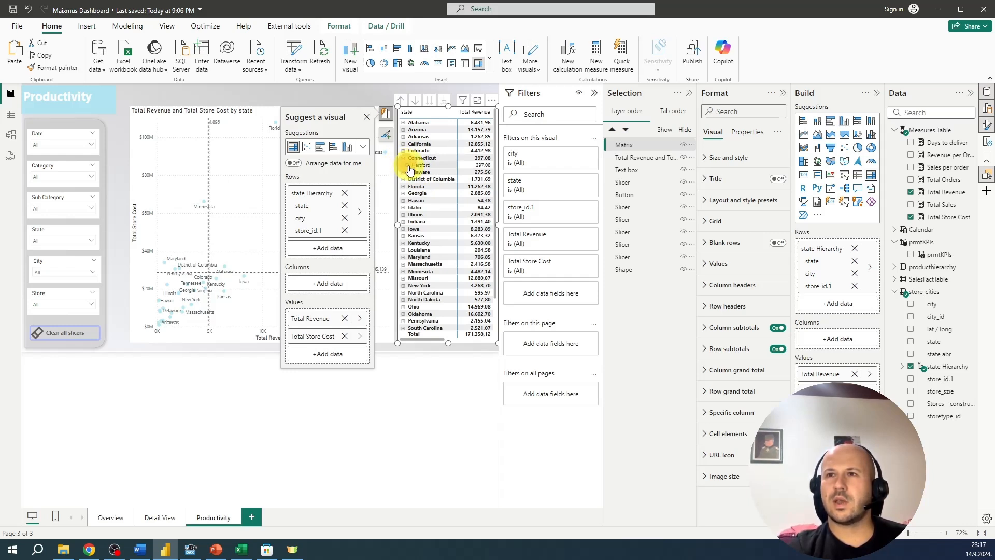
{"action": "left_click", "coordinate": [403, 158]}
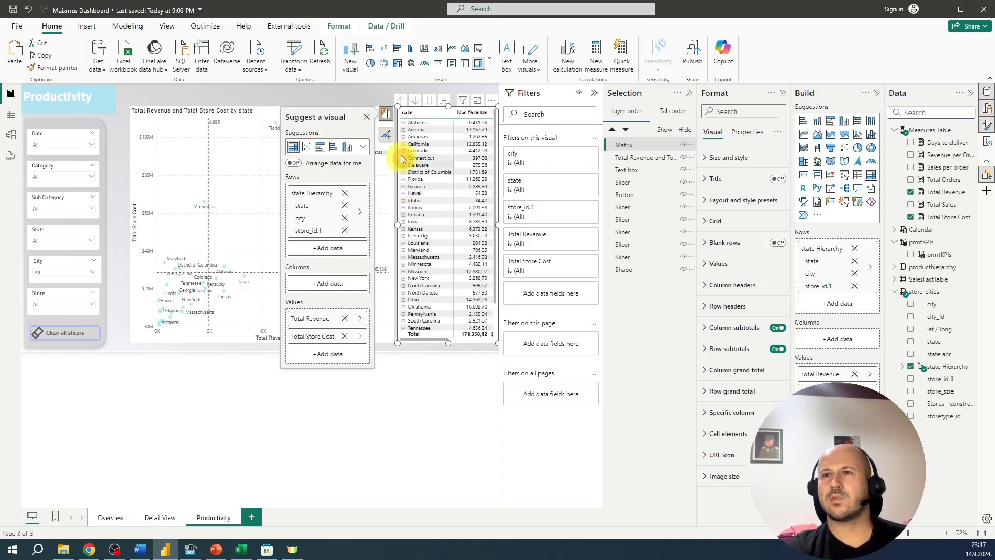
{"action": "left_click", "coordinate": [404, 130]}
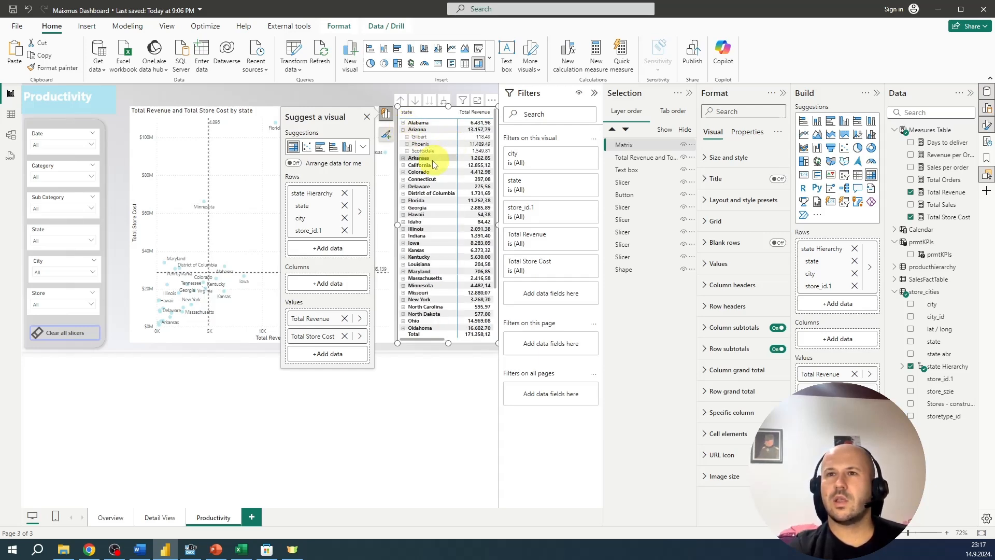
{"action": "left_click", "coordinate": [408, 151]}
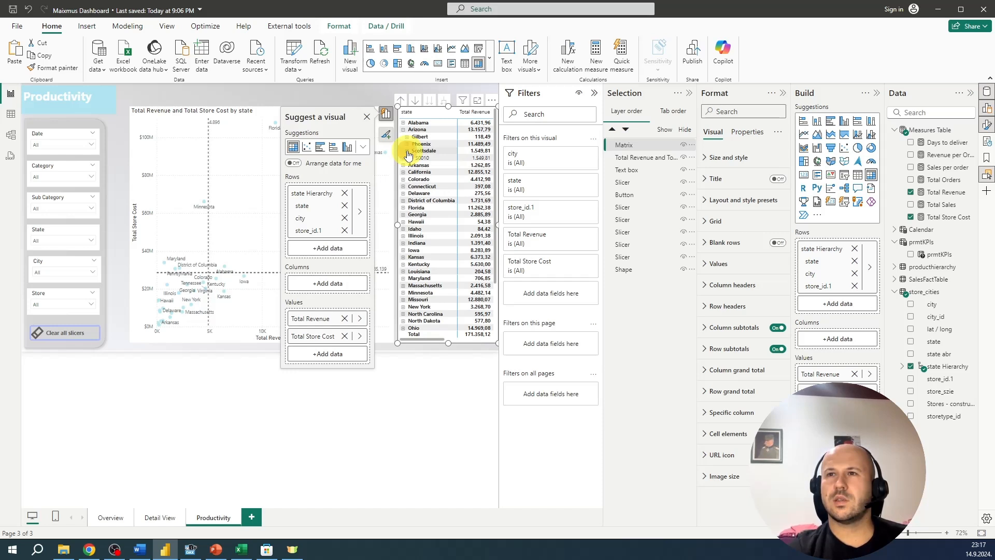
{"action": "left_click", "coordinate": [408, 150]}
{"action": "left_click", "coordinate": [406, 144]}
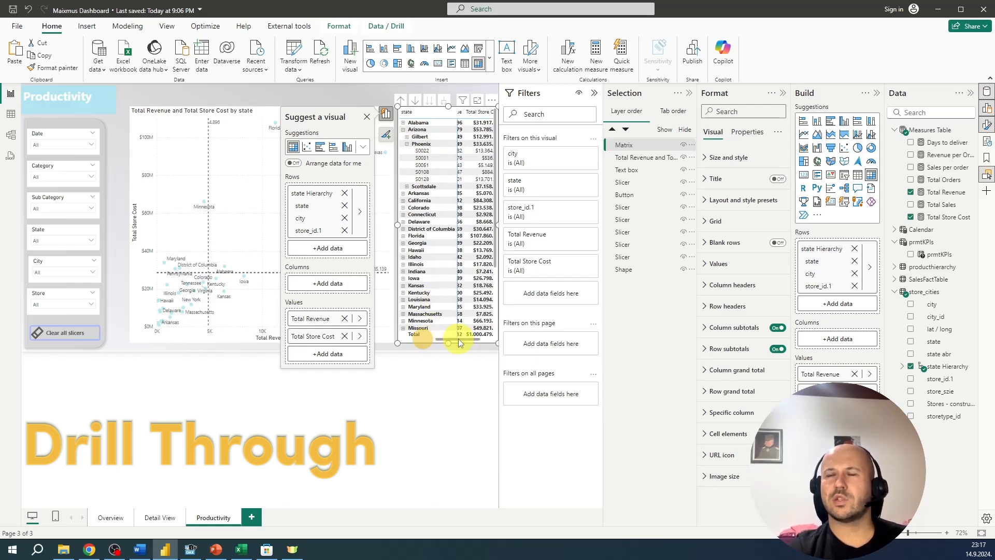
Move the scatter chart closer to the slicer column and extend its upper edge to near the top of the page
{"action": "left_click_drag", "start_coordinate": [259, 110], "coordinate": [254, 113]}
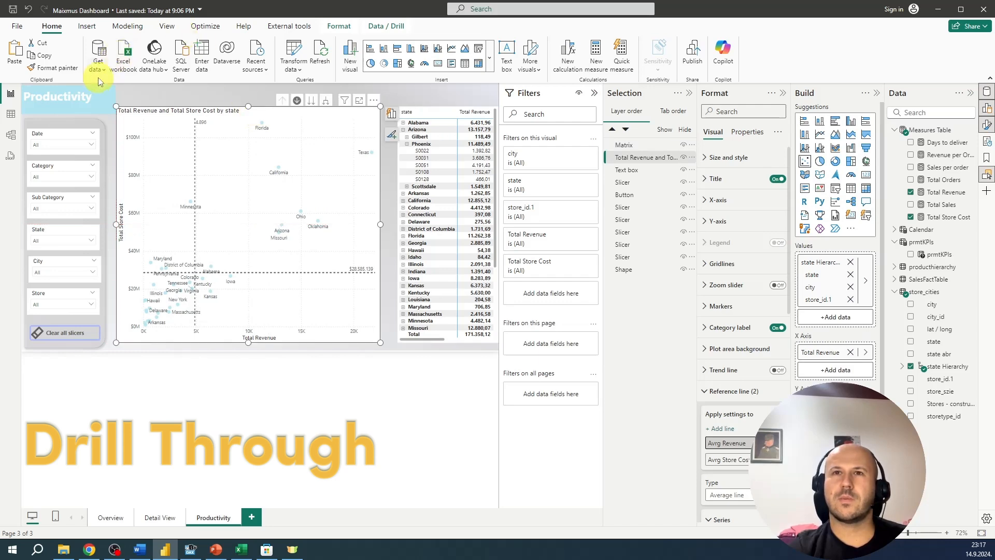
{"action": "left_click", "coordinate": [108, 97]}
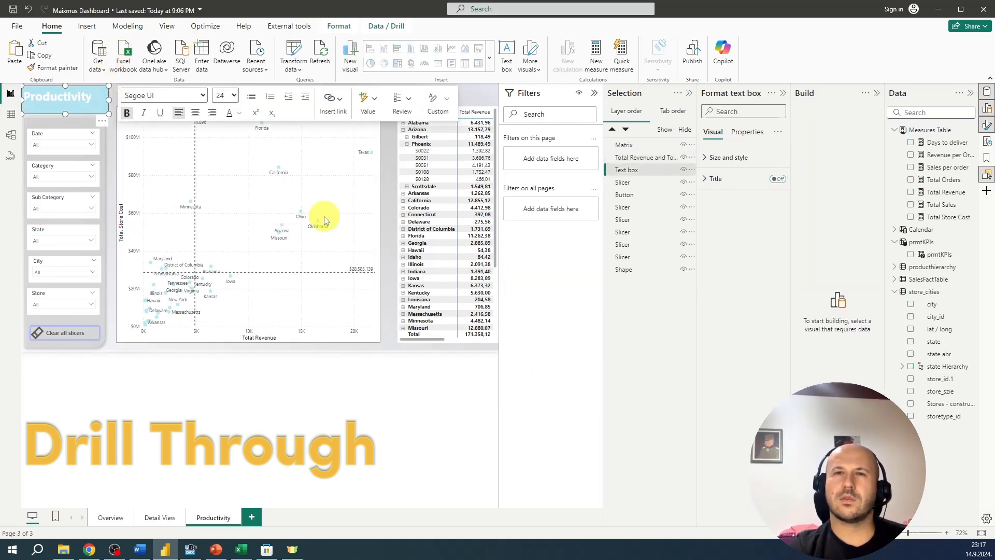
{"action": "left_click", "coordinate": [311, 130]}
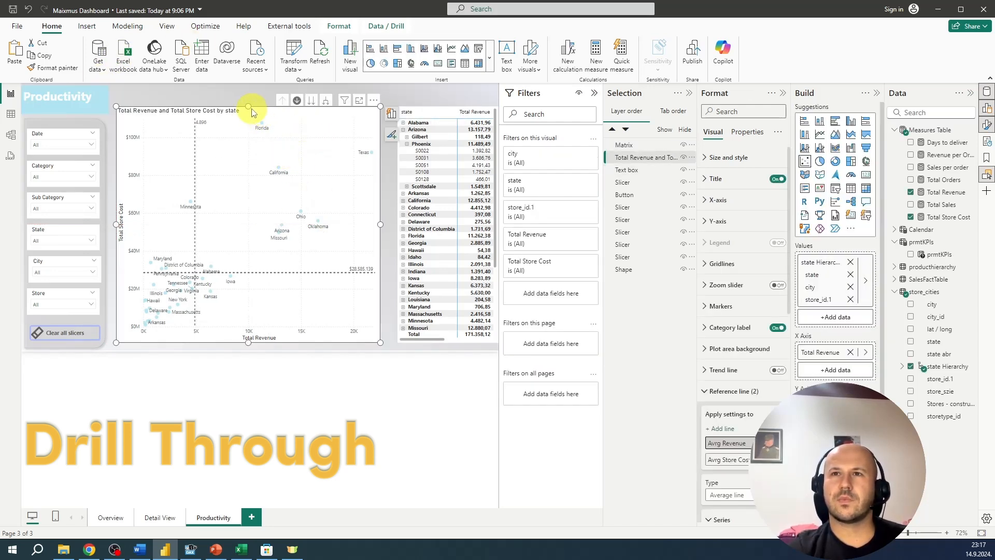
{"action": "left_click_drag", "start_coordinate": [252, 113], "coordinate": [251, 90]}
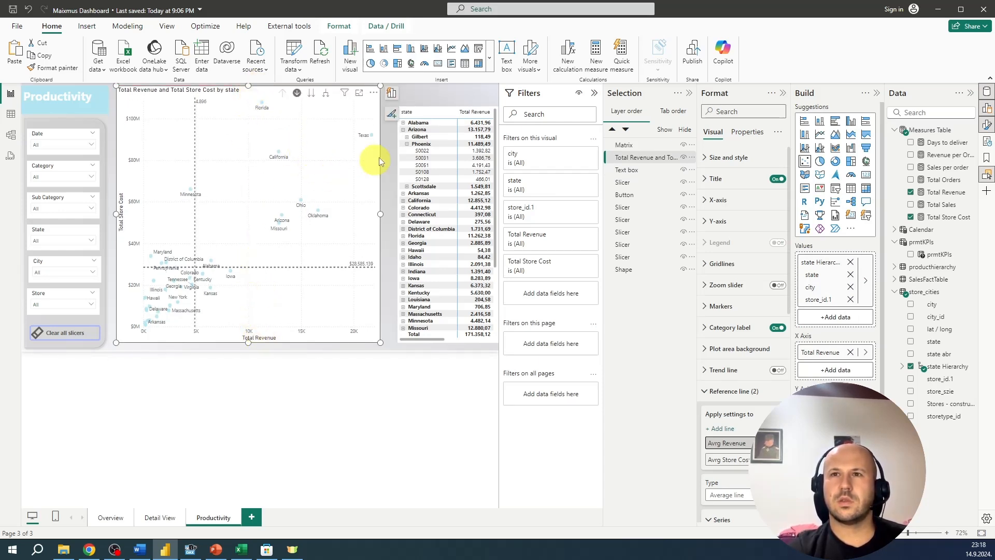
Move the matrix up beside the scatter chart and resize it to fill the remaining page width and height
{"action": "left_click_drag", "start_coordinate": [437, 101], "coordinate": [429, 83]}
{"action": "mouse_move", "coordinate": [489, 319]}
{"action": "left_mouse_down"}
{"action": "mouse_move", "coordinate": [493, 331]}
{"action": "mouse_move", "coordinate": [481, 301]}
{"action": "mouse_move", "coordinate": [482, 311]}
{"action": "left_mouse_up"}
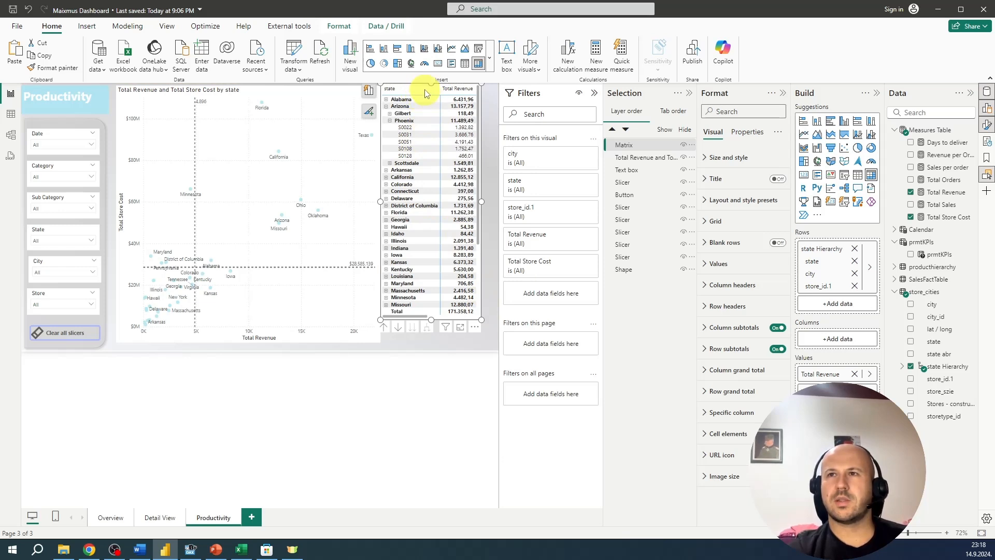
{"action": "left_click", "coordinate": [469, 316]}
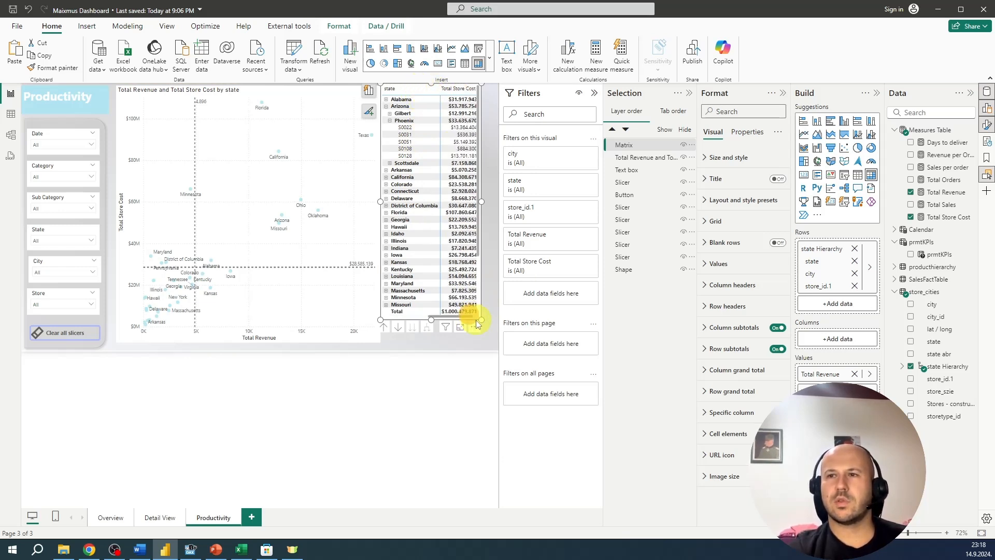
{"action": "mouse_move", "coordinate": [394, 88]}
{"action": "left_mouse_down"}
{"action": "mouse_move", "coordinate": [408, 78]}
{"action": "mouse_move", "coordinate": [402, 91]}
{"action": "left_mouse_up"}
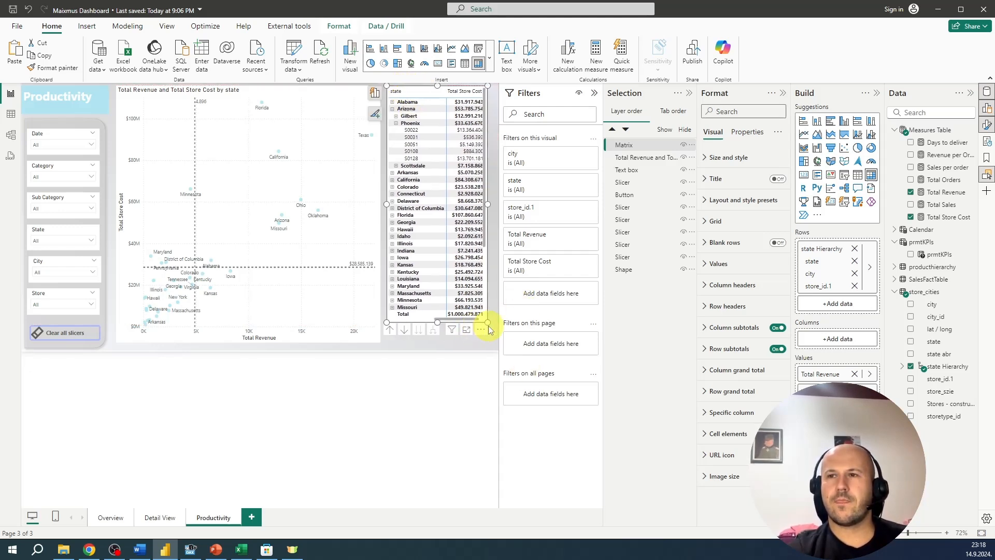
{"action": "left_click_drag", "start_coordinate": [489, 331], "coordinate": [493, 350]}
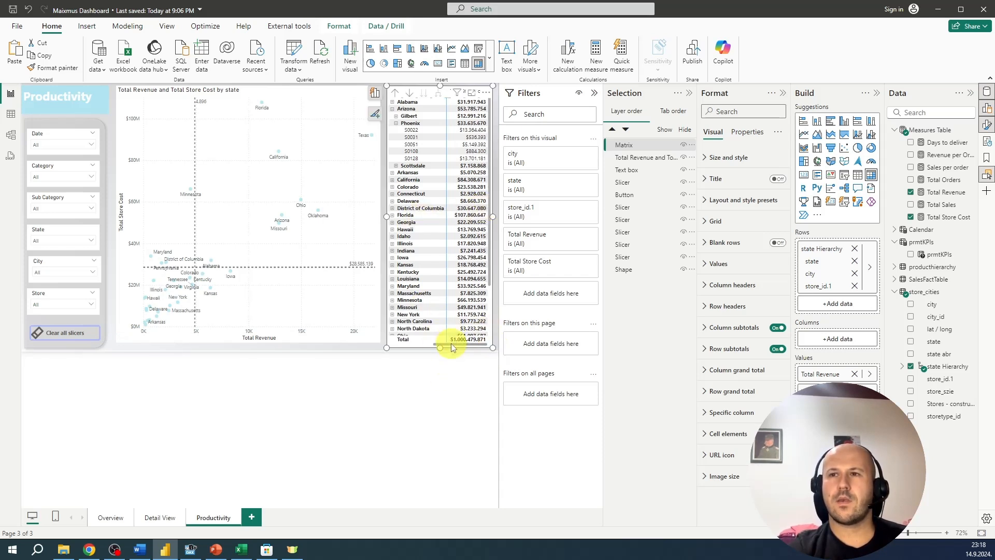
Try the matrix's expand, drill up and Arizona cross-filter behavior, and collapse all its rows back to state level
{"action": "left_click", "coordinate": [393, 102]}
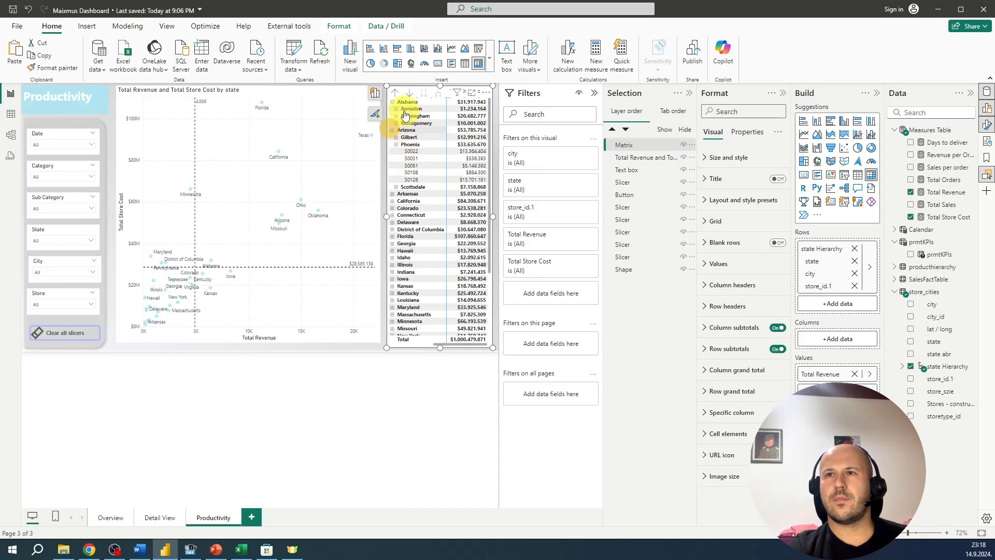
{"action": "left_click", "coordinate": [405, 130]}
{"action": "left_click", "coordinate": [395, 94]}
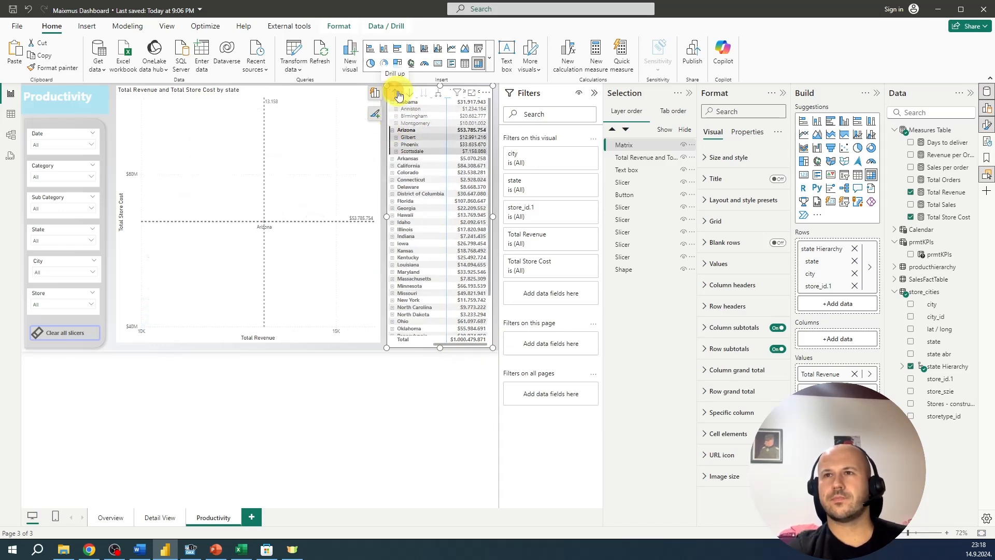
{"action": "left_click", "coordinate": [414, 129]}
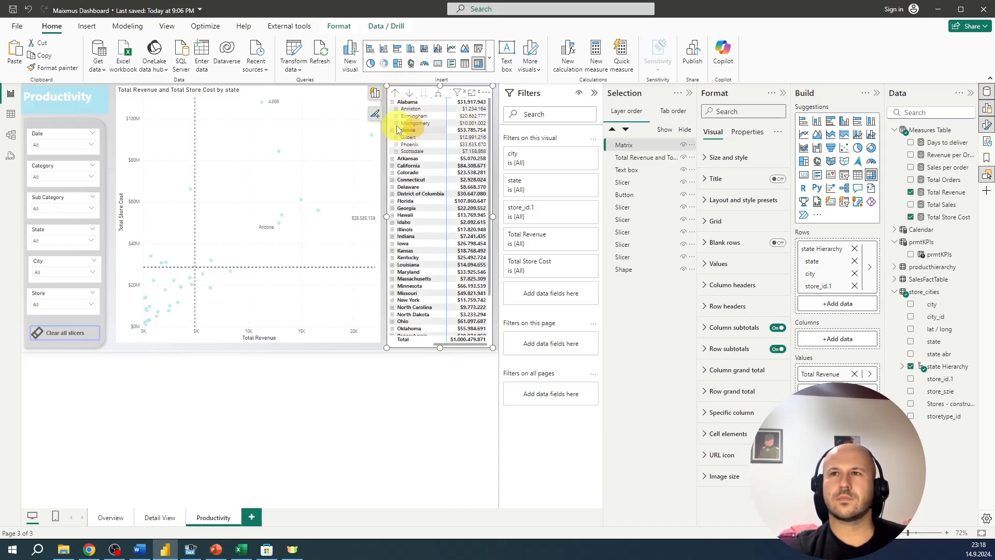
{"action": "left_click", "coordinate": [392, 130]}
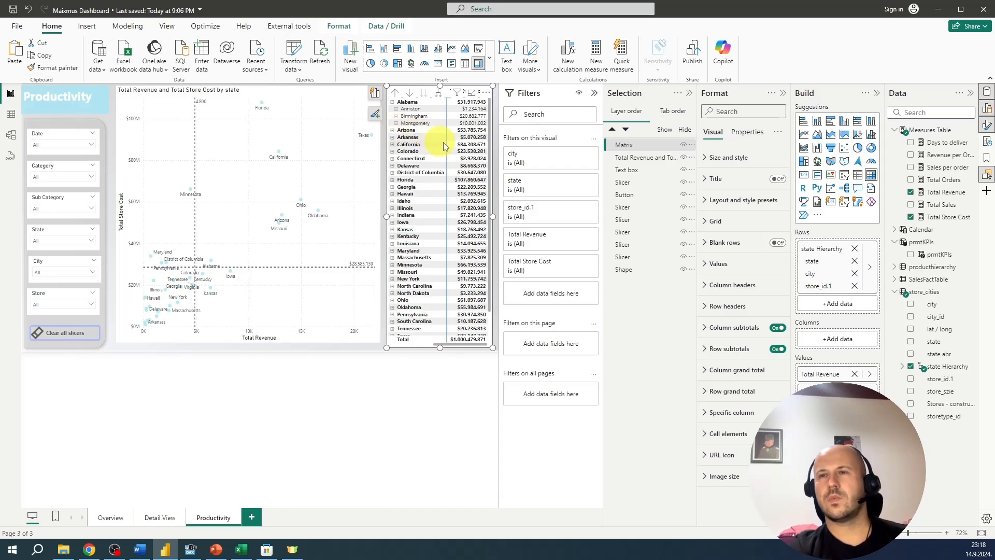
{"action": "left_click", "coordinate": [392, 103]}
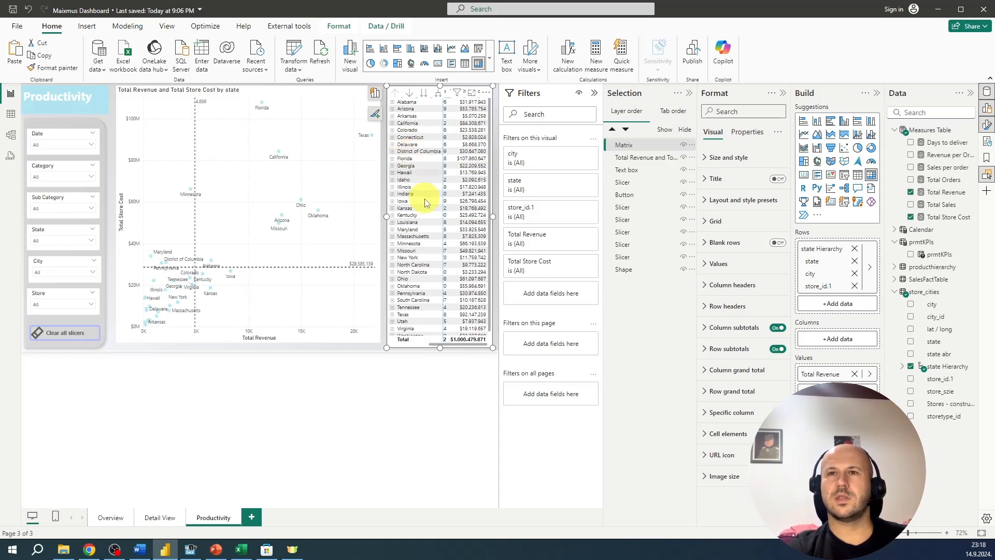
Cross-filter the scatter chart by Georgia, drill the chart to city level, and clear the Georgia selection
{"action": "left_click", "coordinate": [412, 166]}
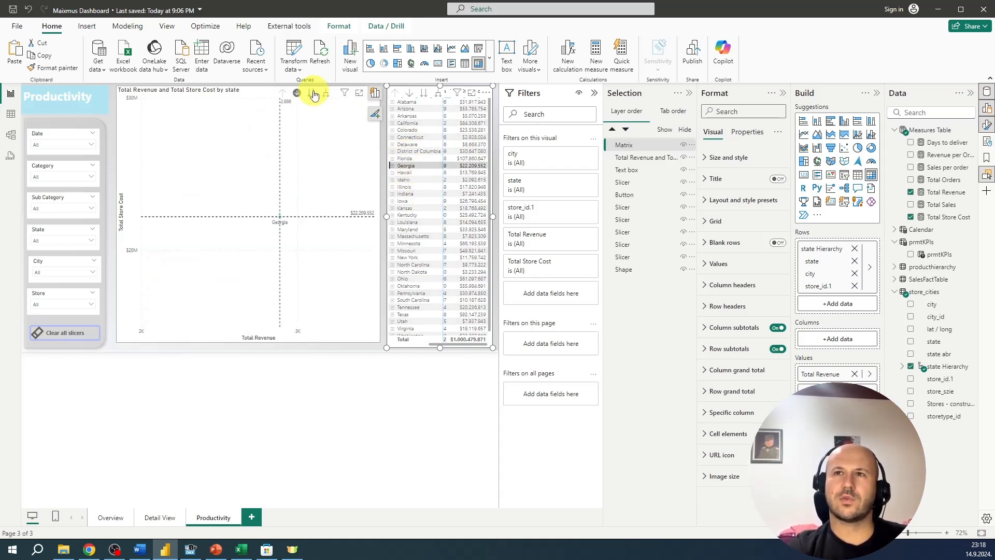
{"action": "left_click", "coordinate": [314, 94]}
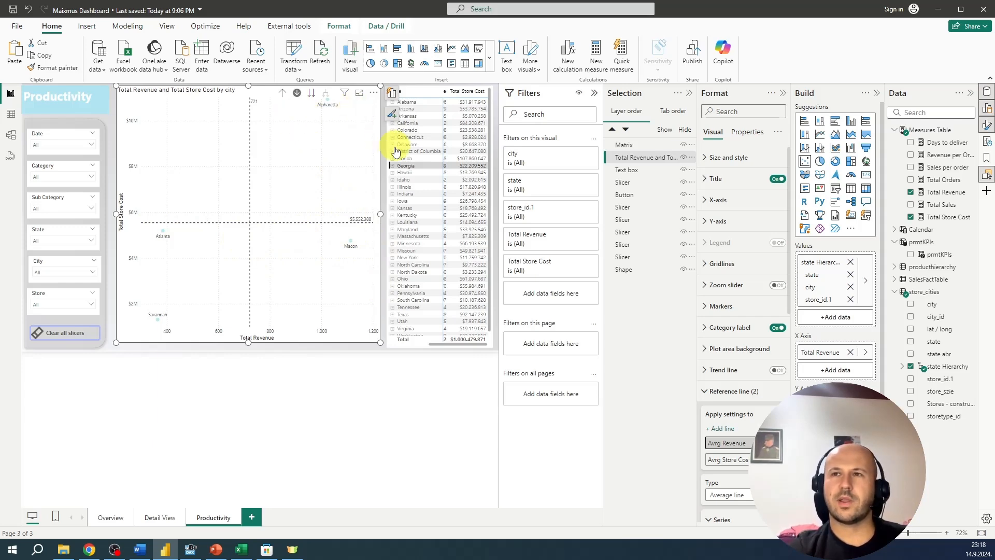
{"action": "left_click", "coordinate": [411, 169]}
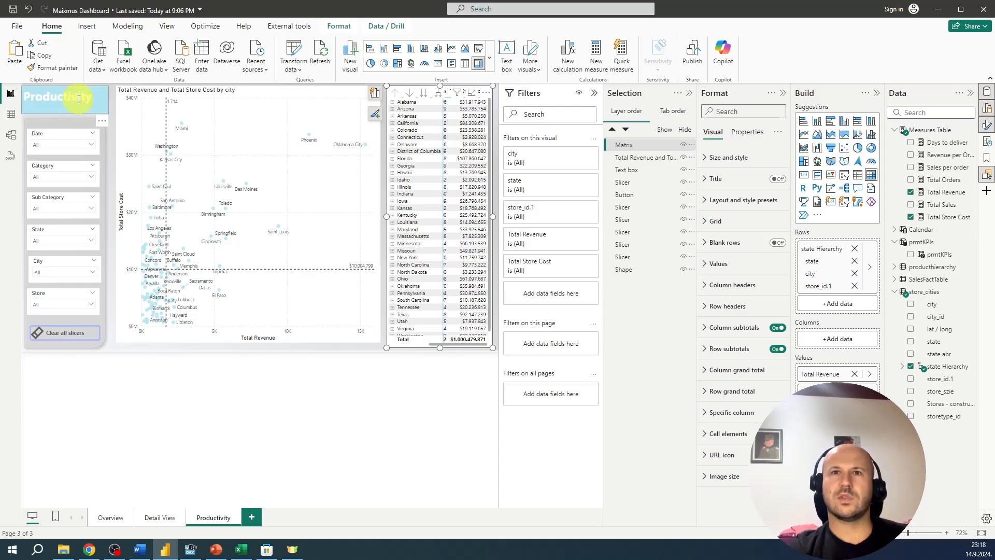
{"action": "left_click", "coordinate": [107, 101]}
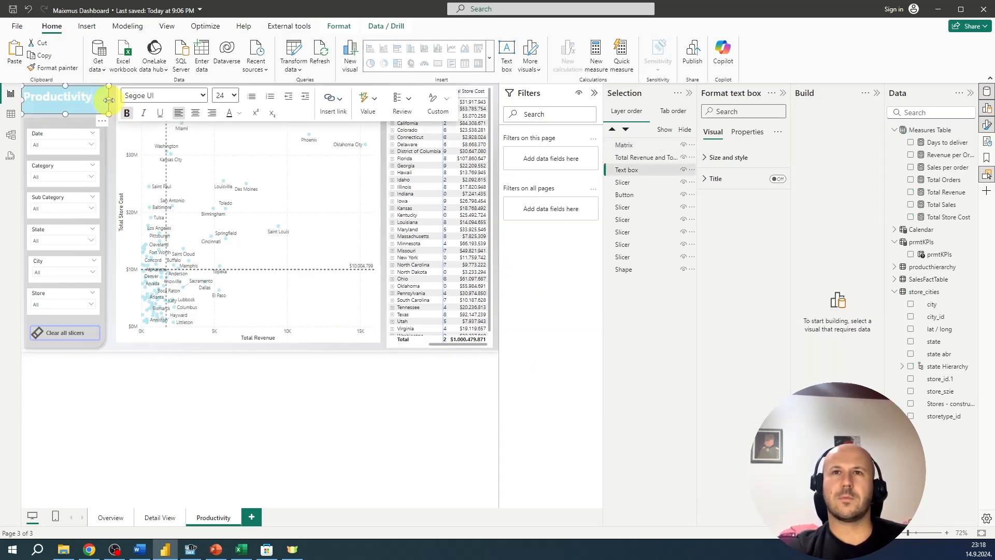
{"action": "left_click", "coordinate": [365, 425]}
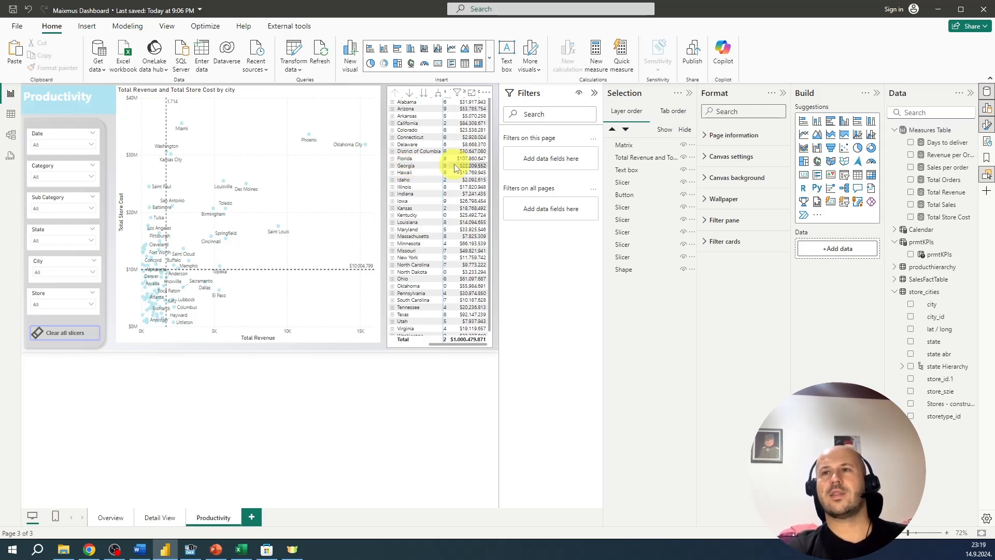
{"action": "right_click", "coordinate": [416, 168]}
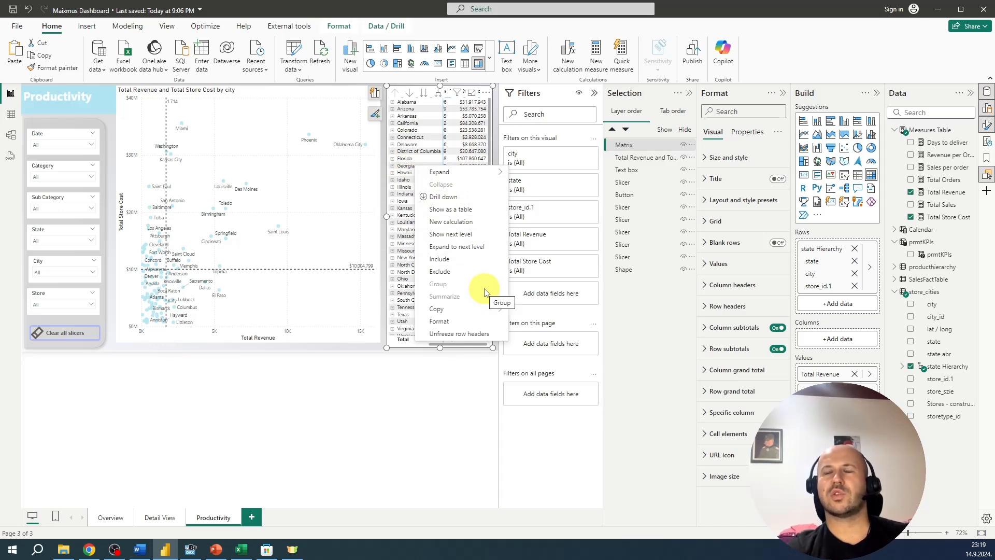
{"action": "left_click", "coordinate": [384, 463]}
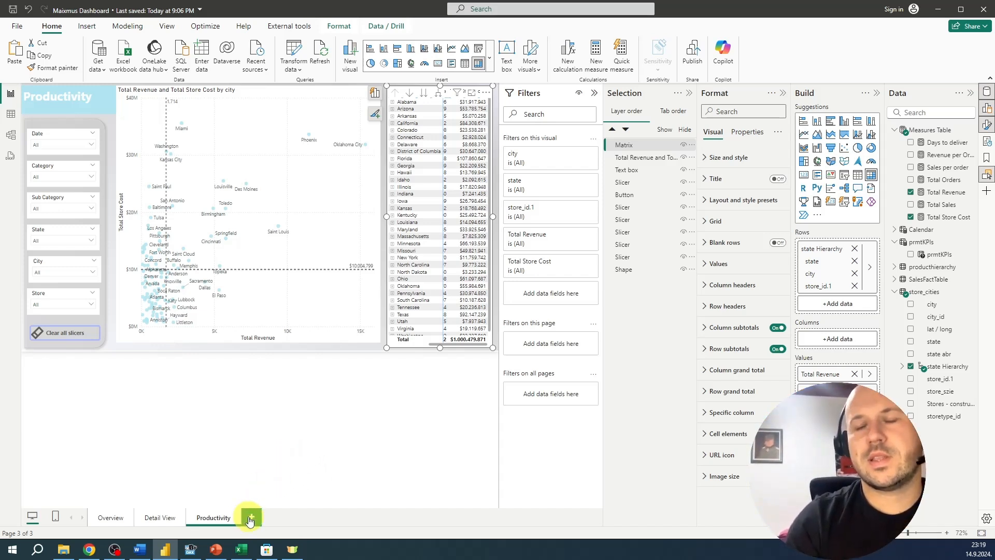
Duplicate the Productivity page and rename the duplicate as DT_Details
{"action": "right_click", "coordinate": [198, 519]}
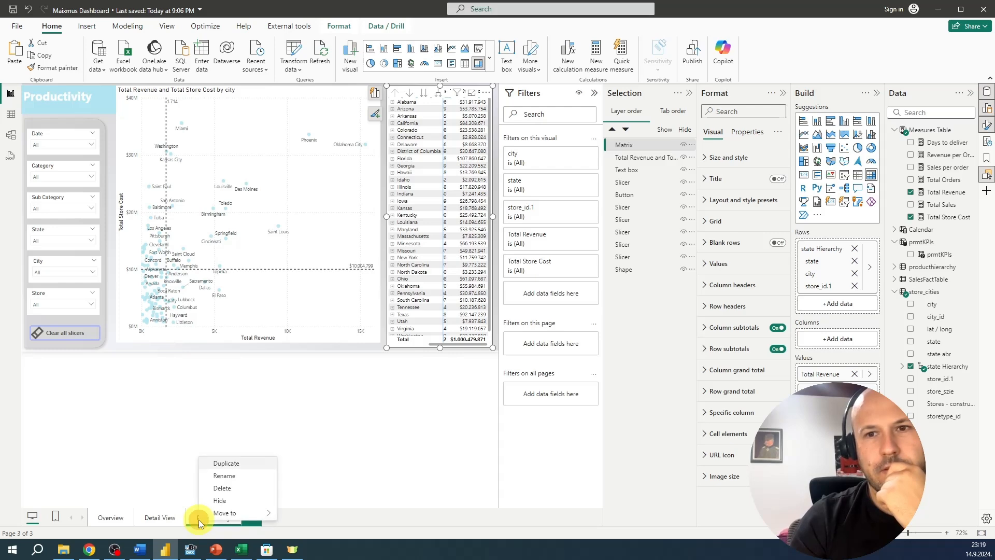
{"action": "left_click", "coordinate": [226, 465]}
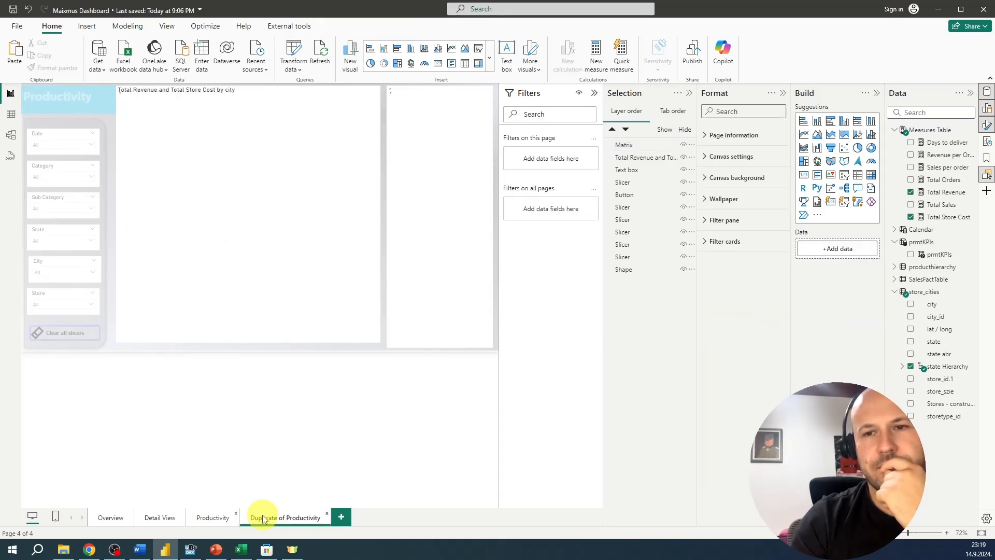
{"action": "double_click", "coordinate": [275, 518]}
{"action": "key", "text": "BackSpace"}
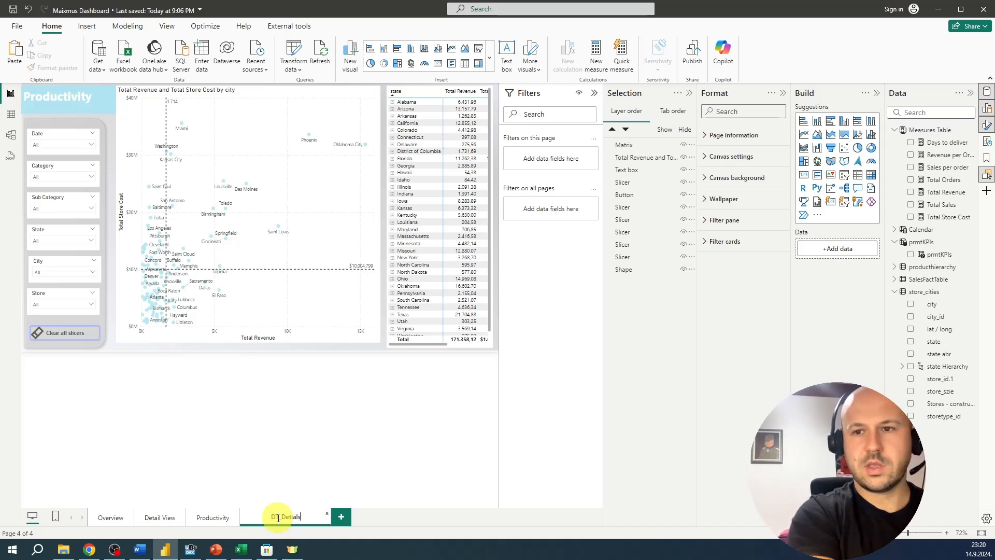
{"action": "type", "text": "DT_Detials"}
{"action": "key", "text": "Return"}
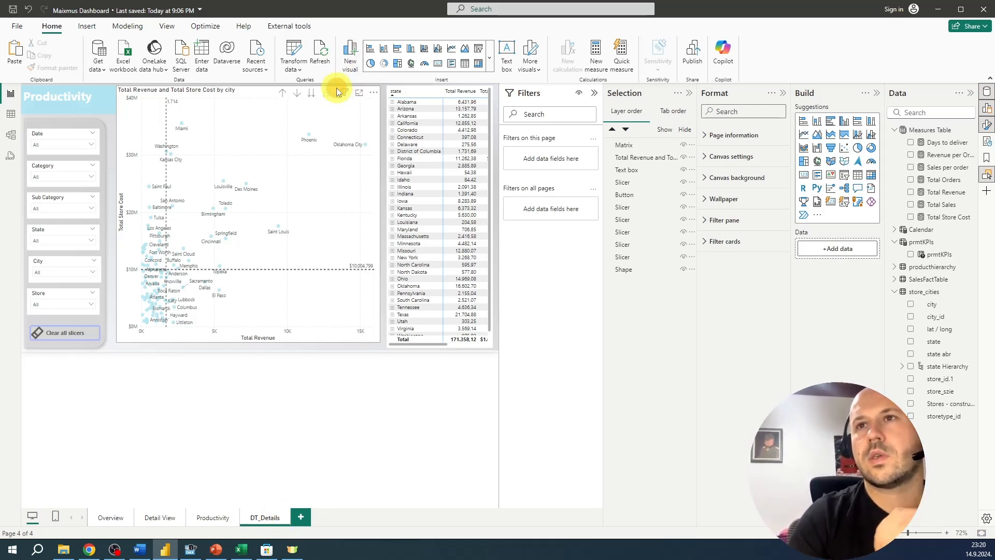
Delete the scatter chart and the matrix from the DT_Details page
{"action": "left_click", "coordinate": [336, 88]}
{"action": "key", "text": "Delete"}
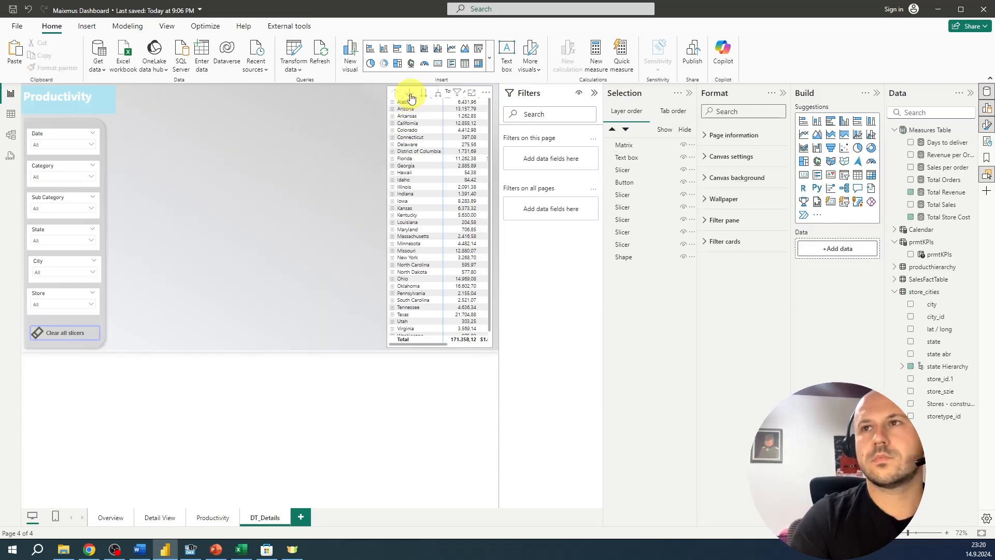
{"action": "left_click", "coordinate": [399, 88]}
{"action": "key", "text": "Delete"}
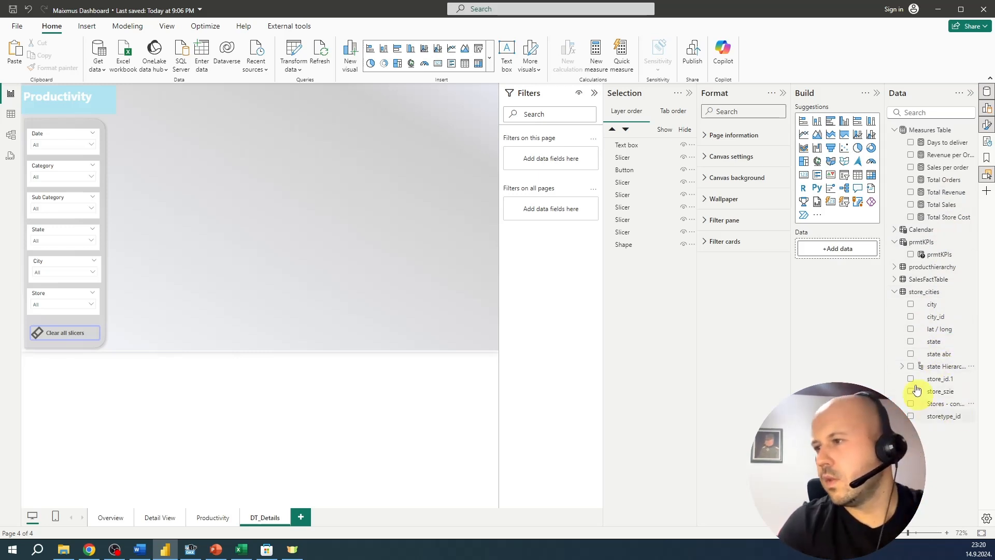
Create a table on the blank canvas from the store_cities fields state, city and store_id.1
{"action": "left_click_drag", "start_coordinate": [914, 342], "coordinate": [257, 213]}
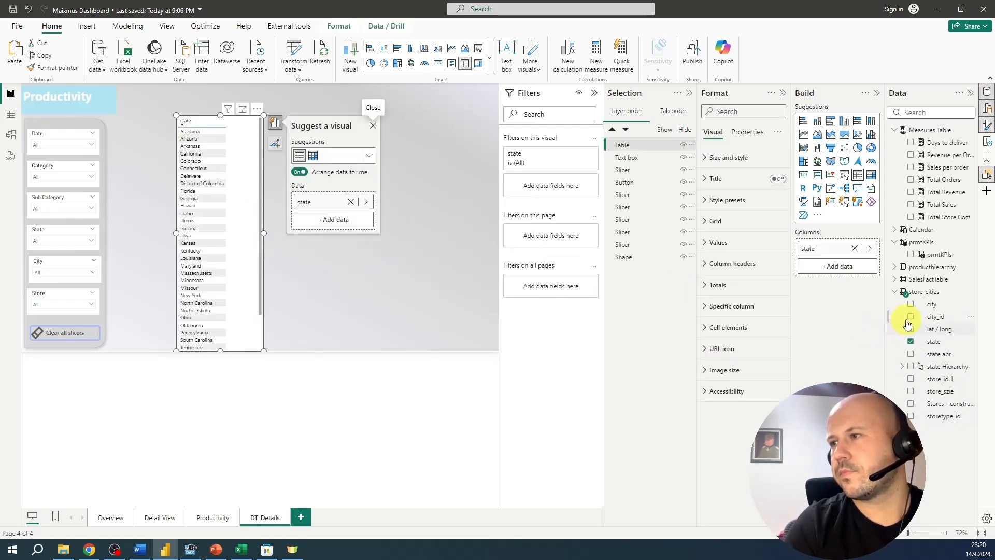
{"action": "left_click_drag", "start_coordinate": [913, 306], "coordinate": [238, 222]}
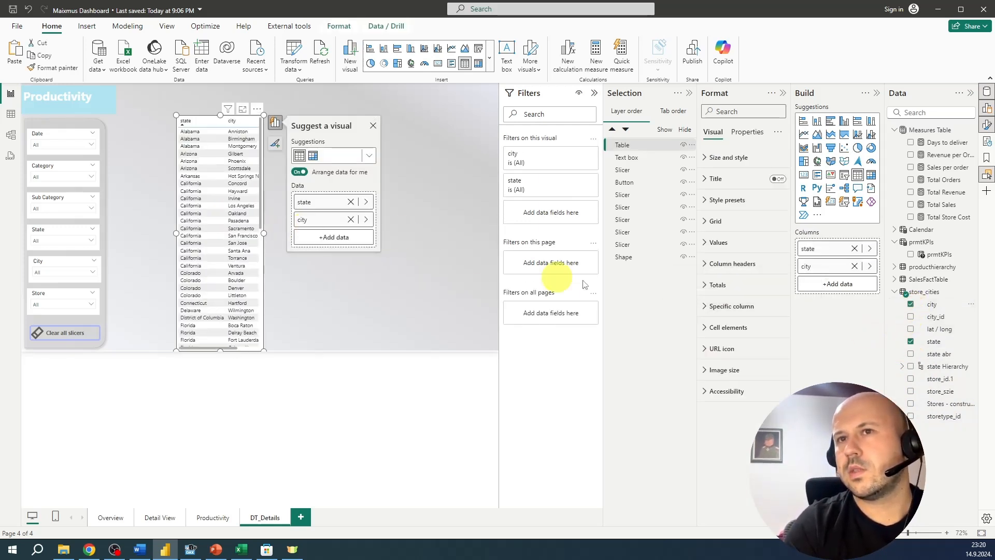
{"action": "left_click_drag", "start_coordinate": [940, 380], "coordinate": [244, 240]}
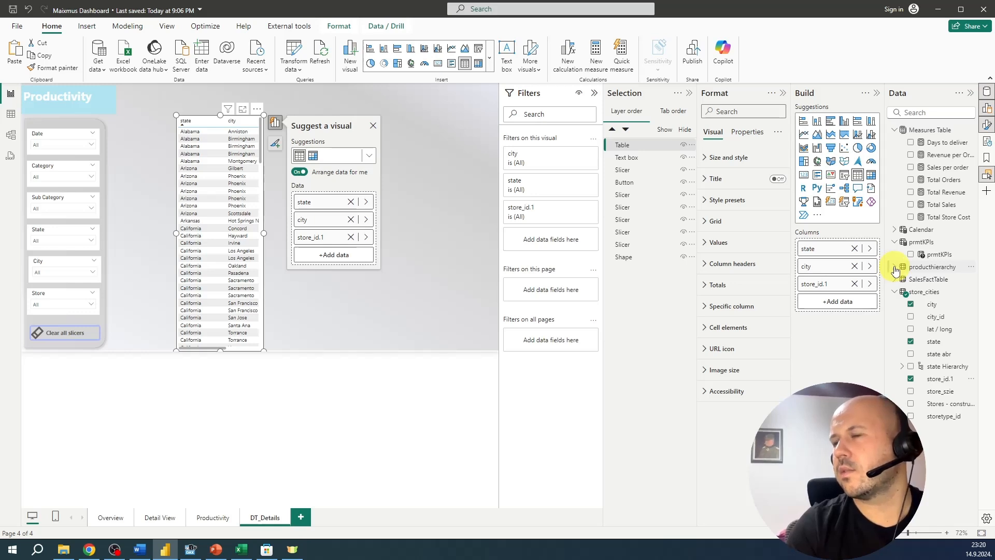
Add order_date, delivery_date and order_id from SalesFactTable to the table, with order_id not summarized
{"action": "left_click", "coordinate": [896, 278]}
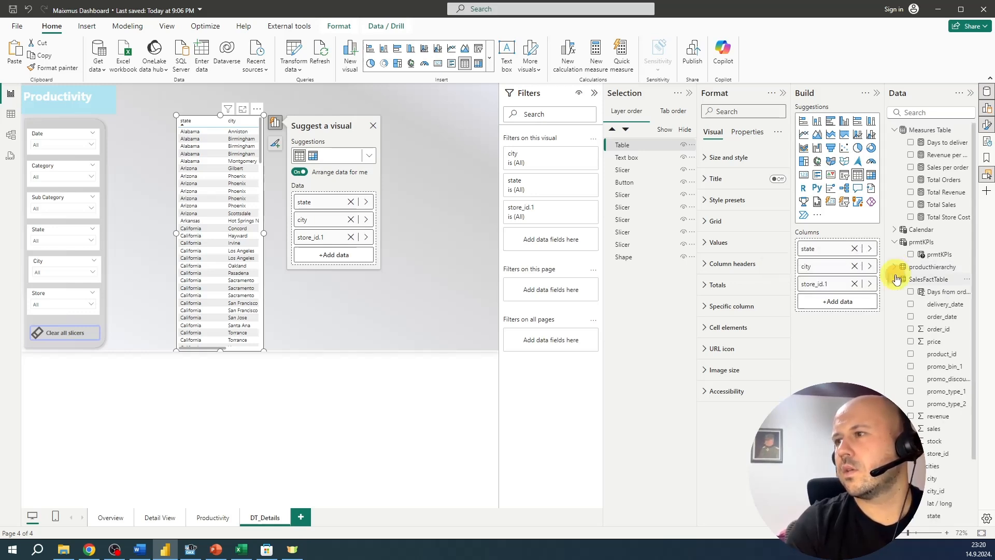
{"action": "left_click", "coordinate": [910, 317]}
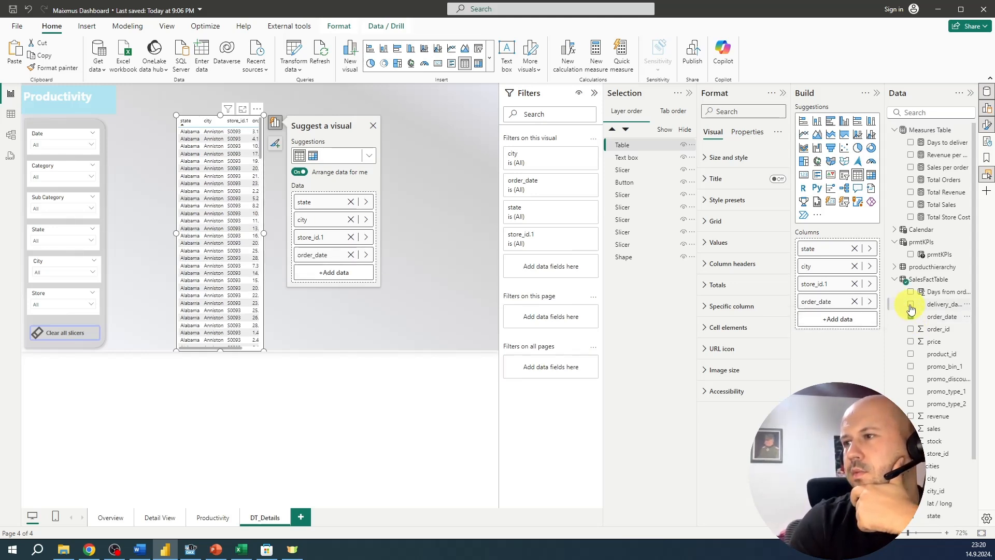
{"action": "left_click", "coordinate": [910, 304]}
{"action": "left_click", "coordinate": [910, 328]}
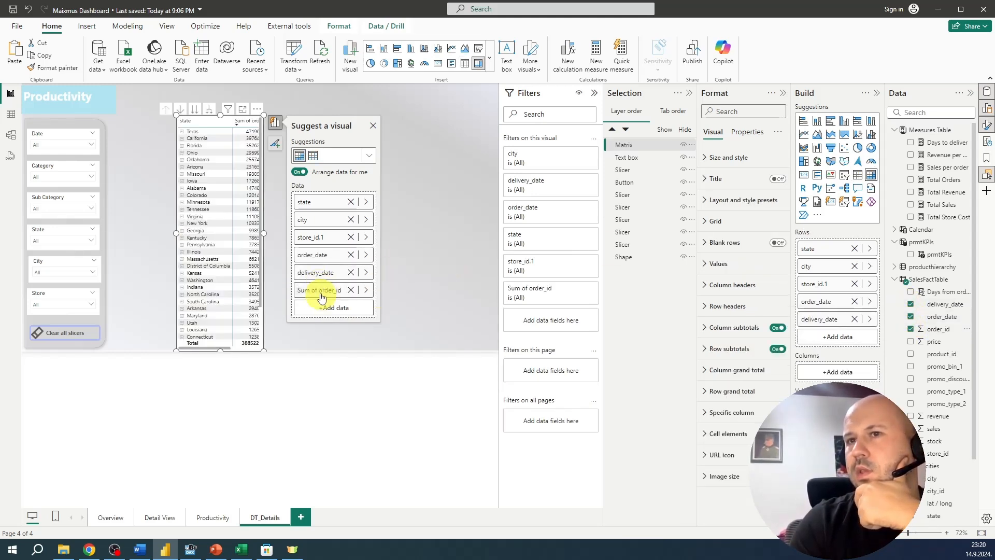
{"action": "left_click", "coordinate": [340, 291]}
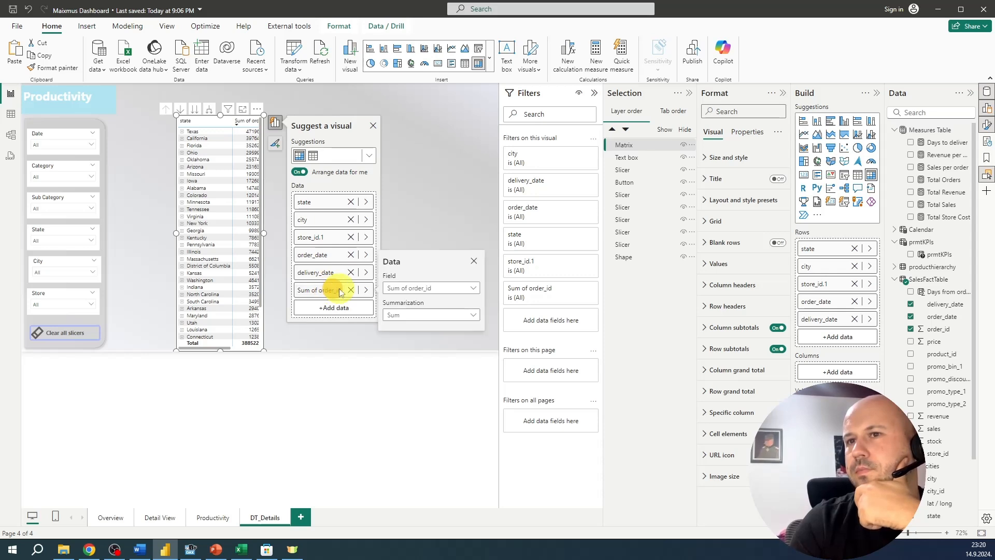
{"action": "left_click", "coordinate": [435, 315]}
{"action": "left_click", "coordinate": [414, 328]}
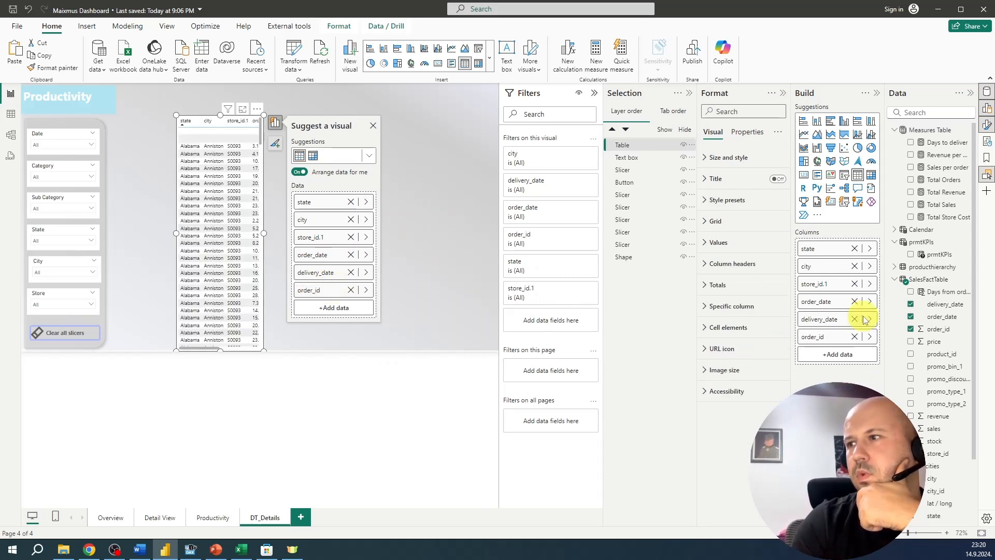
Add price, revenue, sales and Days from order to delivery from SalesFactTable to the visual
{"action": "left_click", "coordinate": [911, 342]}
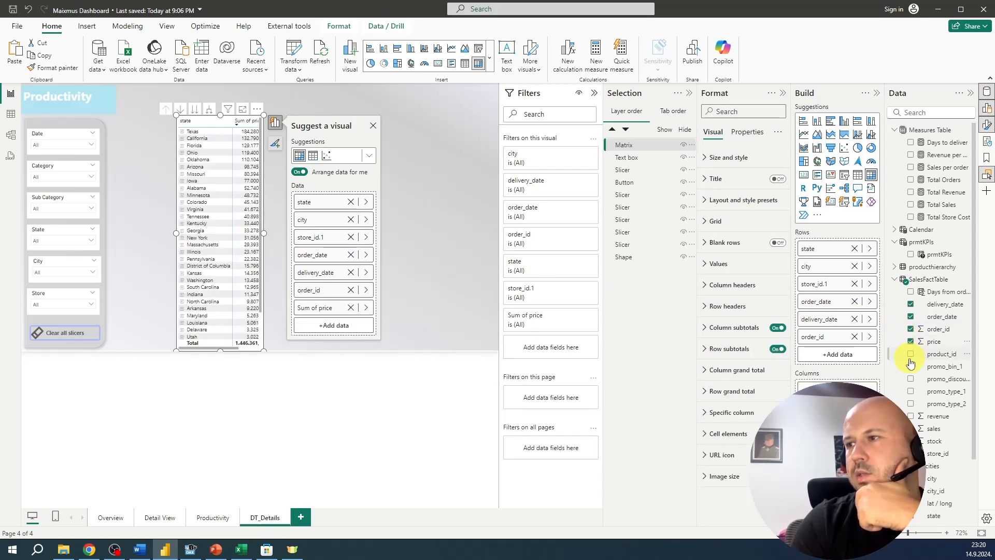
{"action": "left_click", "coordinate": [911, 416]}
{"action": "left_click", "coordinate": [910, 428]}
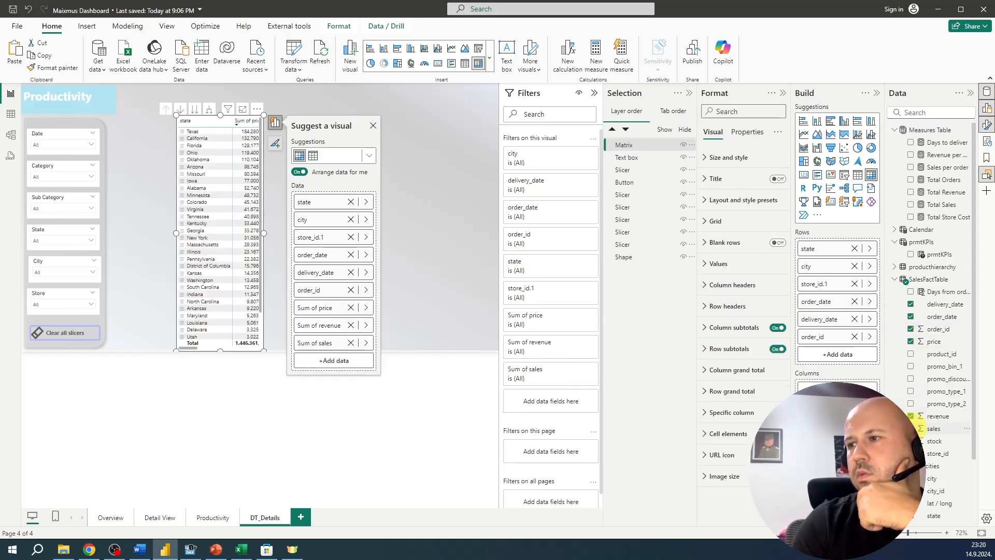
{"action": "left_click", "coordinate": [911, 291]}
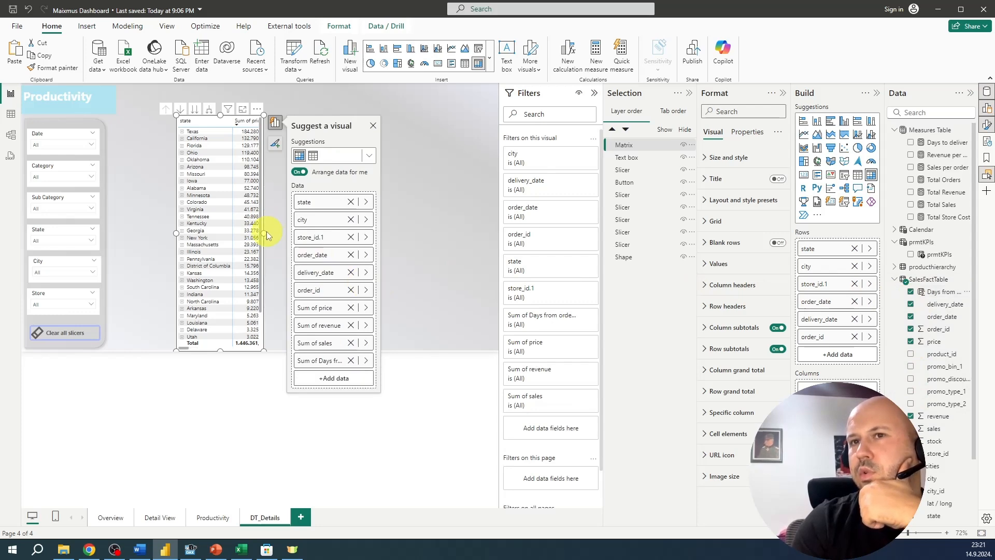
Reposition and widen the visual beside the slicers, and set its values' font size to 14
{"action": "left_click_drag", "start_coordinate": [464, 210], "coordinate": [399, 175]}
{"action": "left_click", "coordinate": [766, 435]}
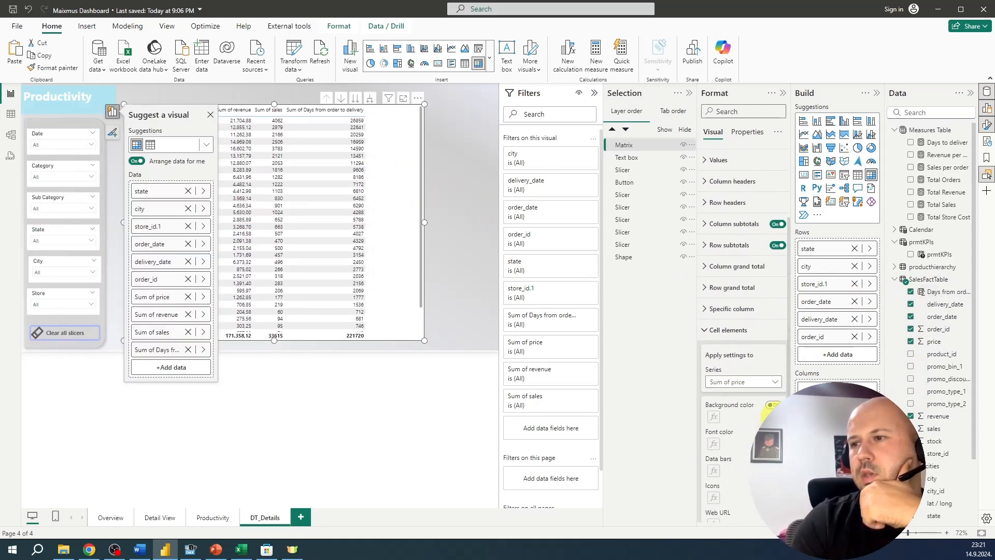
{"action": "scroll", "coordinate": [761, 364], "scroll_direction": "down", "scroll_amount": 3}
{"action": "left_click", "coordinate": [706, 253]}
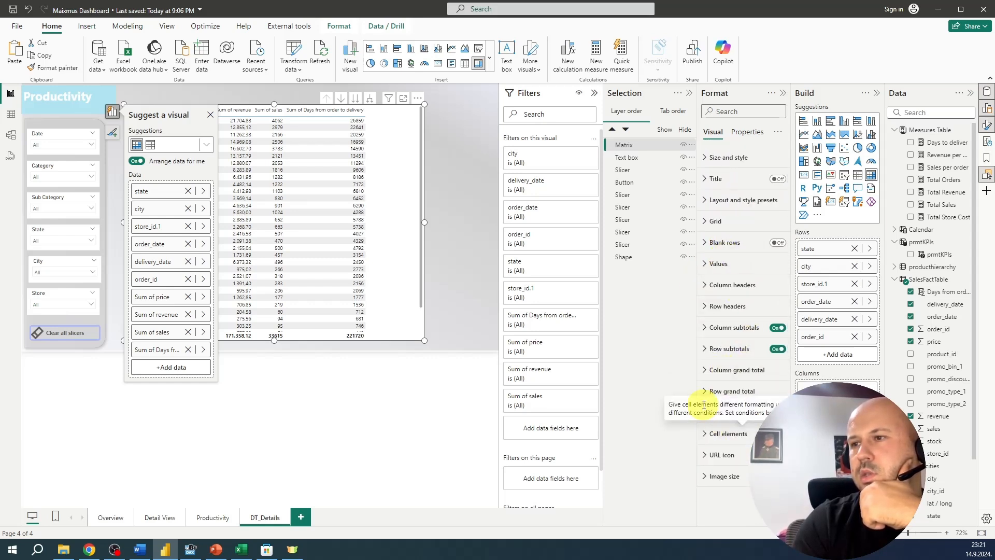
{"action": "left_click", "coordinate": [720, 263]}
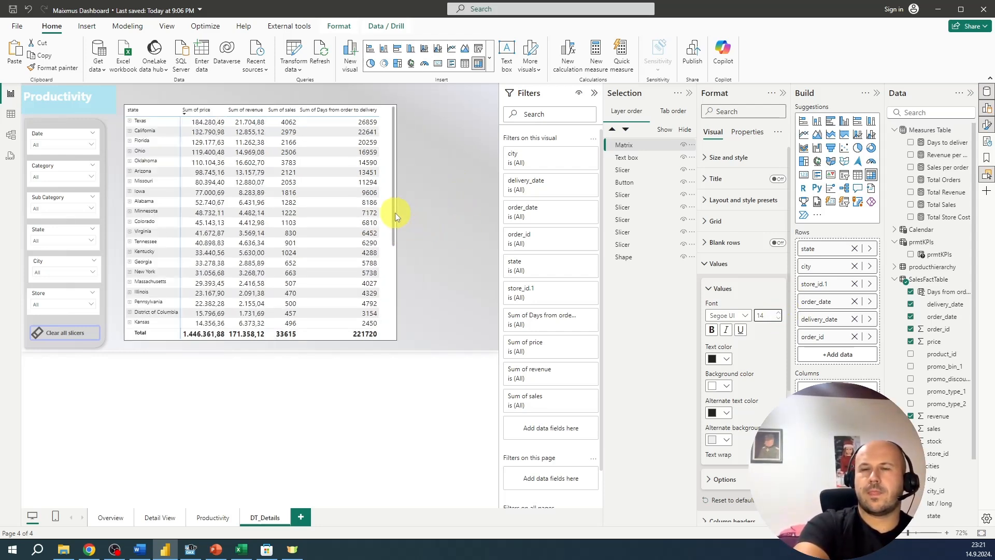
Convert the matrix to a table and stretch it to span the width between the slicers and the page edge
{"action": "left_click", "coordinate": [395, 213]}
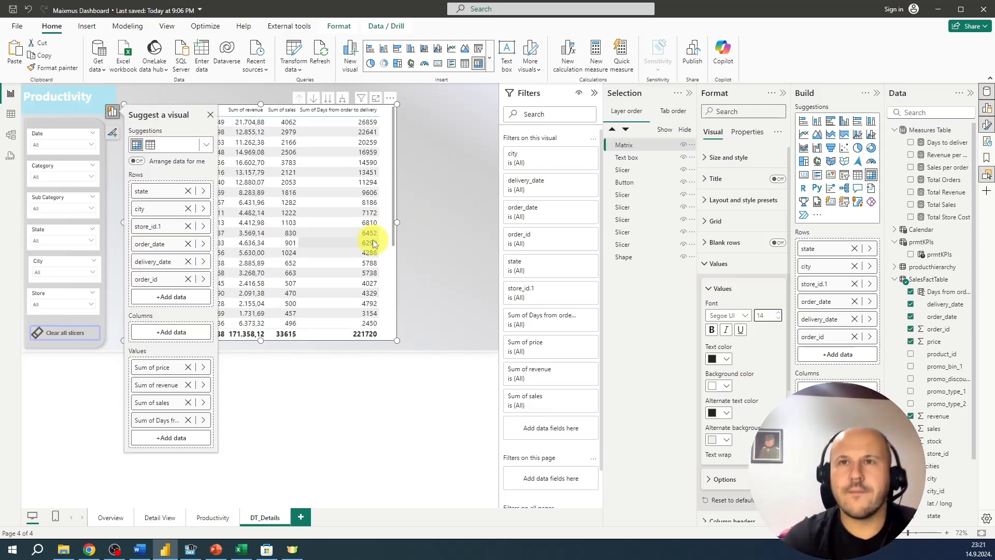
{"action": "left_click", "coordinate": [464, 63]}
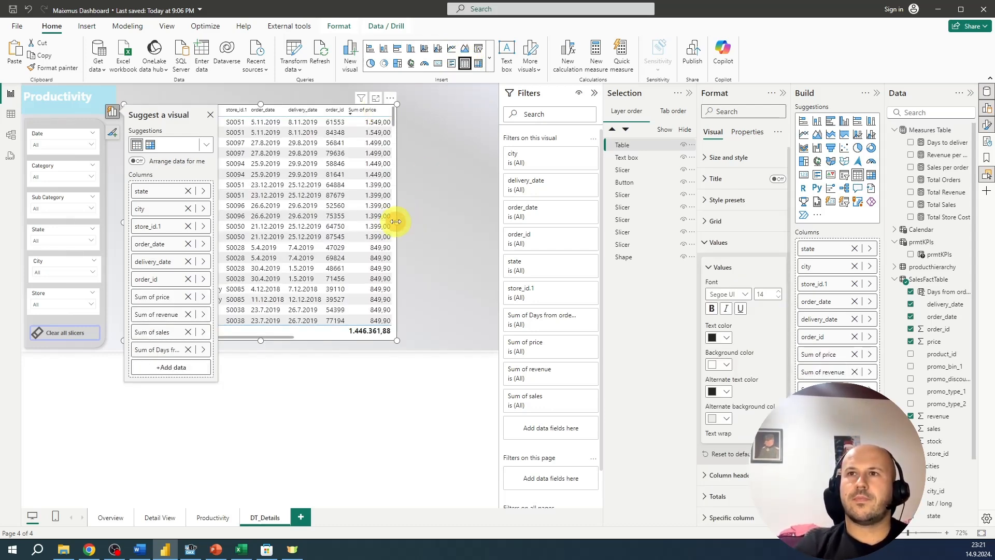
{"action": "left_click_drag", "start_coordinate": [395, 222], "coordinate": [492, 224]}
{"action": "left_click", "coordinate": [458, 219]}
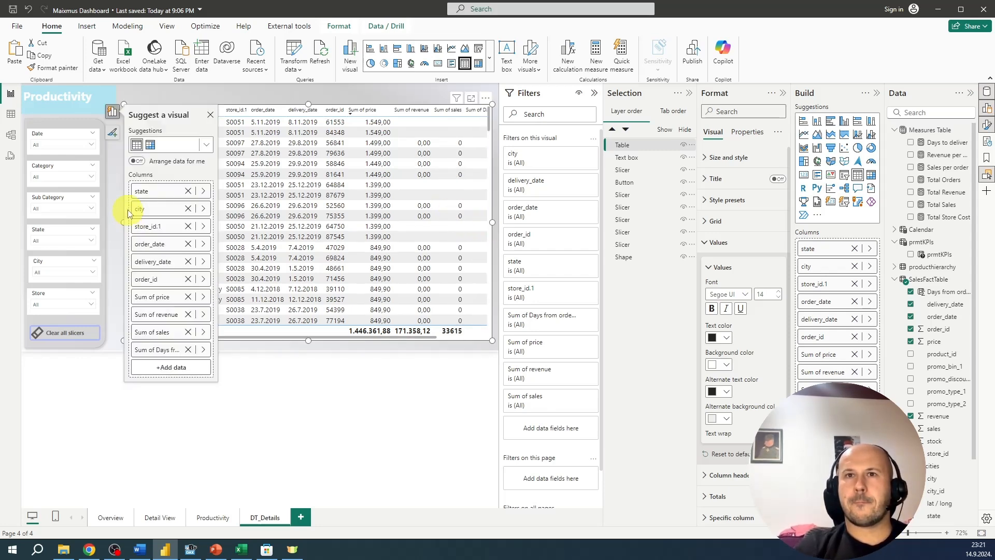
{"action": "left_click_drag", "start_coordinate": [122, 221], "coordinate": [113, 220]}
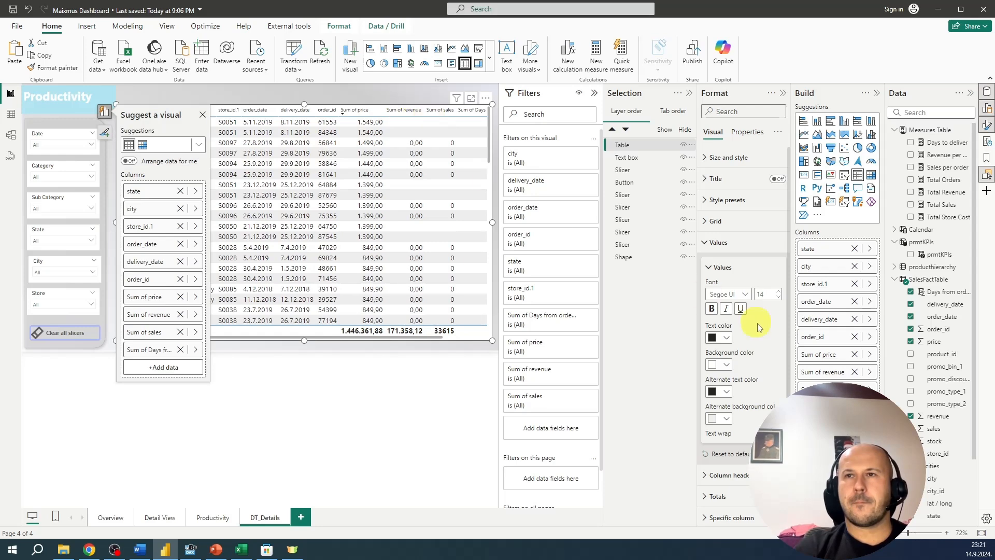
Reduce the font size of the table values to 11
{"action": "left_click", "coordinate": [779, 301]}
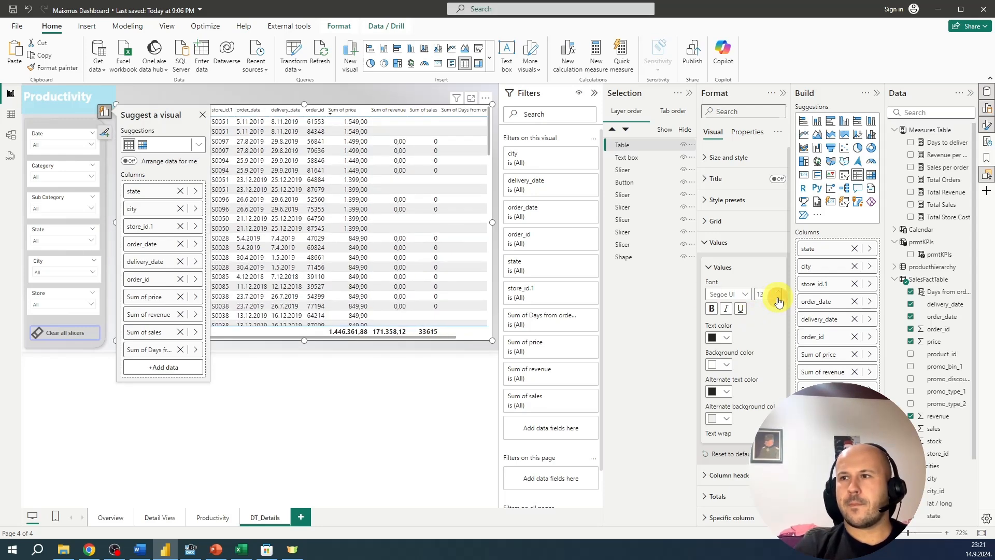
{"action": "left_click", "coordinate": [779, 301]}
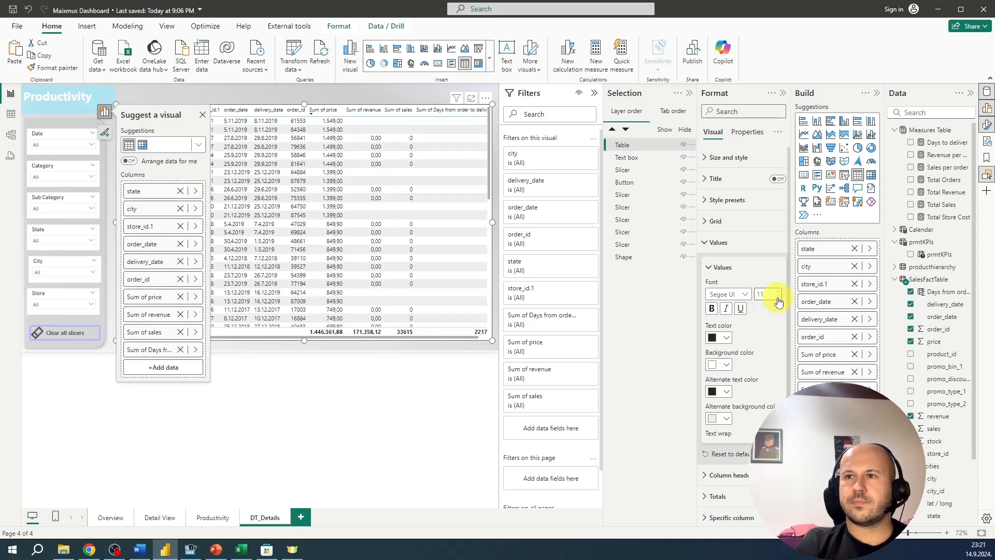
{"action": "left_click", "coordinate": [779, 300]}
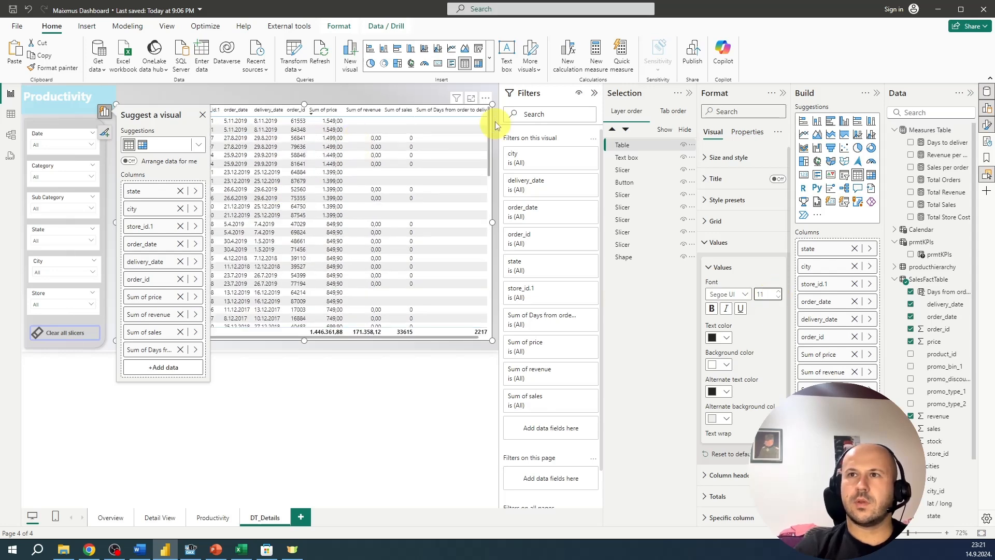
Sort the table by Sum of Days from order to delivery and narrow that column so its header wraps
{"action": "left_click", "coordinate": [454, 110]}
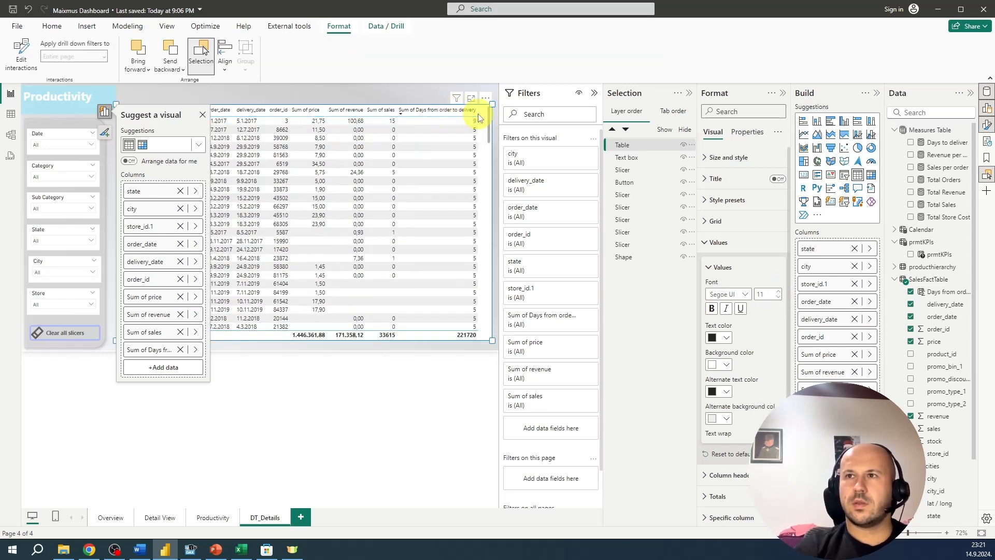
{"action": "left_click", "coordinate": [488, 286]}
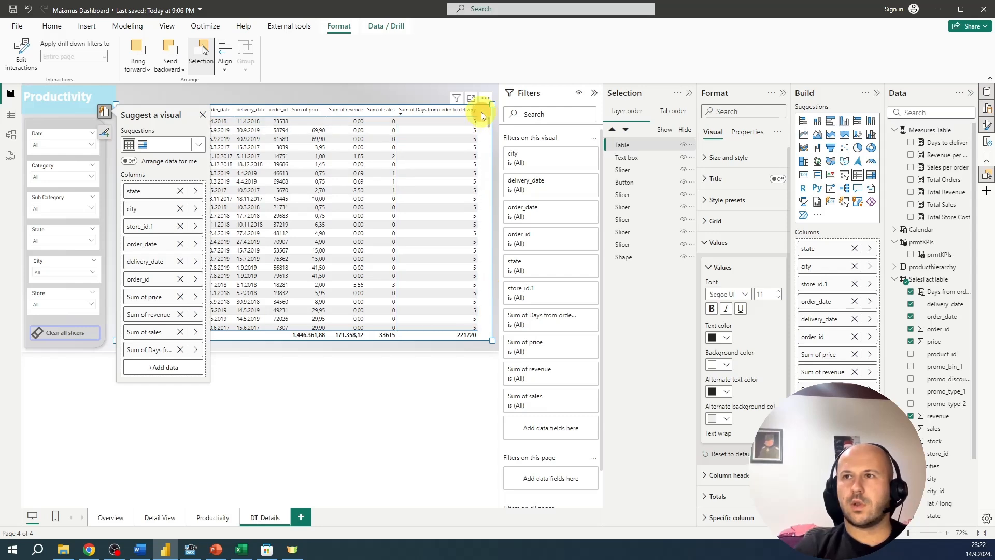
{"action": "left_click", "coordinate": [371, 86]}
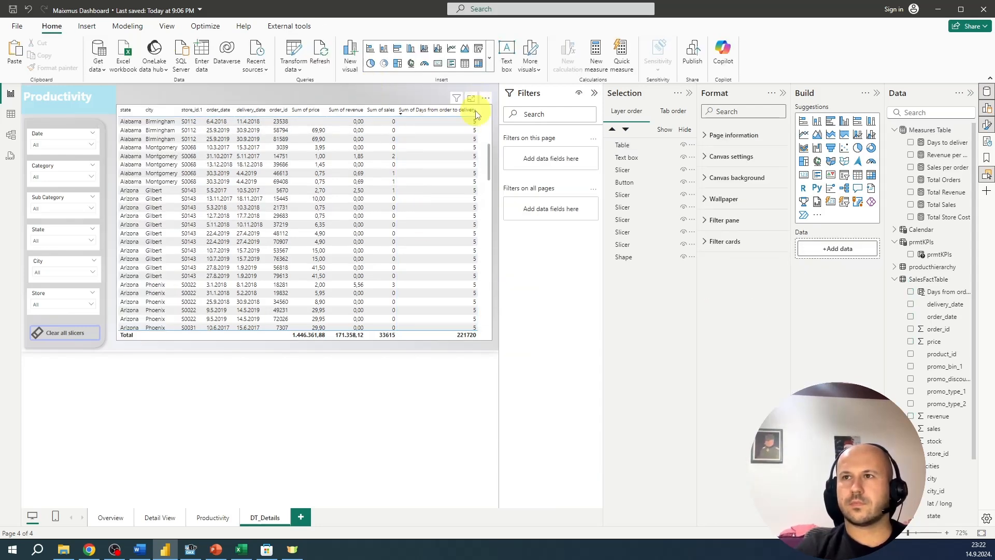
{"action": "left_click_drag", "start_coordinate": [476, 110], "coordinate": [444, 113]}
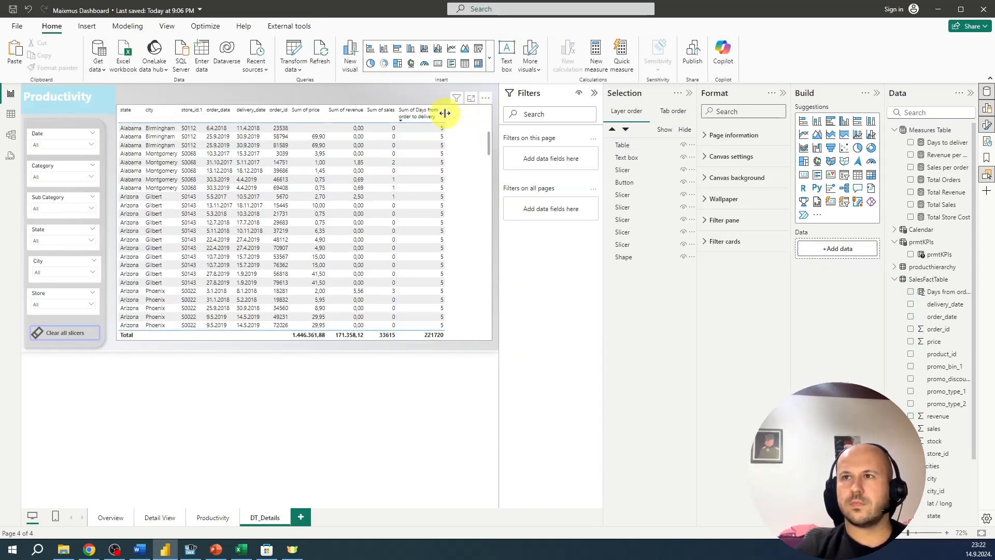
Set the table's values font size to 12 and its column headers font size to 13
{"action": "left_click", "coordinate": [462, 193]}
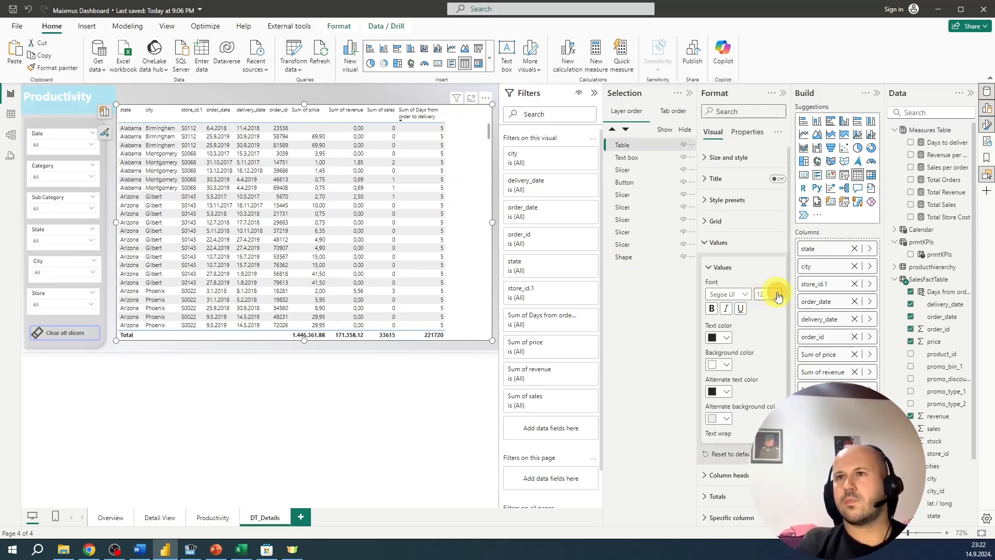
{"action": "left_click", "coordinate": [705, 243]}
{"action": "left_click", "coordinate": [717, 263]}
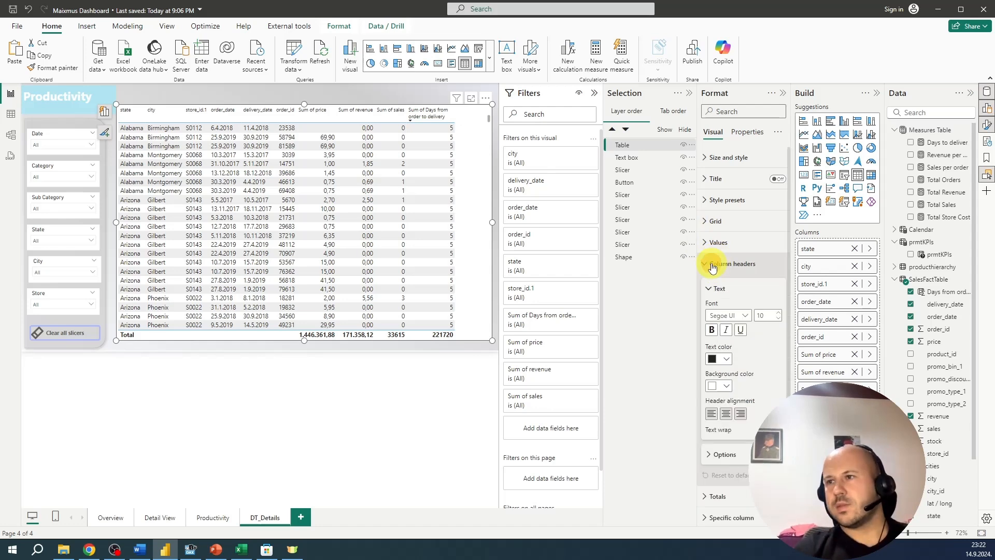
{"action": "left_click", "coordinate": [776, 313]}
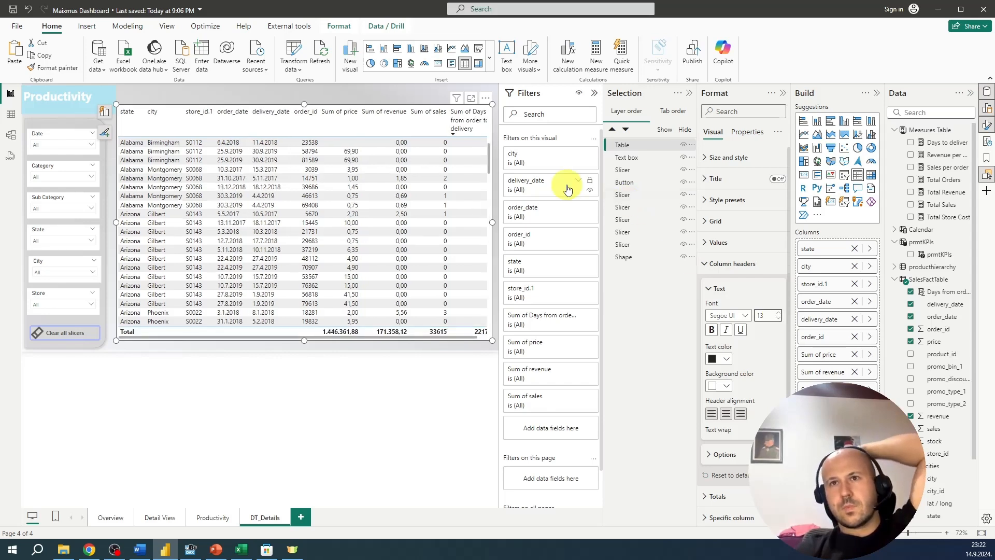
Apply the Bold header style preset to the order details table
{"action": "left_click", "coordinate": [719, 296]}
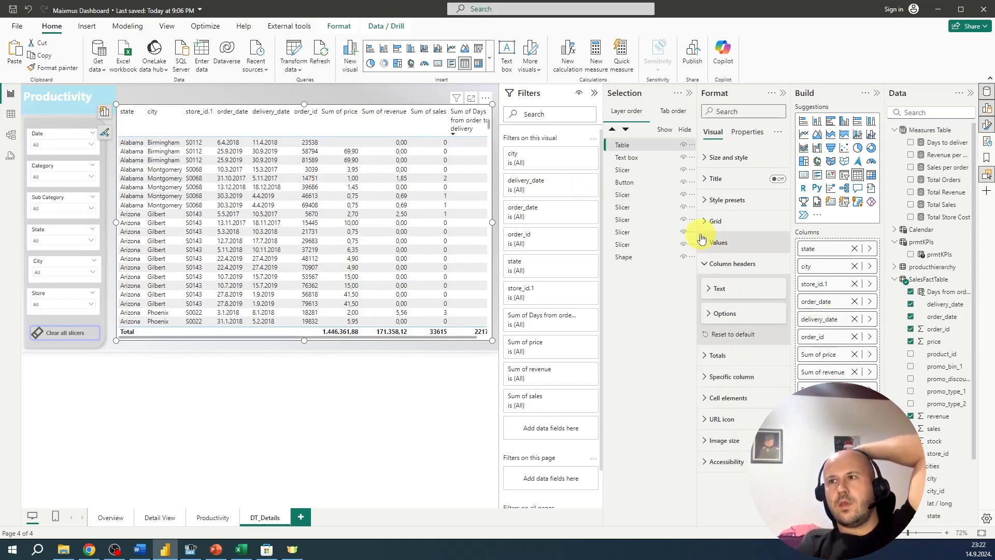
{"action": "left_click", "coordinate": [711, 223]}
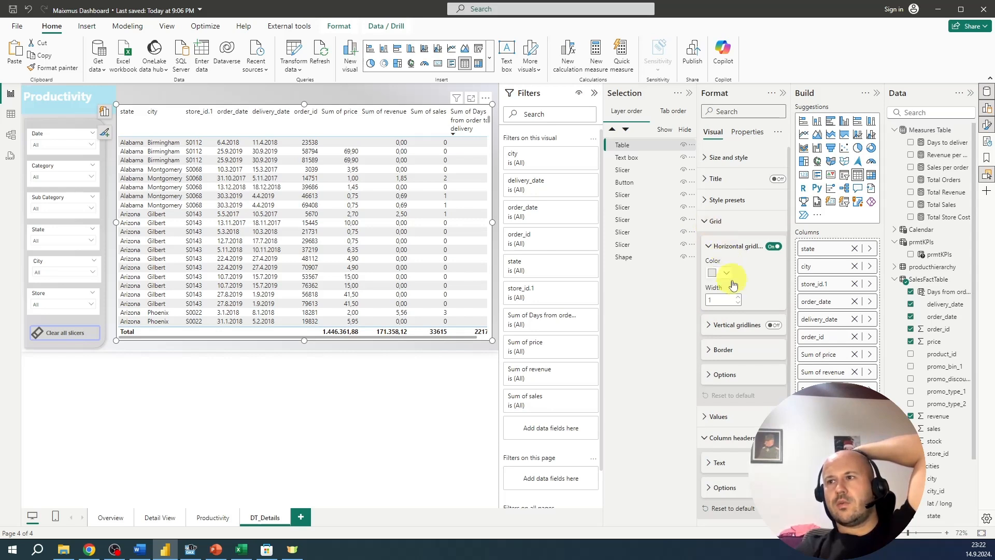
{"action": "left_click", "coordinate": [711, 223]}
{"action": "left_click", "coordinate": [714, 201]}
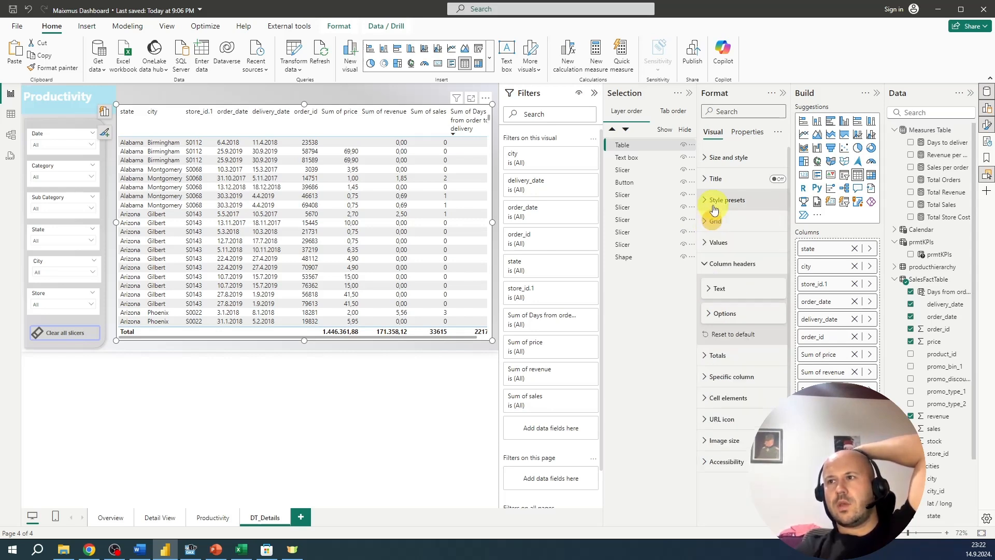
{"action": "left_click", "coordinate": [746, 233]}
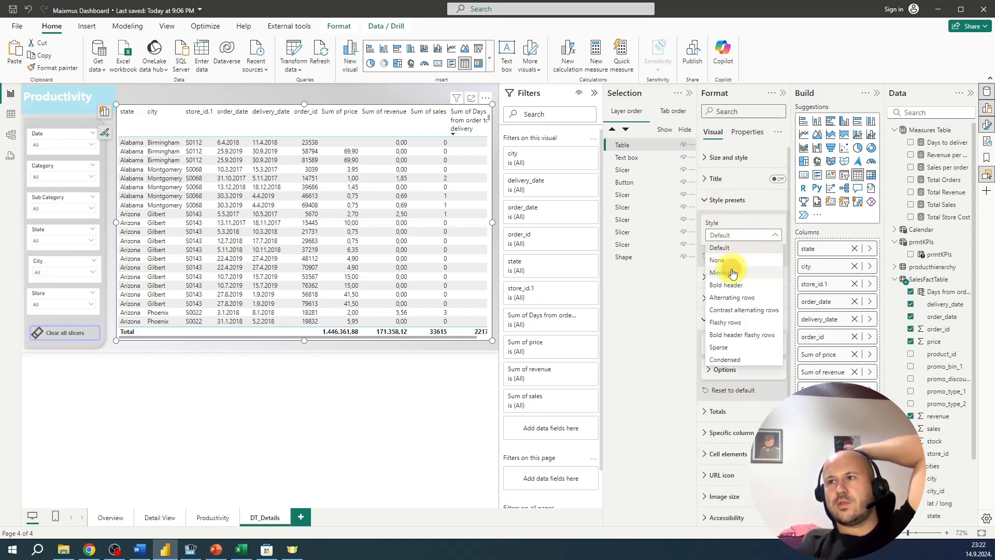
{"action": "left_click", "coordinate": [731, 269]}
{"action": "left_click", "coordinate": [740, 237]}
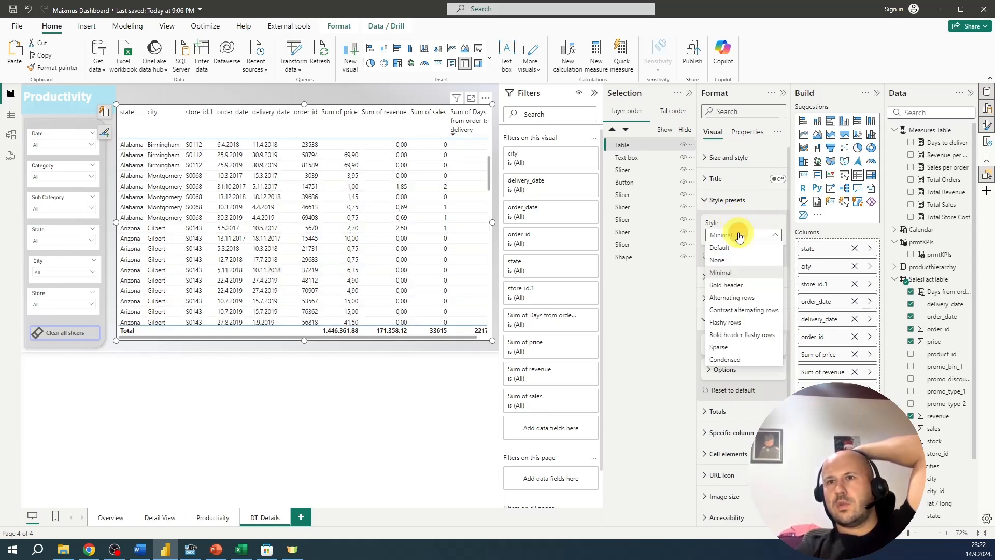
{"action": "left_click", "coordinate": [735, 284]}
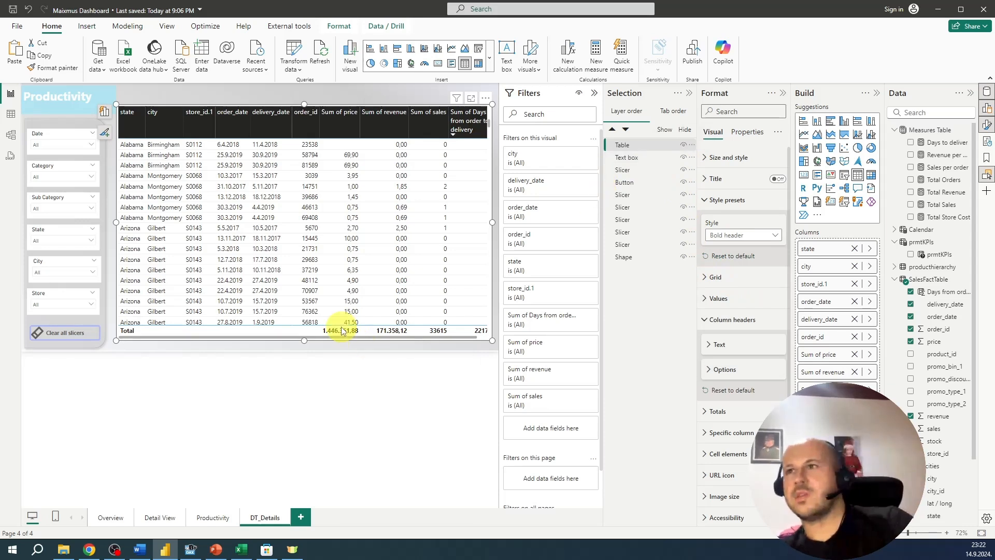
Set the page type of the DT_Details page to Drillthrough
{"action": "left_click", "coordinate": [340, 97]}
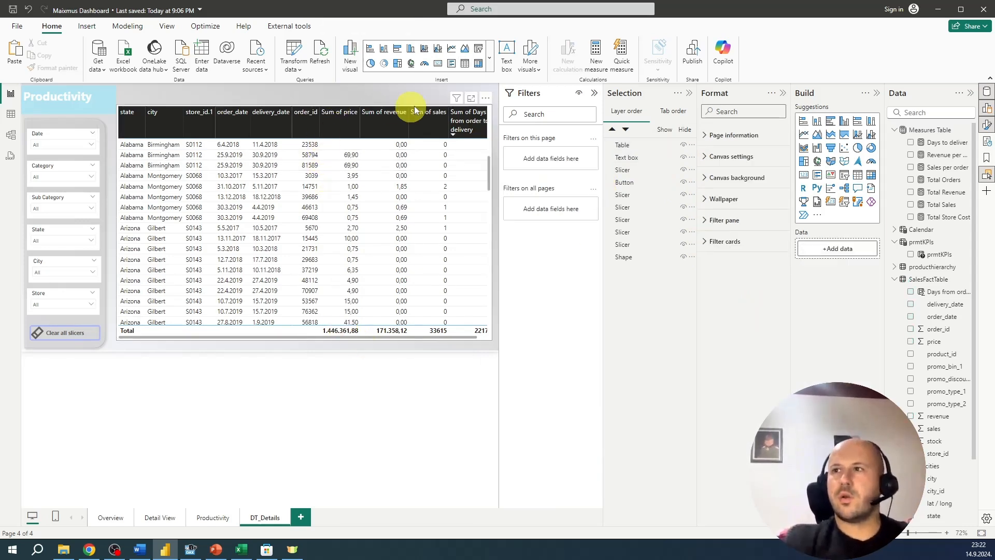
{"action": "left_click", "coordinate": [731, 135]}
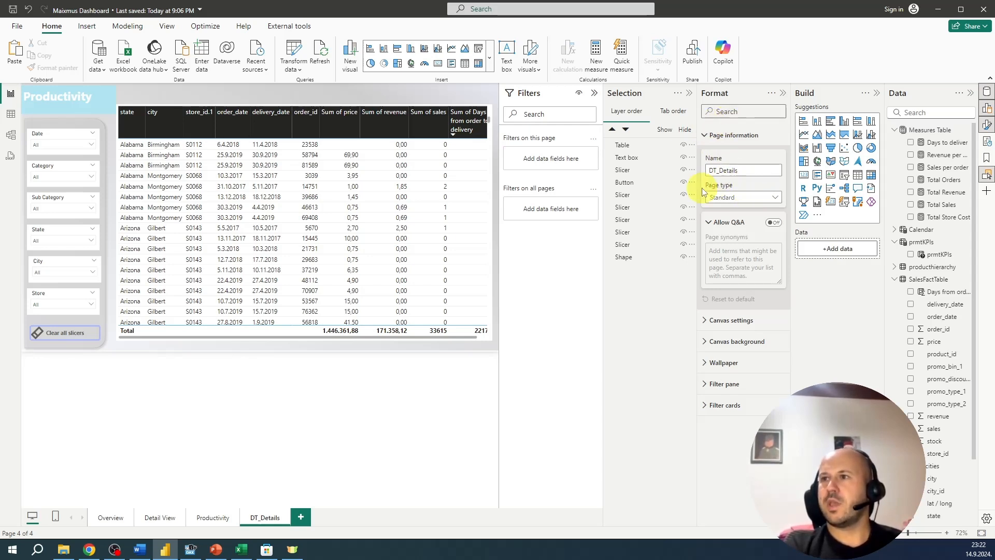
{"action": "left_click", "coordinate": [746, 197]}
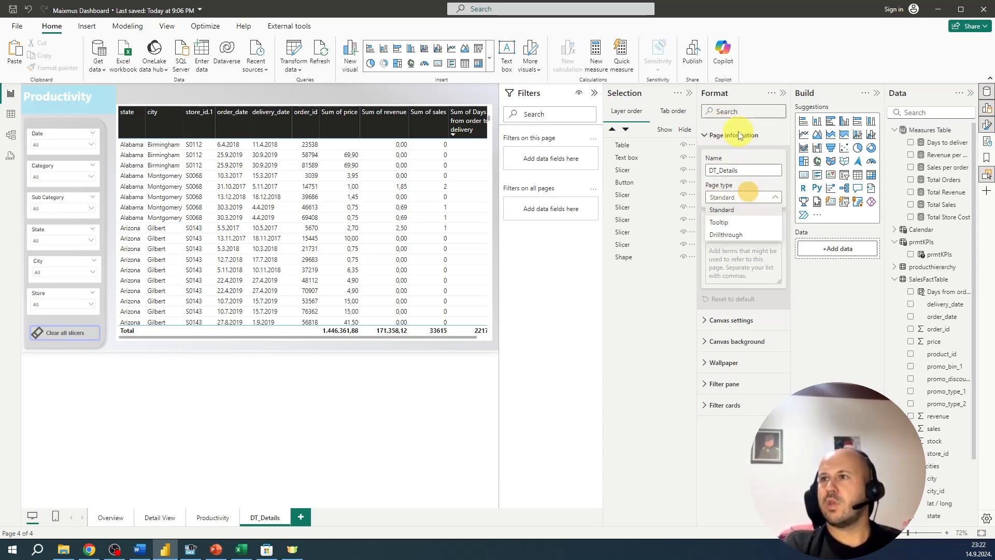
{"action": "left_click", "coordinate": [728, 235]}
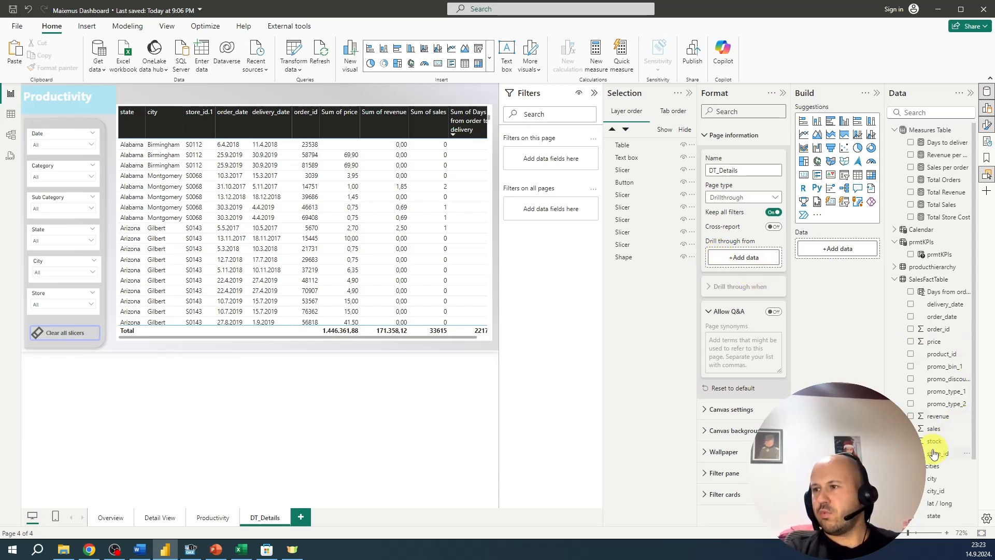
Add state, city and store_id.1 from store_cities as the page's drill-through fields
{"action": "scroll", "coordinate": [930, 455], "scroll_direction": "down", "scroll_amount": 2}
{"action": "left_click_drag", "start_coordinate": [928, 471], "coordinate": [733, 262]}
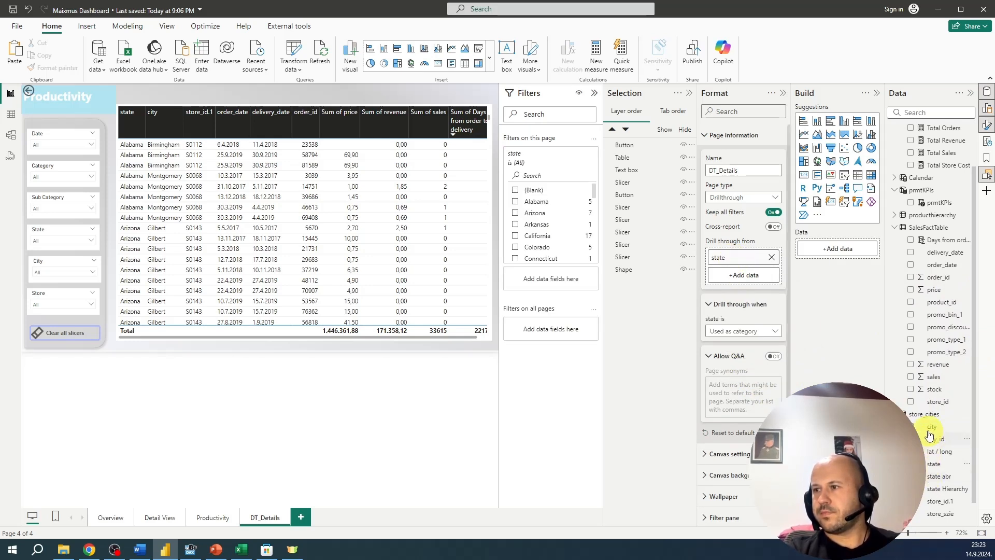
{"action": "left_click_drag", "start_coordinate": [929, 436], "coordinate": [725, 272]}
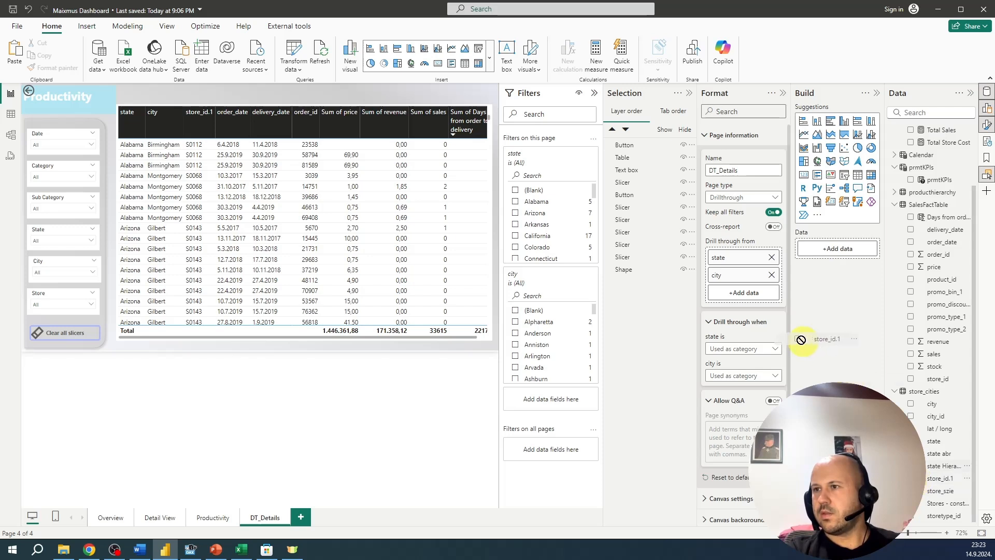
{"action": "left_click_drag", "start_coordinate": [801, 340], "coordinate": [728, 277]}
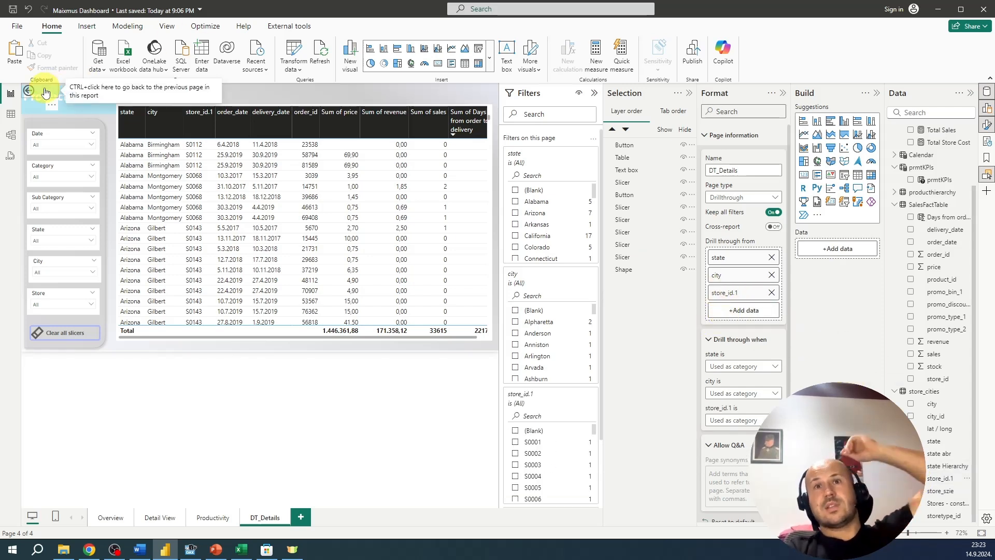
Replace the page's Productivity heading text with "Selecterd details"
{"action": "left_click_drag", "start_coordinate": [46, 93], "coordinate": [21, 93]}
{"action": "left_click", "coordinate": [101, 96]}
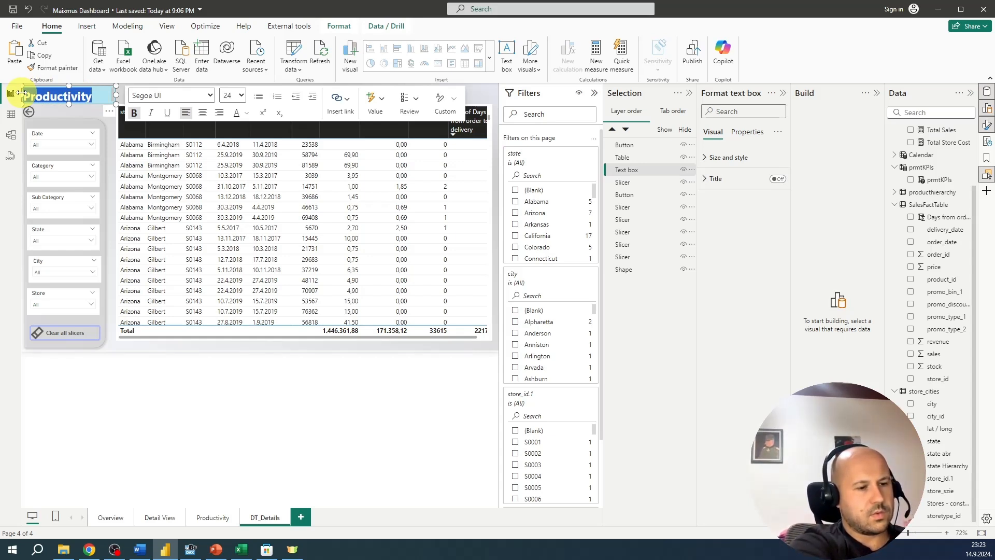
{"action": "type", "text": "Select"}
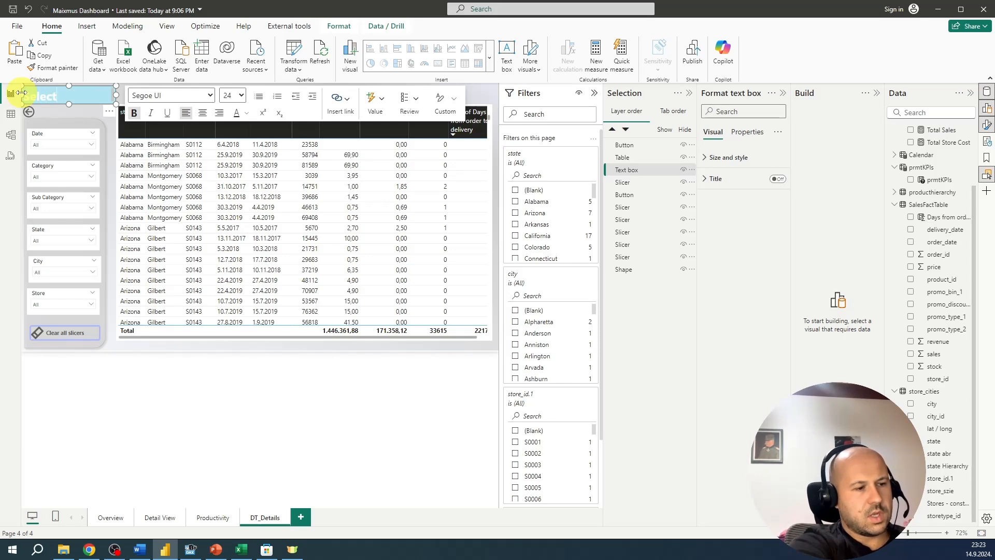
{"action": "type", "text": "erd details"}
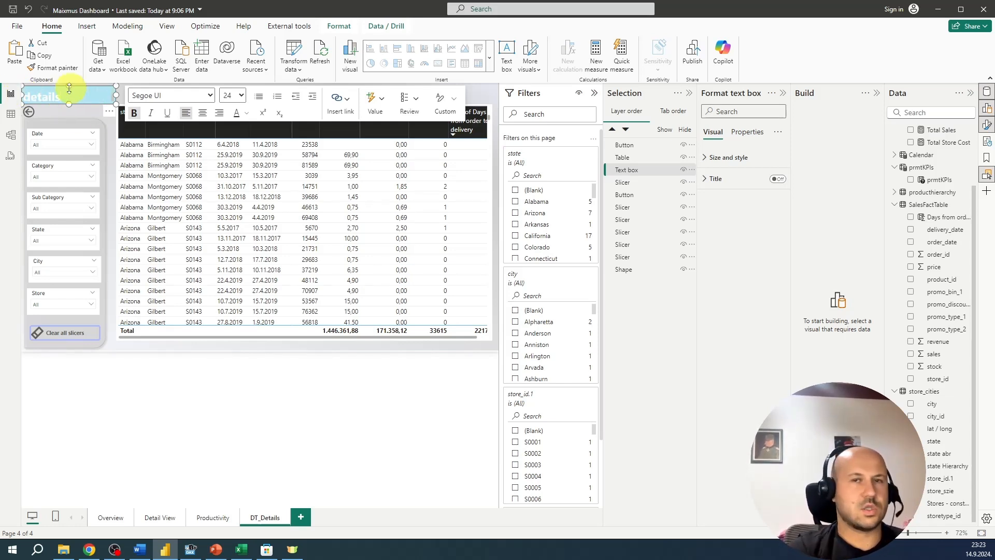
Set the page heading's font size to 18 so it fits on one line
{"action": "left_click_drag", "start_coordinate": [80, 94], "coordinate": [21, 87]}
{"action": "left_click", "coordinate": [240, 95]}
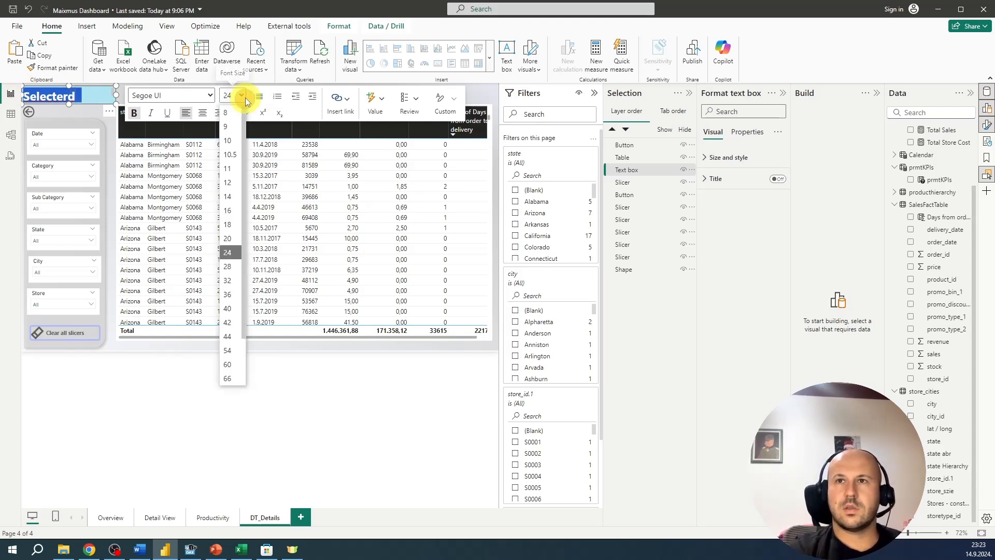
{"action": "left_click", "coordinate": [228, 205]}
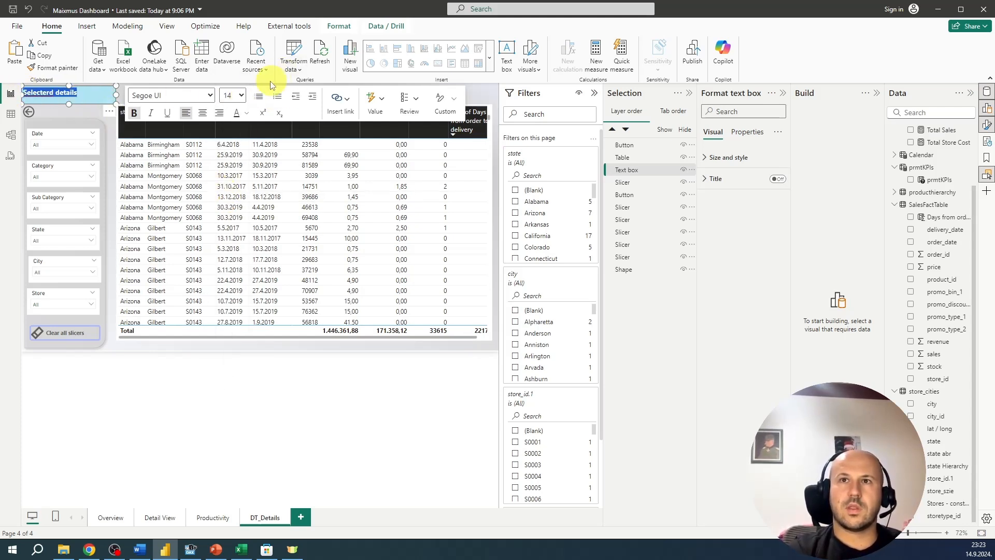
{"action": "left_click", "coordinate": [241, 96]}
{"action": "left_click", "coordinate": [241, 223]}
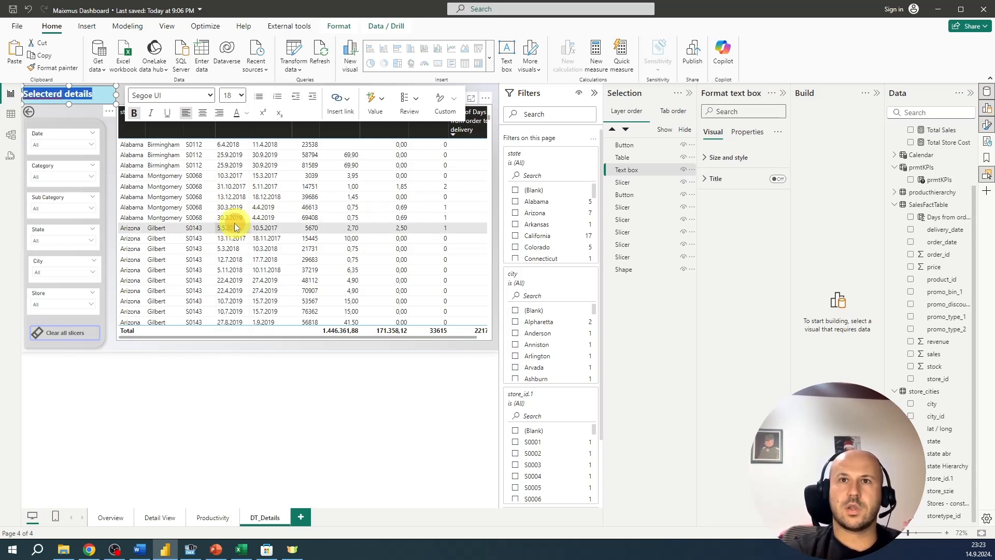
Turn on the back button's text, set it to "Go Back" and centre it horizontally
{"action": "left_click", "coordinate": [41, 113]}
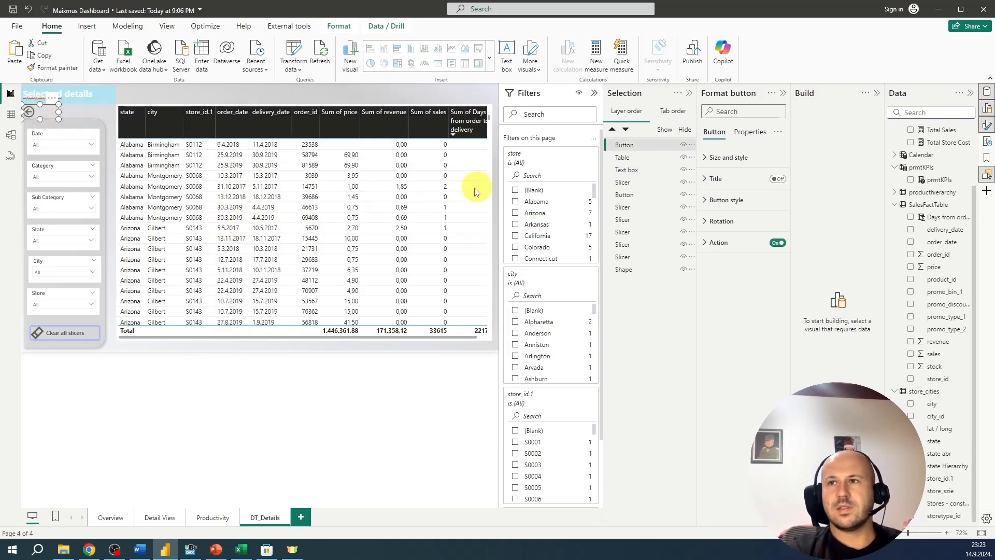
{"action": "left_click", "coordinate": [777, 243]}
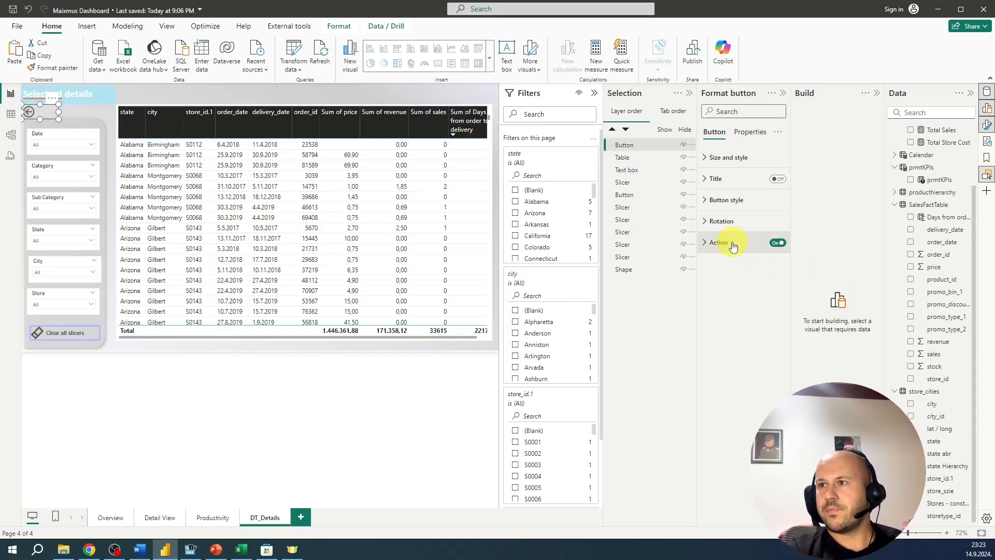
{"action": "left_click", "coordinate": [724, 202]}
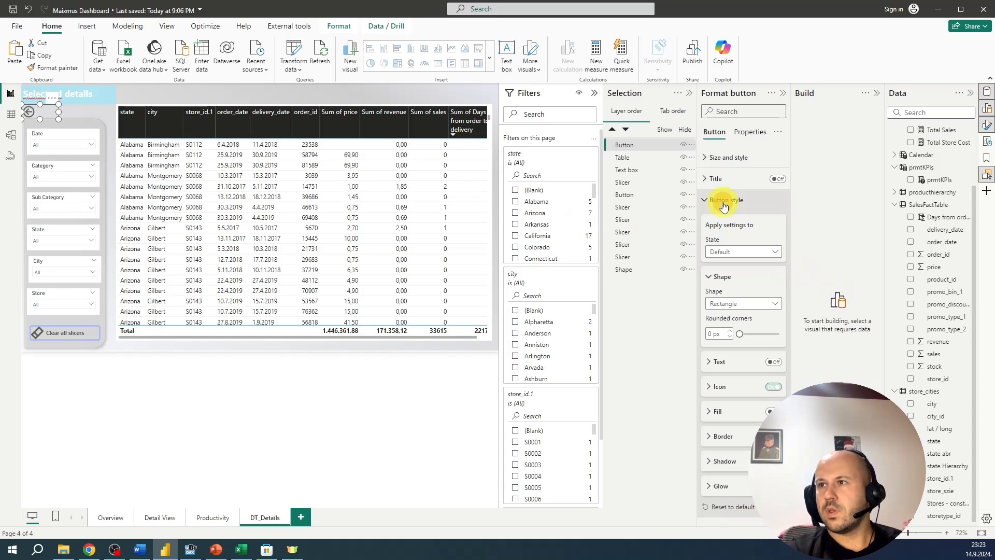
{"action": "left_click", "coordinate": [773, 362]}
{"action": "left_click", "coordinate": [746, 361]}
{"action": "left_click", "coordinate": [725, 389]}
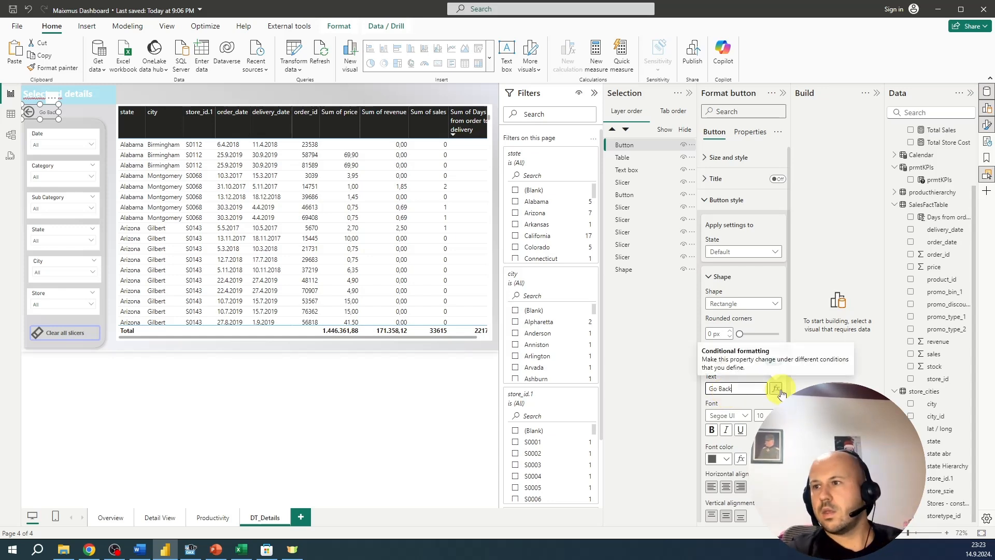
{"action": "left_click", "coordinate": [727, 490]}
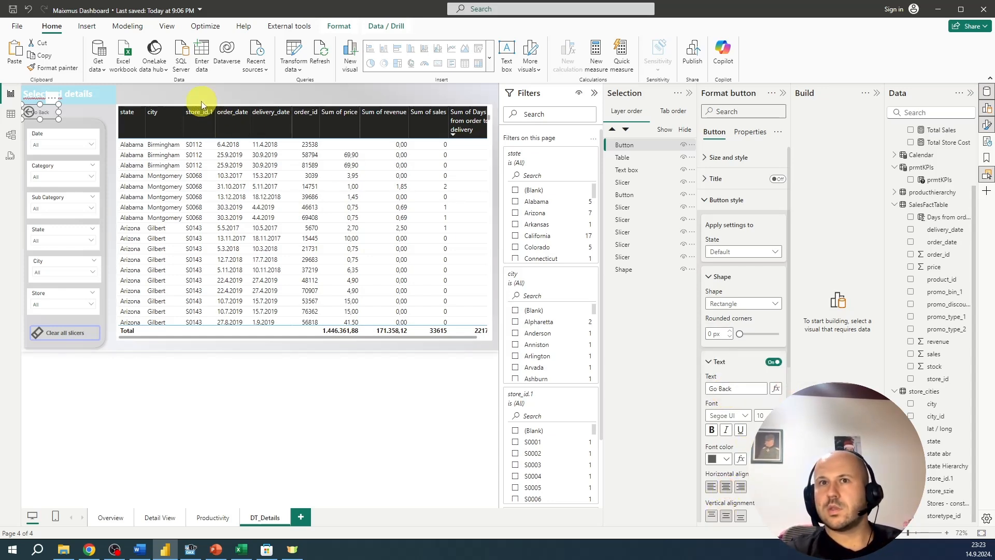
Widen the Go Back button to match the slicers below it and set its rounded corners to 4 px
{"action": "left_click_drag", "start_coordinate": [56, 111], "coordinate": [98, 110]}
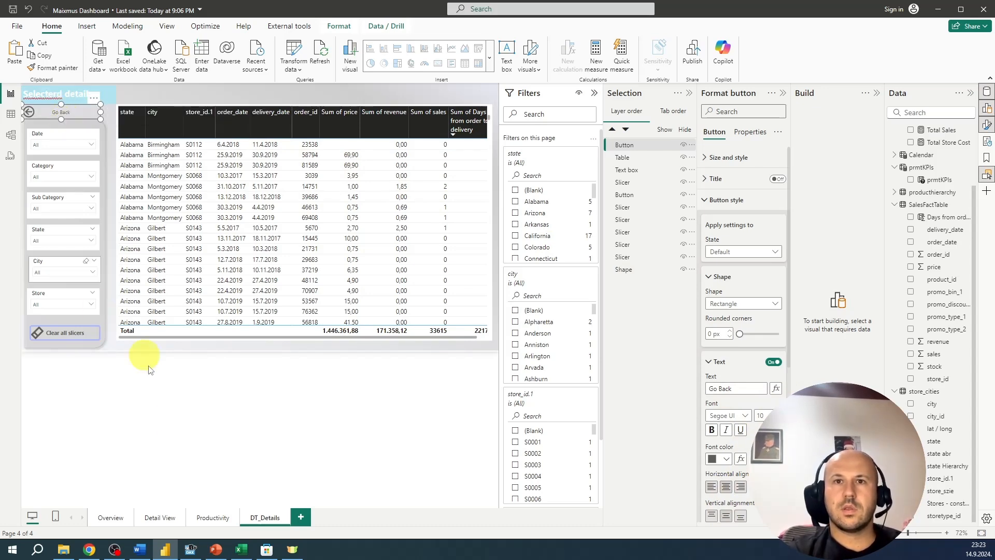
{"action": "left_click", "coordinate": [145, 412]}
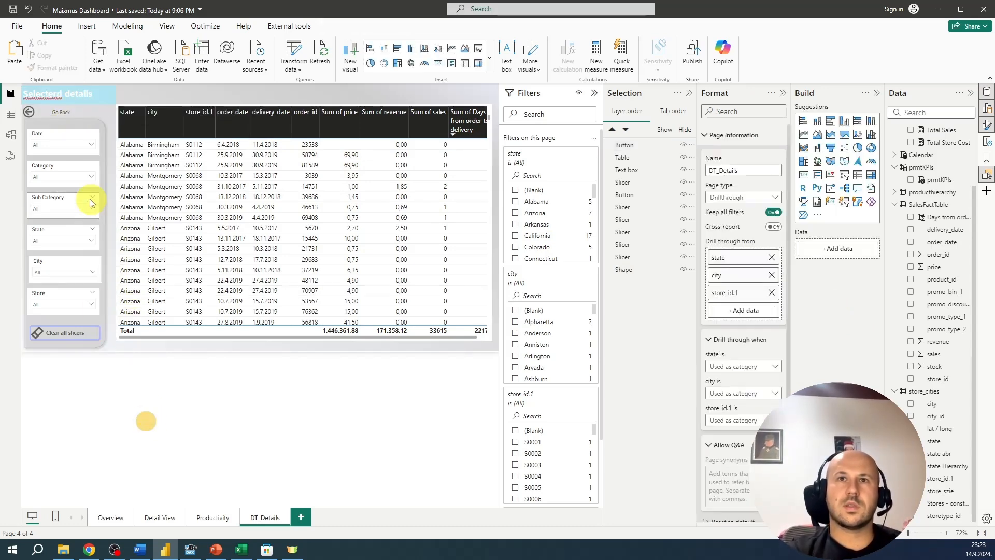
{"action": "left_click", "coordinate": [81, 107]}
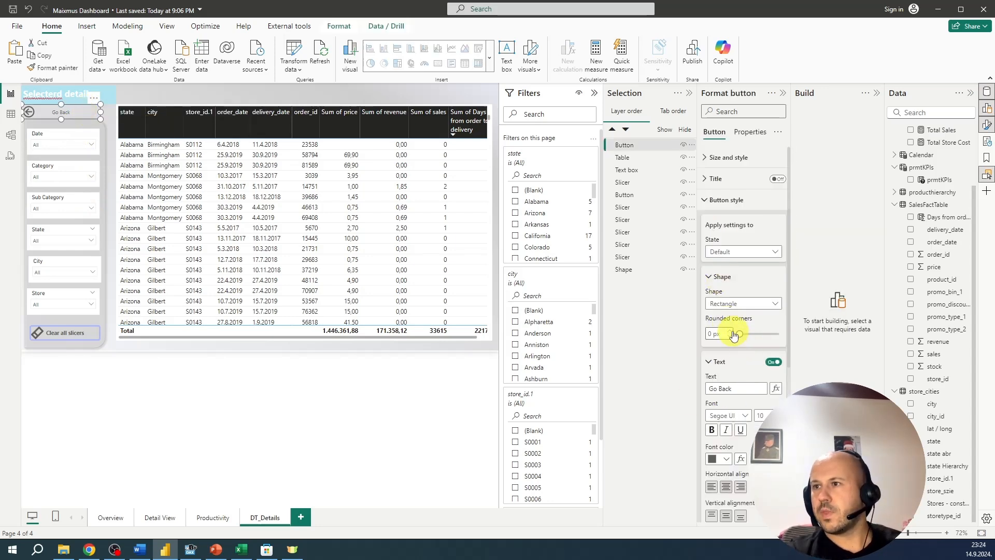
{"action": "left_click_drag", "start_coordinate": [733, 336], "coordinate": [731, 335]}
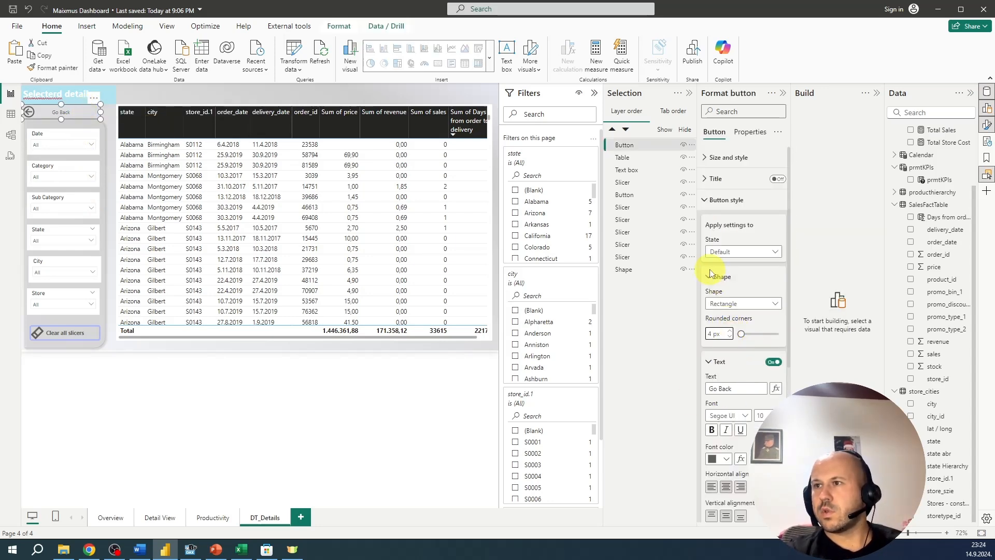
{"action": "scroll", "coordinate": [761, 386], "scroll_direction": "down", "scroll_amount": 4}
{"action": "scroll", "coordinate": [756, 424], "scroll_direction": "down", "scroll_amount": 1}
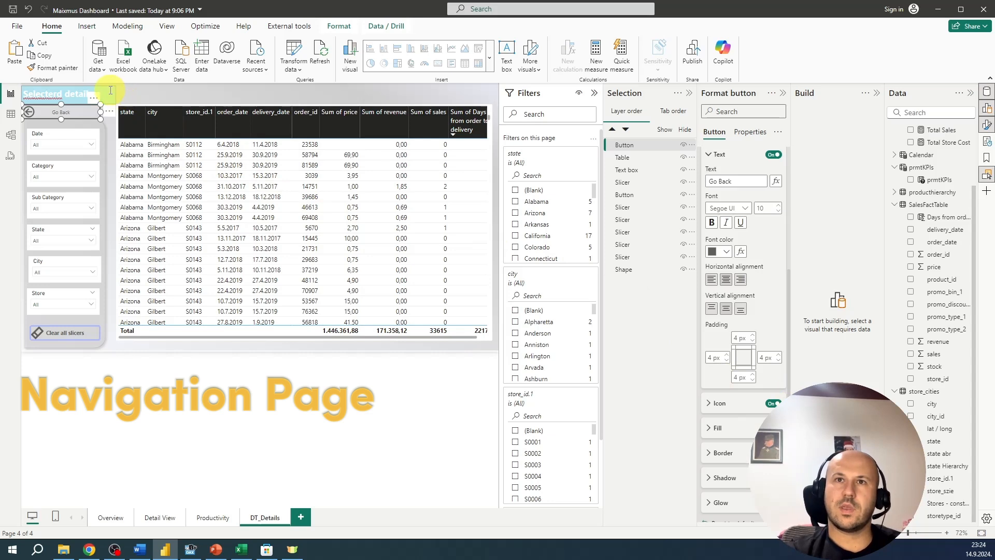
Correct the spelling of the page heading to "Selected details"
{"action": "left_click", "coordinate": [73, 91]}
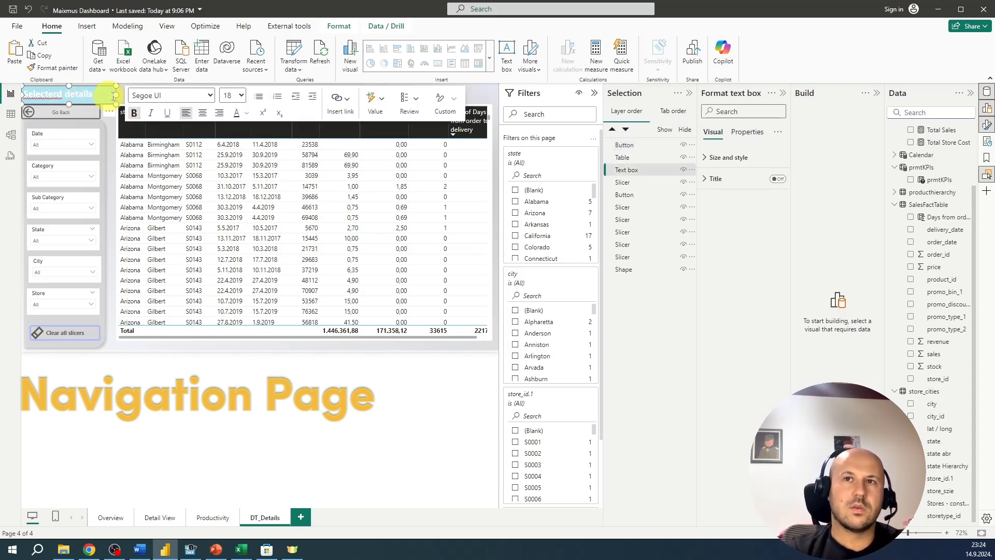
{"action": "left_click", "coordinate": [62, 94]}
{"action": "key", "text": "BackSpace"}
{"action": "key", "text": "BackSpace"}
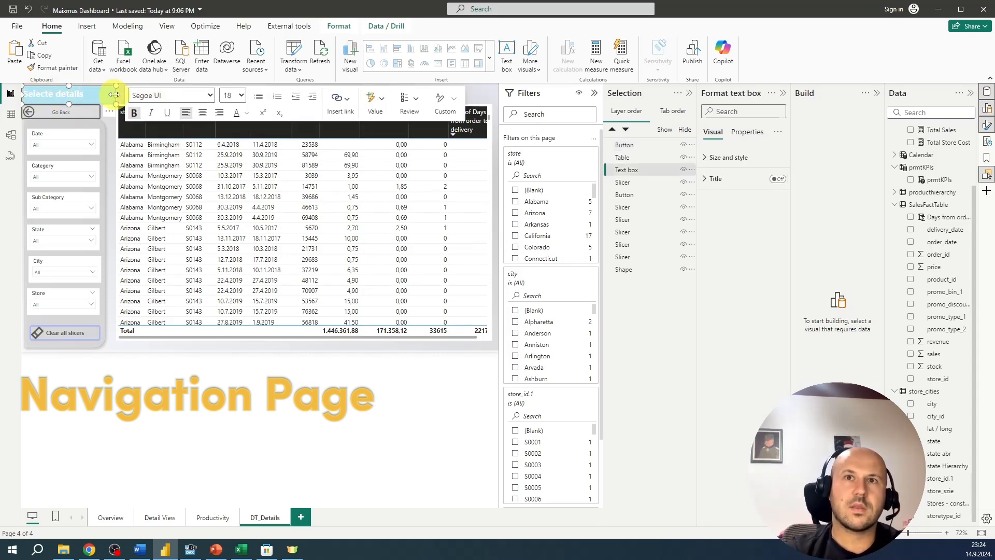
{"action": "type", "text": "d"}
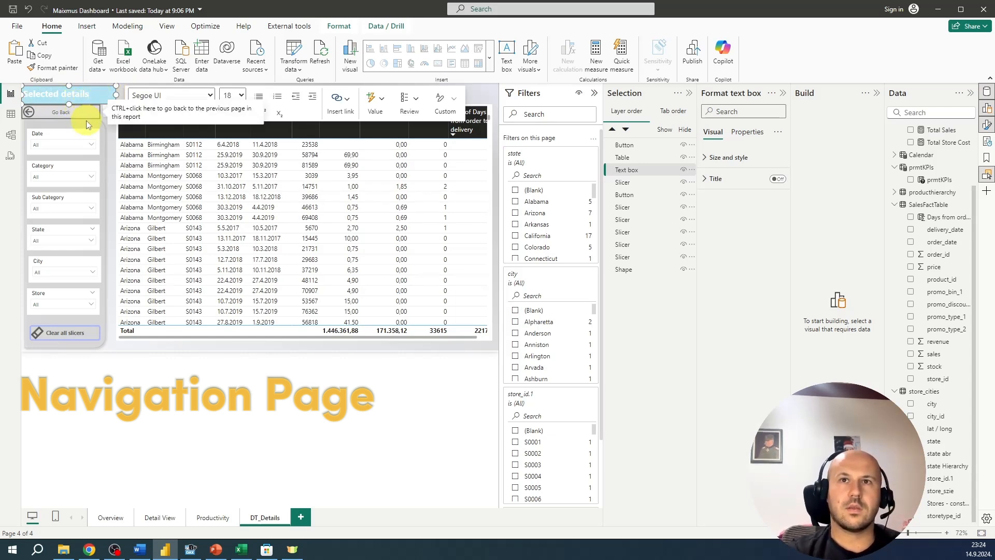
{"action": "left_click", "coordinate": [76, 123]}
{"action": "left_click_drag", "start_coordinate": [65, 114], "coordinate": [64, 121]}
{"action": "left_click", "coordinate": [52, 420]}
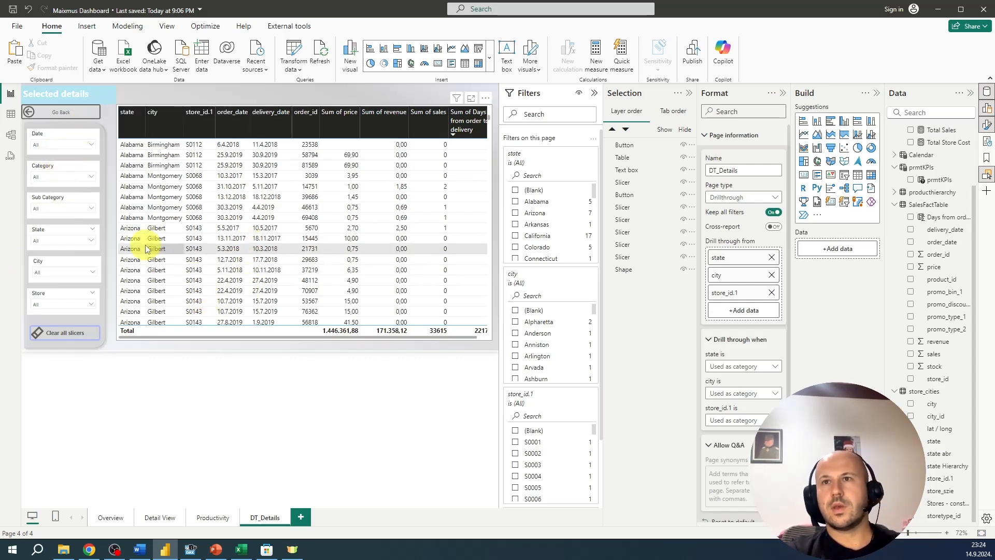
Sort the table by delivery_date in ascending order and extend its upper edge to the top of the page
{"action": "left_click", "coordinate": [272, 109]}
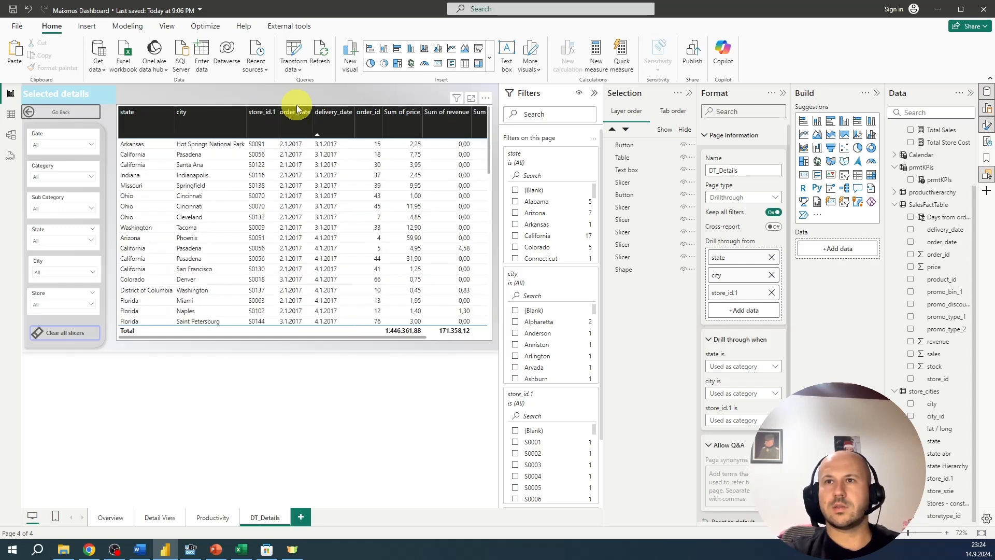
{"action": "left_click", "coordinate": [298, 105]}
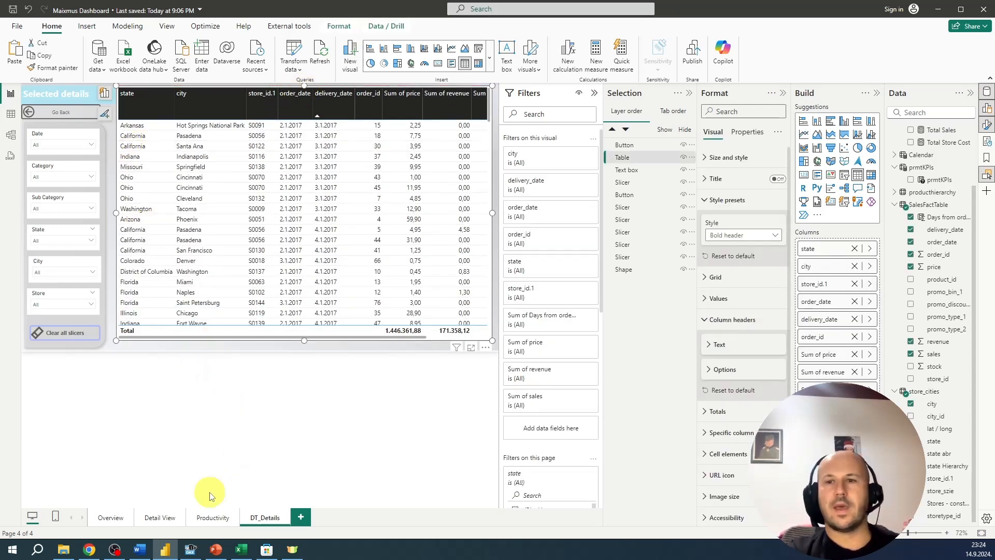
Look through the Detail View and Overview pages and drill down into Phoenix on the Productivity page's scatter chart
{"action": "left_click", "coordinate": [204, 521]}
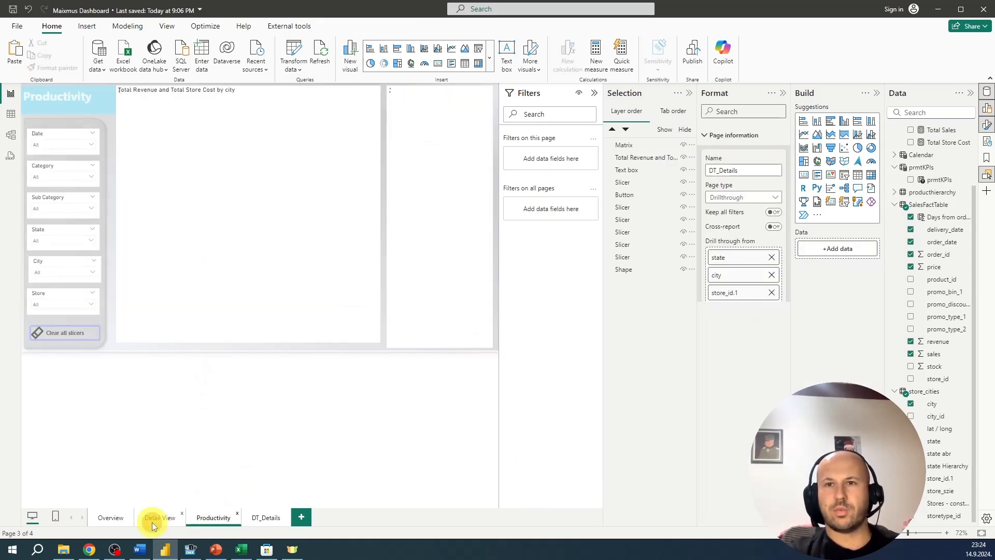
{"action": "left_click", "coordinate": [152, 521]}
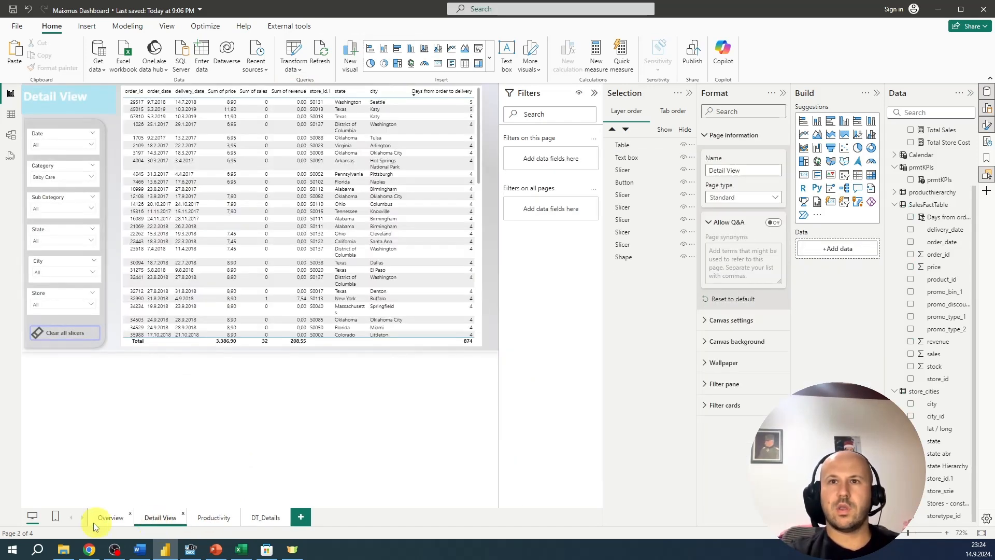
{"action": "left_click", "coordinate": [110, 518]}
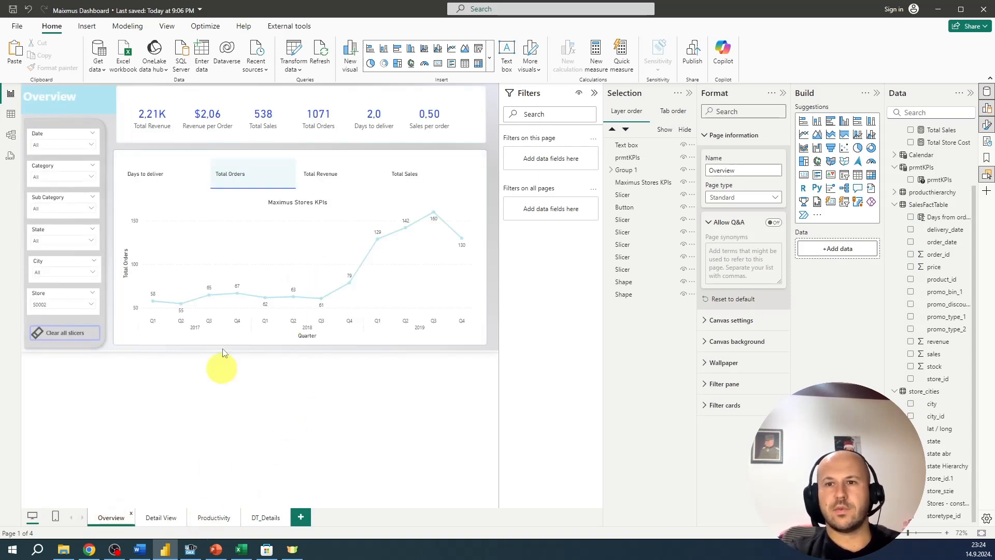
{"action": "left_click", "coordinate": [213, 518]}
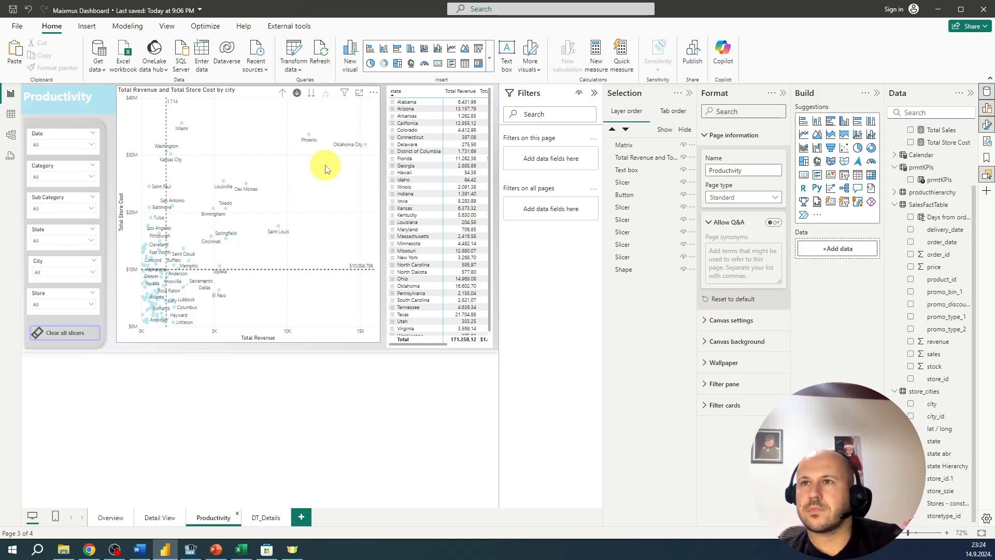
{"action": "left_click", "coordinate": [310, 137]}
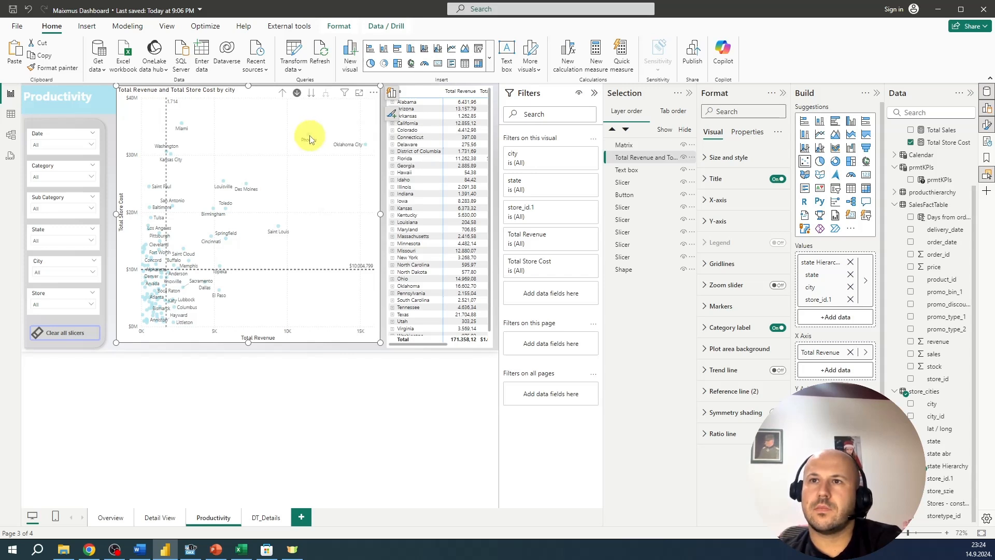
{"action": "left_click", "coordinate": [310, 137]}
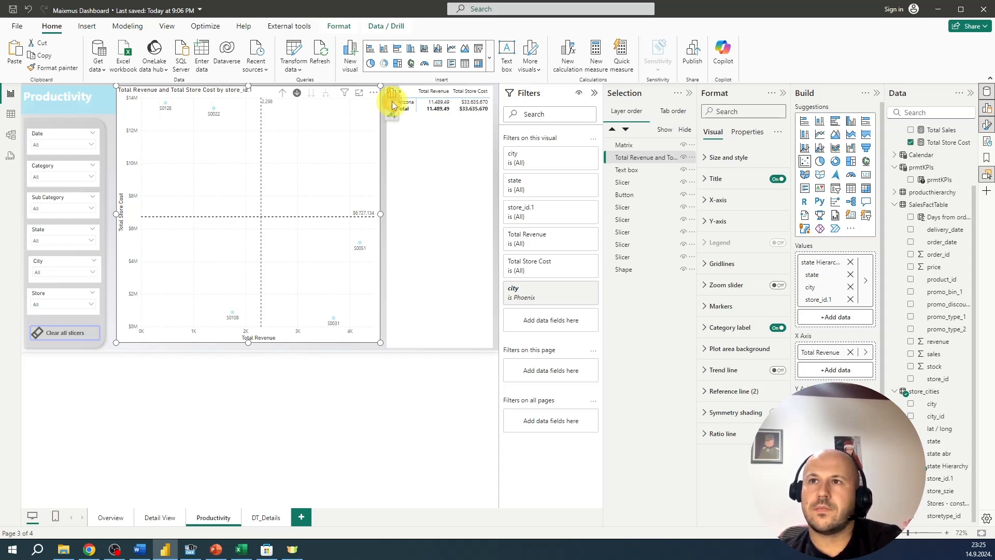
Expand Arizona in the matrix, drill through from Phoenix to DT_Details and look through the filtered order table
{"action": "left_click", "coordinate": [421, 176]}
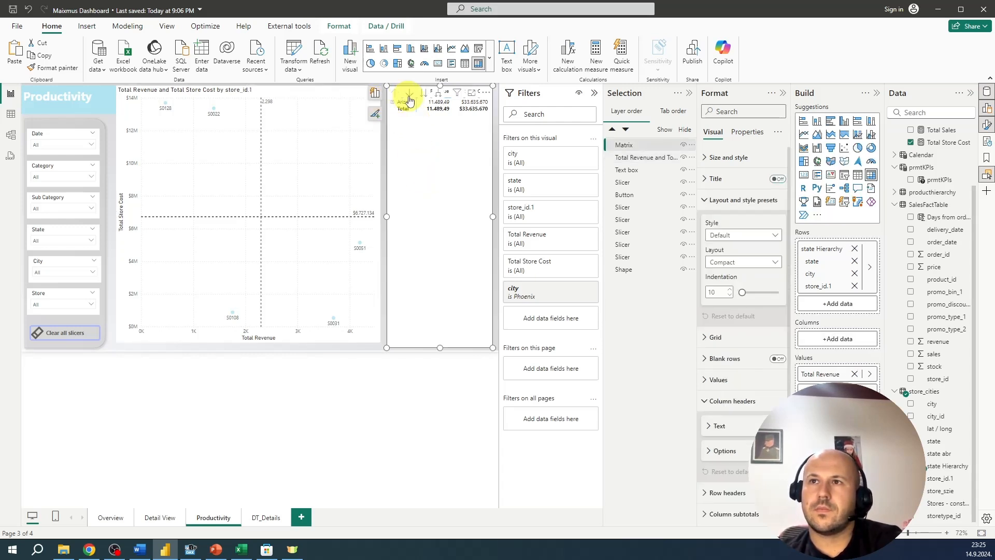
{"action": "left_click", "coordinate": [392, 101]}
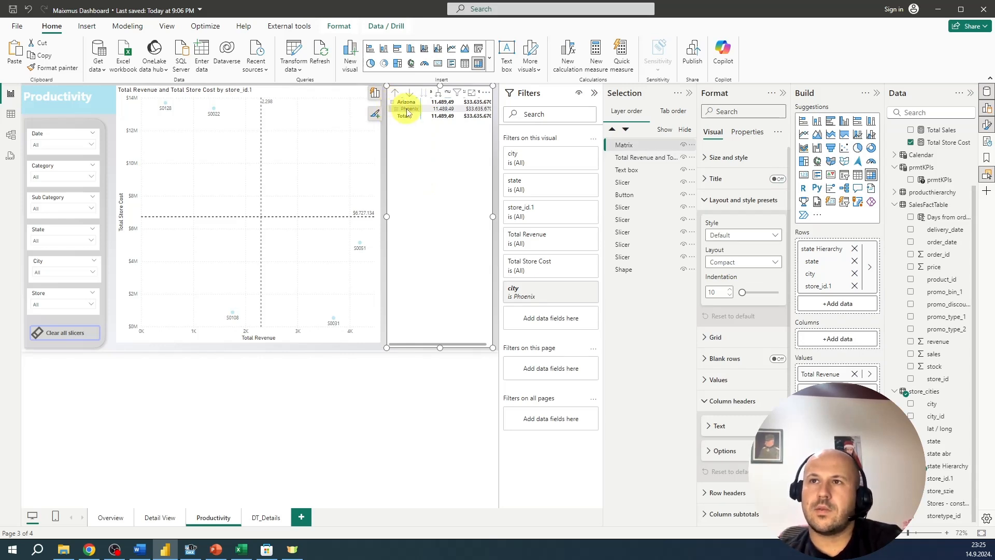
{"action": "right_click", "coordinate": [408, 113]}
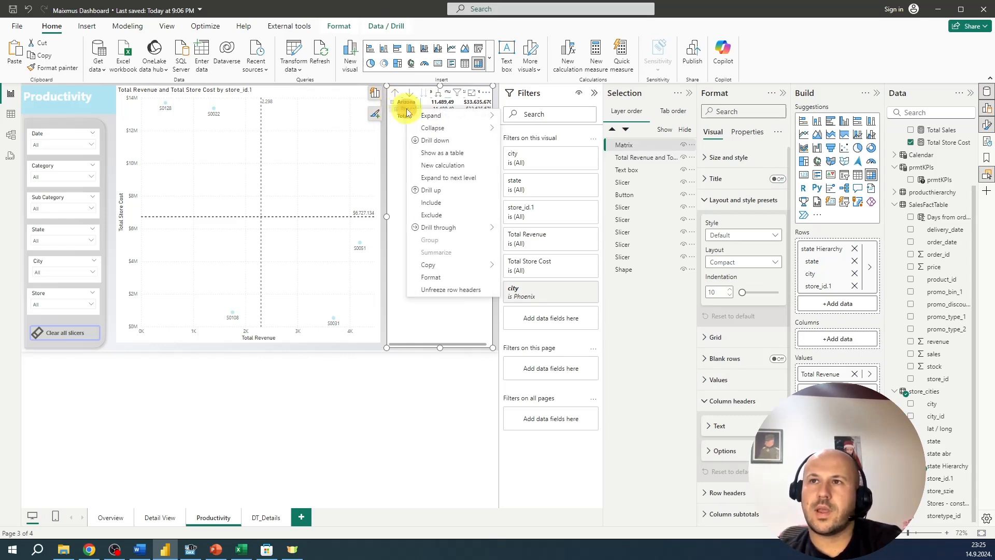
{"action": "mouse_move", "coordinate": [477, 228]}
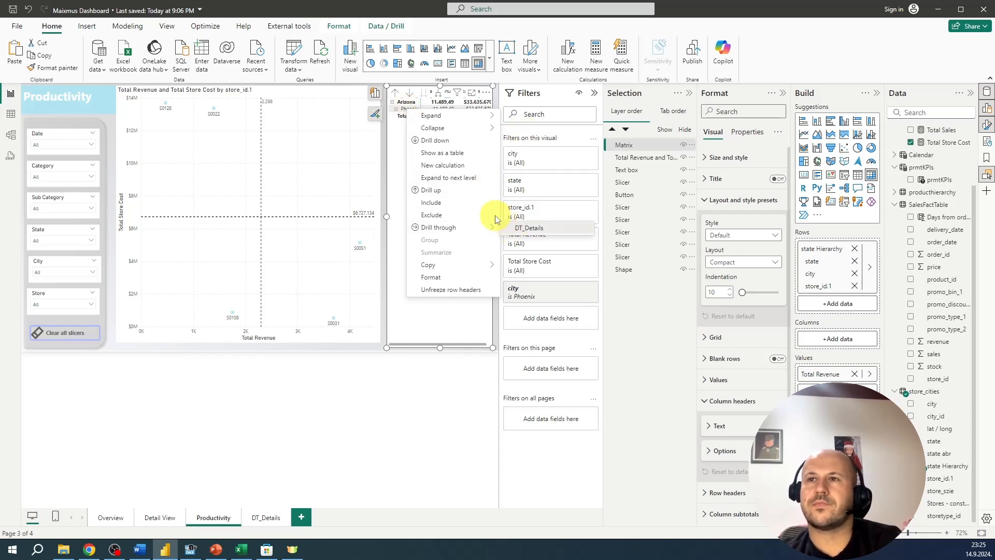
{"action": "left_click", "coordinate": [514, 230]}
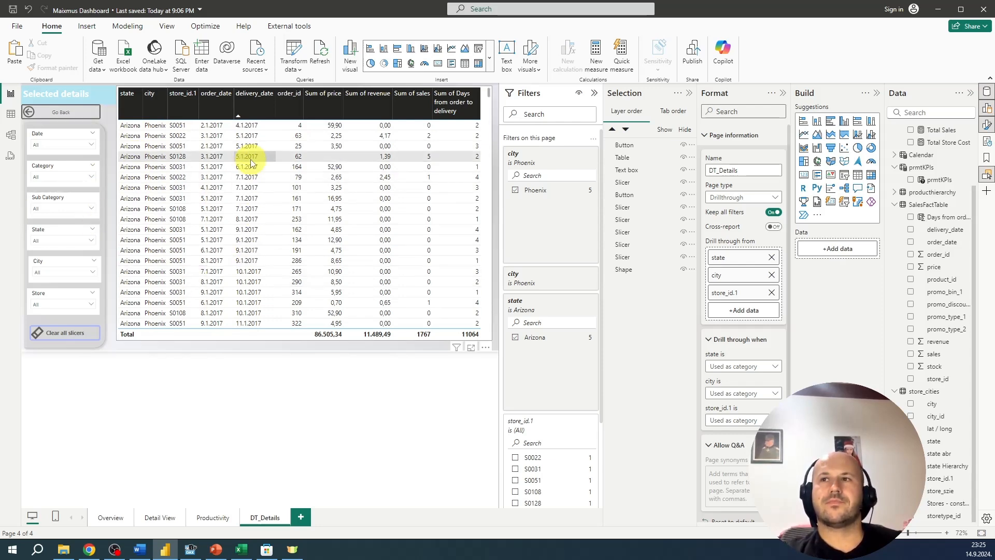
{"action": "scroll", "coordinate": [250, 214], "scroll_direction": "down", "scroll_amount": 2}
{"action": "scroll", "coordinate": [251, 213], "scroll_direction": "up", "scroll_amount": 2}
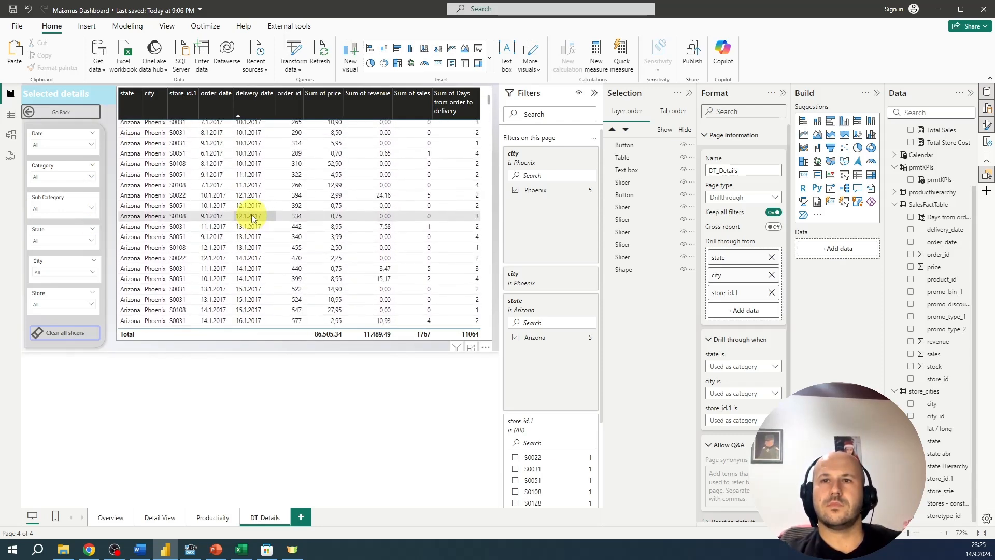
{"action": "scroll", "coordinate": [275, 176], "scroll_direction": "down", "scroll_amount": 4}
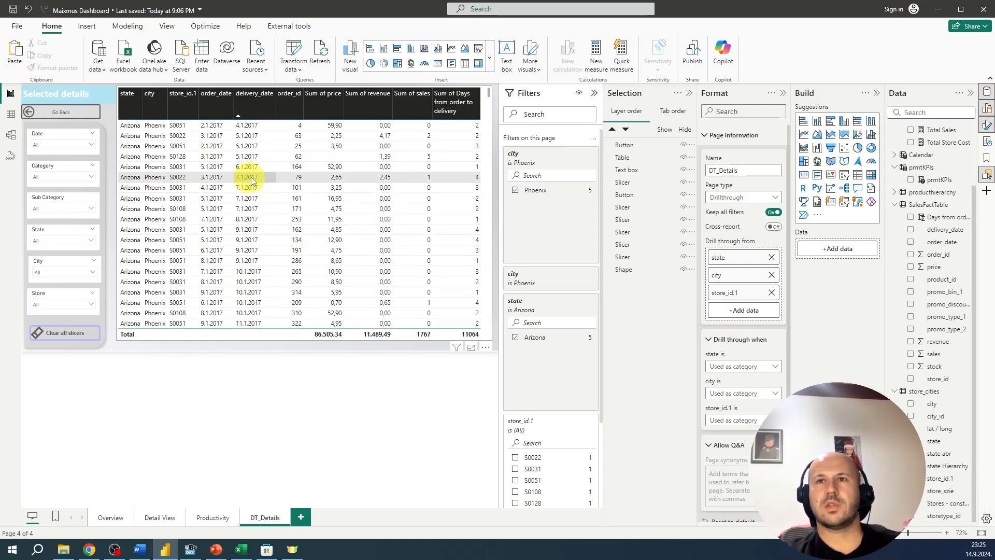
{"action": "scroll", "coordinate": [410, 181], "scroll_direction": "up", "scroll_amount": 3}
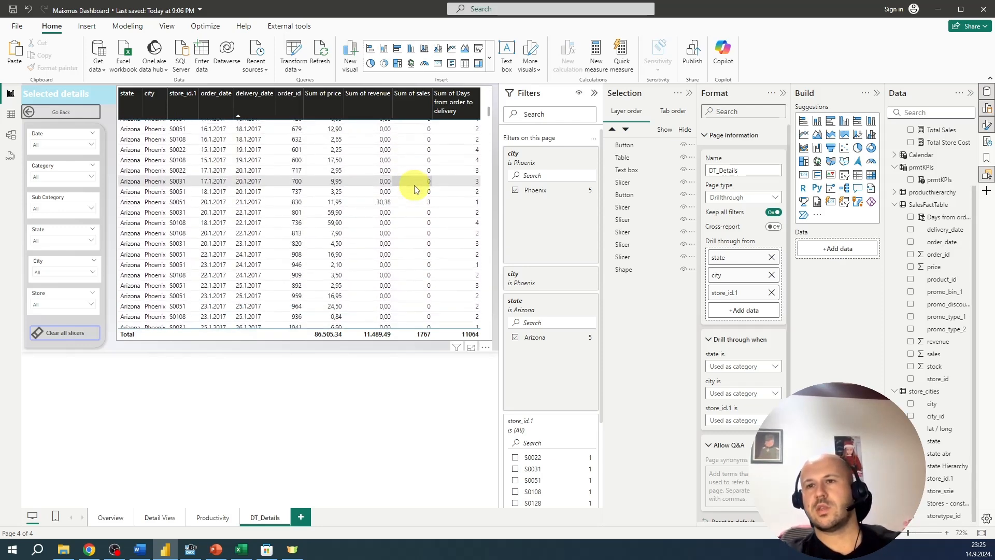
{"action": "scroll", "coordinate": [413, 185], "scroll_direction": "up", "scroll_amount": 2}
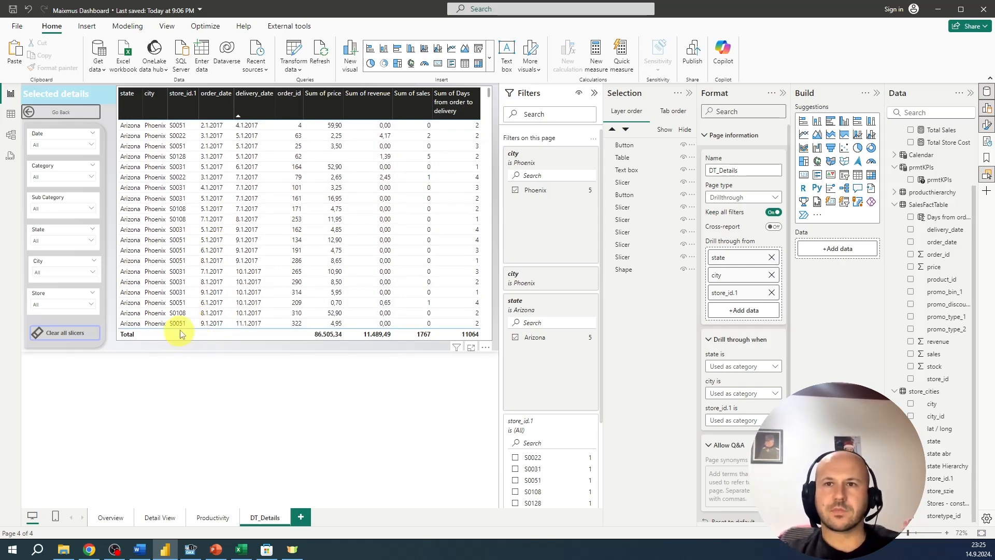
Hide the DT_Details page and return to the Productivity page with its Go Back button
{"action": "right_click", "coordinate": [271, 519]}
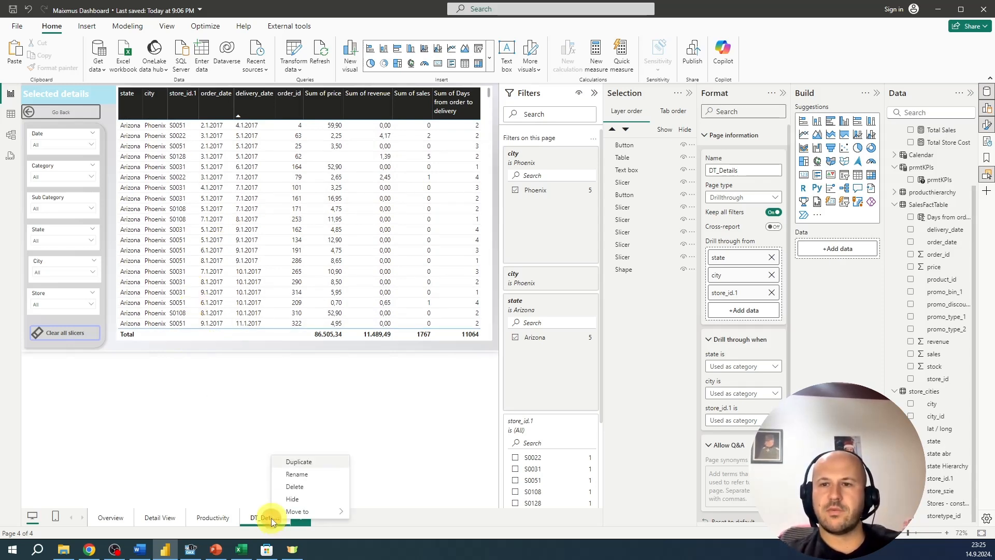
{"action": "left_click", "coordinate": [299, 504]}
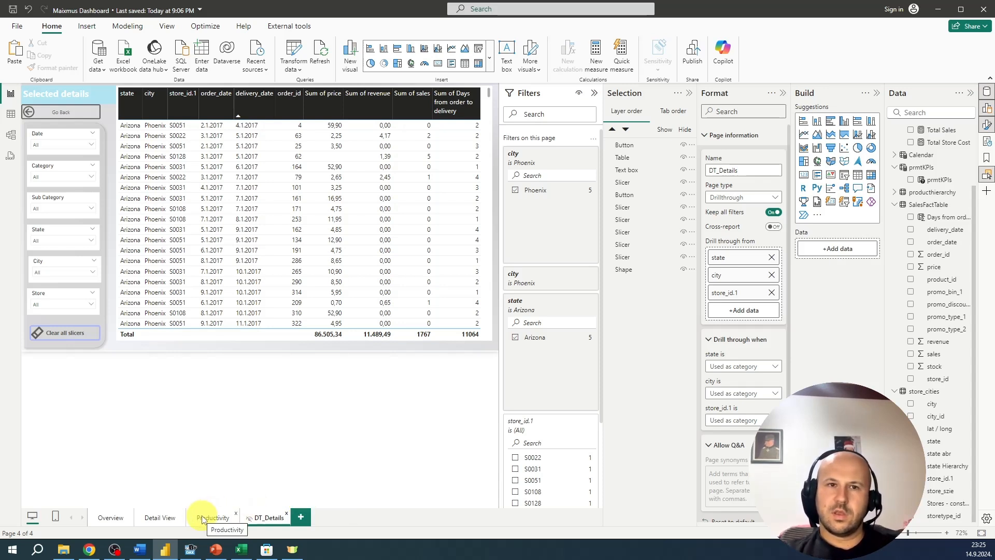
{"action": "left_click", "coordinate": [45, 113], "text": "ctrl"}
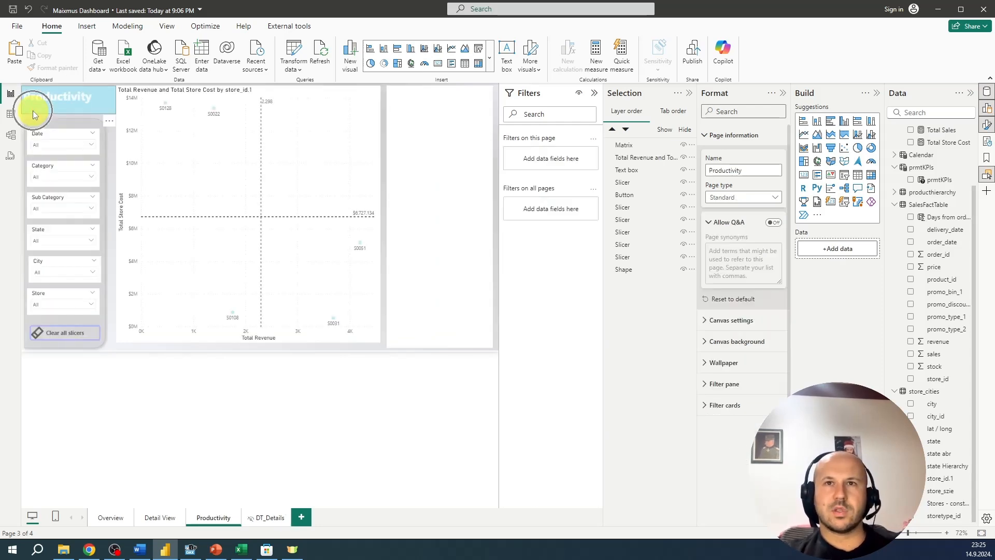
{"action": "left_click", "coordinate": [300, 518]}
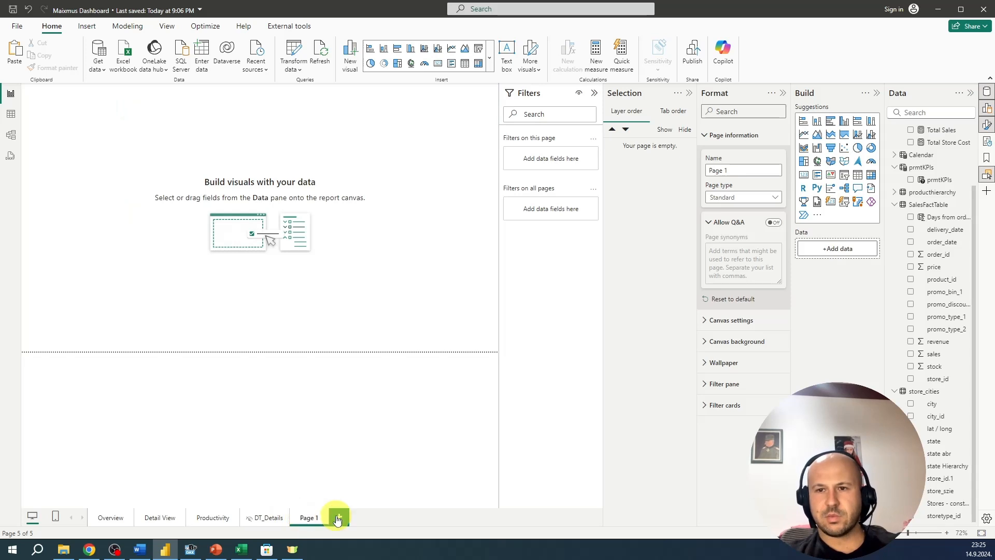
{"action": "left_click", "coordinate": [325, 517]}
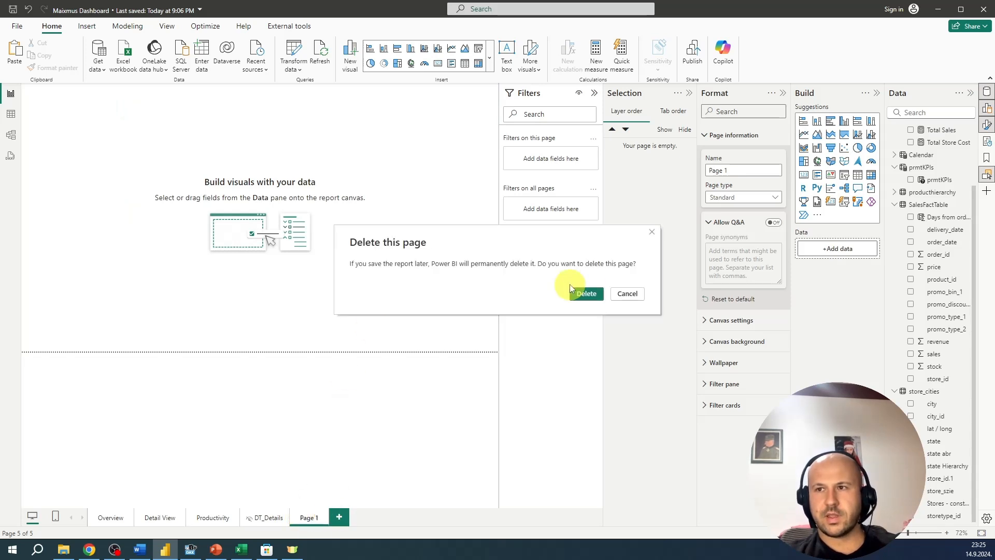
{"action": "left_click", "coordinate": [586, 293]}
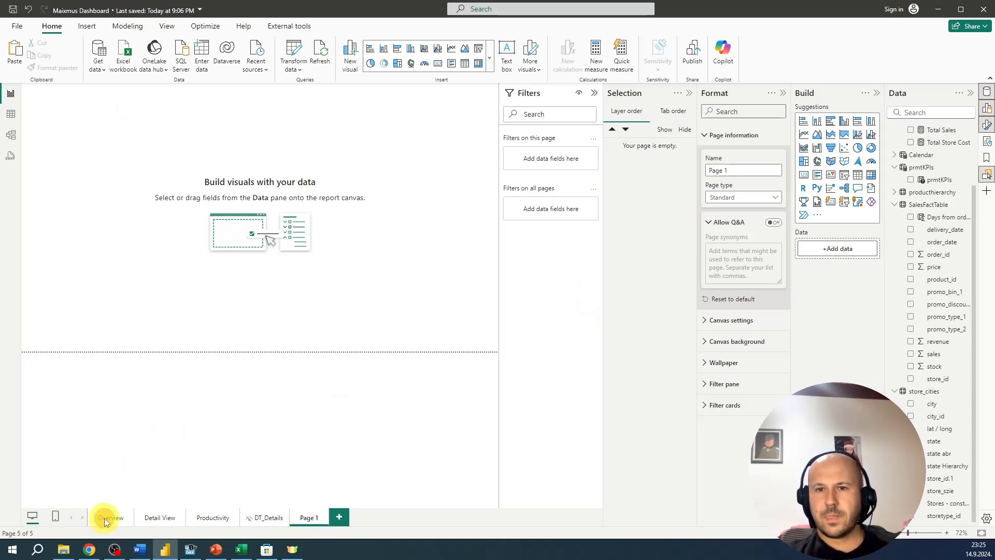
Duplicate the Overview page and name the copy "Navigation"
{"action": "right_click", "coordinate": [106, 517]}
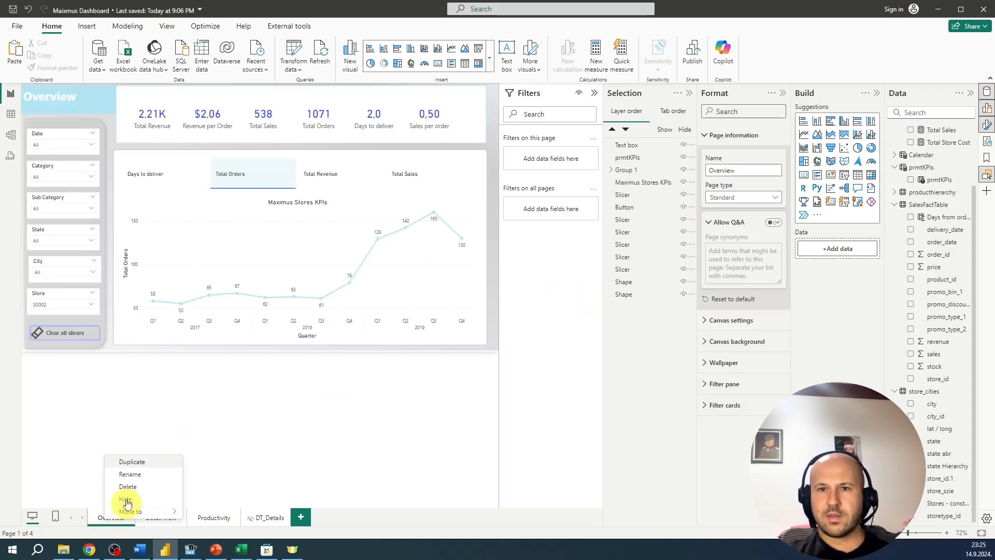
{"action": "left_click", "coordinate": [136, 462]}
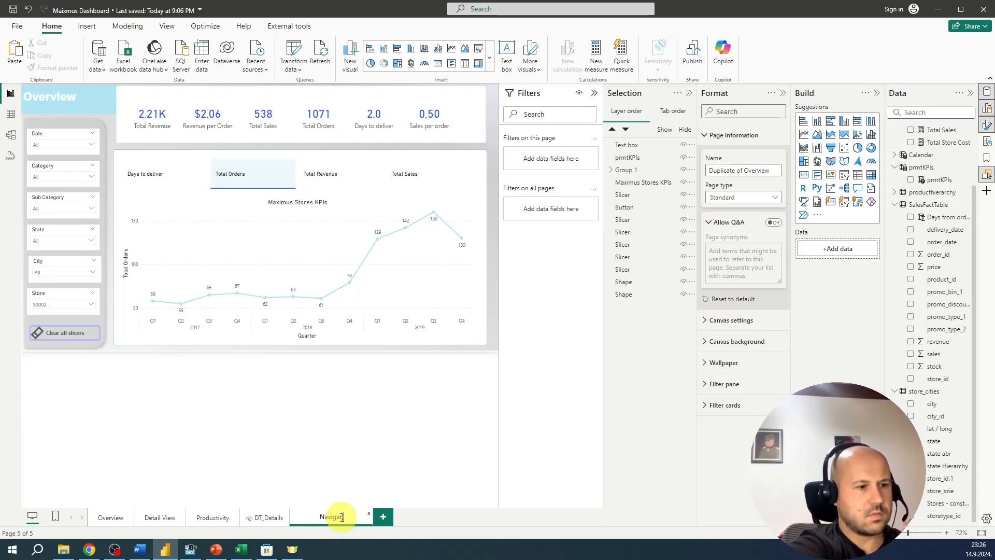
{"action": "key", "text": "Return"}
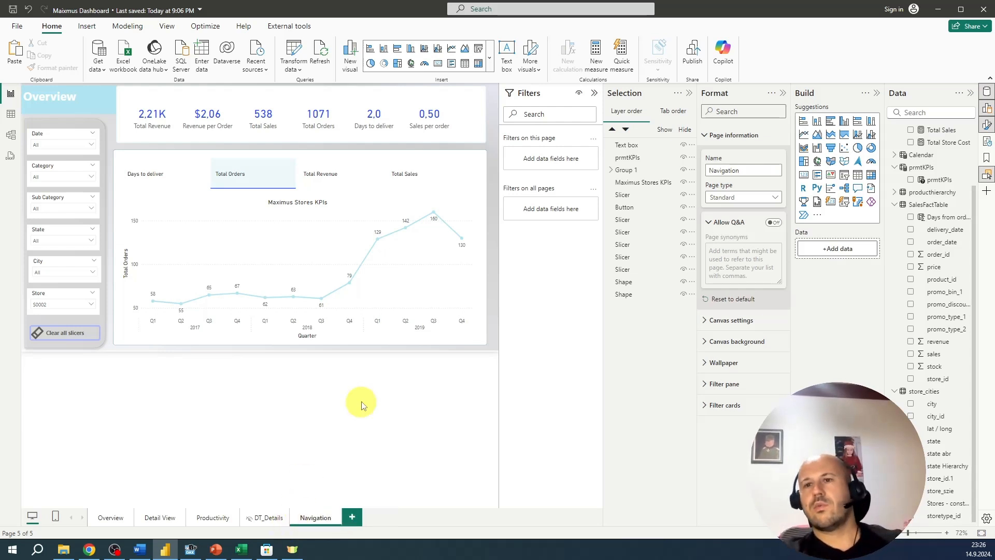
Delete the KPI cards, the prmtKPIs slicer, the line chart and their background shapes from the Navigation page
{"action": "left_click", "coordinate": [481, 303]}
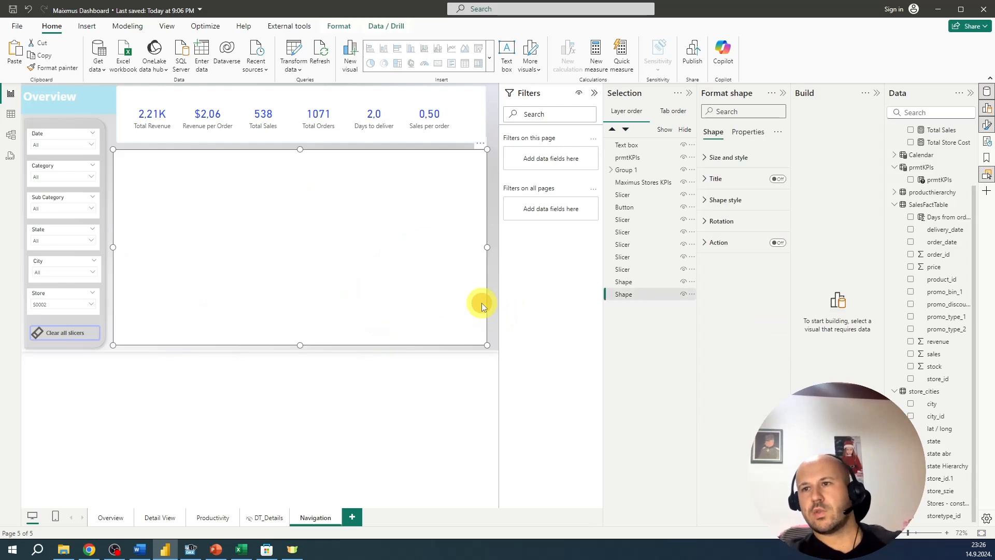
{"action": "key", "text": "Delete"}
{"action": "left_click", "coordinate": [477, 100]}
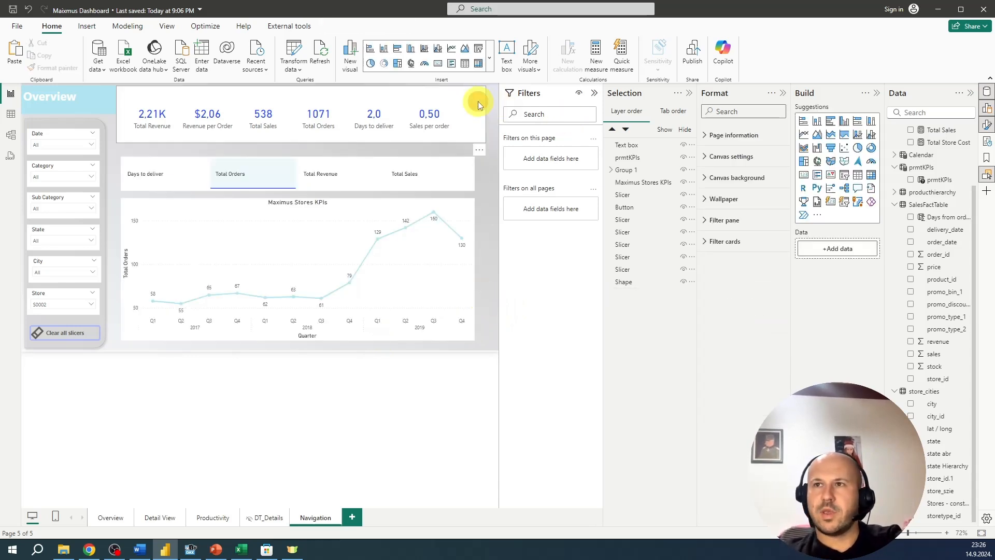
{"action": "key", "text": "Delete"}
{"action": "left_click", "coordinate": [367, 157]}
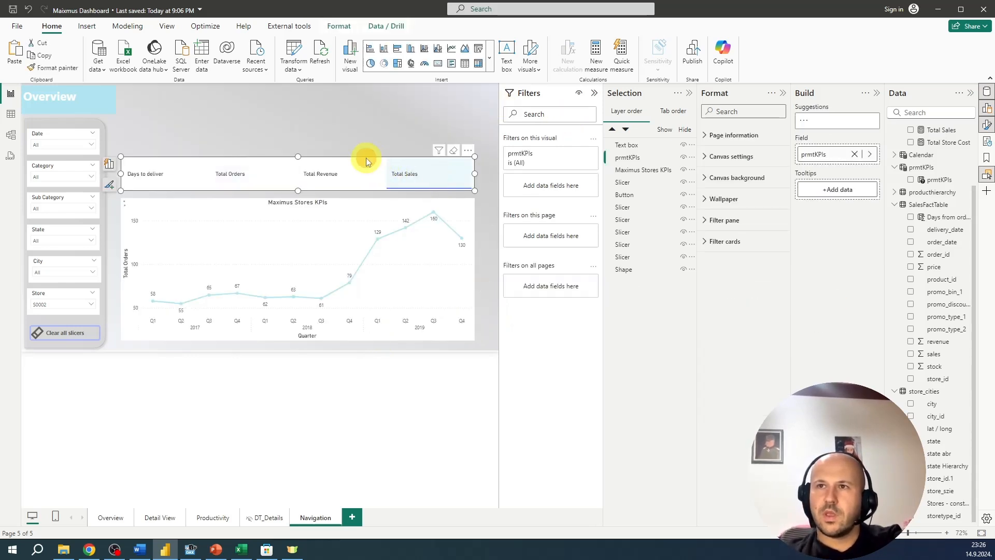
{"action": "key", "text": "Delete"}
{"action": "left_click", "coordinate": [417, 207]}
{"action": "key", "text": "Delete"}
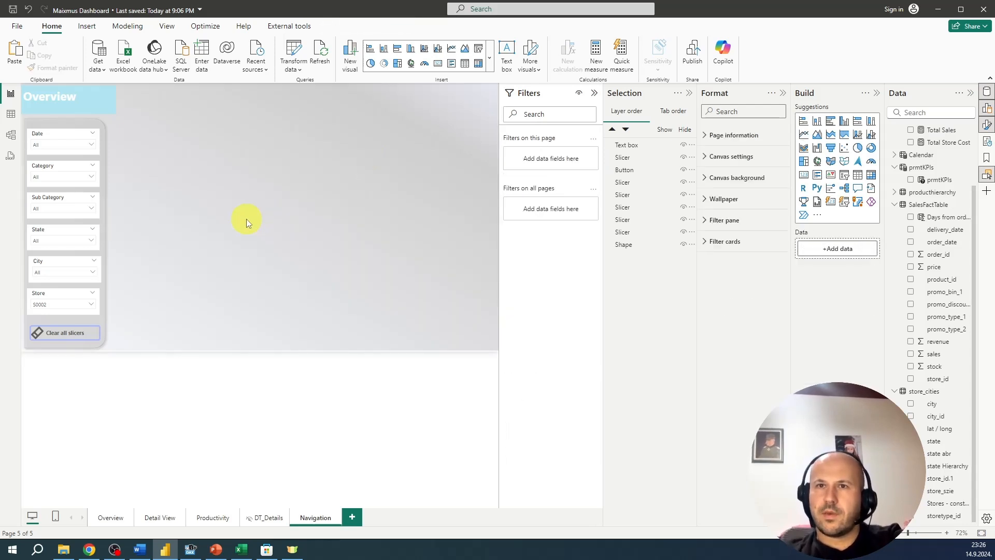
Delete the slicer panel's background shape and the Date and Category slicers from the Navigation page
{"action": "left_click", "coordinate": [74, 129]}
{"action": "left_click", "coordinate": [36, 125]}
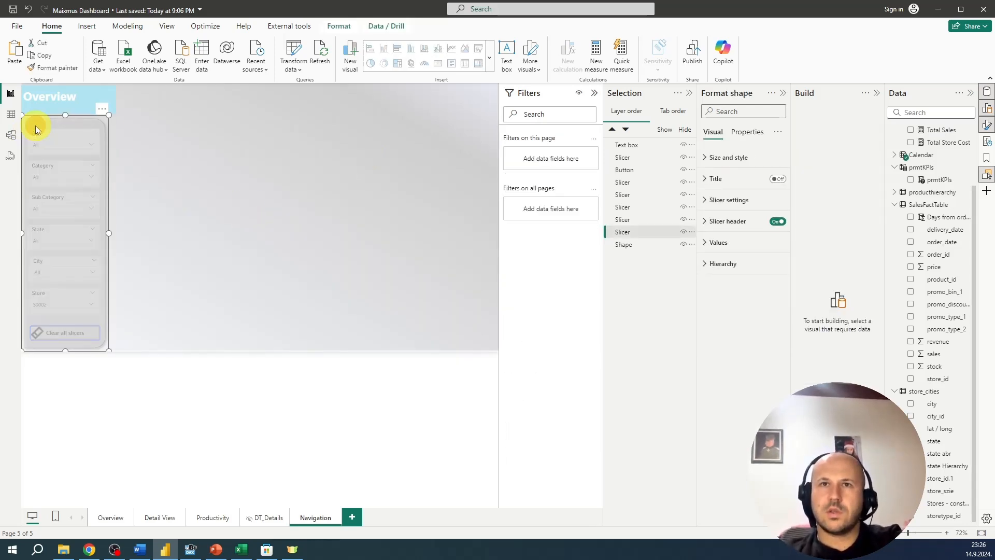
{"action": "key", "text": "Delete"}
{"action": "left_click", "coordinate": [52, 93]}
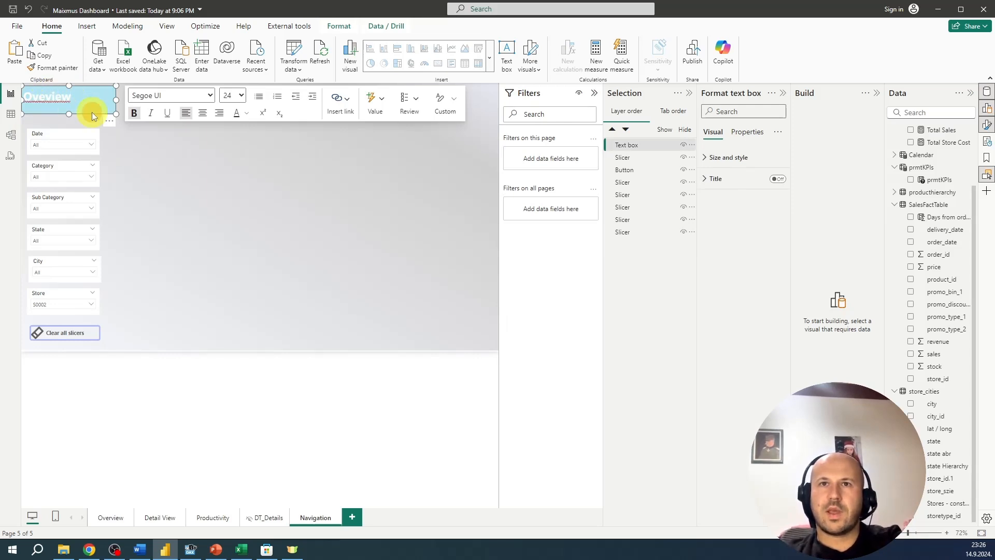
{"action": "left_click", "coordinate": [69, 131]}
{"action": "key", "text": "Delete"}
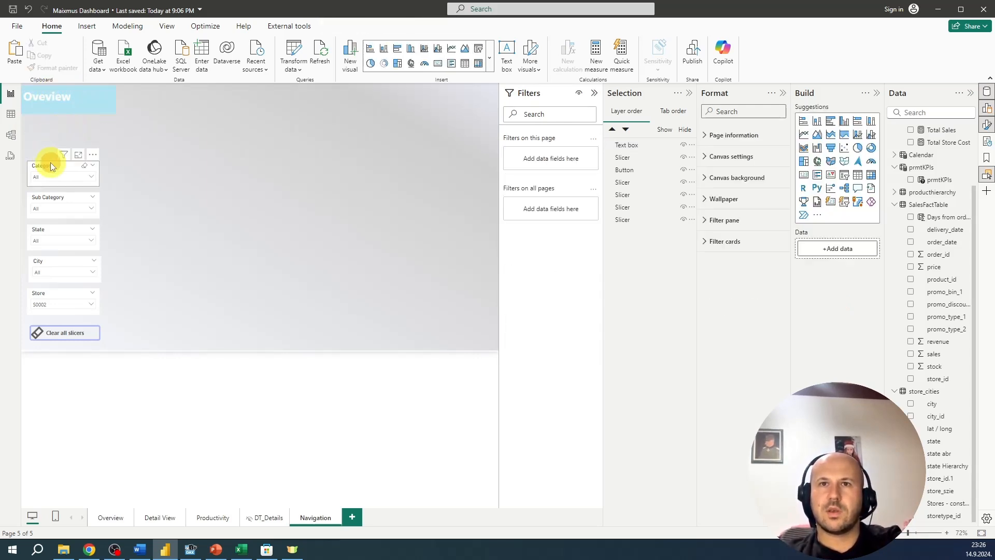
{"action": "left_click", "coordinate": [51, 165]}
{"action": "key", "text": "Delete"}
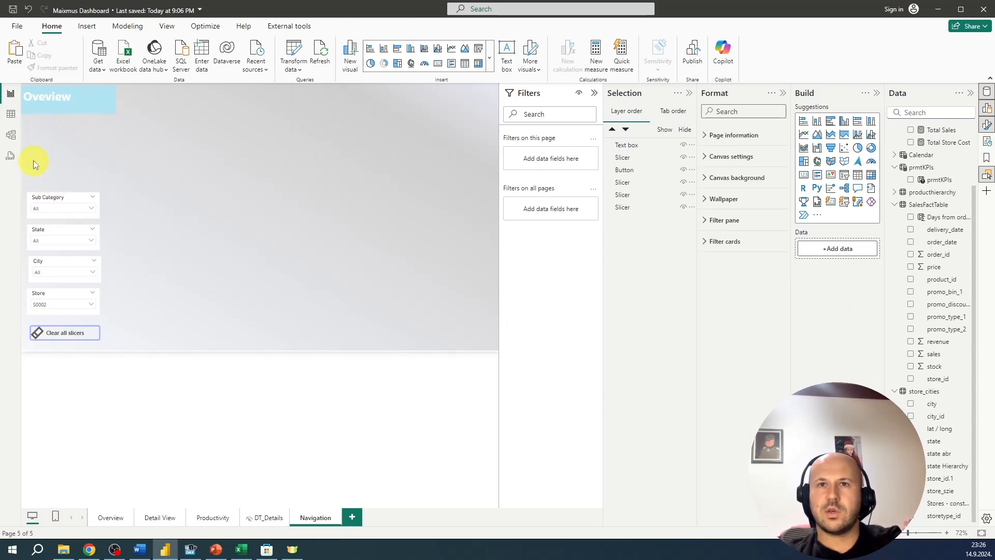
Delete the Sub Category, State, City and Store slicers and the Clear all slicers button from the Navigation page
{"action": "mouse_move", "coordinate": [34, 160]}
{"action": "left_mouse_down"}
{"action": "mouse_move", "coordinate": [103, 322]}
{"action": "mouse_move", "coordinate": [132, 360]}
{"action": "mouse_move", "coordinate": [38, 162]}
{"action": "left_mouse_up"}
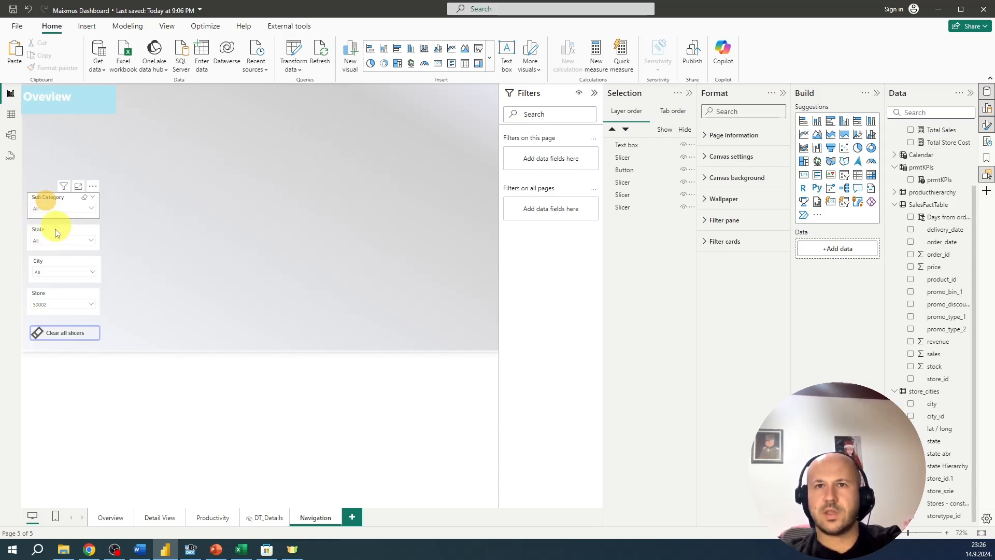
{"action": "key", "text": "Delete"}
{"action": "left_click", "coordinate": [57, 234]}
{"action": "key", "text": "Delete"}
{"action": "key", "text": "Delete"}
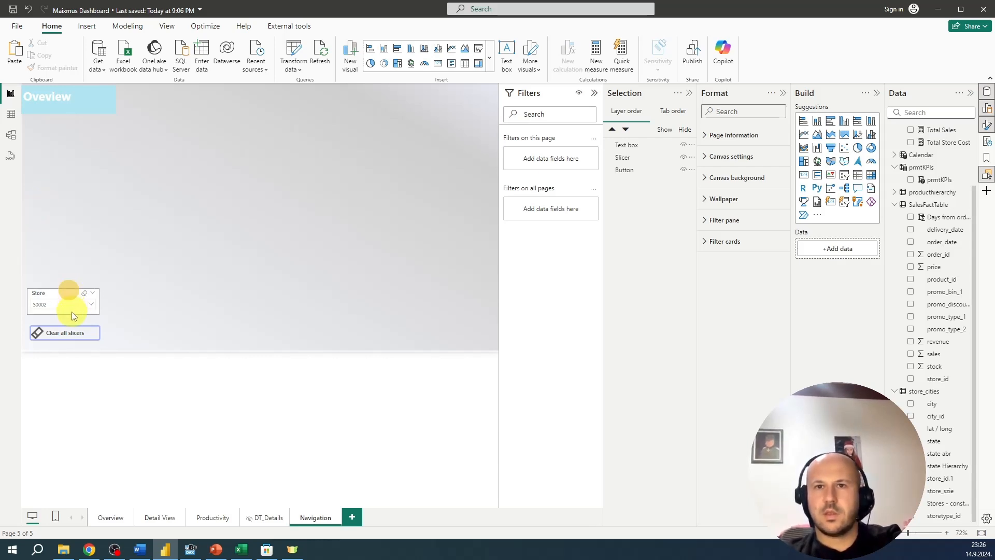
{"action": "left_click", "coordinate": [71, 293]}
{"action": "key", "text": "Delete"}
{"action": "left_click", "coordinate": [71, 333]}
{"action": "key", "text": "Delete"}
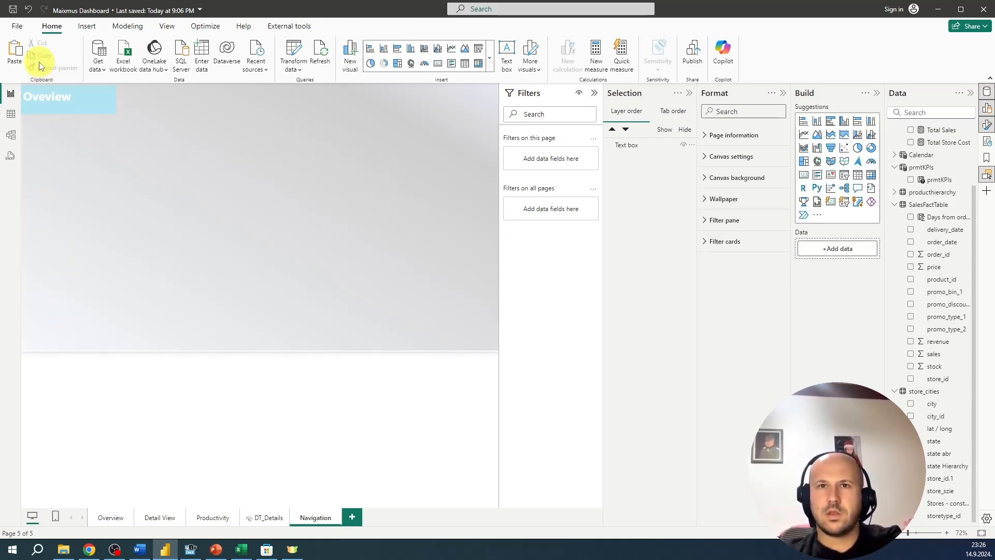
Delete the "Oveview" title text box from the Navigation page
{"action": "left_click", "coordinate": [69, 94]}
{"action": "key", "text": "Escape"}
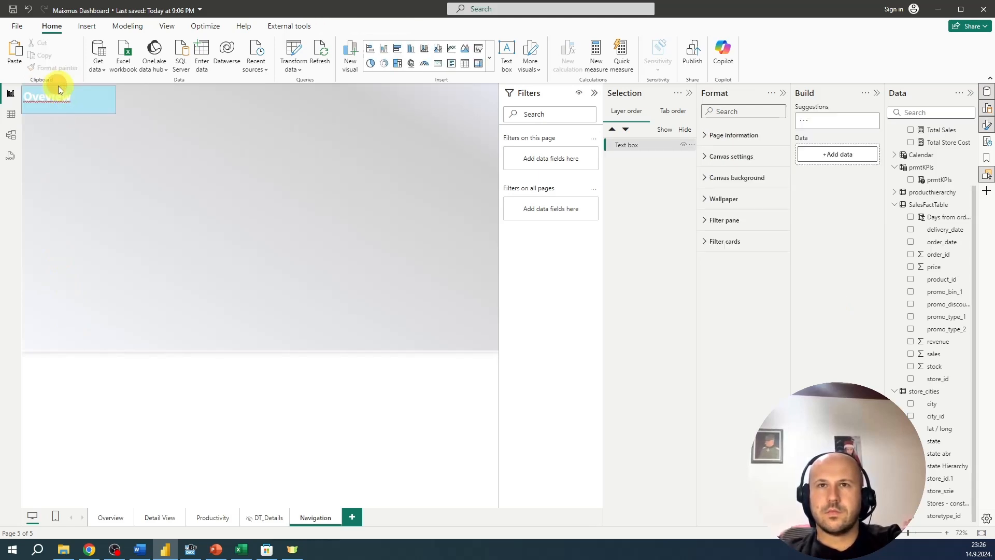
{"action": "key", "text": "Delete"}
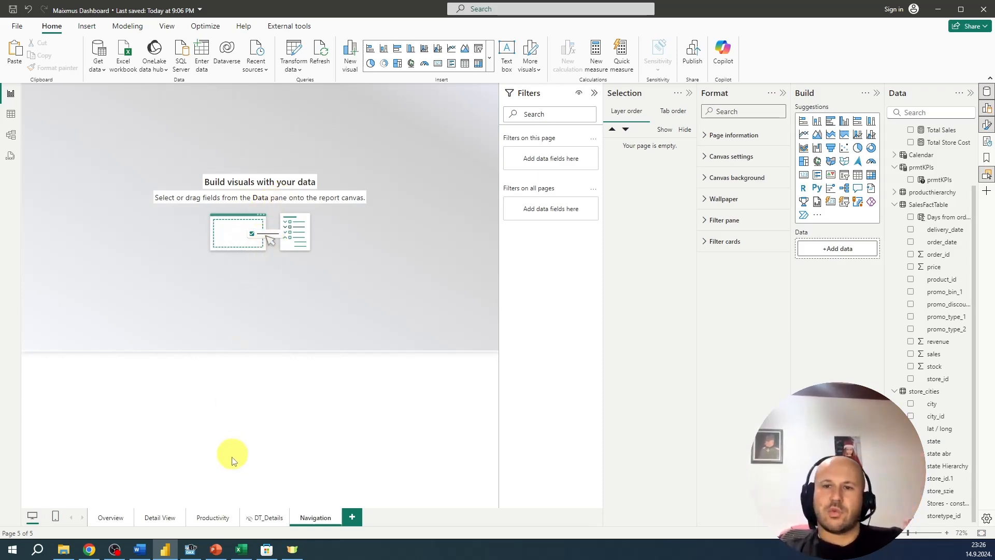
Switch to PowerPoint and draw a snipped single-corner rectangle about 3.45 cm high and 16.04 cm wide in the lower right of the slide
{"action": "left_click", "coordinate": [216, 549]}
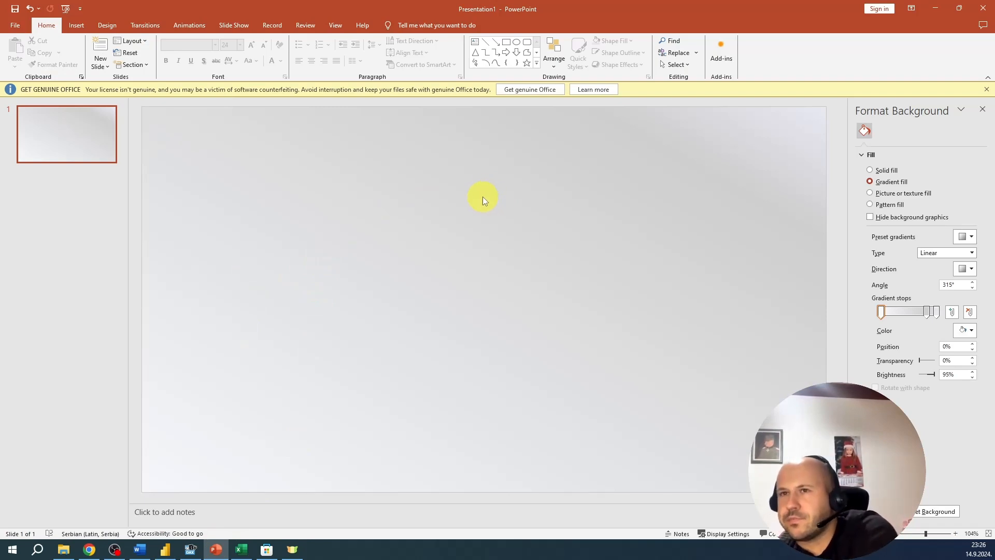
{"action": "left_click", "coordinate": [76, 24]}
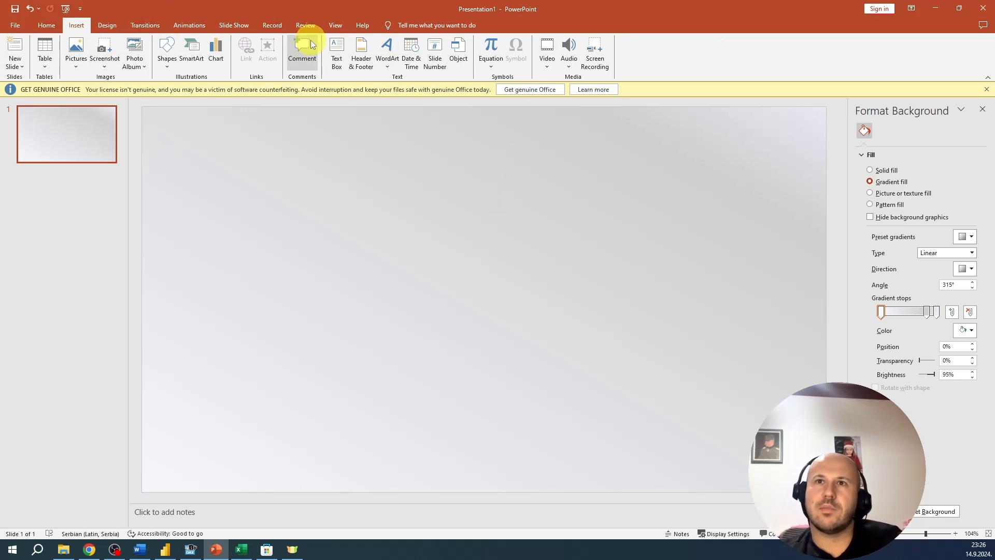
{"action": "left_click", "coordinate": [166, 62]}
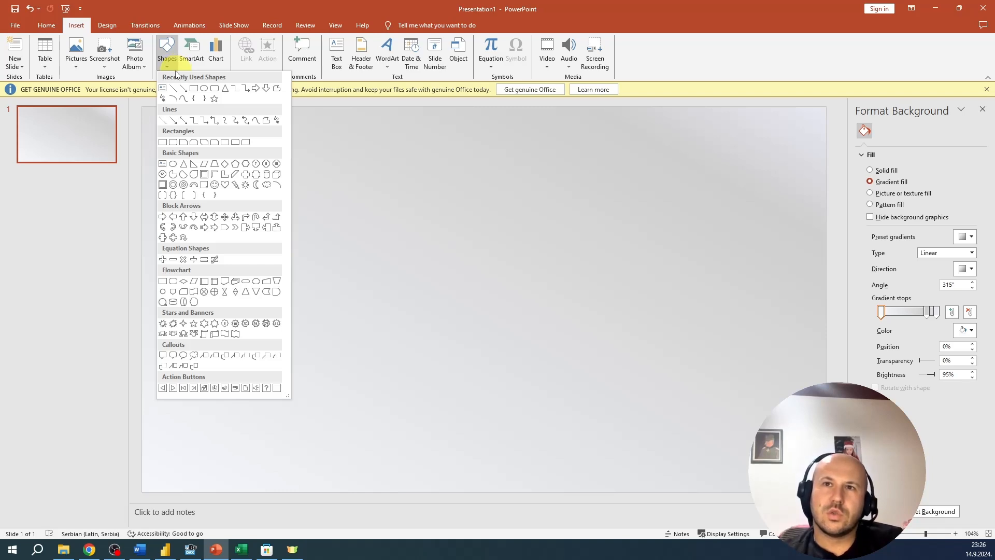
{"action": "left_click", "coordinate": [183, 143]}
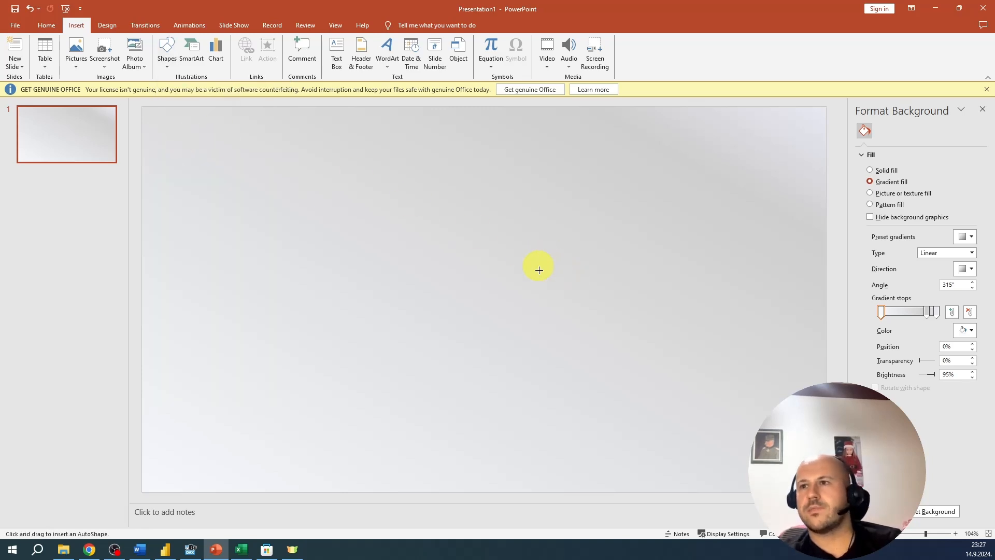
{"action": "mouse_move", "coordinate": [467, 425]}
{"action": "left_mouse_down"}
{"action": "mouse_move", "coordinate": [794, 477]}
{"action": "mouse_move", "coordinate": [794, 492]}
{"action": "left_mouse_up"}
Rotate the rectangle so it slants down toward the slide's lower-right corner, reposition it there and lengthen it to about 17.53 cm
{"action": "left_click_drag", "start_coordinate": [692, 457], "coordinate": [685, 406]}
{"action": "left_click_drag", "start_coordinate": [633, 343], "coordinate": [467, 553]}
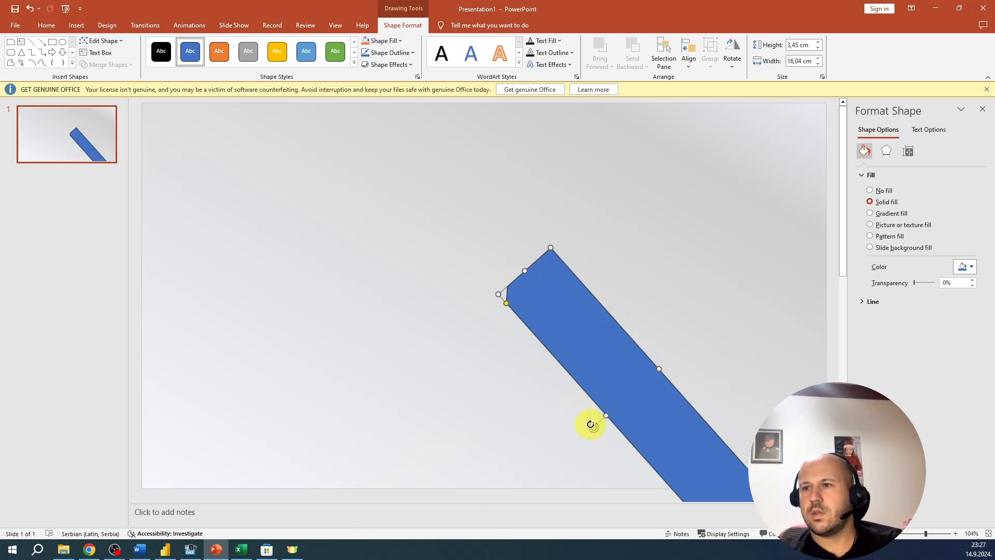
{"action": "left_click_drag", "start_coordinate": [591, 424], "coordinate": [614, 445]}
{"action": "left_click_drag", "start_coordinate": [633, 397], "coordinate": [696, 449]}
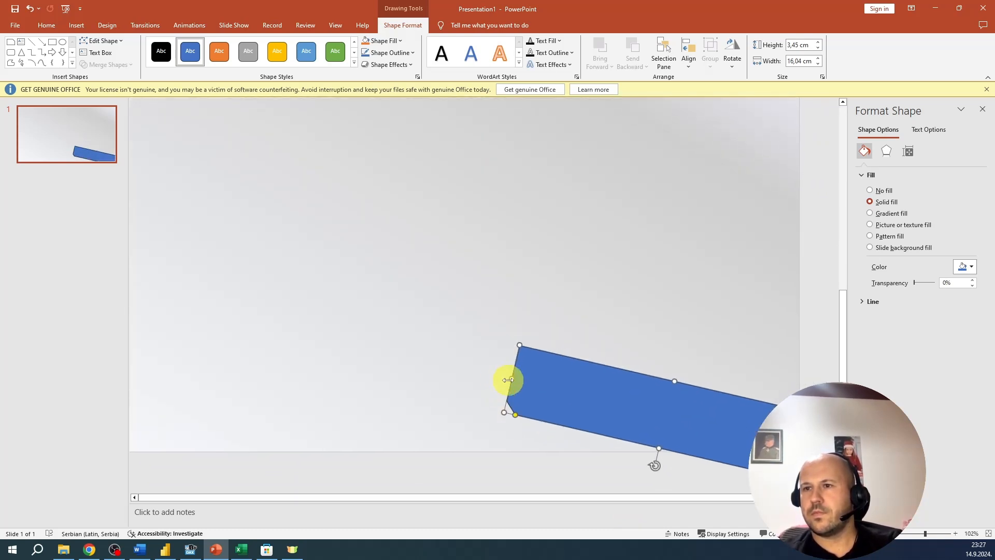
{"action": "left_click_drag", "start_coordinate": [508, 380], "coordinate": [482, 372]}
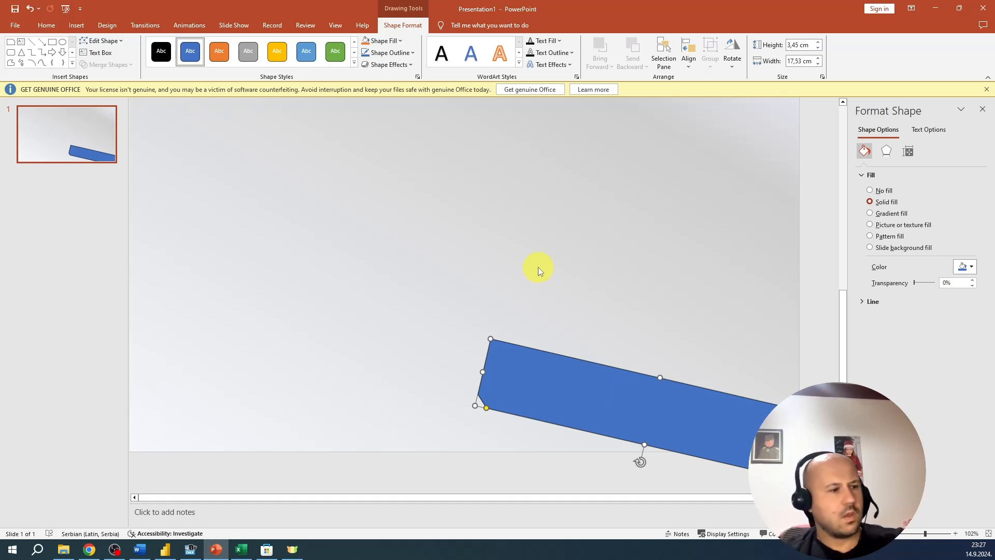
Make four copies of the slanted bar and stack them above it up the right side of the slide, stepping the upper two rightward
{"action": "left_click_drag", "start_coordinate": [599, 400], "coordinate": [583, 295], "text": "ctrl"}
{"action": "key", "text": "ctrl+v"}
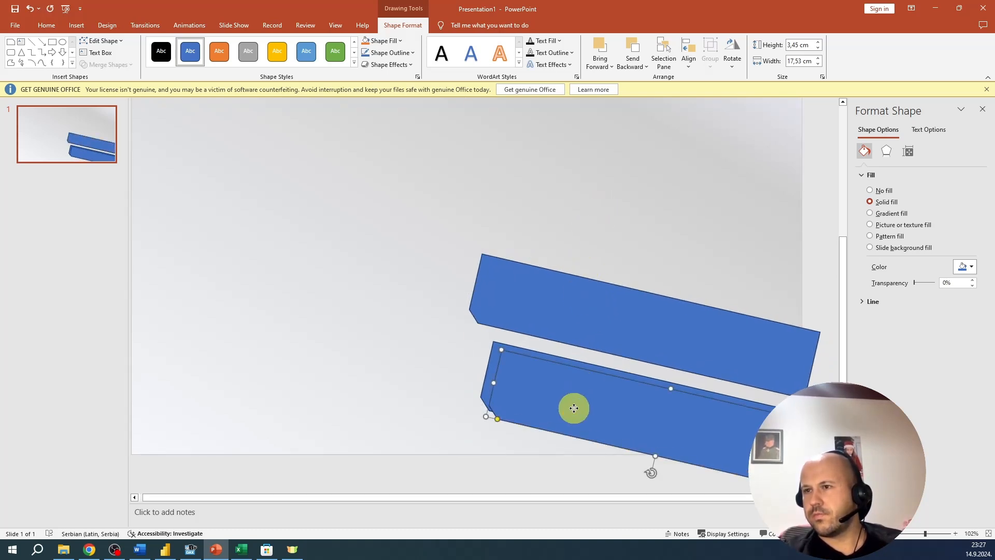
{"action": "left_click_drag", "start_coordinate": [573, 408], "coordinate": [550, 232]}
{"action": "key", "text": "ctrl+v"}
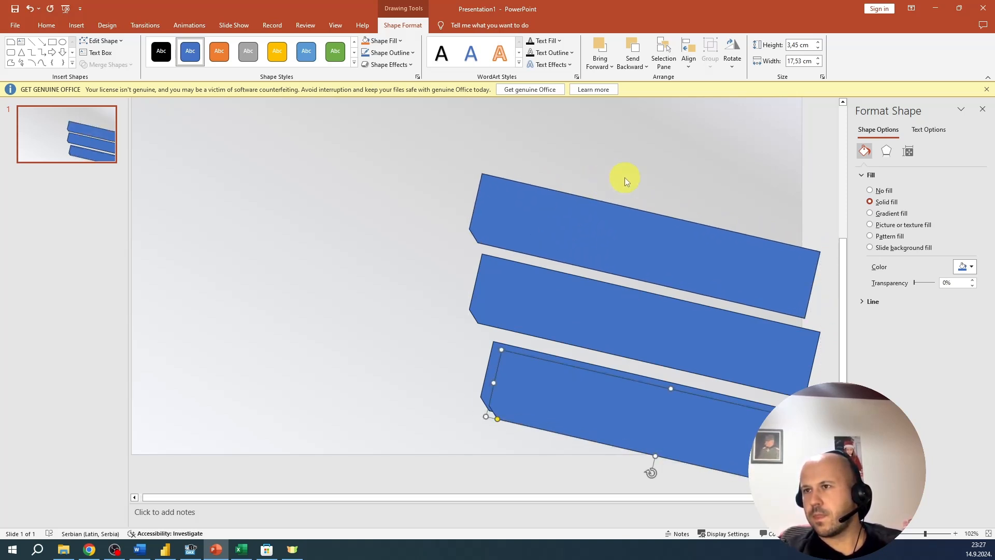
{"action": "left_click_drag", "start_coordinate": [590, 414], "coordinate": [634, 172]}
{"action": "scroll", "coordinate": [791, 149], "scroll_direction": "up", "scroll_amount": 2}
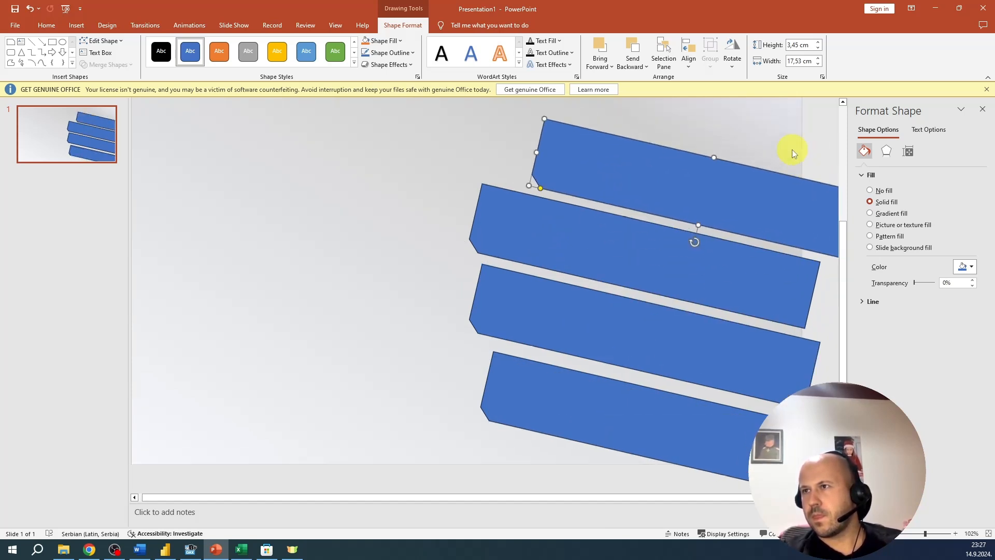
{"action": "key", "text": "ctrl+v"}
{"action": "left_click_drag", "start_coordinate": [613, 432], "coordinate": [730, 132]}
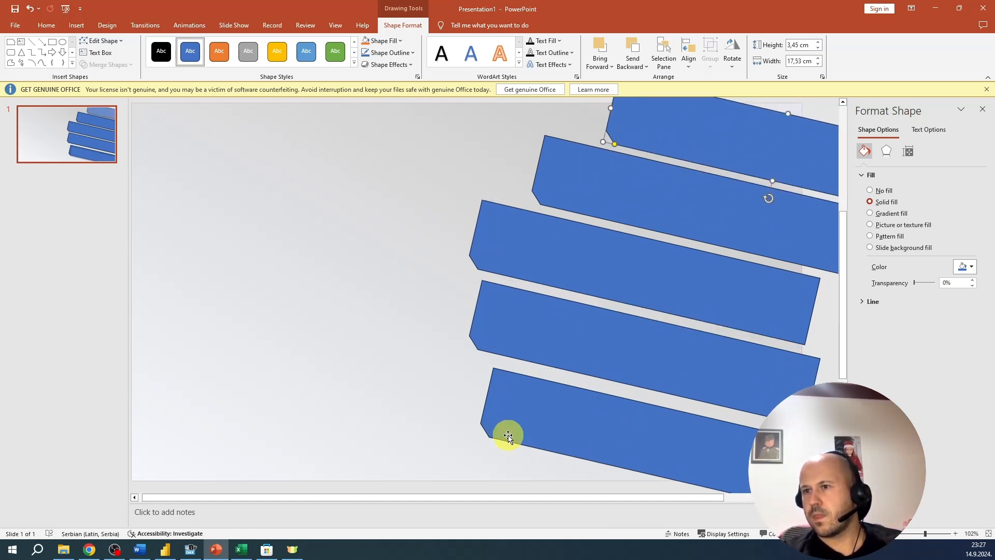
Shift the two lowest bars slightly right and down so the stack's left ends are staggered
{"action": "left_click_drag", "start_coordinate": [524, 427], "coordinate": [552, 435]}
{"action": "left_click_drag", "start_coordinate": [532, 347], "coordinate": [547, 370]}
{"action": "scroll", "coordinate": [547, 370], "scroll_direction": "up", "scroll_amount": 1}
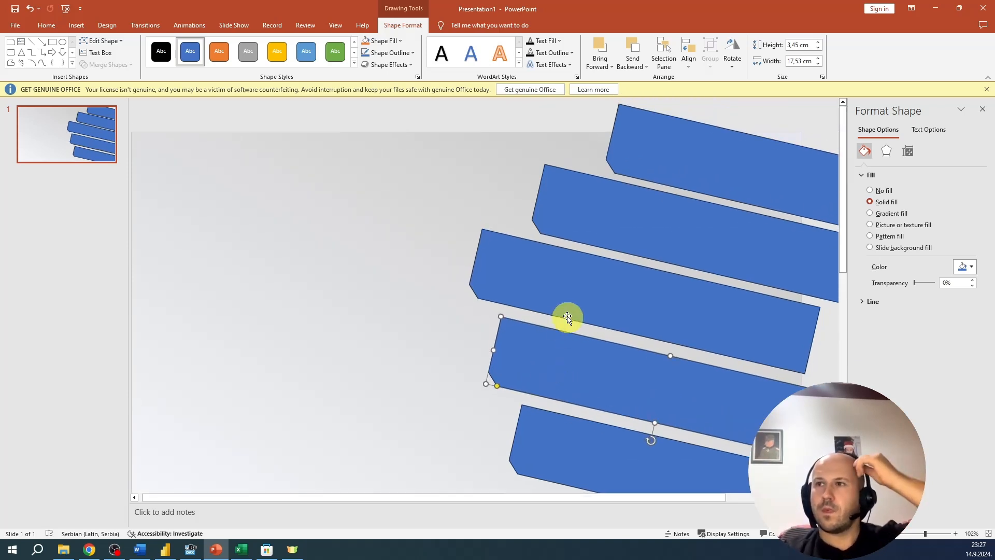
Select all five slanted bars and group them into one object
{"action": "left_click", "coordinate": [484, 126]}
{"action": "left_click_drag", "start_coordinate": [477, 120], "coordinate": [795, 495]}
{"action": "scroll", "coordinate": [689, 402], "scroll_direction": "down", "scroll_amount": 1}
{"action": "scroll", "coordinate": [689, 402], "scroll_direction": "down", "scroll_amount": 1}
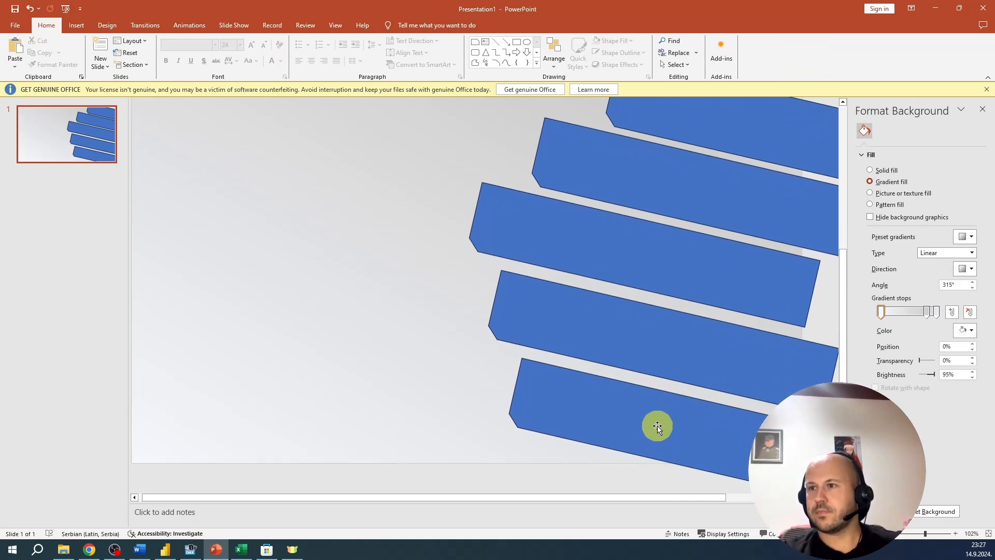
{"action": "left_click", "coordinate": [658, 422]}
{"action": "left_click", "coordinate": [678, 338], "text": "shift"}
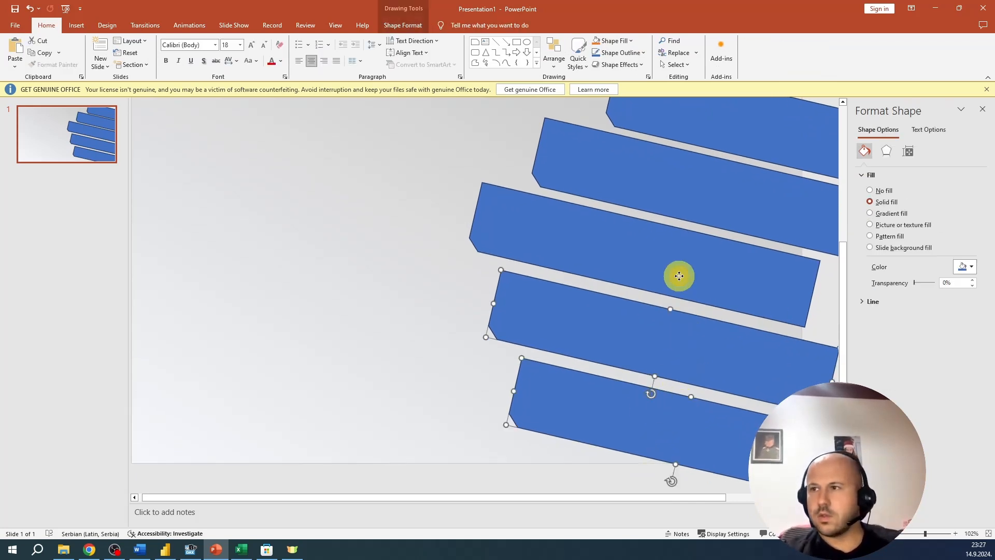
{"action": "left_click", "coordinate": [682, 269], "text": "shift"}
{"action": "left_click", "coordinate": [714, 192], "text": "shift"}
{"action": "left_click", "coordinate": [755, 139], "text": "shift"}
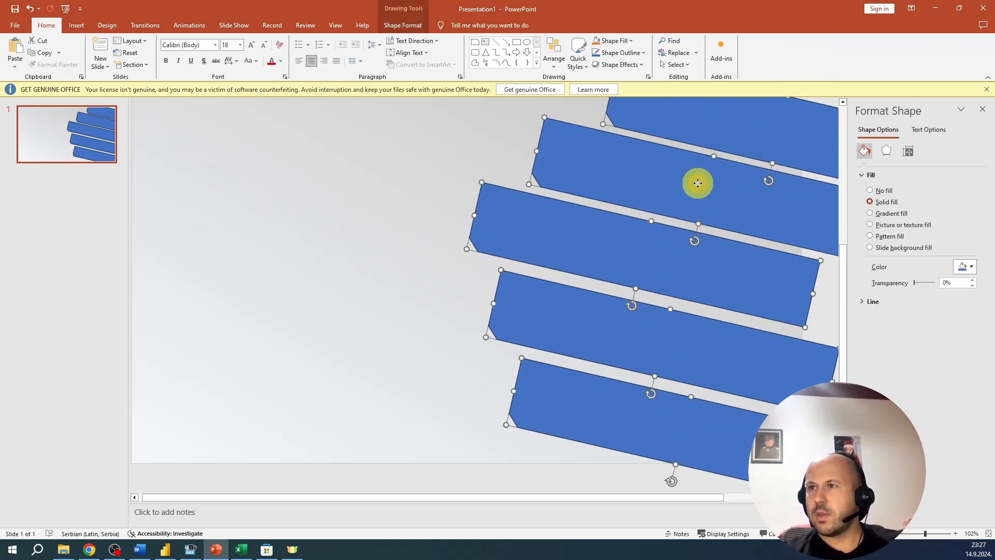
{"action": "right_click", "coordinate": [698, 184]}
{"action": "mouse_move", "coordinate": [797, 260]}
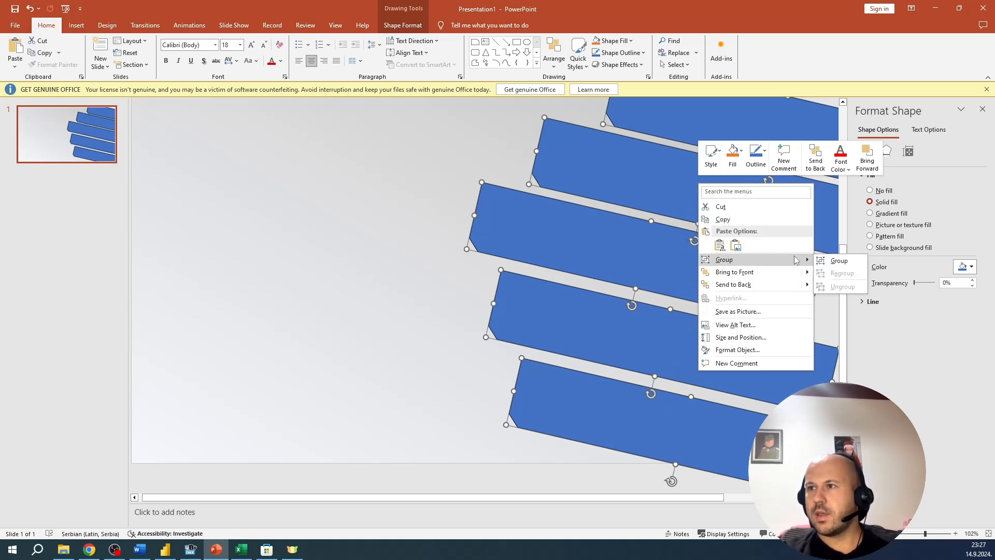
{"action": "left_click", "coordinate": [836, 261]}
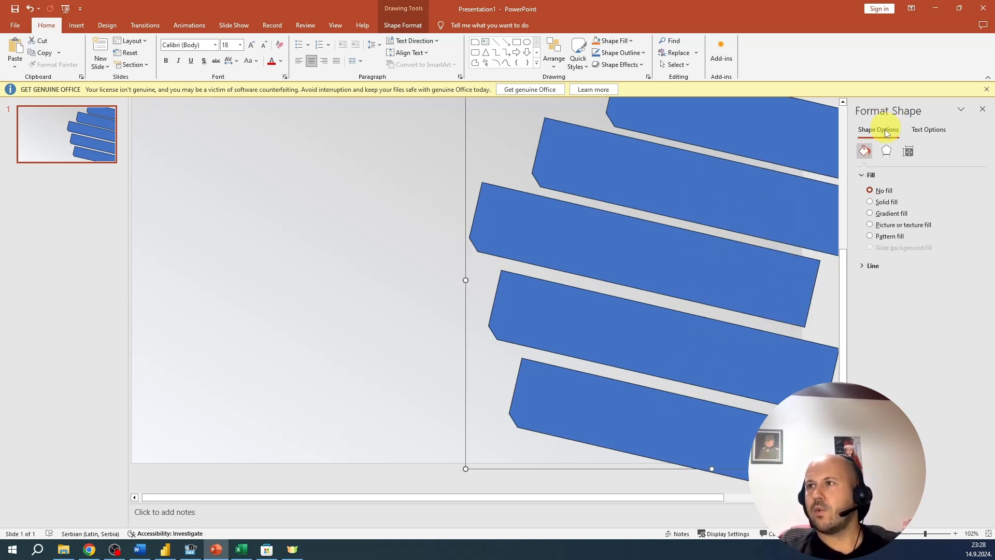
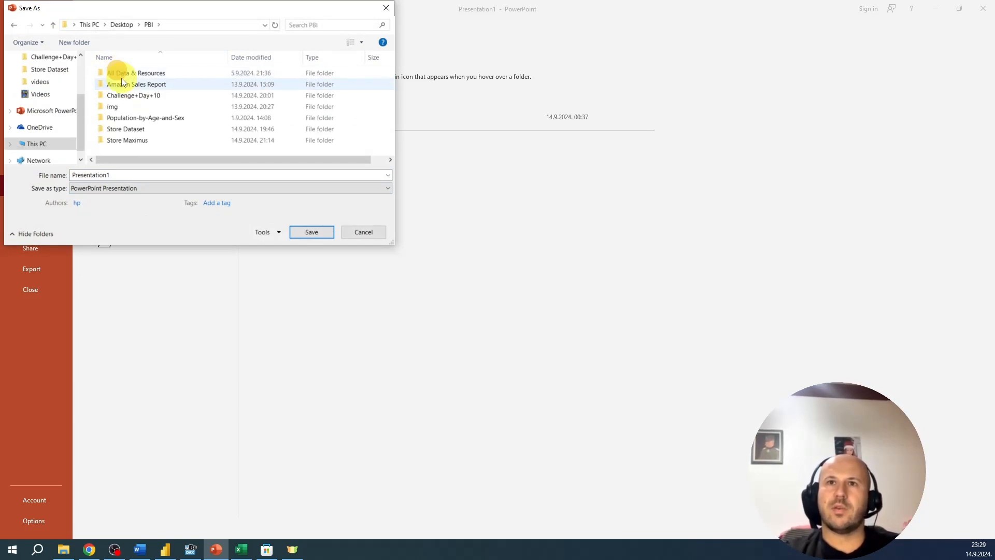
Save only the current slide as a JPEG image named "Navigation page" in the Store Maximus folder
{"action": "double_click", "coordinate": [124, 134]}
{"action": "double_click", "coordinate": [110, 176]}
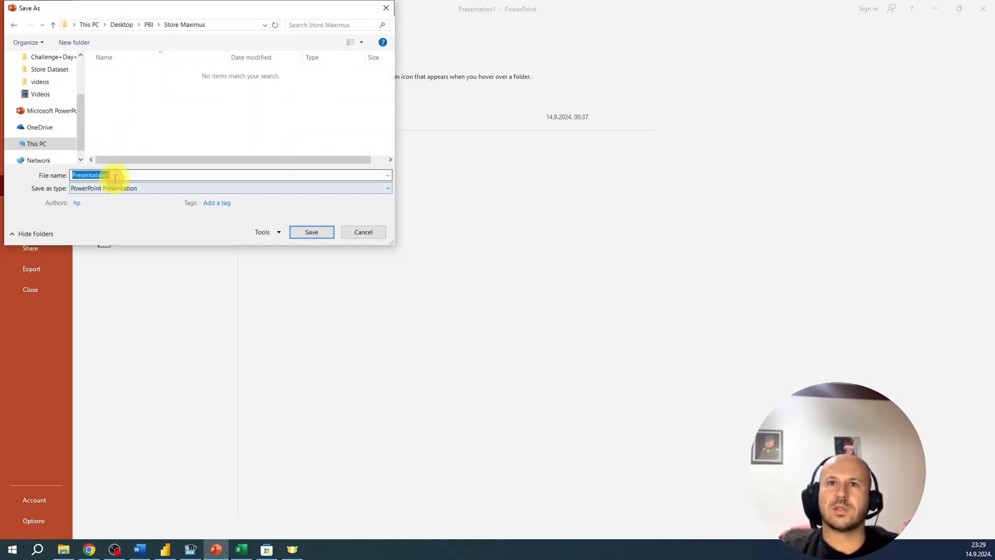
{"action": "type", "text": "Nav"}
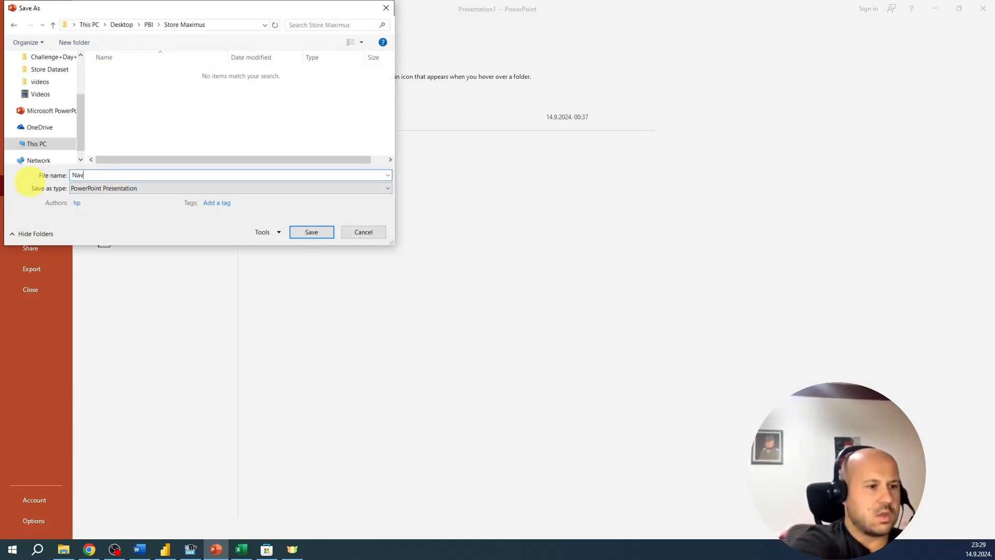
{"action": "type", "text": "igation page"}
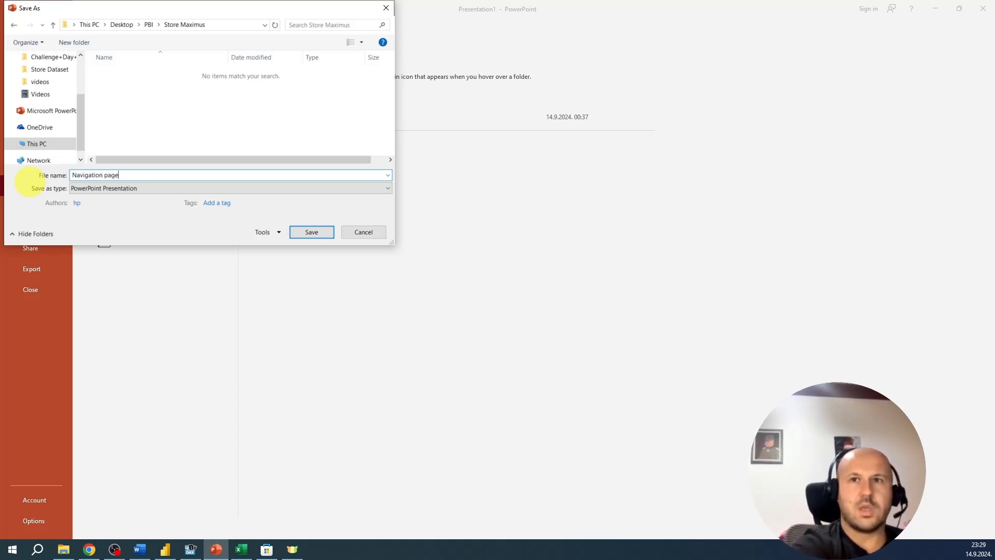
{"action": "left_click", "coordinate": [160, 189]}
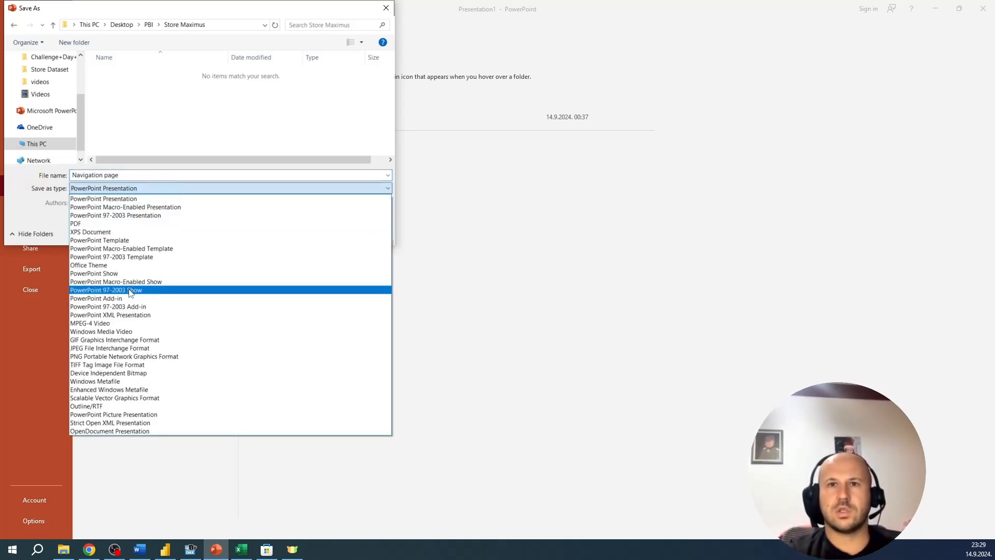
{"action": "left_click", "coordinate": [116, 351]}
{"action": "left_click", "coordinate": [312, 232]}
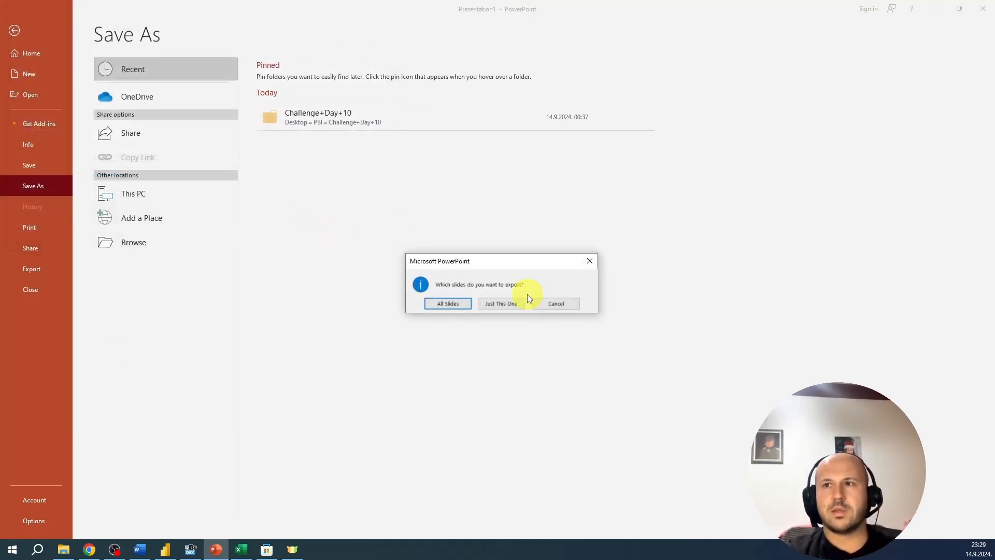
{"action": "left_click", "coordinate": [497, 309]}
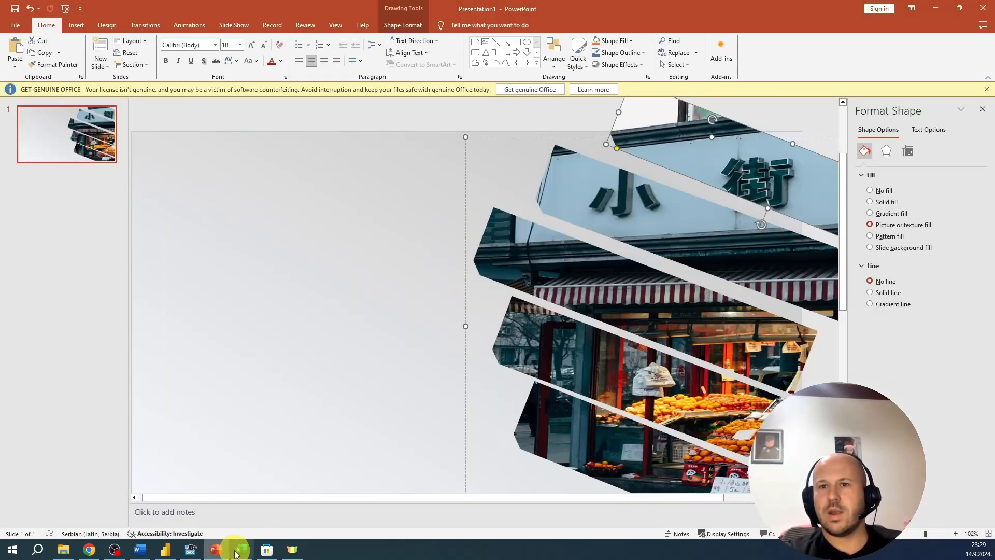
Switch to Power BI and replace the Navigation page's canvas background image with the "Navigation page" picture
{"action": "left_click", "coordinate": [163, 549]}
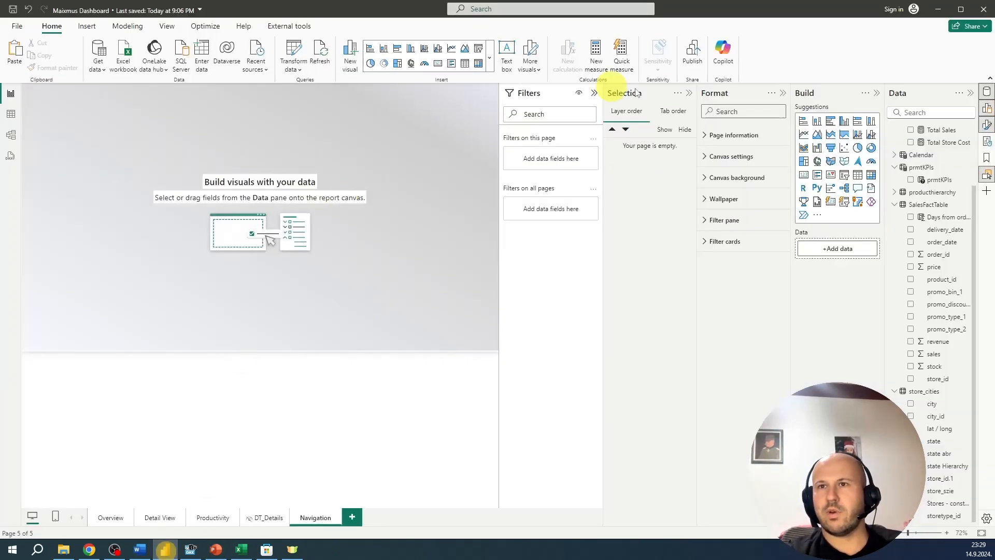
{"action": "left_click", "coordinate": [729, 181]}
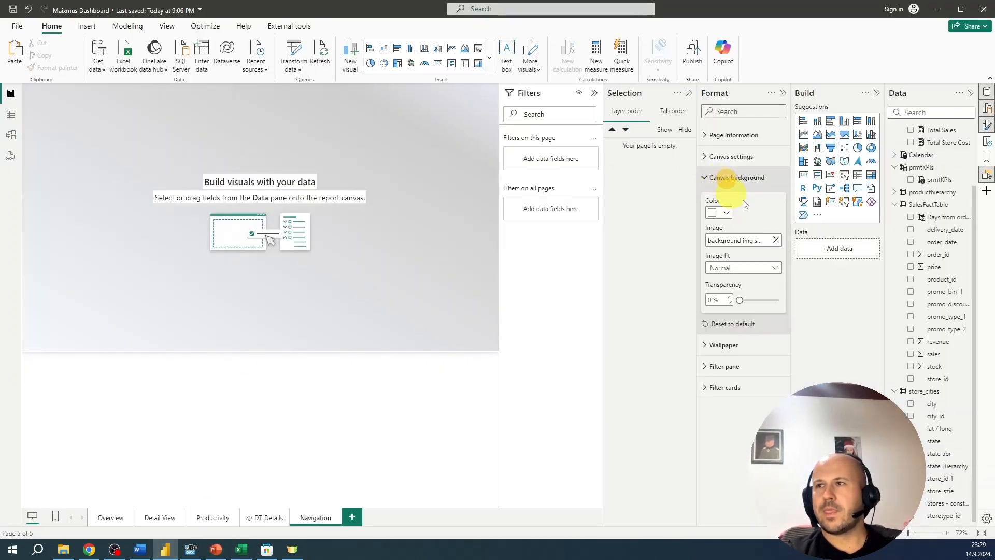
{"action": "left_click", "coordinate": [775, 240]}
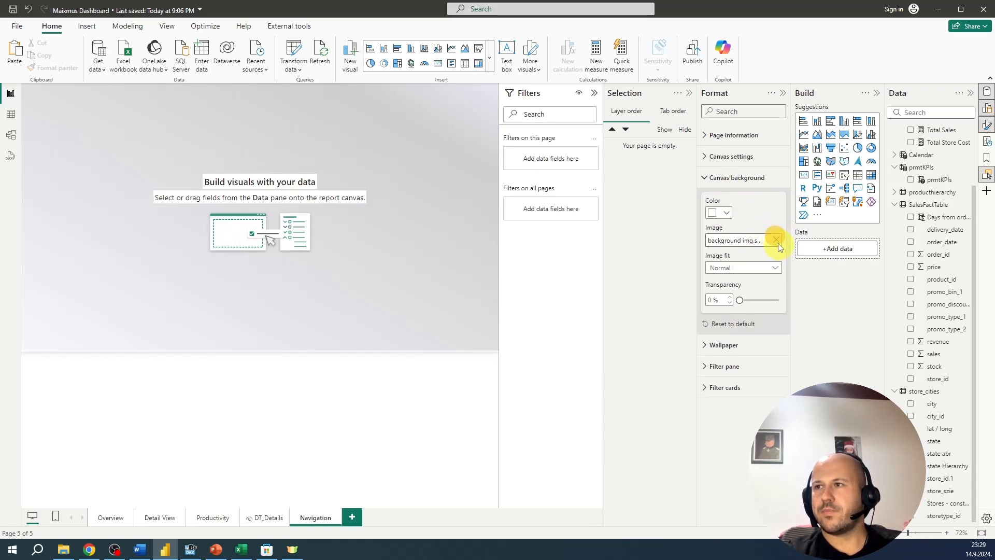
{"action": "left_click", "coordinate": [776, 239]}
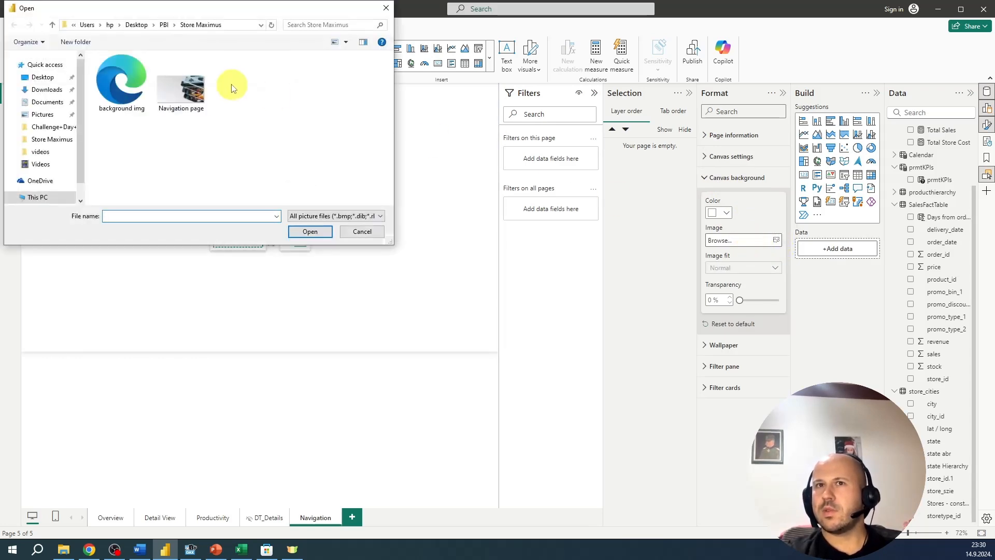
{"action": "left_click", "coordinate": [169, 84]}
{"action": "double_click", "coordinate": [169, 84]}
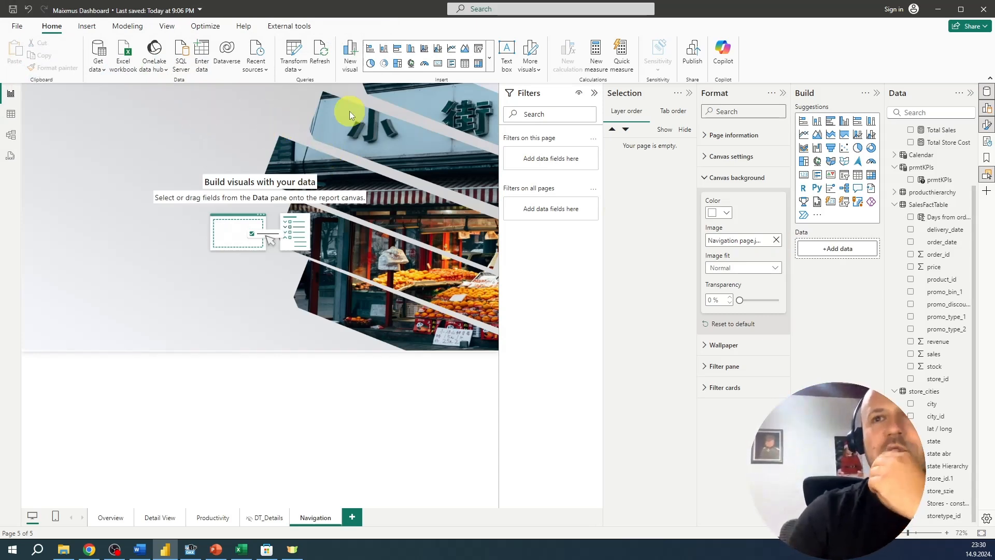
Add a text box reading "Maximus Store Report" in the upper-left area of the Navigation page
{"action": "left_click", "coordinate": [508, 50]}
{"action": "left_click_drag", "start_coordinate": [130, 187], "coordinate": [225, 156]}
{"action": "type", "text": "Maximus Store Report"}
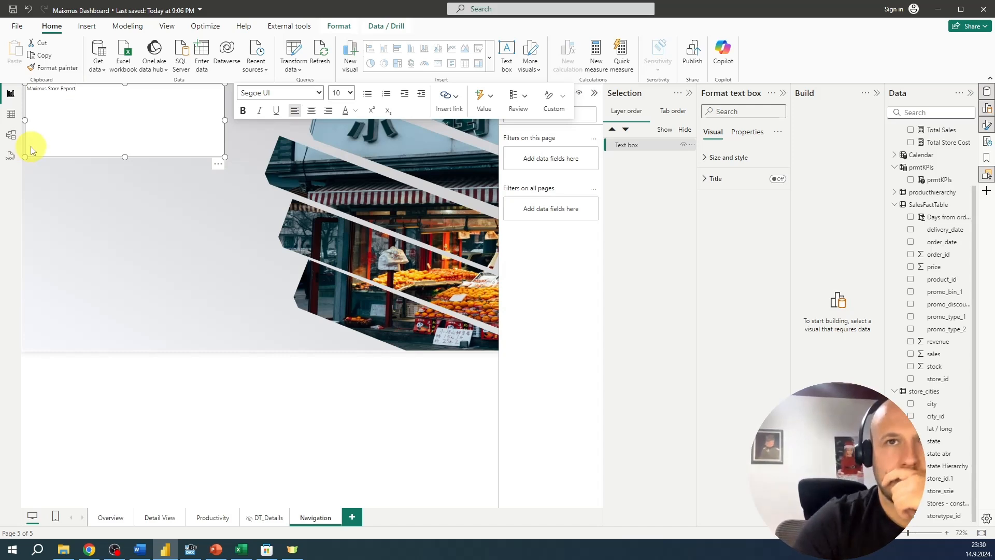
Format the "Maximus Store Report" text with font size 40 and bold
{"action": "left_click_drag", "start_coordinate": [118, 99], "coordinate": [26, 89]}
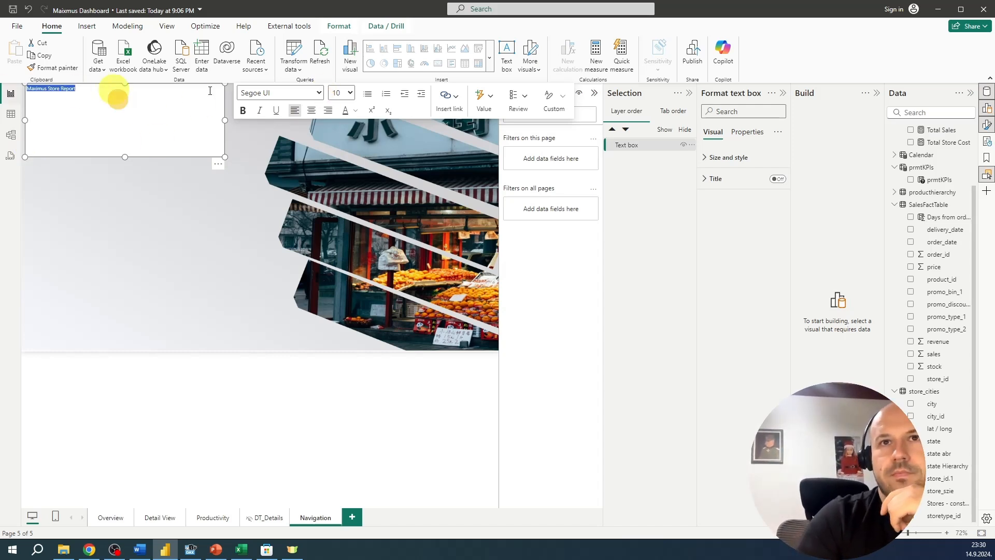
{"action": "left_click", "coordinate": [349, 93]}
{"action": "left_click", "coordinate": [334, 305]}
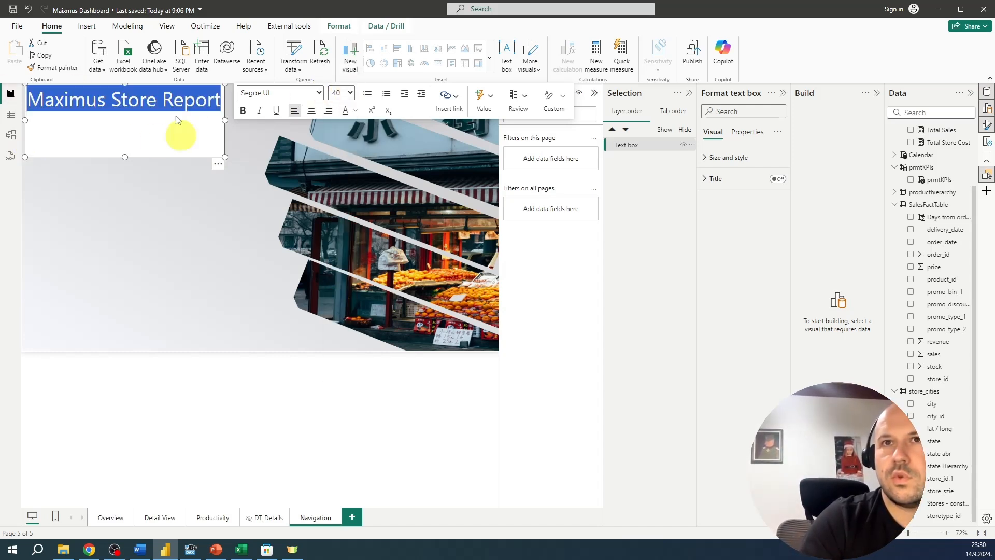
{"action": "left_click", "coordinate": [243, 110]}
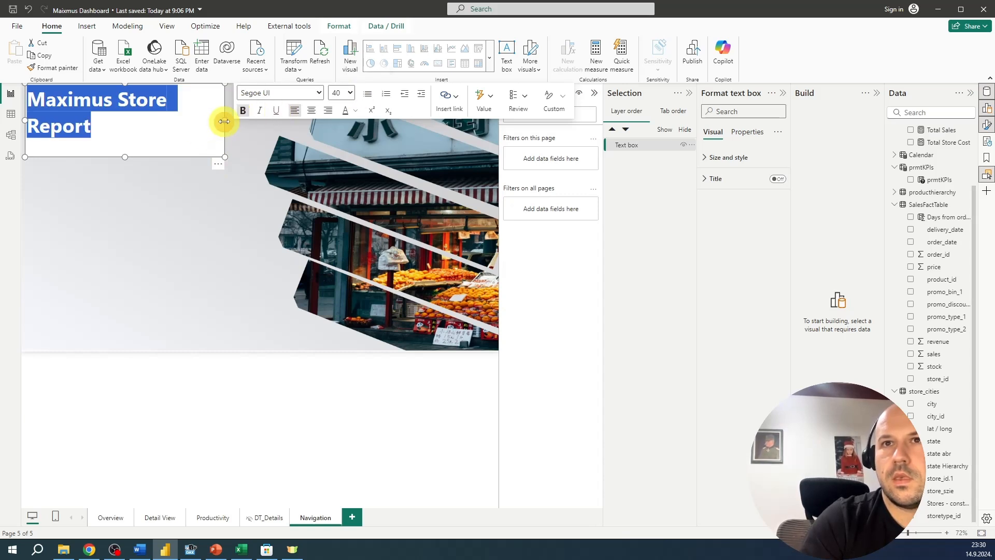
Try Arial for the "Maximus Store Report" title, and settle on Calibri as its font
{"action": "mouse_move", "coordinate": [223, 120]}
{"action": "left_mouse_down"}
{"action": "mouse_move", "coordinate": [241, 115]}
{"action": "mouse_move", "coordinate": [228, 115]}
{"action": "left_mouse_up"}
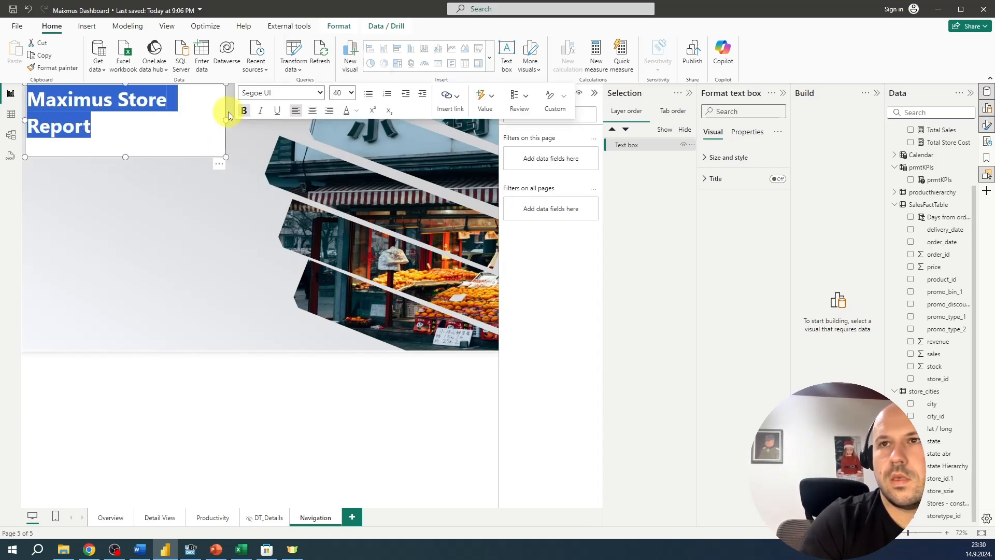
{"action": "left_click", "coordinate": [319, 93]}
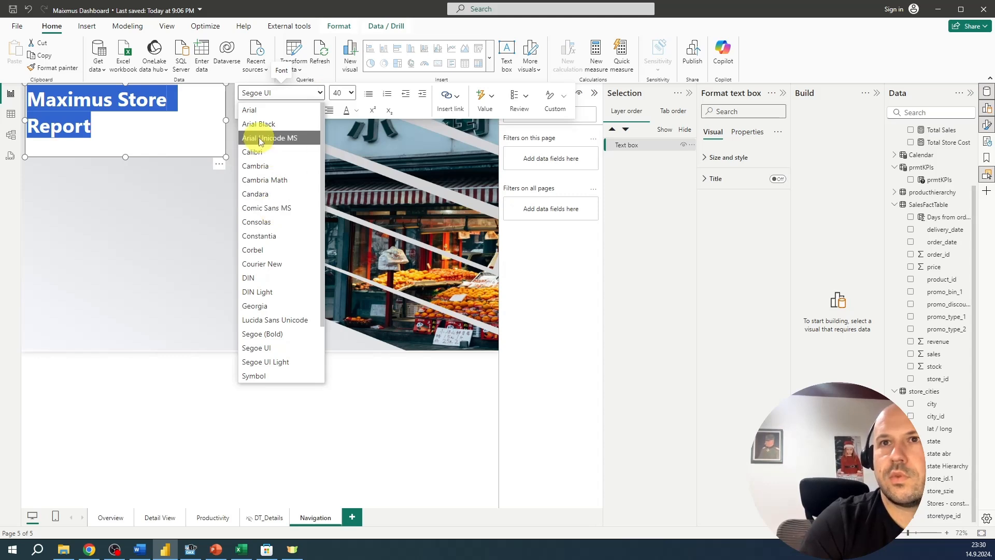
{"action": "left_click", "coordinate": [260, 112]}
{"action": "left_click_drag", "start_coordinate": [176, 134], "coordinate": [197, 161]}
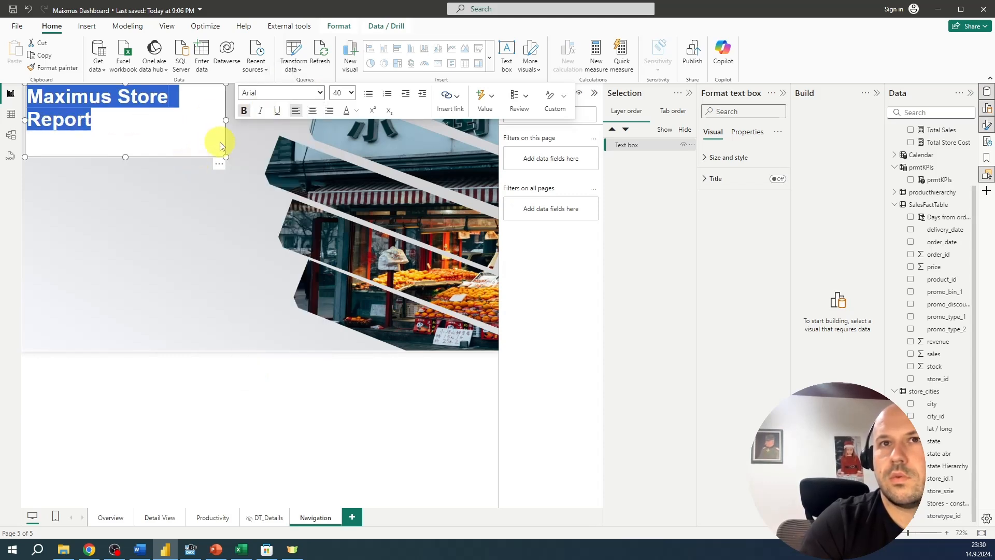
{"action": "left_click", "coordinate": [319, 93]}
{"action": "left_click", "coordinate": [288, 150]}
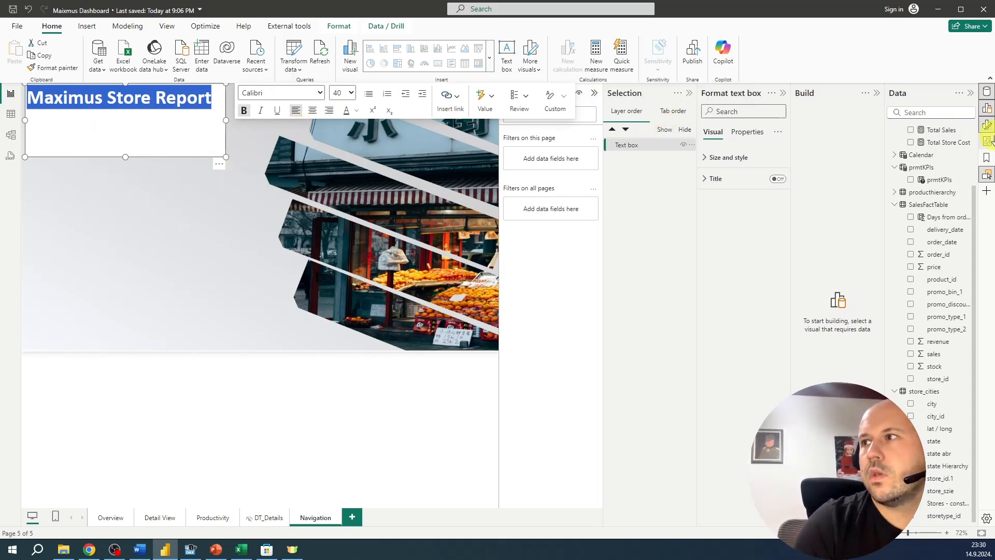
Color the title text light gray and set the text box's background transparency to 100%
{"action": "left_click", "coordinate": [704, 159]}
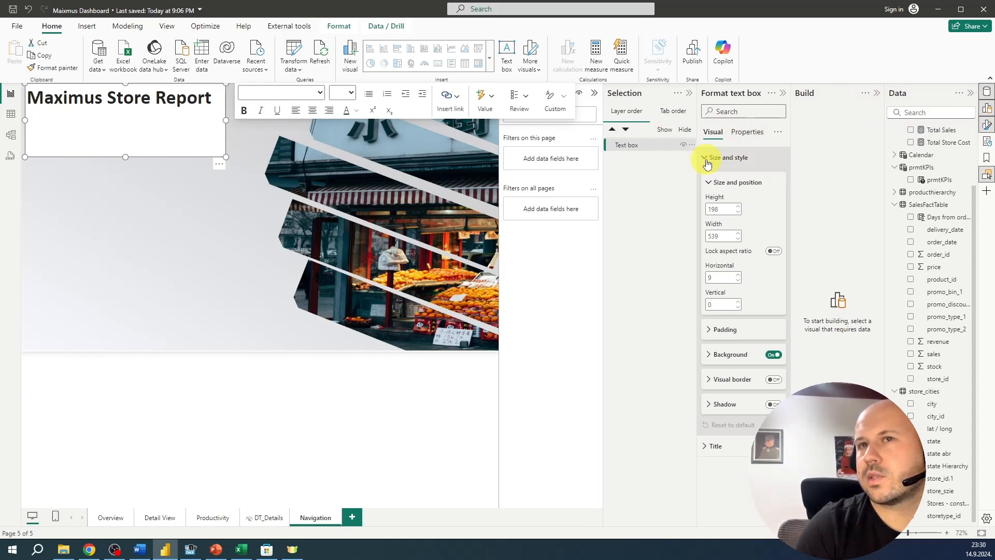
{"action": "left_click_drag", "start_coordinate": [203, 104], "coordinate": [11, 95]}
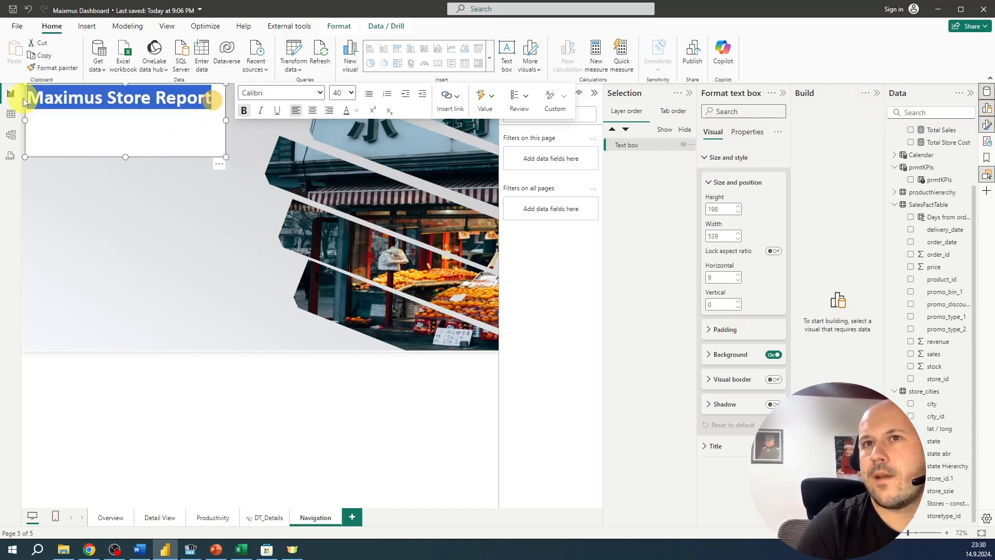
{"action": "left_click", "coordinate": [356, 110]}
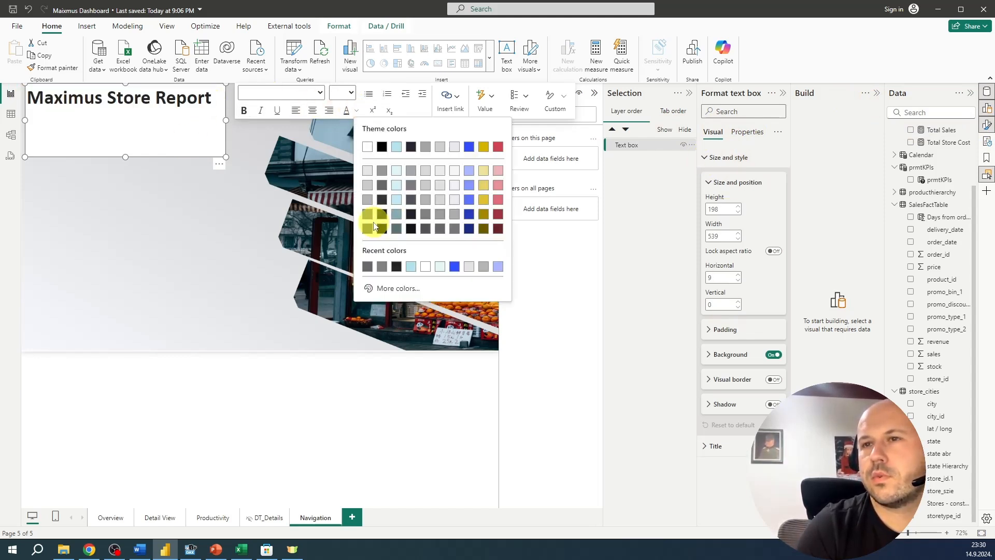
{"action": "left_click", "coordinate": [368, 203]}
{"action": "left_click", "coordinate": [727, 354]}
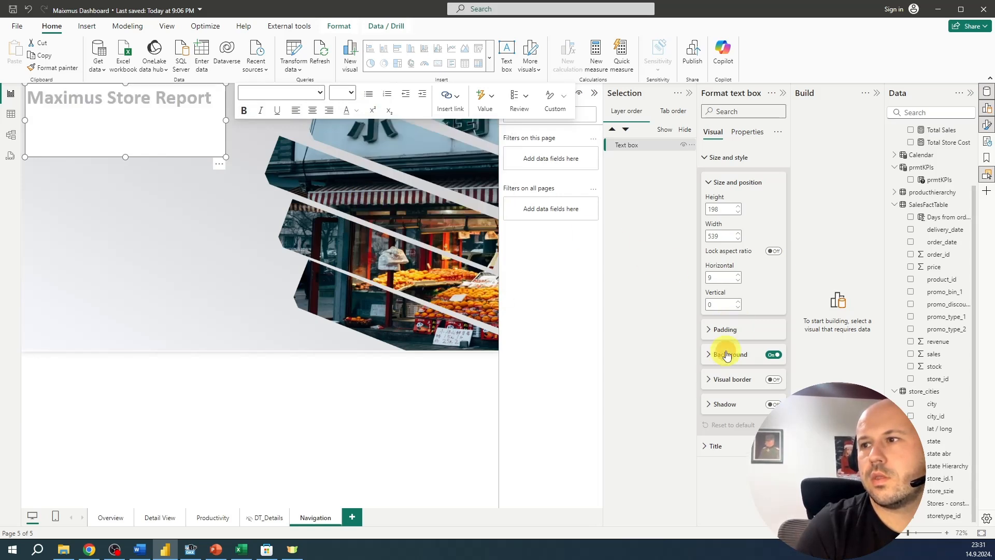
{"action": "left_click_drag", "start_coordinate": [741, 410], "coordinate": [777, 411]}
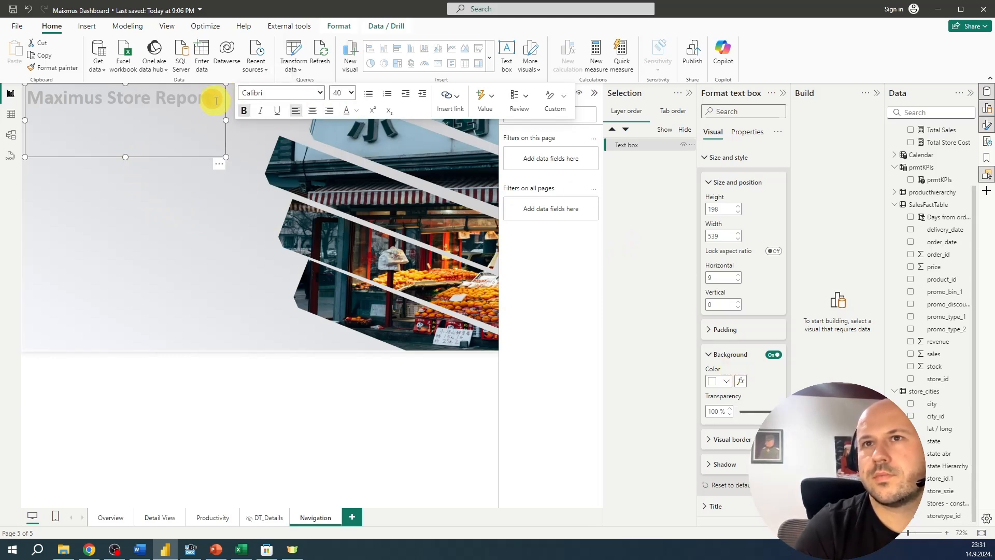
Recolor the title text a darker gray and reposition its text box slightly lower and further right on the page
{"action": "left_click_drag", "start_coordinate": [213, 97], "coordinate": [13, 89]}
{"action": "left_click", "coordinate": [356, 112]}
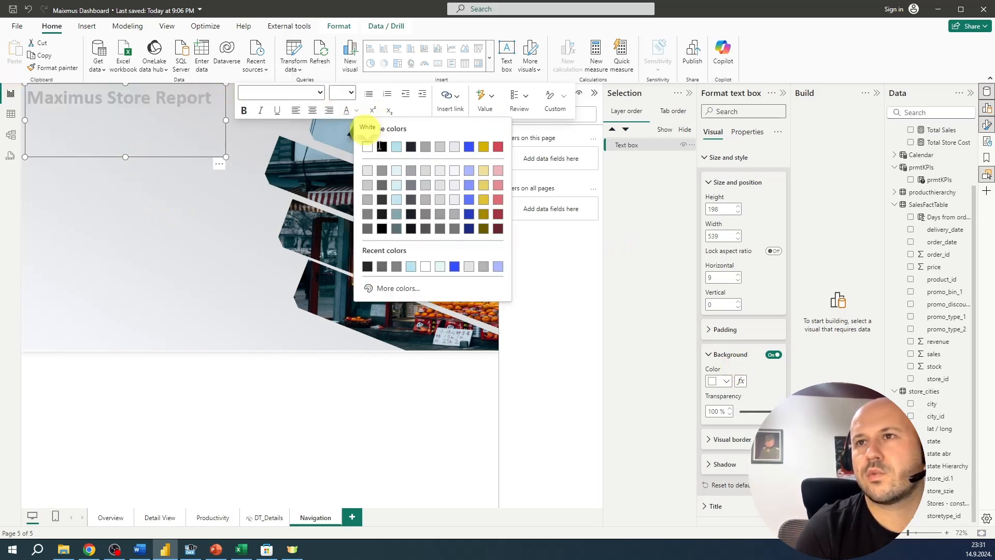
{"action": "left_click", "coordinate": [369, 213]}
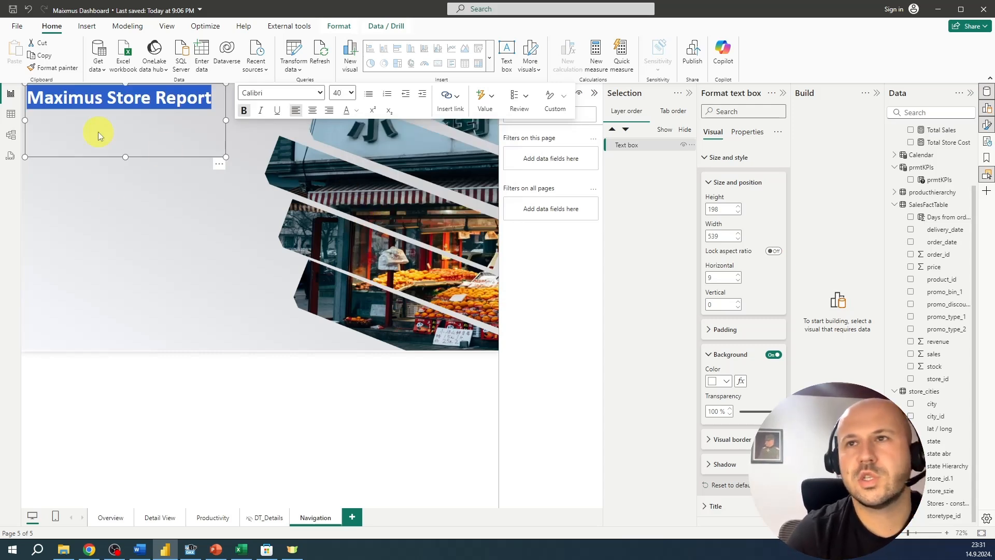
{"action": "left_click", "coordinate": [112, 222]}
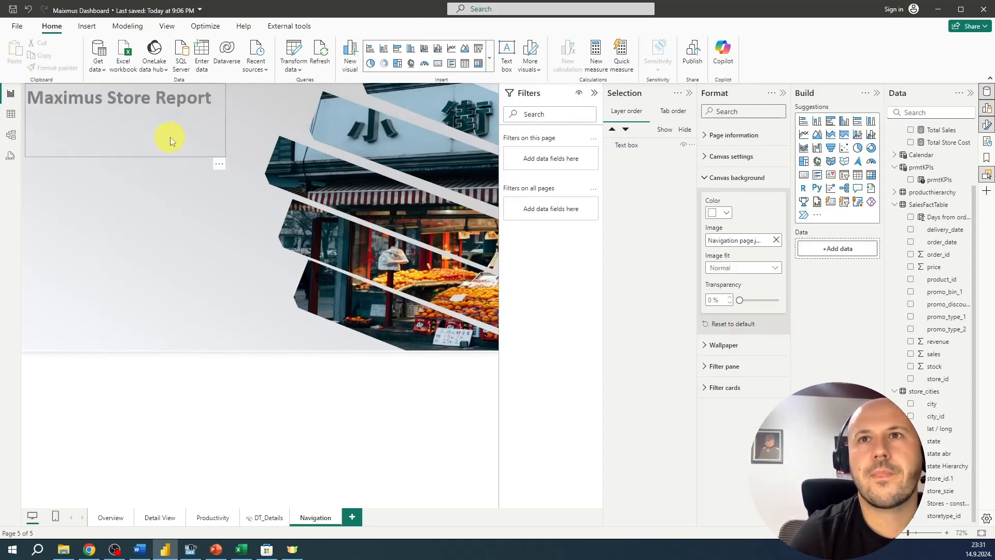
{"action": "left_click", "coordinate": [100, 106]}
{"action": "left_click_drag", "start_coordinate": [120, 157], "coordinate": [133, 140]}
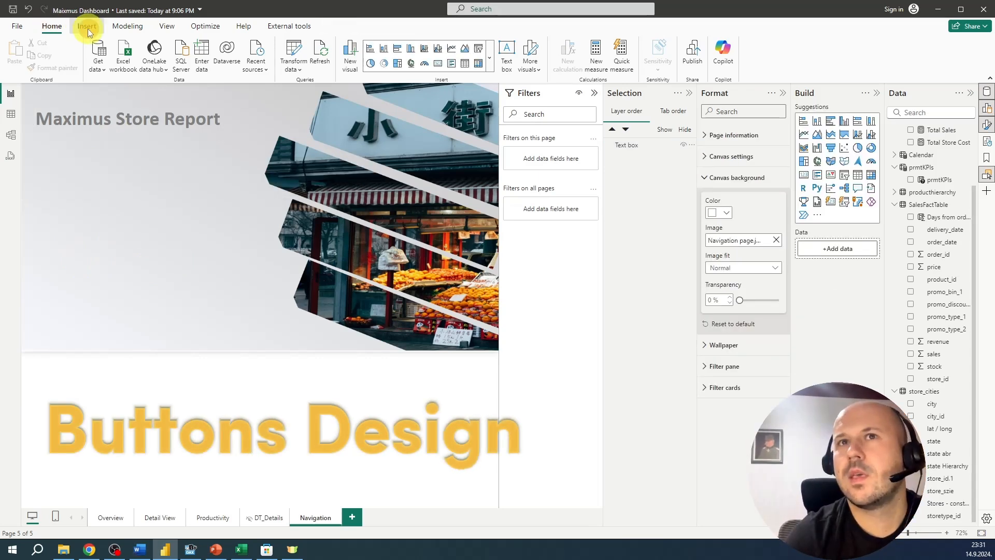
Insert a blank button about 404 wide and 91 high just below the title
{"action": "left_click", "coordinate": [88, 29]}
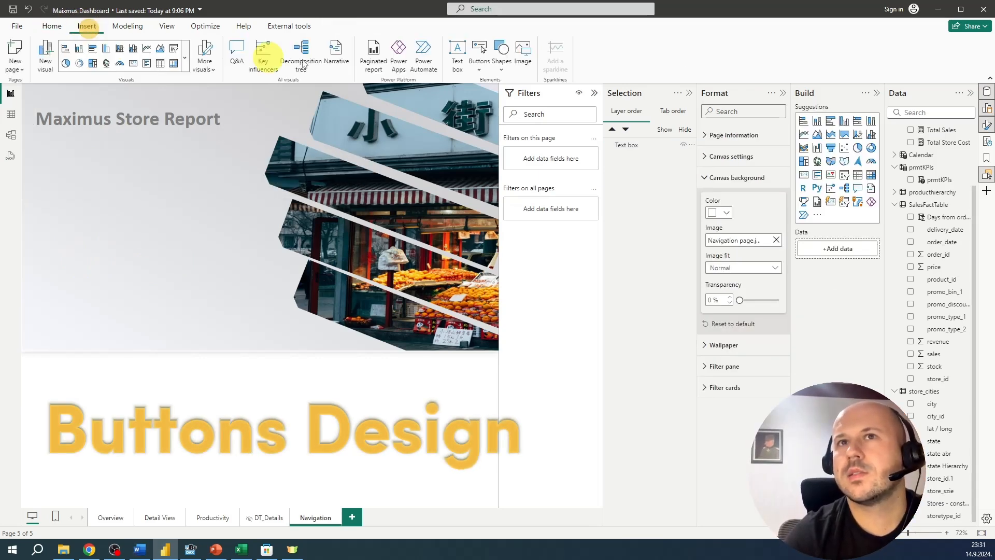
{"action": "left_click", "coordinate": [501, 58]}
{"action": "left_click", "coordinate": [479, 62]}
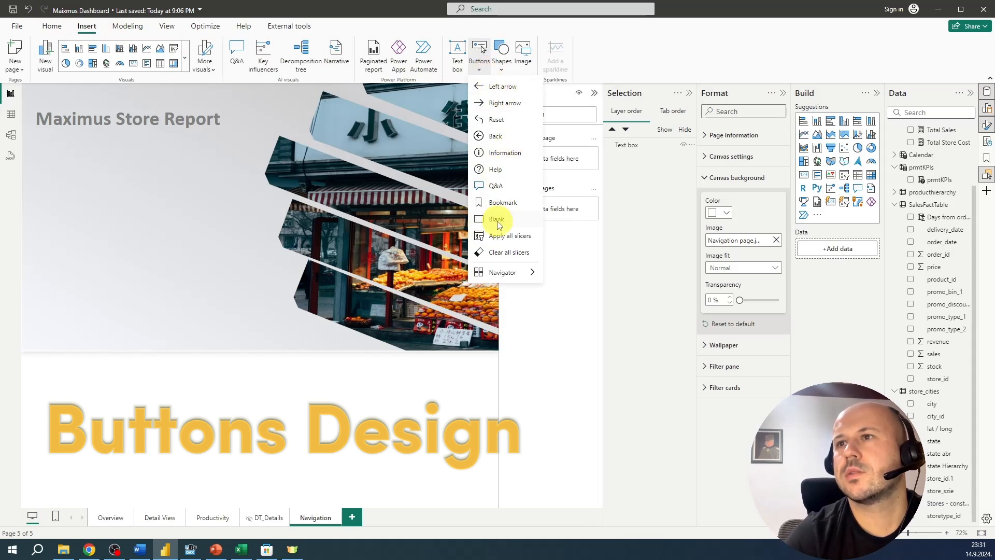
{"action": "left_click", "coordinate": [496, 220]}
{"action": "left_click_drag", "start_coordinate": [47, 104], "coordinate": [143, 151]}
{"action": "left_click_drag", "start_coordinate": [90, 172], "coordinate": [195, 170]}
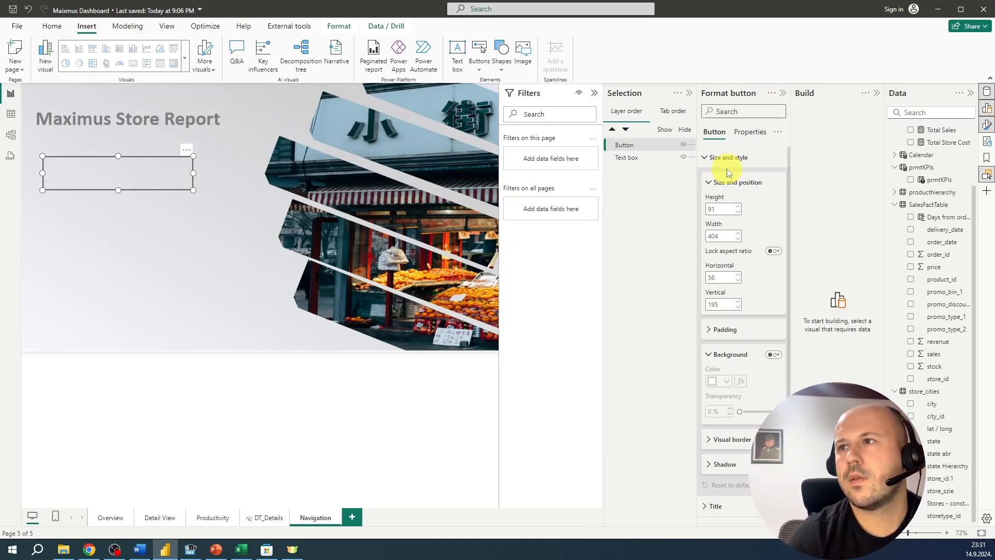
Enable a white background on the button and place a copy of it directly below, aligned with the original
{"action": "scroll", "coordinate": [726, 293], "scroll_direction": "down", "scroll_amount": 1}
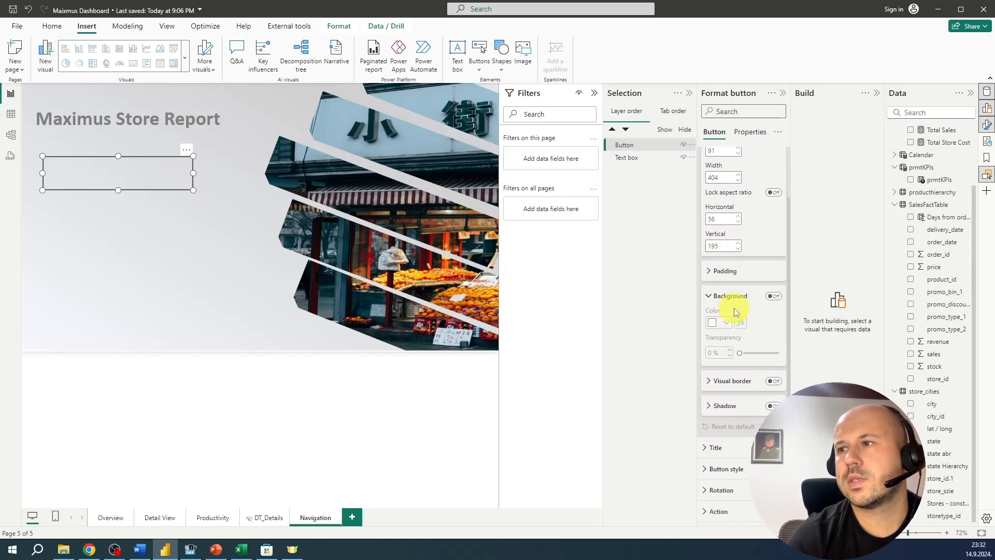
{"action": "left_click", "coordinate": [773, 296]}
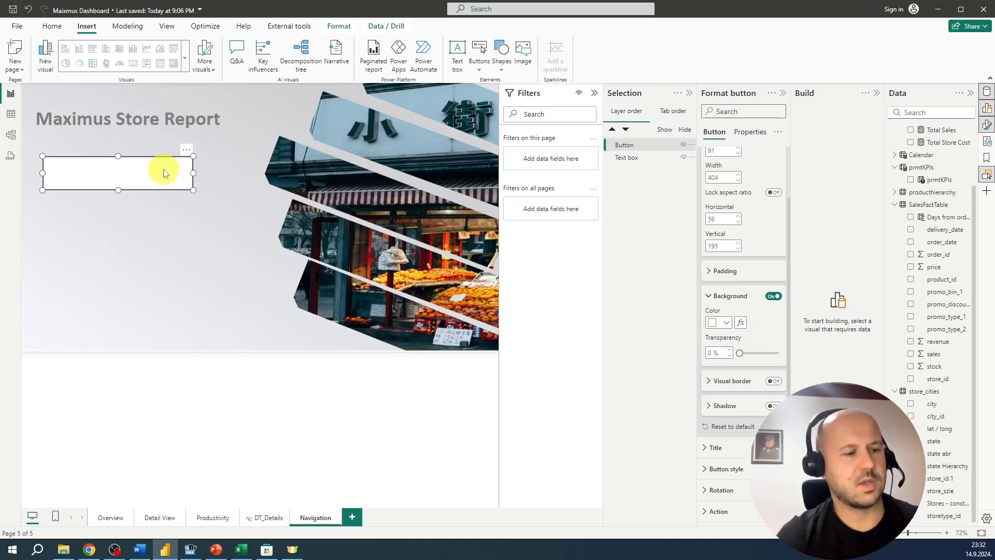
{"action": "key", "text": "ctrl+c"}
{"action": "key", "text": "ctrl+v"}
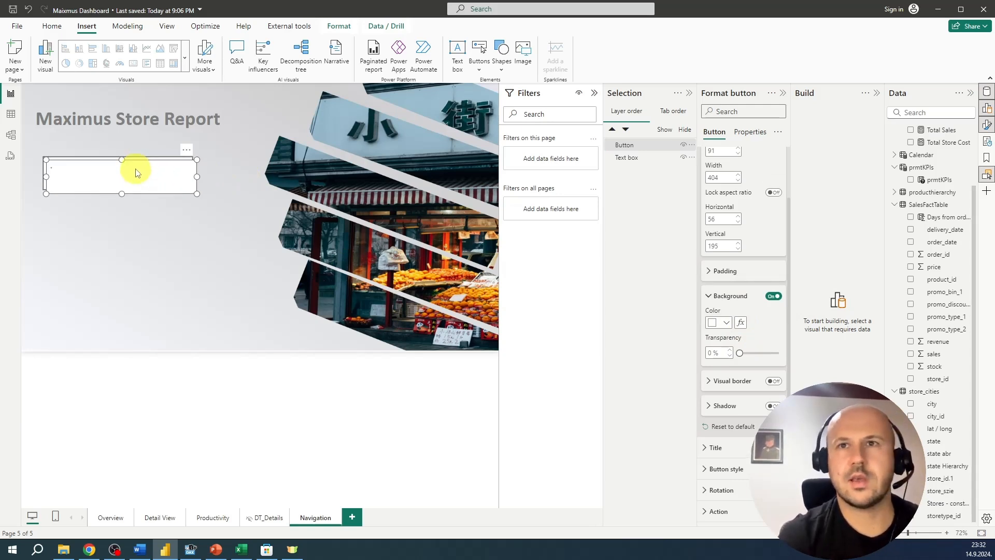
{"action": "left_click_drag", "start_coordinate": [133, 172], "coordinate": [132, 218]}
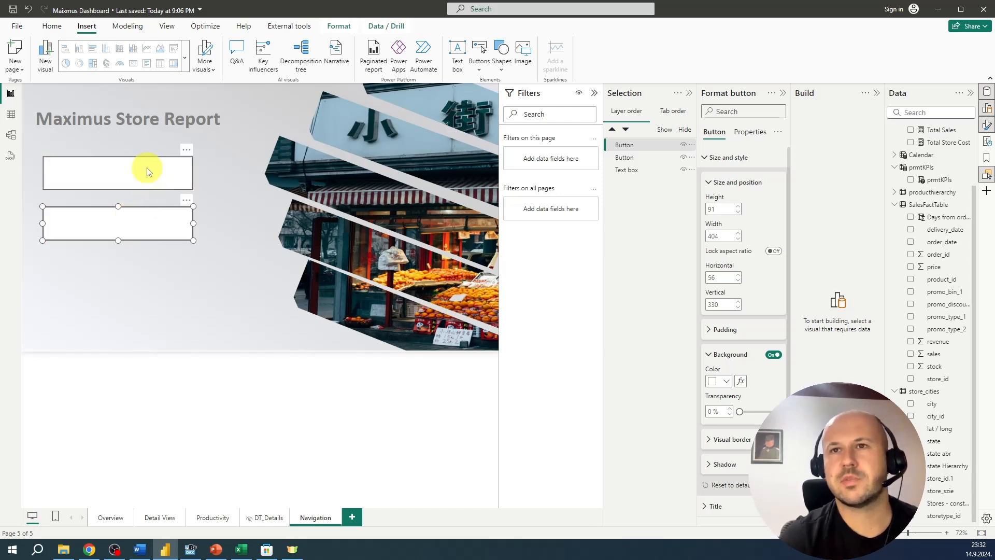
Turn off the icon and border in the upper button's style settings
{"action": "left_click", "coordinate": [147, 167]}
{"action": "left_click", "coordinate": [710, 412]}
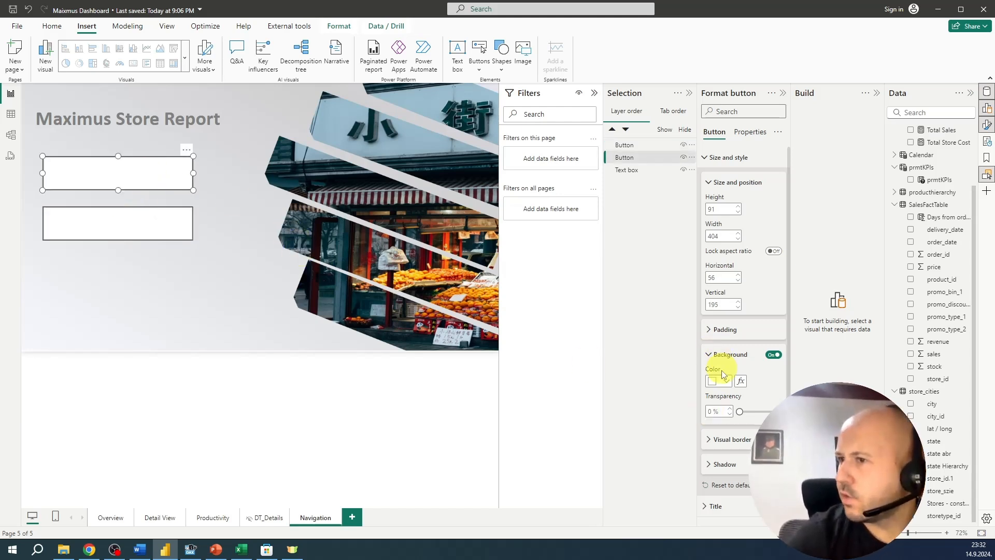
{"action": "scroll", "coordinate": [751, 430], "scroll_direction": "down", "scroll_amount": 3}
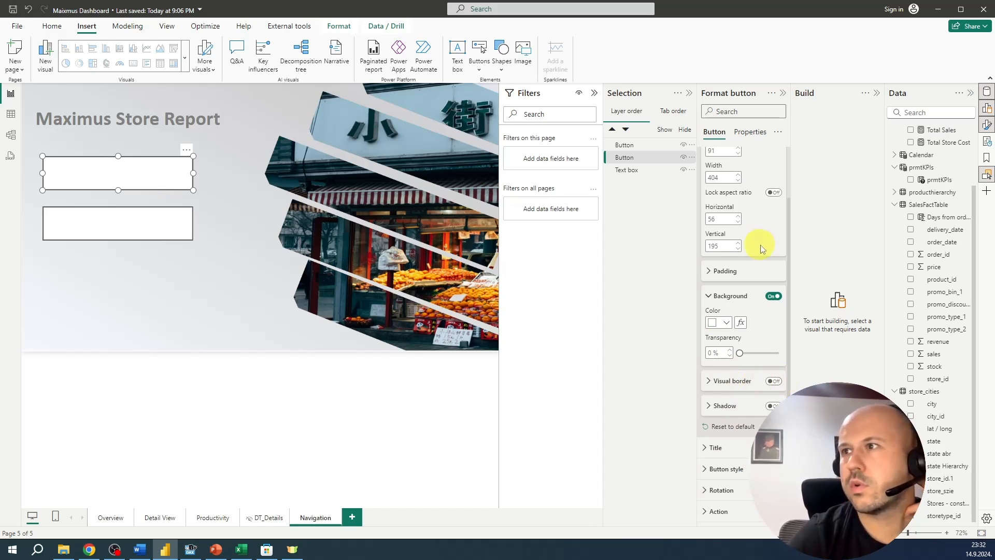
{"action": "scroll", "coordinate": [748, 249], "scroll_direction": "up", "scroll_amount": 3}
{"action": "left_click", "coordinate": [709, 181]}
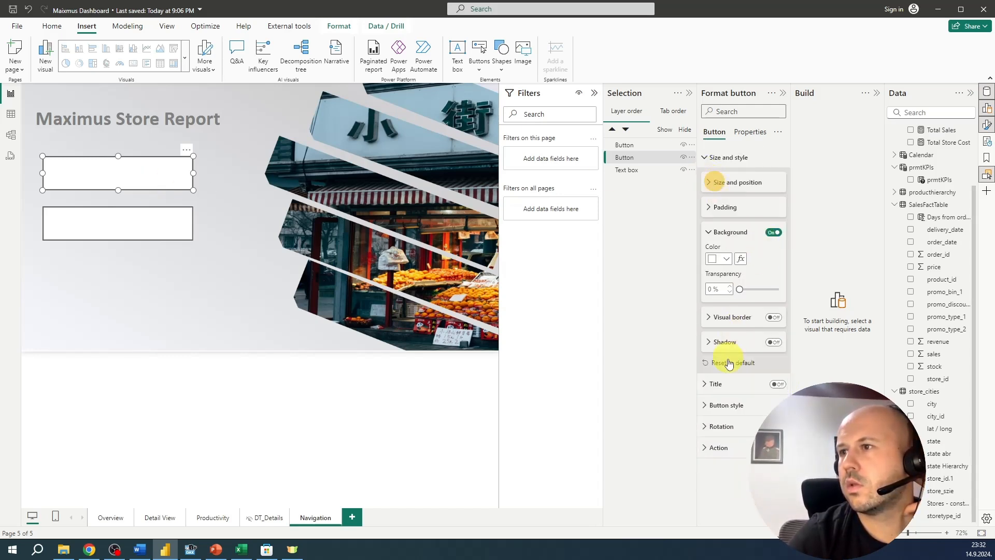
{"action": "left_click", "coordinate": [733, 404]}
{"action": "scroll", "coordinate": [746, 389], "scroll_direction": "down", "scroll_amount": 5}
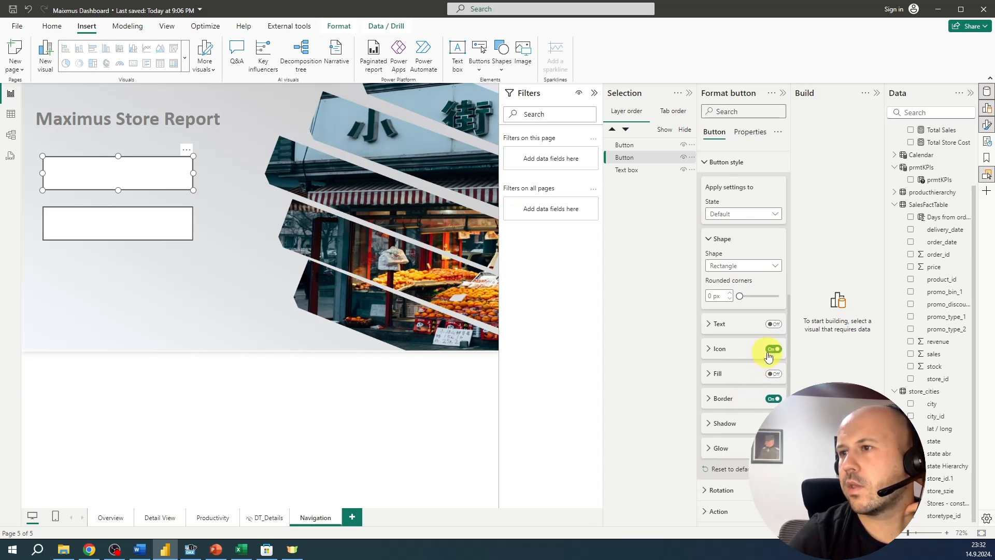
{"action": "left_click", "coordinate": [773, 398]}
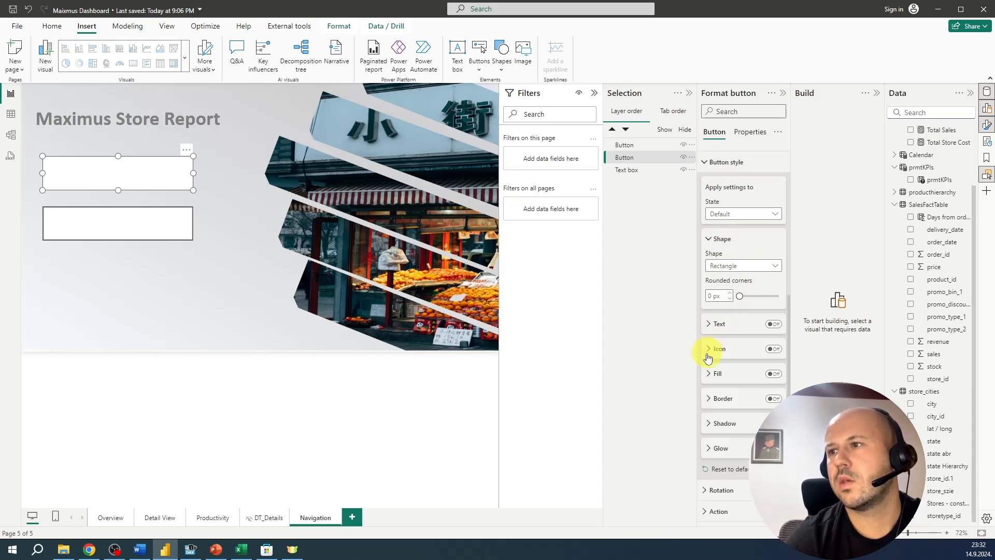
Enable the upper button's white fill and set the fill transparency to 0%
{"action": "left_click", "coordinate": [767, 379]}
{"action": "left_click", "coordinate": [709, 373]}
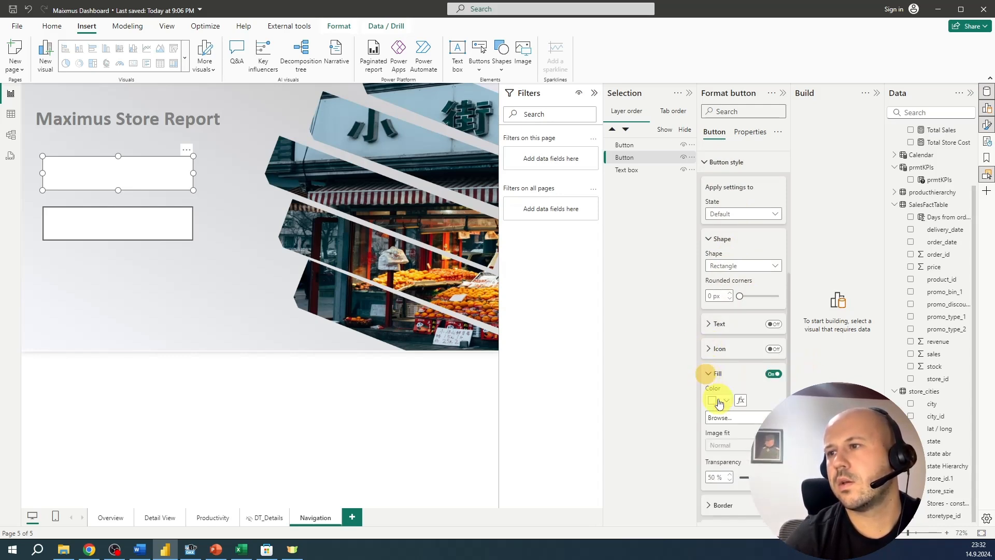
{"action": "mouse_move", "coordinate": [745, 477]}
{"action": "left_mouse_down"}
{"action": "mouse_move", "coordinate": [736, 475]}
{"action": "mouse_move", "coordinate": [778, 477]}
{"action": "mouse_move", "coordinate": [735, 473]}
{"action": "left_mouse_up"}
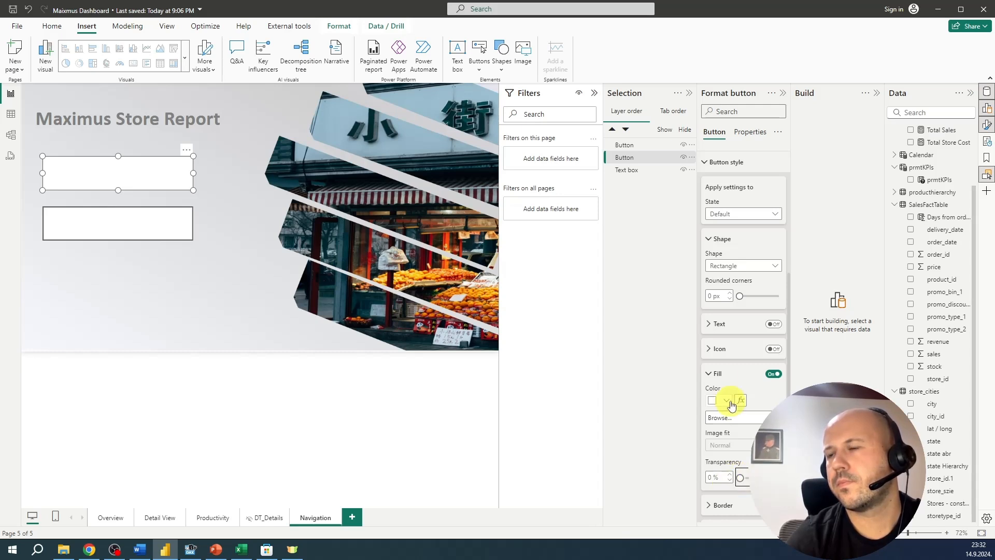
Enable text on the upper button and label it "Overview"
{"action": "left_click", "coordinate": [772, 323]}
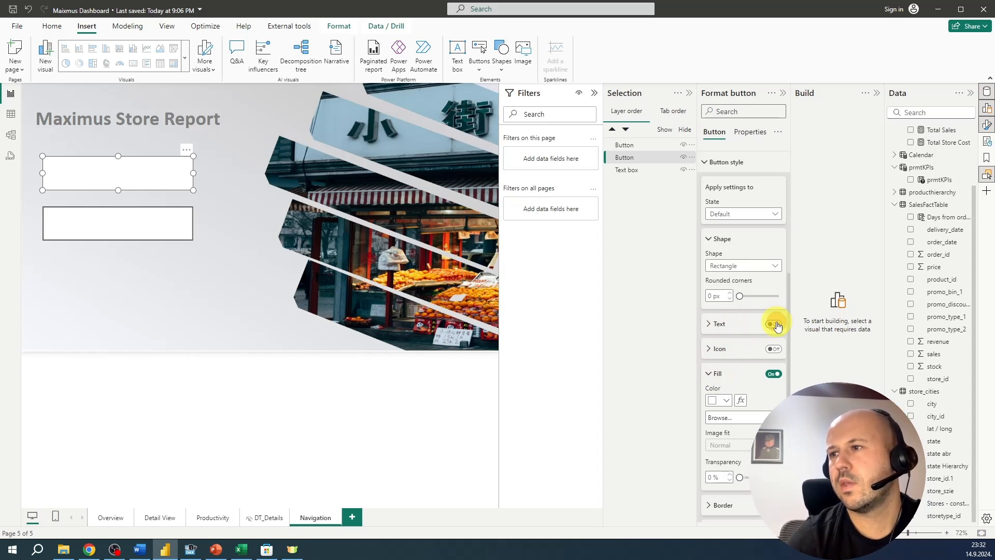
{"action": "left_click", "coordinate": [709, 324]}
{"action": "left_click", "coordinate": [741, 346]}
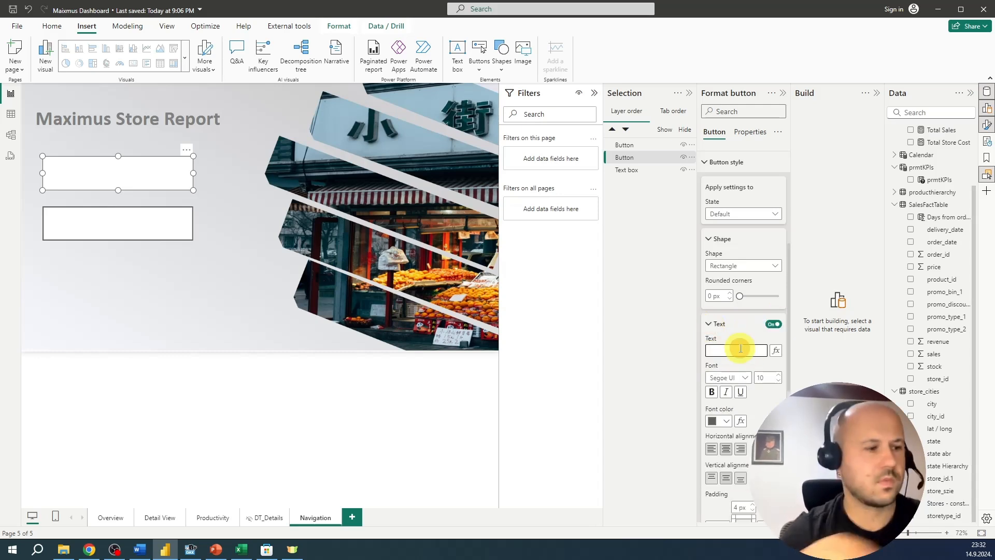
{"action": "type", "text": "Overvie"}
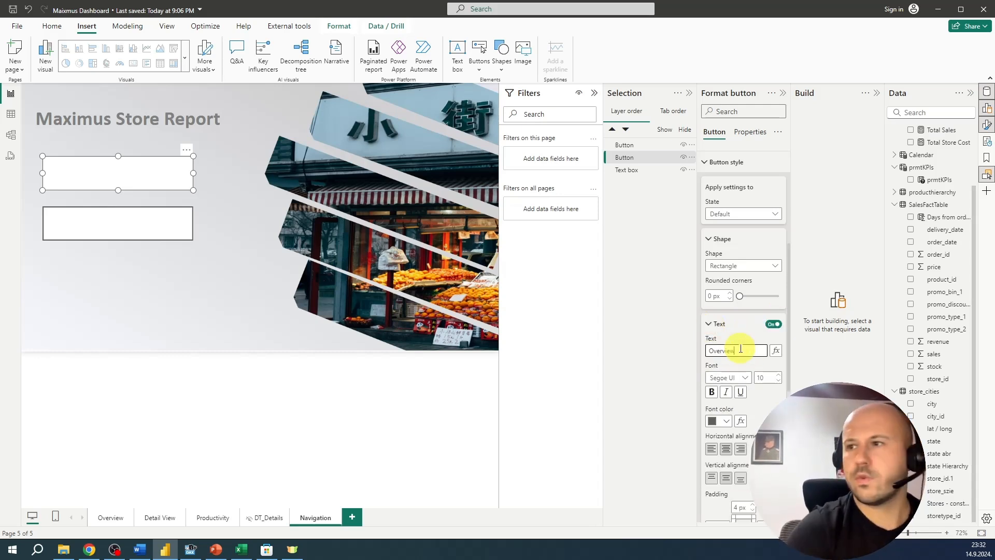
{"action": "type", "text": "w"}
Format the "Overview" button text as blue, size 15, bold and left-aligned
{"action": "left_click", "coordinate": [723, 421]}
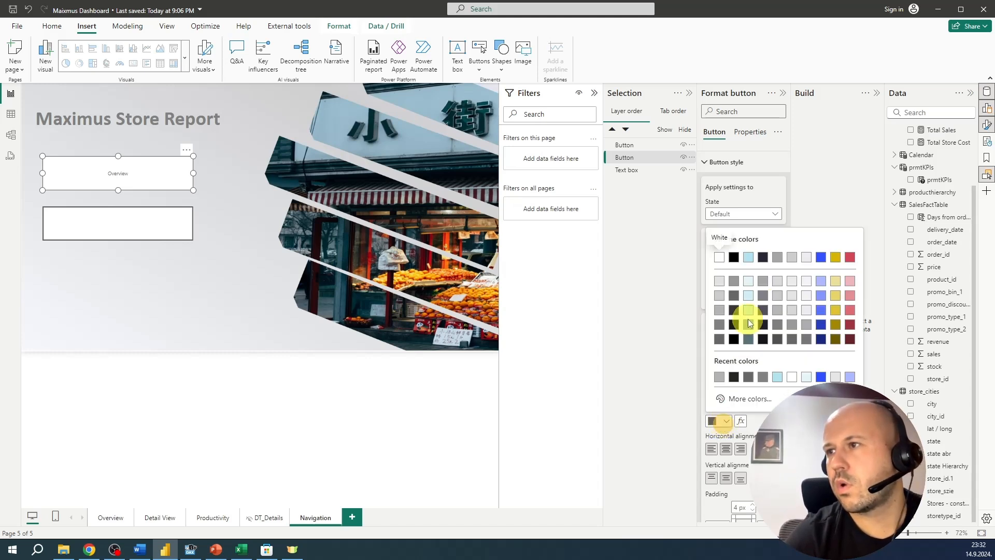
{"action": "left_click", "coordinate": [821, 257]}
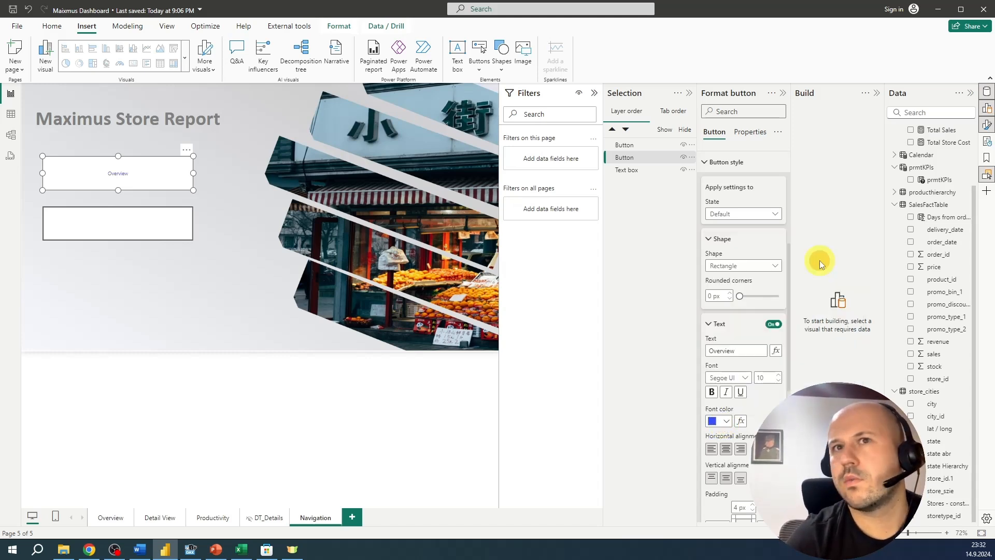
{"action": "left_click", "coordinate": [778, 375]}
{"action": "left_click", "coordinate": [778, 375]}
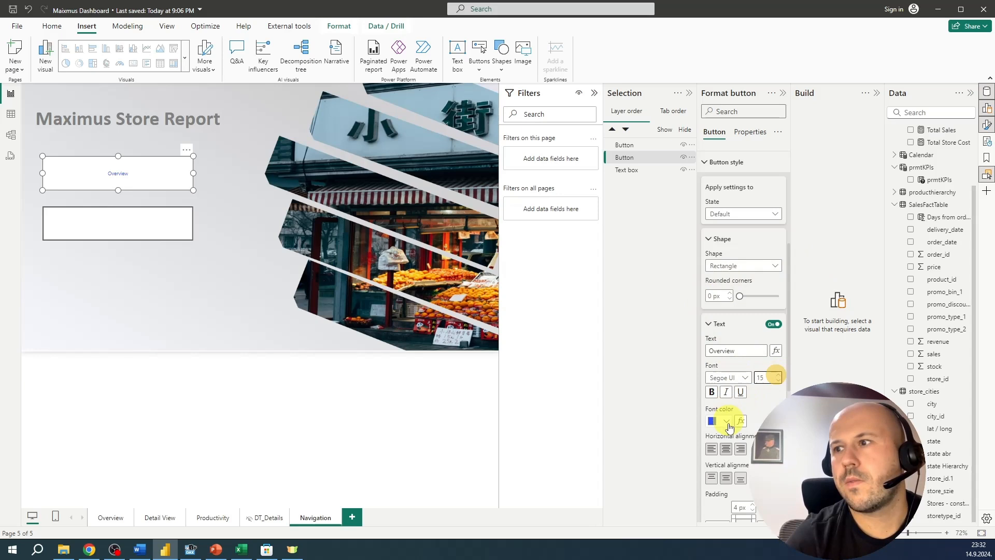
{"action": "left_click", "coordinate": [713, 450]}
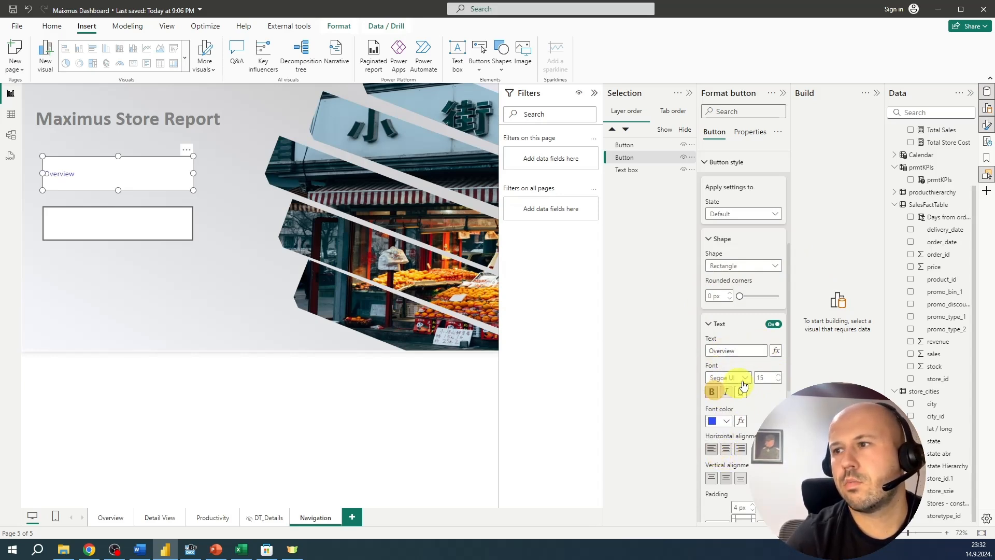
{"action": "left_click", "coordinate": [712, 392]}
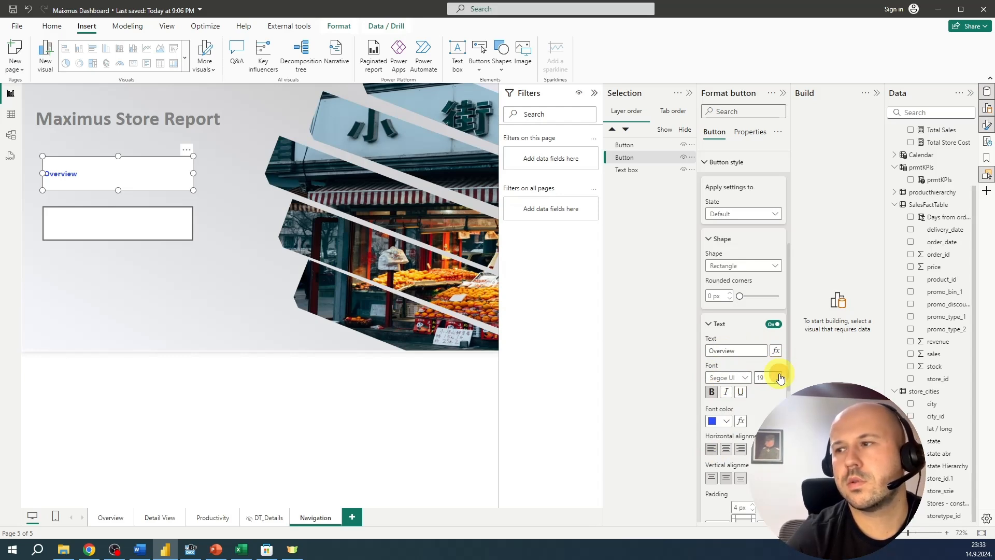
Set the "Overview" button's text size to 22 and switch its style settings to the On hover state
{"action": "left_click", "coordinate": [779, 375]}
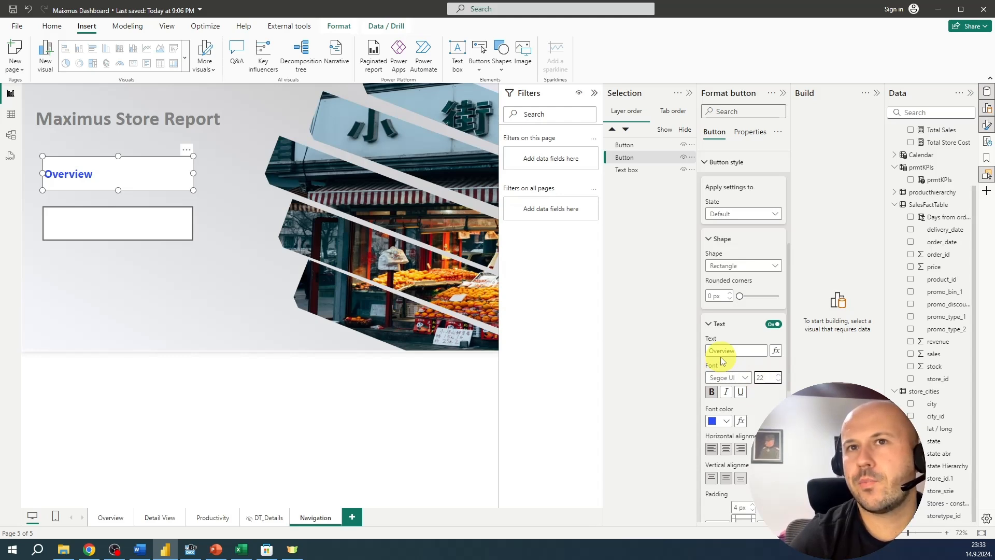
{"action": "left_click", "coordinate": [736, 212]}
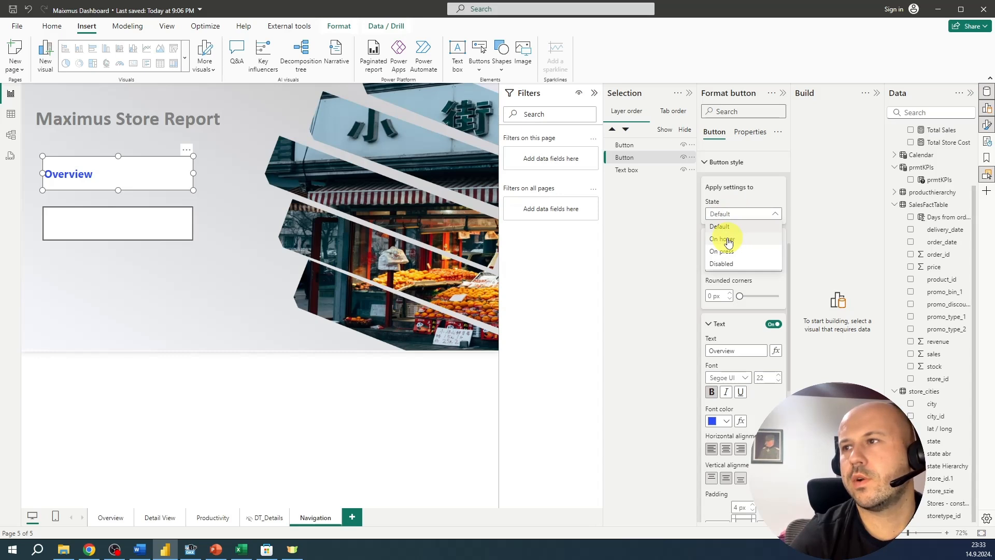
{"action": "left_click", "coordinate": [728, 241]}
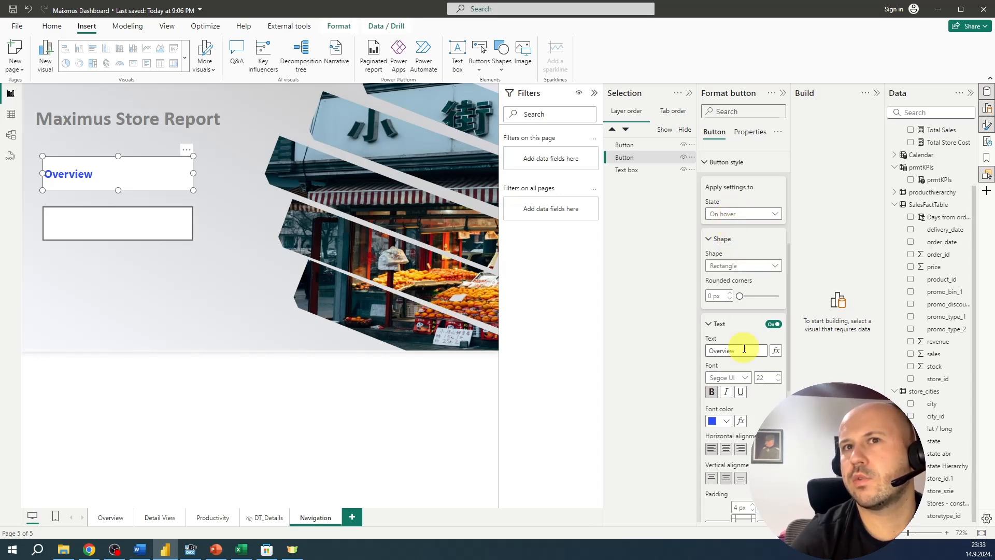
Give the "Overview" button's hover state a left text padding of 35 px and a fill transparency of 100%
{"action": "scroll", "coordinate": [735, 394], "scroll_direction": "down", "scroll_amount": 3}
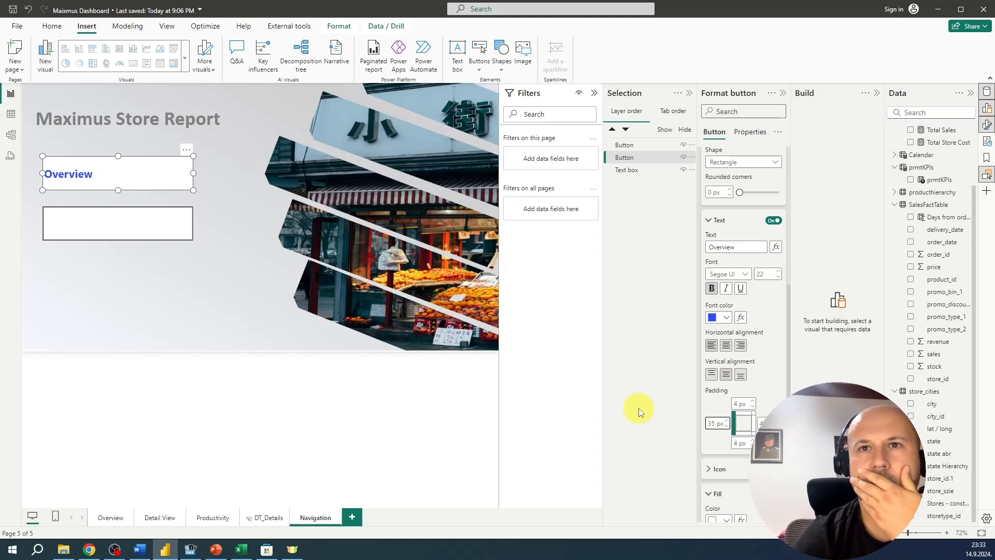
{"action": "scroll", "coordinate": [753, 295], "scroll_direction": "down", "scroll_amount": 3}
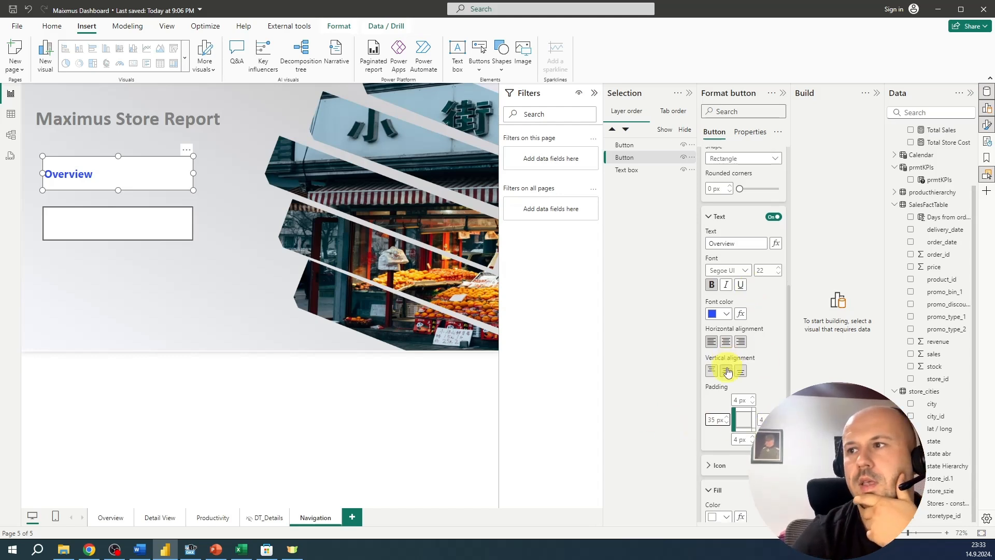
{"action": "left_click_drag", "start_coordinate": [749, 443], "coordinate": [780, 442]}
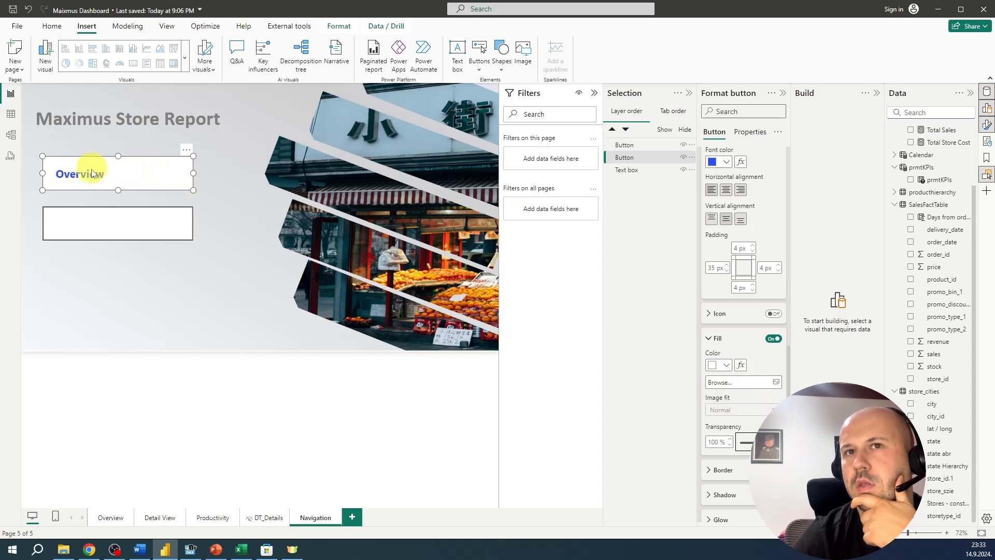
Check the "Overview" button's background, text and fill settings and preview its hover effect on the canvas
{"action": "scroll", "coordinate": [730, 277], "scroll_direction": "up", "scroll_amount": 5}
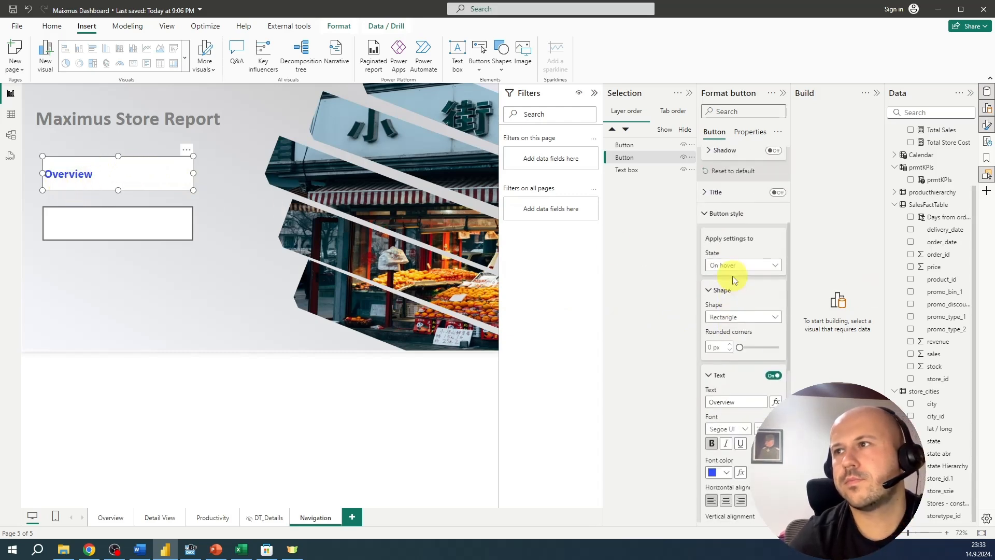
{"action": "scroll", "coordinate": [784, 216], "scroll_direction": "up", "scroll_amount": 4}
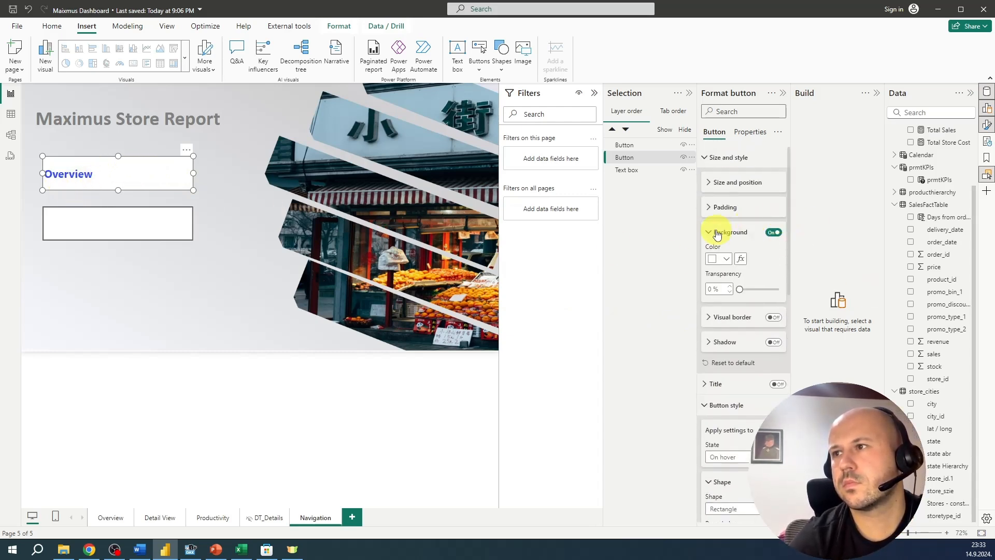
{"action": "scroll", "coordinate": [755, 352], "scroll_direction": "down", "scroll_amount": 3}
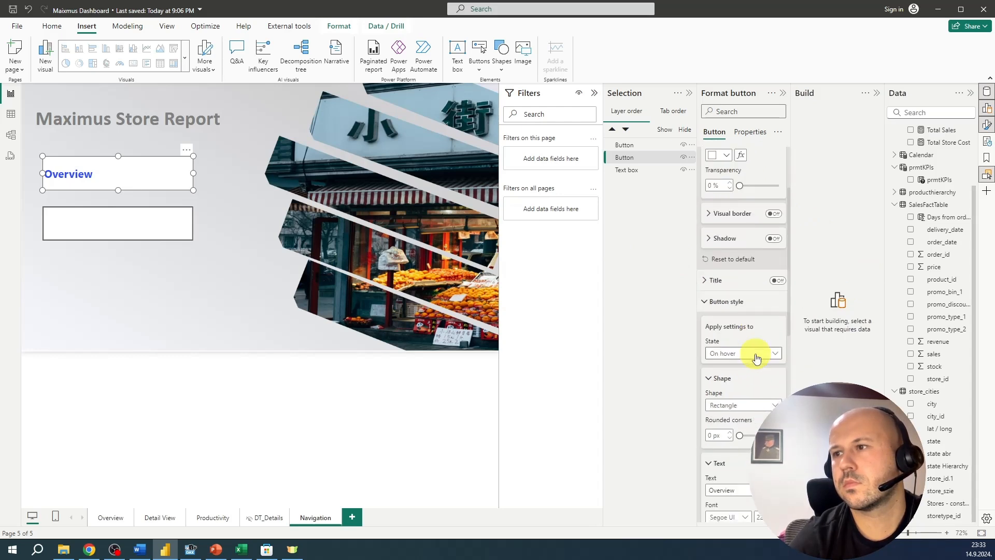
{"action": "scroll", "coordinate": [755, 353], "scroll_direction": "down", "scroll_amount": 3}
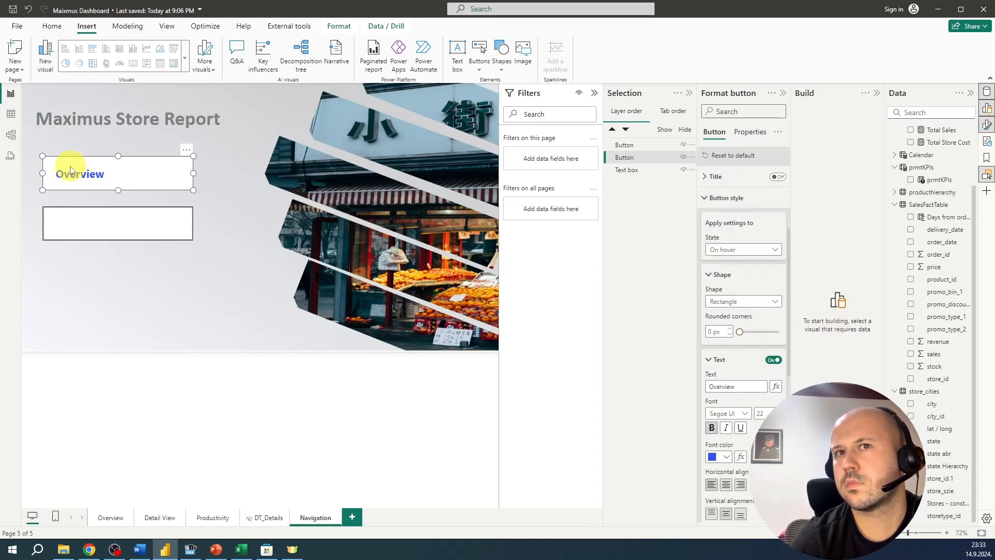
{"action": "scroll", "coordinate": [715, 337], "scroll_direction": "down", "scroll_amount": 3}
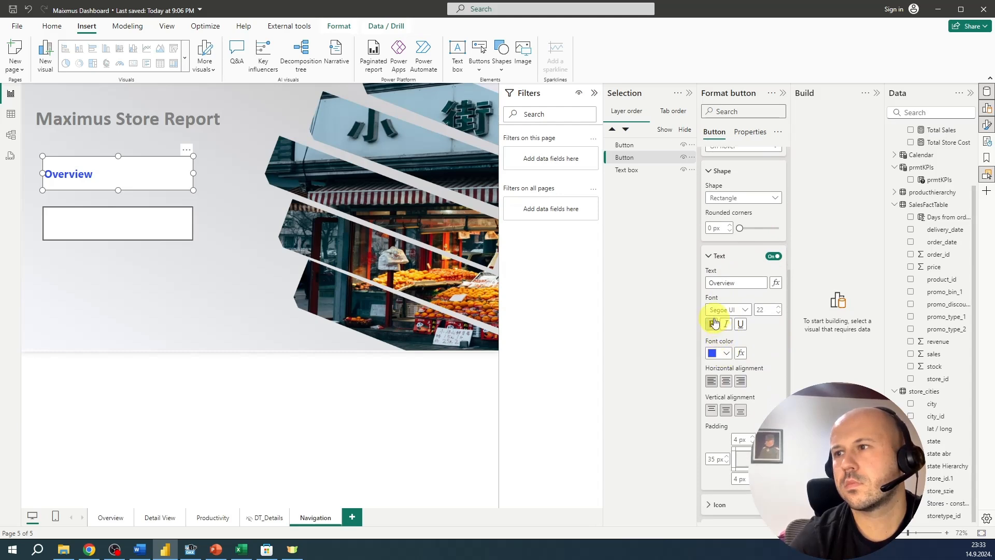
{"action": "scroll", "coordinate": [714, 286], "scroll_direction": "down", "scroll_amount": 6}
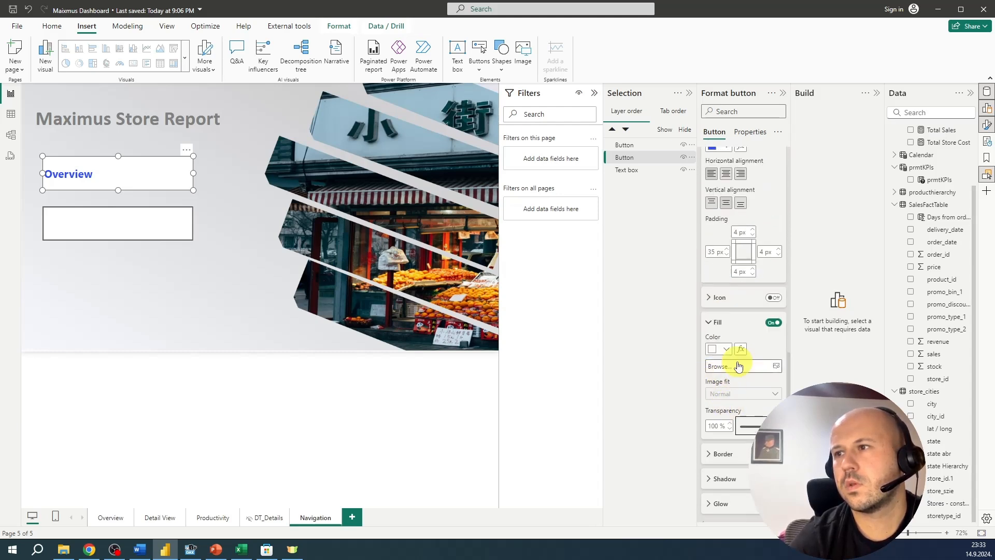
{"action": "scroll", "coordinate": [722, 333], "scroll_direction": "down", "scroll_amount": 2}
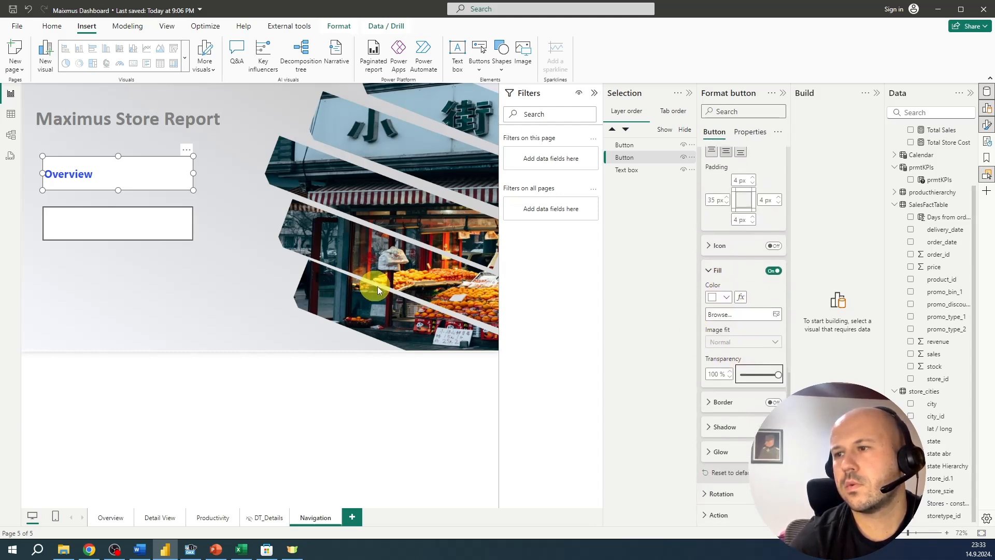
Move the blank button down to a vertical position of about 379 and style it without icon or border, with a 0% transparent fill
{"action": "left_click_drag", "start_coordinate": [110, 228], "coordinate": [100, 253]}
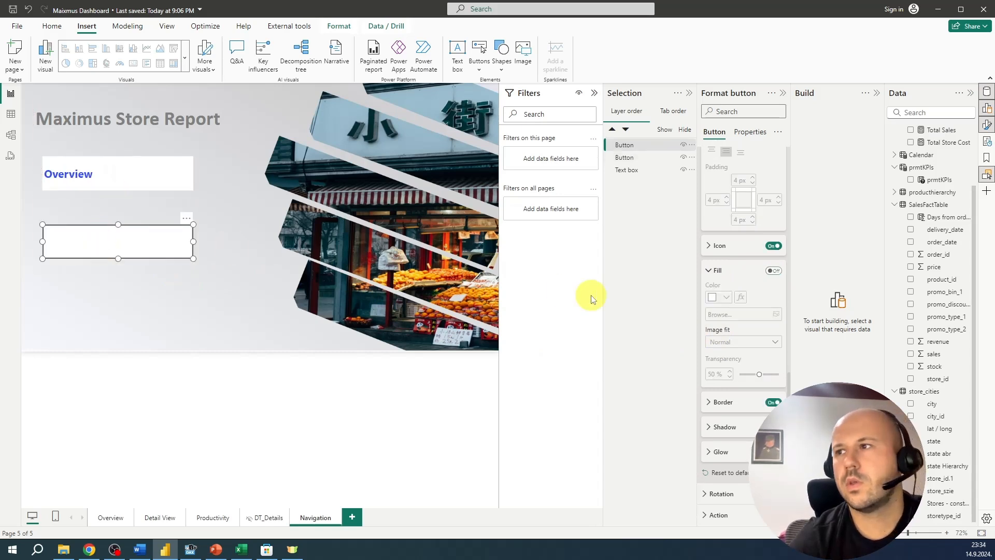
{"action": "left_click", "coordinate": [773, 246]}
{"action": "left_click", "coordinate": [772, 403]}
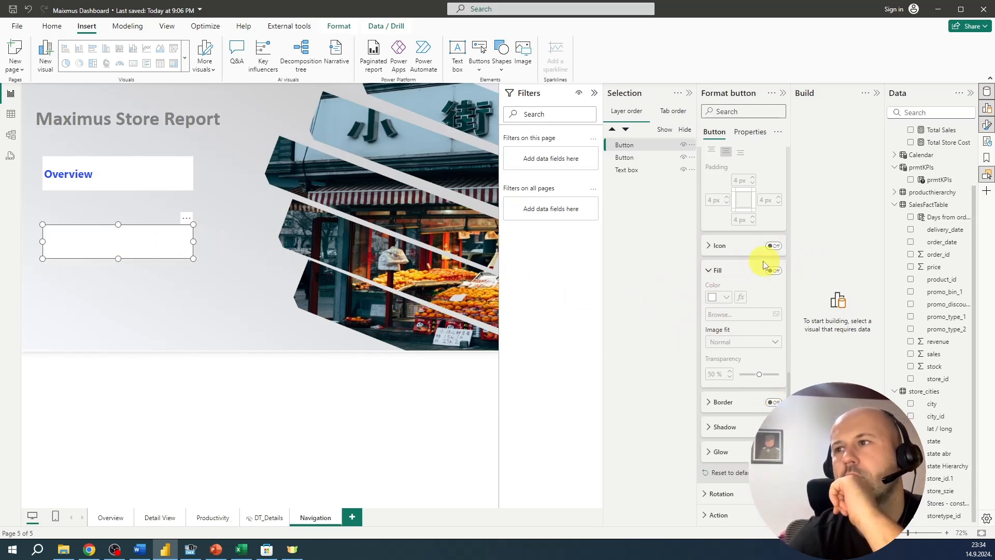
{"action": "left_click", "coordinate": [774, 270]}
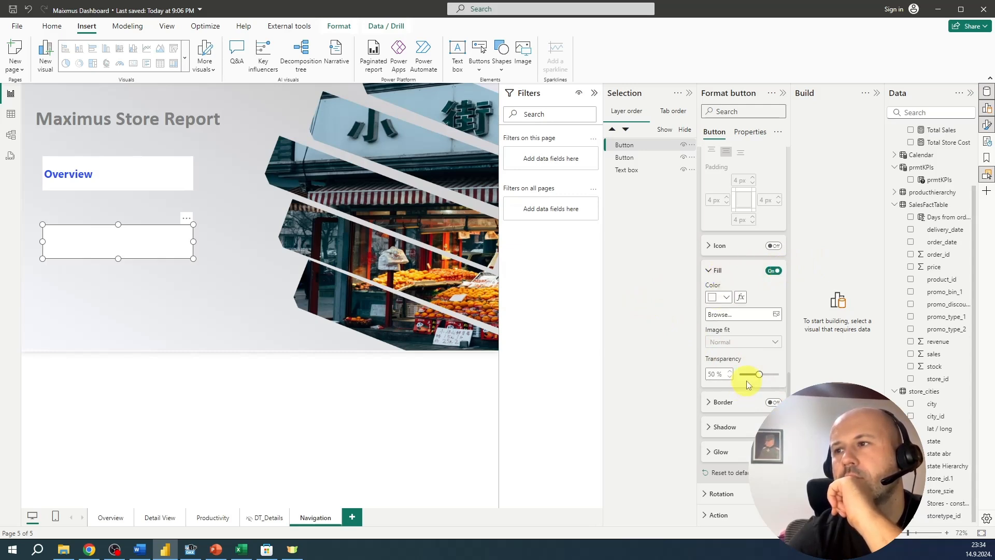
{"action": "left_click_drag", "start_coordinate": [758, 374], "coordinate": [682, 374]}
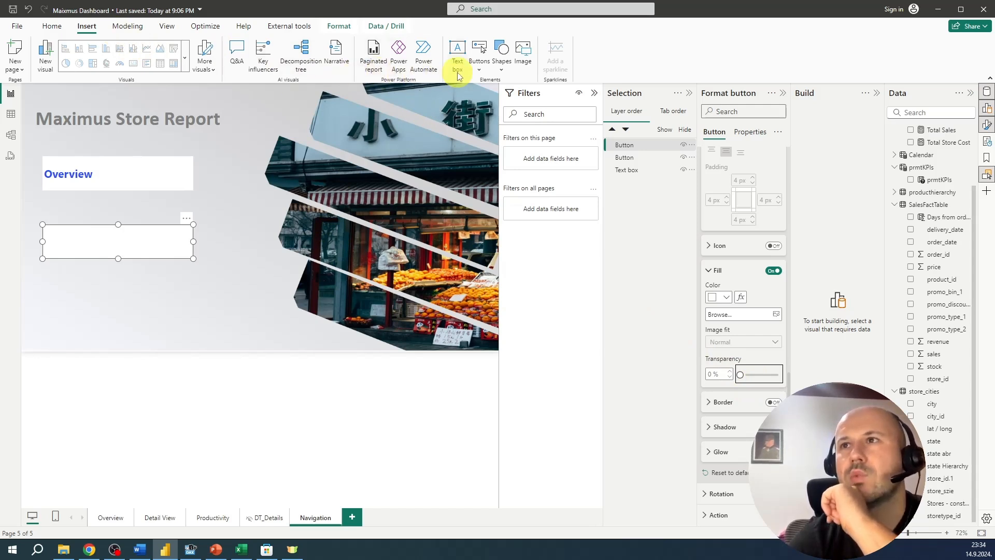
Insert a line shape on the Navigation page and give it a blue border 6 px wide
{"action": "left_click", "coordinate": [499, 61]}
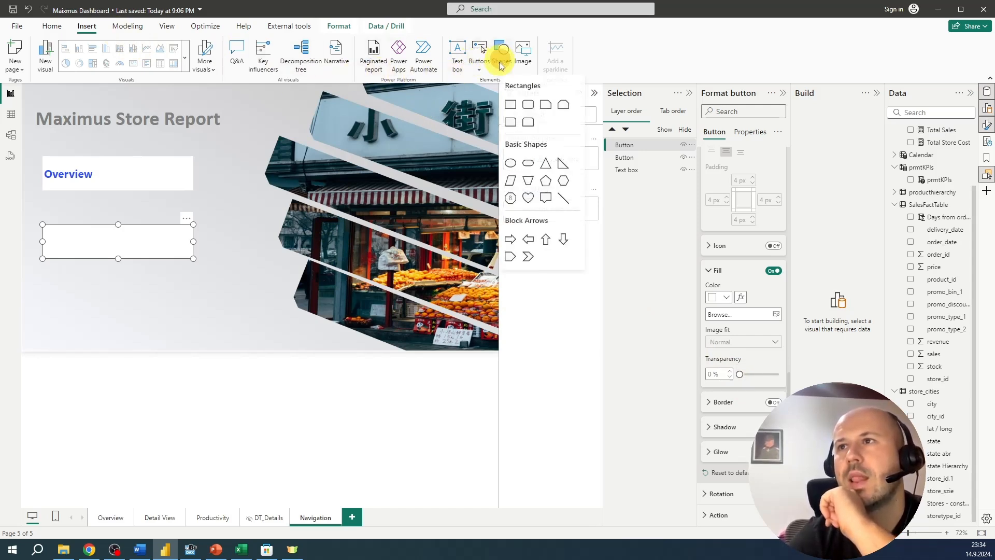
{"action": "left_click", "coordinate": [563, 200]}
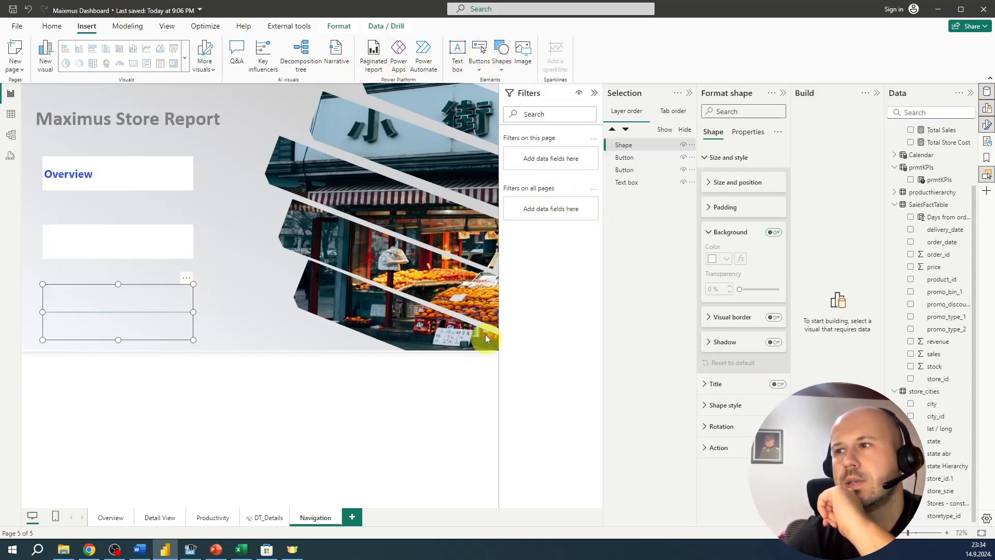
{"action": "left_click", "coordinate": [715, 409]}
{"action": "scroll", "coordinate": [731, 438], "scroll_direction": "down", "scroll_amount": 2}
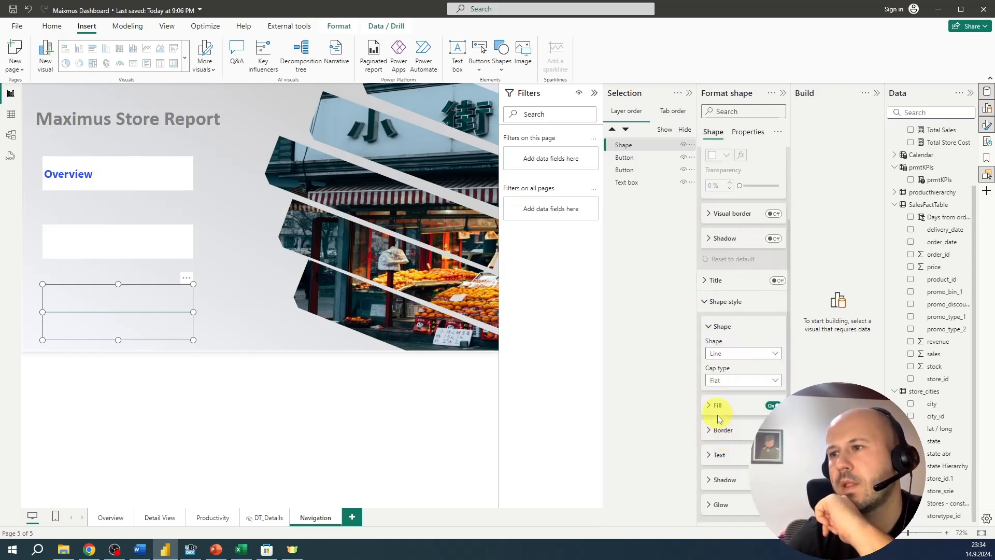
{"action": "left_click", "coordinate": [723, 430]}
{"action": "left_click", "coordinate": [728, 457]}
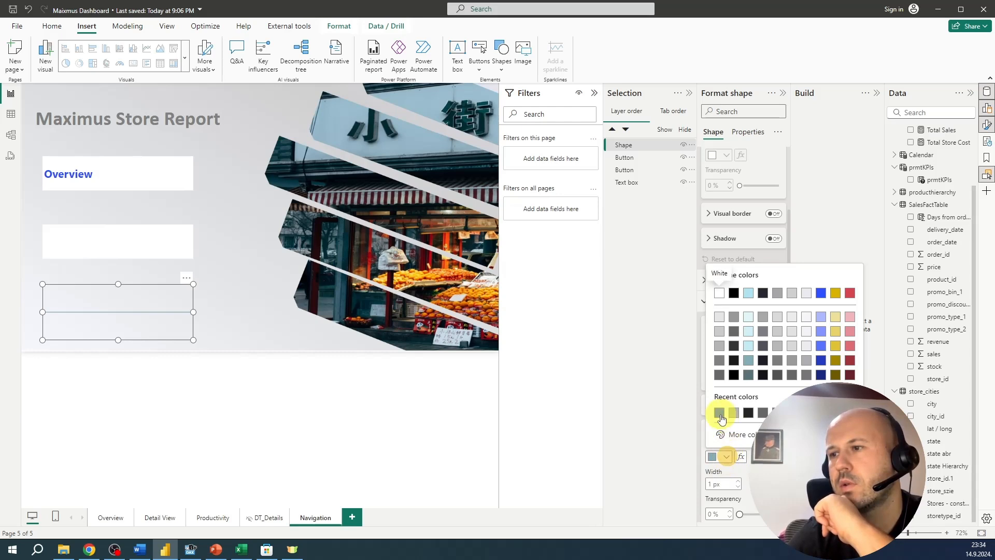
{"action": "left_click", "coordinate": [720, 413]}
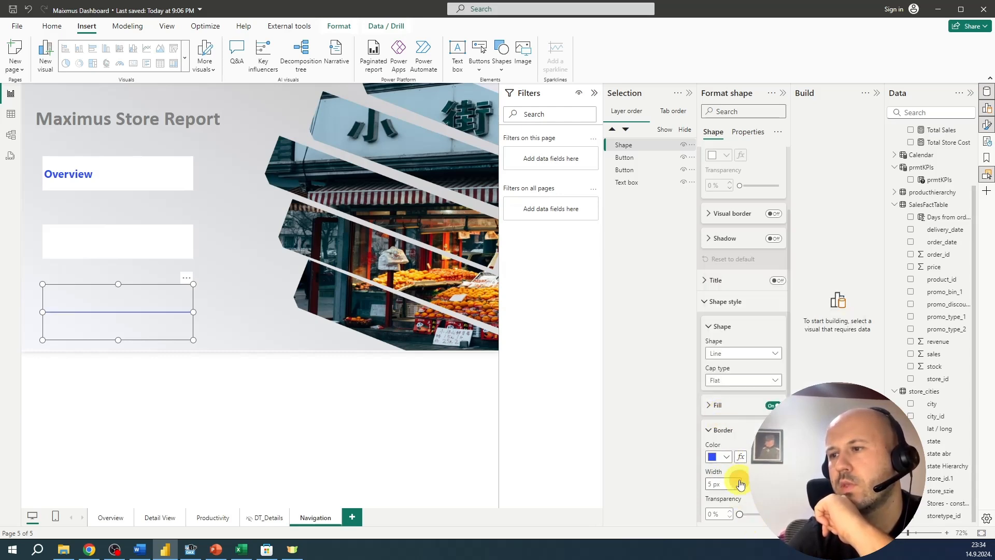
{"action": "left_click", "coordinate": [739, 488]}
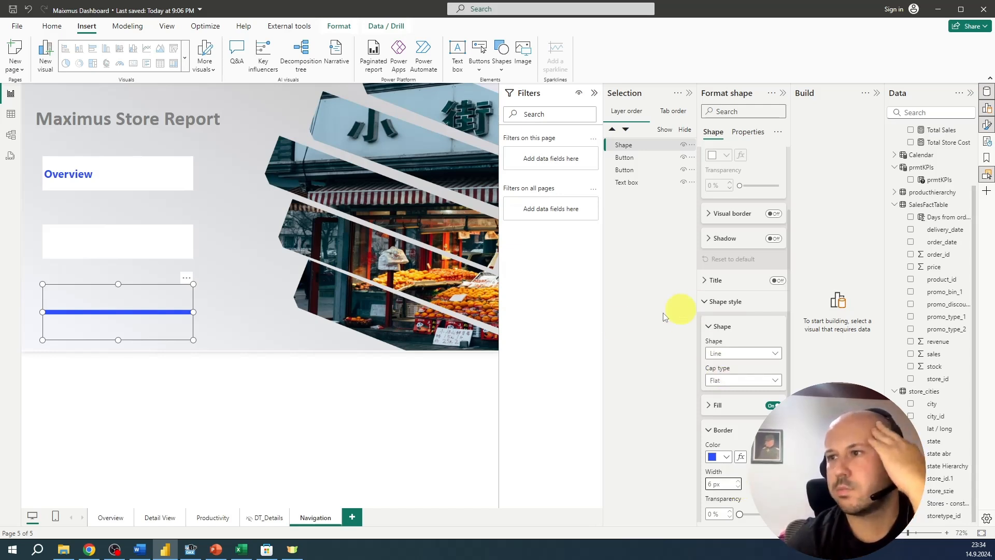
Rotate the blue line by 90° and shrink its frame to about 116 wide
{"action": "scroll", "coordinate": [746, 233], "scroll_direction": "up", "scroll_amount": 3}
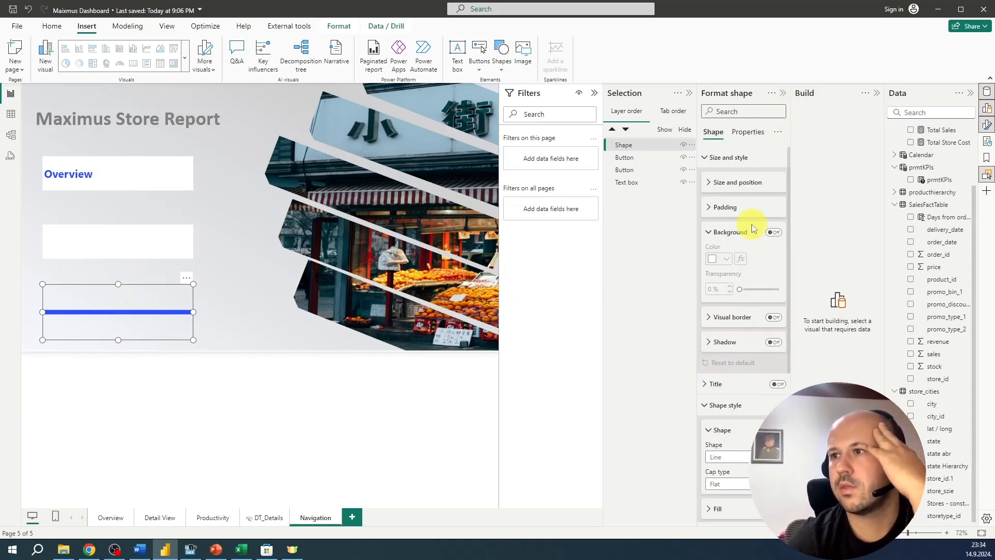
{"action": "left_click", "coordinate": [732, 112]}
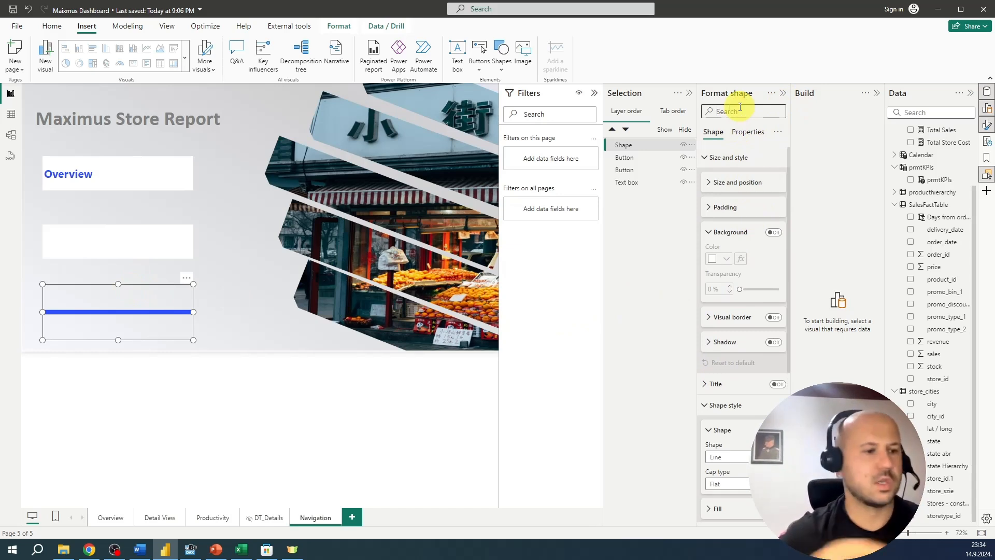
{"action": "type", "text": "rota"}
{"action": "left_click", "coordinate": [714, 135]}
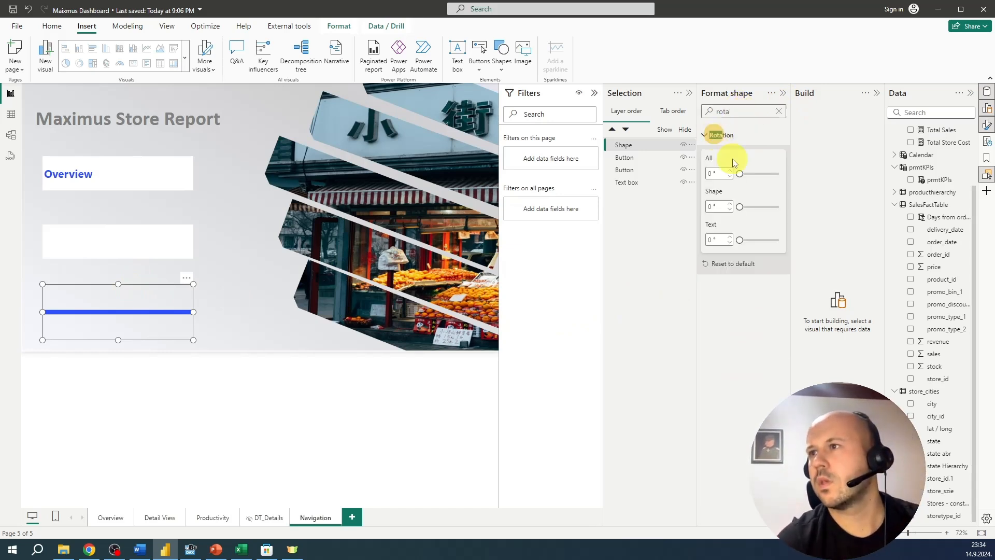
{"action": "left_click_drag", "start_coordinate": [715, 172], "coordinate": [708, 174]}
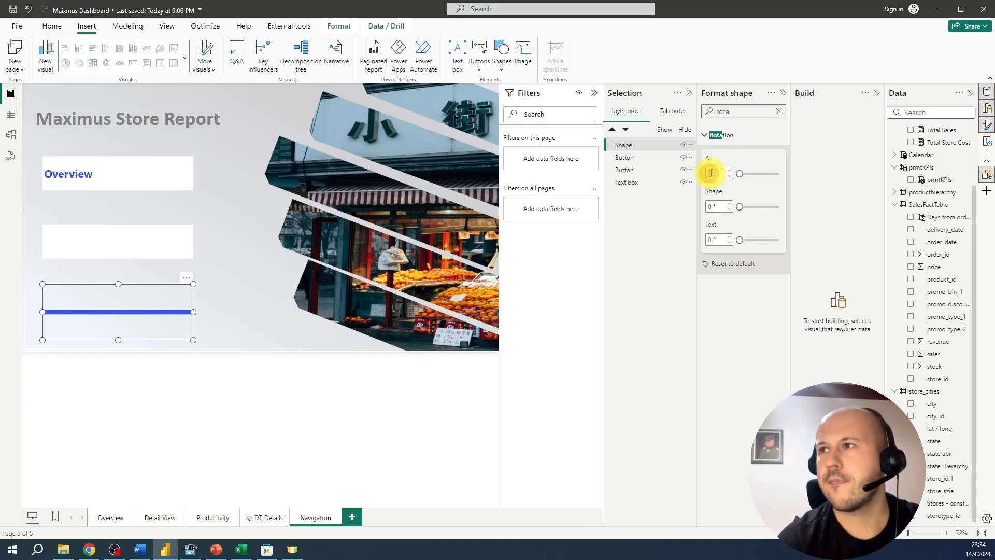
{"action": "type", "text": "90"}
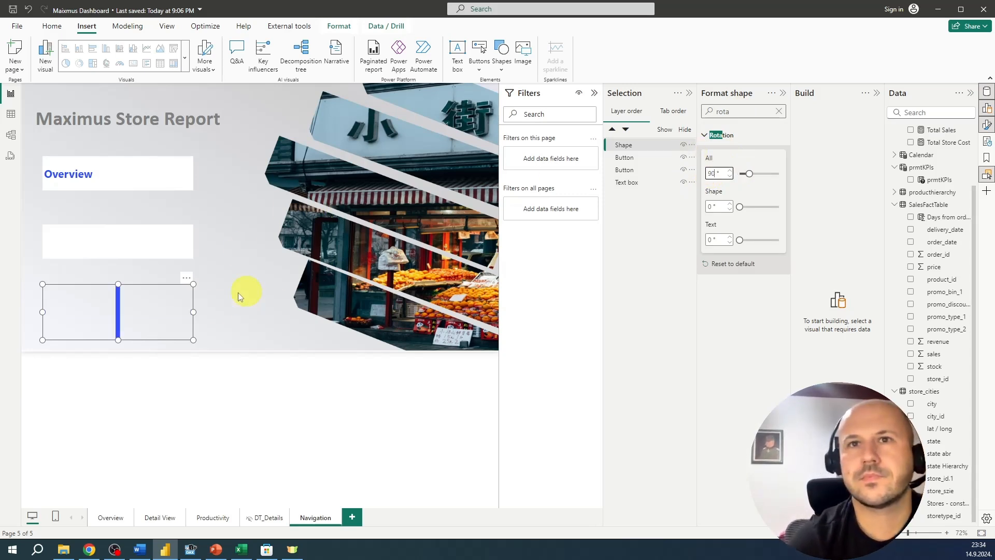
{"action": "left_click_drag", "start_coordinate": [194, 312], "coordinate": [86, 312]}
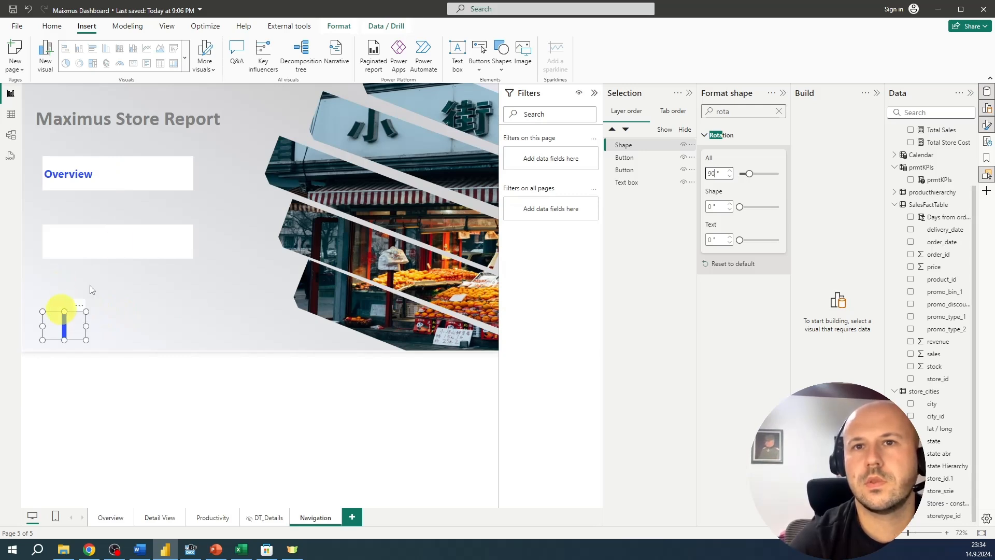
Set the blue line's height to 91 to match the "Overview" button's height
{"action": "left_click", "coordinate": [107, 157]}
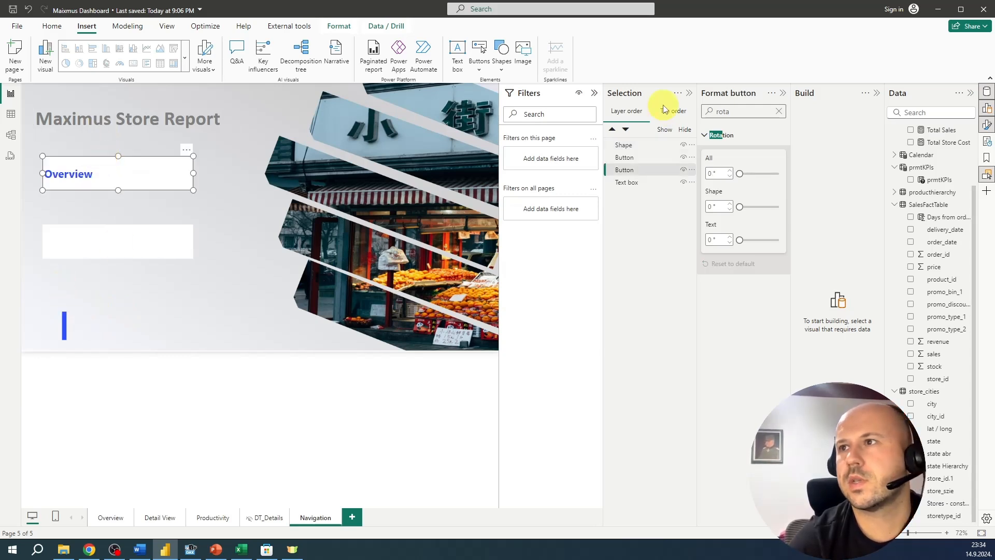
{"action": "left_click", "coordinate": [775, 114]}
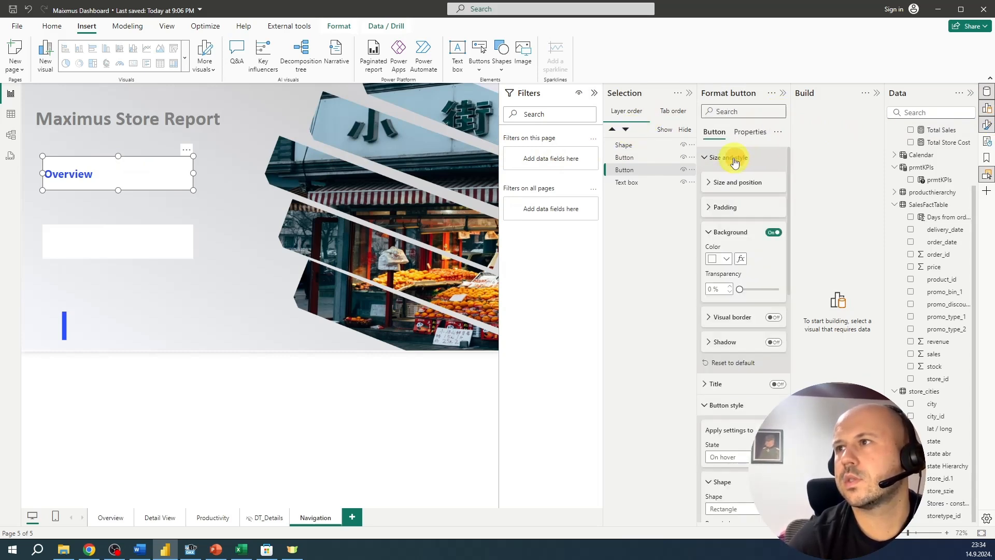
{"action": "left_click", "coordinate": [705, 157]}
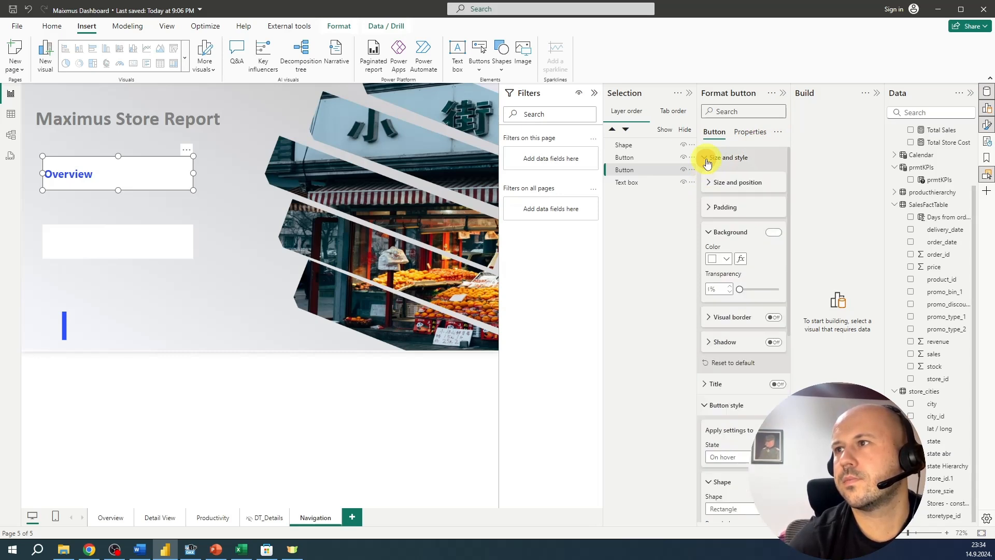
{"action": "left_click", "coordinate": [712, 181]}
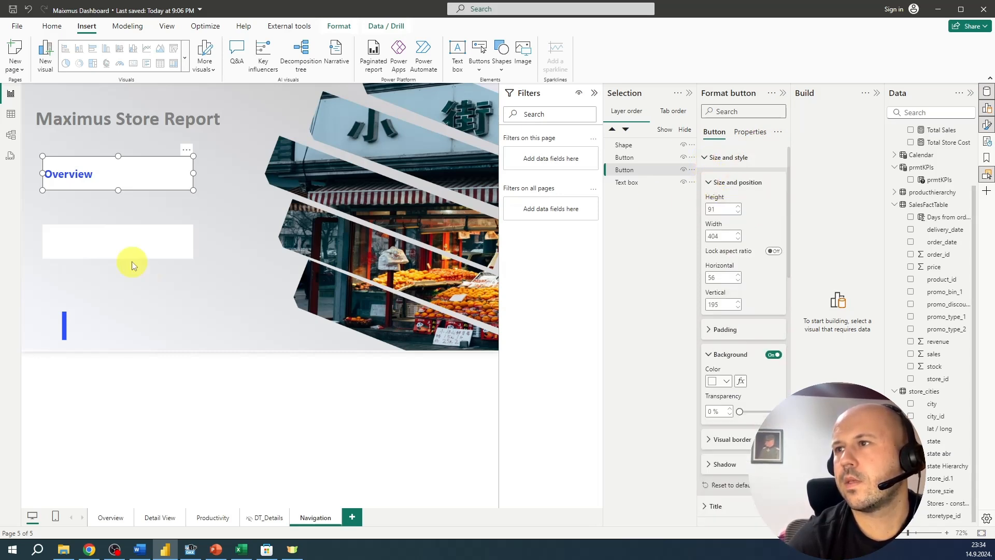
{"action": "left_click", "coordinate": [59, 328]}
{"action": "left_click", "coordinate": [710, 208]}
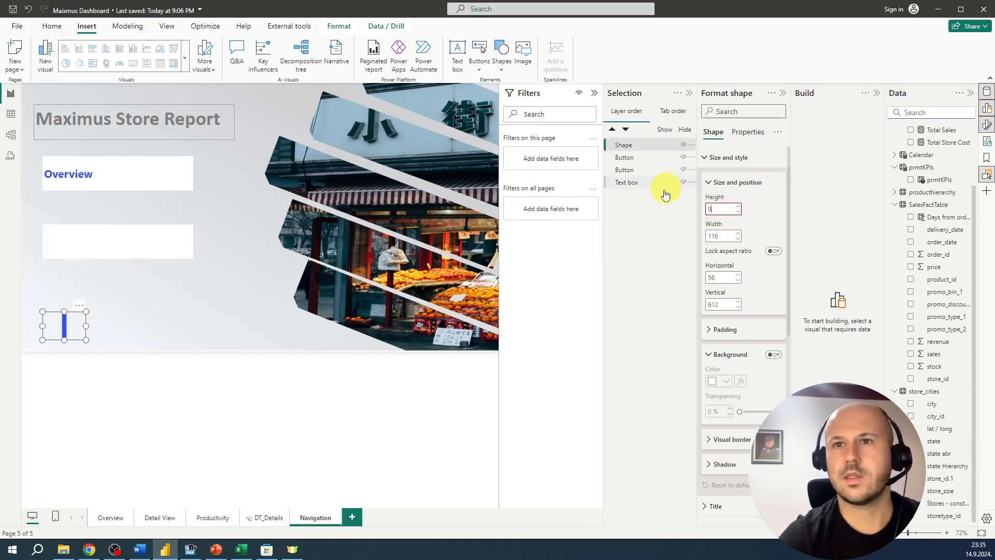
{"action": "left_click", "coordinate": [67, 229]}
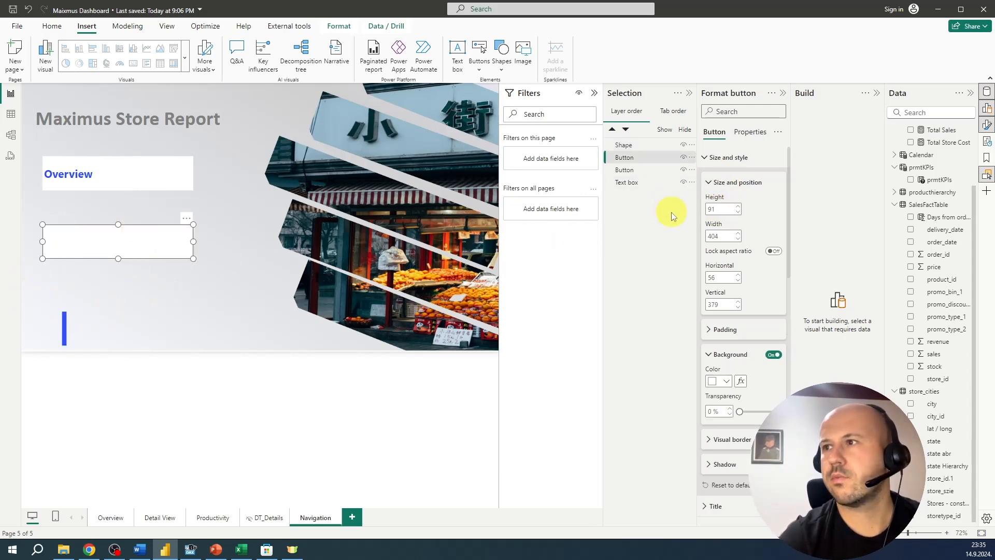
Align the blue line with the "Overview" button's left edge, then cover both with the blank button at 47, 197, widened to 414
{"action": "left_click_drag", "start_coordinate": [57, 323], "coordinate": [40, 167]}
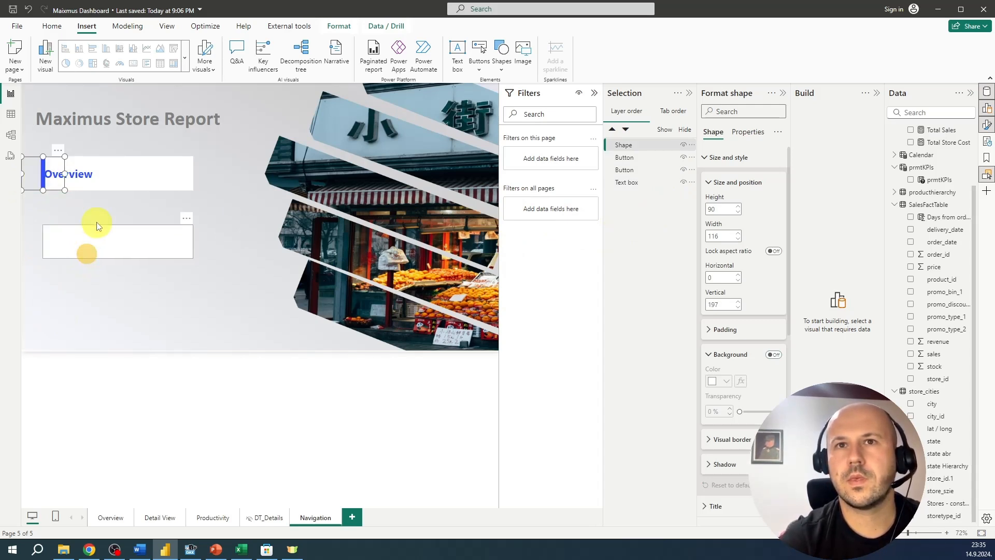
{"action": "left_click_drag", "start_coordinate": [88, 256], "coordinate": [83, 189]}
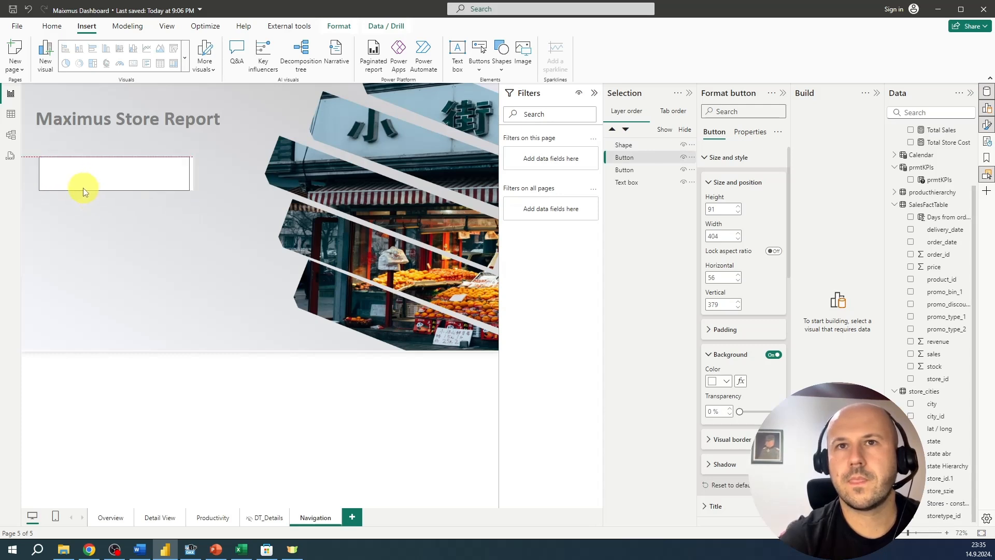
{"action": "left_click_drag", "start_coordinate": [195, 173], "coordinate": [195, 173]}
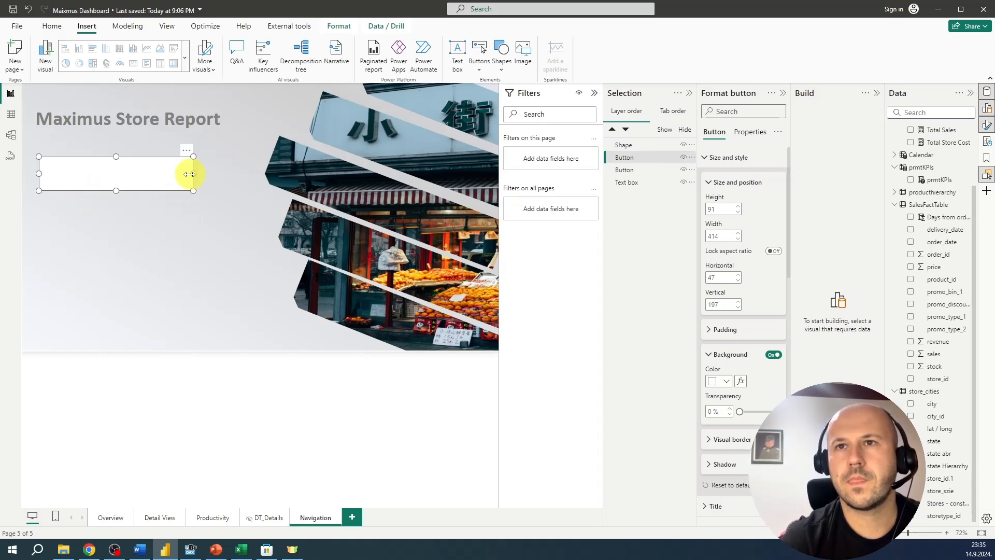
Reorder the layers to "Overview" button, line shape, blank button, and move the "Overview" button to horizontal 47, vertical 197
{"action": "left_click_drag", "start_coordinate": [624, 149], "coordinate": [626, 165]}
{"action": "left_click", "coordinate": [626, 160]}
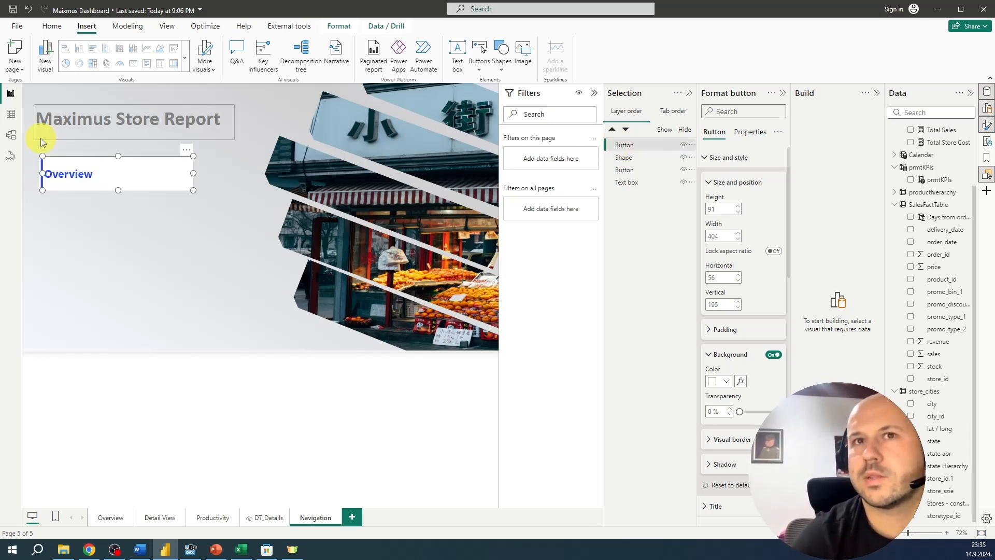
{"action": "mouse_move", "coordinate": [112, 178]}
{"action": "left_mouse_down"}
{"action": "mouse_move", "coordinate": [124, 196]}
{"action": "mouse_move", "coordinate": [105, 179]}
{"action": "left_mouse_up"}
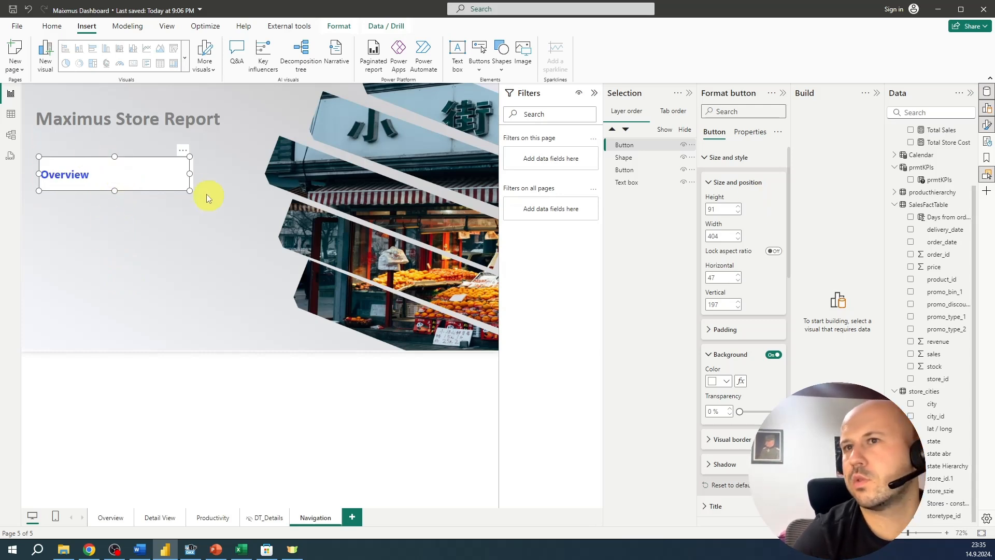
{"action": "mouse_move", "coordinate": [169, 176]}
{"action": "left_mouse_down"}
{"action": "mouse_move", "coordinate": [178, 207]}
{"action": "mouse_move", "coordinate": [169, 180]}
{"action": "left_mouse_up"}
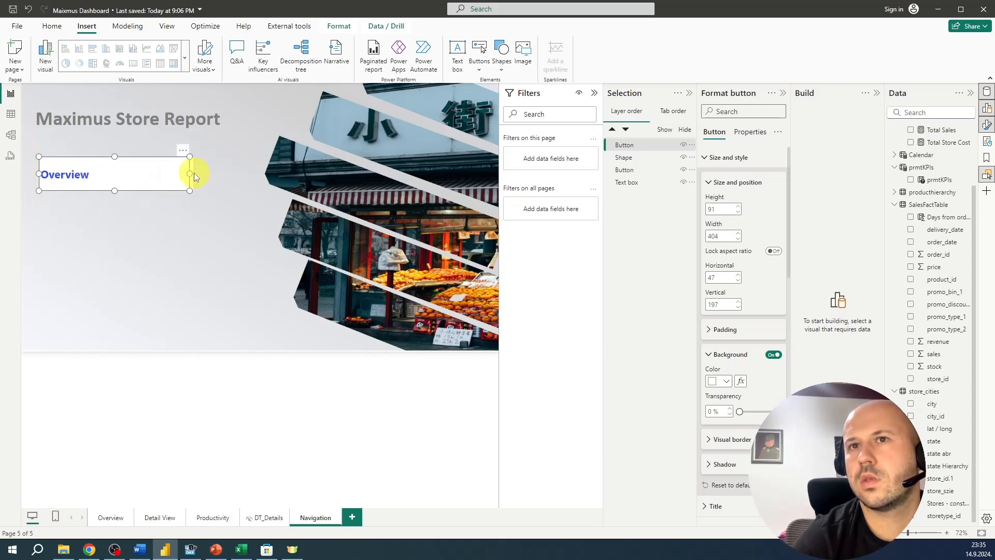
Review the "Overview" button's on-hover text, padding, fill and border settings
{"action": "scroll", "coordinate": [724, 326], "scroll_direction": "down", "scroll_amount": 3}
{"action": "scroll", "coordinate": [710, 310], "scroll_direction": "down", "scroll_amount": 2}
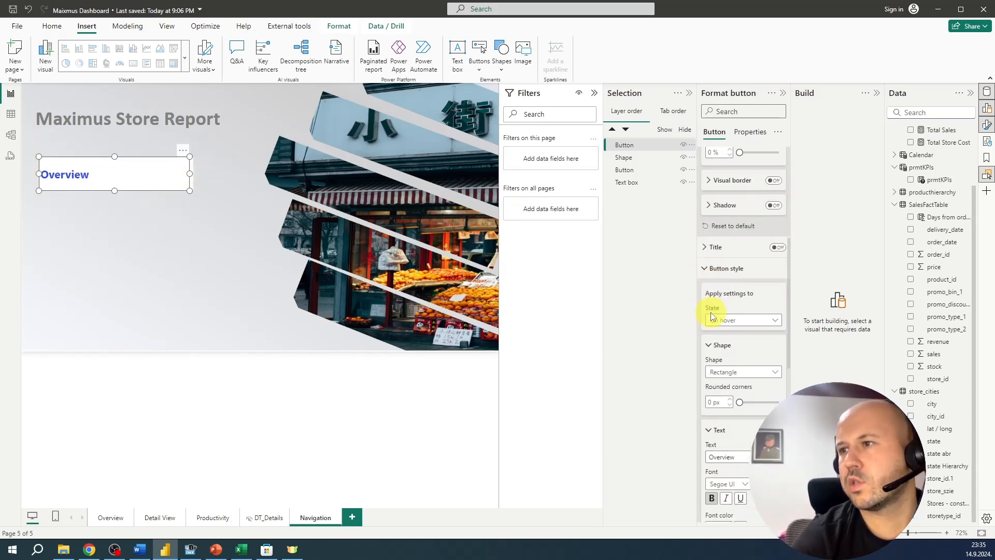
{"action": "scroll", "coordinate": [736, 301], "scroll_direction": "up", "scroll_amount": 5}
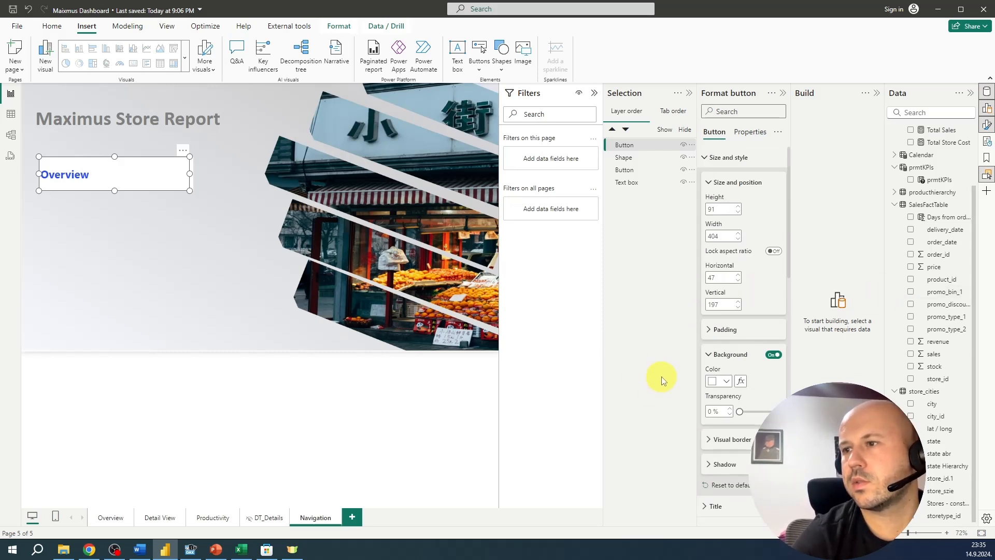
{"action": "scroll", "coordinate": [751, 355], "scroll_direction": "down", "scroll_amount": 5}
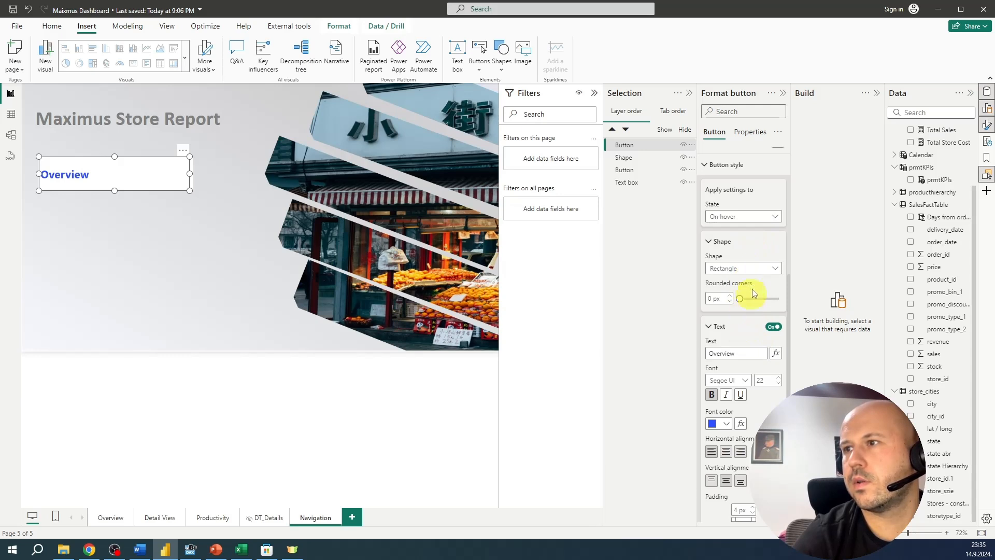
{"action": "scroll", "coordinate": [732, 356], "scroll_direction": "down", "scroll_amount": 2}
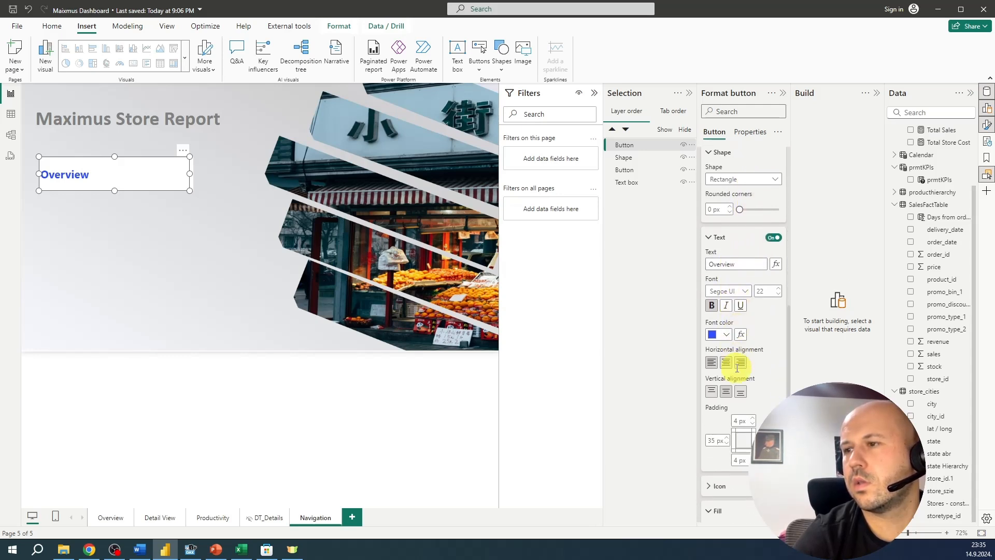
{"action": "scroll", "coordinate": [735, 367], "scroll_direction": "down", "scroll_amount": 3}
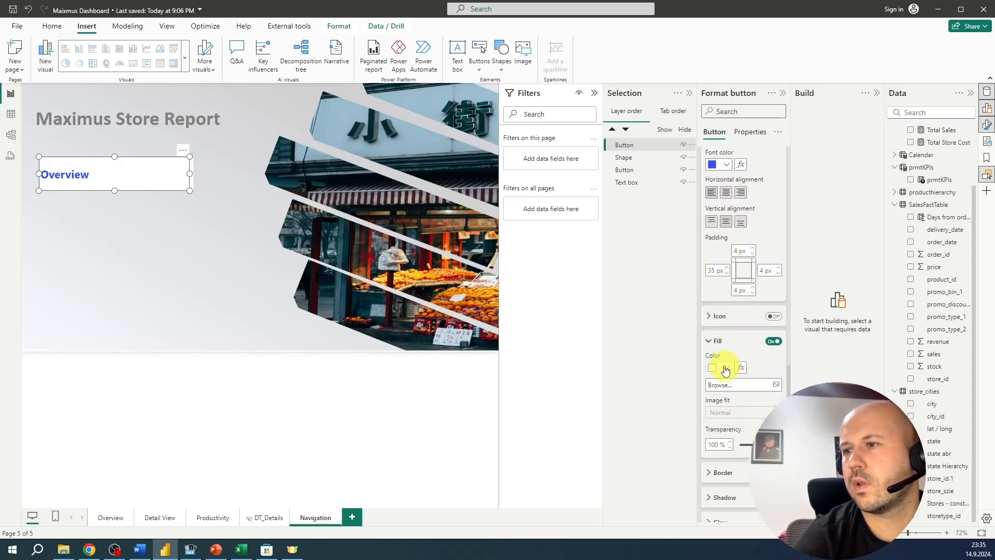
{"action": "left_click", "coordinate": [726, 368]}
{"action": "left_click", "coordinate": [725, 368]}
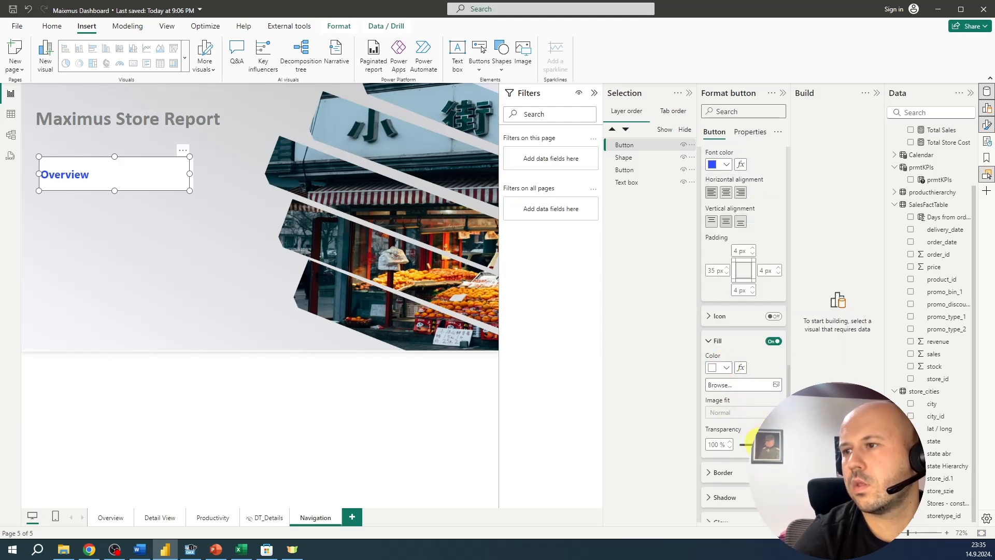
{"action": "left_click_drag", "start_coordinate": [751, 444], "coordinate": [742, 444]}
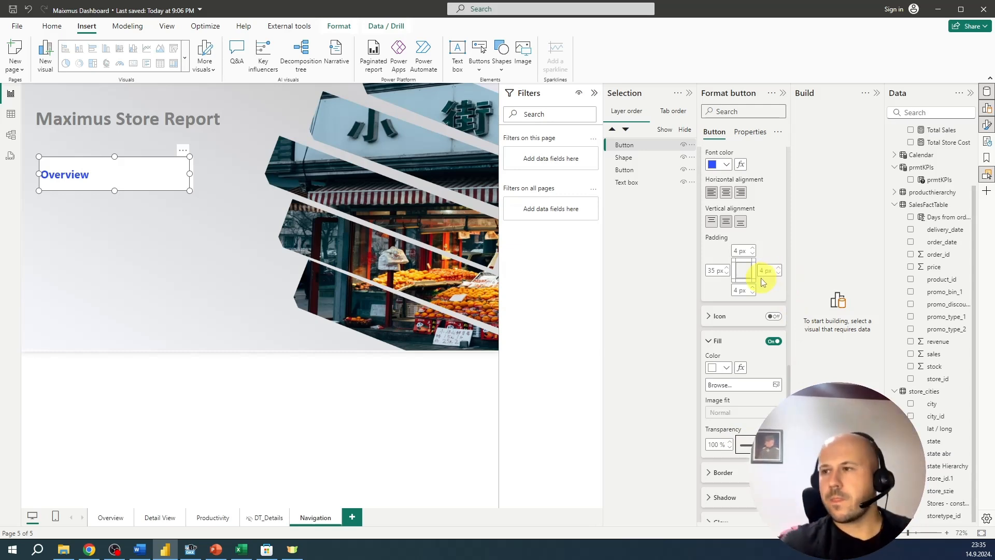
{"action": "scroll", "coordinate": [755, 395], "scroll_direction": "down", "scroll_amount": 3}
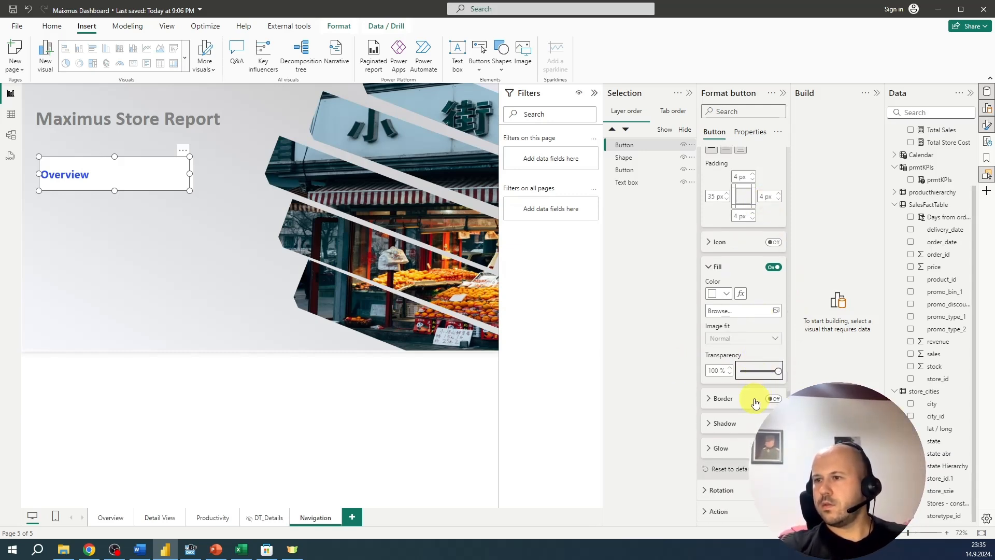
Make the "Overview" button's background 100% transparent and place it back over the blank button at 47, 197
{"action": "scroll", "coordinate": [741, 430], "scroll_direction": "up", "scroll_amount": 5}
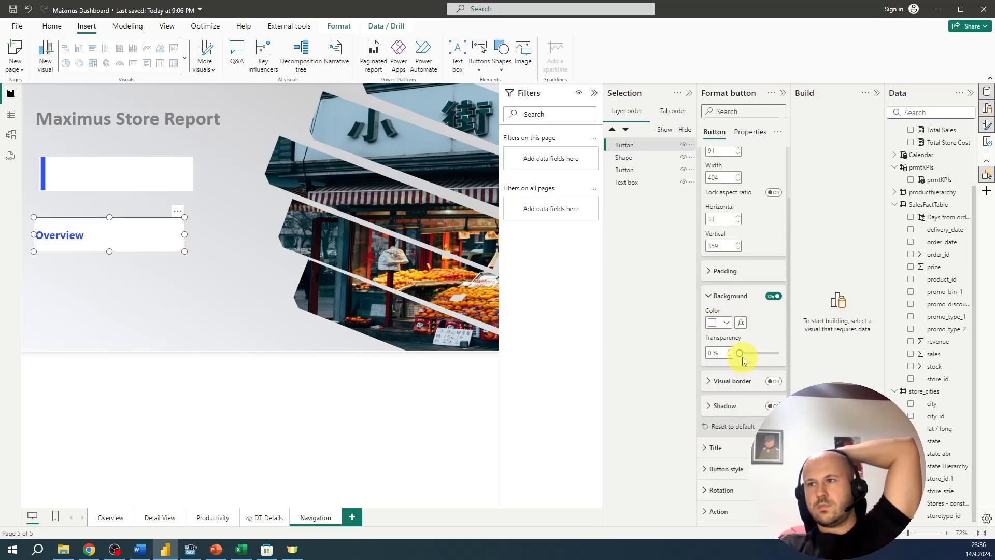
{"action": "scroll", "coordinate": [774, 260], "scroll_direction": "up", "scroll_amount": 2}
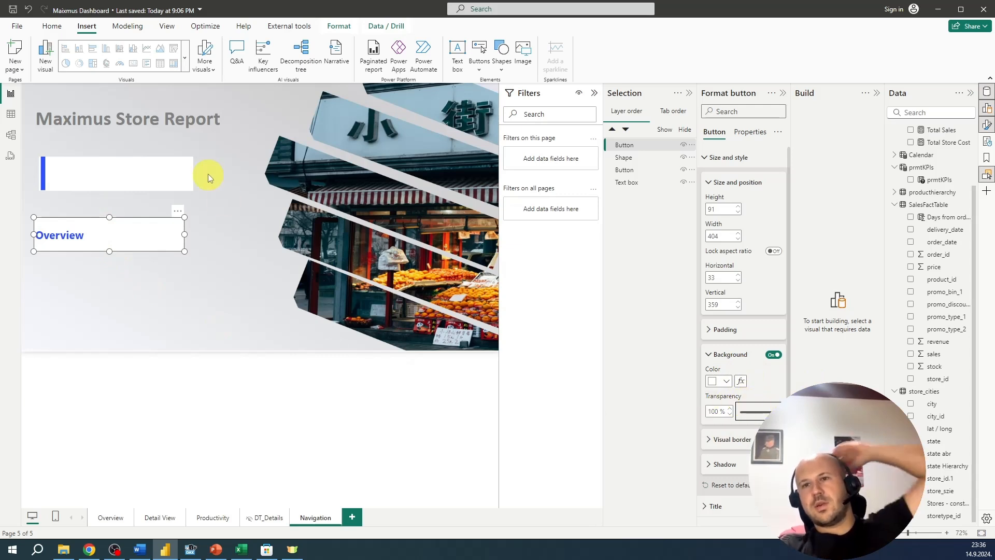
{"action": "left_click_drag", "start_coordinate": [122, 239], "coordinate": [126, 181]}
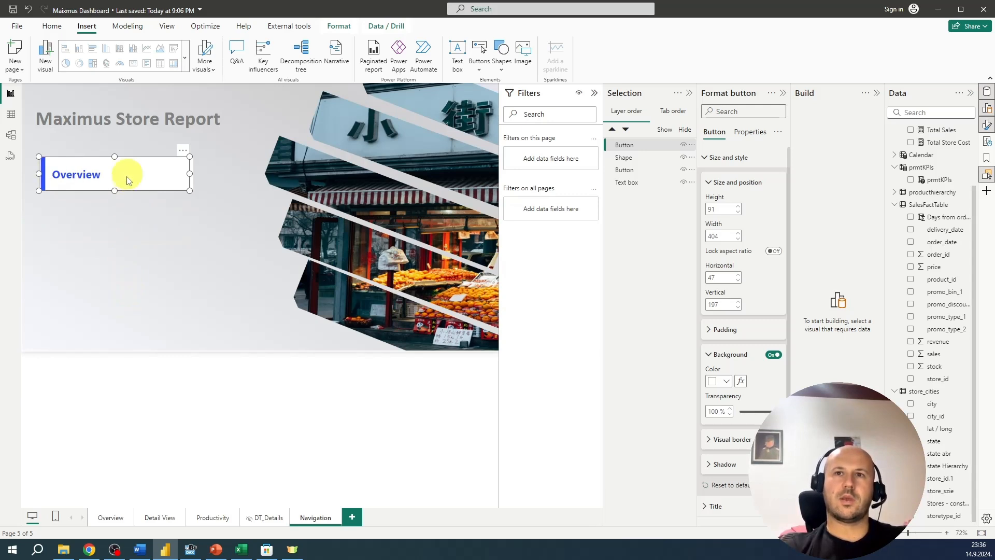
Move the "Overview" button aside to about 100, 419 and set the blank button's width to 404
{"action": "left_click", "coordinate": [134, 263]}
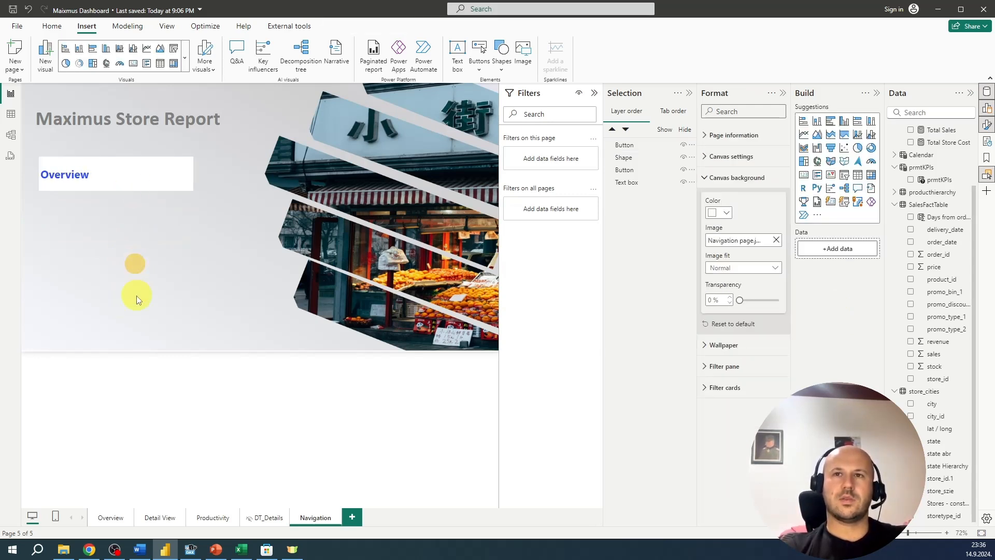
{"action": "left_click_drag", "start_coordinate": [135, 172], "coordinate": [157, 208]}
{"action": "left_click", "coordinate": [106, 170]}
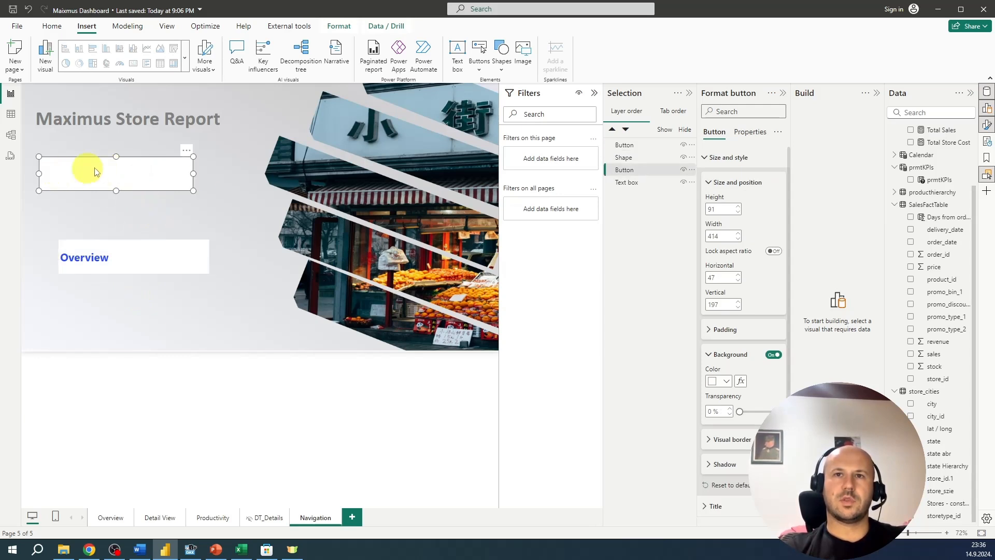
{"action": "left_click_drag", "start_coordinate": [193, 173], "coordinate": [188, 172]}
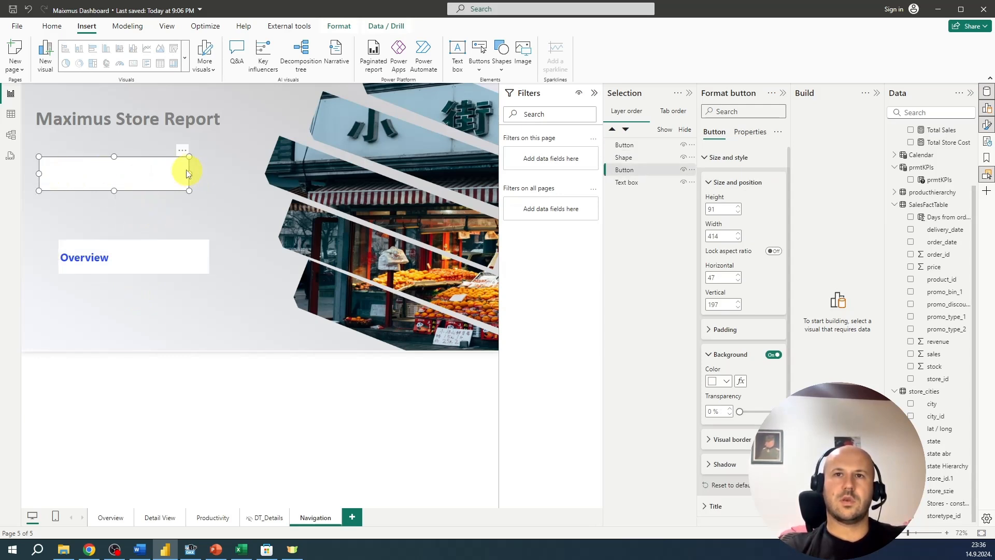
{"action": "left_click", "coordinate": [181, 251]}
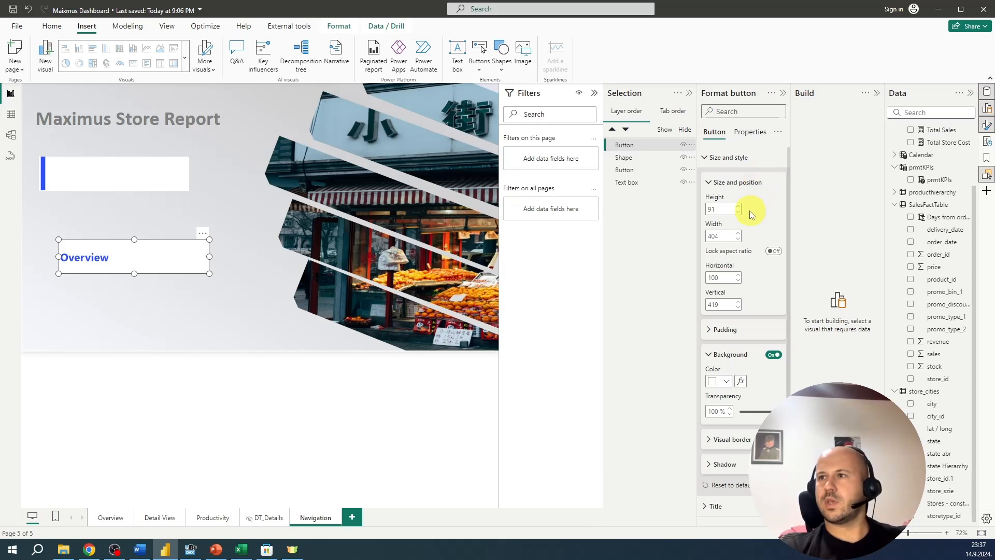
{"action": "left_click", "coordinate": [166, 171]}
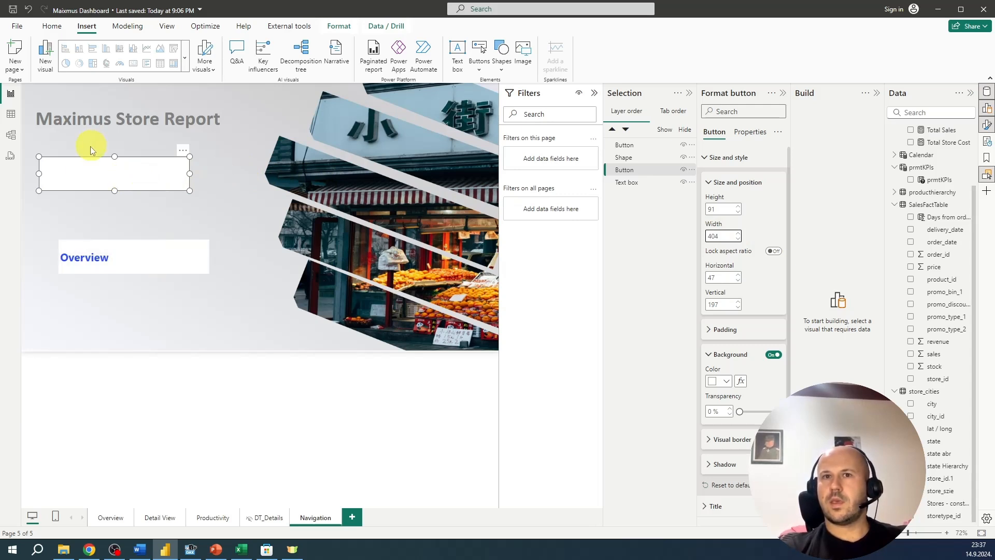
Shift the blank button slightly to the right and place the "Overview" button back over it at 48, 197
{"action": "left_click_drag", "start_coordinate": [86, 170], "coordinate": [91, 175]}
{"action": "left_click_drag", "start_coordinate": [135, 260], "coordinate": [116, 178]}
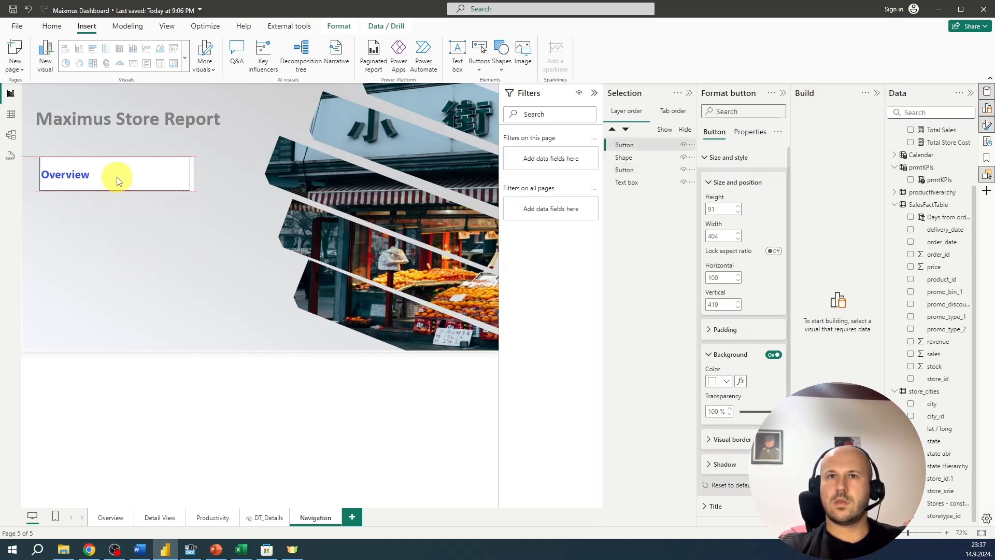
{"action": "left_click", "coordinate": [117, 260]}
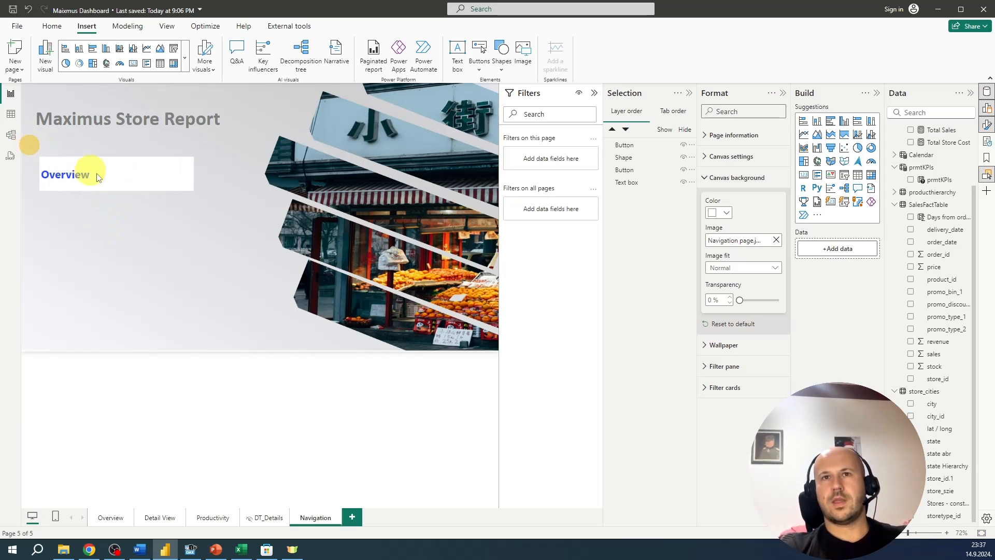
Group the "Overview" button with the blank button and turn off the group's background
{"action": "left_click", "coordinate": [166, 187]}
{"action": "right_click", "coordinate": [148, 174]}
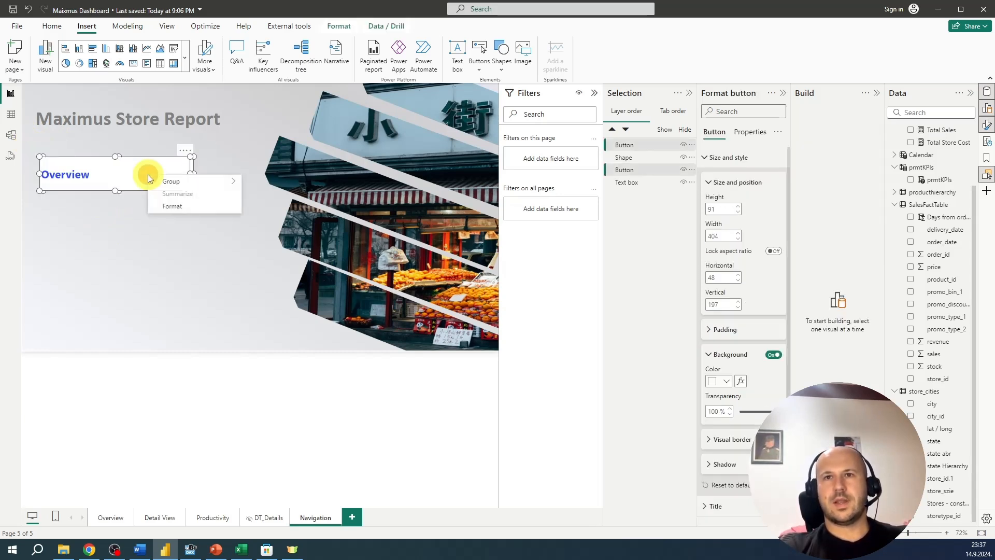
{"action": "mouse_move", "coordinate": [200, 181]}
{"action": "left_click", "coordinate": [276, 183]}
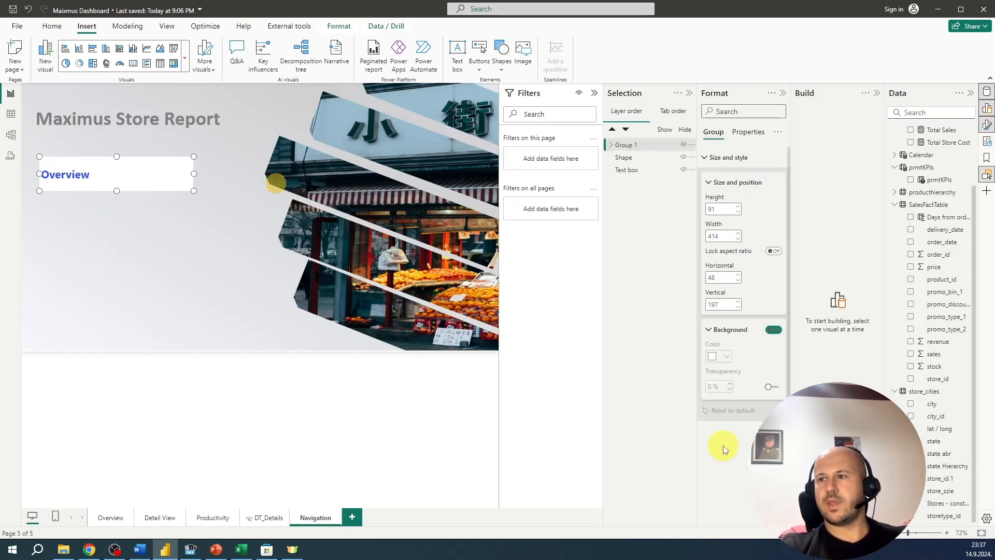
{"action": "left_click", "coordinate": [773, 330]}
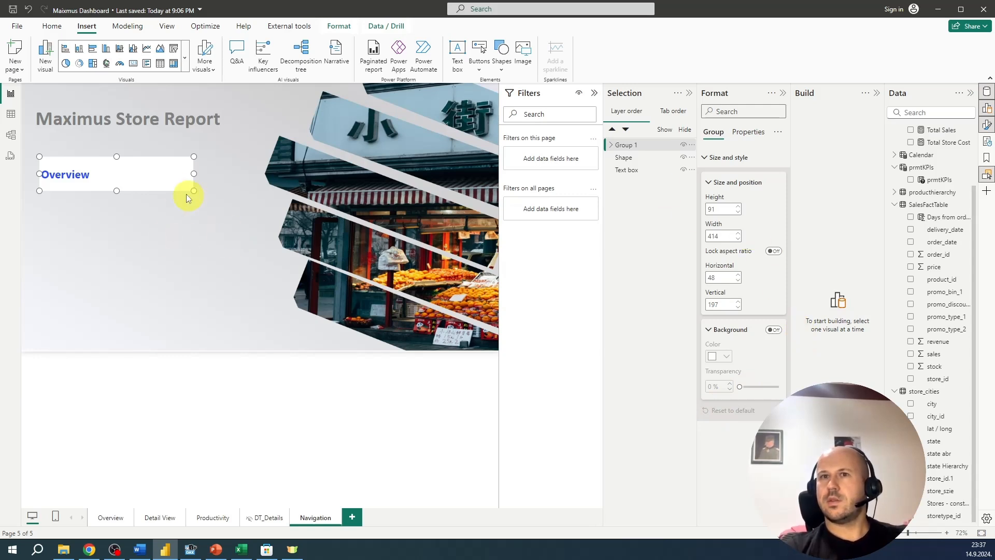
Move the line shape into the button group's layer order, between the "Overview" button and the blank button
{"action": "left_click", "coordinate": [117, 173]}
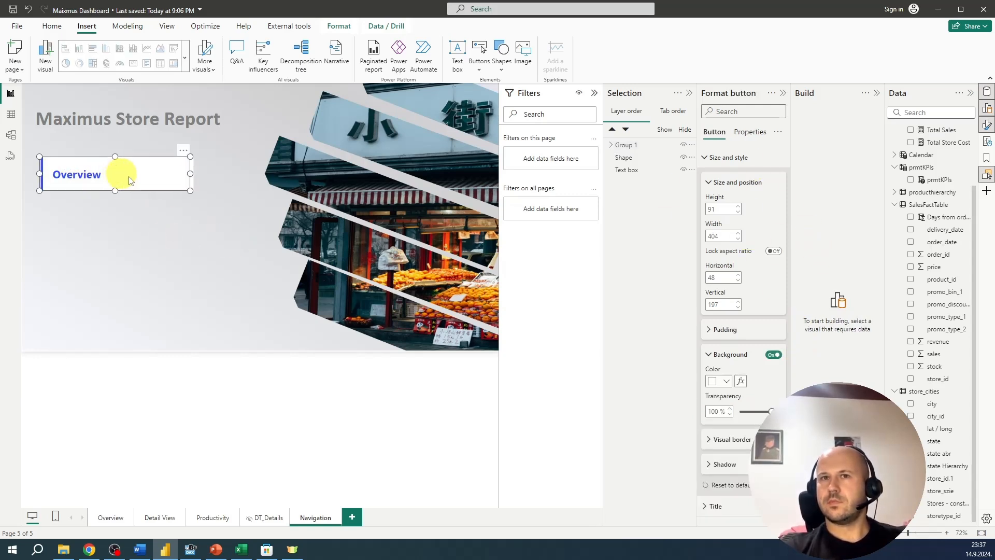
{"action": "left_click", "coordinate": [626, 147]}
{"action": "left_click", "coordinate": [611, 144]}
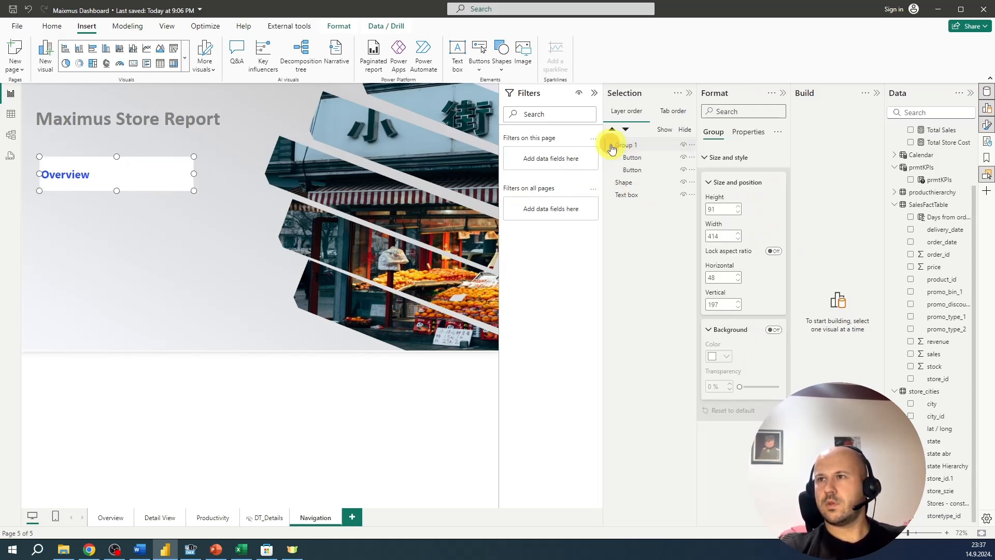
{"action": "left_click", "coordinate": [627, 159]}
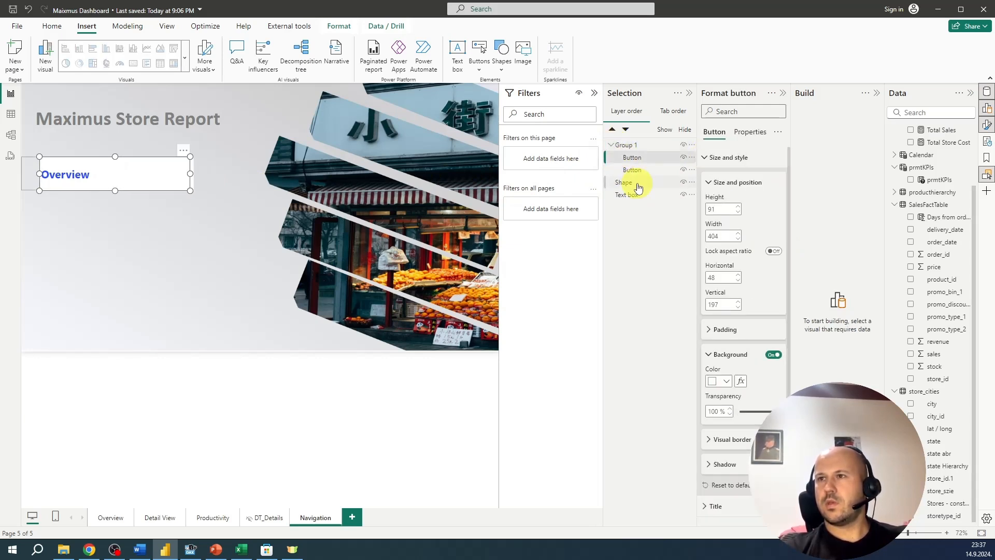
{"action": "left_click", "coordinate": [642, 185]}
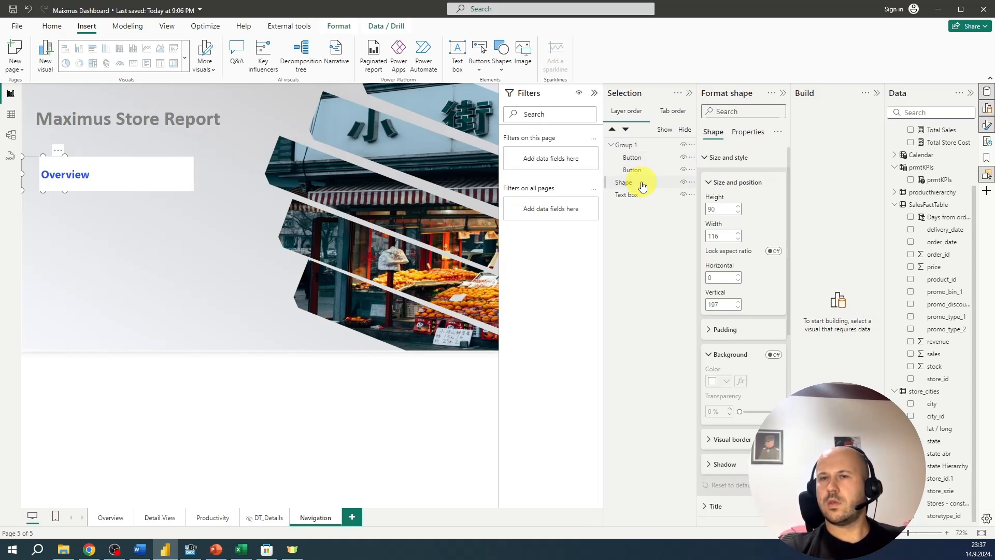
{"action": "mouse_move", "coordinate": [643, 186]}
{"action": "left_mouse_down"}
{"action": "mouse_move", "coordinate": [648, 151]}
{"action": "mouse_move", "coordinate": [639, 158]}
{"action": "mouse_move", "coordinate": [648, 174]}
{"action": "left_mouse_up"}
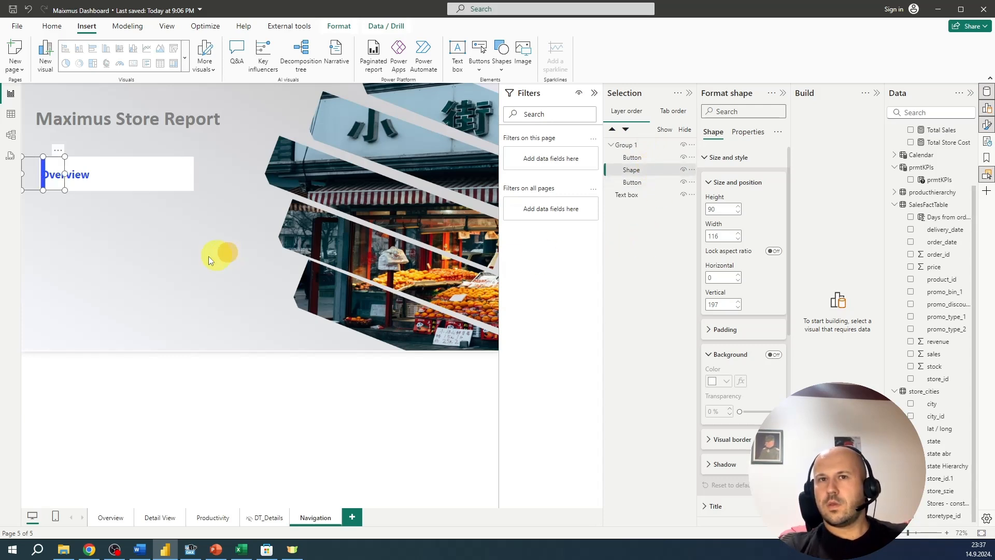
{"action": "left_click", "coordinate": [223, 252]}
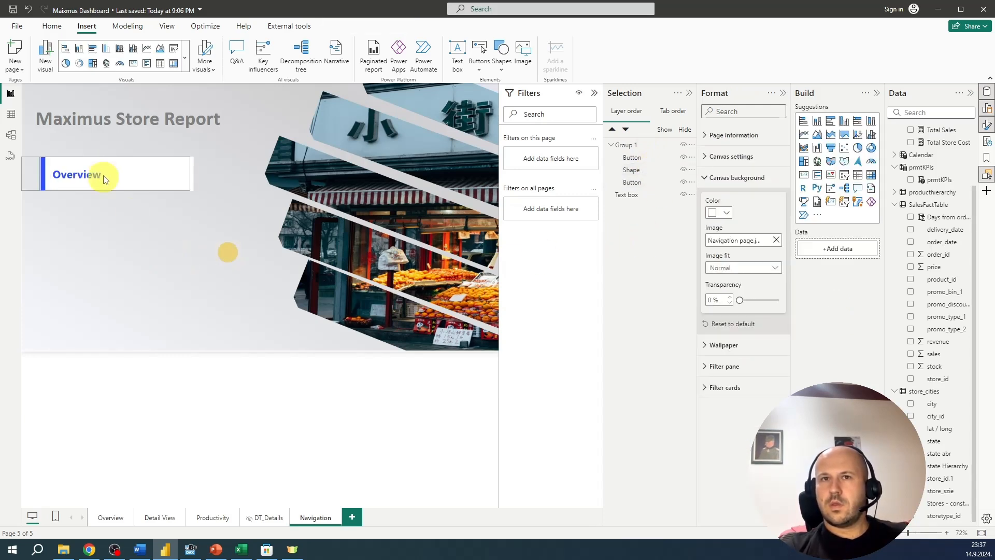
Turn on the "Overview" button's action and set it to Page navigation with Overview as the destination
{"action": "left_click", "coordinate": [641, 157]}
{"action": "scroll", "coordinate": [764, 400], "scroll_direction": "down", "scroll_amount": 1}
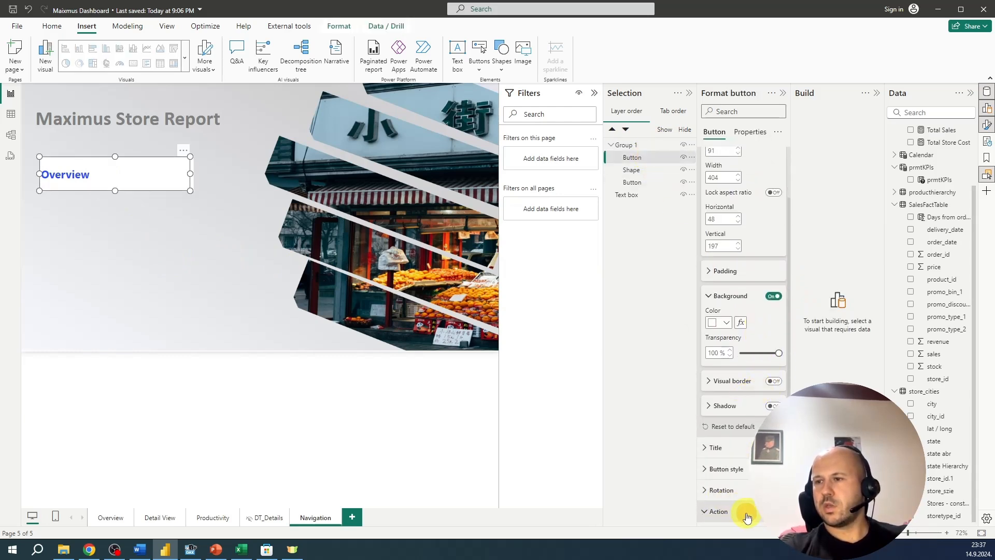
{"action": "left_click", "coordinate": [746, 510]}
{"action": "scroll", "coordinate": [746, 511], "scroll_direction": "down", "scroll_amount": 3}
{"action": "left_click", "coordinate": [748, 386]}
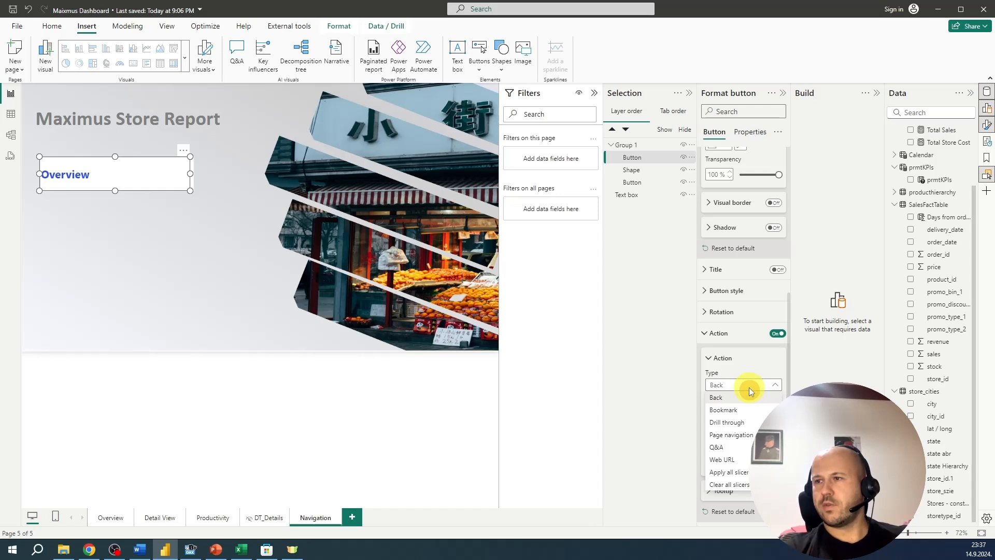
{"action": "left_click", "coordinate": [729, 435]}
{"action": "left_click", "coordinate": [732, 439]}
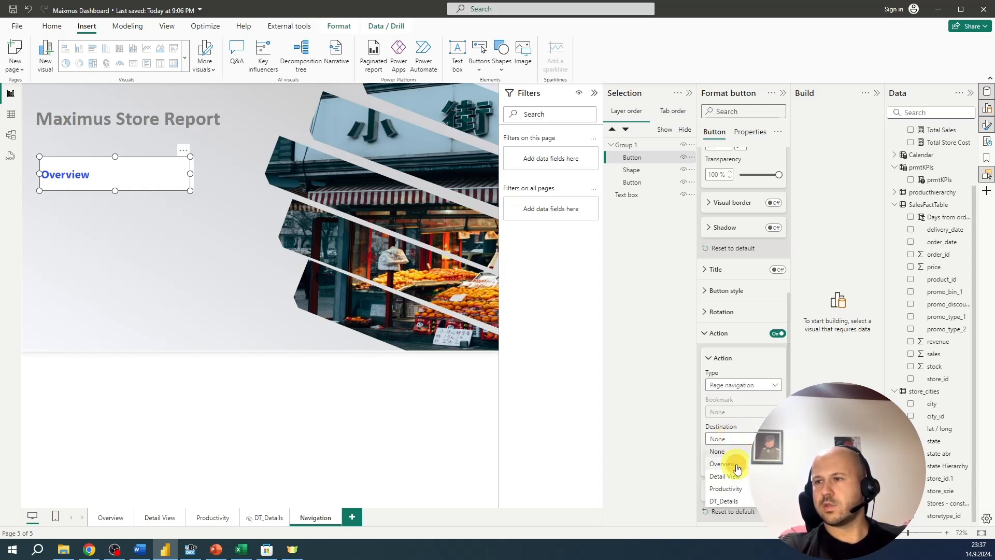
{"action": "left_click", "coordinate": [725, 462]}
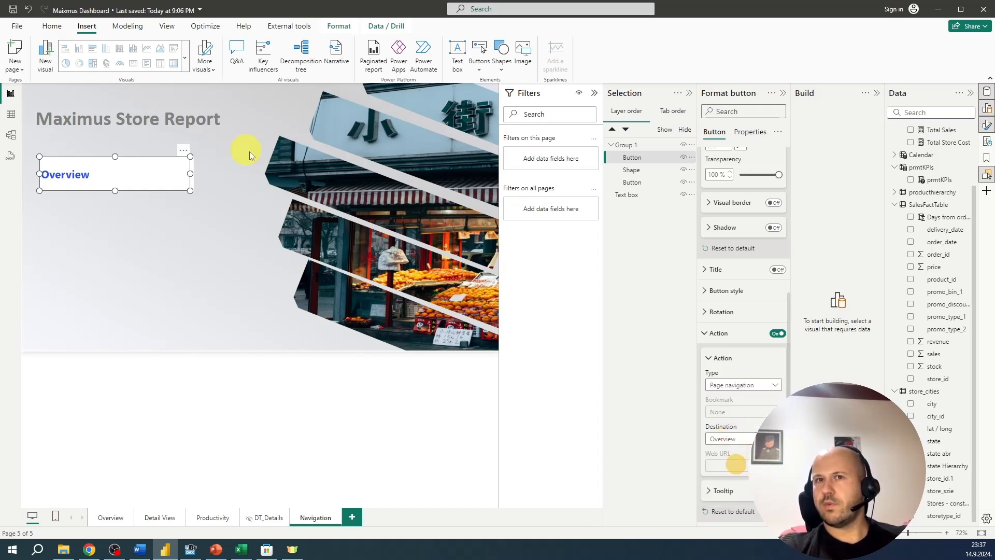
Enable the blank button's action as Page navigation with the Overview page as its destination
{"action": "left_click", "coordinate": [627, 180]}
{"action": "scroll", "coordinate": [728, 389], "scroll_direction": "down", "scroll_amount": 3}
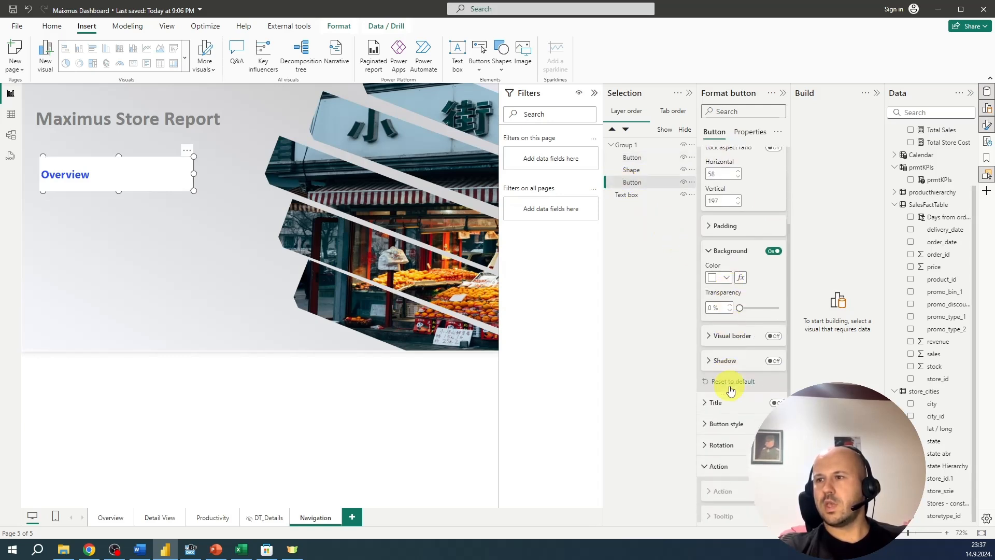
{"action": "left_click", "coordinate": [777, 441]}
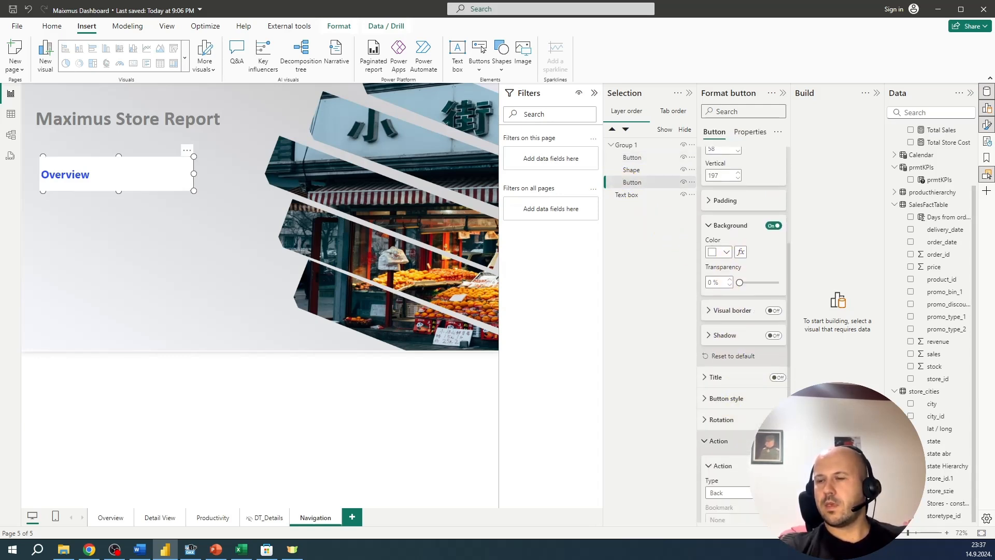
{"action": "scroll", "coordinate": [772, 438], "scroll_direction": "down", "scroll_amount": 2}
{"action": "left_click", "coordinate": [733, 390]}
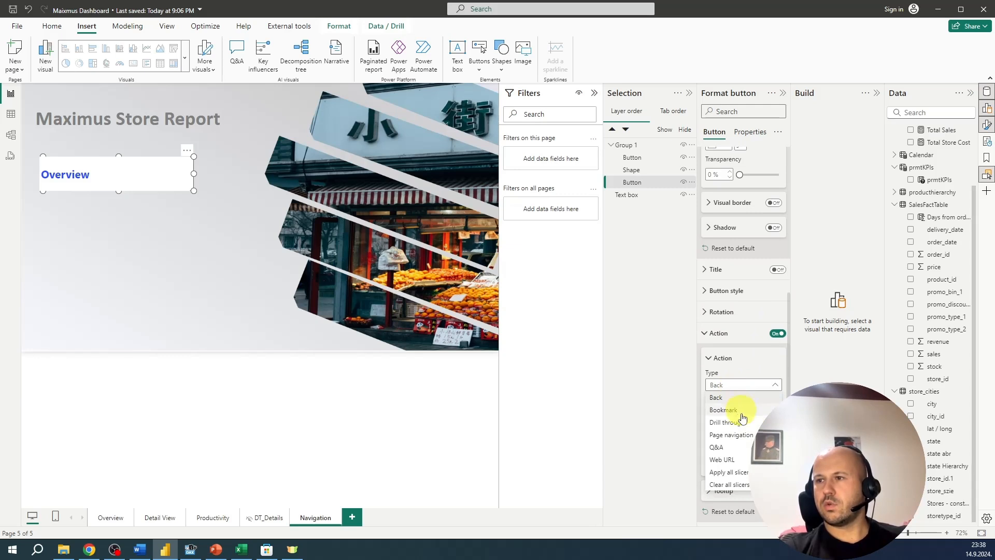
{"action": "left_click", "coordinate": [739, 434]}
{"action": "left_click", "coordinate": [751, 440]}
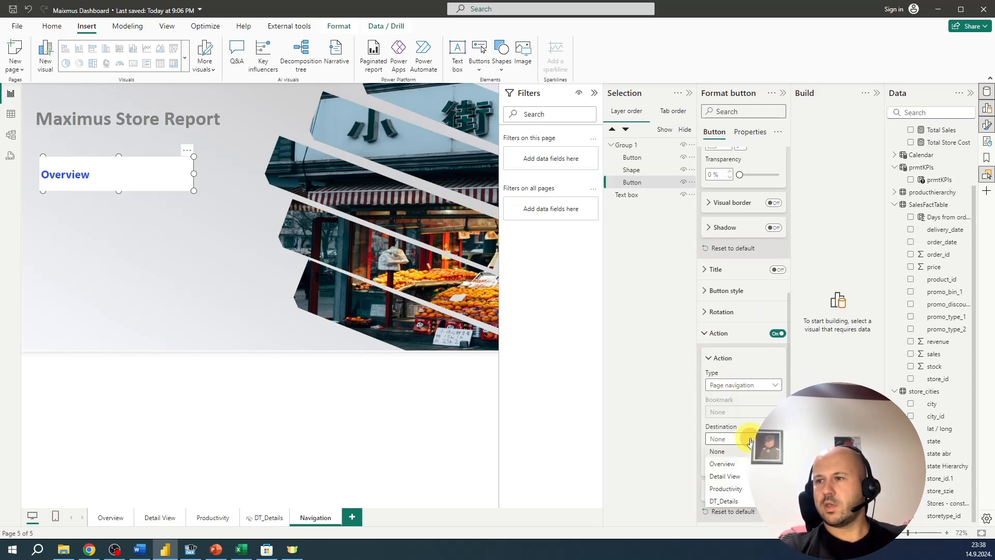
{"action": "left_click", "coordinate": [740, 465]}
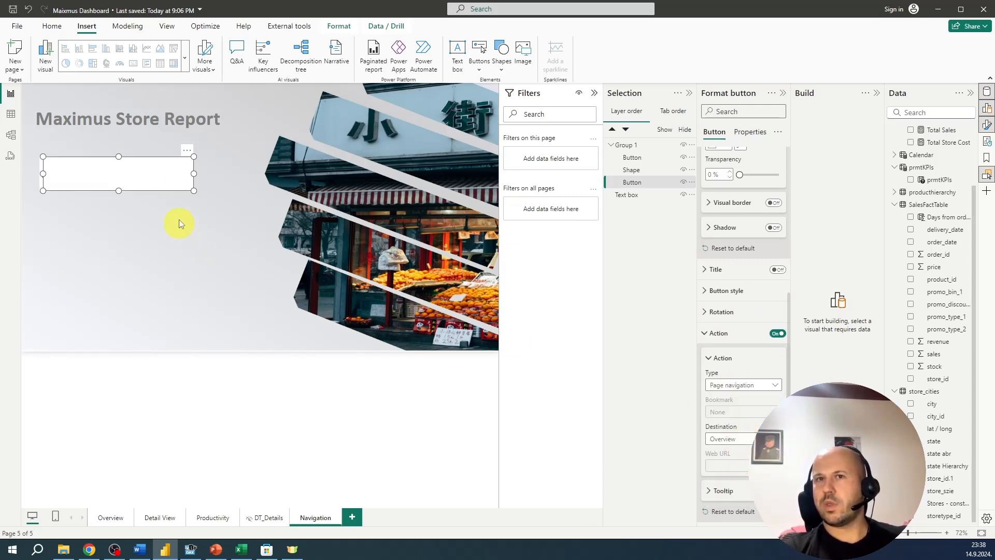
Enable an action on the group's line shape, using Page navigation to the Overview page
{"action": "left_click", "coordinate": [637, 170]}
{"action": "scroll", "coordinate": [749, 437], "scroll_direction": "down", "scroll_amount": 5}
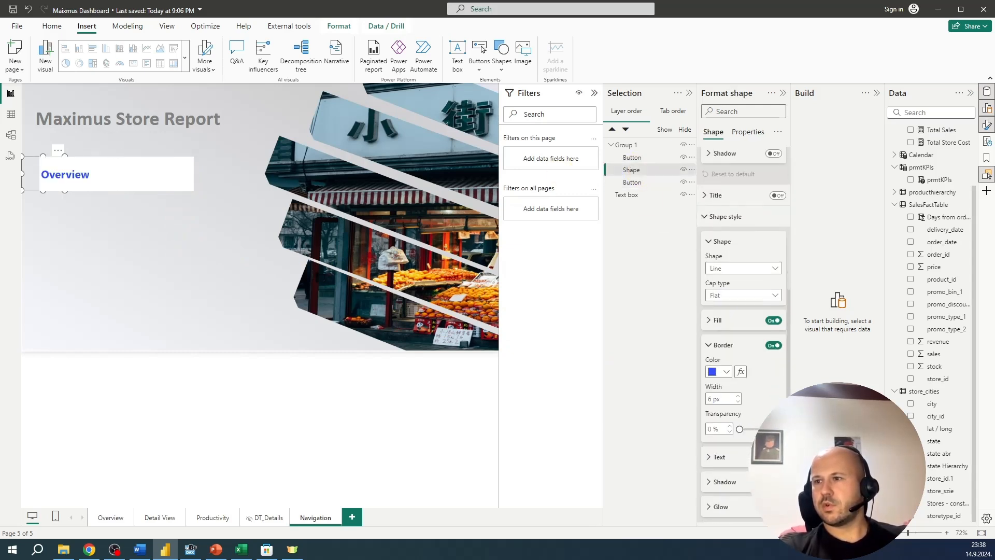
{"action": "scroll", "coordinate": [765, 326], "scroll_direction": "down", "scroll_amount": 2}
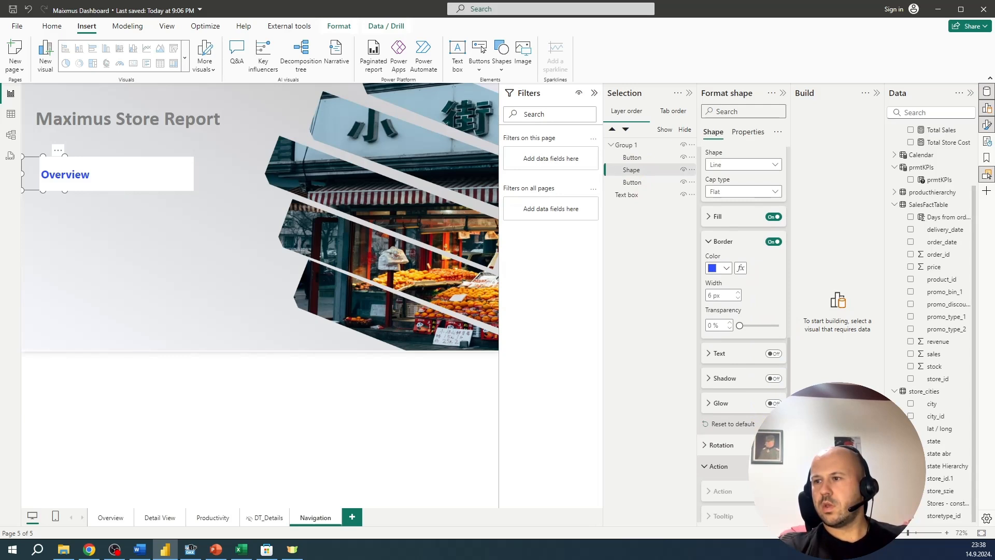
{"action": "left_click", "coordinate": [777, 466]}
{"action": "scroll", "coordinate": [722, 451], "scroll_direction": "down", "scroll_amount": 3}
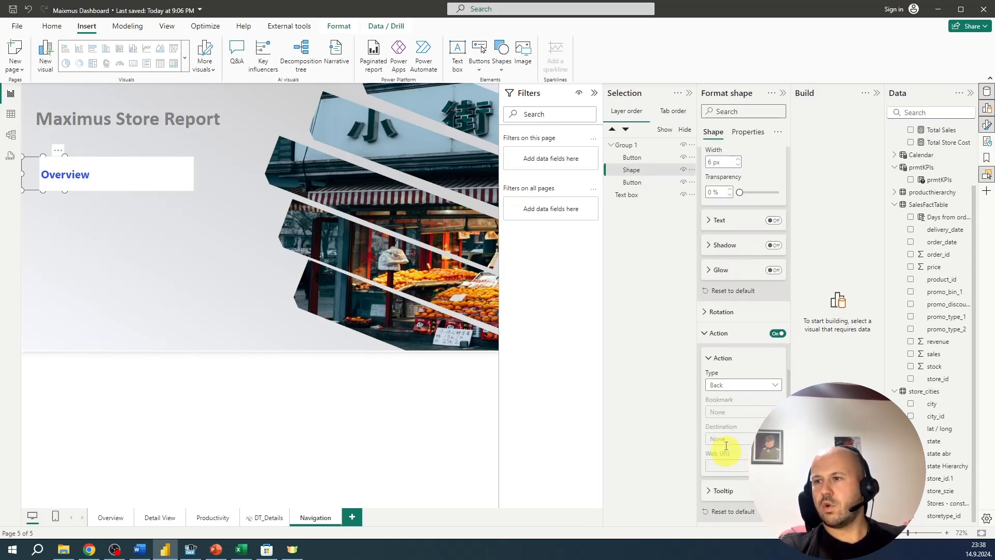
{"action": "left_click", "coordinate": [728, 387]}
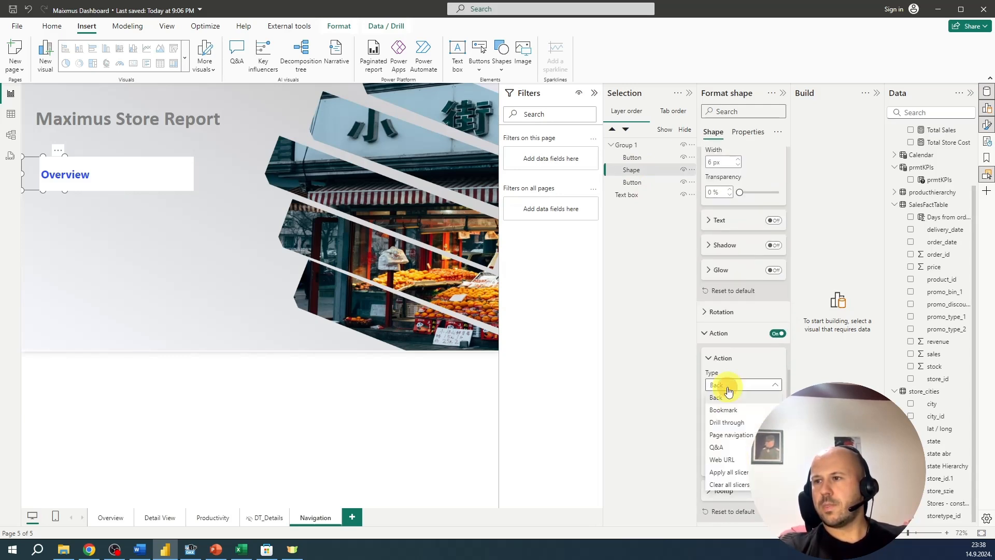
{"action": "left_click", "coordinate": [741, 435]}
{"action": "left_click", "coordinate": [740, 442]}
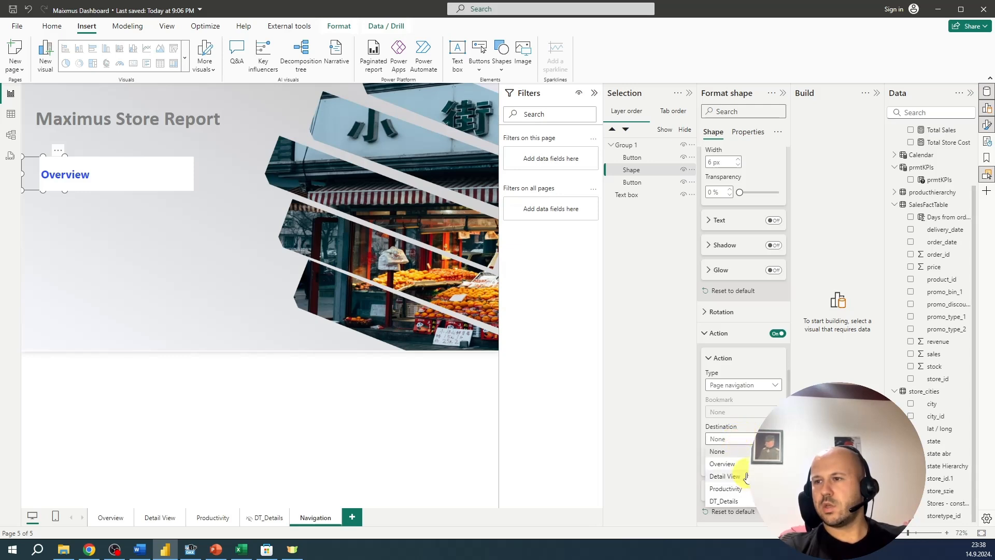
{"action": "left_click", "coordinate": [739, 464]}
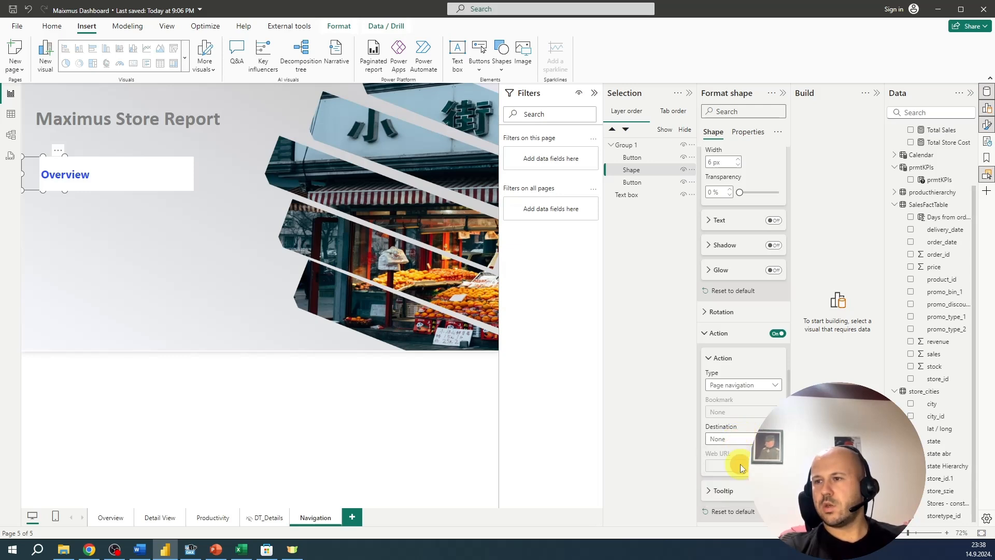
Duplicate the whole "Overview" button group and place the copy directly below the original, aligned with it
{"action": "left_click", "coordinate": [205, 288]}
{"action": "left_click", "coordinate": [133, 172]}
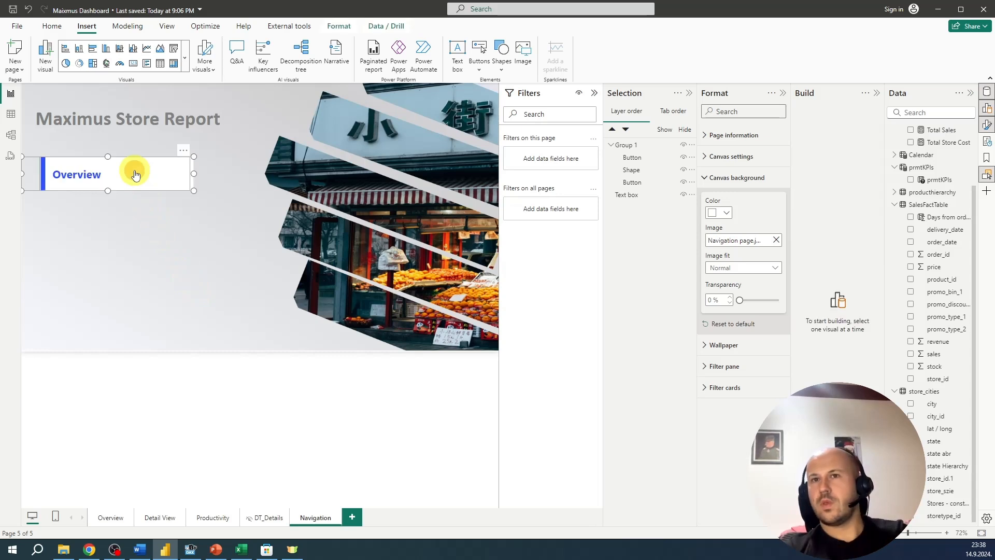
{"action": "left_click", "coordinate": [182, 223]}
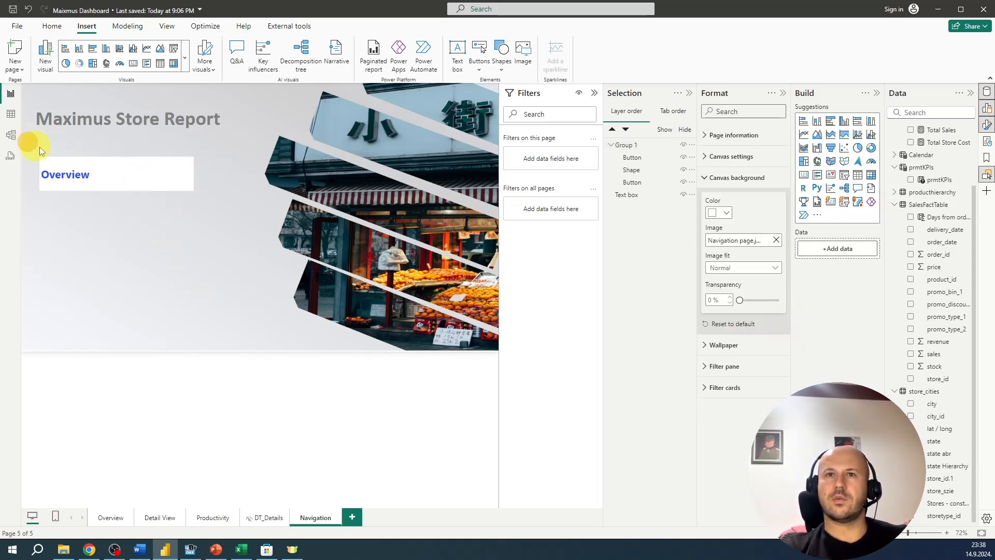
{"action": "mouse_move", "coordinate": [40, 150]}
{"action": "left_mouse_down"}
{"action": "mouse_move", "coordinate": [213, 210]}
{"action": "mouse_move", "coordinate": [51, 195]}
{"action": "mouse_move", "coordinate": [20, 151]}
{"action": "left_mouse_up"}
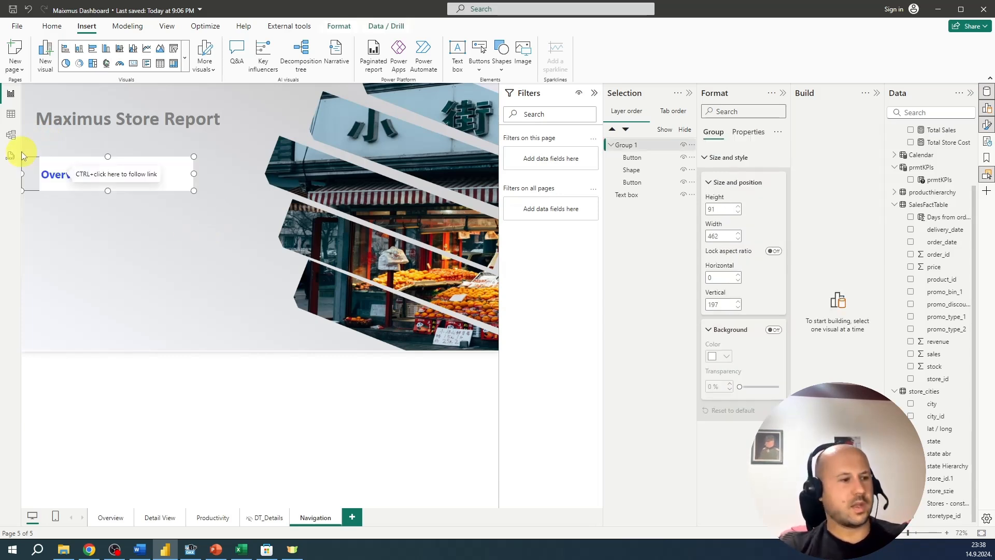
{"action": "key", "text": "ctrl+c"}
{"action": "key", "text": "ctrl+v"}
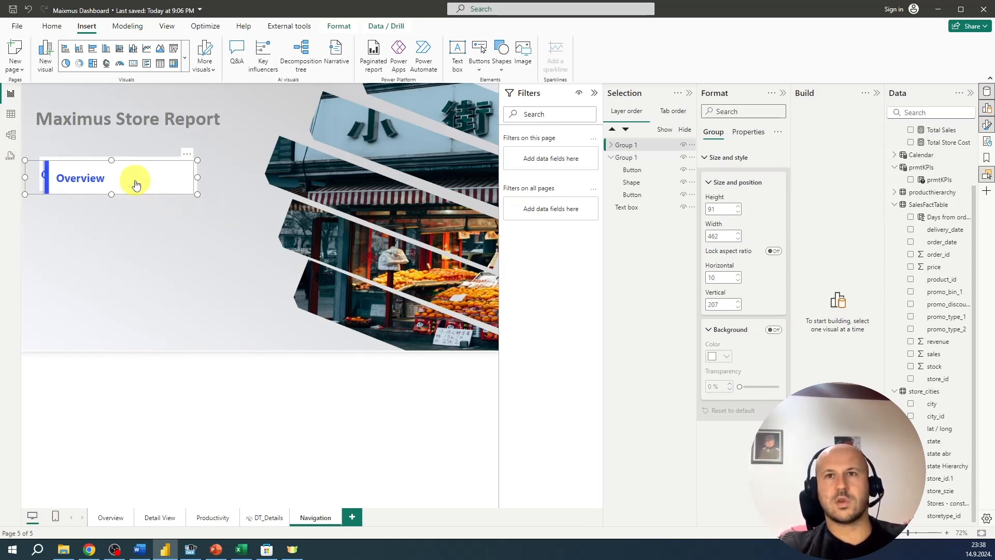
{"action": "left_click_drag", "start_coordinate": [136, 185], "coordinate": [123, 217]}
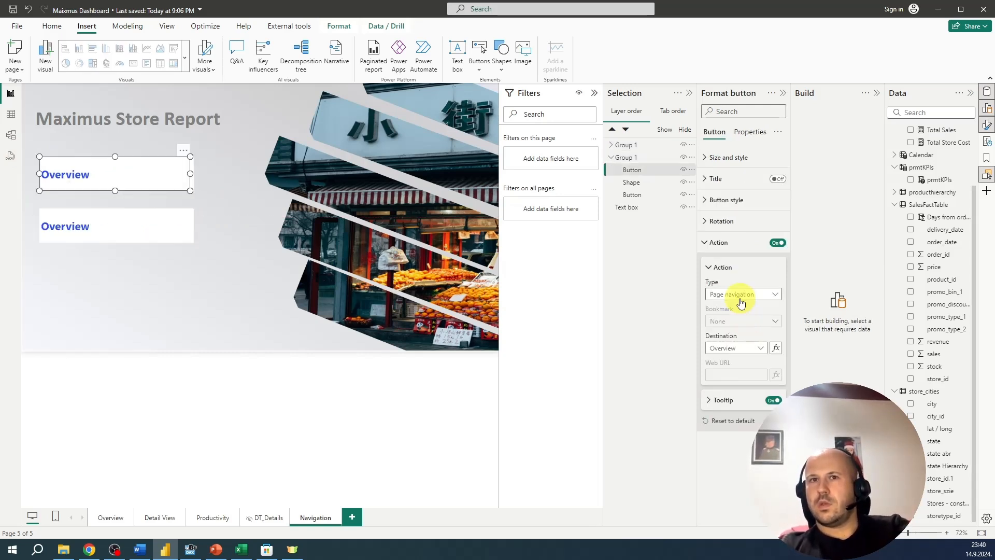
Set the on-hover text of the upper group's labelled button to "Overview"
{"action": "left_click", "coordinate": [706, 200]}
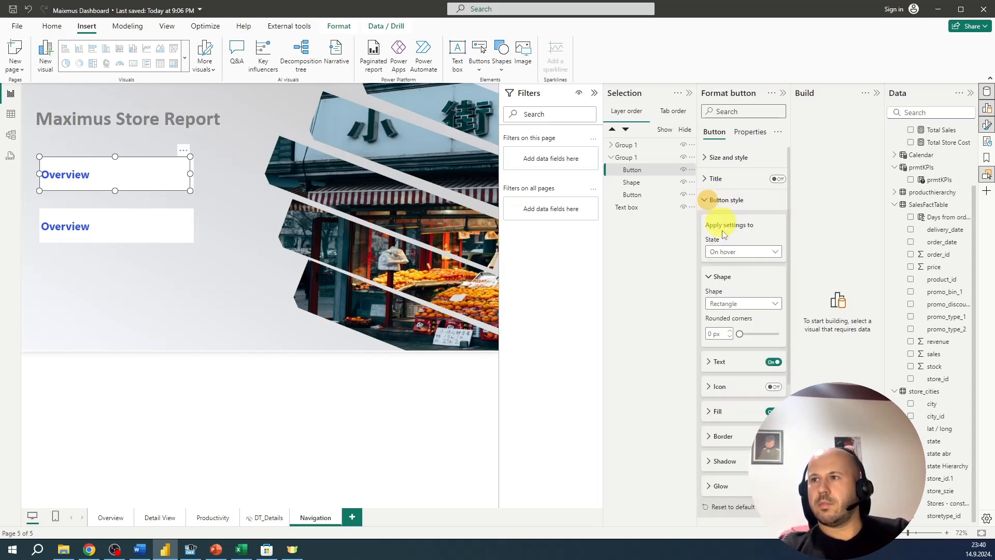
{"action": "left_click", "coordinate": [718, 361]}
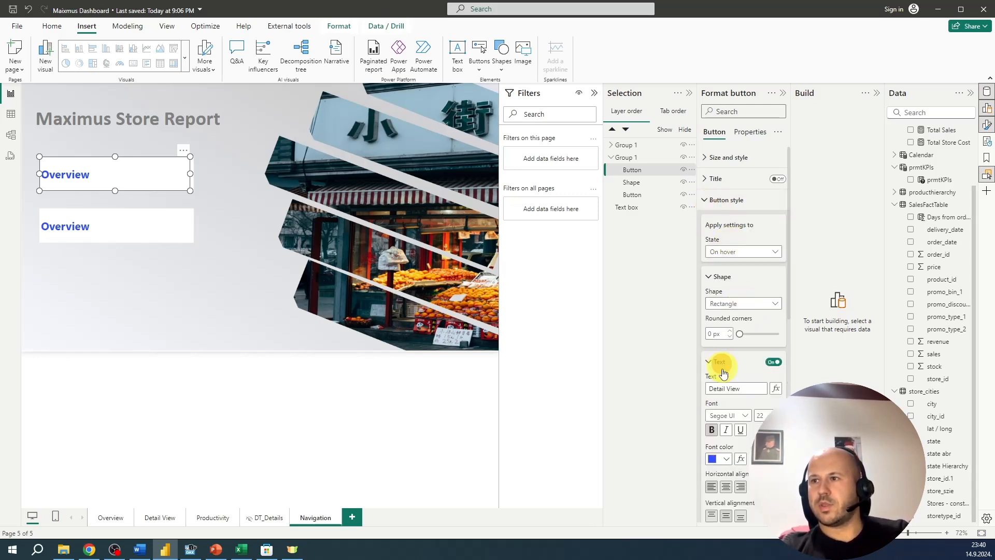
{"action": "left_click_drag", "start_coordinate": [745, 388], "coordinate": [637, 383]}
{"action": "type", "text": "Overv"}
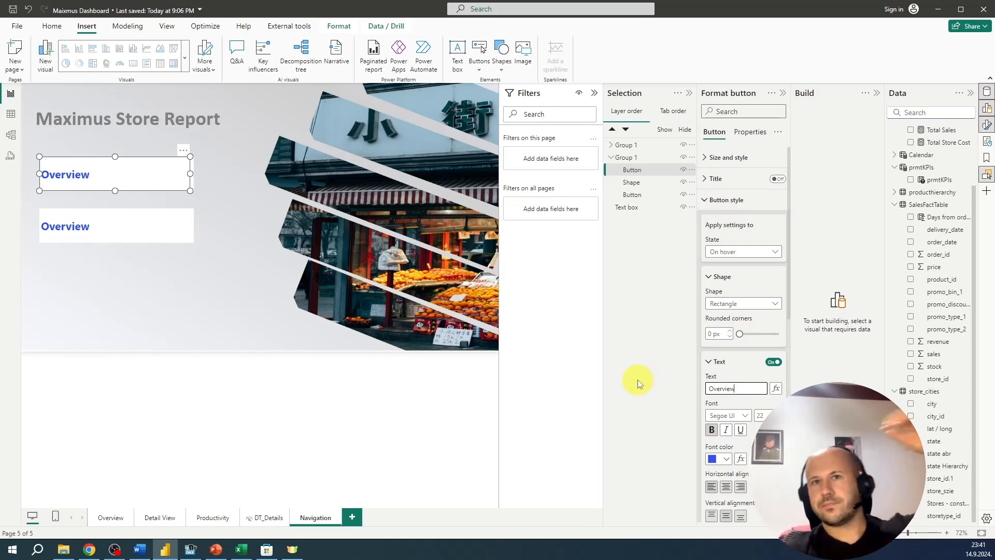
{"action": "left_click", "coordinate": [198, 332]}
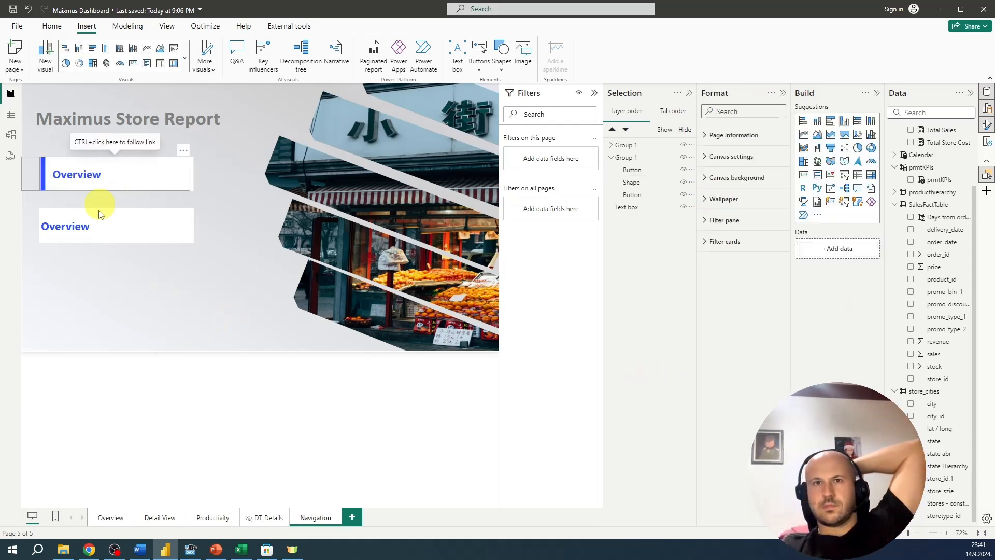
Turn on the on-hover text of the lower group's blank button and enter "Detail View"
{"action": "left_click", "coordinate": [133, 224]}
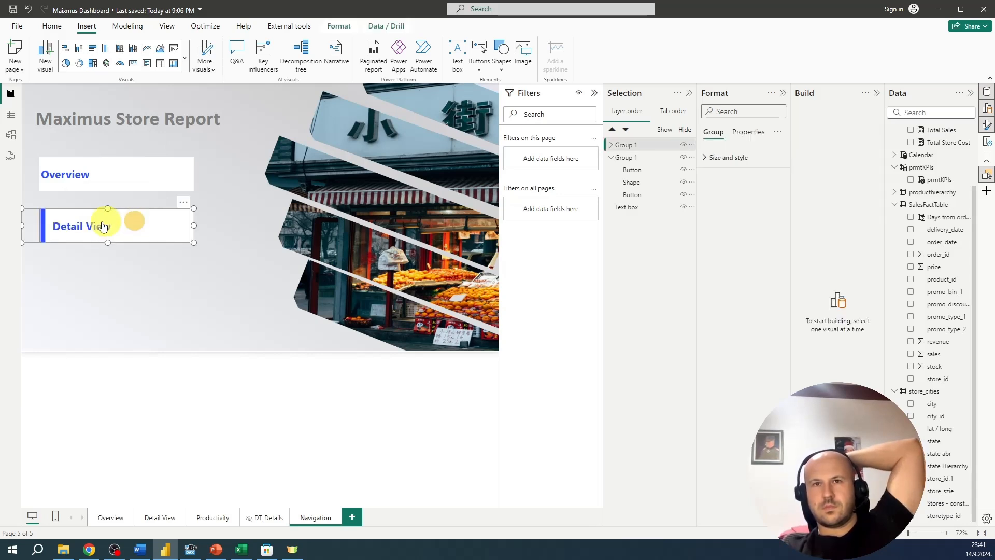
{"action": "left_click", "coordinate": [611, 144]}
{"action": "left_click", "coordinate": [624, 158]}
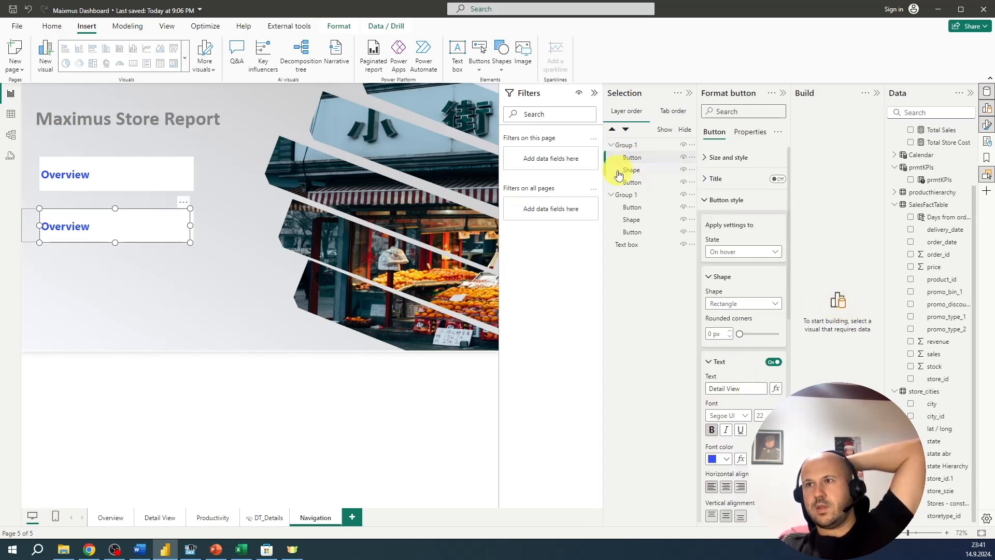
{"action": "left_click", "coordinate": [632, 182]}
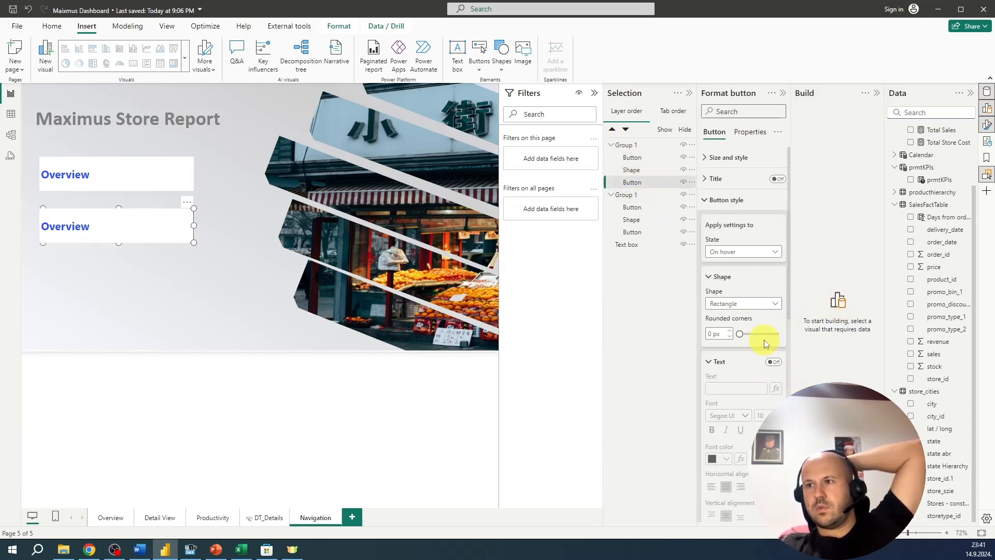
{"action": "left_click", "coordinate": [779, 364]}
{"action": "left_click", "coordinate": [753, 387]}
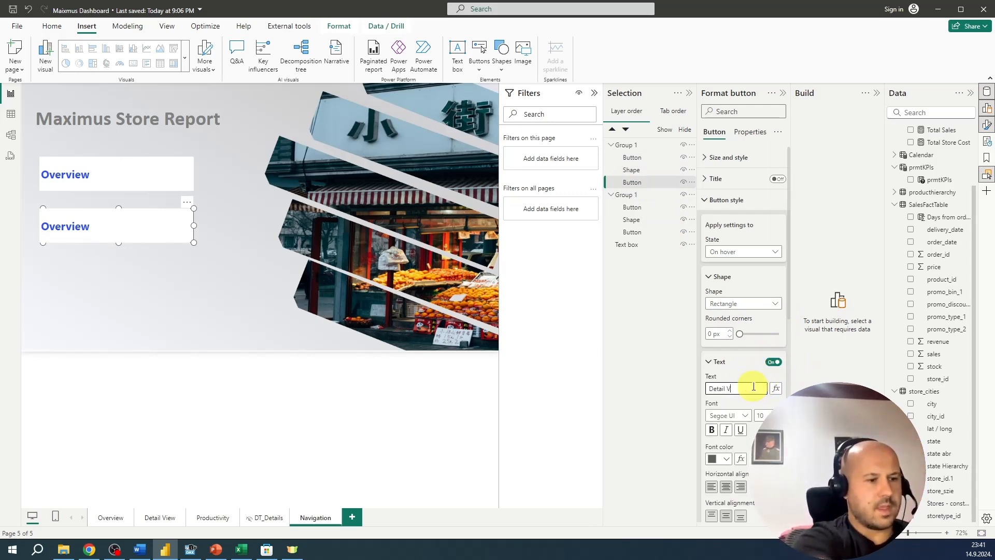
{"action": "type", "text": "Detail View"}
Set the lower blank button's page navigation destination to Detail View and review the action of the labelled button above it
{"action": "scroll", "coordinate": [752, 387], "scroll_direction": "down", "scroll_amount": 10}
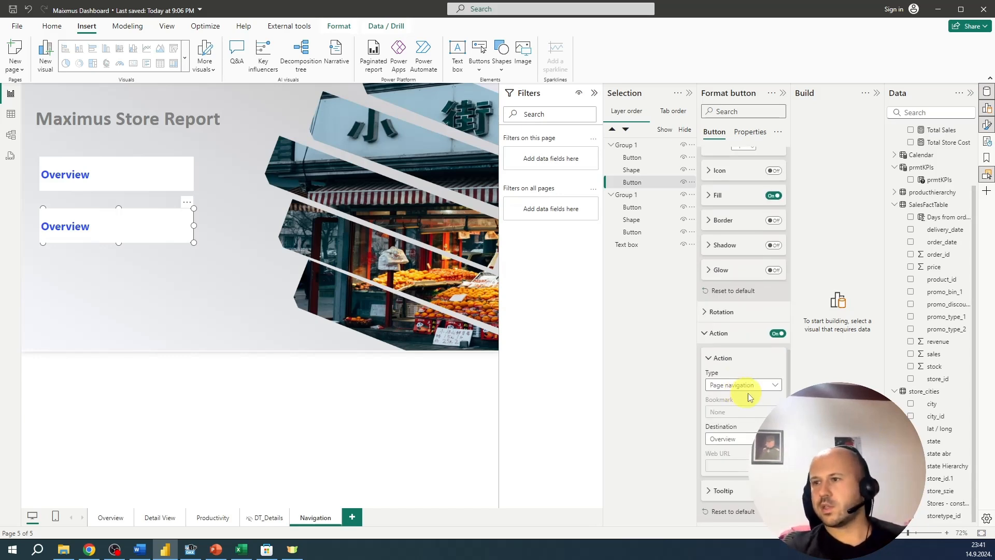
{"action": "left_click", "coordinate": [736, 439]}
{"action": "left_click", "coordinate": [726, 463]}
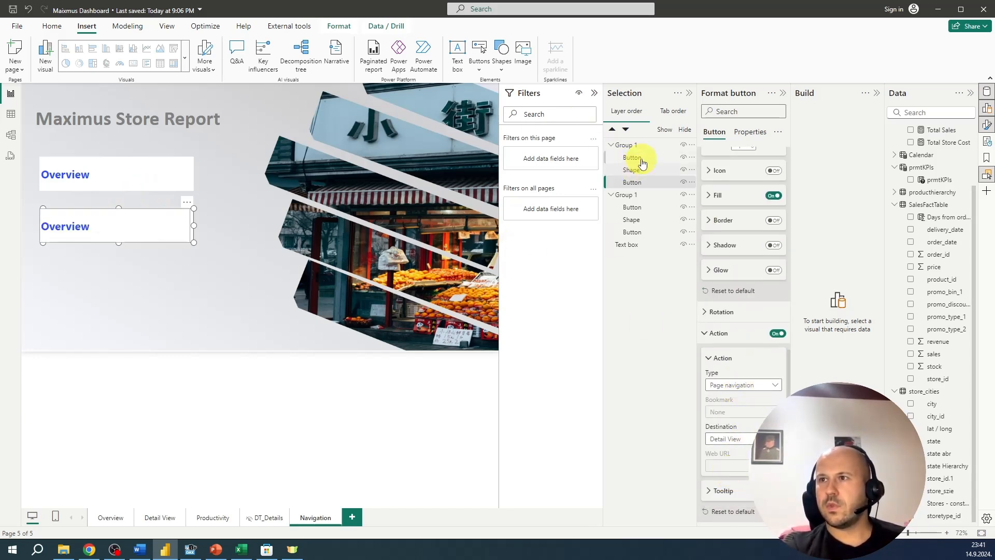
{"action": "left_click", "coordinate": [640, 158]}
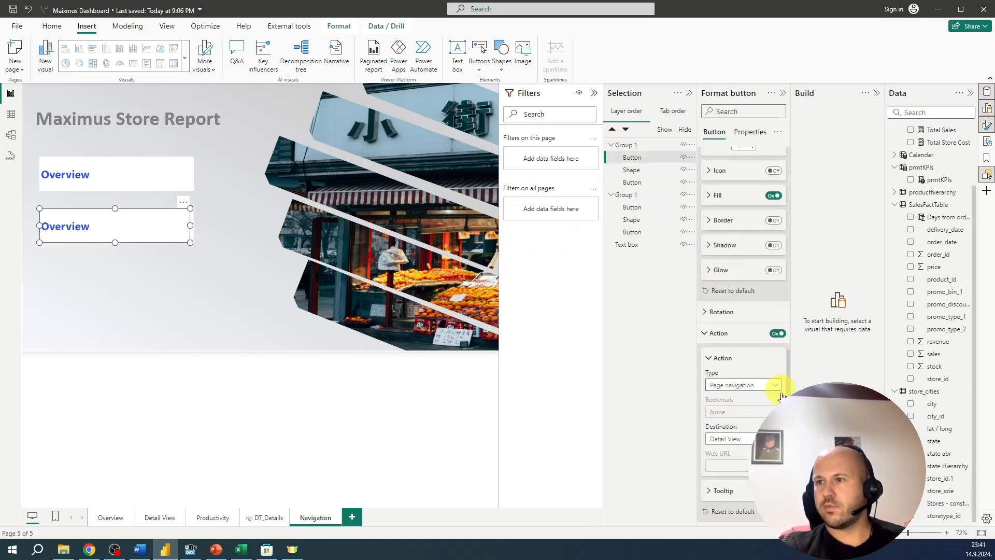
{"action": "left_click", "coordinate": [141, 303]}
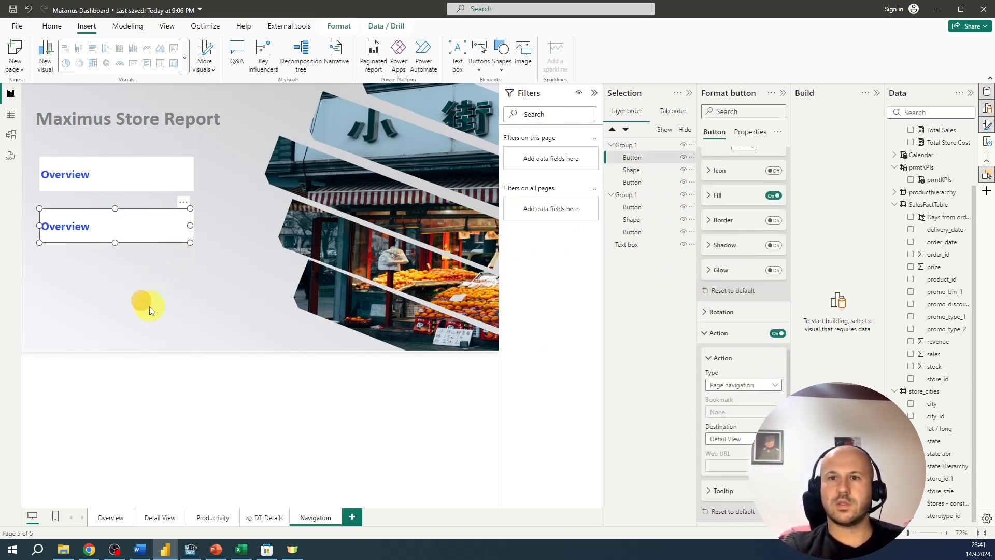
{"action": "left_click", "coordinate": [52, 224]}
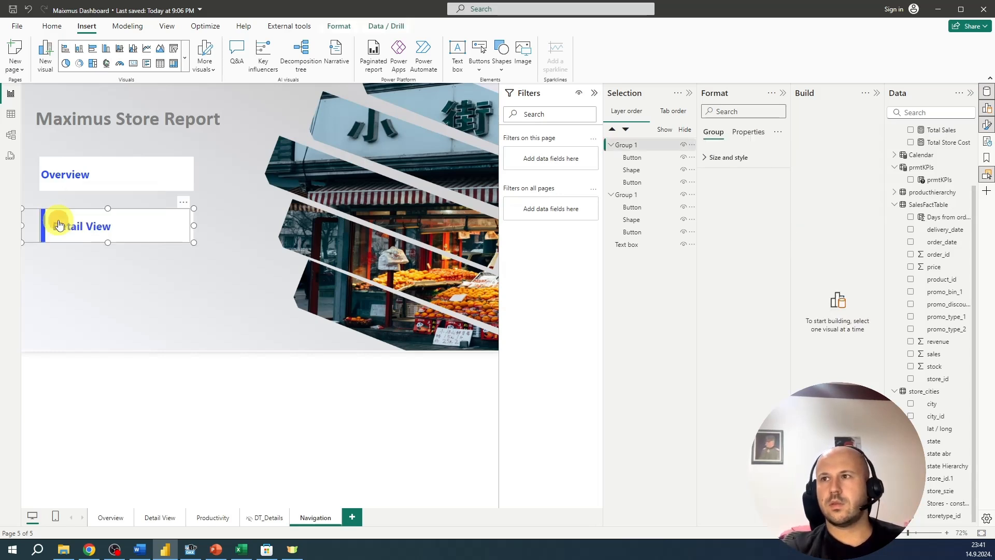
Set the default-state text of the lower group's labelled button to "Detail View" and review its page navigation action
{"action": "left_click", "coordinate": [641, 157]}
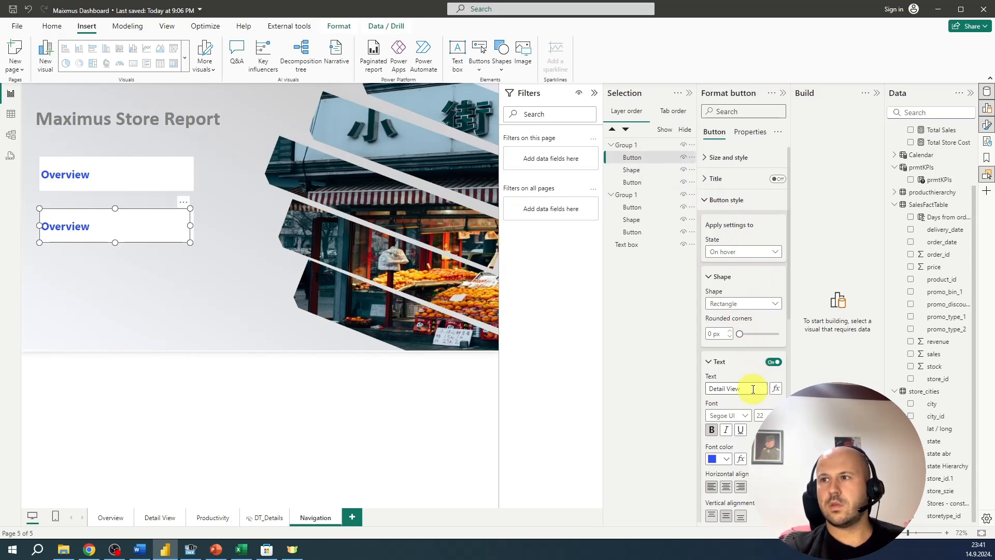
{"action": "scroll", "coordinate": [753, 388], "scroll_direction": "down", "scroll_amount": 3}
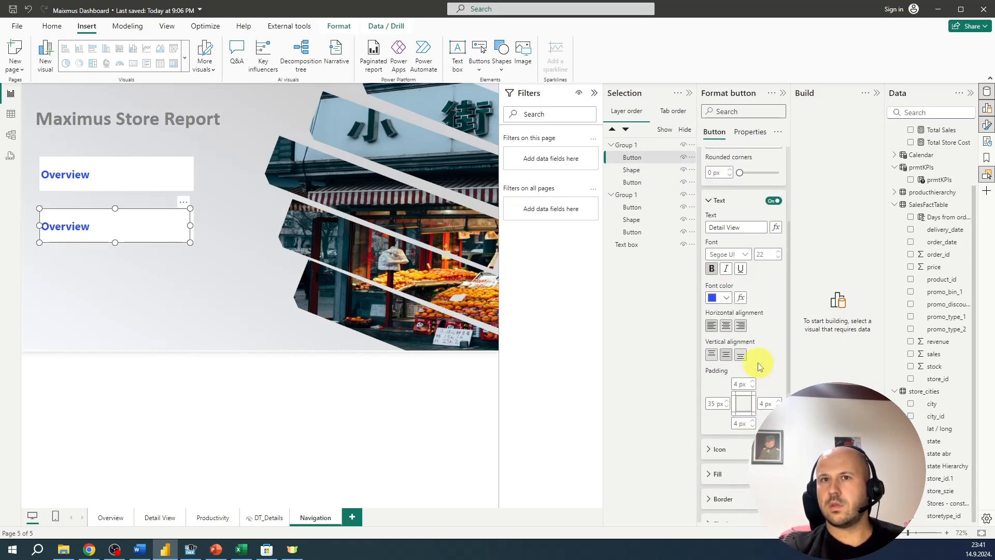
{"action": "scroll", "coordinate": [757, 362], "scroll_direction": "up", "scroll_amount": 1}
{"action": "scroll", "coordinate": [745, 218], "scroll_direction": "up", "scroll_amount": 2}
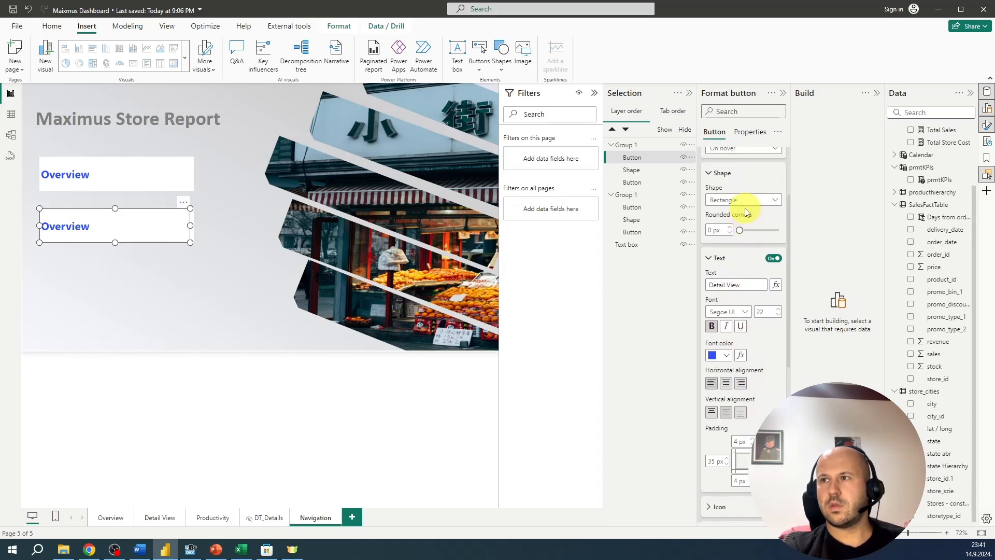
{"action": "scroll", "coordinate": [757, 292], "scroll_direction": "up", "scroll_amount": 3}
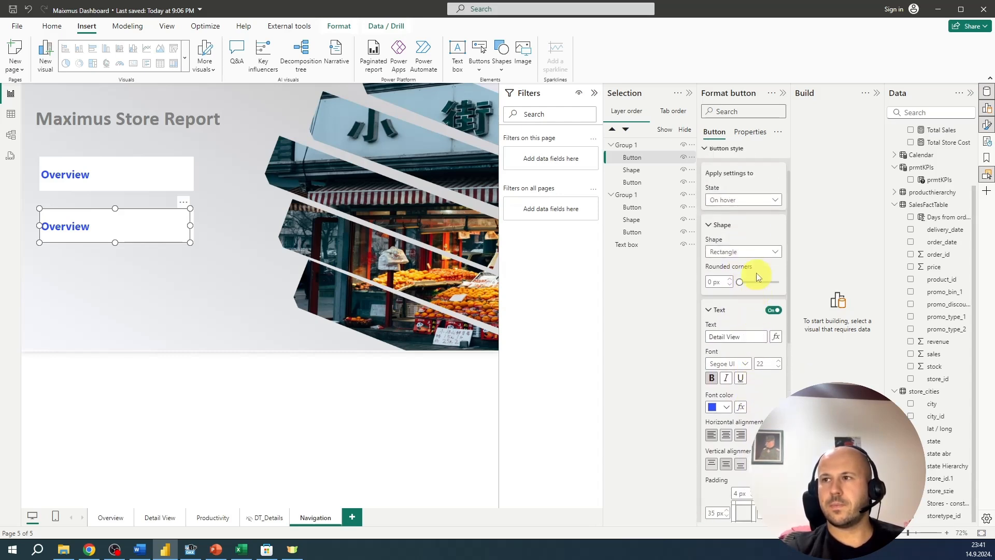
{"action": "left_click", "coordinate": [744, 200]}
{"action": "left_click", "coordinate": [740, 215]}
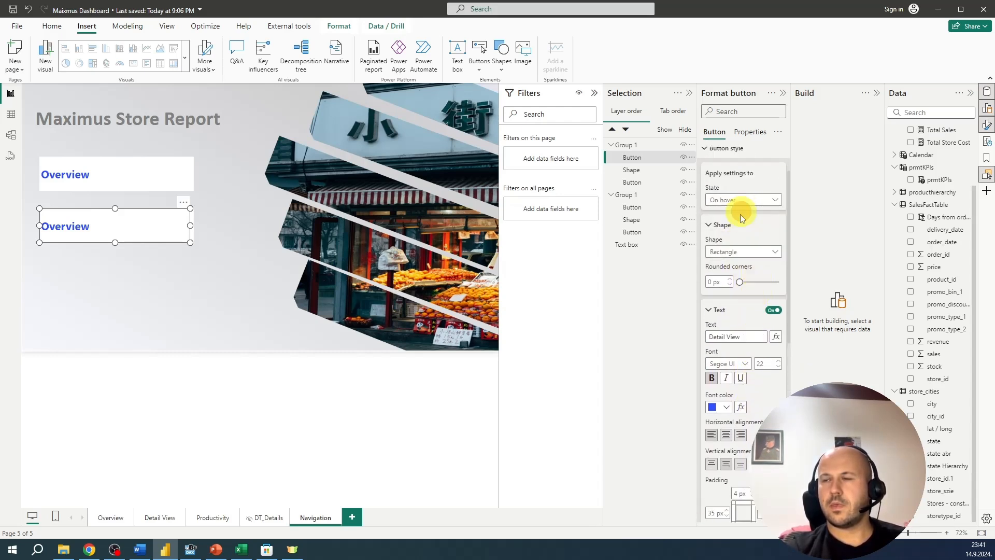
{"action": "double_click", "coordinate": [736, 337]}
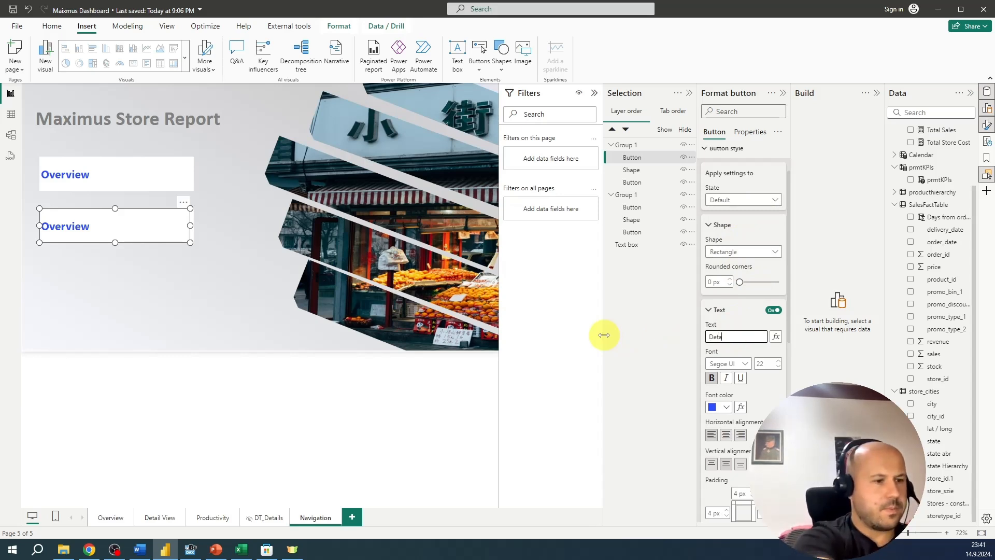
{"action": "type", "text": "Detail View"}
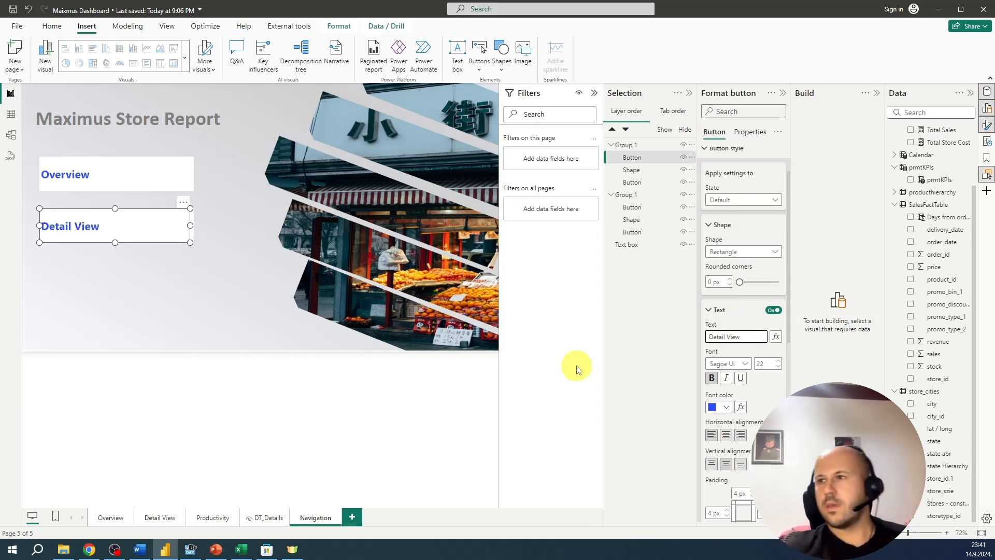
{"action": "scroll", "coordinate": [790, 384], "scroll_direction": "down", "scroll_amount": 5}
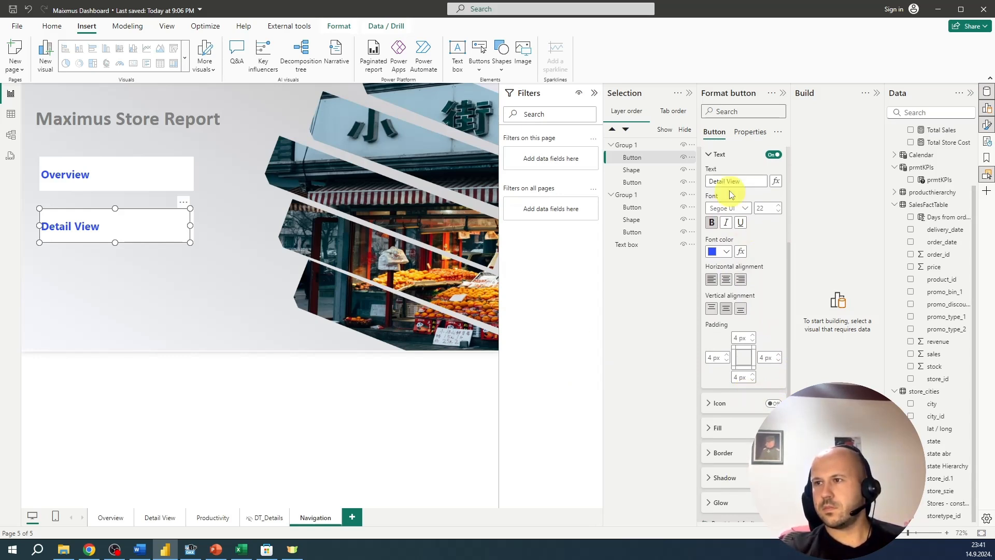
{"action": "left_click", "coordinate": [711, 154]}
{"action": "scroll", "coordinate": [732, 491], "scroll_direction": "up", "scroll_amount": 1}
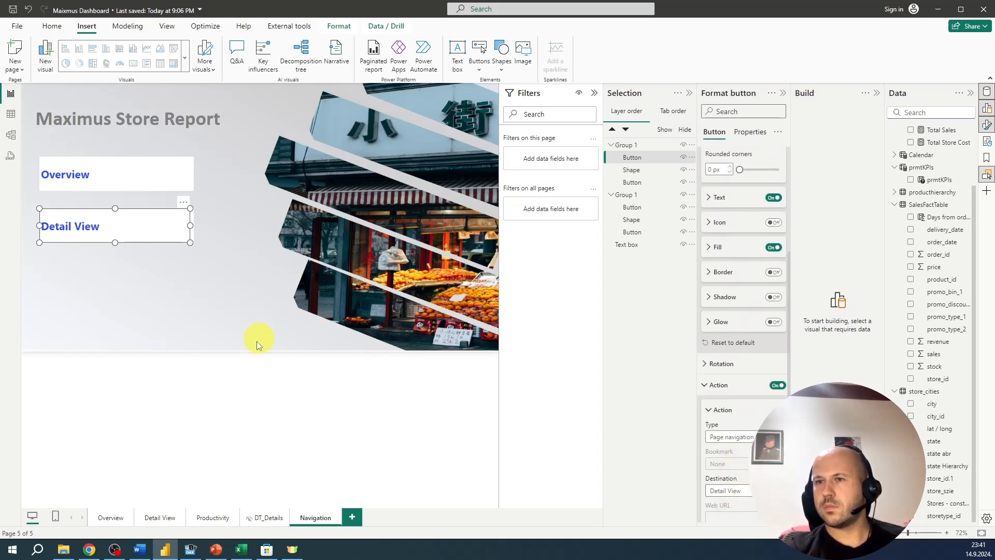
Duplicate the "Detail View" button group and place the copy directly below it, aligned with the groups above
{"action": "left_click", "coordinate": [114, 298]}
{"action": "left_click_drag", "start_coordinate": [232, 265], "coordinate": [22, 185]}
{"action": "left_click", "coordinate": [105, 254]}
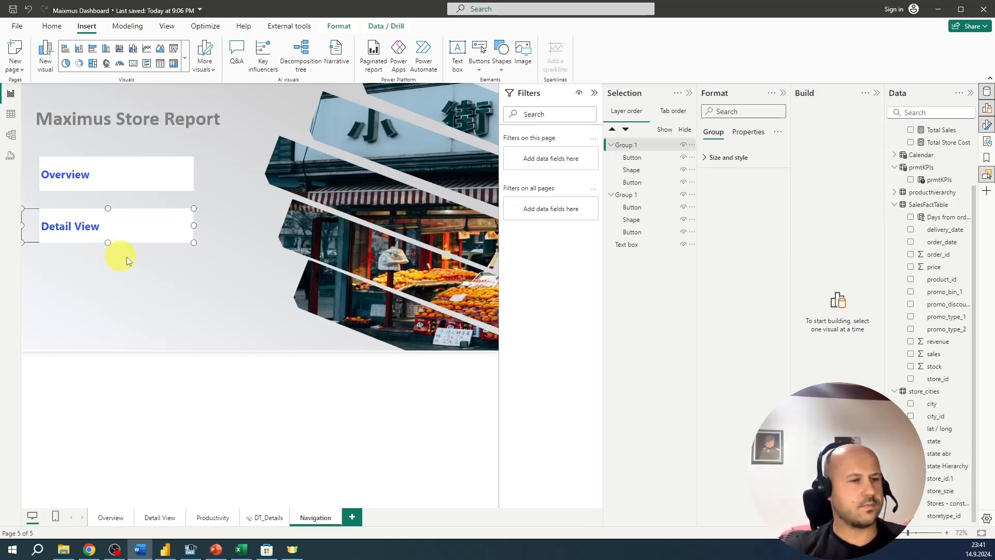
{"action": "left_click_drag", "start_coordinate": [240, 272], "coordinate": [24, 204]}
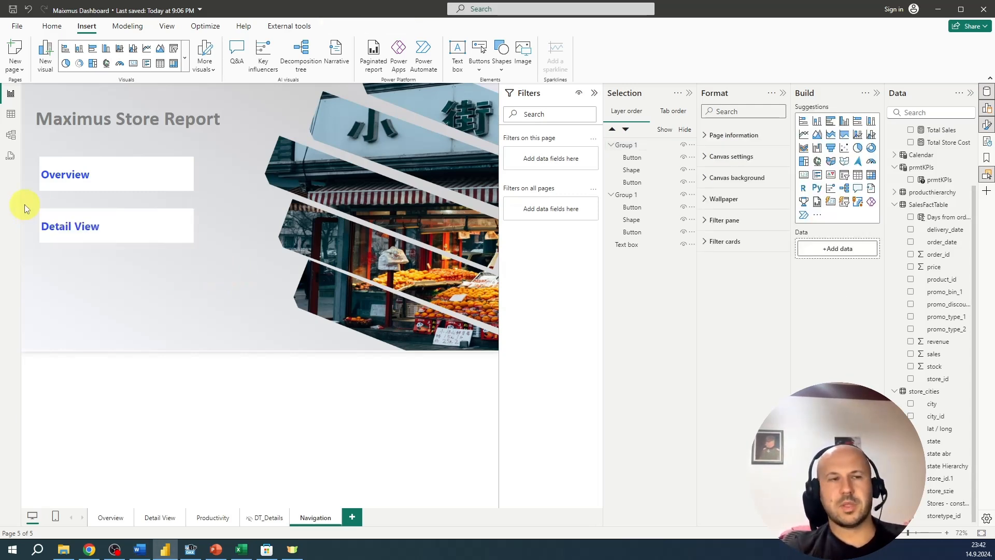
{"action": "left_click_drag", "start_coordinate": [206, 273], "coordinate": [48, 204]}
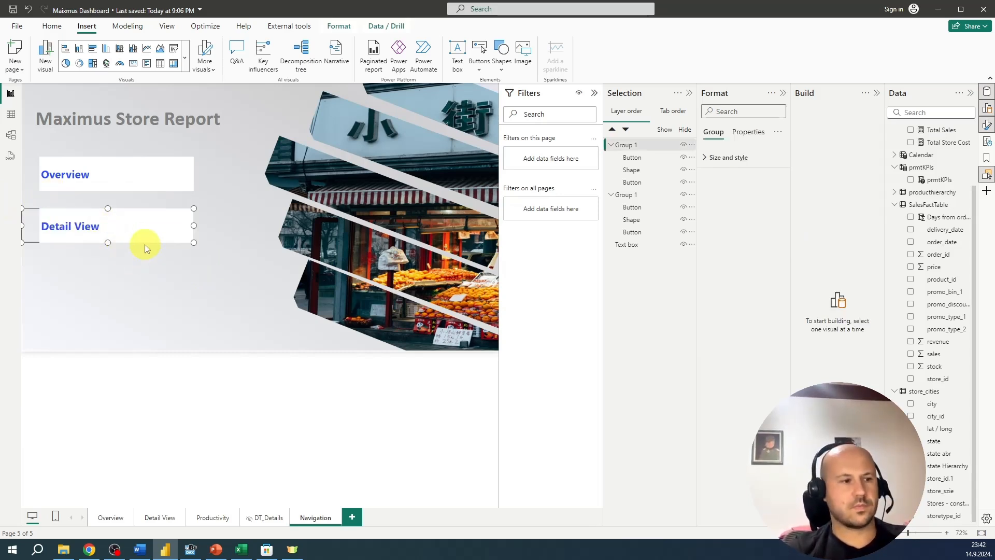
{"action": "key", "text": "ctrl+v"}
{"action": "left_click_drag", "start_coordinate": [138, 226], "coordinate": [125, 277]}
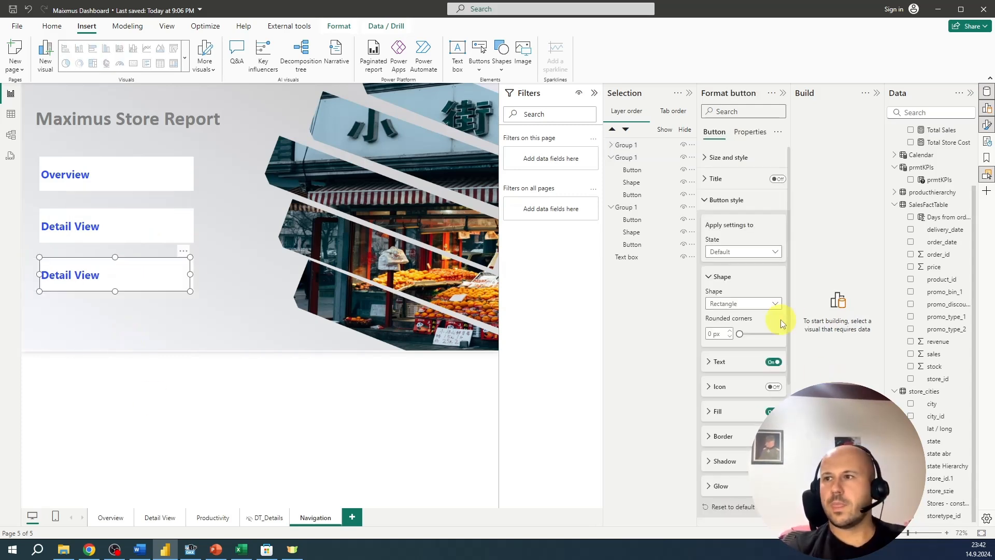
Set the default-state text of the new bottom group's labelled button to "Productivity"
{"action": "left_click", "coordinate": [719, 362]}
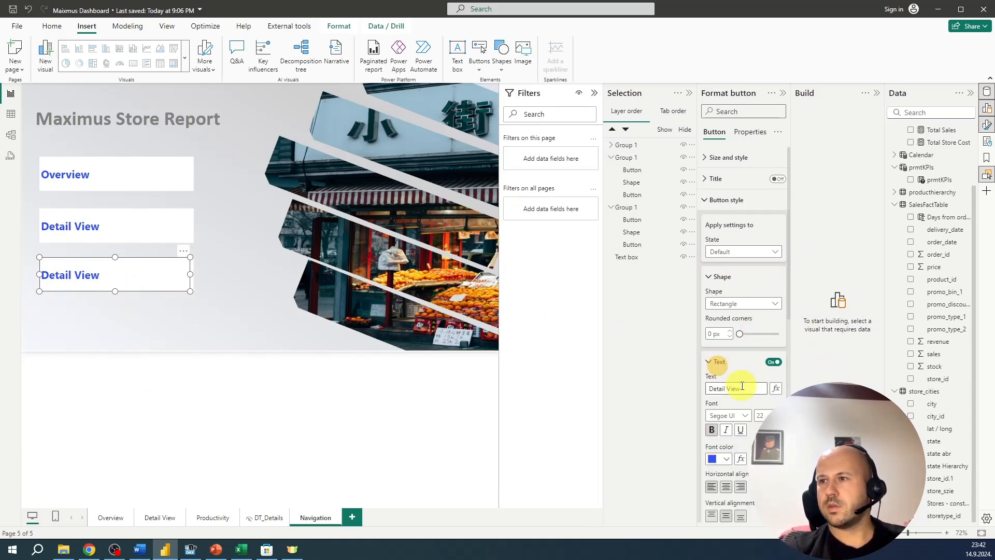
{"action": "left_click", "coordinate": [742, 388]}
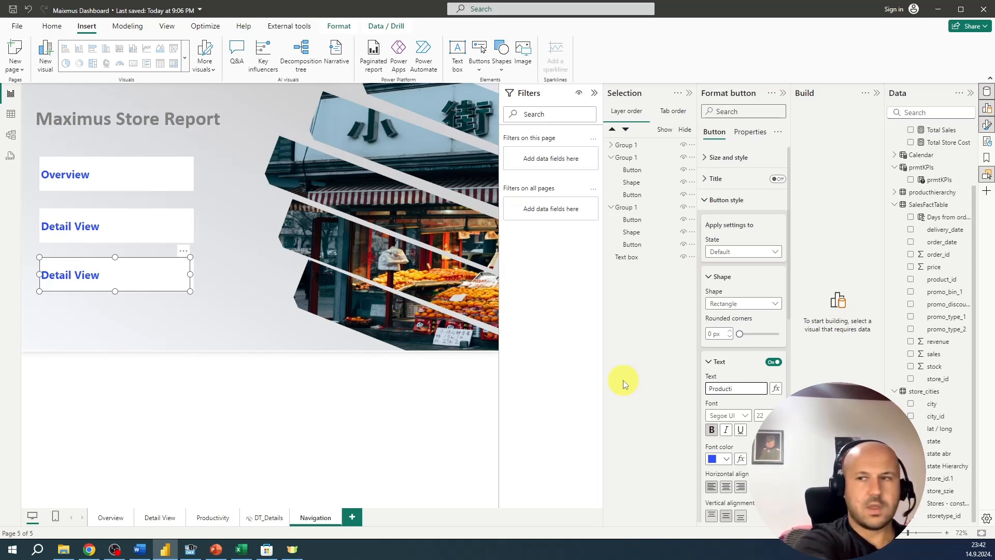
{"action": "type", "text": "Producti"}
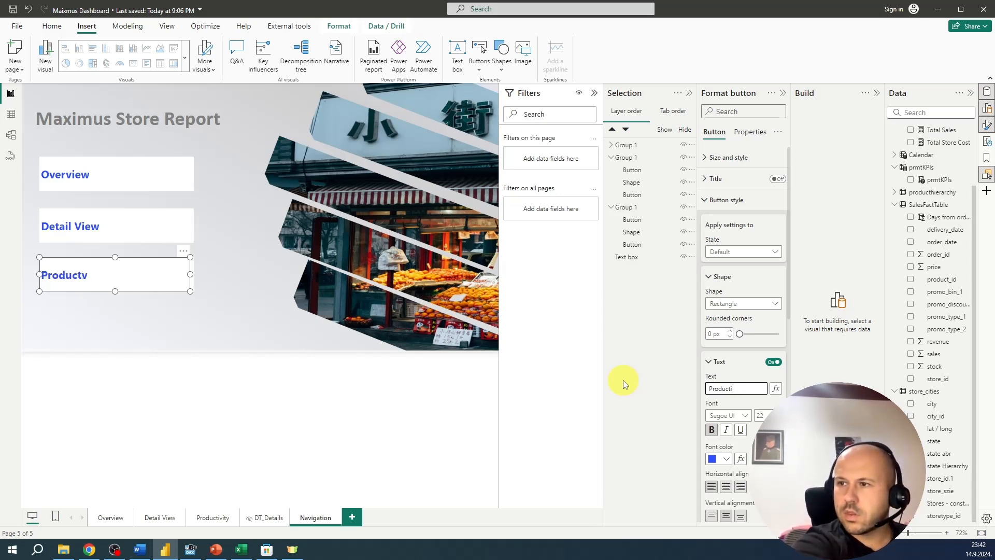
{"action": "type", "text": "vity"}
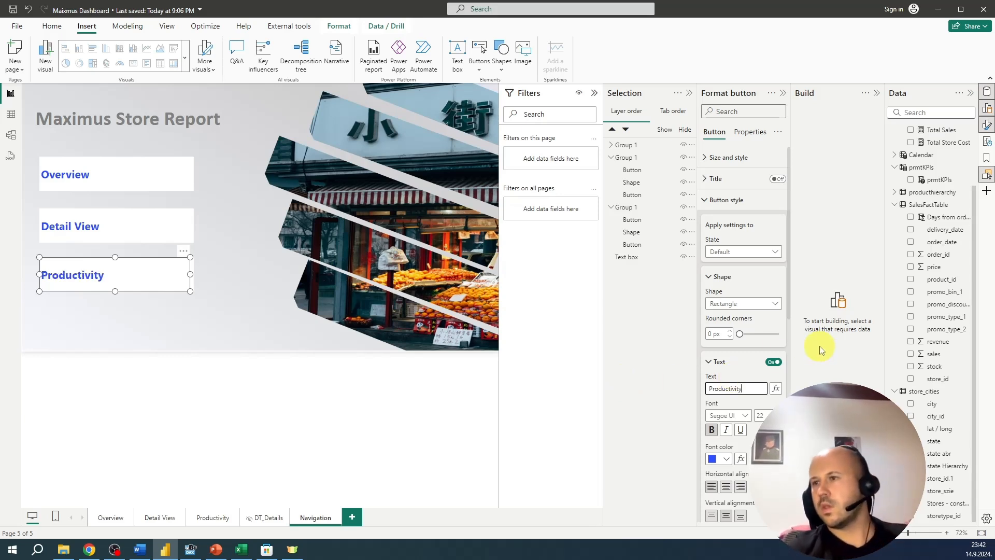
Switch the bottom group's labelled button to the on-hover state and enter "Productivity" as its text
{"action": "left_click", "coordinate": [718, 254]}
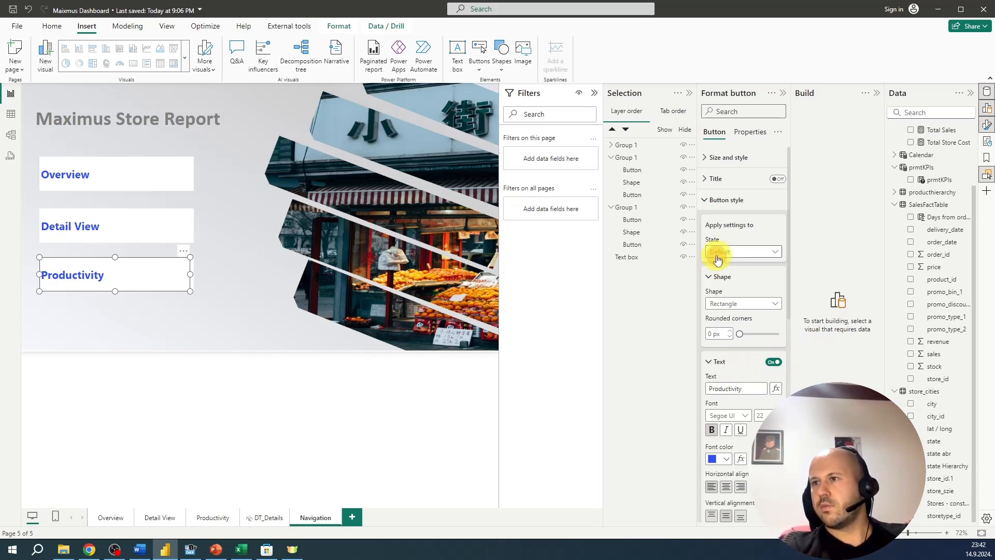
{"action": "left_click", "coordinate": [725, 275]}
{"action": "left_click_drag", "start_coordinate": [747, 388], "coordinate": [692, 388]}
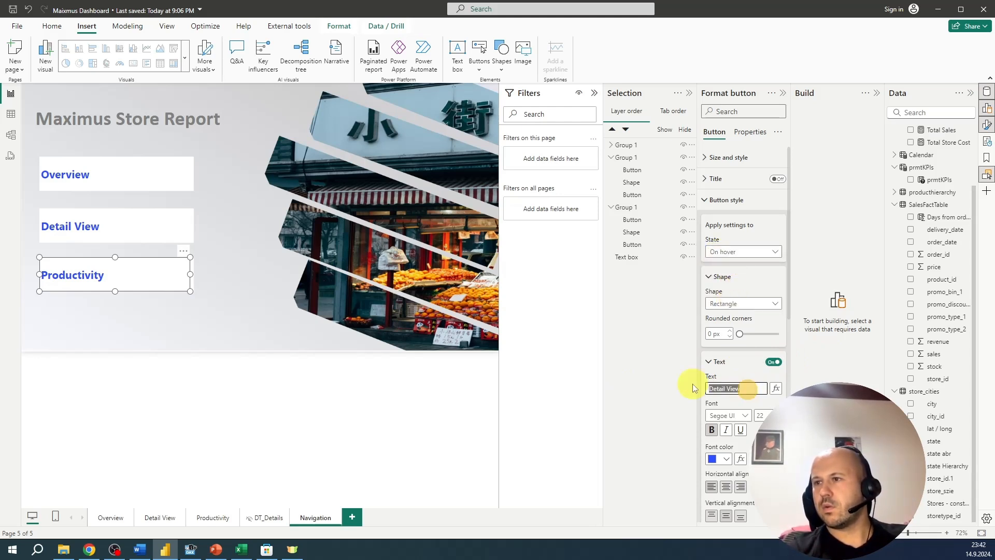
{"action": "type", "text": "Producti"}
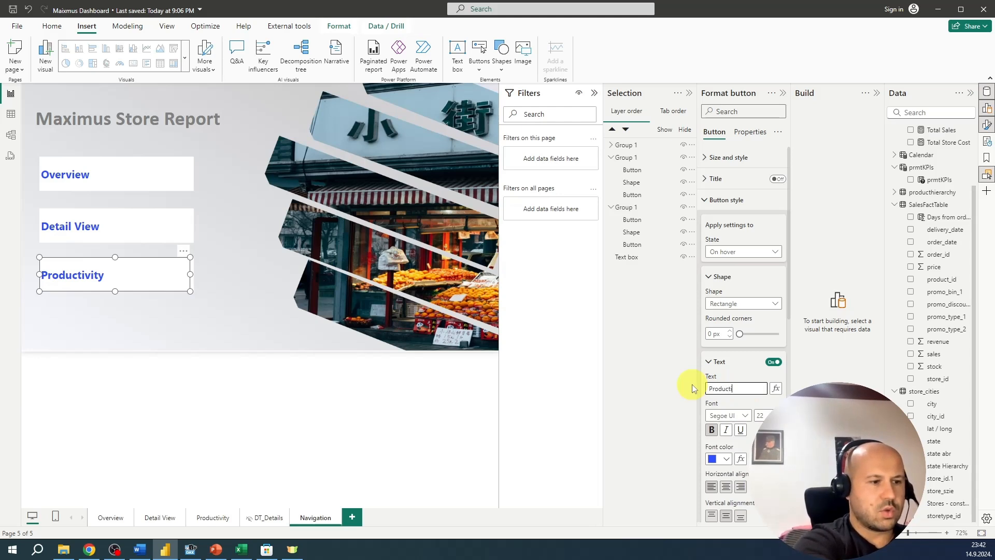
{"action": "type", "text": "vity"}
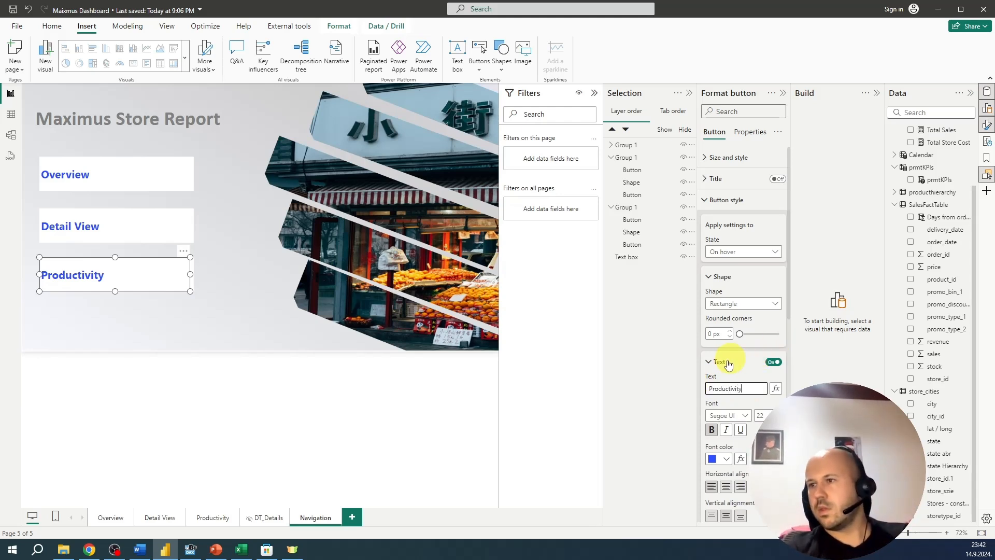
{"action": "left_click", "coordinate": [715, 362]}
Set the page navigation destination of the bottom group's button to Productivity
{"action": "scroll", "coordinate": [712, 363], "scroll_direction": "down", "scroll_amount": 4}
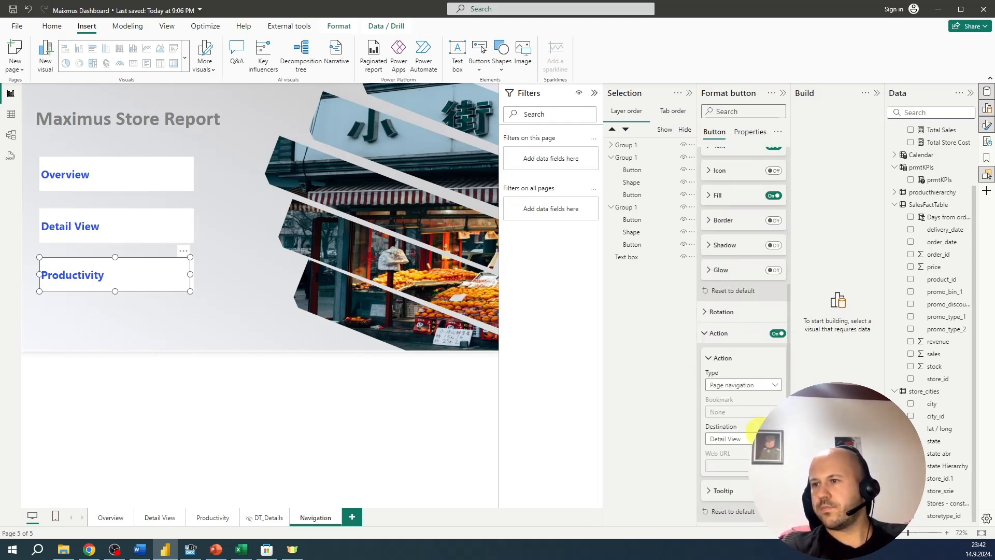
{"action": "left_click", "coordinate": [752, 438]}
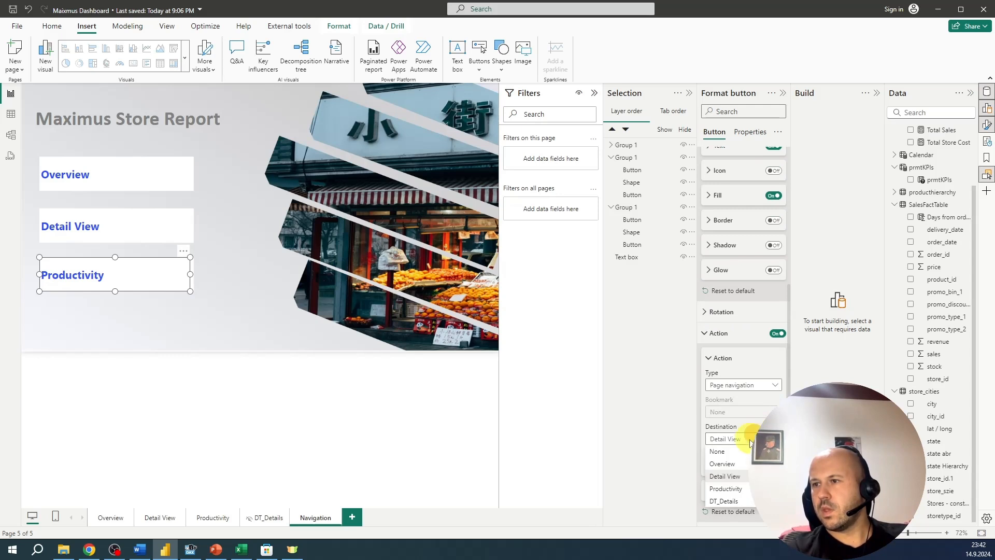
{"action": "left_click", "coordinate": [733, 474]}
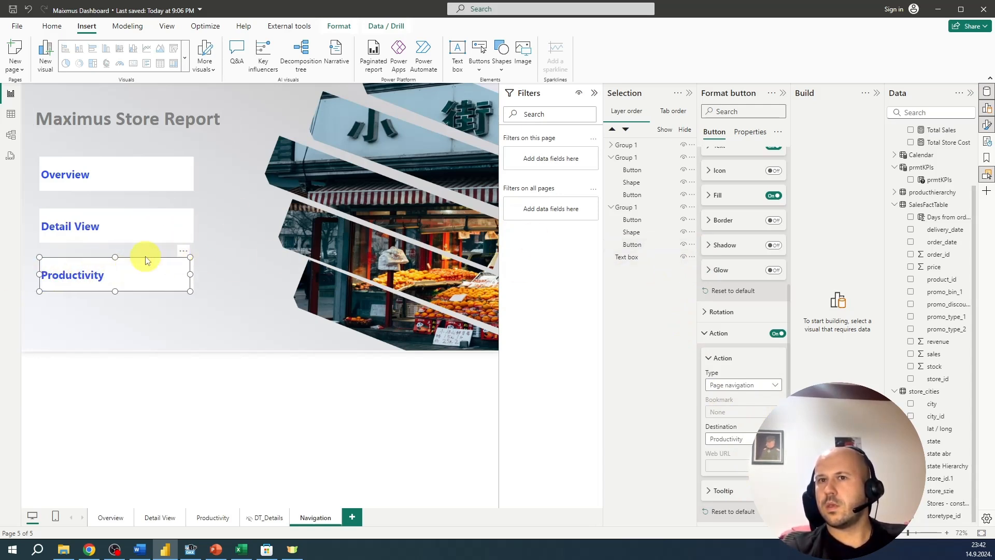
Follow the "Productivity" button's link to test it and undo the most recent change
{"action": "left_click", "coordinate": [101, 337]}
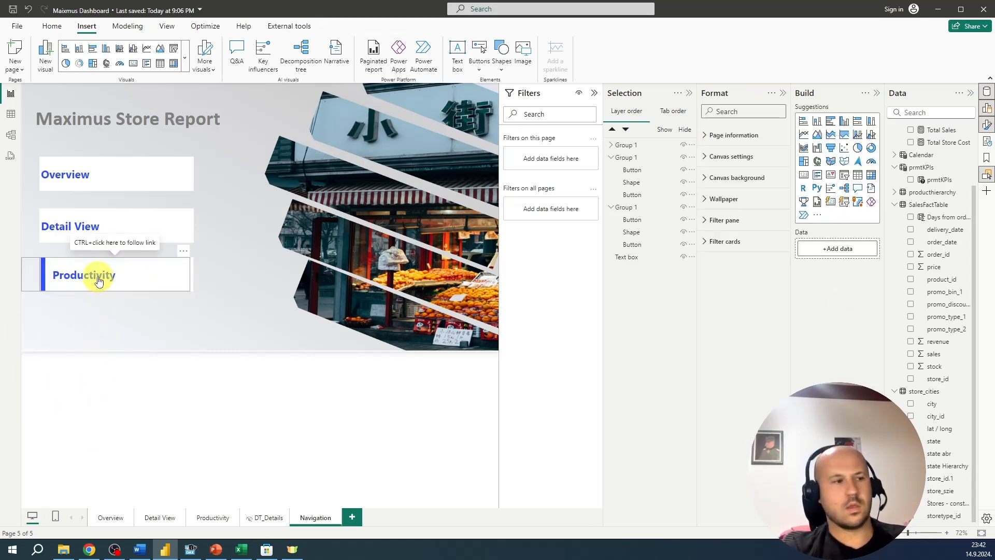
{"action": "left_click", "coordinate": [98, 280], "text": "ctrl"}
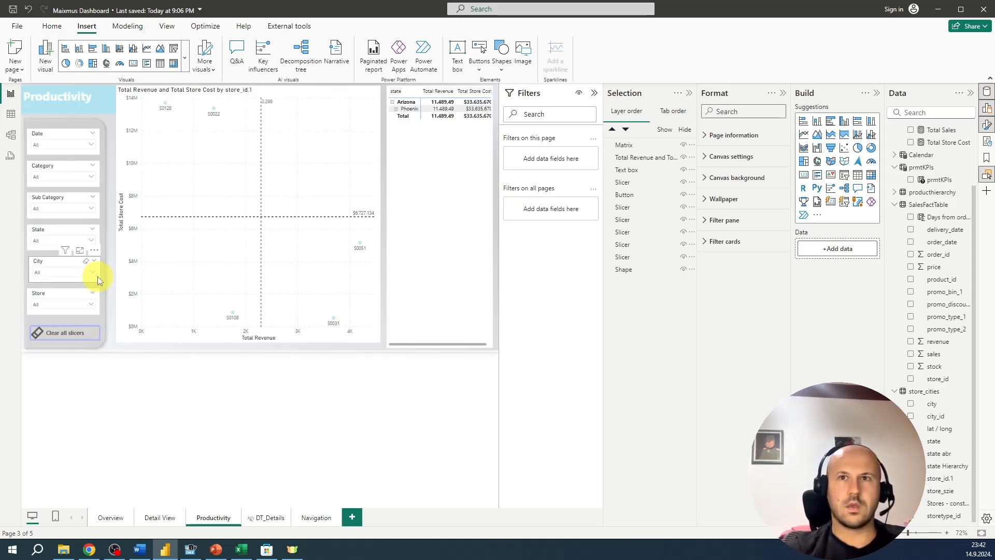
{"action": "left_click", "coordinate": [29, 7]}
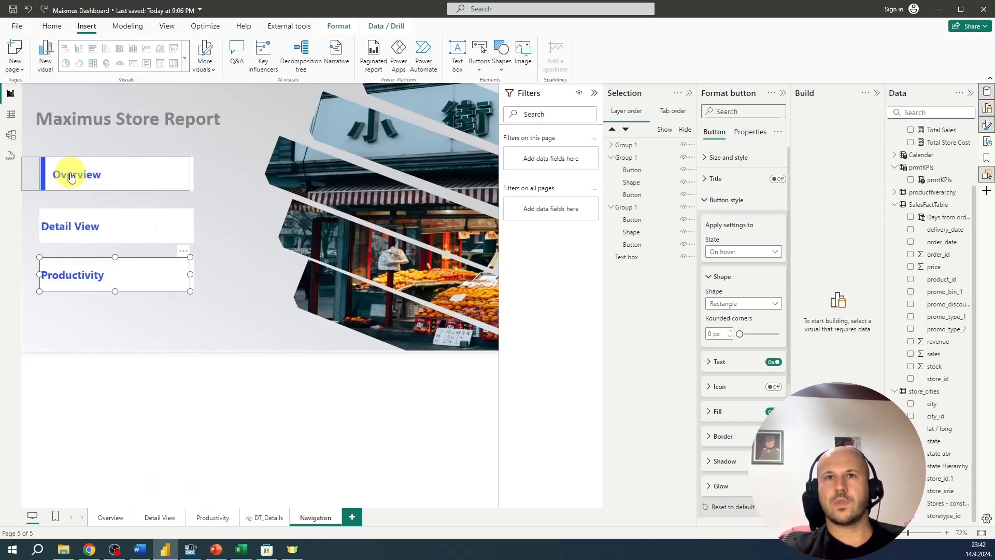
Test the page links of the "Overview" and "Detail View" buttons, returning to the Navigation page after each
{"action": "left_click", "coordinate": [73, 176], "text": "ctrl"}
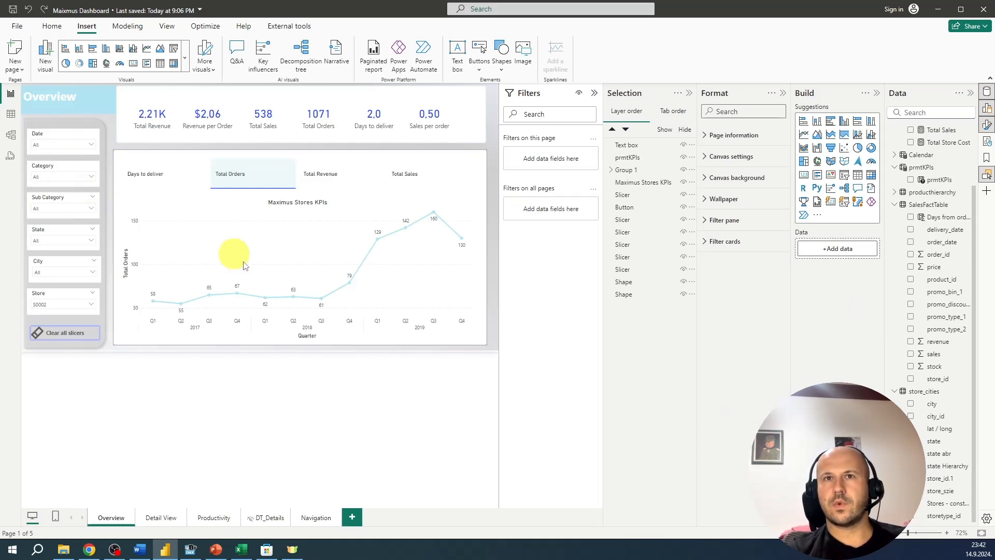
{"action": "left_click", "coordinate": [306, 517]}
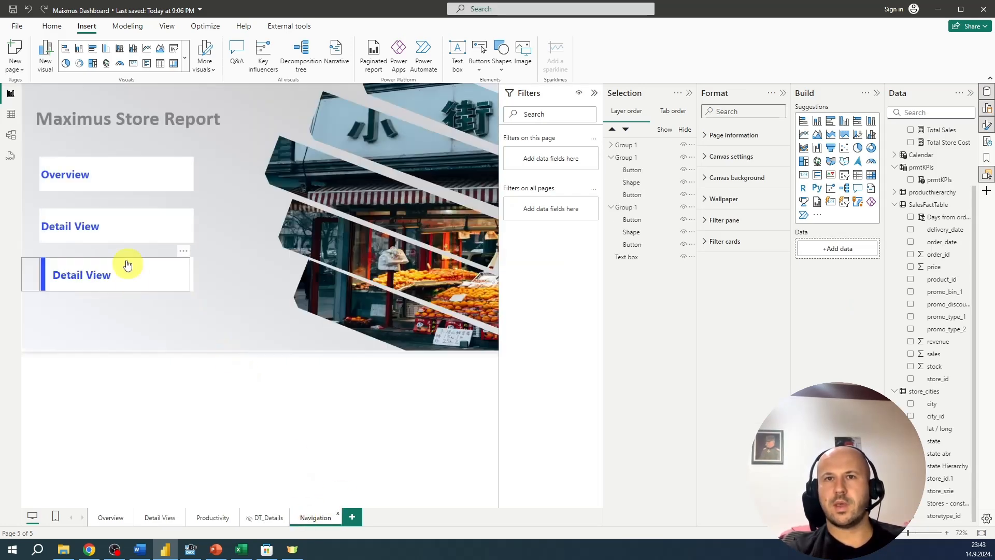
{"action": "left_click", "coordinate": [91, 226]}
{"action": "left_click", "coordinate": [91, 226], "text": "ctrl"}
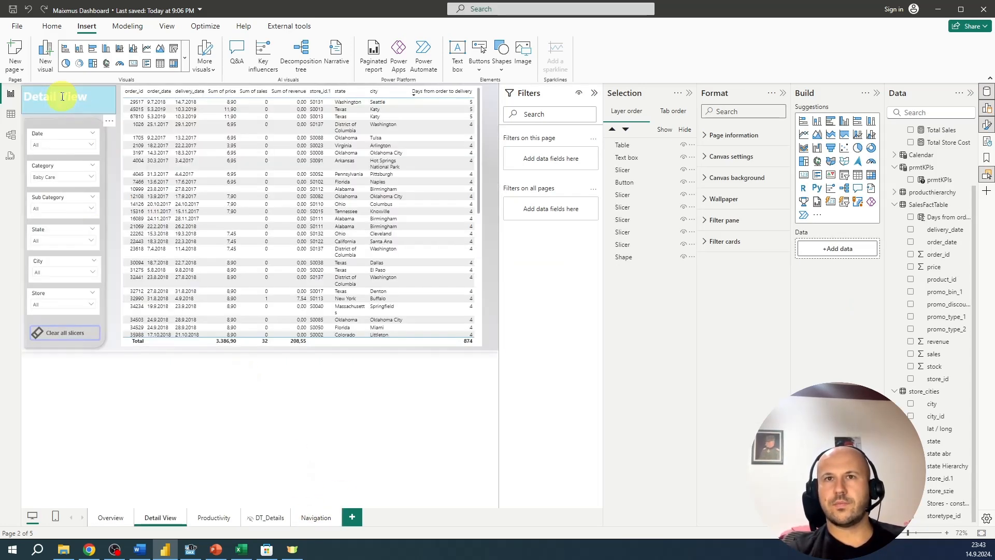
{"action": "left_click", "coordinate": [315, 517]}
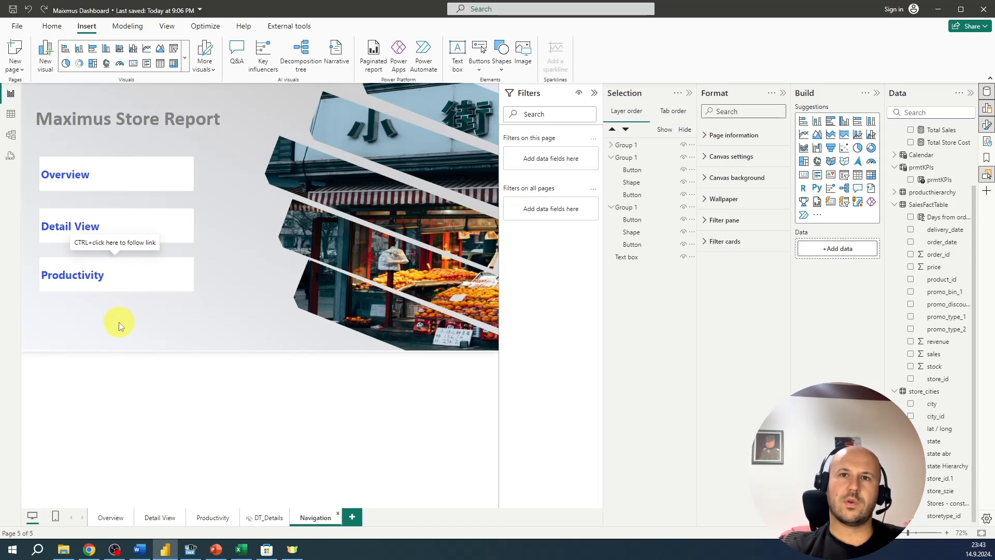
Set the on-hover text of the bottom group's labelled button to "Productivity"
{"action": "left_click", "coordinate": [125, 284]}
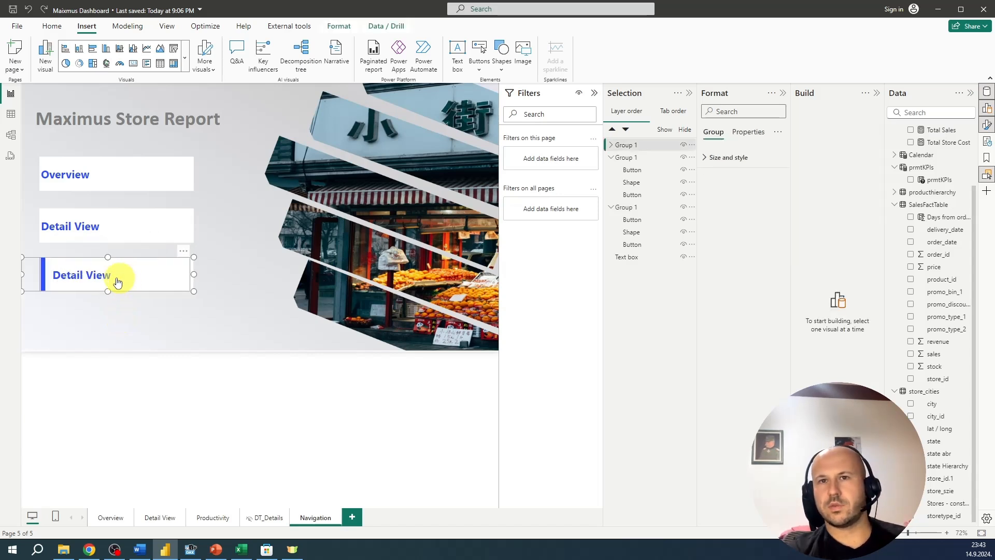
{"action": "left_click", "coordinate": [106, 273]}
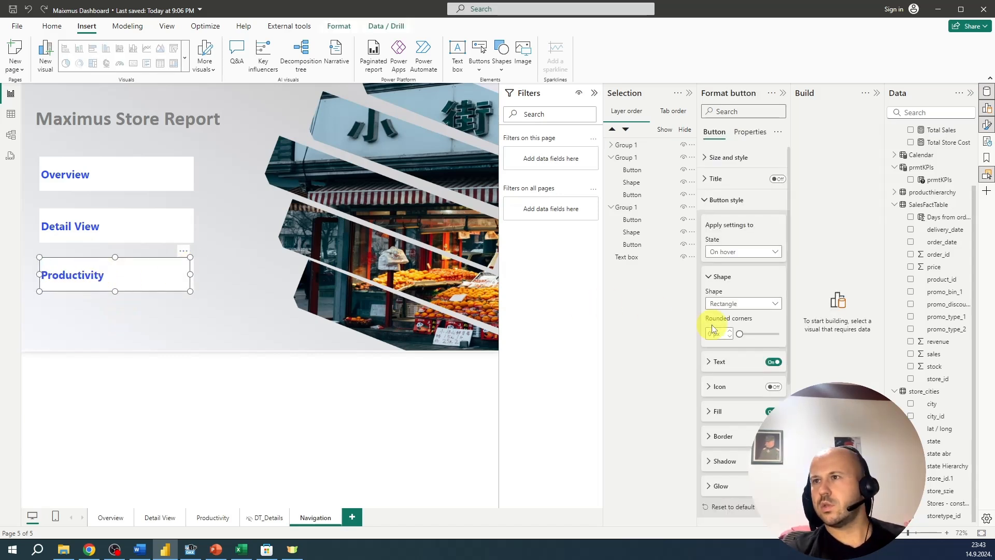
{"action": "left_click", "coordinate": [746, 361]}
{"action": "left_click", "coordinate": [748, 387]}
{"action": "type", "text": "Productivi"}
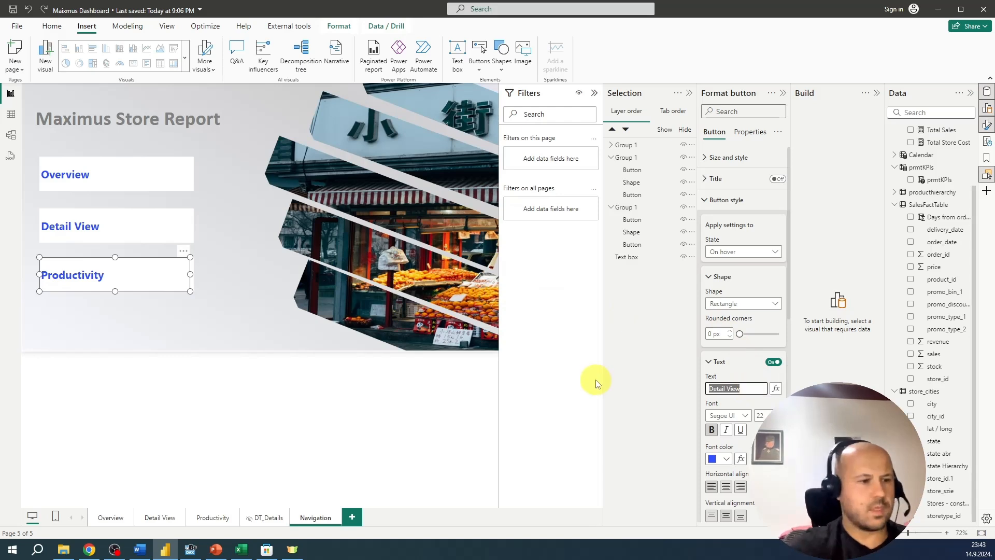
{"action": "type", "text": "ty"}
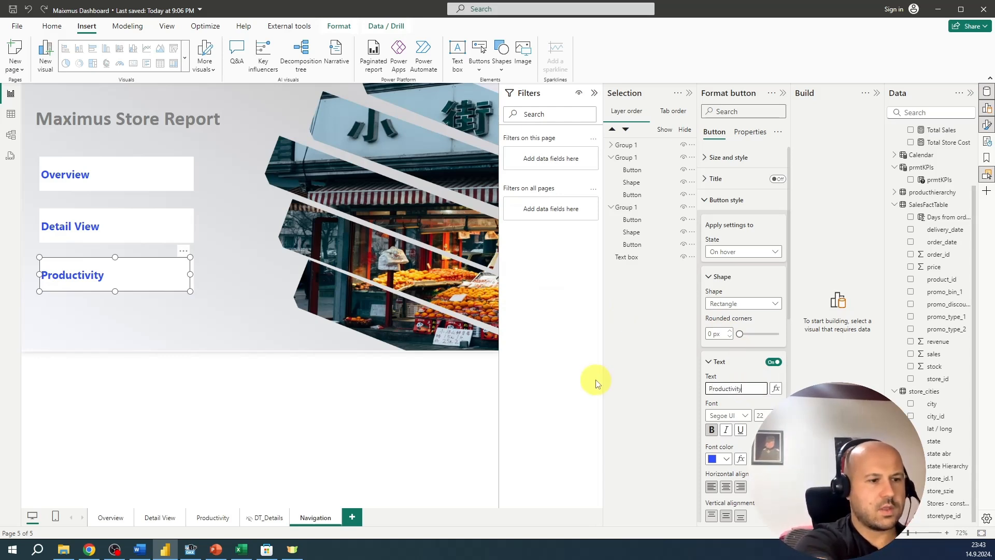
Review the button style state of the "Productivity" button, deselect it and save the dashboard
{"action": "left_click", "coordinate": [726, 251]}
{"action": "left_click", "coordinate": [736, 263]}
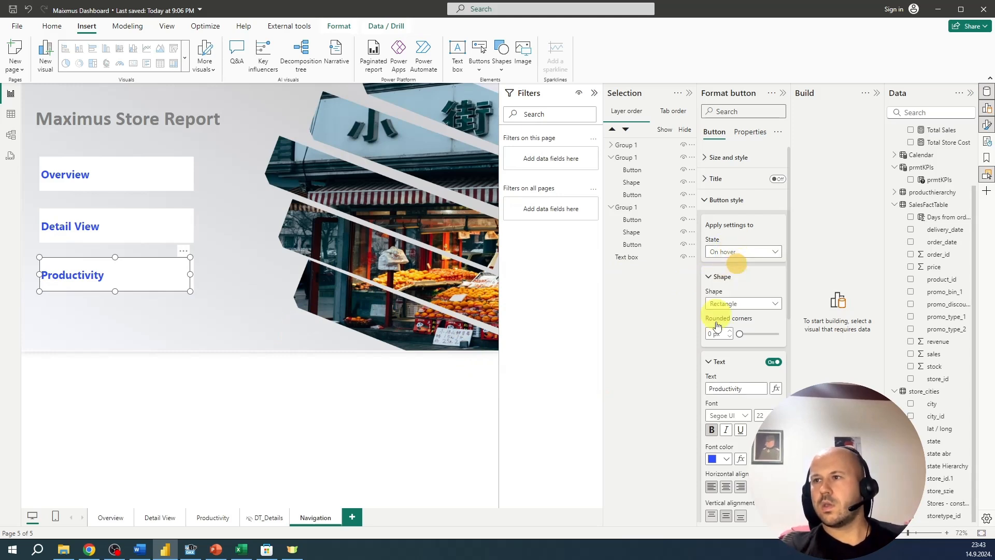
{"action": "left_click", "coordinate": [151, 325]}
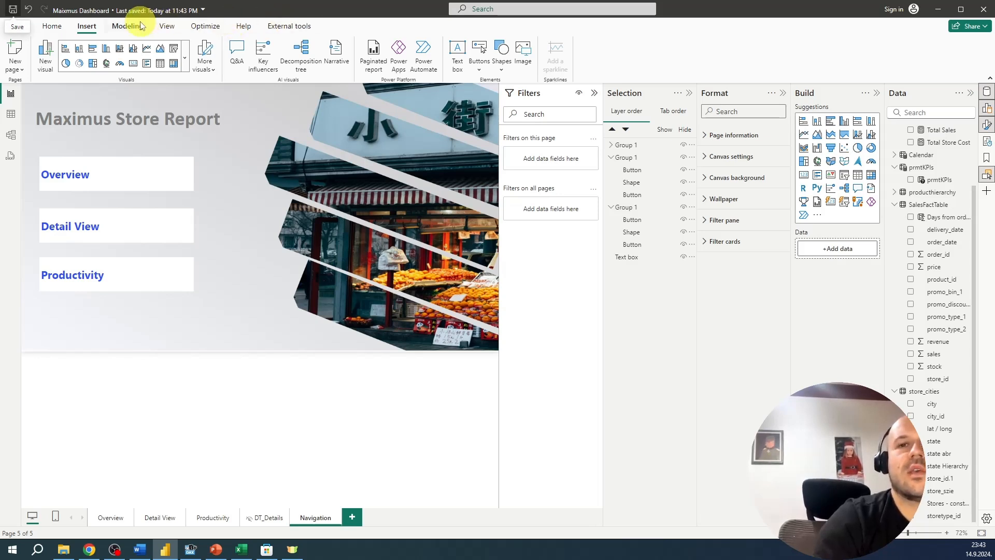
Switch to DAX Studio, rerun the VertiPaq metrics for the dashboard's model and examine the summary of its memory size, tables and columns
{"action": "left_click", "coordinate": [191, 548]}
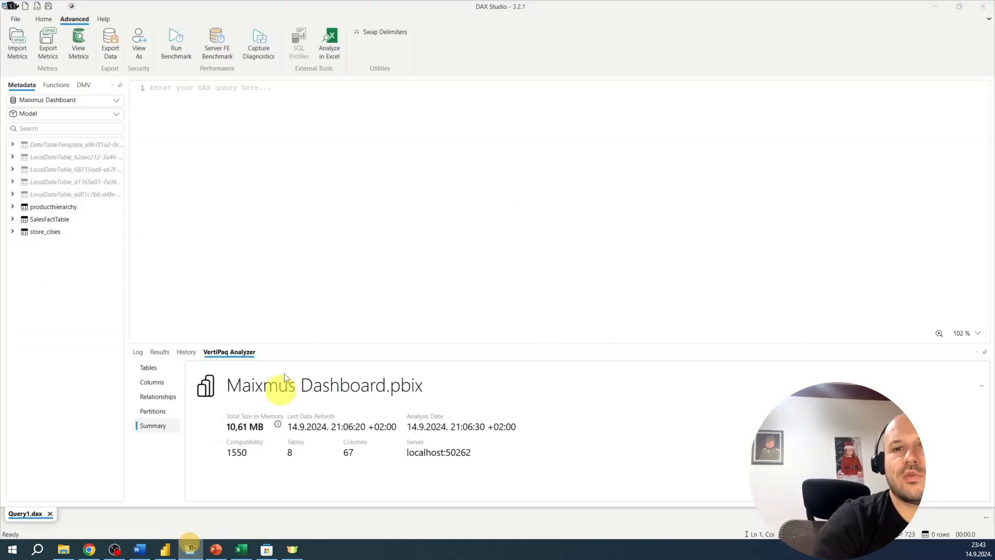
{"action": "left_click", "coordinate": [85, 35]}
{"action": "left_click", "coordinate": [158, 425]}
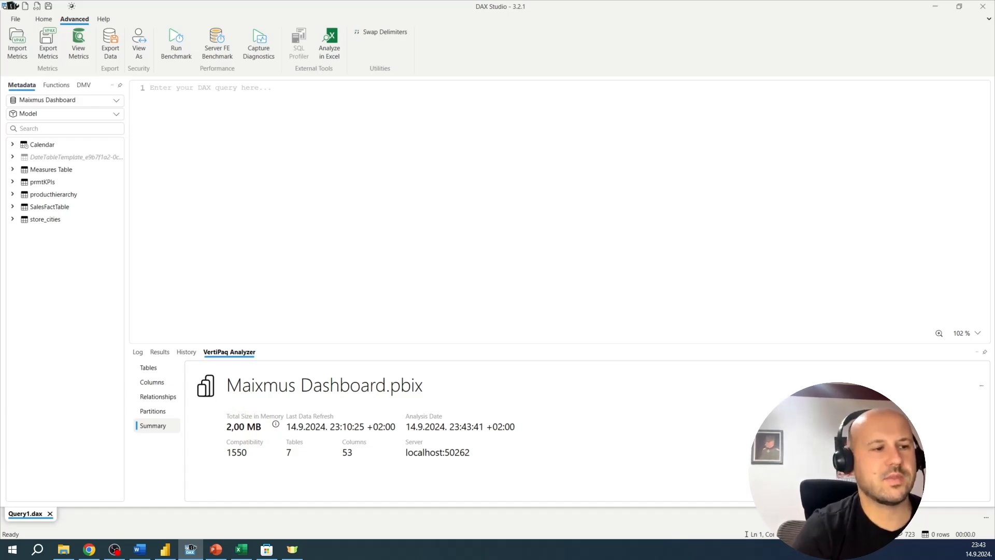
{"action": "key", "text": "alt+Tab"}
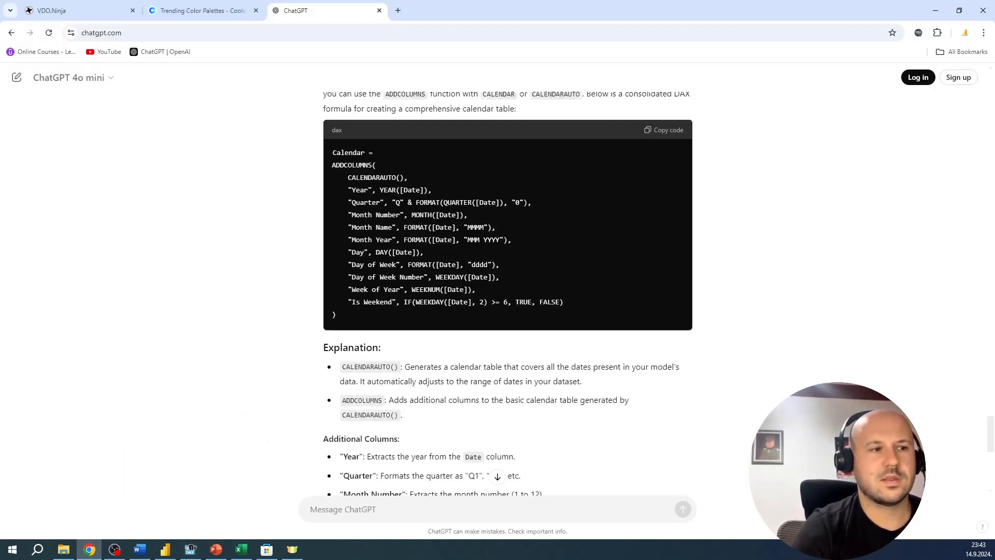
{"action": "left_click", "coordinate": [935, 10]}
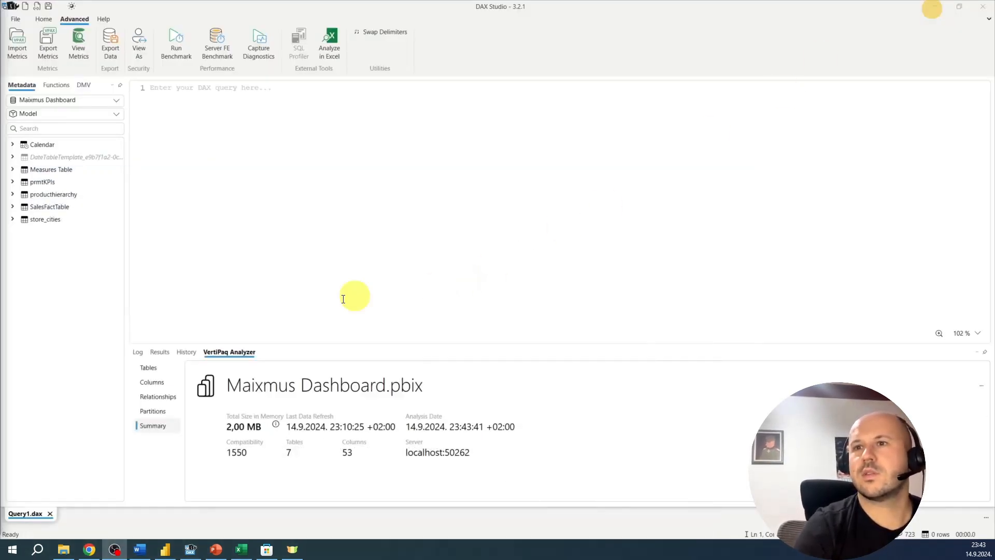